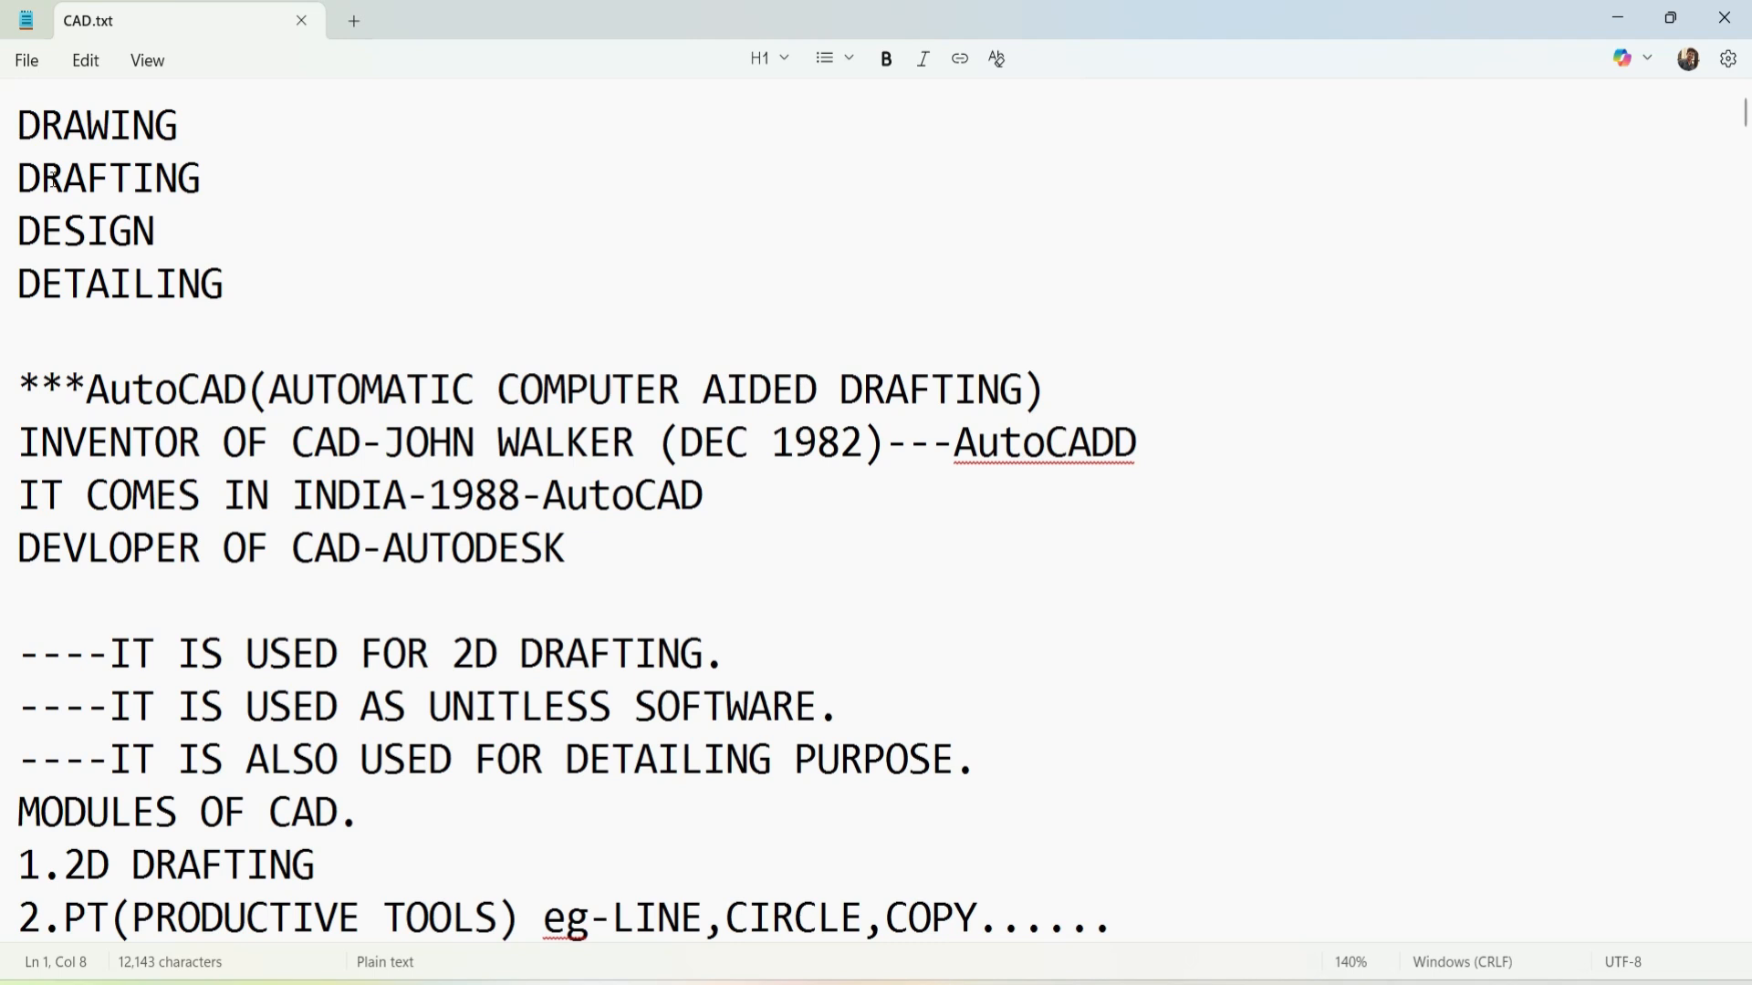
# - Highlight the four opening terms of the notes, from DRAWING to DETAILING, and review them
pyautogui.moveTo(17, 125)
pyautogui.mouseDown()
pyautogui.moveTo(55, 178)
pyautogui.moveTo(230, 293)
pyautogui.mouseUp()
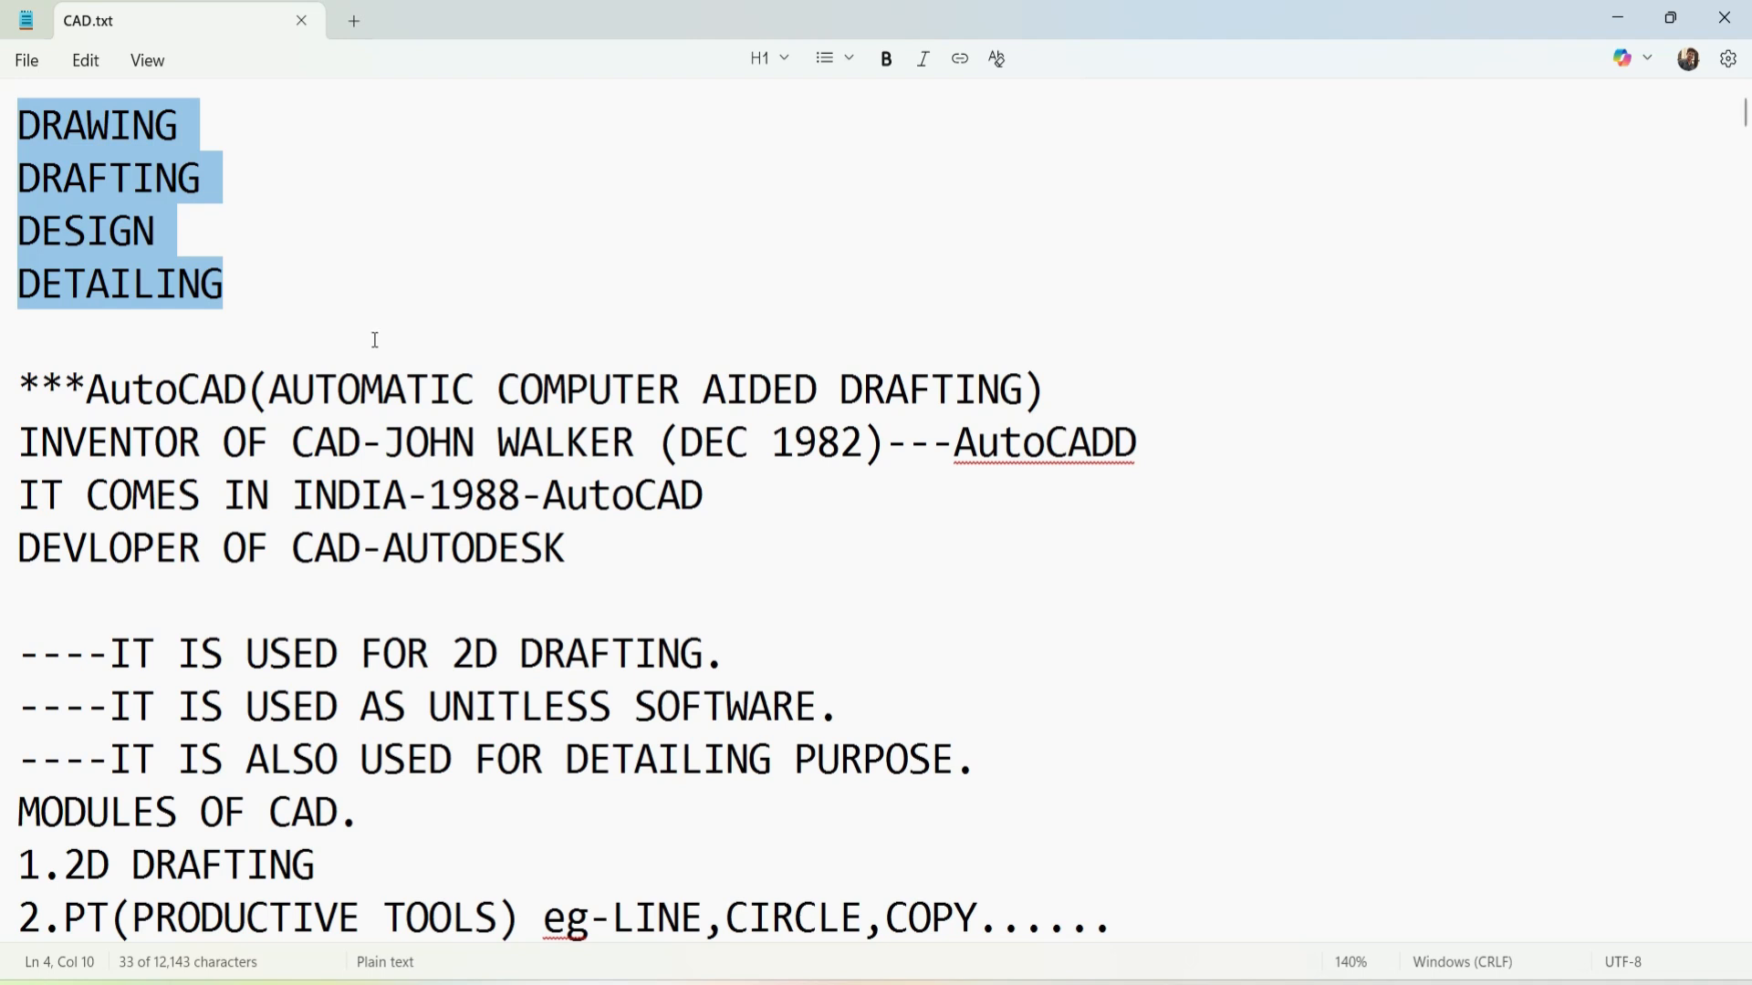
pyautogui.click(274, 295)
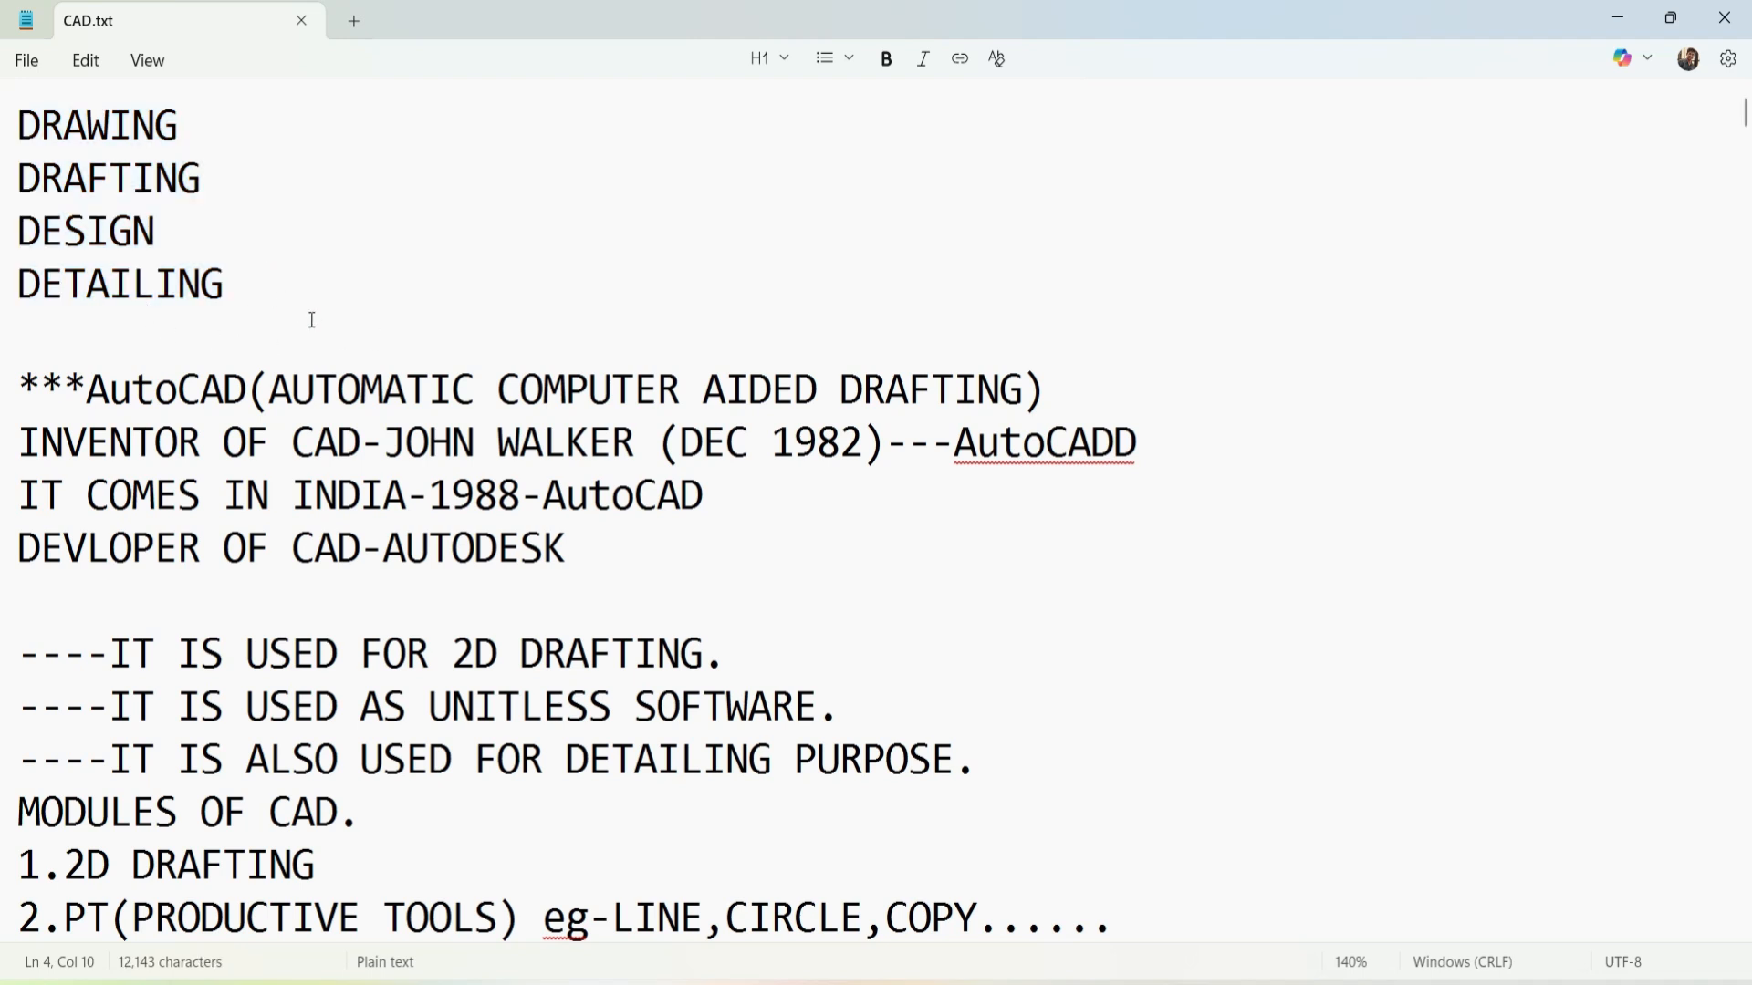
pyautogui.scroll(-2, 313, 274)
pyautogui.scroll(2, 313, 274)
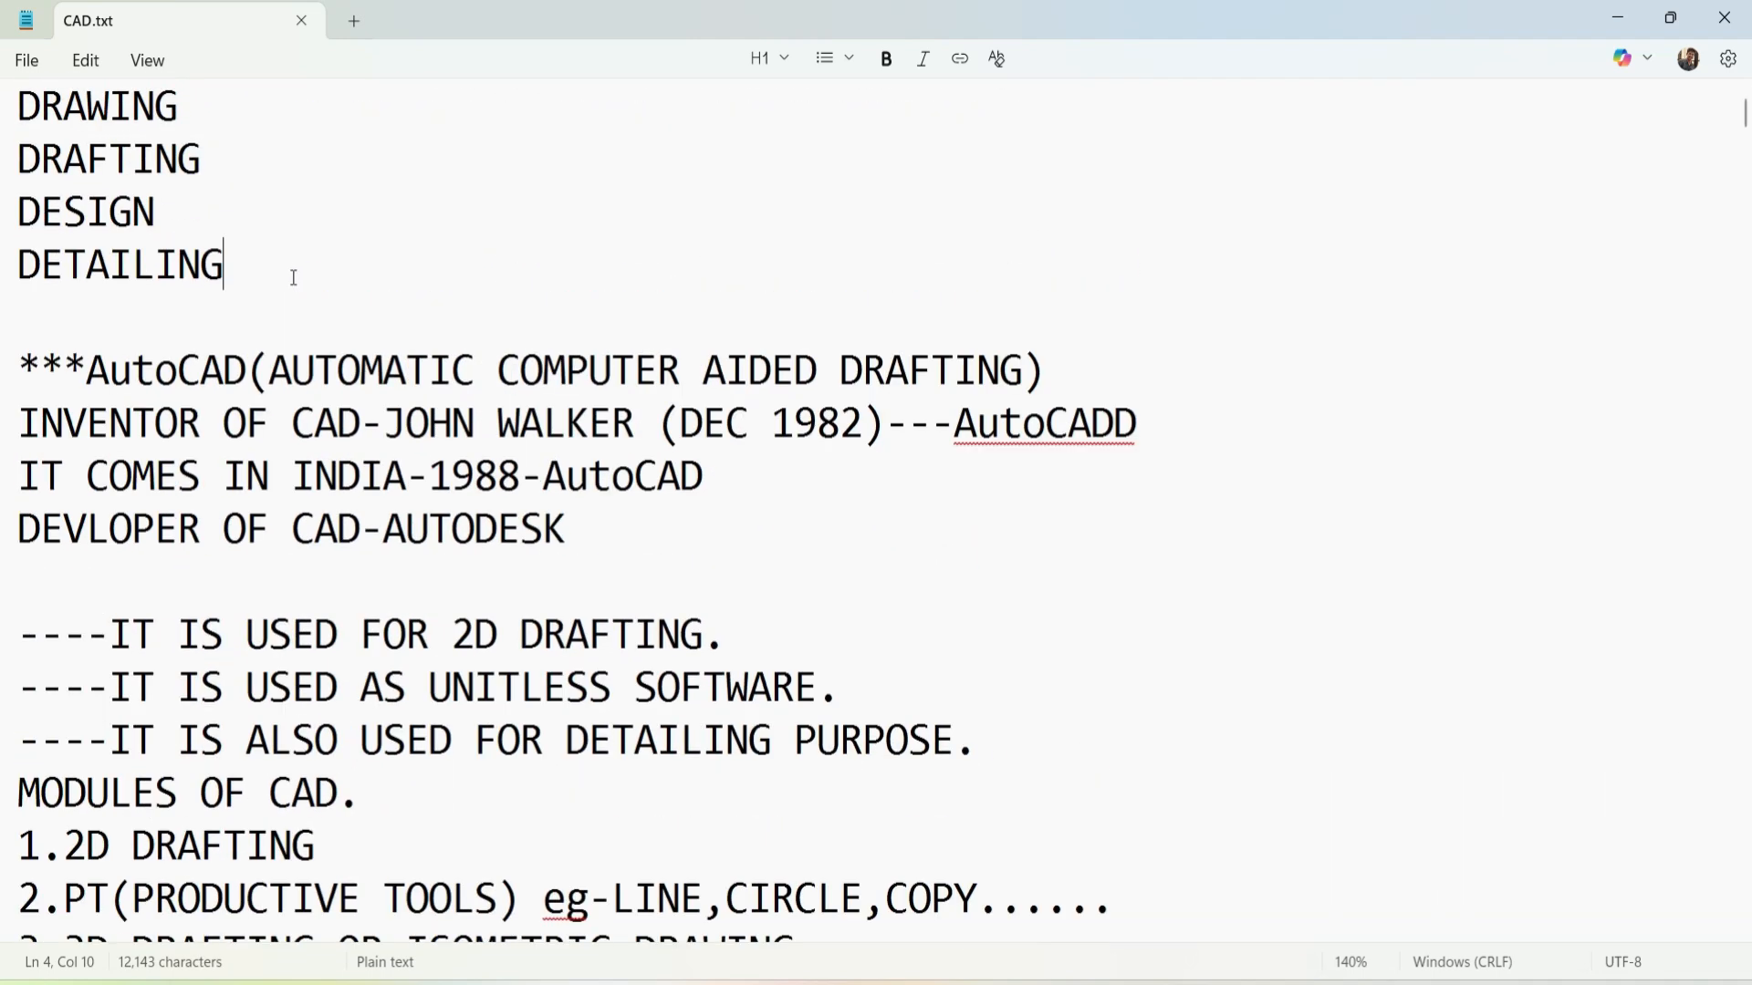
# - Review the AutoCAD introduction, highlighting its full form, inventor and date, arrival in India, and developer
pyautogui.moveTo(88, 370); pyautogui.dragTo(473, 383)
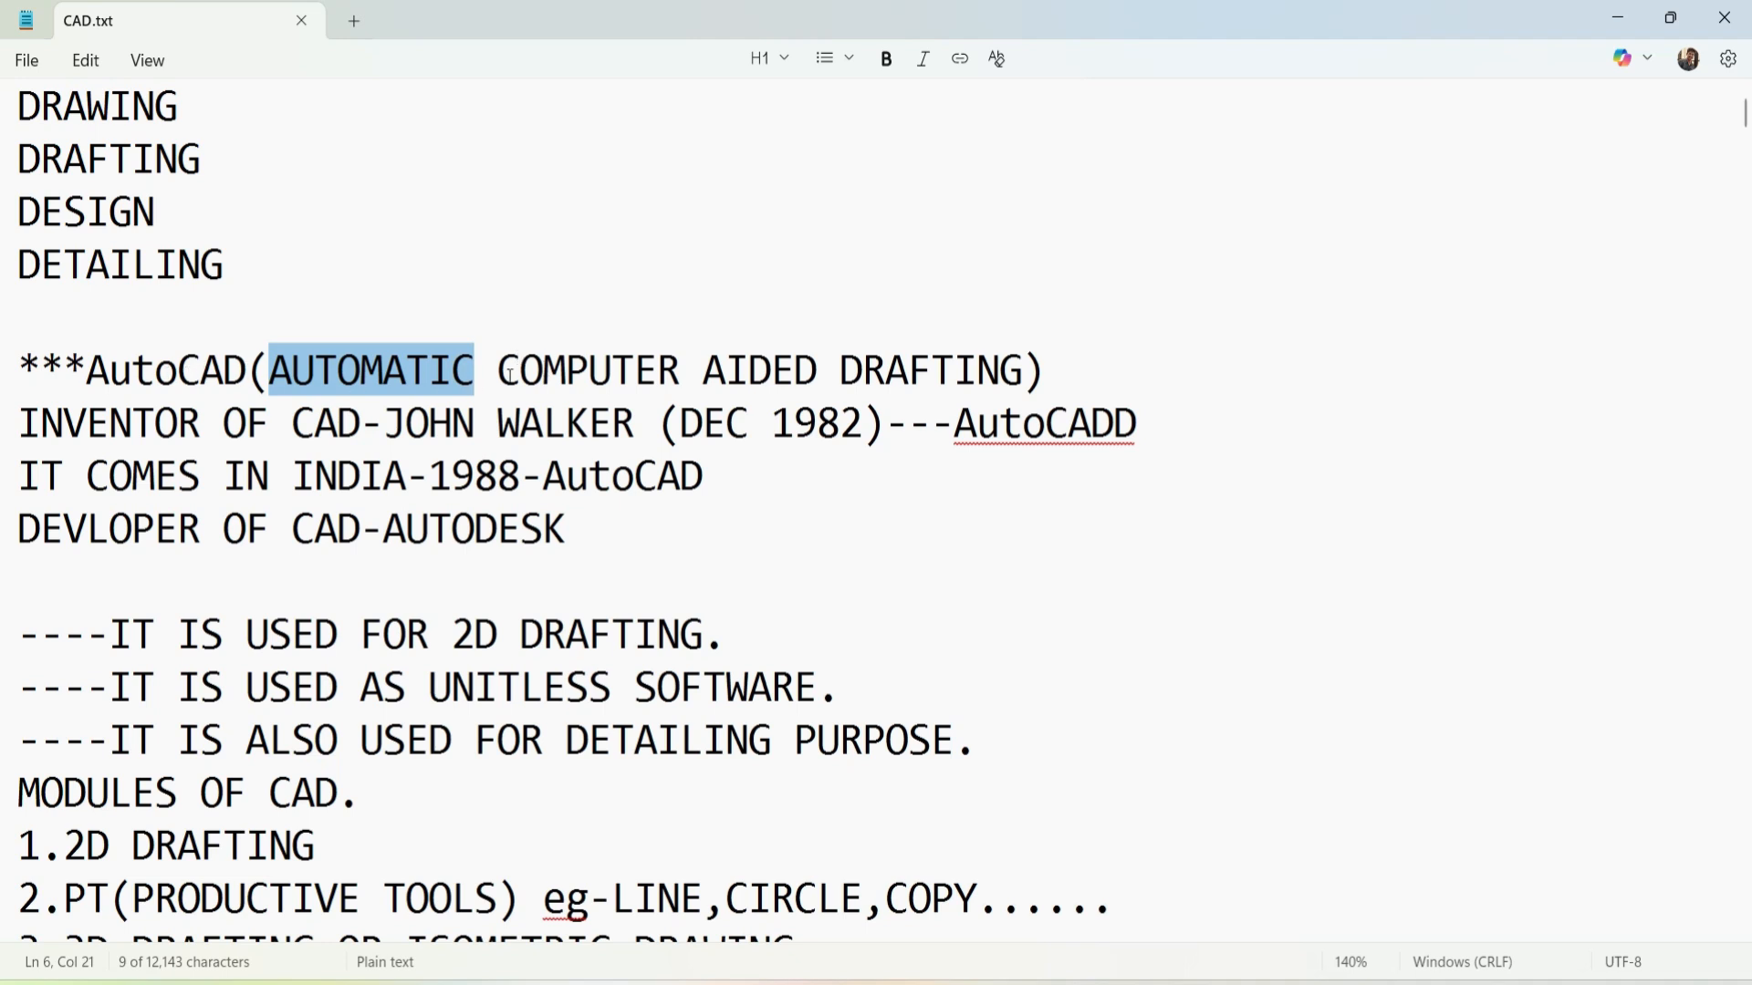
pyautogui.moveTo(499, 374); pyautogui.dragTo(1022, 374)
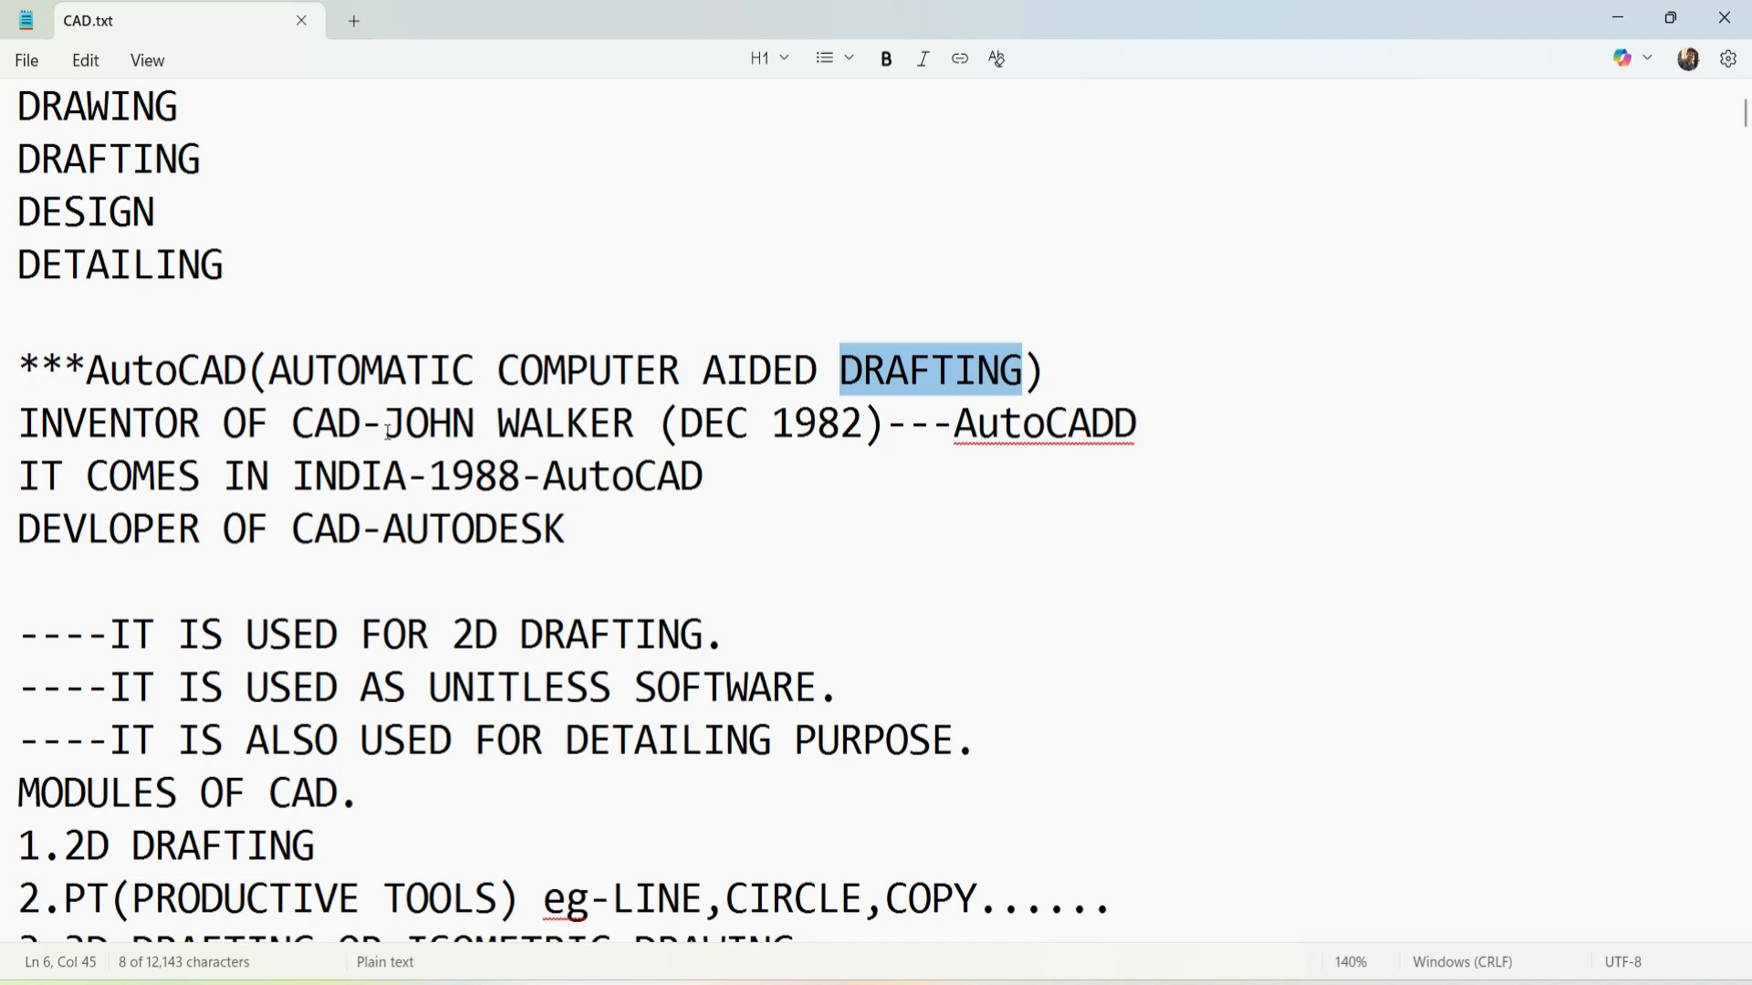
pyautogui.moveTo(388, 422); pyautogui.dragTo(864, 425)
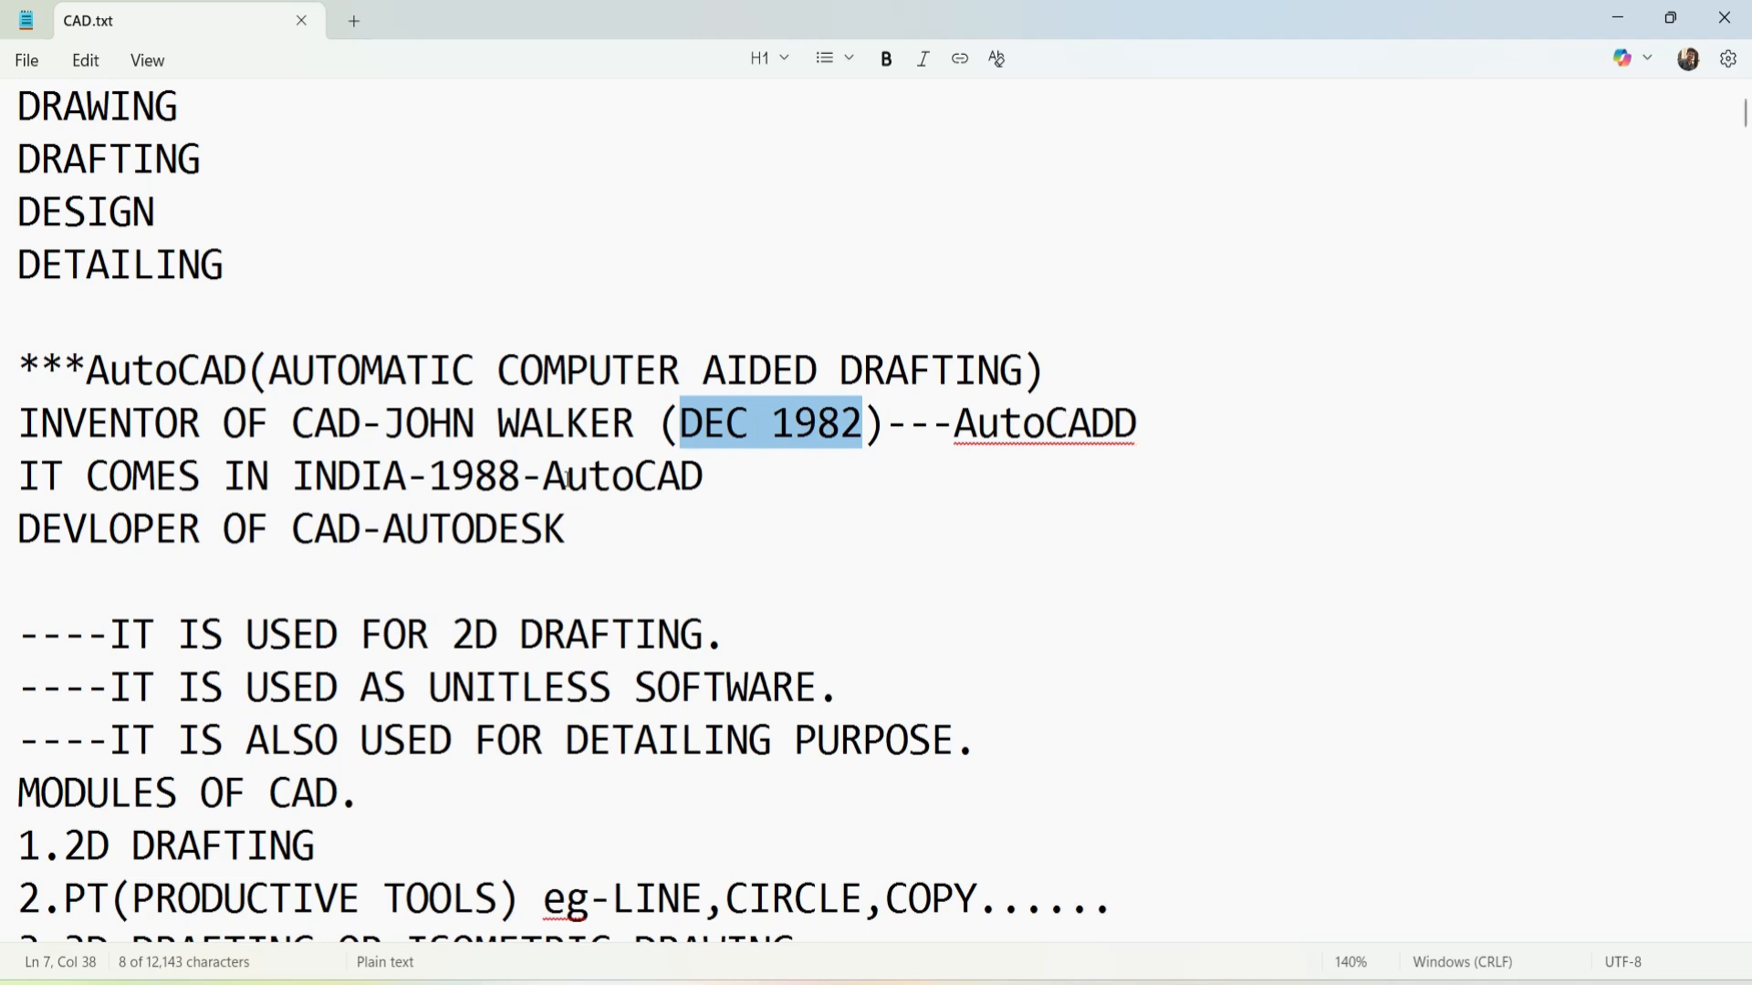
pyautogui.moveTo(545, 476); pyautogui.dragTo(742, 463)
pyautogui.moveTo(1010, 370); pyautogui.dragTo(1024, 376)
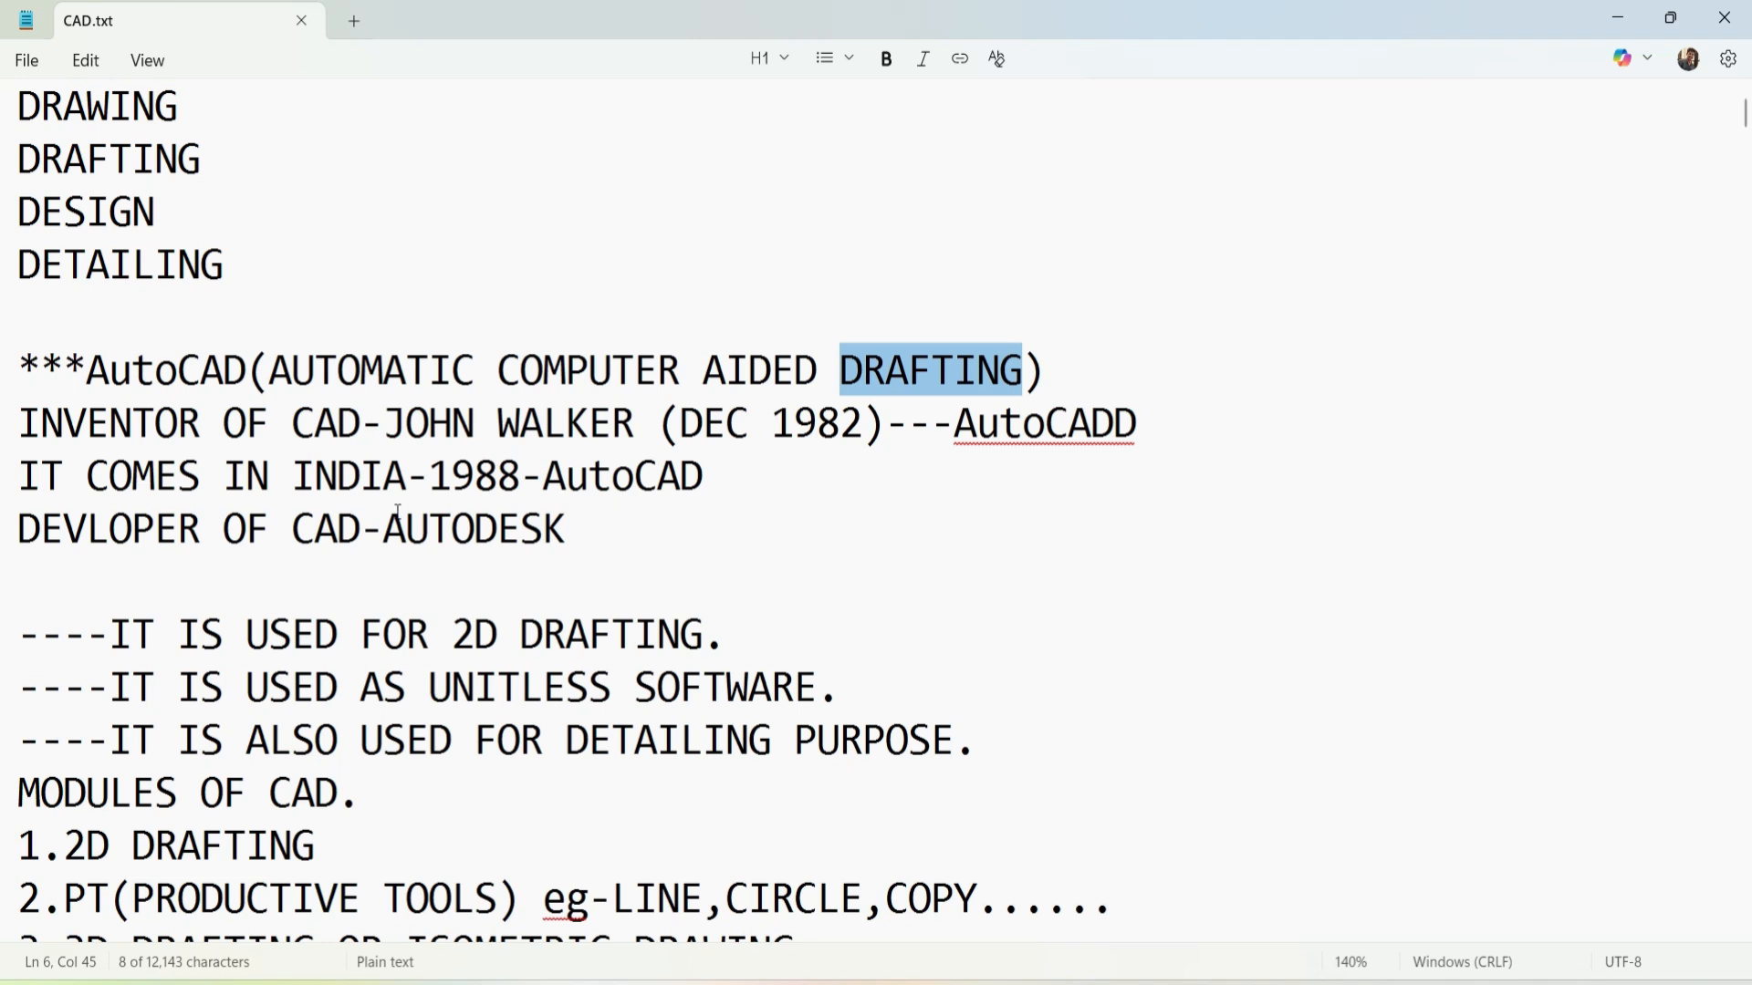
pyautogui.moveTo(383, 527); pyautogui.dragTo(575, 529)
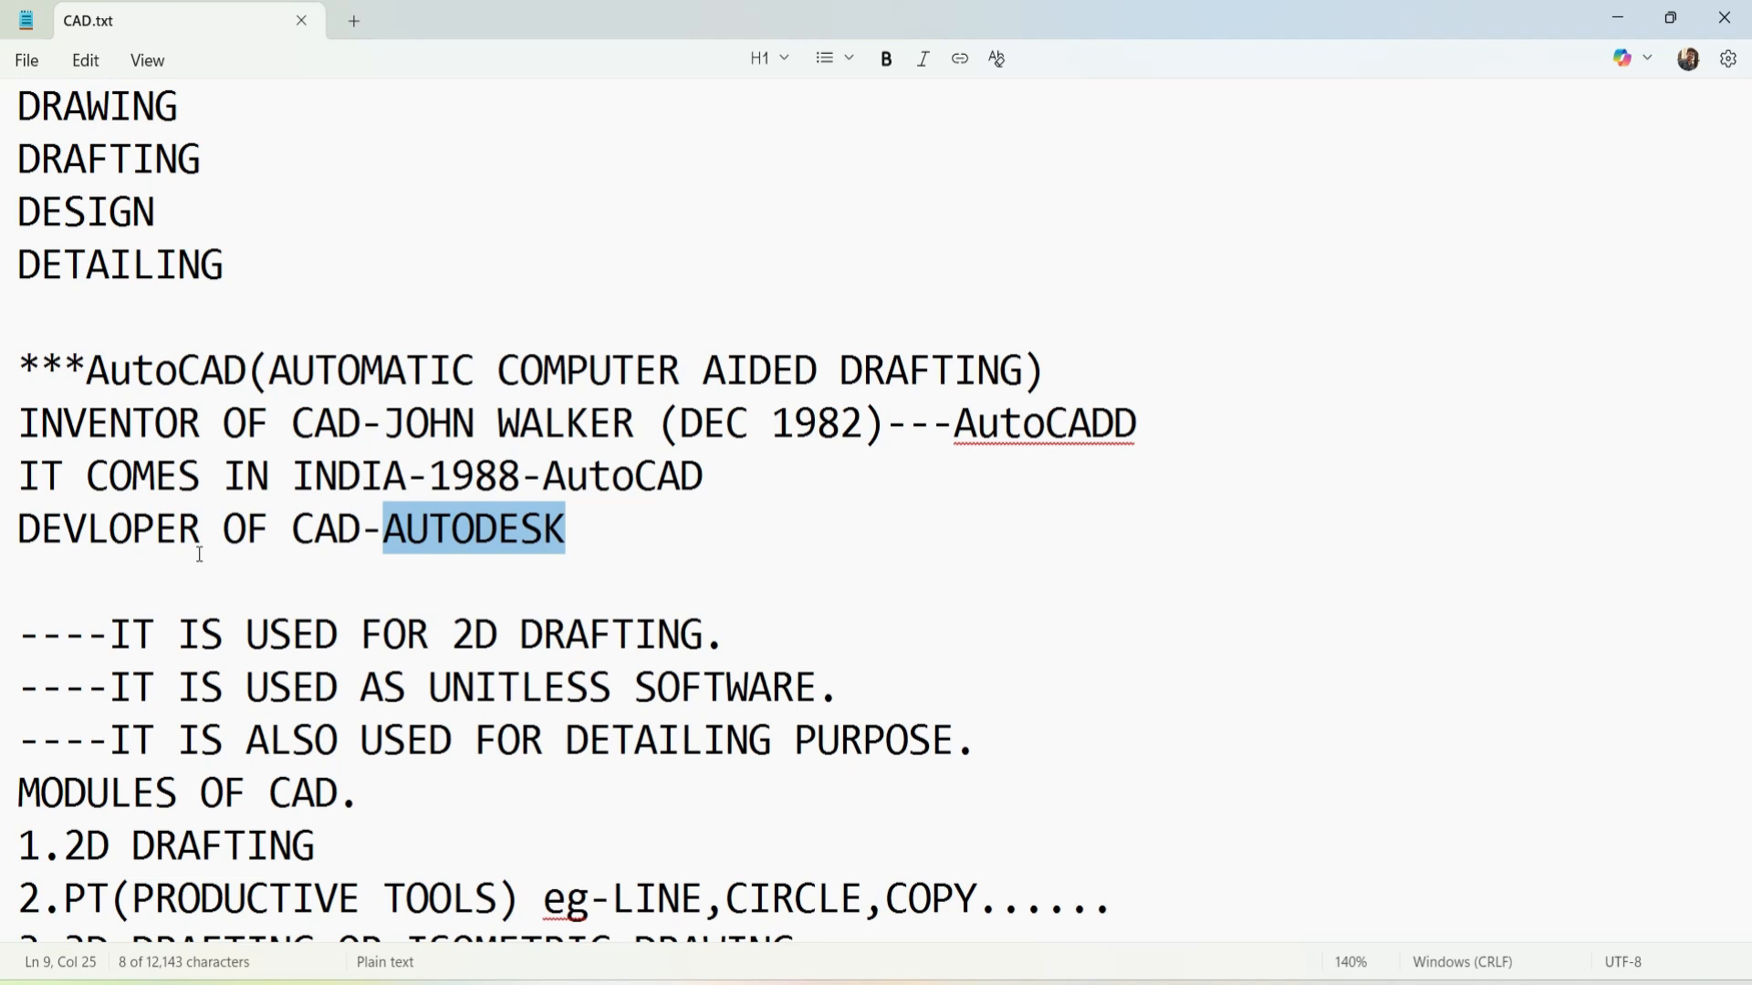
# - Read through the uses of AutoCAD and the three modules of CAD, highlighting the key phrases
pyautogui.scroll(-2, 209, 612)
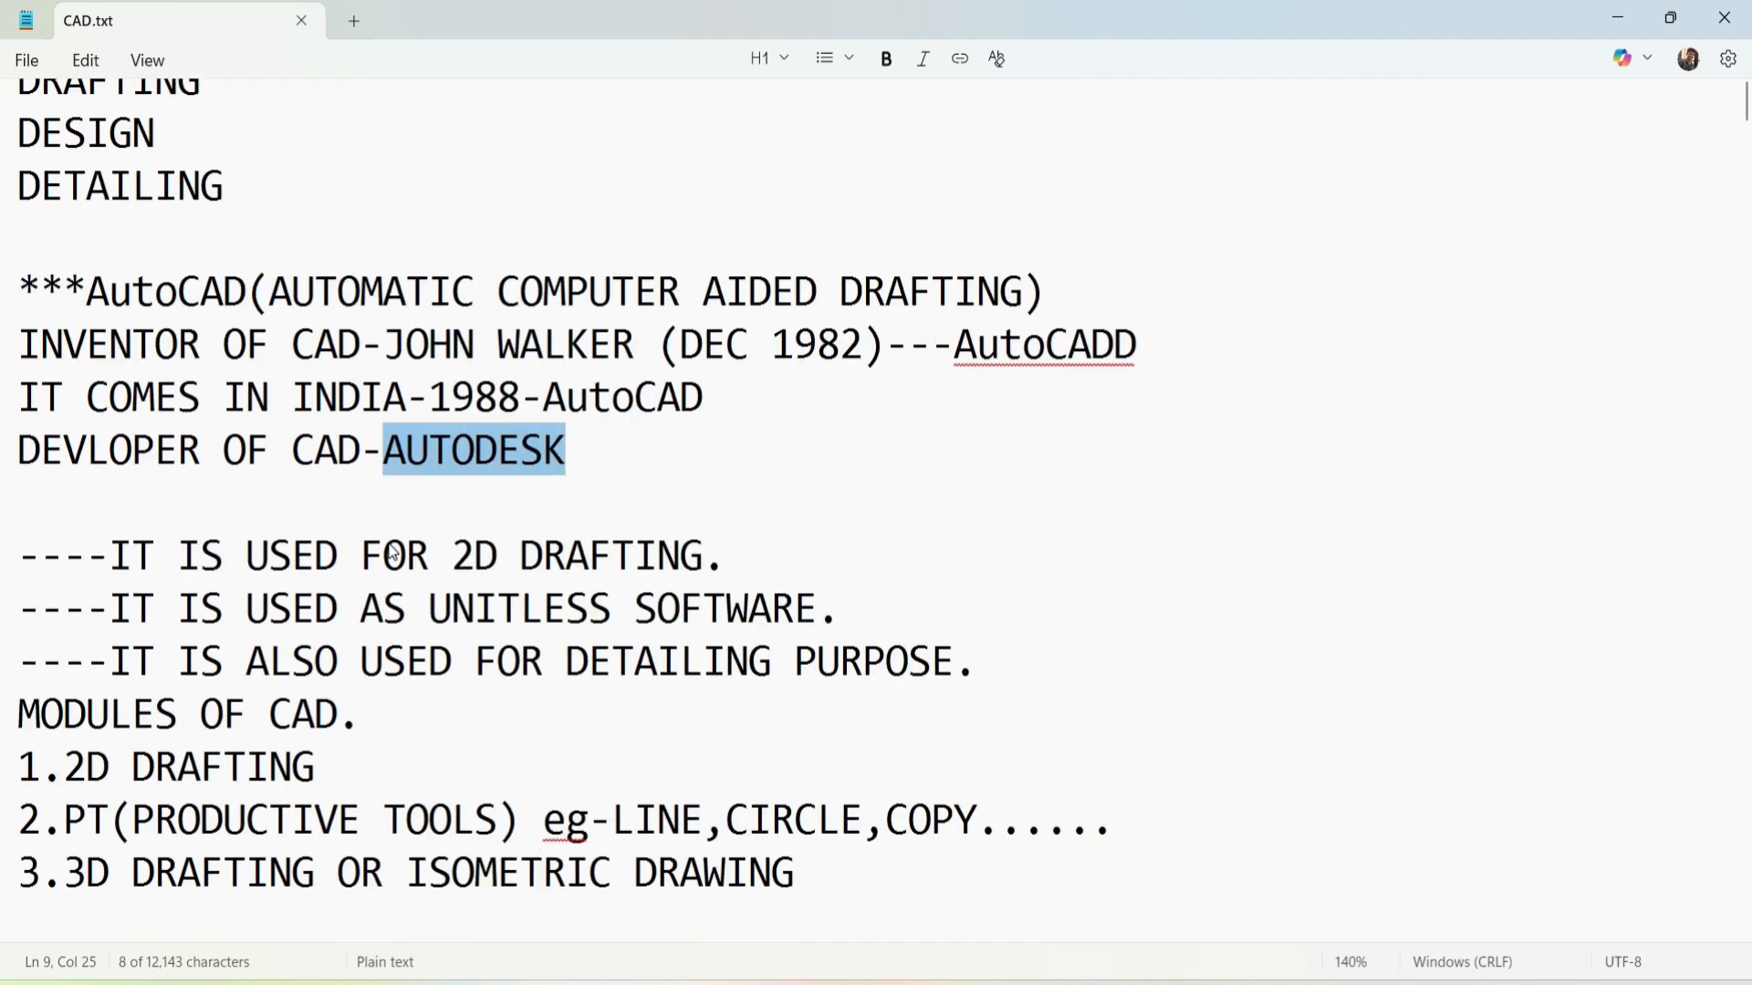
pyautogui.moveTo(109, 298); pyautogui.dragTo(738, 305)
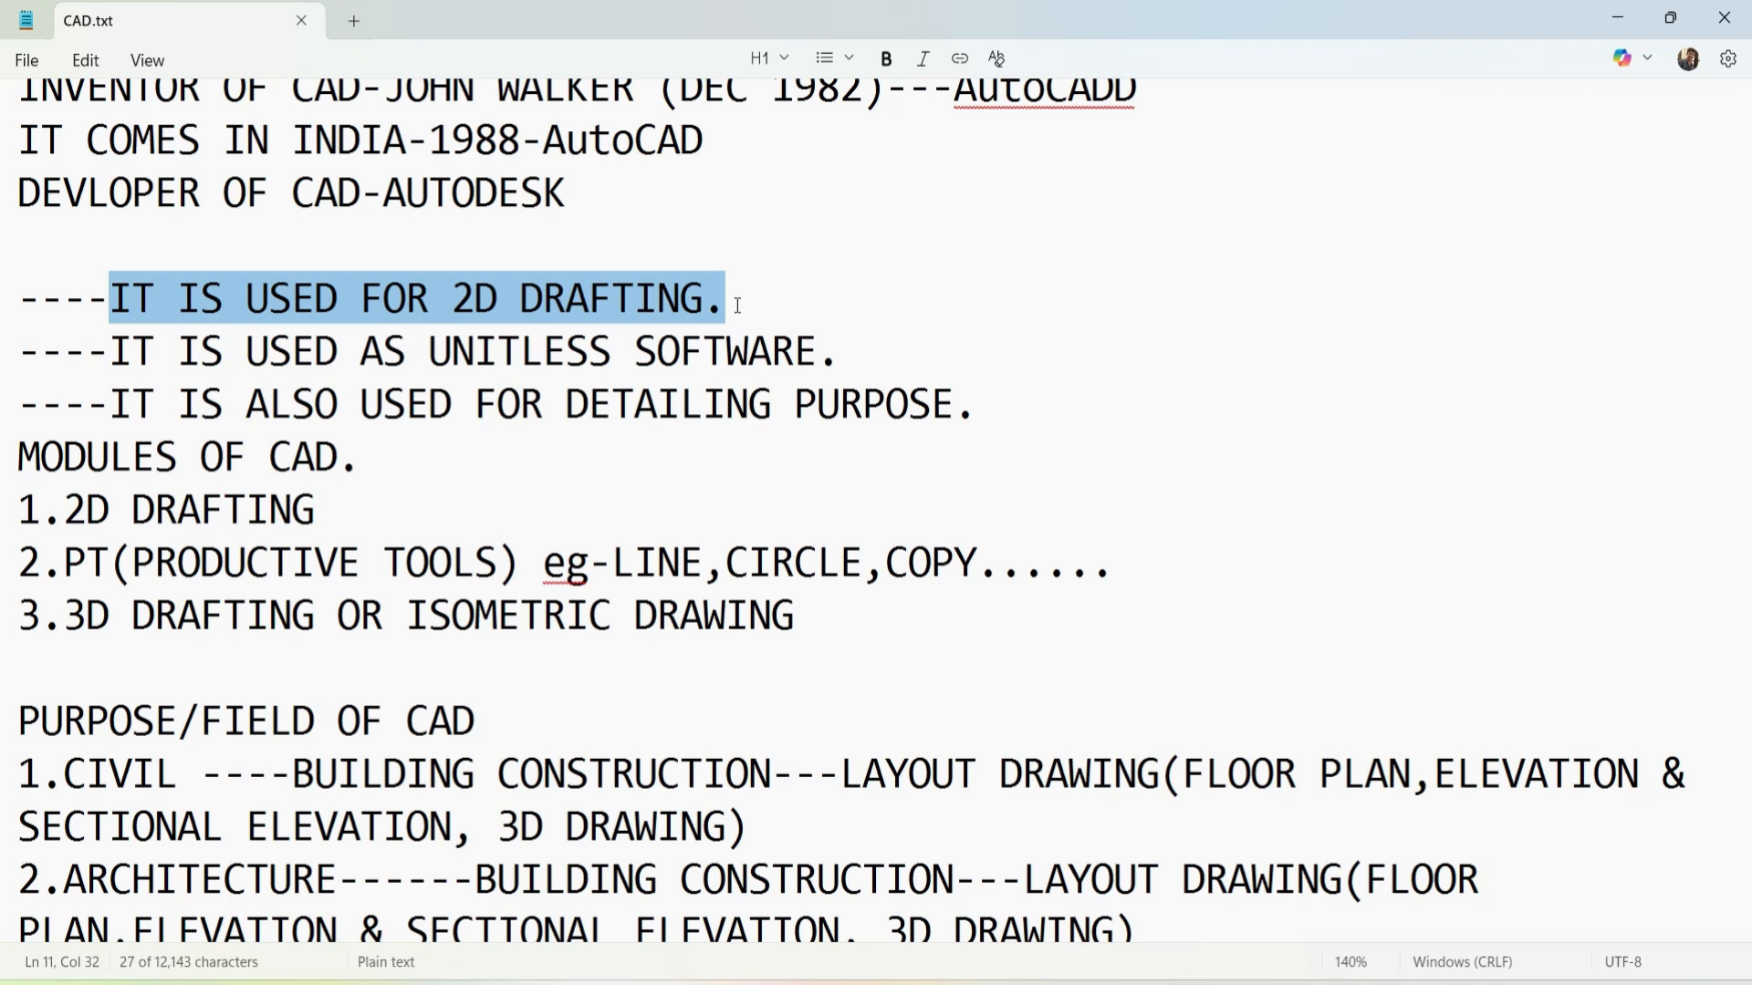
pyautogui.click(573, 397)
pyautogui.moveTo(573, 398); pyautogui.dragTo(954, 404)
pyautogui.scroll(-1, 954, 404)
pyautogui.moveTo(64, 351); pyautogui.dragTo(315, 354)
pyautogui.moveTo(66, 406); pyautogui.dragTo(1041, 416)
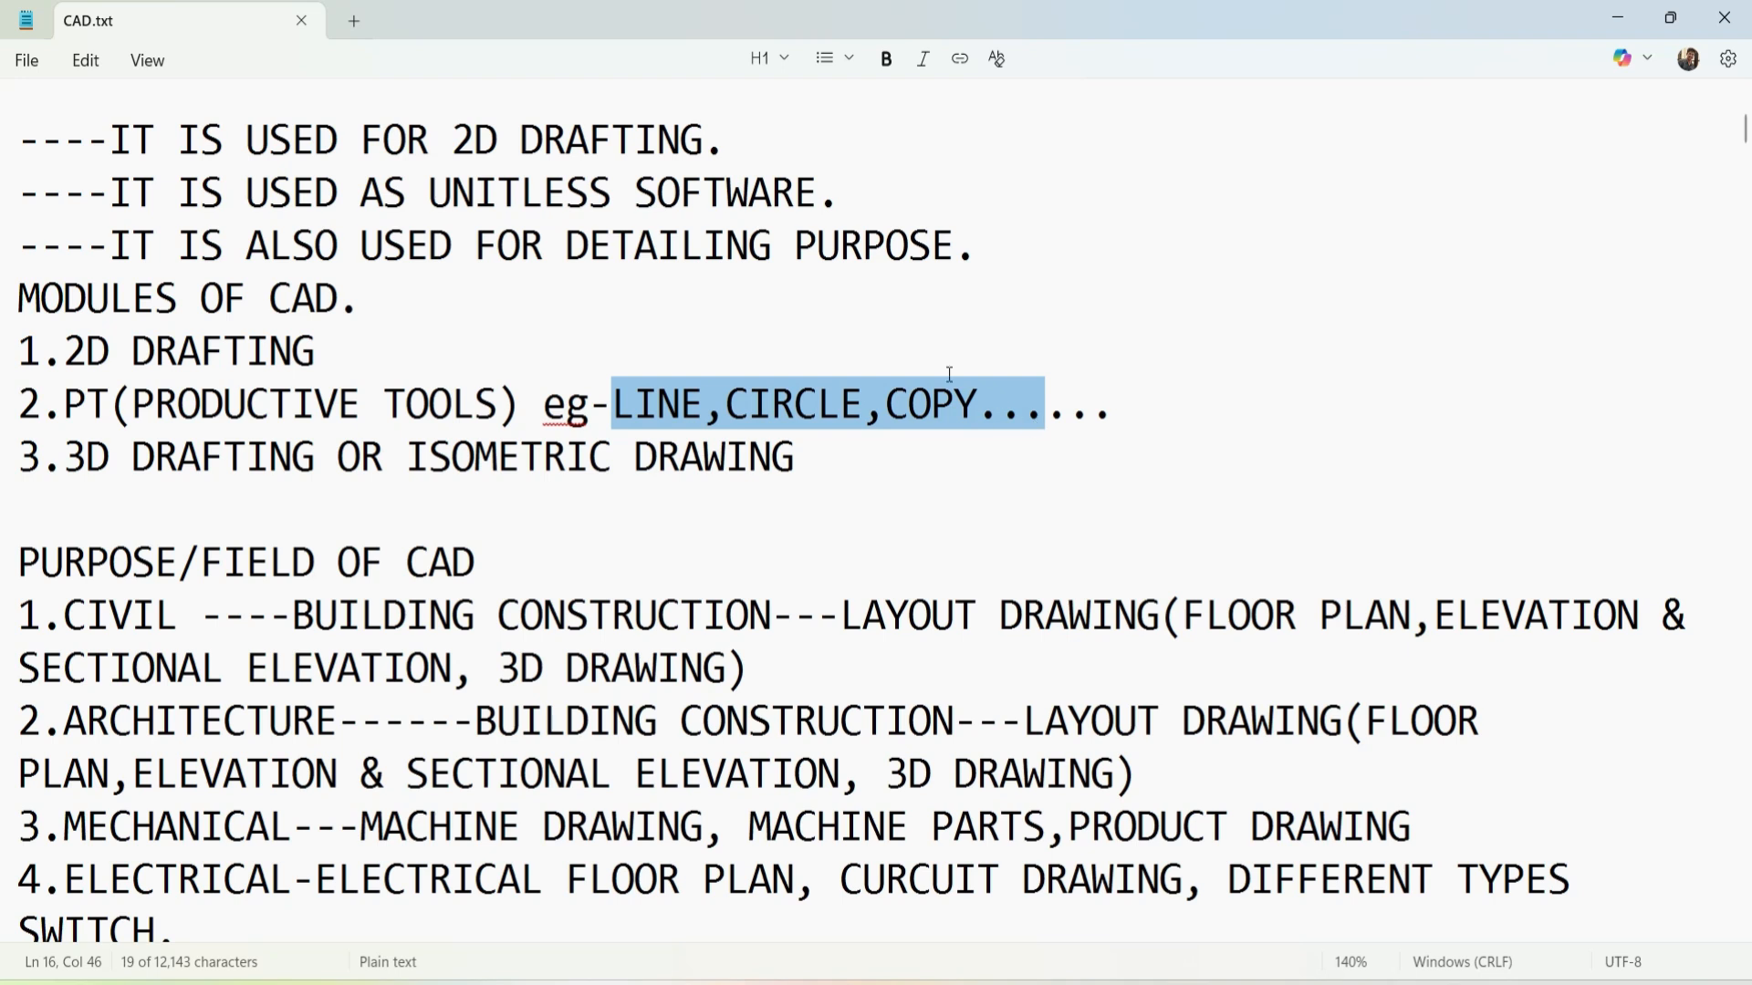
pyautogui.moveTo(63, 453); pyautogui.dragTo(826, 459)
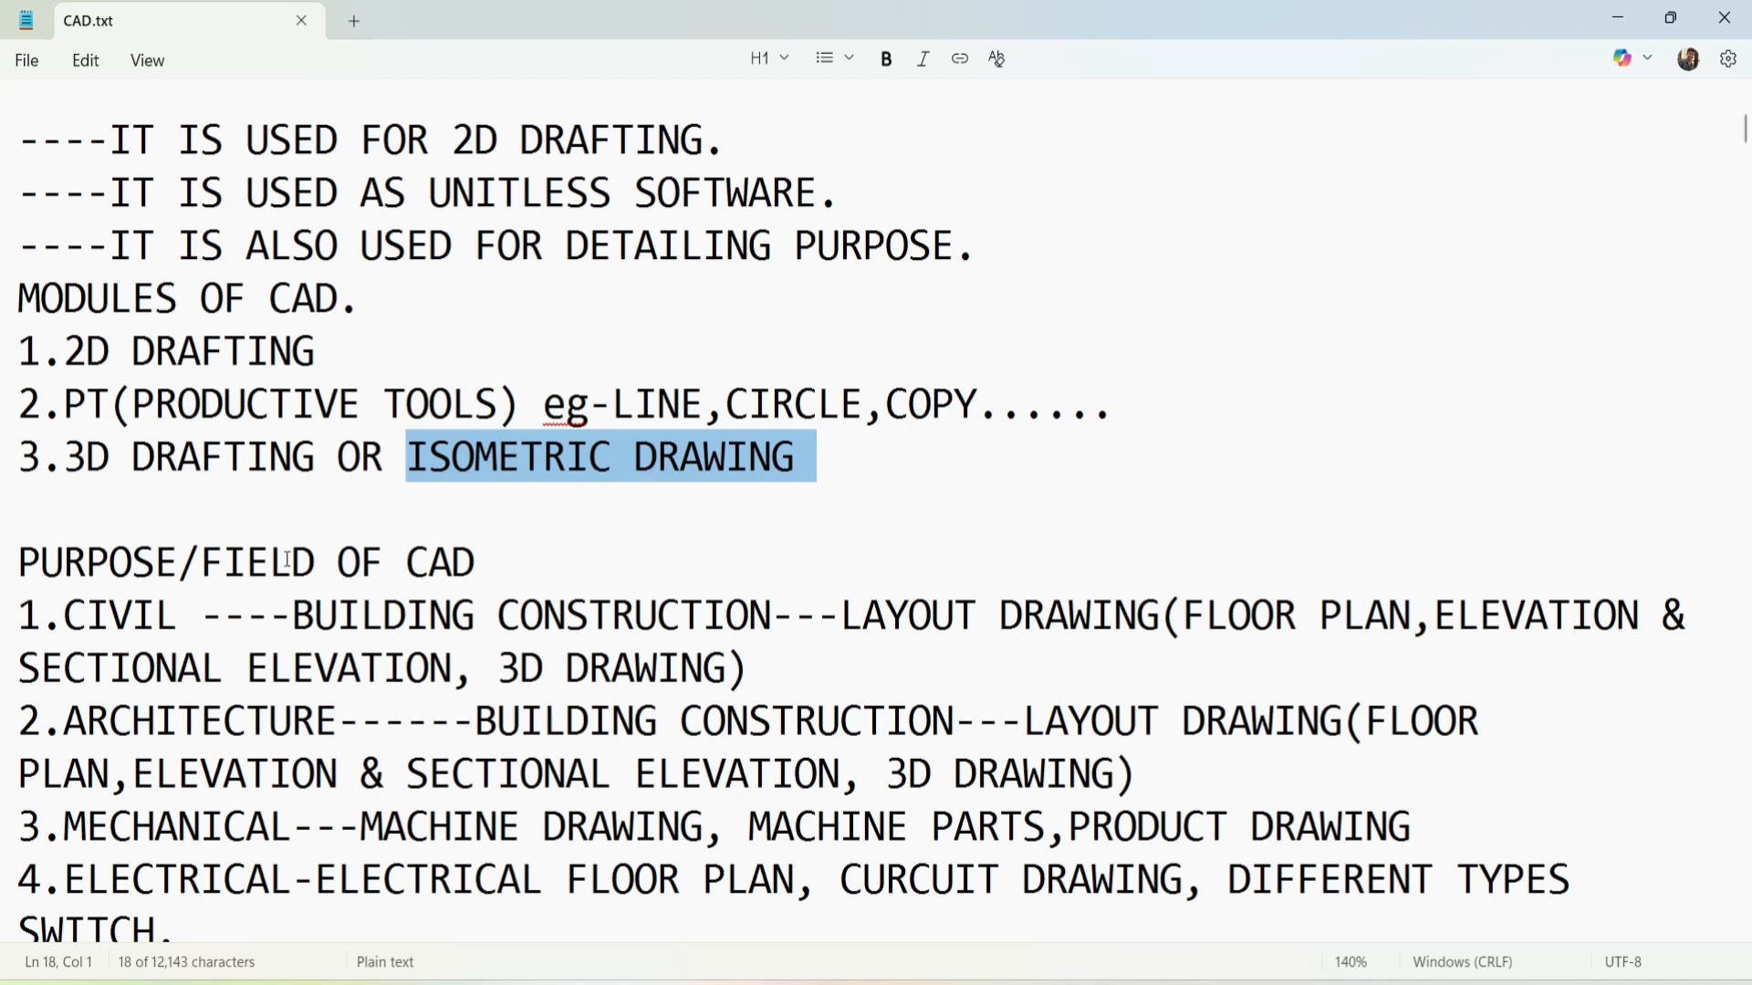
# - Examine the PURPOSE/FIELD OF CAD section, highlighting its heading and the civil entry's building construction and layout drawing types
pyautogui.scroll(-1, 287, 558)
pyautogui.scroll(-2, 287, 559)
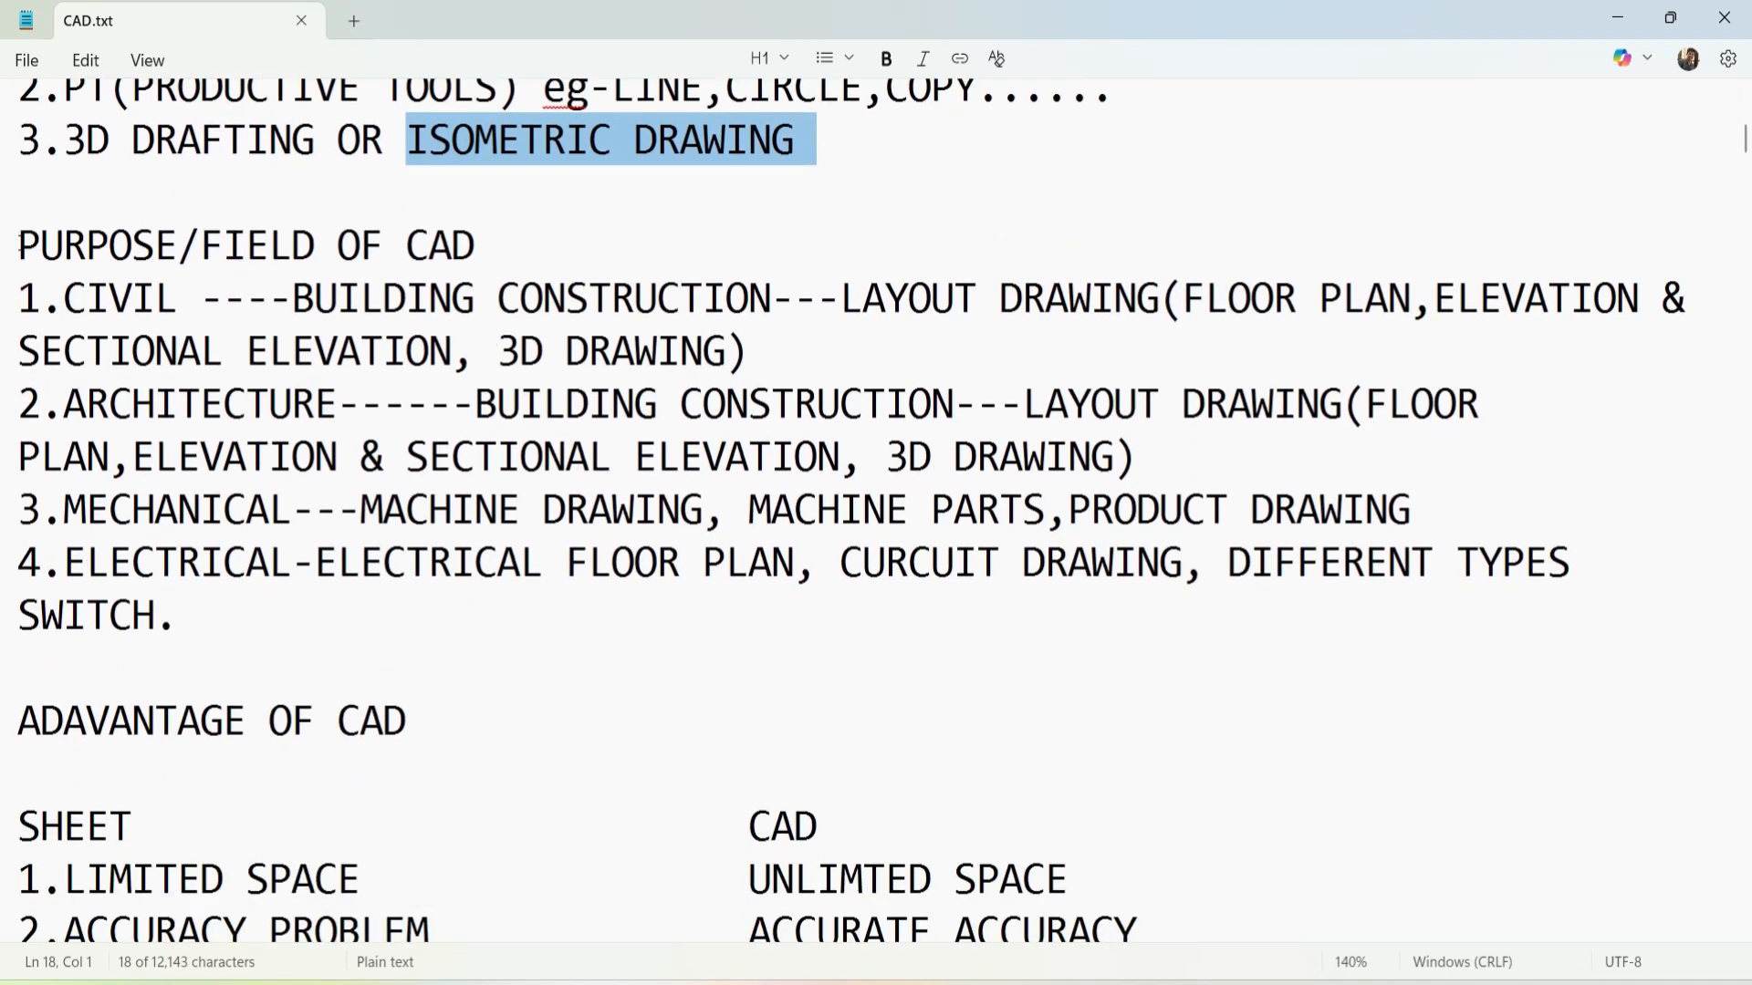
pyautogui.click(21, 246)
pyautogui.moveTo(22, 247); pyautogui.dragTo(480, 262)
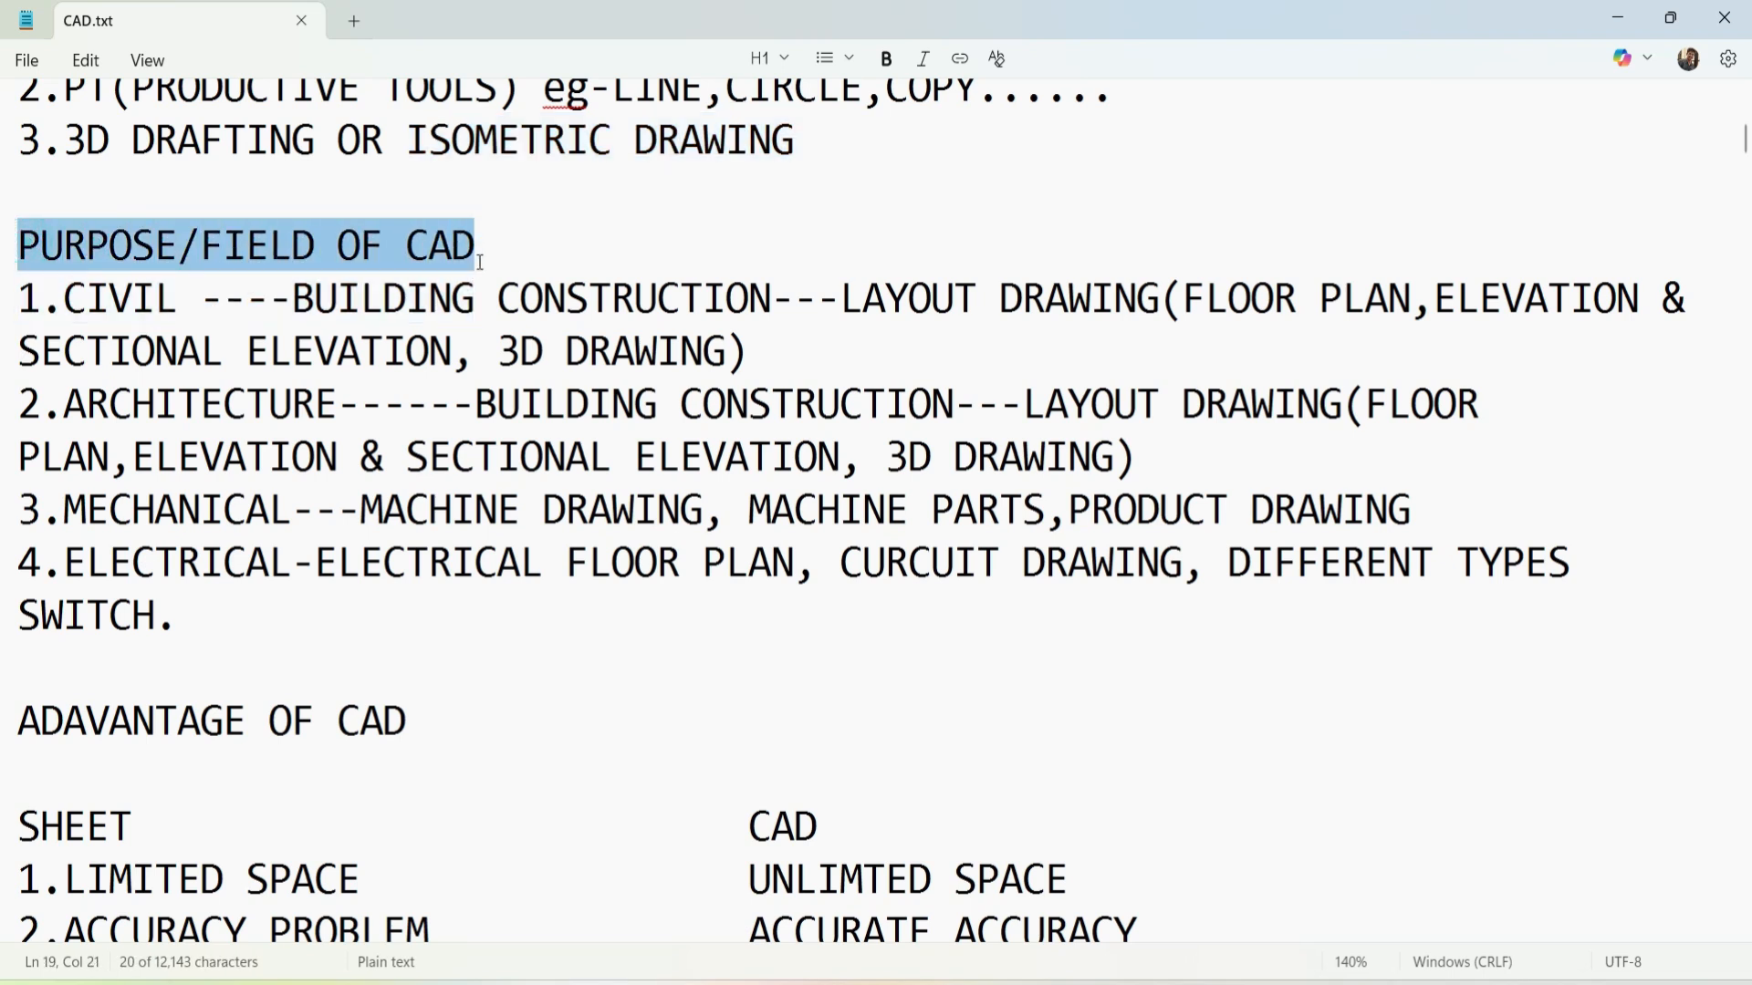
pyautogui.moveTo(64, 298); pyautogui.dragTo(157, 298)
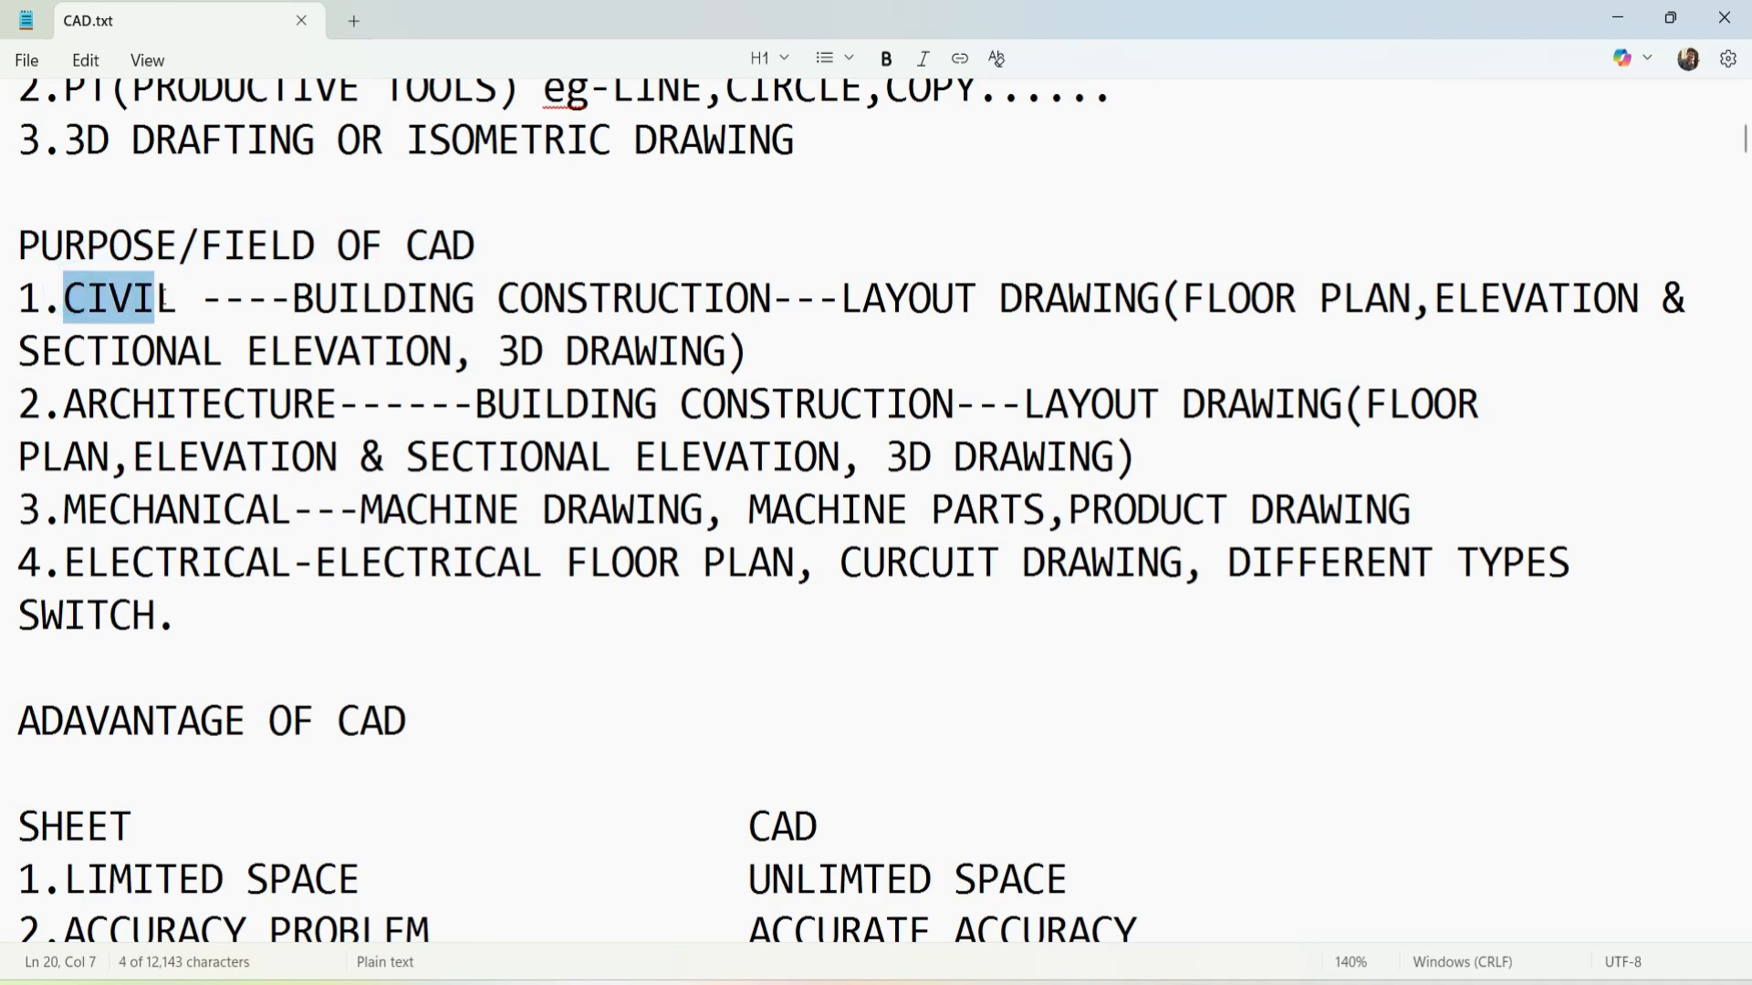
pyautogui.moveTo(292, 299); pyautogui.dragTo(748, 324)
pyautogui.moveTo(862, 301); pyautogui.dragTo(1141, 305)
pyautogui.click(1229, 313)
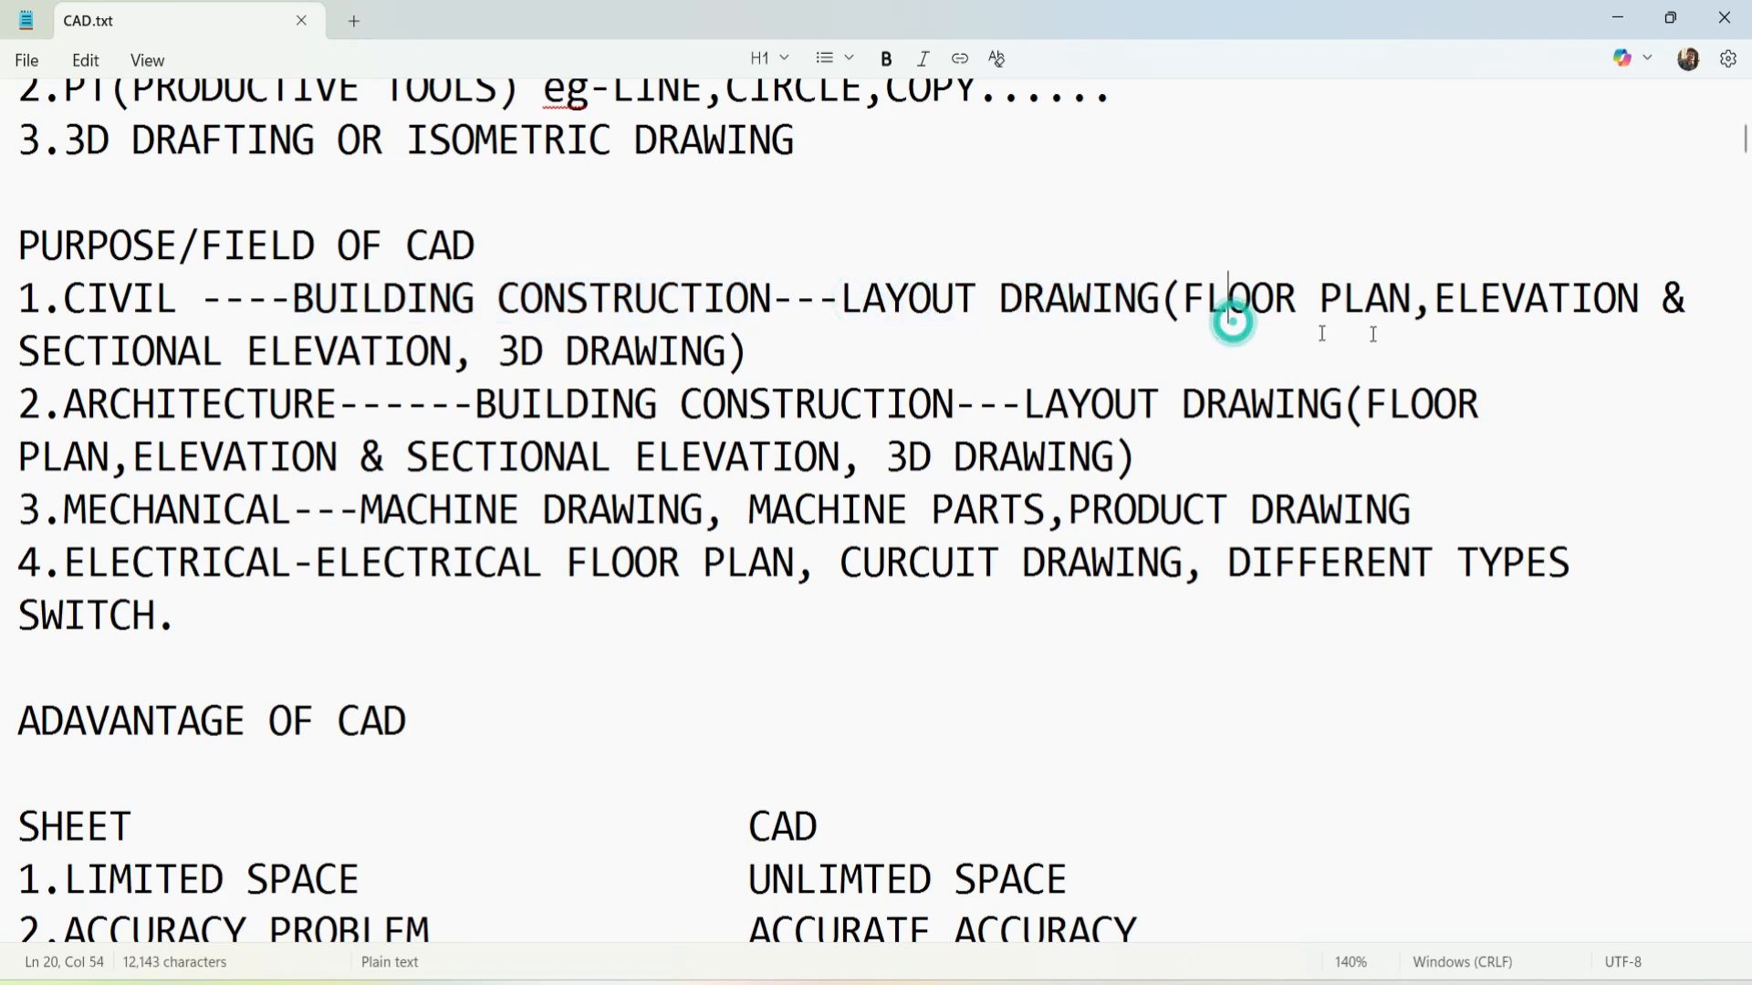
pyautogui.click(1497, 310)
pyautogui.click(192, 349)
pyautogui.click(564, 349)
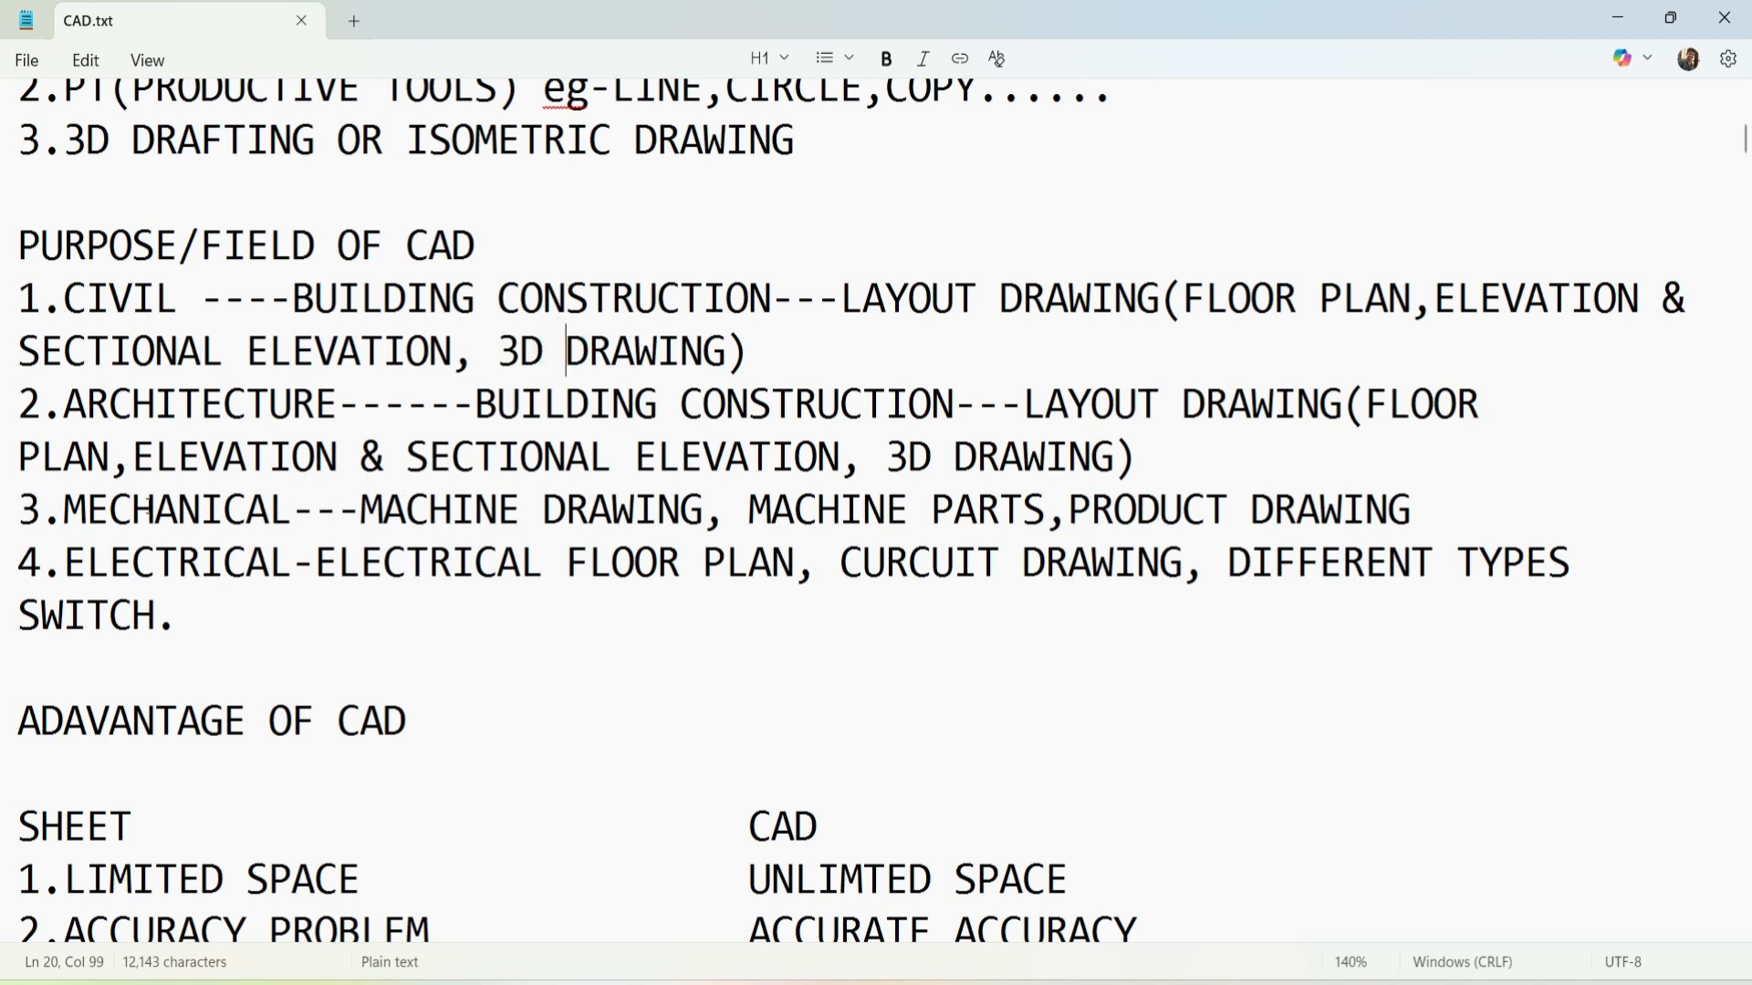
# - Highlight the drawing types listed for the mechanical and electrical fields of CAD
pyautogui.click(61, 500)
pyautogui.moveTo(139, 509); pyautogui.dragTo(1427, 509)
pyautogui.click(359, 509)
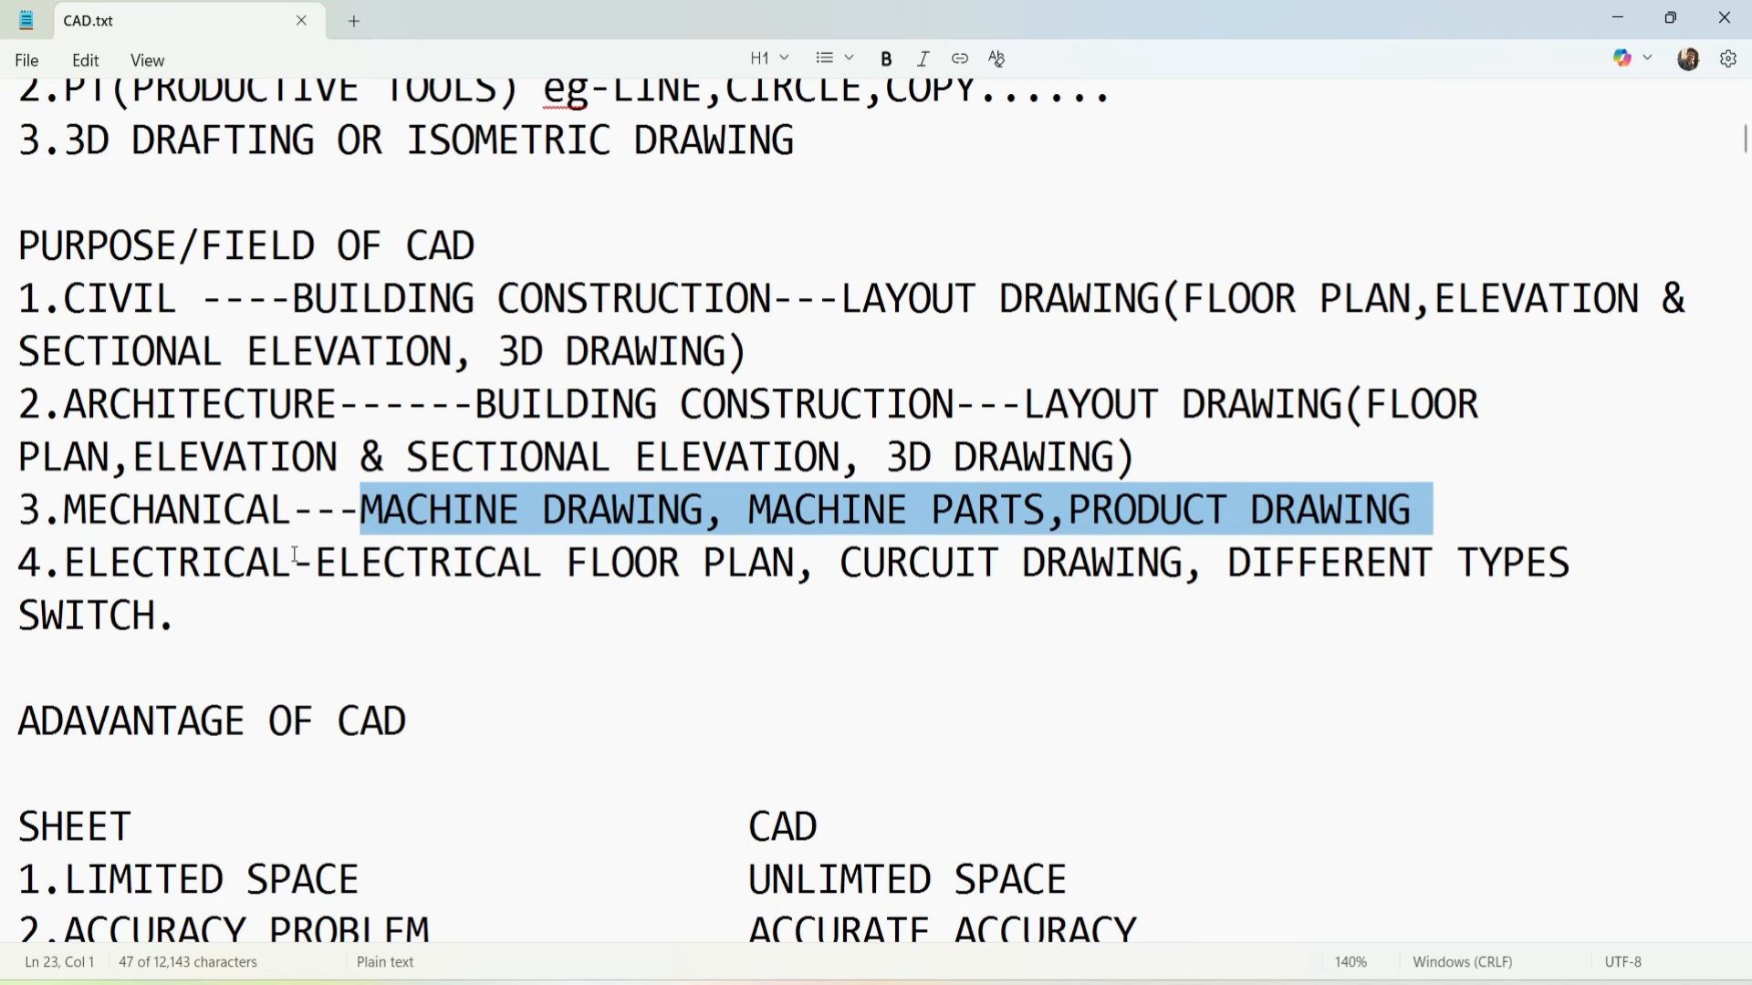
pyautogui.moveTo(317, 563); pyautogui.dragTo(1170, 563)
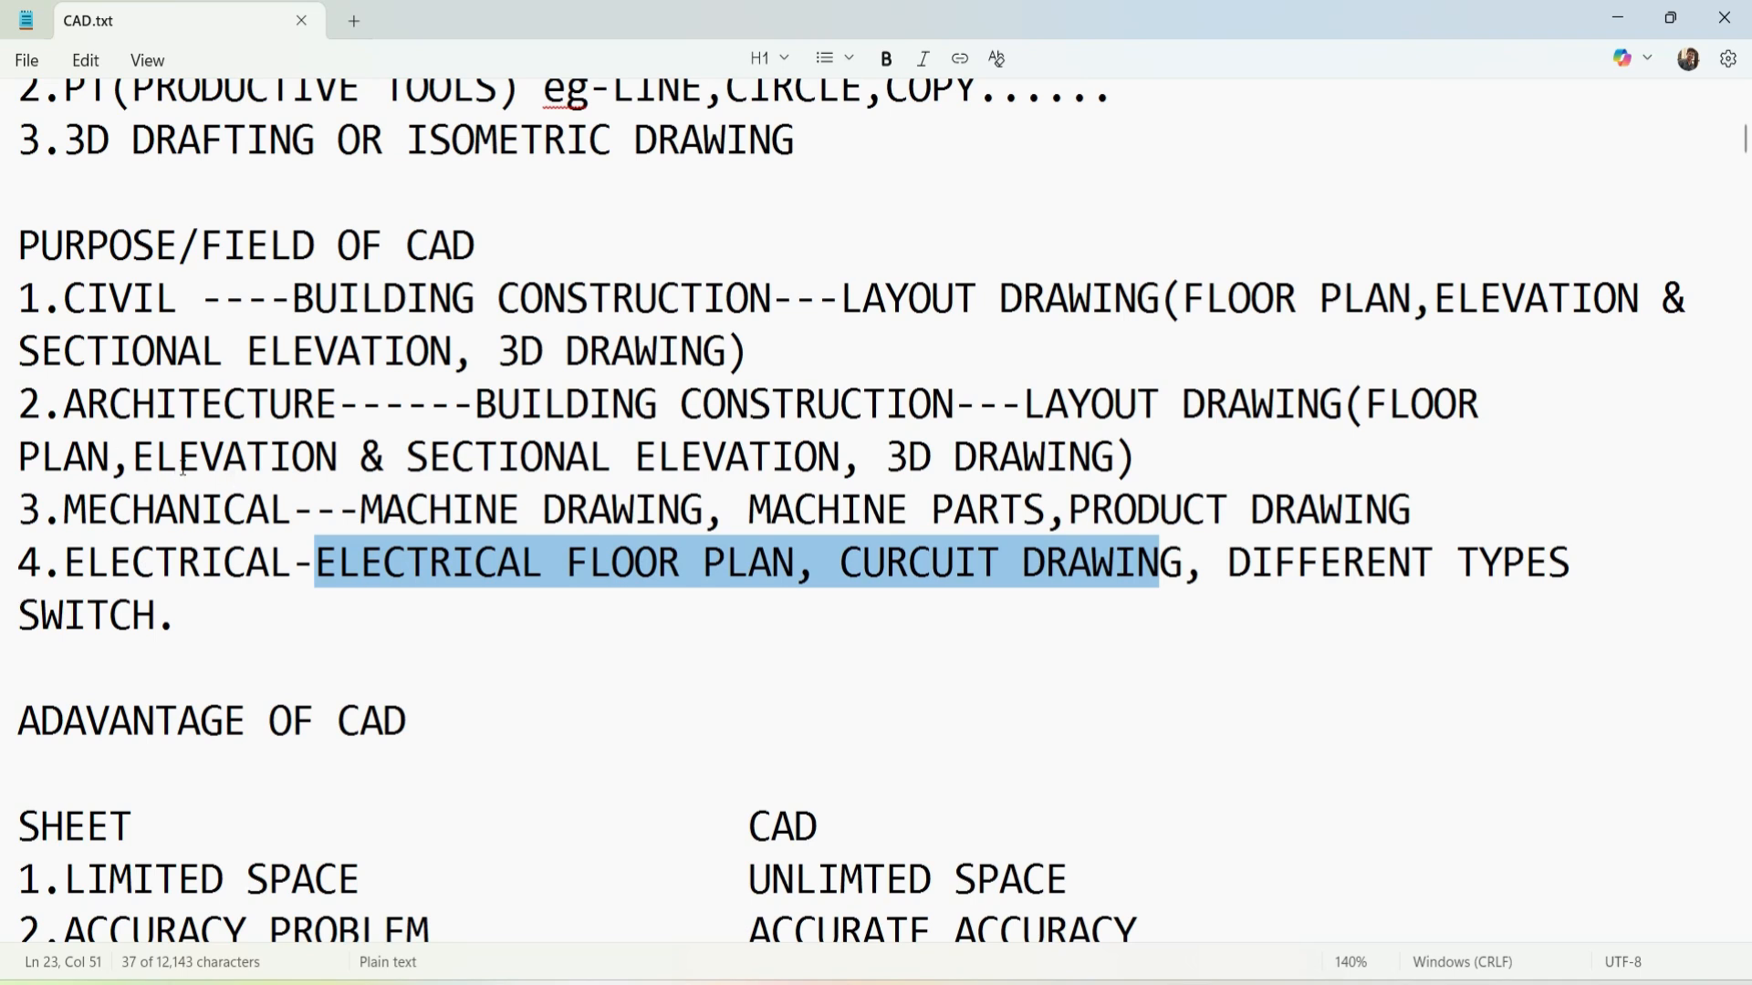
# - Compare SHEET and CAD in the advantages section, highlighting the space and accuracy rows
pyautogui.scroll(-2, 182, 470)
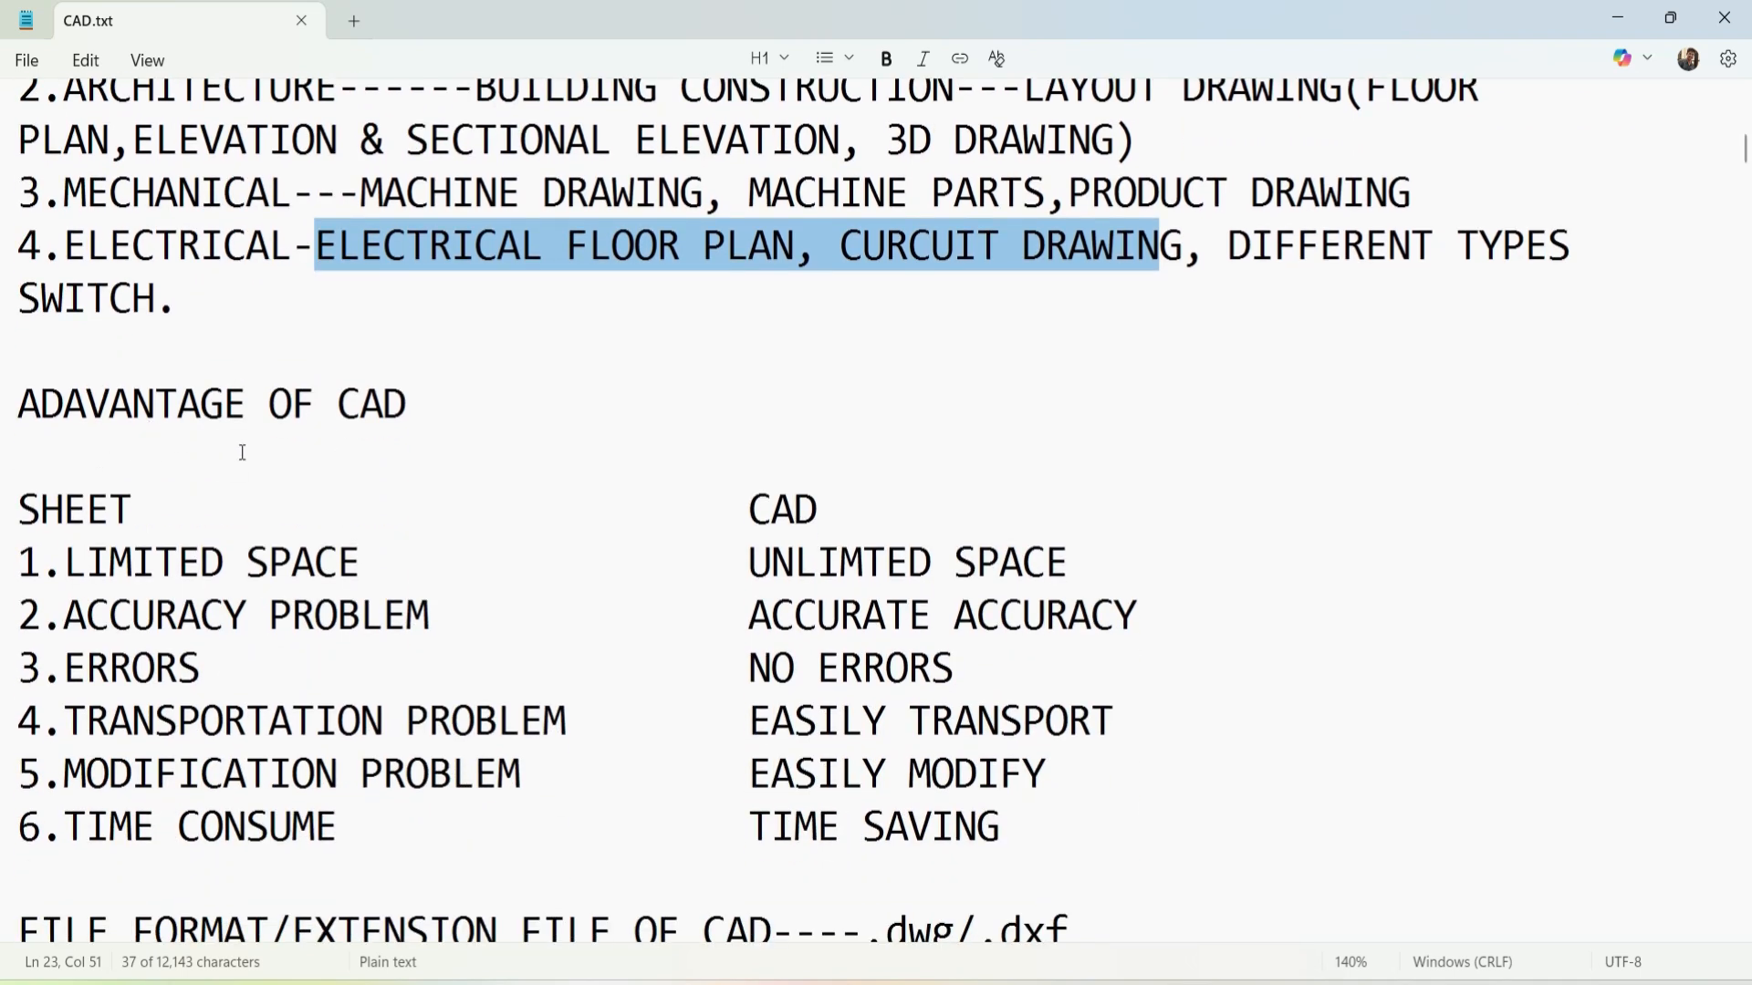
pyautogui.scroll(-1, 243, 453)
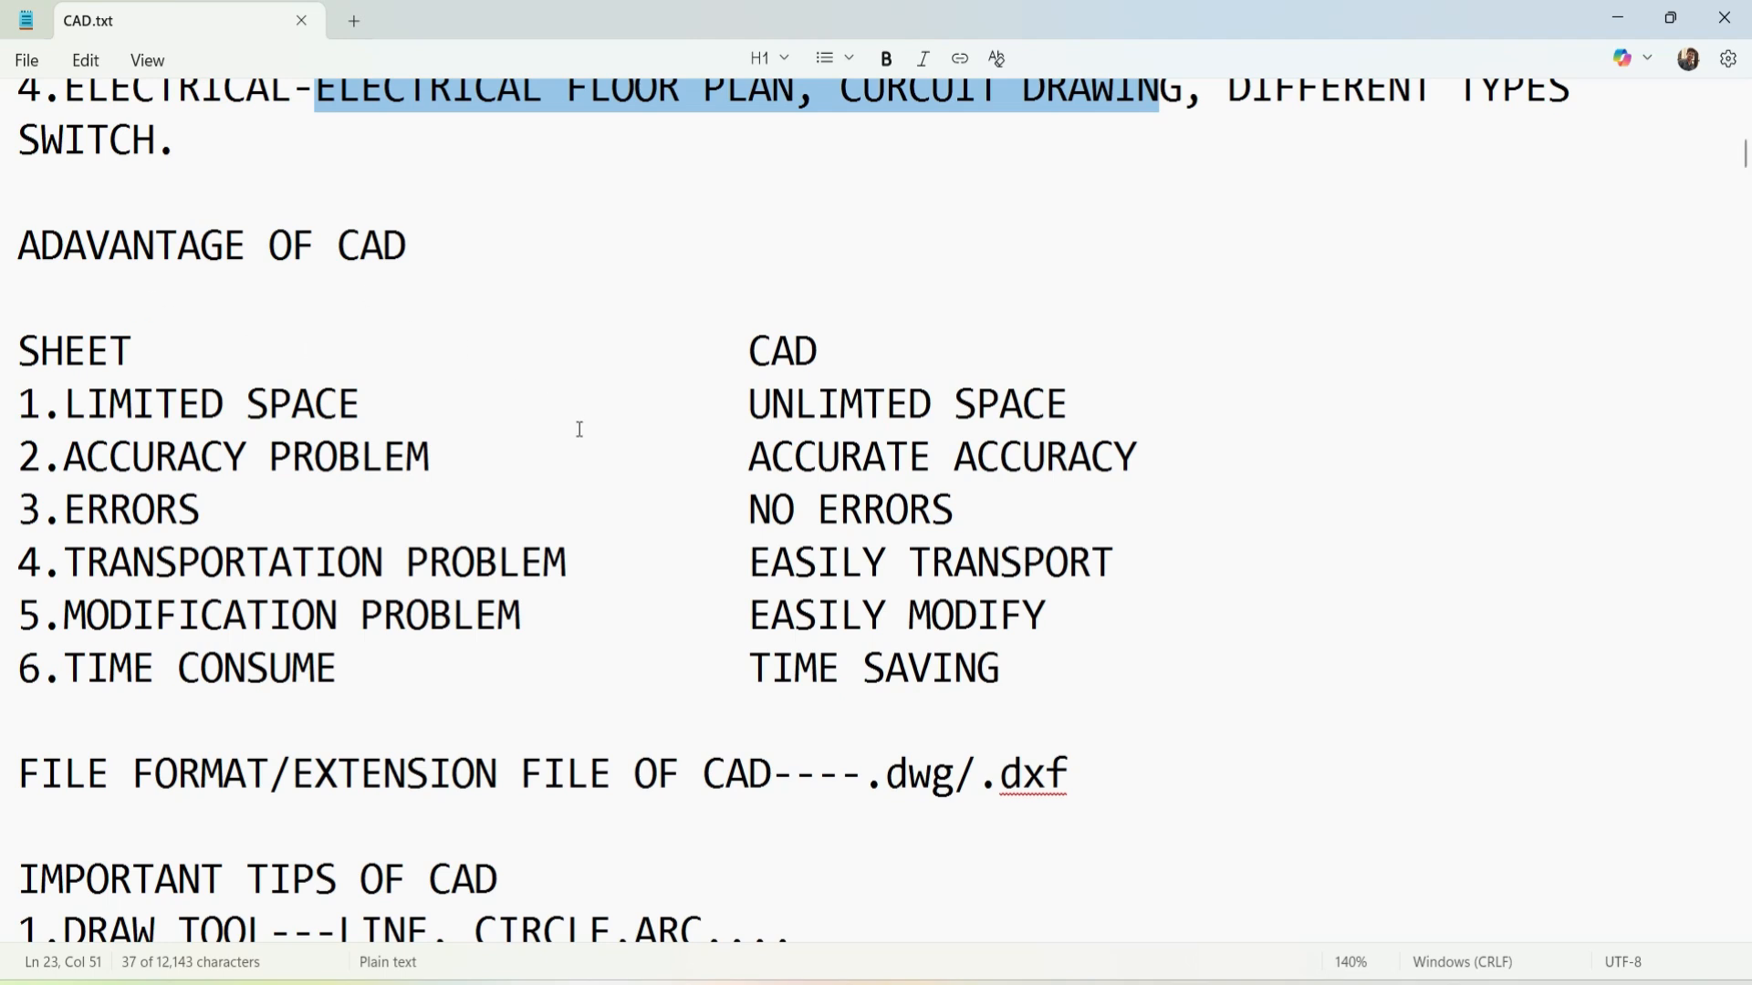
pyautogui.moveTo(19, 351); pyautogui.dragTo(133, 354)
pyautogui.moveTo(65, 405); pyautogui.dragTo(380, 422)
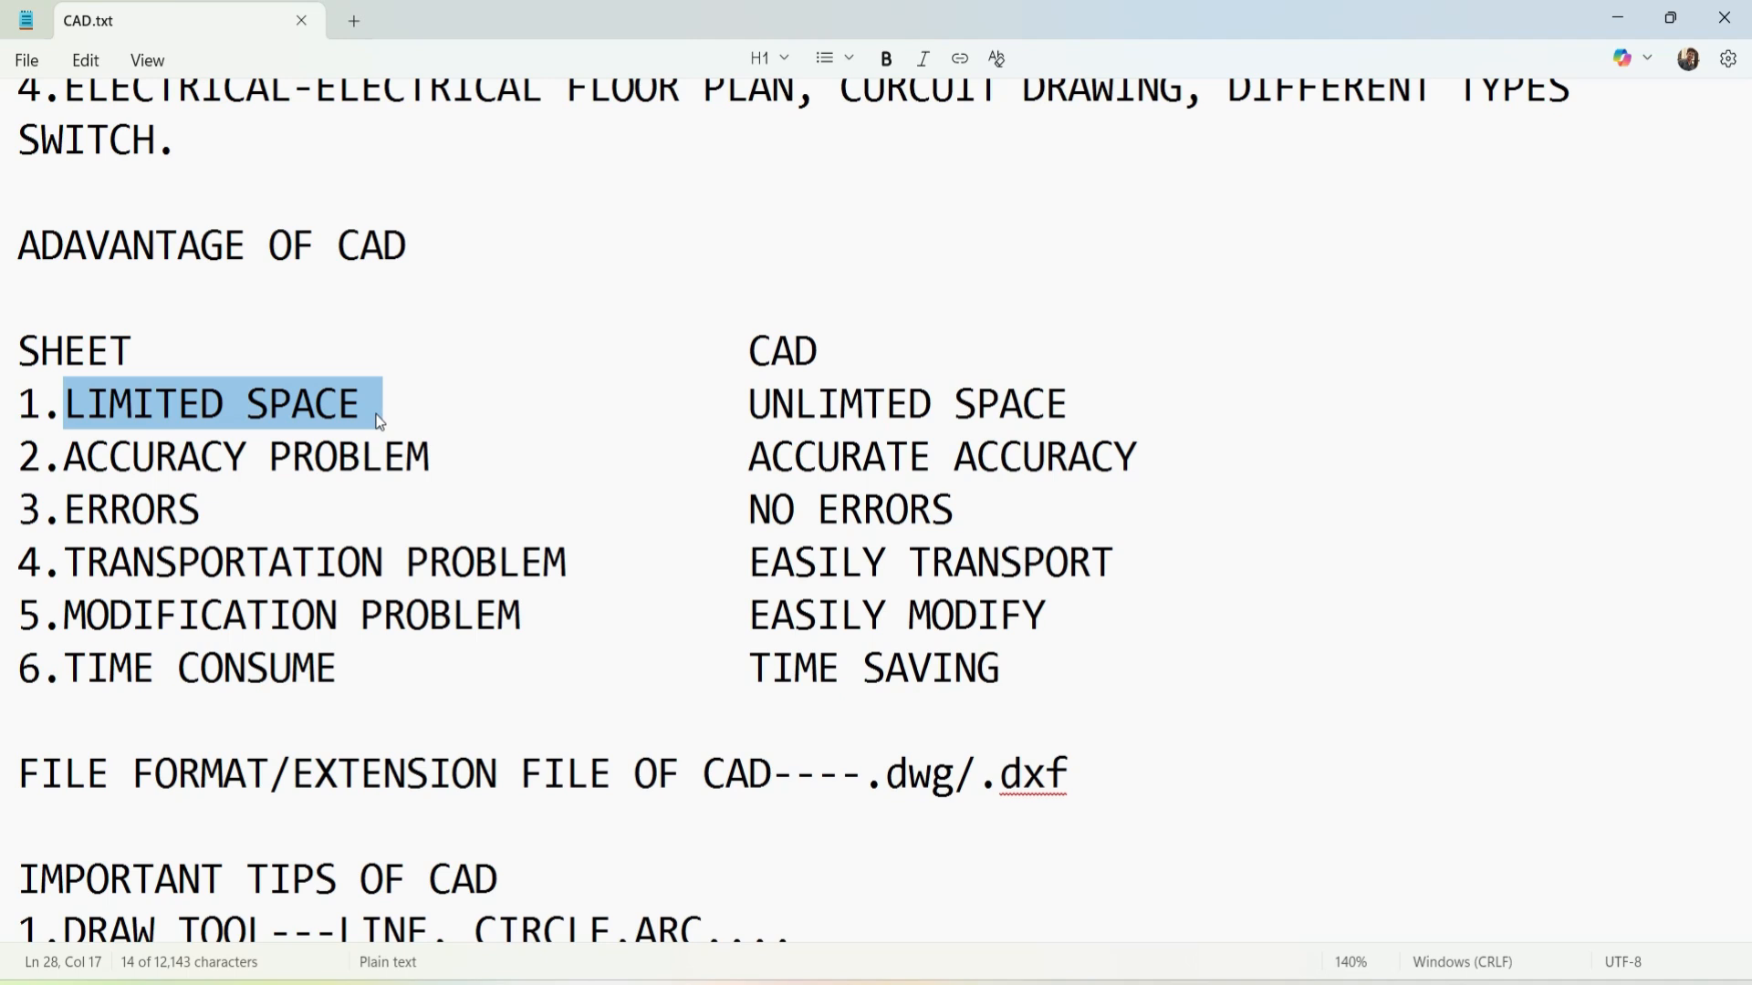
pyautogui.moveTo(749, 408); pyautogui.dragTo(1107, 404)
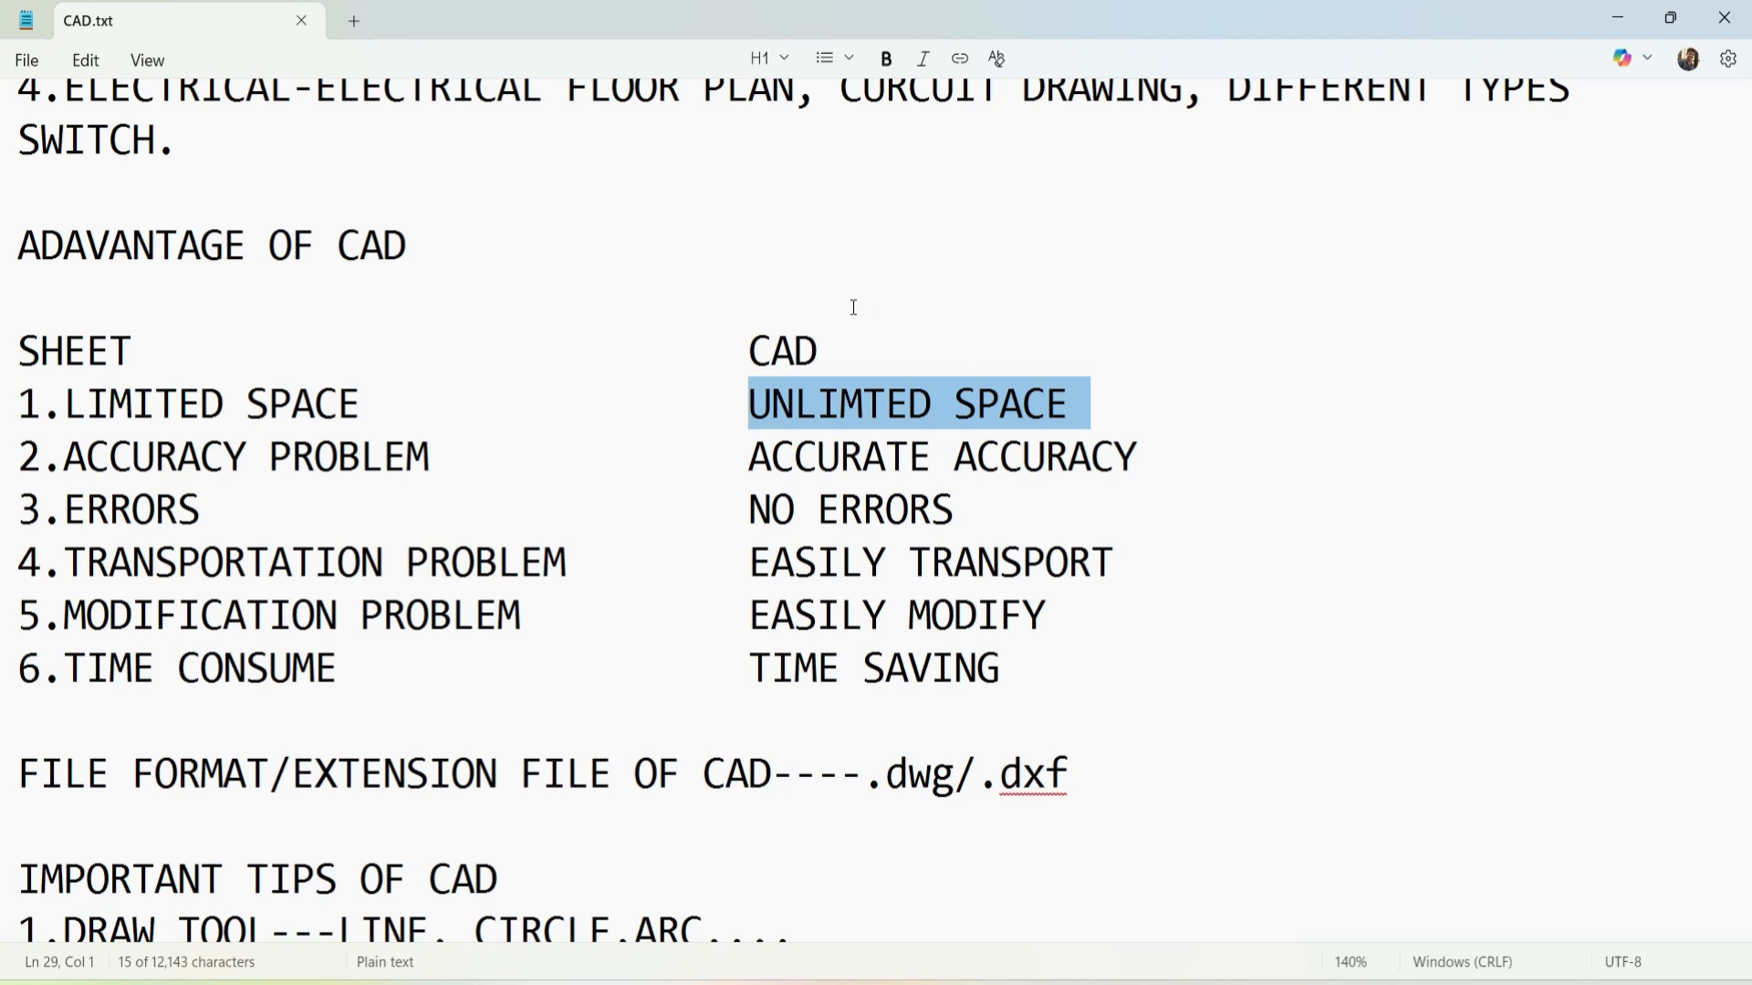
pyautogui.moveTo(56, 453); pyautogui.dragTo(442, 463)
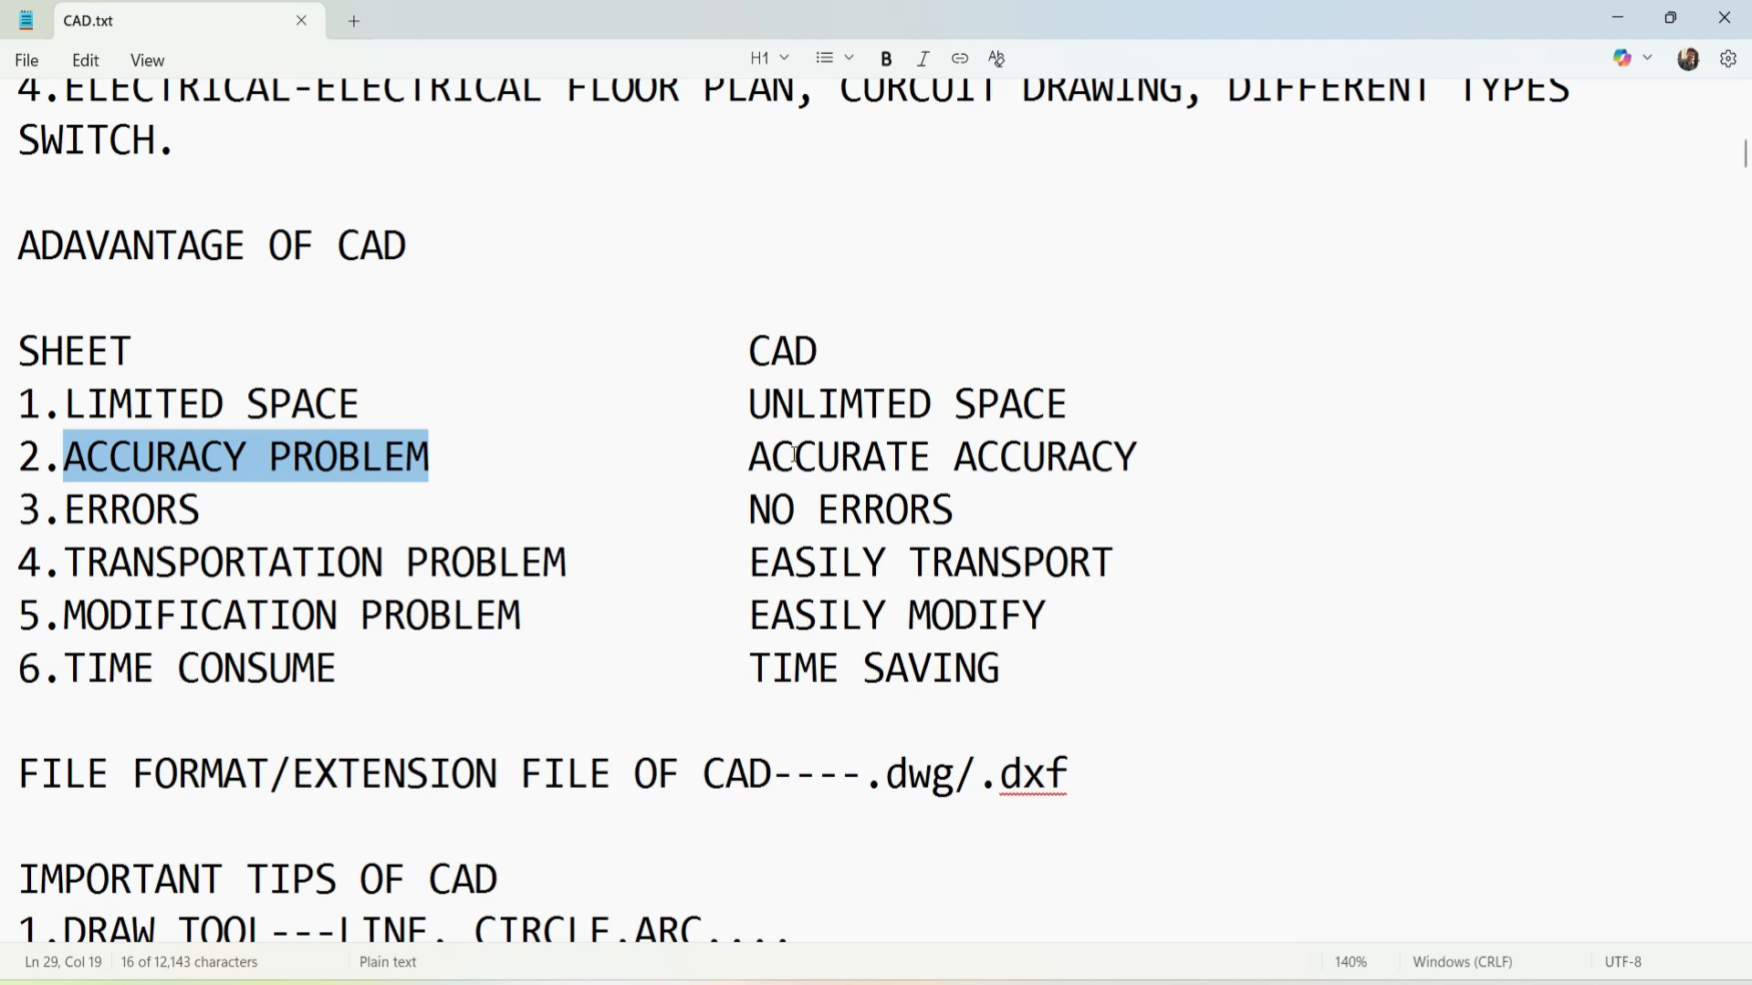
pyautogui.moveTo(751, 453); pyautogui.dragTo(1137, 456)
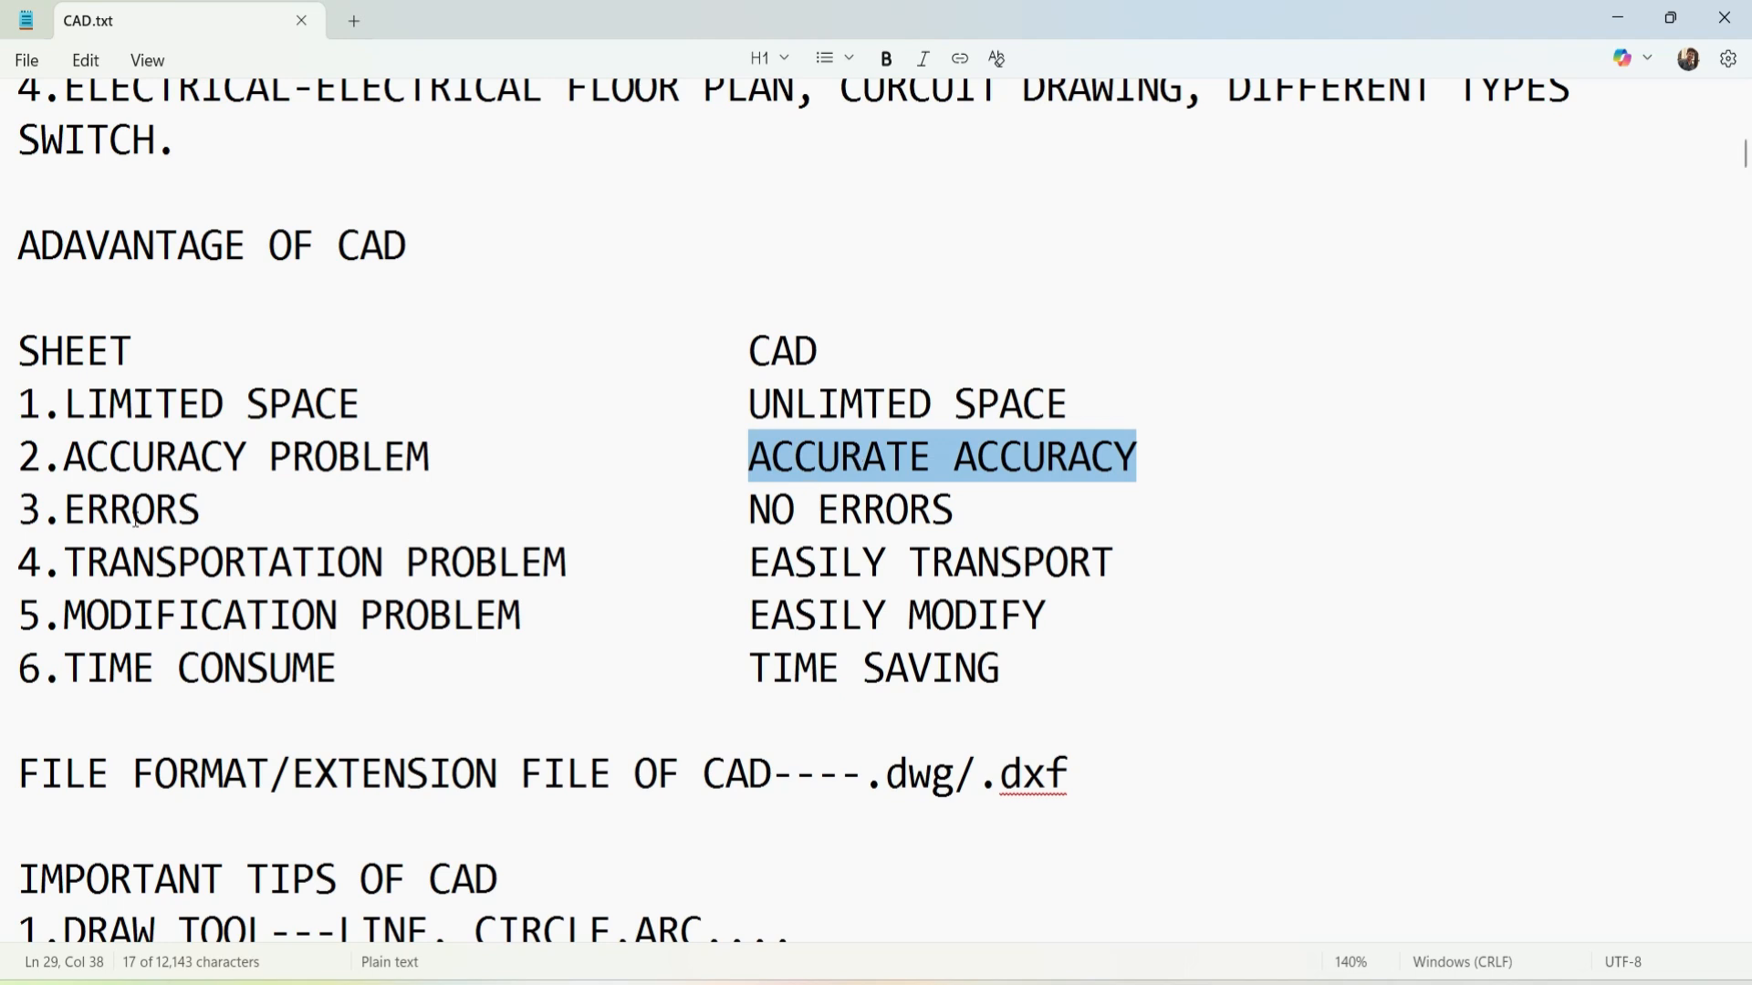
# - Compare the errors, transportation, modification and time rows of the SHEET versus CAD list by highlighting their entries
pyautogui.moveTo(72, 509); pyautogui.dragTo(213, 511)
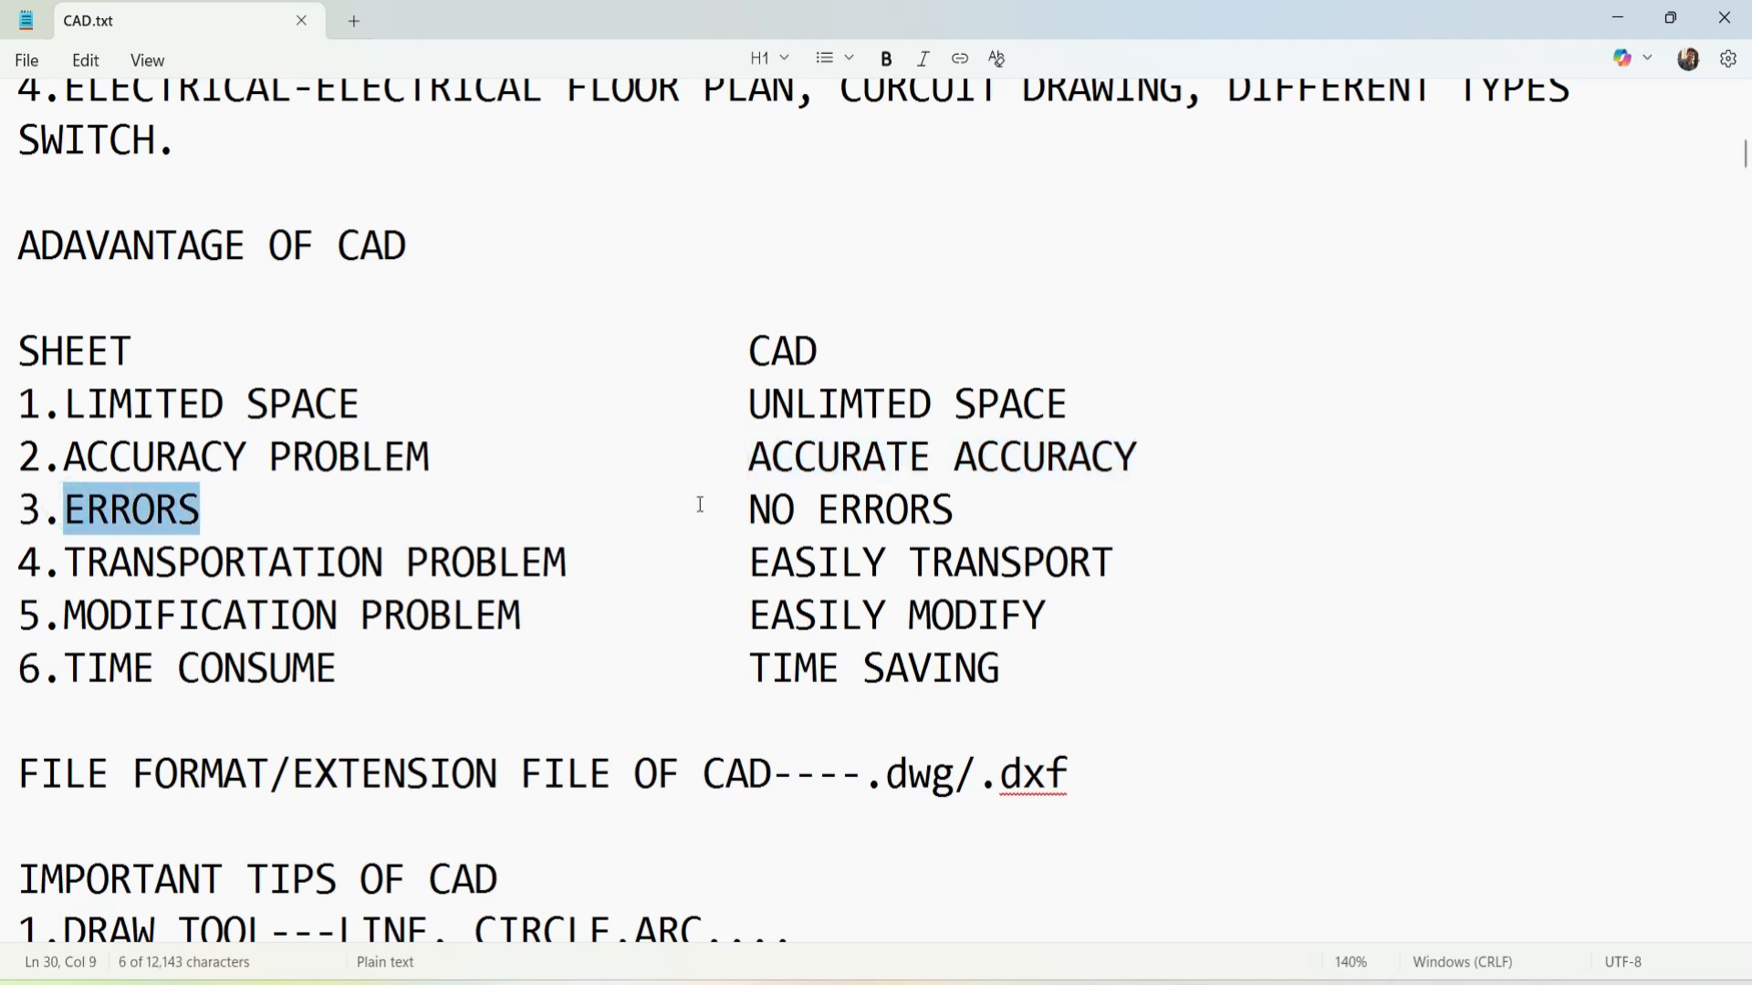
pyautogui.moveTo(748, 502); pyautogui.dragTo(955, 506)
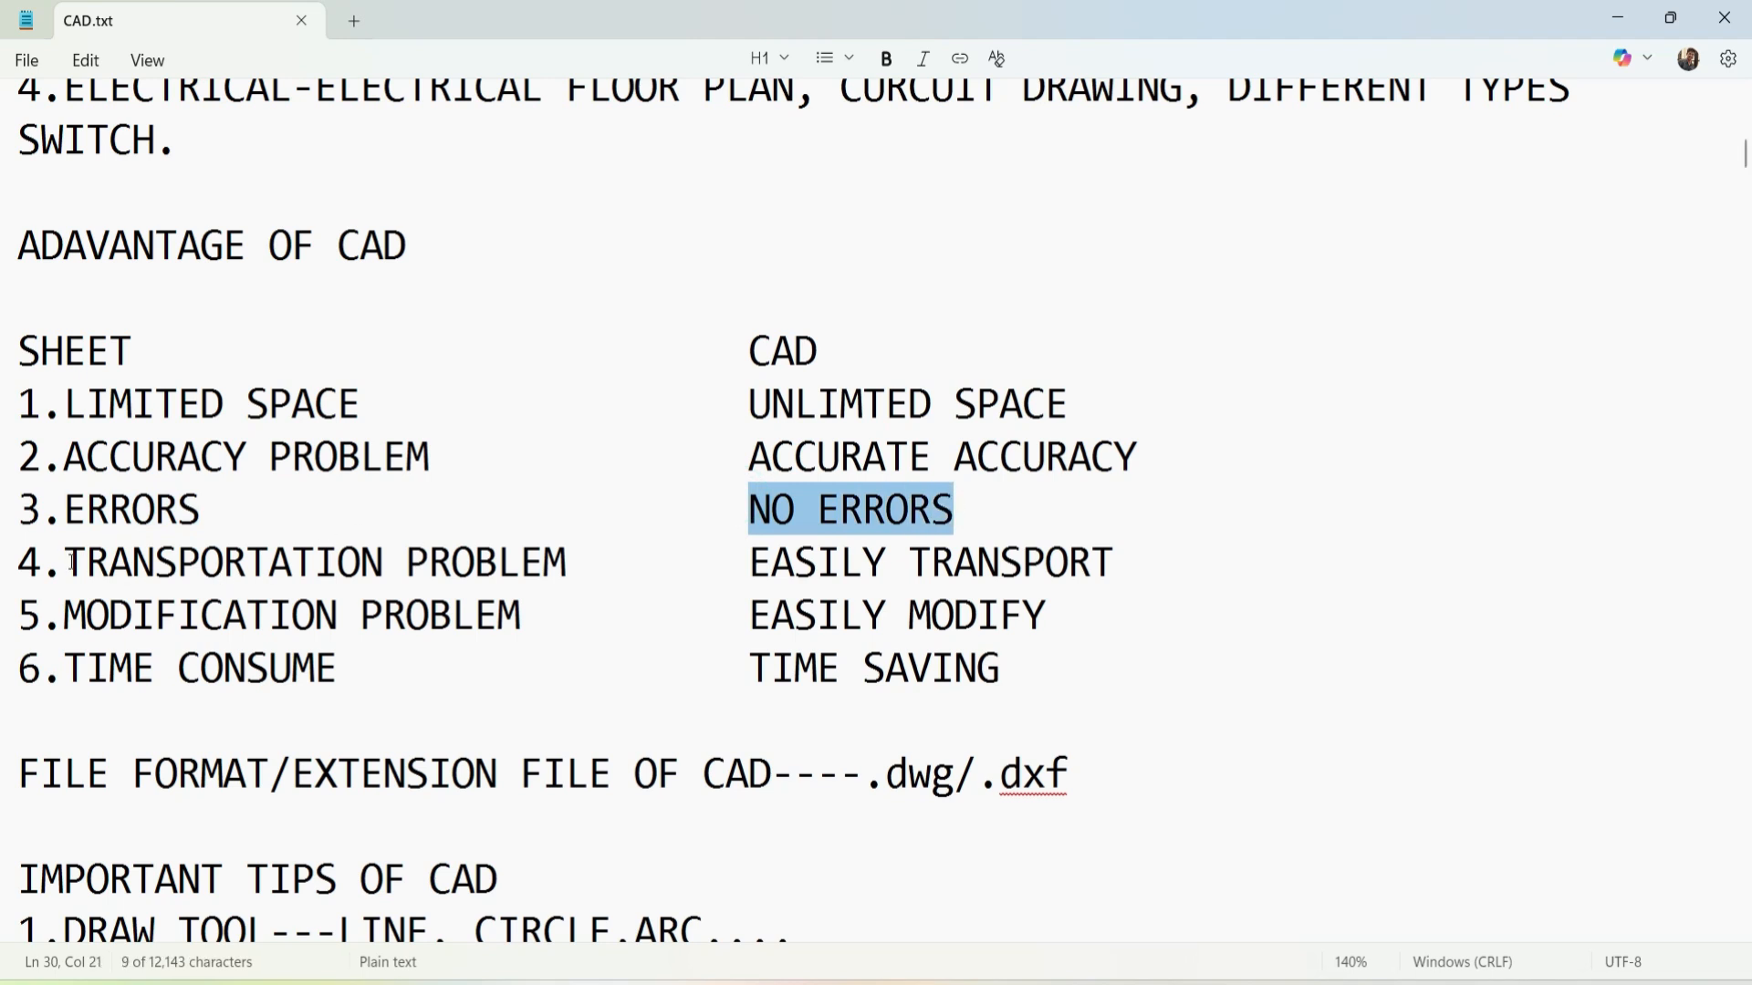
pyautogui.moveTo(66, 562); pyautogui.dragTo(579, 560)
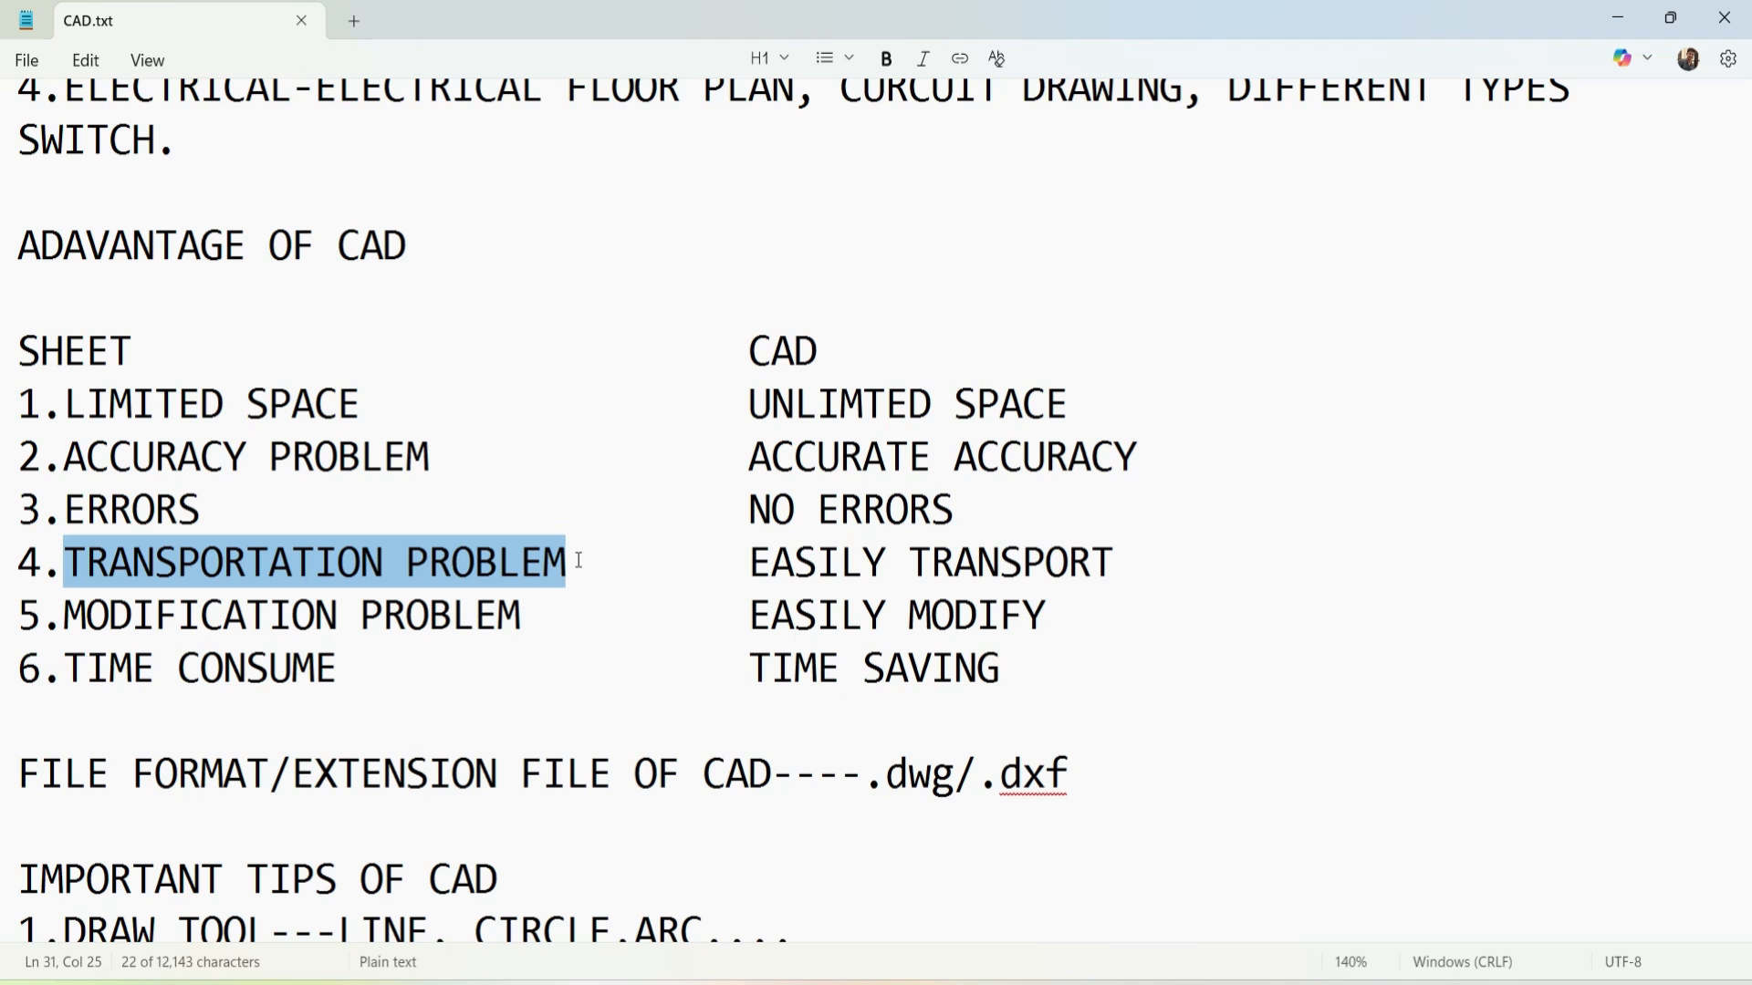
pyautogui.moveTo(749, 566); pyautogui.dragTo(1115, 570)
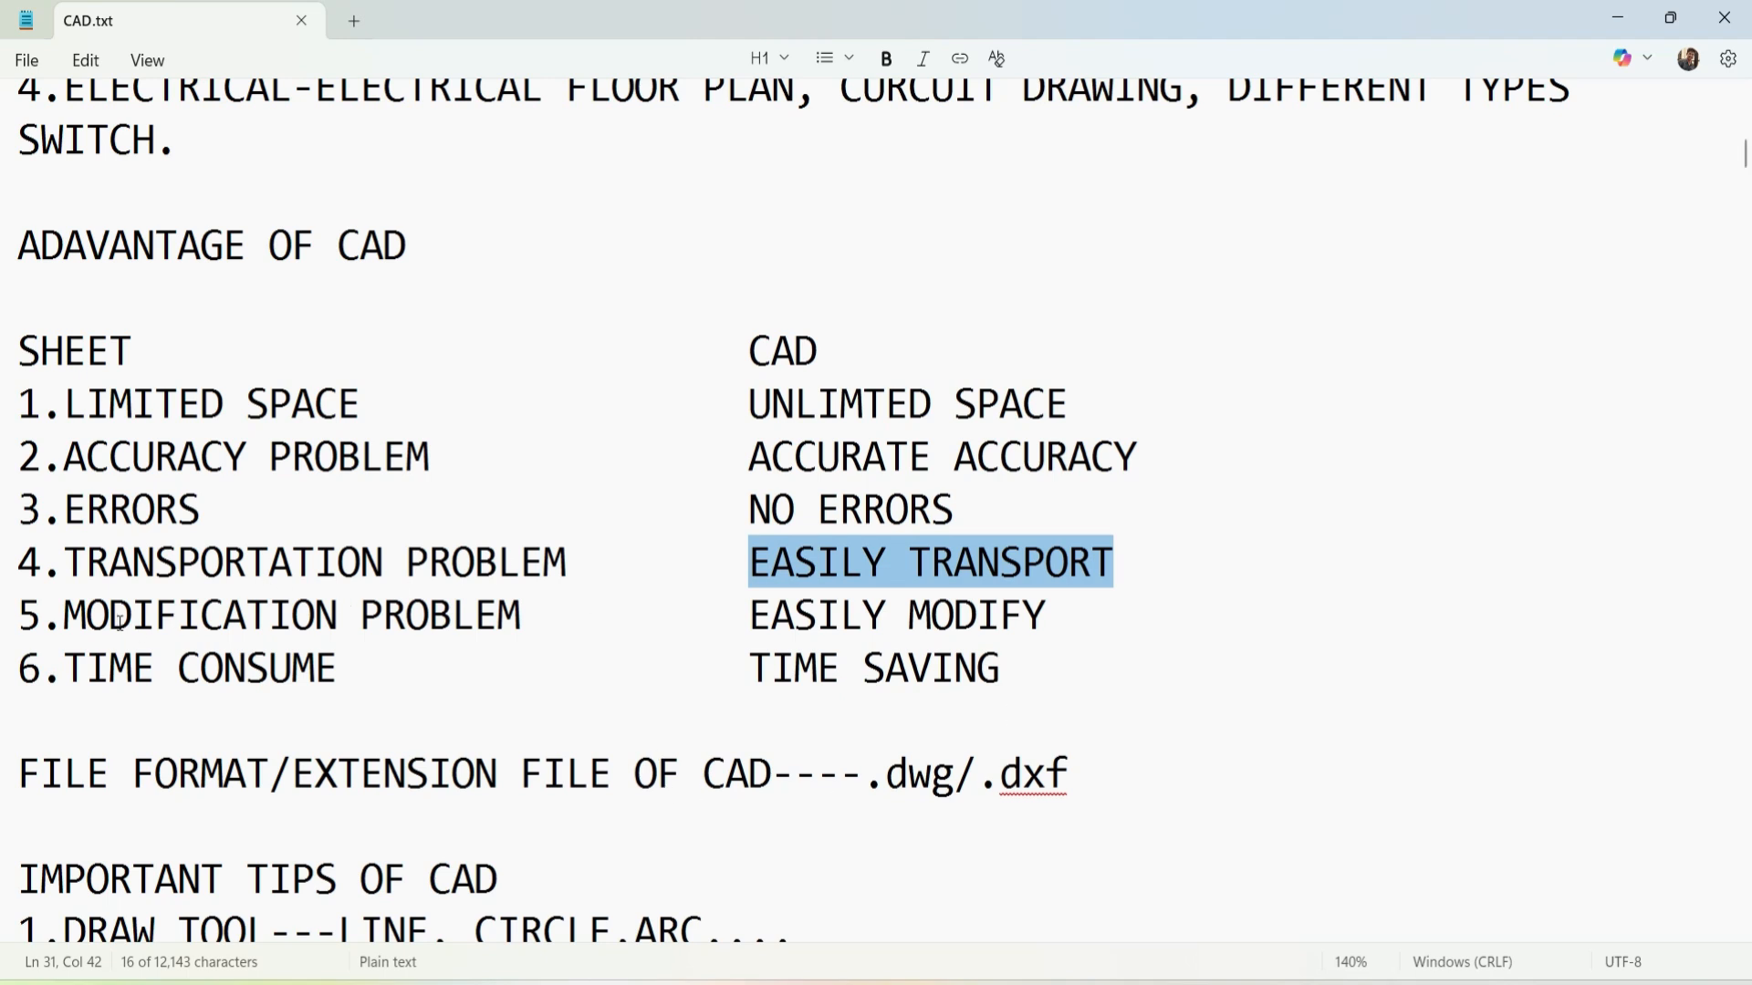
pyautogui.moveTo(73, 624); pyautogui.dragTo(545, 621)
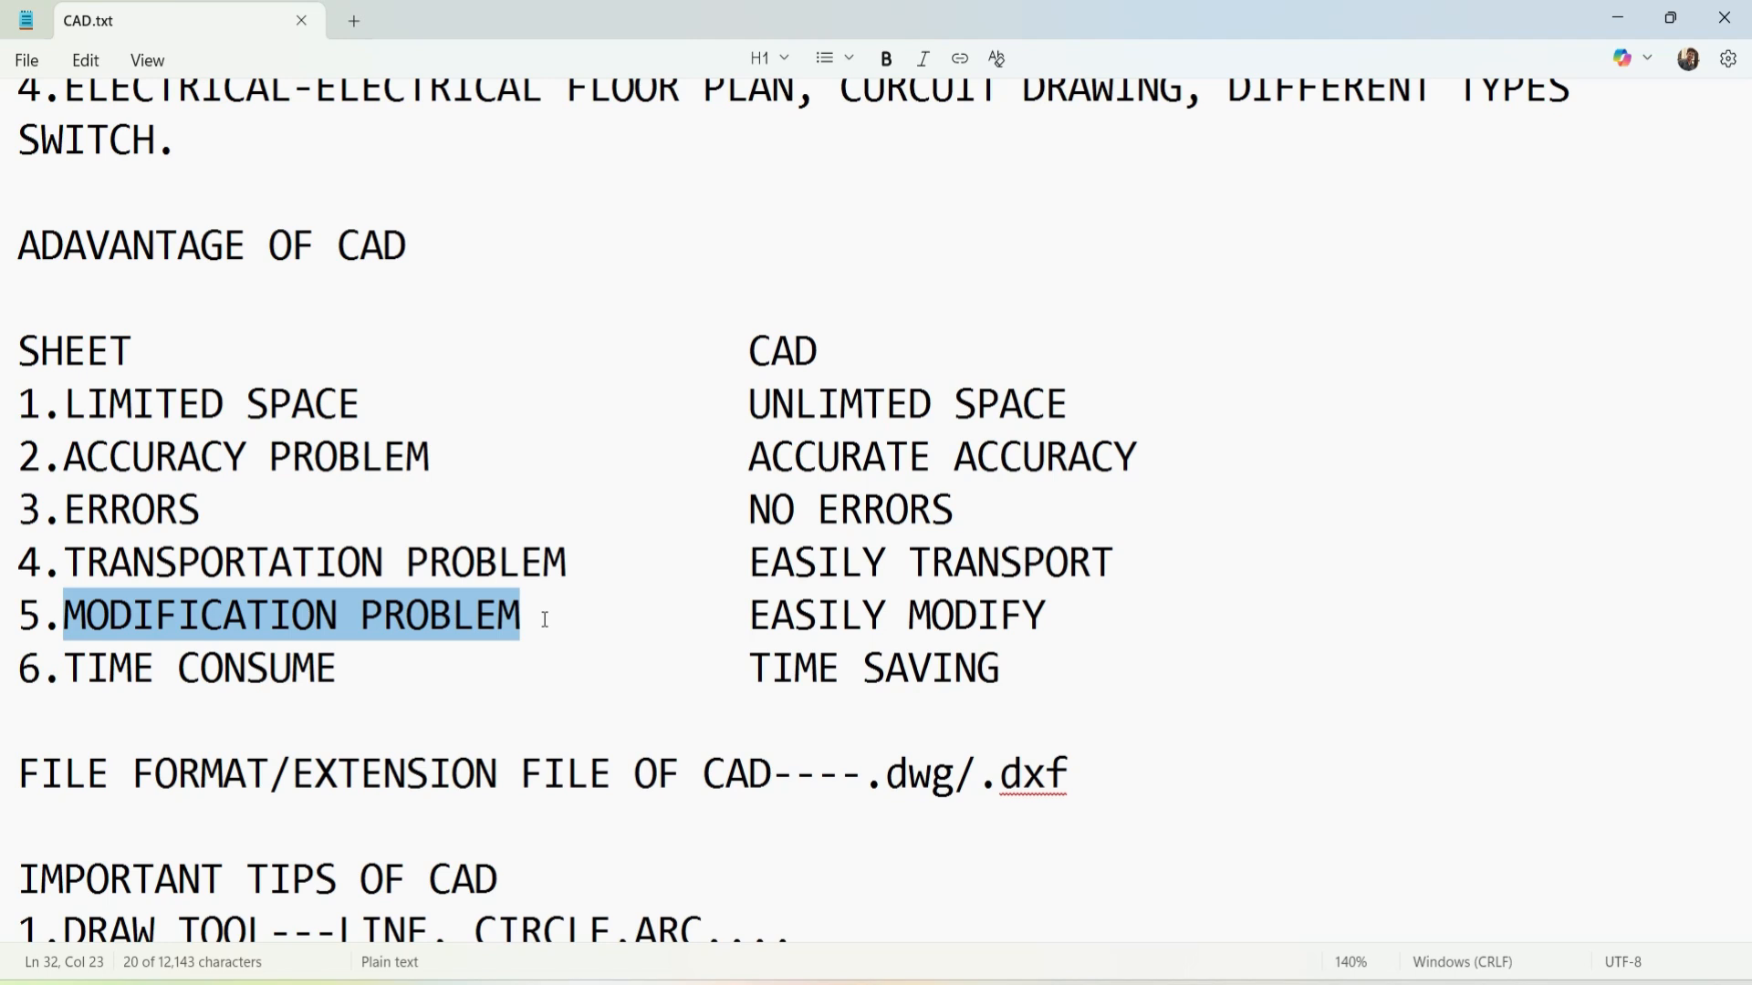
pyautogui.moveTo(64, 668); pyautogui.dragTo(359, 660)
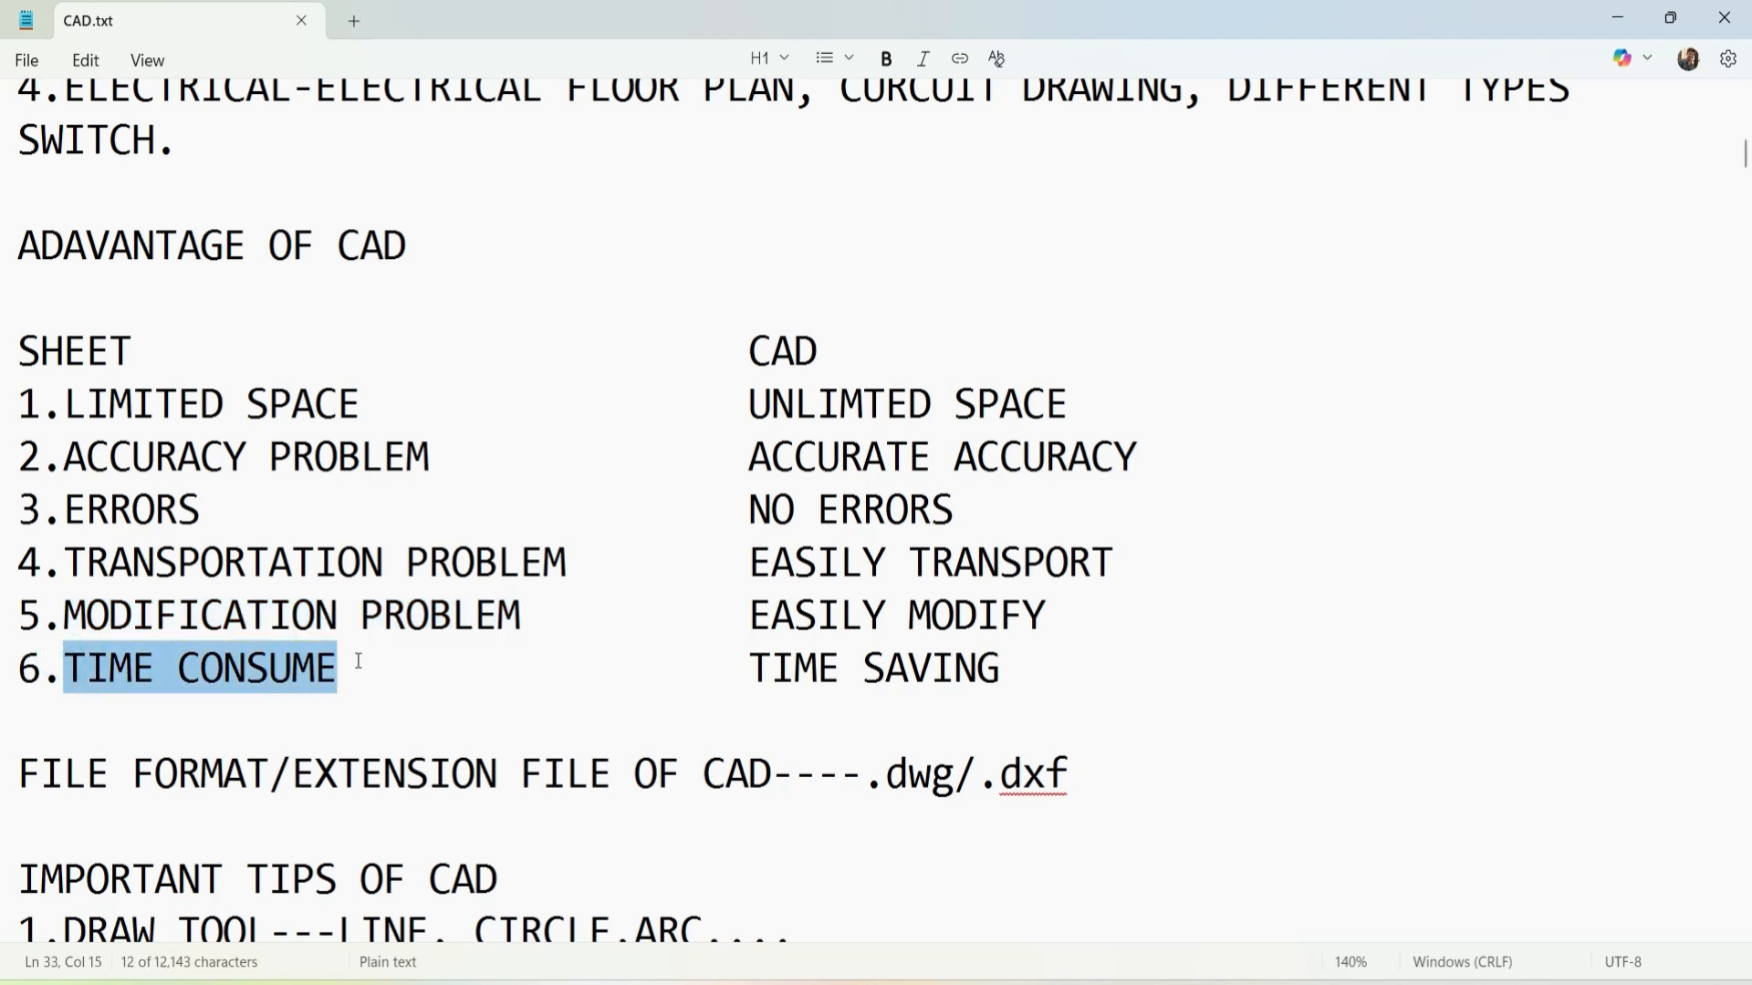
pyautogui.moveTo(750, 668); pyautogui.dragTo(1040, 672)
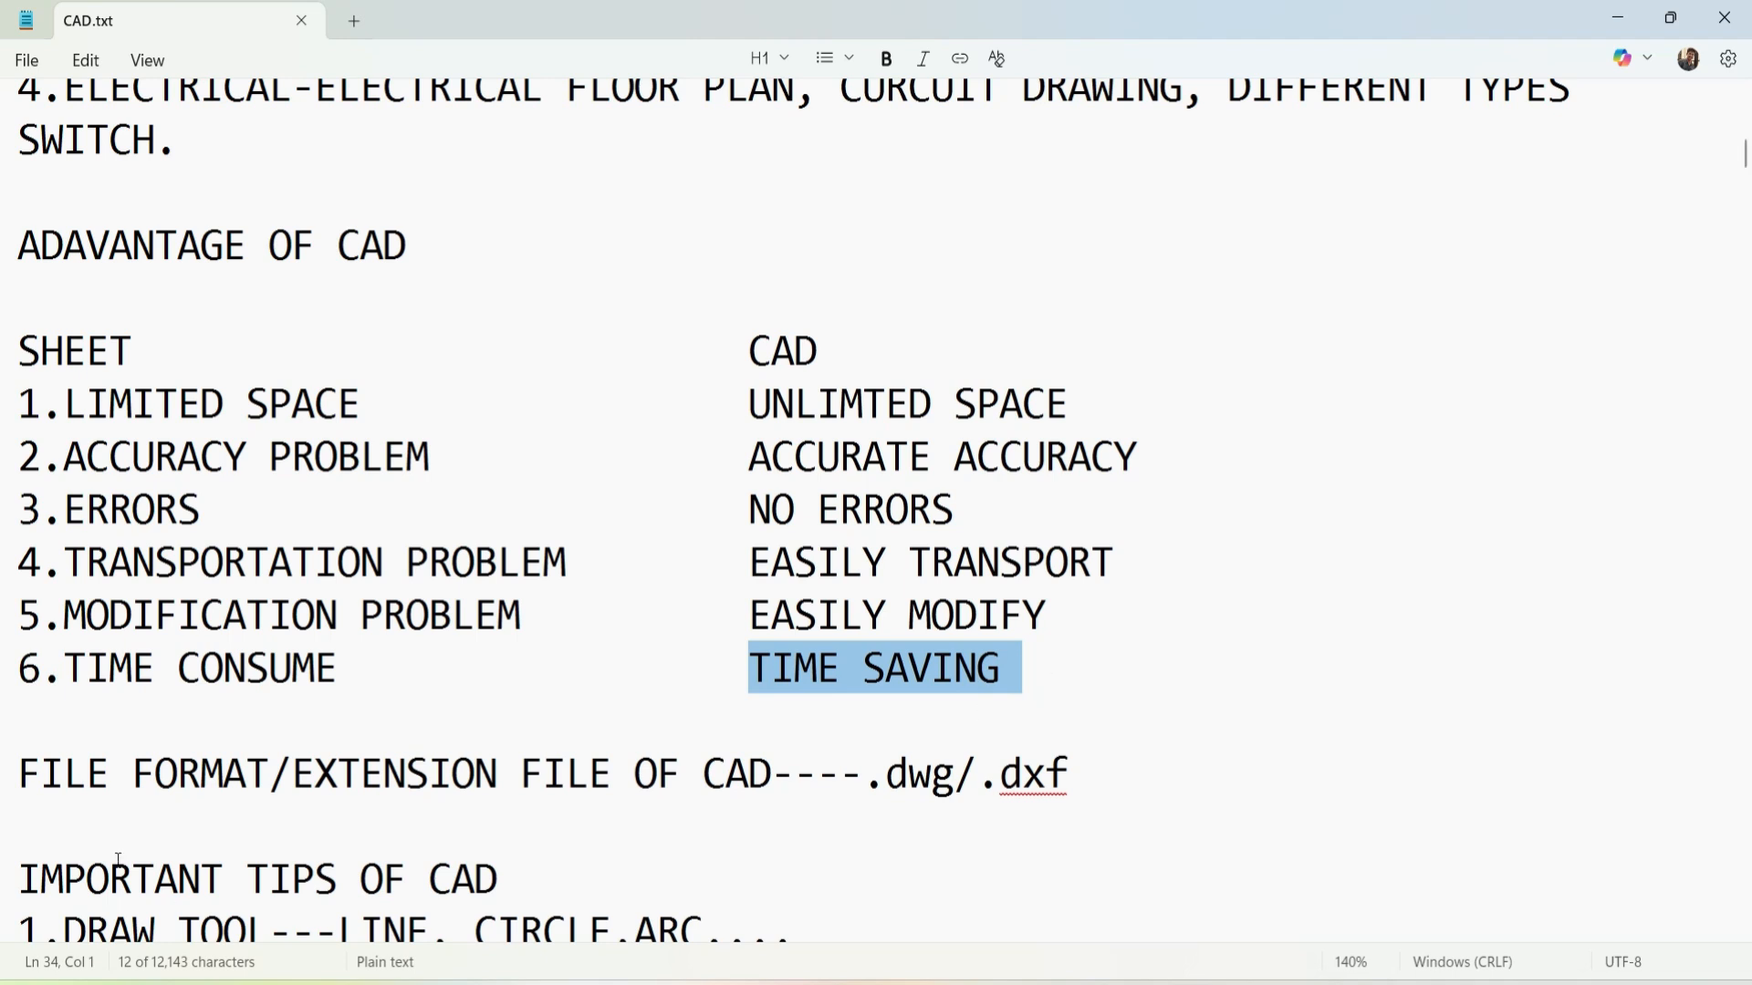
# - Review the CAD file format line, highlighting the .dwg and .dxf extensions, and continue to the IMPORTANT TIPS OF CAD section
pyautogui.click(31, 777)
pyautogui.moveTo(30, 777); pyautogui.dragTo(949, 777)
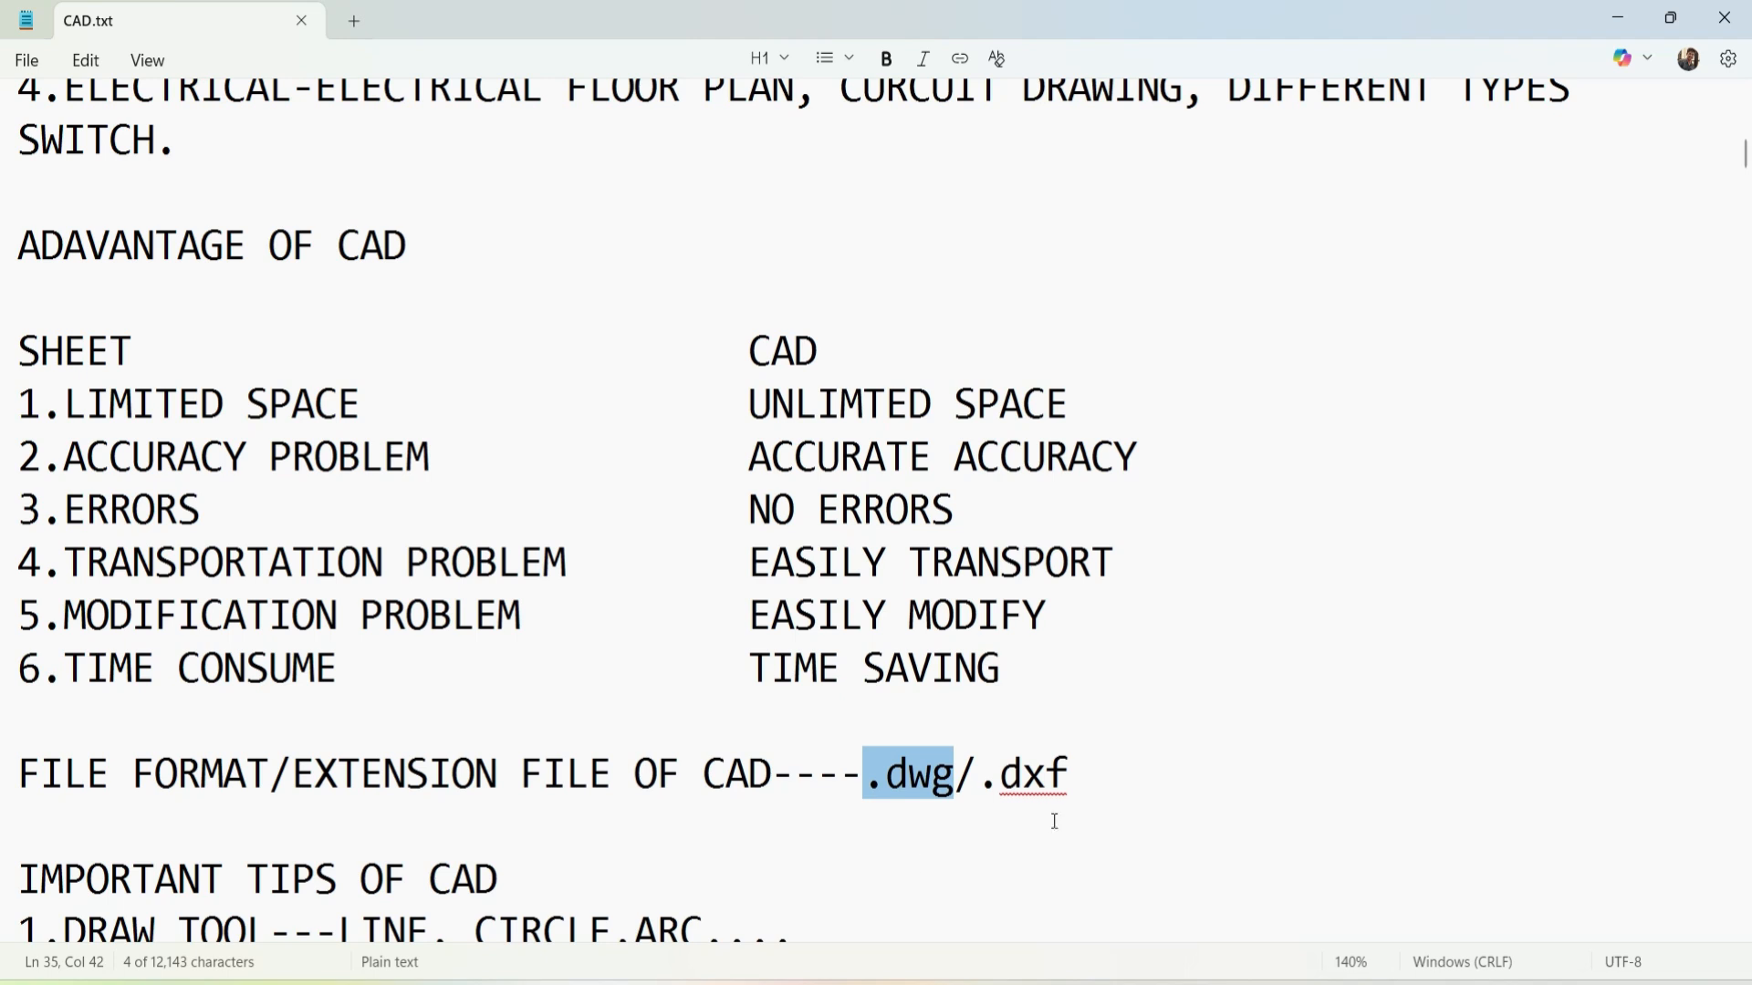
pyautogui.moveTo(979, 777); pyautogui.dragTo(1080, 780)
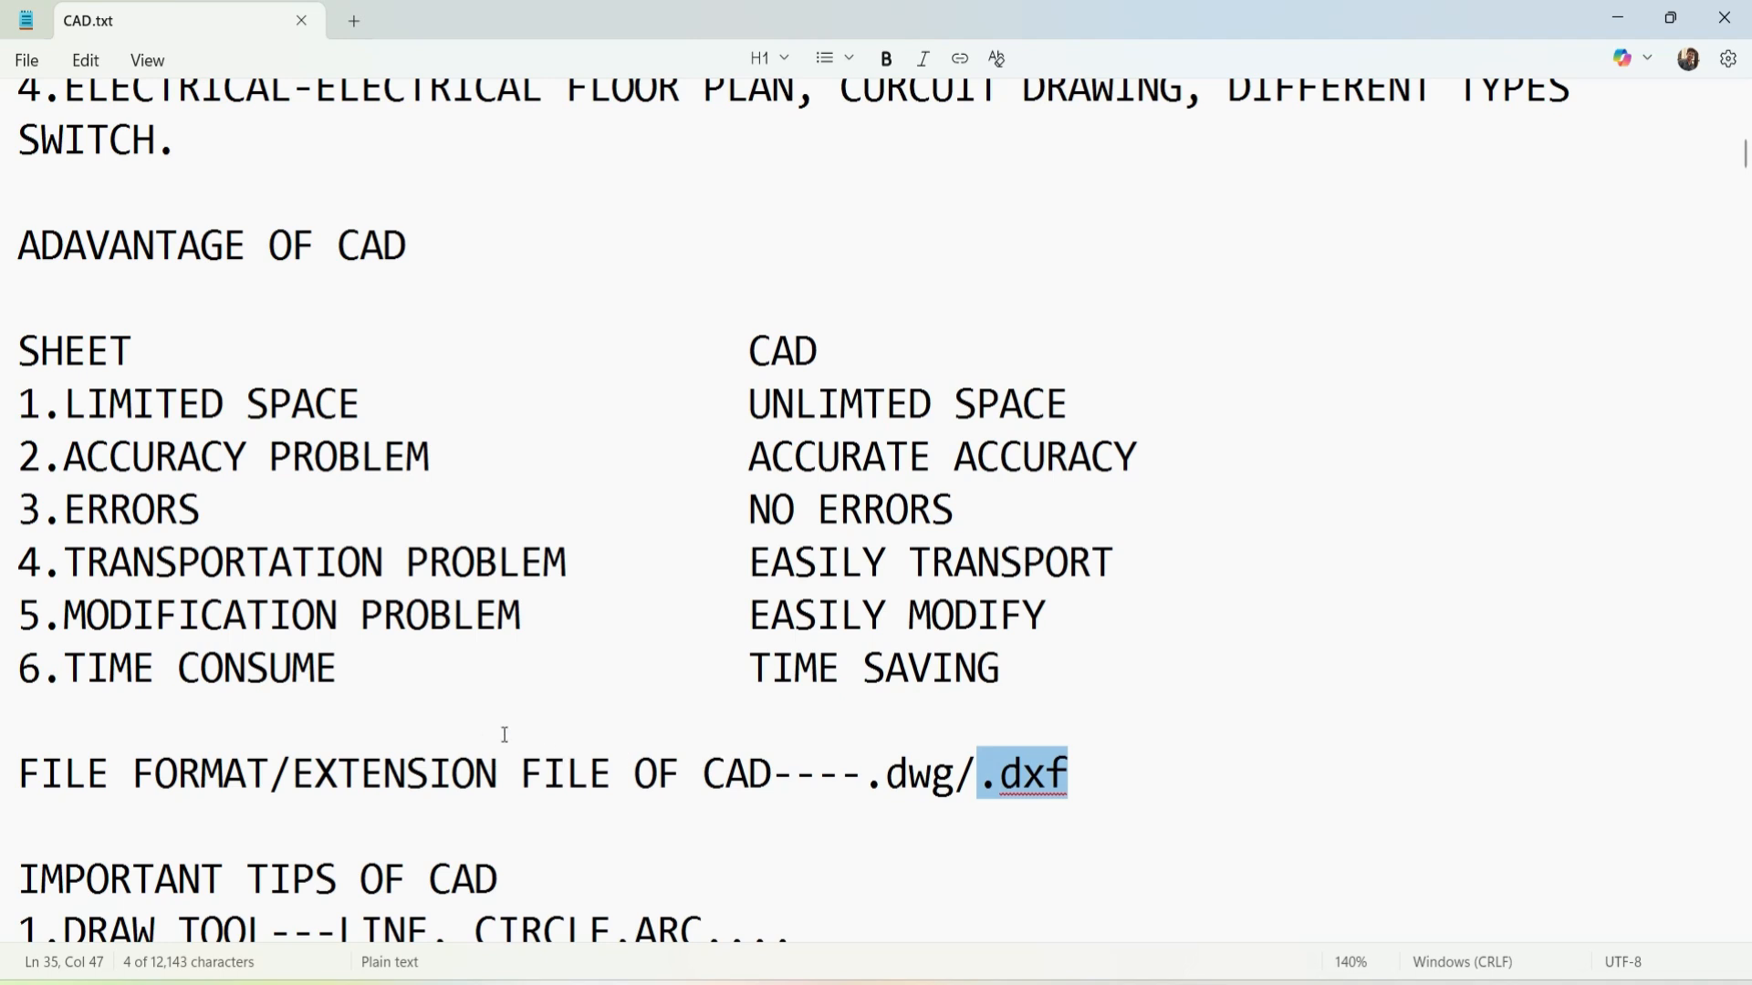
pyautogui.scroll(-3, 594, 722)
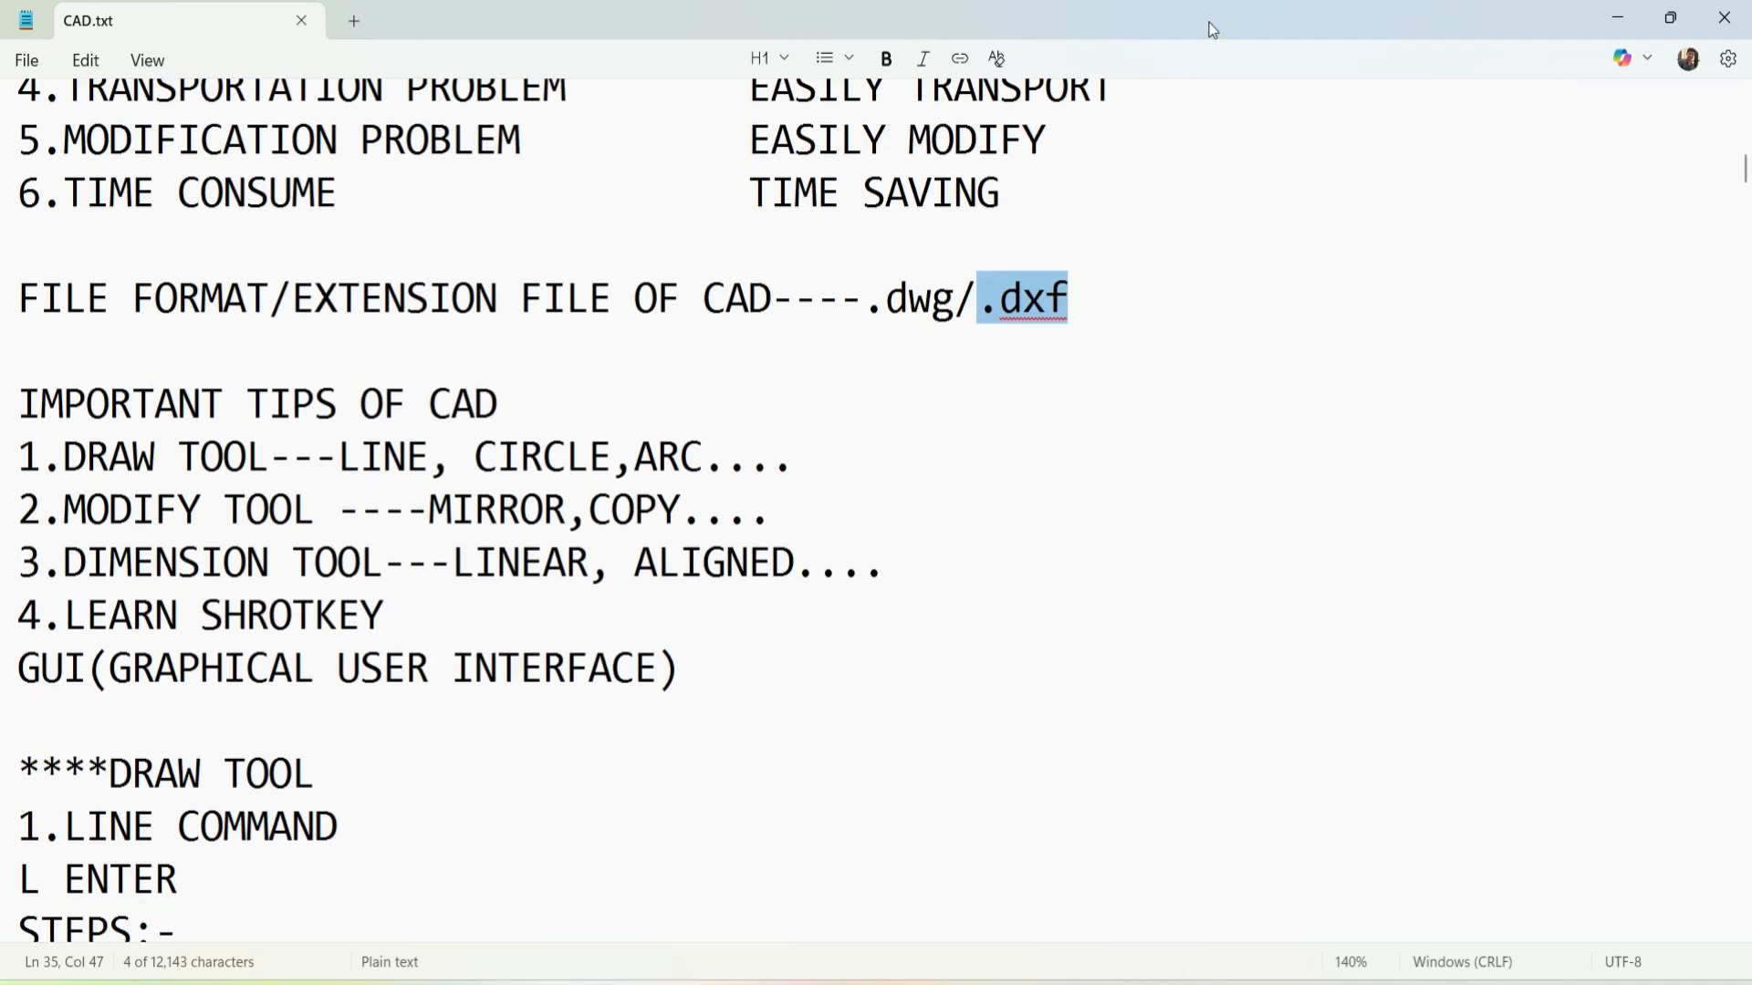
# - Highlight the .dwg extension, then go through the IMPORTANT TIPS OF CAD, highlighting the heading and its draw, modify, dimension and shortcut-key items
pyautogui.moveTo(864, 297); pyautogui.dragTo(953, 301)
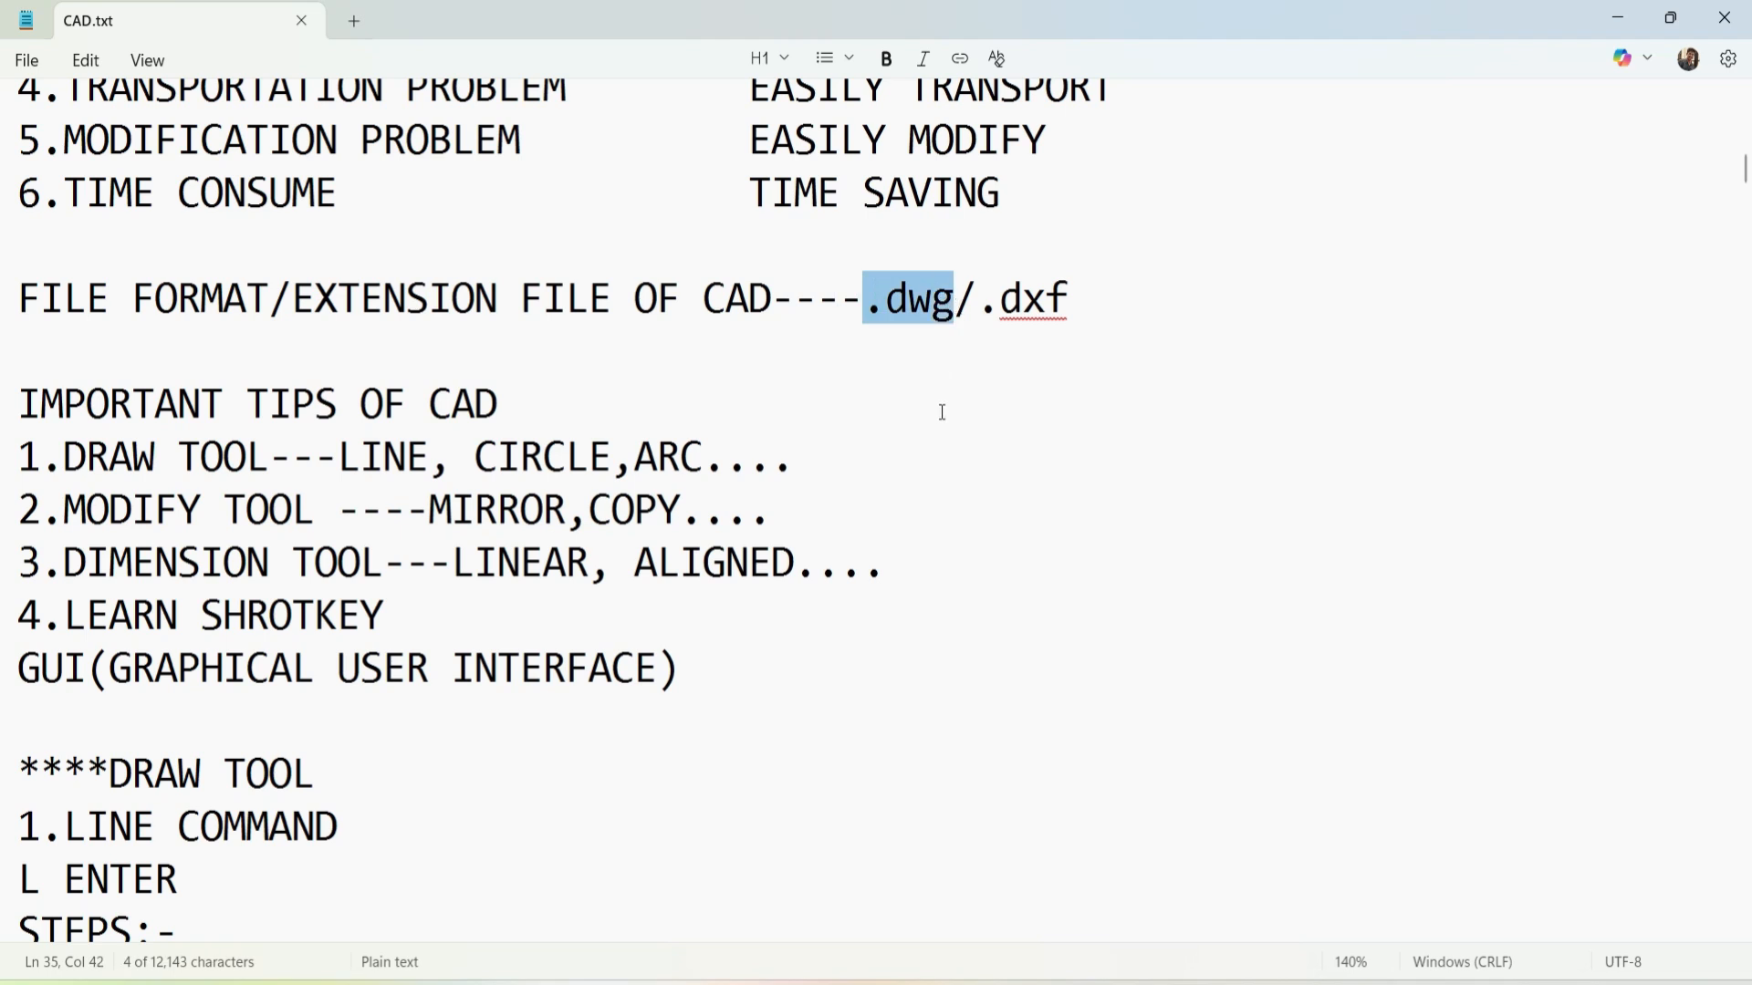
pyautogui.scroll(-1, 608, 478)
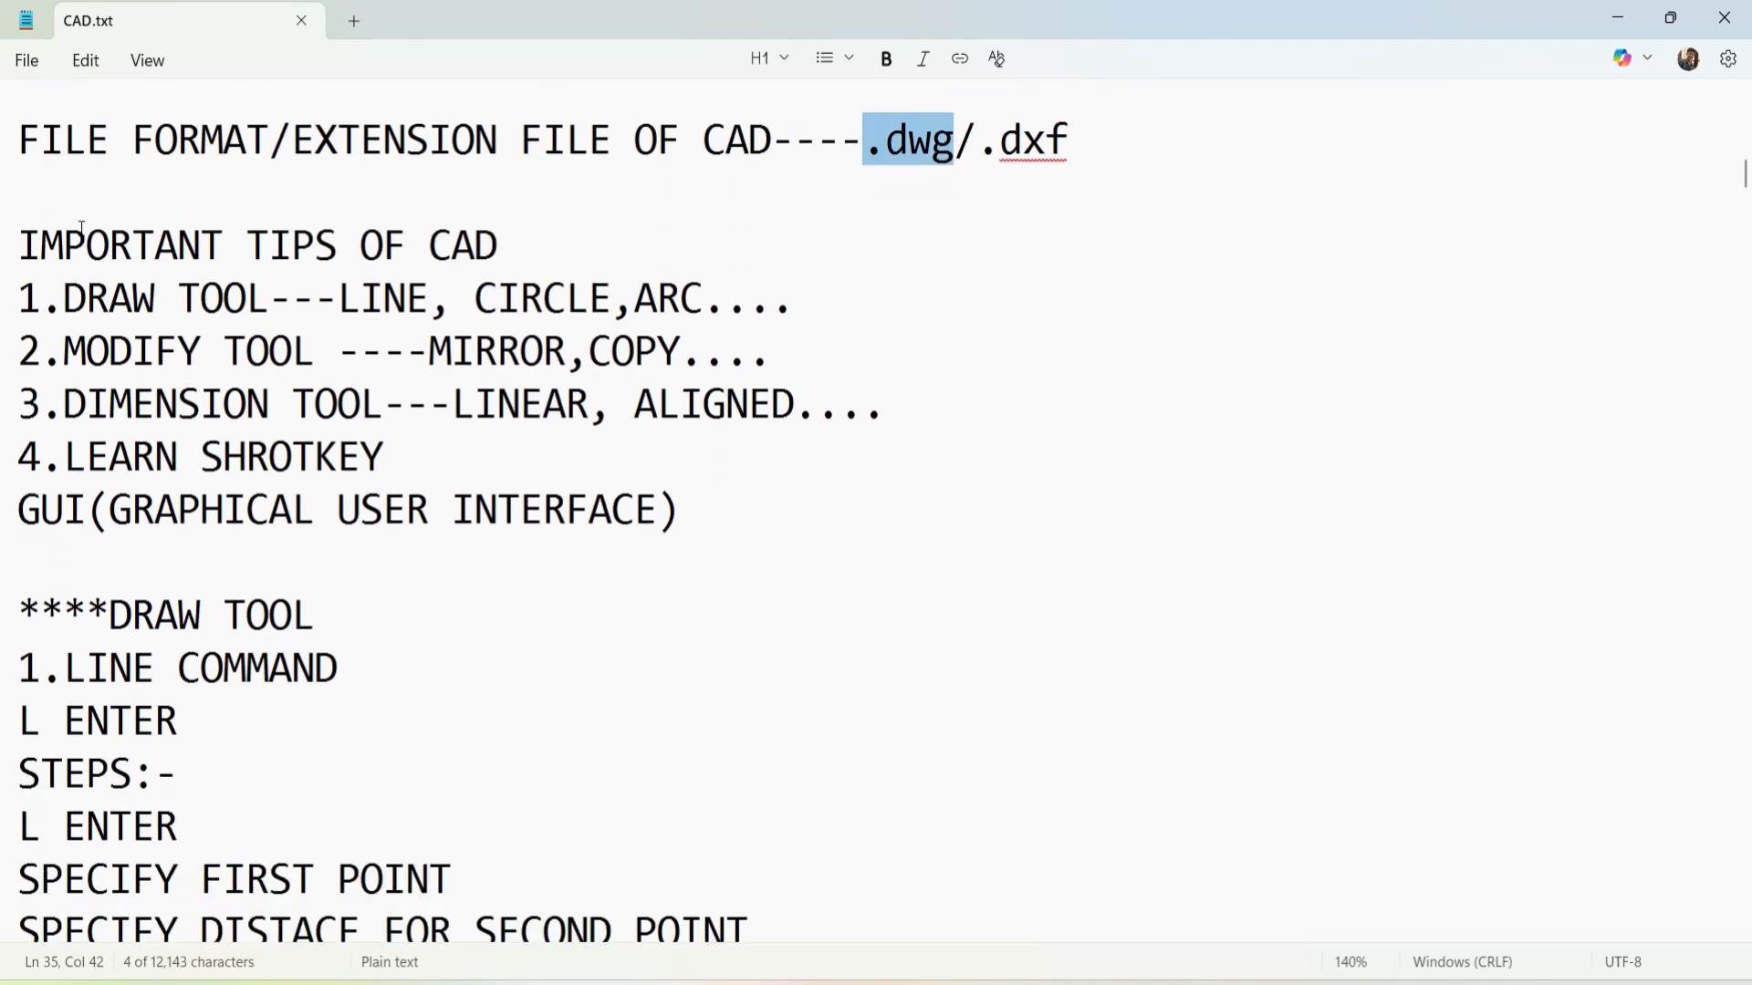
pyautogui.moveTo(20, 243); pyautogui.dragTo(509, 244)
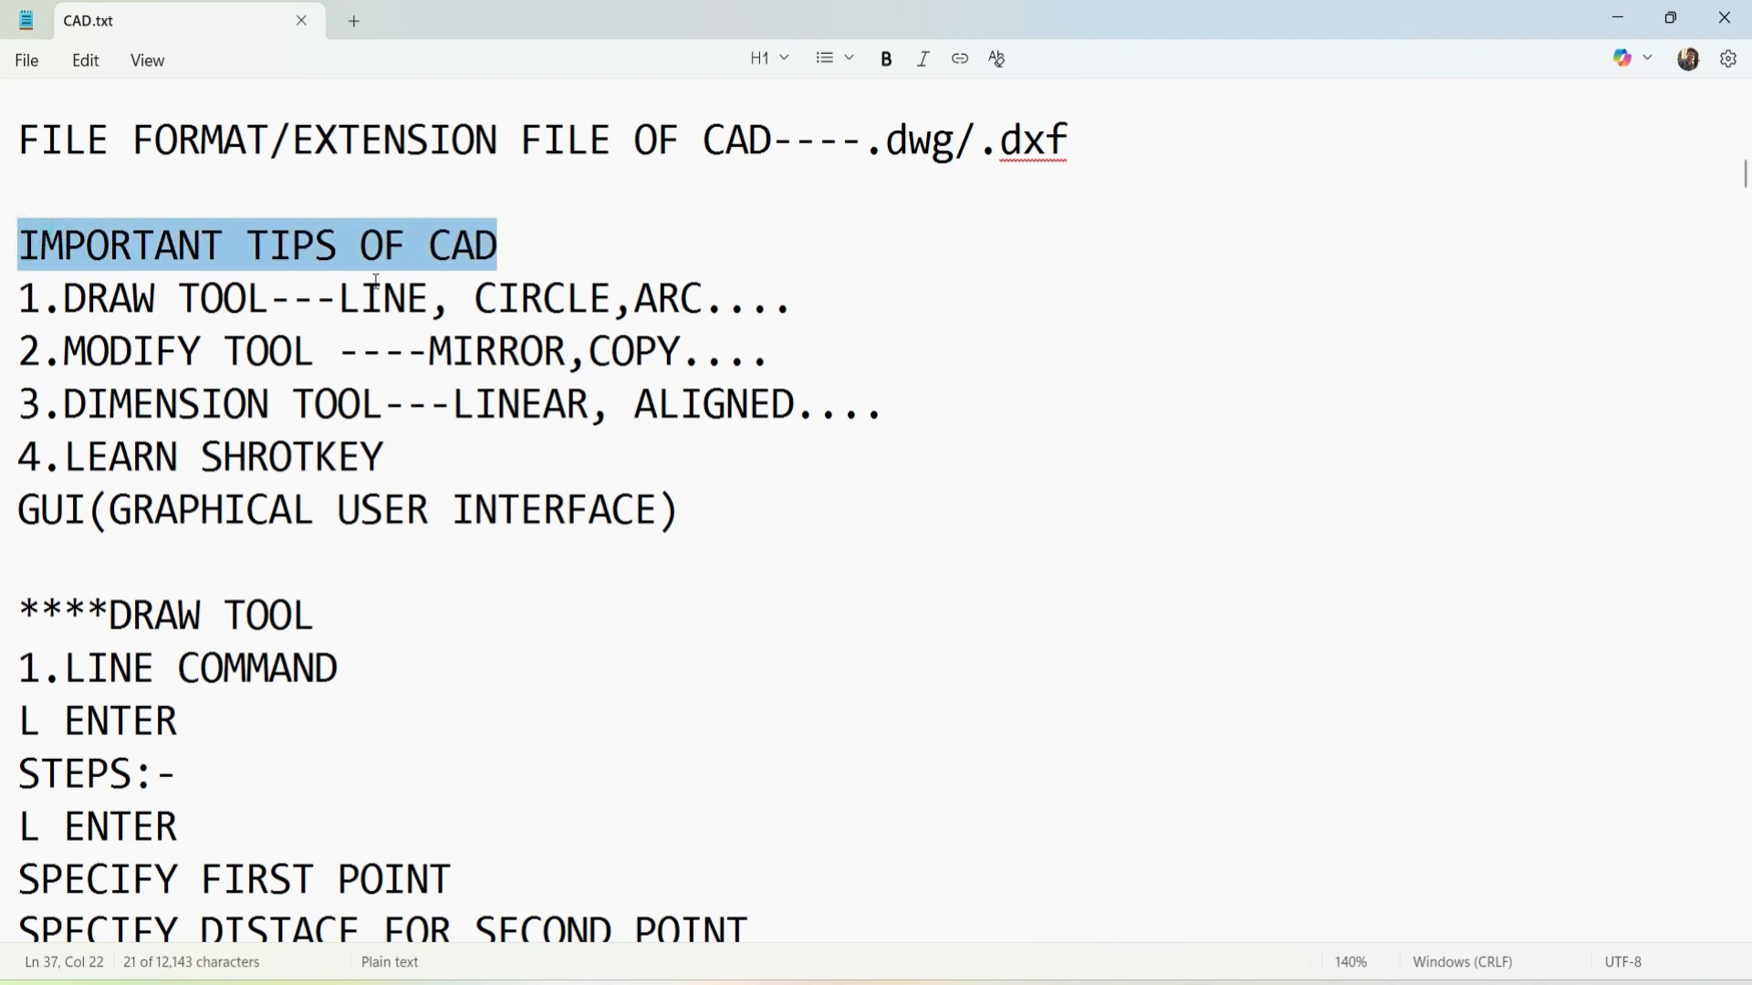
pyautogui.moveTo(62, 299); pyautogui.dragTo(267, 298)
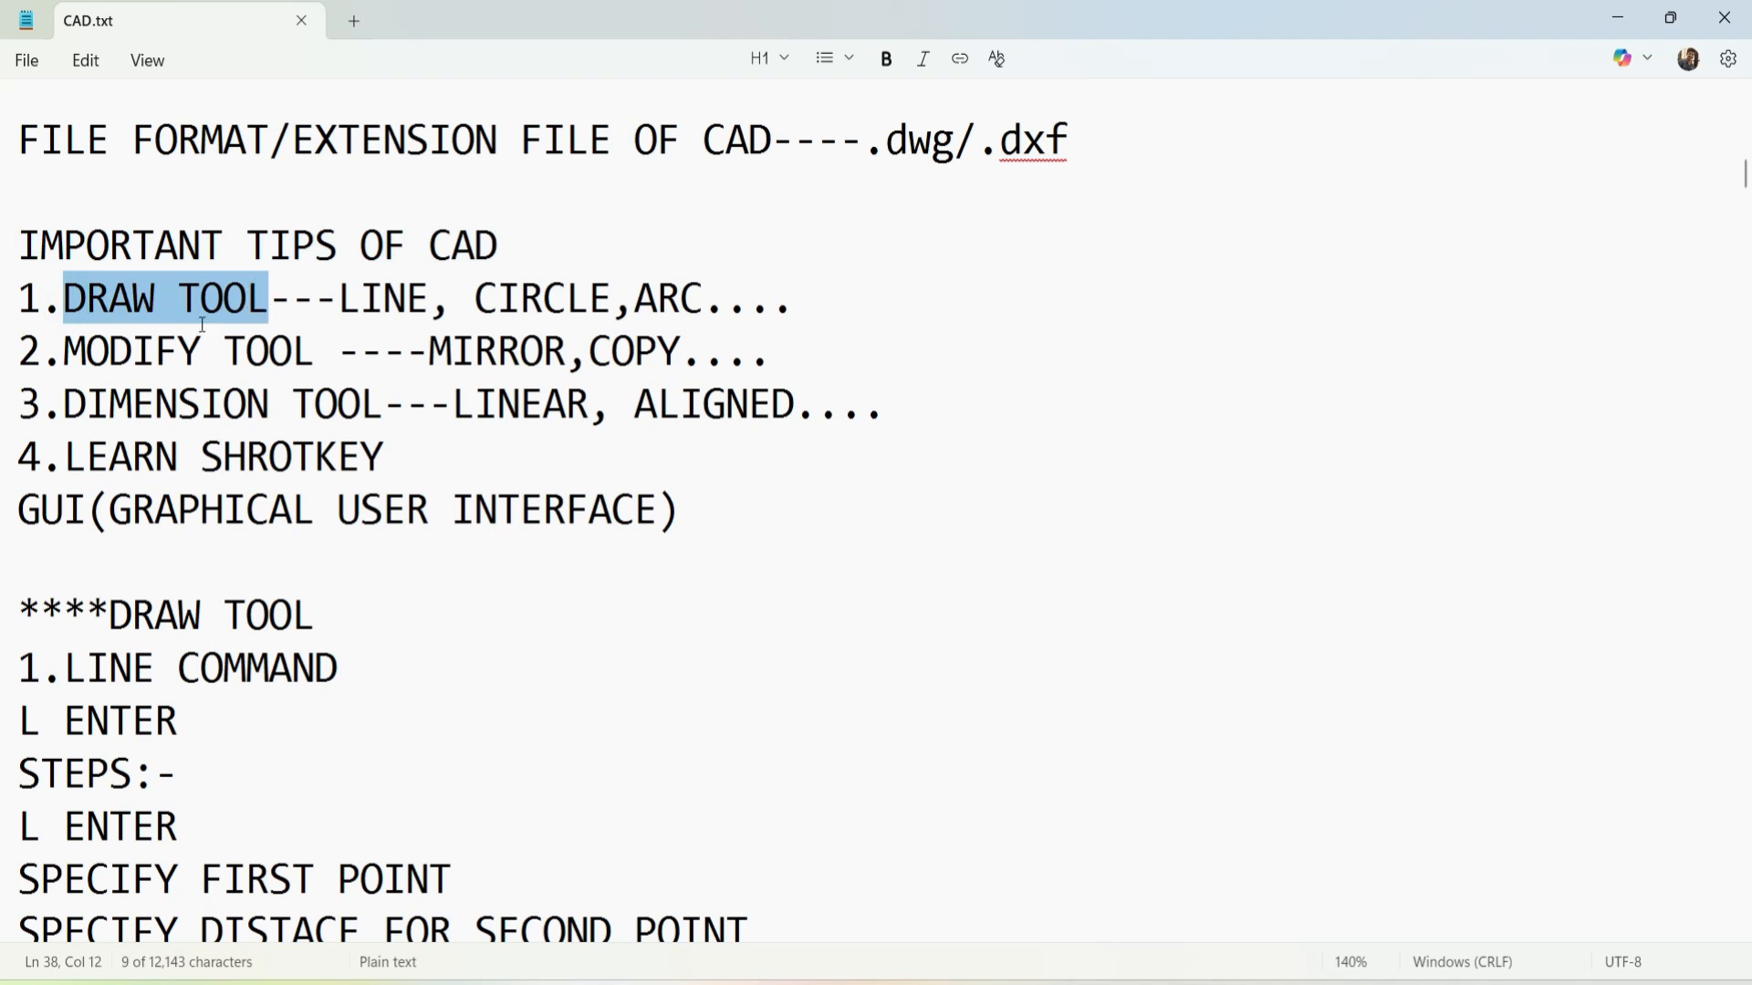
pyautogui.moveTo(64, 352); pyautogui.dragTo(350, 340)
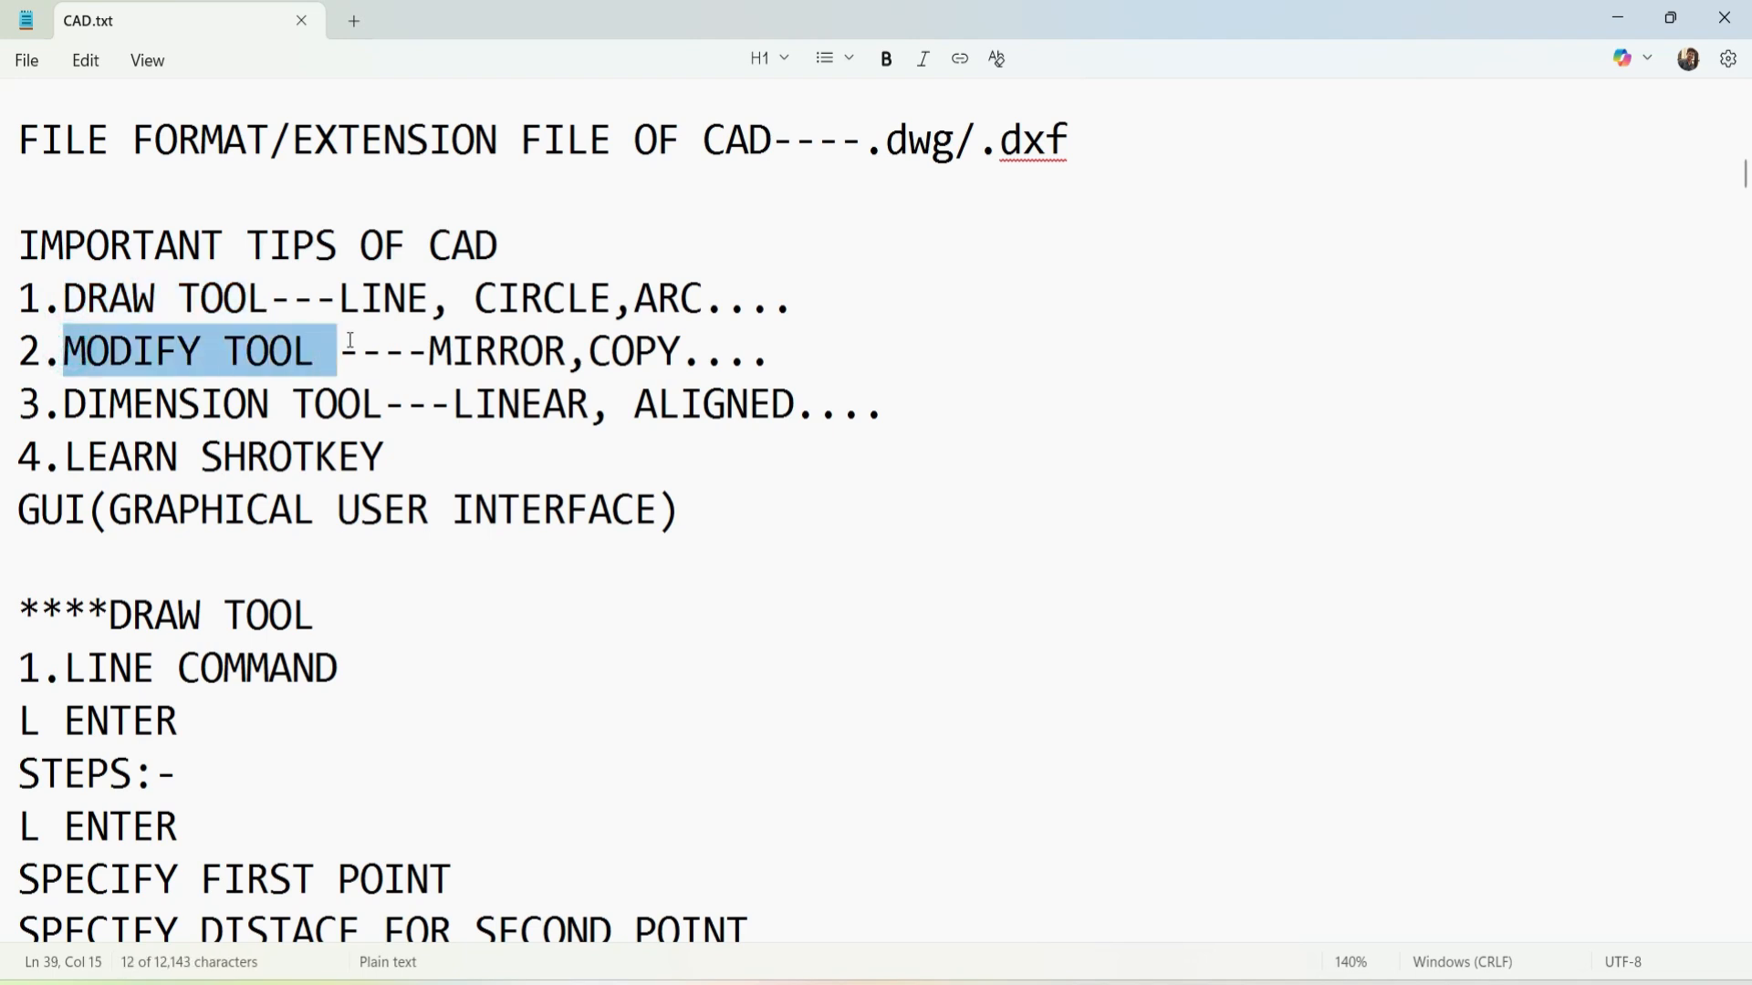
pyautogui.moveTo(64, 403); pyautogui.dragTo(409, 393)
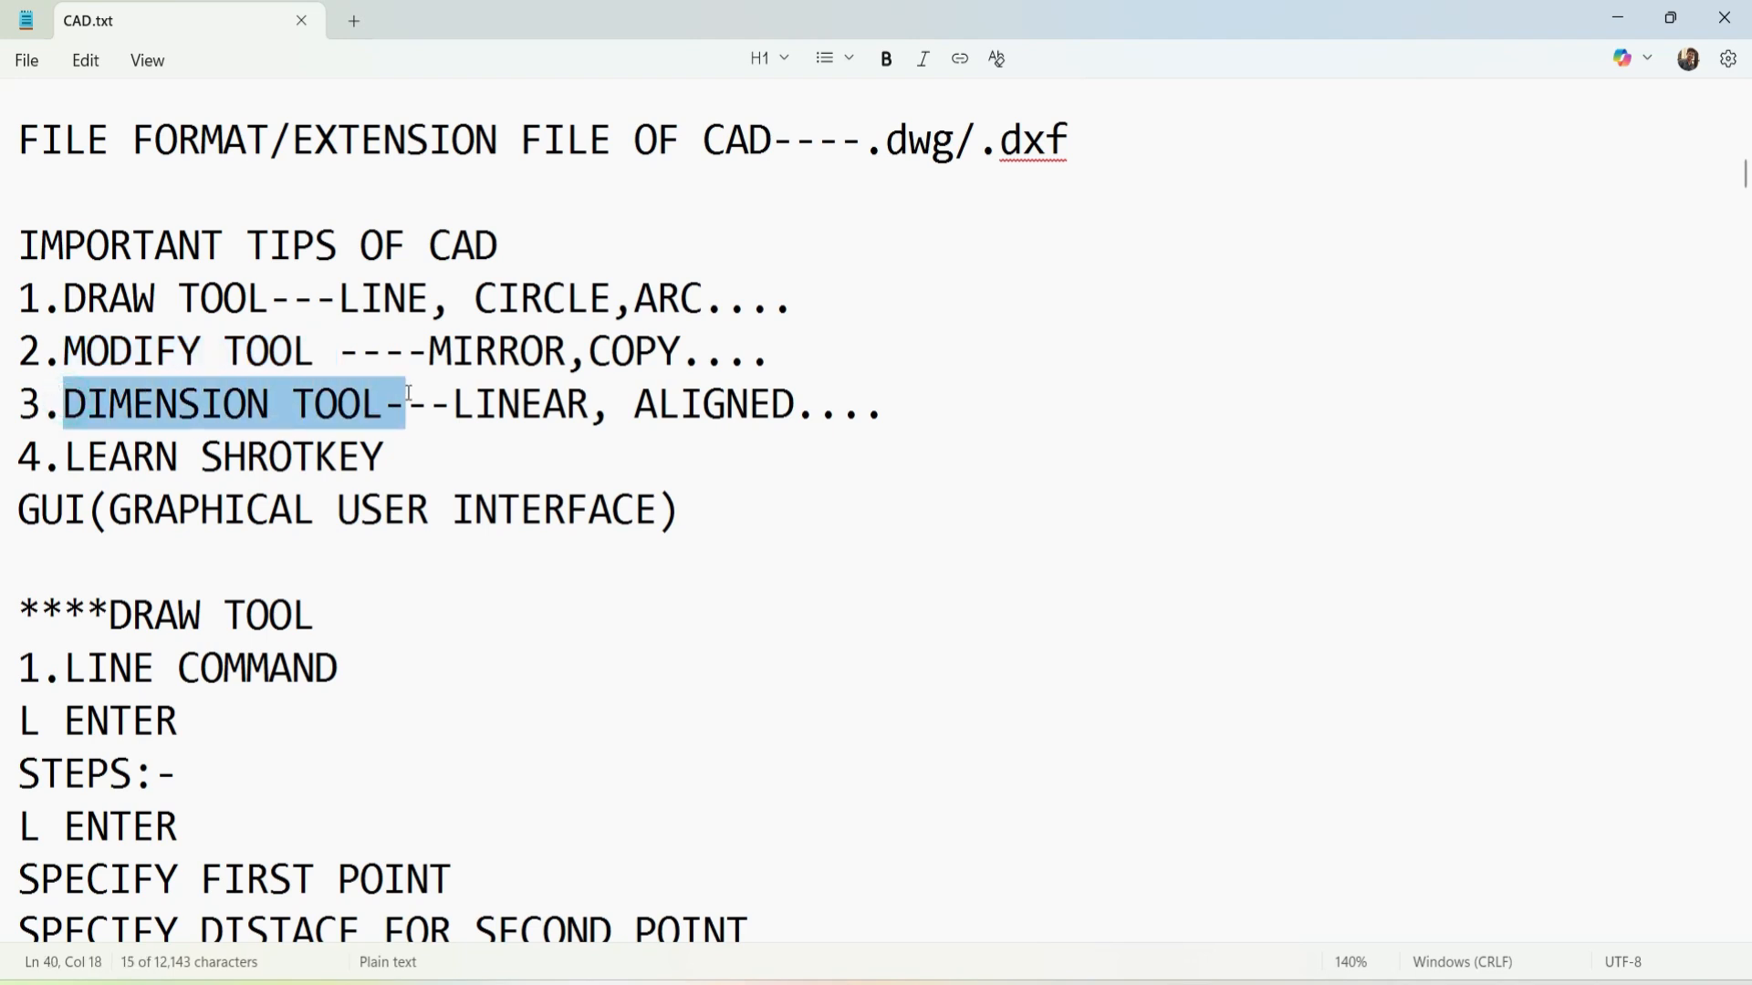
pyautogui.moveTo(68, 456); pyautogui.dragTo(411, 458)
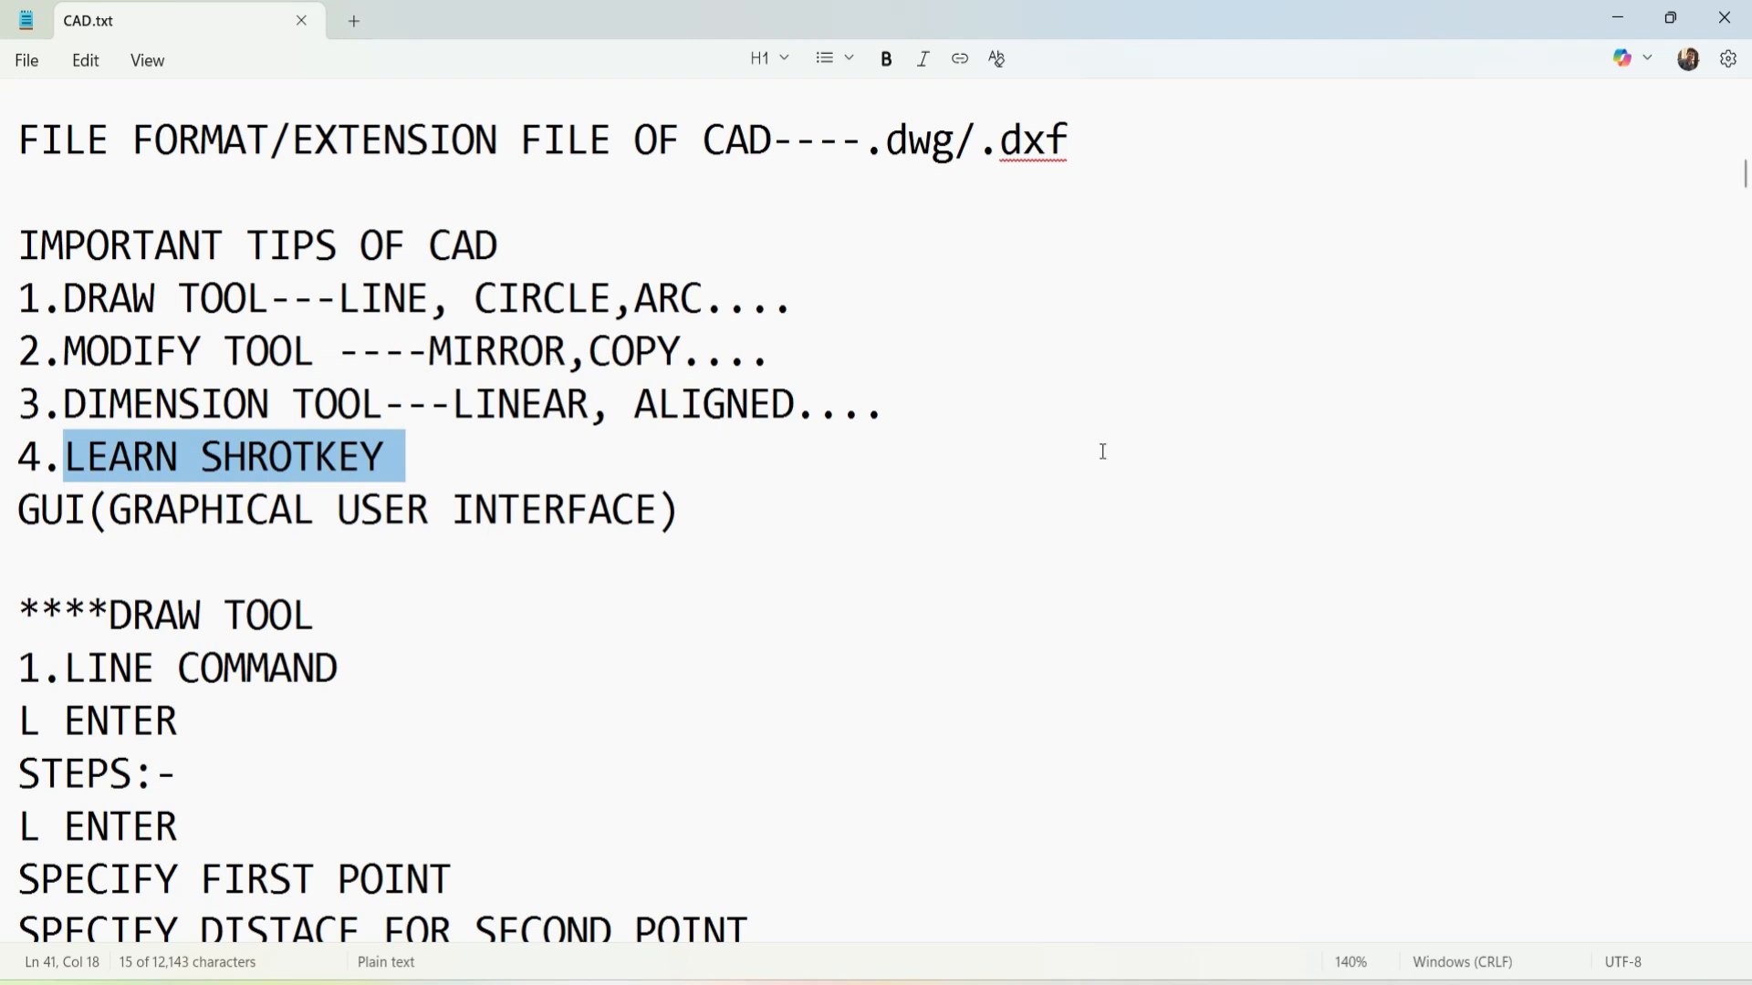
# - Switch to AutoCAD and look through the application menu's commands, including the options for creating and printing a drawing
pyautogui.click(1288, 983)
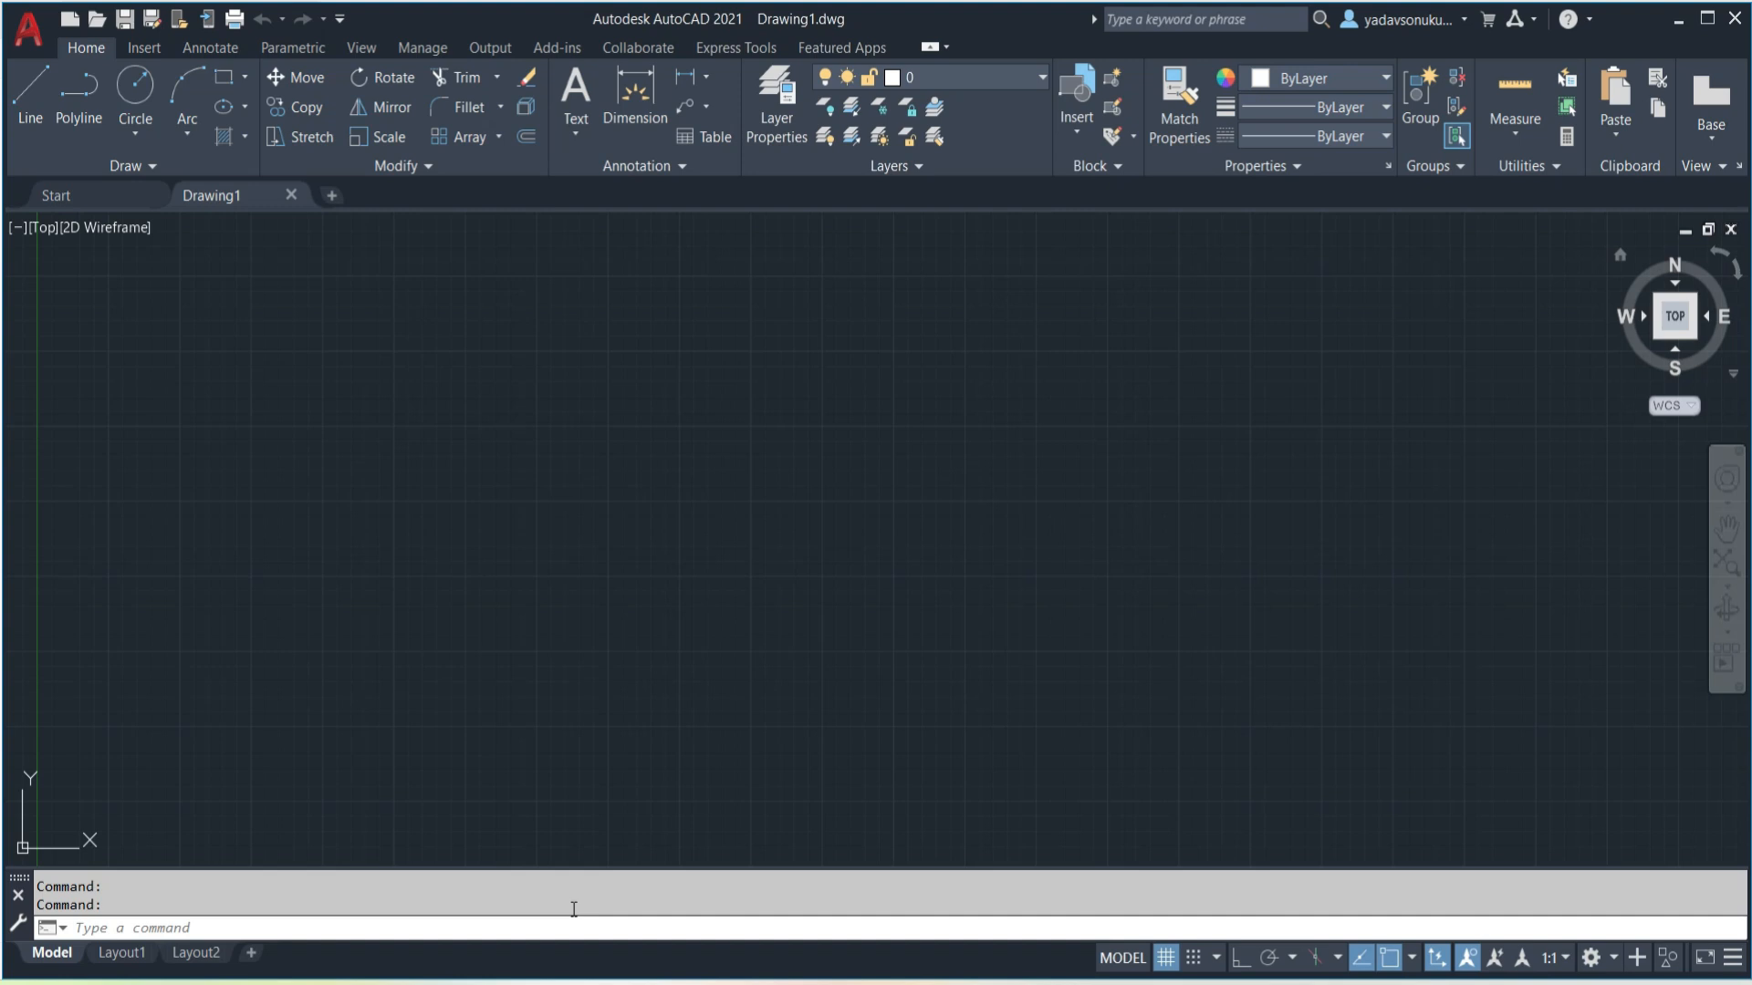
pyautogui.click(29, 38)
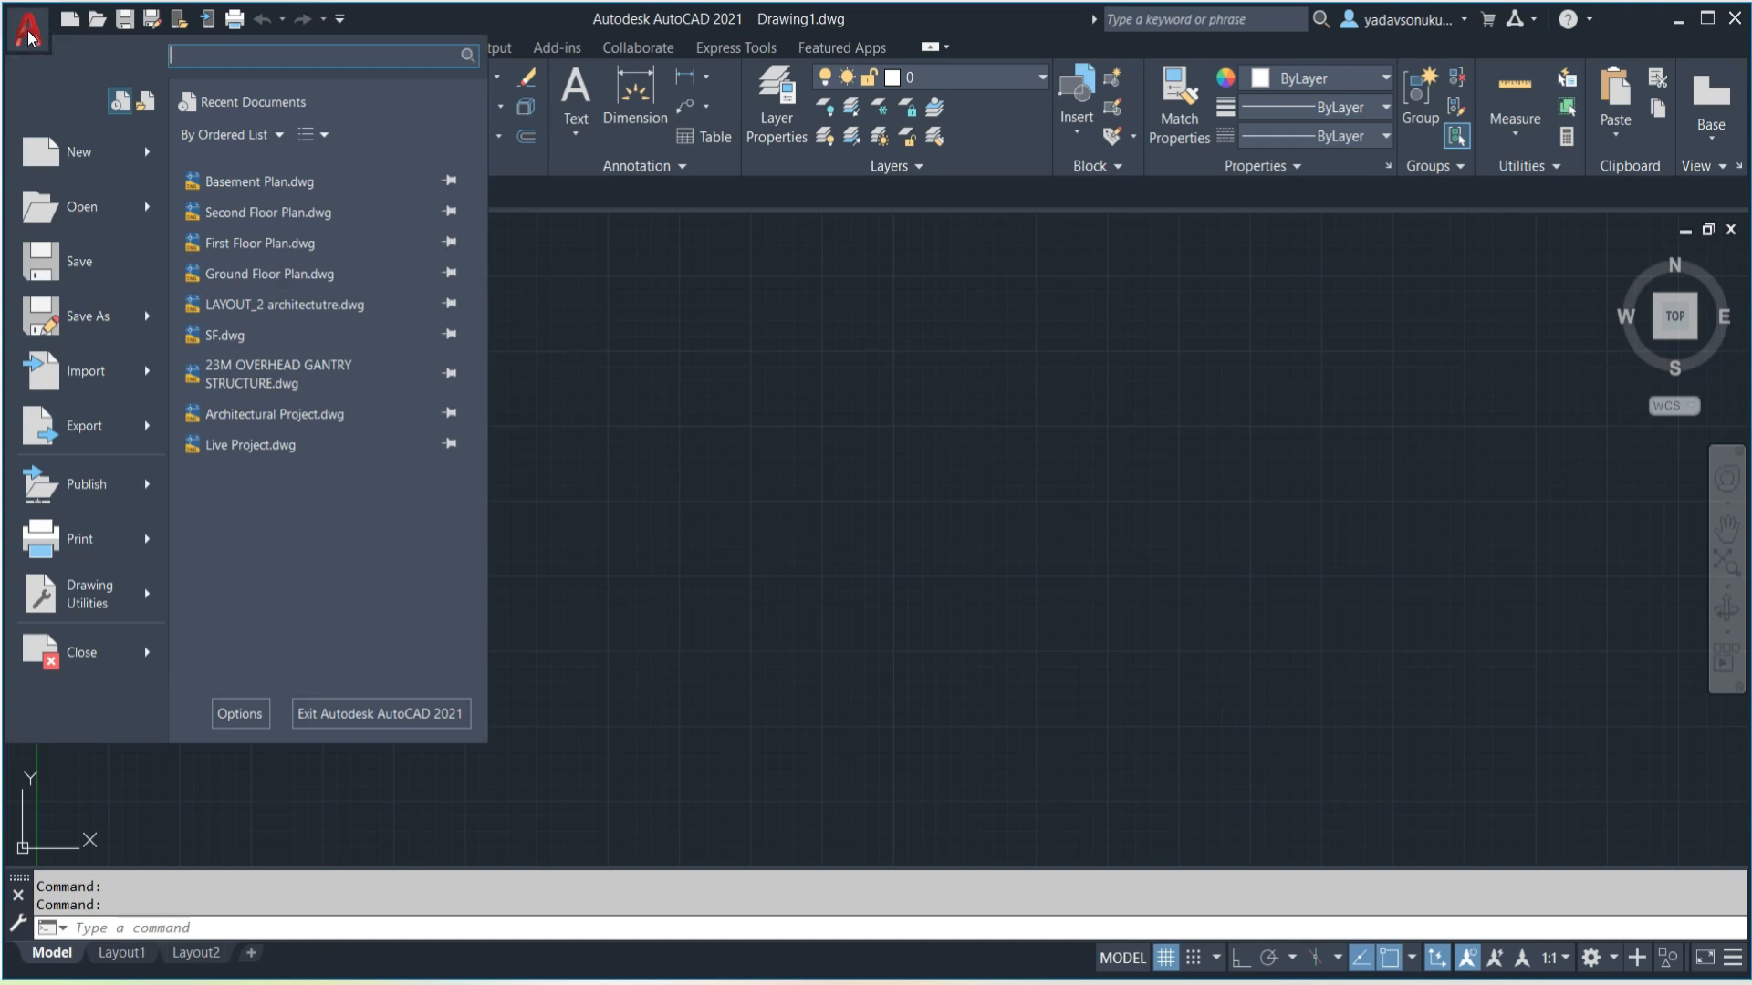
pyautogui.moveTo(103, 167)
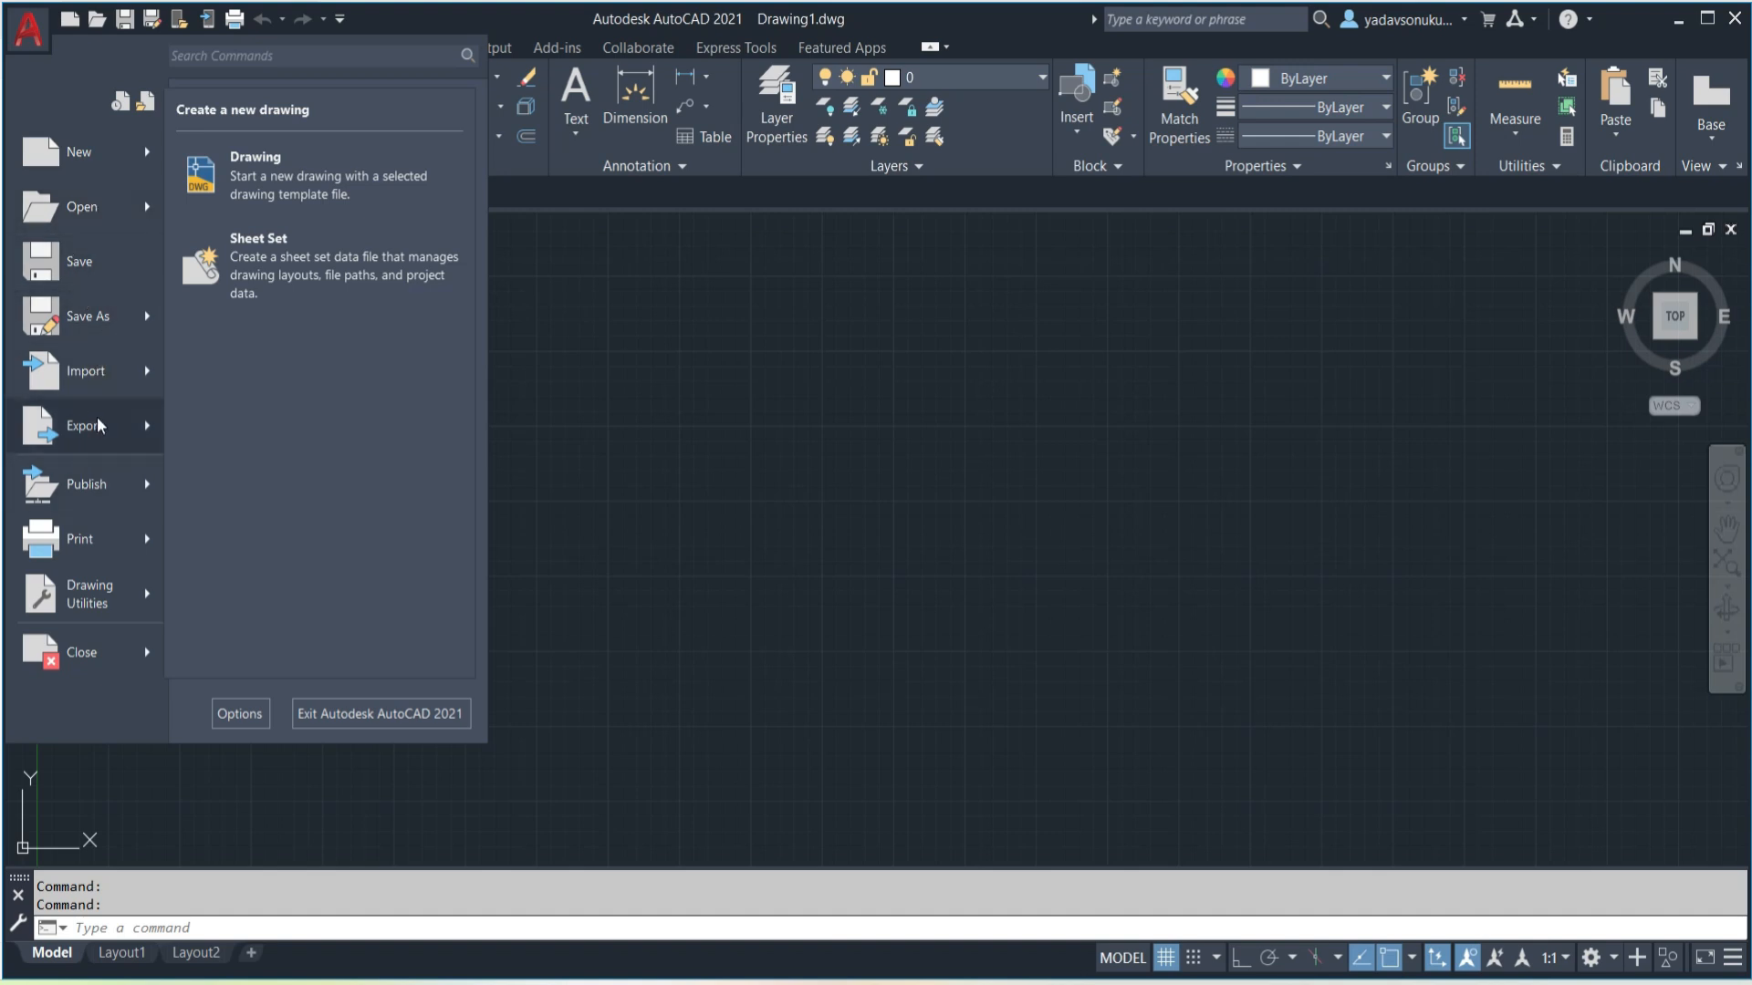
pyautogui.moveTo(75, 558)
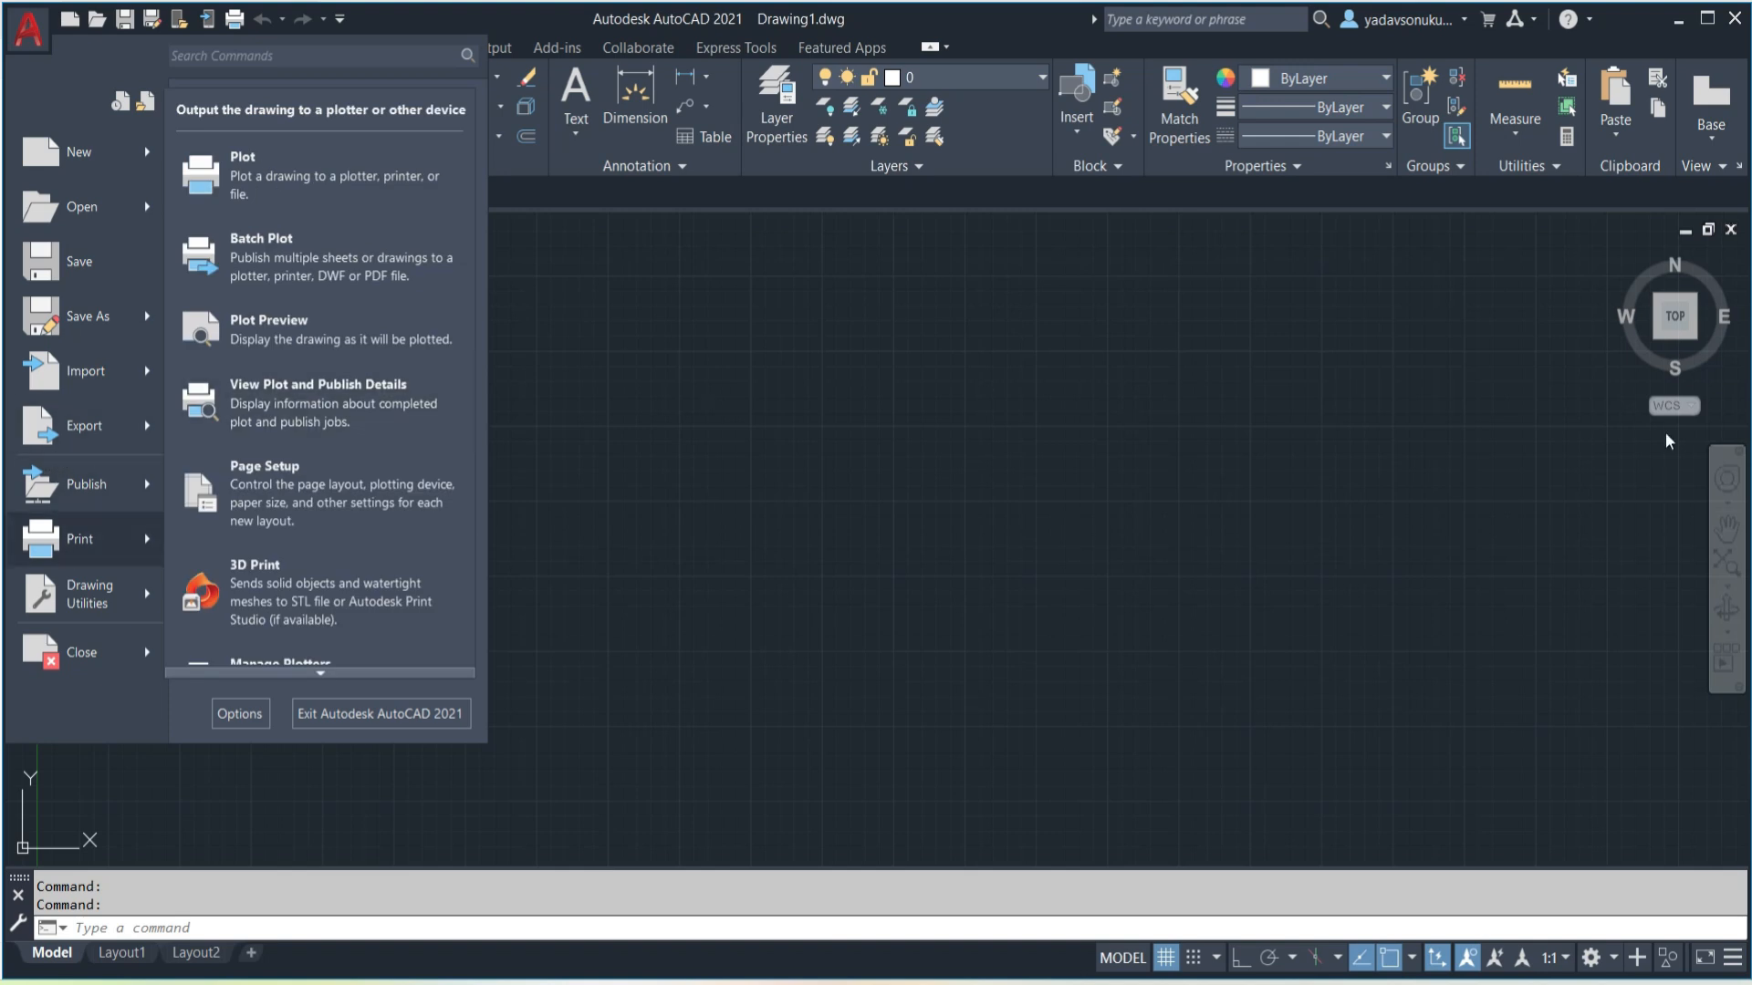
pyautogui.click(28, 25)
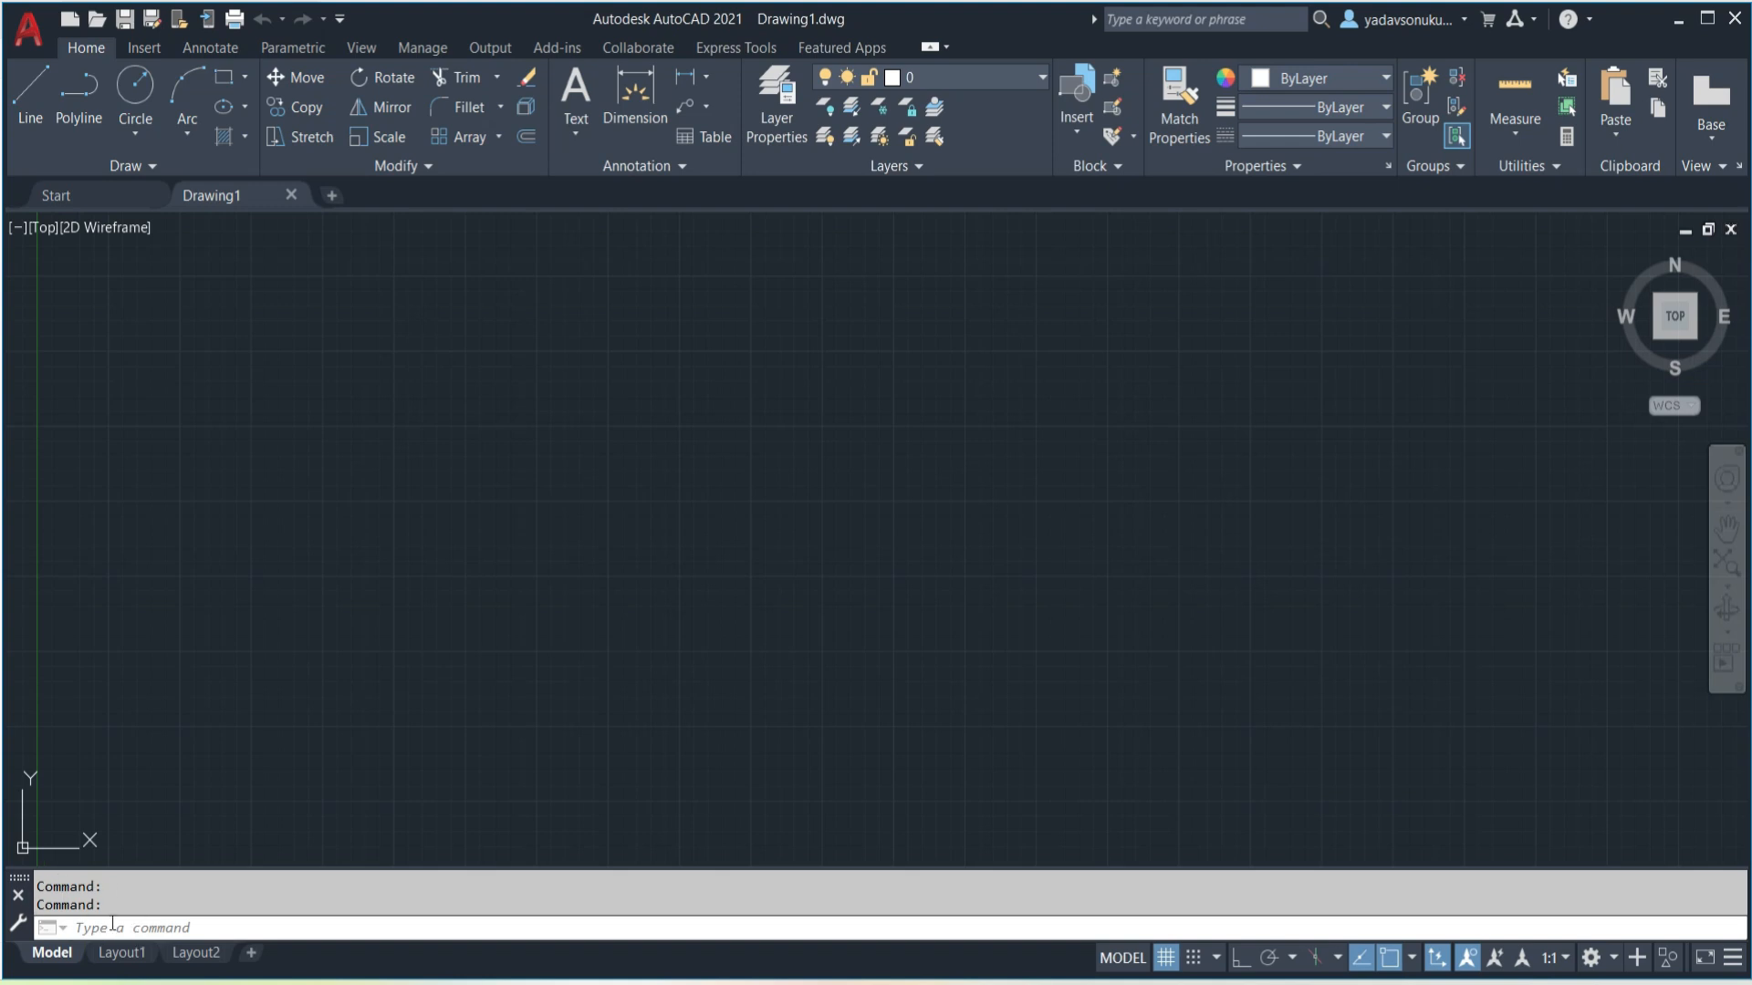
# - Hide the command line window and restore it
pyautogui.click(195, 927)
pyautogui.click(18, 898)
pyautogui.click(990, 523)
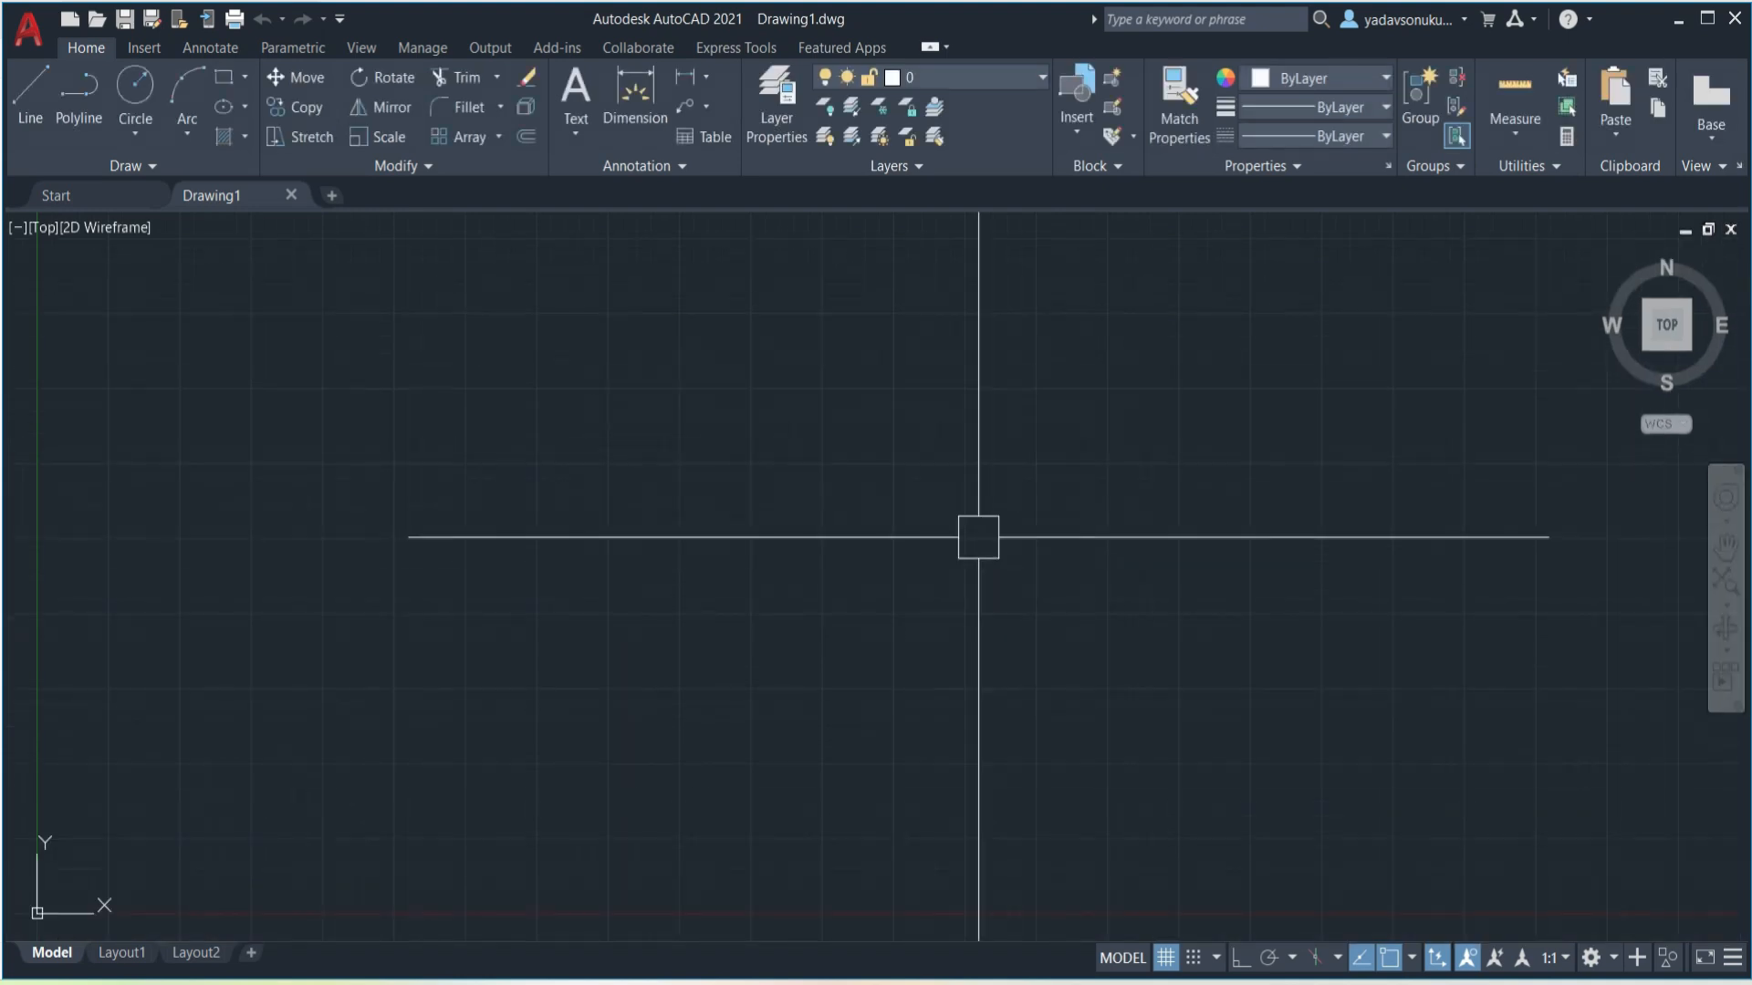
pyautogui.hotkey('ctrl', '9')
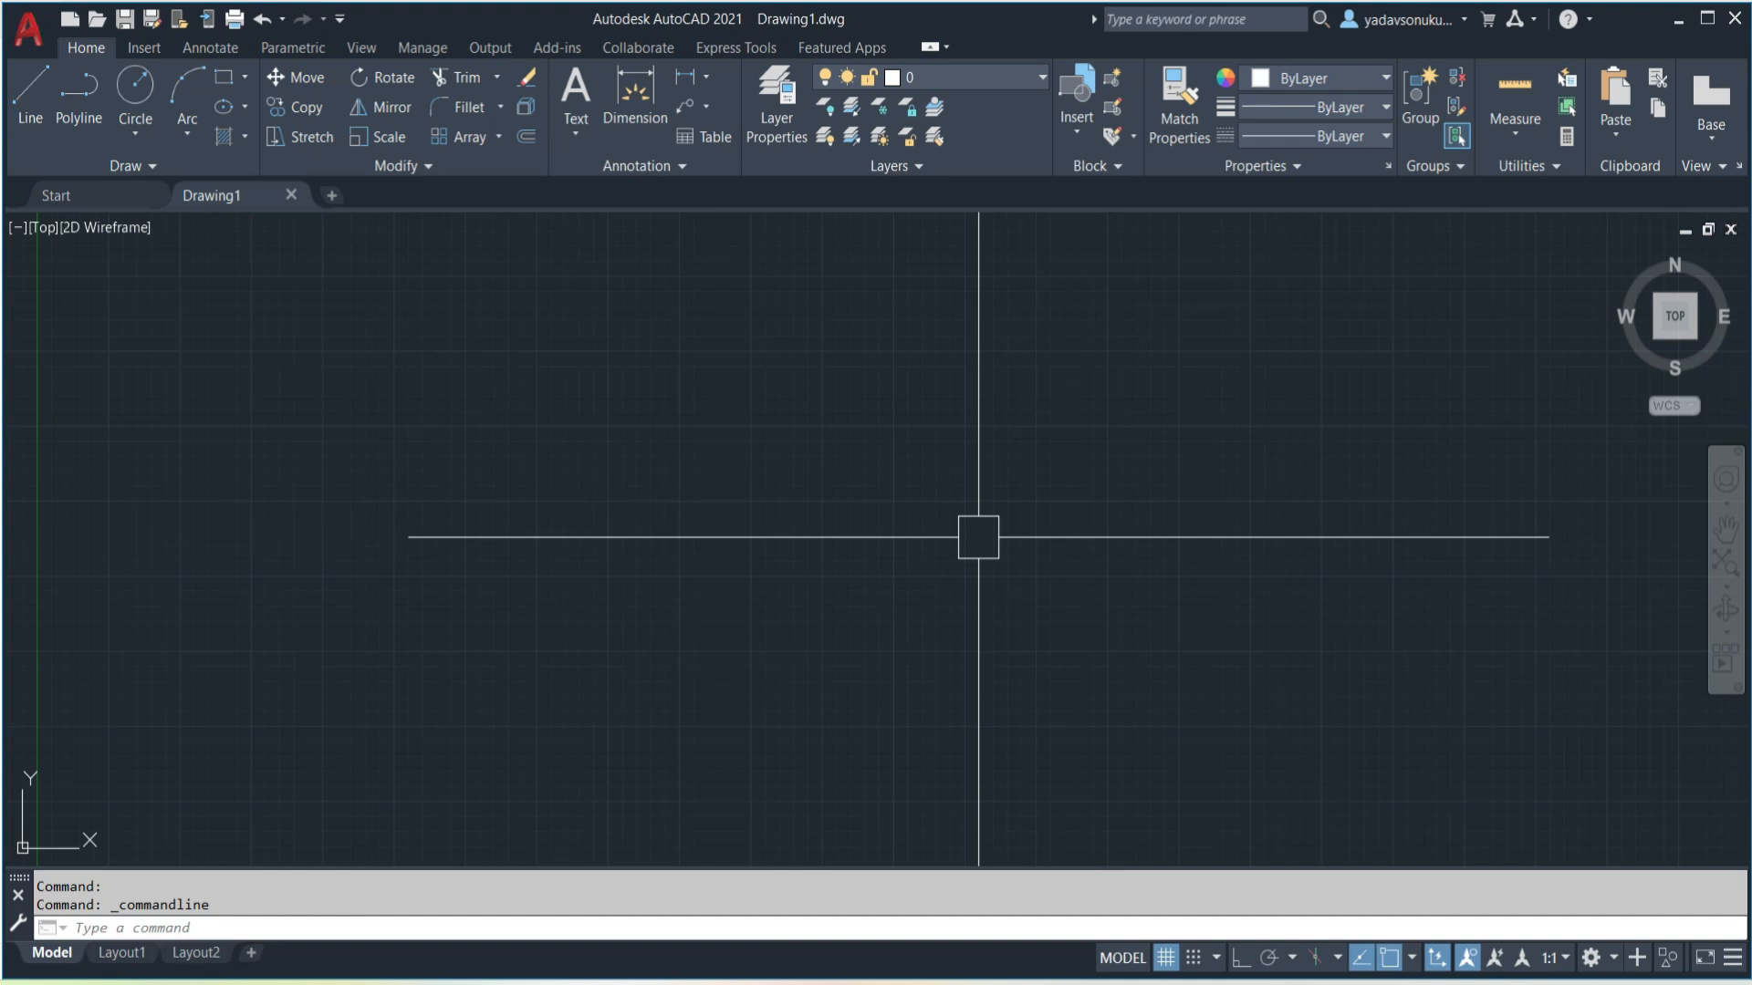
# - Open the Drafting Settings with the DS command and display the Object Snap options
pyautogui.scroll(-4, 782, 532)
pyautogui.scroll(2, 786, 547)
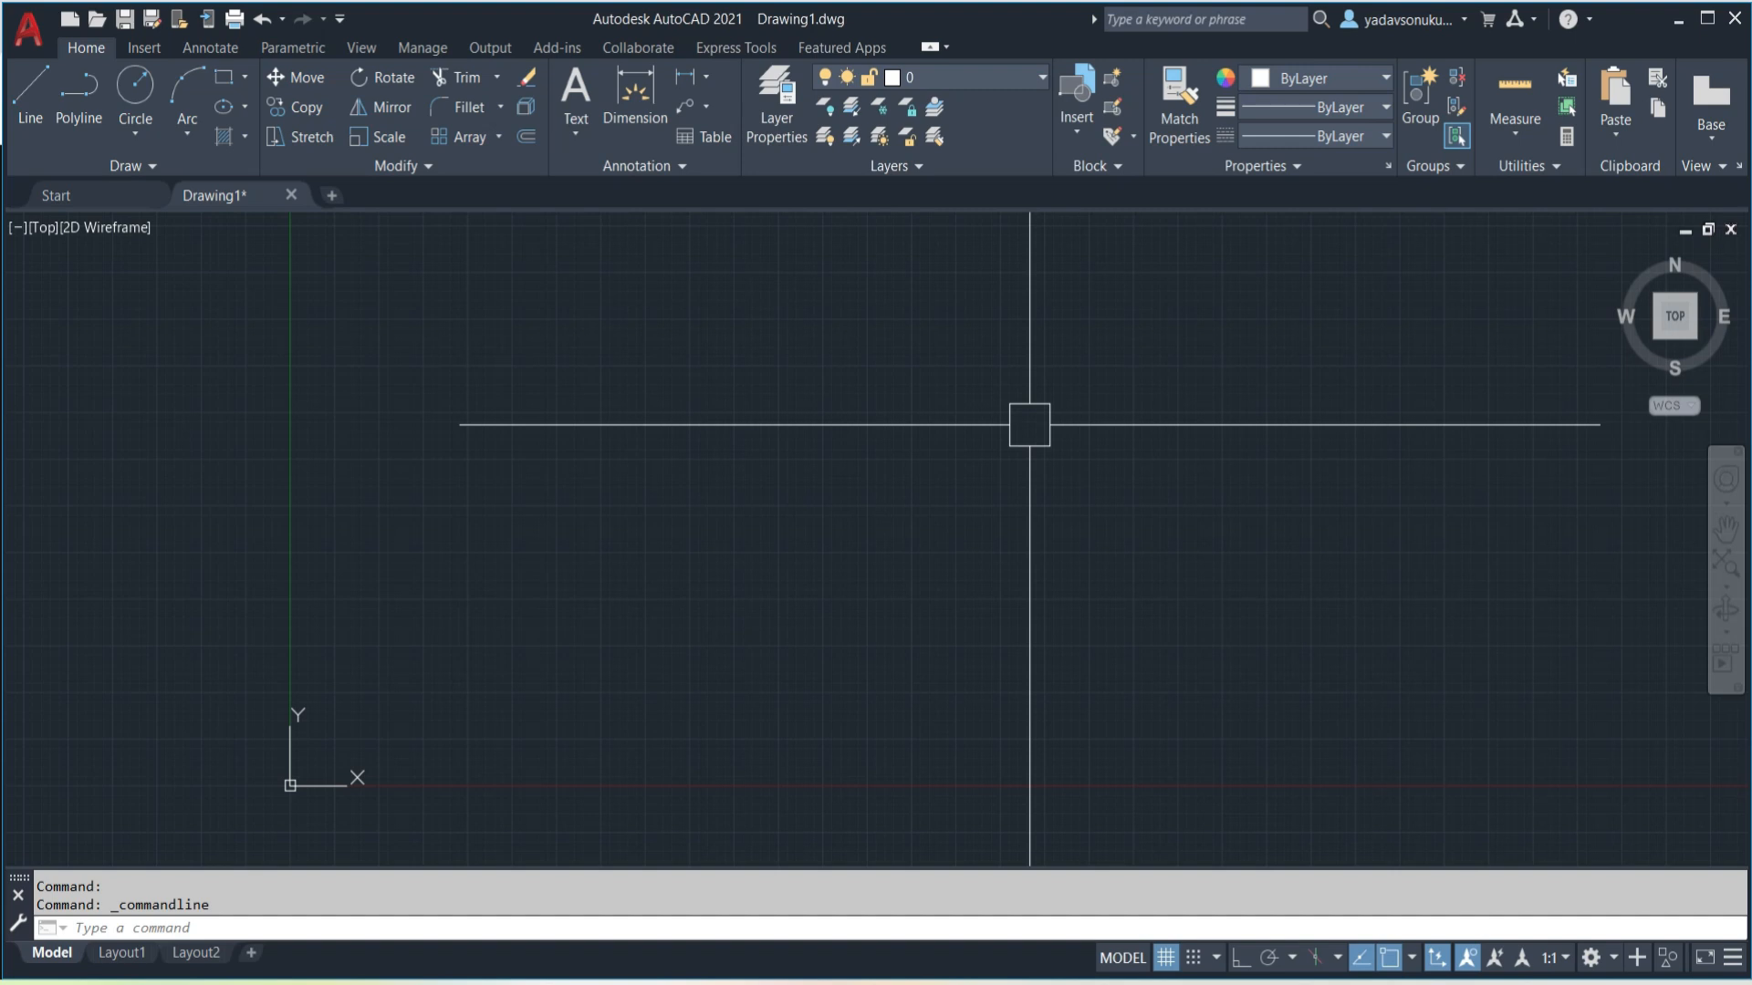
pyautogui.write('ds')
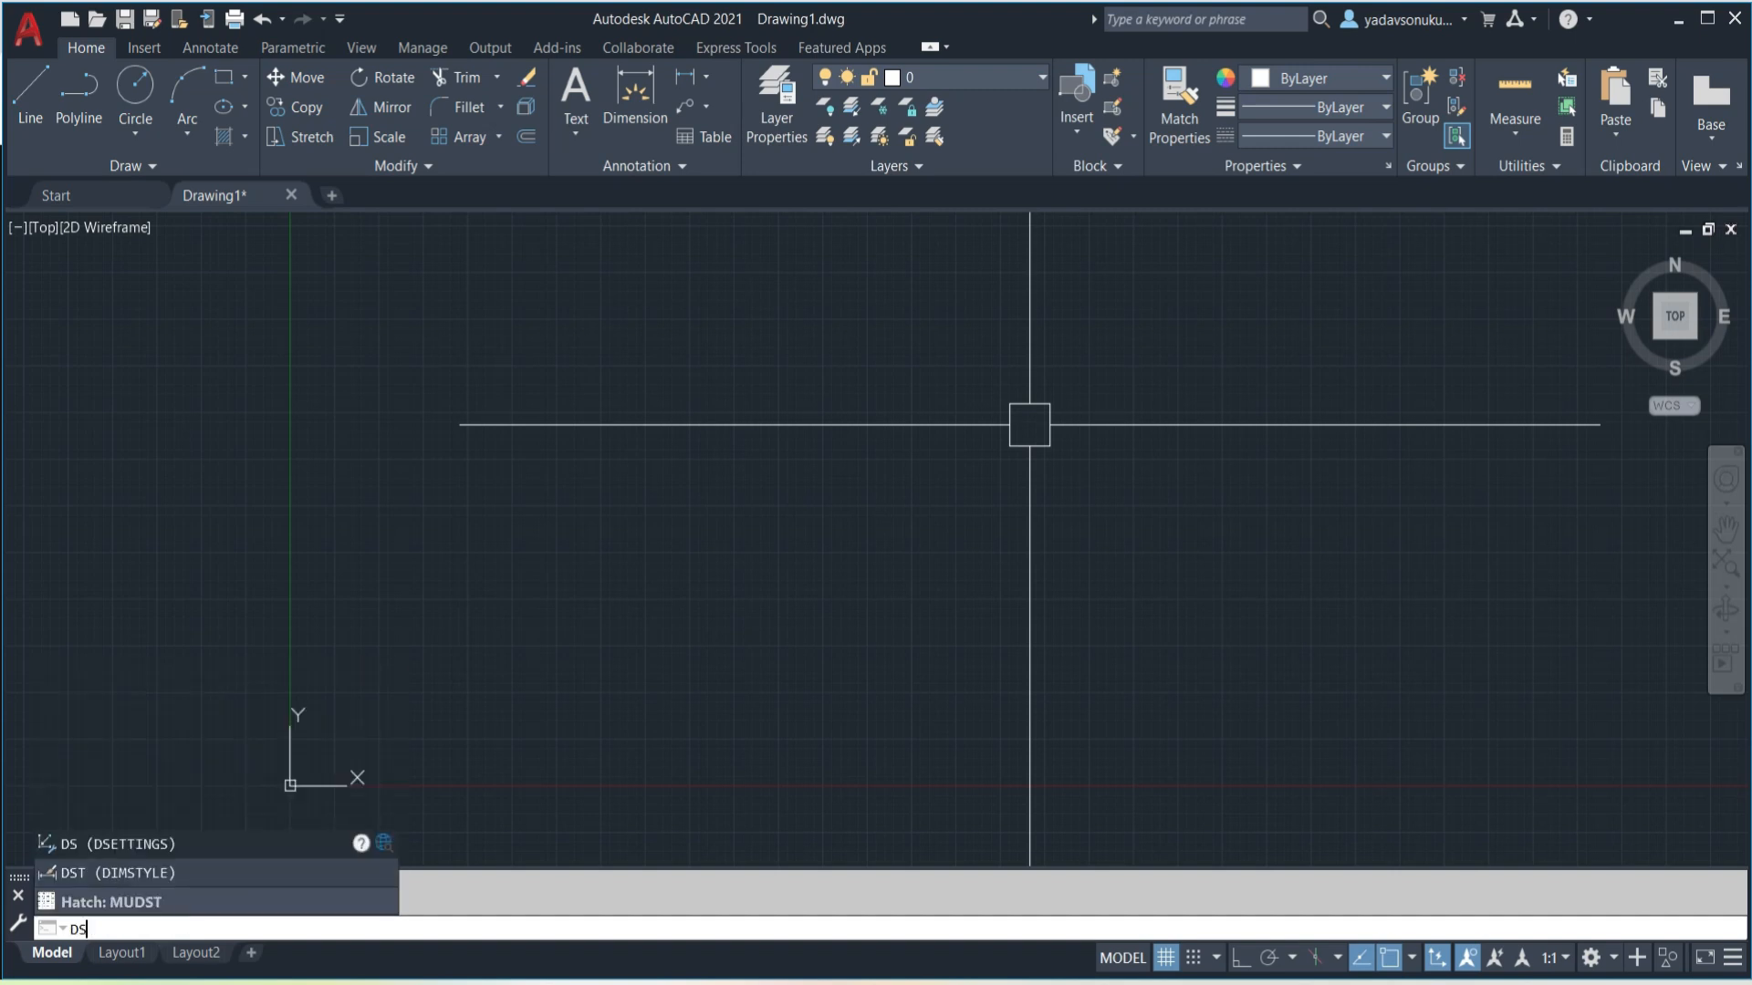
pyautogui.press('Return')
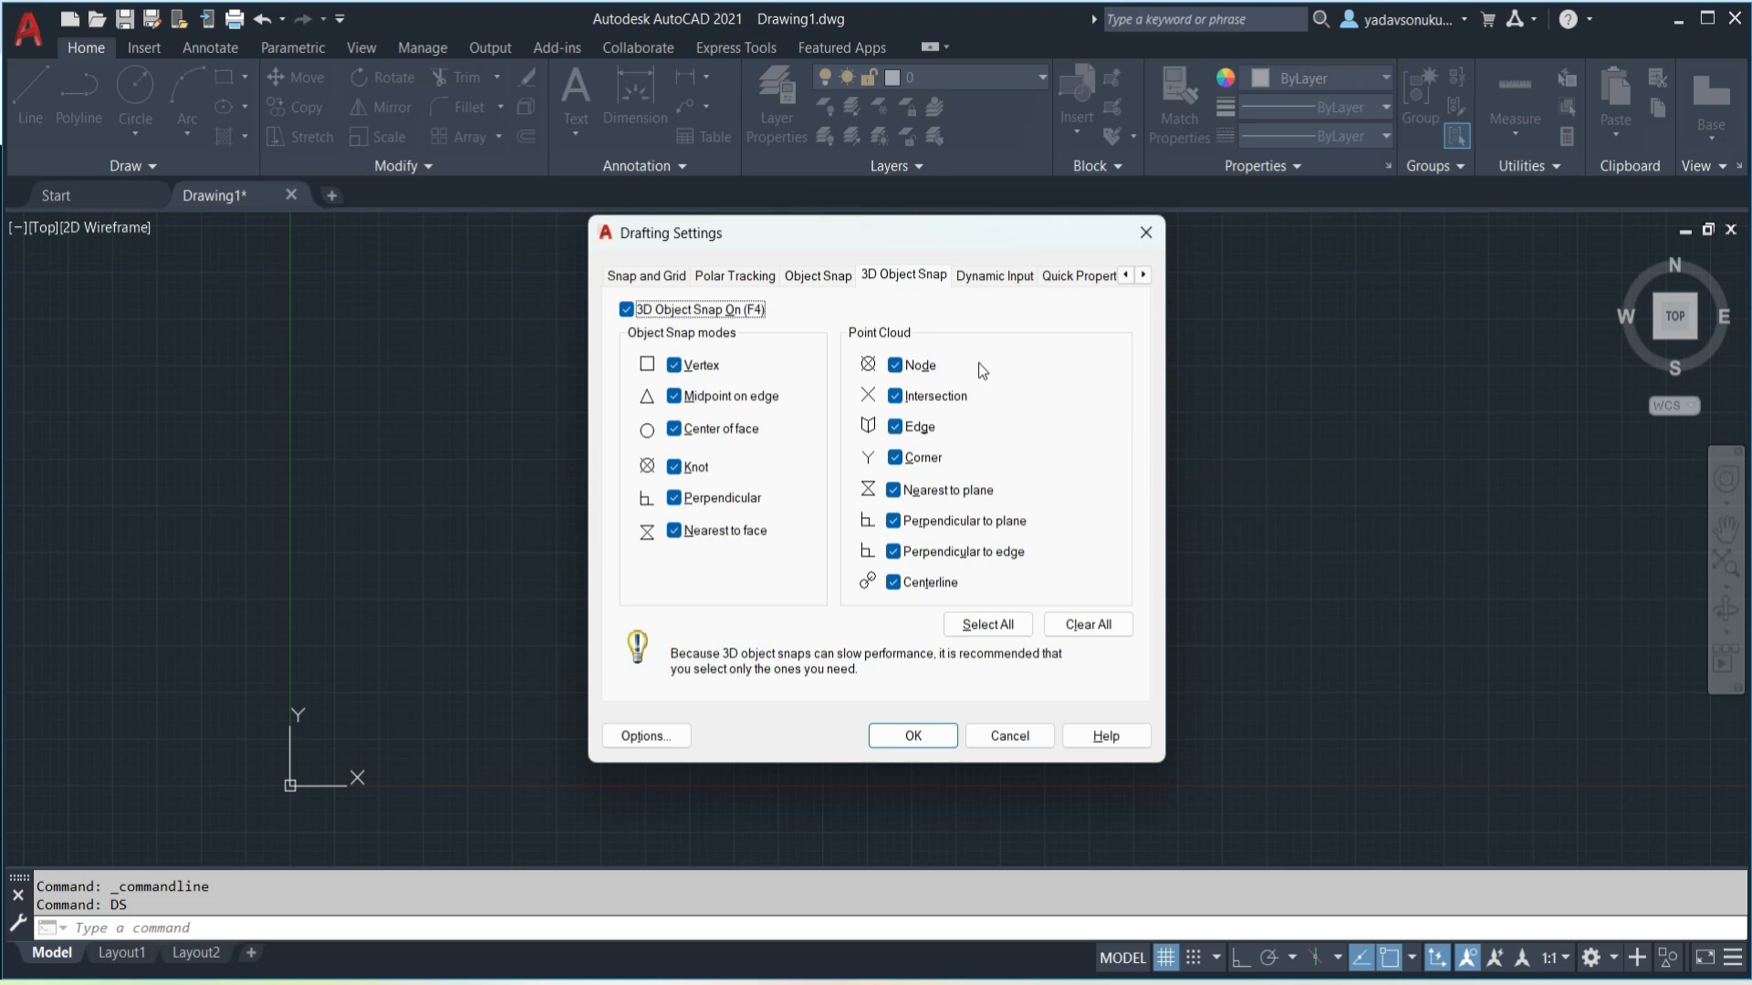
pyautogui.click(817, 277)
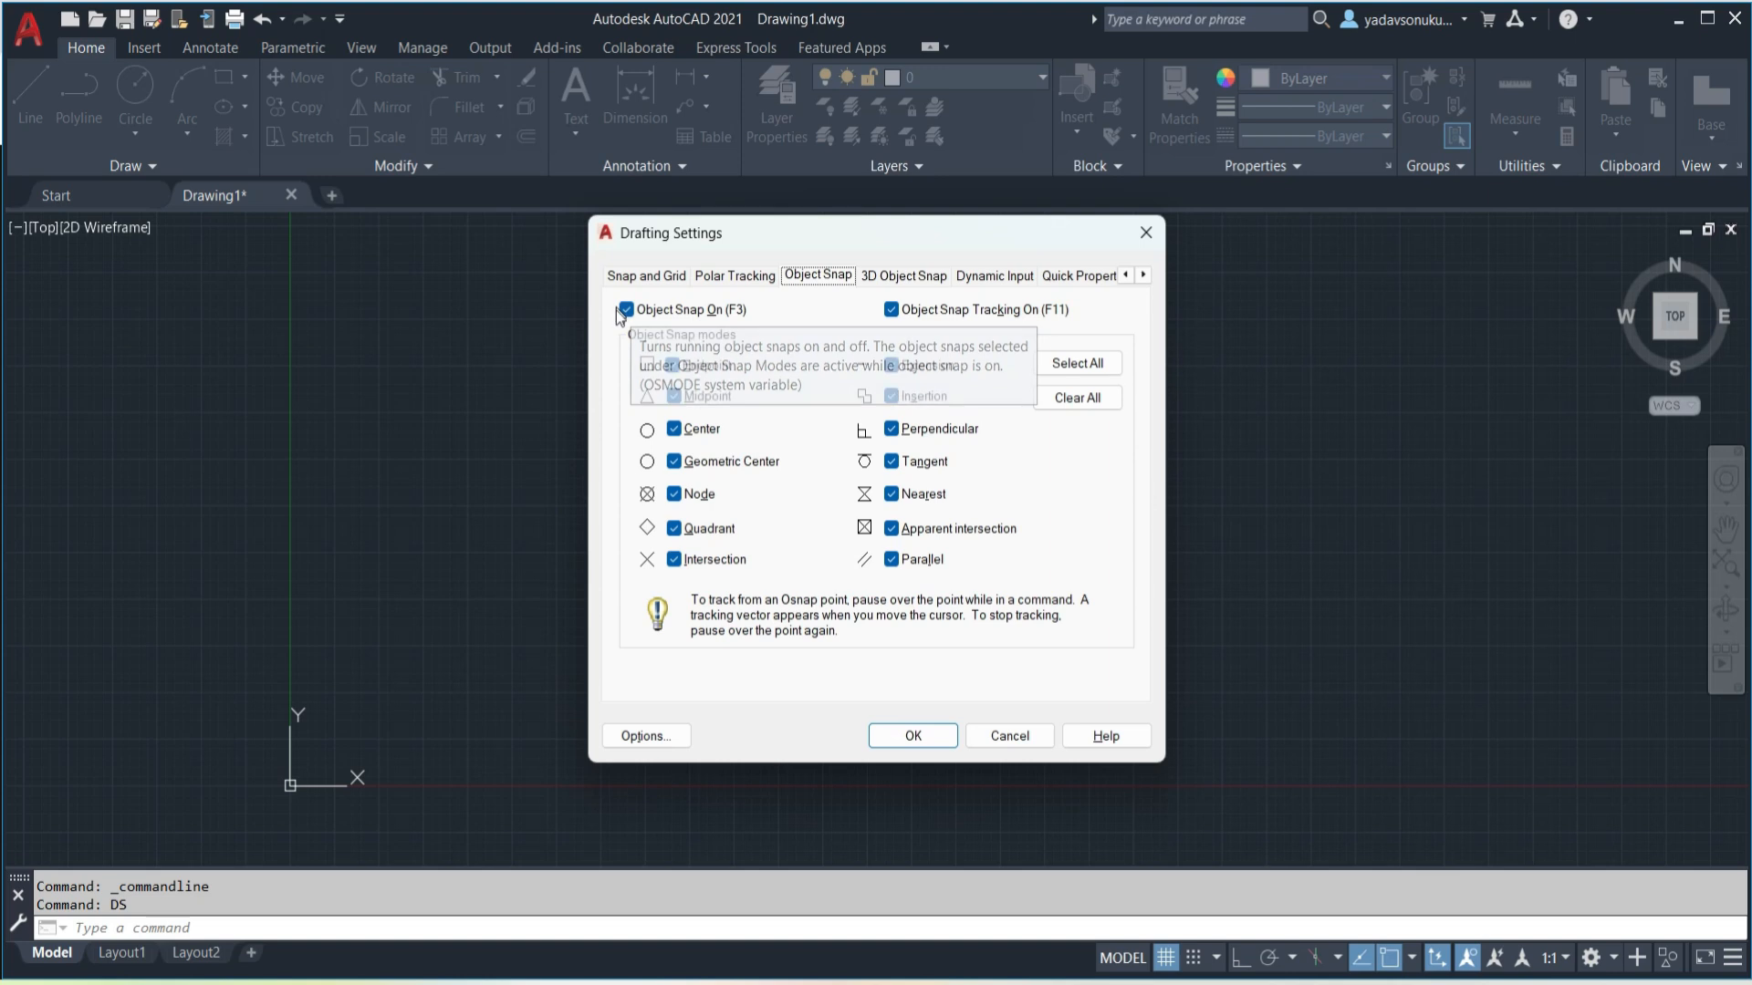
# - Switch to the Google Meet call to admit each waiting participant, returning to the AutoCAD drafting settings after each admission
pyautogui.click(937, 982)
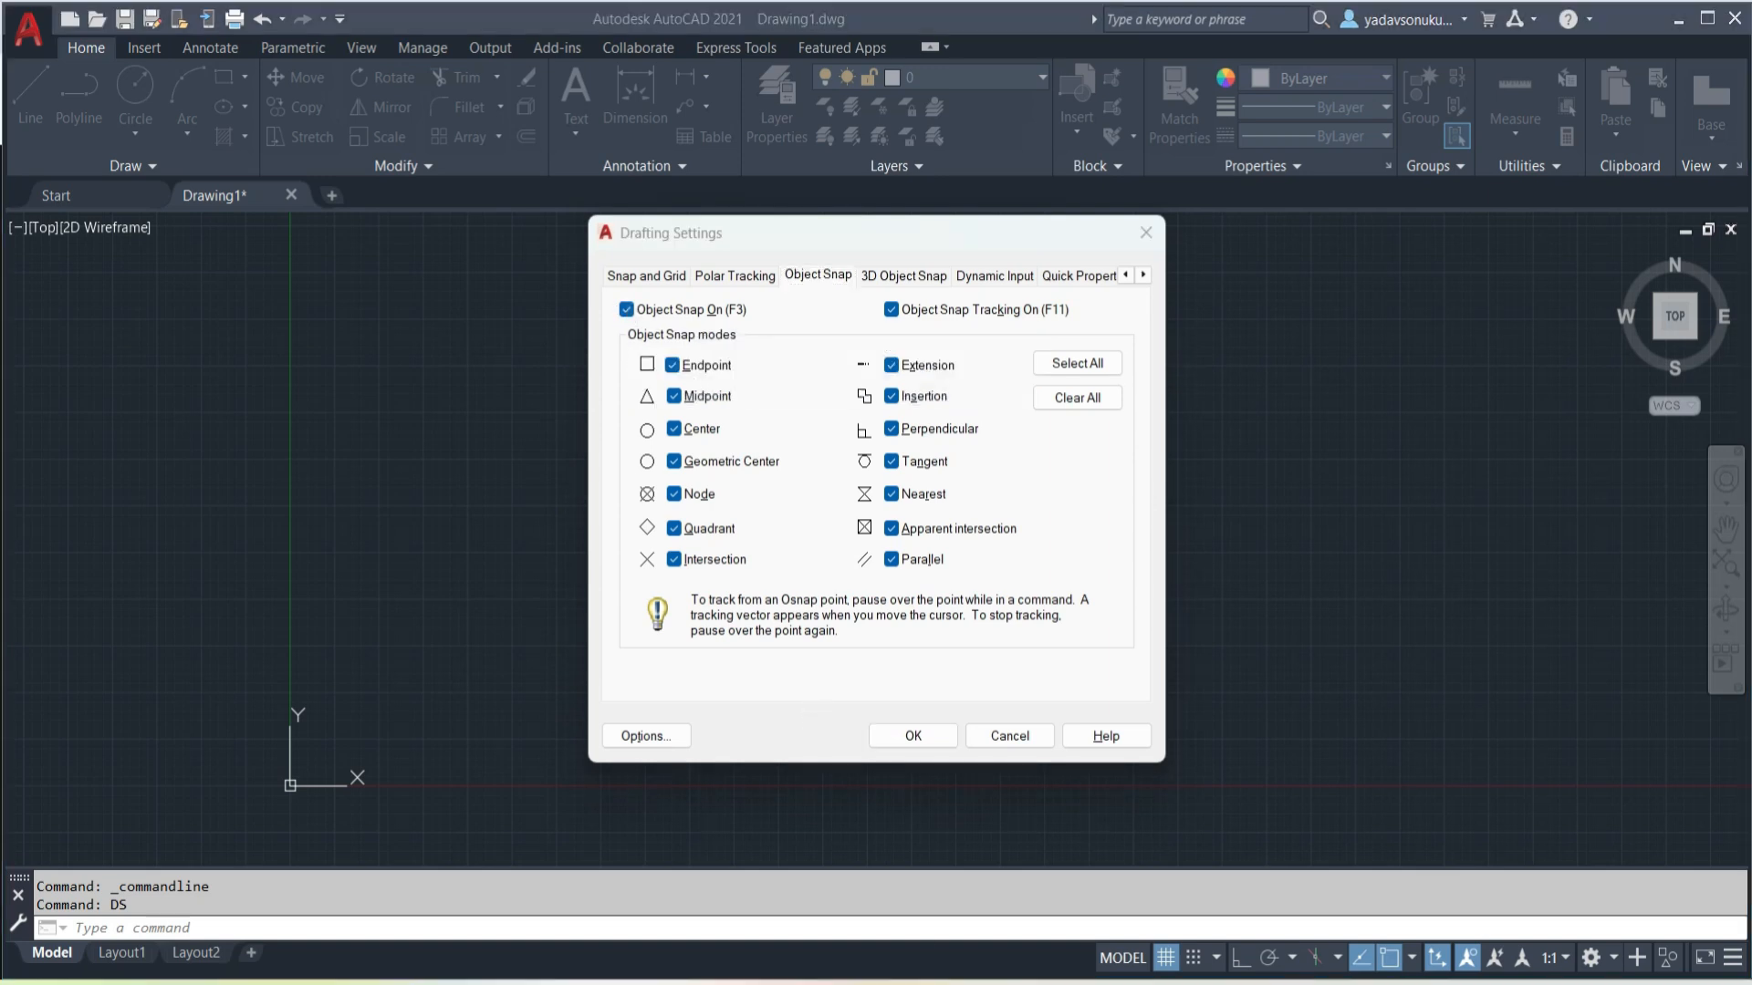
pyautogui.click(896, 933)
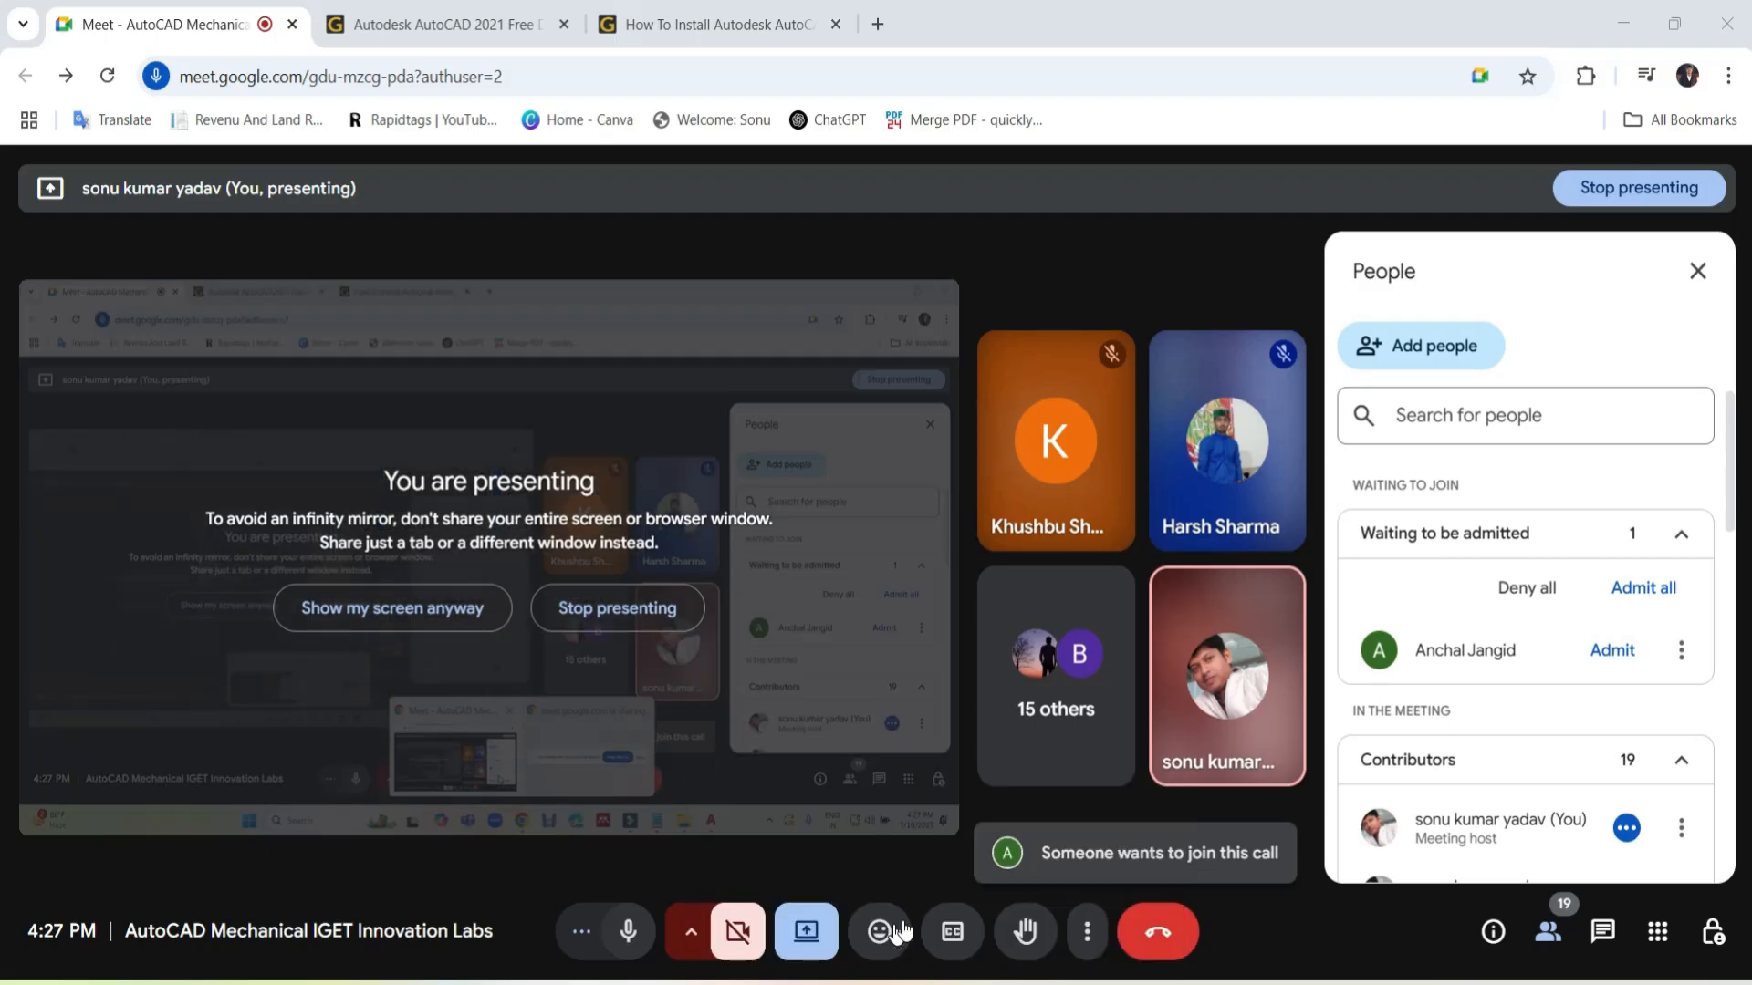
pyautogui.click(1605, 657)
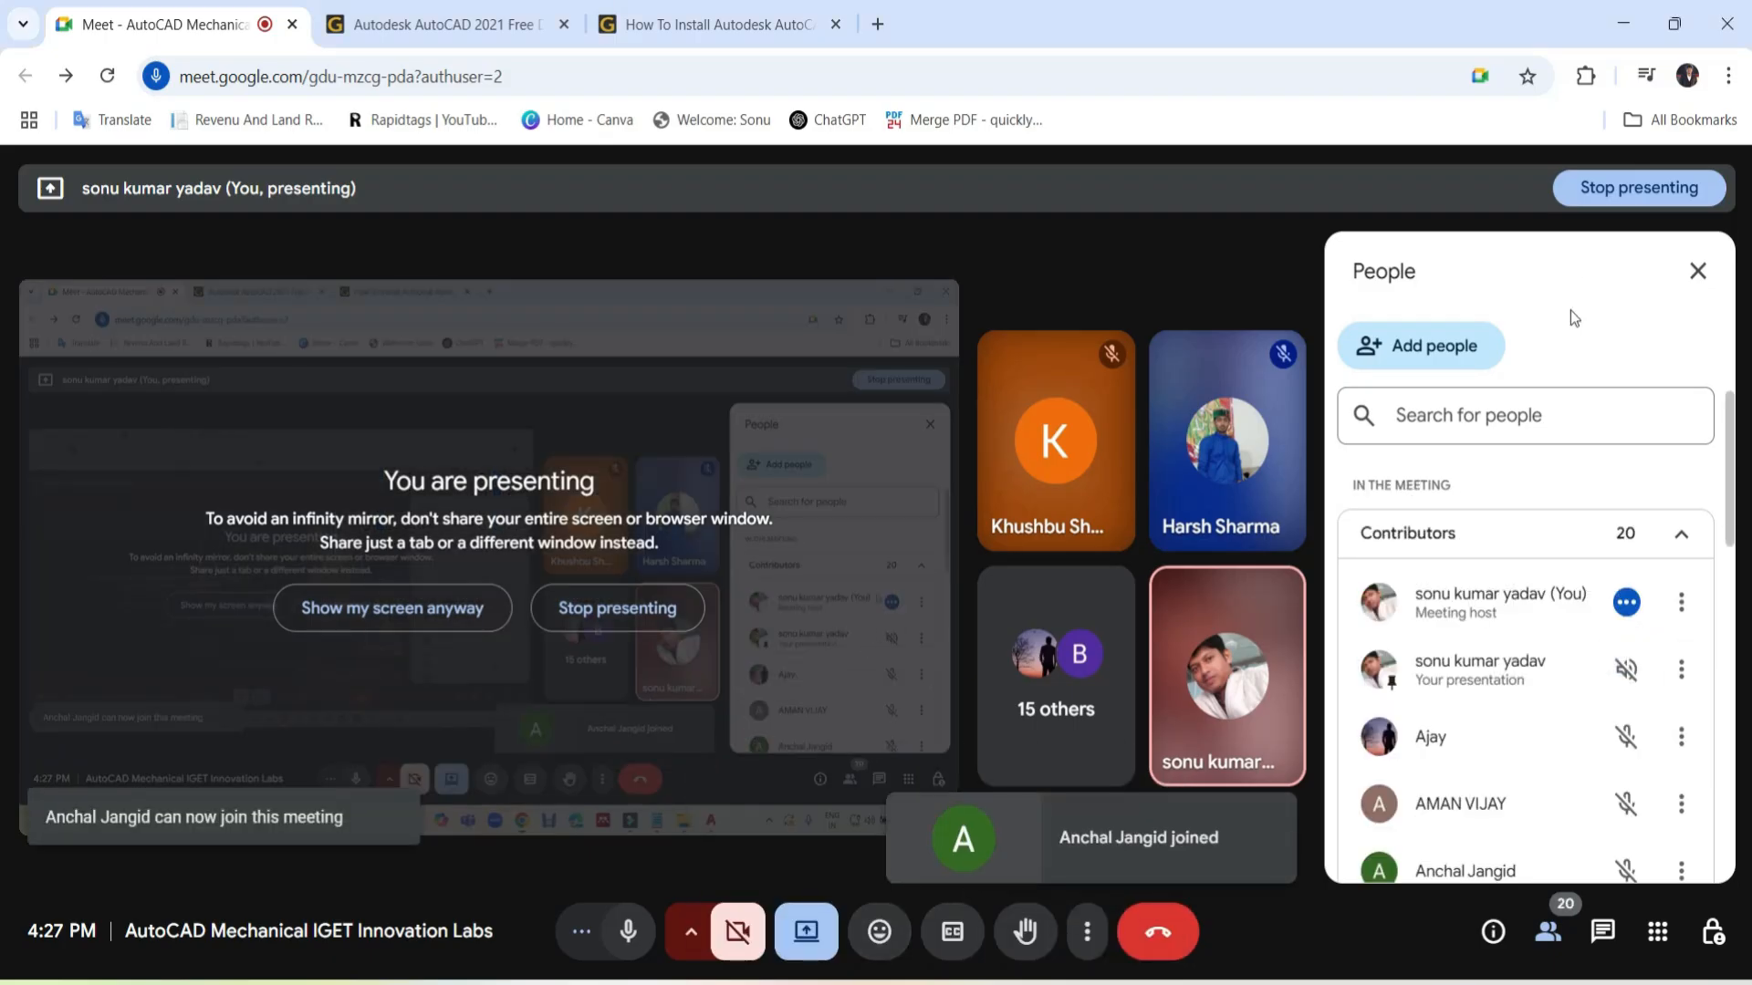
pyautogui.click(1624, 22)
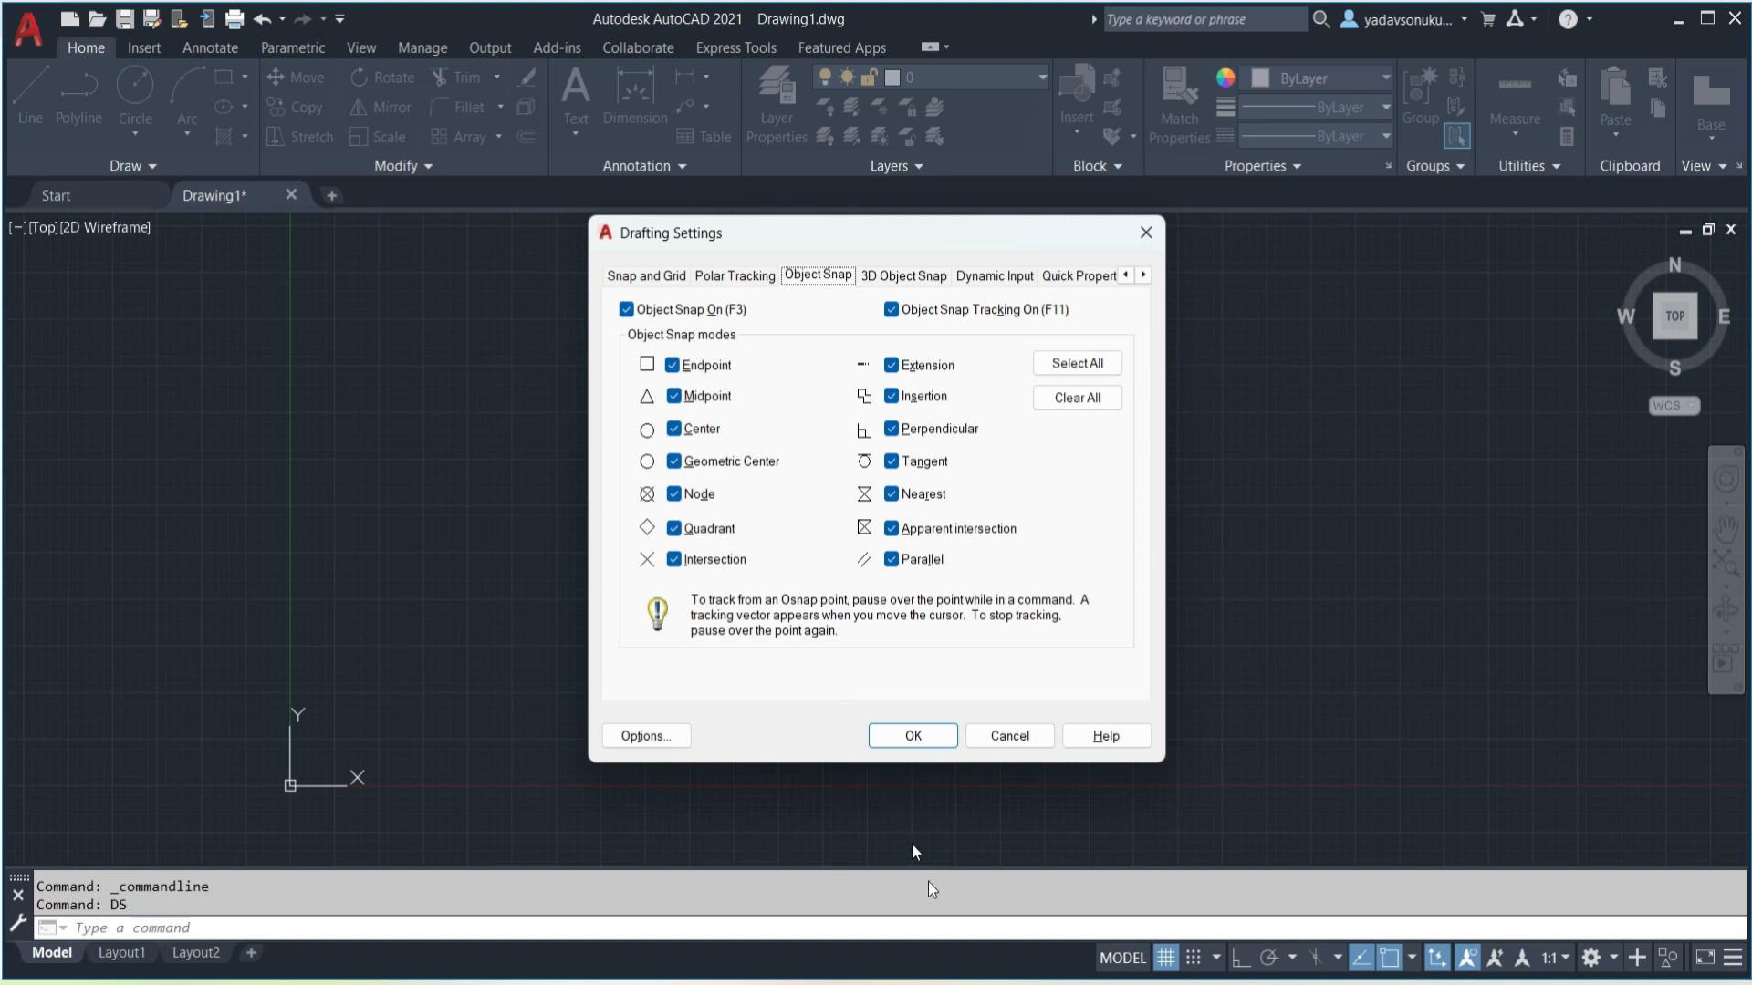
pyautogui.moveTo(940, 981)
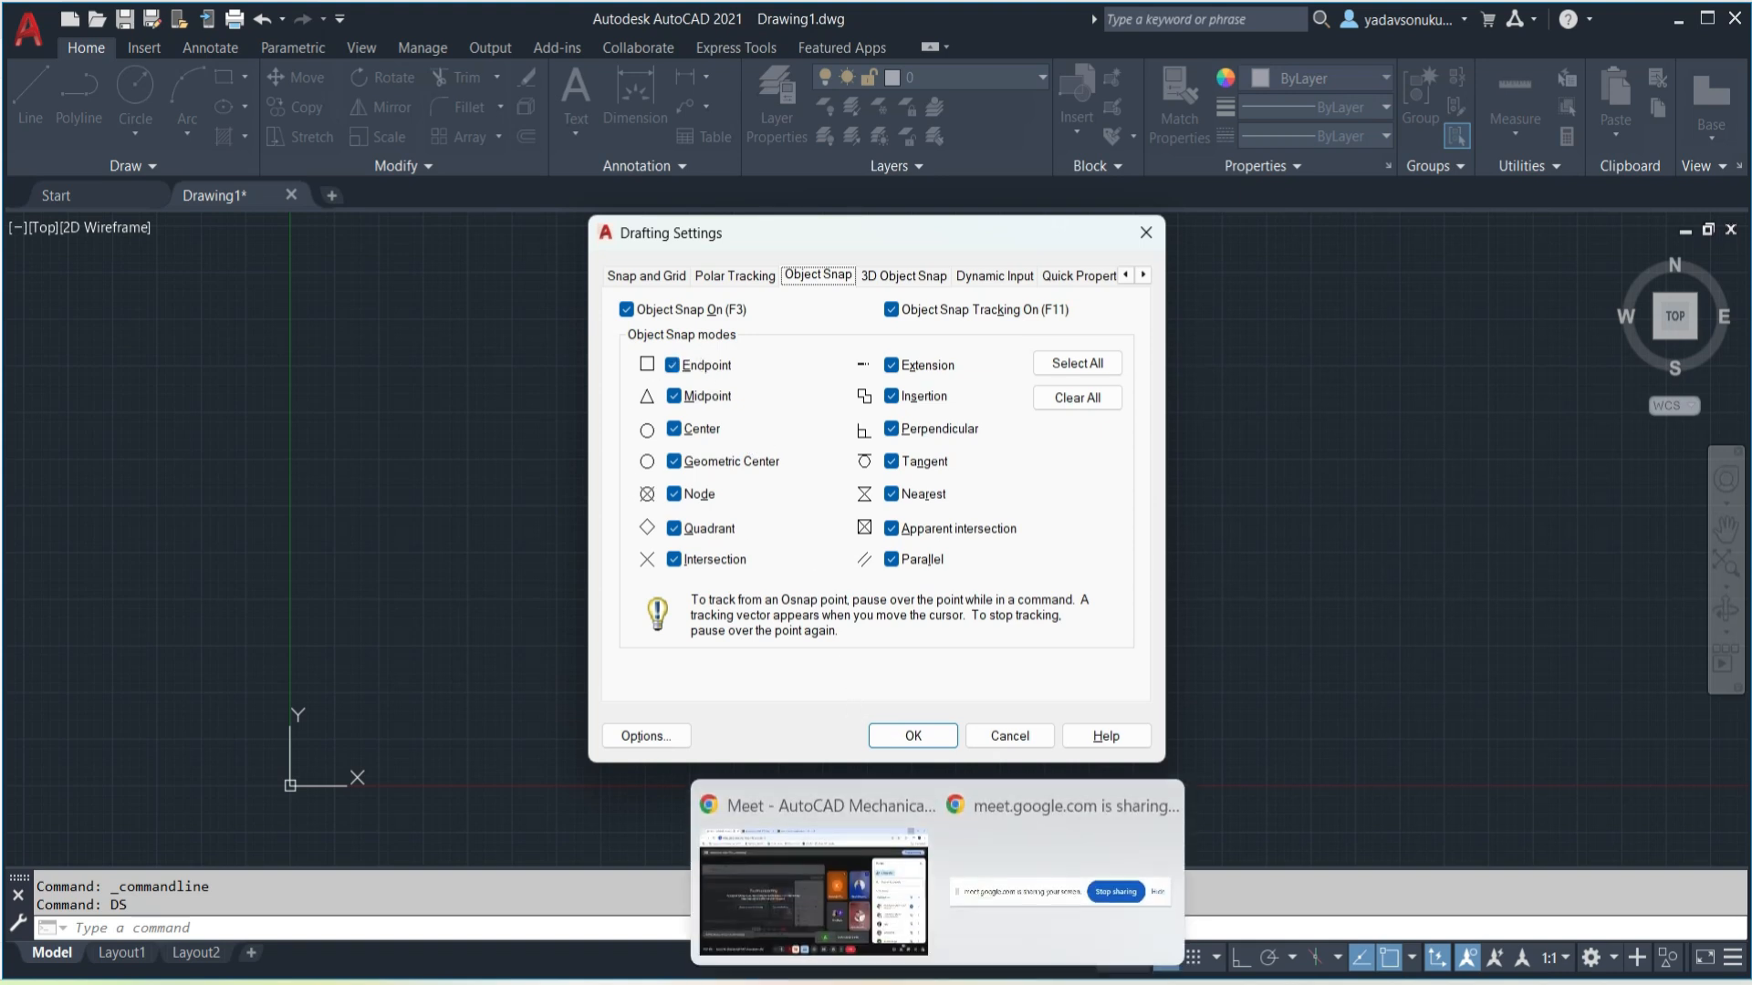
pyautogui.click(869, 916)
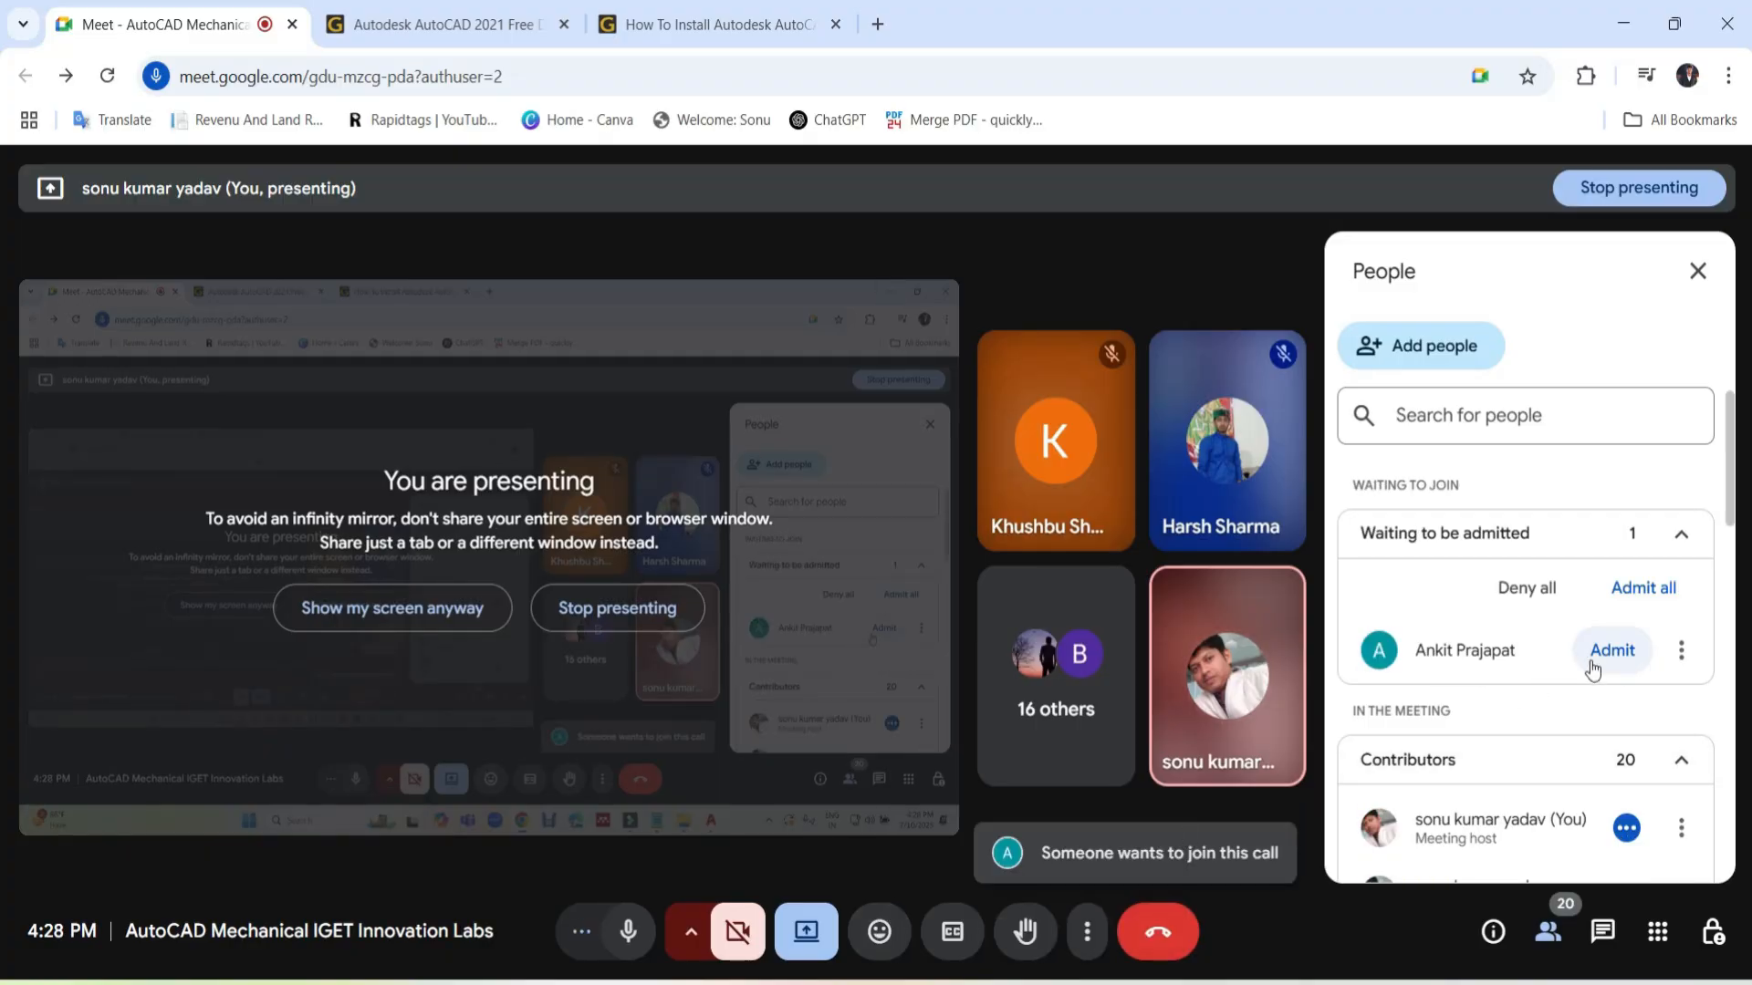
pyautogui.click(1611, 649)
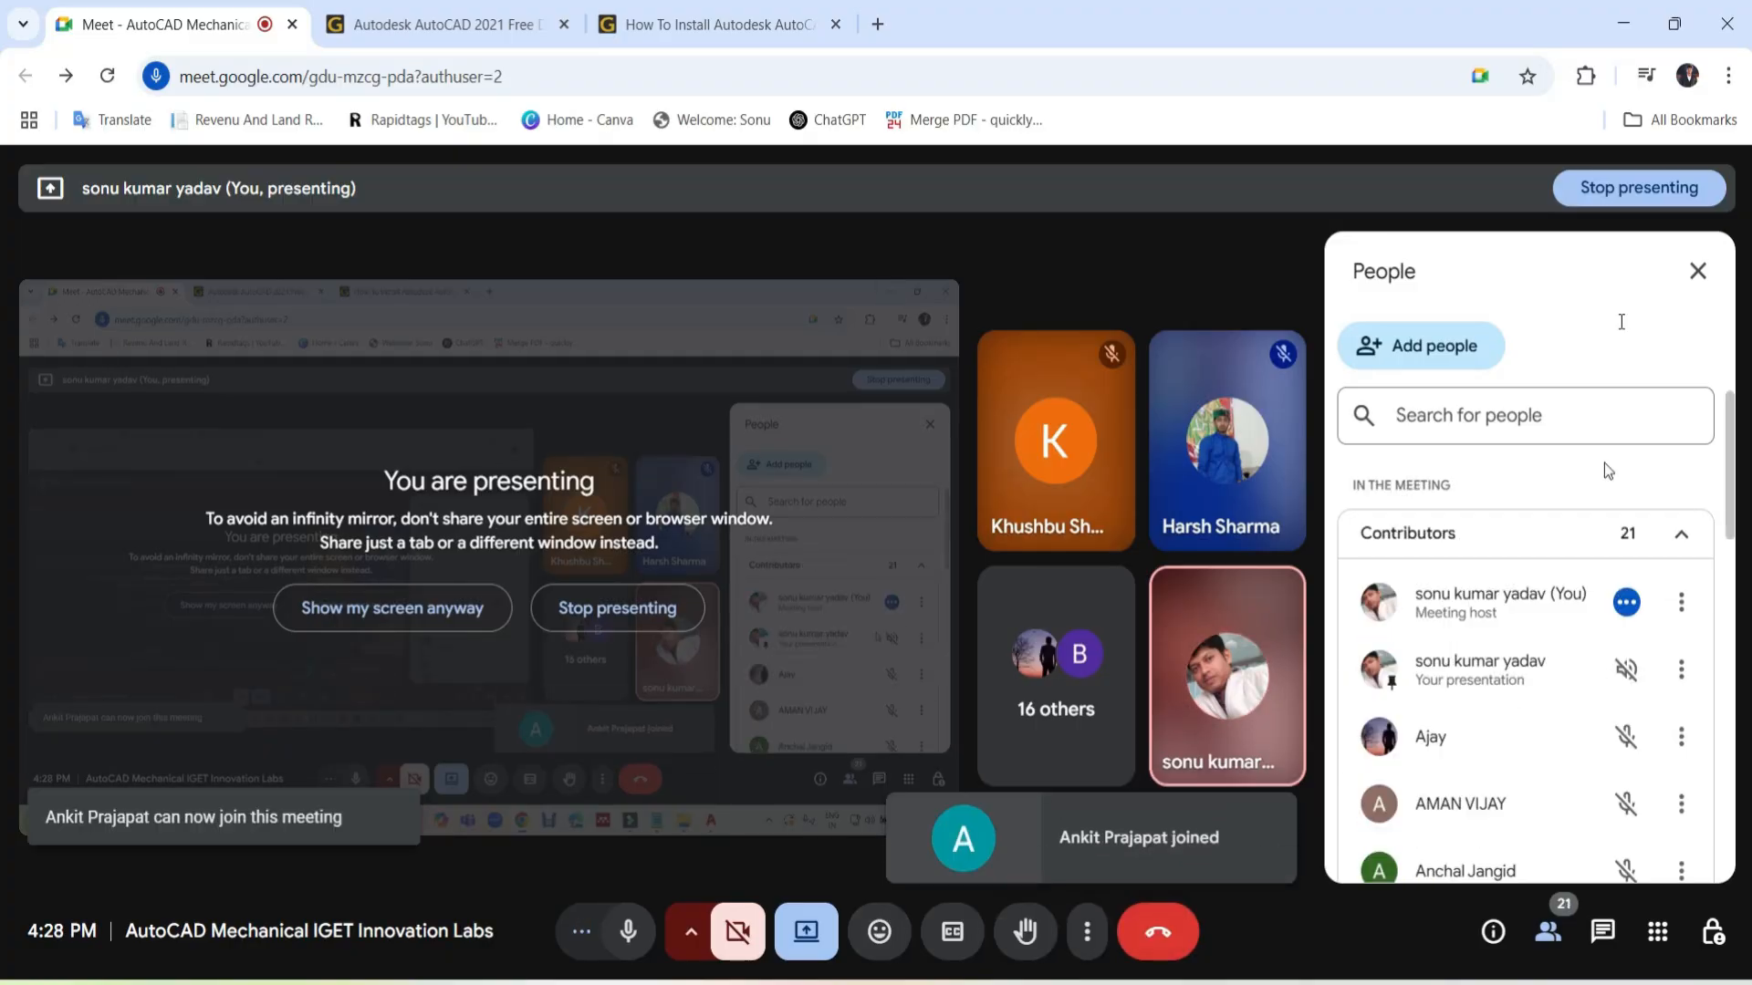
pyautogui.click(1625, 23)
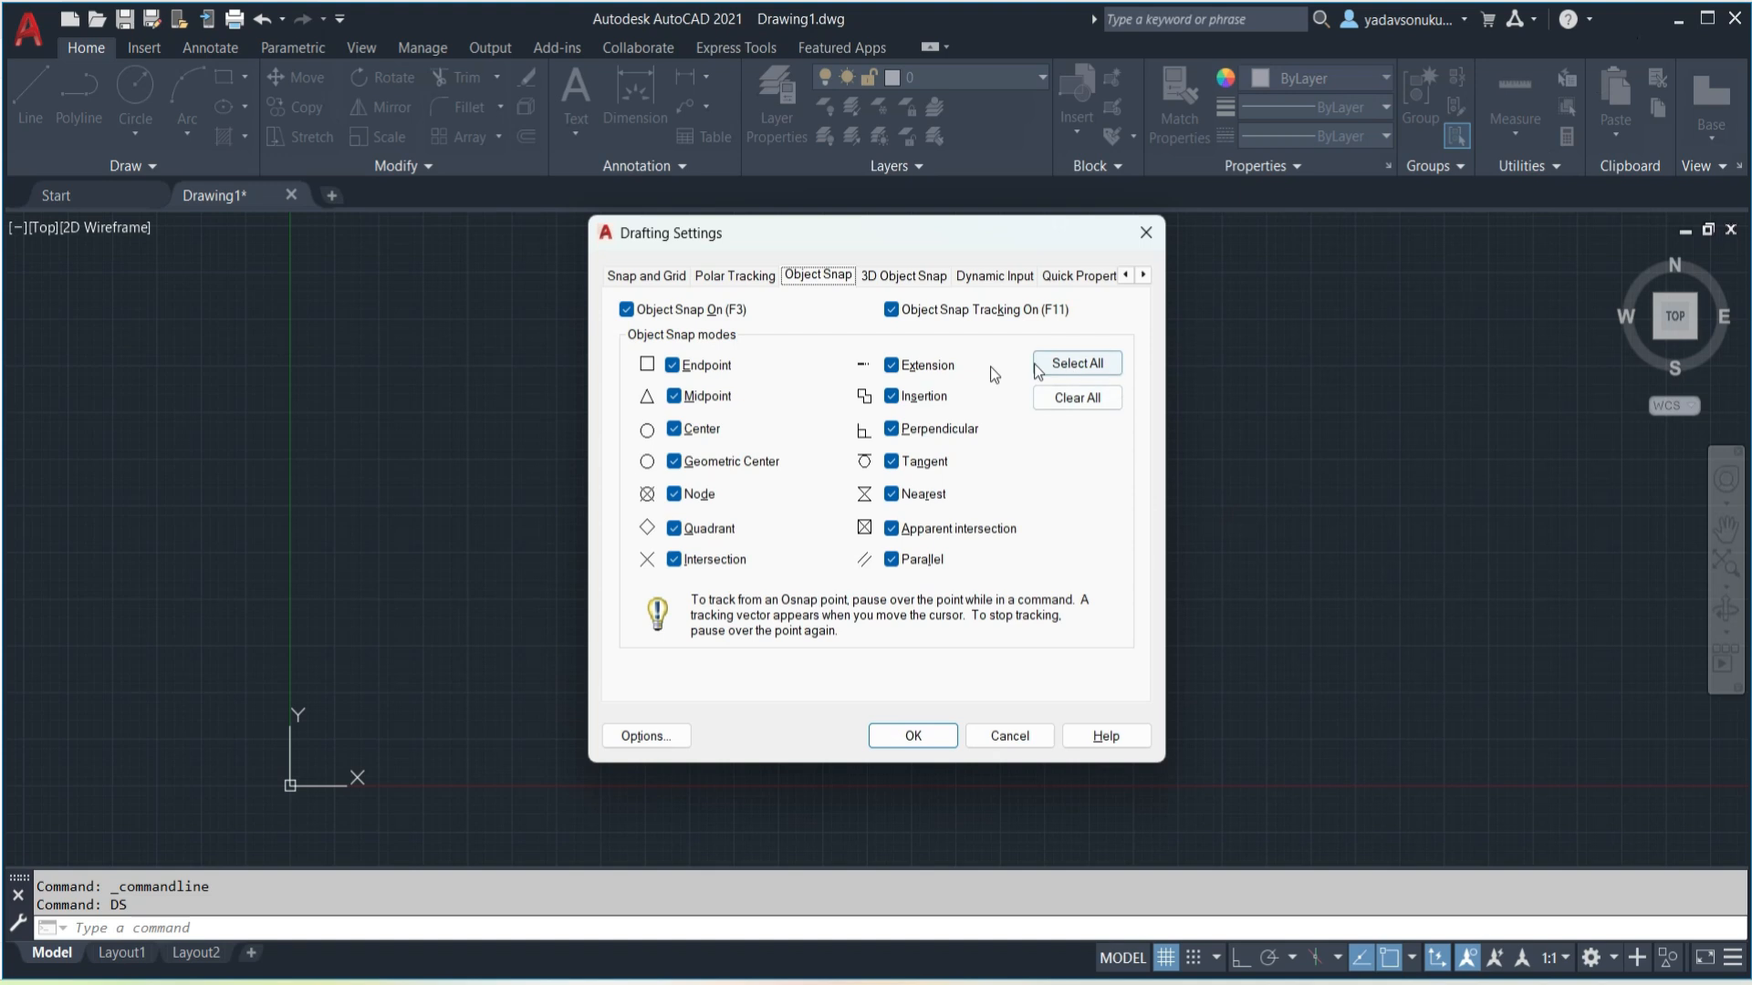
# - Select all object snap modes, and try enabling pointer input and dimension input before switching both back off
pyautogui.click(1093, 365)
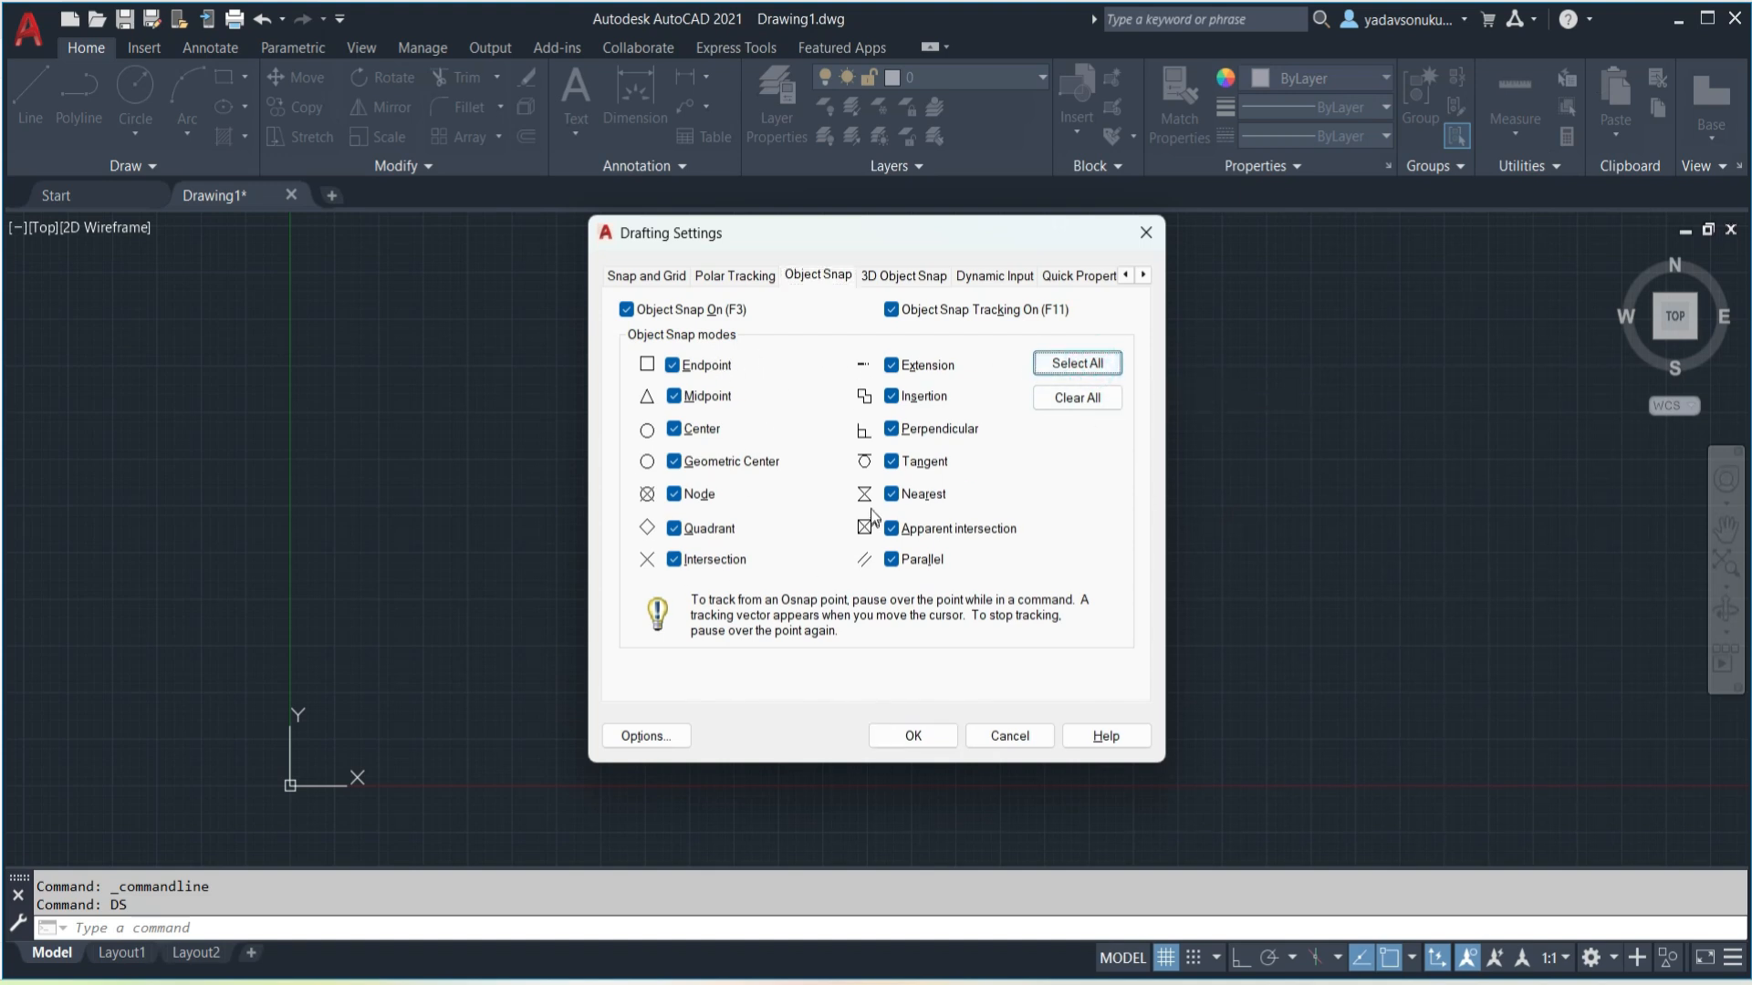
pyautogui.click(985, 276)
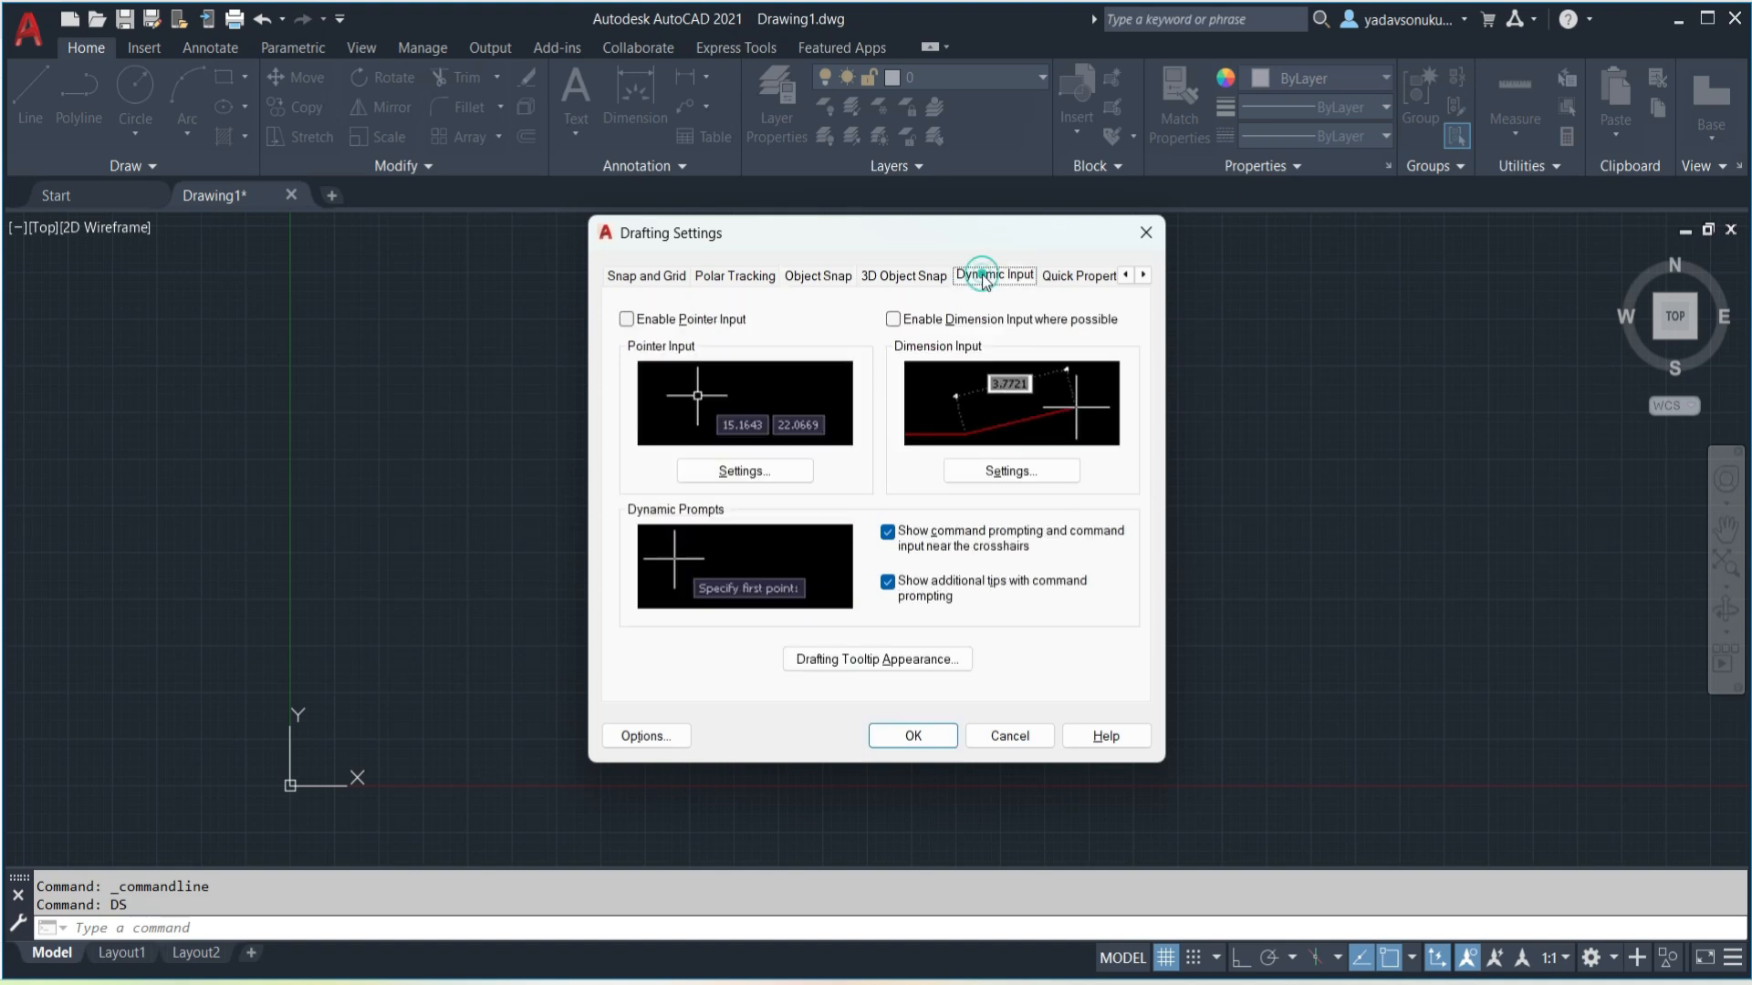
pyautogui.click(626, 319)
pyautogui.click(891, 319)
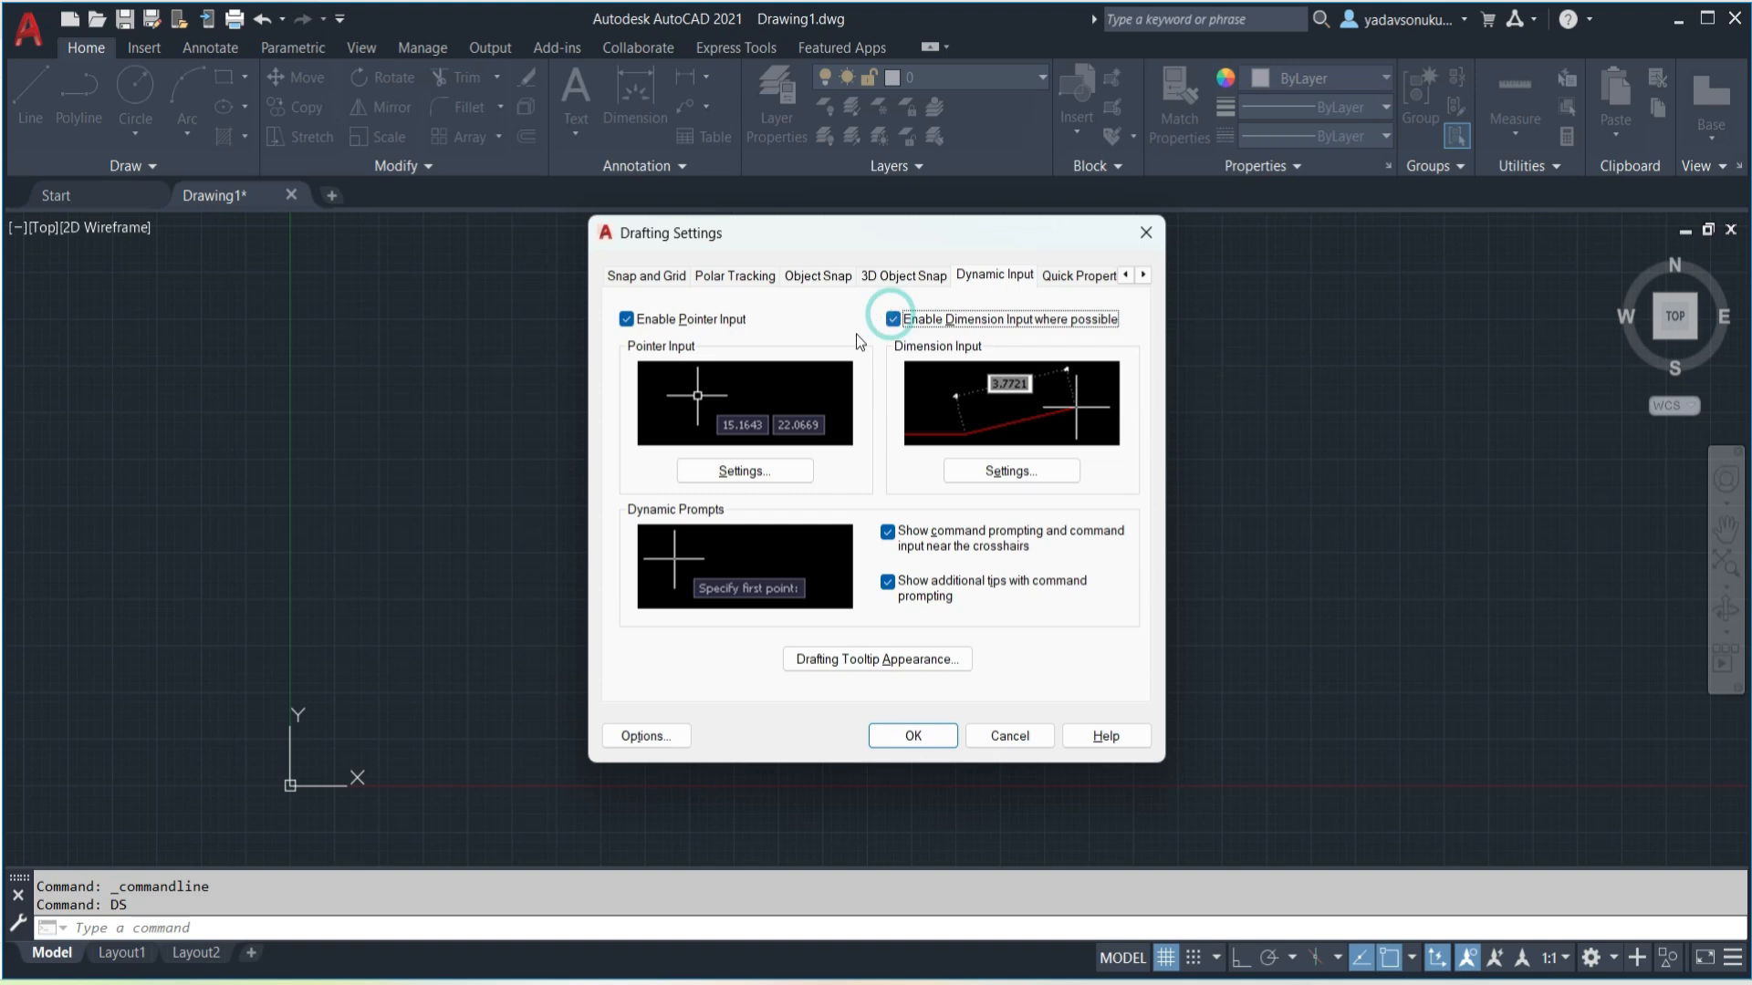
pyautogui.click(890, 319)
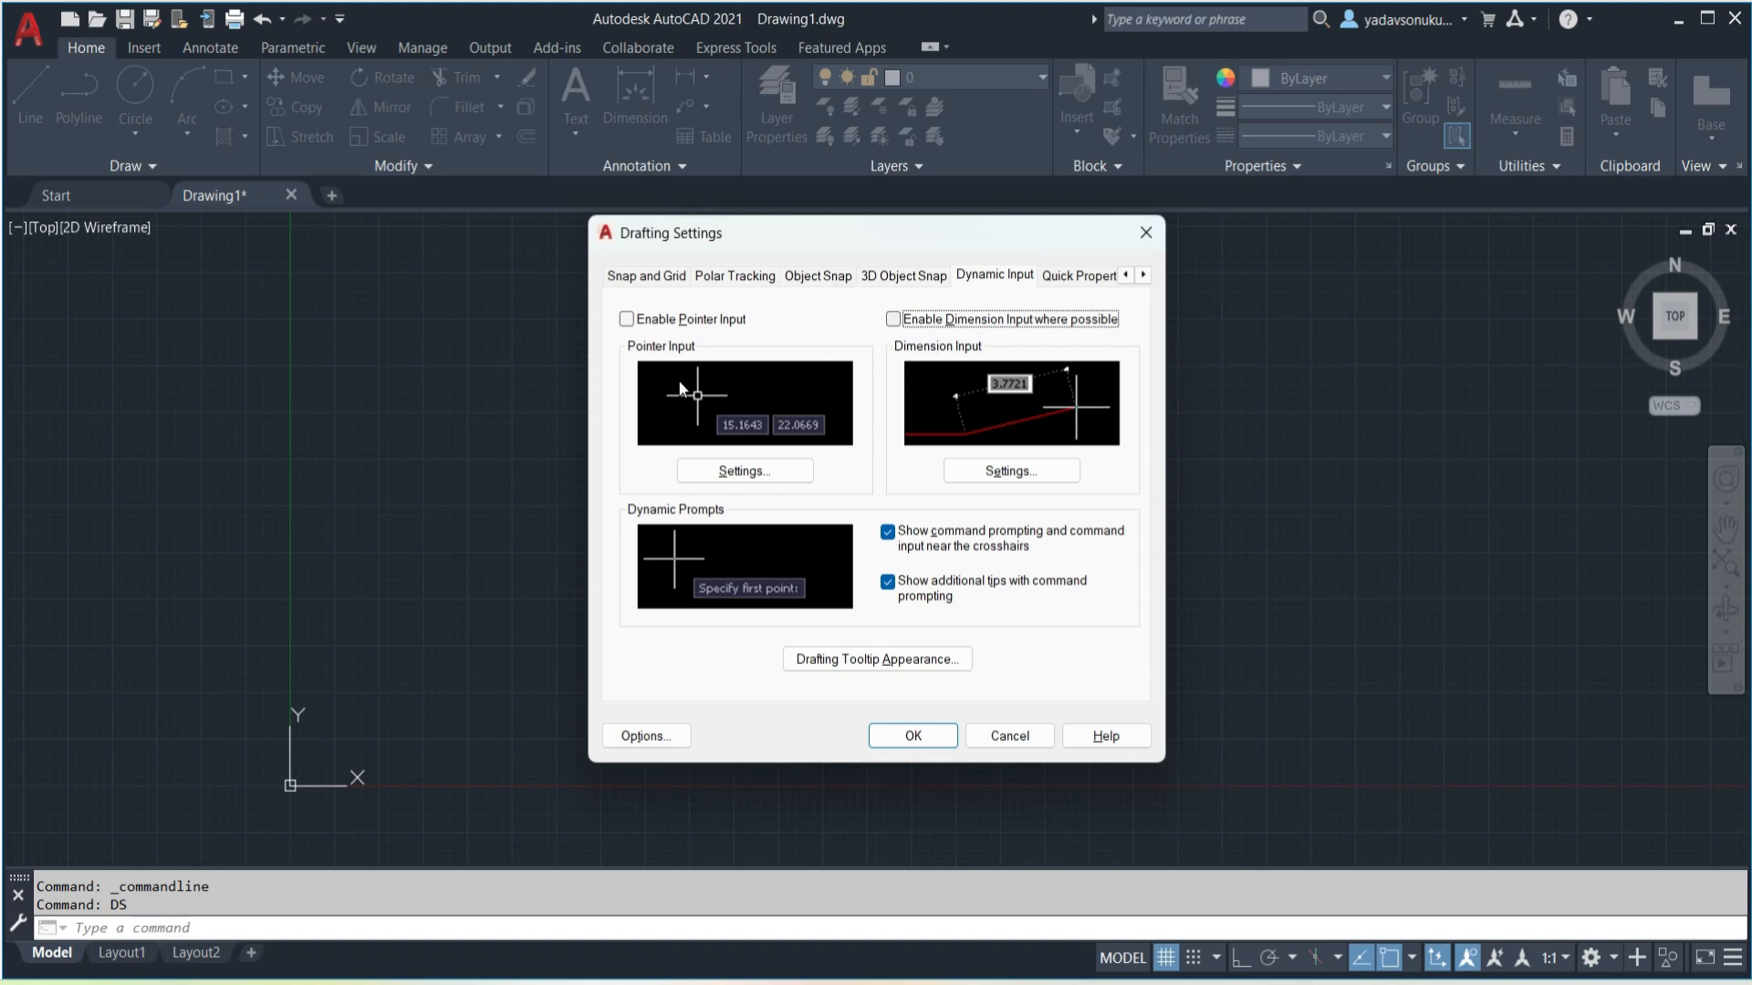
# - Turn off the grid display in the Snap and Grid settings and apply the drafting settings
pyautogui.click(654, 281)
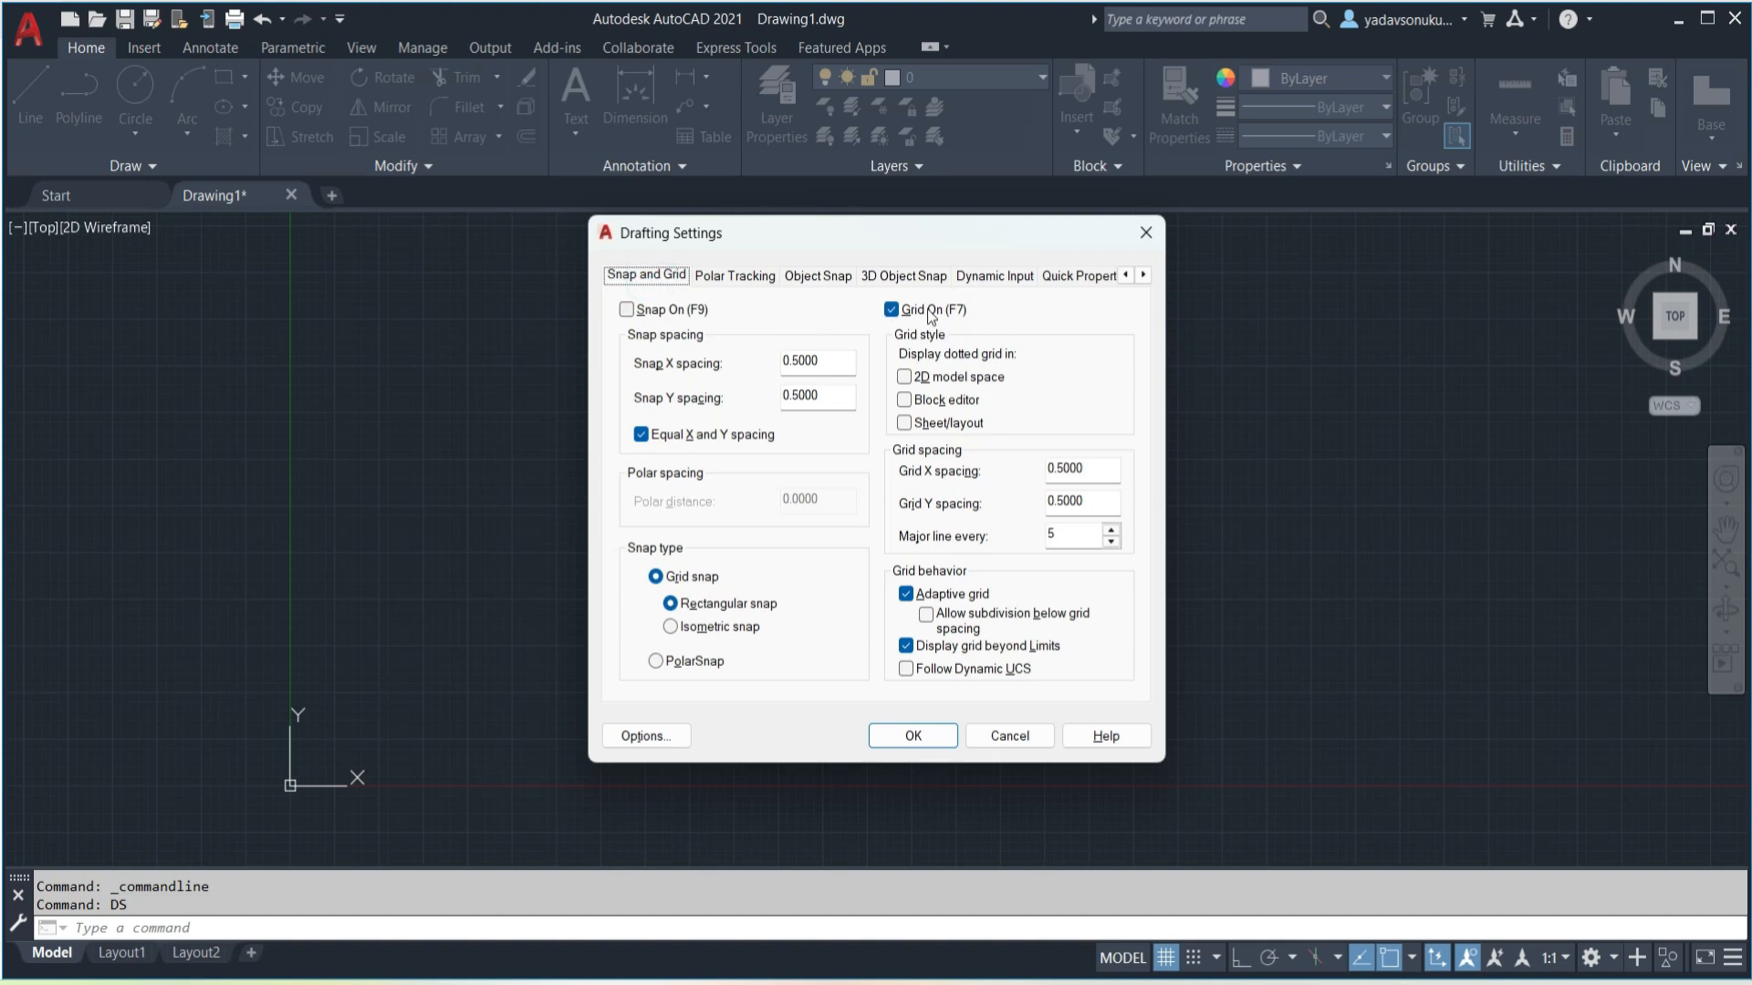
pyautogui.click(891, 309)
pyautogui.click(892, 310)
pyautogui.click(929, 735)
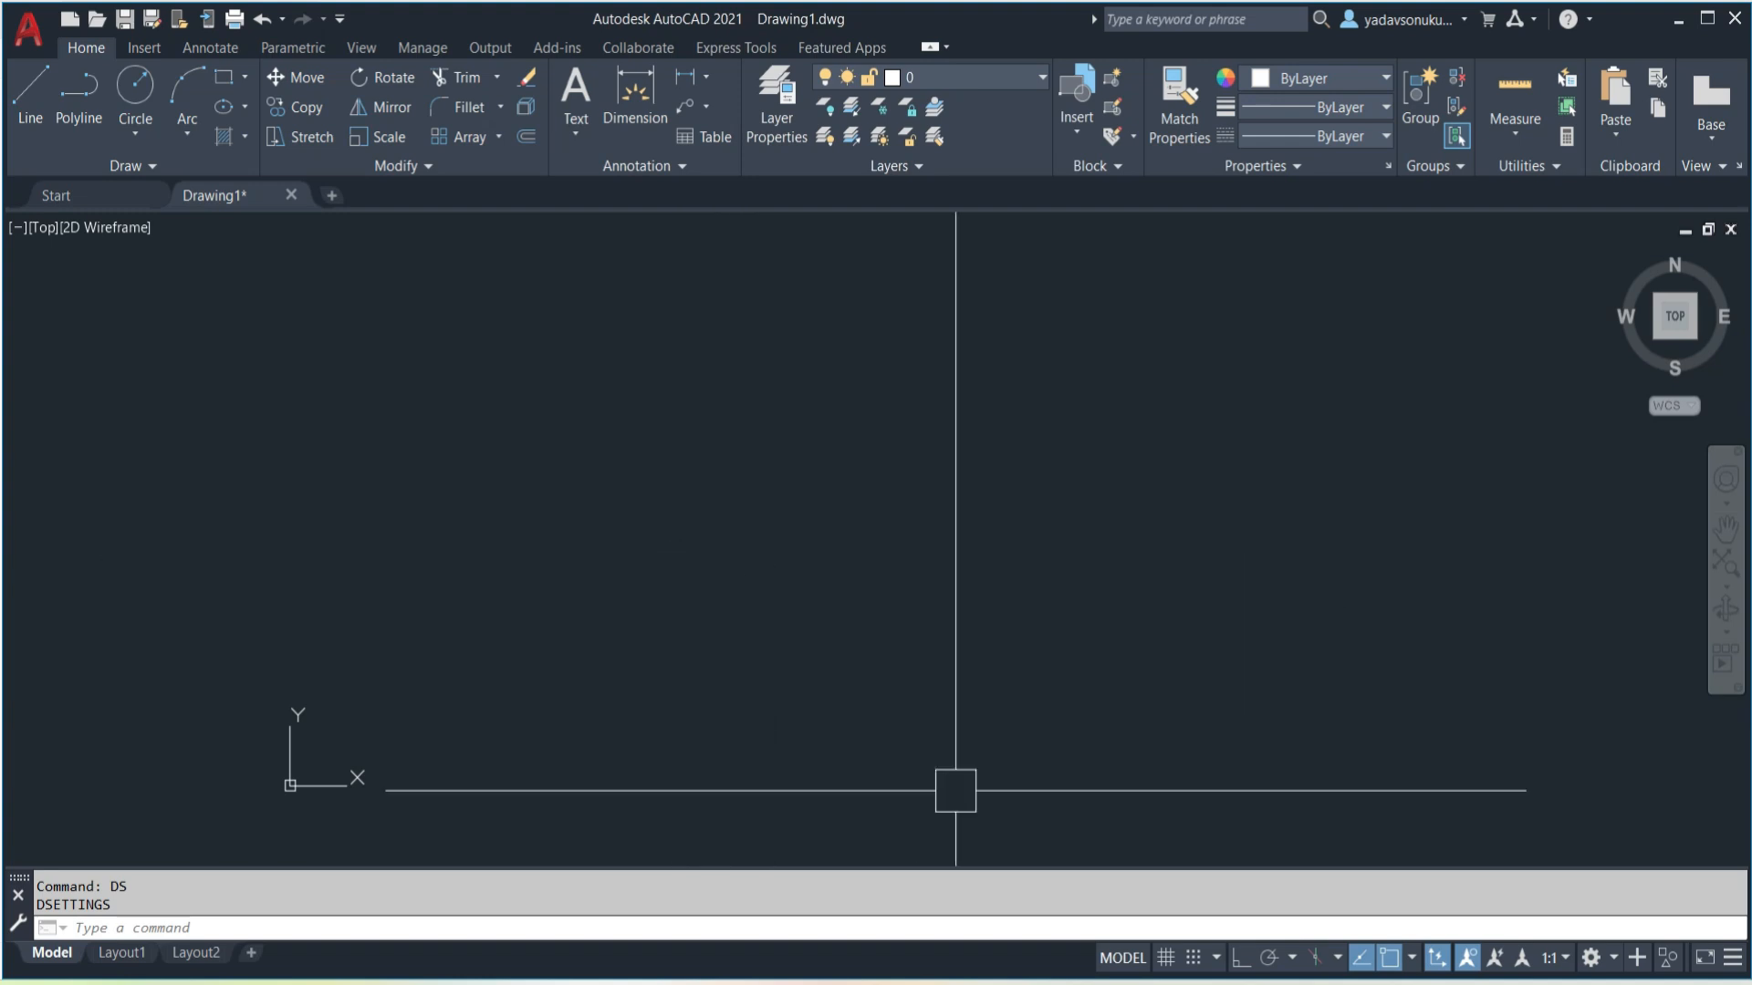
# - Show the classic menu bar above the ribbon through the Quick Access Toolbar customization
pyautogui.moveTo(938, 983)
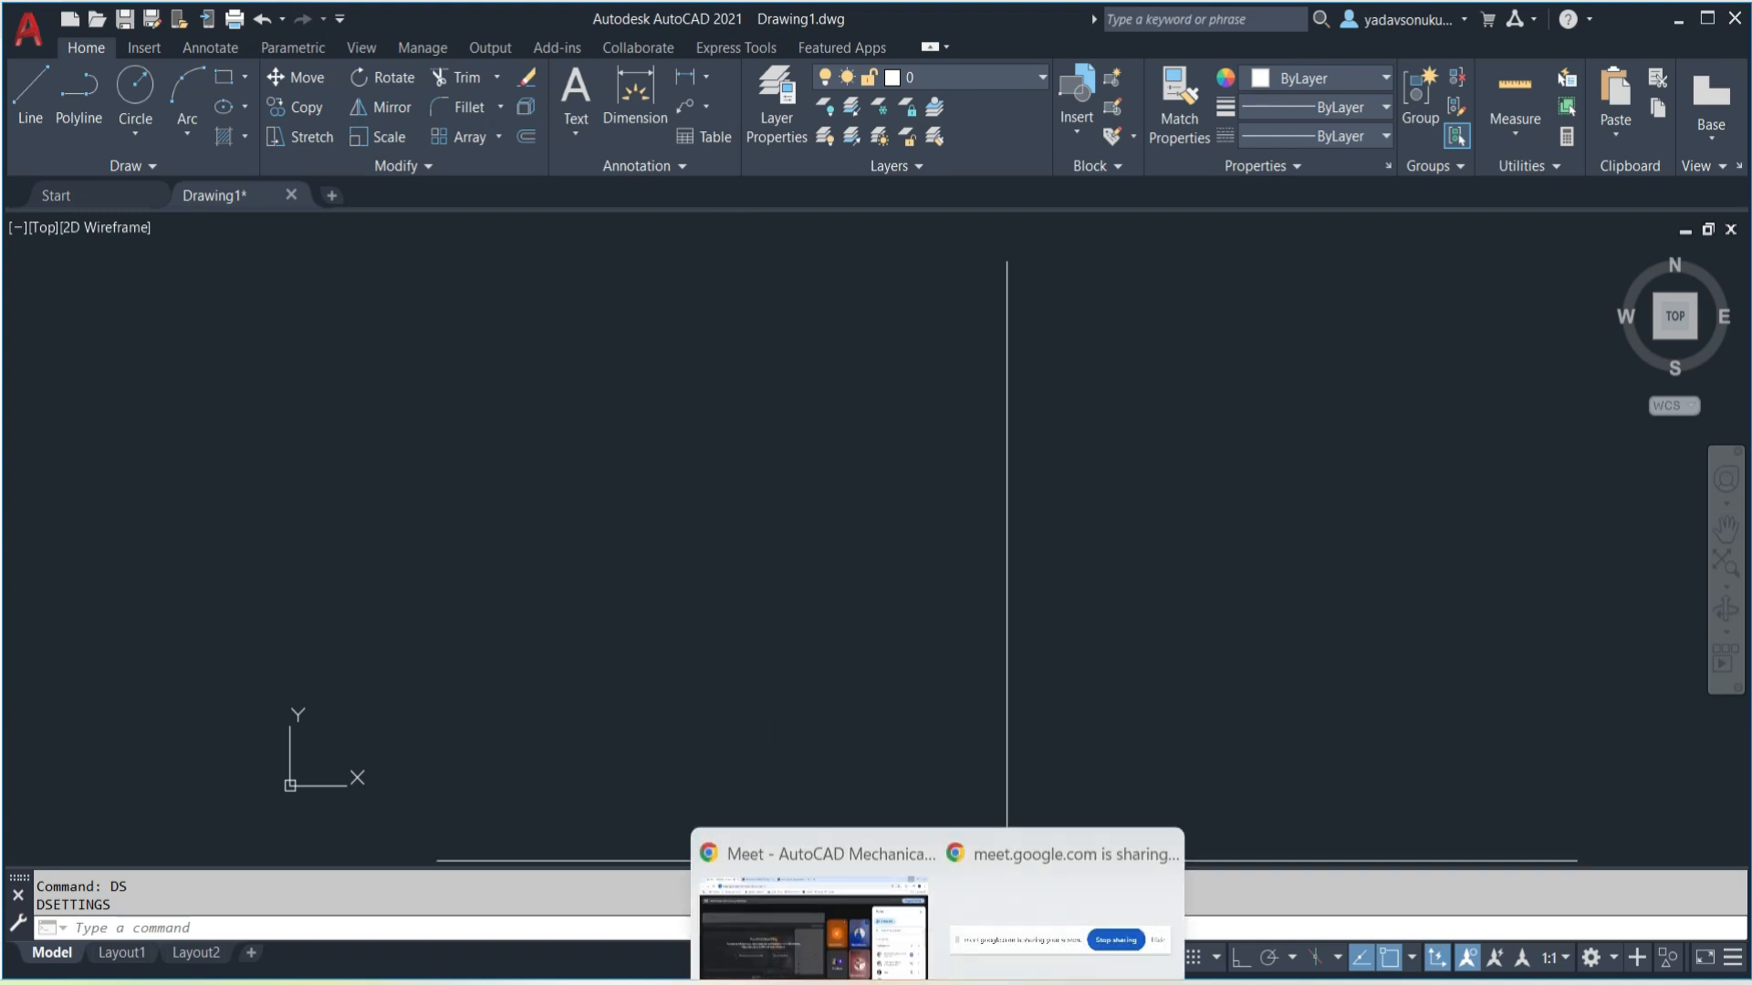
pyautogui.click(341, 18)
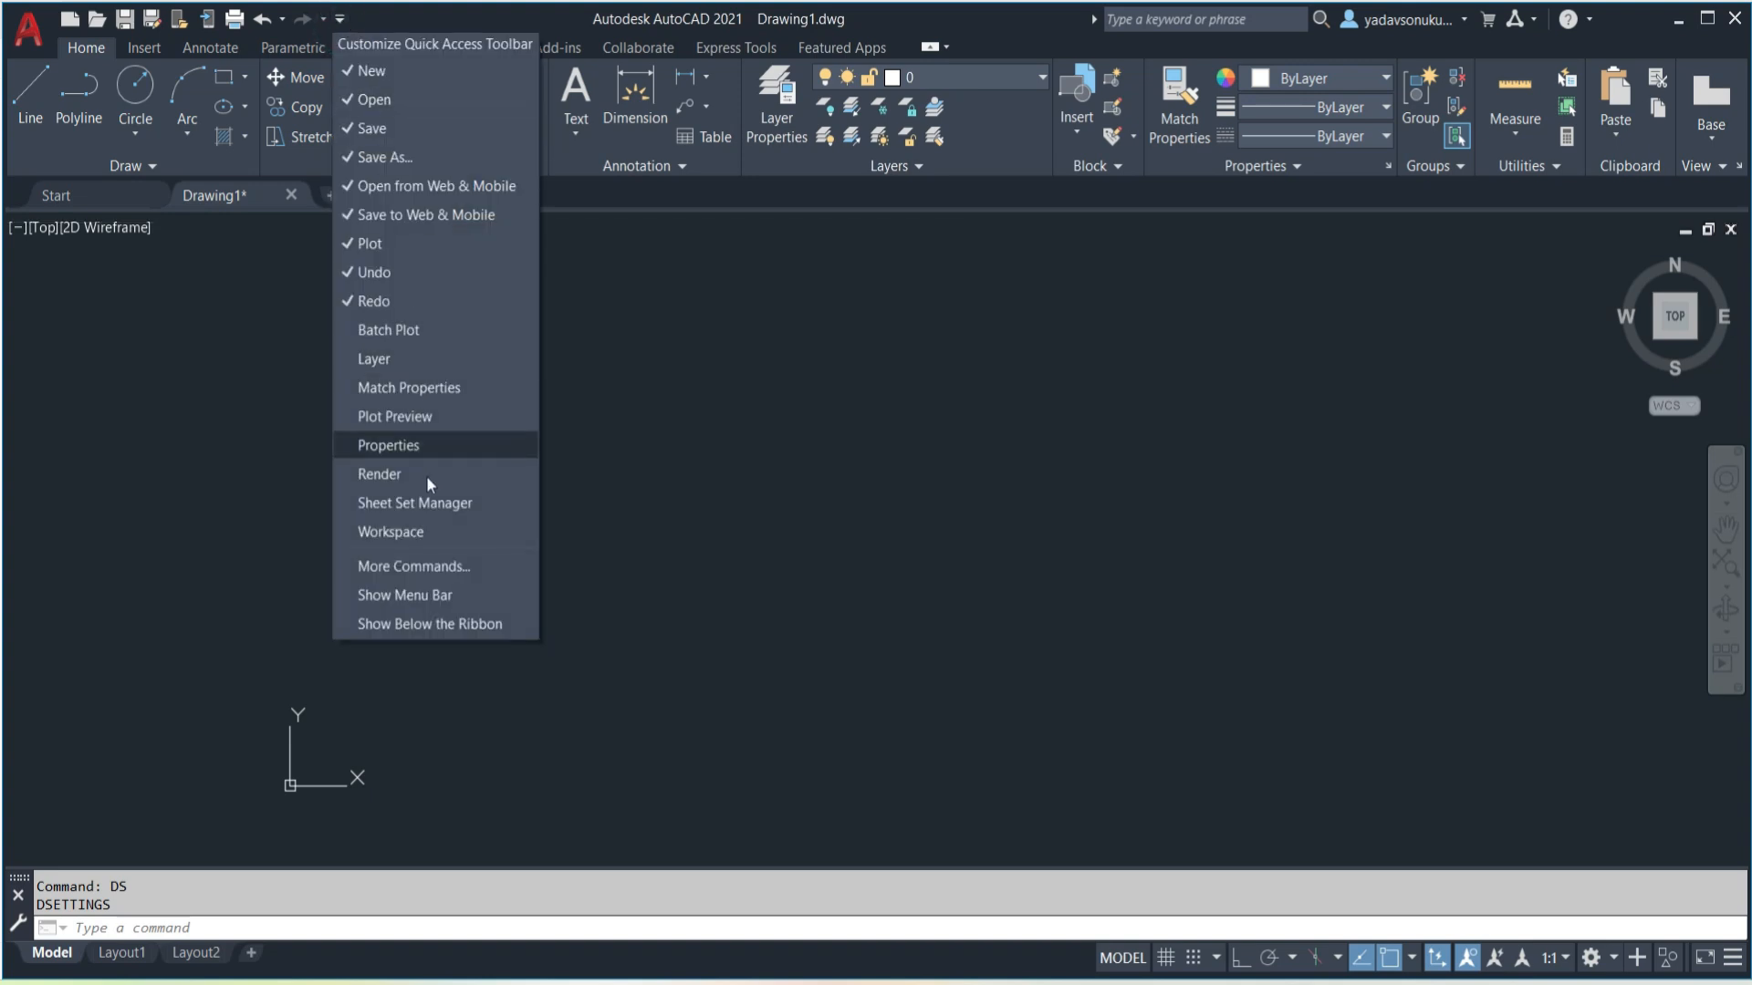
pyautogui.click(410, 595)
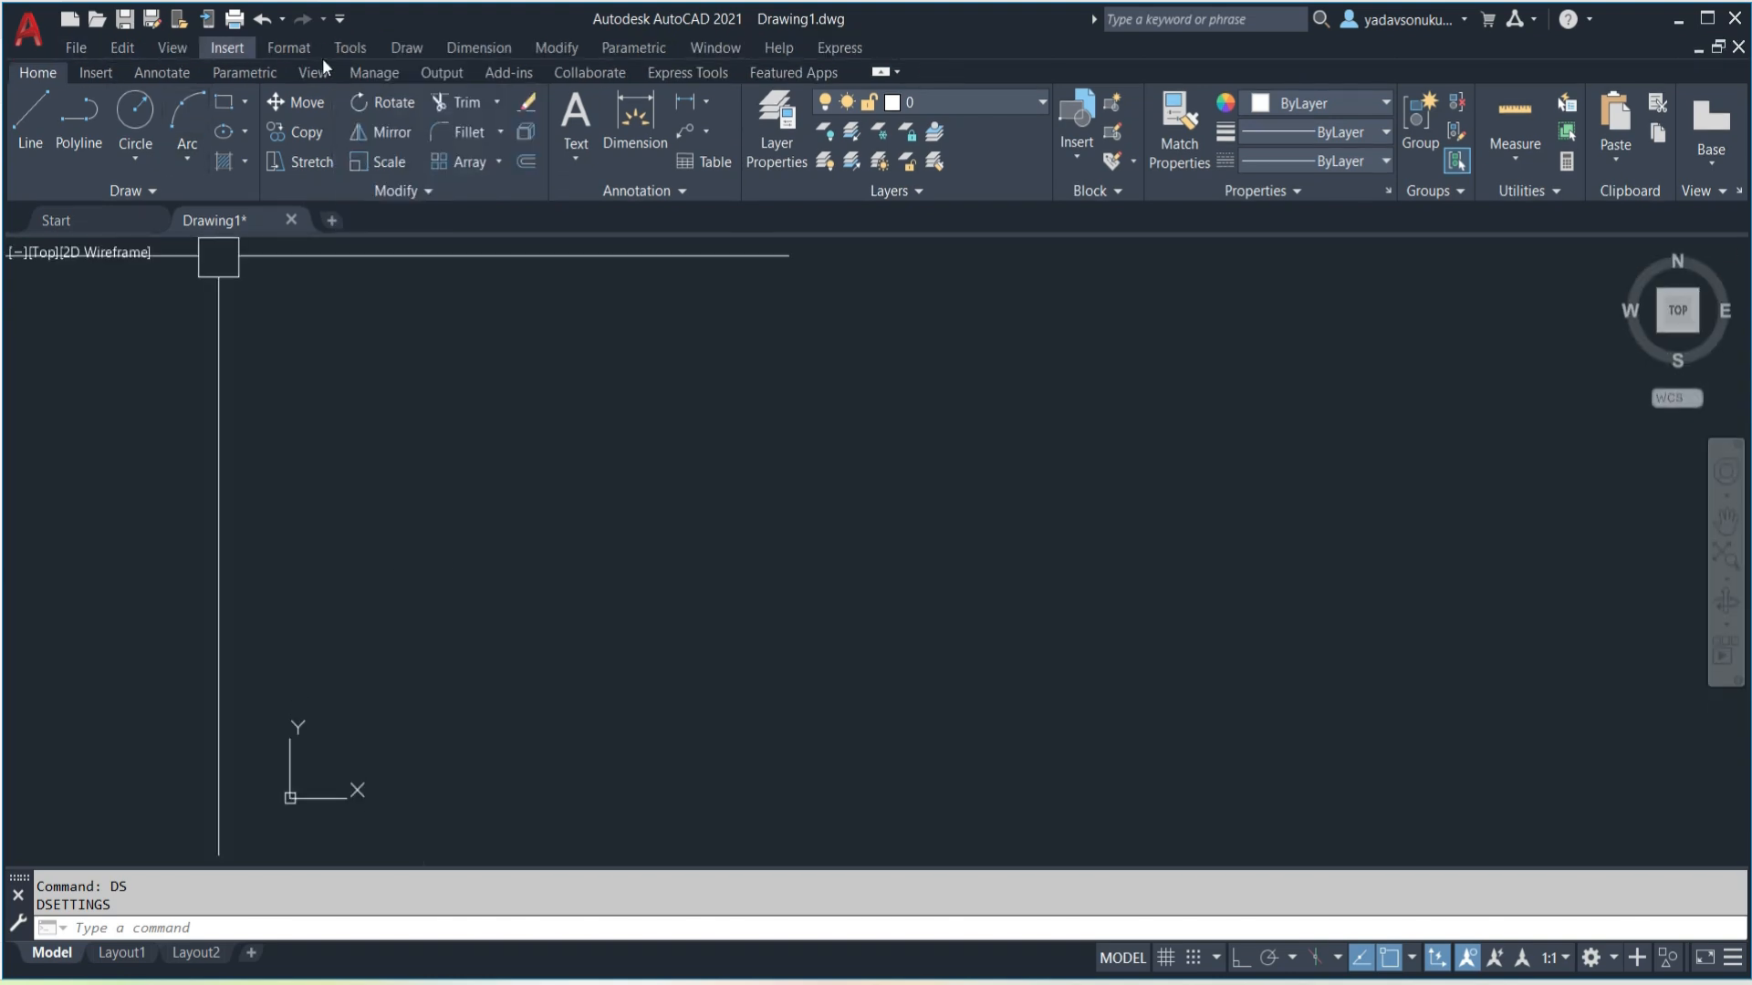
pyautogui.click(403, 51)
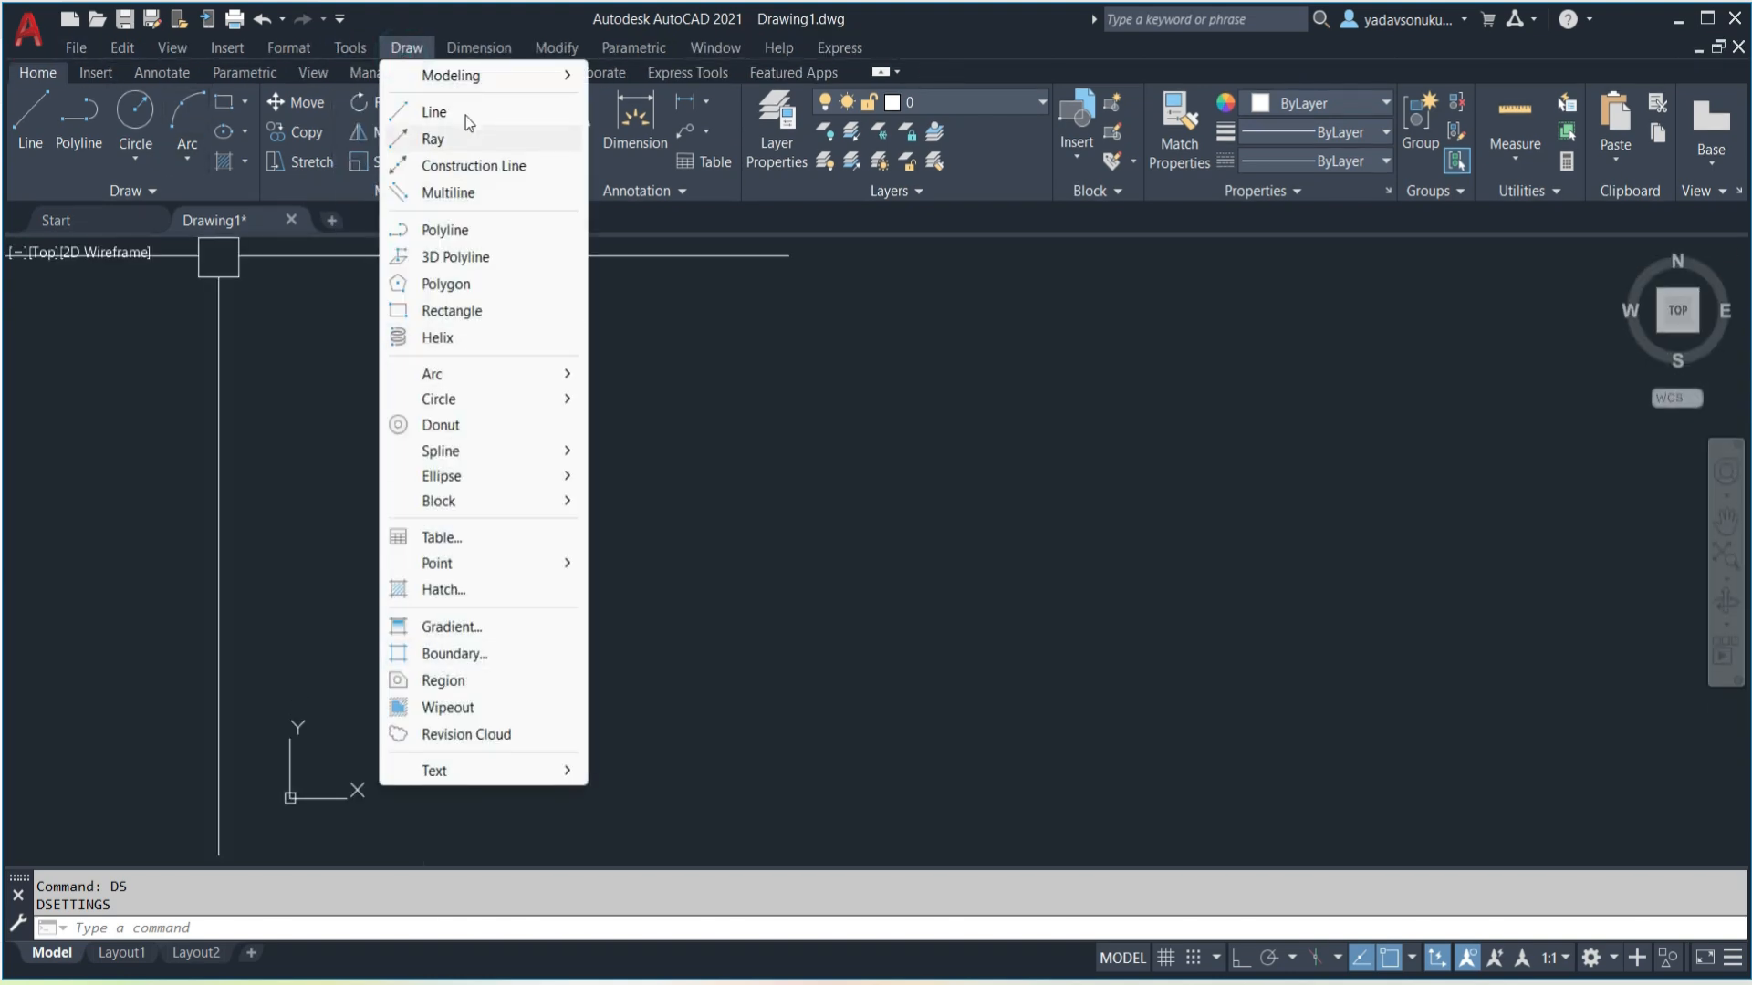
pyautogui.click(407, 48)
pyautogui.click(556, 47)
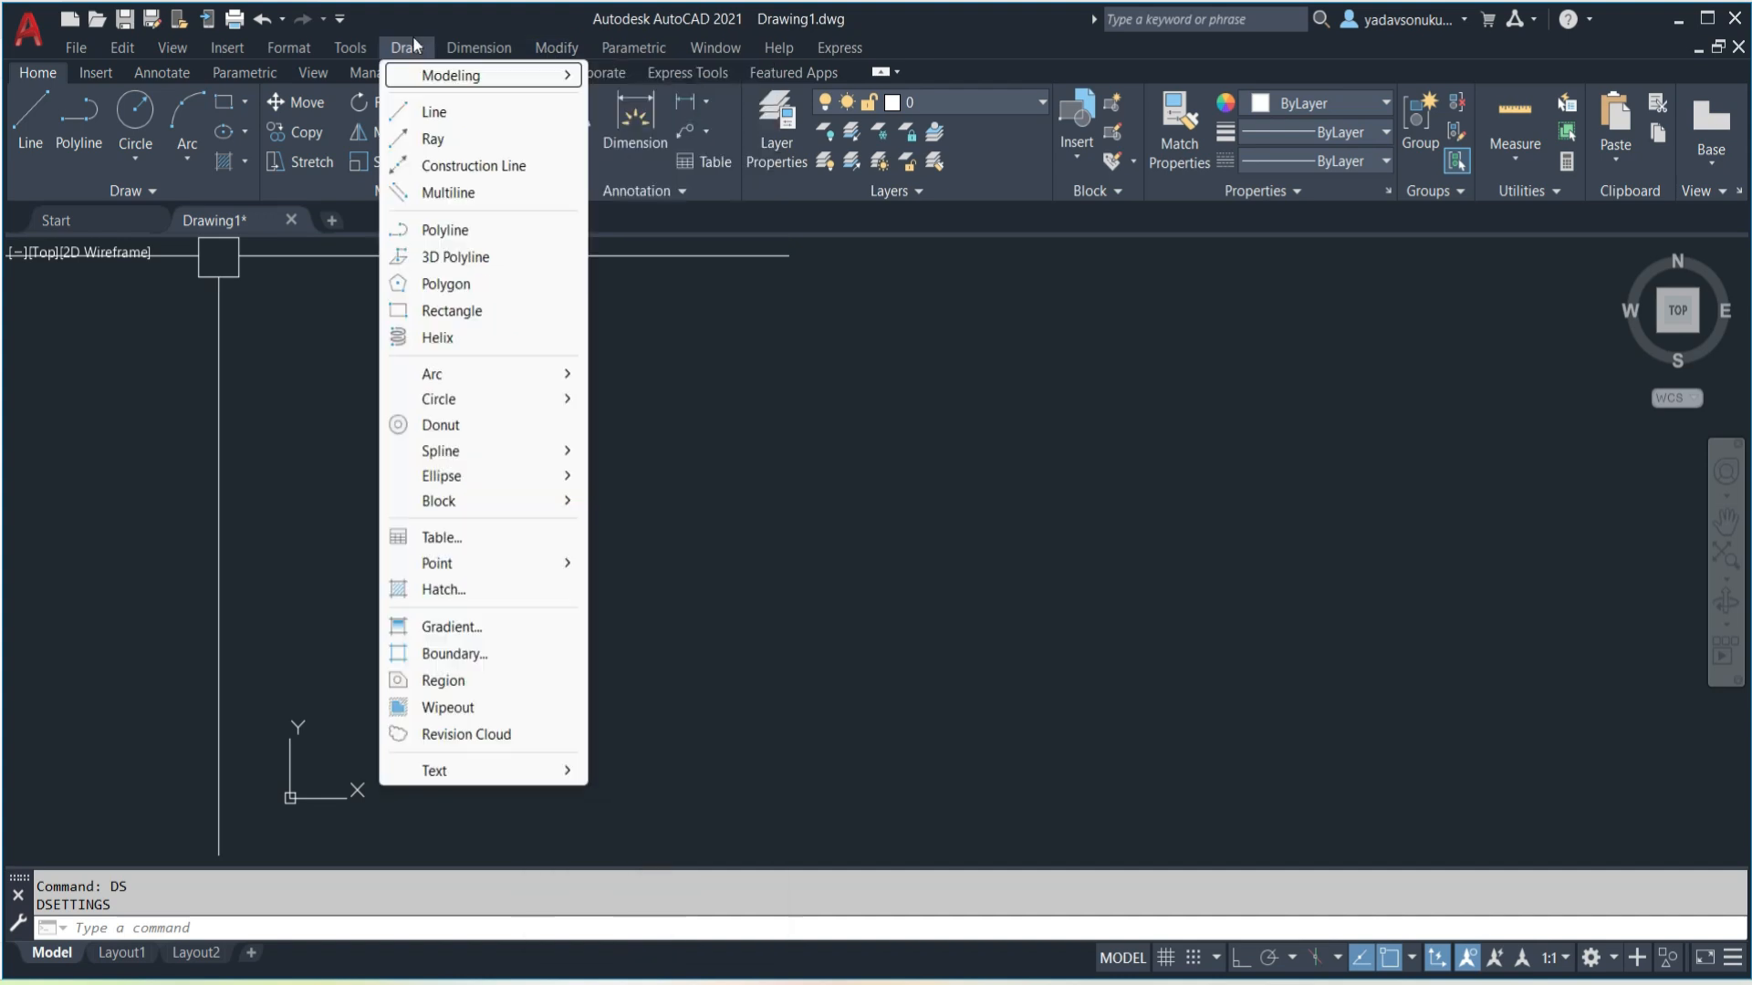
pyautogui.click(851, 527)
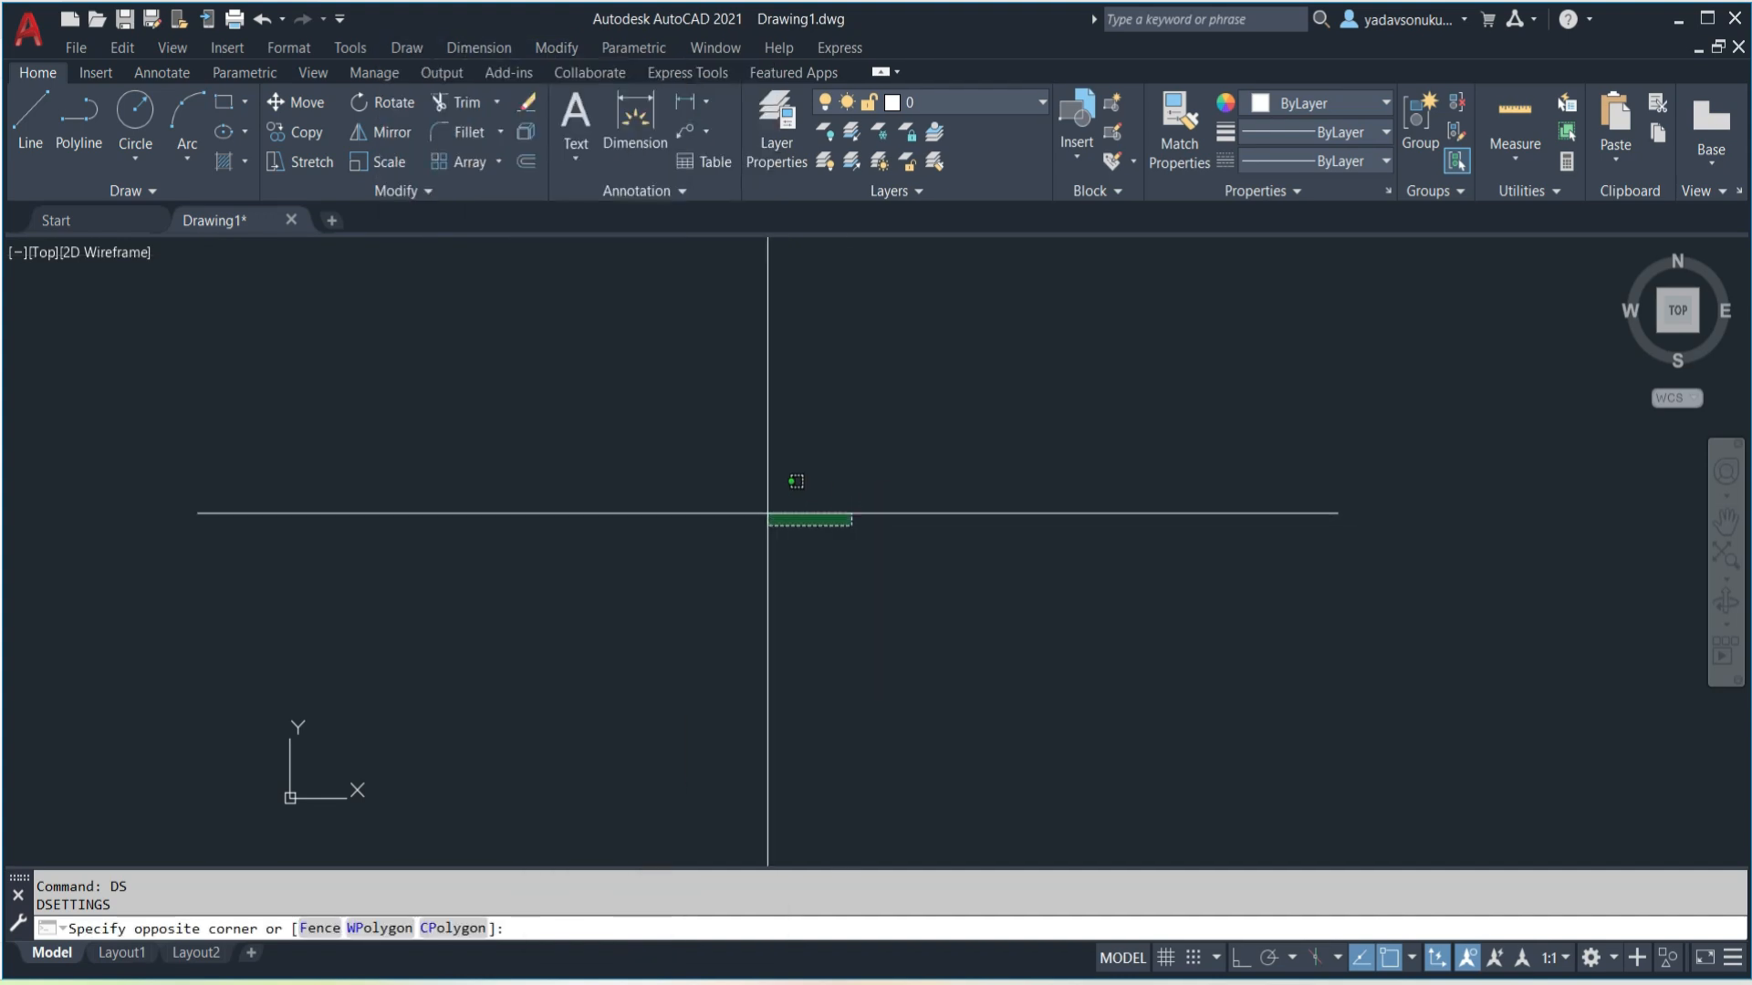
pyautogui.click(767, 513)
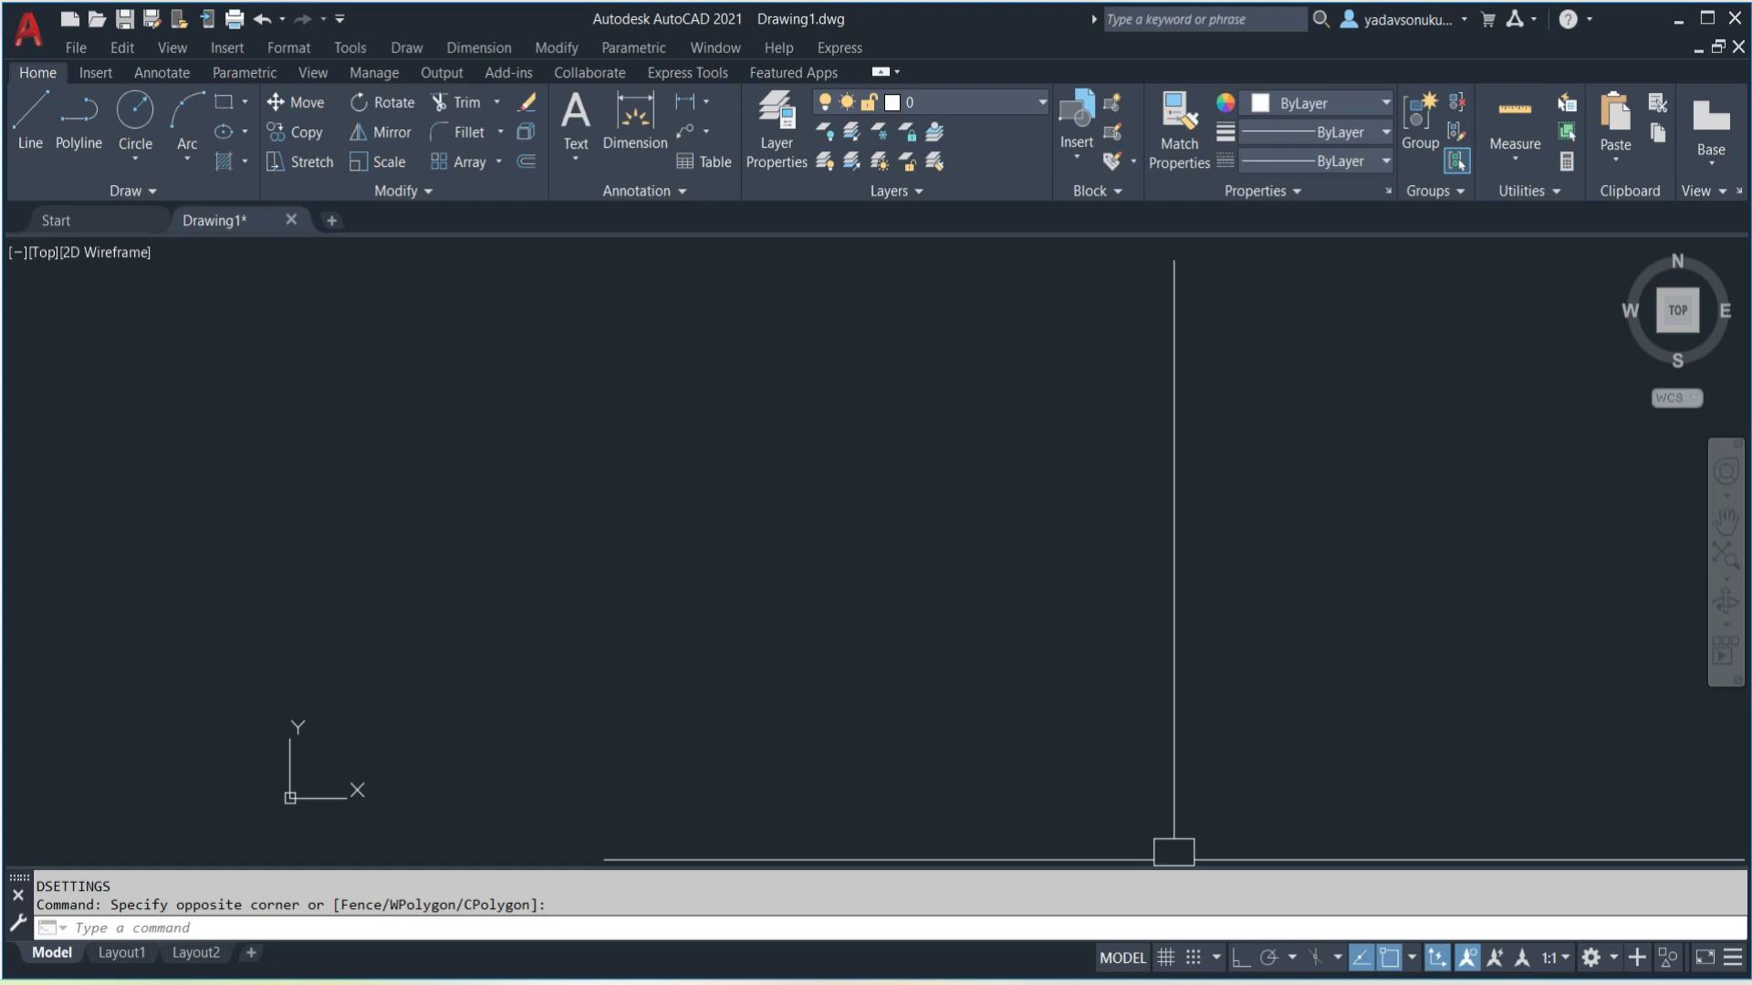
# - Switch to the CAD.txt notes and examine the DRAW TOOL section, highlighting its heading, the LINE COMMAND entry and the L shortcut
pyautogui.click(1072, 976)
pyautogui.scroll(10, 344, 352)
pyautogui.scroll(3, 247, 589)
pyautogui.scroll(-2, 212, 454)
pyautogui.scroll(-8, 212, 453)
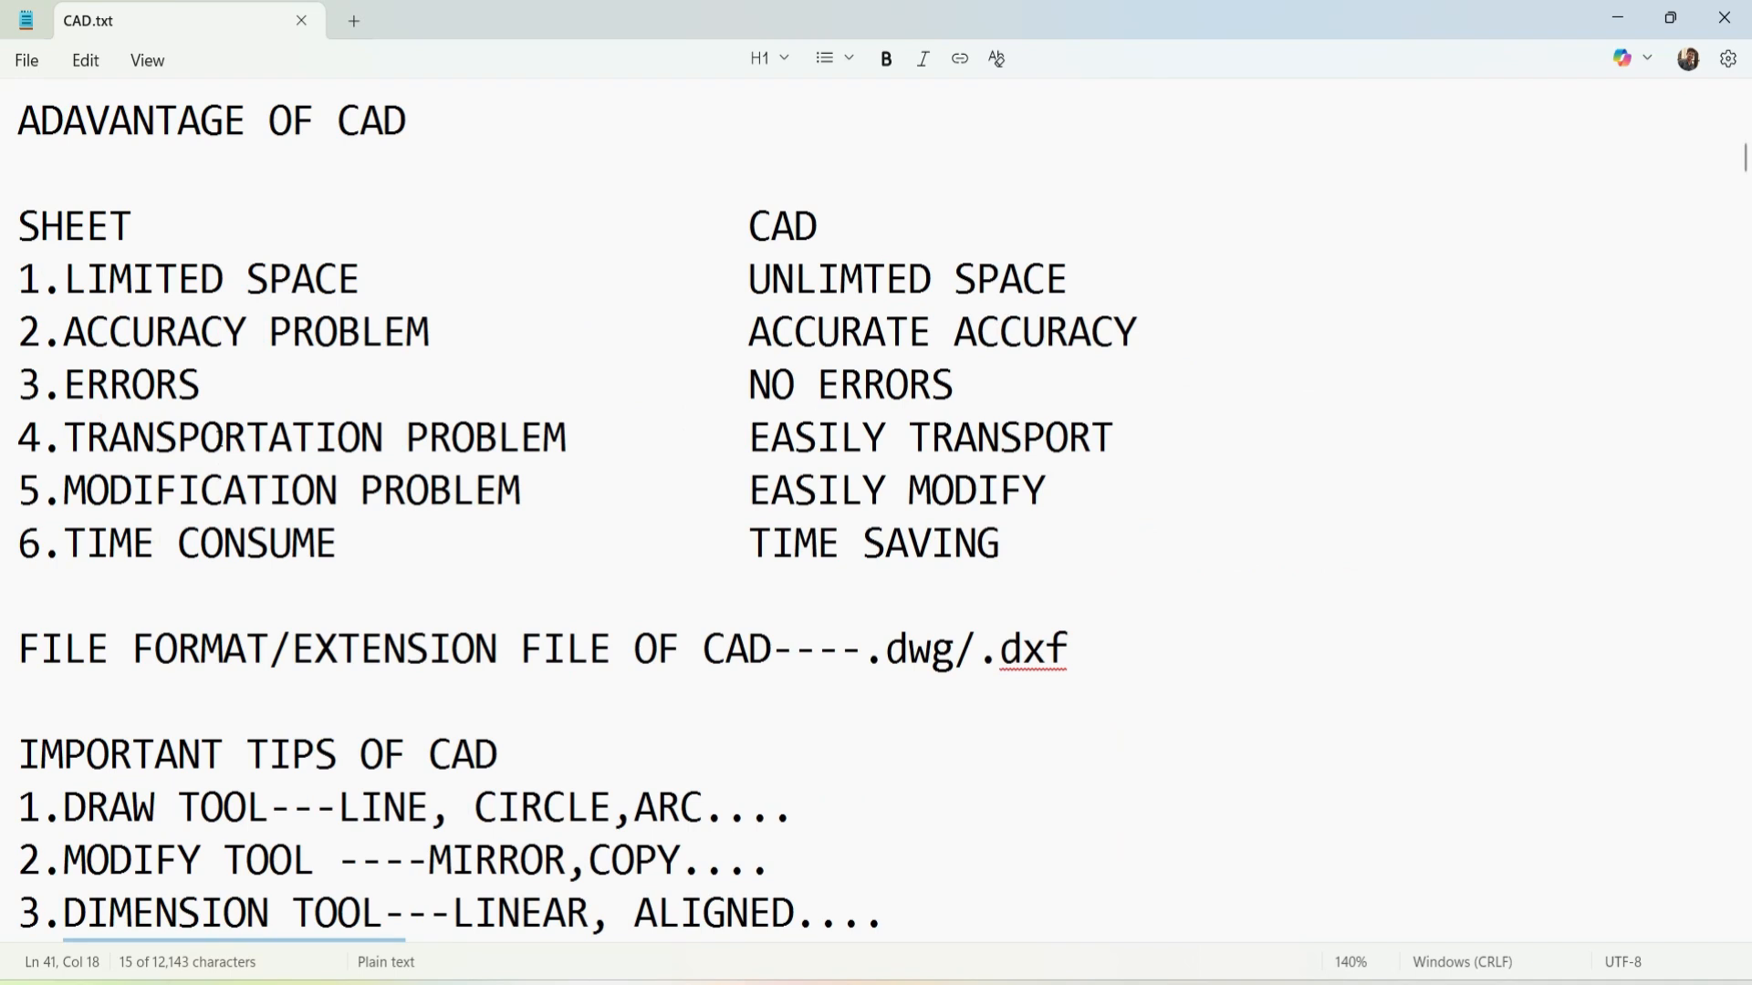
pyautogui.scroll(-5, 213, 456)
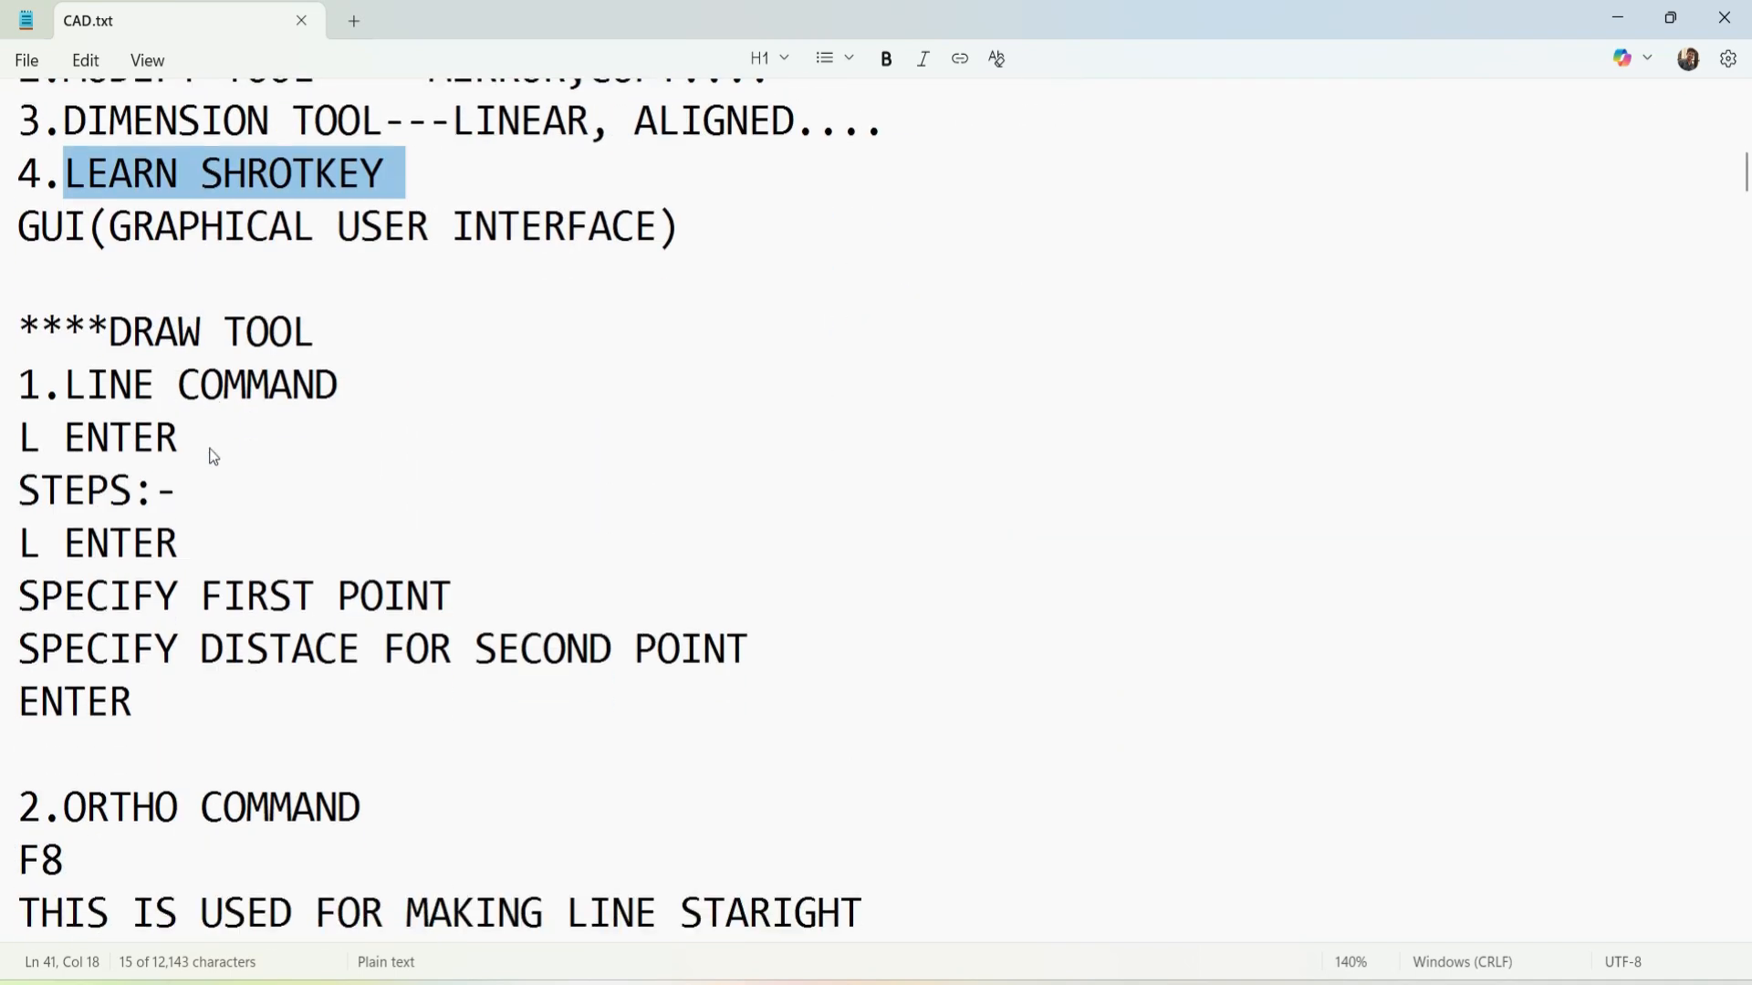
pyautogui.moveTo(20, 330); pyautogui.dragTo(315, 332)
pyautogui.scroll(-2, 228, 365)
pyautogui.scroll(1, 141, 320)
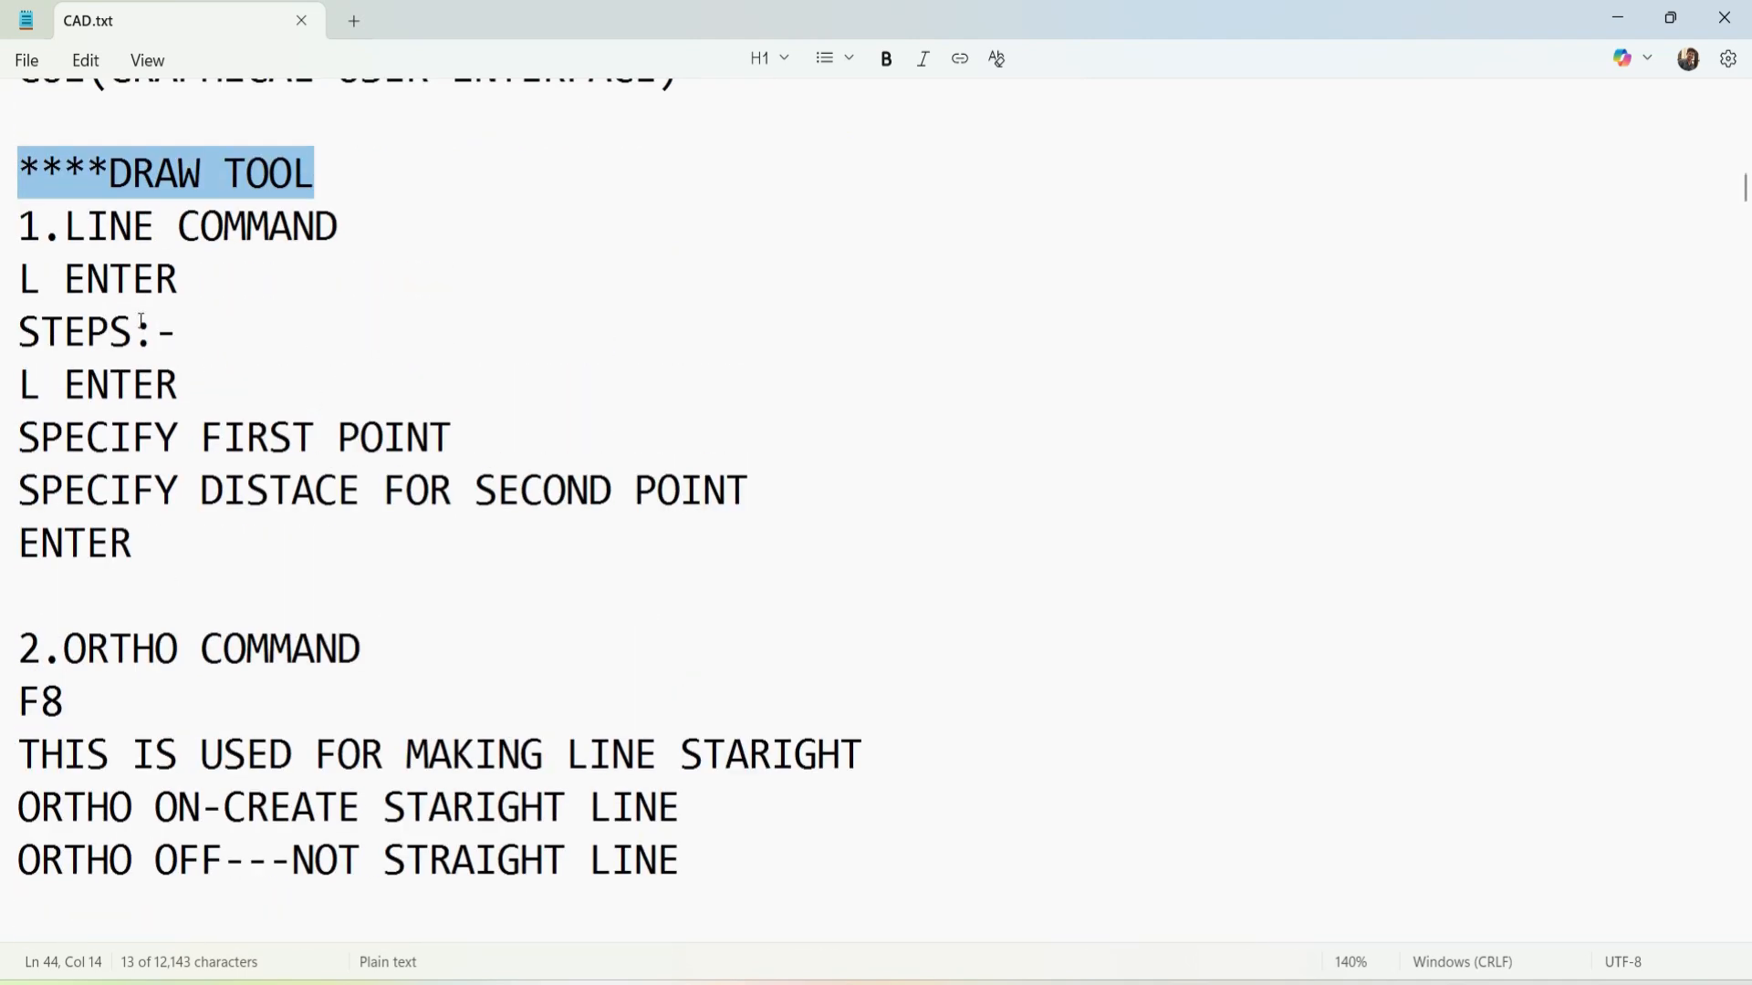
pyautogui.tripleClick(27, 228)
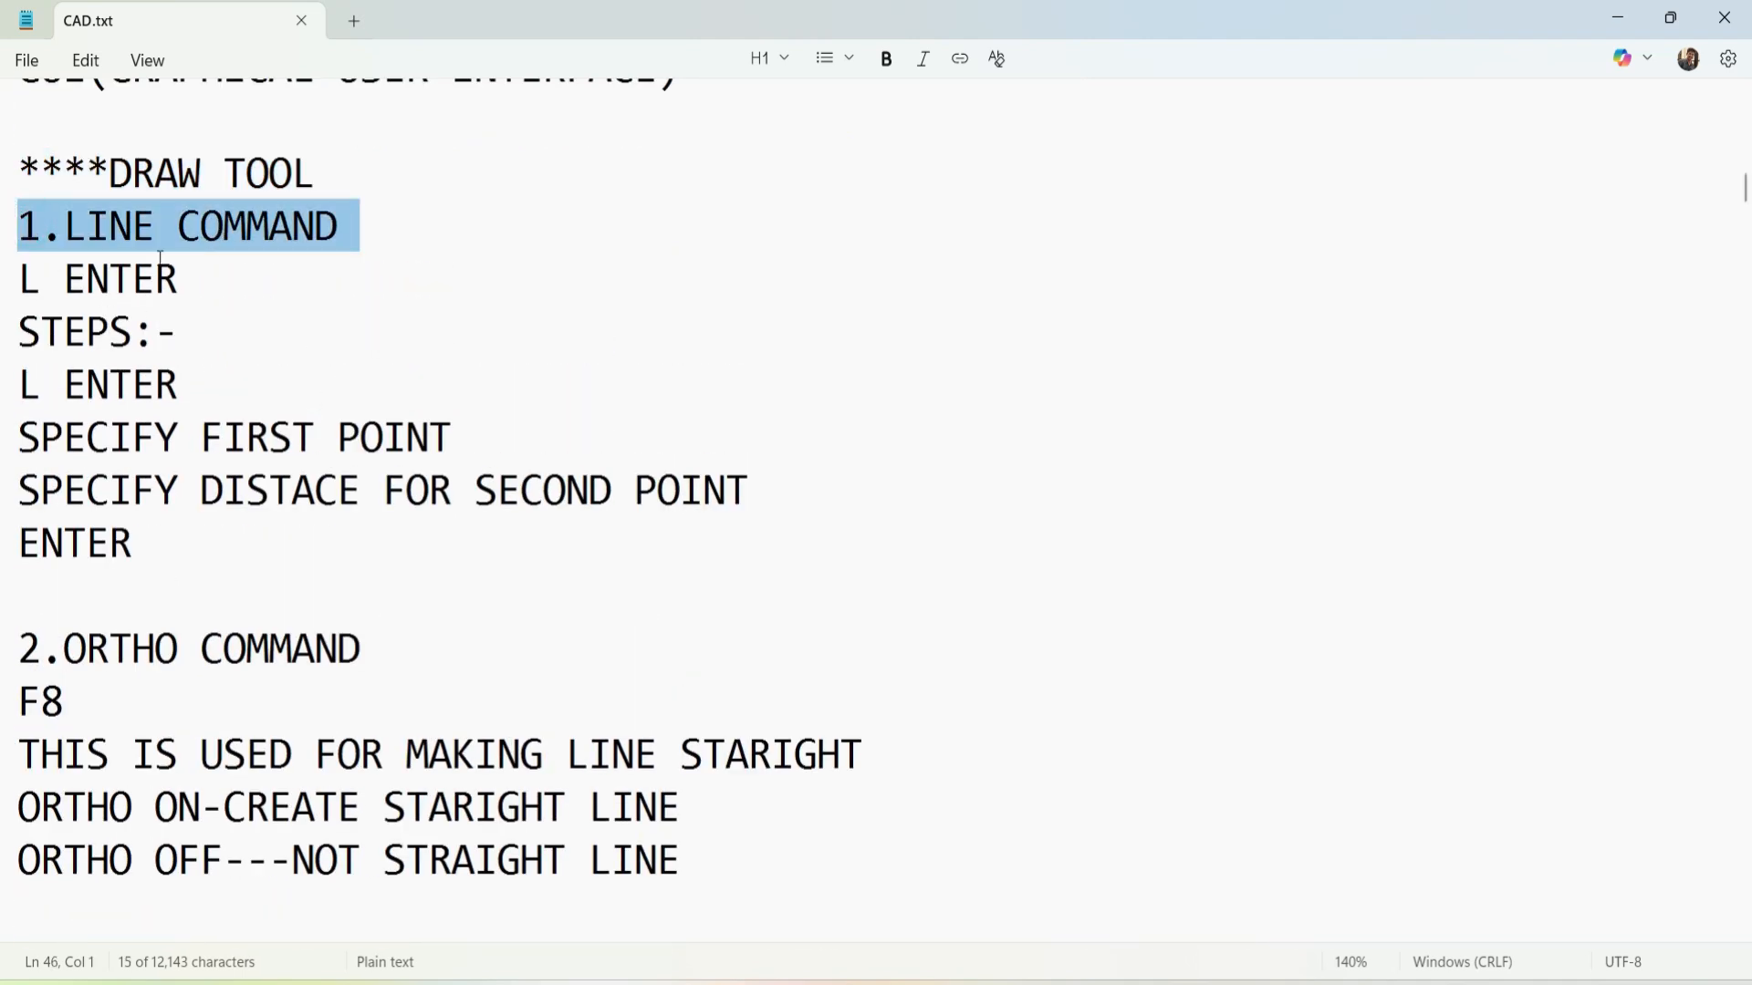
pyautogui.moveTo(20, 279); pyautogui.dragTo(156, 278)
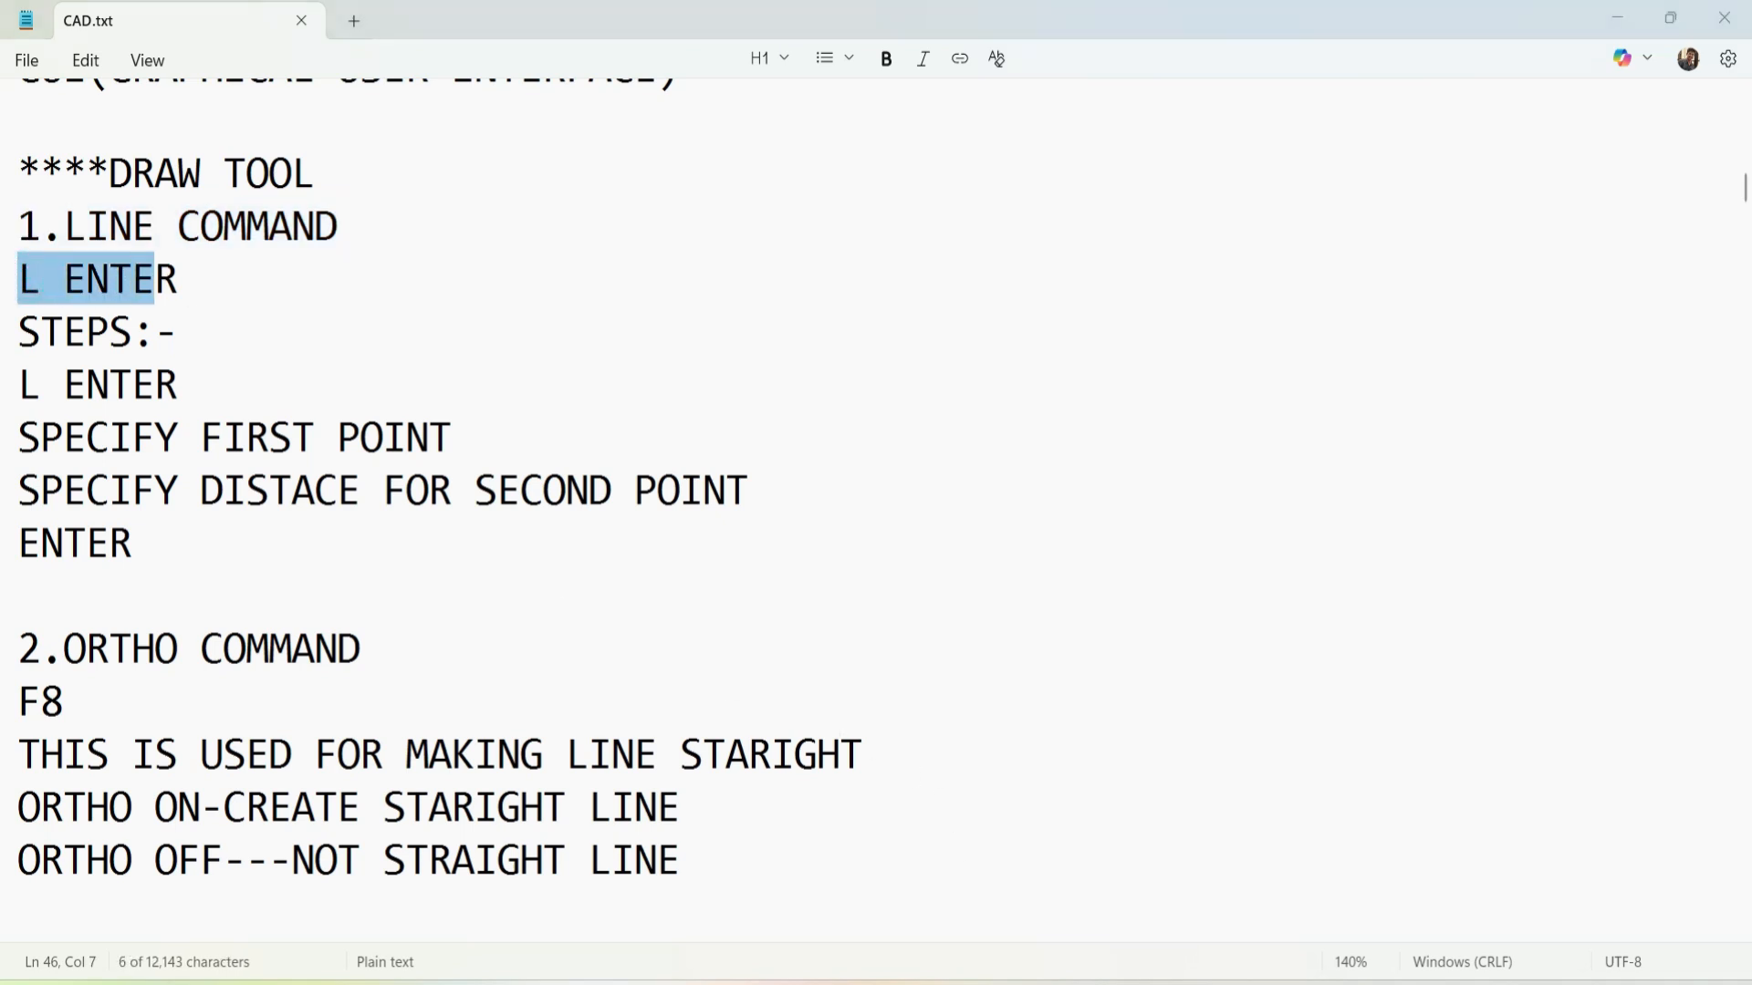
# - Return to AutoCAD and start a line in the empty drawing area, drawing a horizontal 20-unit segment to the right with Ortho on
pyautogui.hotkey('alt', 'Tab')
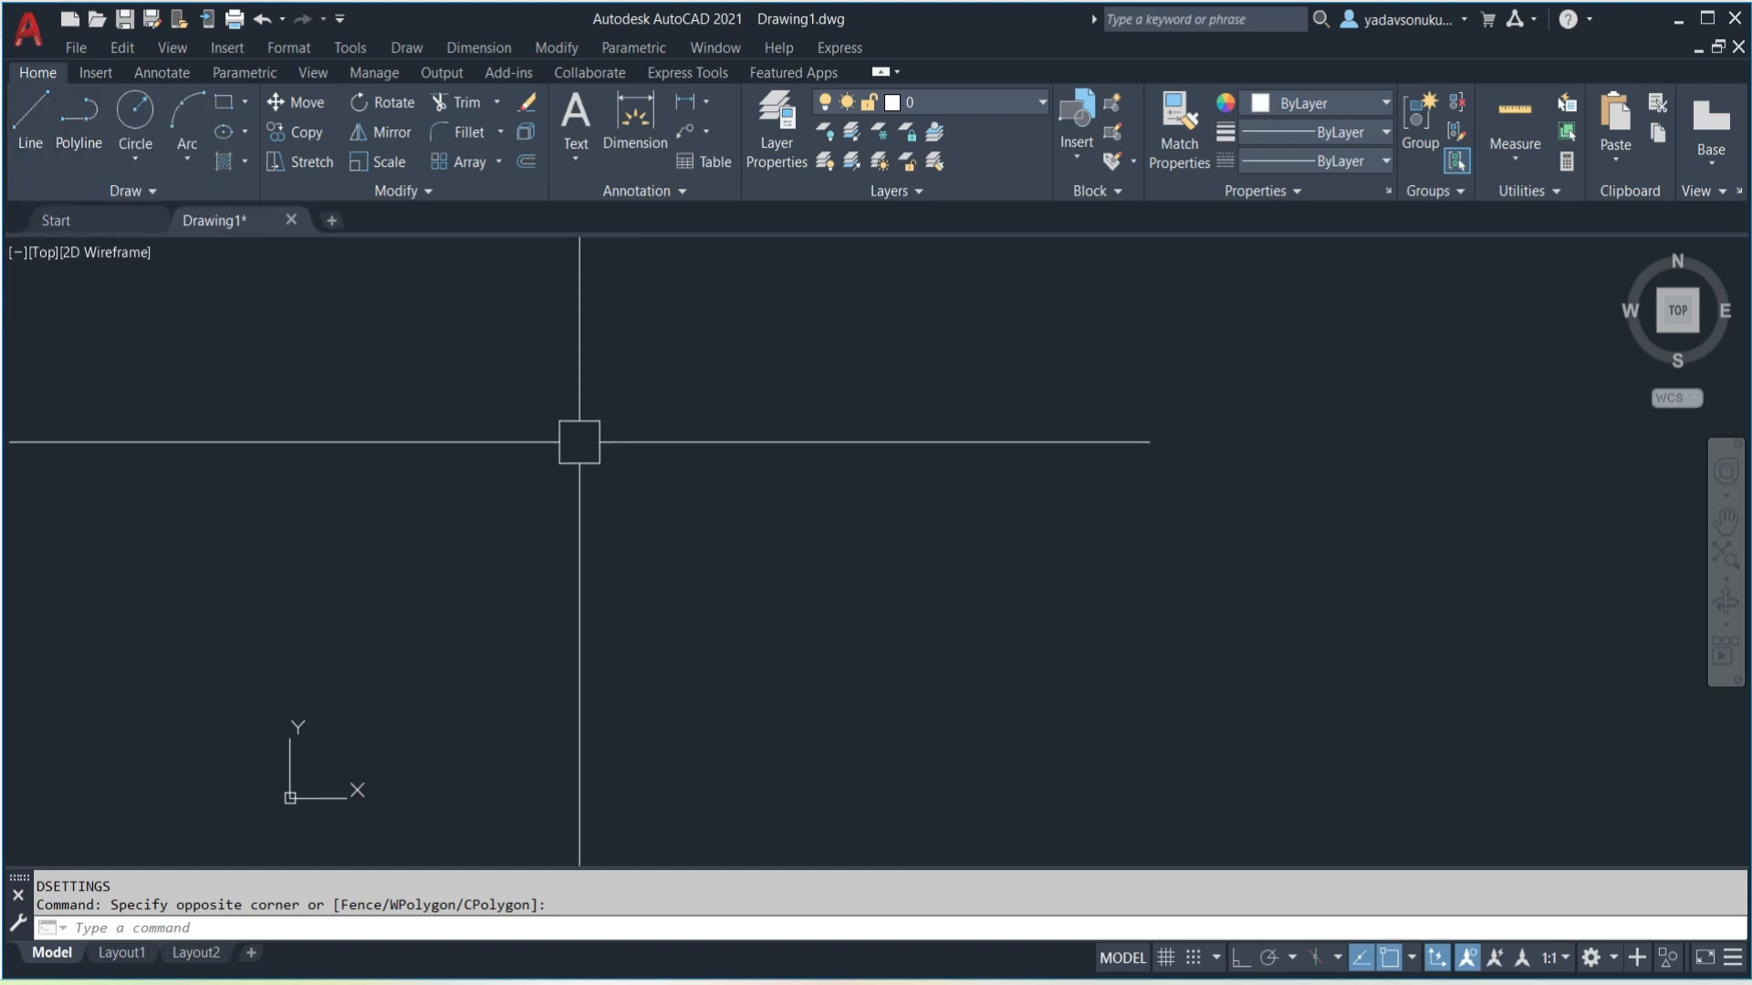
pyautogui.write('l')
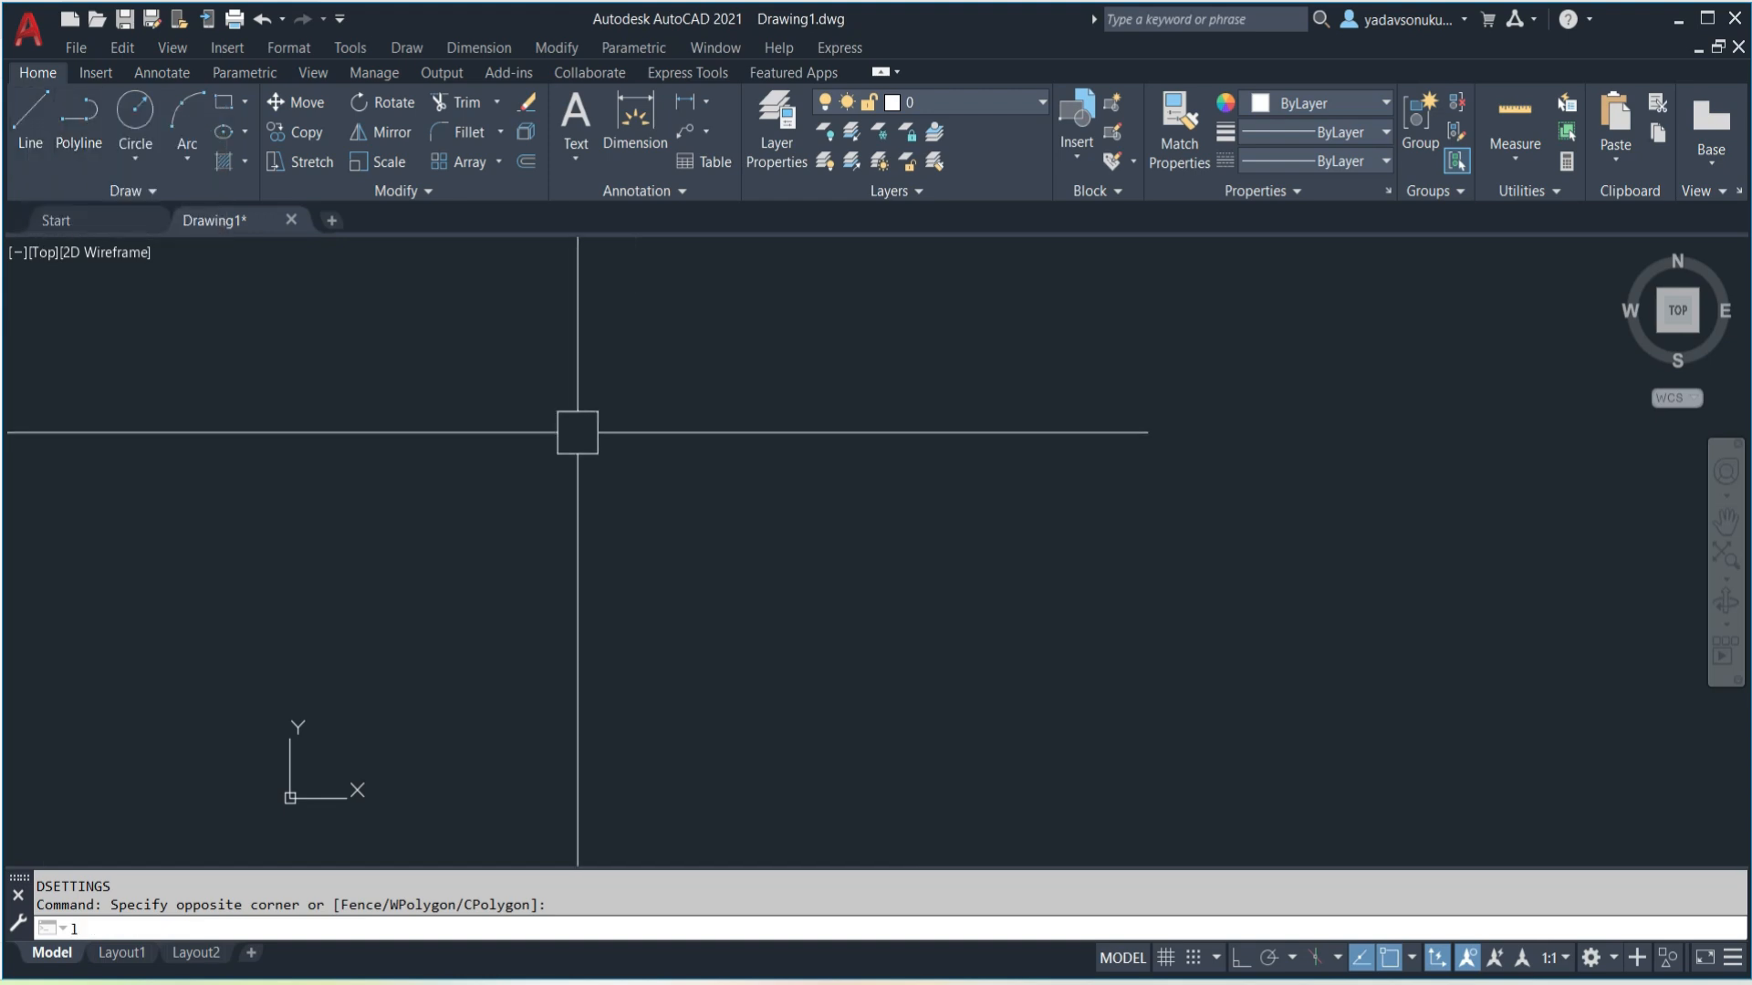
pyautogui.press('Return')
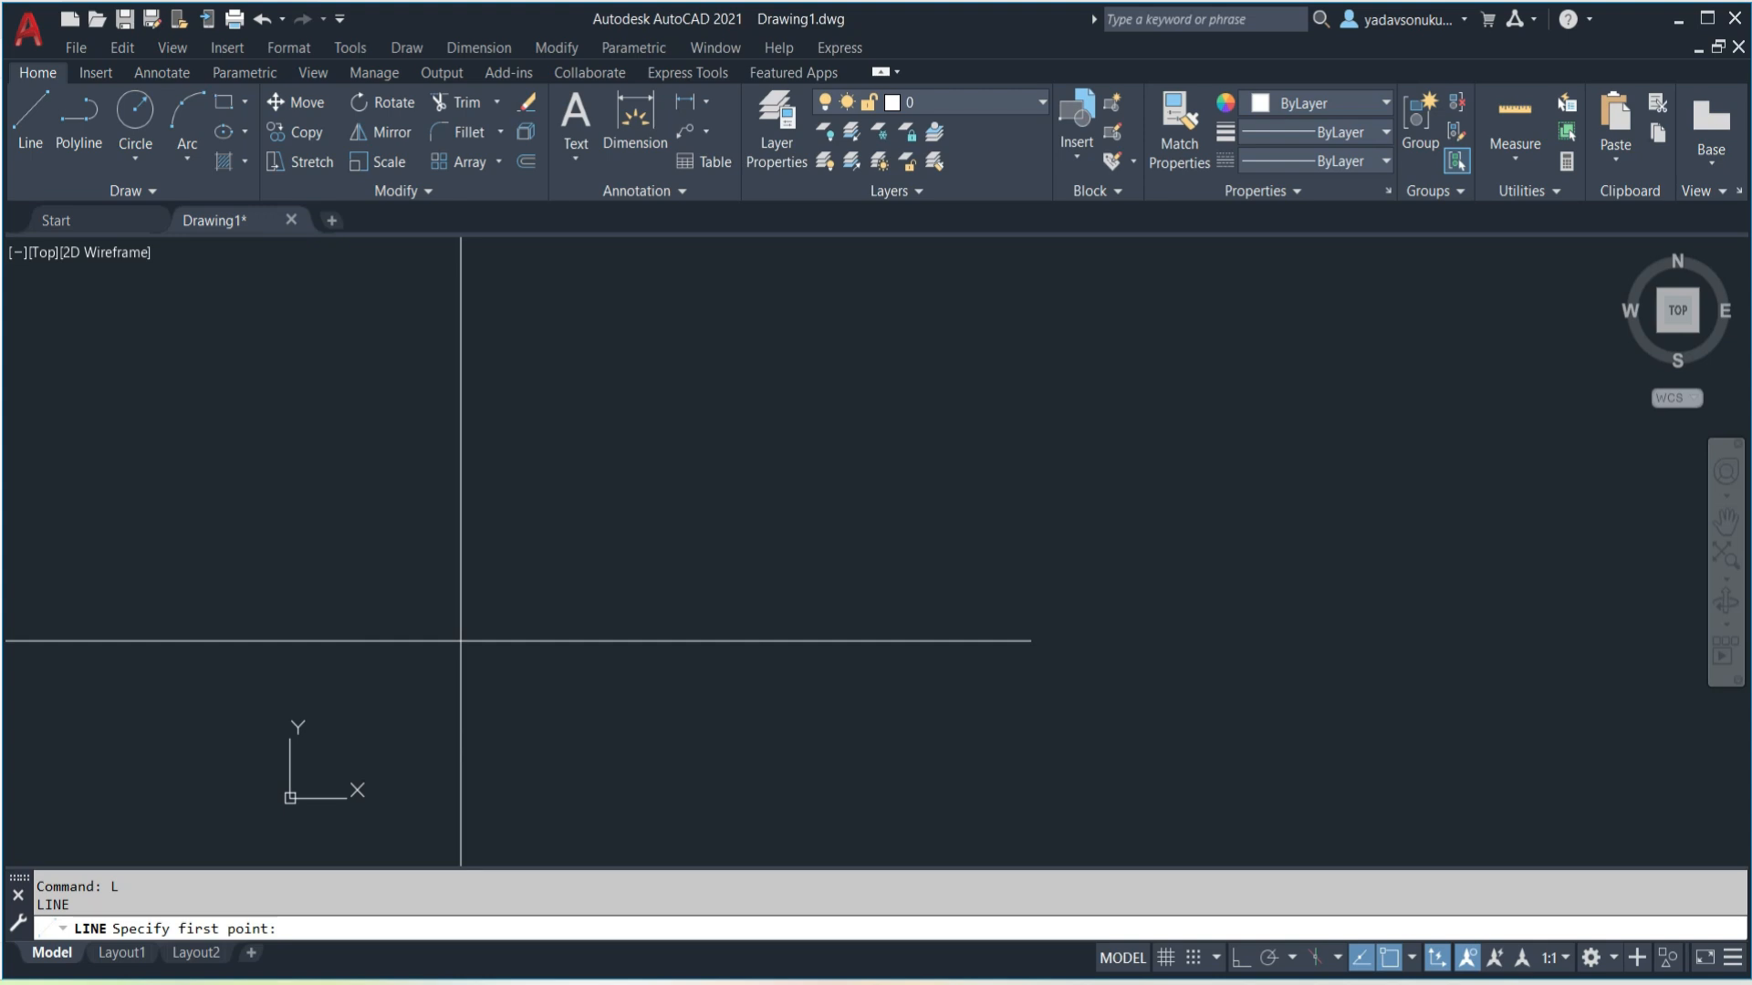
pyautogui.click(511, 642)
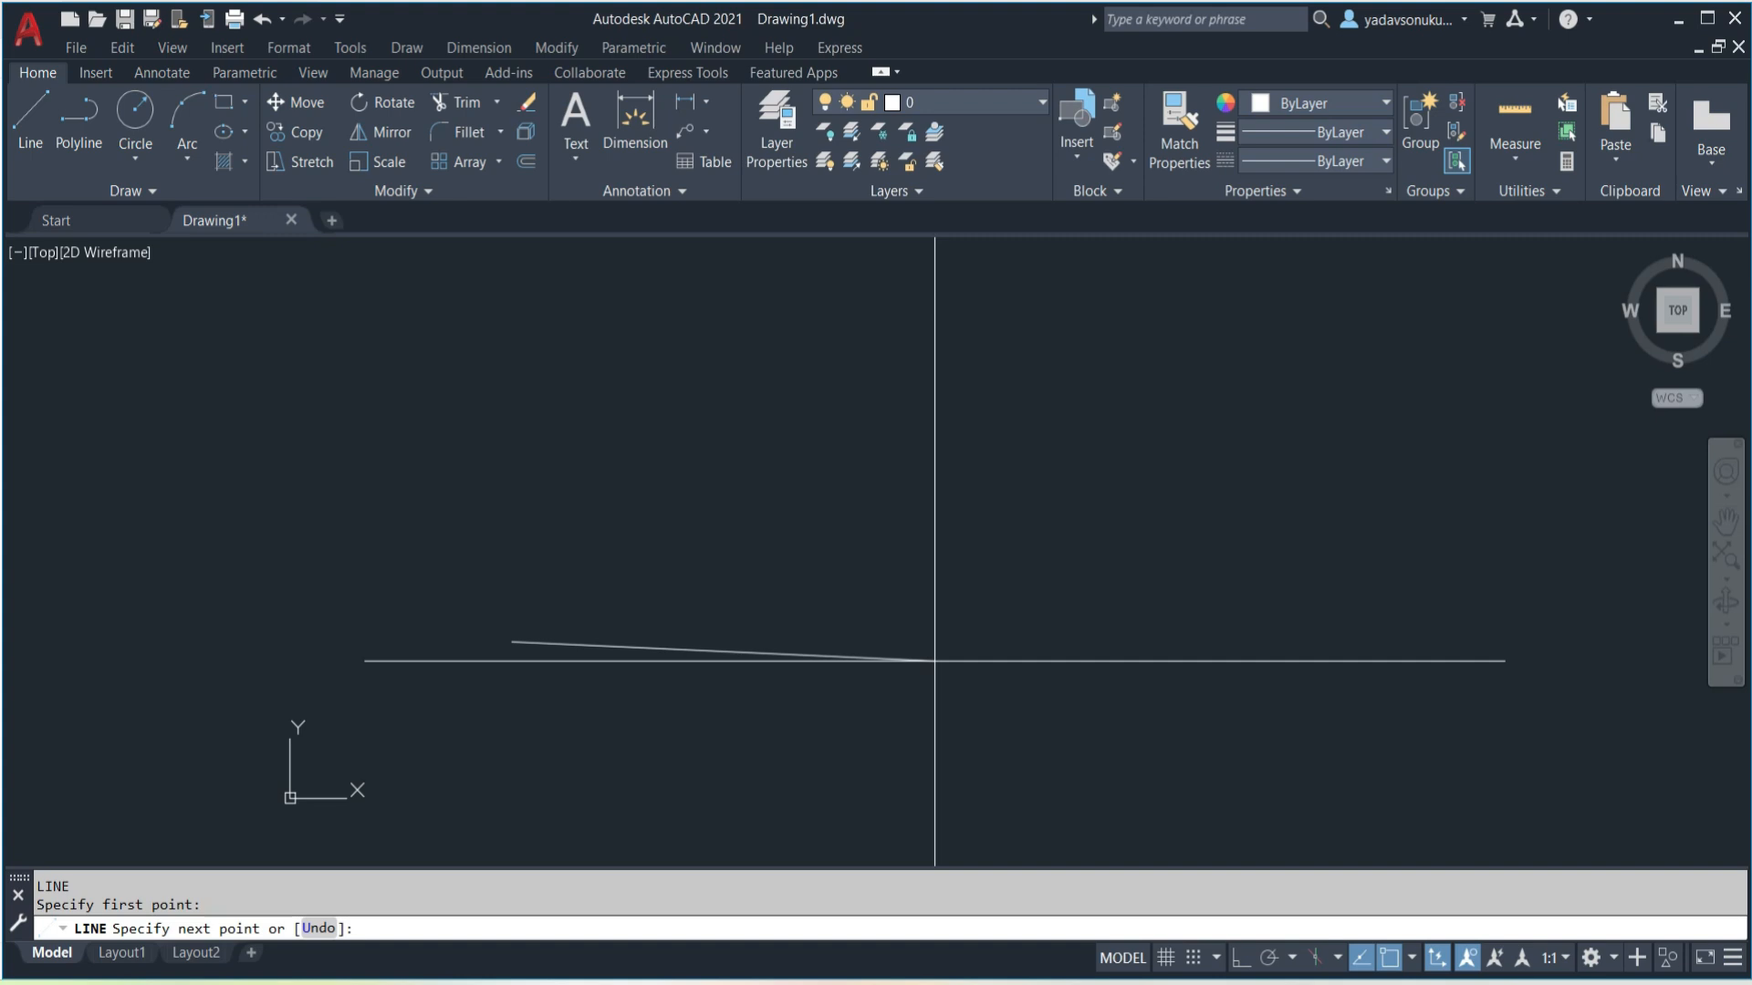
pyautogui.press('XF86MonBrightnessUp')
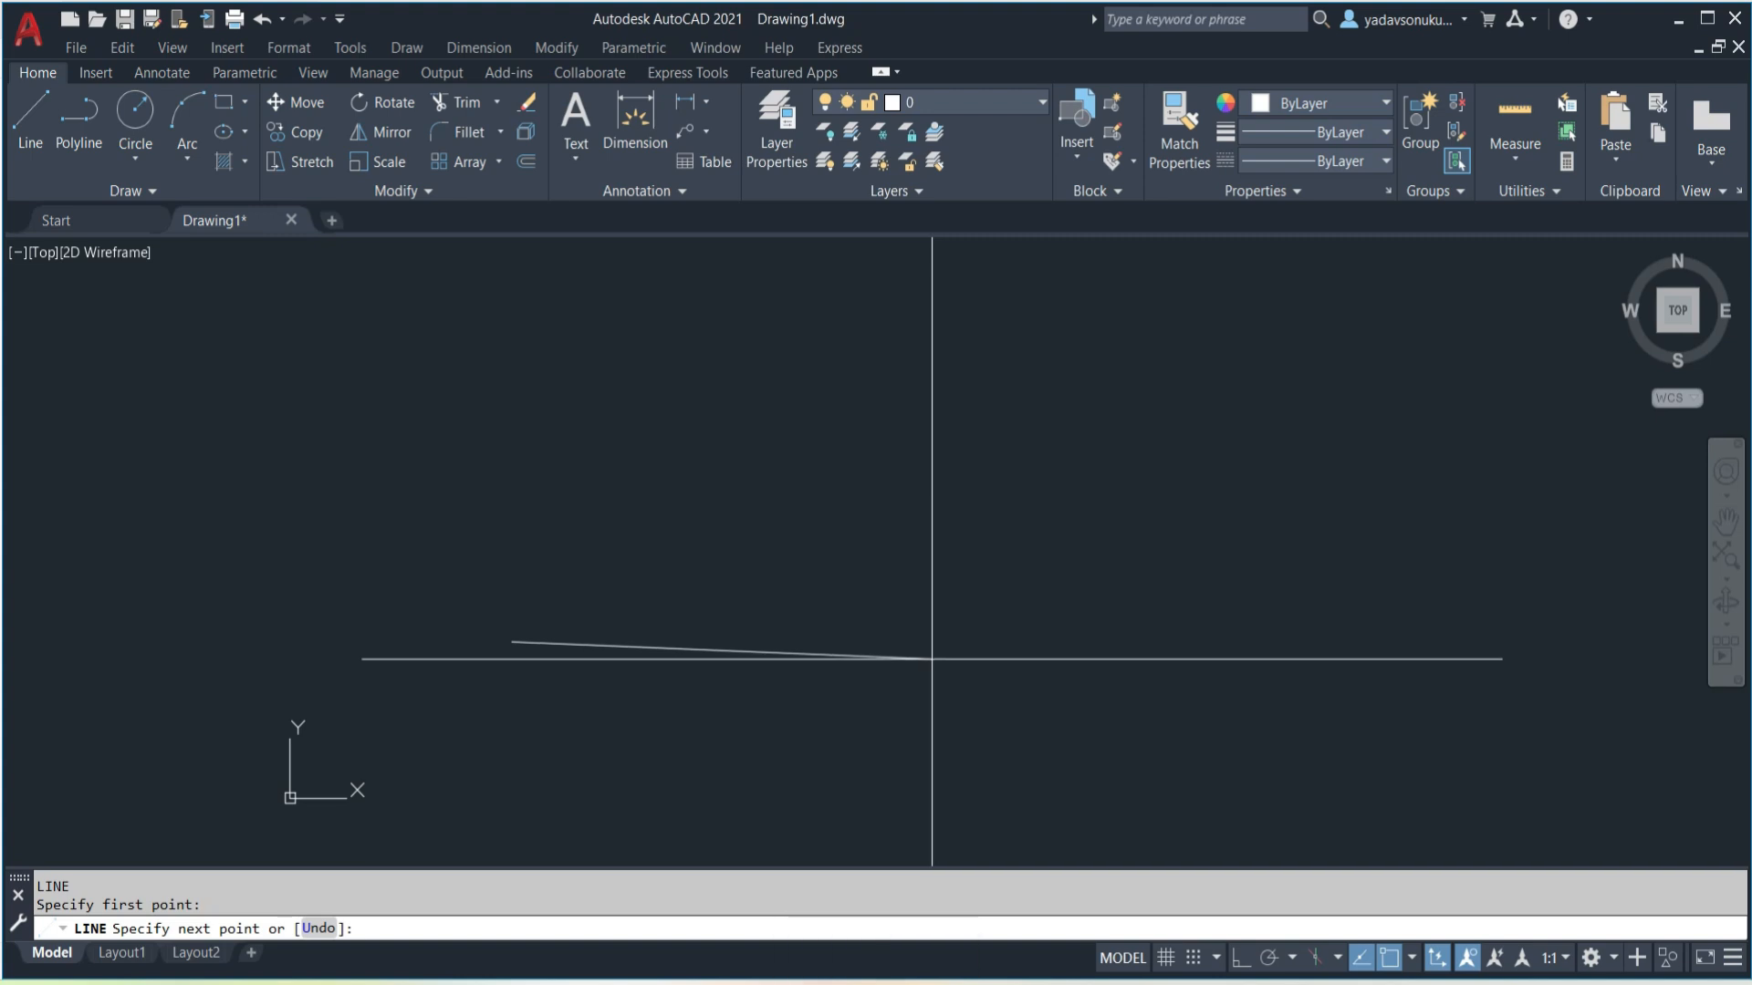
pyautogui.press('F8')
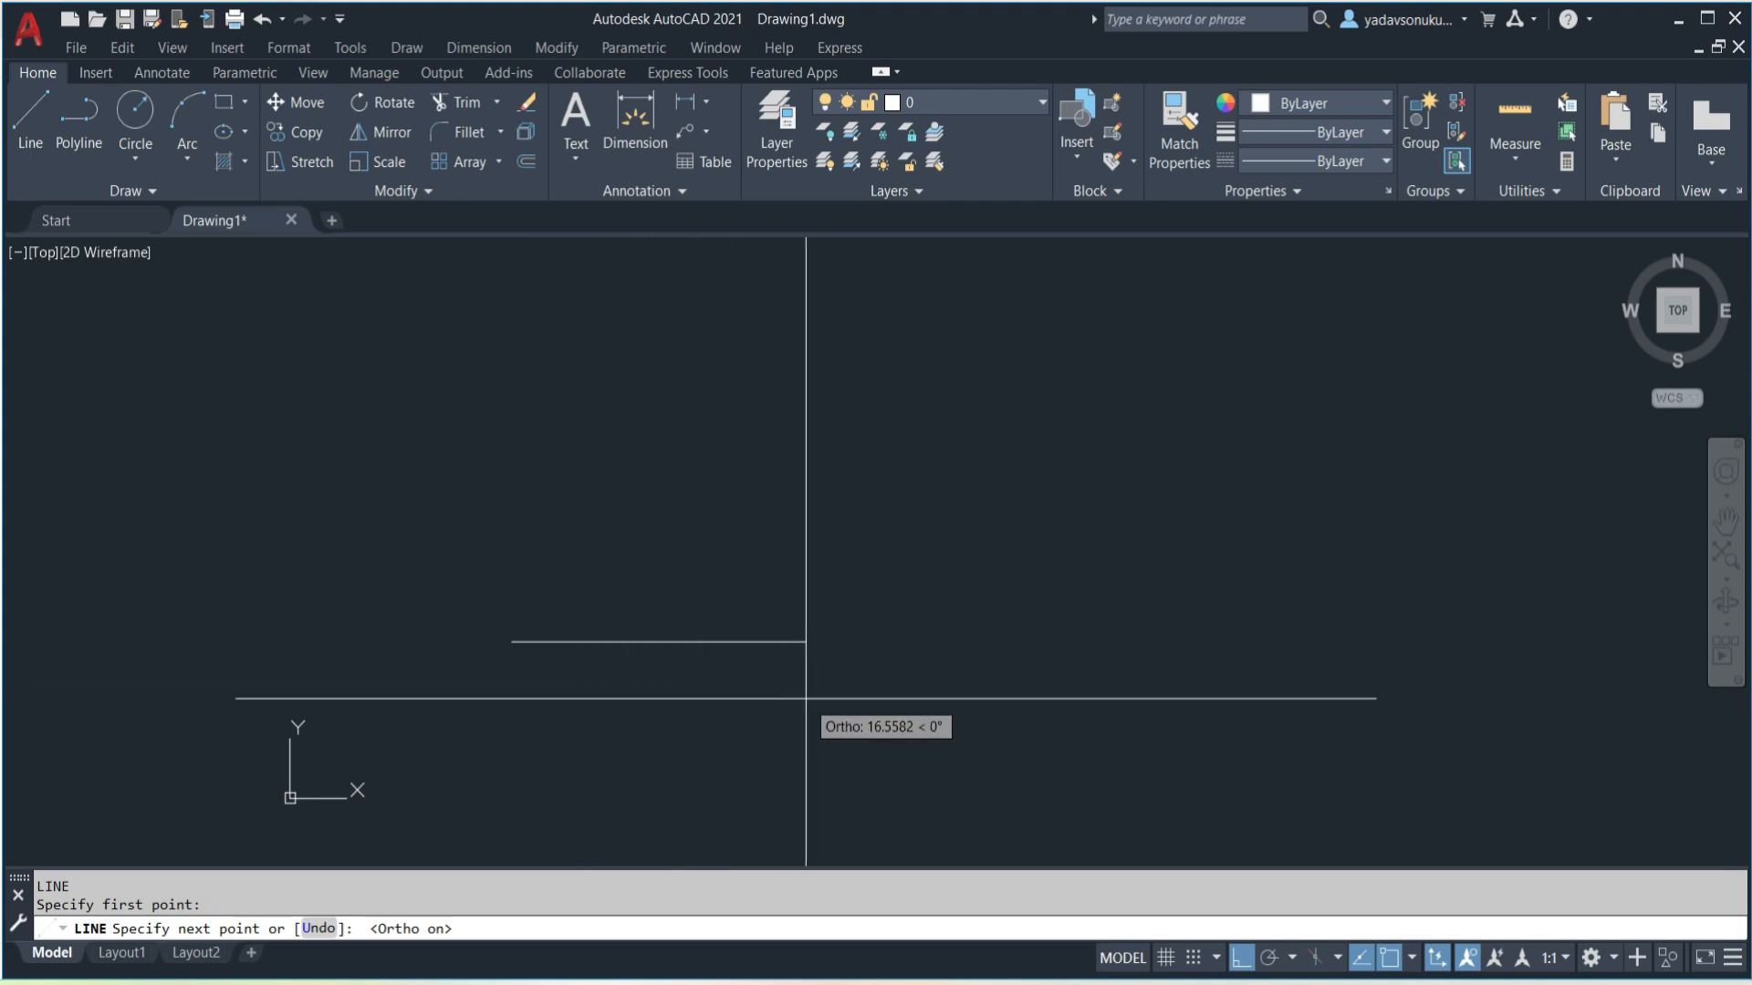
pyautogui.write('20')
pyautogui.press('Return')
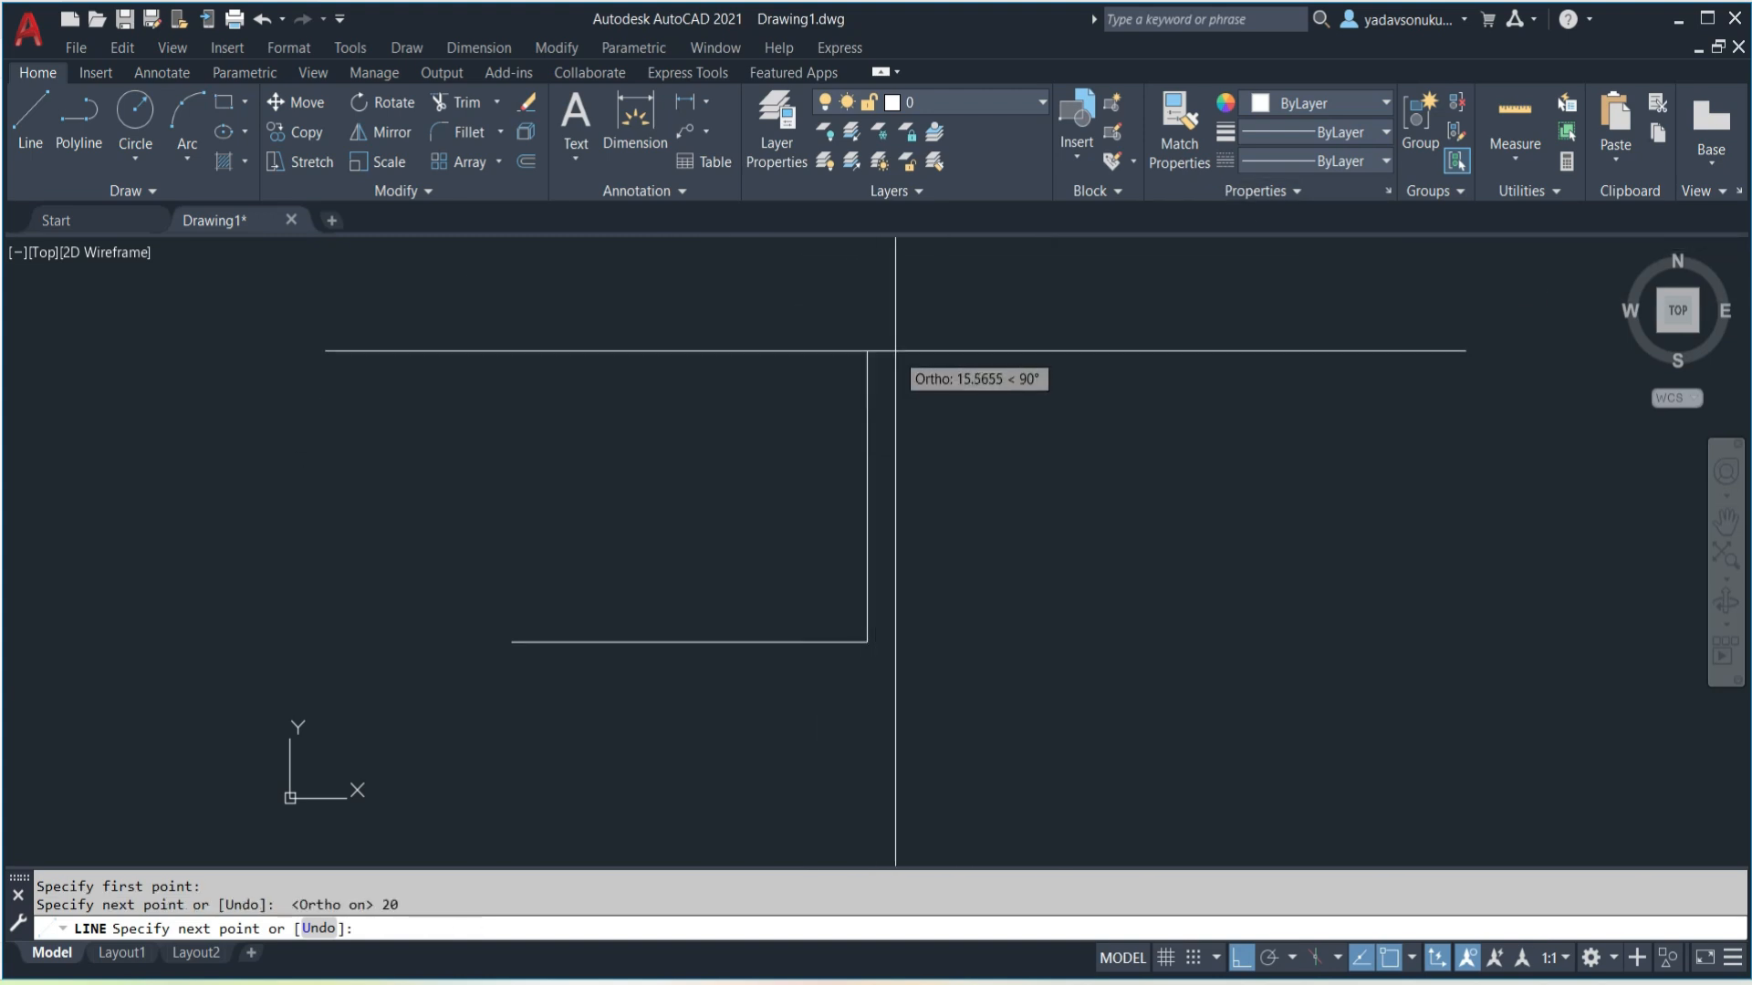
# - Continue the line with a 30-unit vertical segment upward and end the Line command
pyautogui.write('30')
pyautogui.press('Return')
pyautogui.scroll(-2, 895, 350)
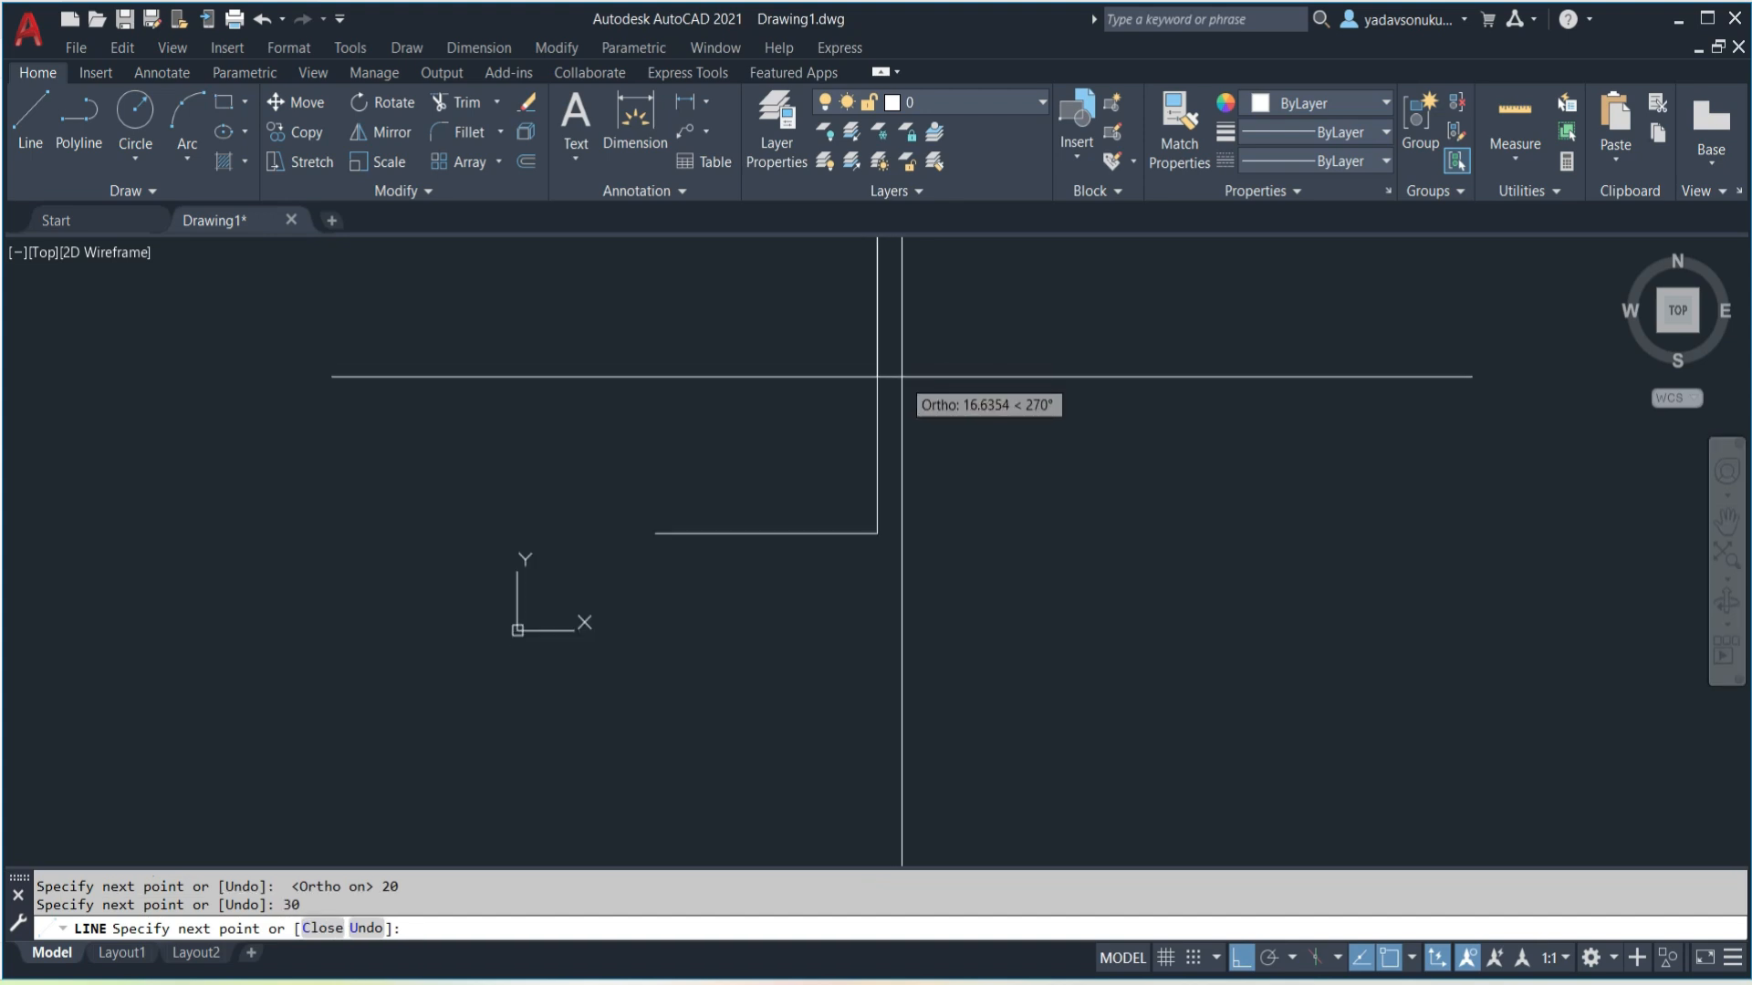
pyautogui.moveTo(885, 395); pyautogui.dragTo(802, 572, button='middle')
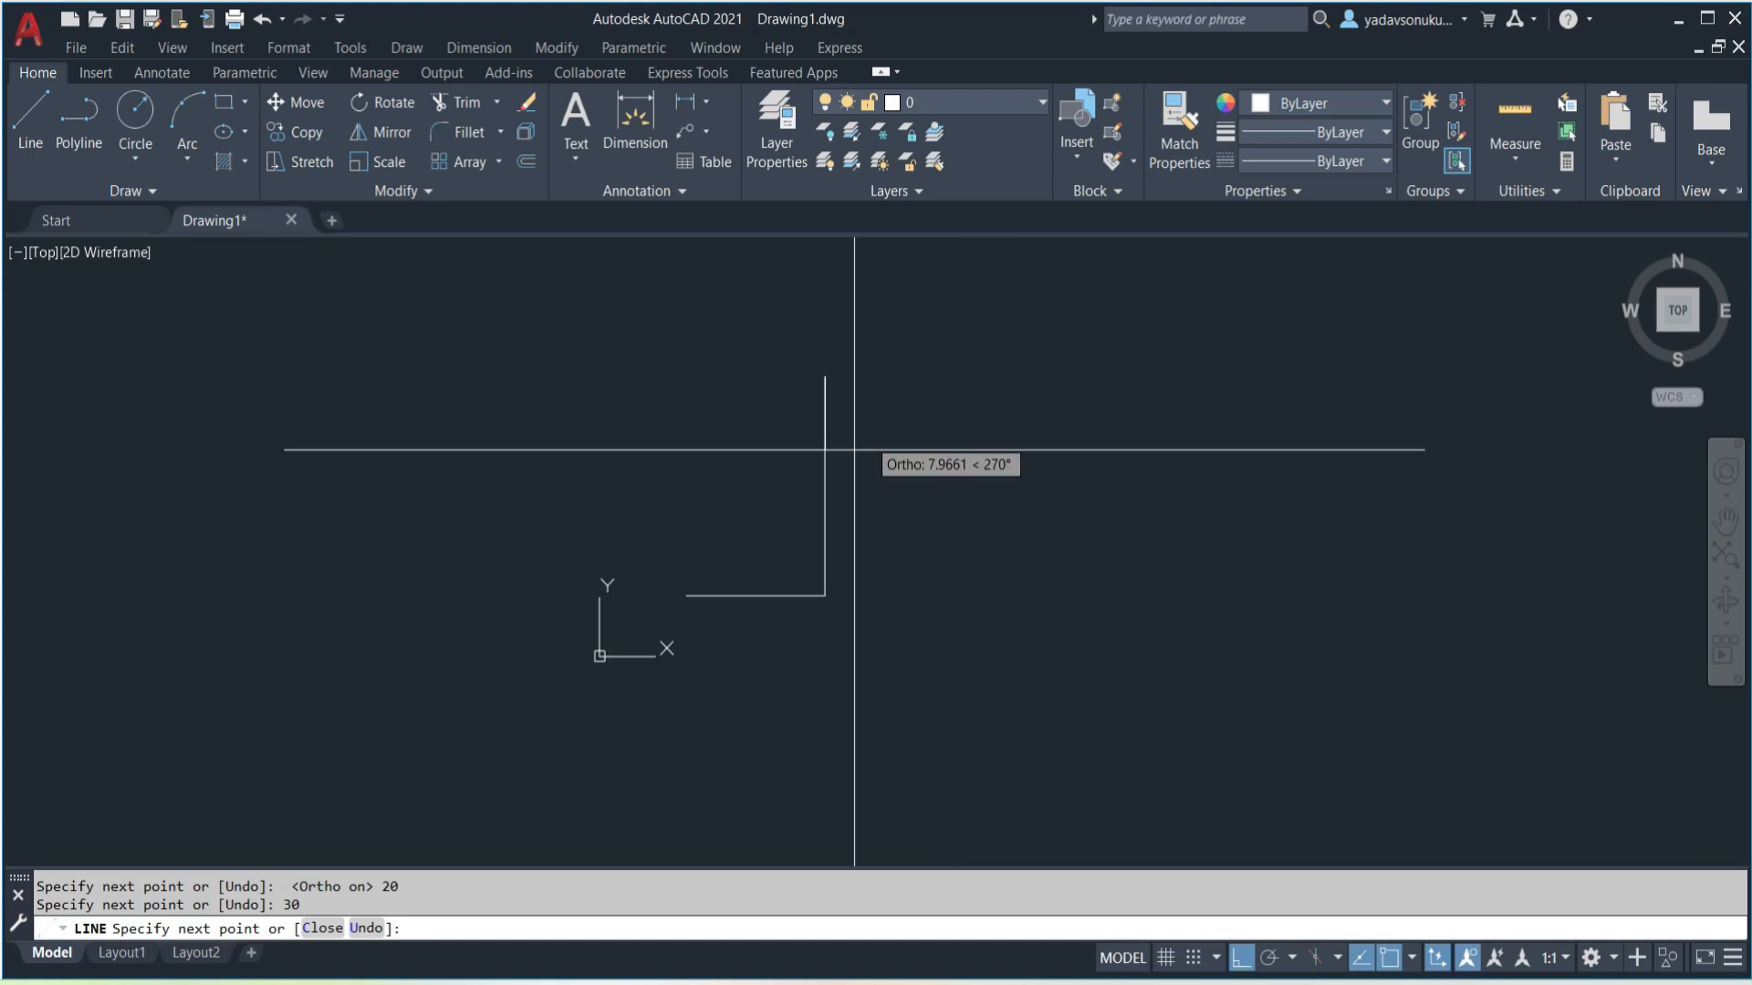
pyautogui.press('Escape')
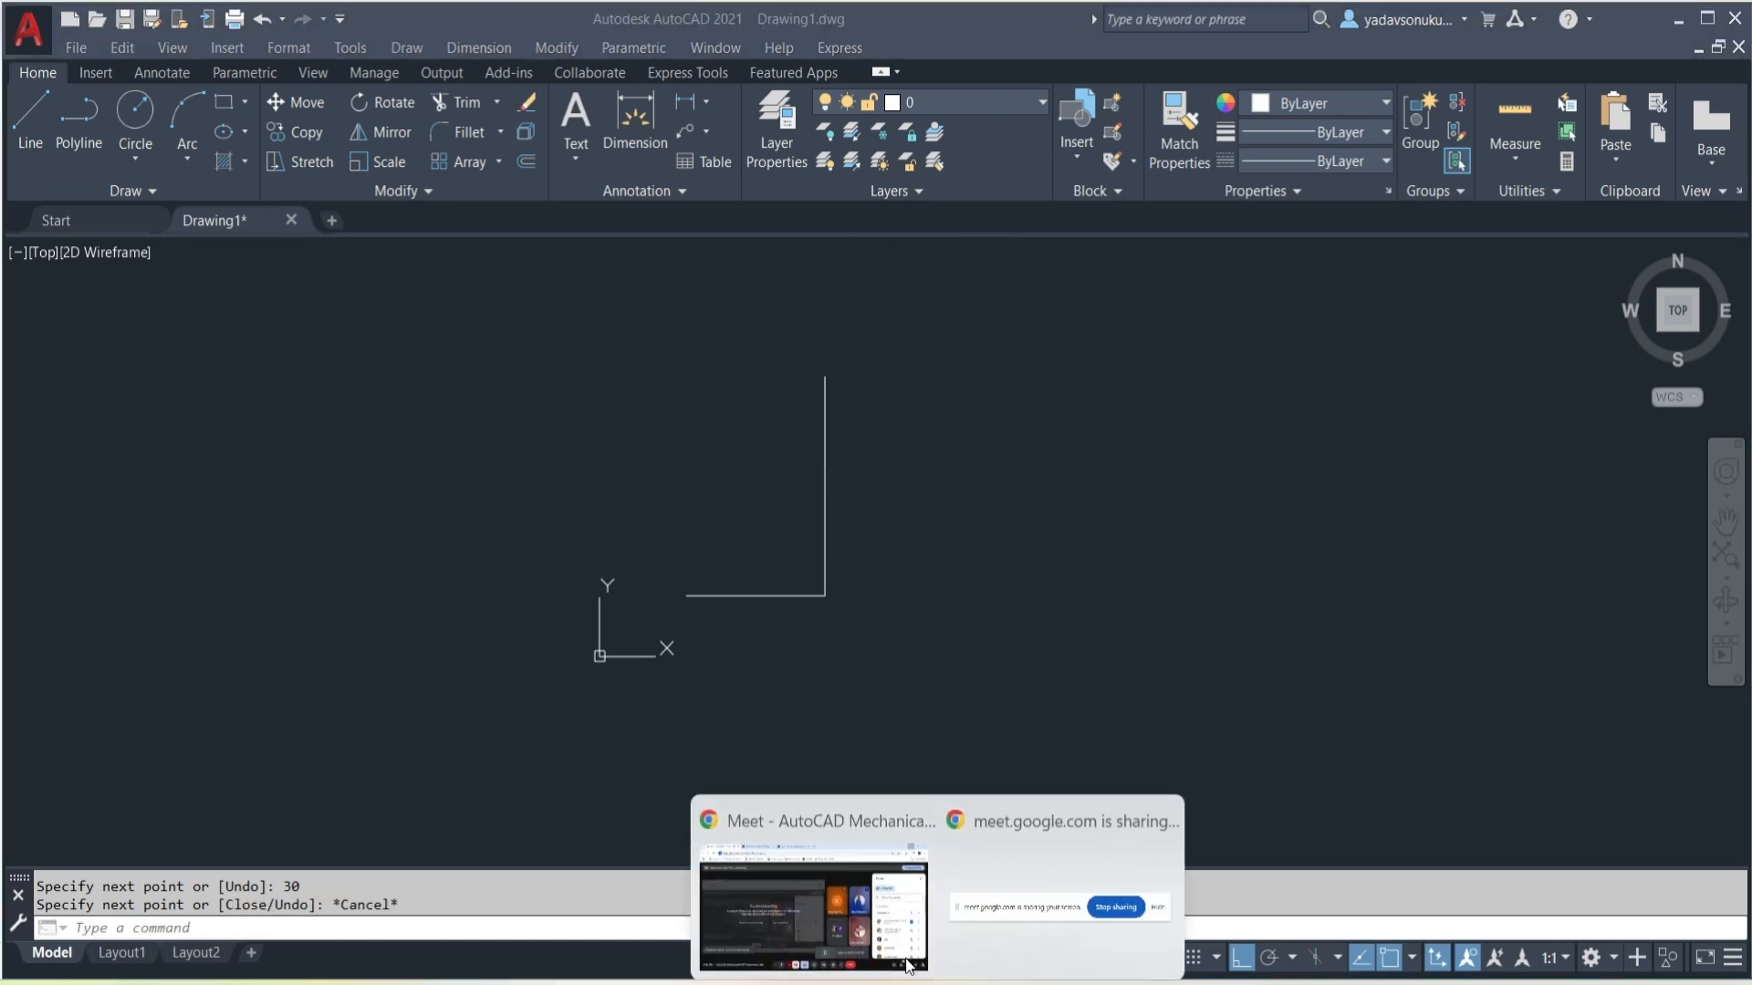
# - Switch to the Google Meet call, admit the waiting participant and return to the AutoCAD drawing
pyautogui.click(814, 896)
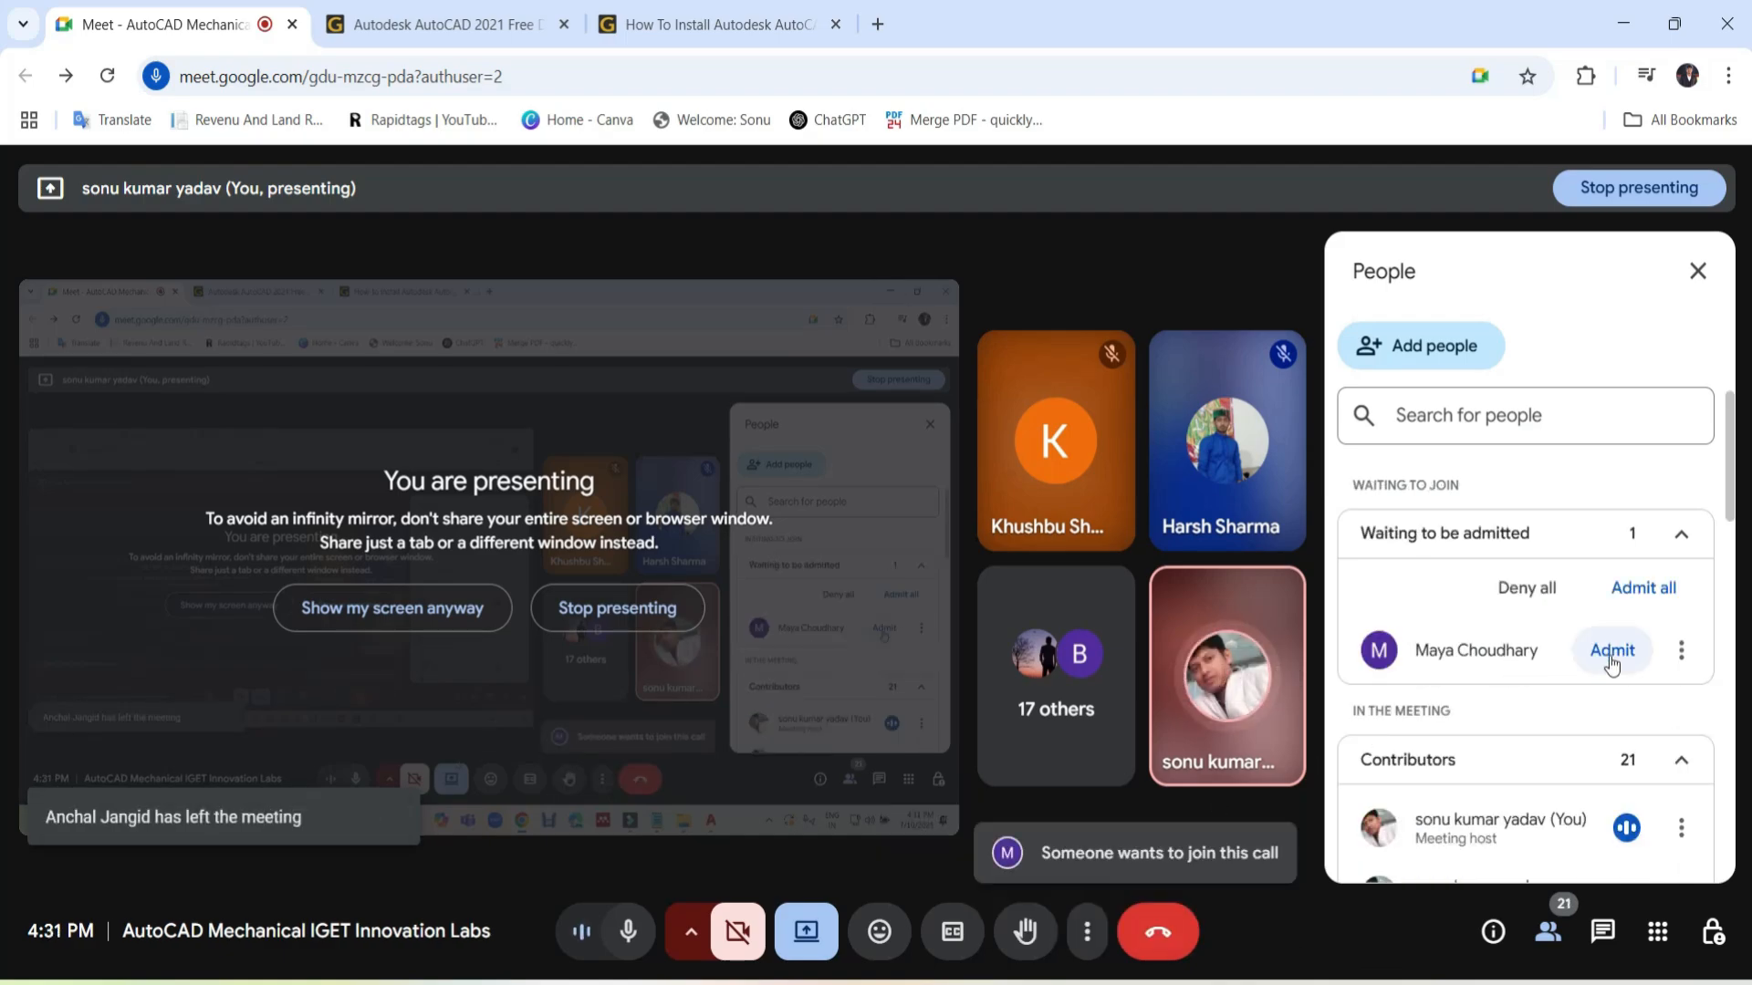
pyautogui.click(1611, 652)
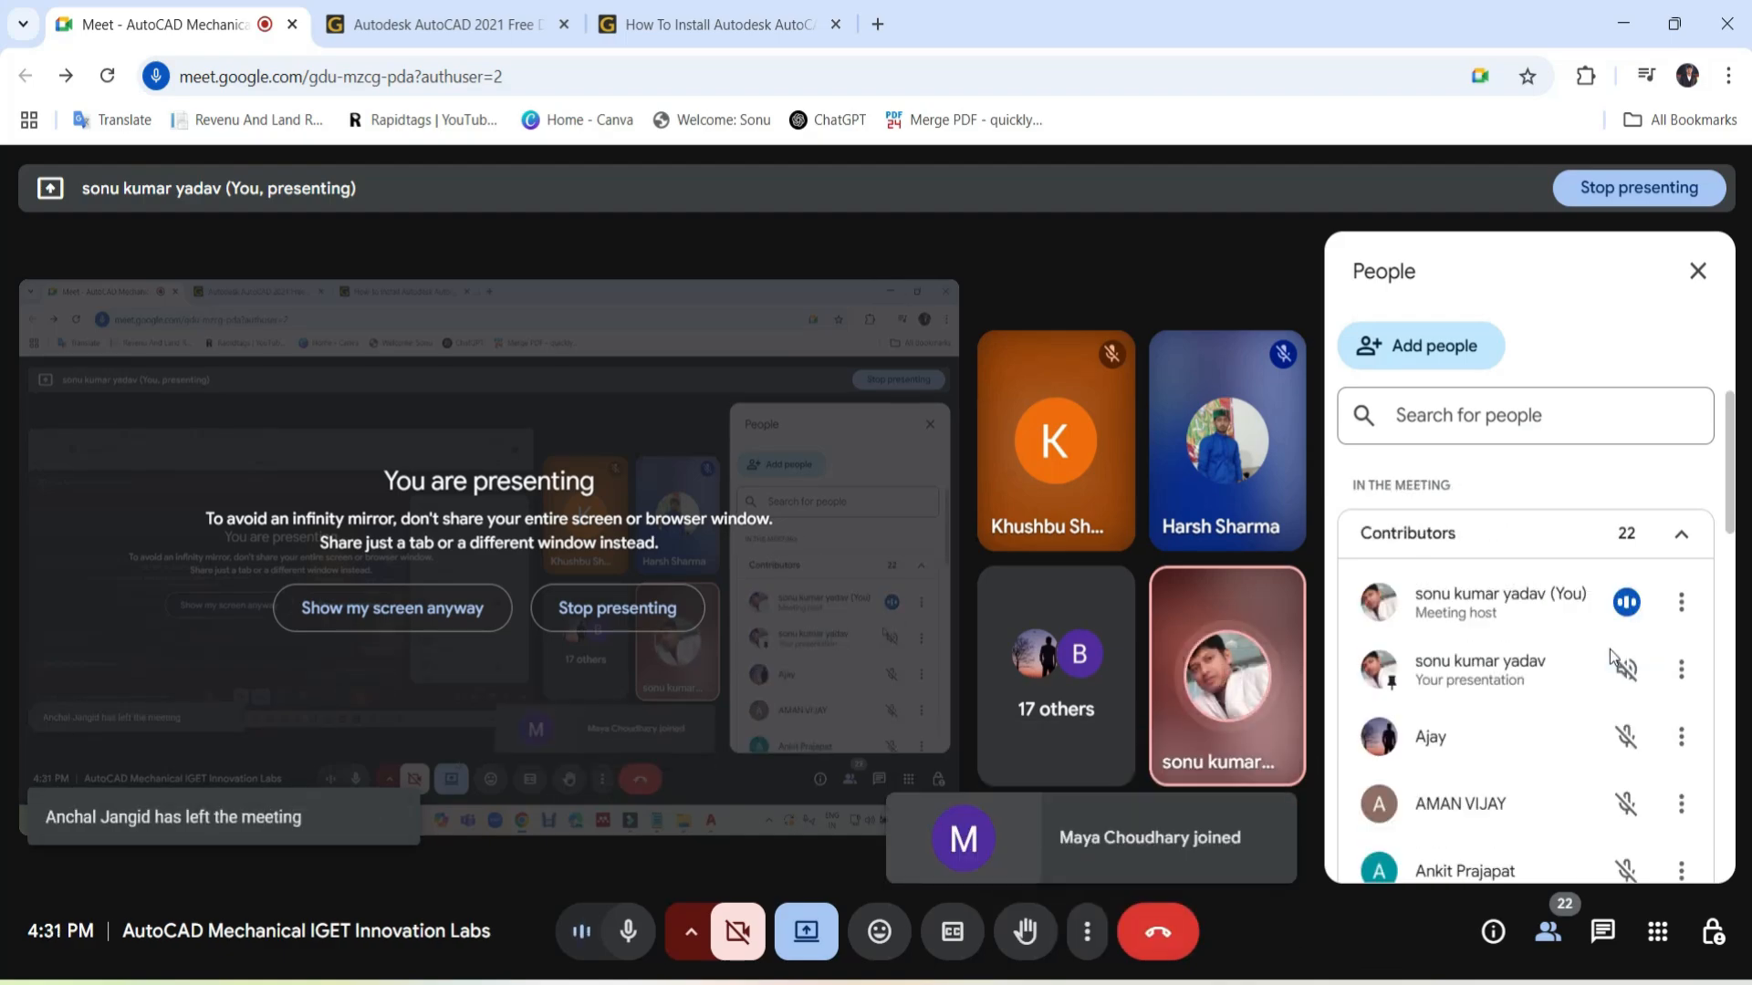
pyautogui.click(1630, 30)
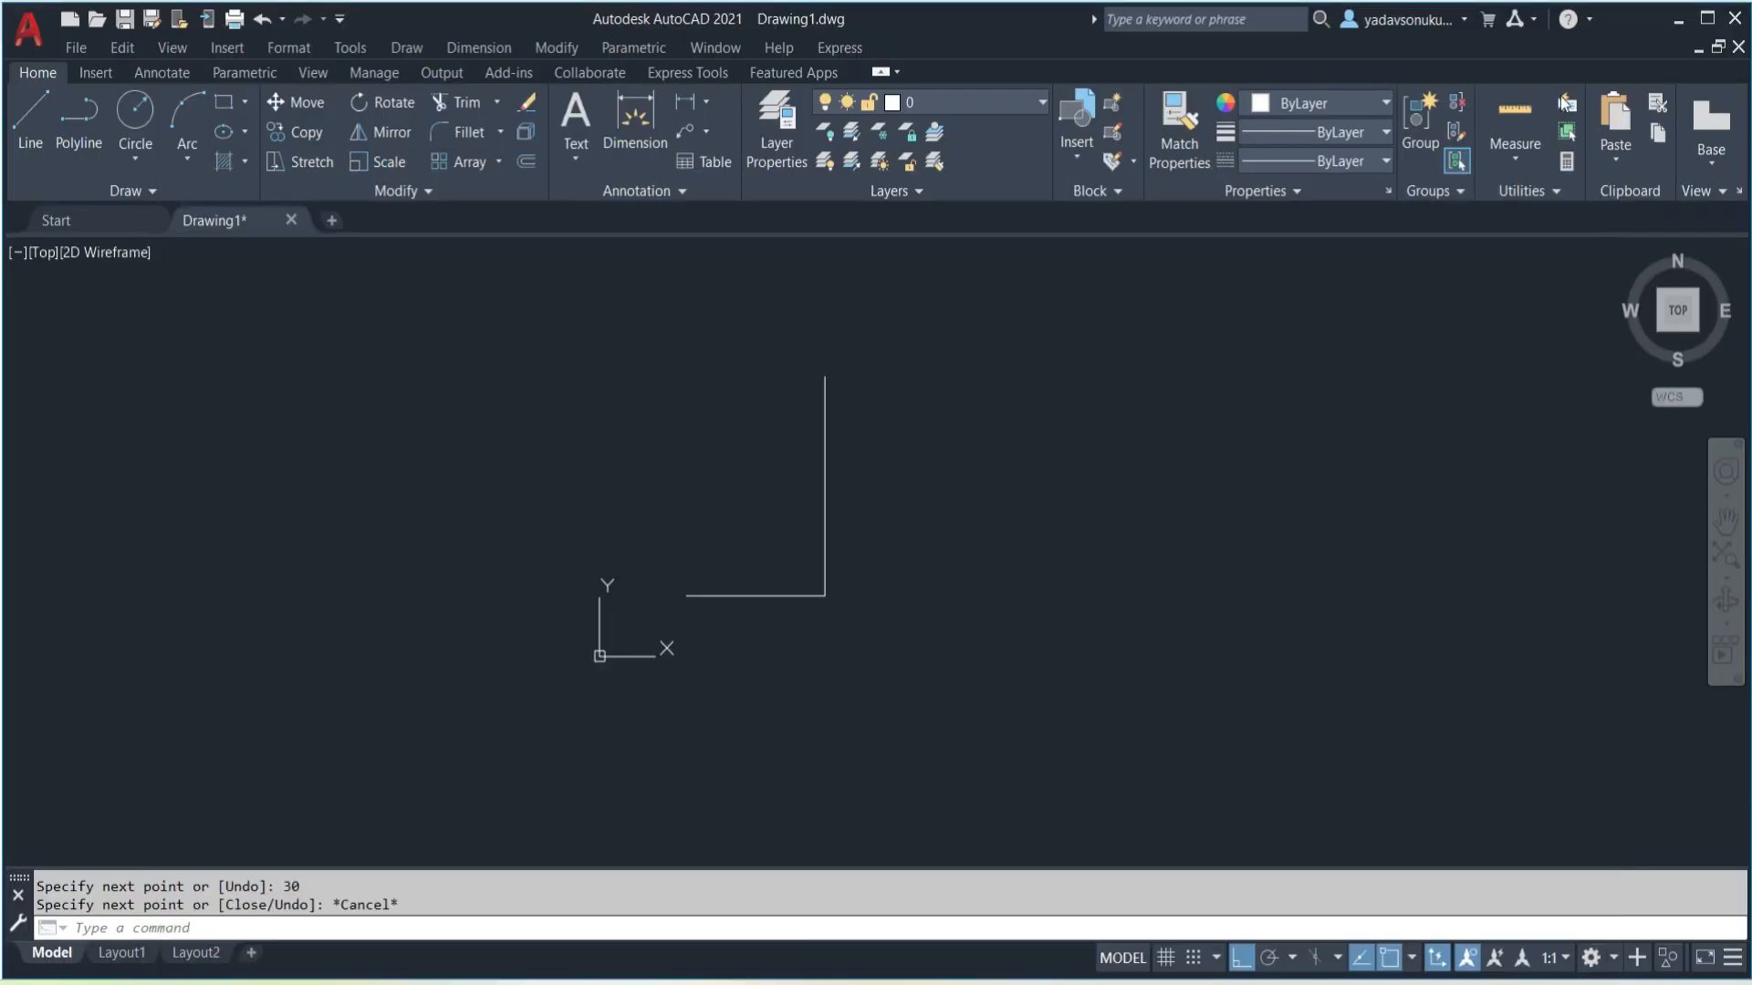
pyautogui.moveTo(1025, 580); pyautogui.dragTo(950, 837, button='middle')
pyautogui.scroll(-2, 971, 730)
pyautogui.moveTo(944, 729); pyautogui.dragTo(711, 735, button='middle')
pyautogui.scroll(2, 705, 766)
pyautogui.scroll(-2, 674, 782)
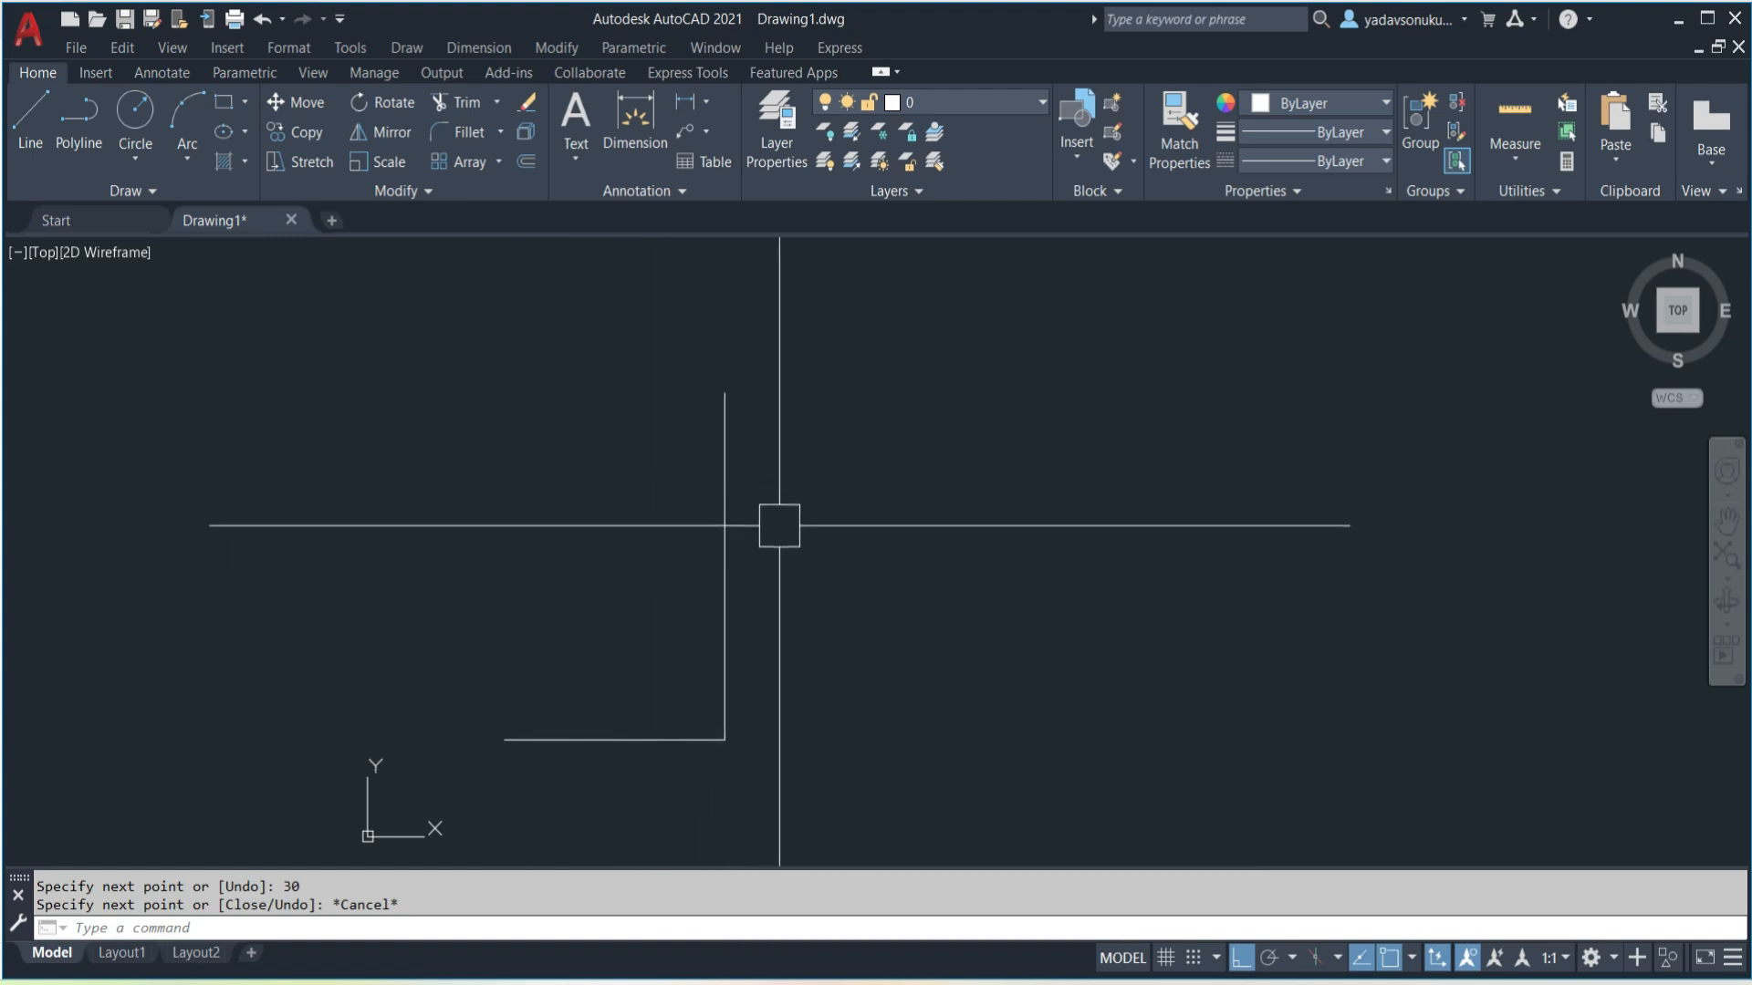
# - Switch to CAD.txt and read further down the command notes
pyautogui.click(1076, 973)
pyautogui.scroll(-4, 450, 673)
pyautogui.scroll(-3, 121, 623)
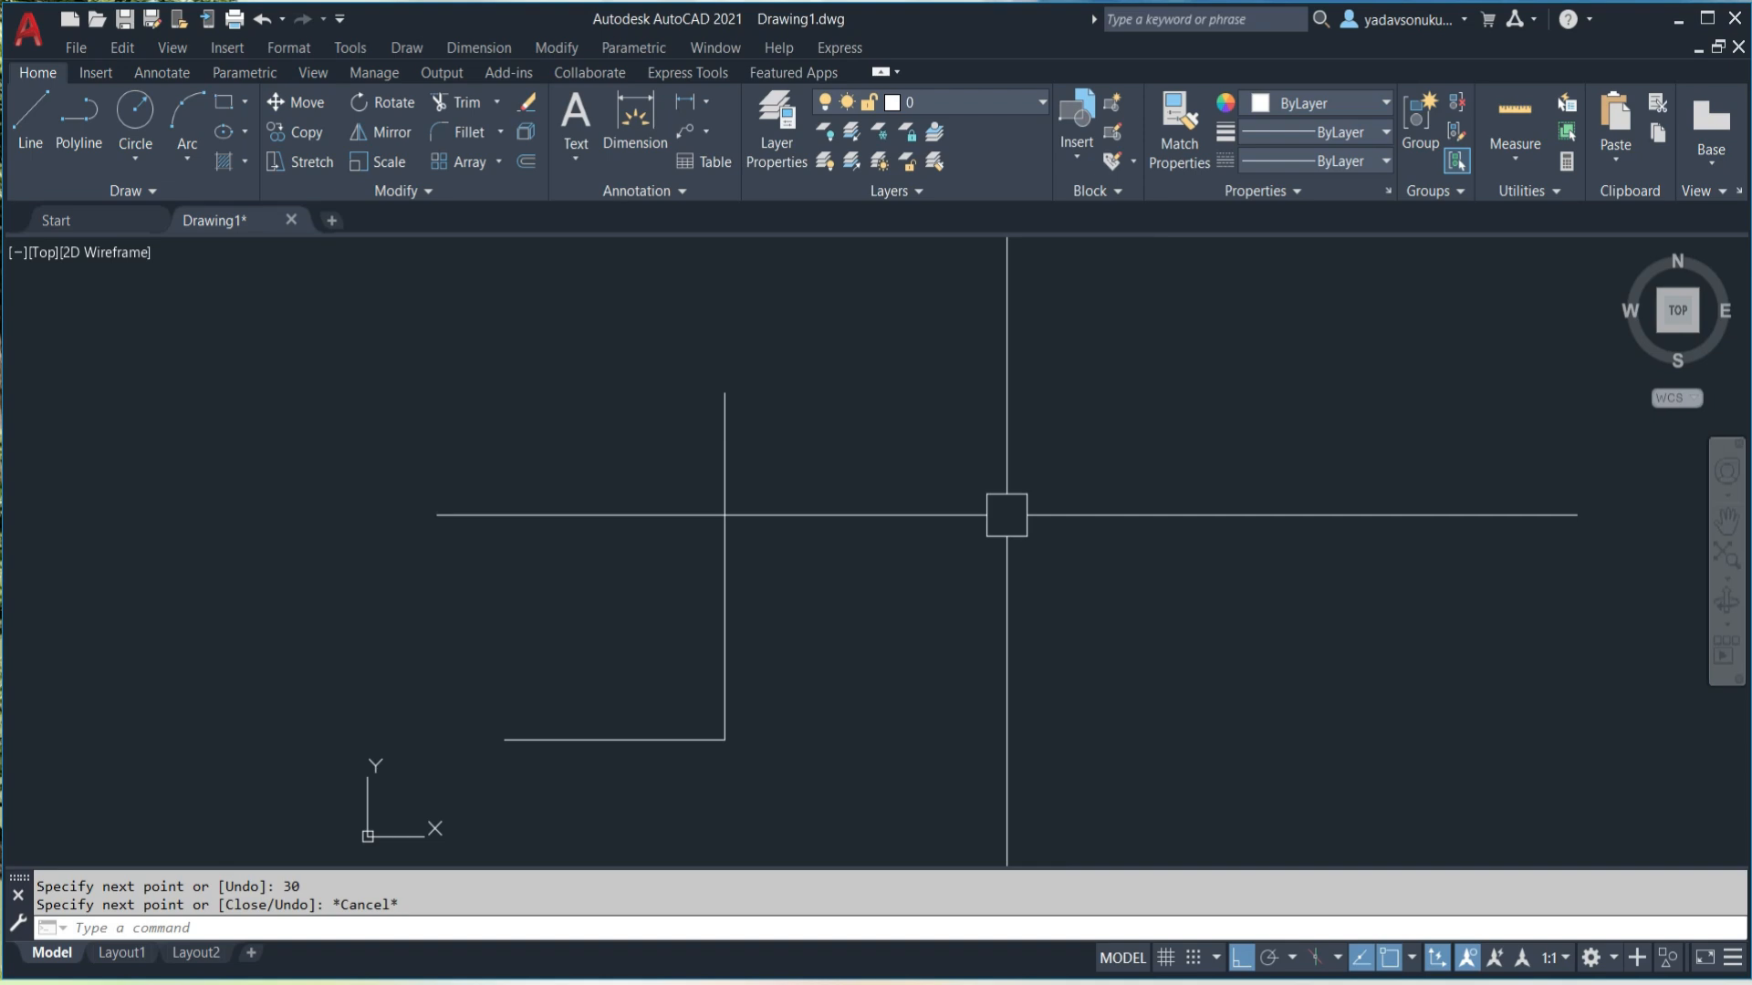
# - Add a linear dimension between the endpoints of the horizontal line, placed just below it
pyautogui.click(707, 102)
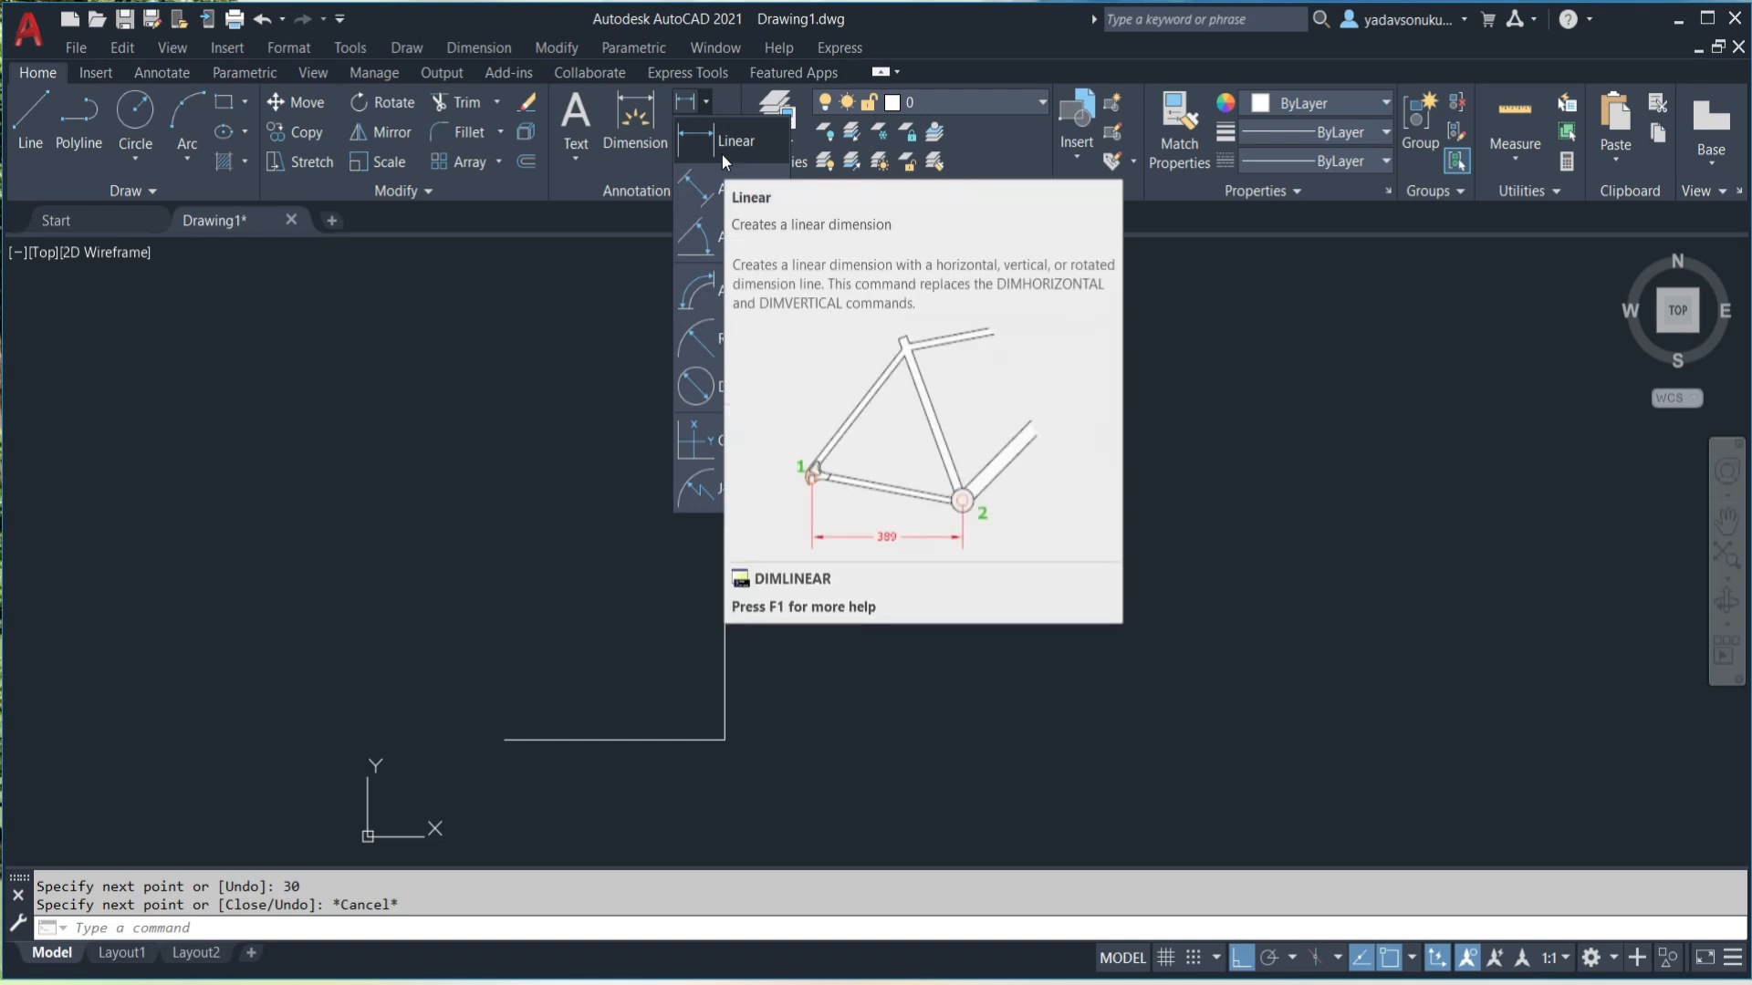
pyautogui.click(721, 155)
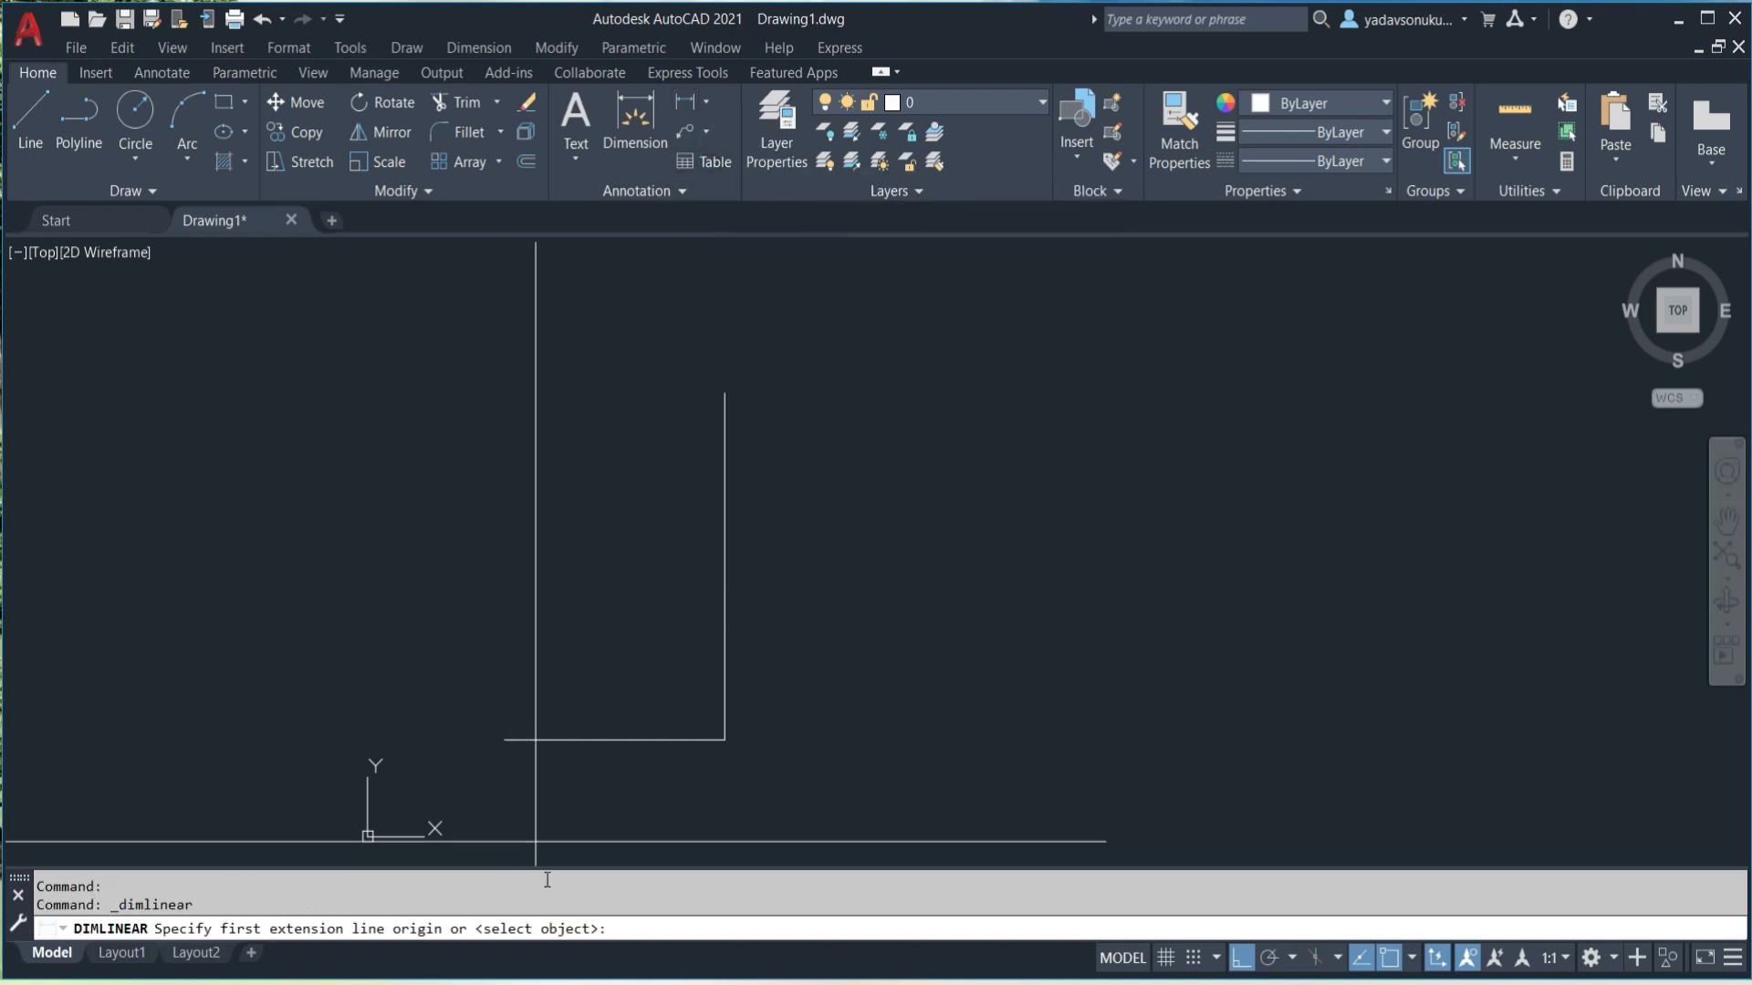
pyautogui.click(505, 739)
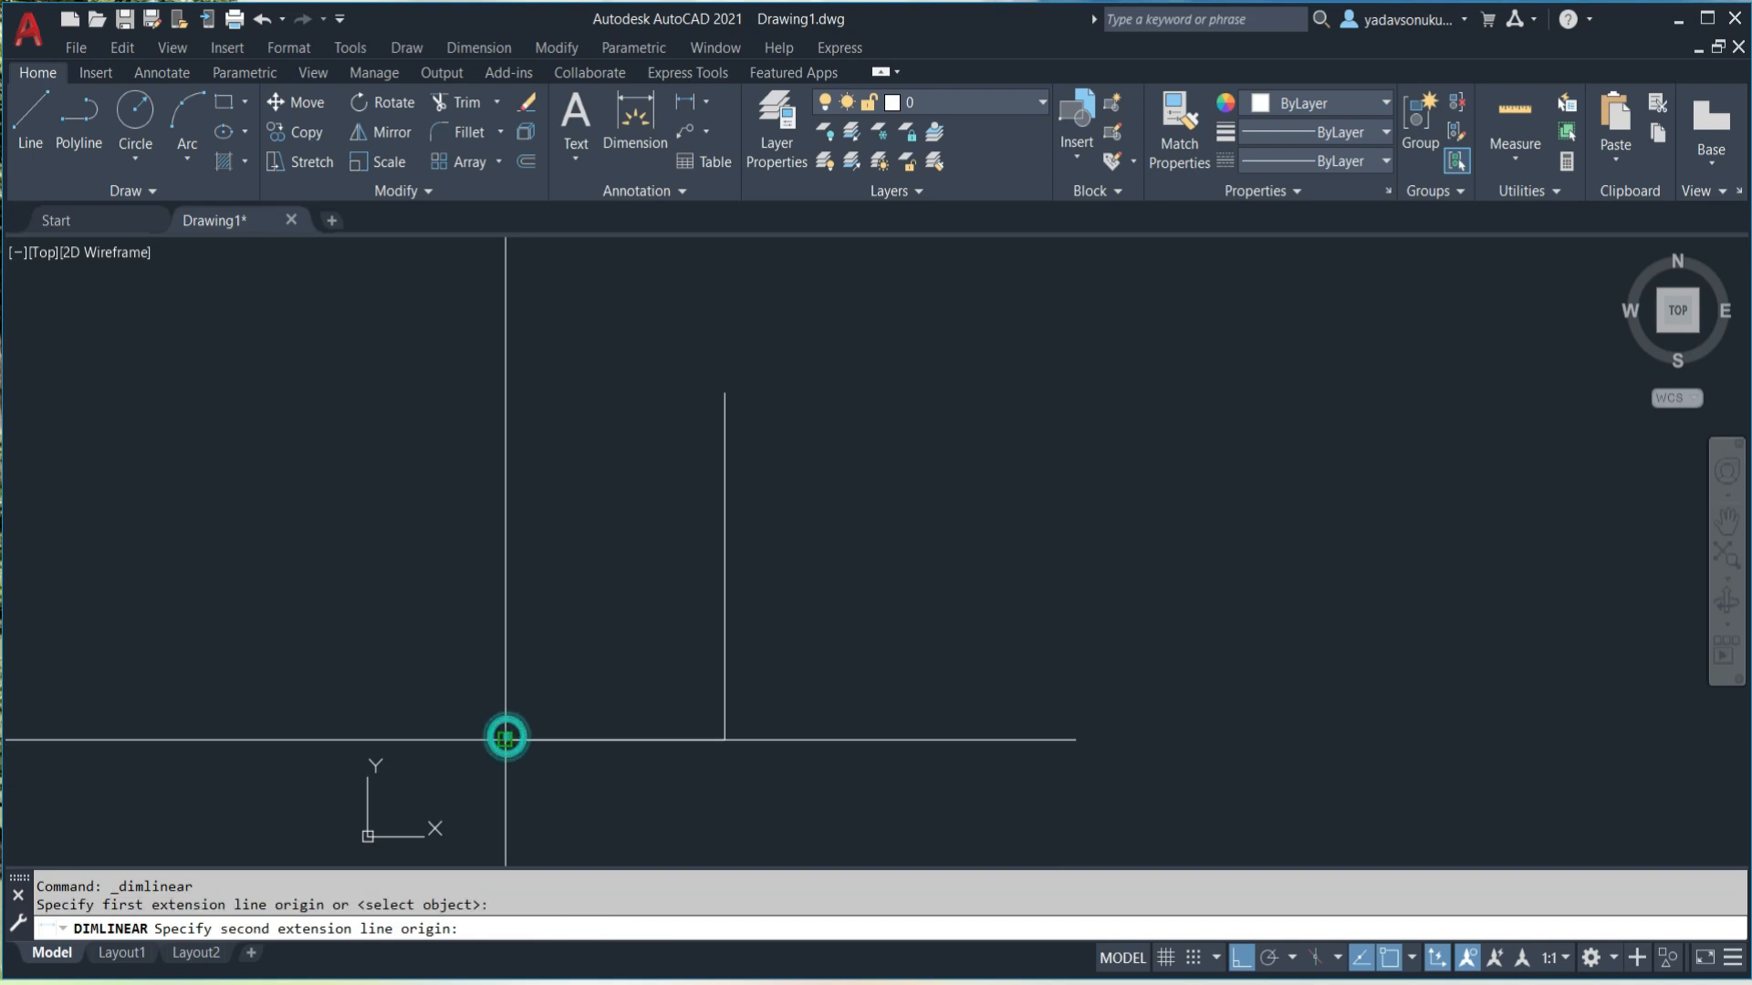
pyautogui.click(724, 739)
pyautogui.scroll(10, 603, 765)
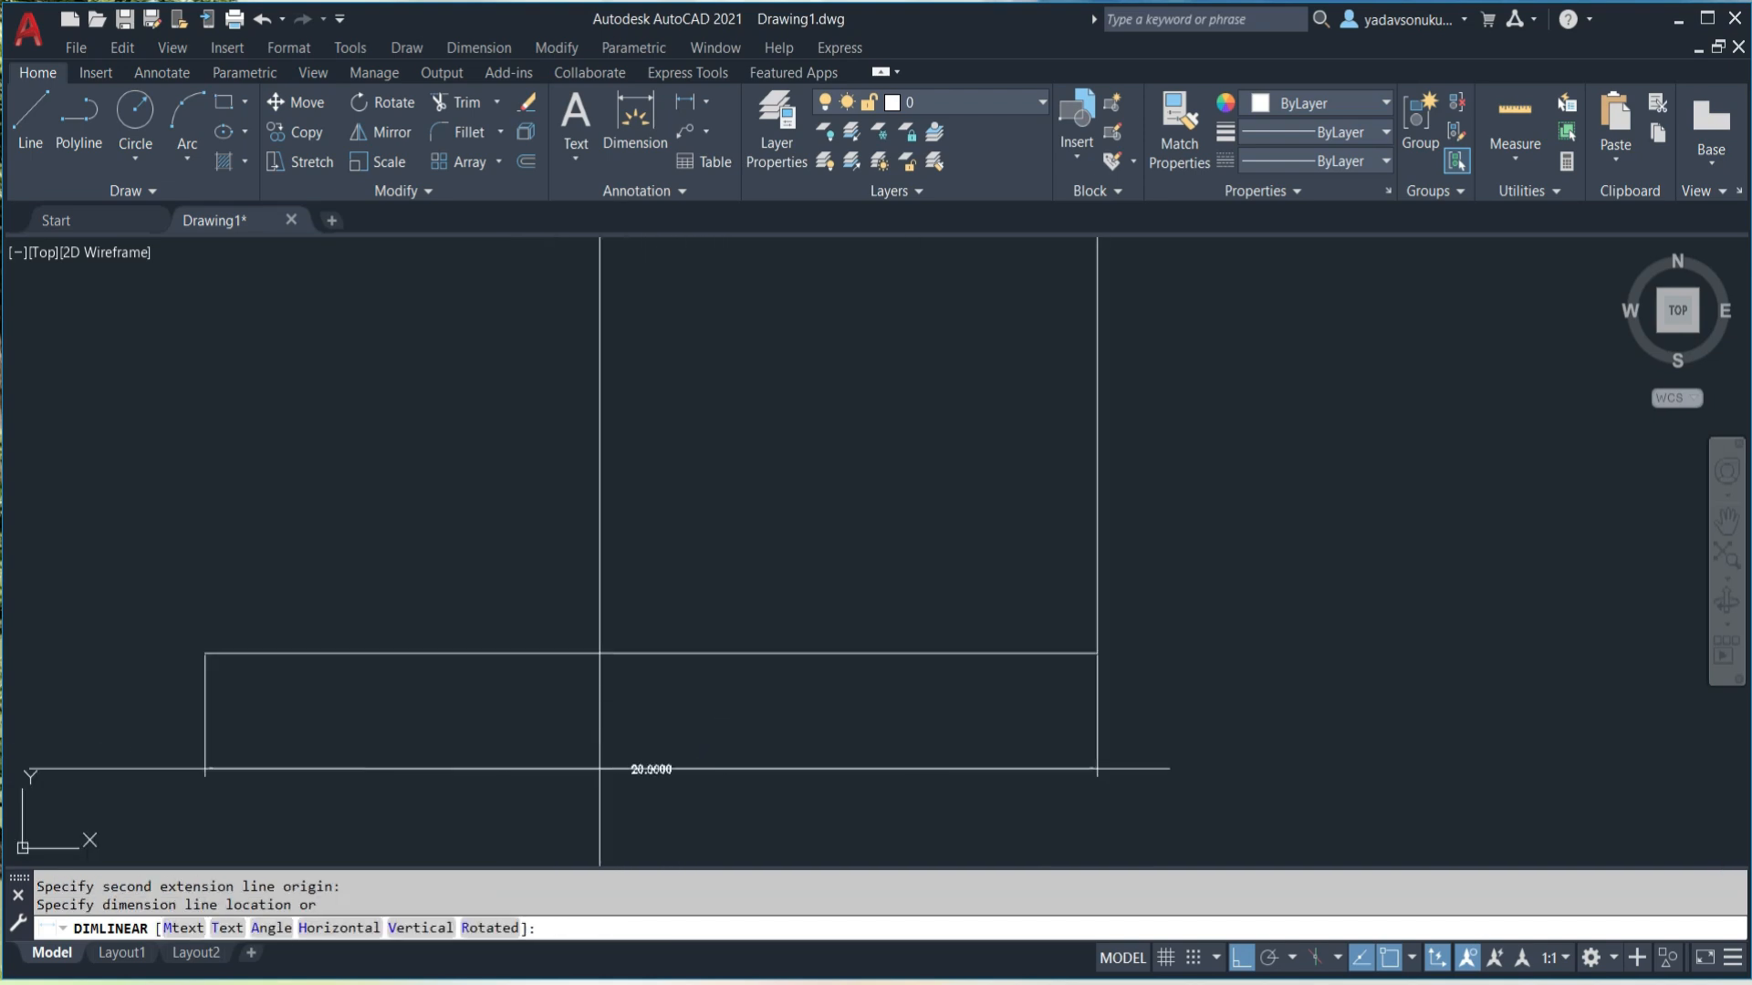
pyautogui.scroll(-4, 630, 765)
pyautogui.moveTo(665, 747)
pyautogui.mouseDown(button='middle')
pyautogui.moveTo(627, 590)
pyautogui.moveTo(627, 645)
pyautogui.mouseUp(button='middle')
pyautogui.click(666, 652)
pyautogui.scroll(-4, 742, 742)
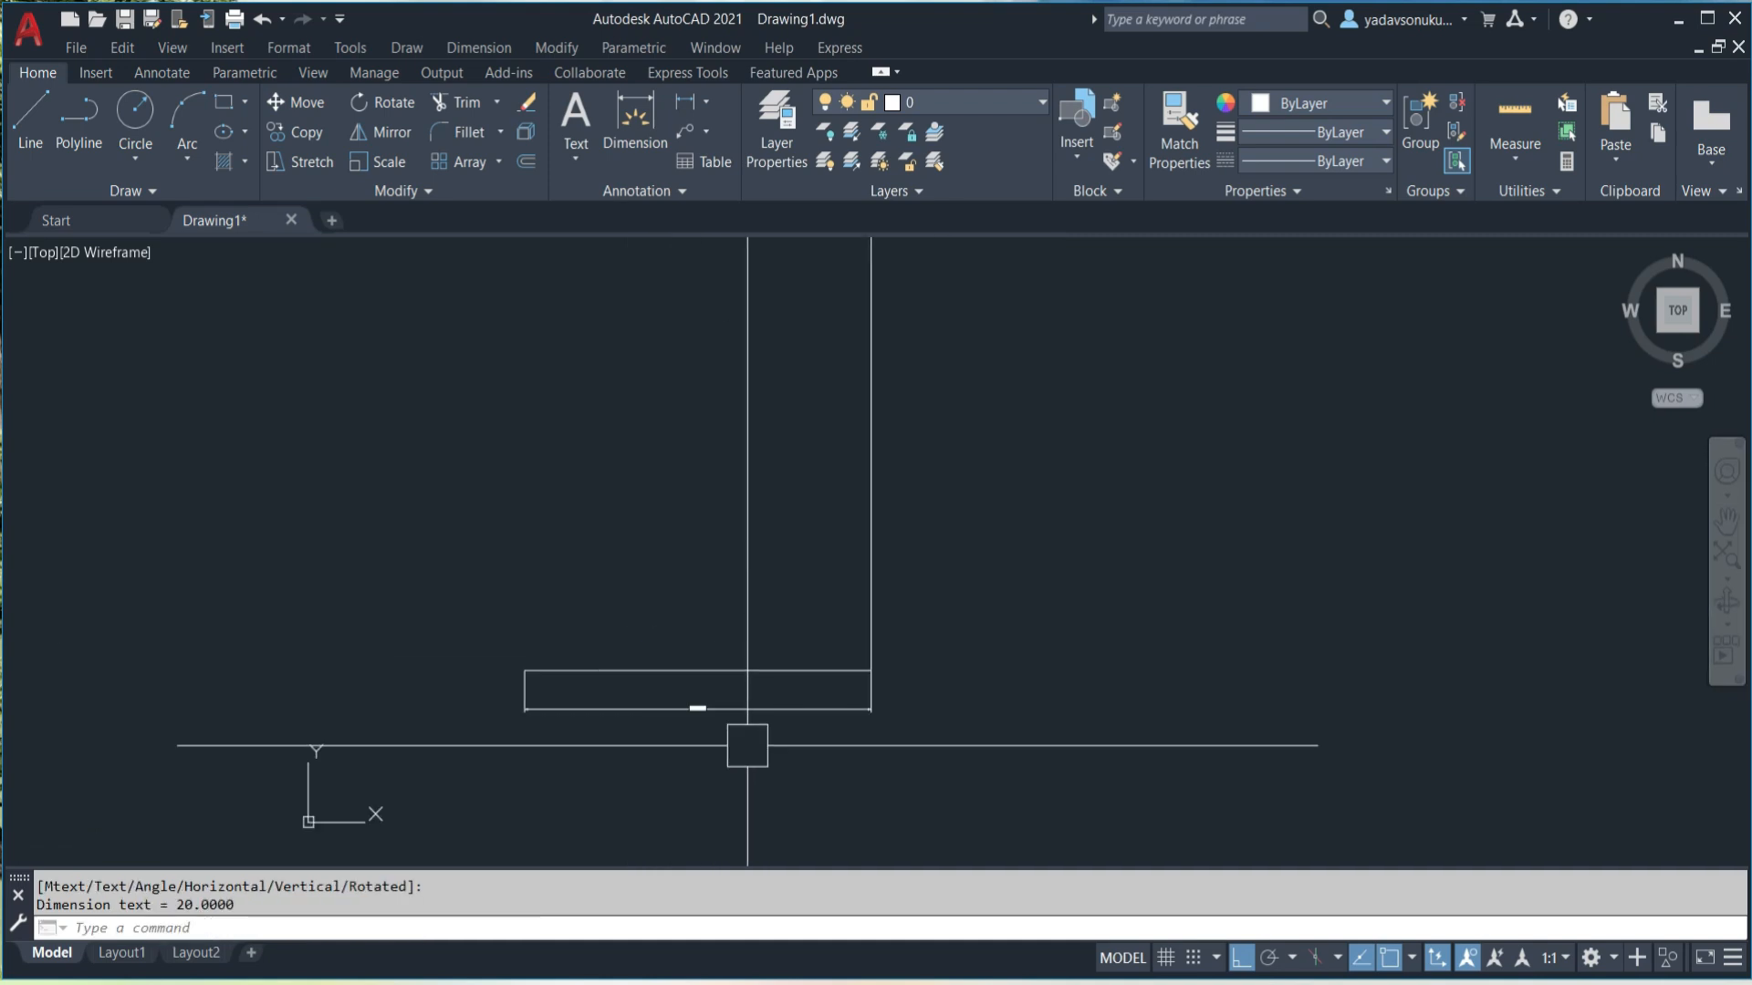
# - Repeat the linear dimension for the vertical line from its lower to its upper endpoint, placed to its right
pyautogui.press('Return')
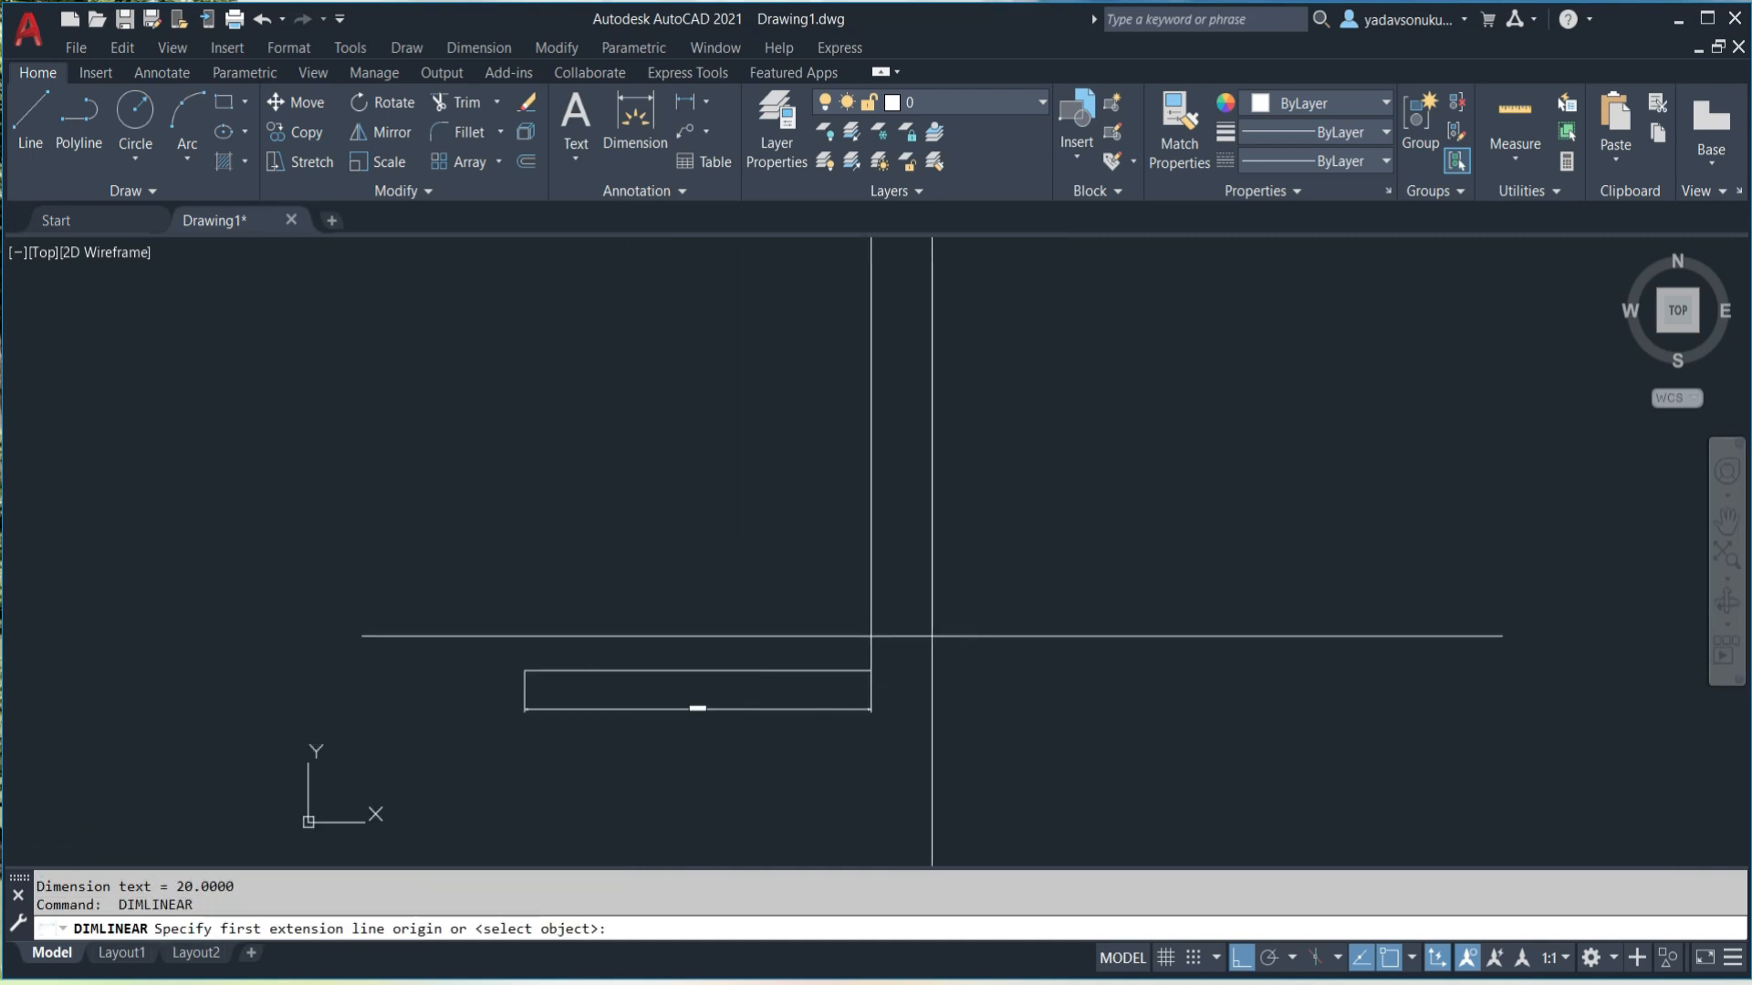
pyautogui.click(872, 670)
pyautogui.moveTo(871, 372); pyautogui.dragTo(825, 593, button='middle')
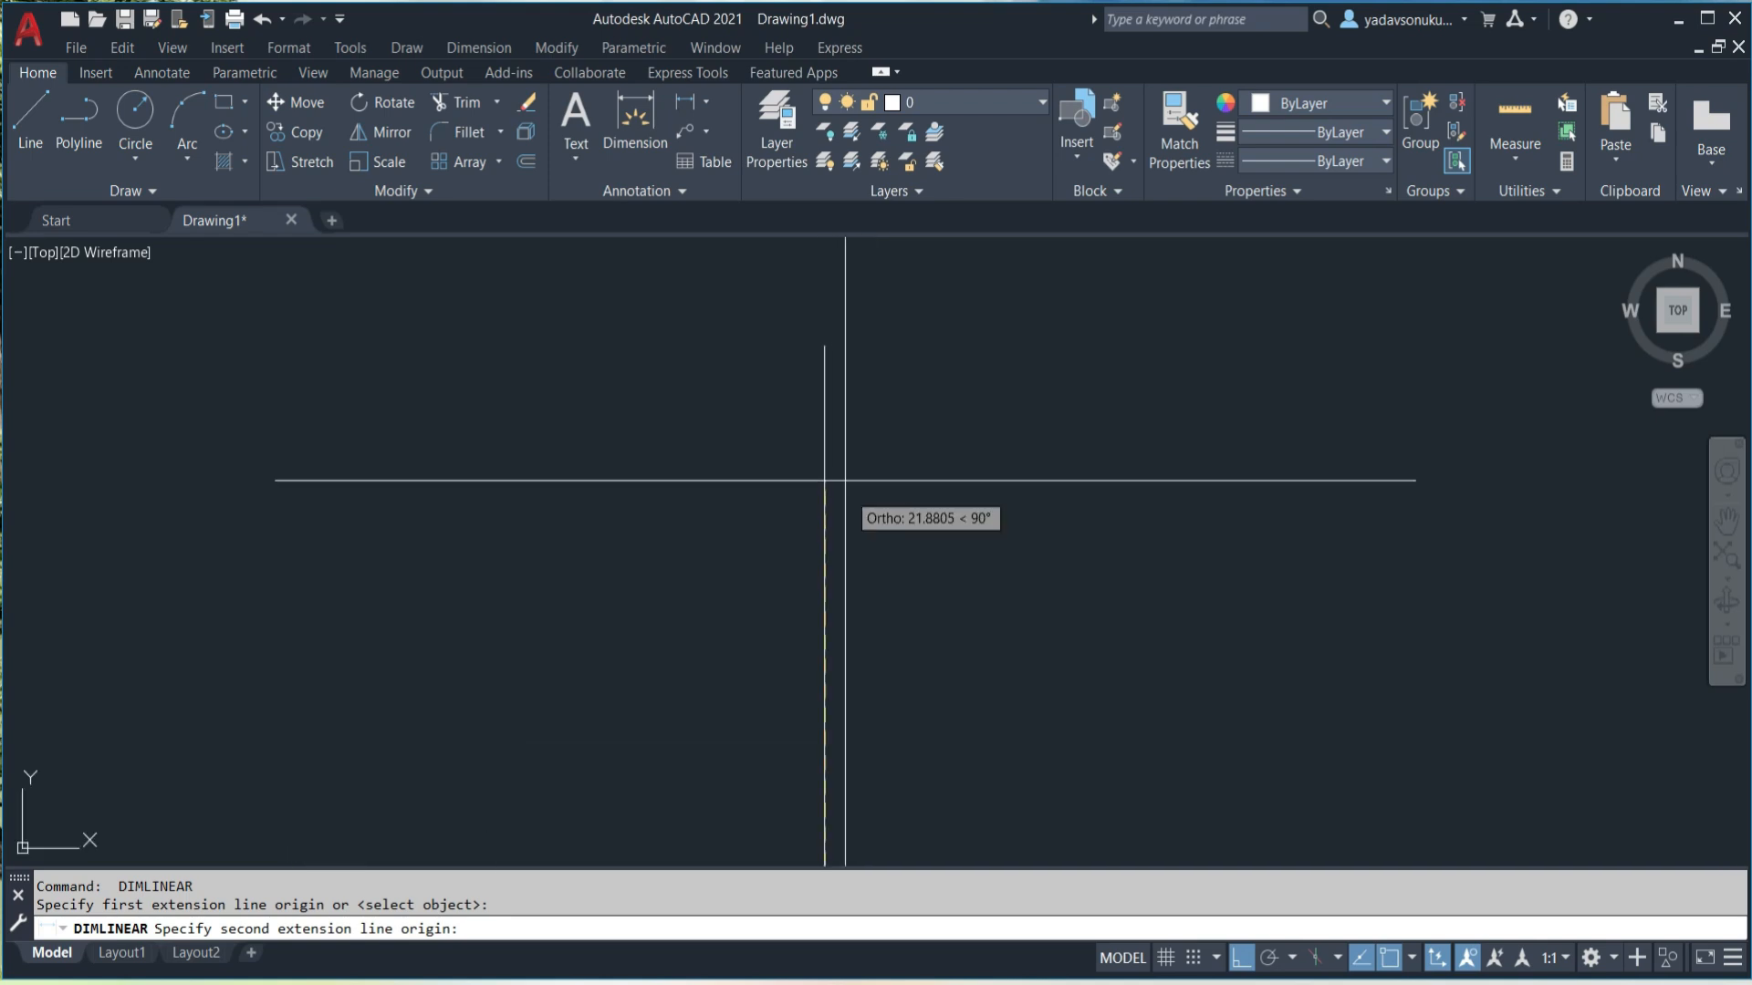
pyautogui.click(825, 345)
pyautogui.scroll(-2, 891, 456)
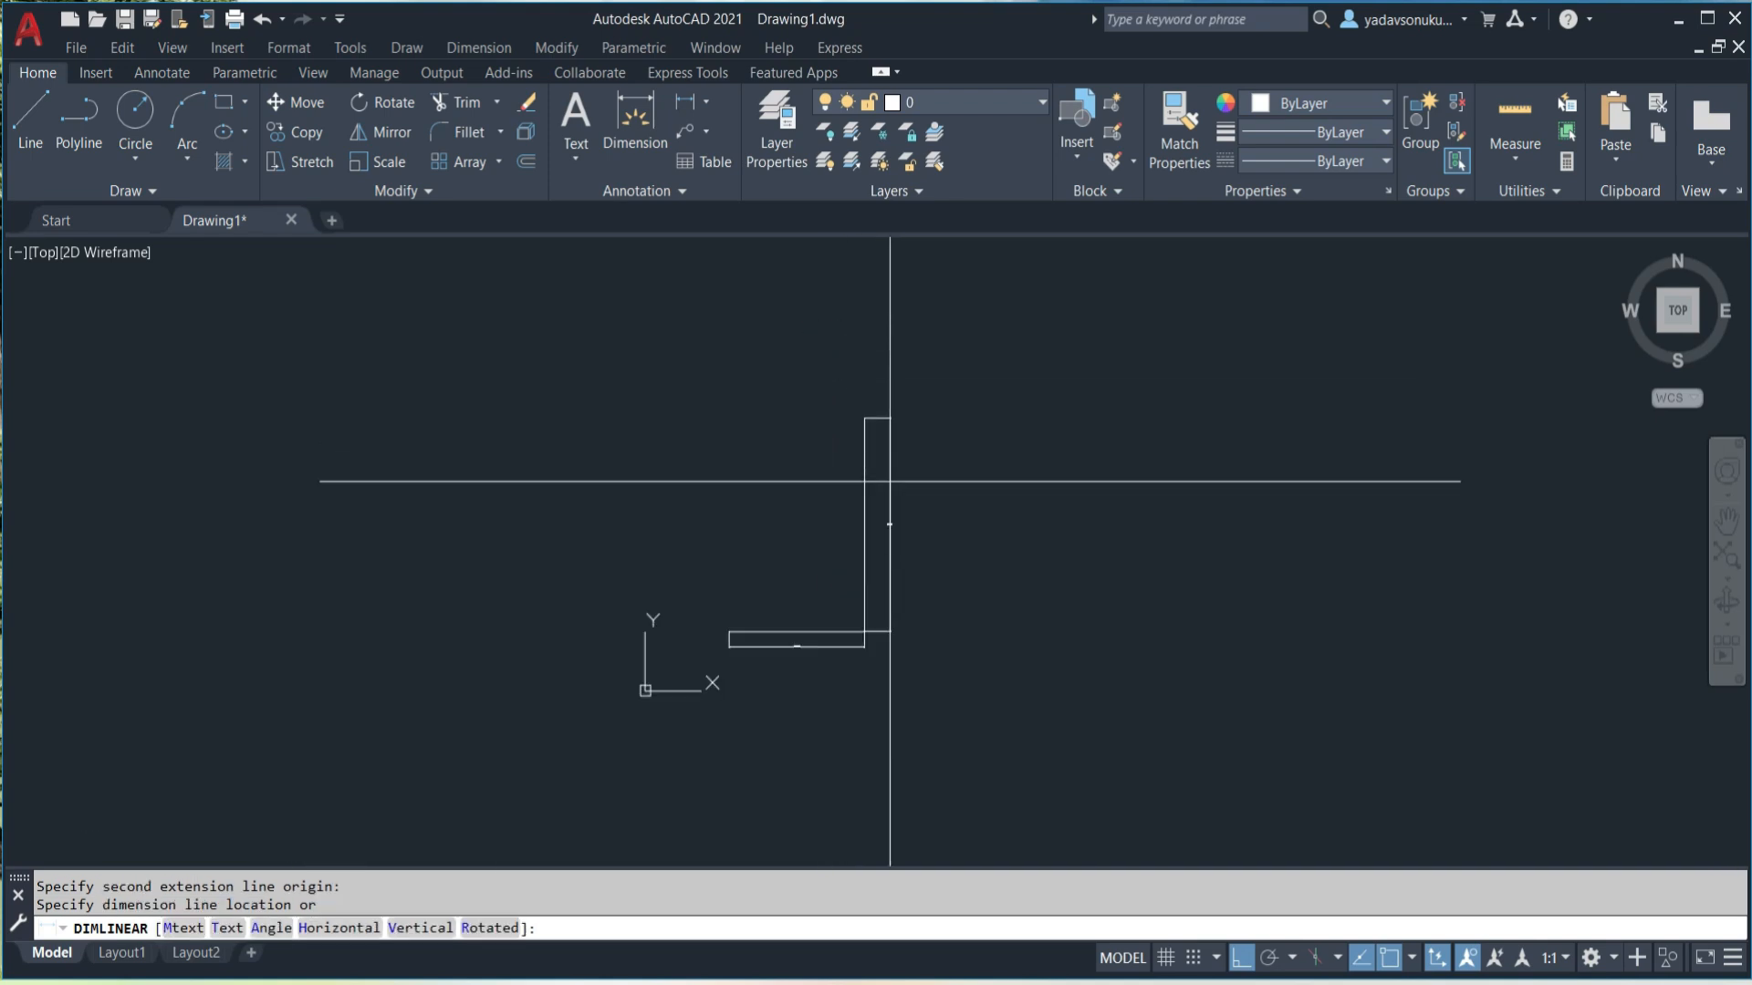
pyautogui.click(888, 518)
pyautogui.scroll(3, 887, 519)
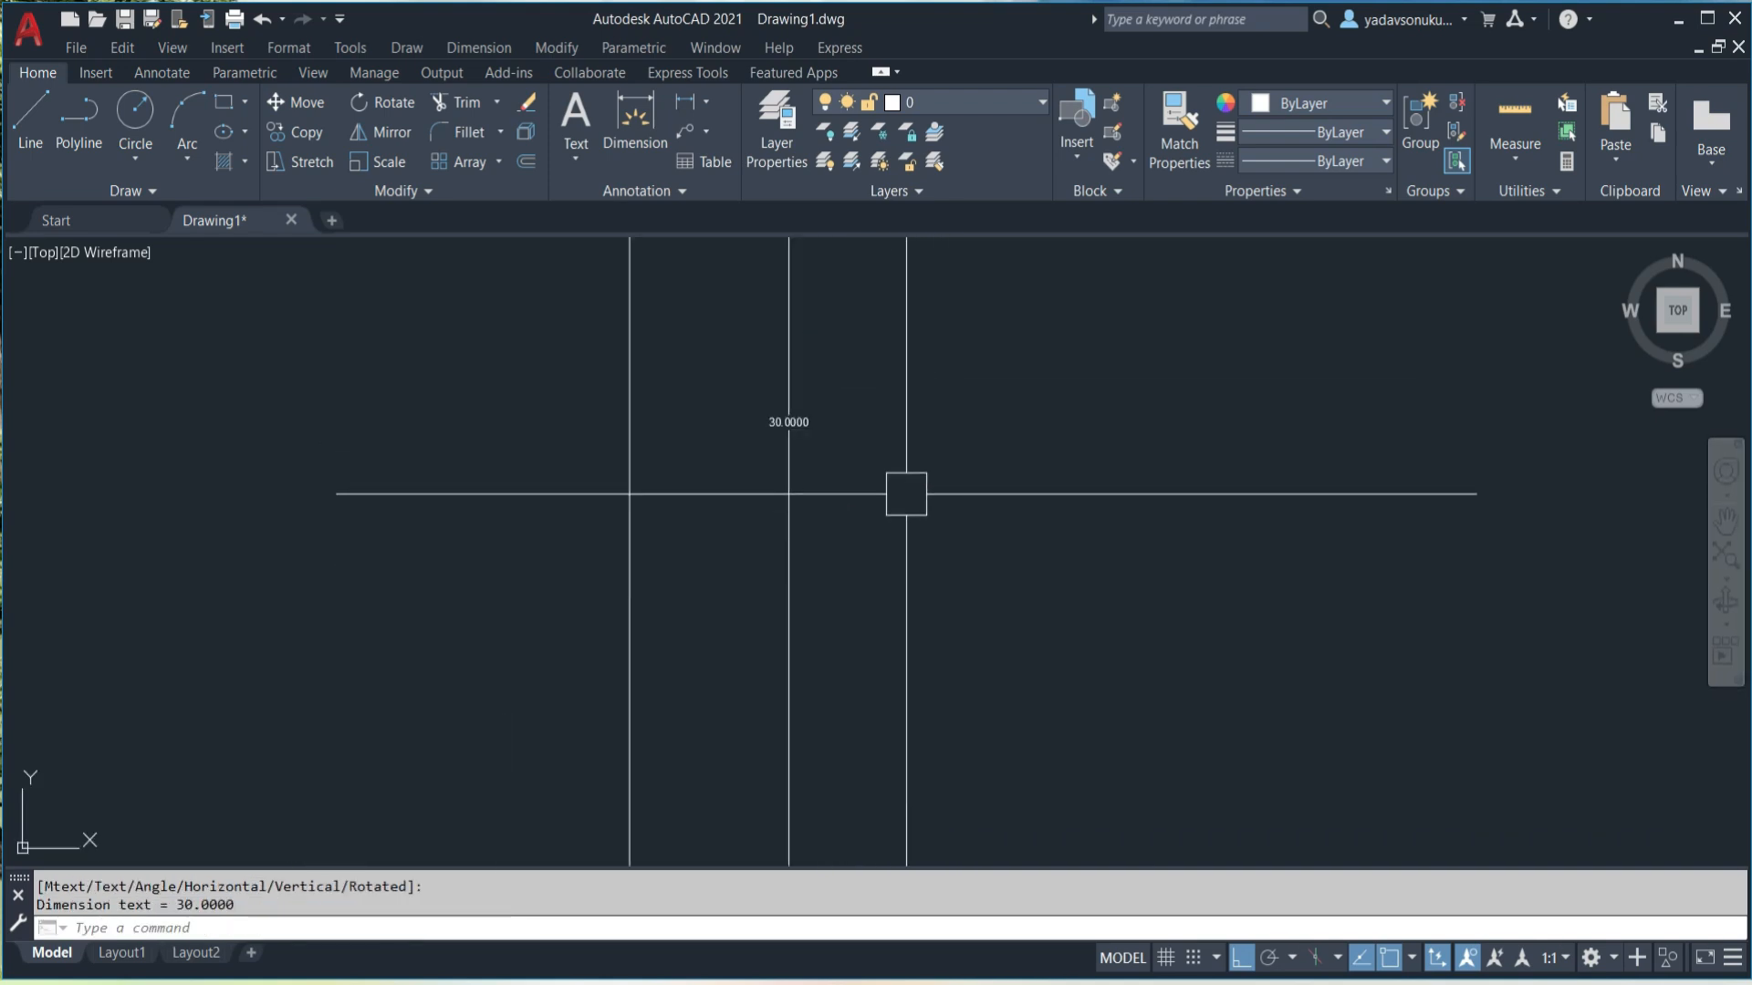
pyautogui.moveTo(830, 449); pyautogui.dragTo(955, 486, button='middle')
pyautogui.scroll(-2, 979, 488)
pyautogui.scroll(-4, 1045, 525)
pyautogui.moveTo(1047, 533); pyautogui.dragTo(1018, 295, button='middle')
pyautogui.scroll(-2, 1070, 511)
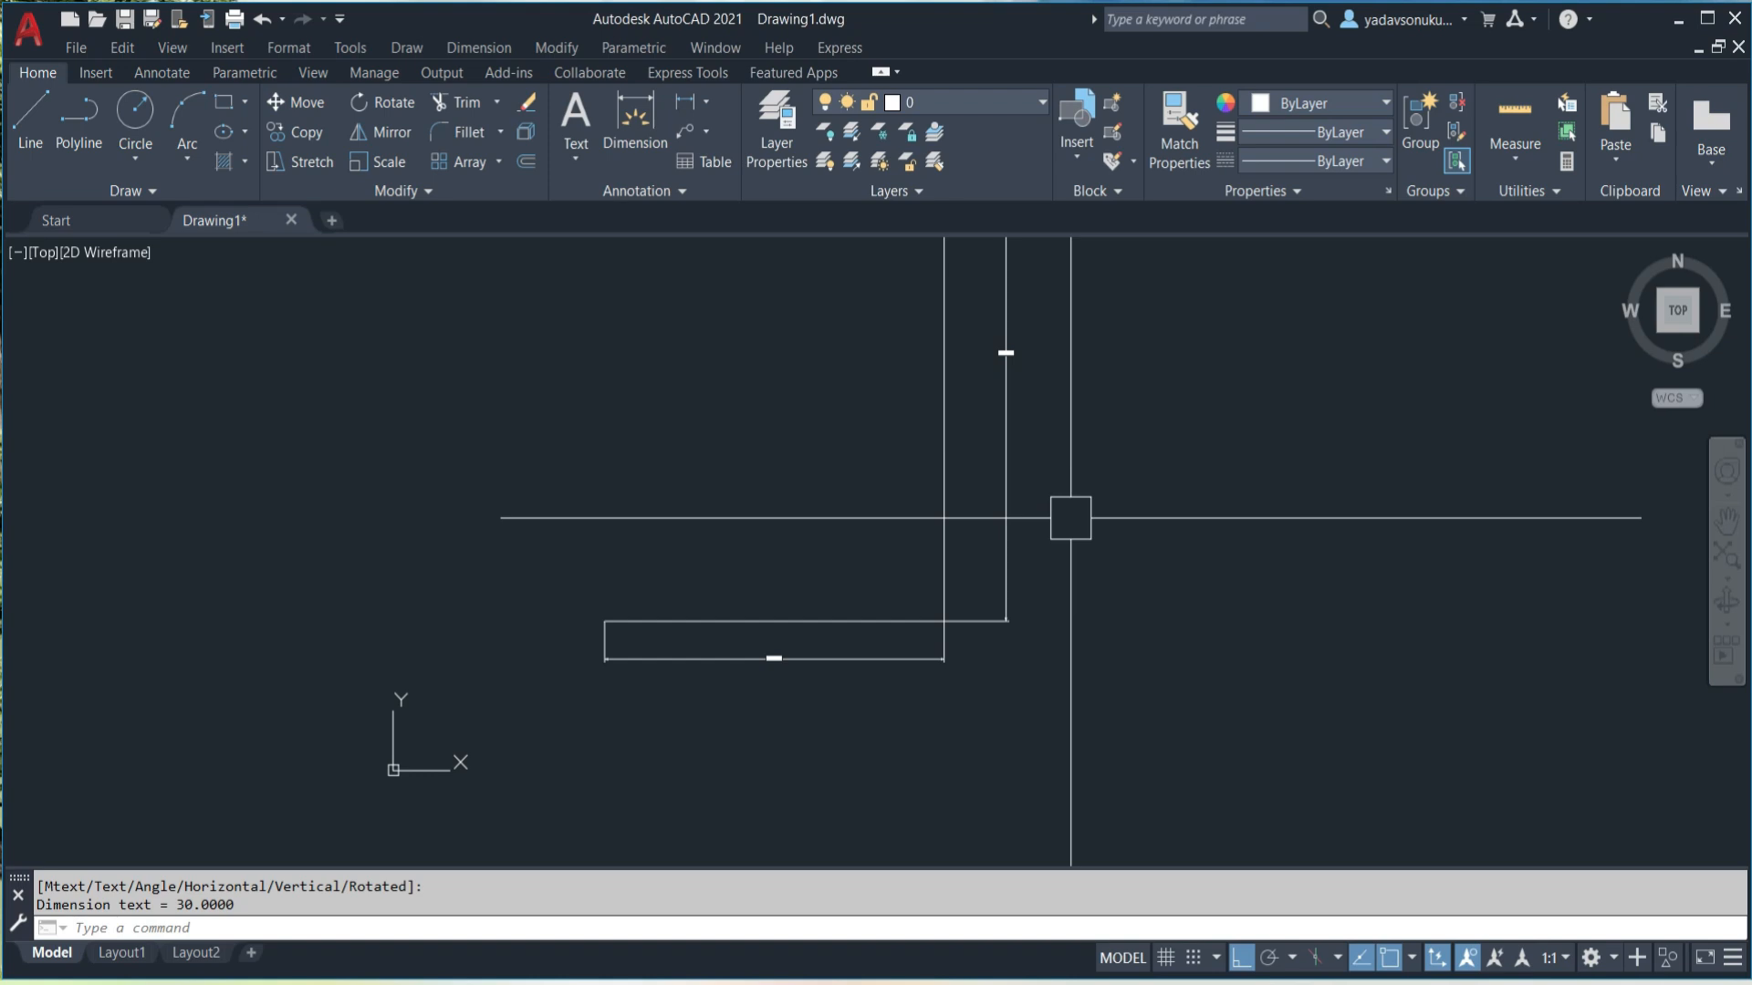
pyautogui.moveTo(1070, 518); pyautogui.dragTo(1068, 546, button='middle')
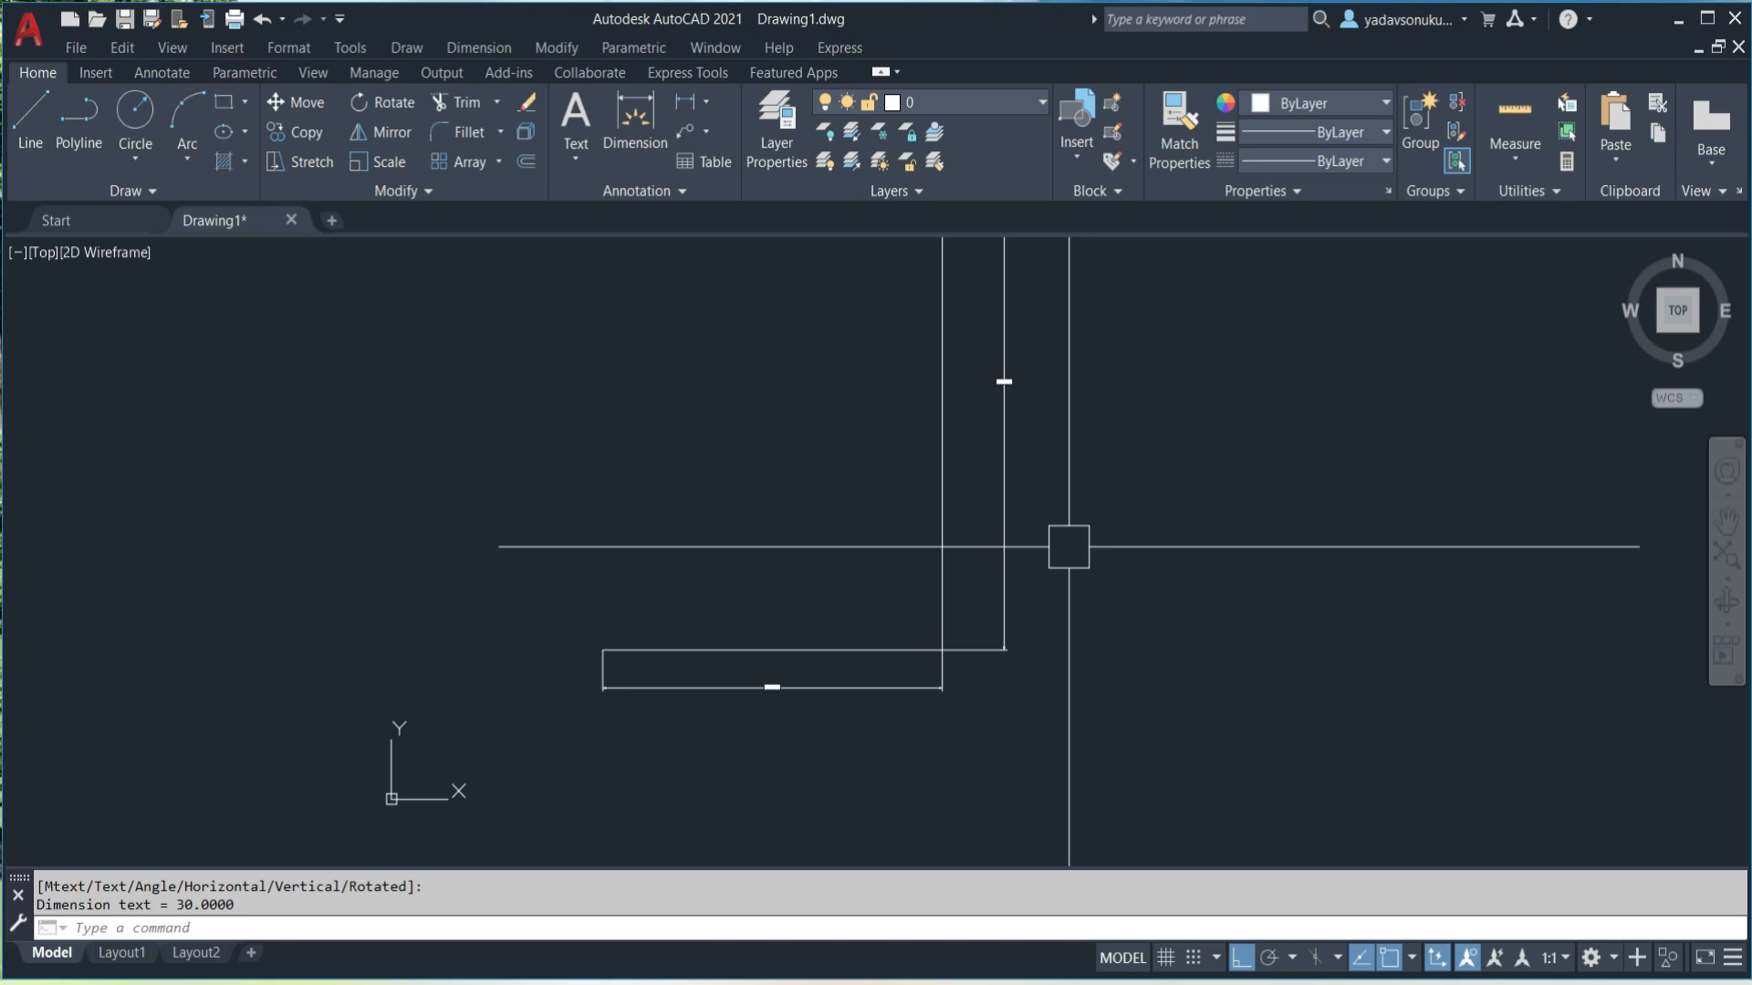
# - Set the Standard dimension style's text height to 1 and make that style current
pyautogui.write('d')
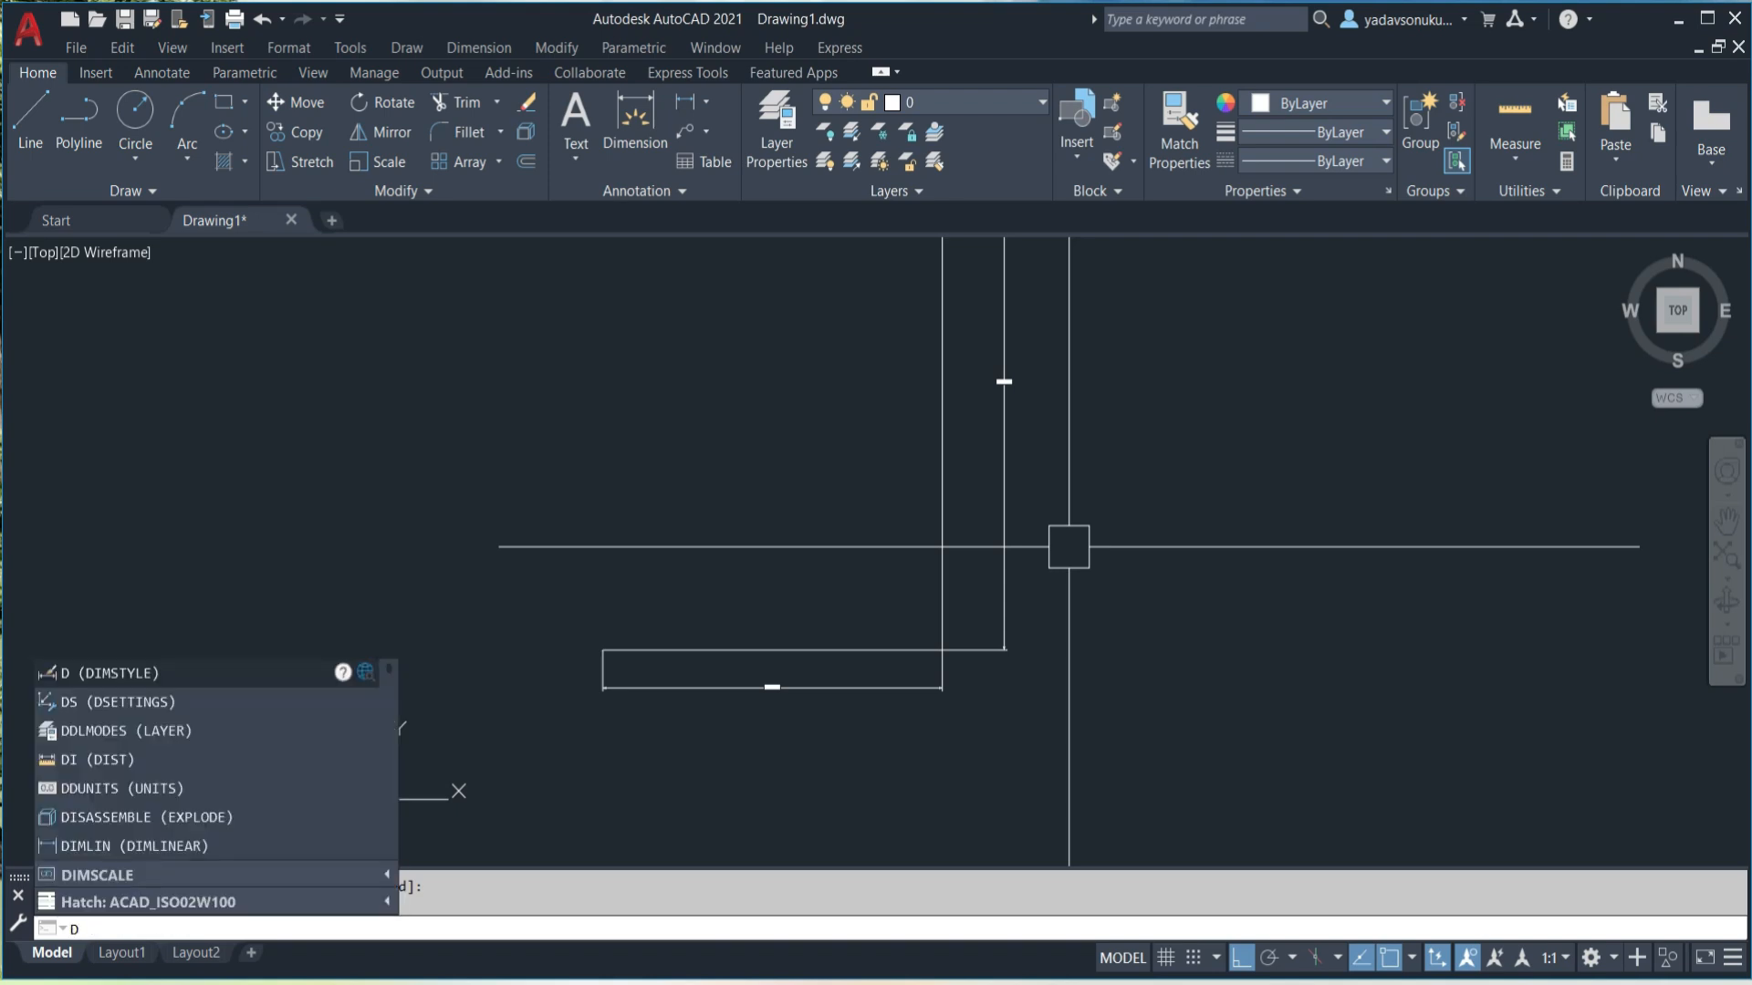
pyautogui.press('Return')
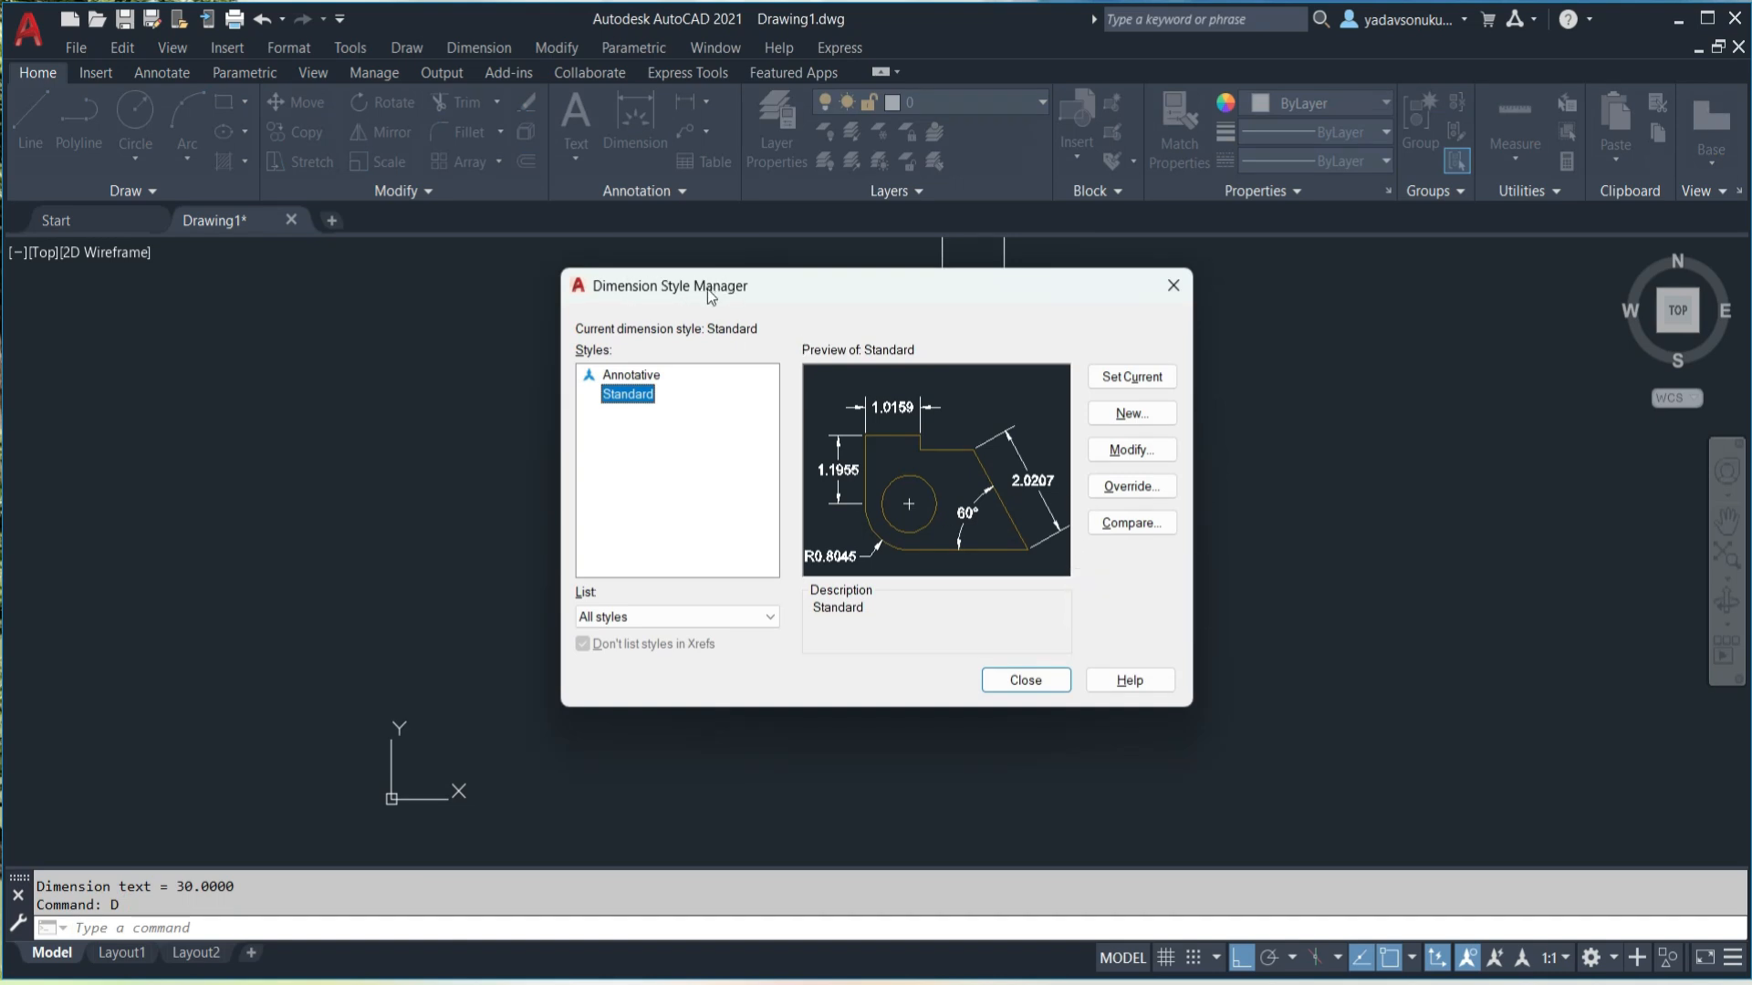
pyautogui.click(1132, 451)
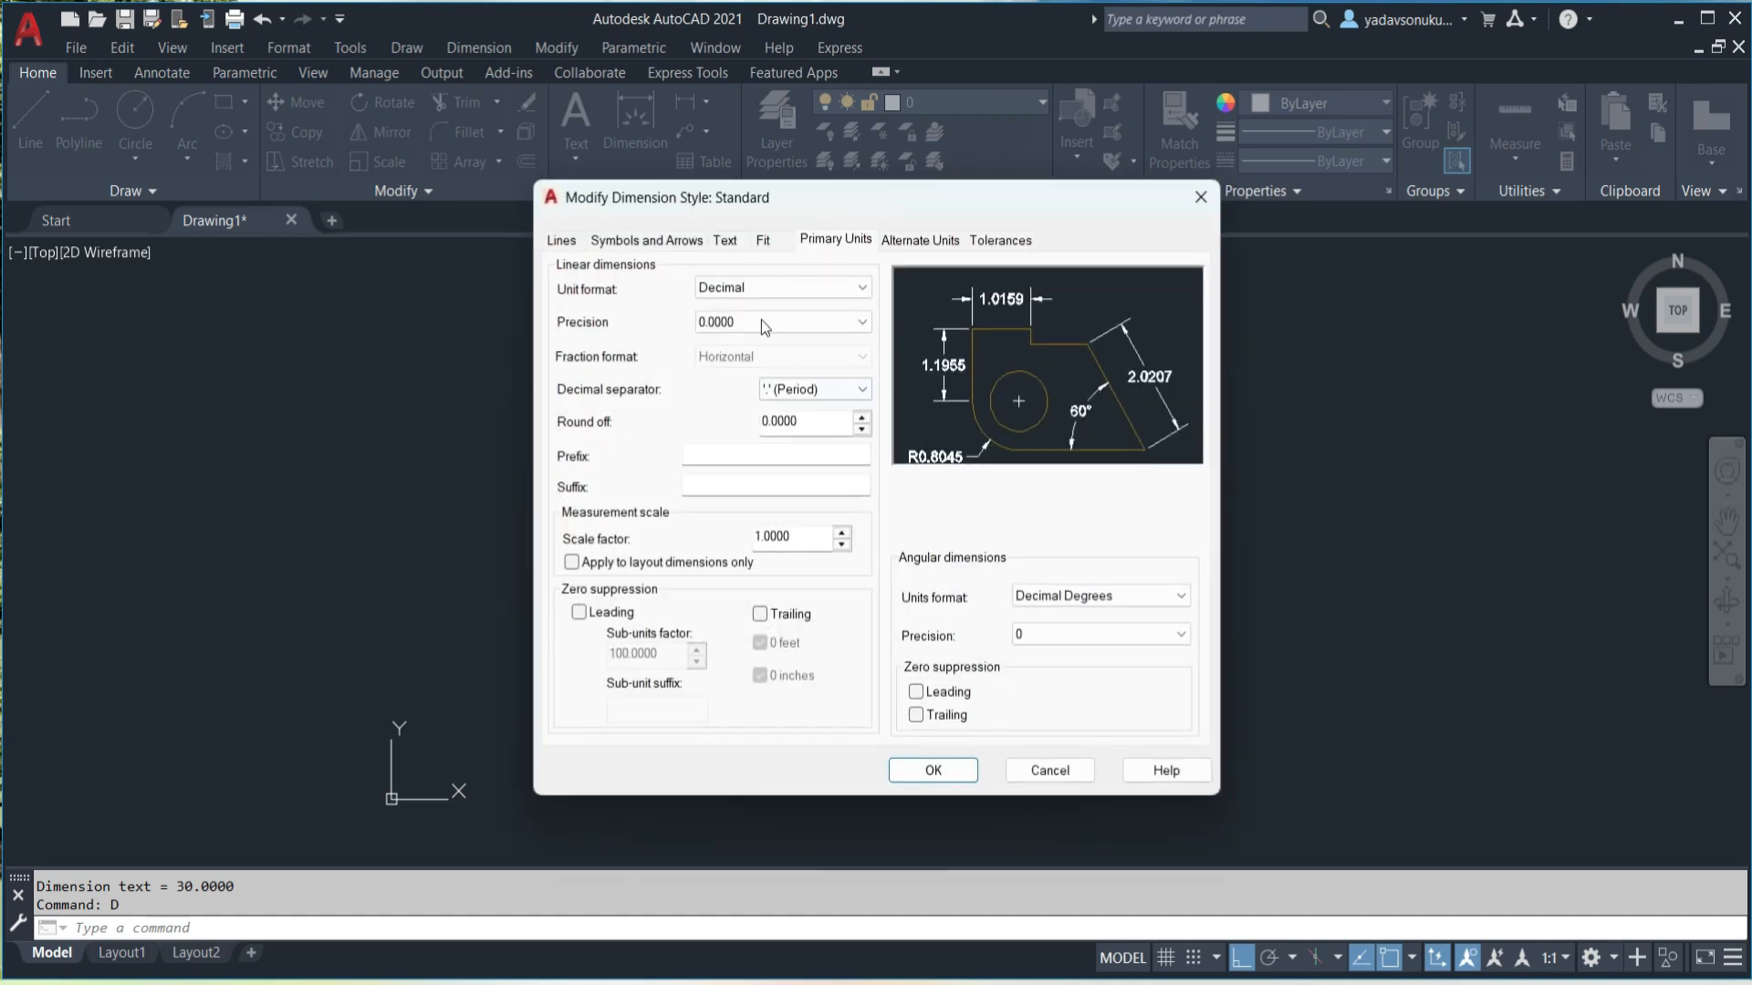
pyautogui.click(731, 242)
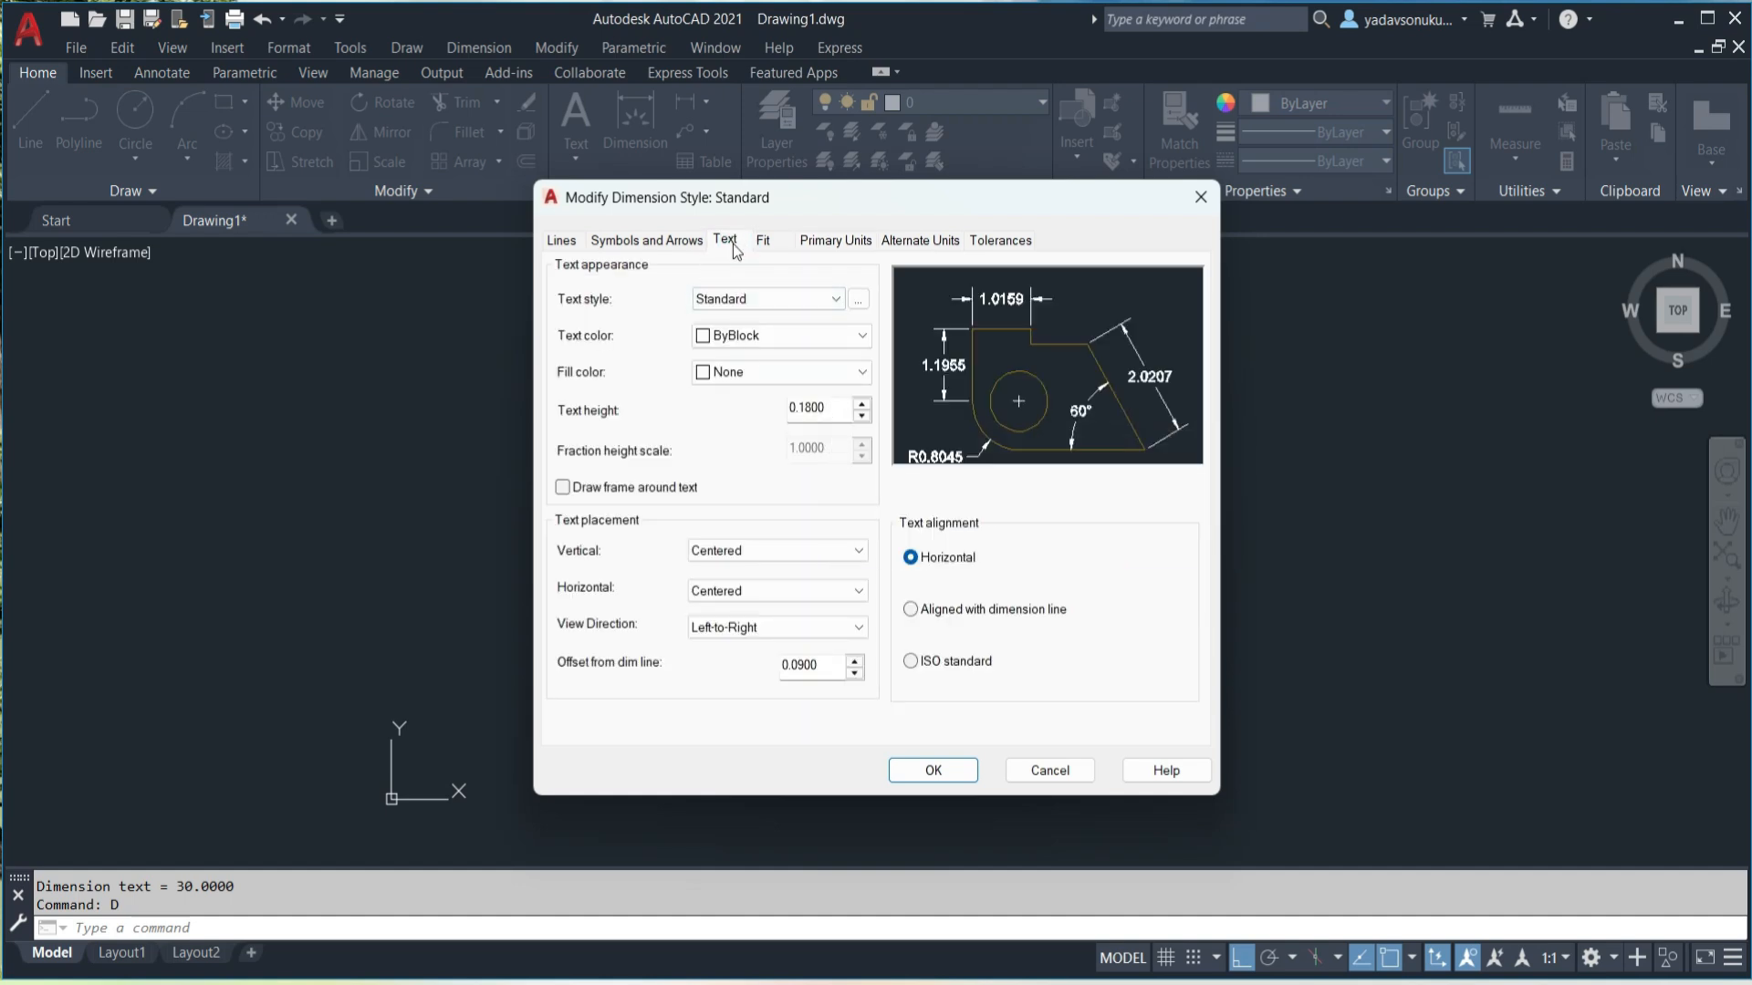
pyautogui.doubleClick(821, 407)
pyautogui.write('1')
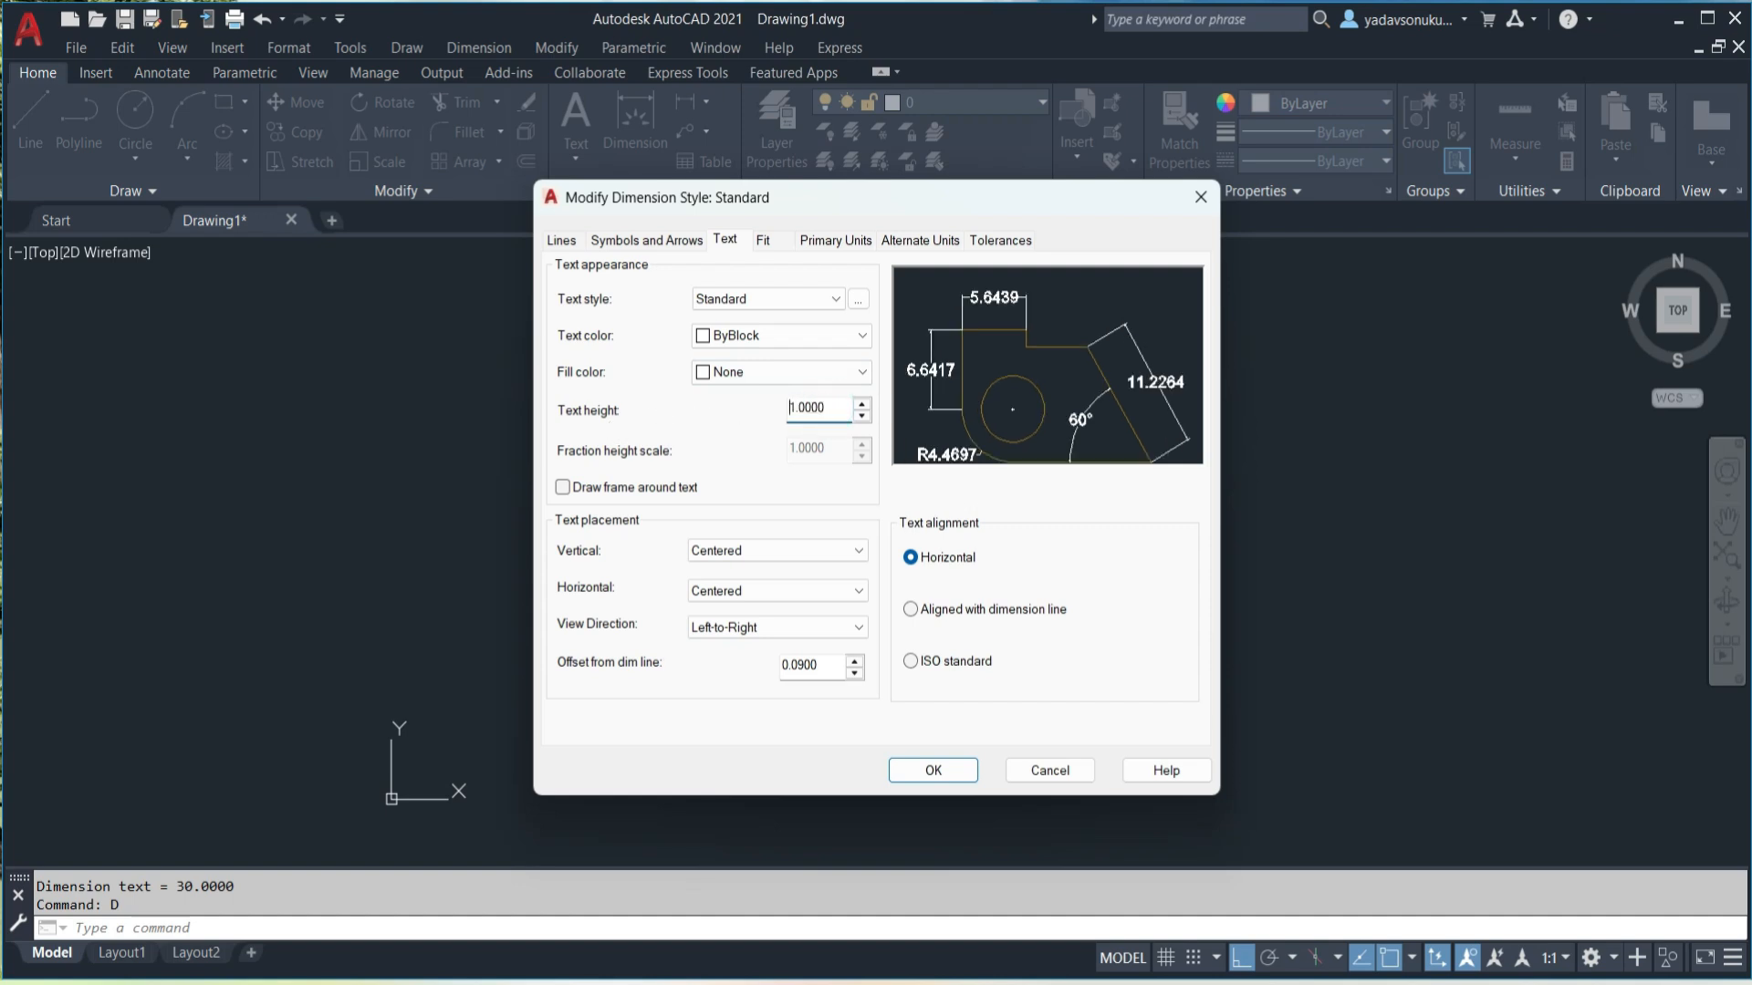
pyautogui.click(934, 768)
pyautogui.click(1144, 385)
pyautogui.click(1038, 677)
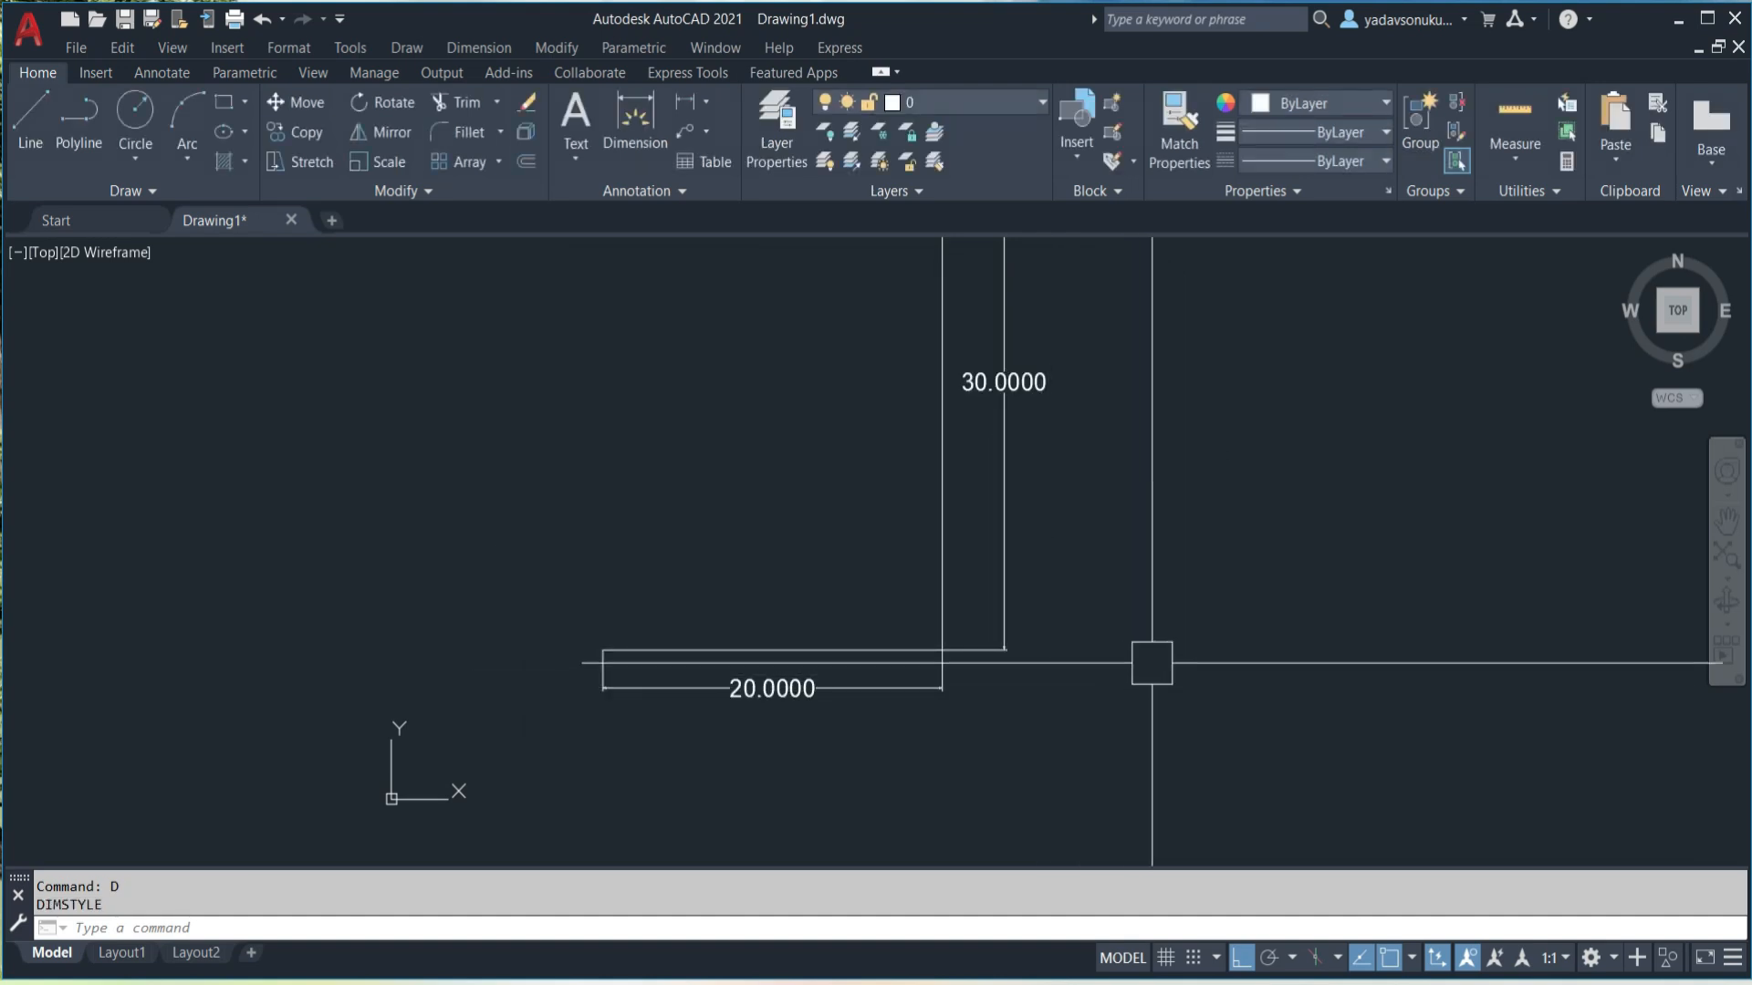
# - Draw a 25-unit line sloping up to the right, beside the dimensioned lines, with Ortho mode turned off
pyautogui.scroll(-3, 1151, 663)
pyautogui.moveTo(1114, 665); pyautogui.dragTo(1024, 688, button='middle')
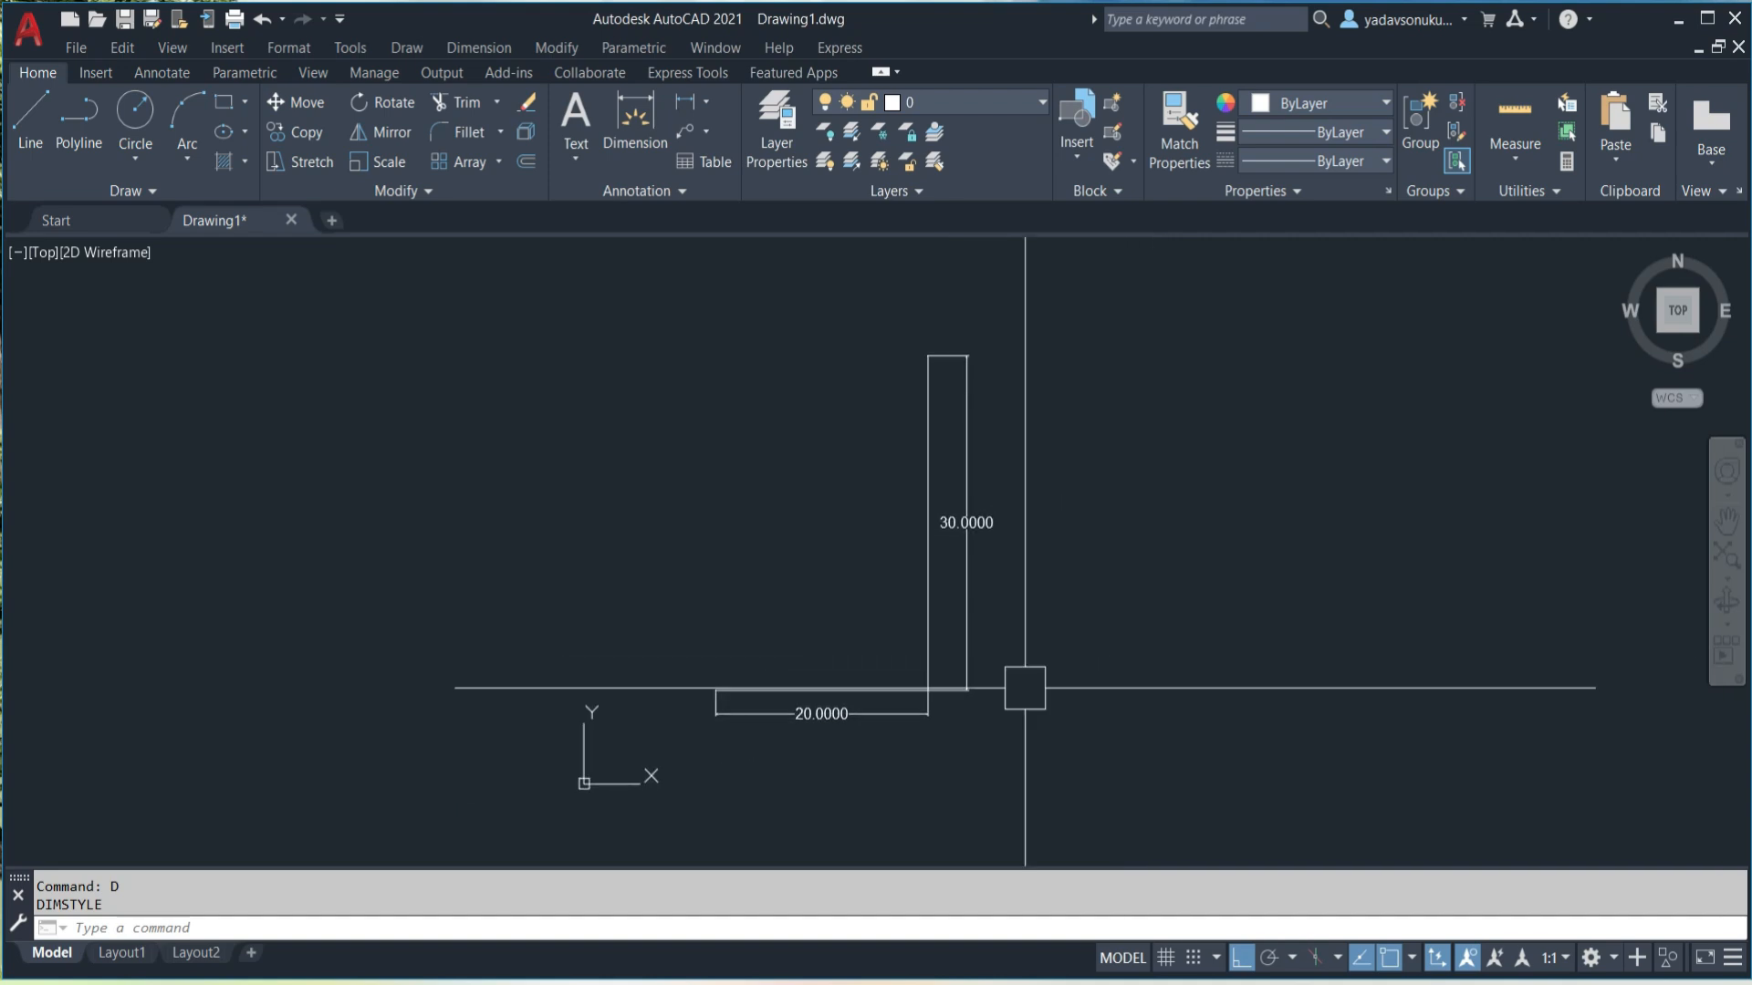
pyautogui.moveTo(1088, 681); pyautogui.dragTo(844, 653, button='middle')
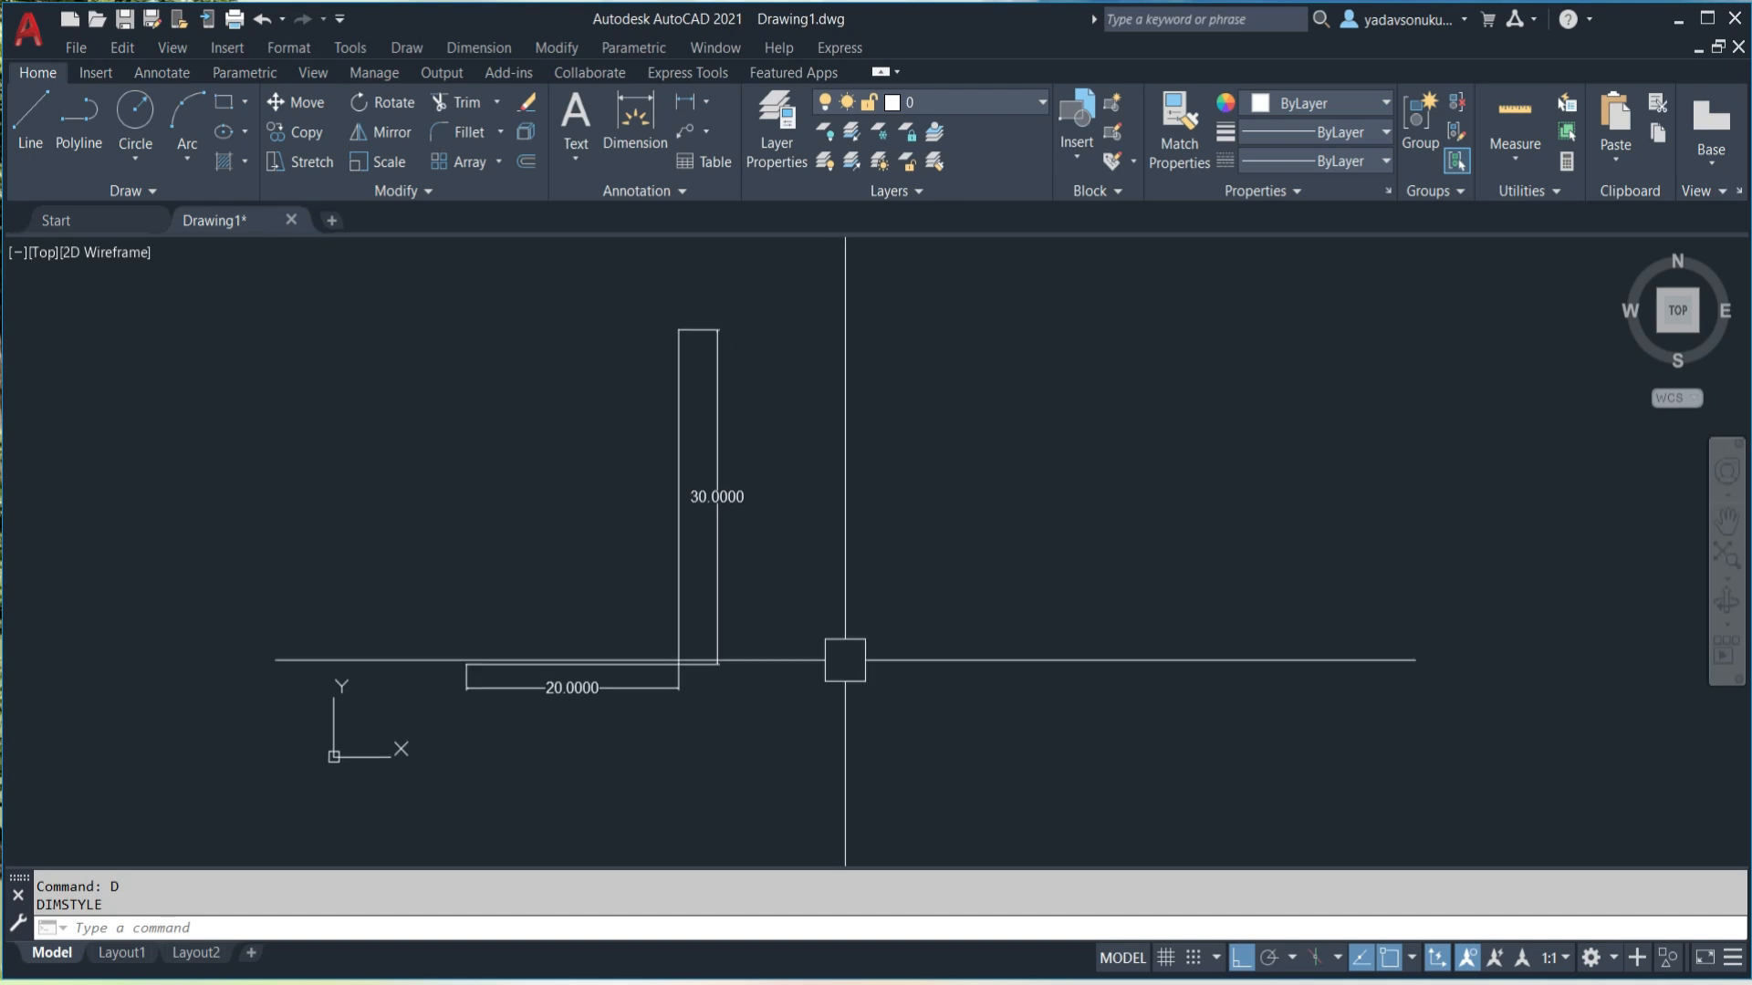
pyautogui.click(31, 145)
pyautogui.click(894, 672)
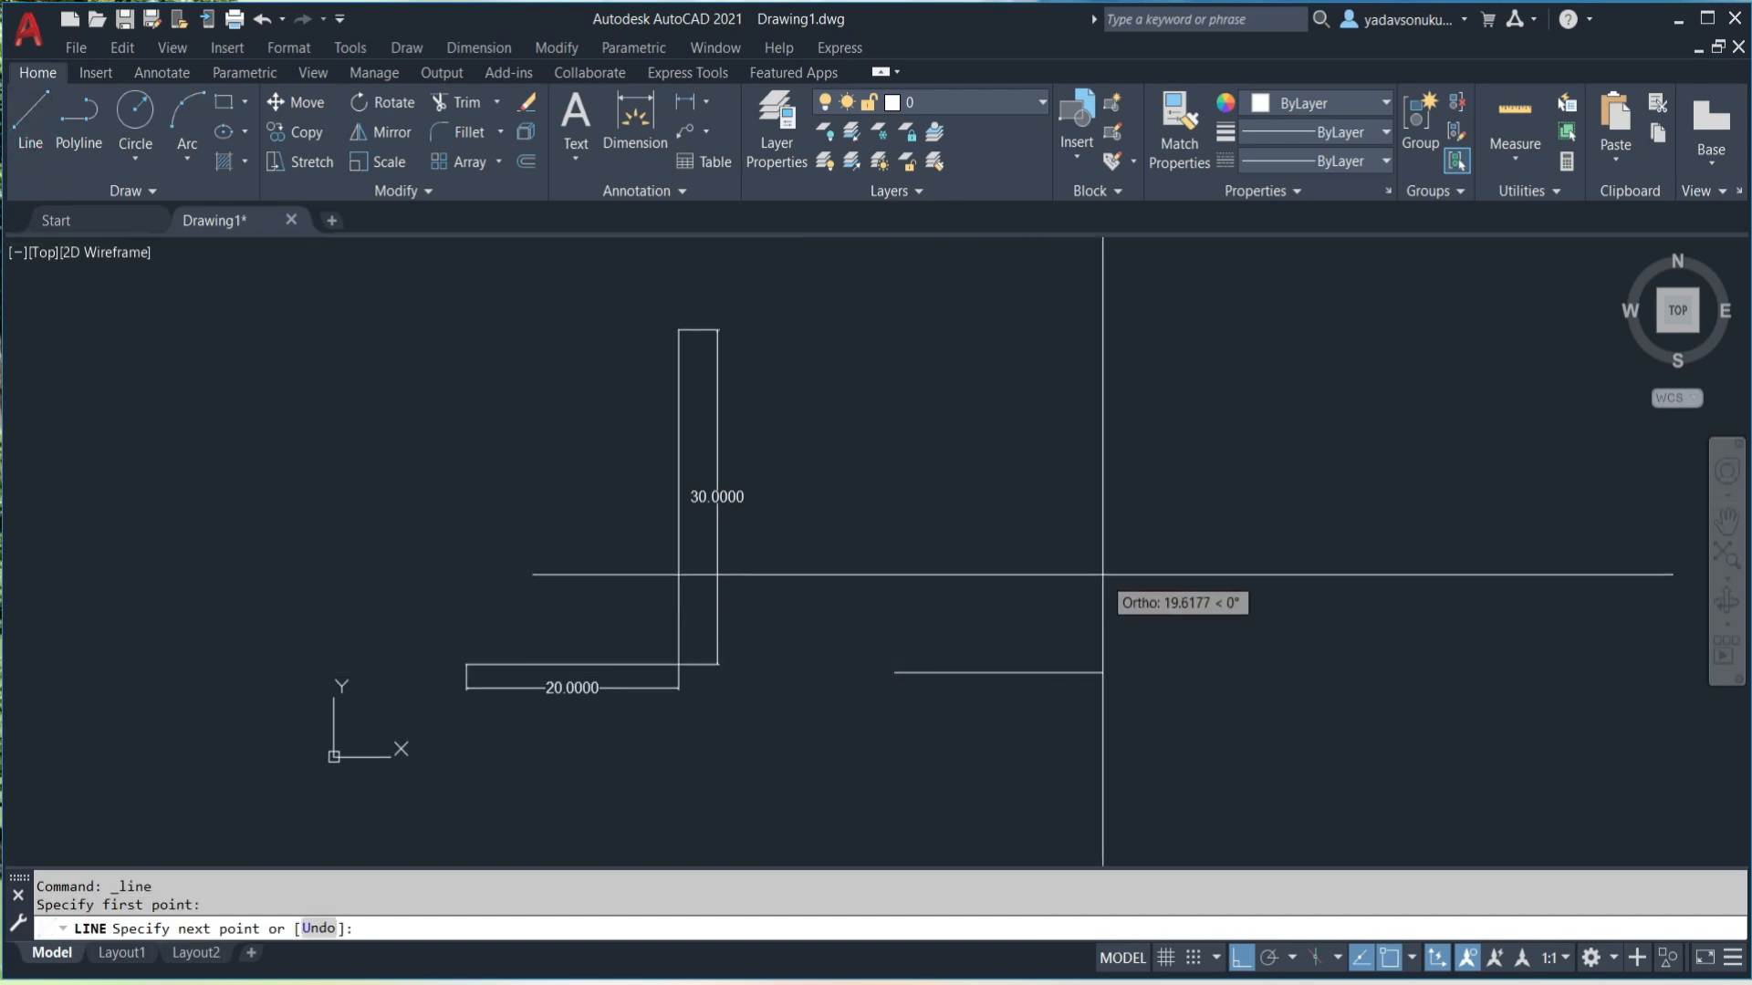
pyautogui.press('F8')
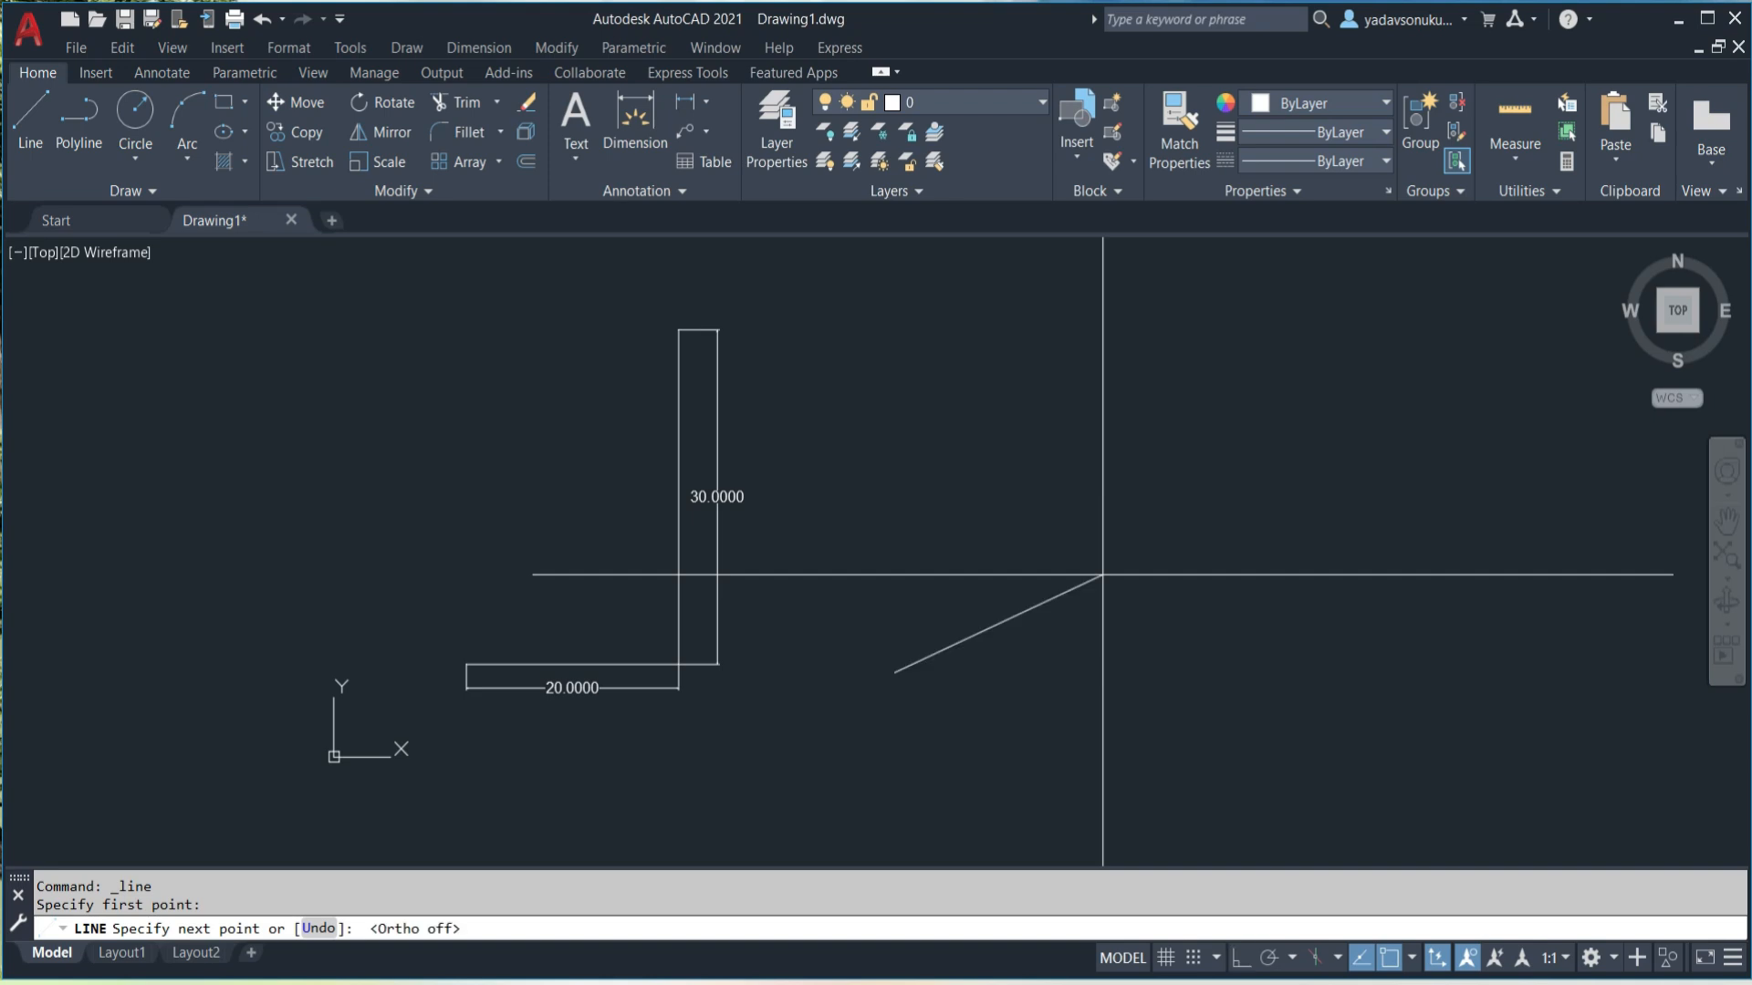
pyautogui.write('25')
pyautogui.press('Return')
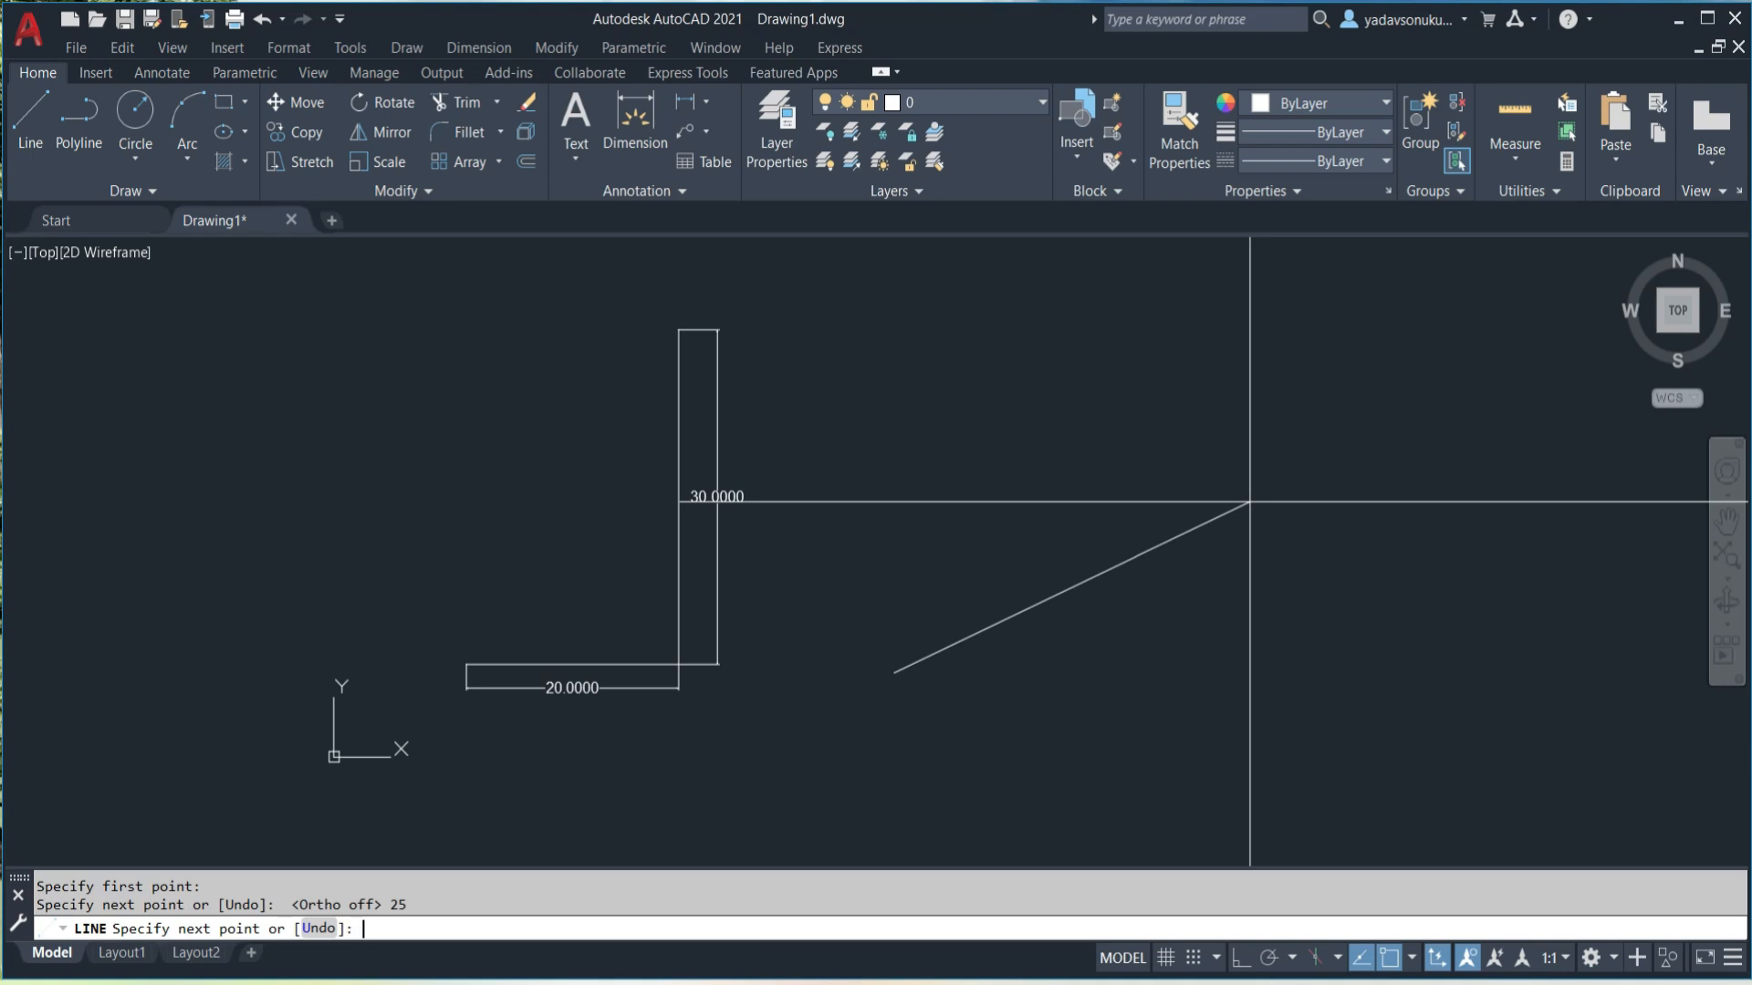
pyautogui.press('Escape')
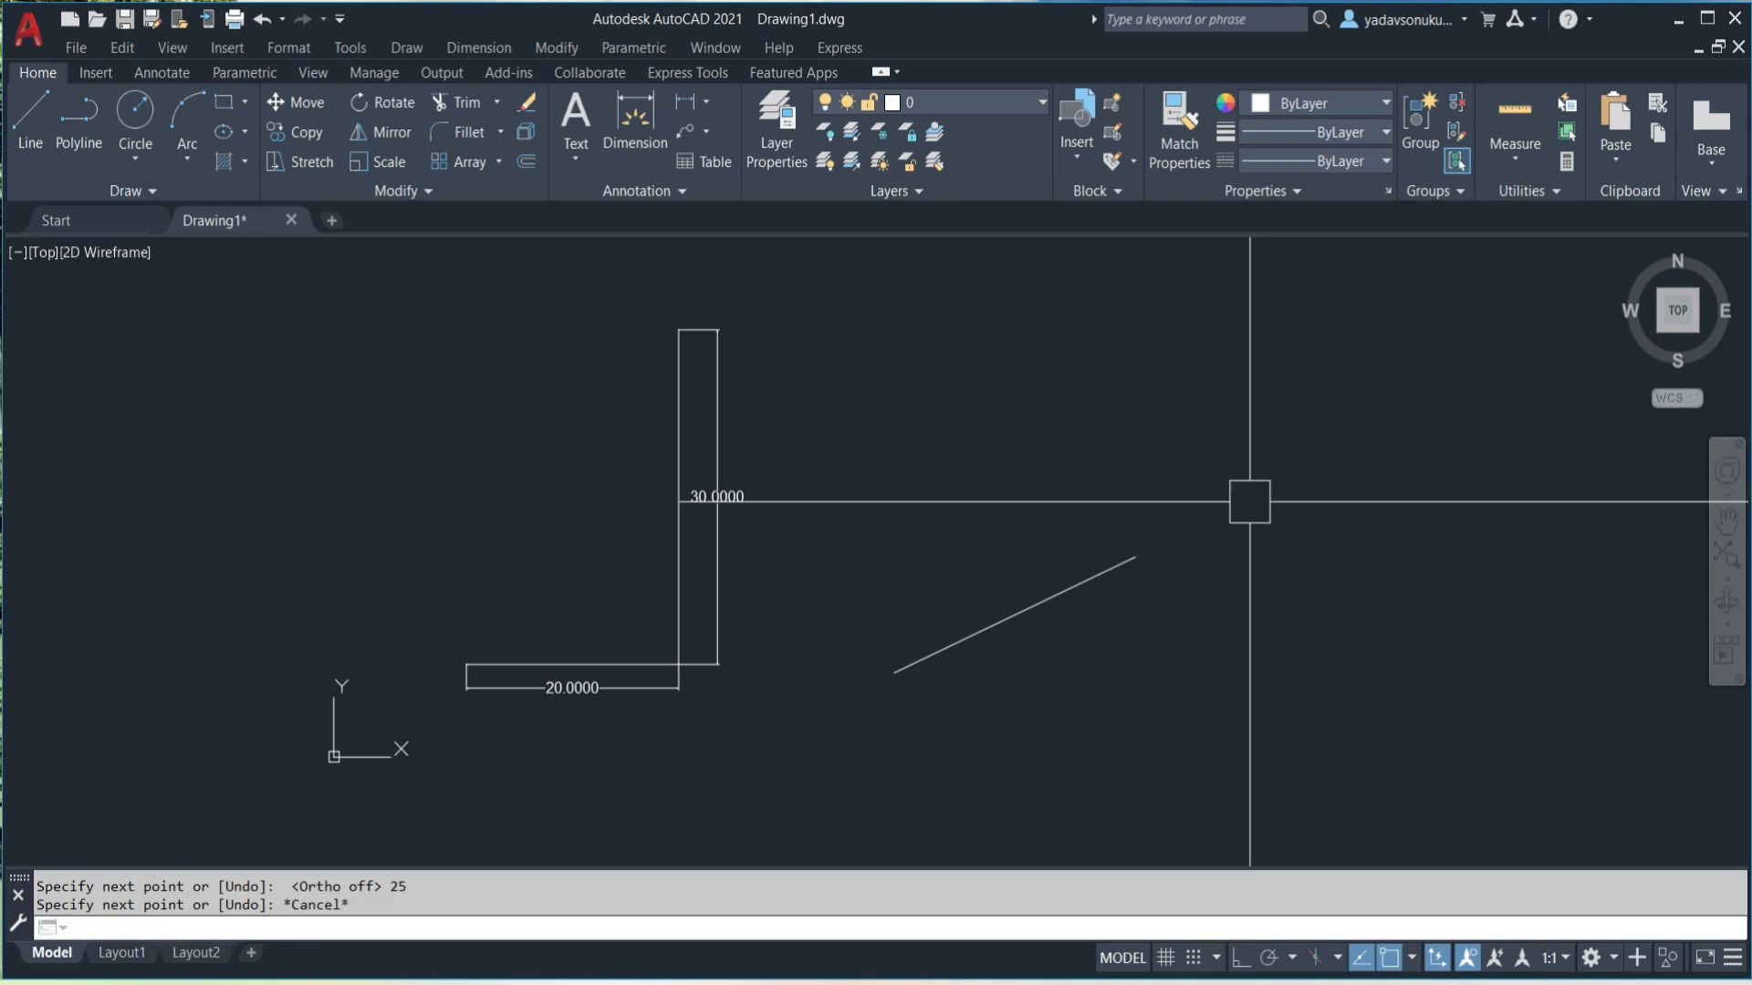
# - Add an aligned dimension between the sloping line's endpoints, placed just above and parallel to it
pyautogui.scroll(2, 1095, 627)
pyautogui.moveTo(1093, 608); pyautogui.dragTo(869, 573, button='middle')
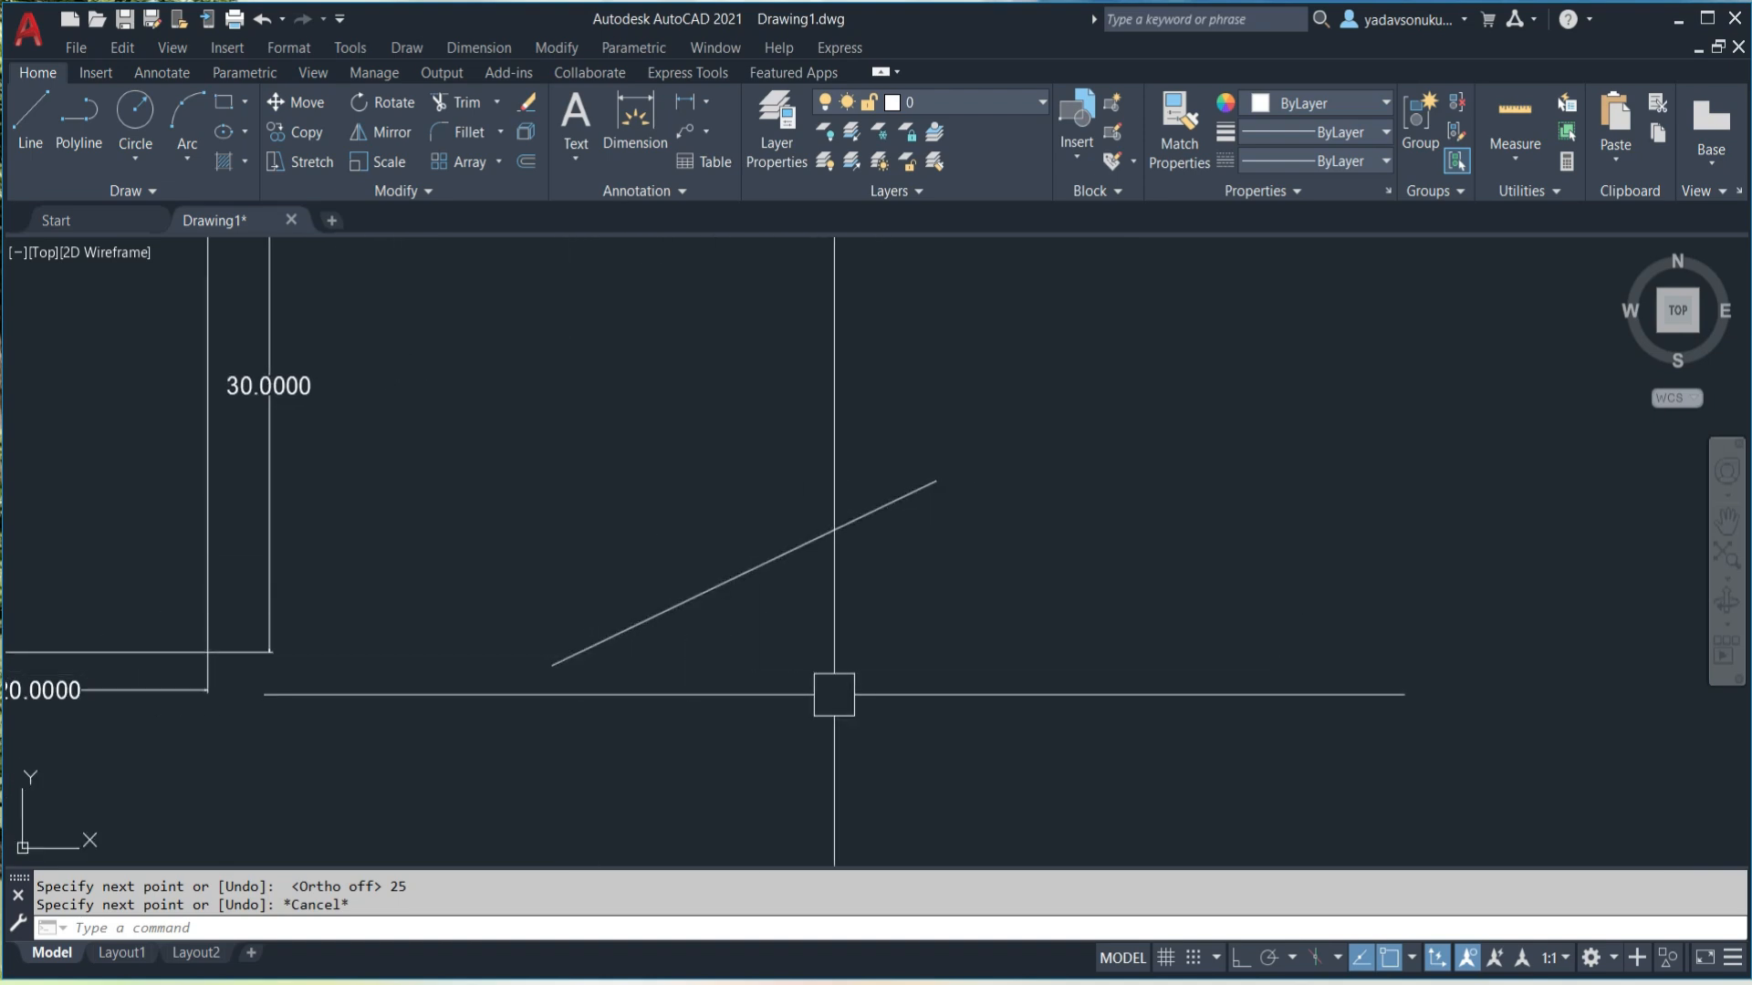
pyautogui.click(703, 101)
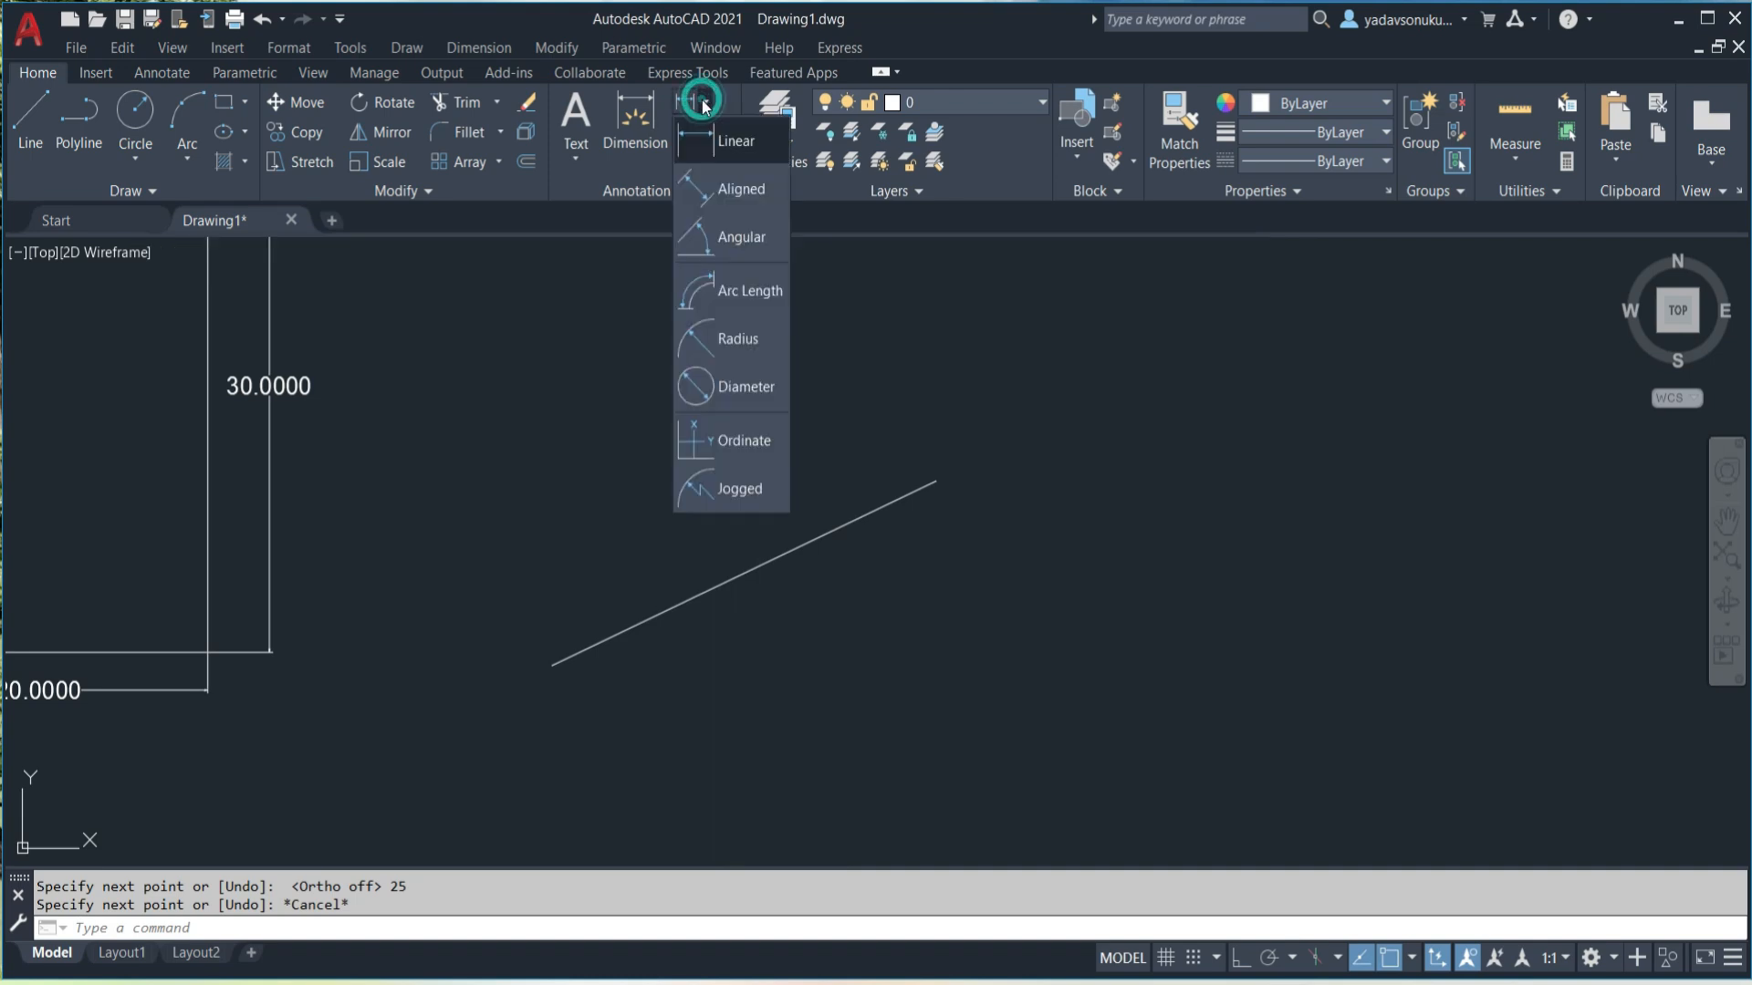
pyautogui.click(730, 193)
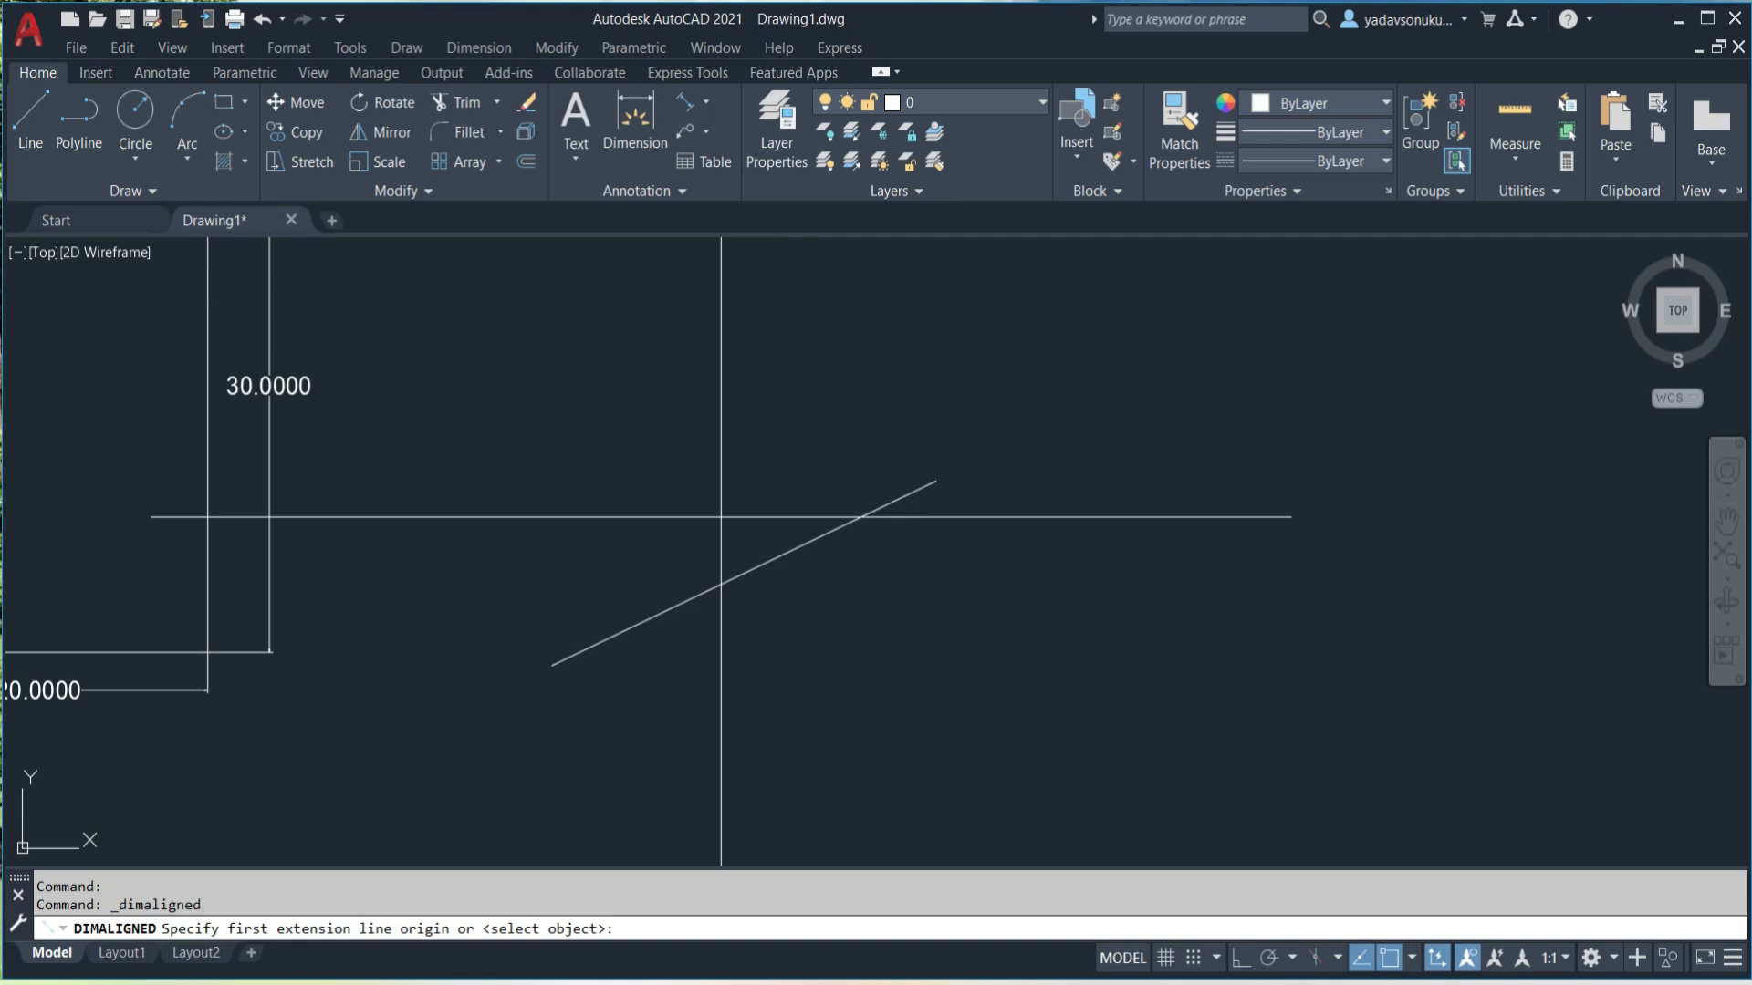
pyautogui.click(552, 665)
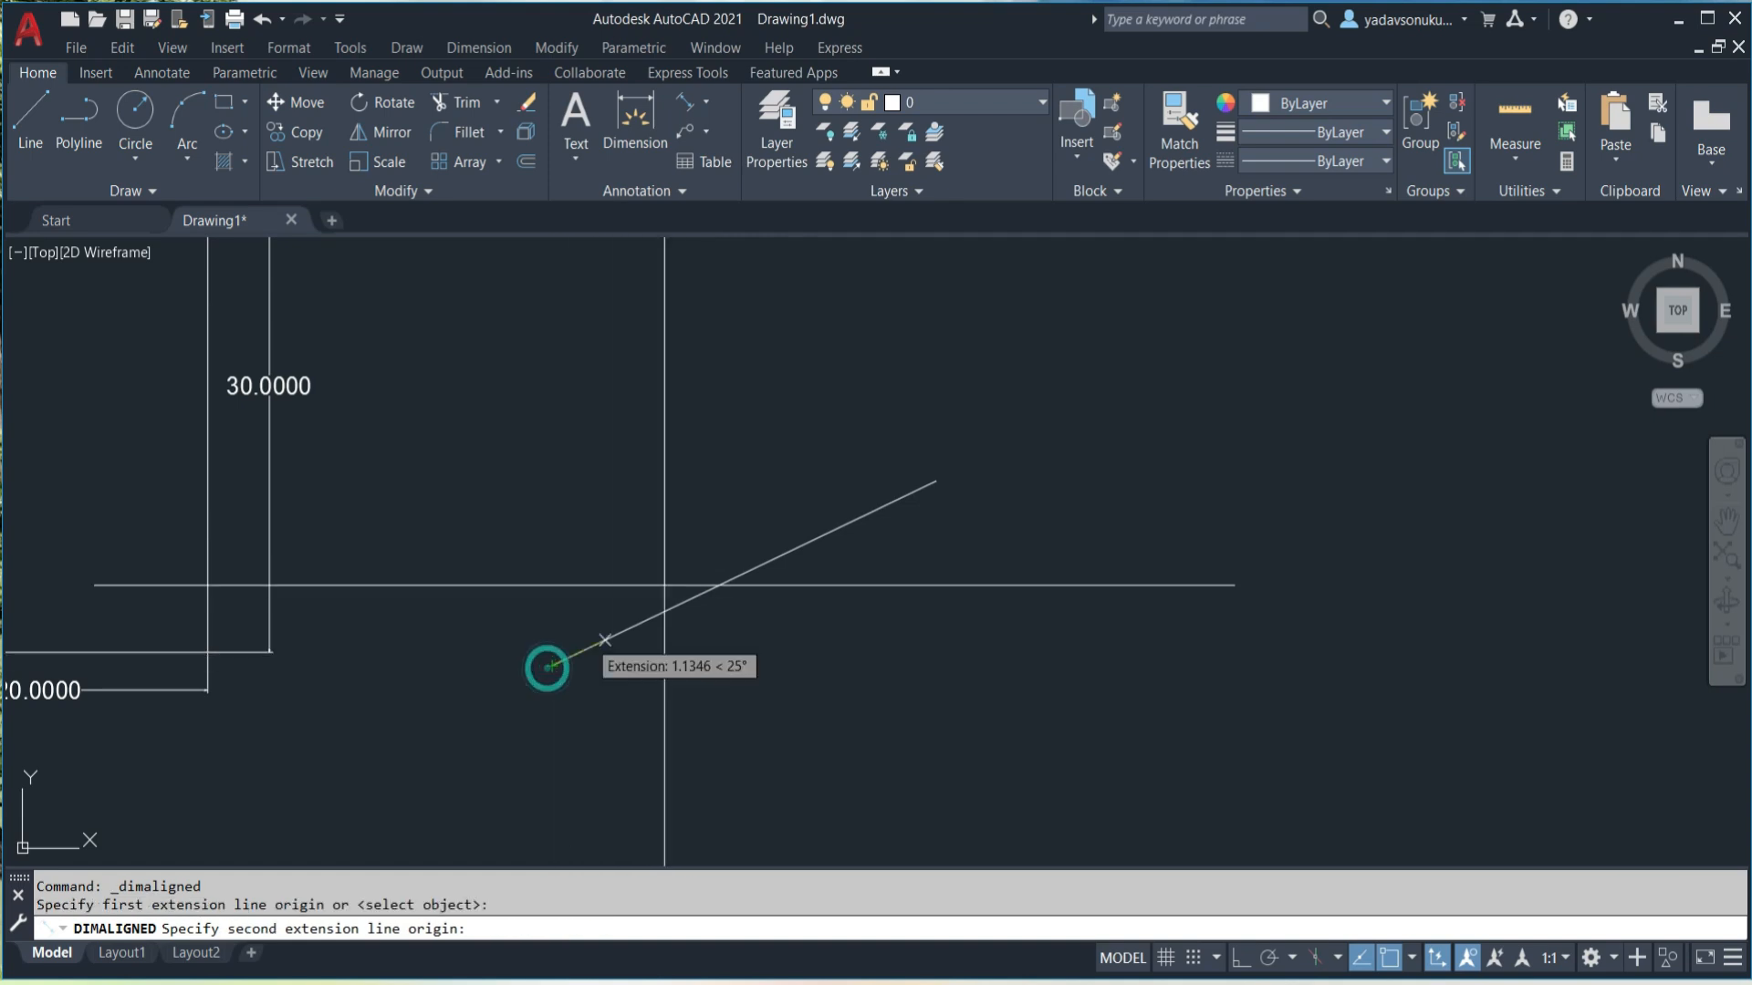
pyautogui.click(935, 480)
pyautogui.click(903, 445)
# - Add a linear dimension for the sloping line's vertical rise, placed at its upper end
pyautogui.moveTo(1062, 641); pyautogui.dragTo(1029, 555, button='middle')
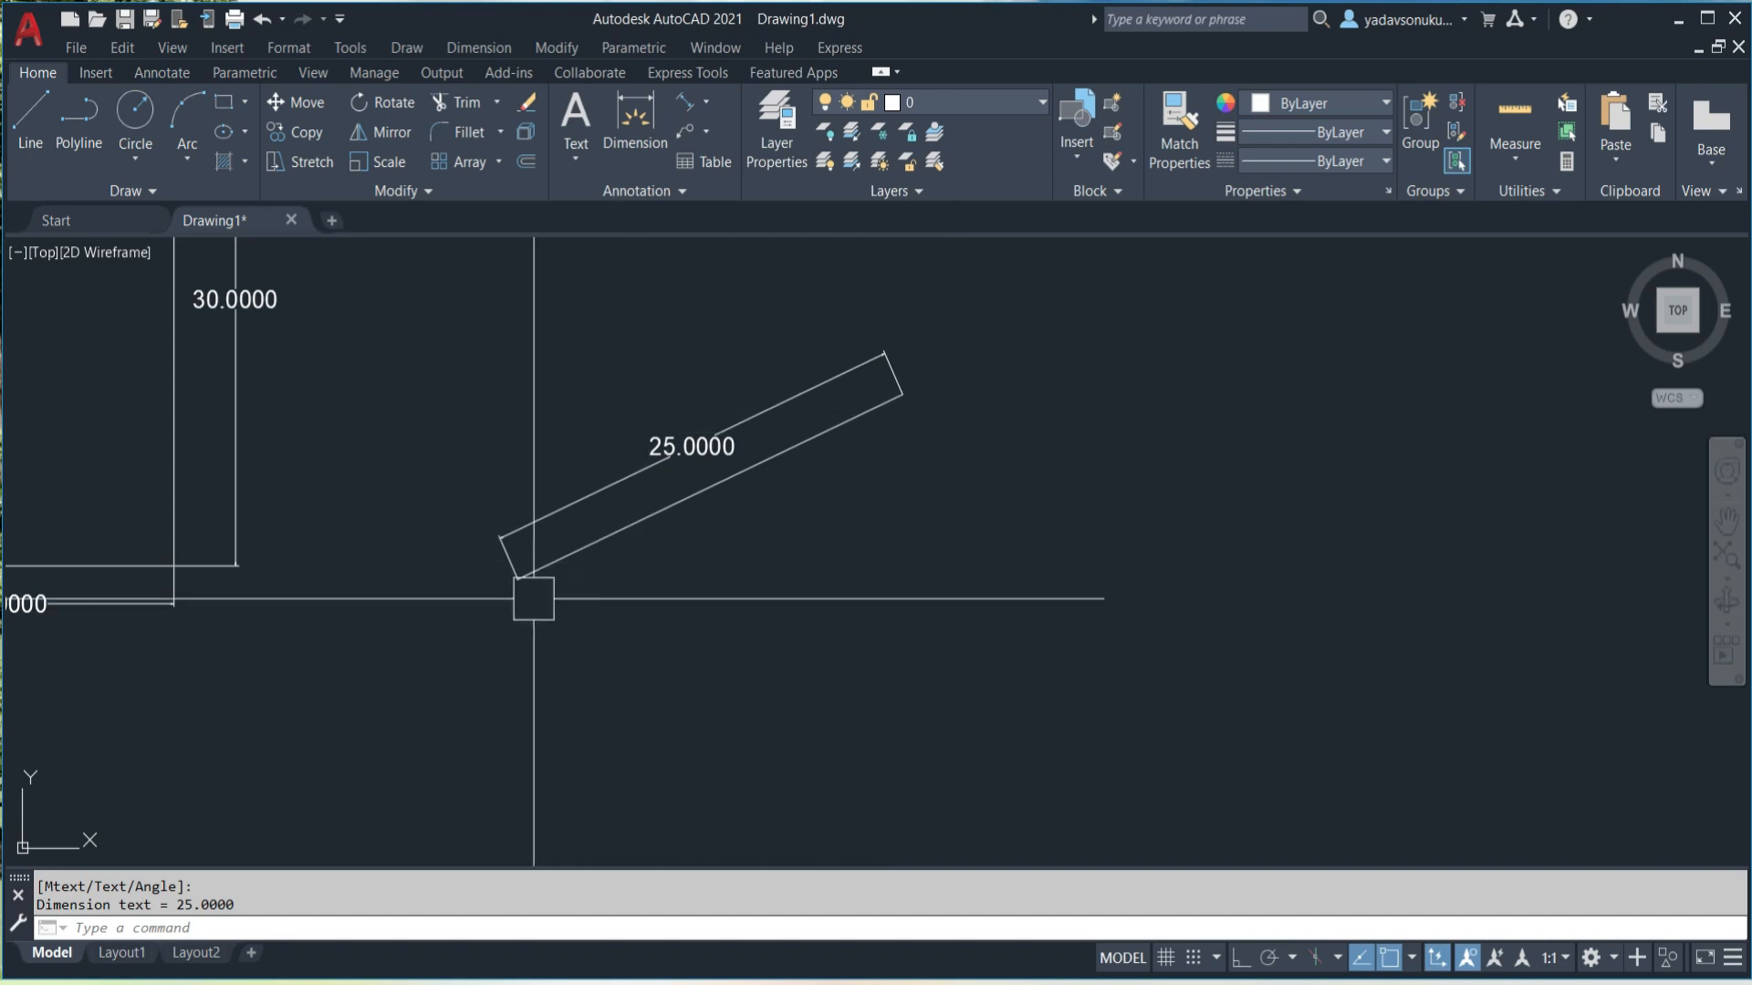
pyautogui.click(699, 104)
pyautogui.click(708, 100)
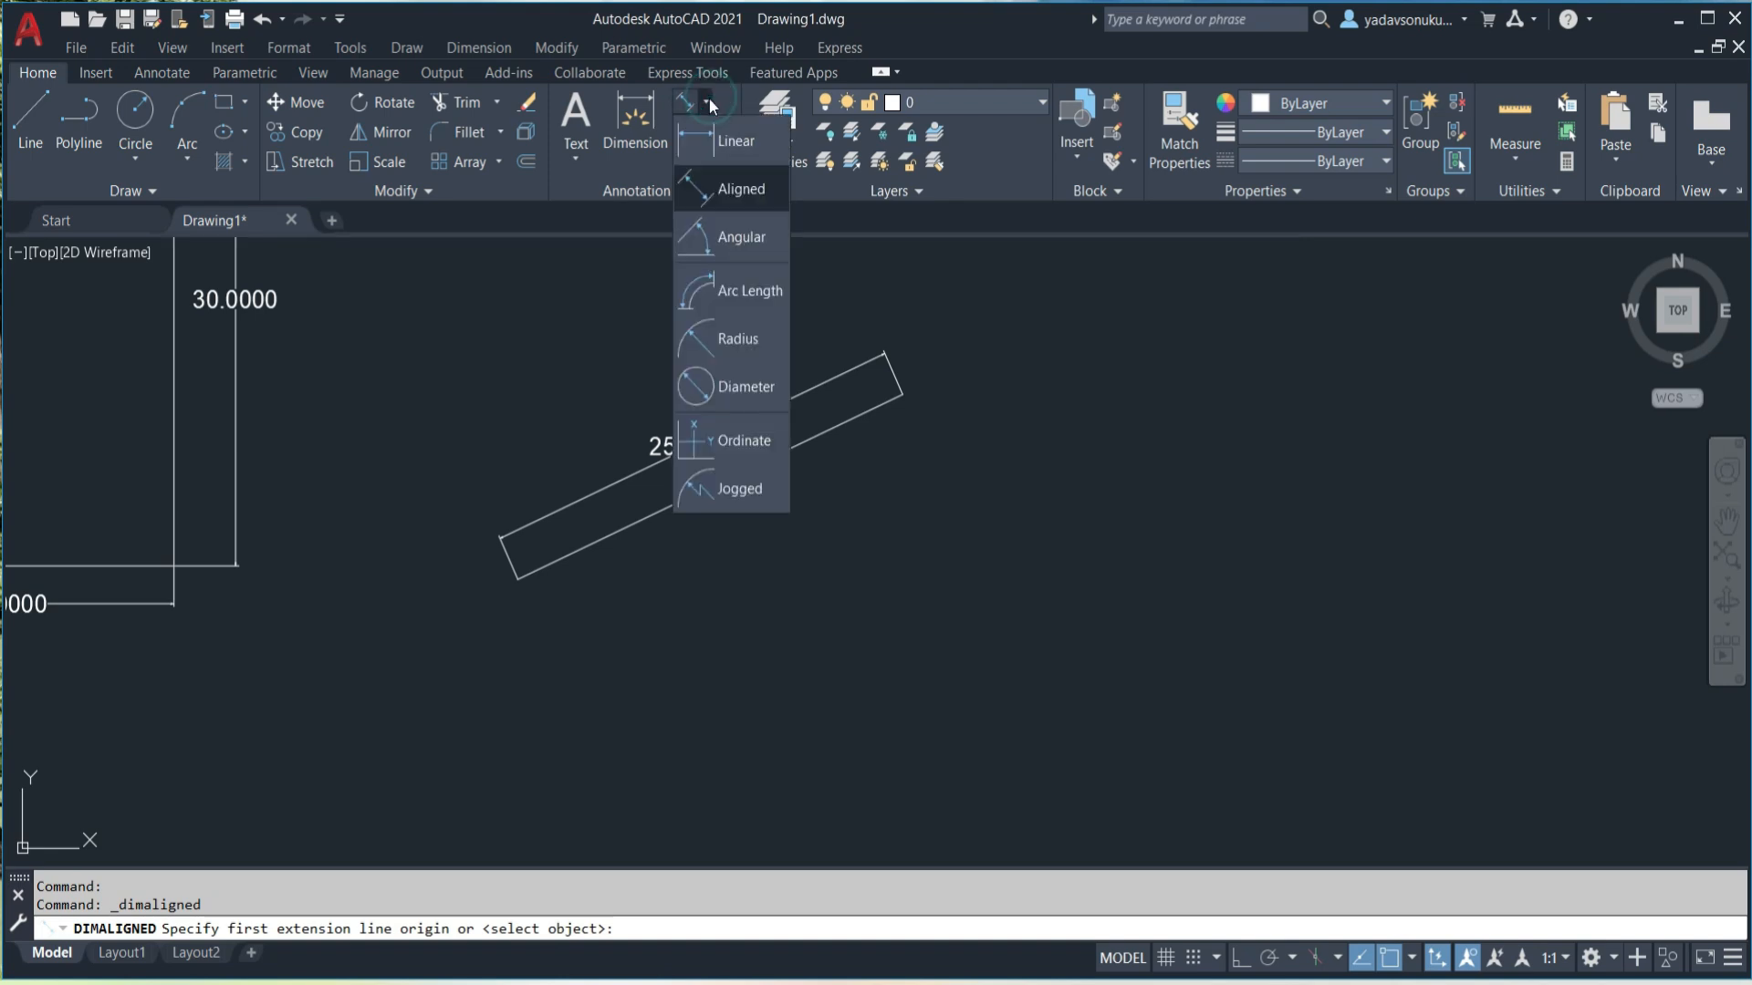
pyautogui.click(720, 144)
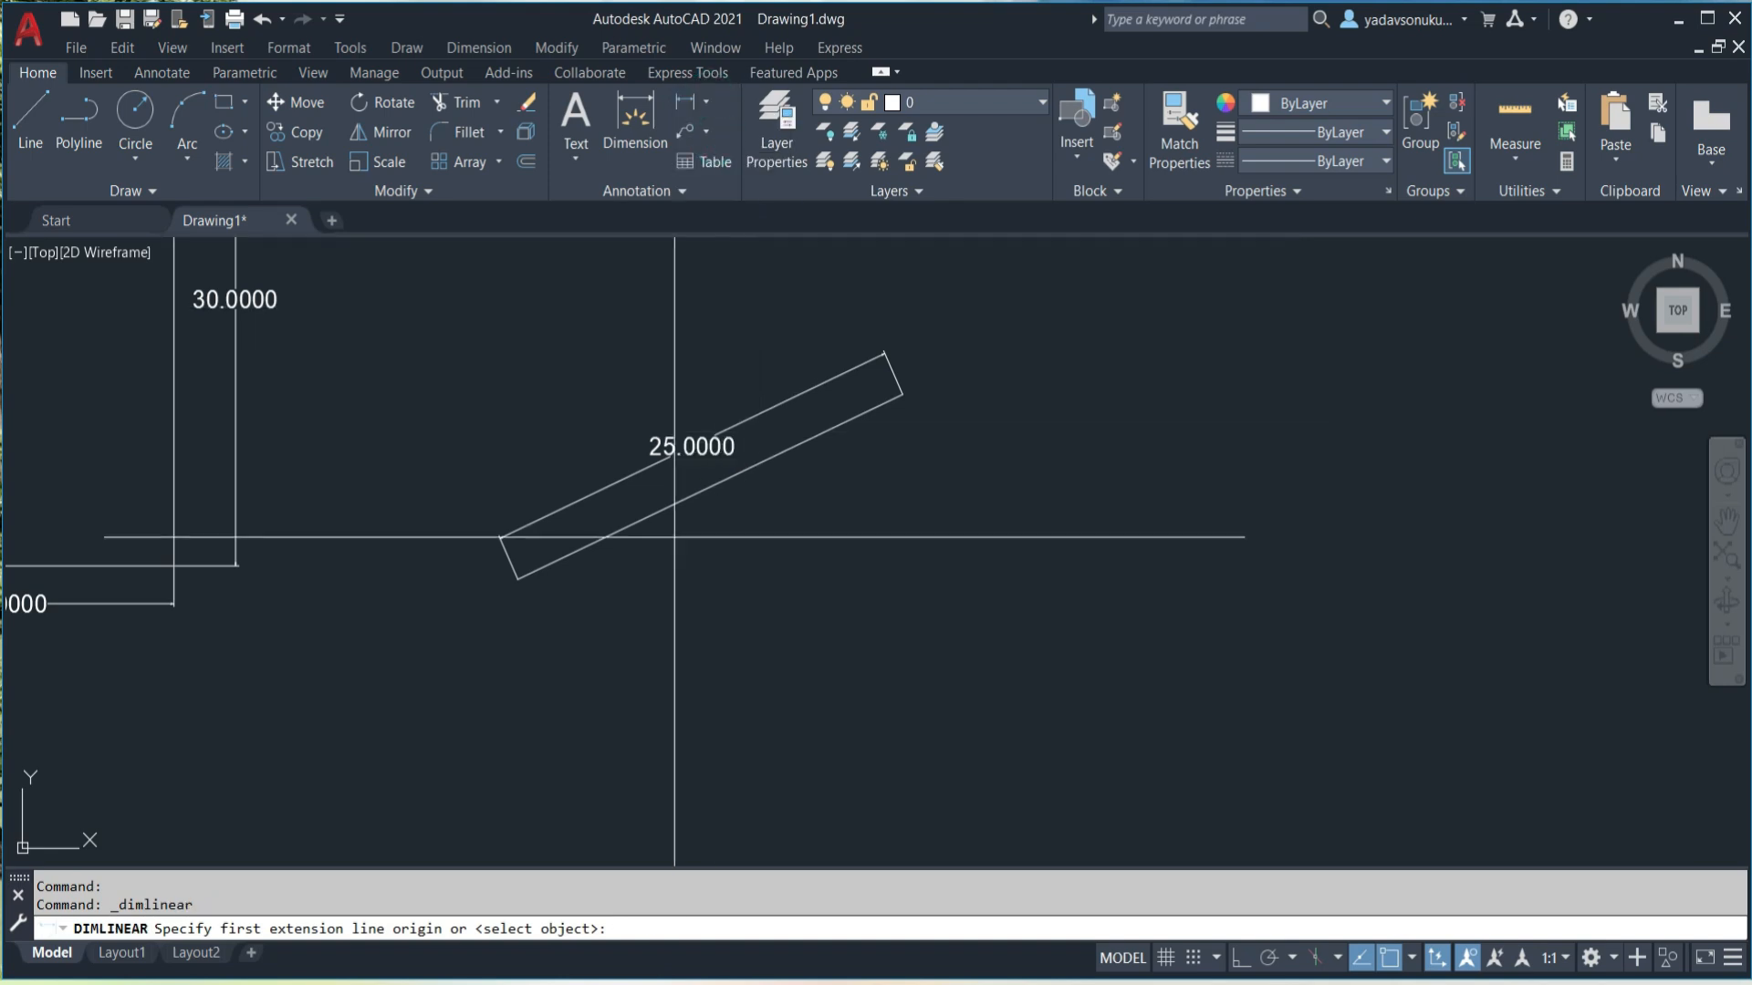
pyautogui.click(517, 578)
pyautogui.click(902, 394)
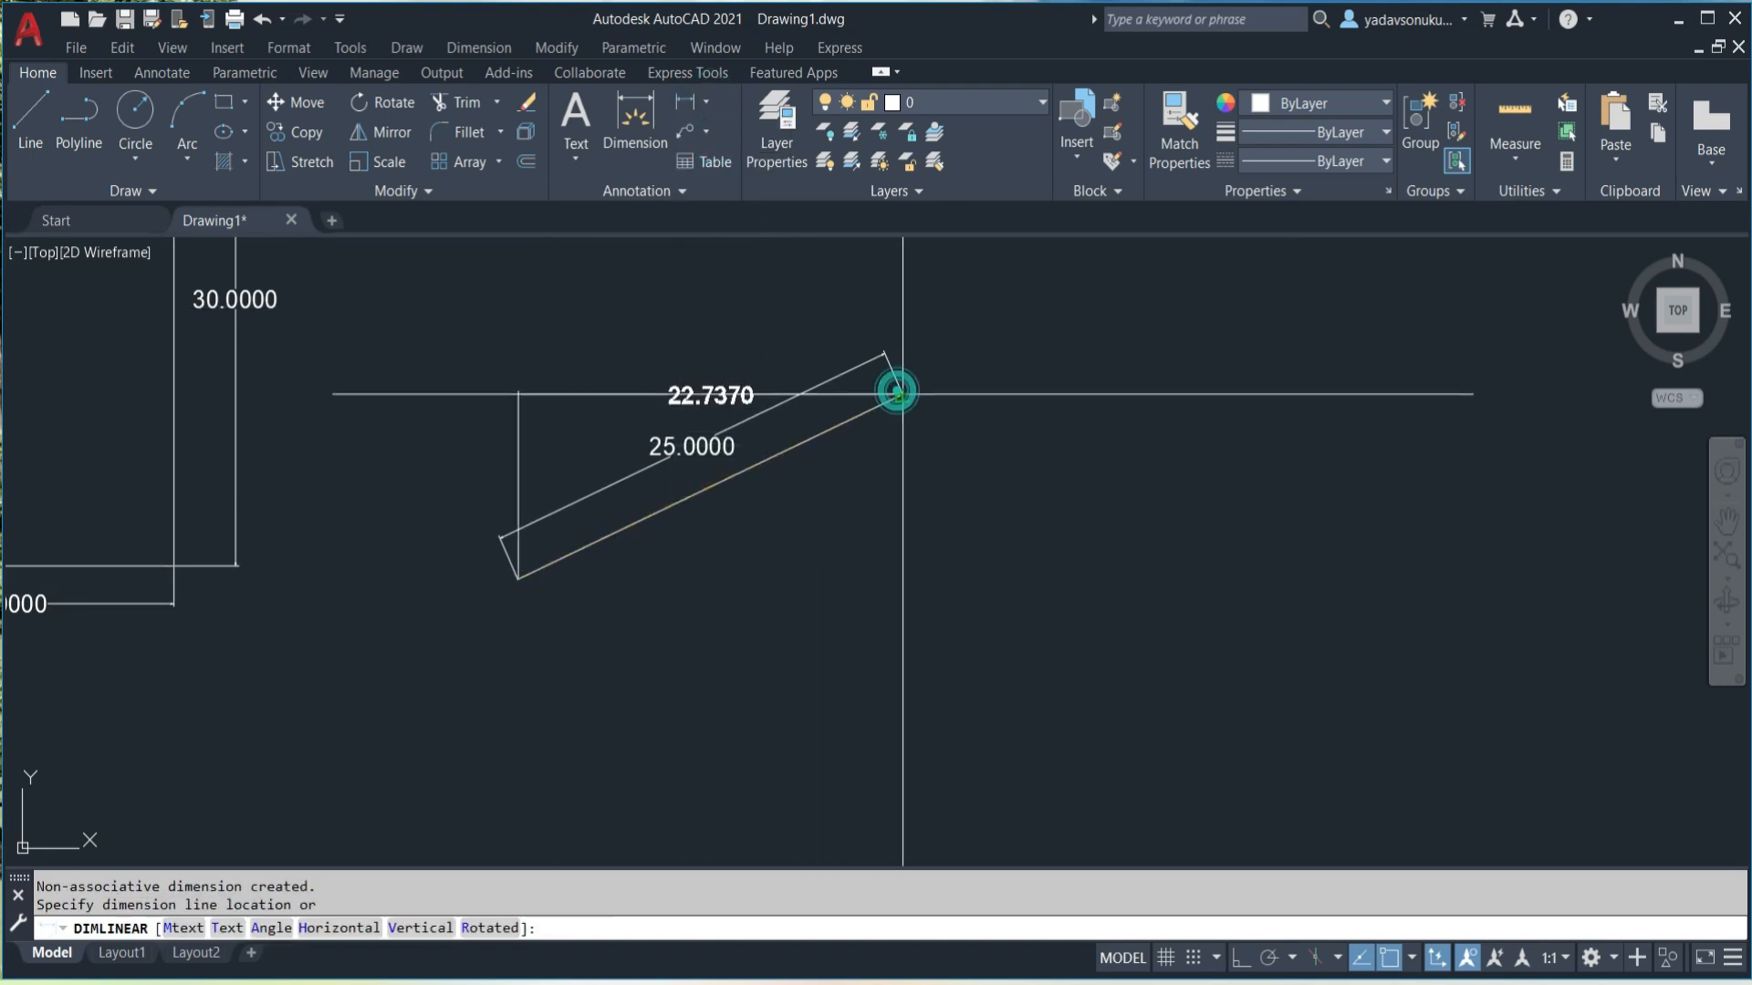
pyautogui.scroll(5, 949, 503)
pyautogui.scroll(-3, 862, 552)
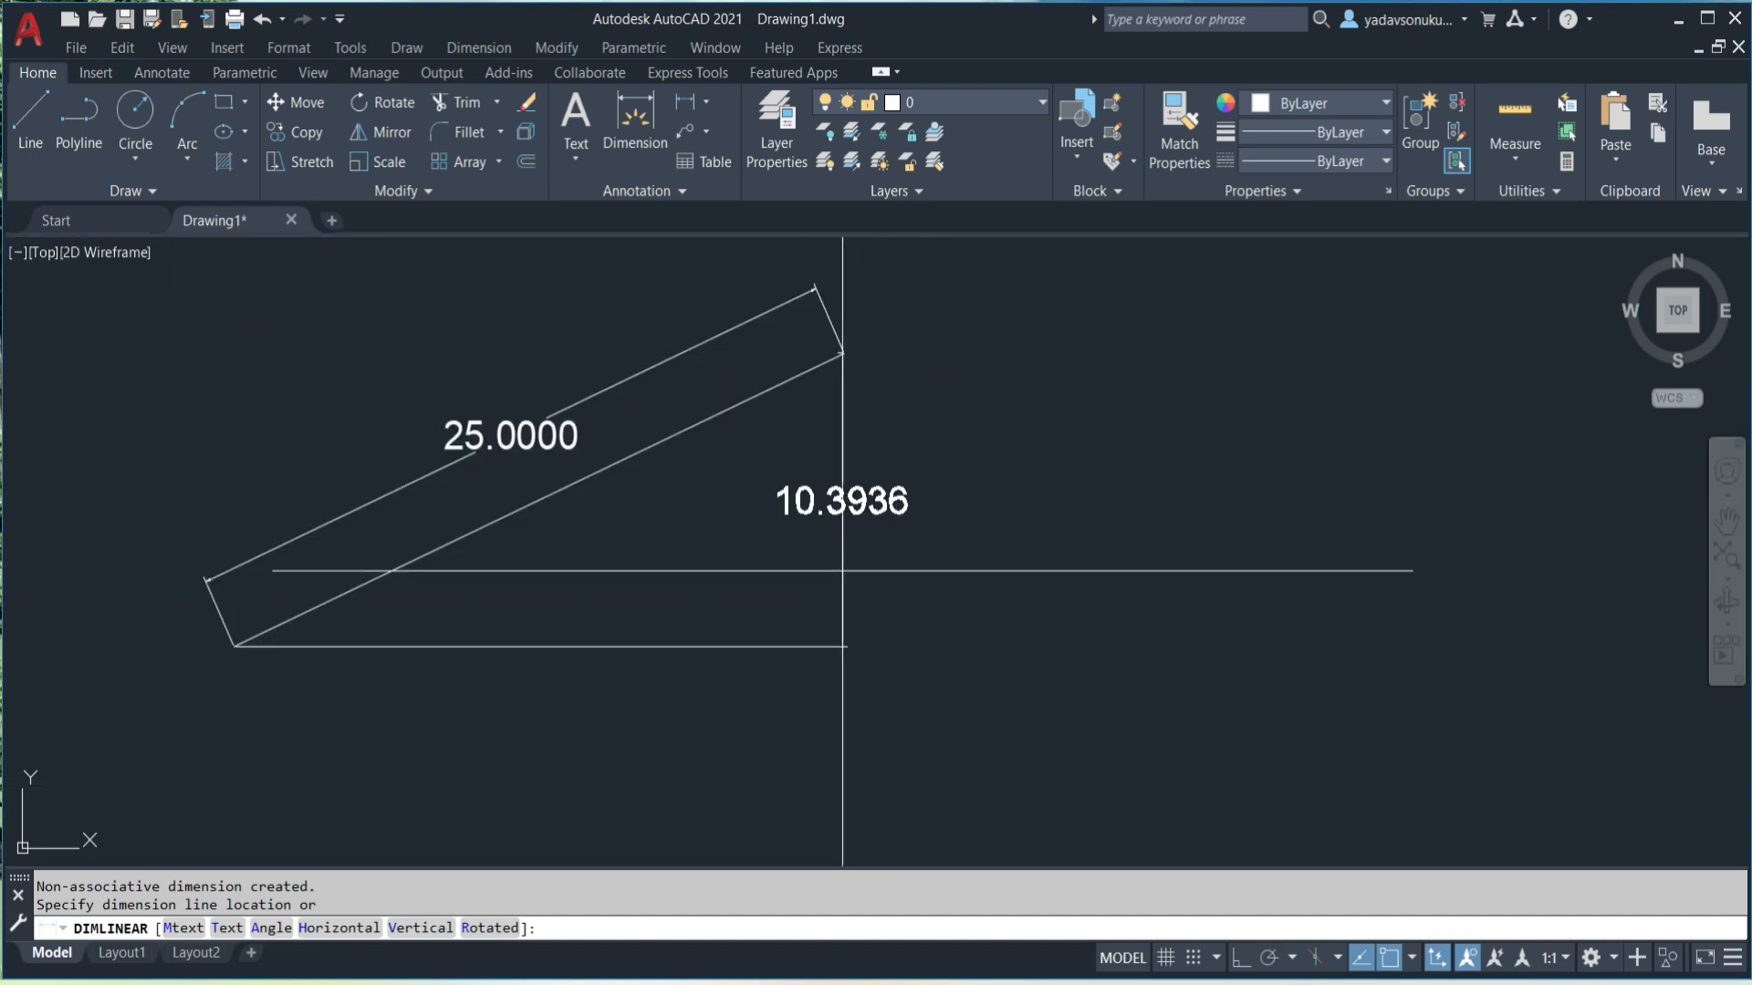
pyautogui.click(847, 576)
pyautogui.press('Escape')
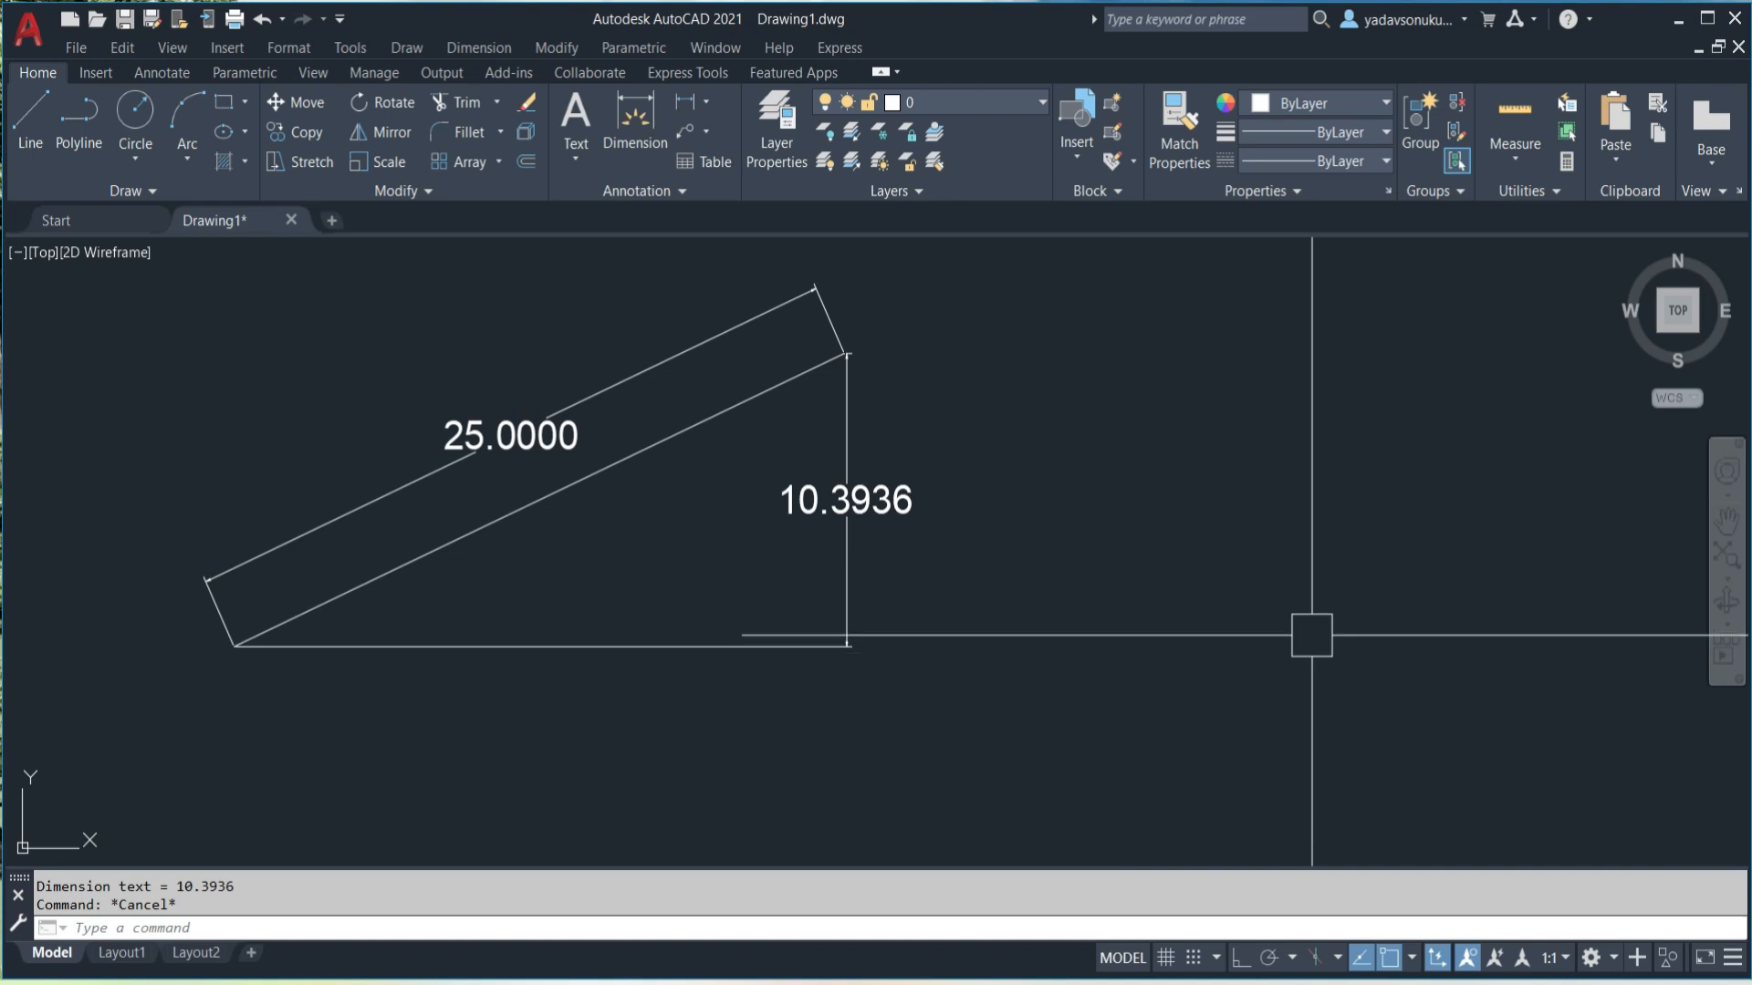
# - Add an angular dimension between the vertical and horizontal lines, placed inside their corner
pyautogui.scroll(-4, 1311, 635)
pyautogui.moveTo(705, 607); pyautogui.dragTo(868, 544, button='middle')
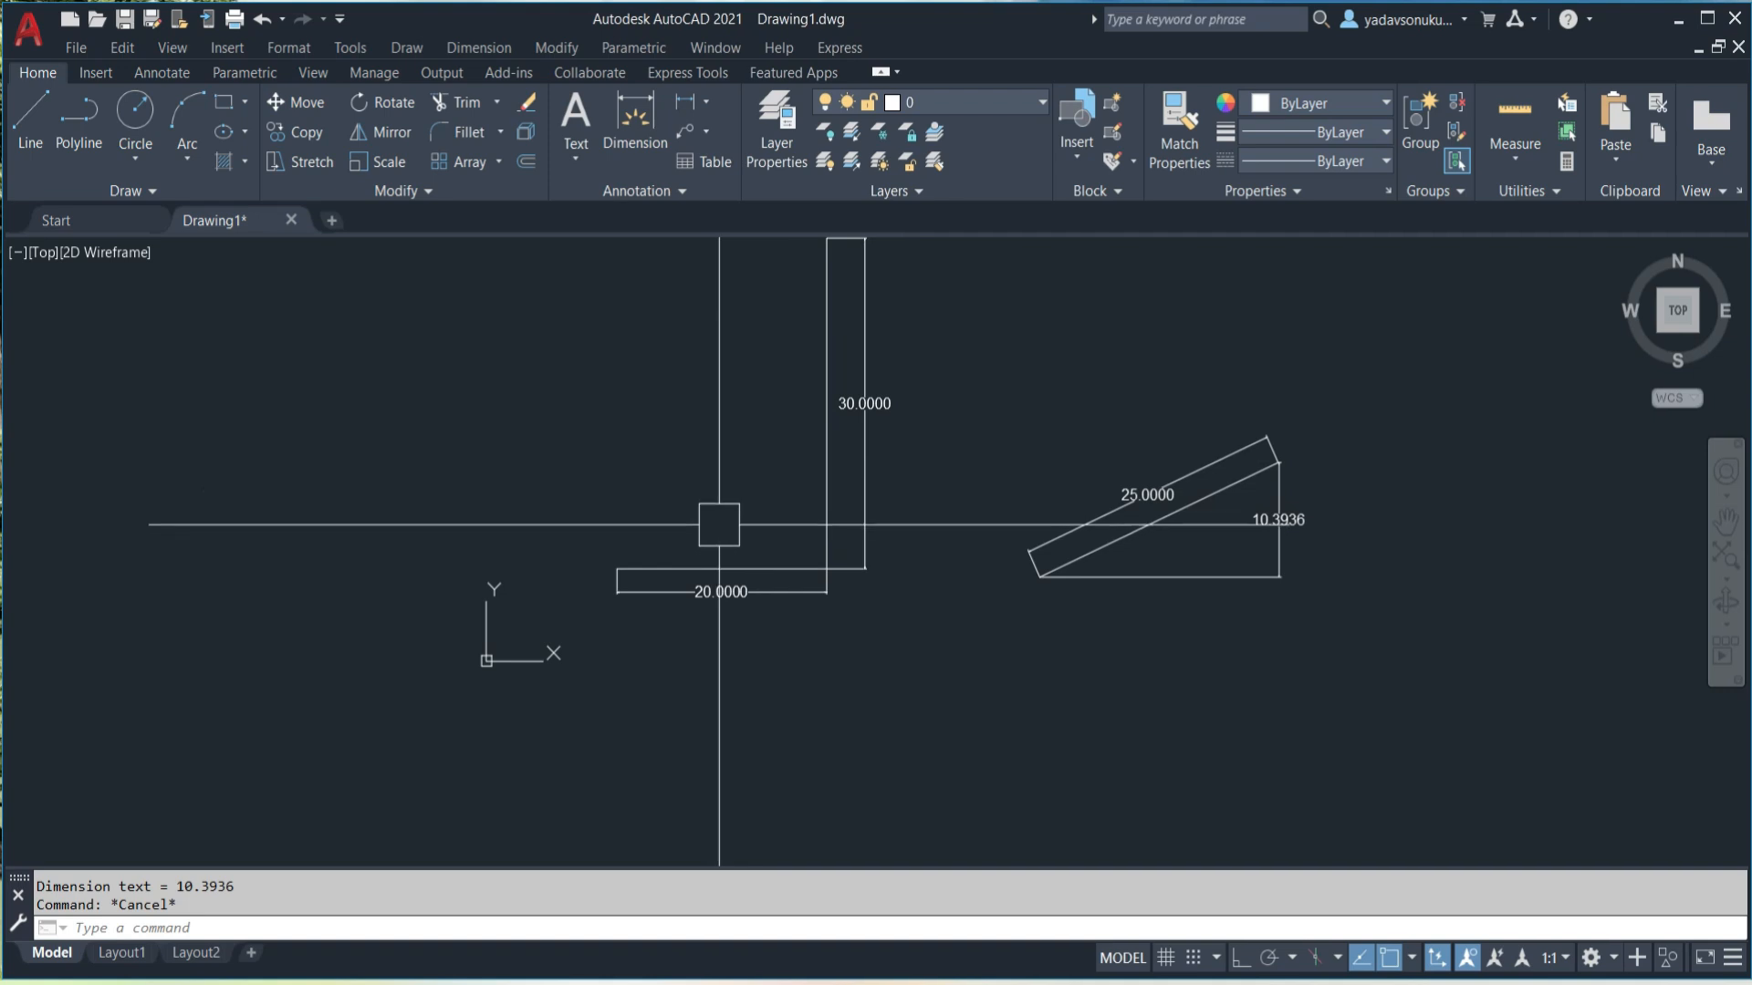
pyautogui.click(714, 106)
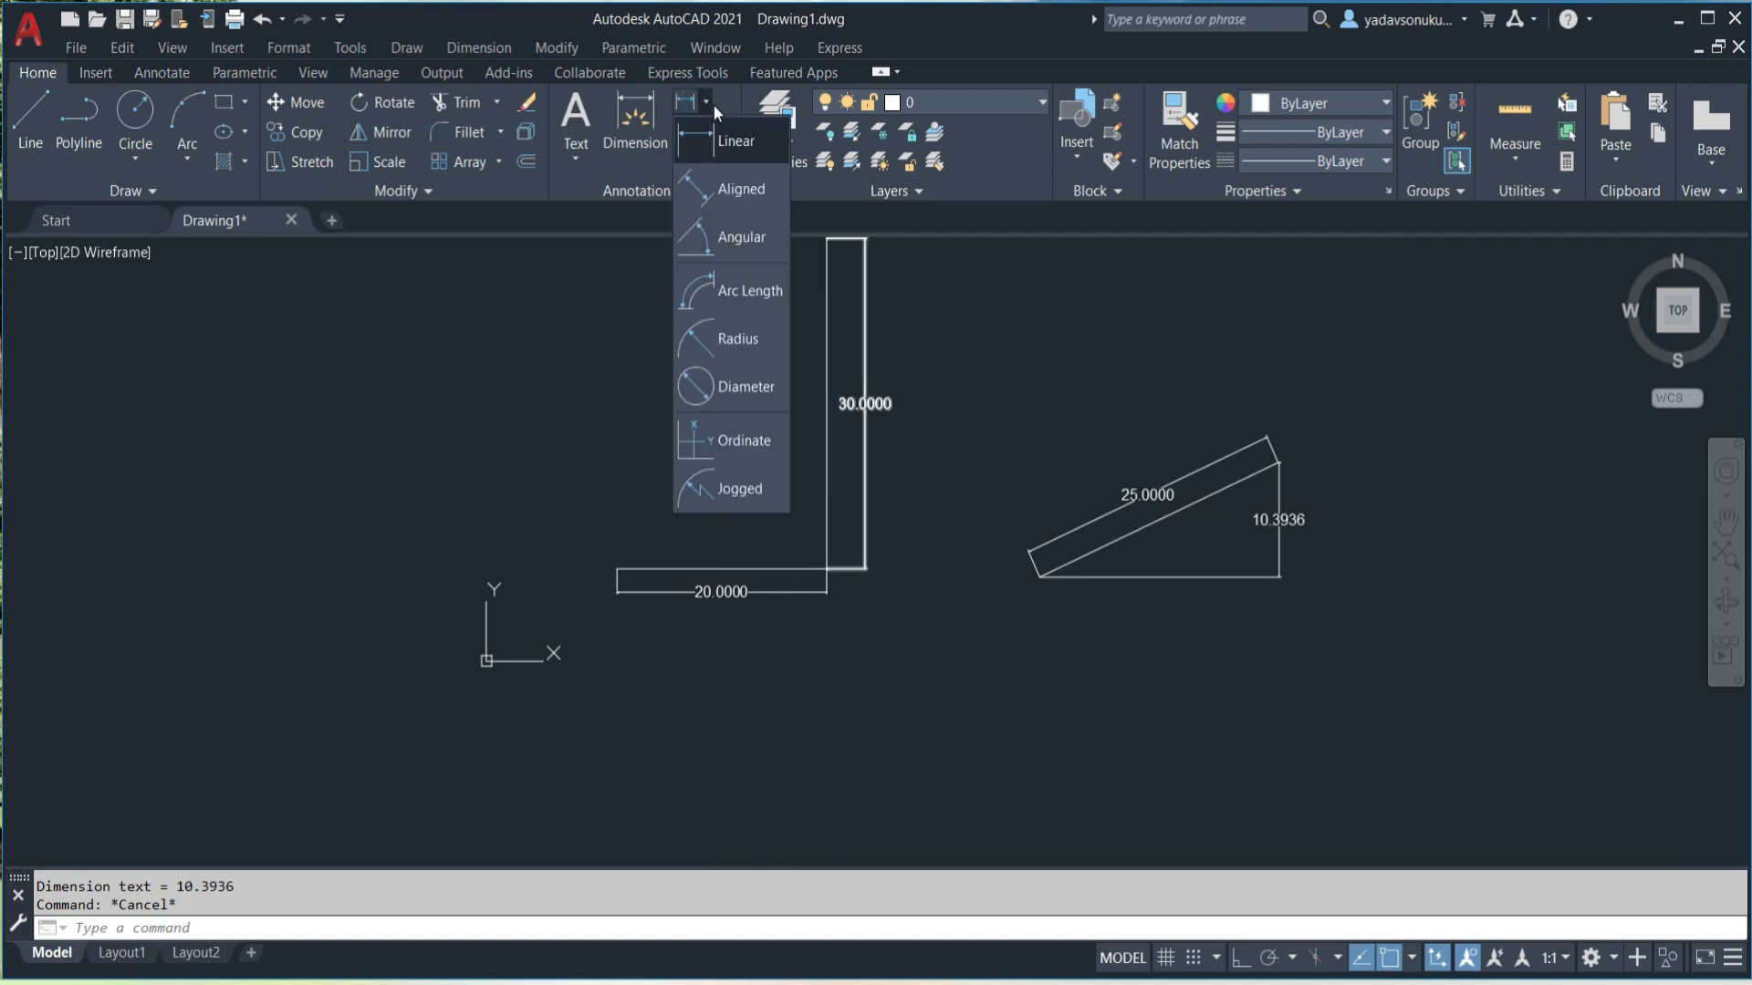
pyautogui.click(736, 236)
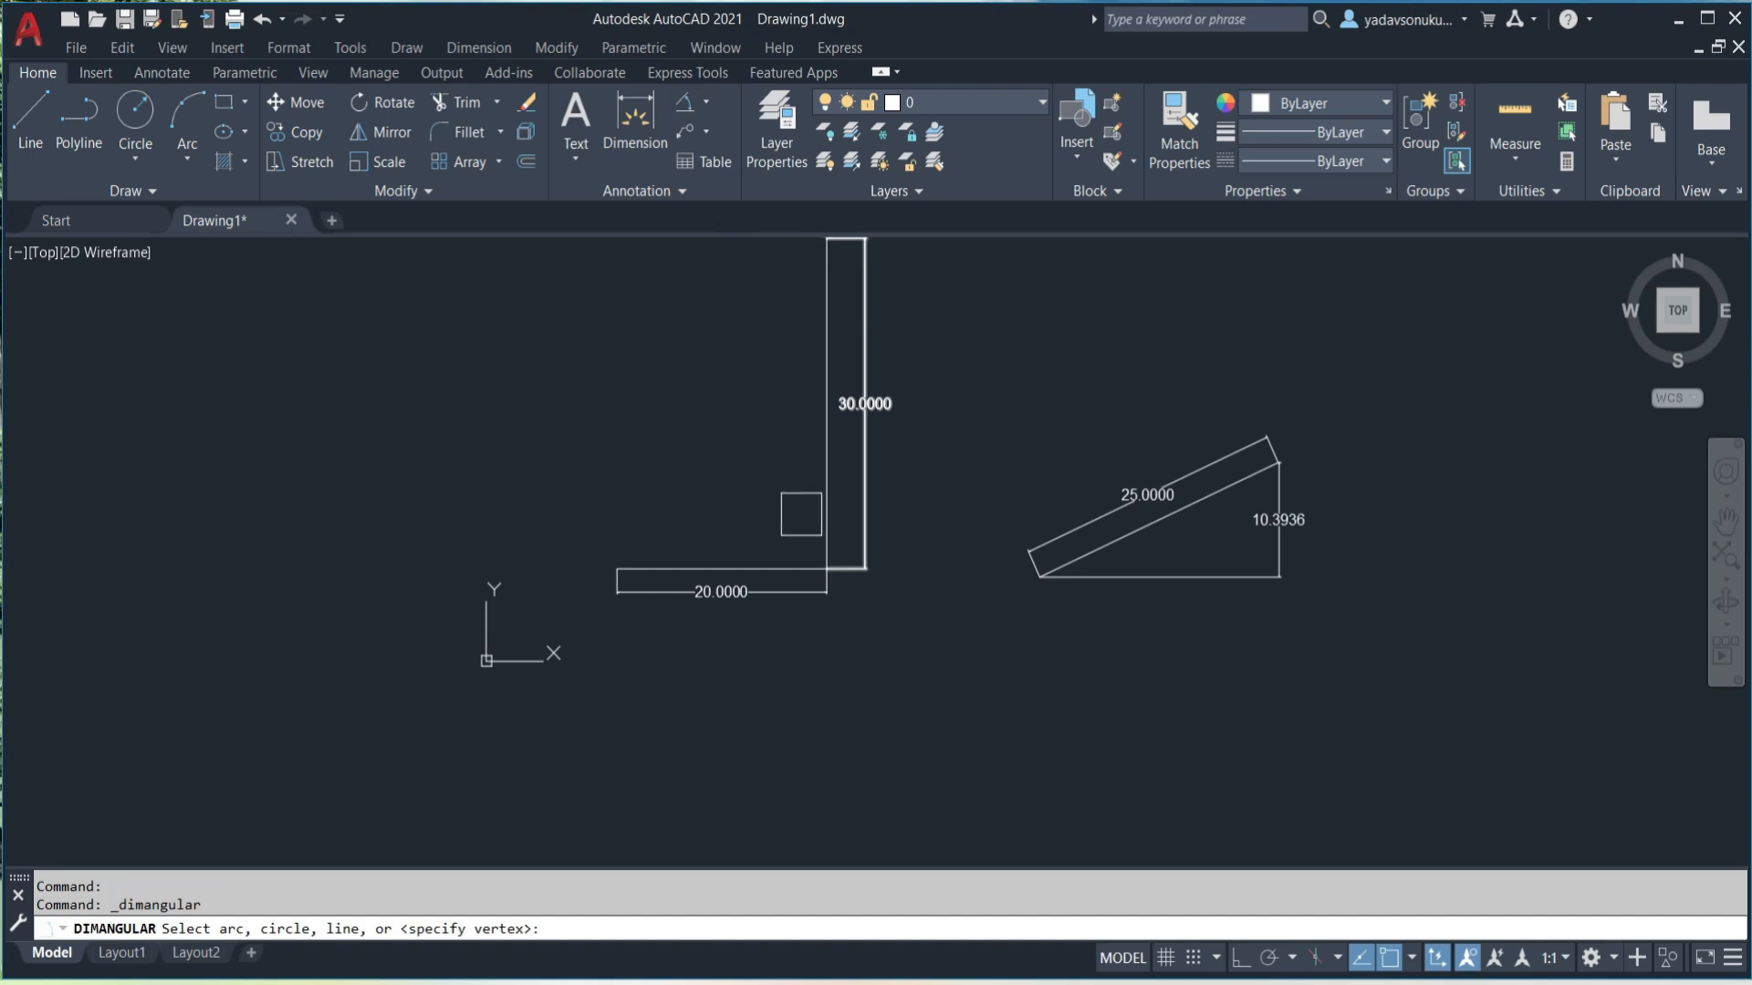
pyautogui.click(825, 493)
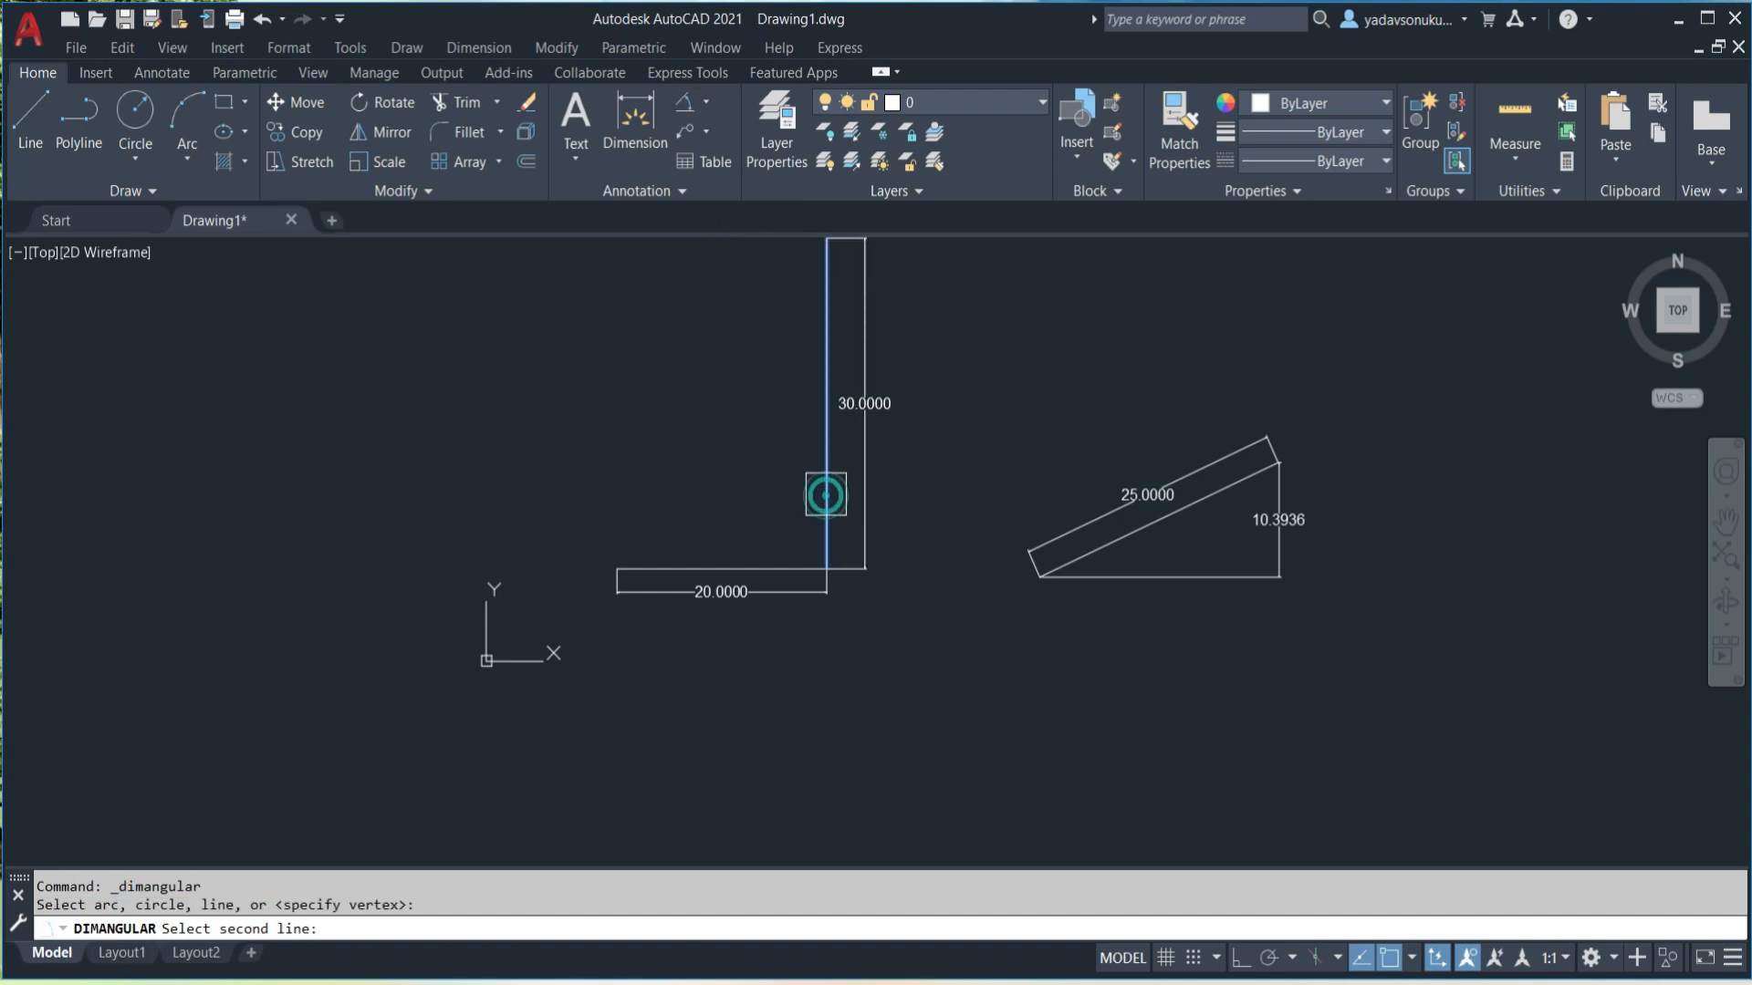
pyautogui.click(790, 566)
pyautogui.scroll(2, 773, 532)
pyautogui.click(784, 520)
# - Draw a second line from the sloping line's lower endpoint down to the right, about 40° from the first
pyautogui.moveTo(980, 642); pyautogui.dragTo(688, 528, button='middle')
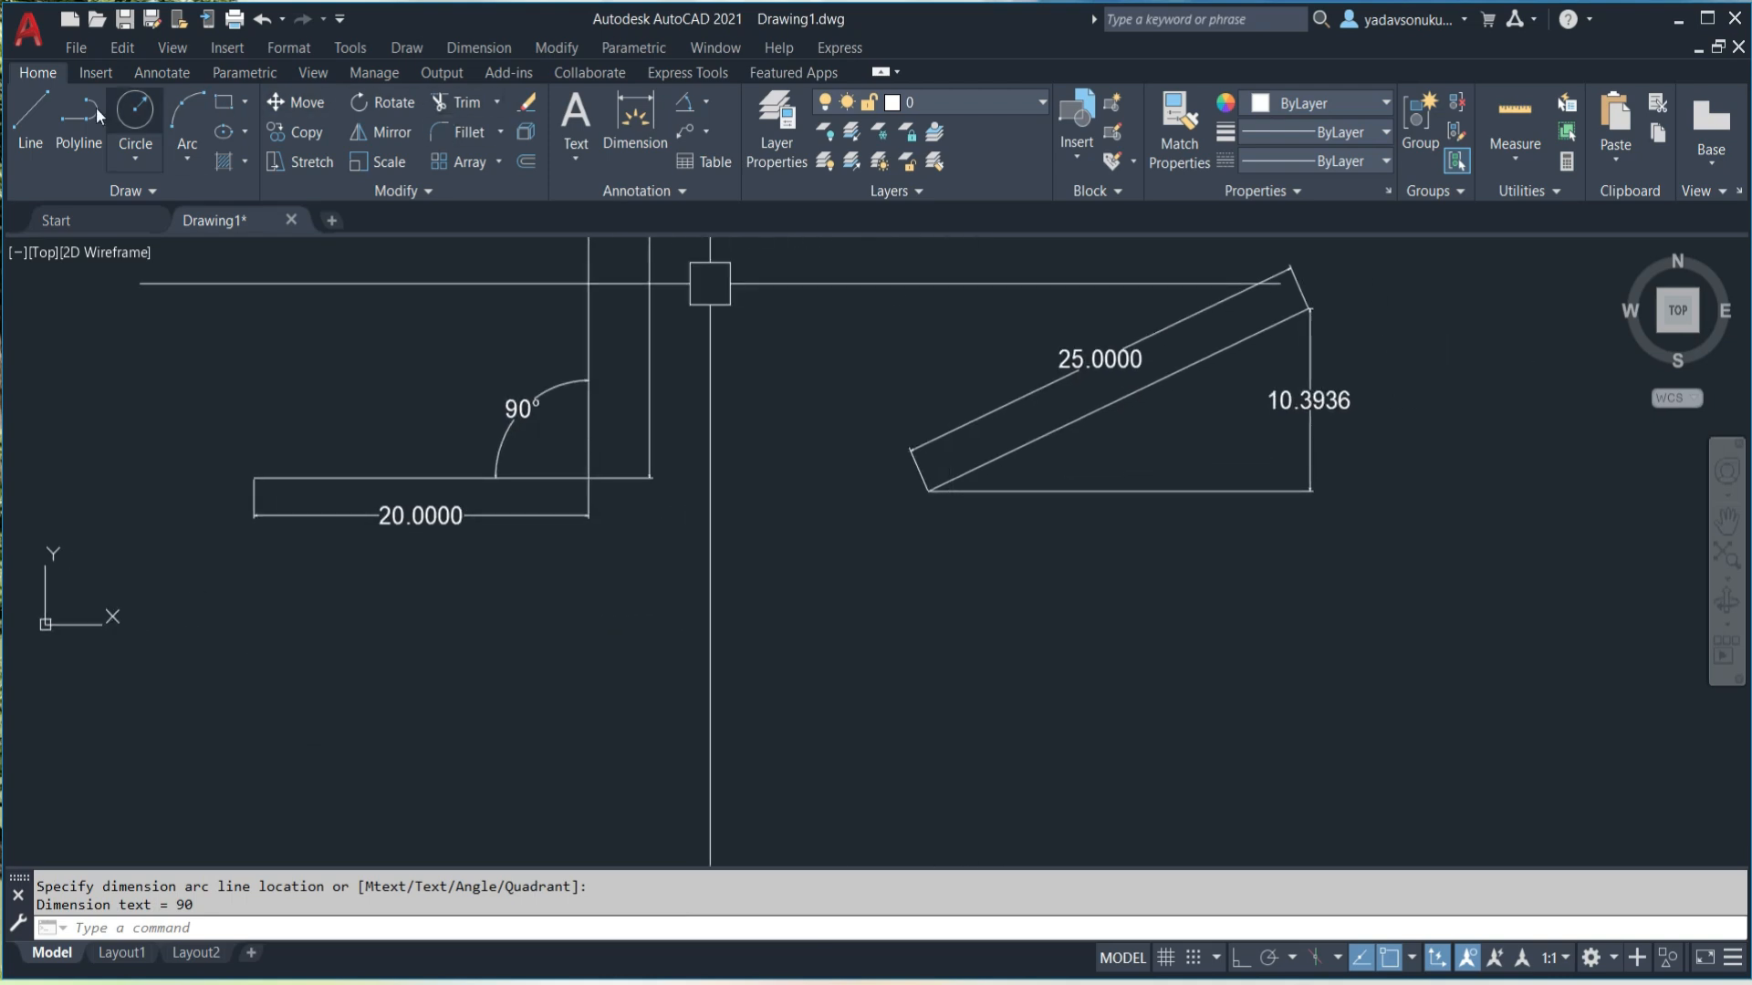
pyautogui.click(37, 110)
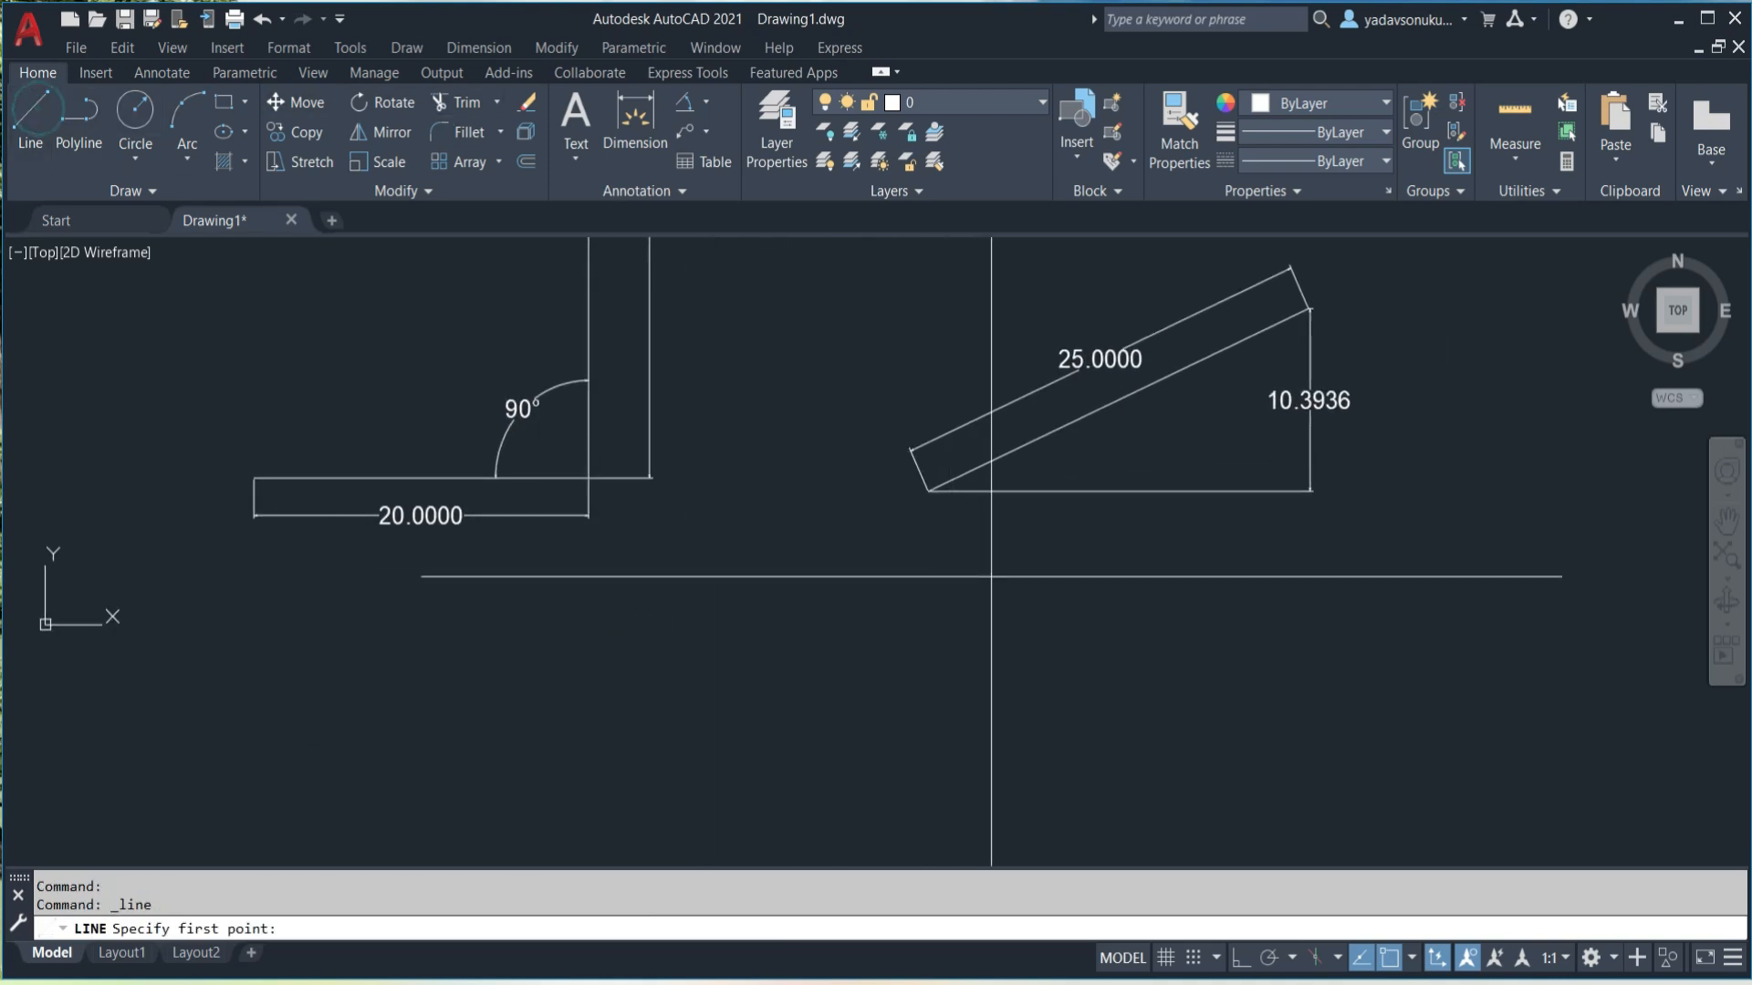
pyautogui.click(925, 486)
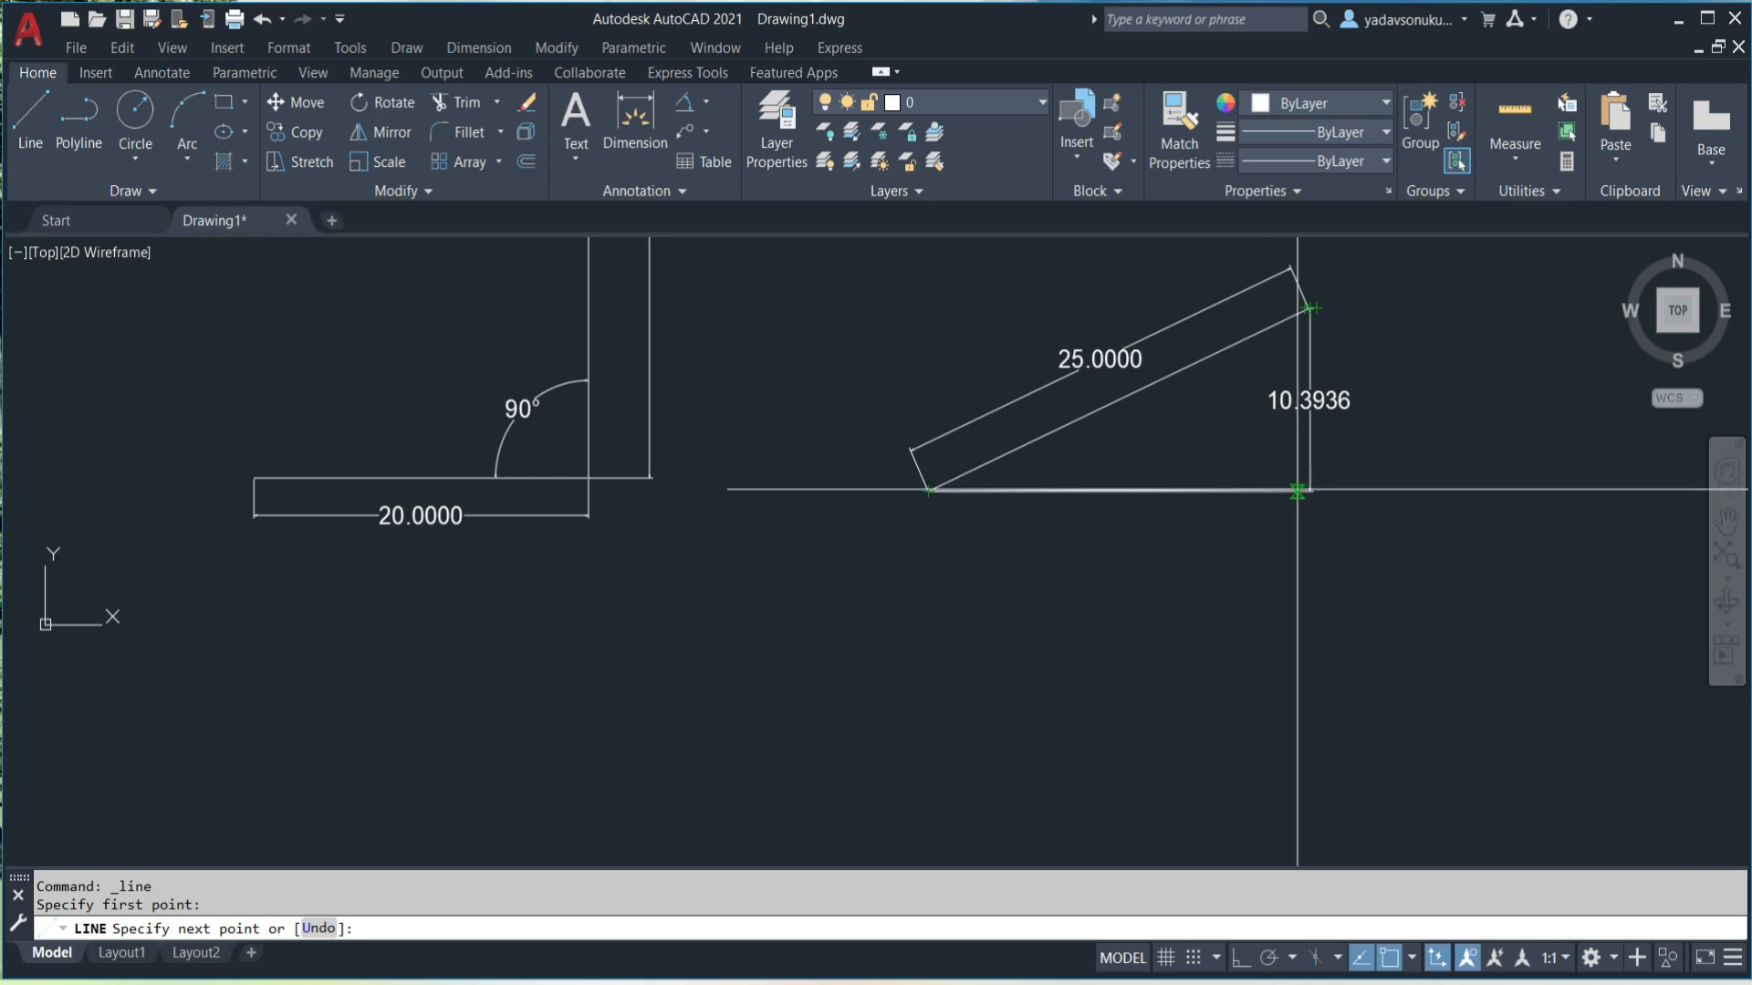
pyautogui.click(1301, 603)
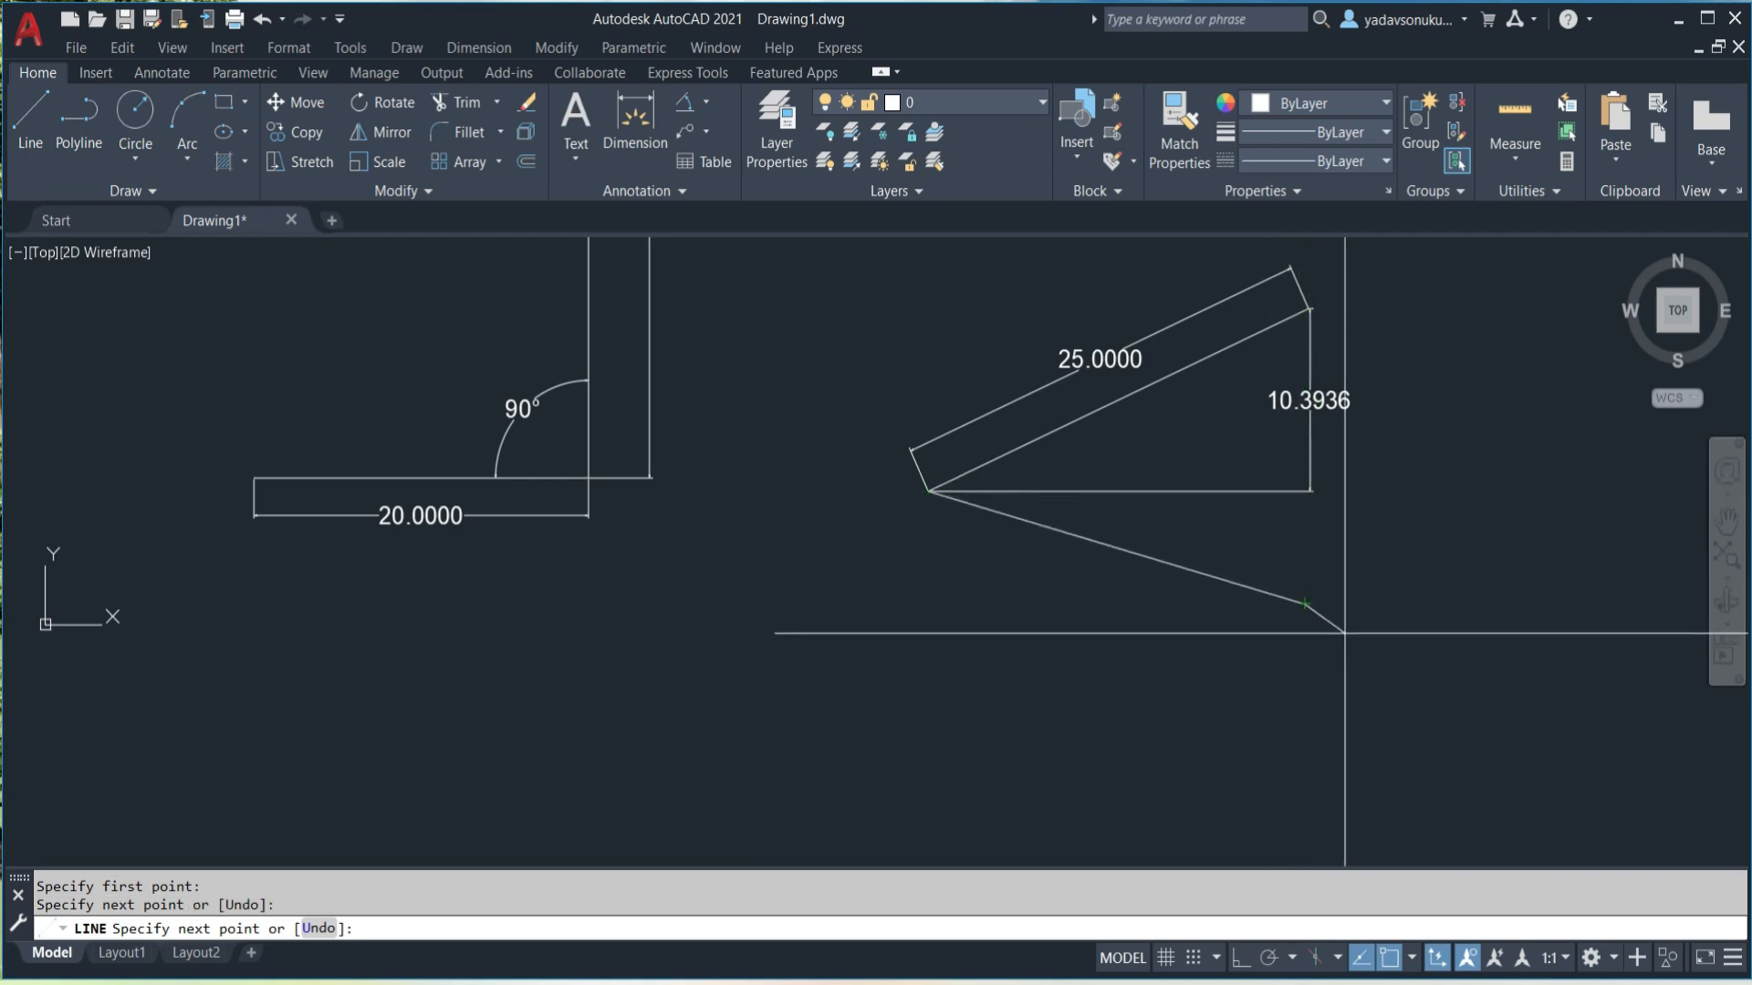
pyautogui.press('Escape')
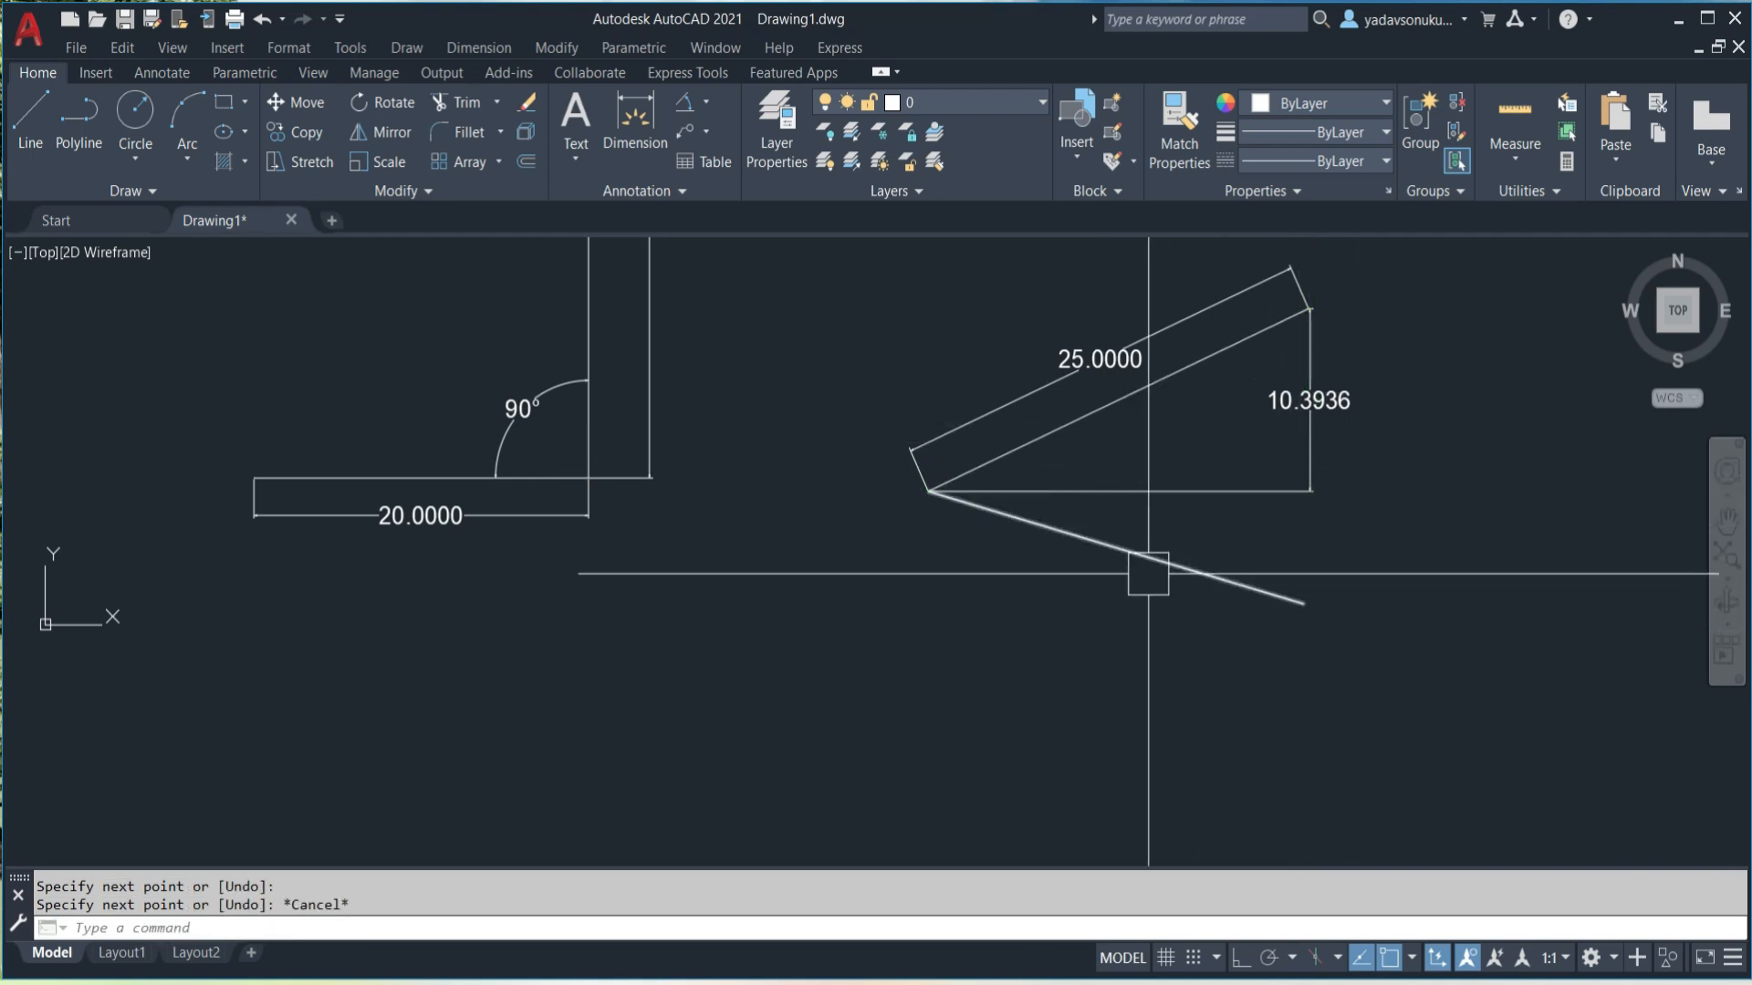
# - Add an angular dimension between the two sloping lines, placing its arc in the opening between them
pyautogui.click(686, 104)
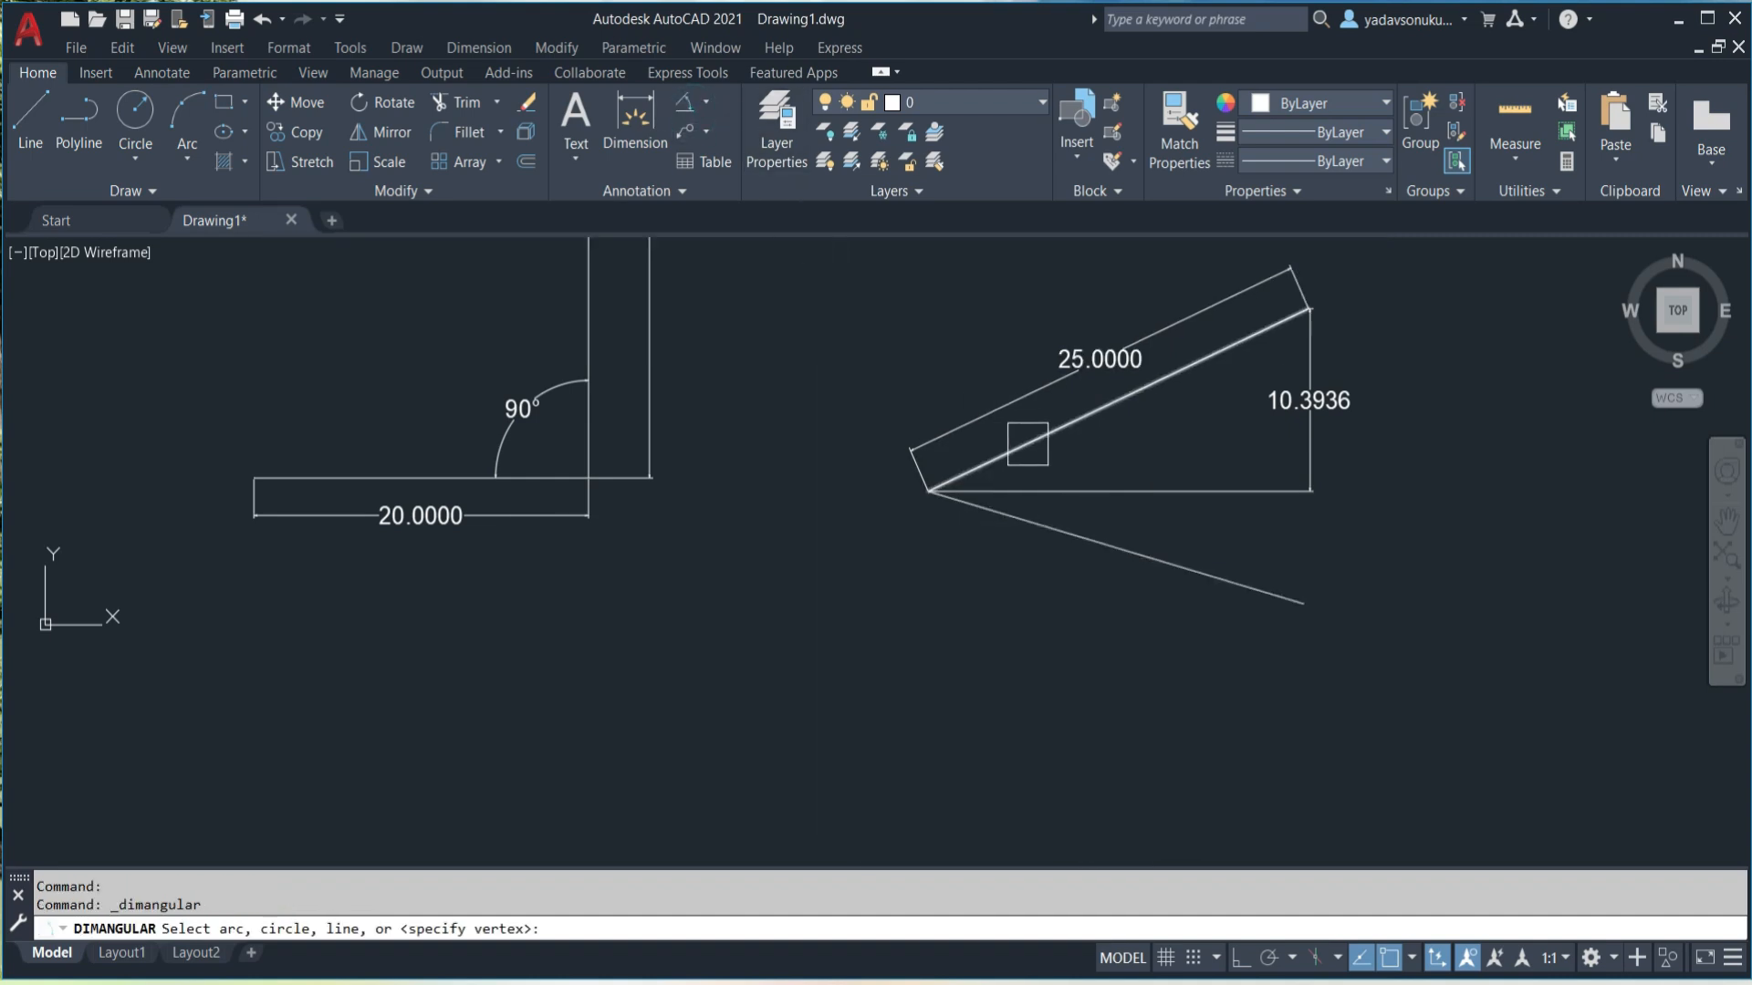
pyautogui.click(1024, 443)
pyautogui.click(1085, 539)
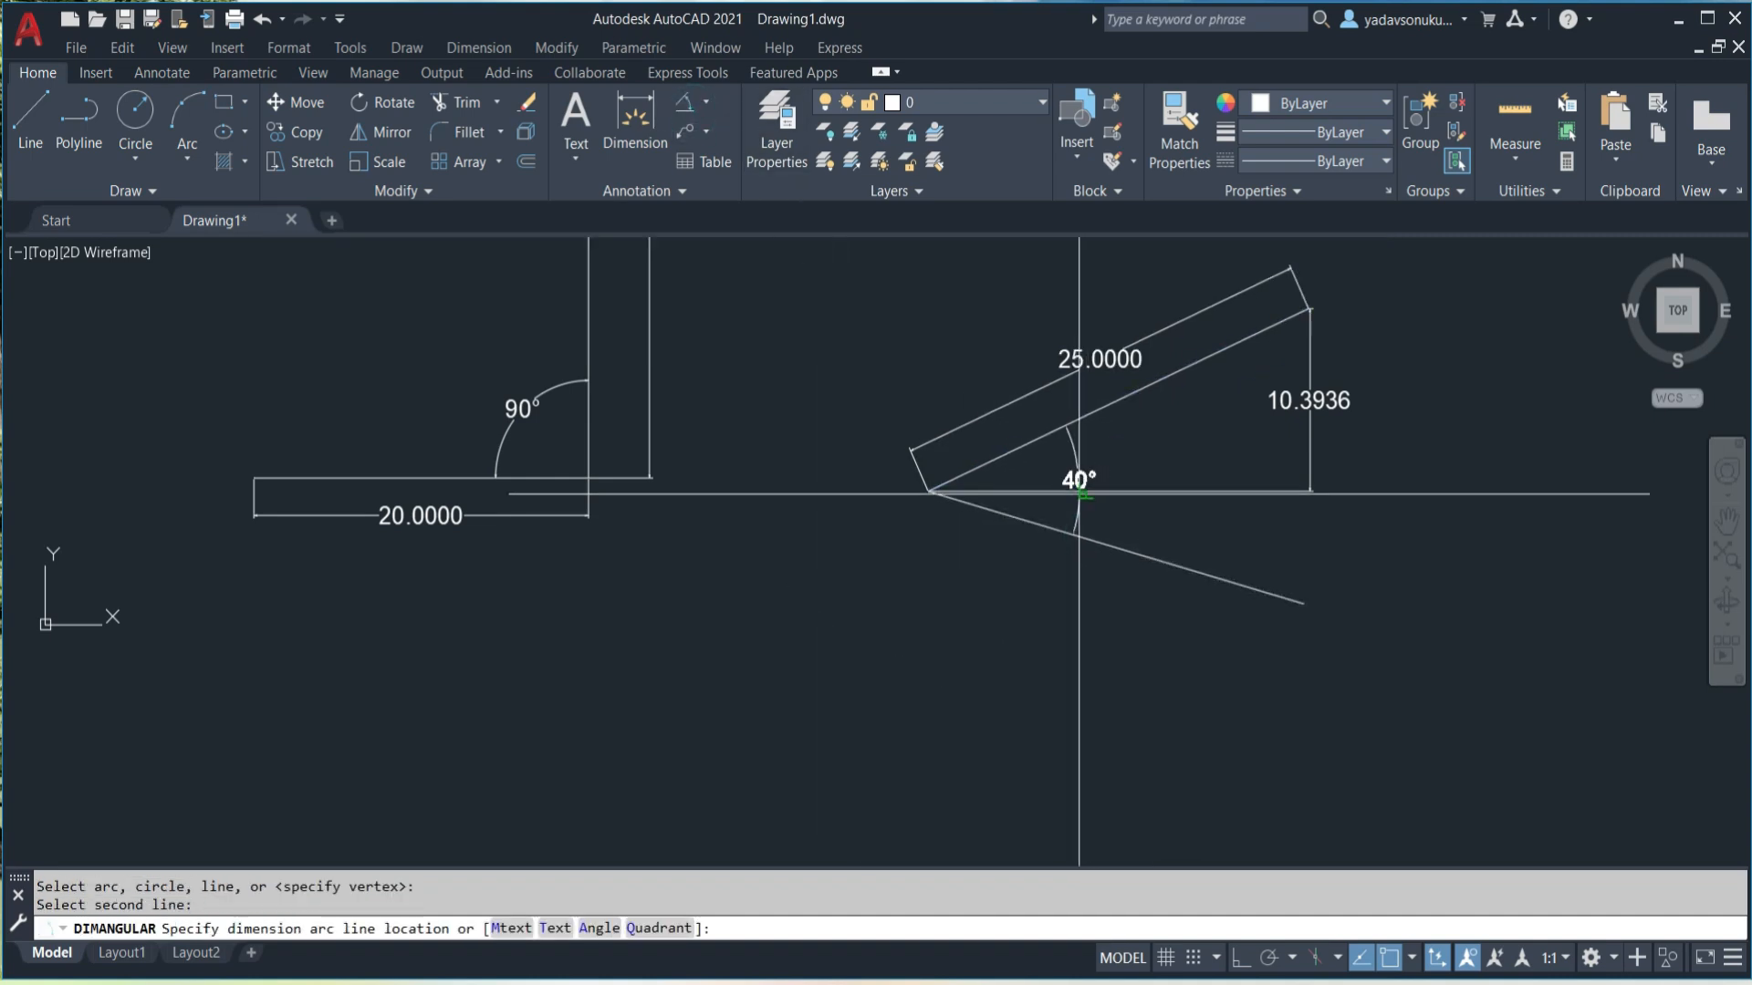
pyautogui.scroll(4, 1070, 481)
pyautogui.click(1093, 475)
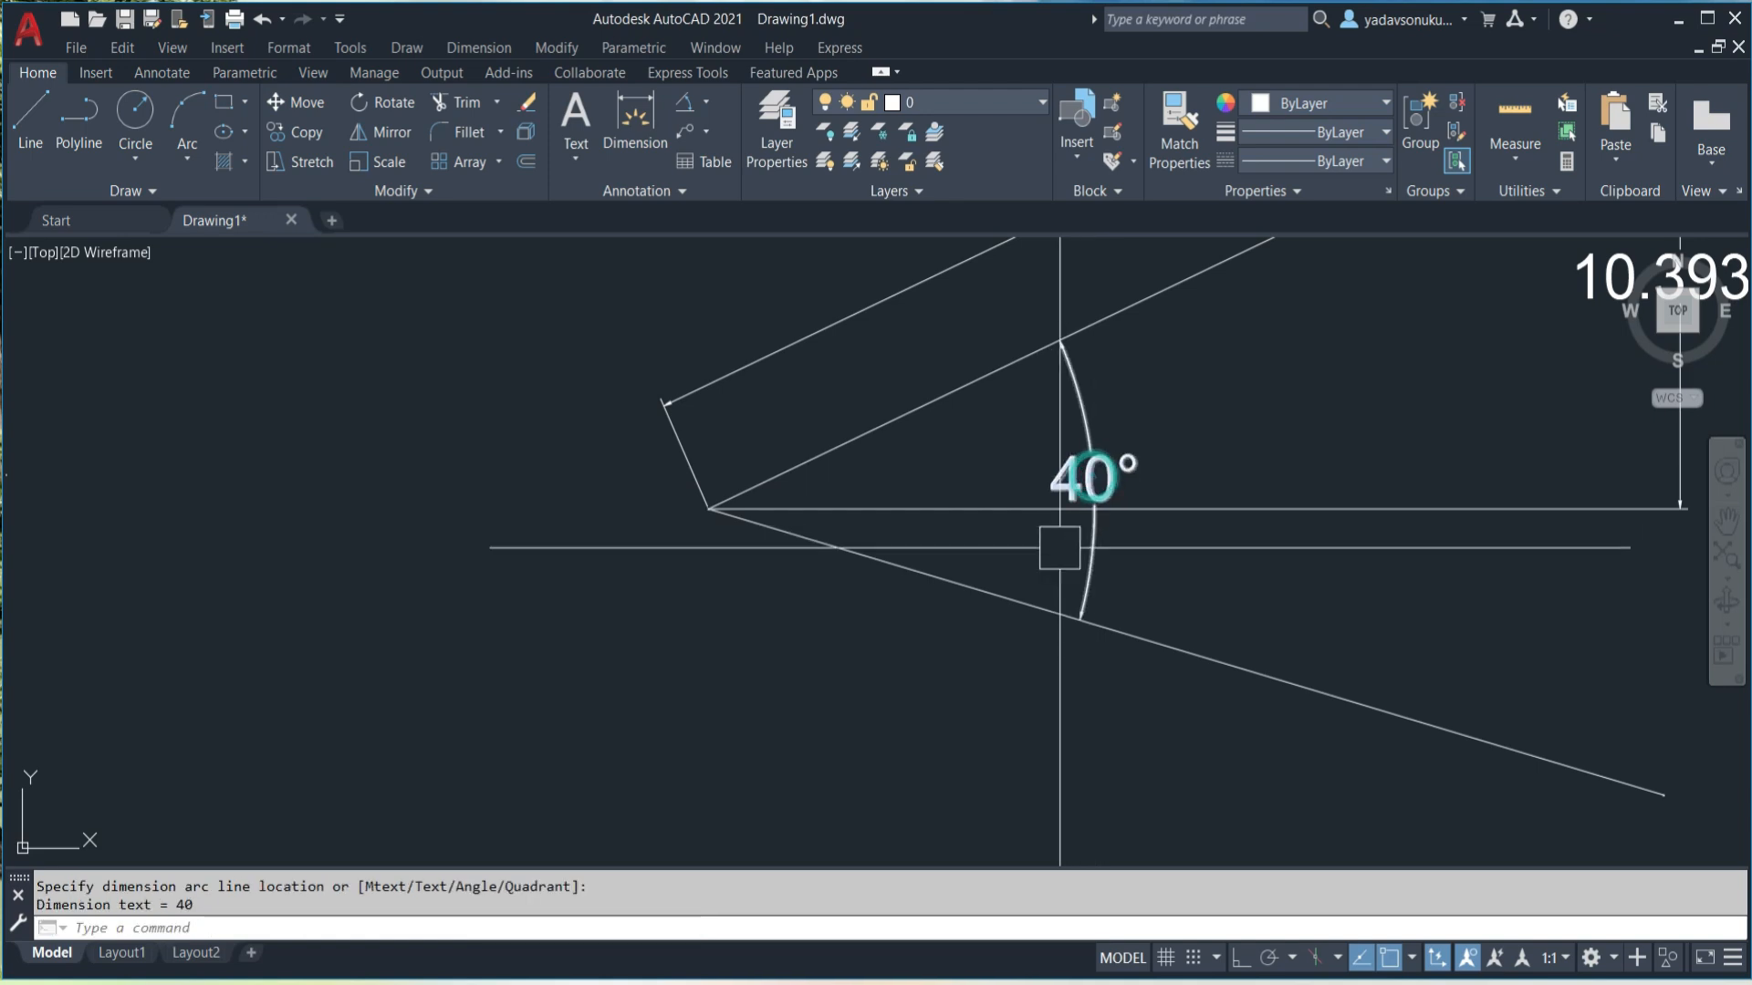
pyautogui.press('Return')
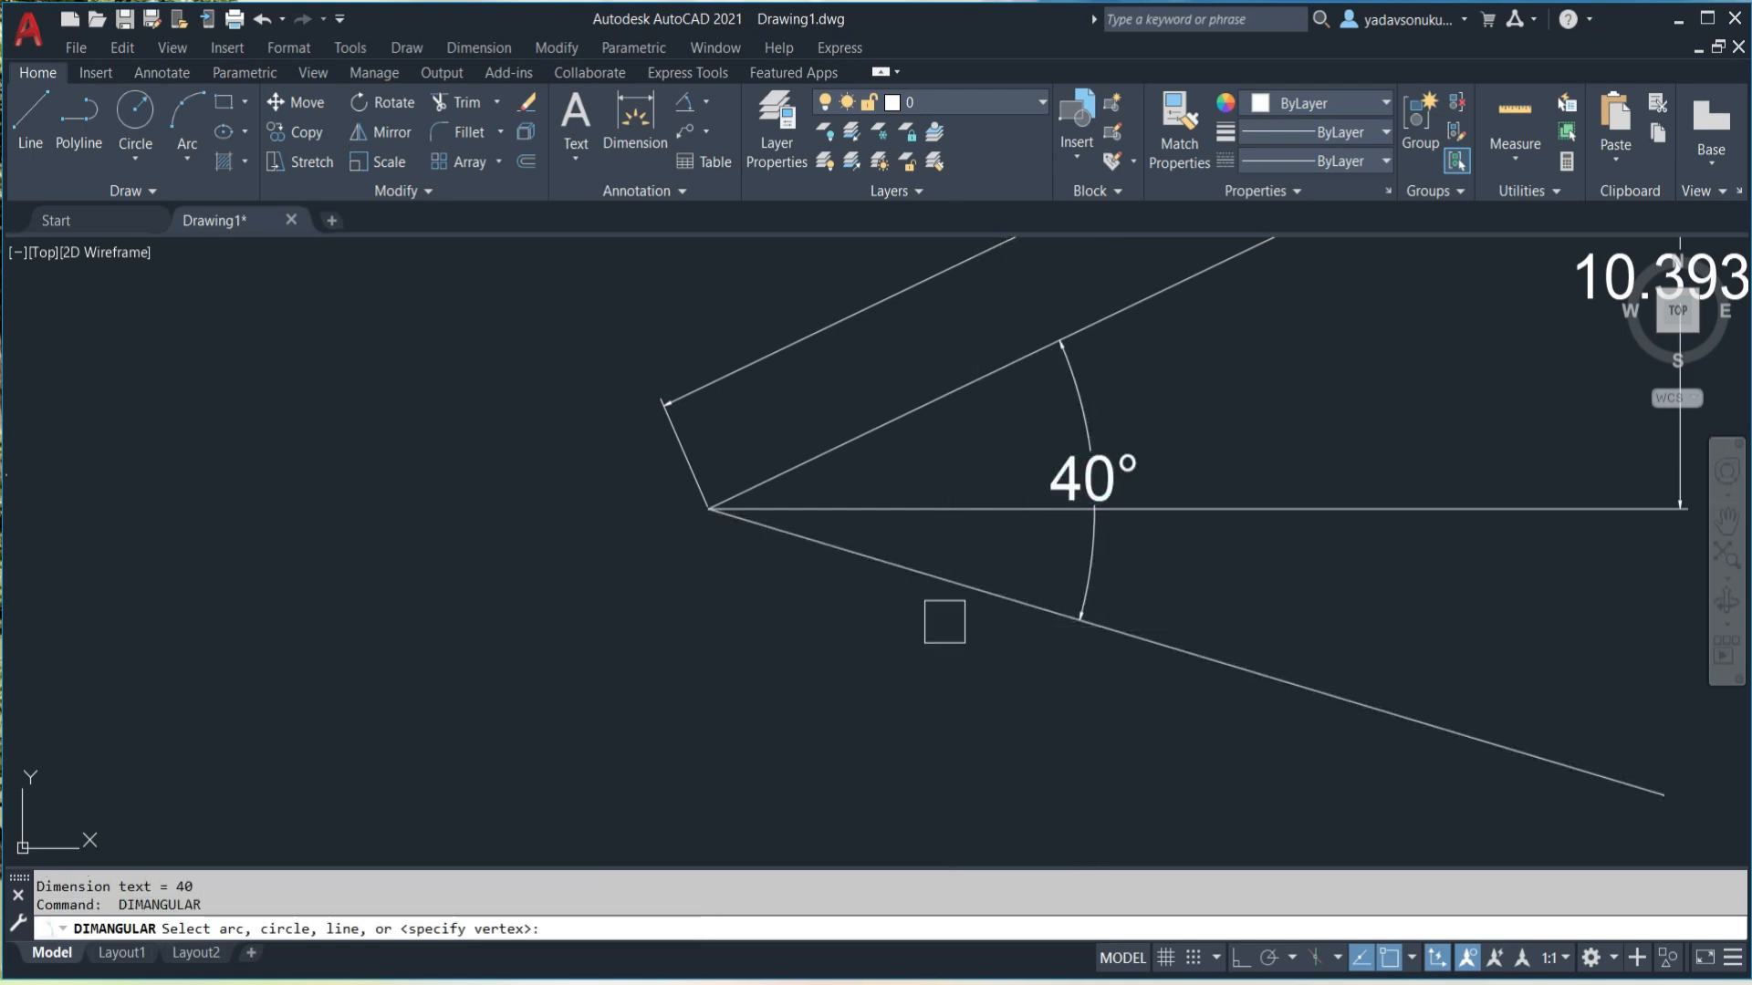
# - Add an angular dimension for the supplementary angle between the two sloping lines, placing its arc below their shared endpoint
pyautogui.click(815, 454)
pyautogui.click(821, 538)
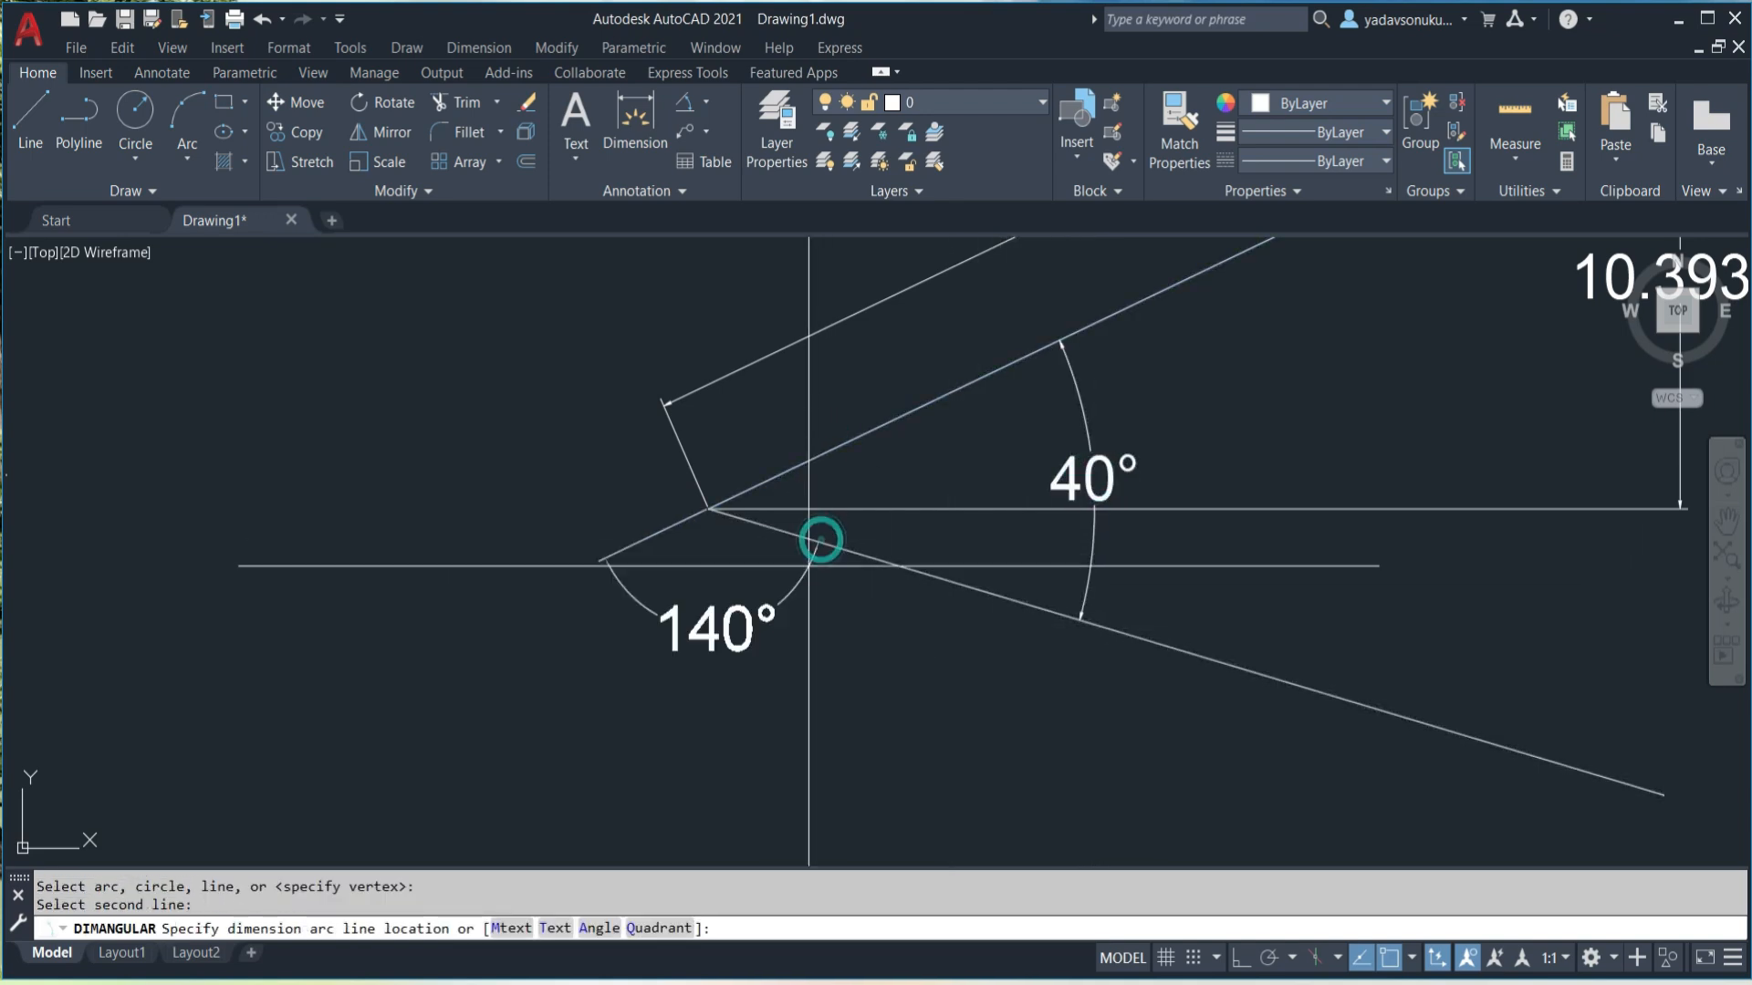
pyautogui.click(864, 676)
pyautogui.scroll(-5, 864, 676)
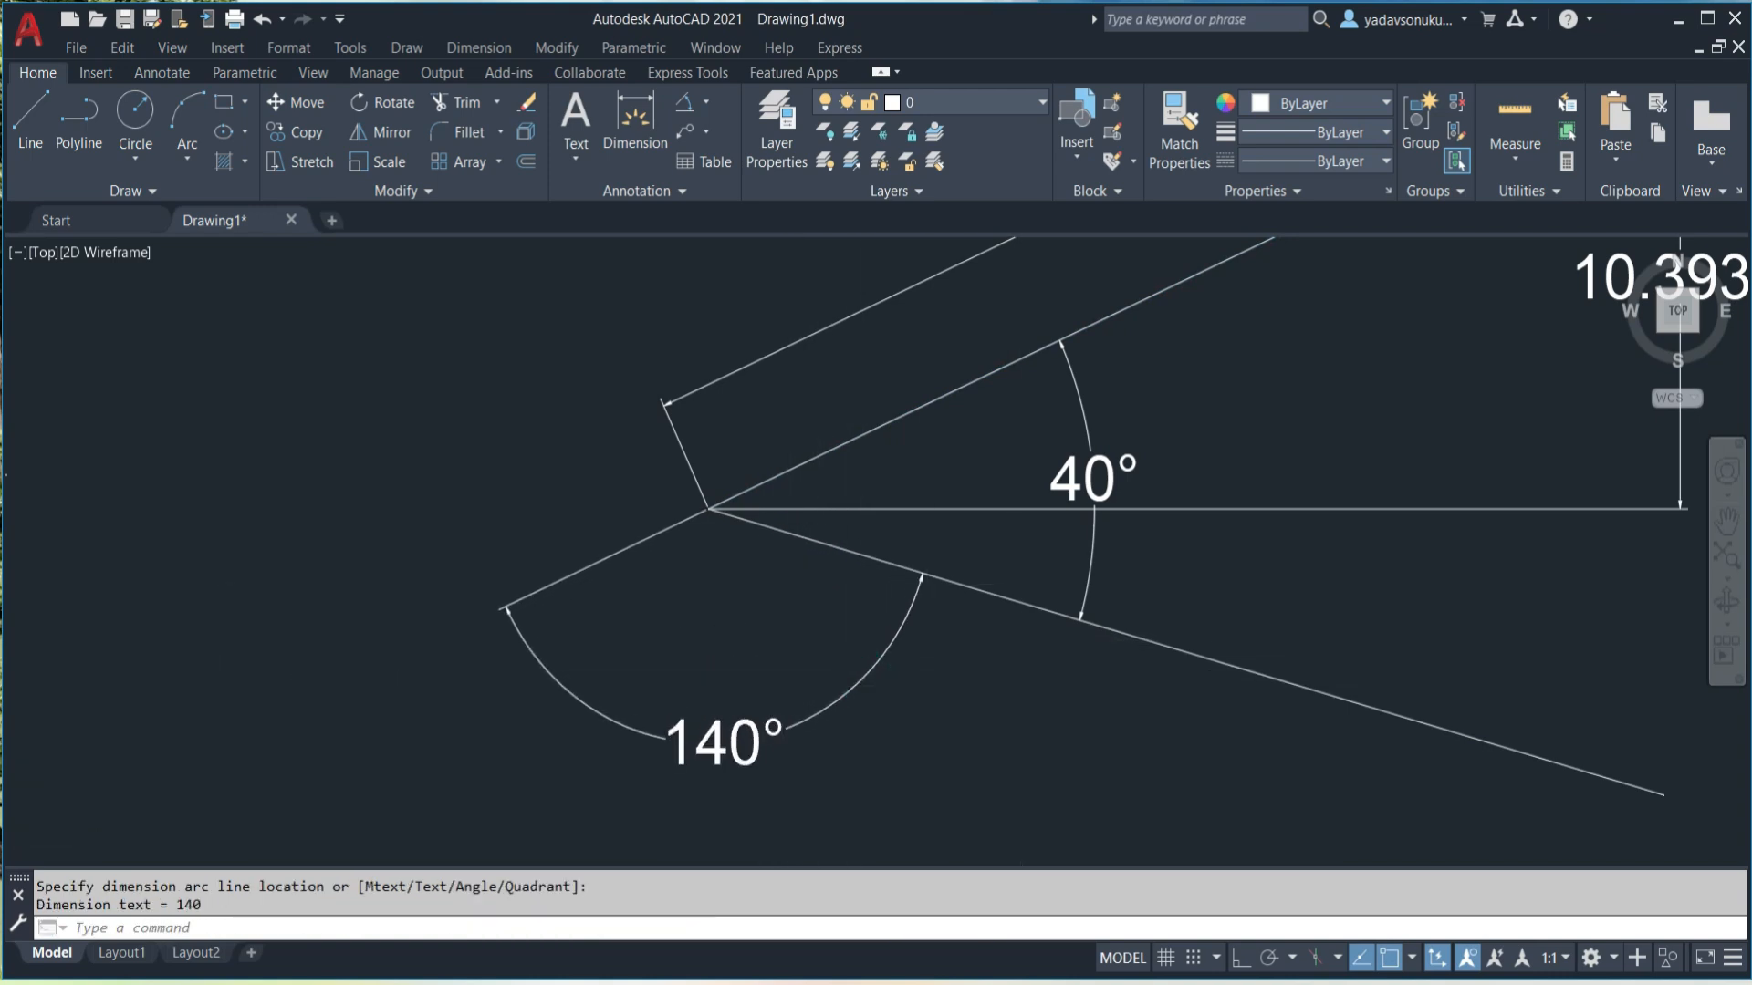
pyautogui.moveTo(1009, 597)
pyautogui.mouseDown(button='middle')
pyautogui.moveTo(970, 548)
pyautogui.moveTo(1048, 594)
pyautogui.mouseUp(button='middle')
pyautogui.press('Escape')
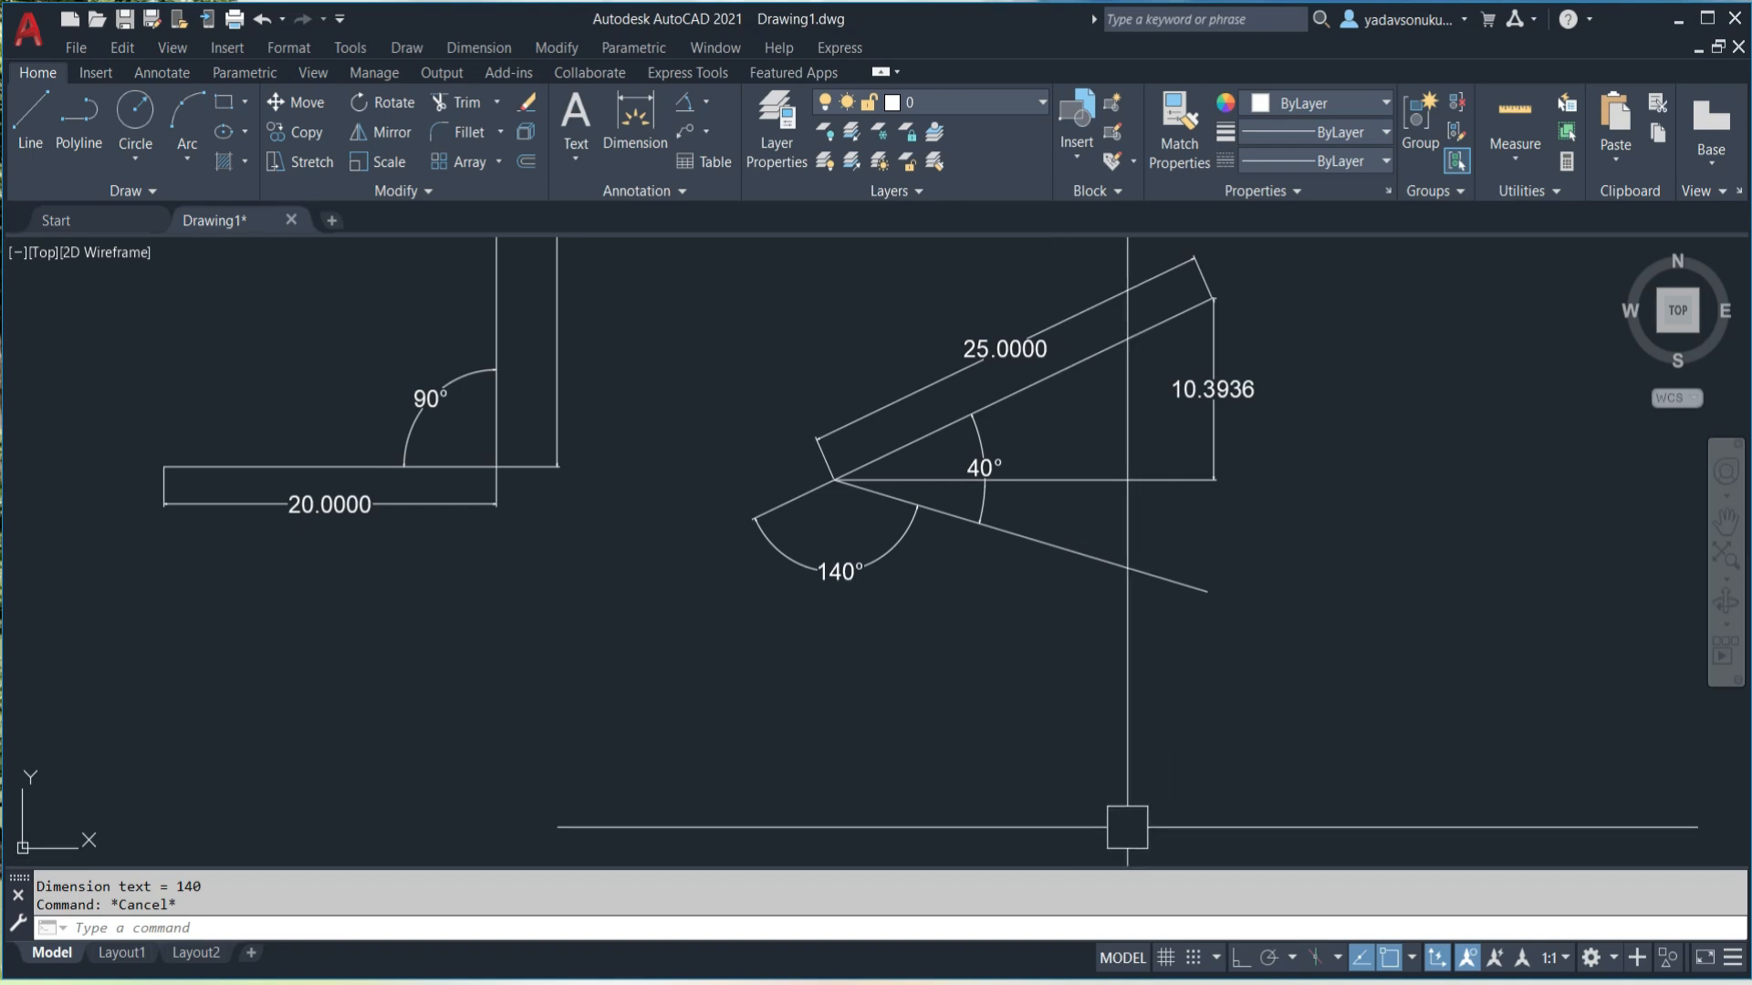
# - Switch to Exercise 1.jpg and examine the dimensioned I- and E-shaped profiles among the Line command exercises
pyautogui.hotkey('alt', 'Tab')
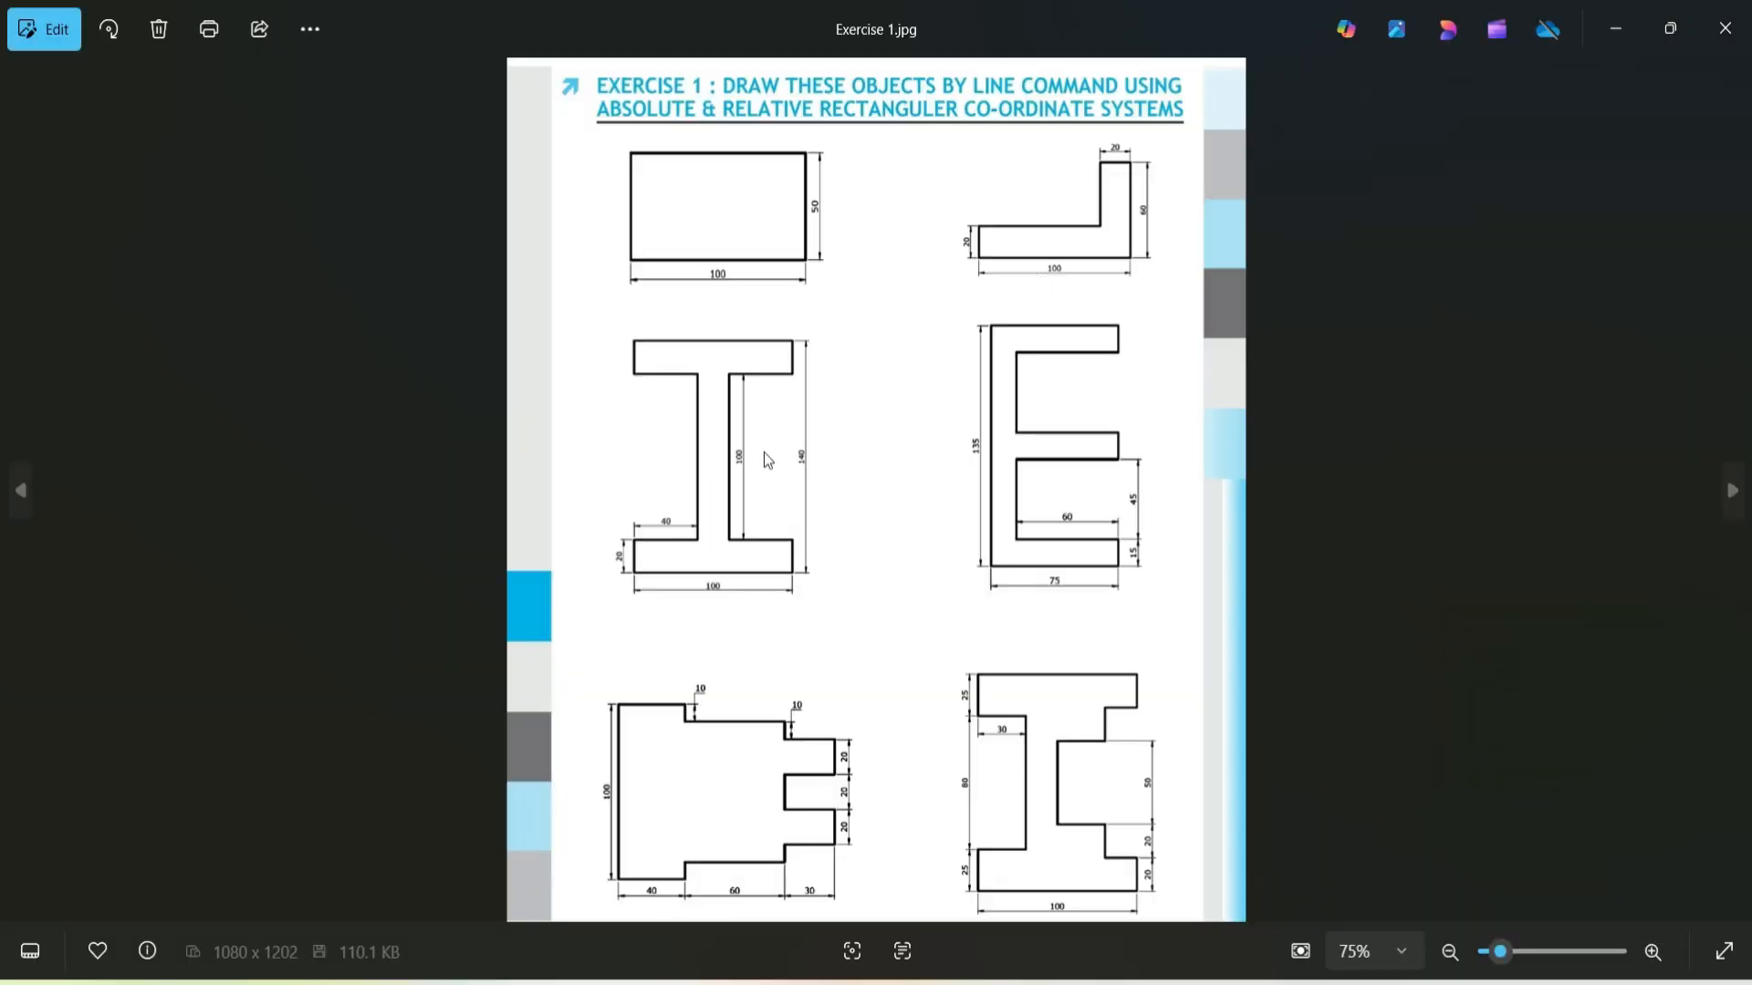
pyautogui.scroll(2, 741, 472)
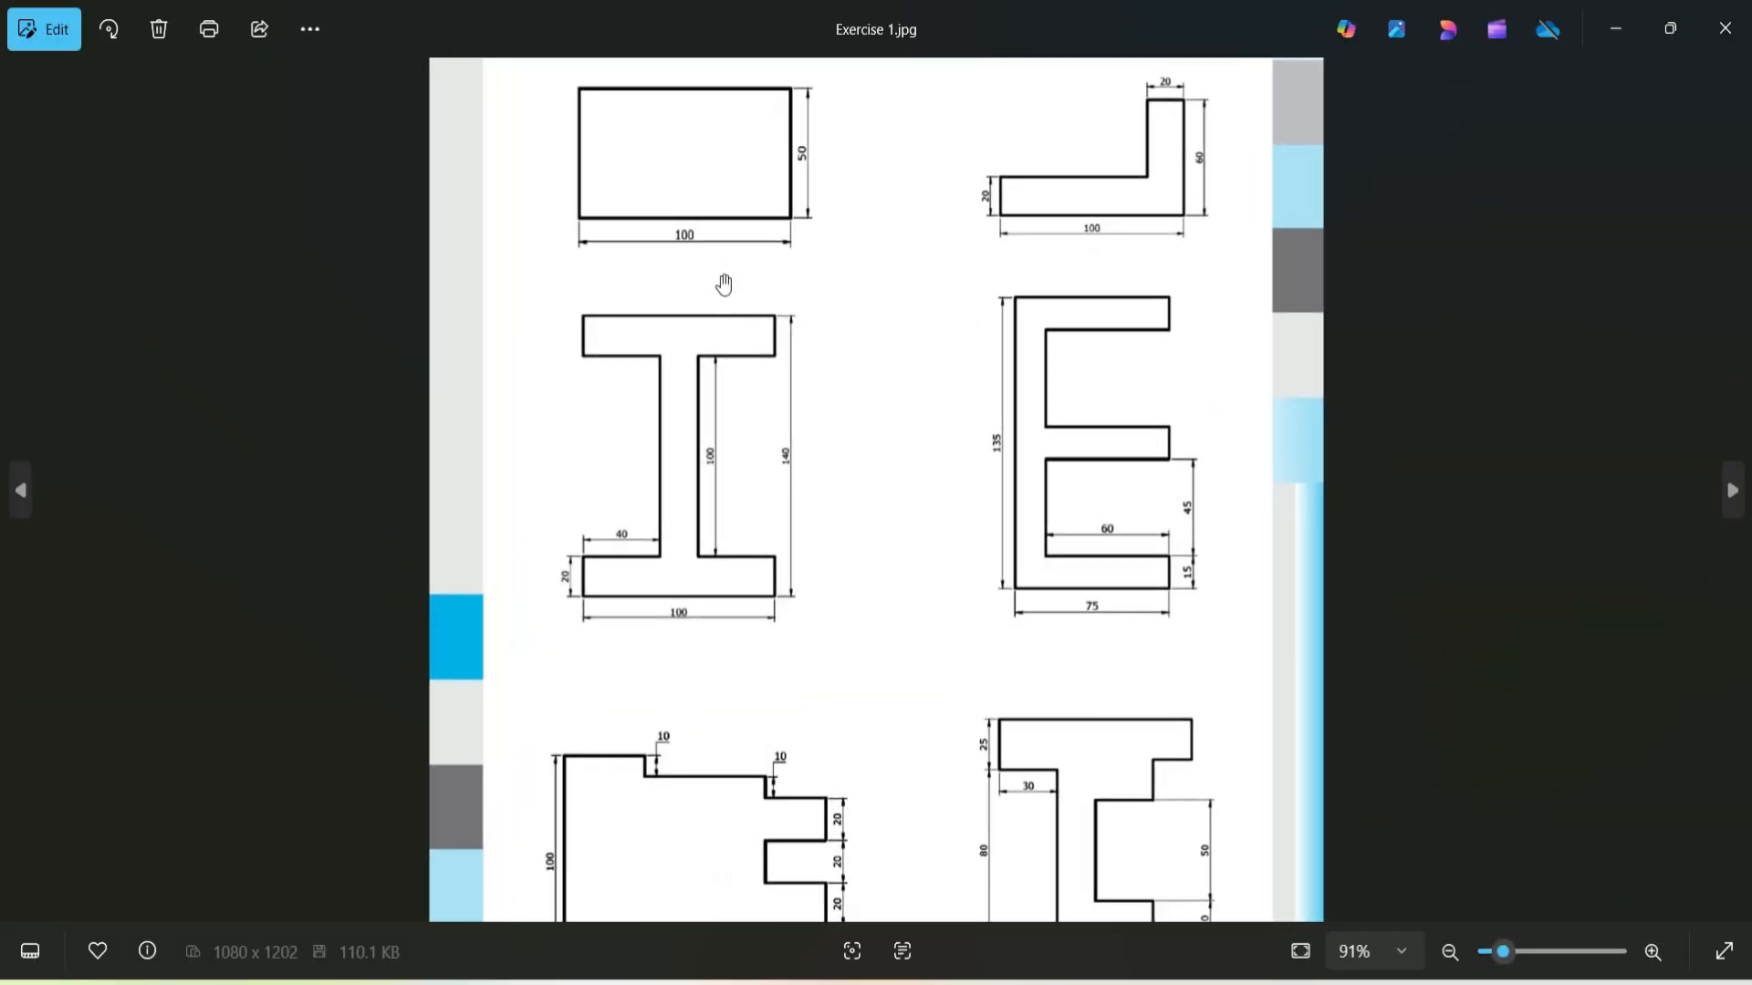
pyautogui.scroll(1, 675, 452)
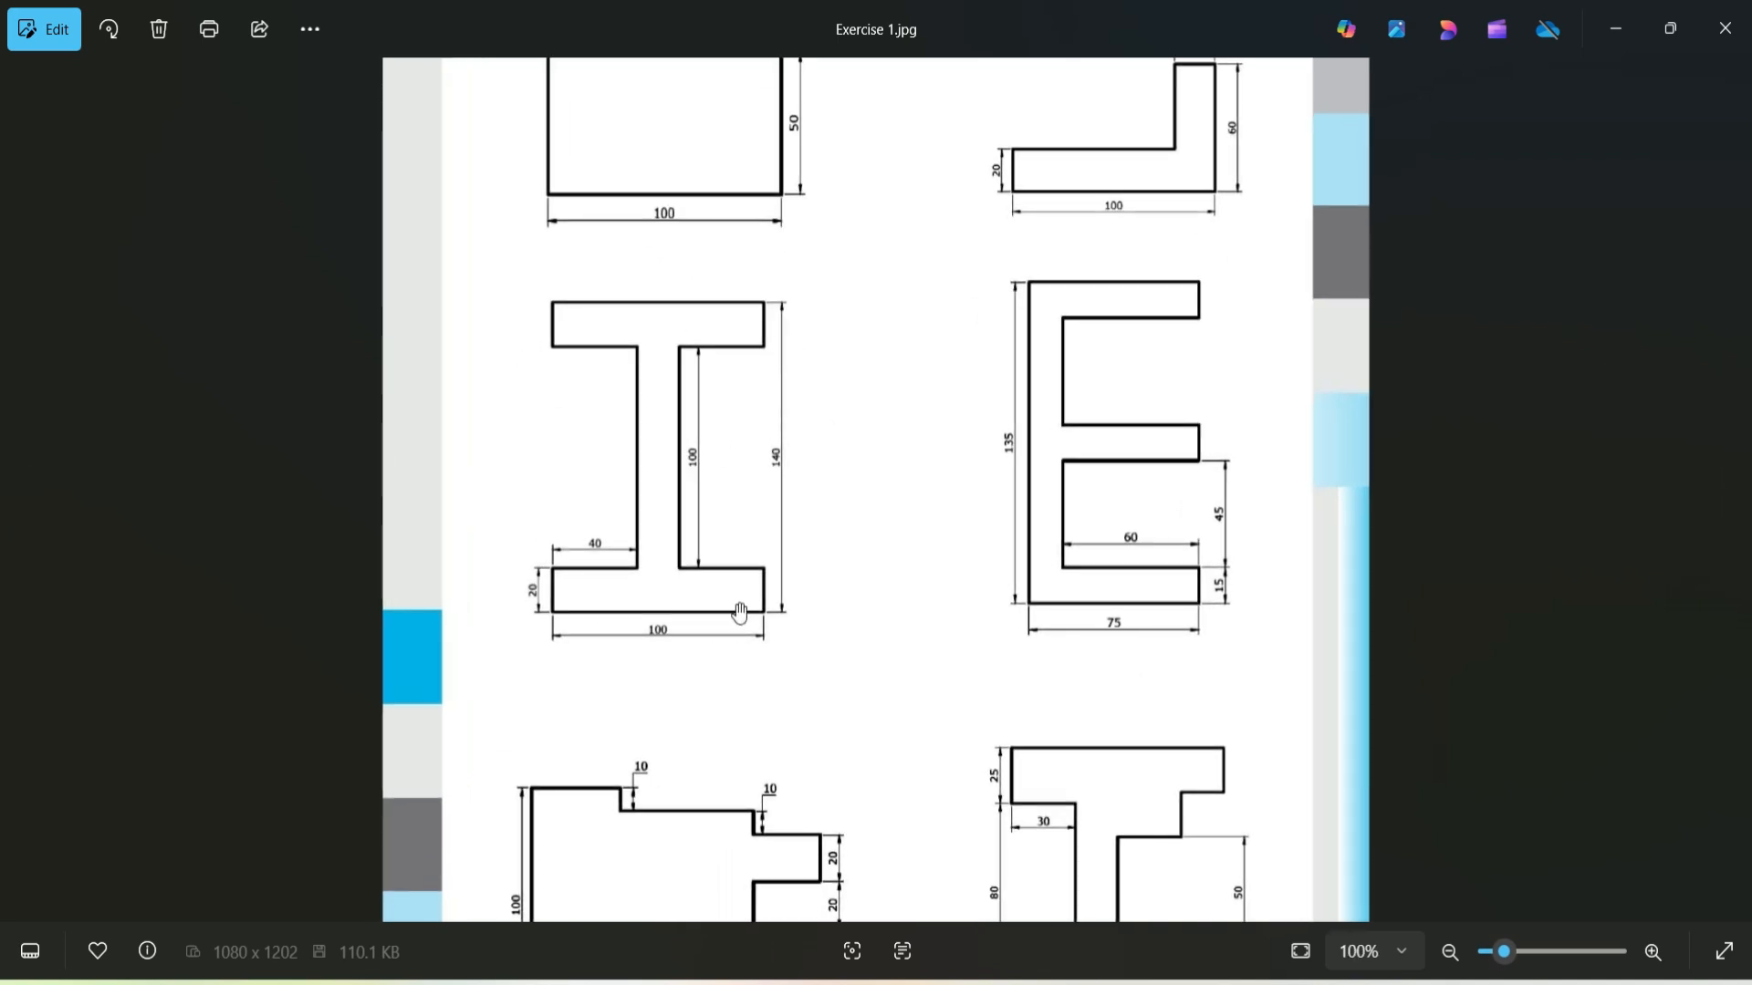
pyautogui.scroll(-3, 741, 611)
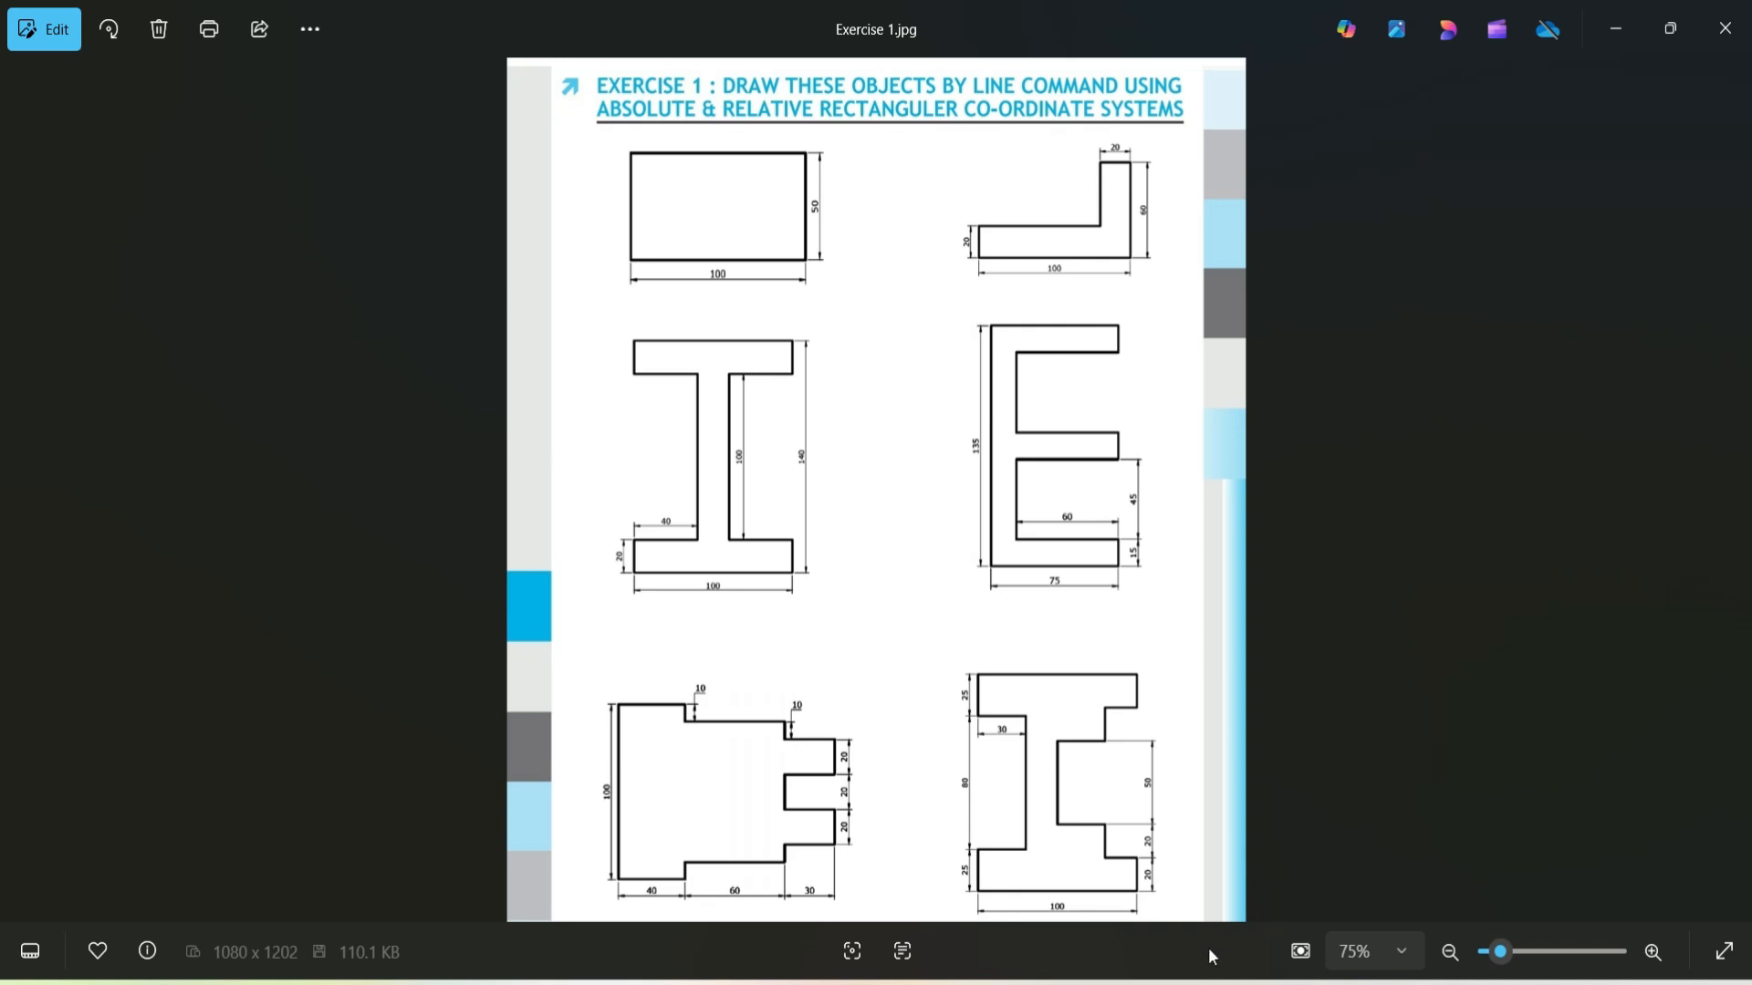
pyautogui.moveTo(1238, 978)
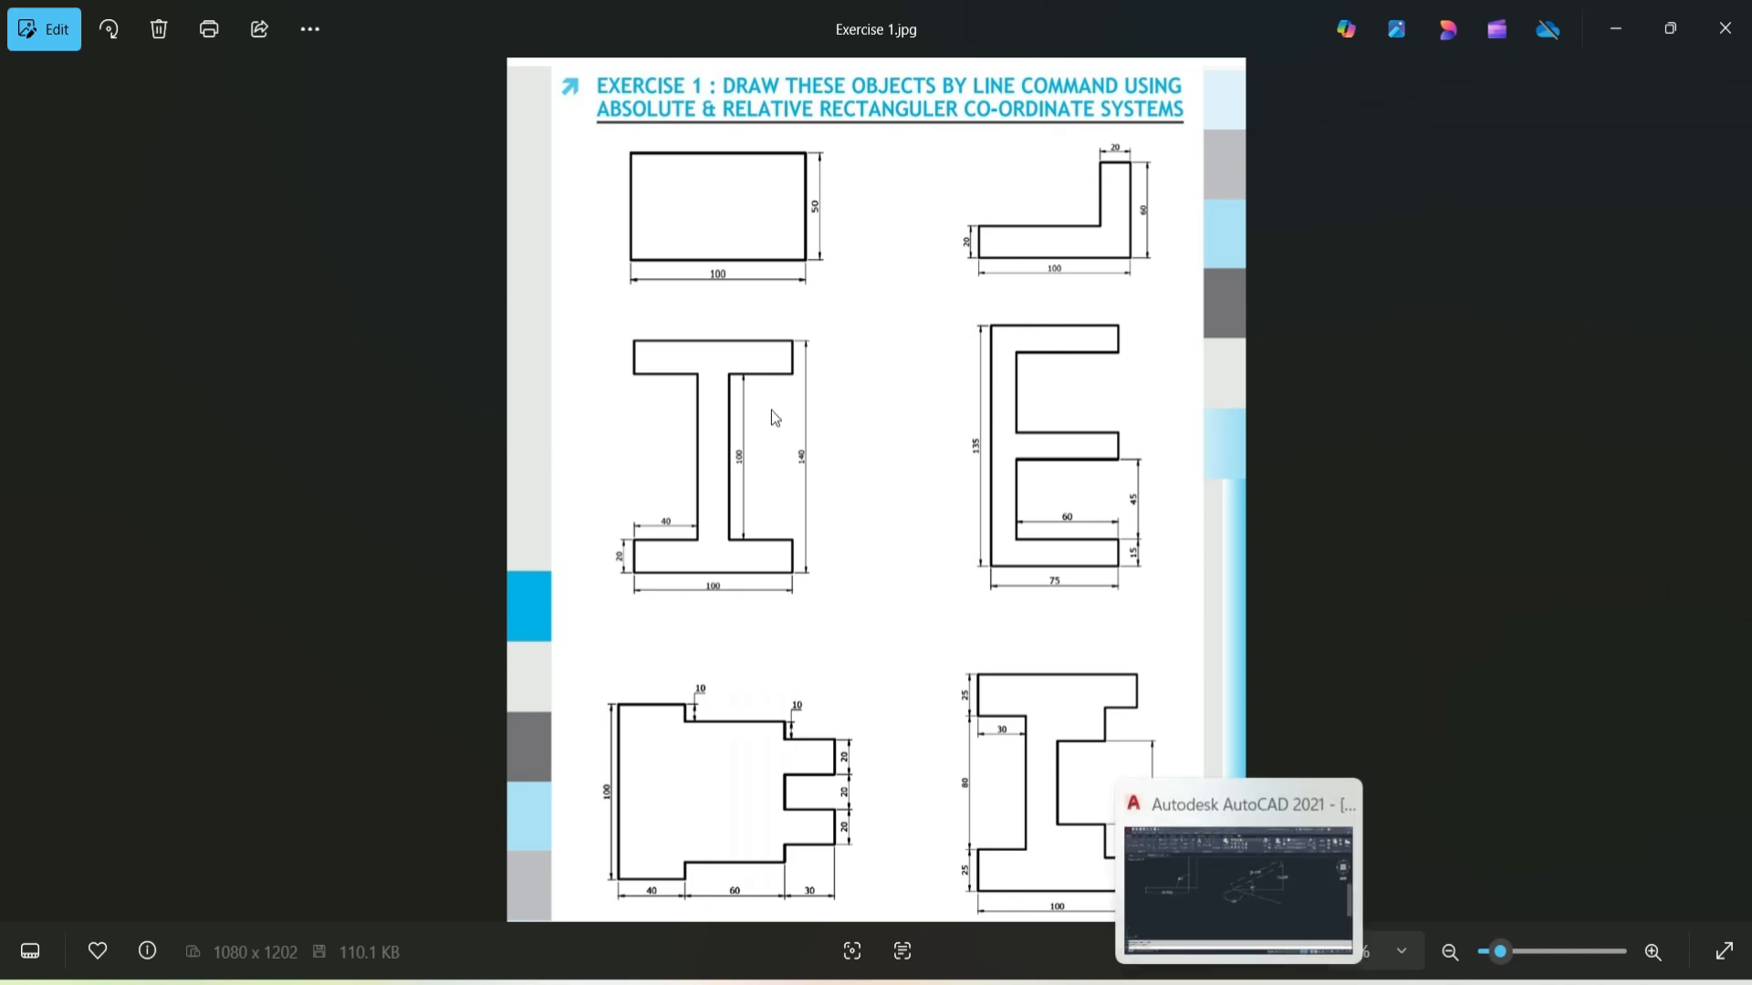
pyautogui.scroll(5, 647, 596)
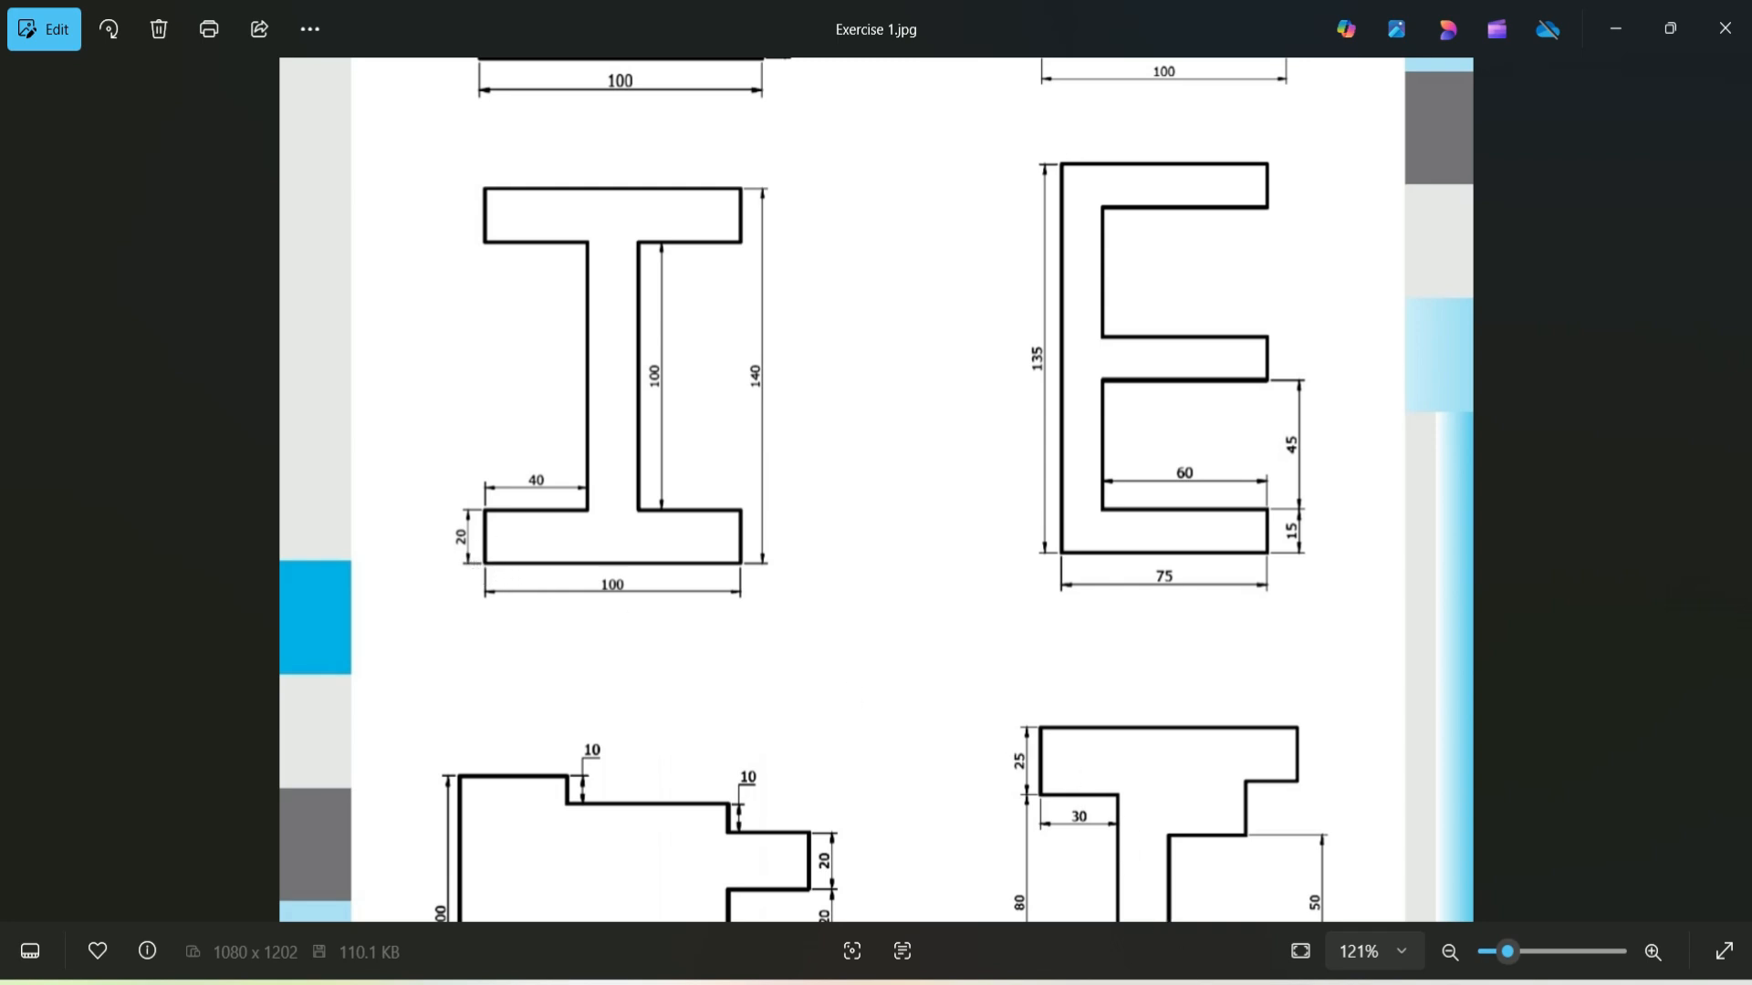
# - Return to AutoCAD, select the sloping lines and their dimensions with a crossing window, and clear the selection
pyautogui.click(1151, 881)
pyautogui.scroll(-6, 1047, 597)
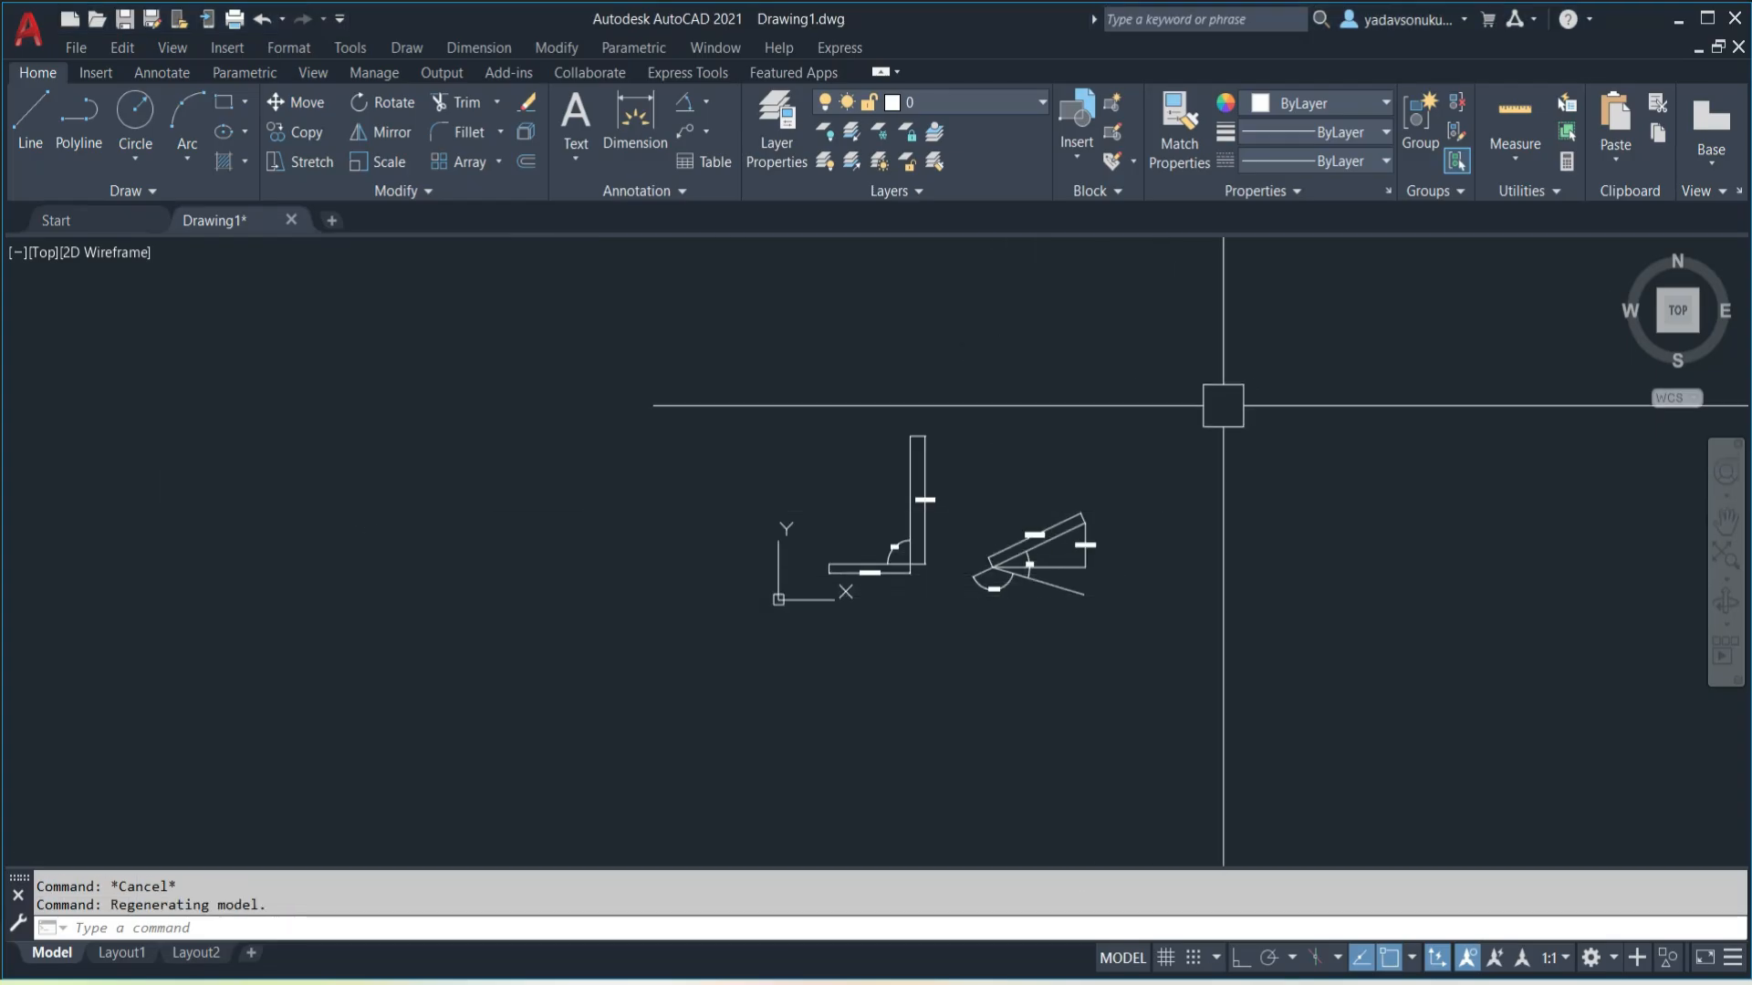
pyautogui.scroll(5, 1193, 547)
pyautogui.moveTo(1055, 481)
pyautogui.mouseDown(button='middle')
pyautogui.moveTo(1064, 520)
pyautogui.moveTo(1128, 564)
pyautogui.mouseUp(button='middle')
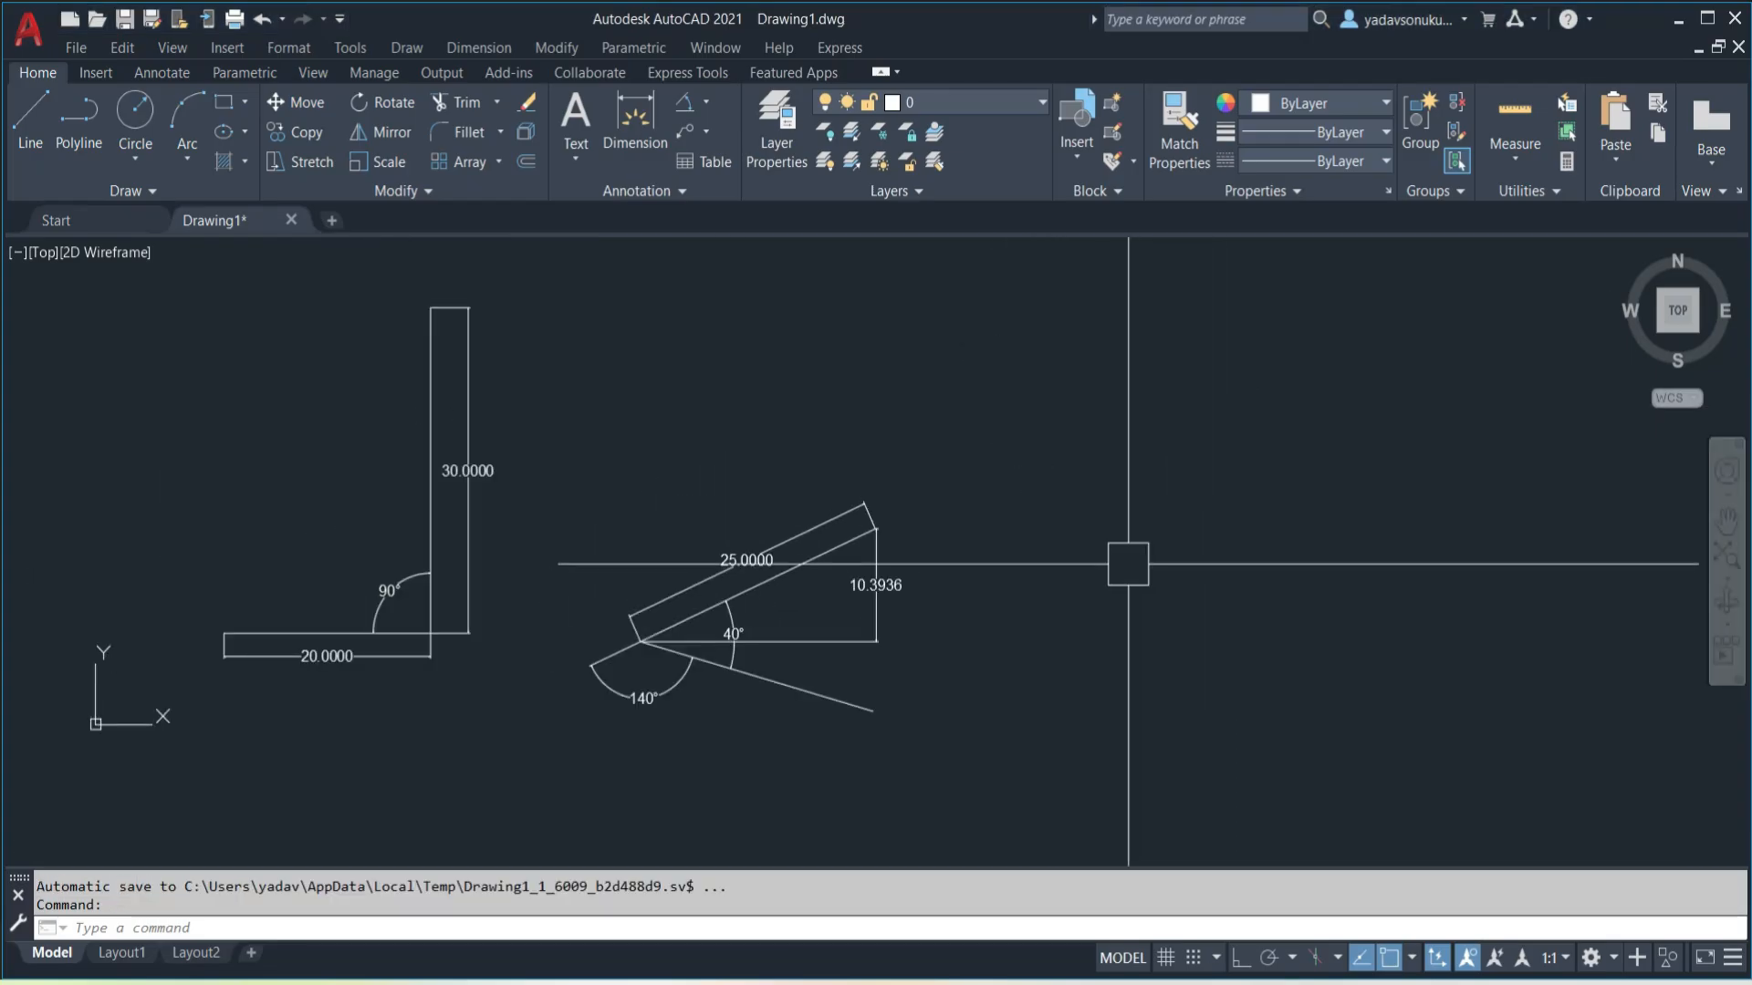
pyautogui.moveTo(962, 395); pyautogui.dragTo(1073, 379, button='middle')
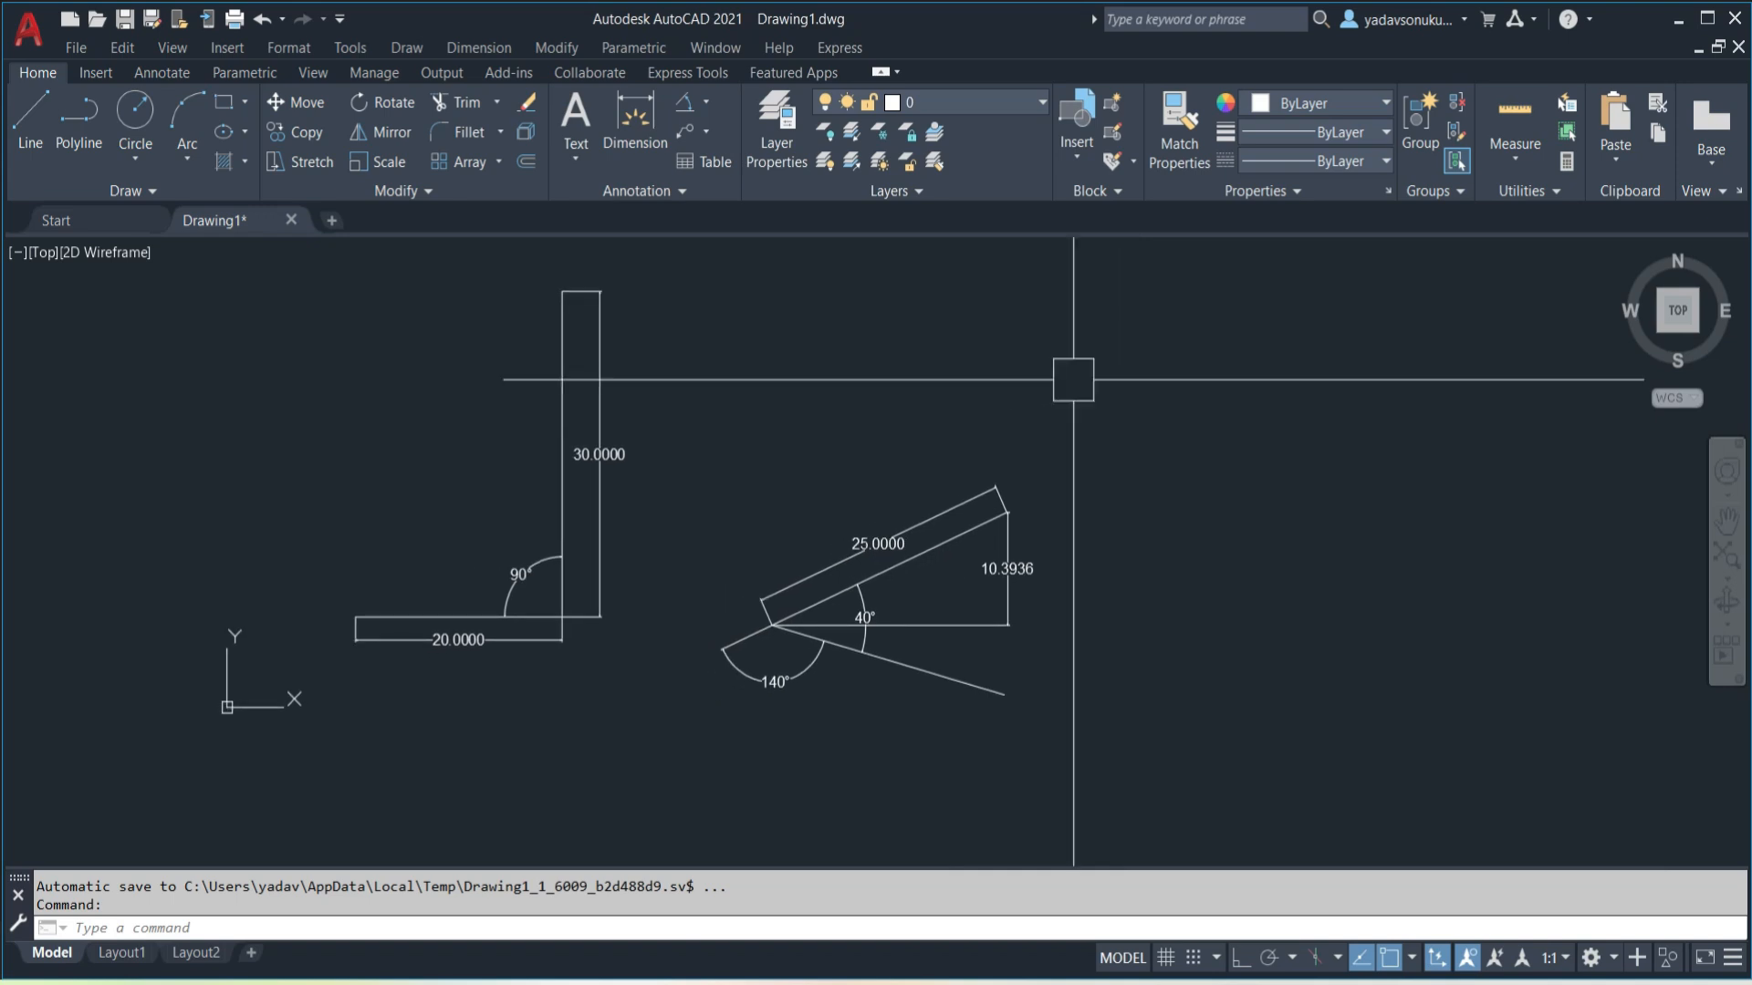
pyautogui.click(1160, 270)
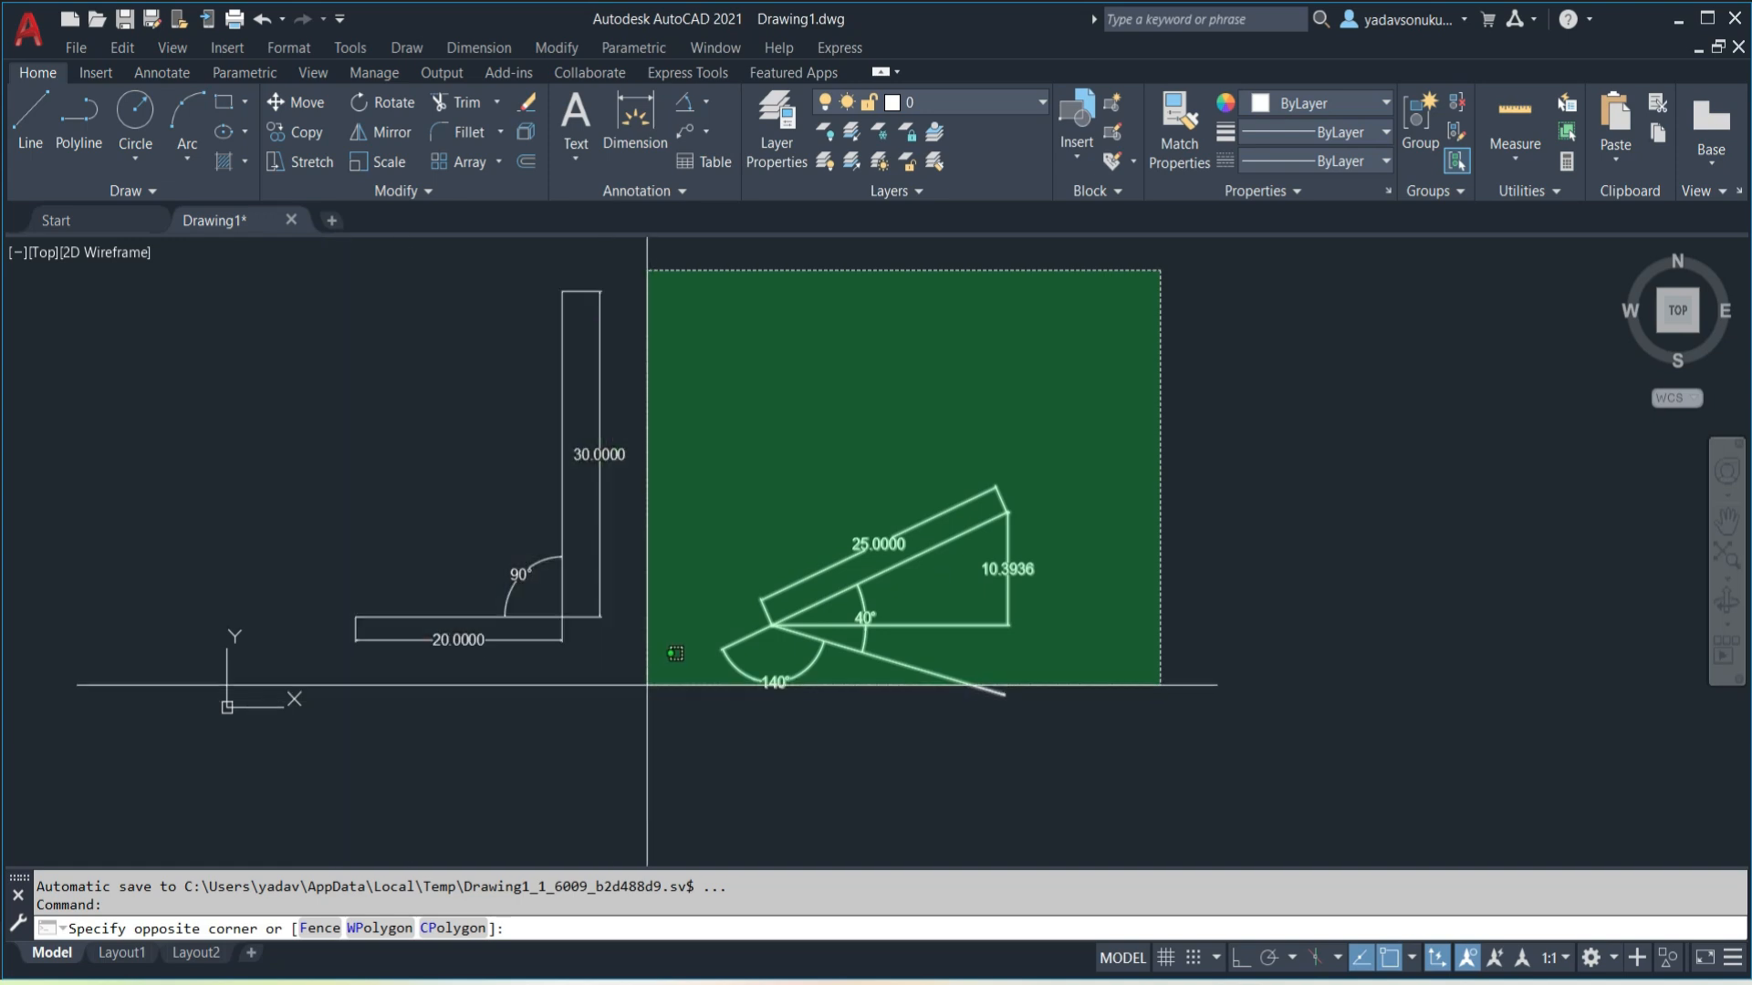
pyautogui.click(923, 713)
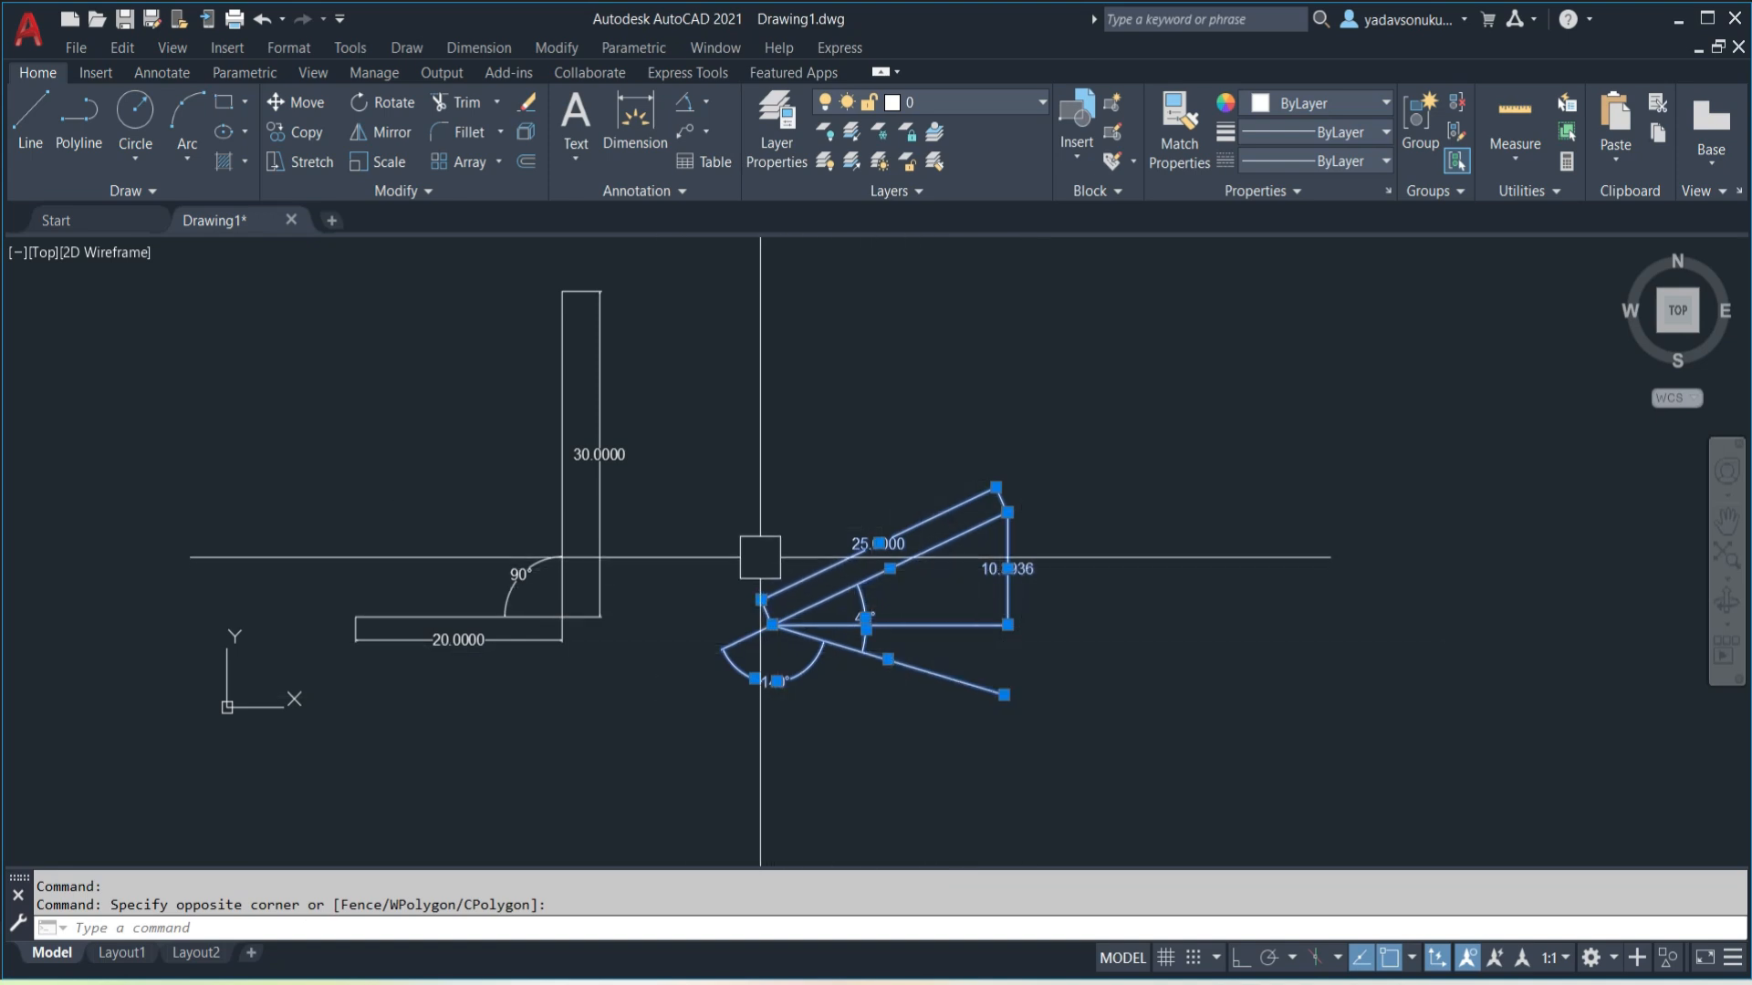
pyautogui.press('Escape')
# - Select the enclosed objects with a window, add the remaining ones with a crossing window, and erase them all
pyautogui.click(272, 267)
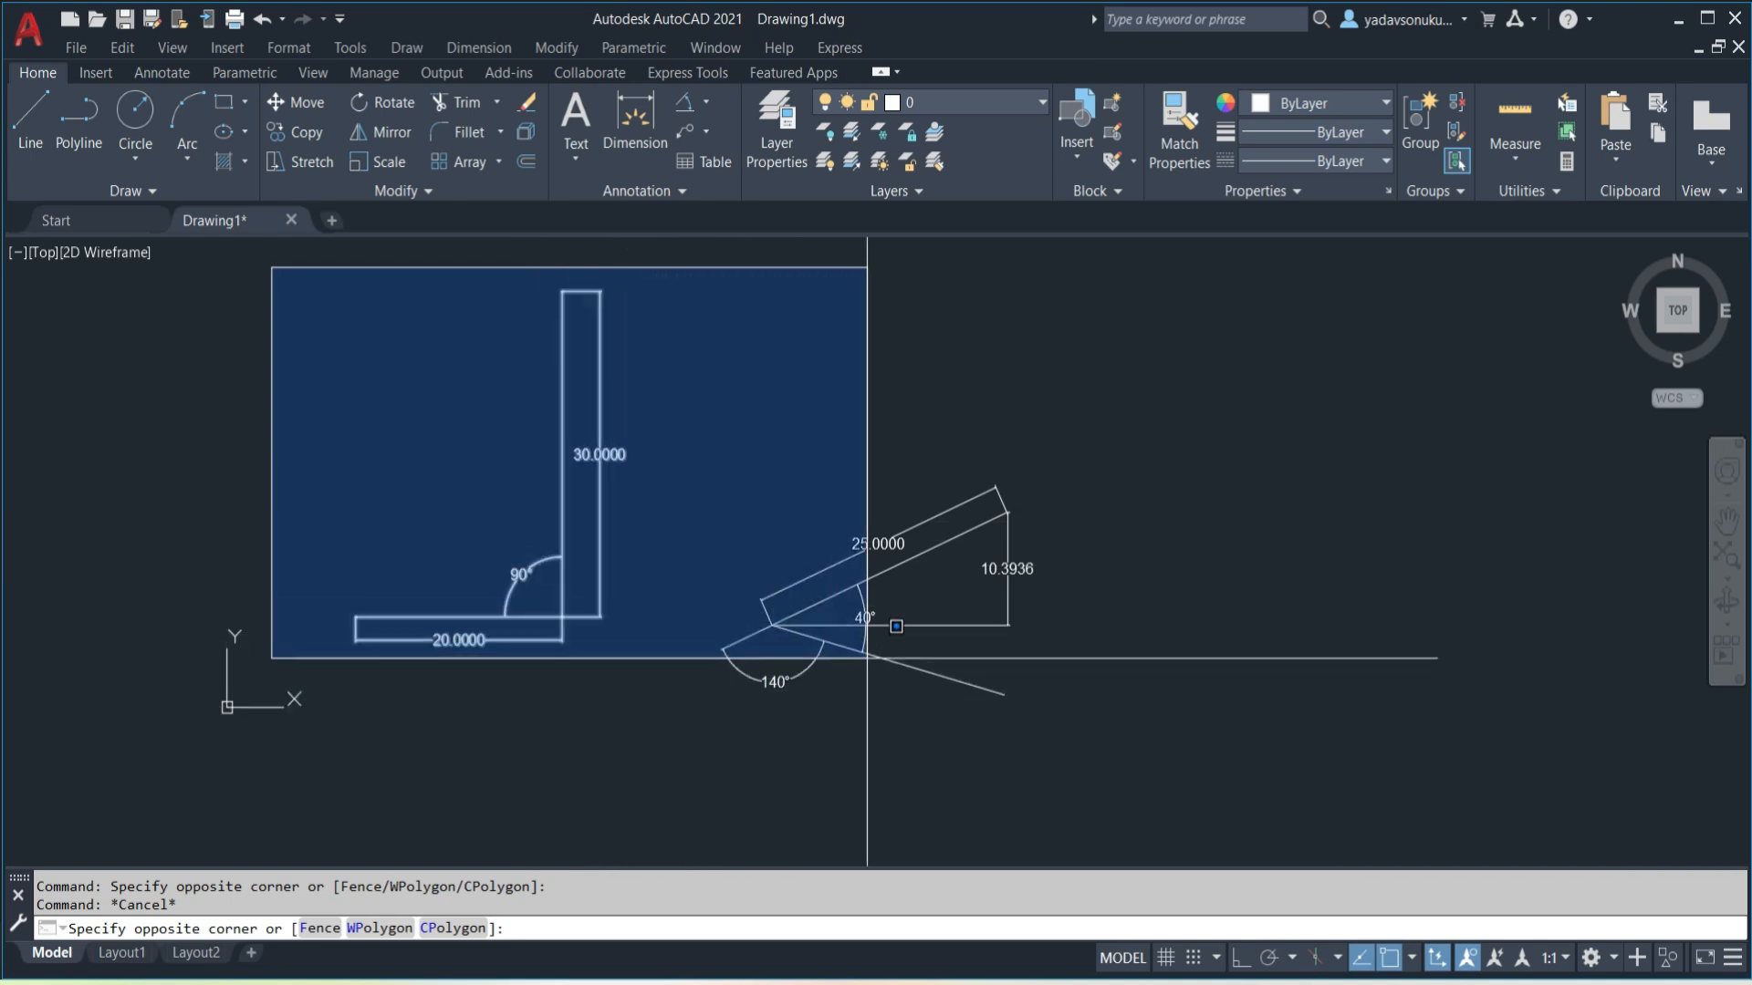
pyautogui.click(1115, 659)
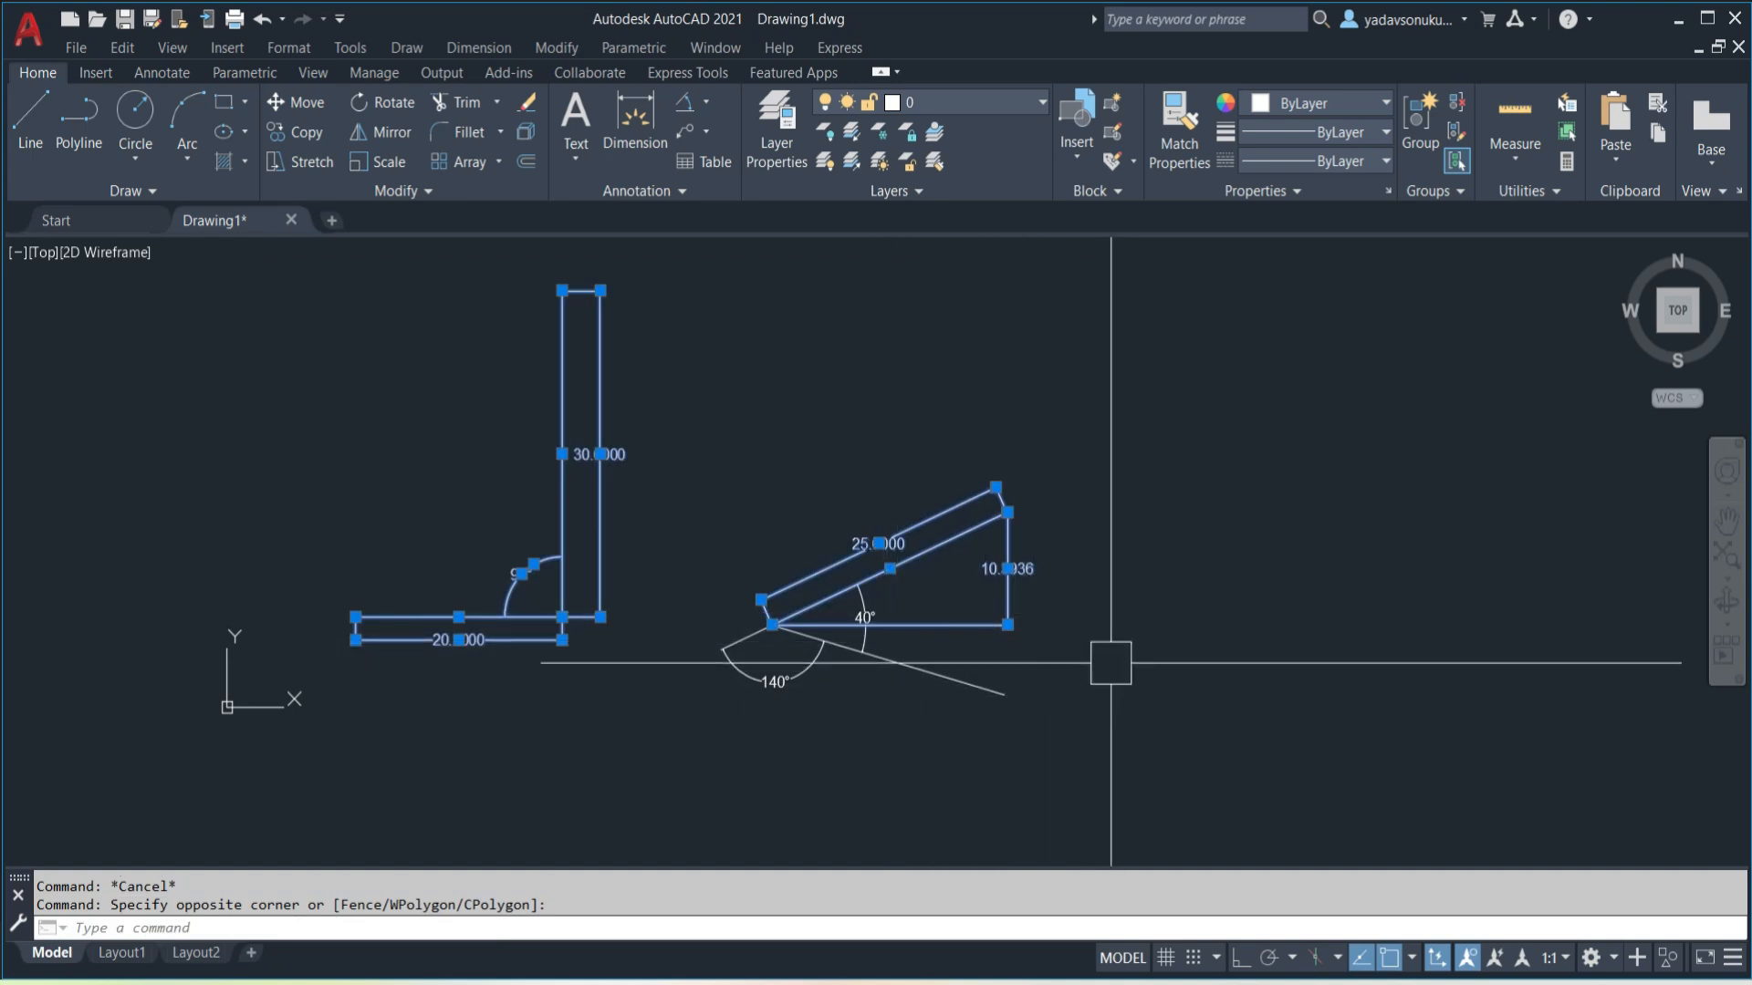
pyautogui.click(1211, 292)
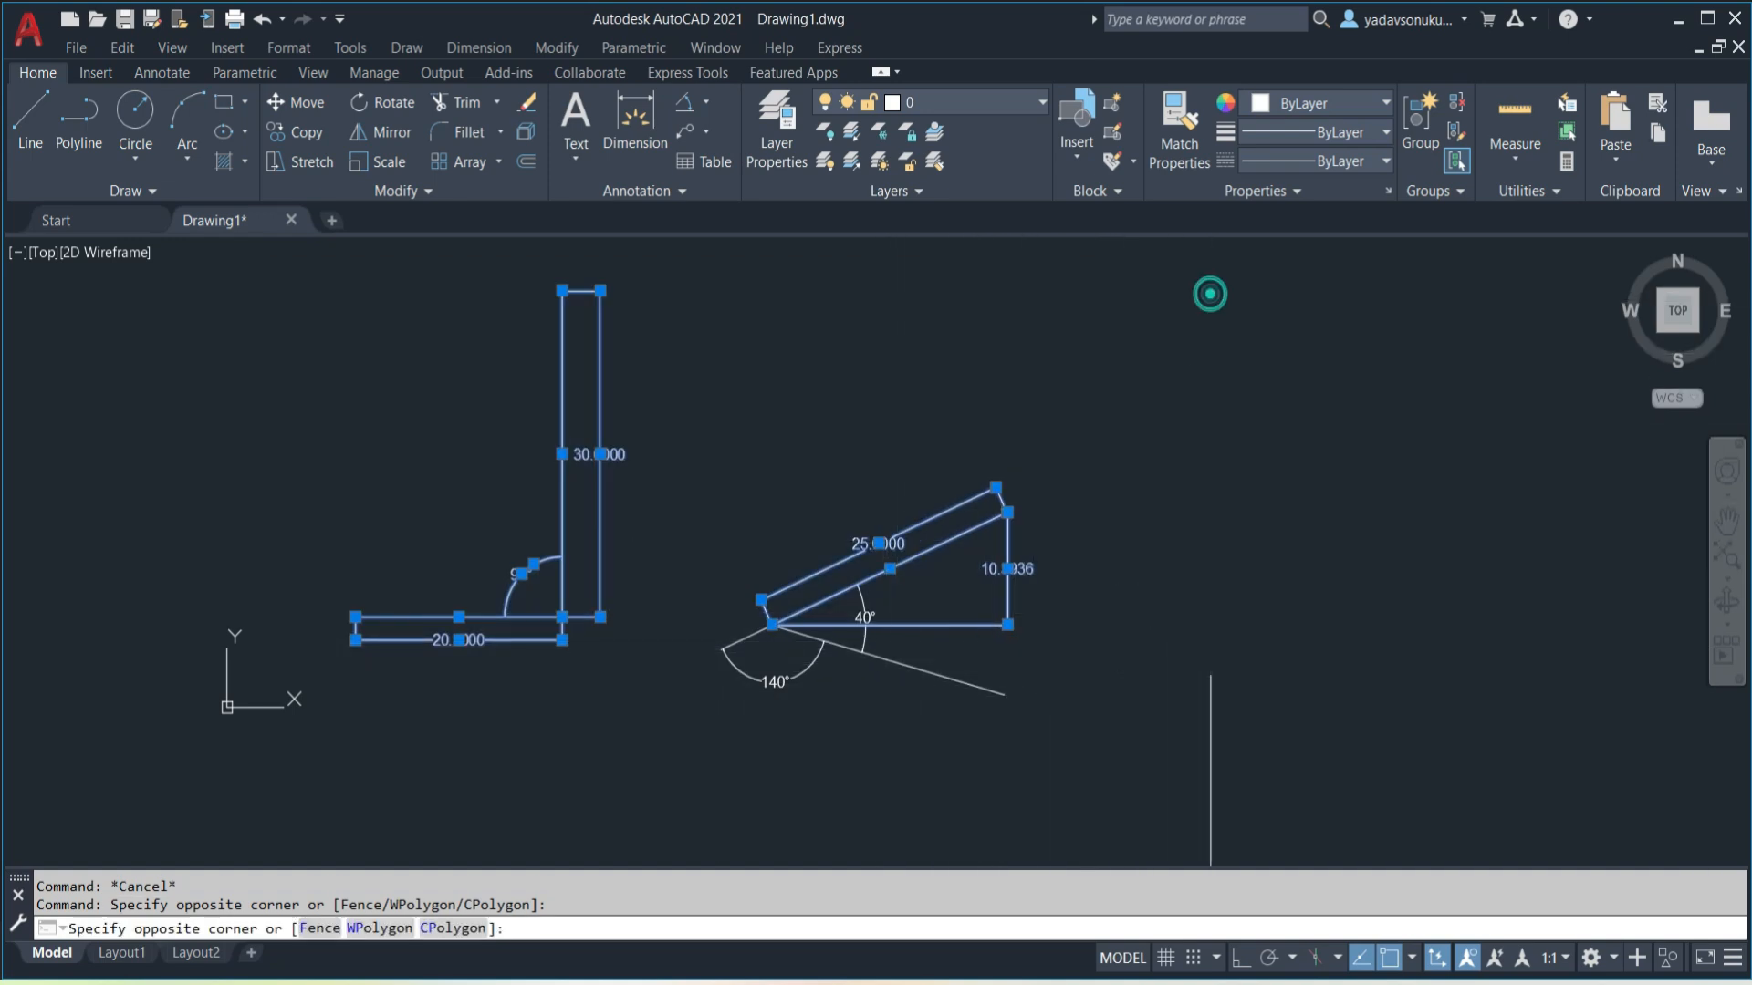
pyautogui.click(349, 805)
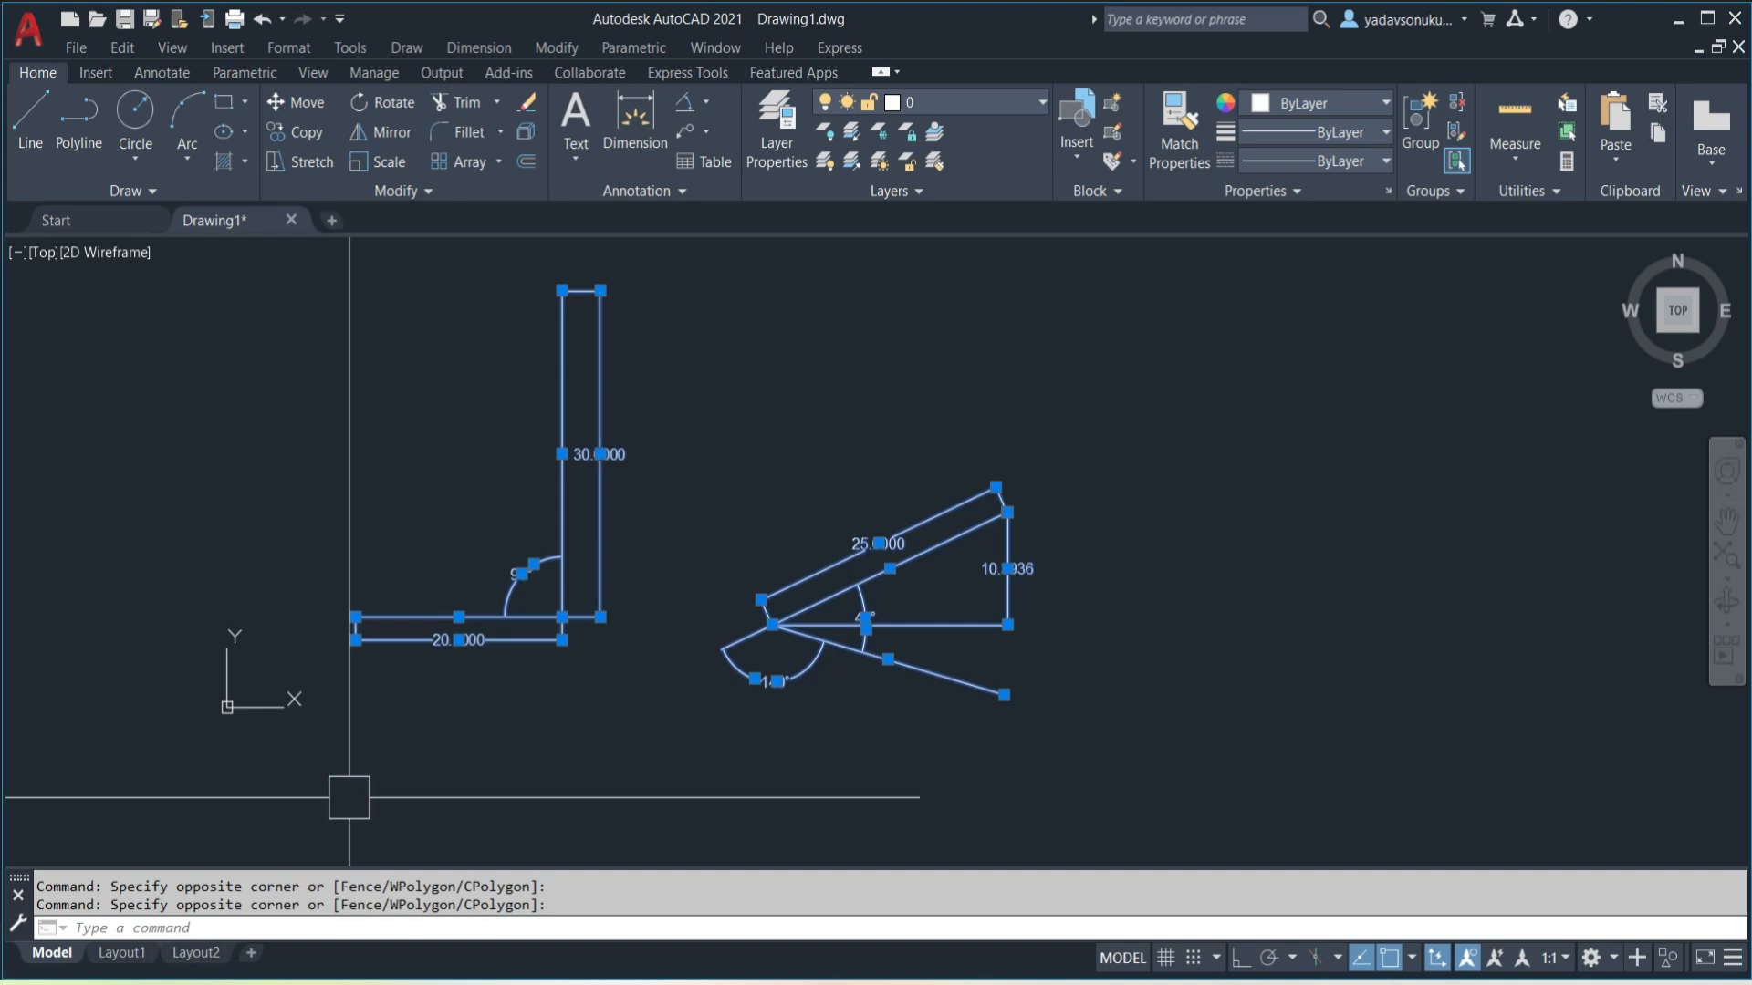
pyautogui.press('Delete')
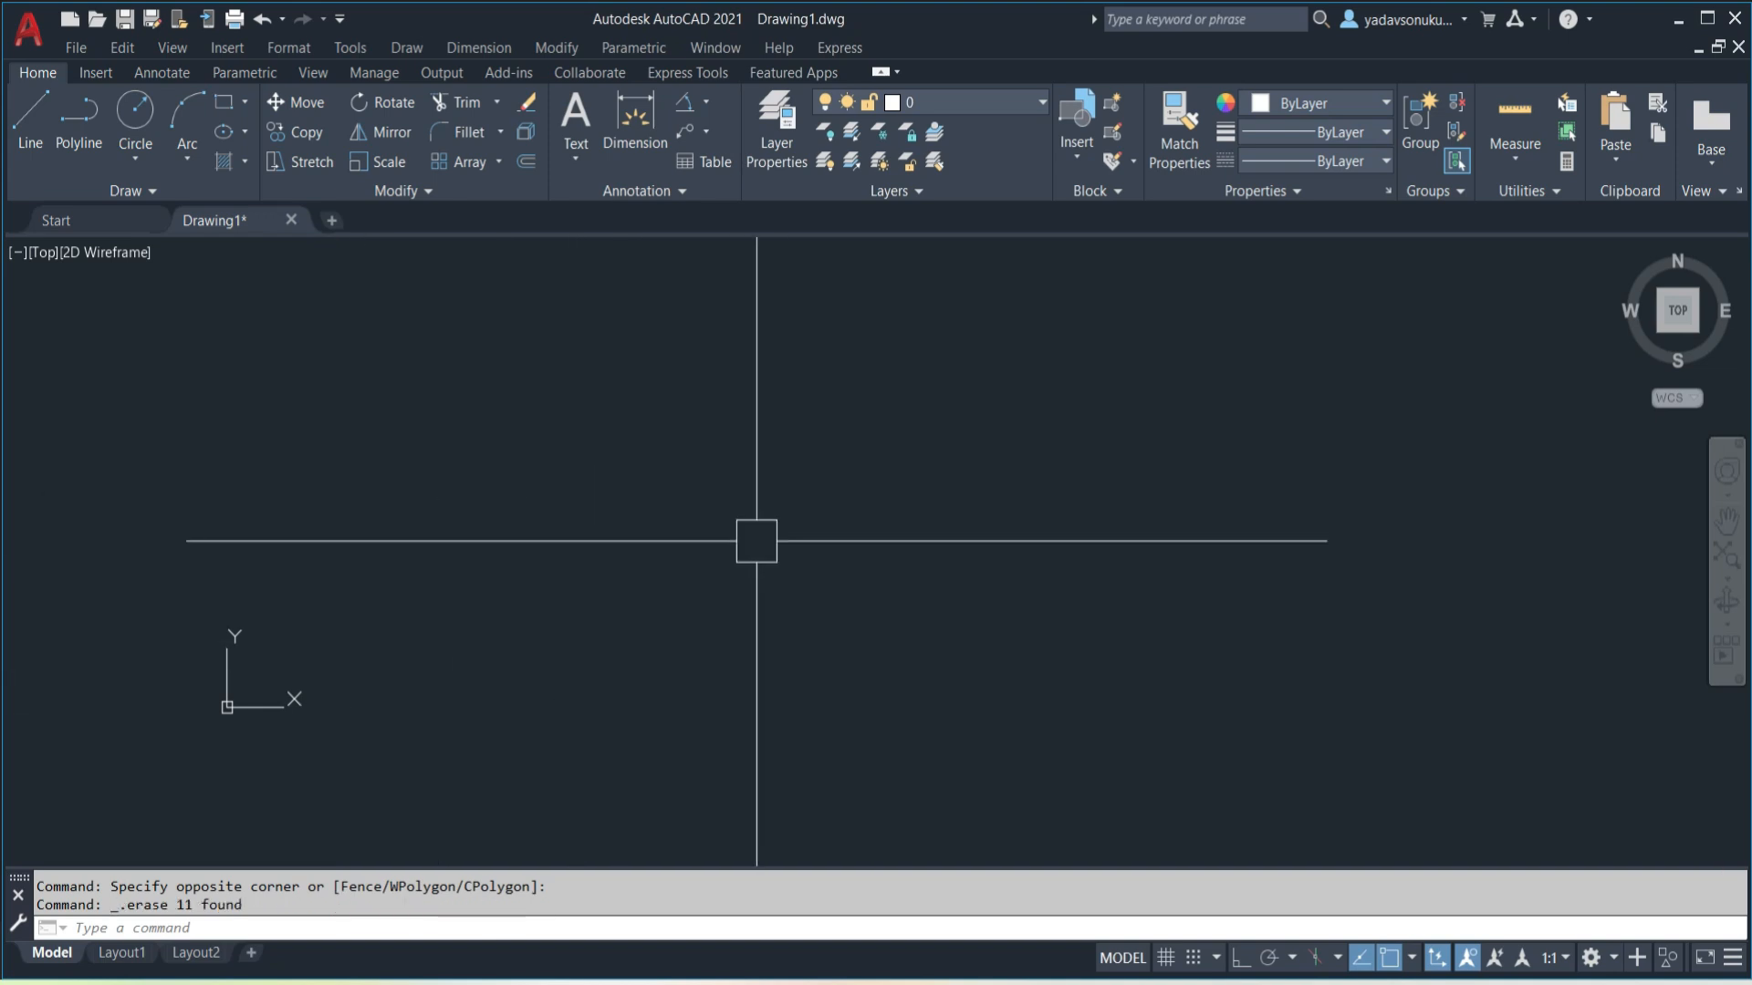
# - Cancel the started Line command and undo the erasure of all lines and dimensions
pyautogui.write('l')
pyautogui.press('Return')
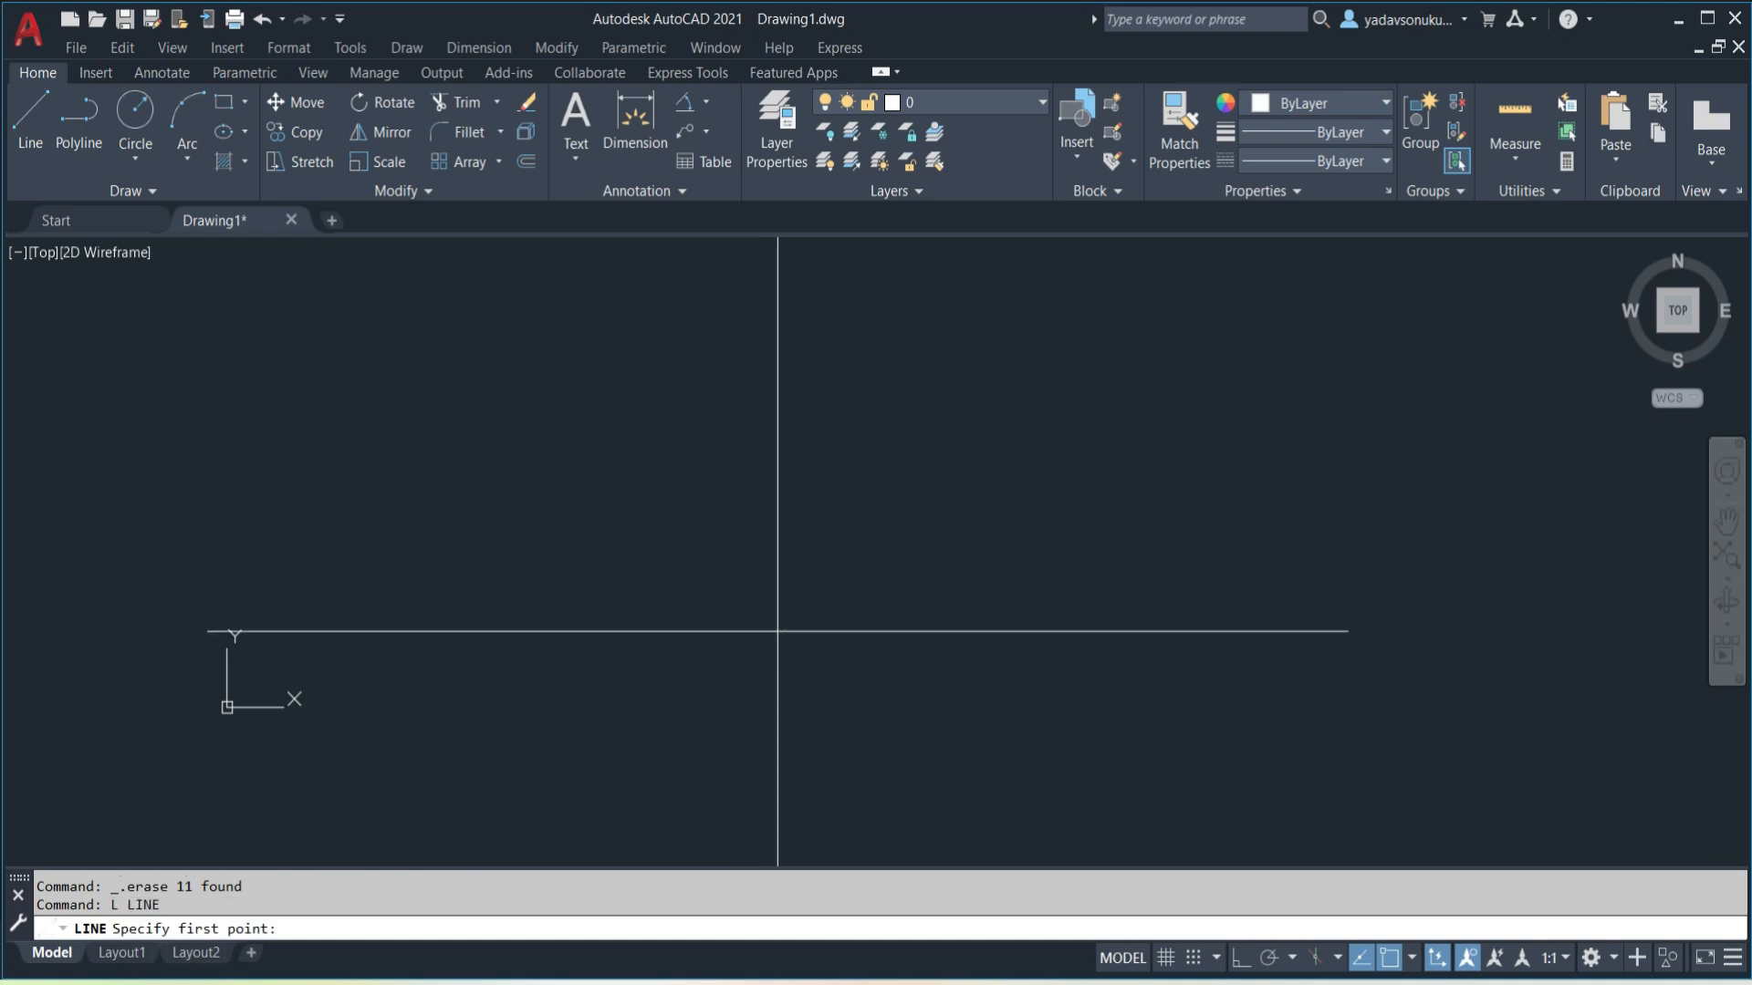
pyautogui.hotkey('ctrl', 'z')
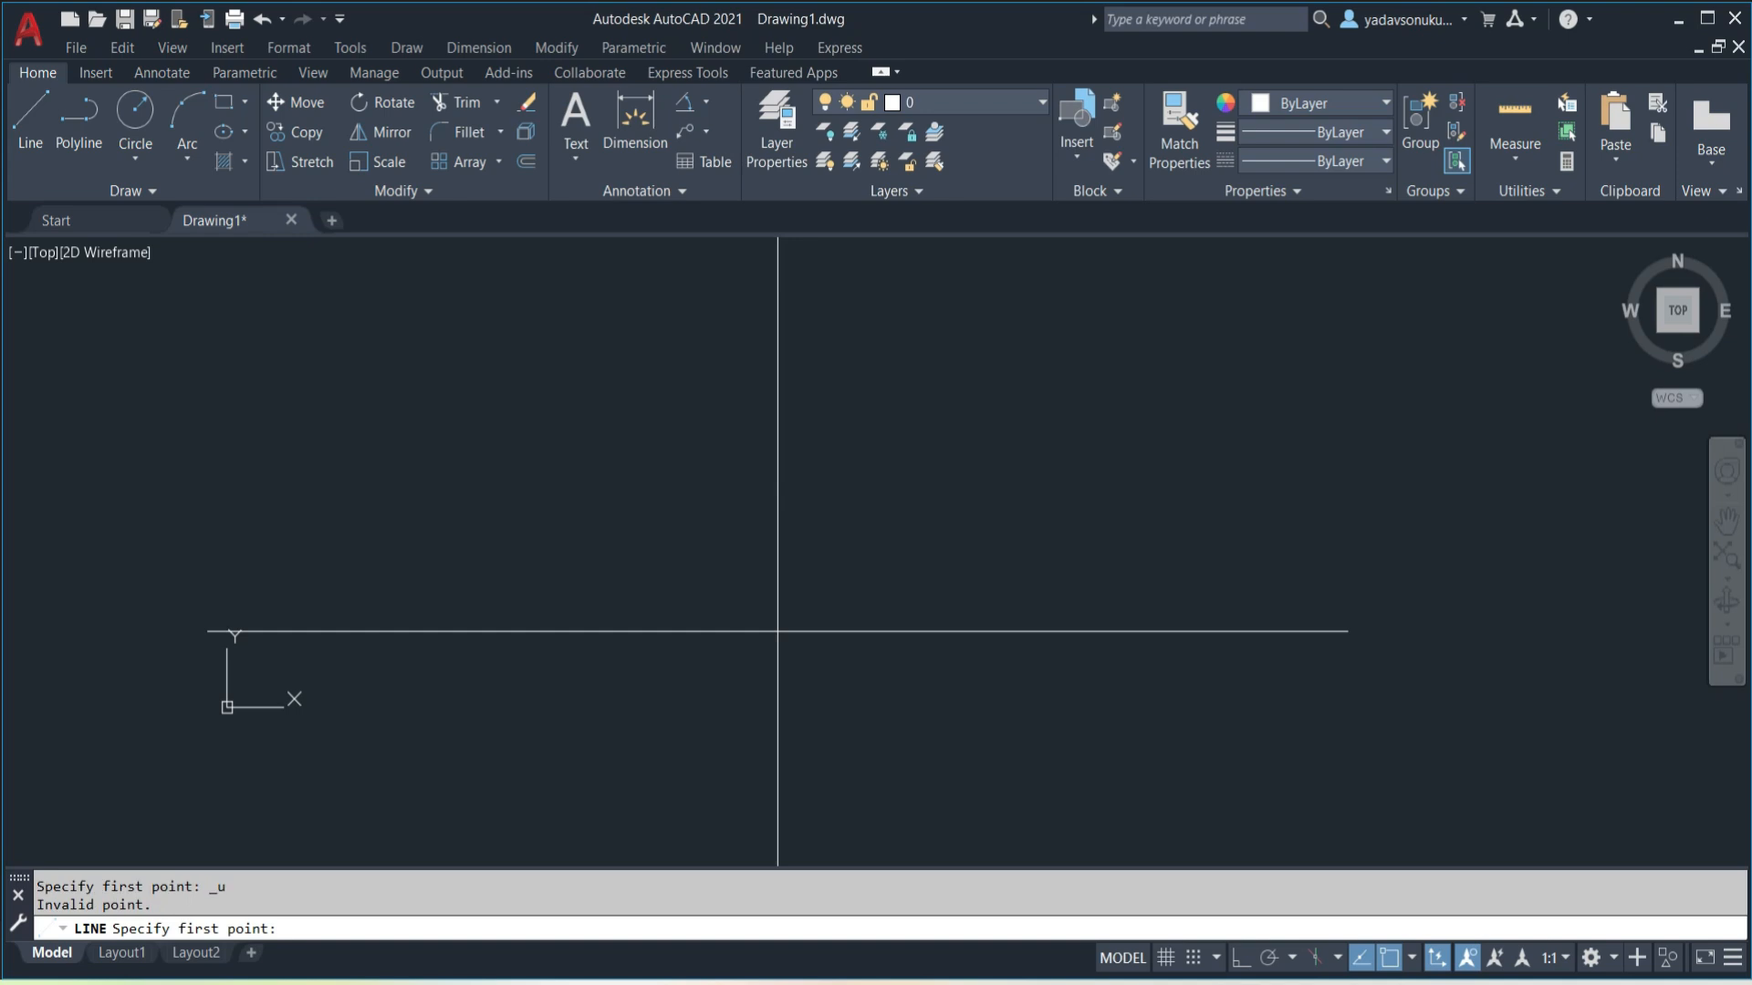
pyautogui.press('Escape')
pyautogui.hotkey('ctrl', 'z')
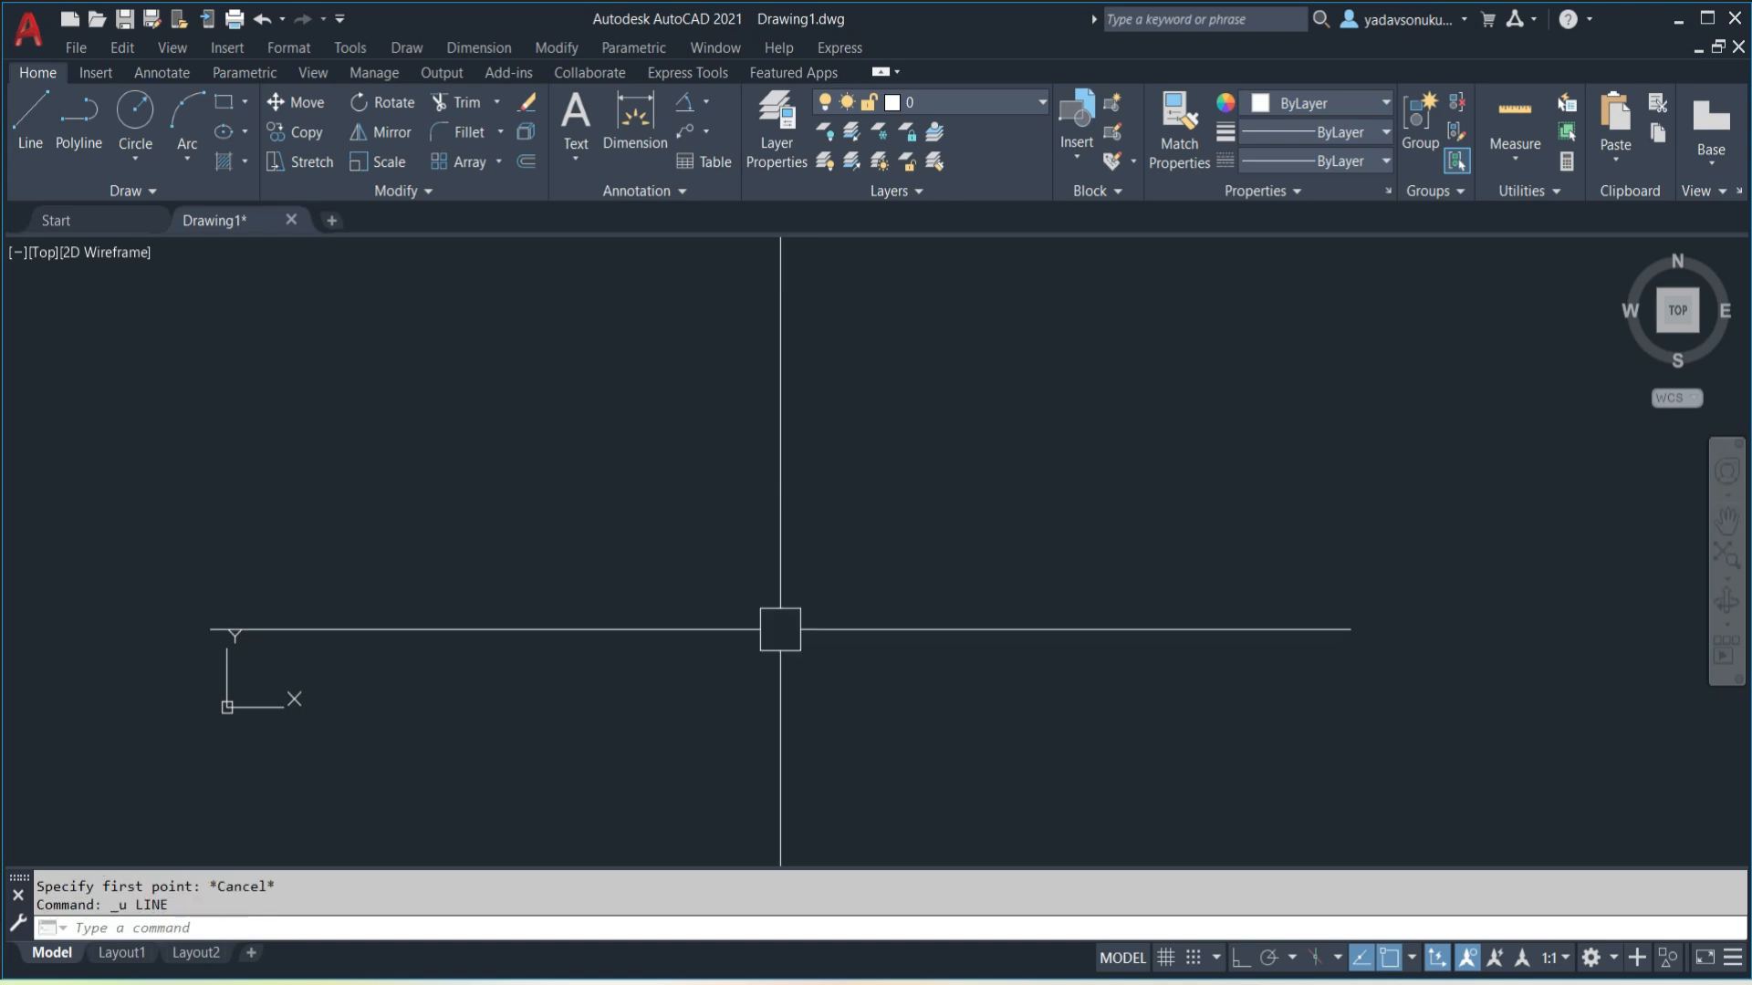
pyautogui.hotkey('ctrl', 'z')
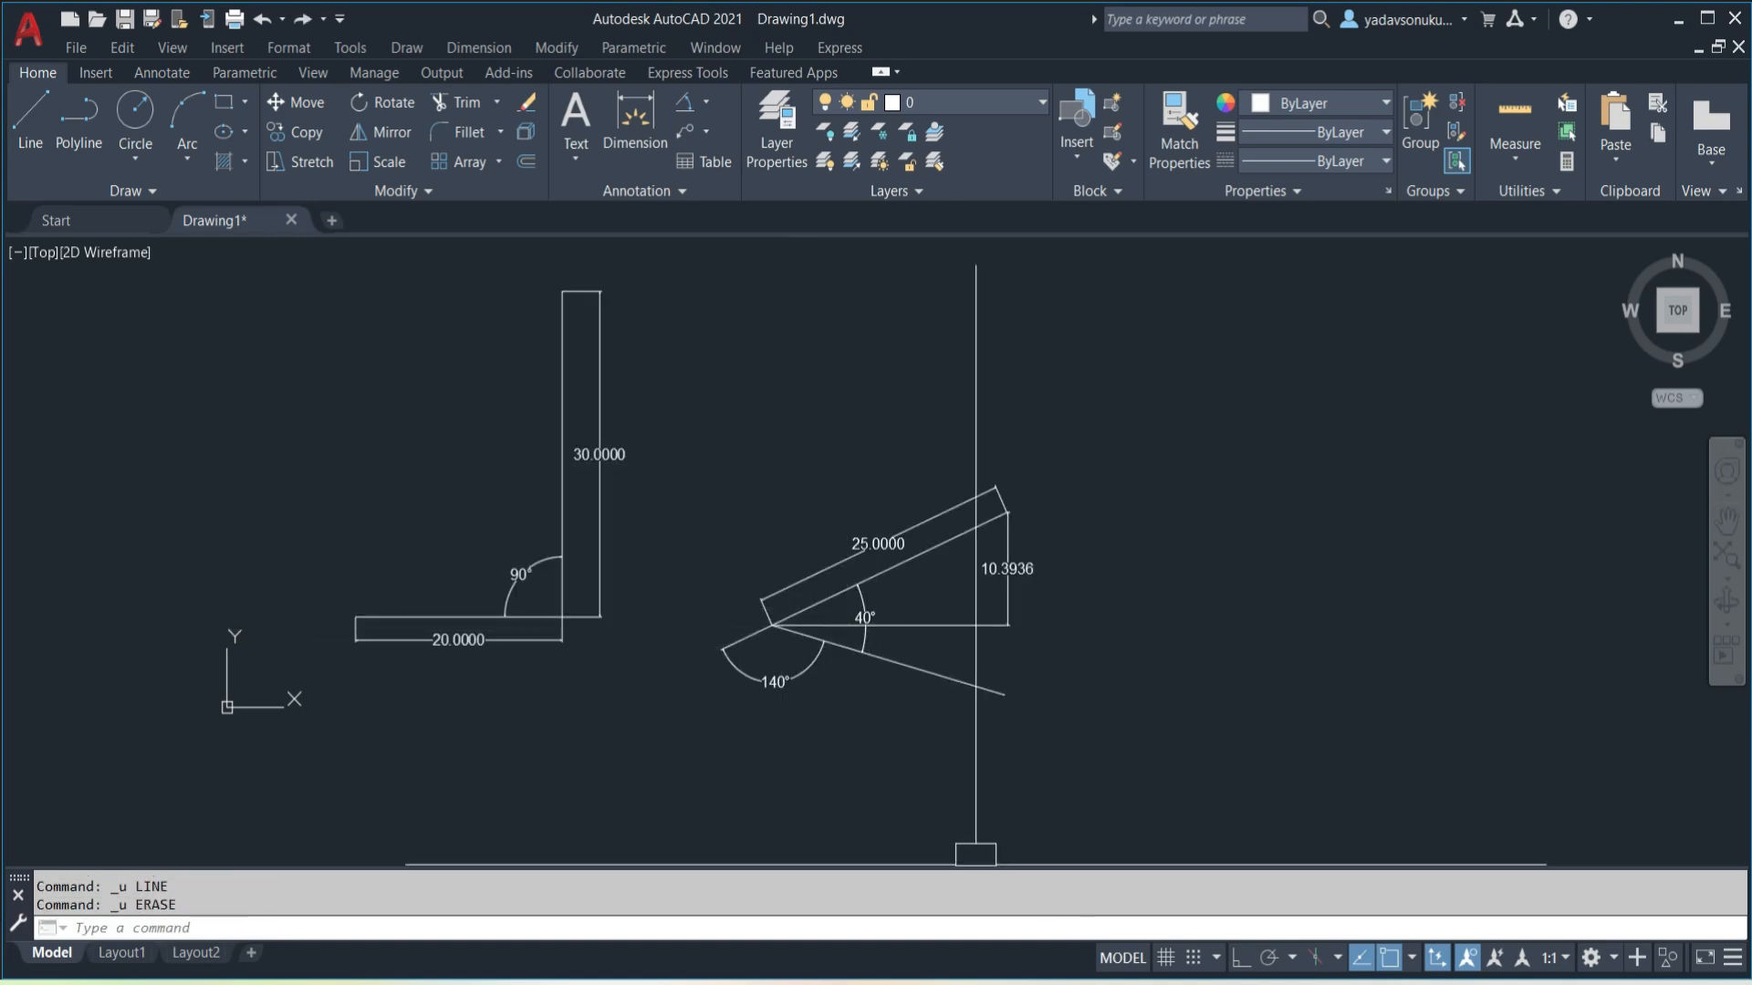
# - Check the Google Meet participant list and return to the AutoCAD drawing
pyautogui.click(886, 983)
pyautogui.click(818, 903)
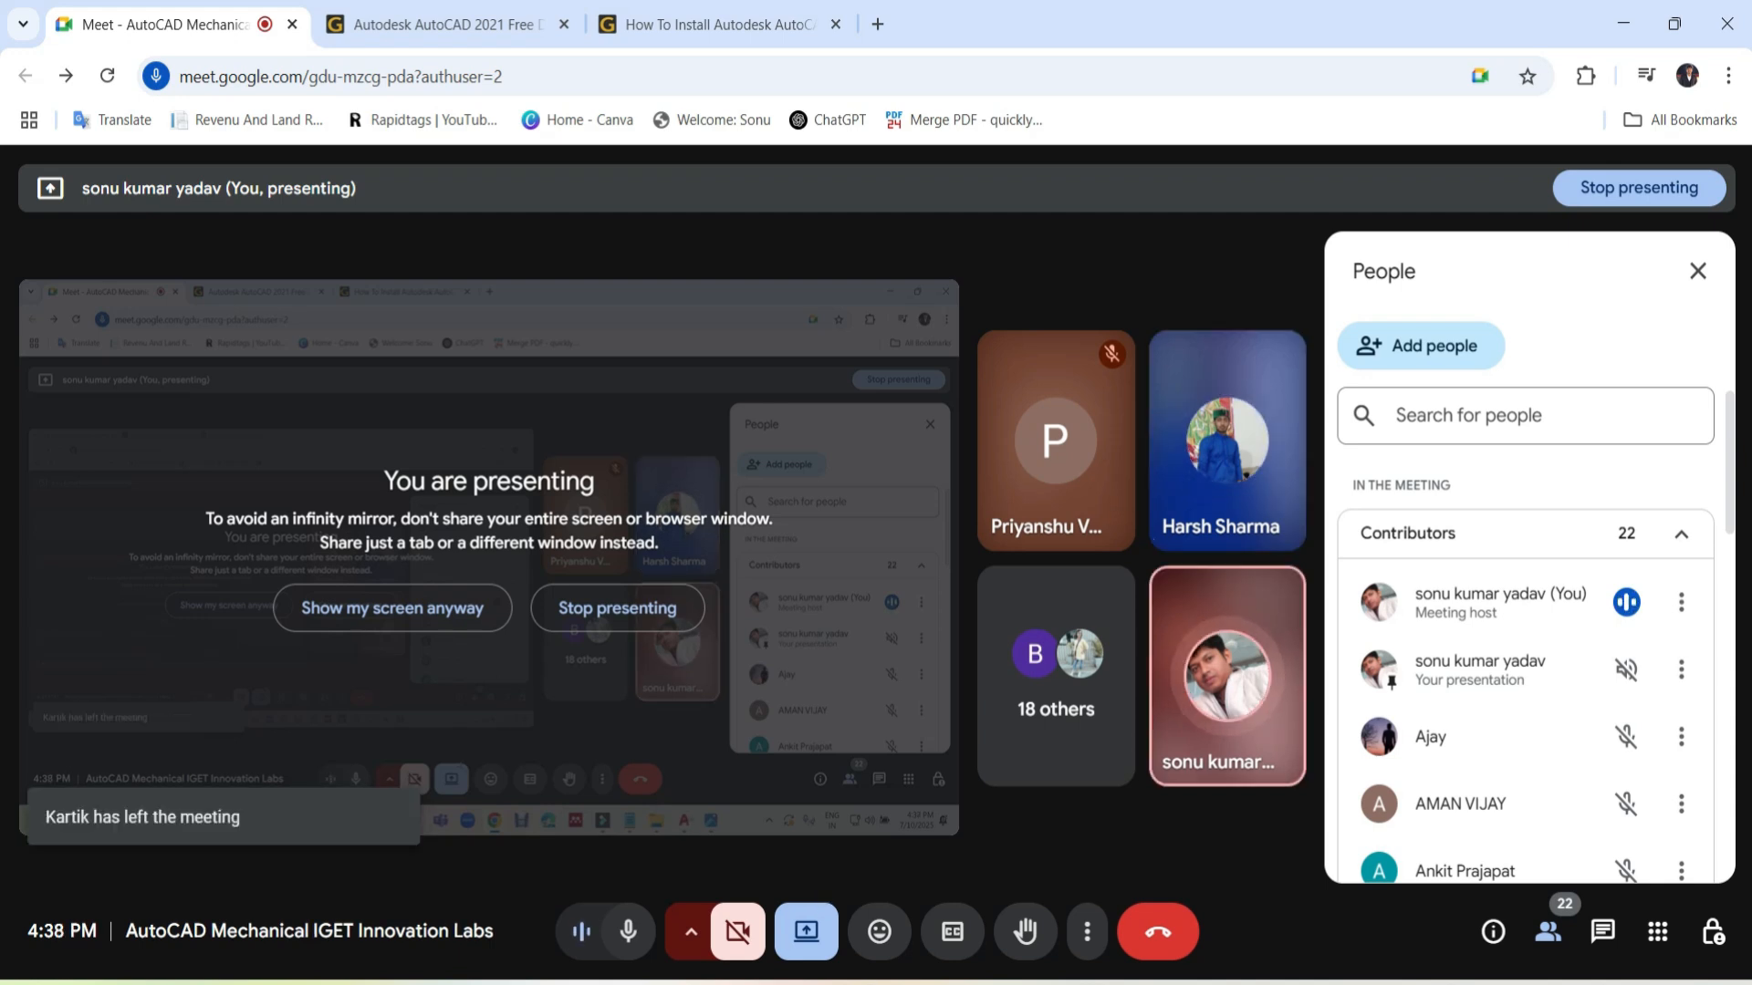
pyautogui.hotkey('alt', 'Tab')
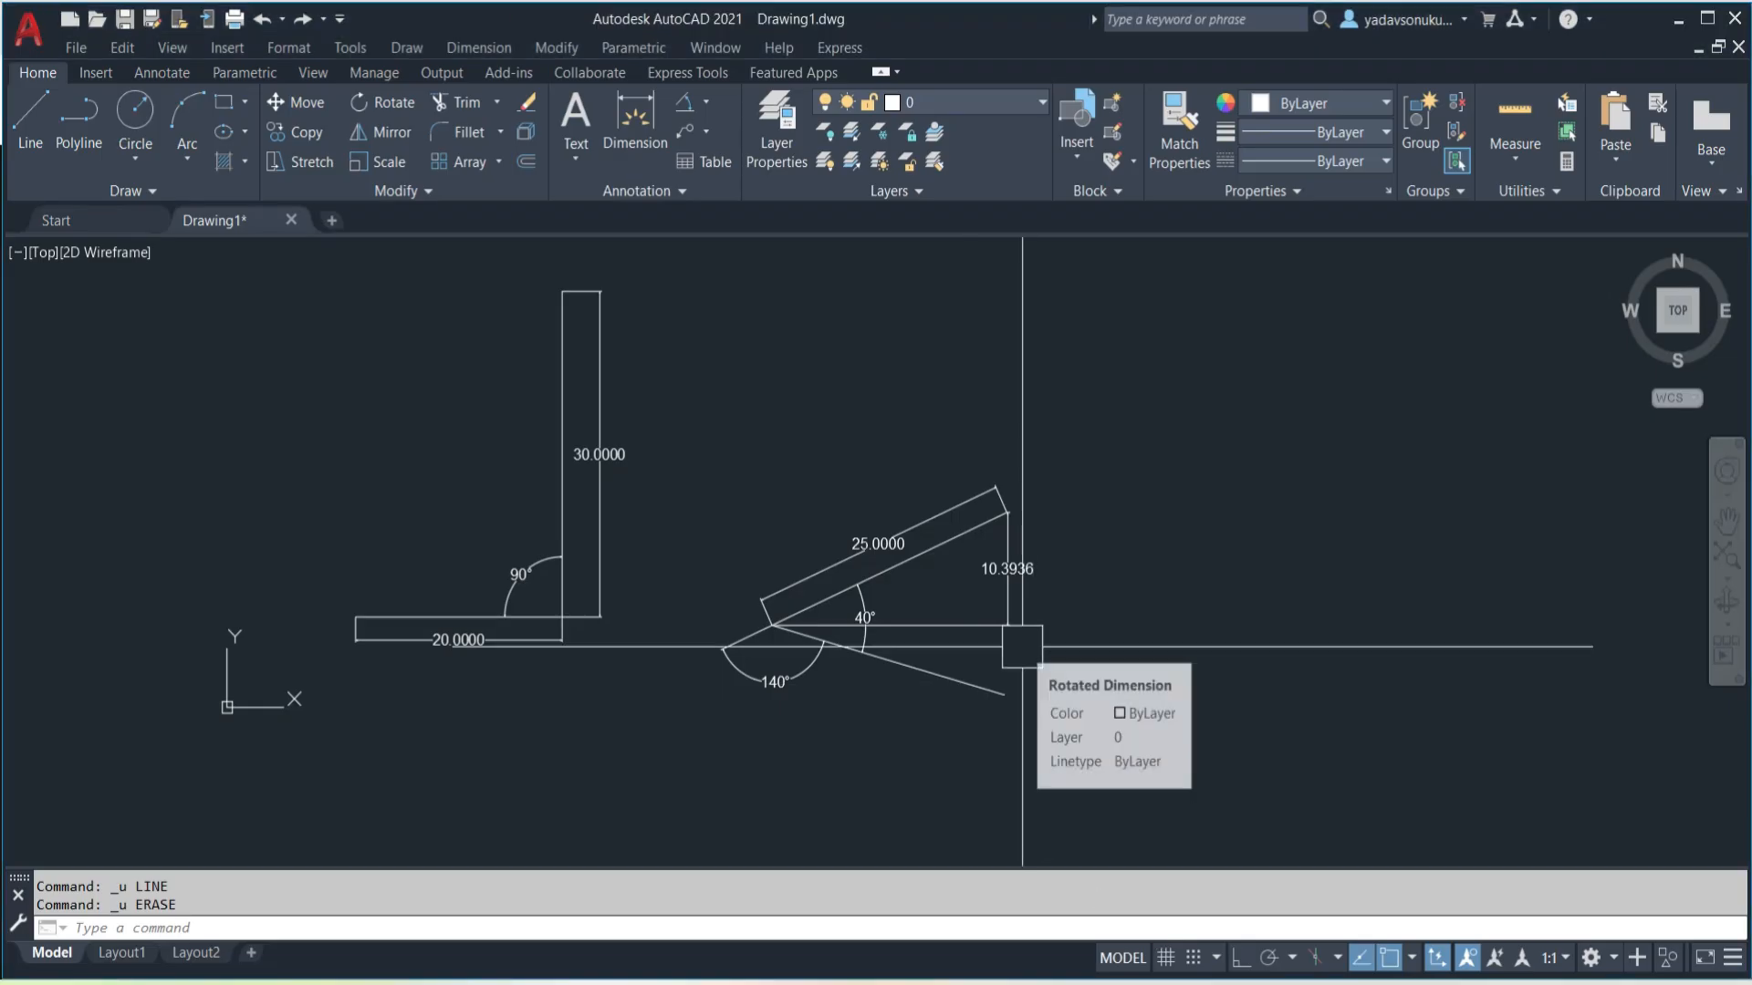
# - Turn on the grid display in the Drafting Settings
pyautogui.click(1022, 647)
pyautogui.write('ds')
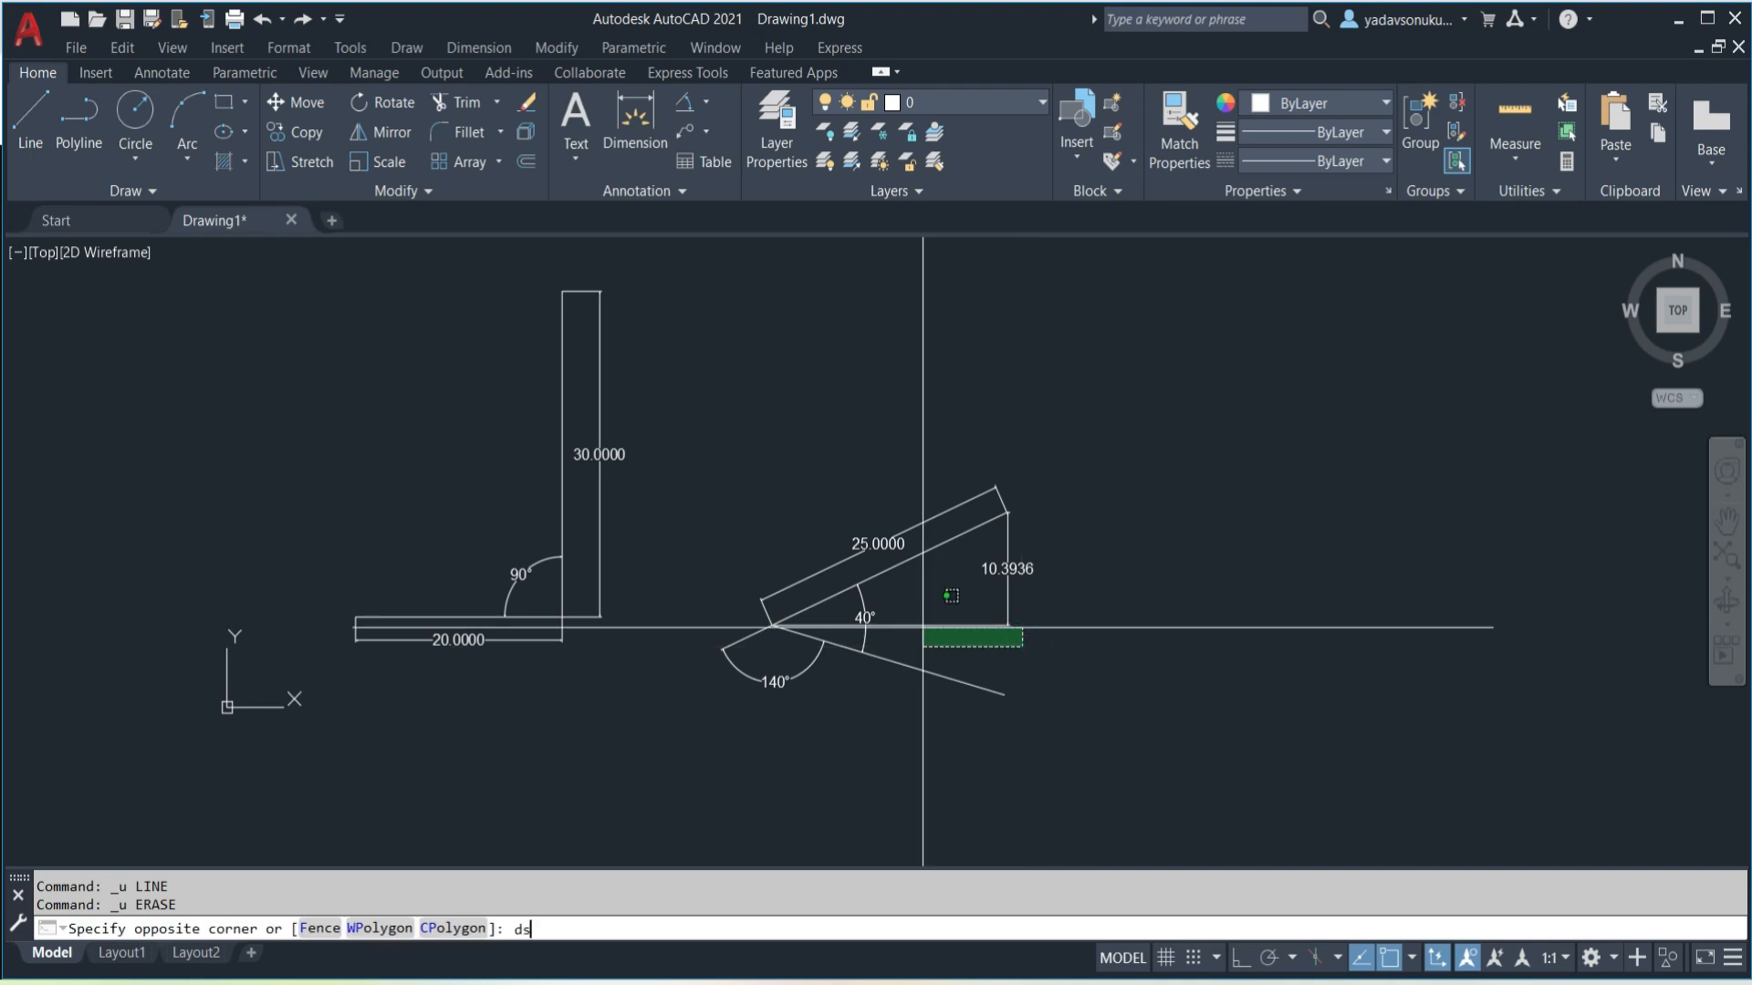
pyautogui.click(919, 599)
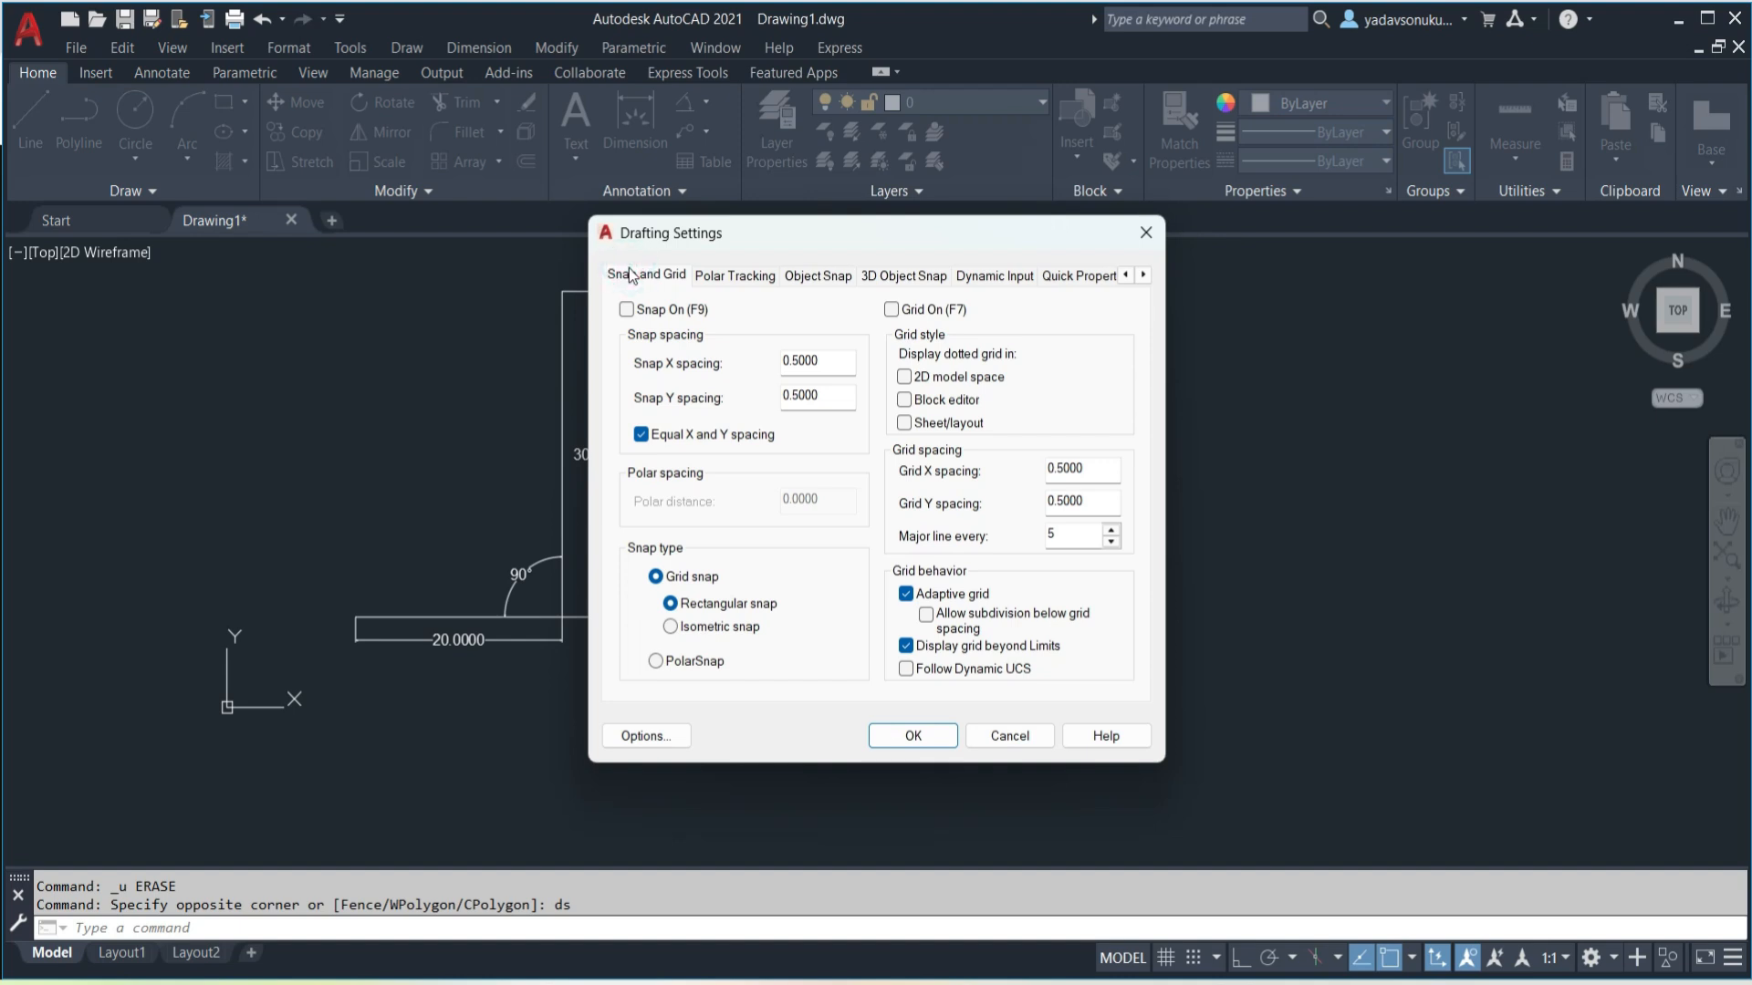
pyautogui.click(893, 311)
pyautogui.click(933, 735)
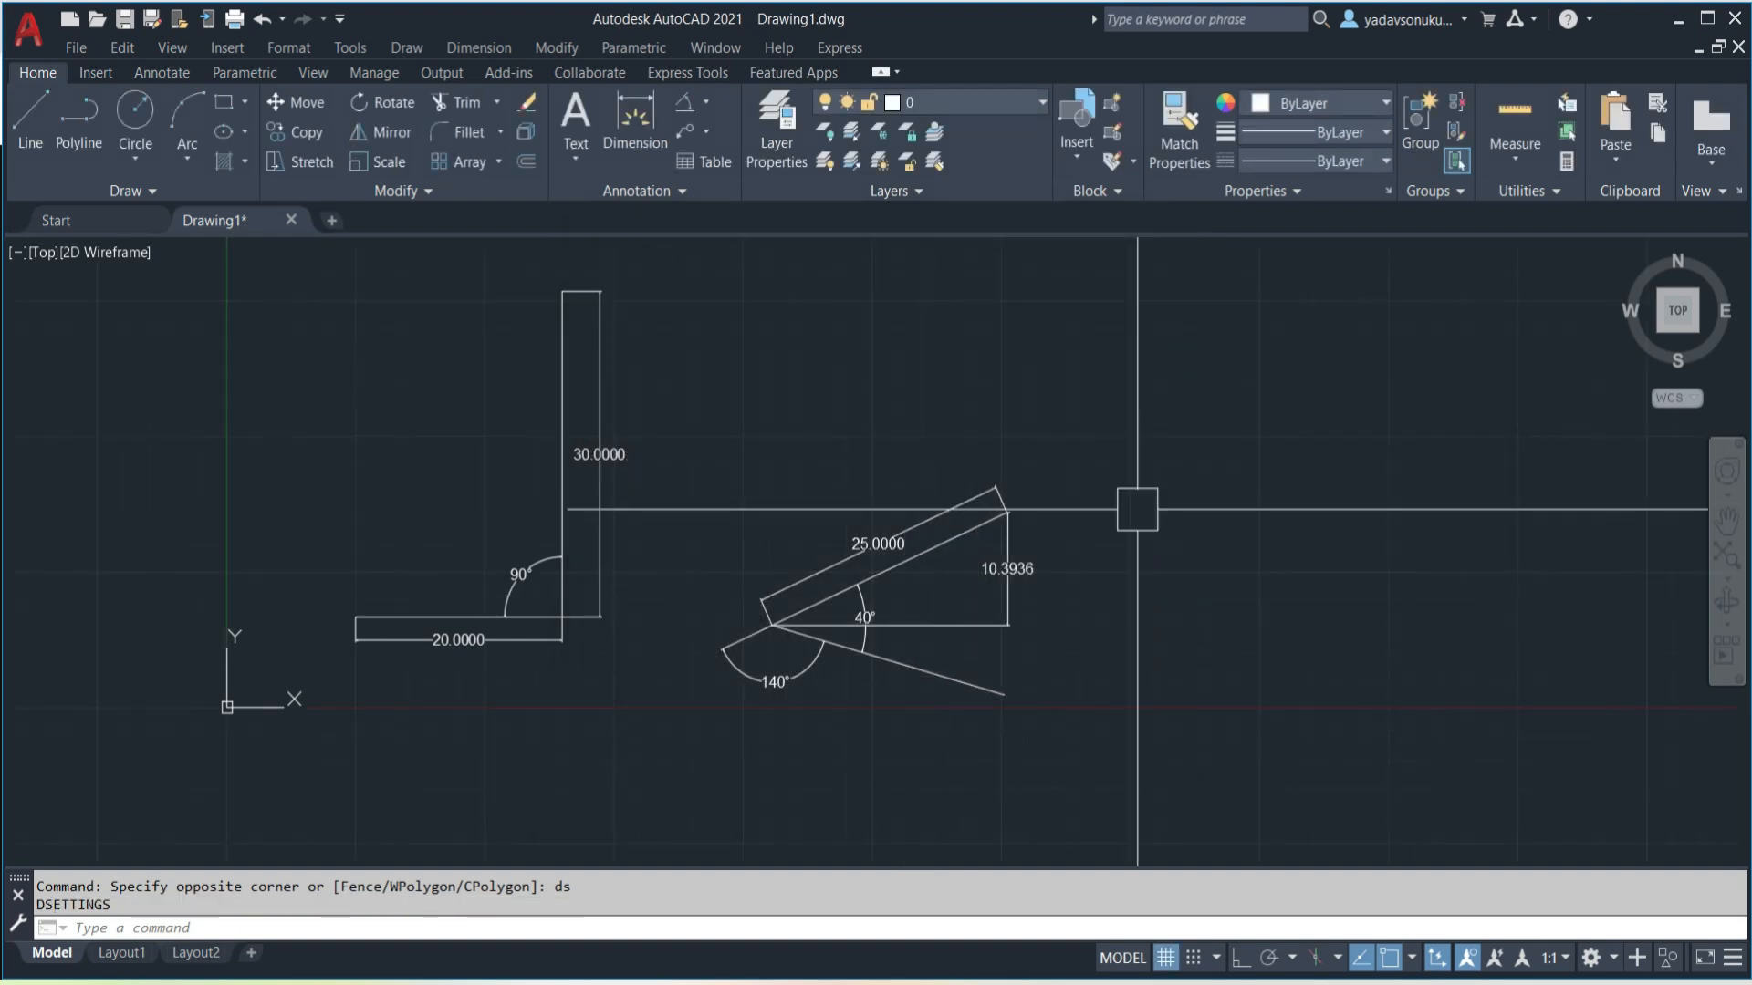
# - Erase all lines and dimensions with a crossing selection, undoing and redoing the deletion once
pyautogui.click(1193, 302)
pyautogui.click(297, 786)
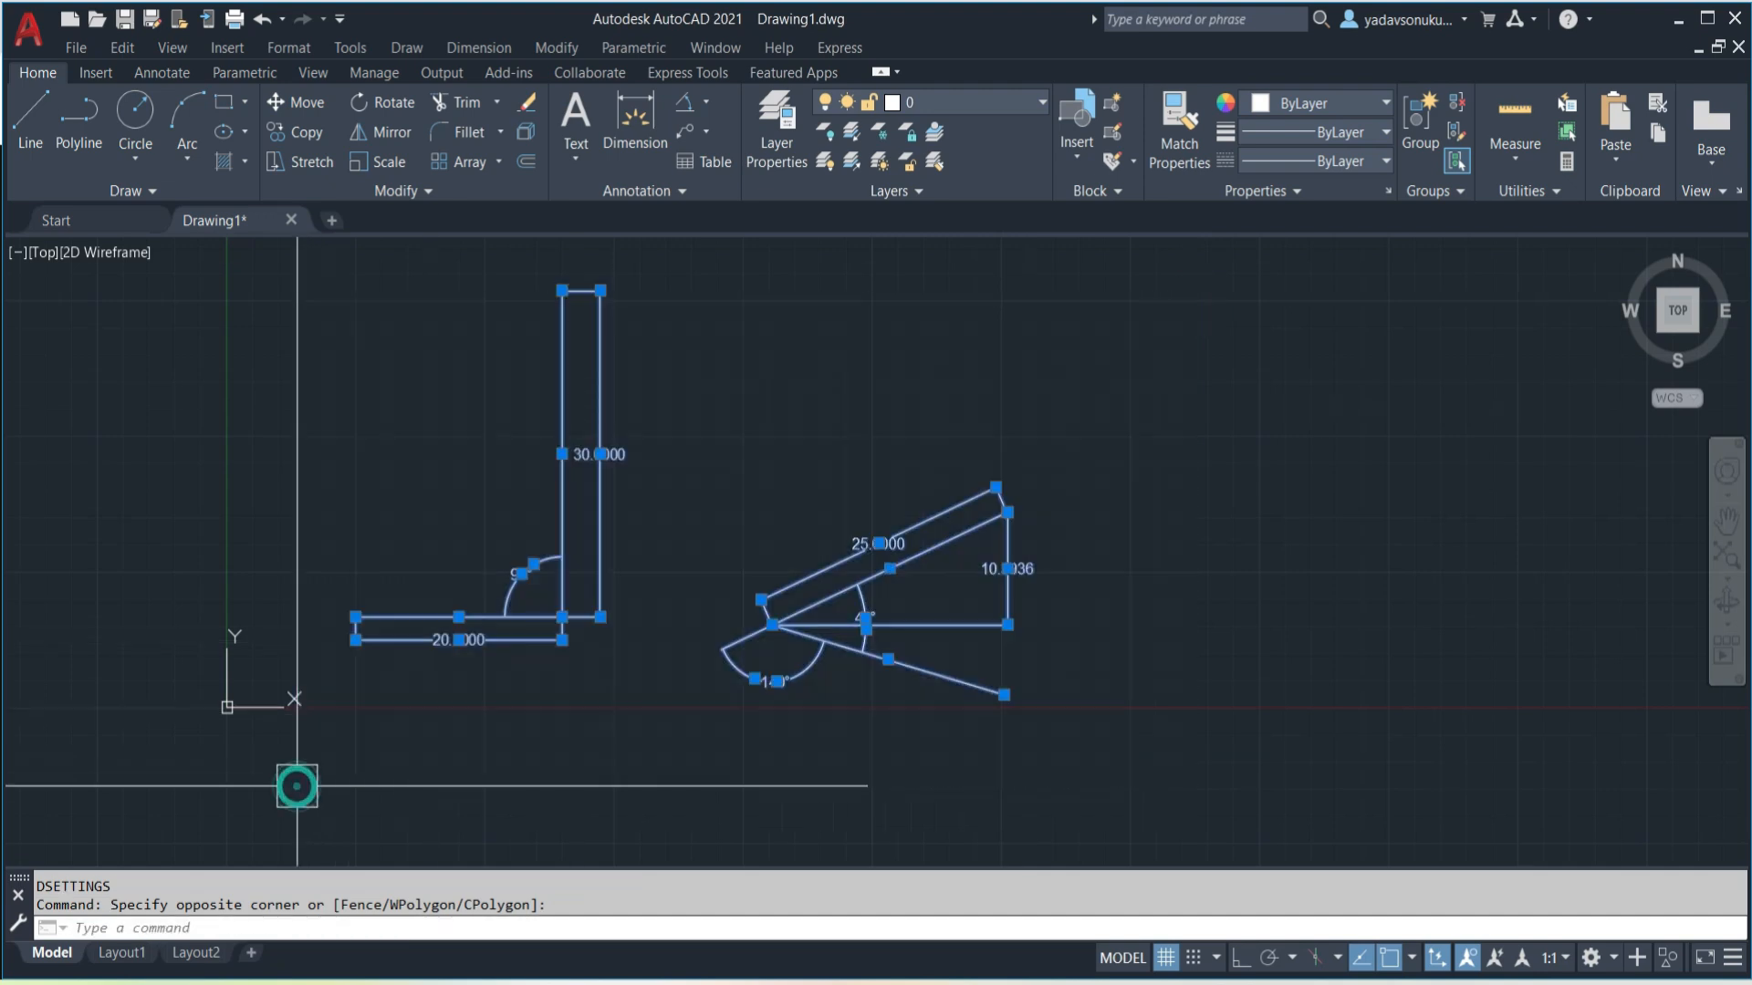
pyautogui.press('Delete')
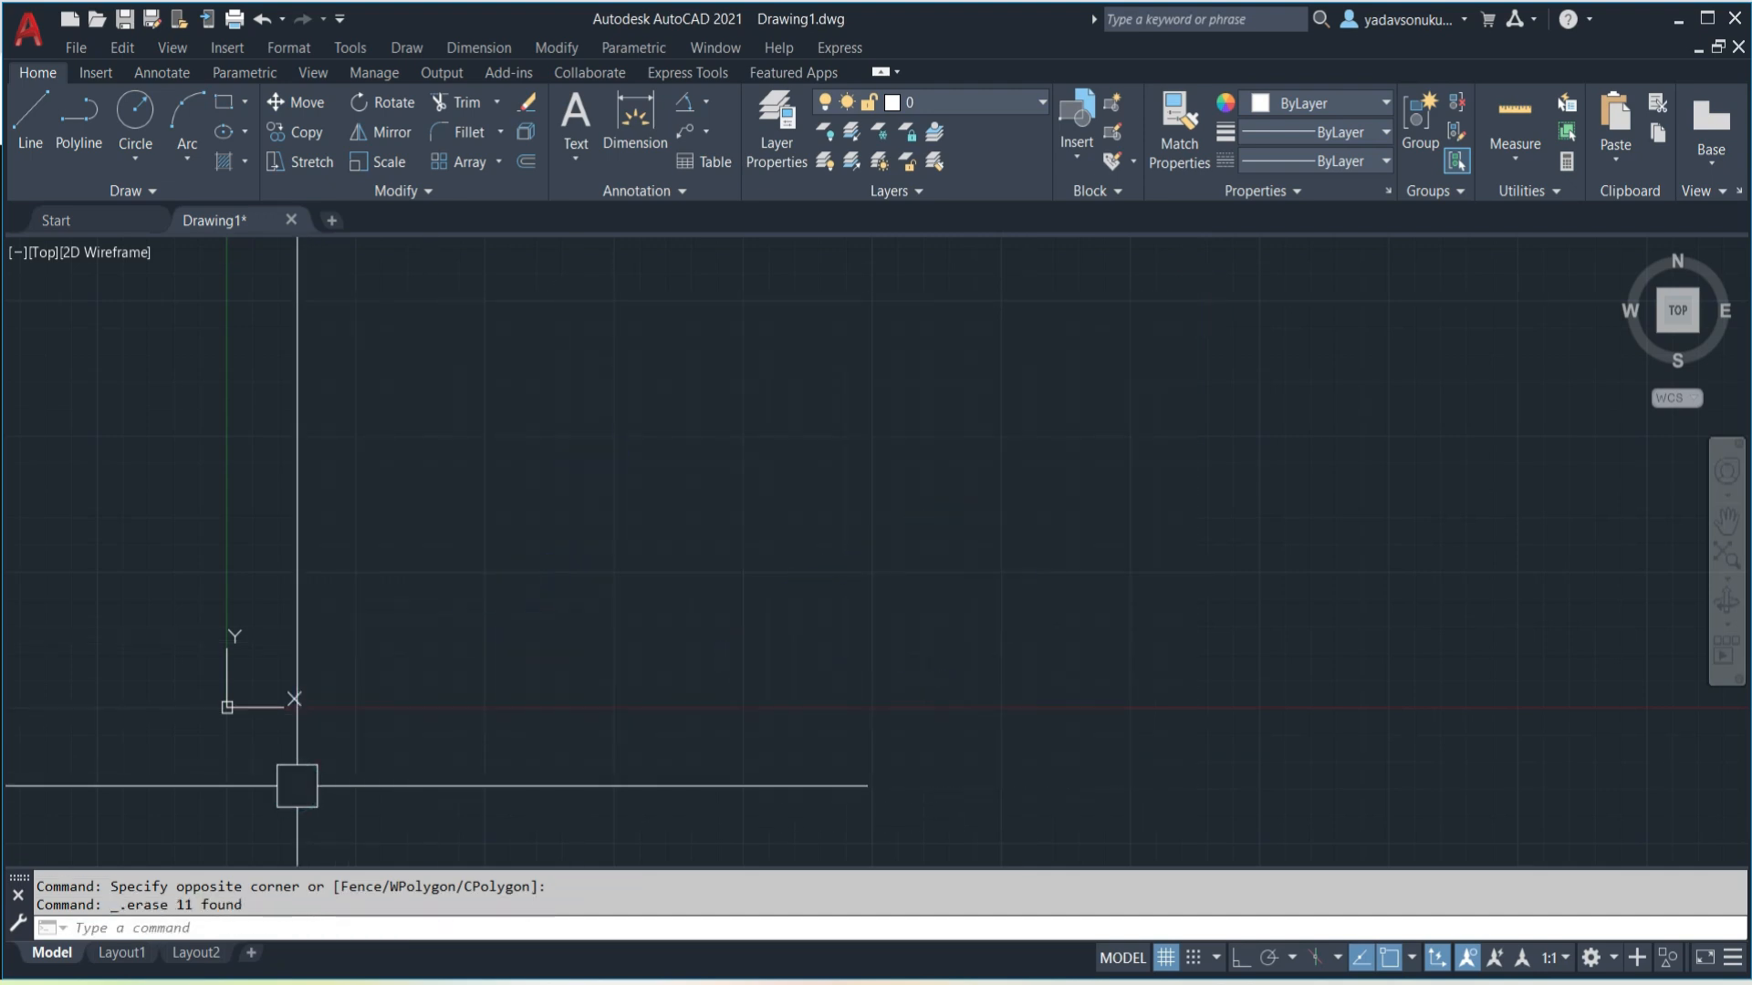
pyautogui.hotkey('ctrl', 'z')
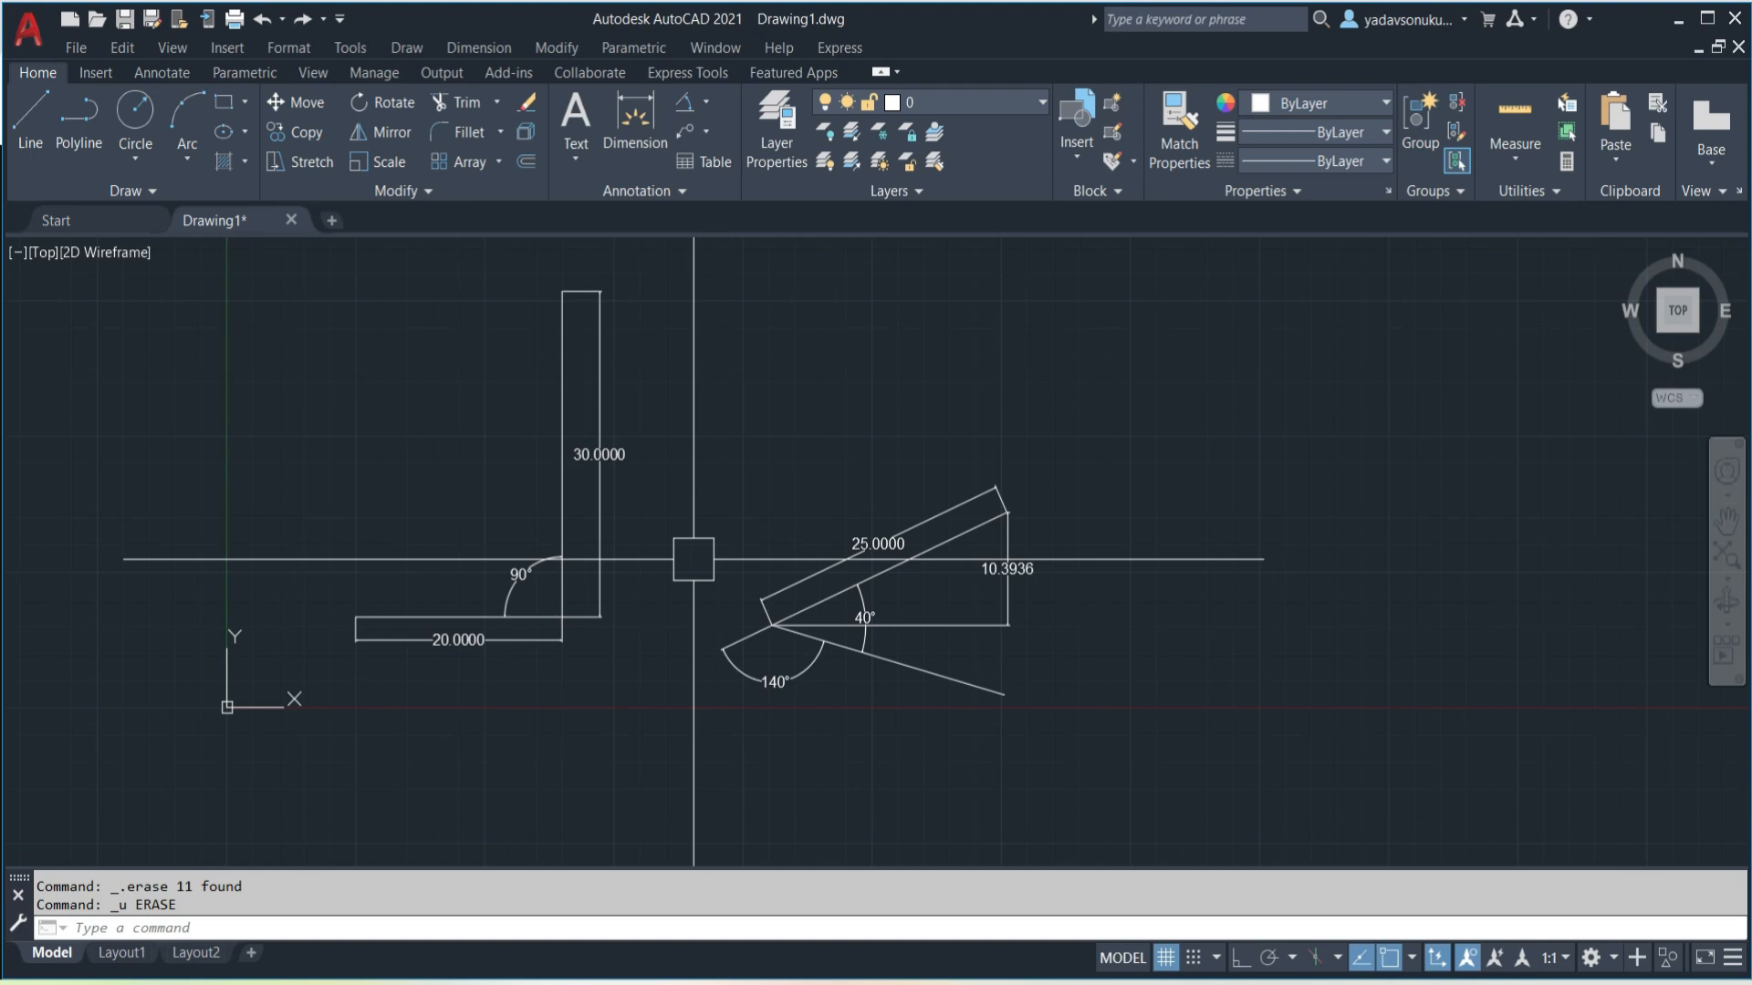
pyautogui.hotkey('ctrl', 'y')
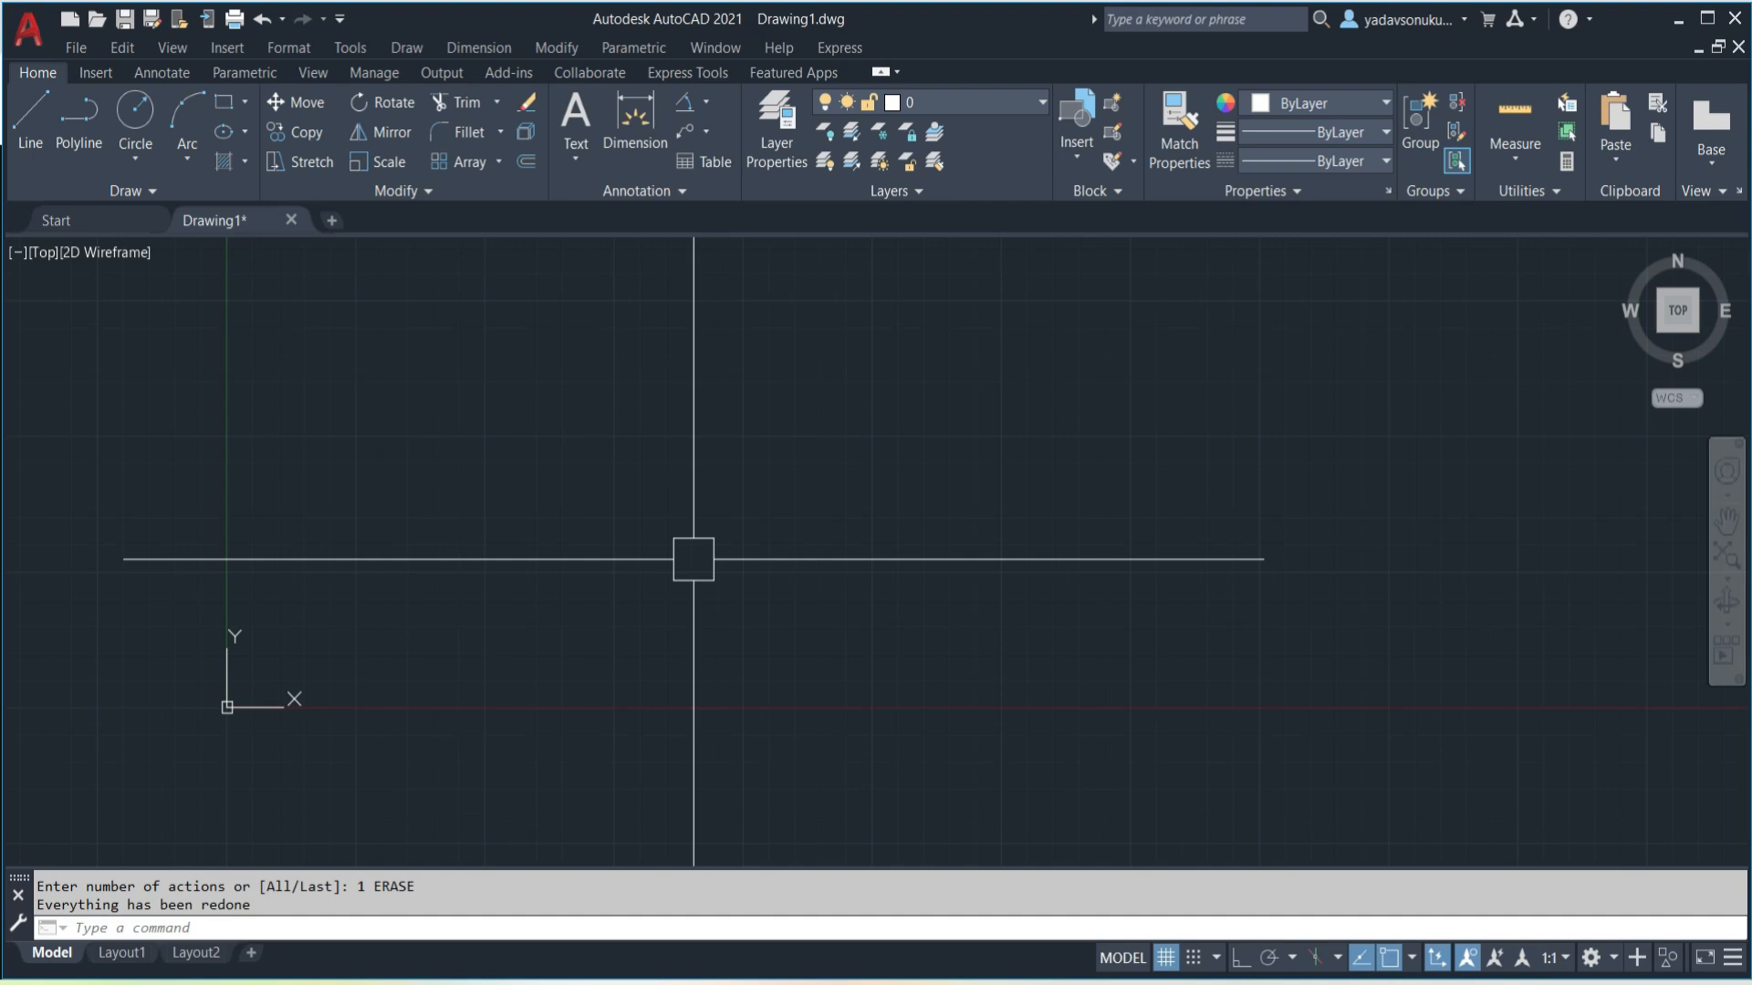
# - Consult the Exercise 1 I-shape, then start its outline with a 100-long horizontal base line to the right using Ortho mode
pyautogui.click(1127, 983)
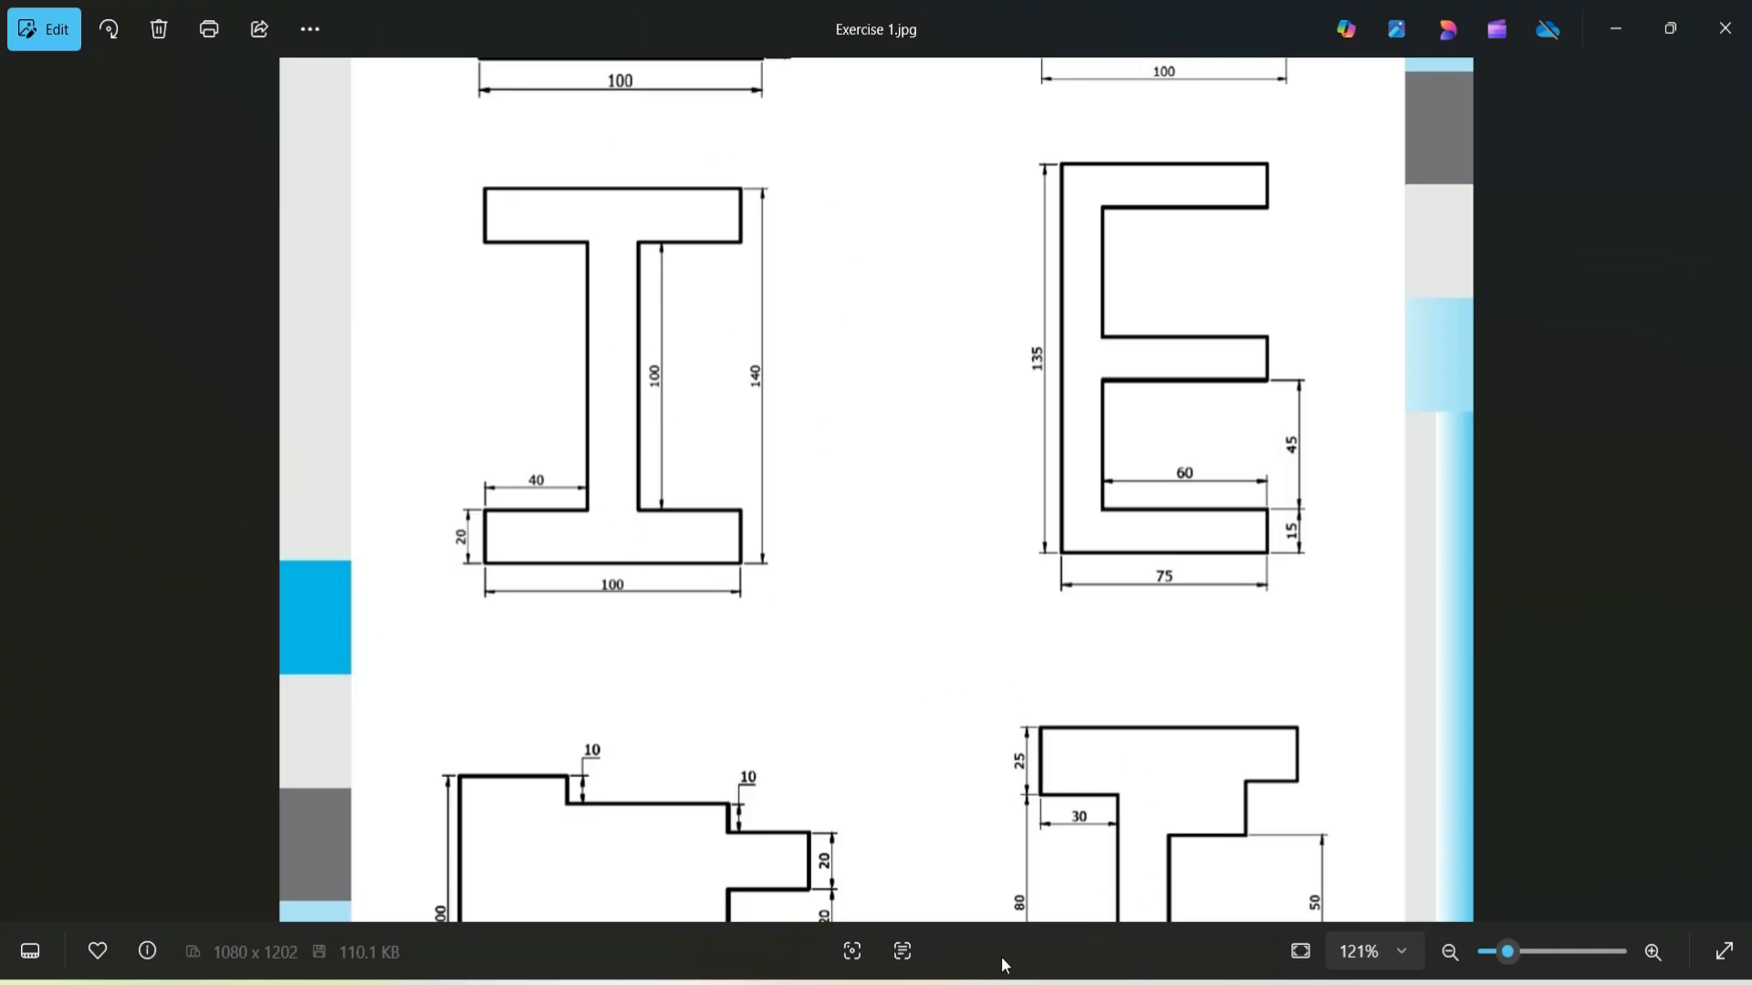
pyautogui.click(1237, 983)
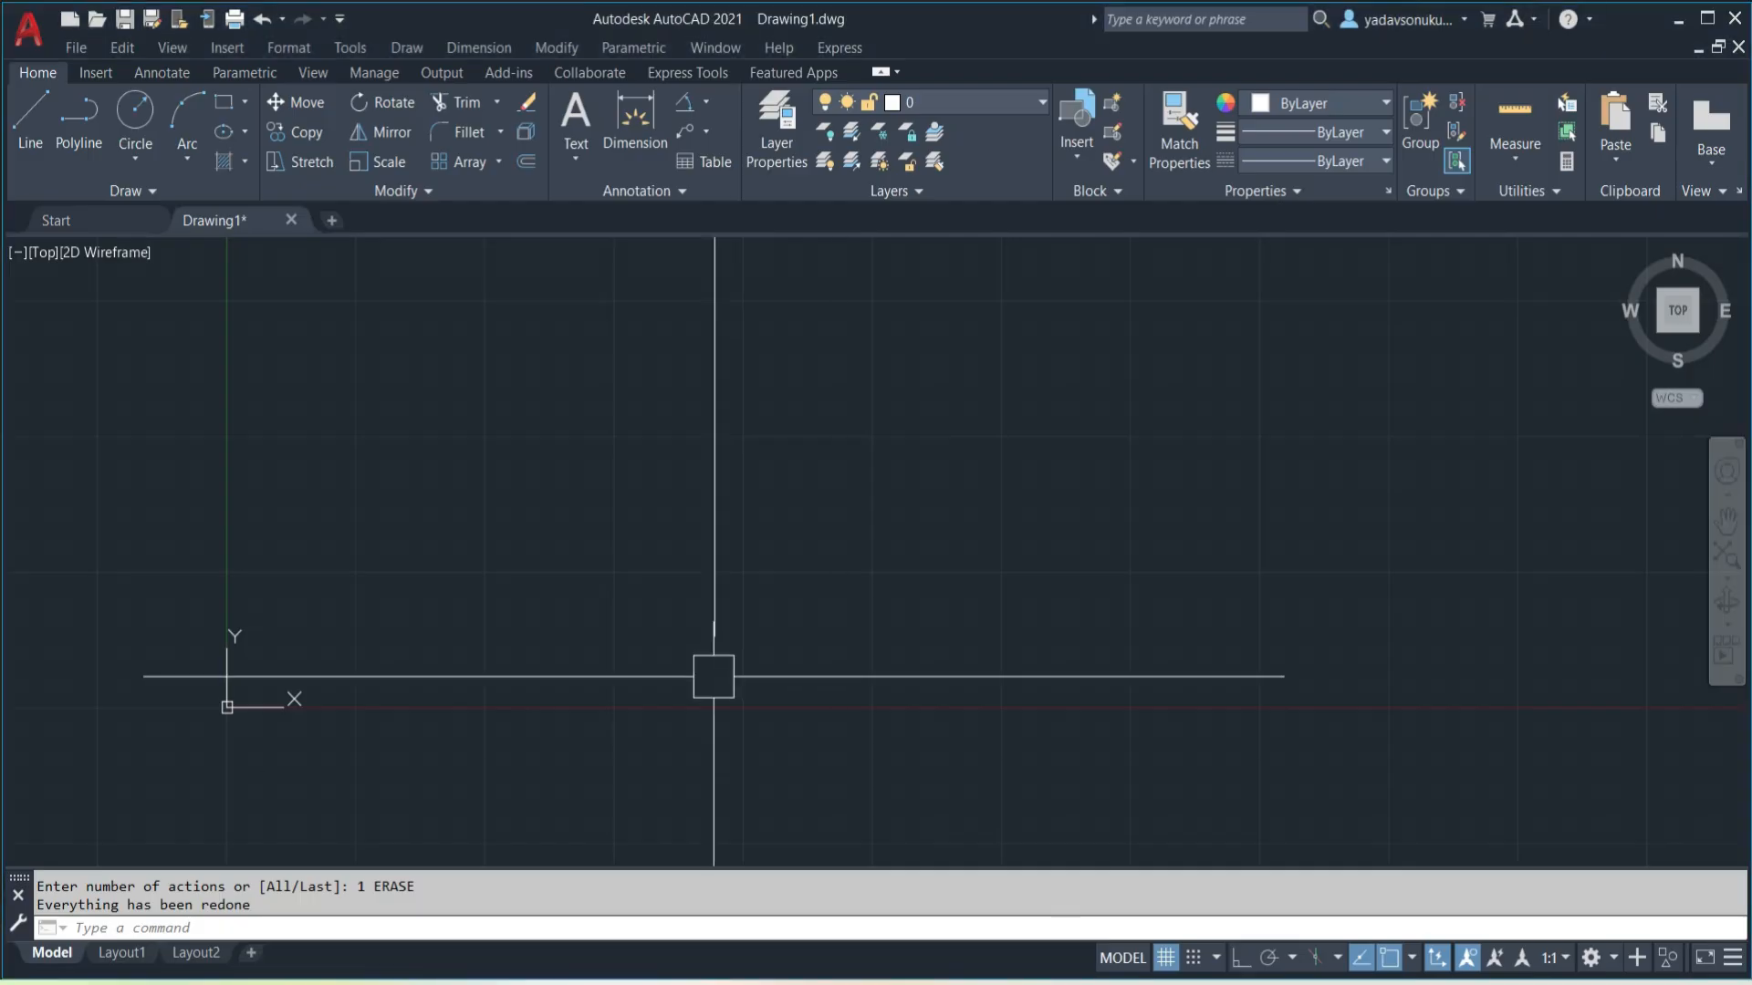
pyautogui.write('l')
pyautogui.press('Return')
pyautogui.click(493, 648)
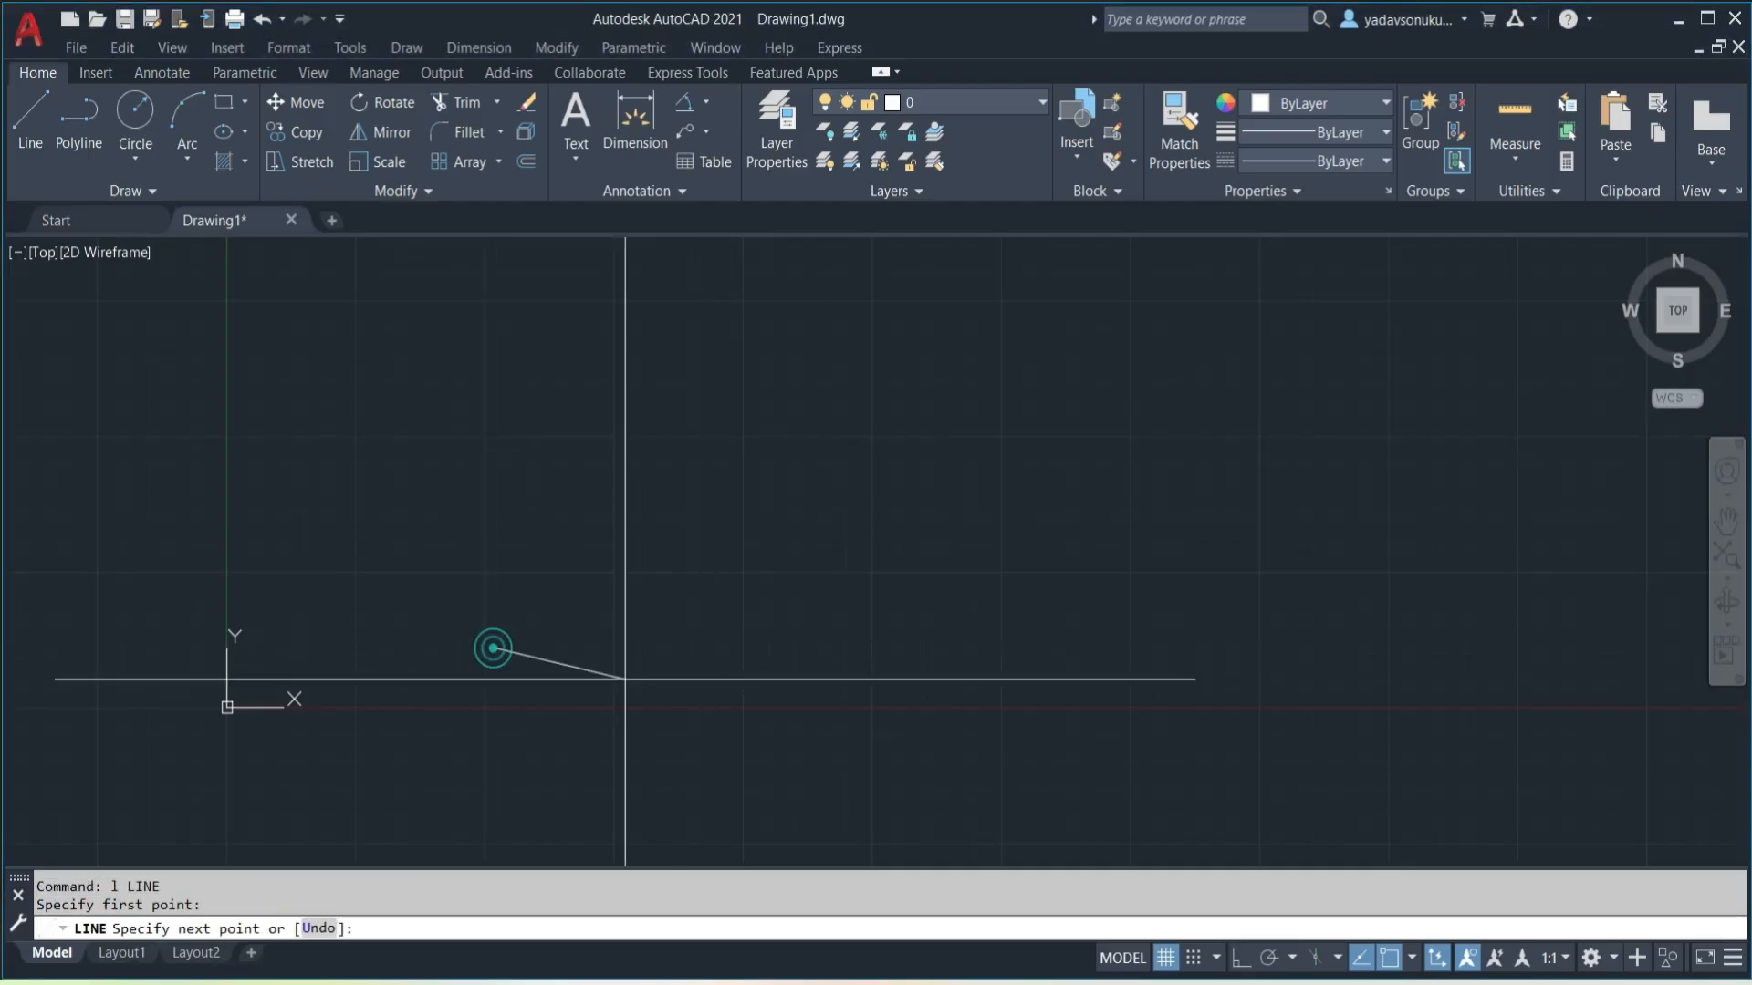
pyautogui.click(1242, 957)
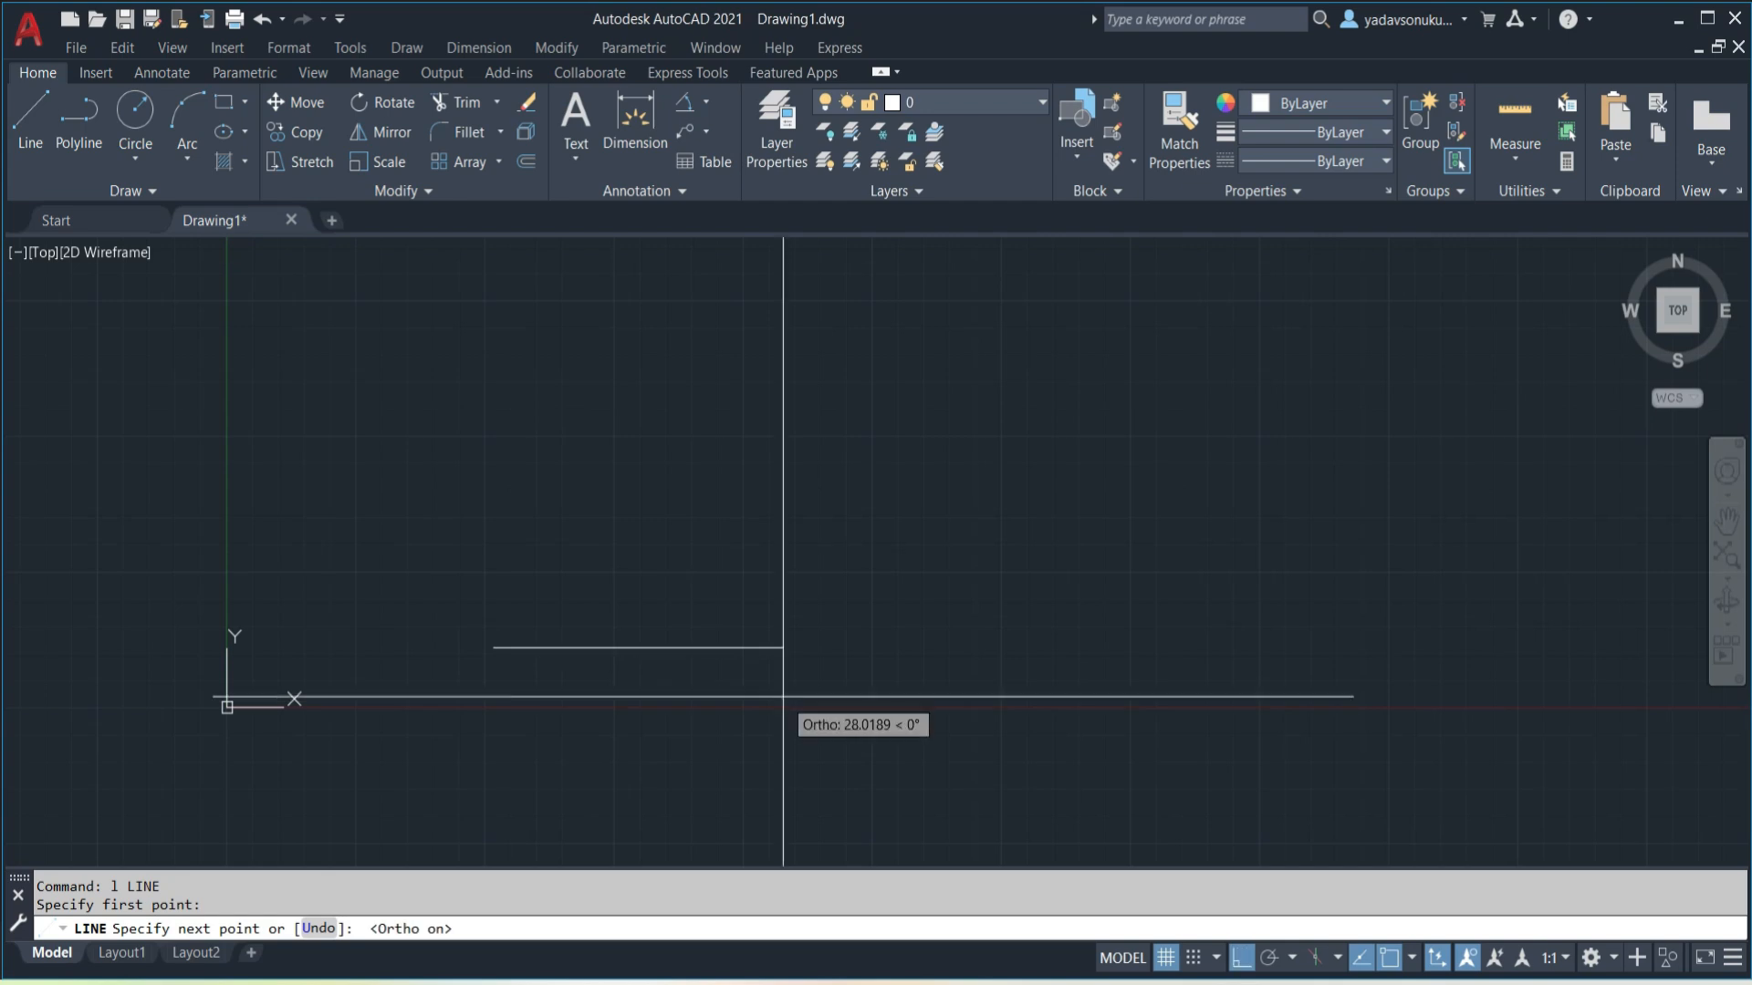
pyautogui.hotkey('alt', 'Tab')
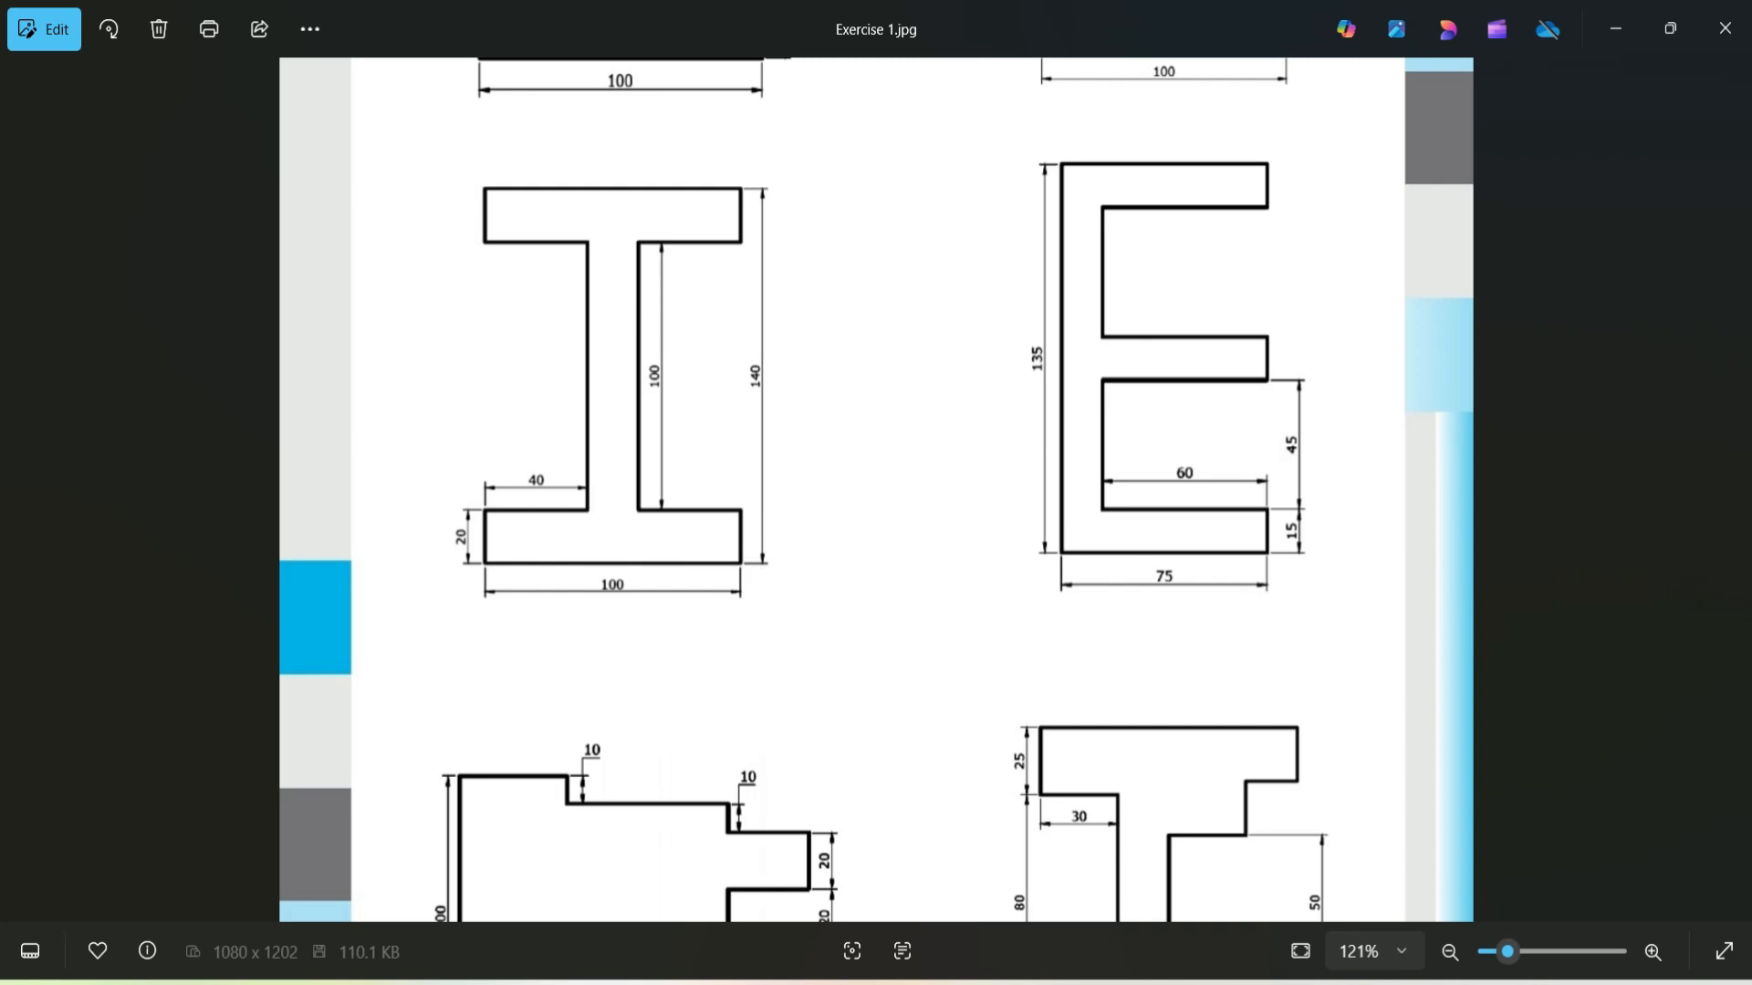
pyautogui.click(1140, 983)
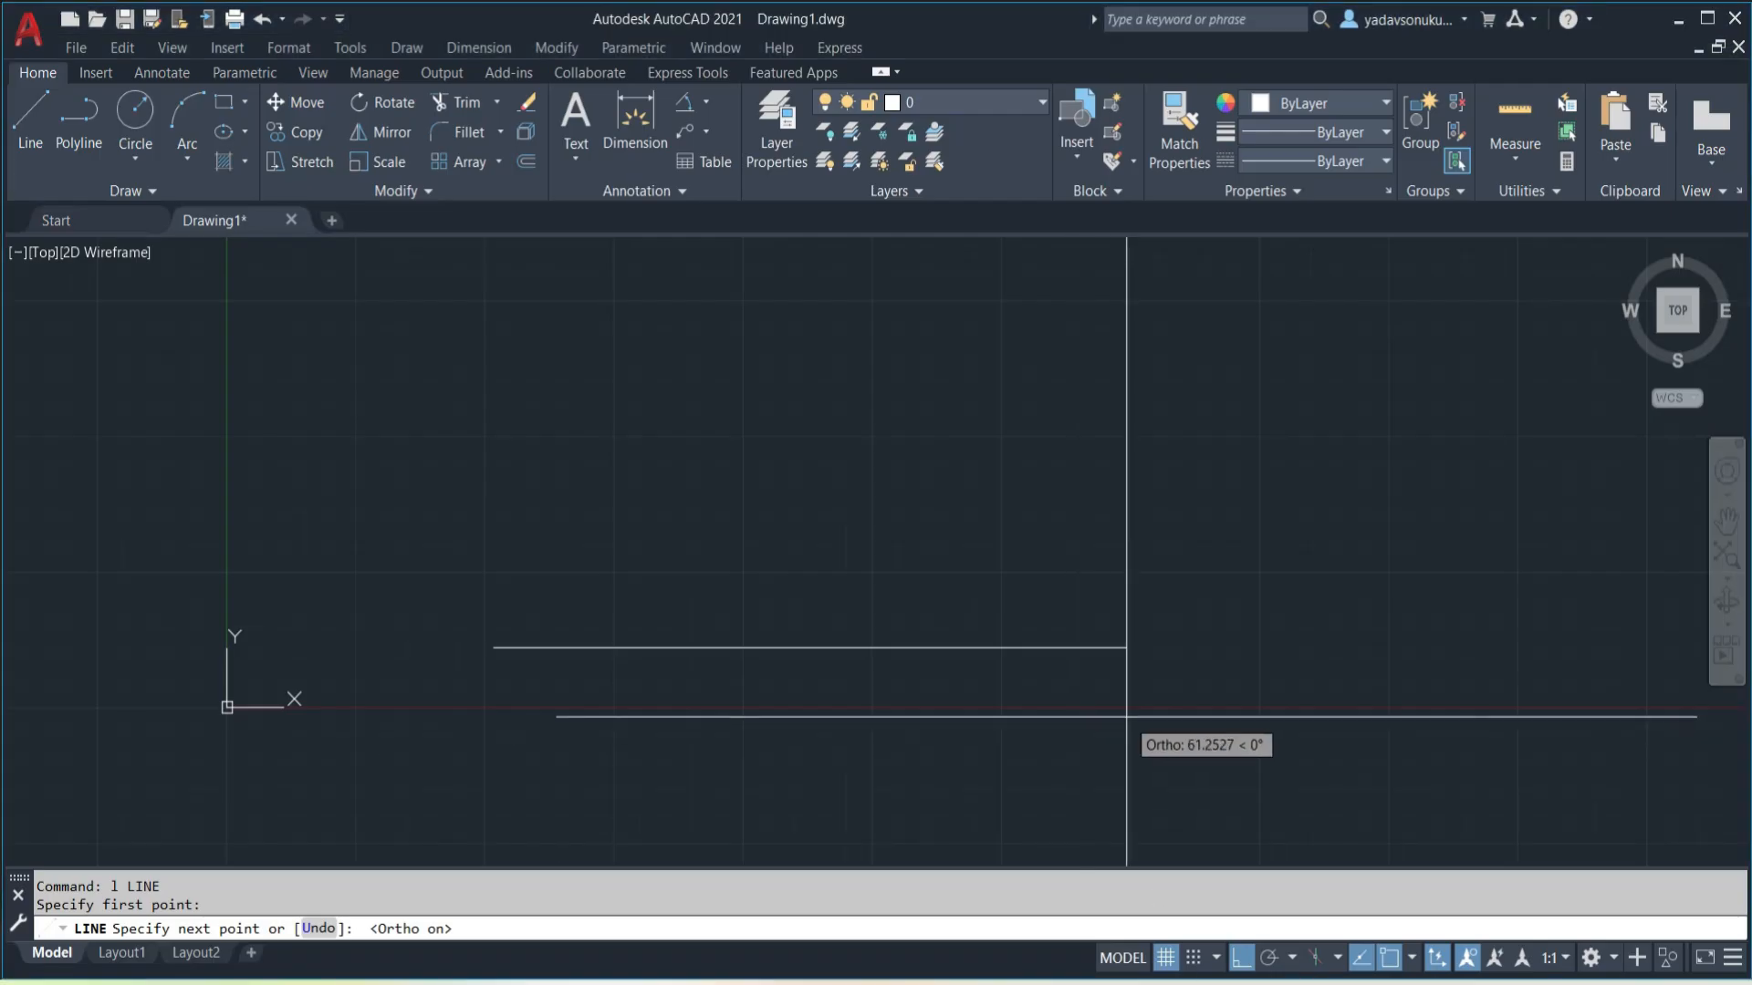
pyautogui.press('Return')
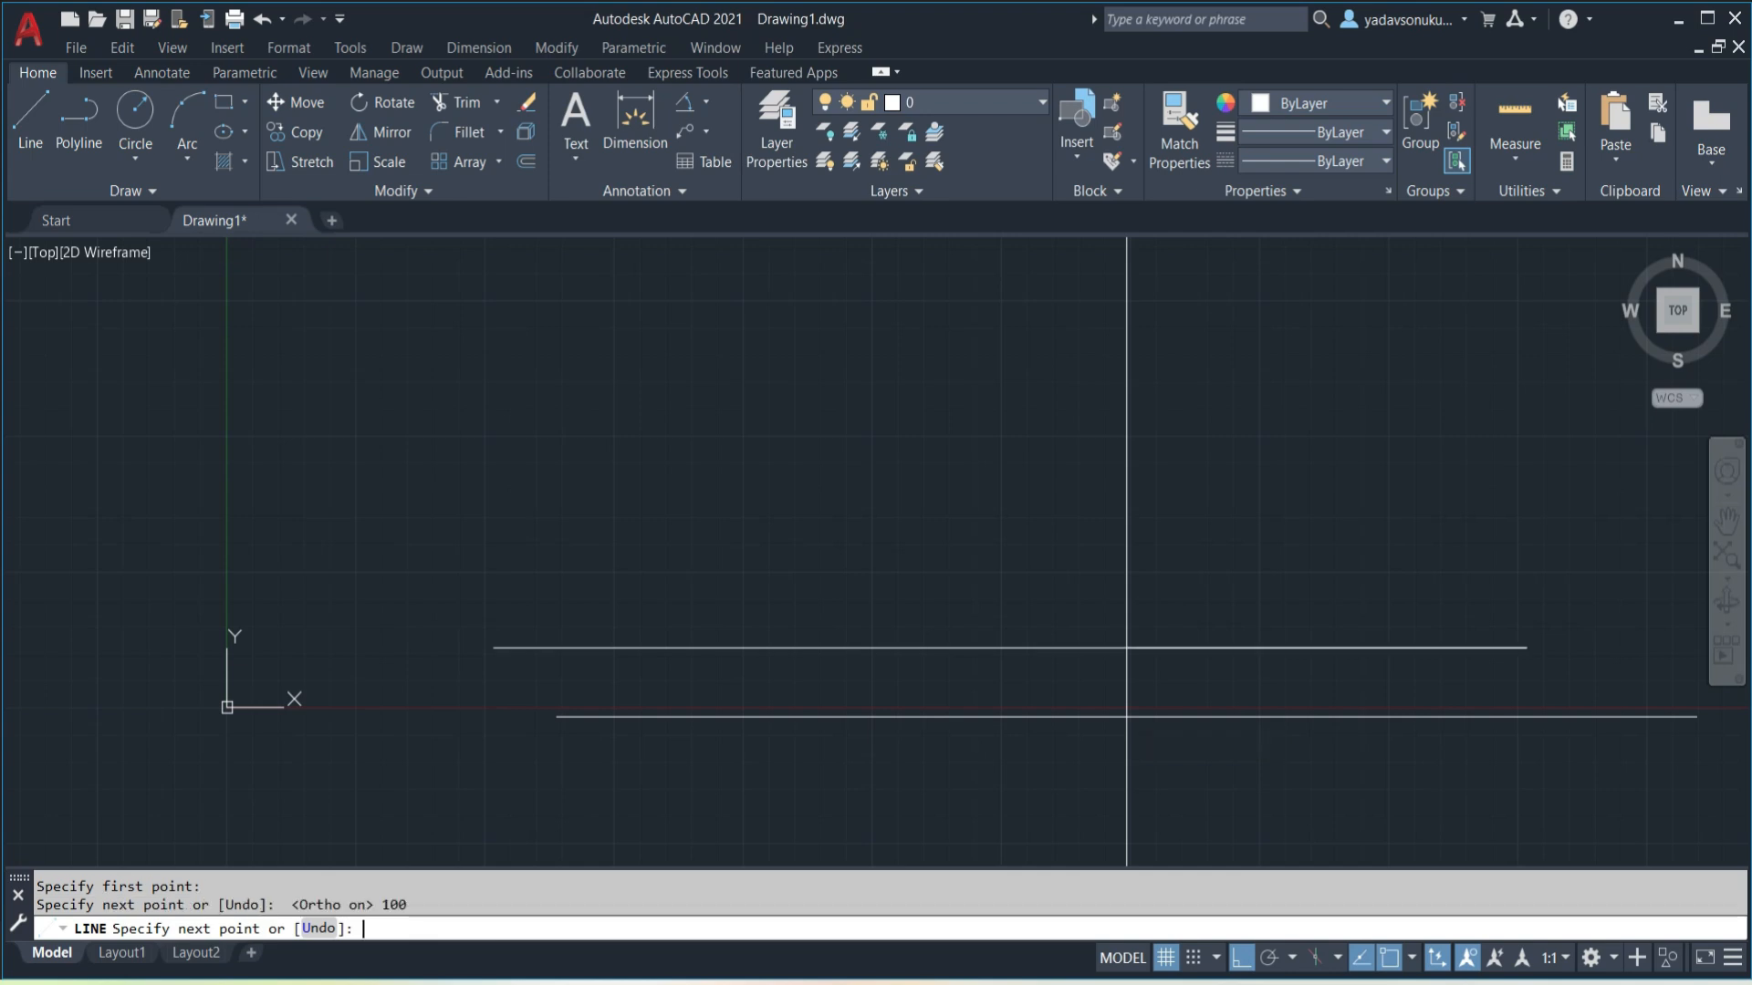
# - Continue the I-shape outline 20 upward and 40 to the left to form the right part of the bottom flange
pyautogui.moveTo(1260, 502); pyautogui.dragTo(783, 554, button='middle')
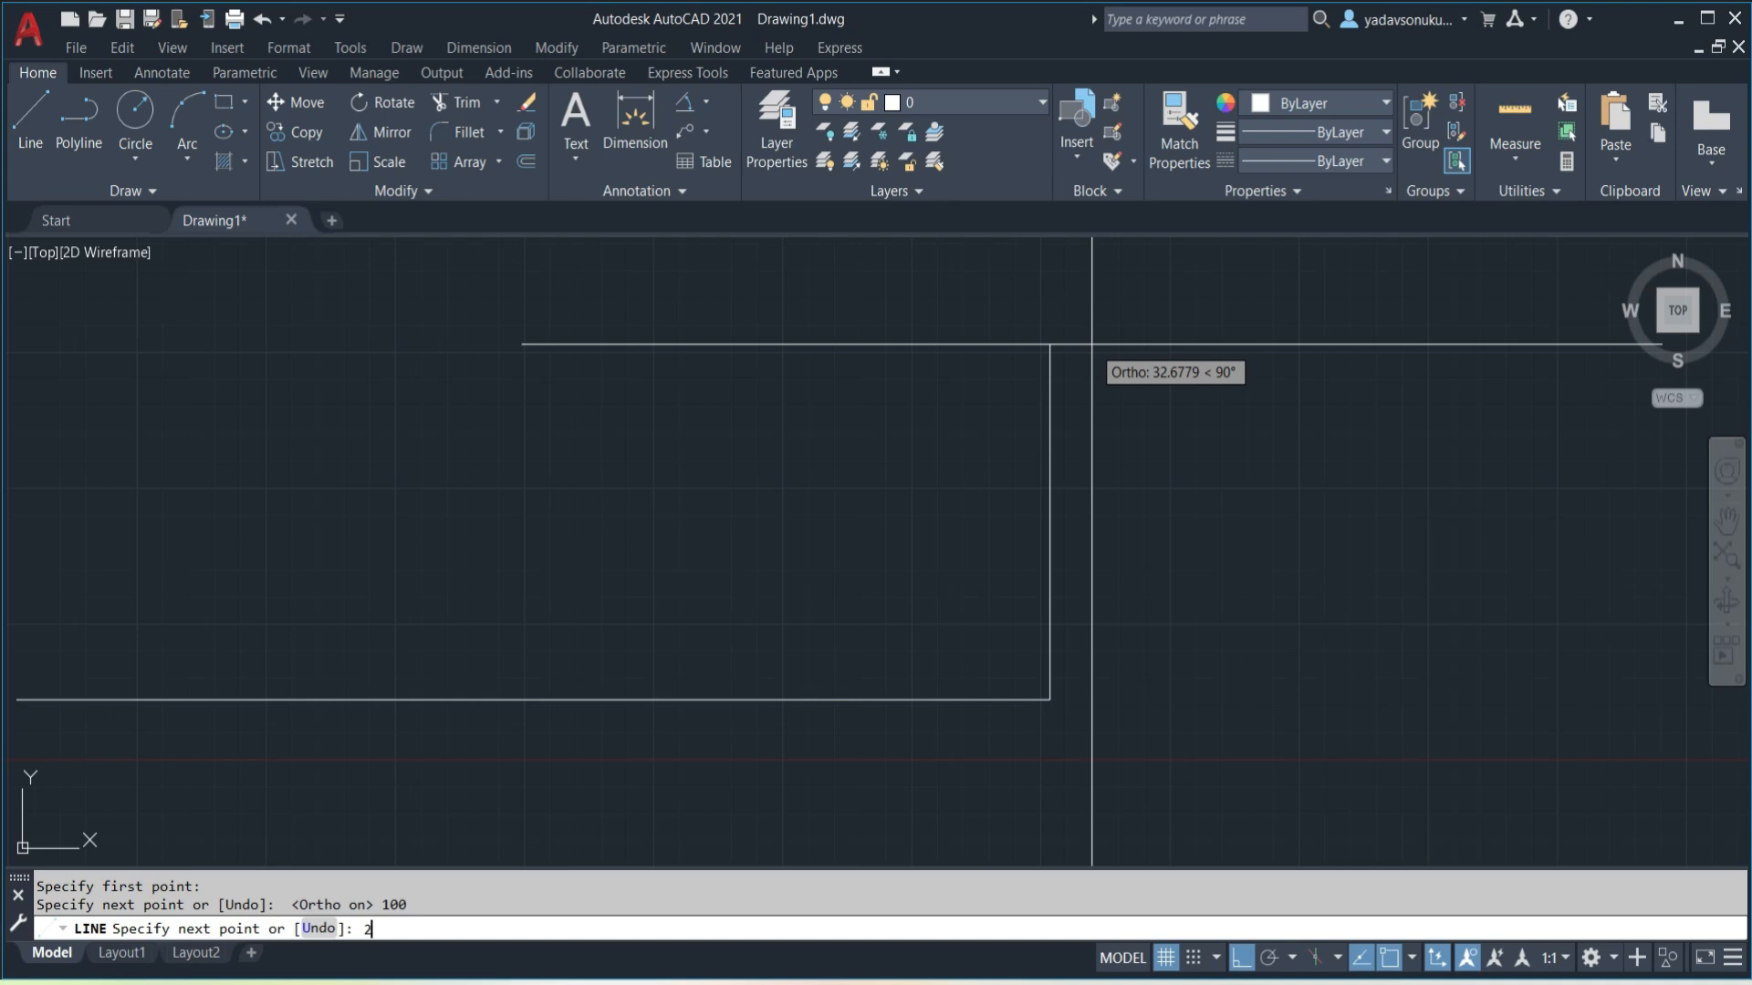
pyautogui.press('Return')
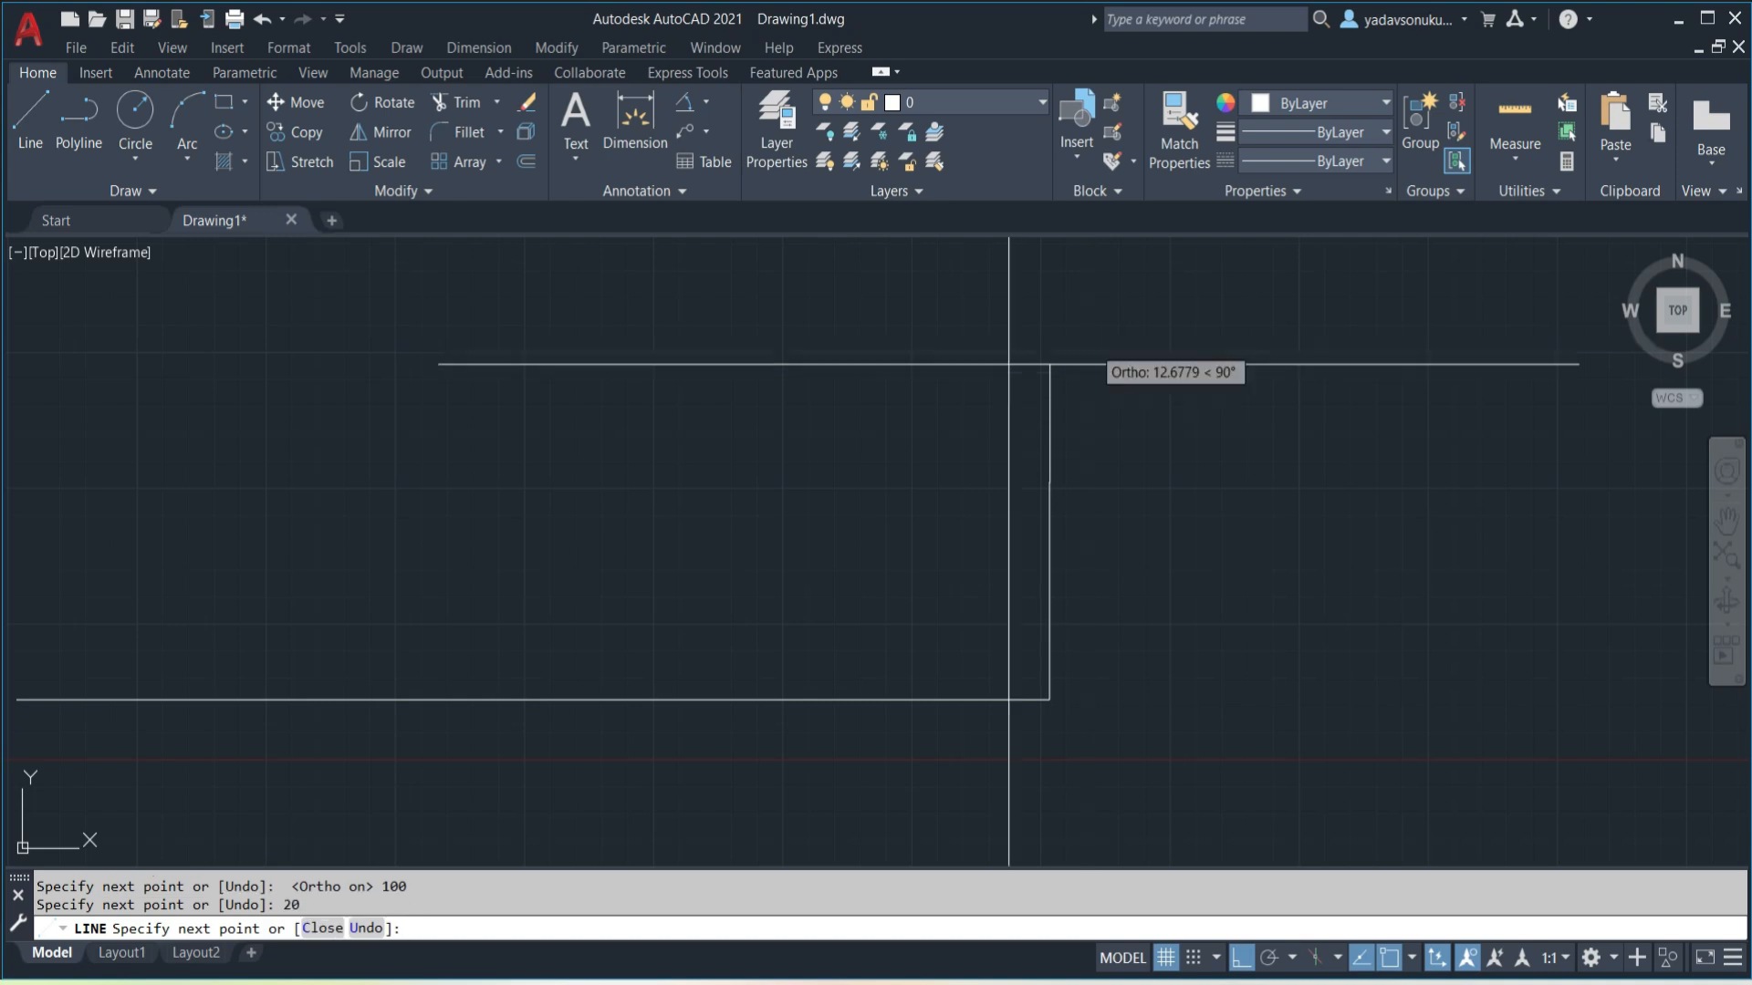
pyautogui.hotkey('alt', 'Tab')
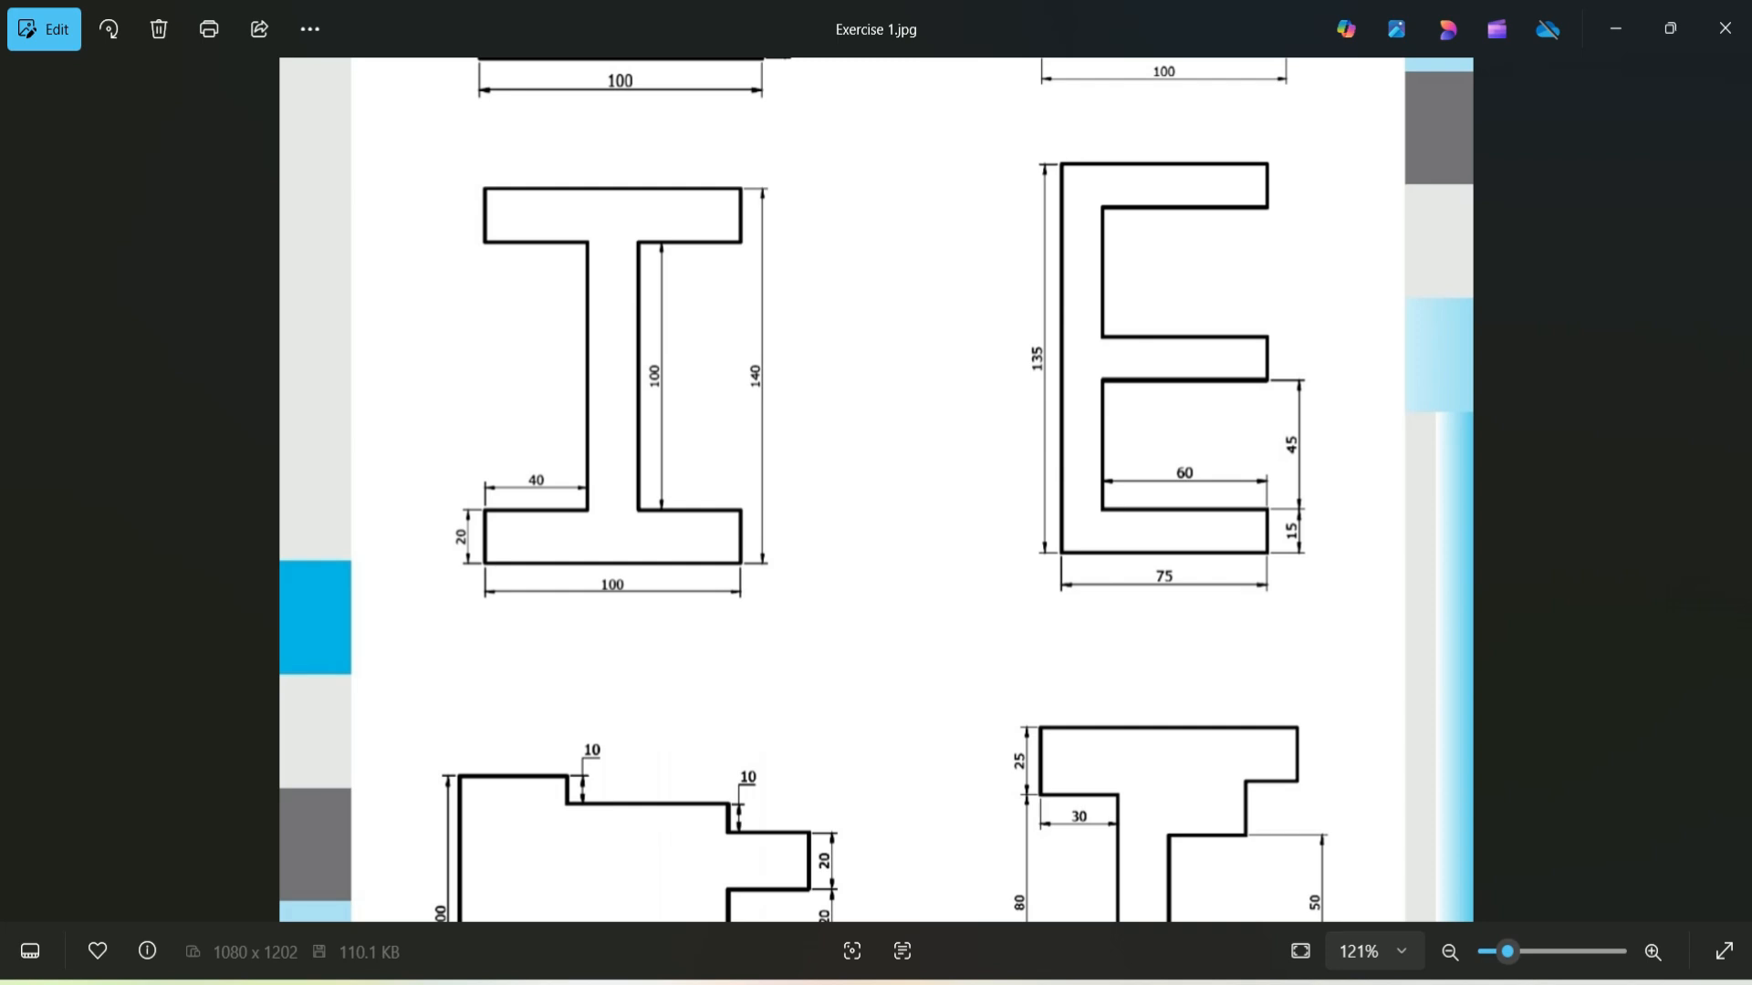
pyautogui.hotkey('alt', 'Tab')
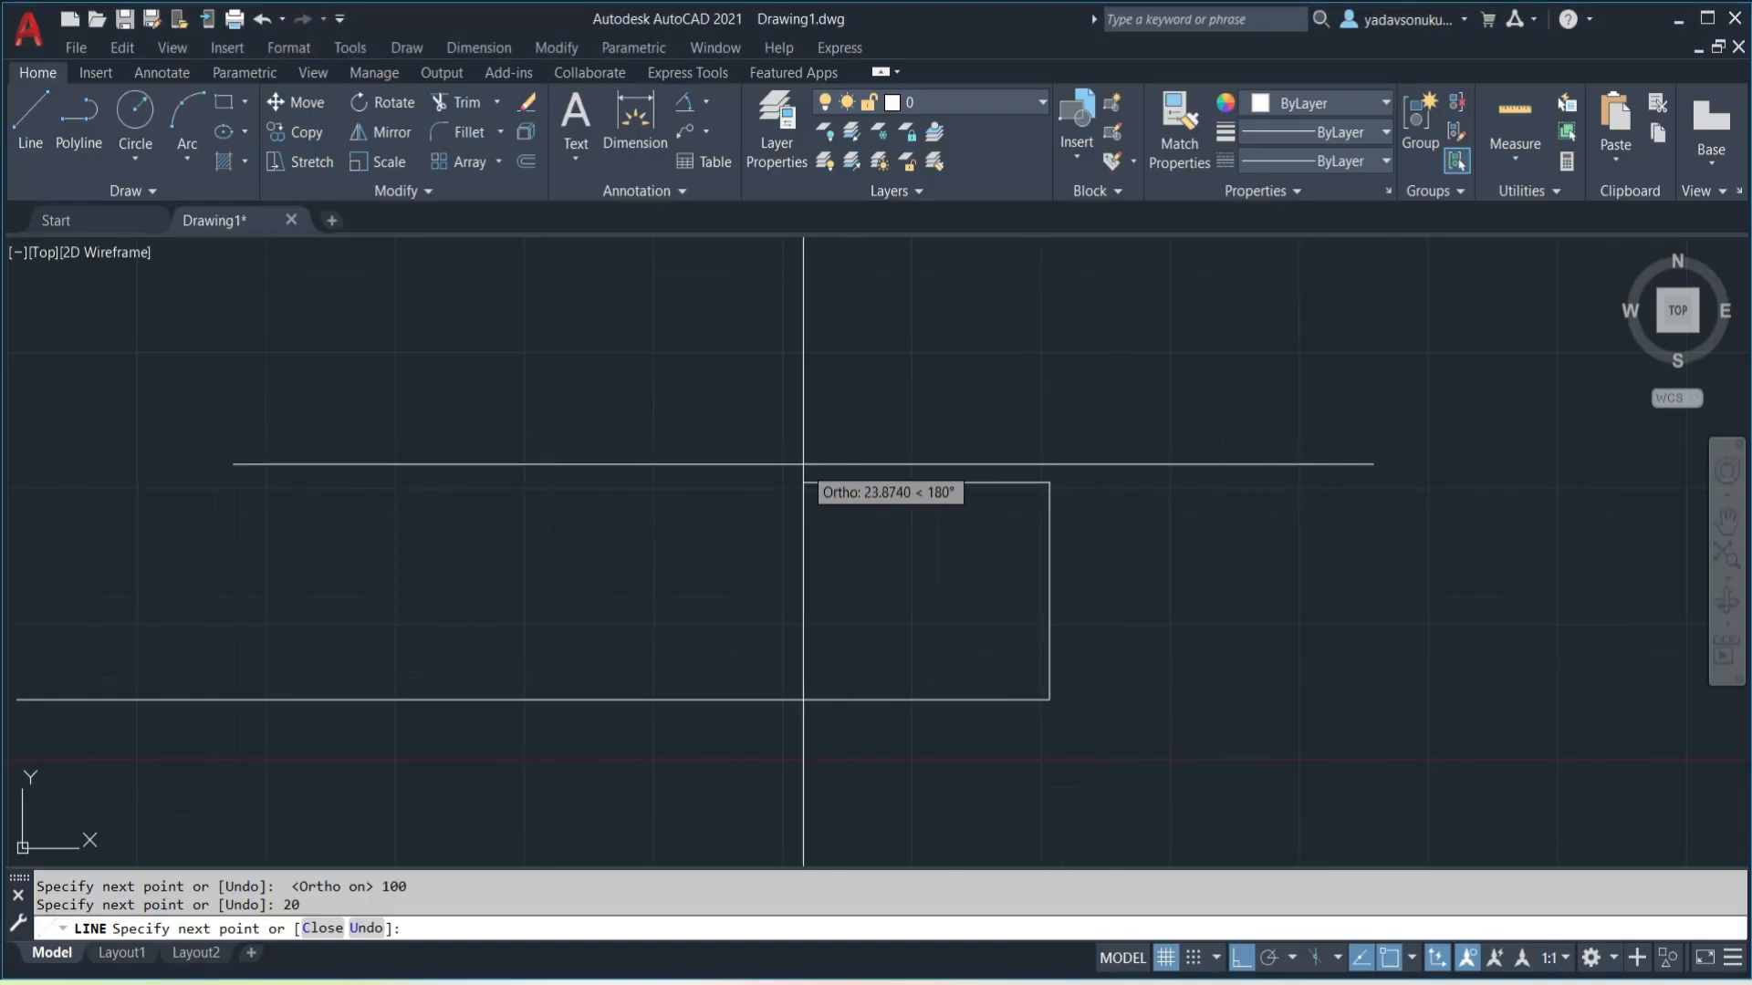
pyautogui.press('Return')
# - Draw the right edge of the I-shape's web 100 upward from the bottom flange
pyautogui.scroll(-3, 666, 511)
pyautogui.moveTo(666, 524); pyautogui.dragTo(634, 743, button='middle')
pyautogui.scroll(2, 633, 743)
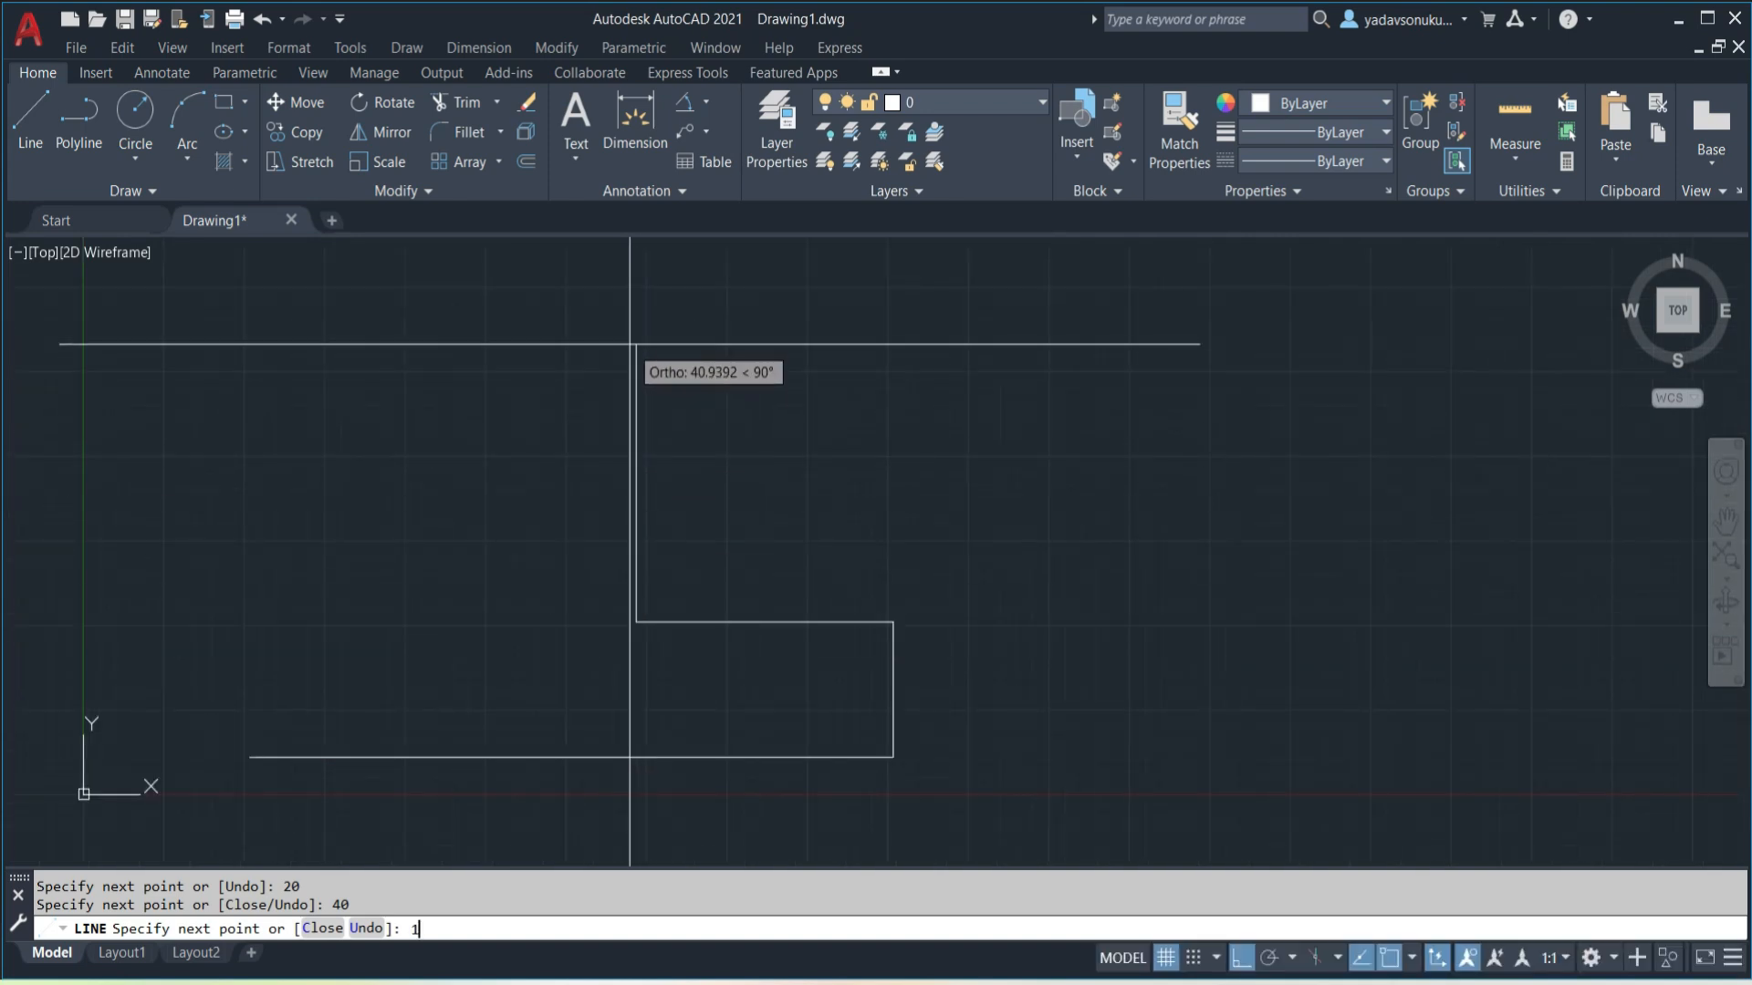
pyautogui.write('100')
pyautogui.press('Return')
# - Continue the outline 40 to the right and 20 upward to form the right part of the top flange
pyautogui.scroll(-2, 637, 383)
pyautogui.moveTo(665, 524)
pyautogui.mouseDown(button='middle')
pyautogui.moveTo(666, 428)
pyautogui.moveTo(668, 648)
pyautogui.mouseUp(button='middle')
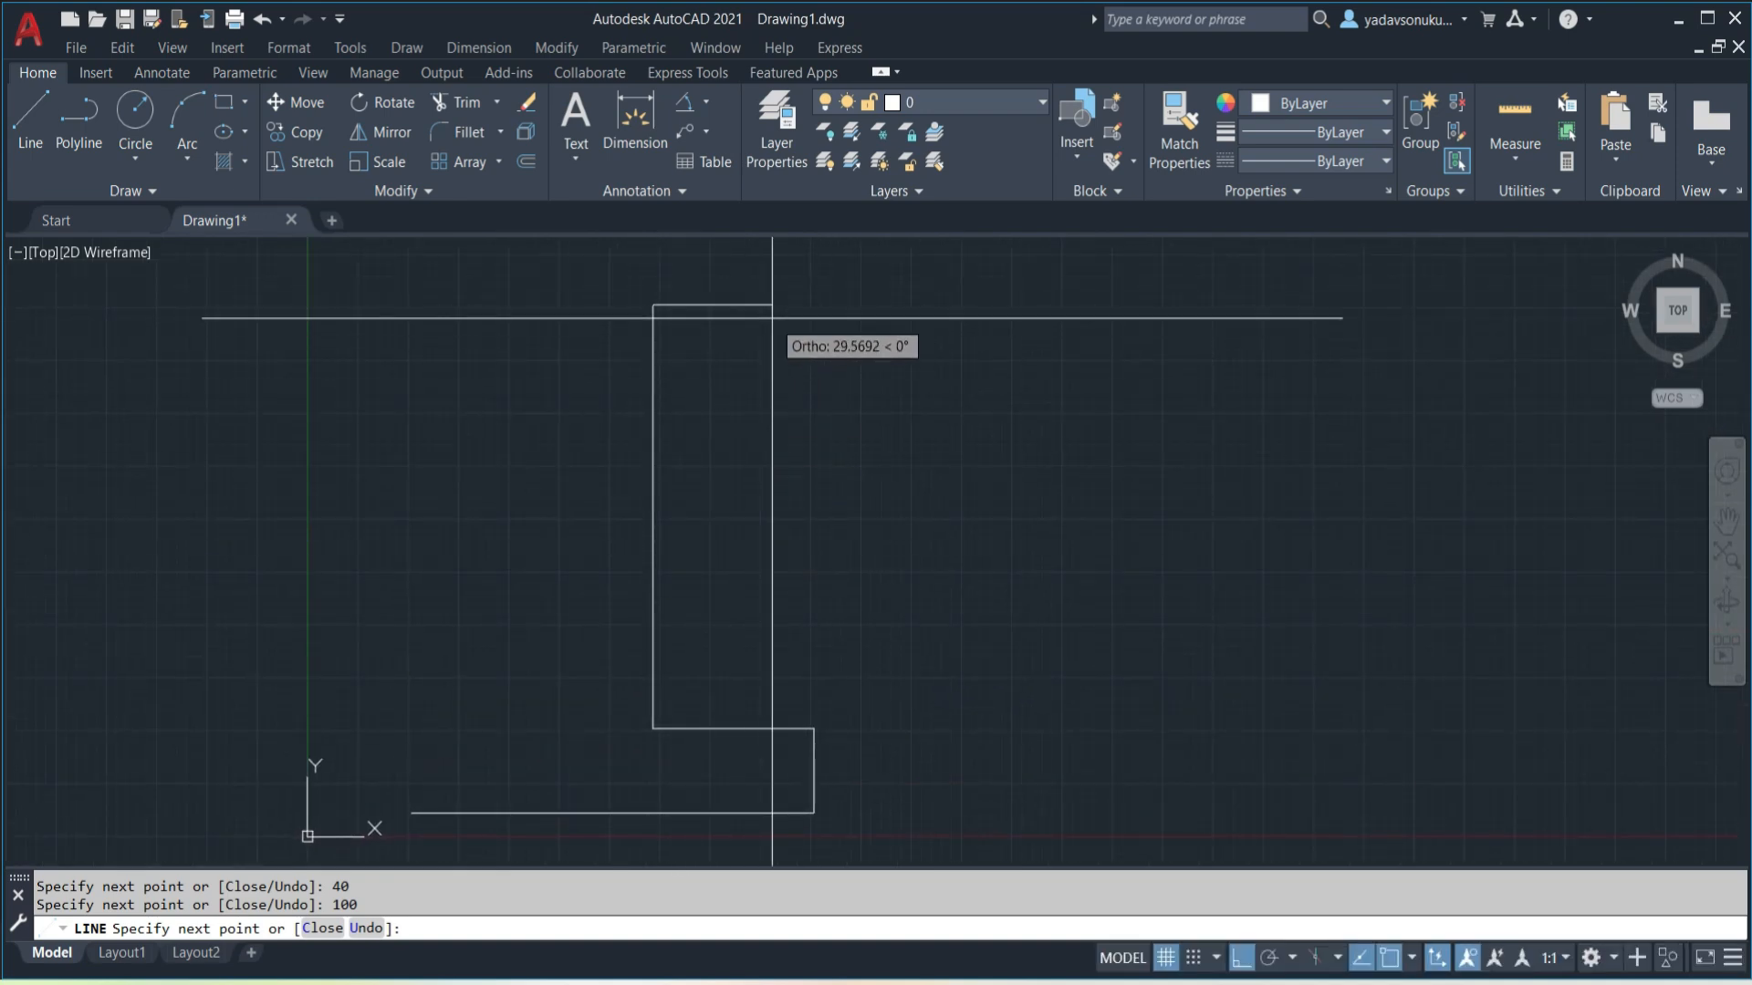
pyautogui.press('Return')
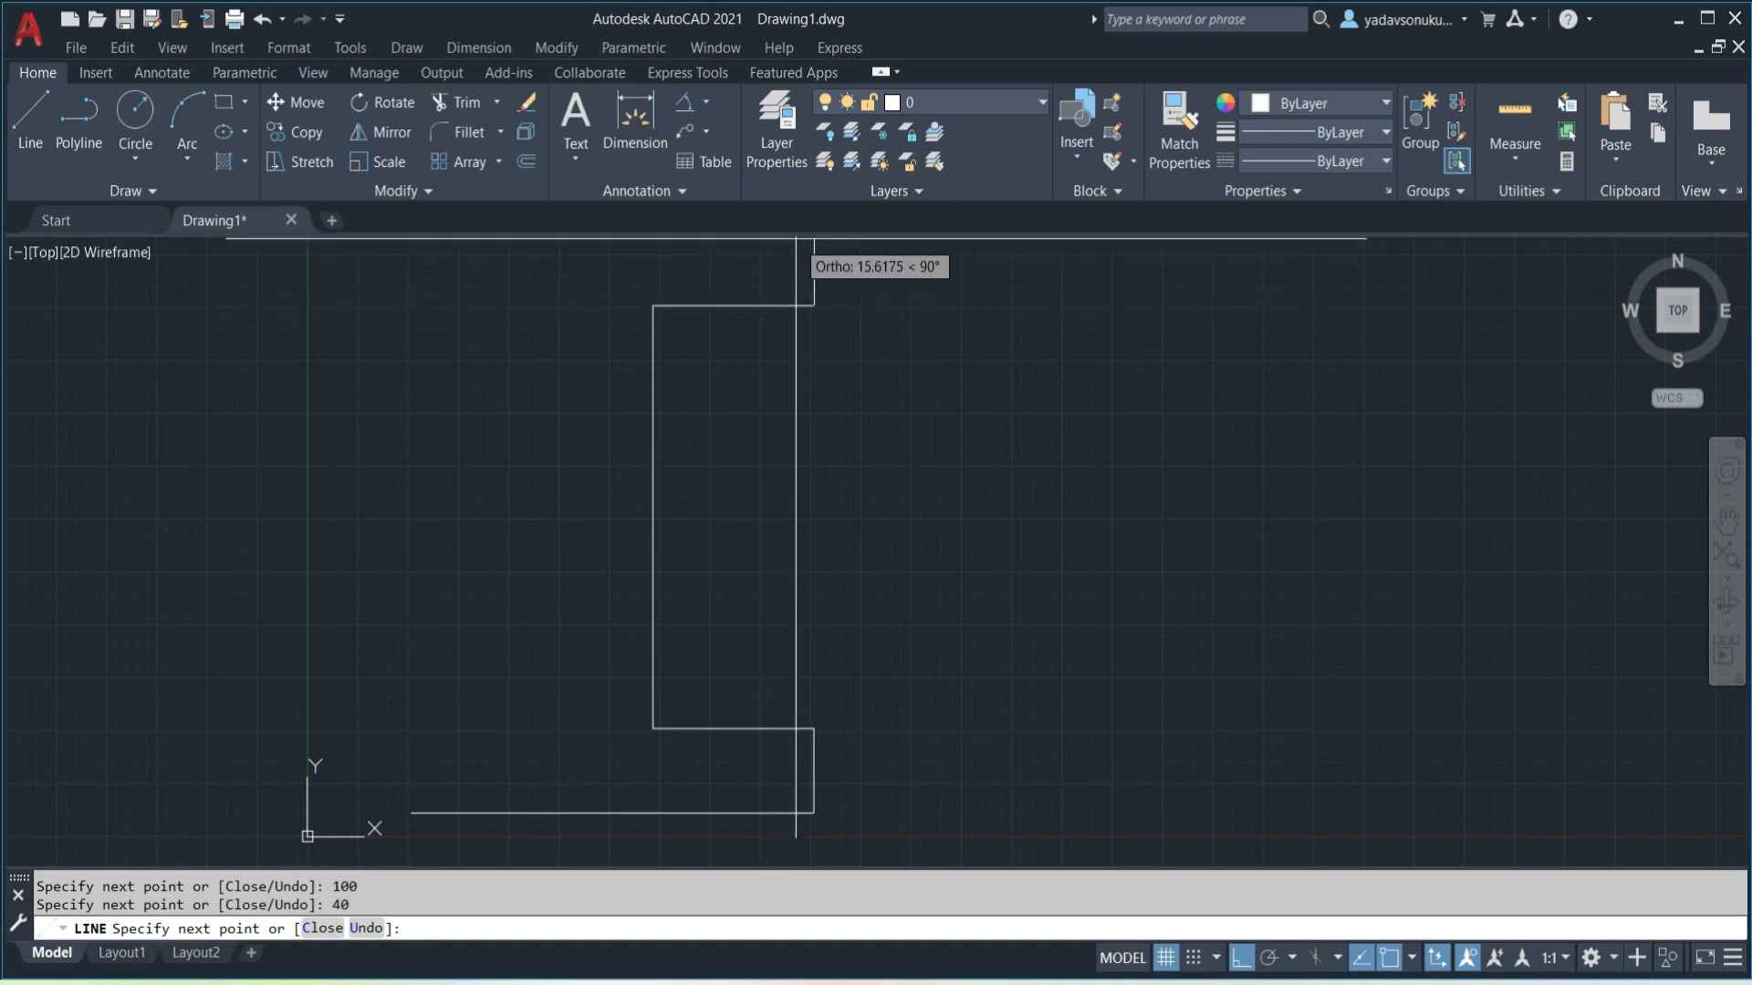
pyautogui.write('20')
pyautogui.press('Return')
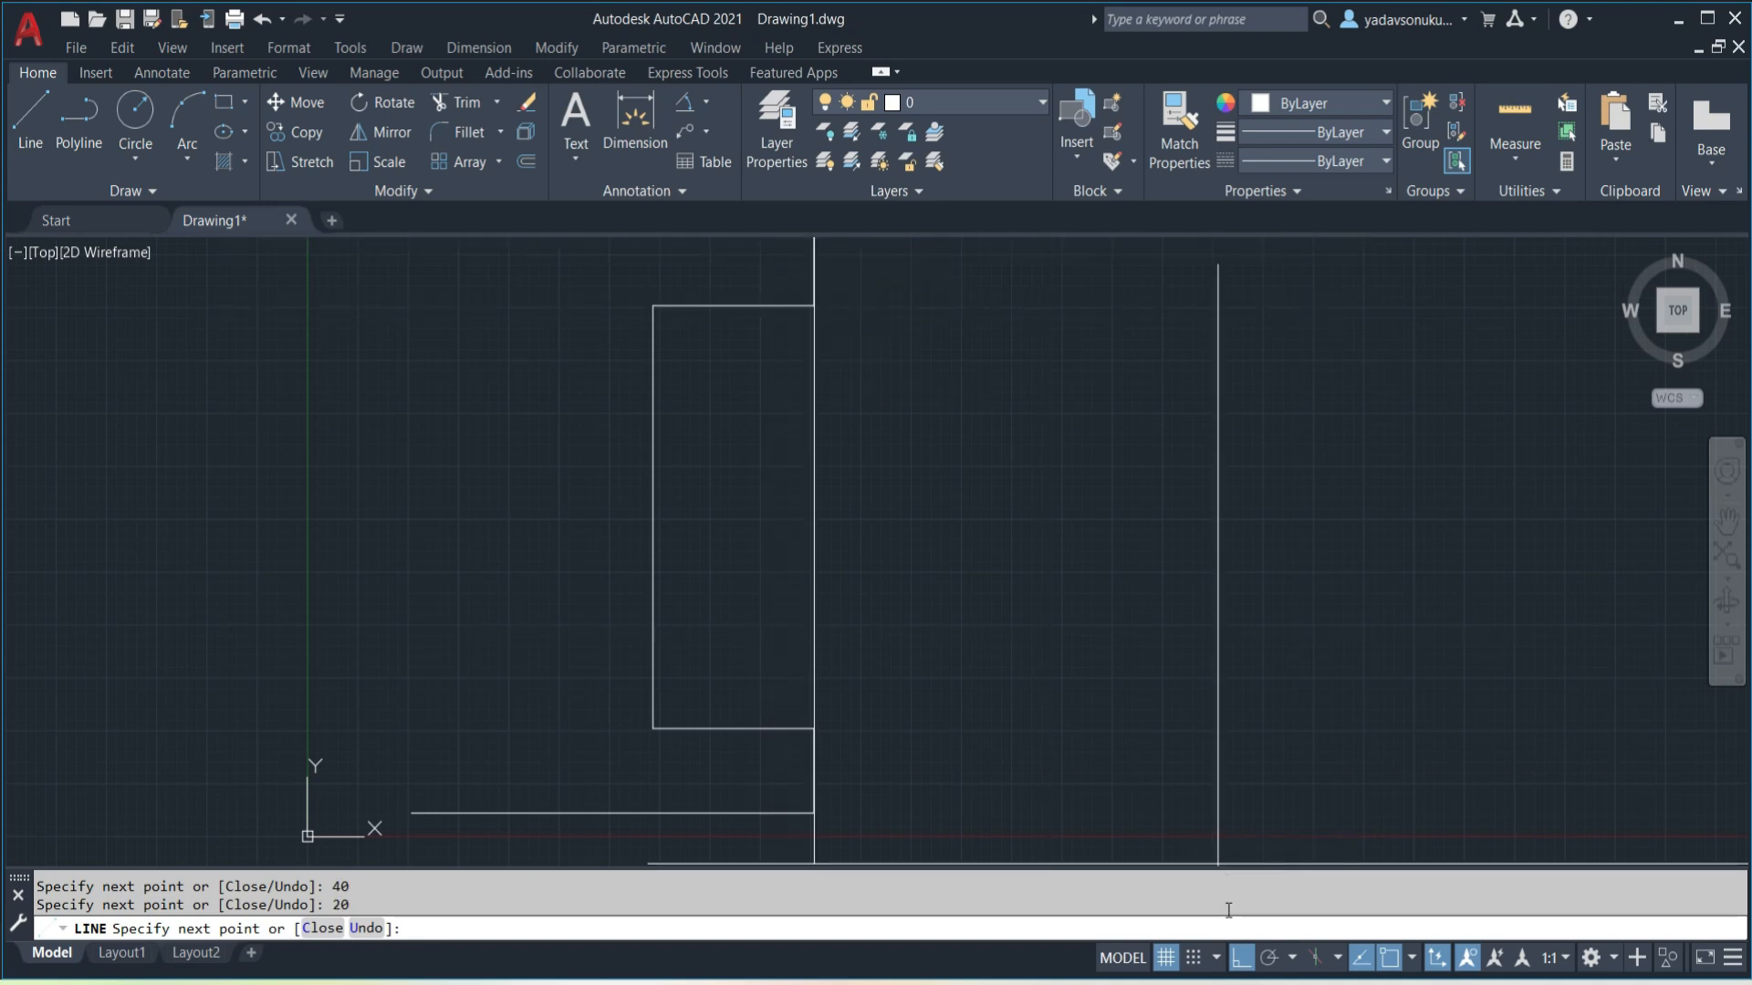
# - Check the Exercise 1 image and draw the top flange's upper edge 100 to the left and its left edge 20 downward
pyautogui.hotkey('alt', 'Tab')
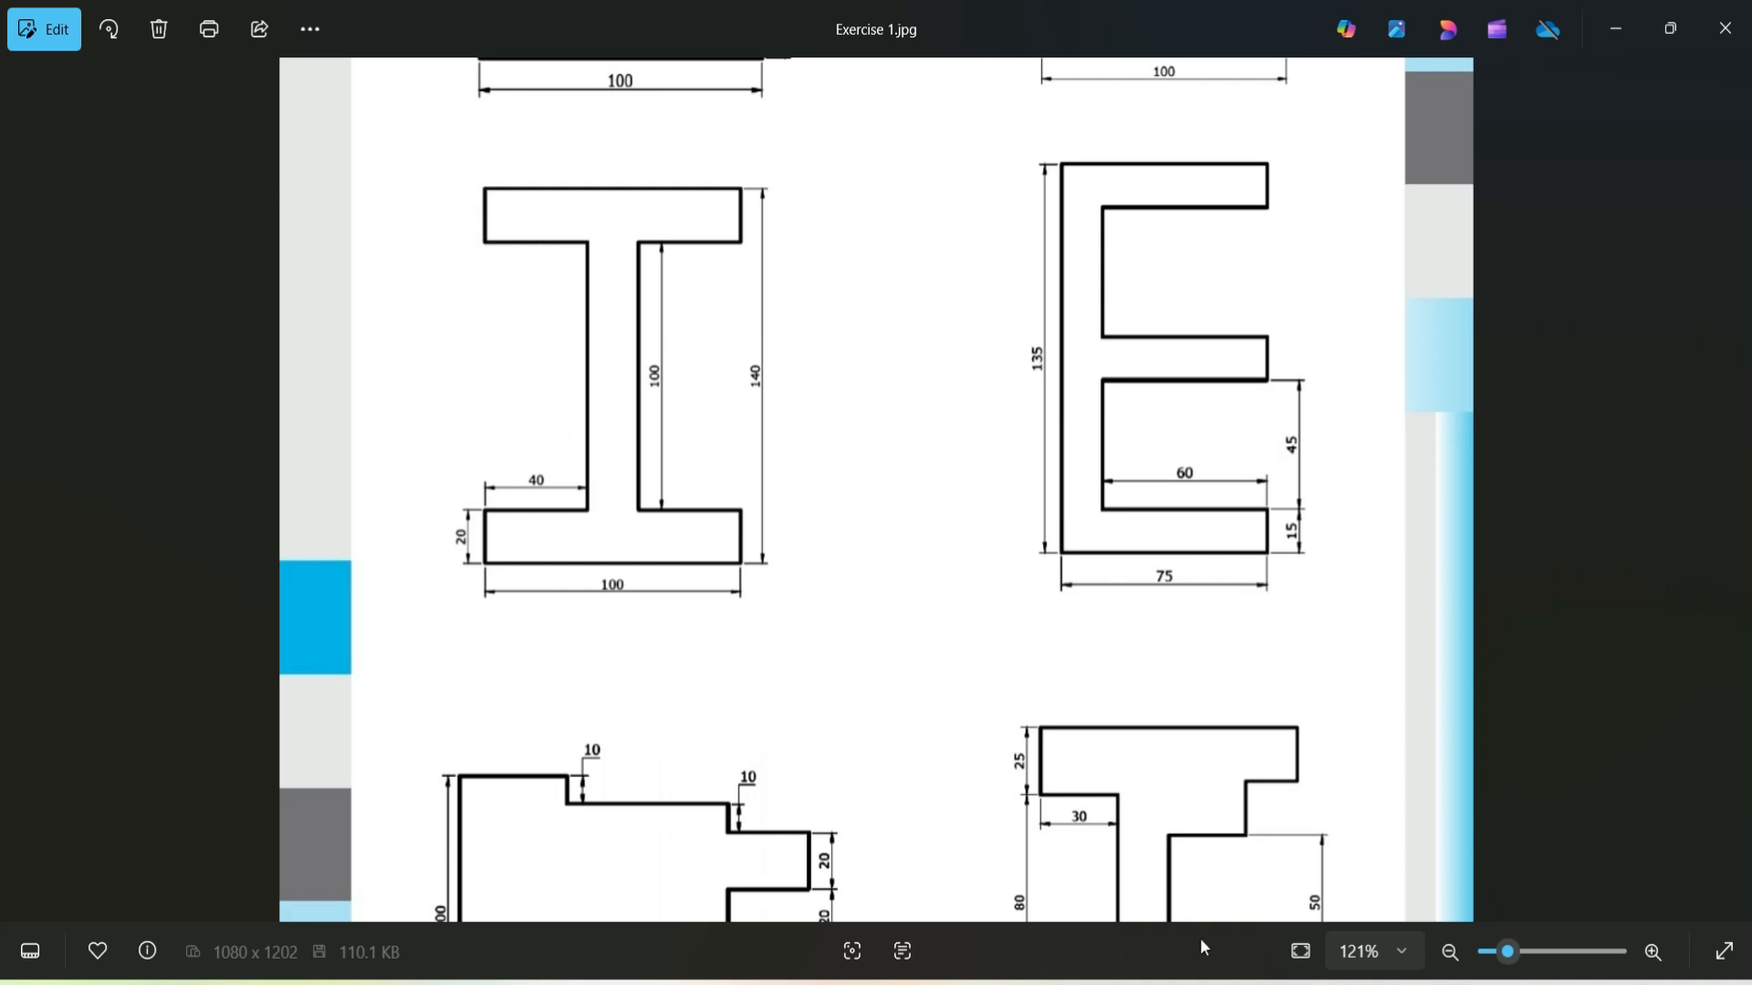
pyautogui.hotkey('alt', 'Tab')
pyautogui.moveTo(705, 432); pyautogui.dragTo(709, 627, button='middle')
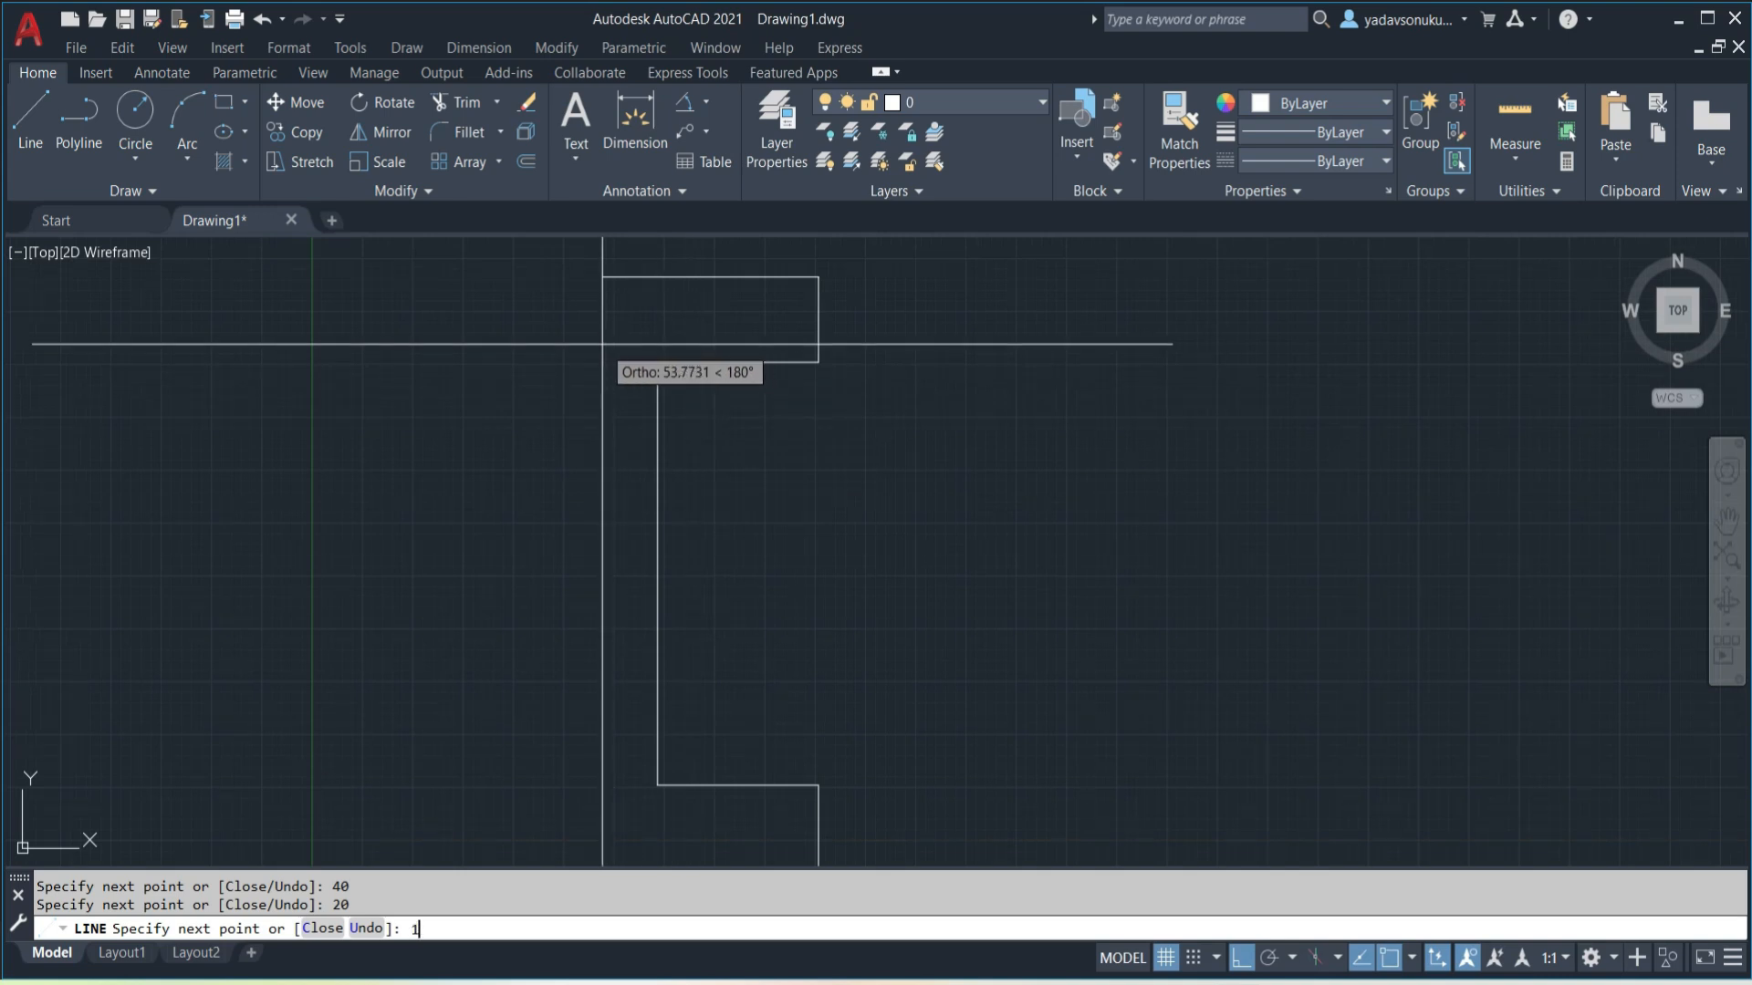
pyautogui.press('Return')
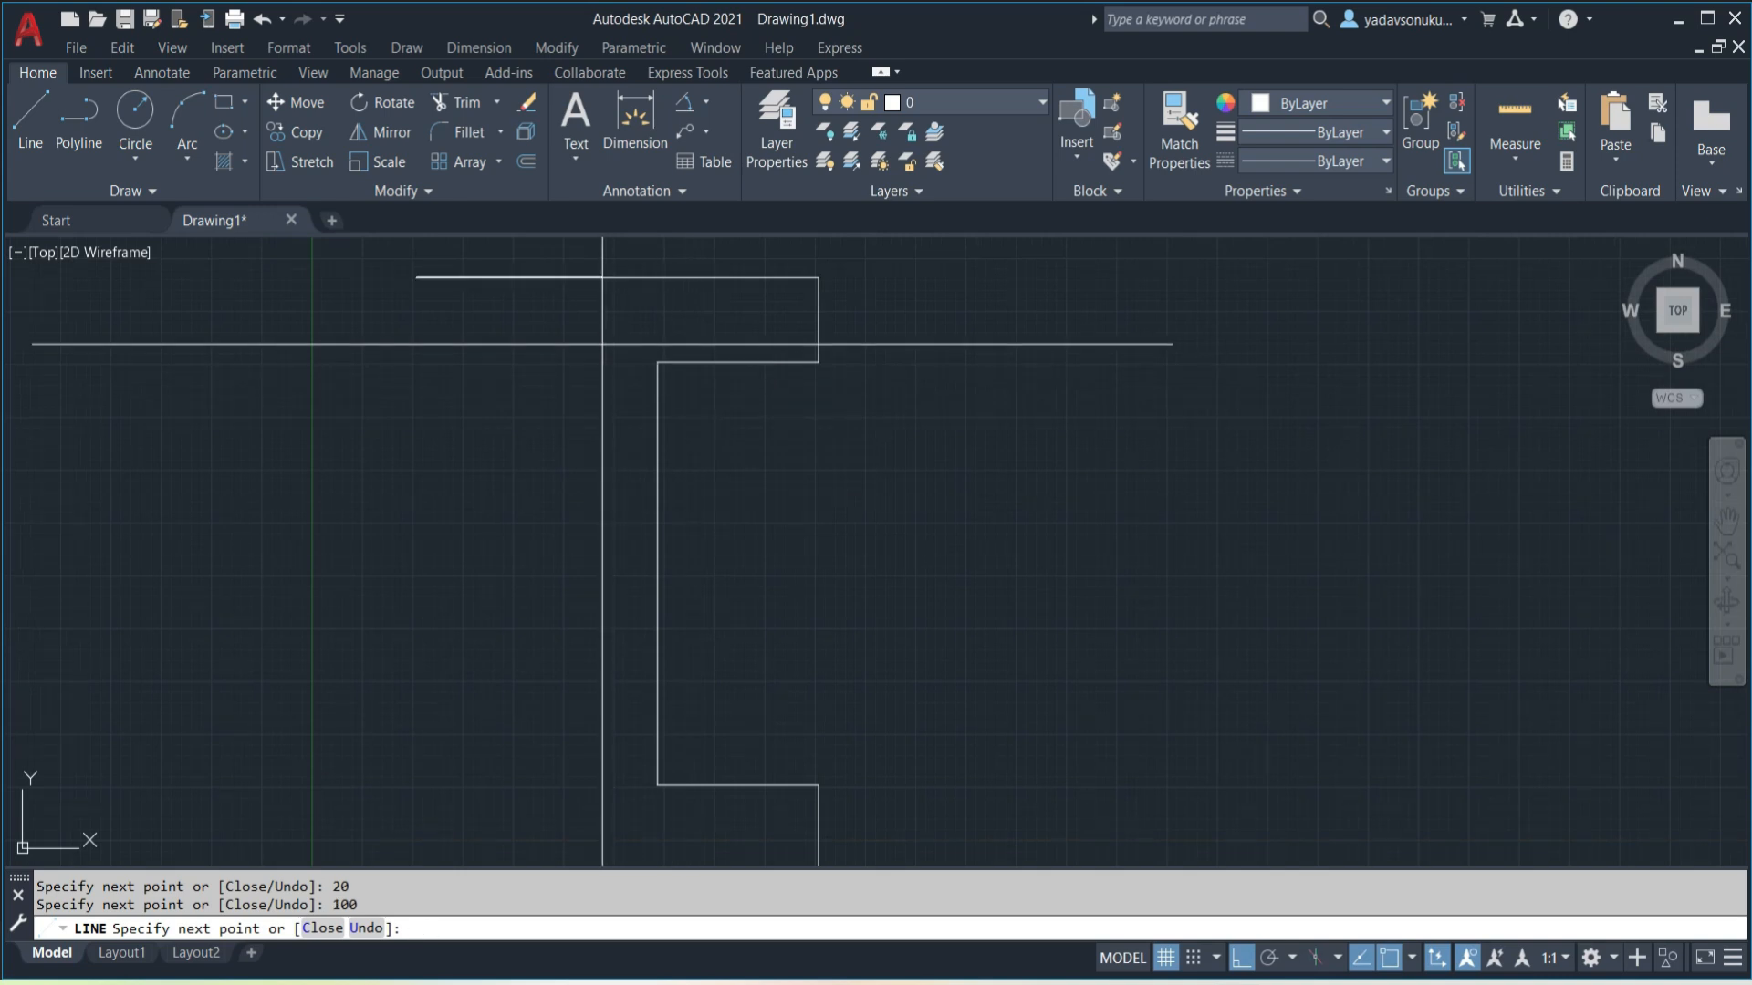
pyautogui.write('2')
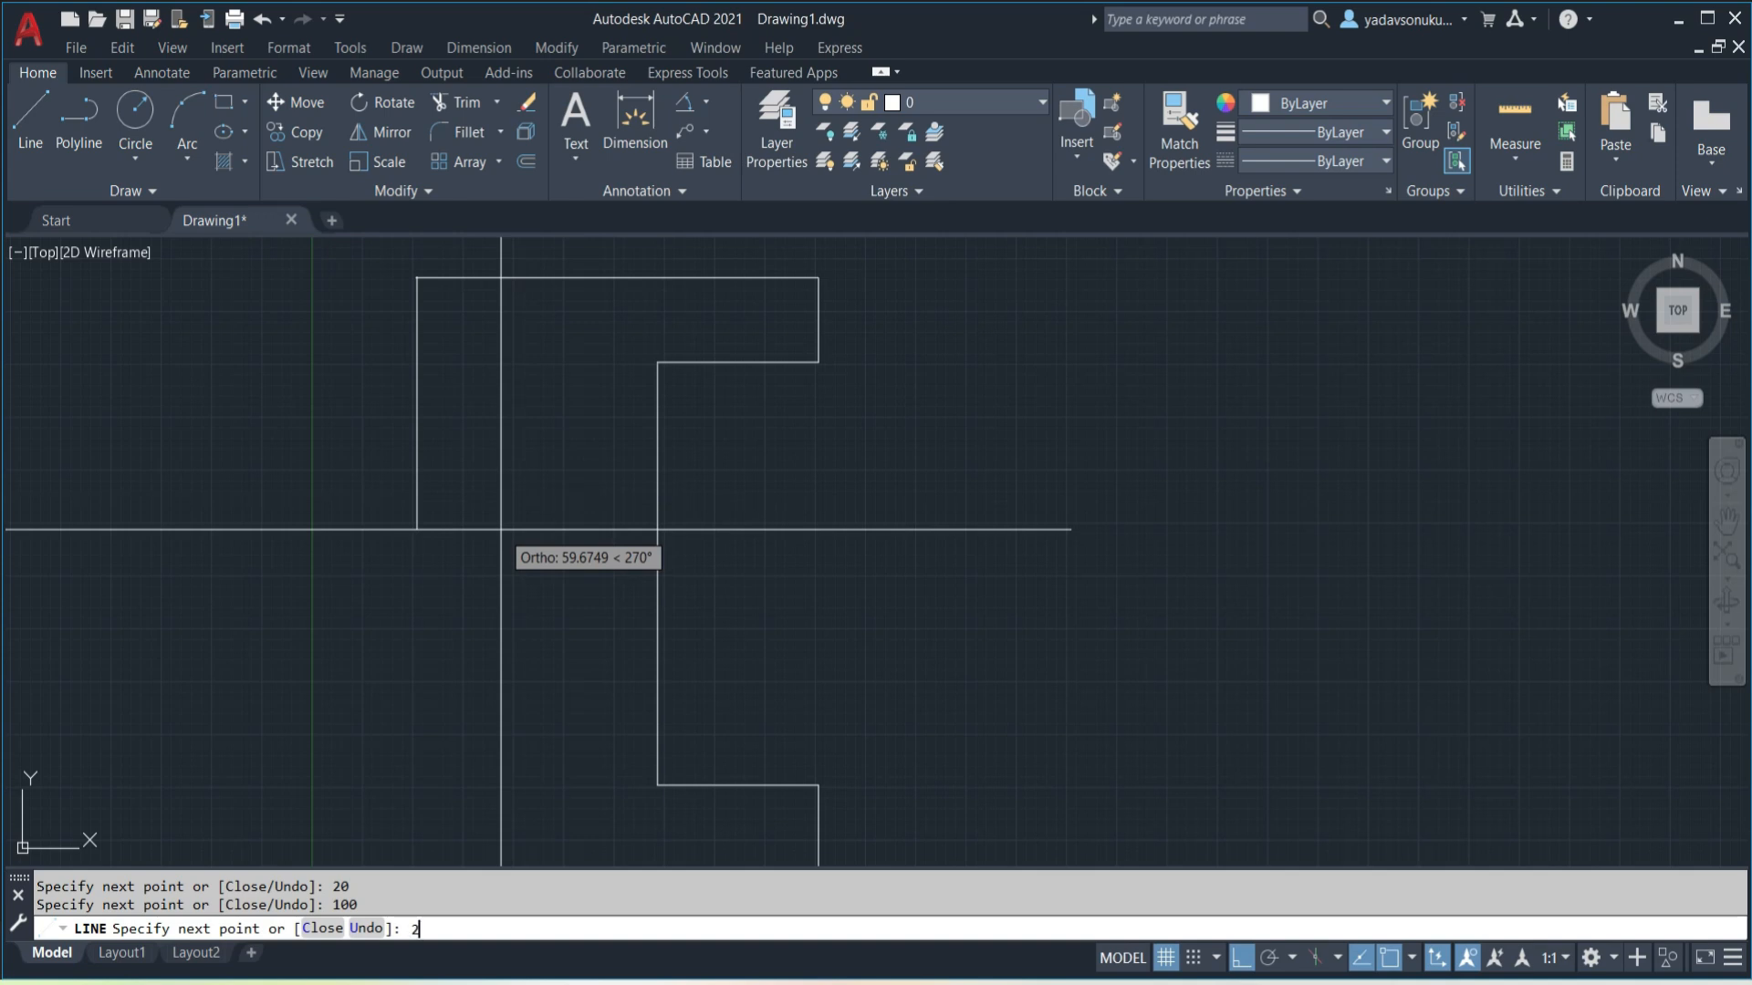
pyautogui.write('0')
pyautogui.press('Return')
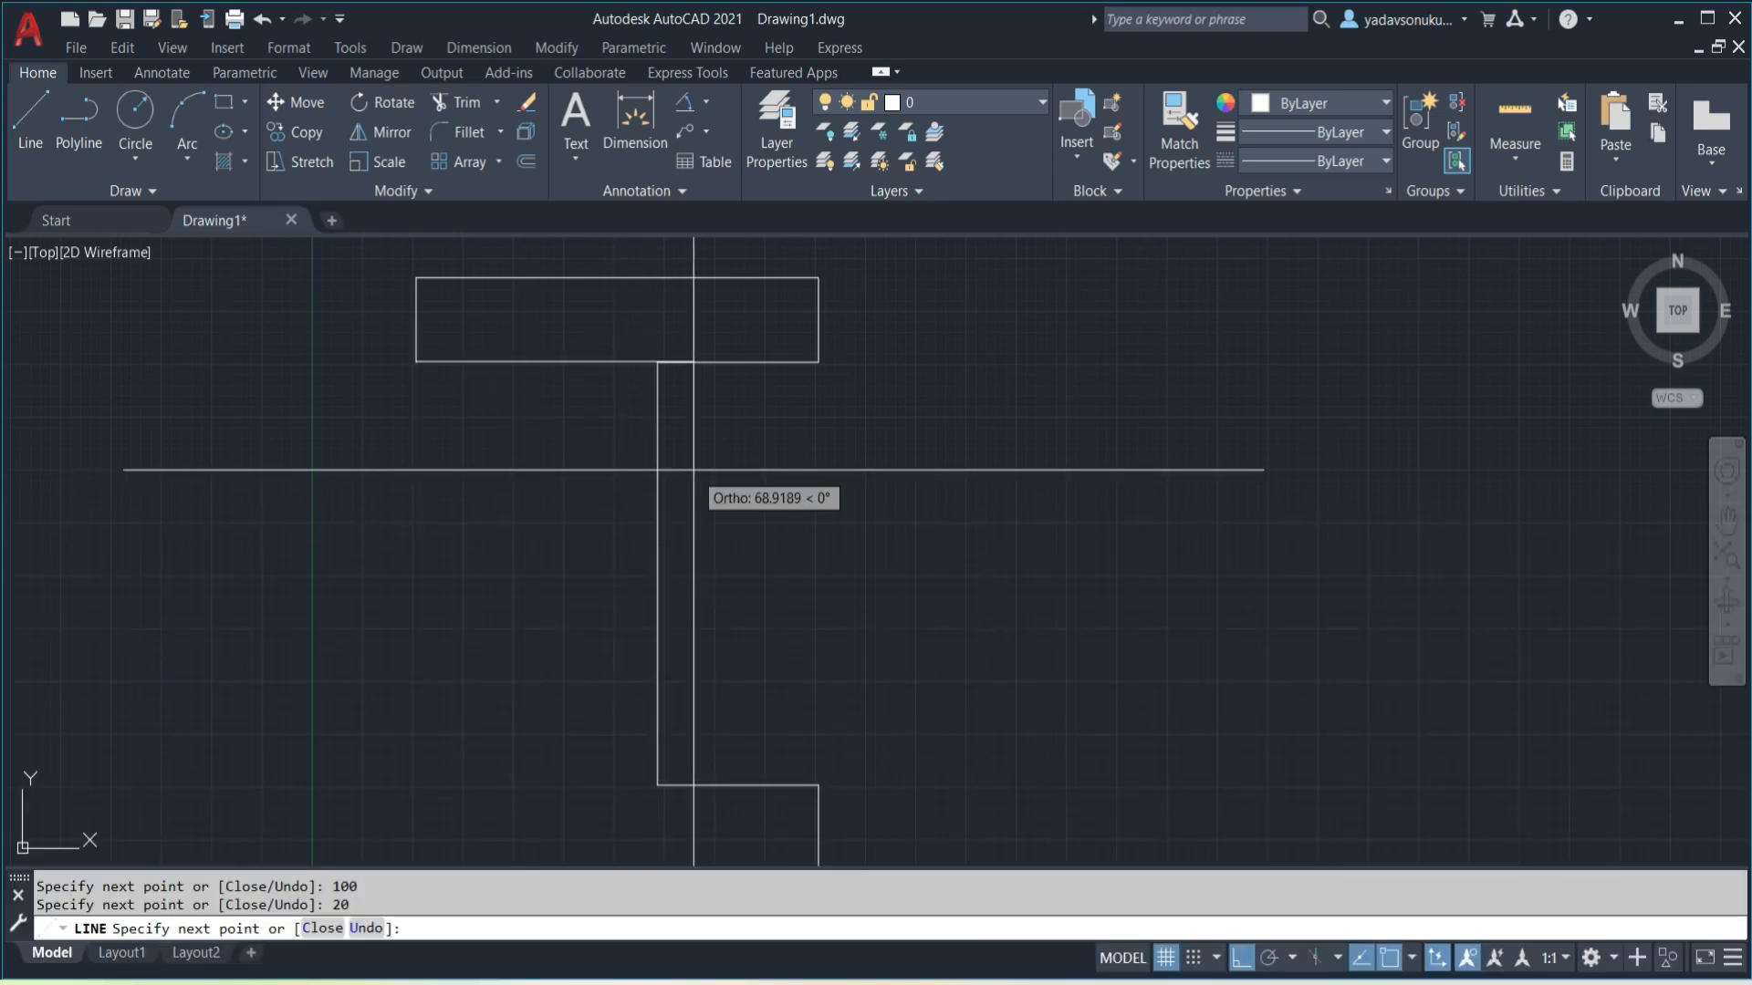
# - Draw the underside of the top flange 40 to the right and the web's left edge 100 downward
pyautogui.write('40')
pyautogui.press('Return')
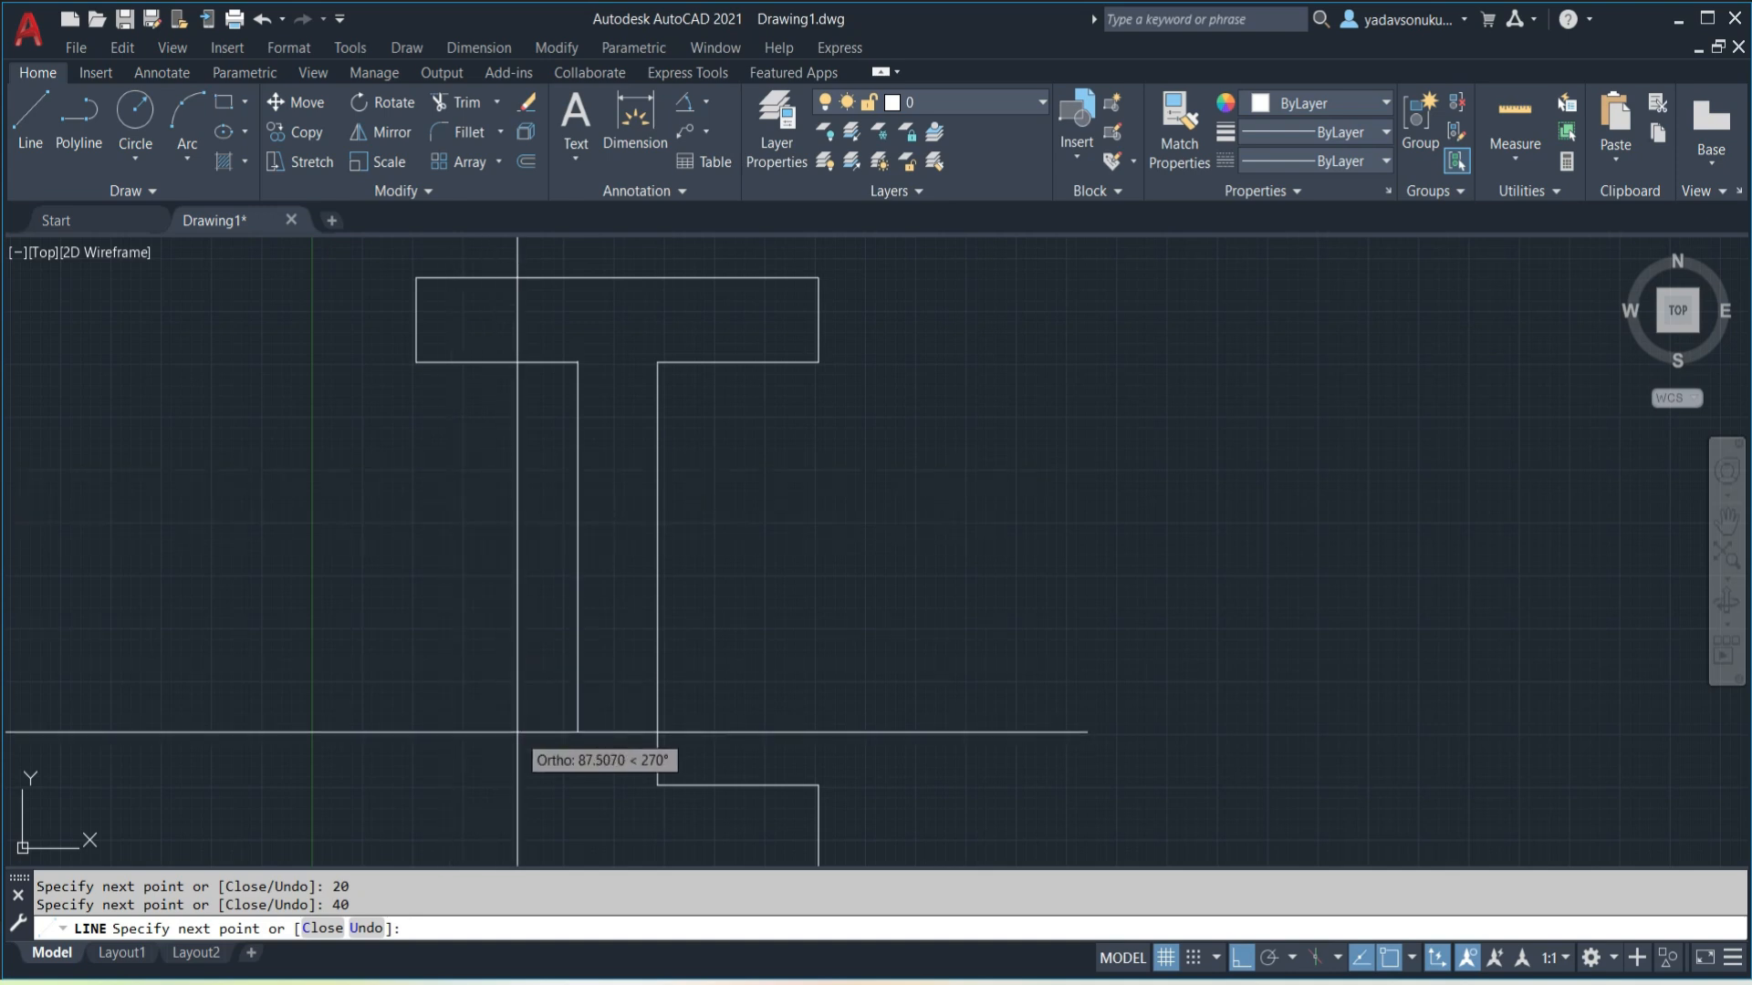
pyautogui.press('Return')
# - Close the I-shape with segments 40 to the left and 20 downward, and end the Line command
pyautogui.scroll(-1, 420, 730)
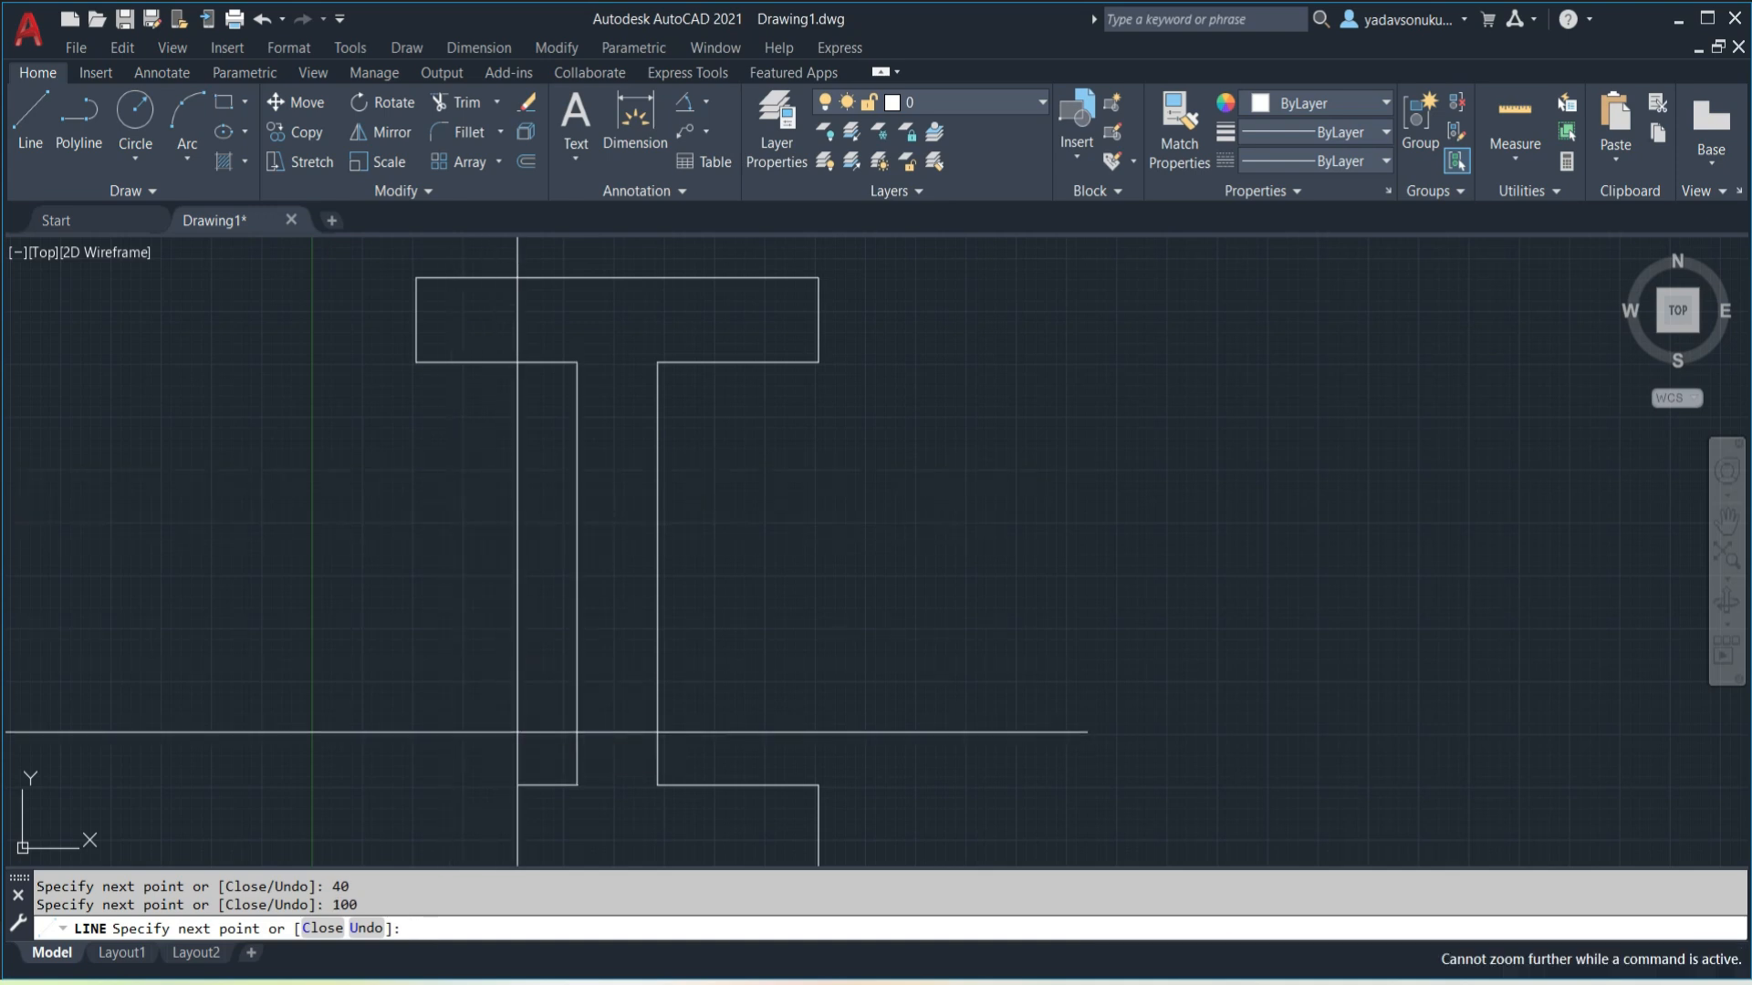
pyautogui.write('40')
pyautogui.press('Return')
pyautogui.scroll(-3, 401, 785)
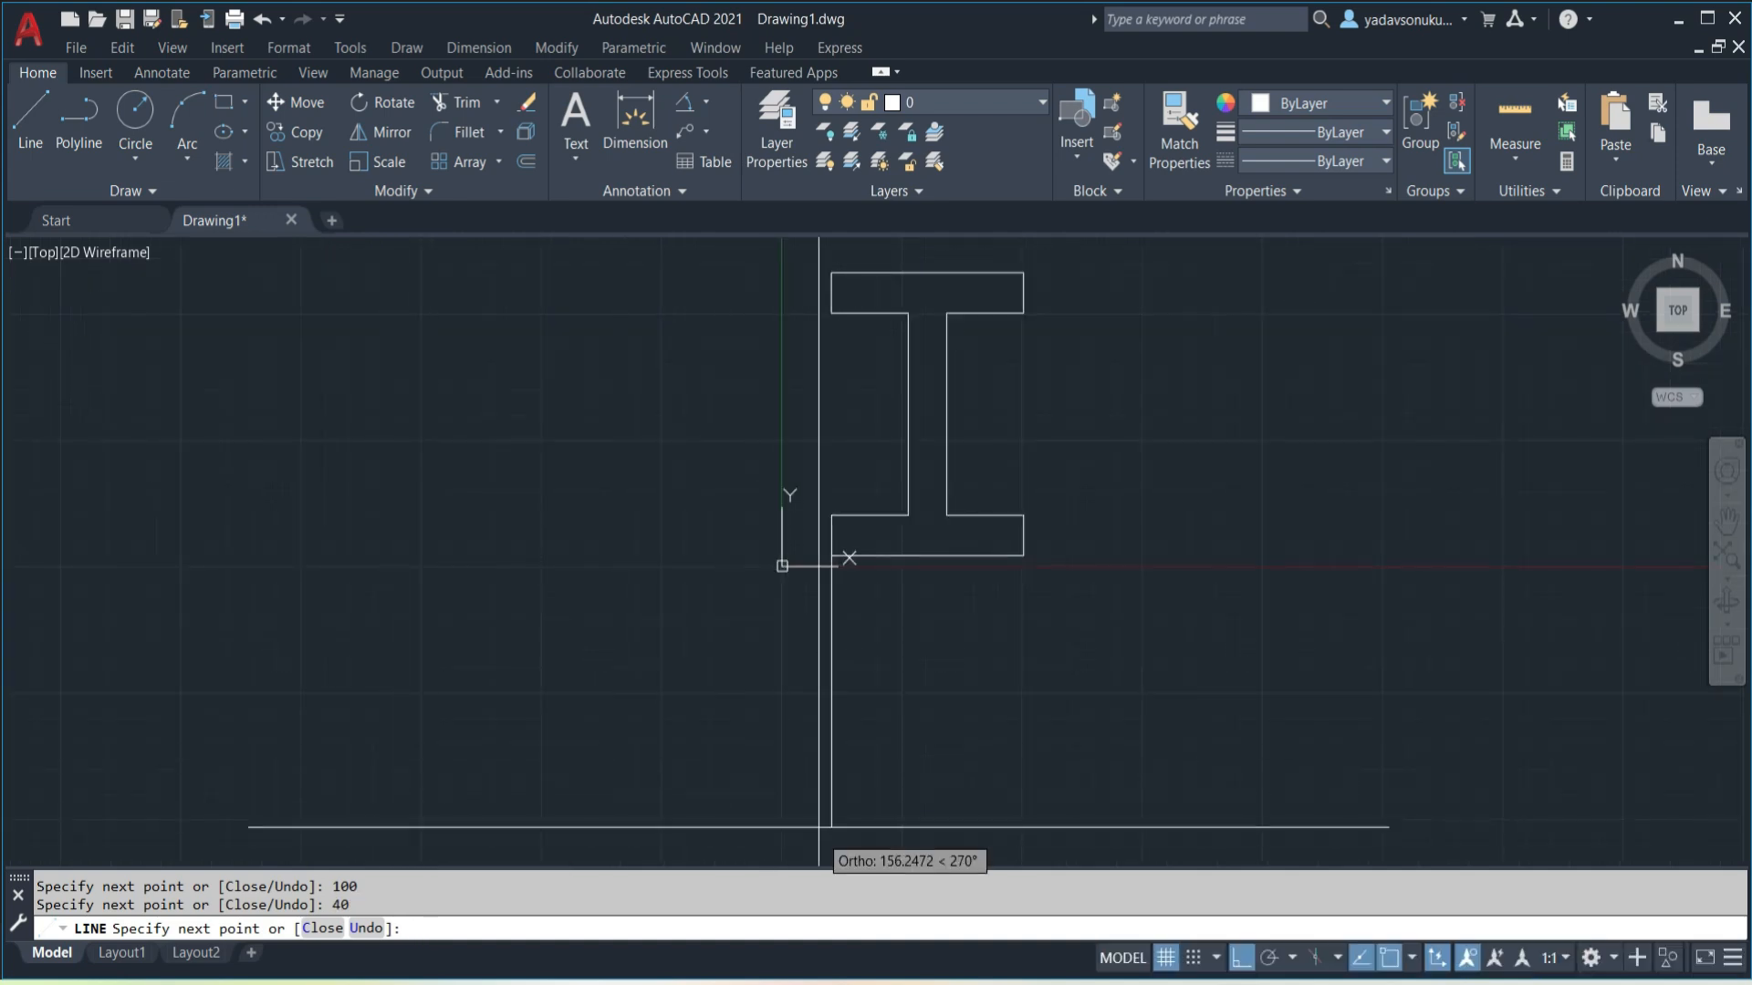
pyautogui.press('Return')
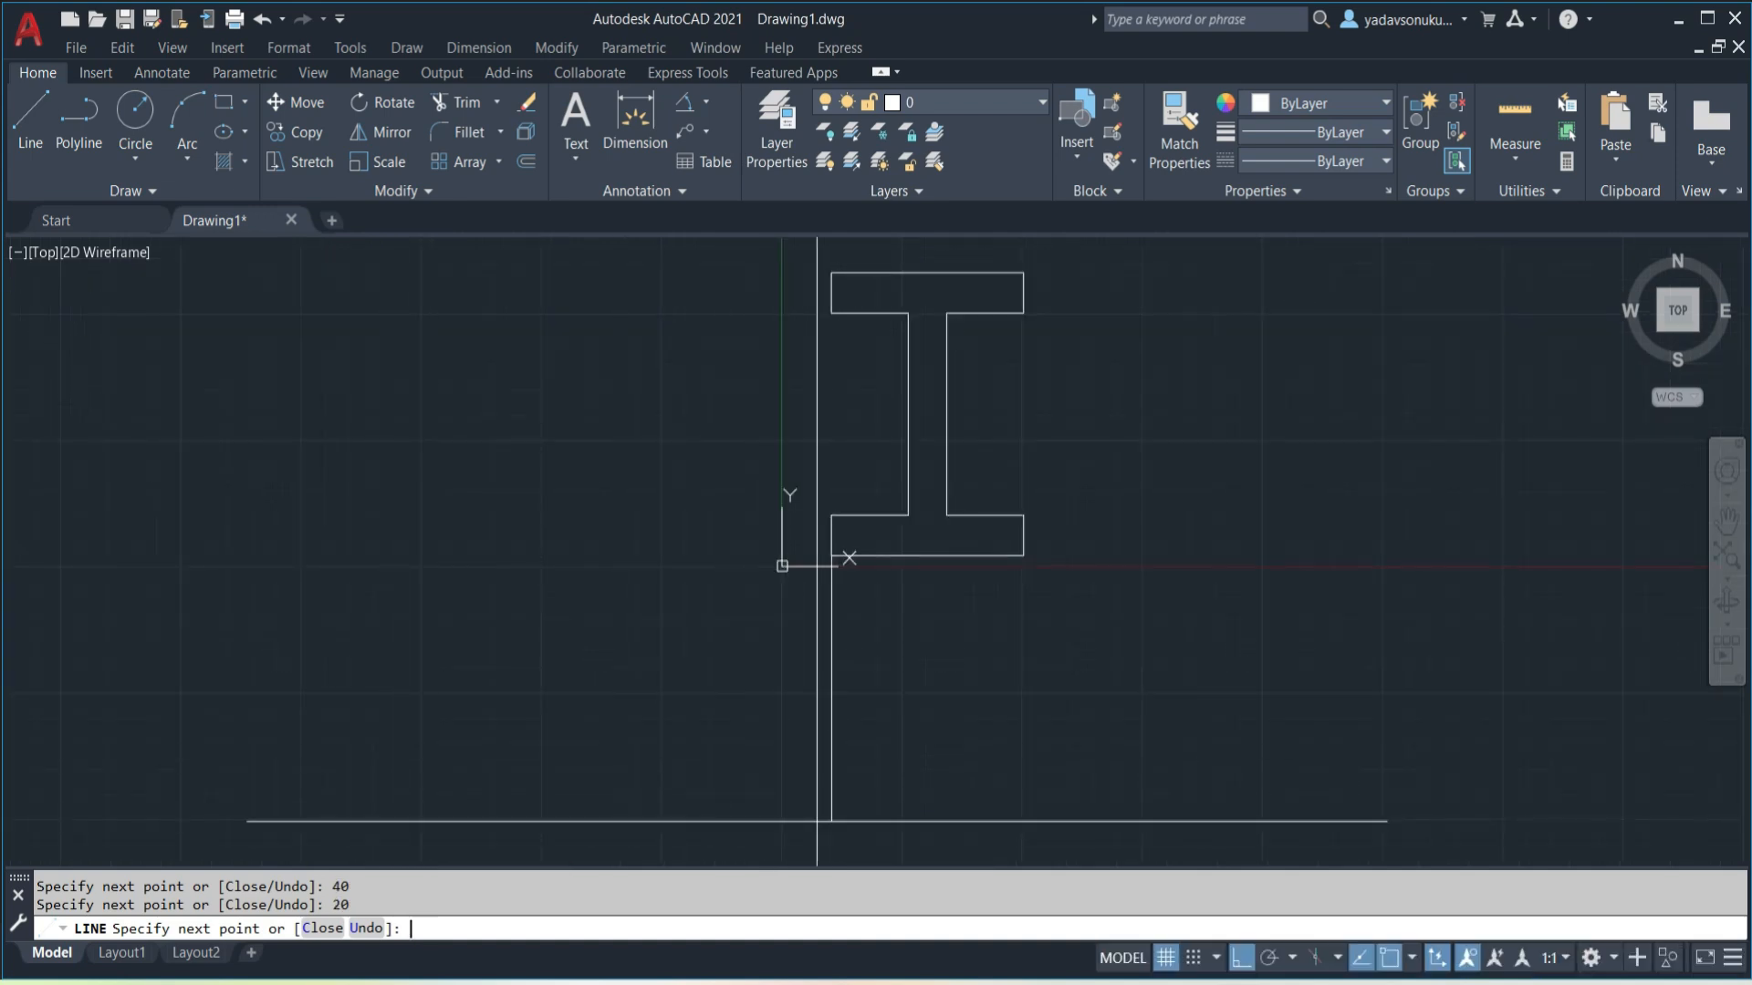
pyautogui.press('Escape')
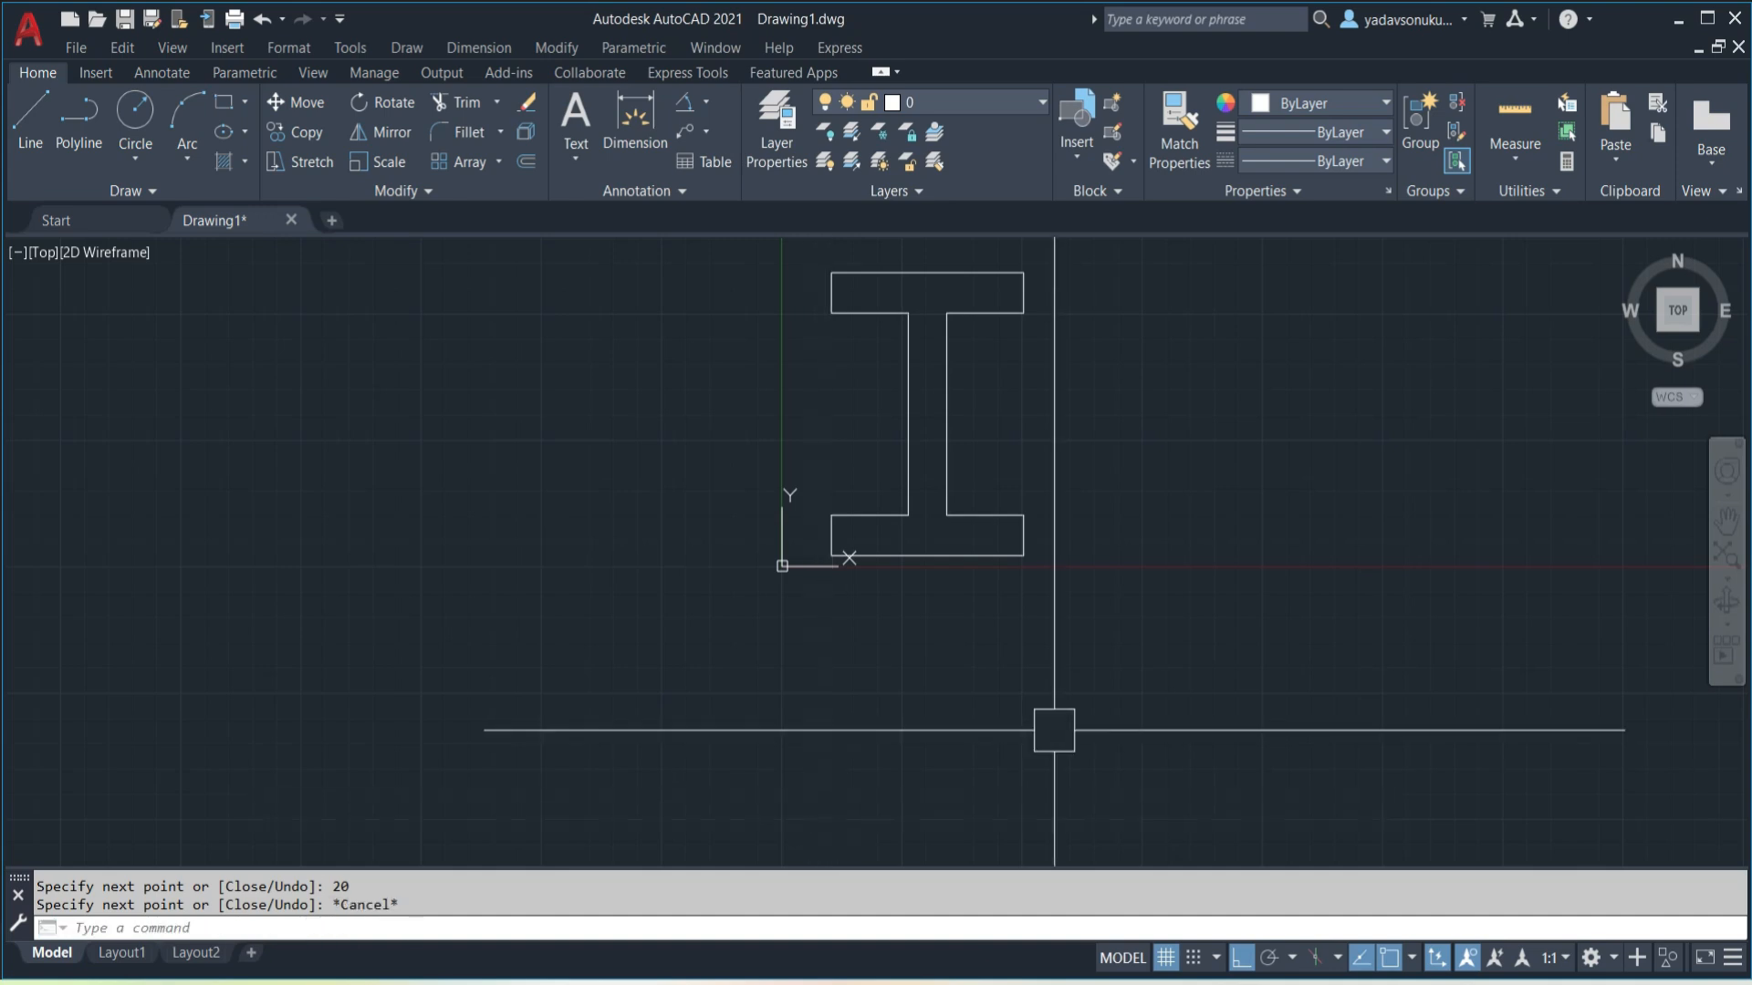
# - Add a linear dimension to the base edge of the I-shape, placing the dimension line just below it
pyautogui.scroll(3, 1040, 548)
pyautogui.moveTo(1049, 547); pyautogui.dragTo(1104, 684, button='middle')
pyautogui.scroll(-2, 1130, 645)
pyautogui.moveTo(1224, 642); pyautogui.dragTo(1068, 656, button='middle')
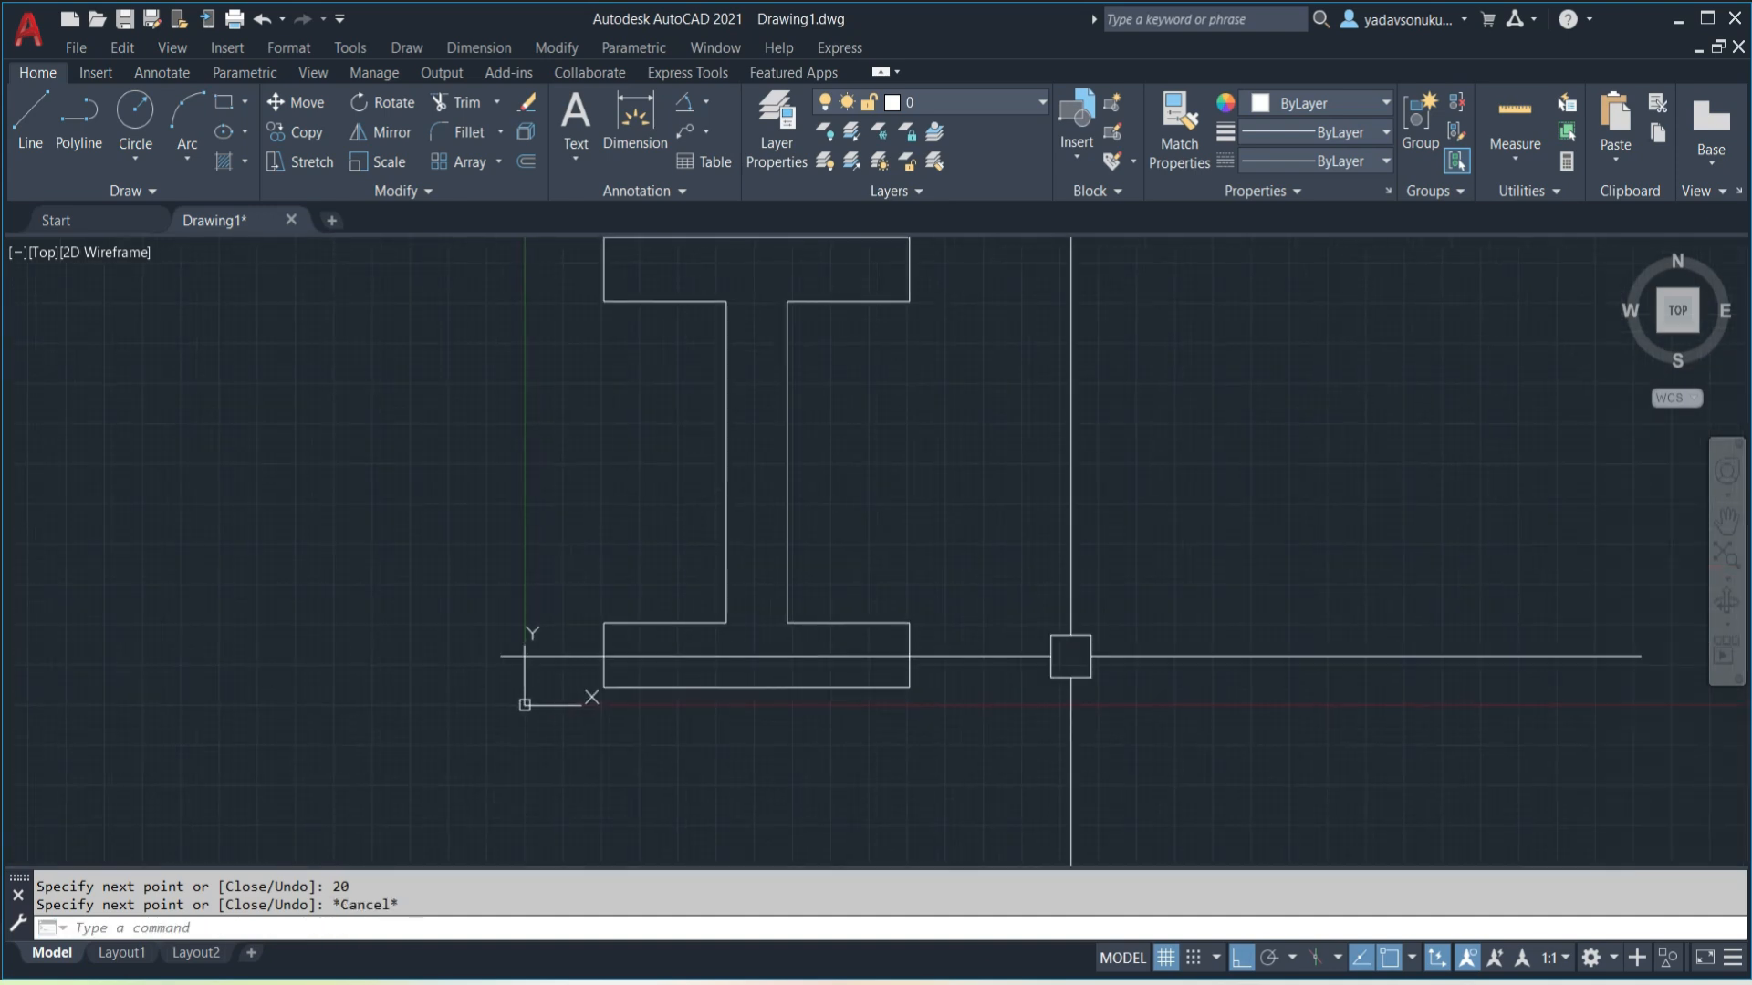
pyautogui.click(708, 103)
pyautogui.click(704, 142)
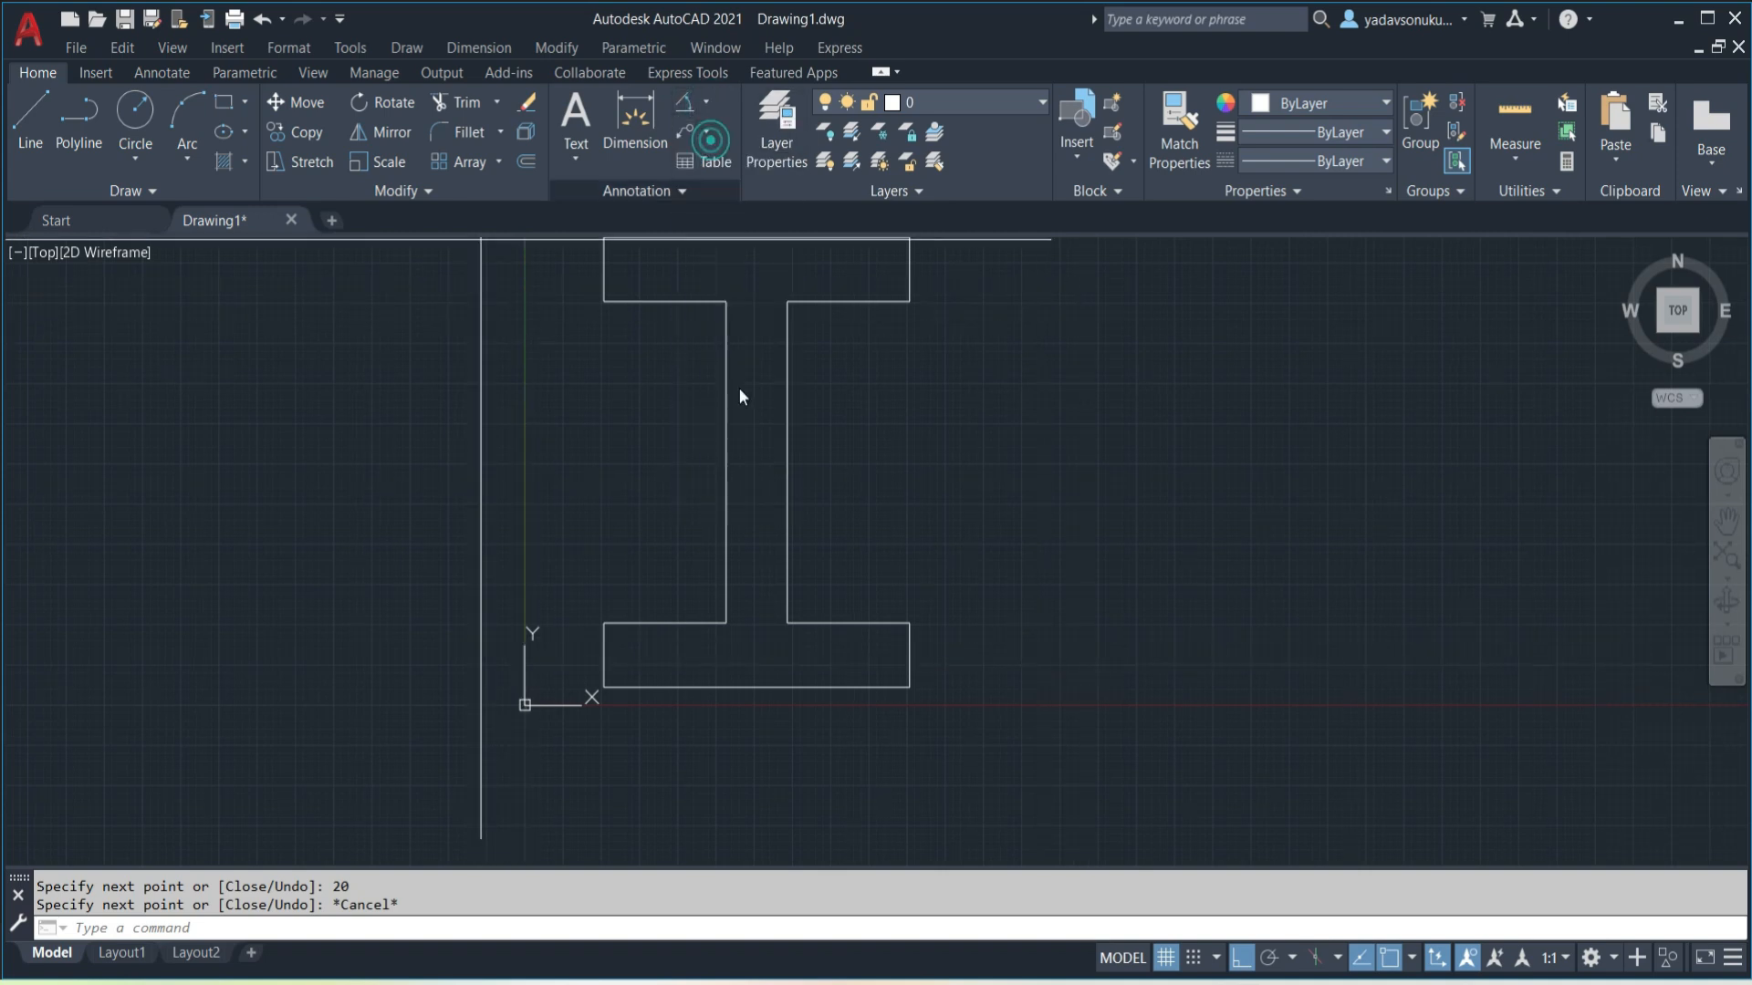
pyautogui.click(603, 687)
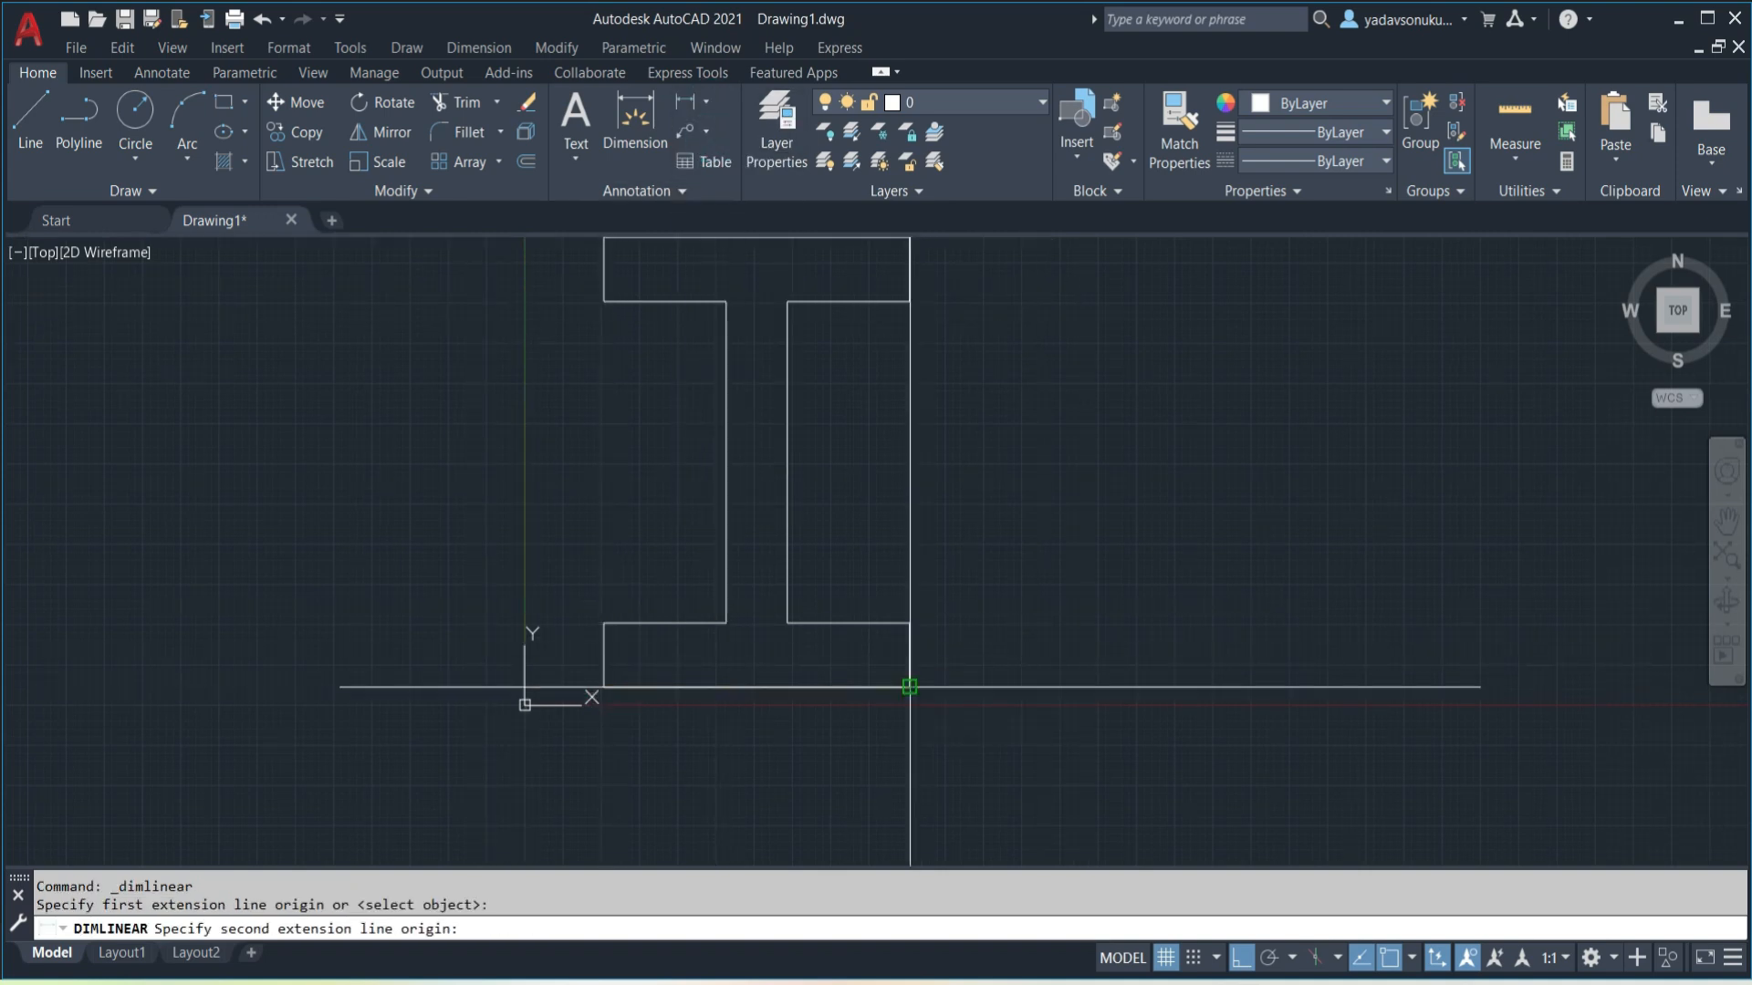
pyautogui.click(910, 687)
pyautogui.scroll(6, 848, 730)
pyautogui.scroll(-2, 803, 721)
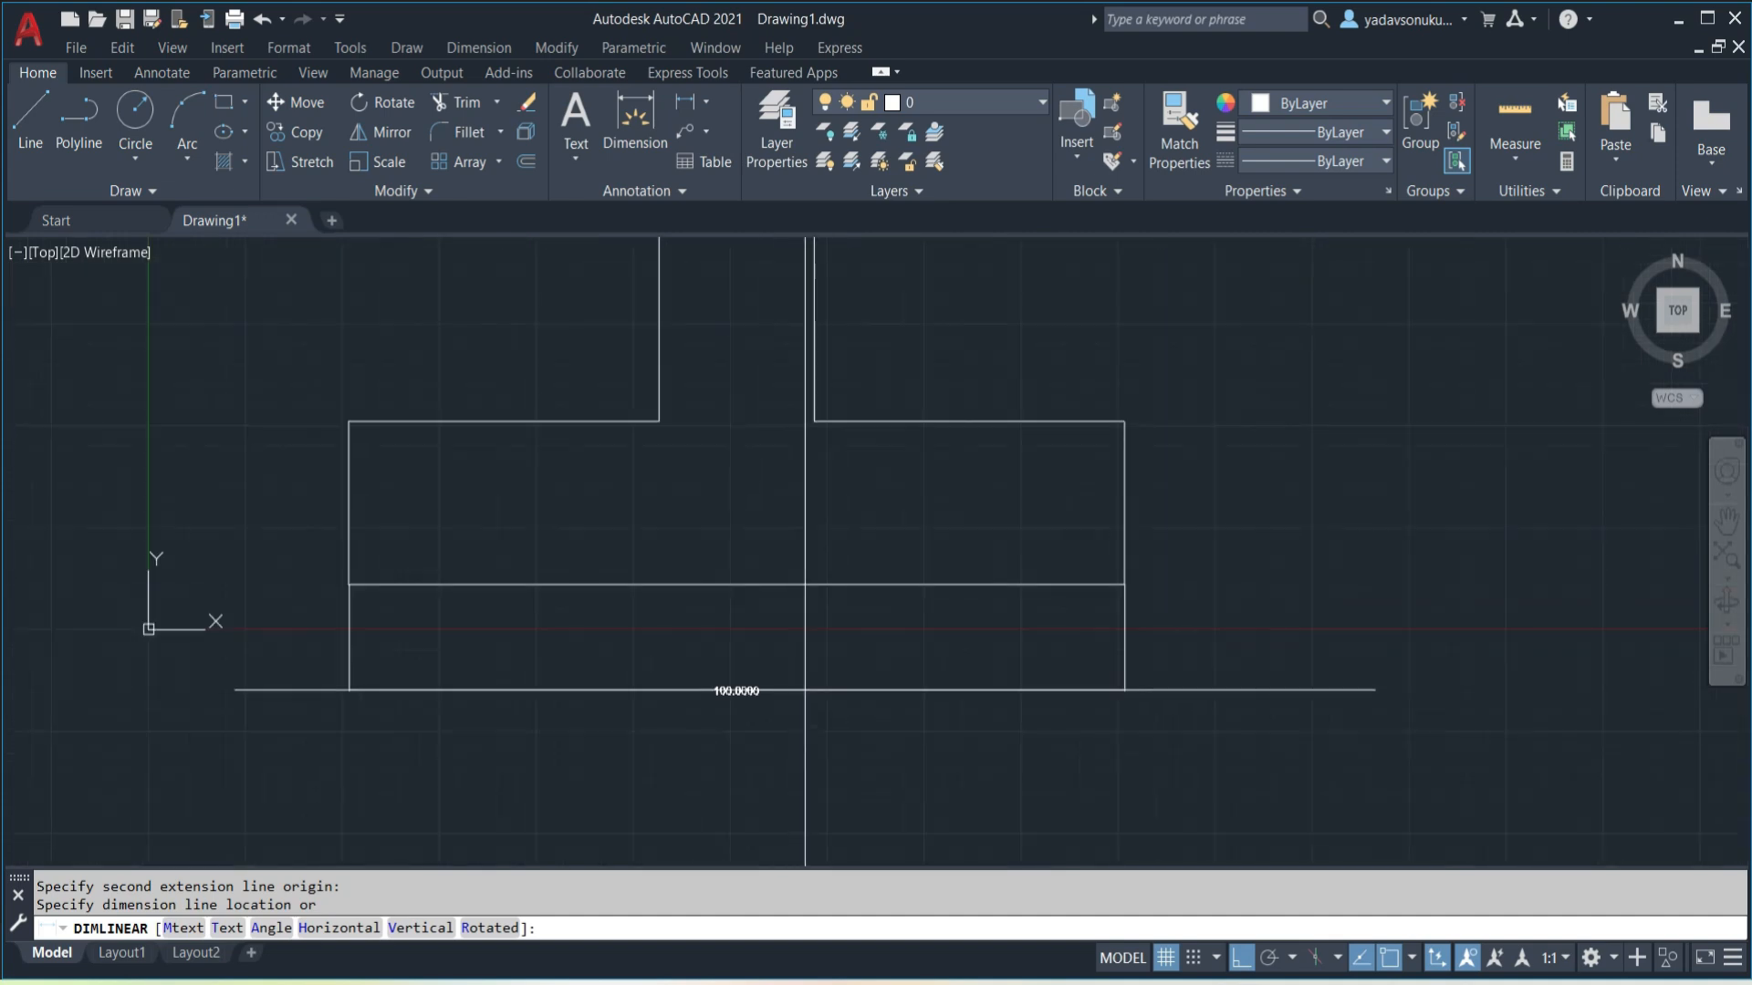
pyautogui.click(814, 666)
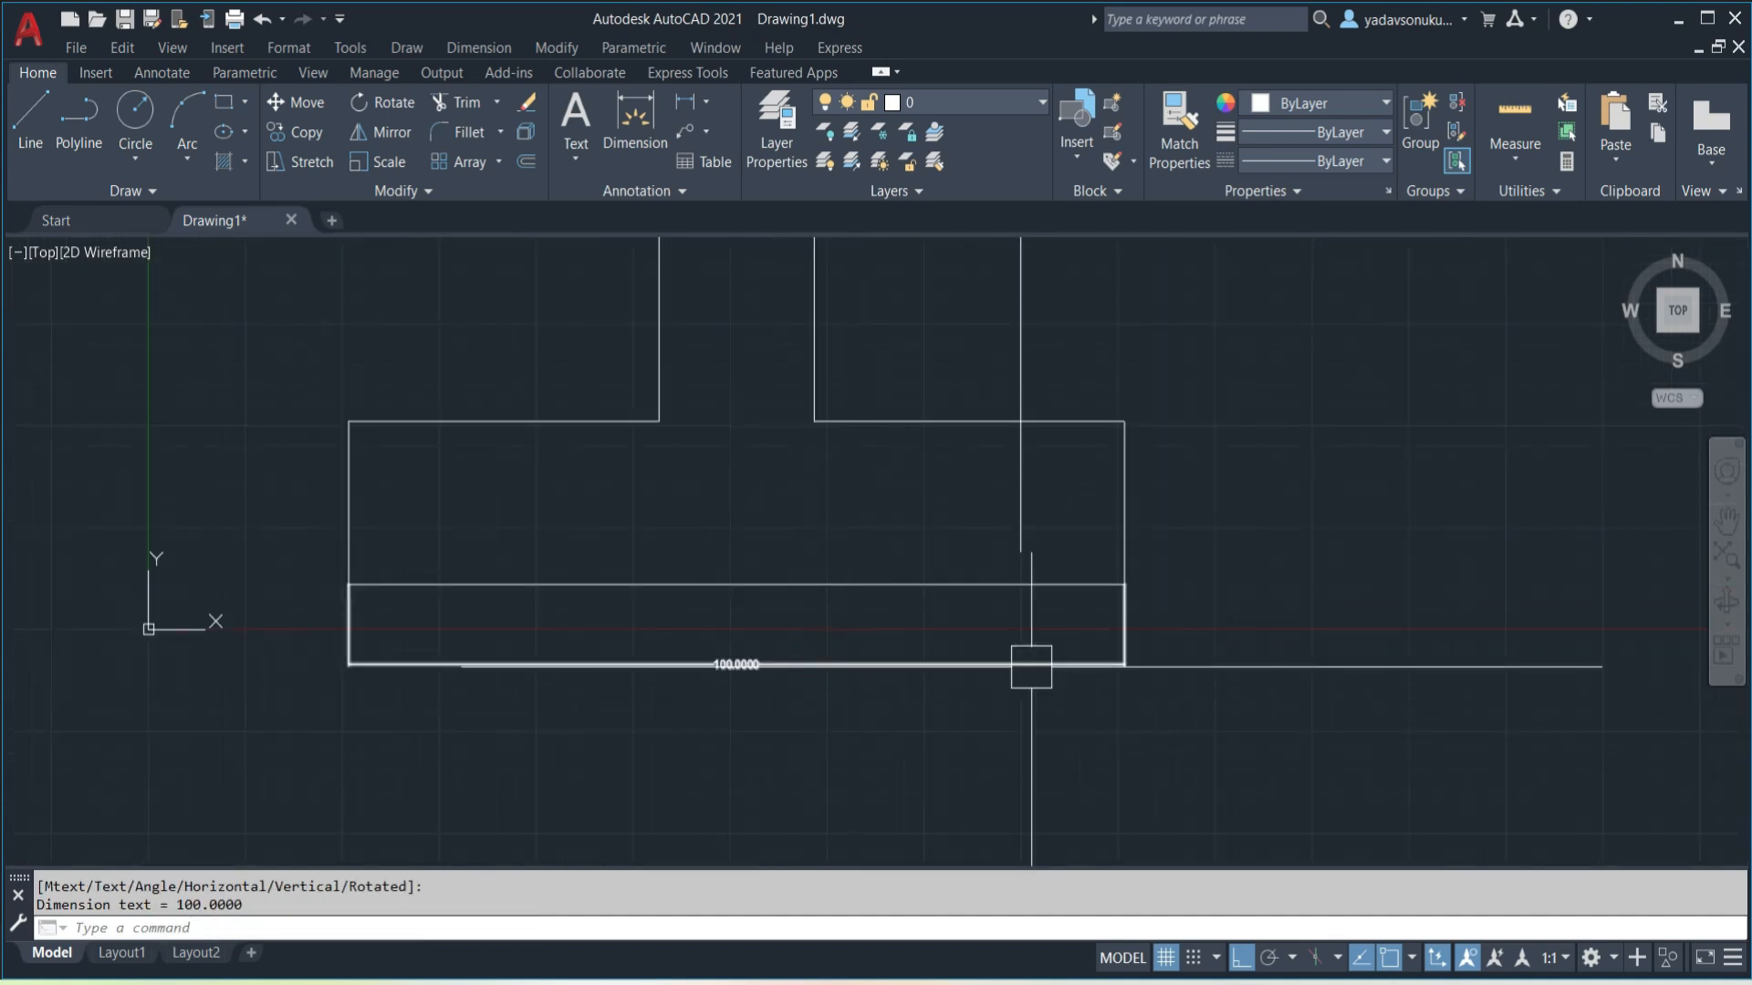
# - Check the I-shape in the Exercise 1 image and add a vertical linear dimension just outside the bottom flange's left edge
pyautogui.click(1131, 982)
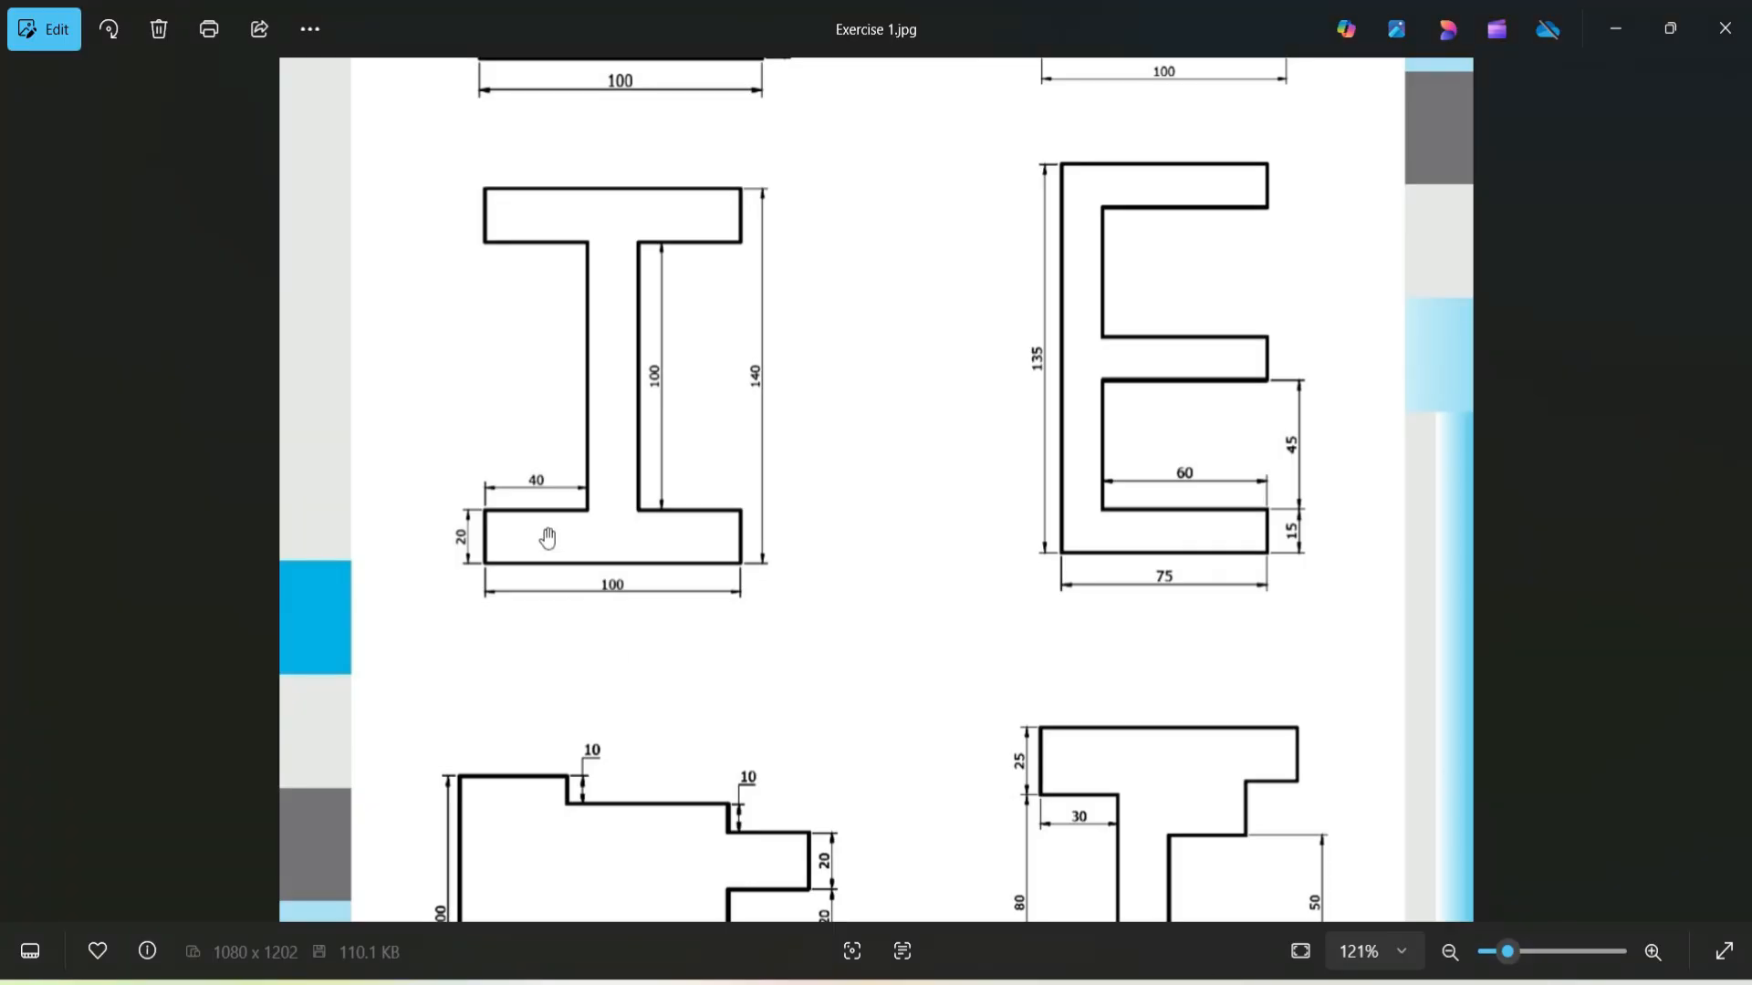
pyautogui.press('space')
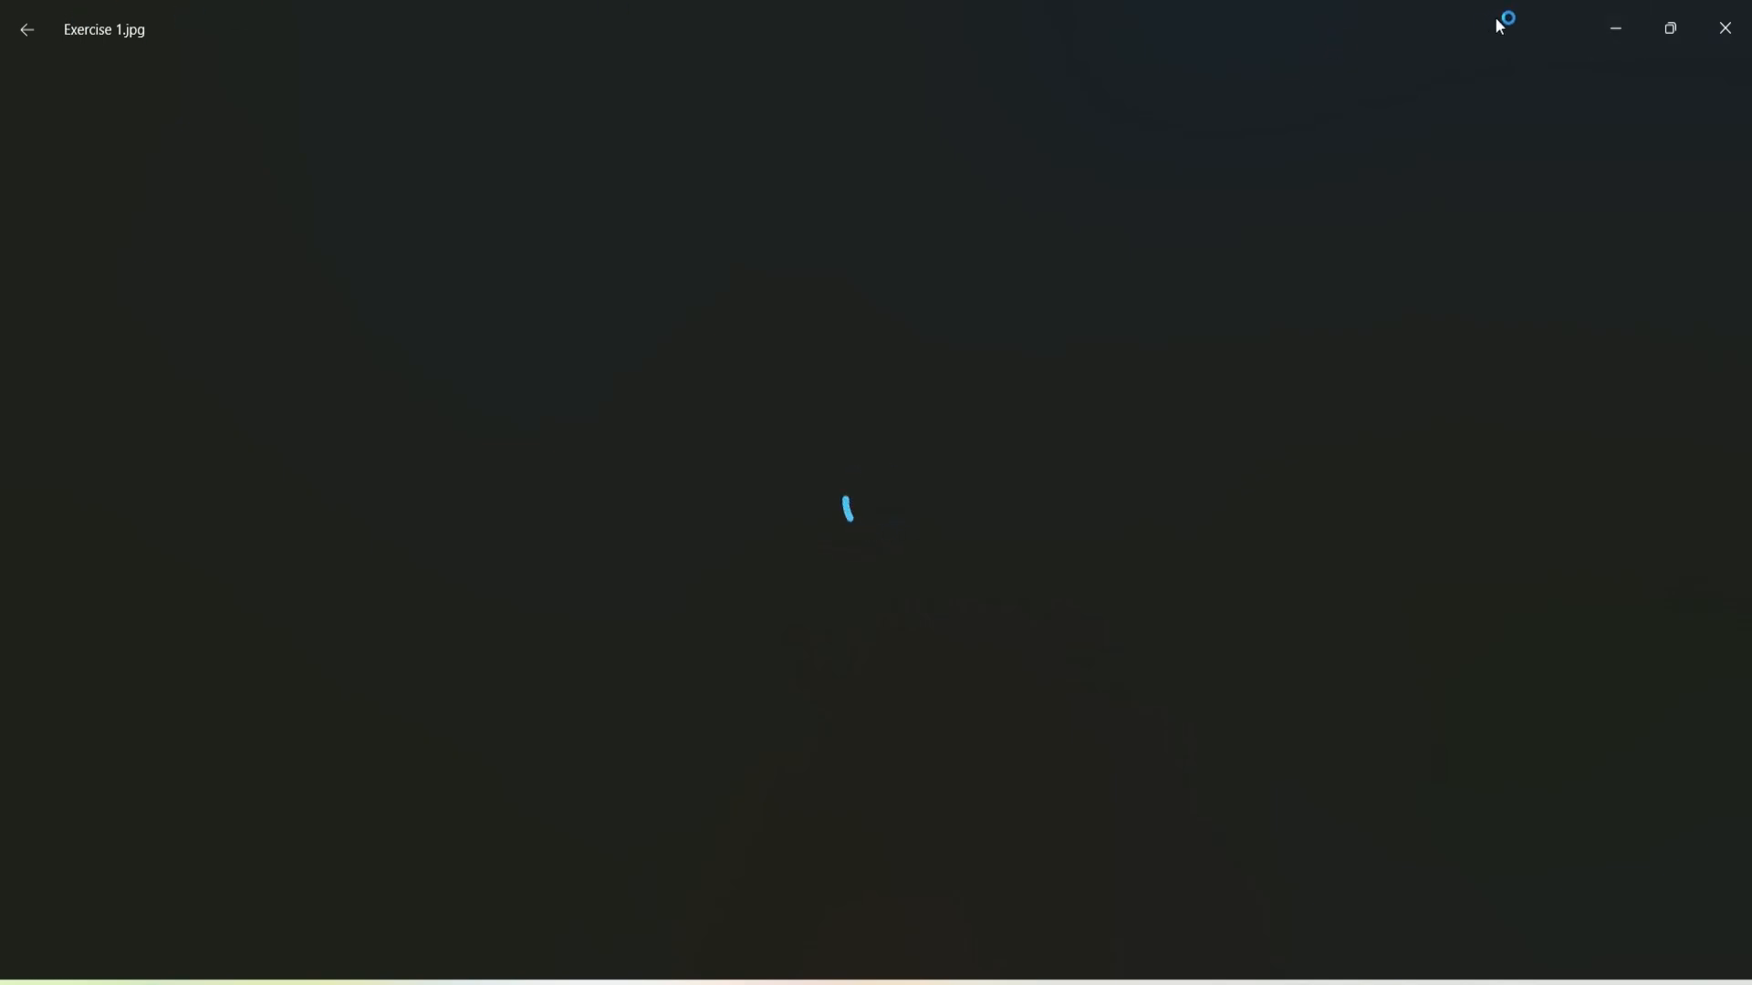
pyautogui.click(1614, 29)
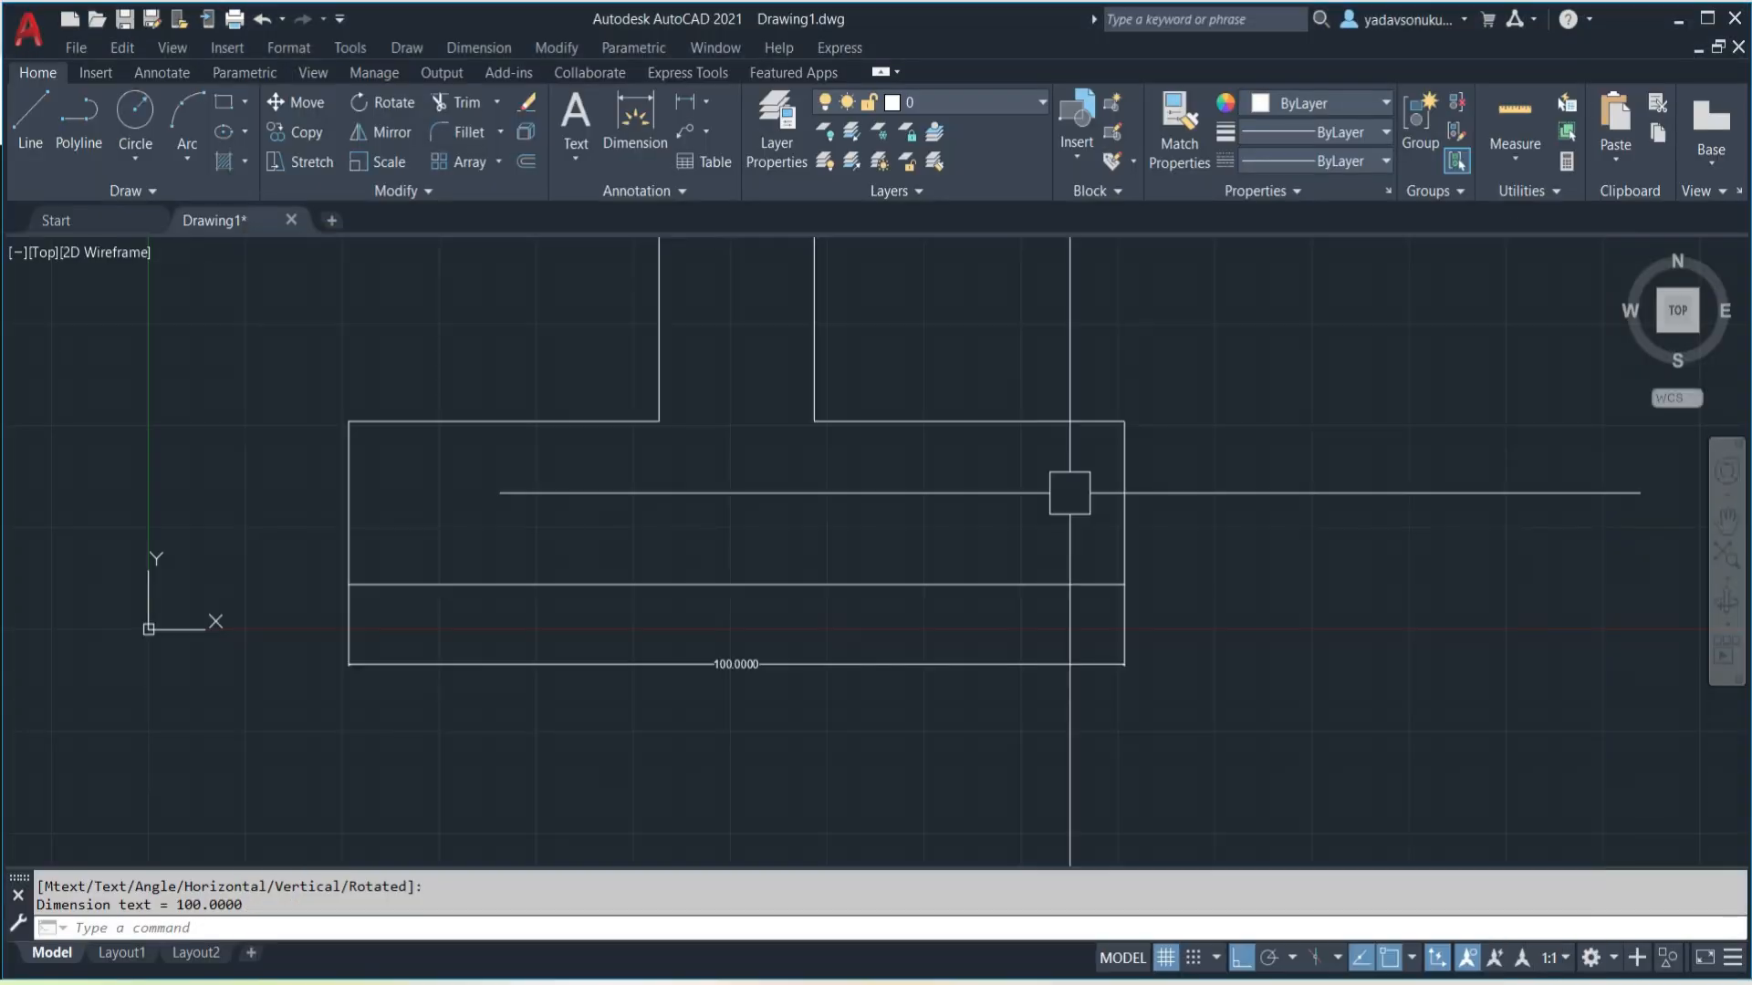
pyautogui.click(686, 102)
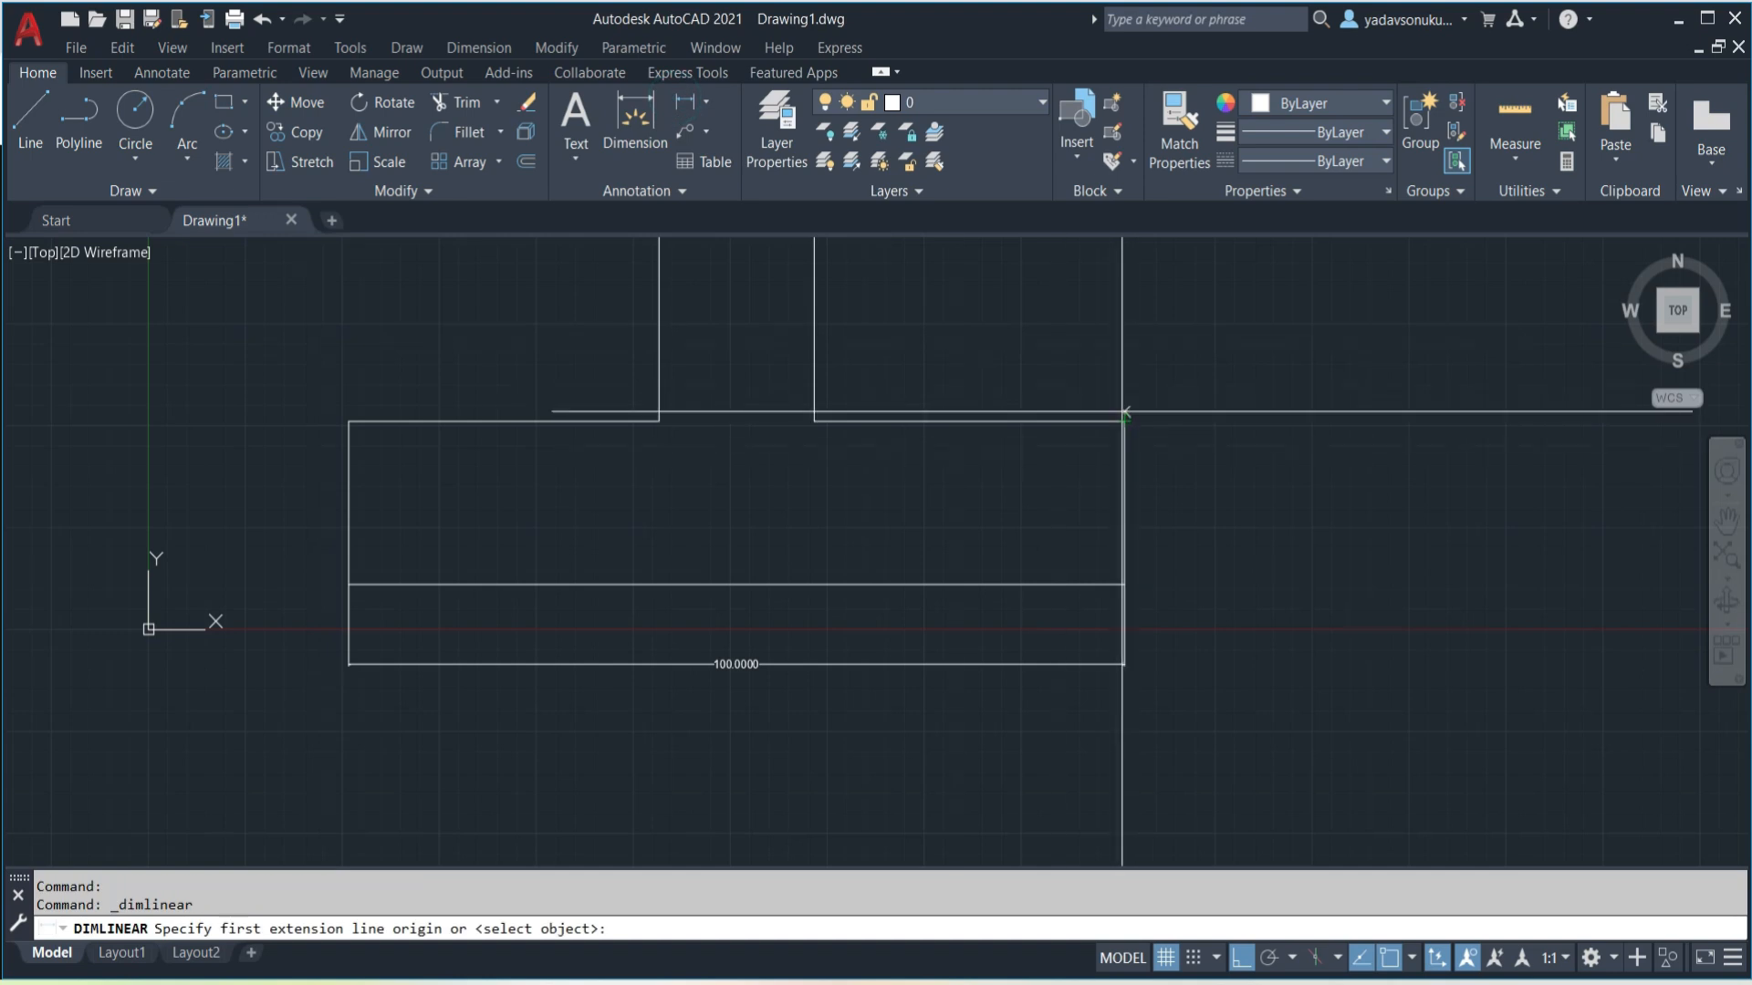
pyautogui.click(348, 421)
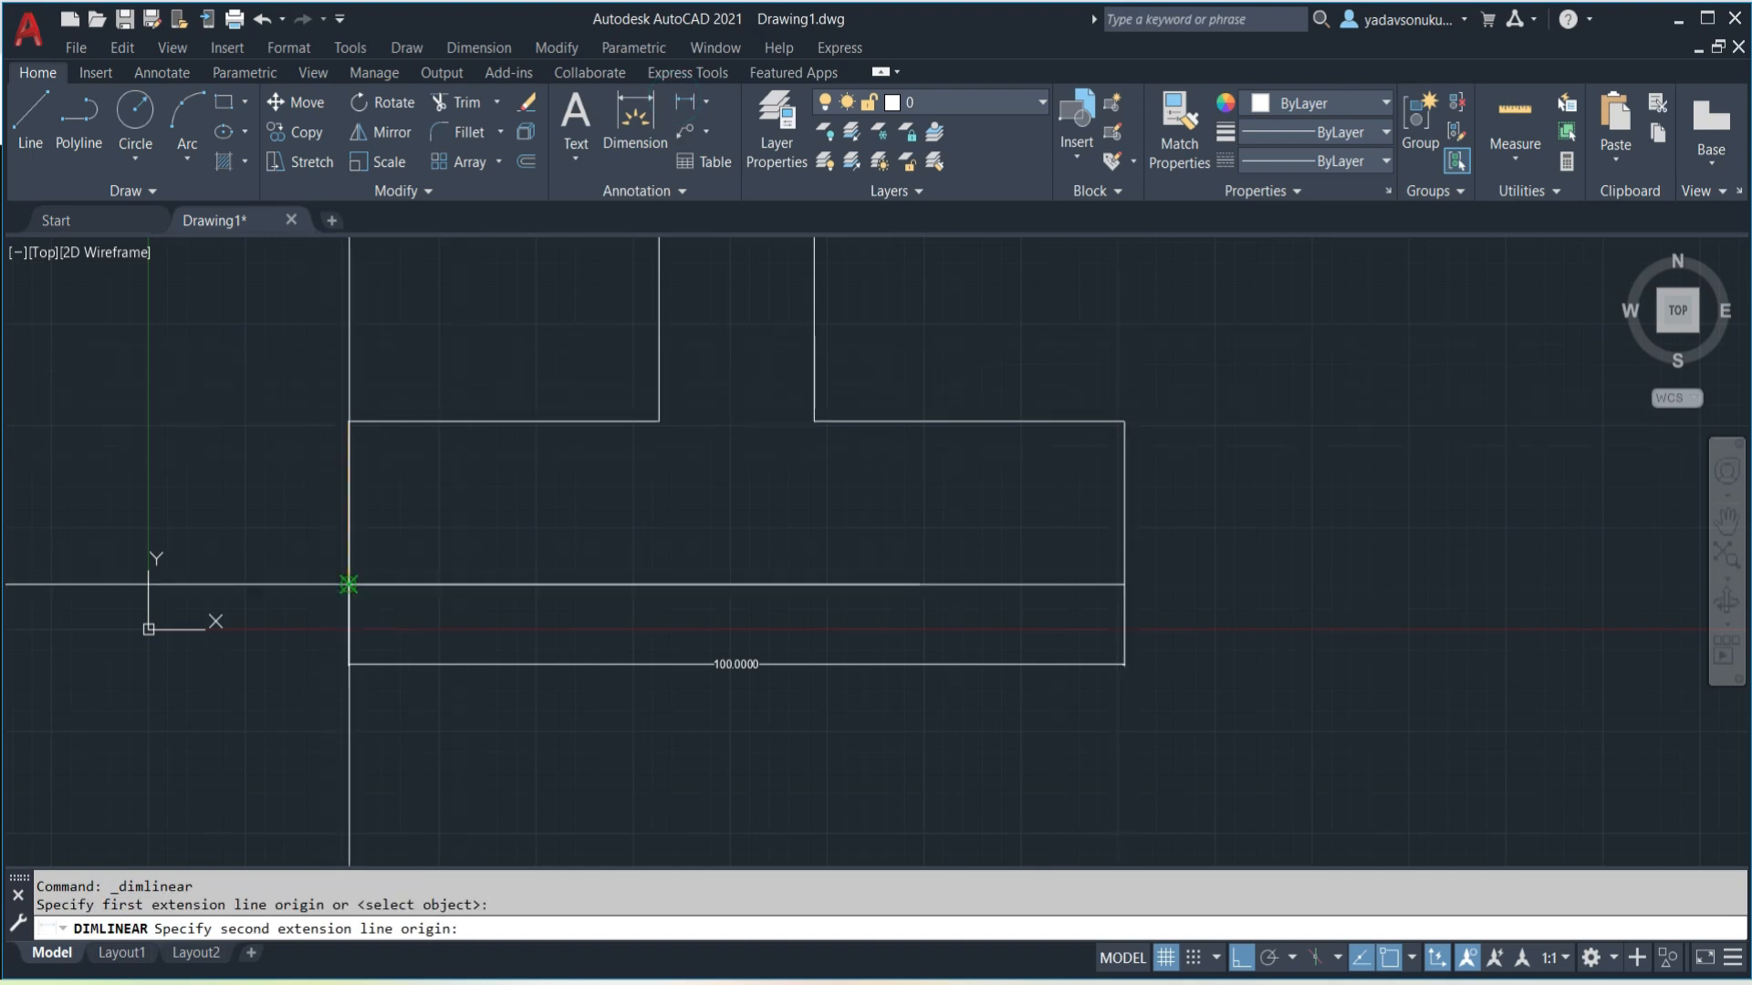
pyautogui.click(349, 584)
pyautogui.click(310, 500)
# - Add a horizontal linear dimension just above the bottom flange's upper edge, from its left corner to the web
pyautogui.press('Return')
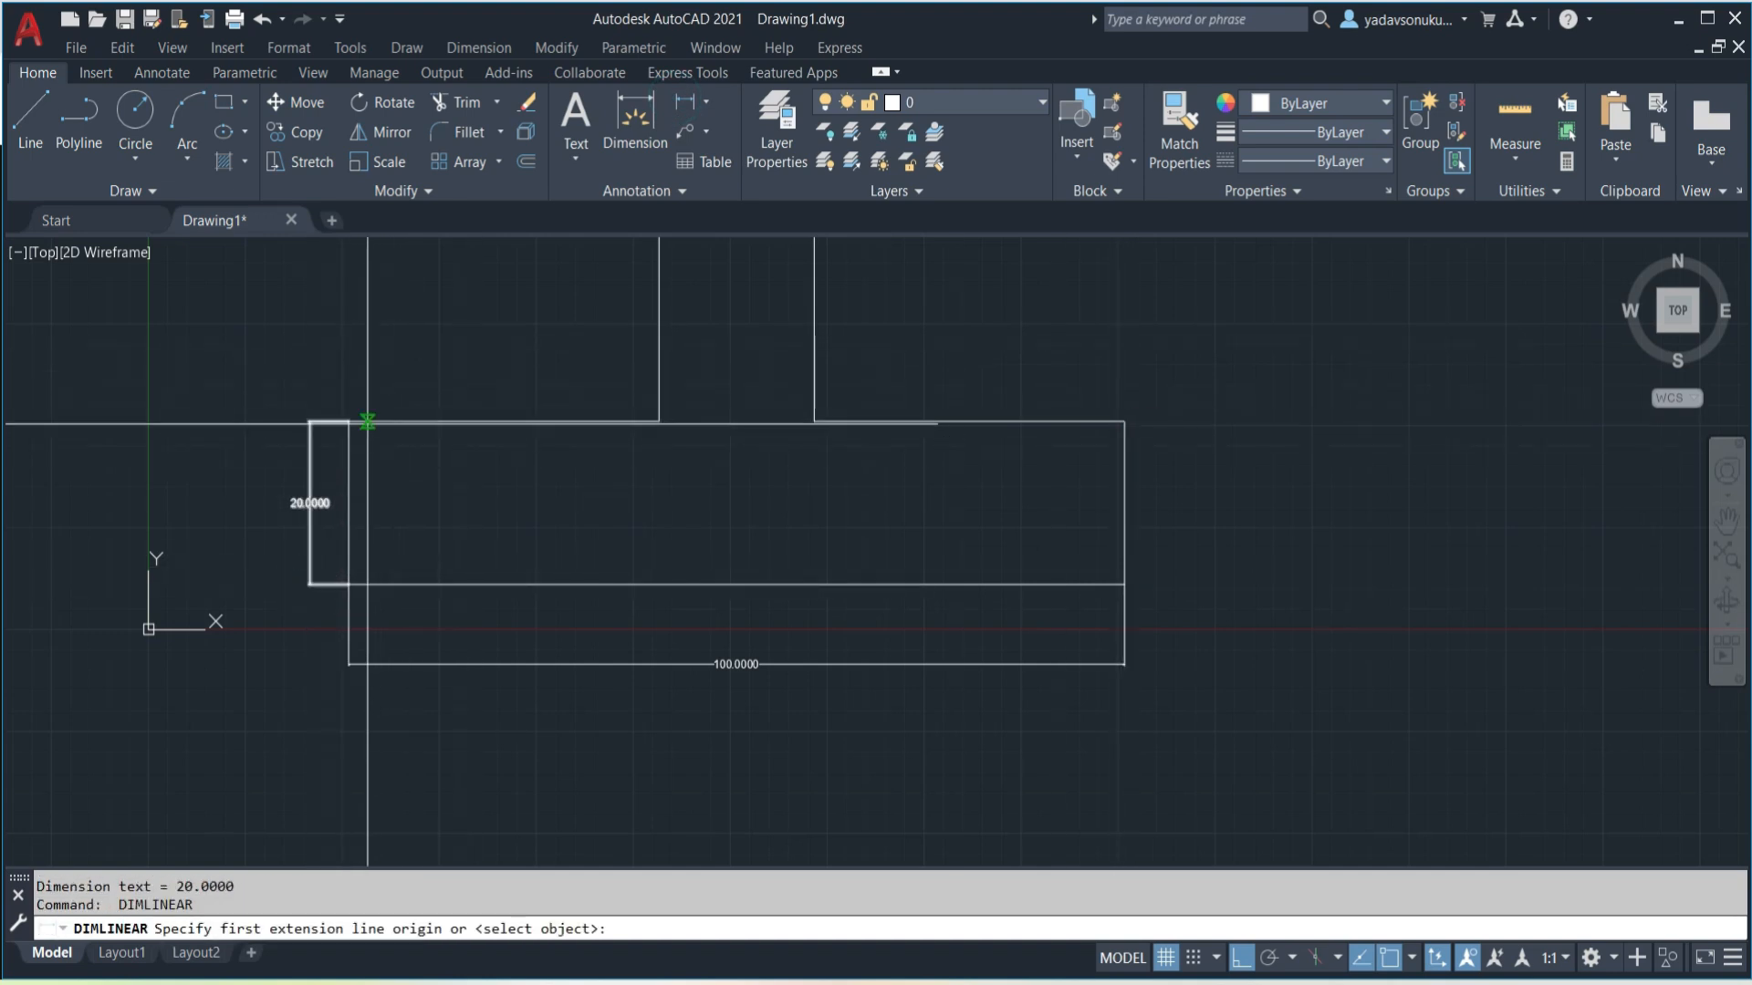
pyautogui.click(348, 422)
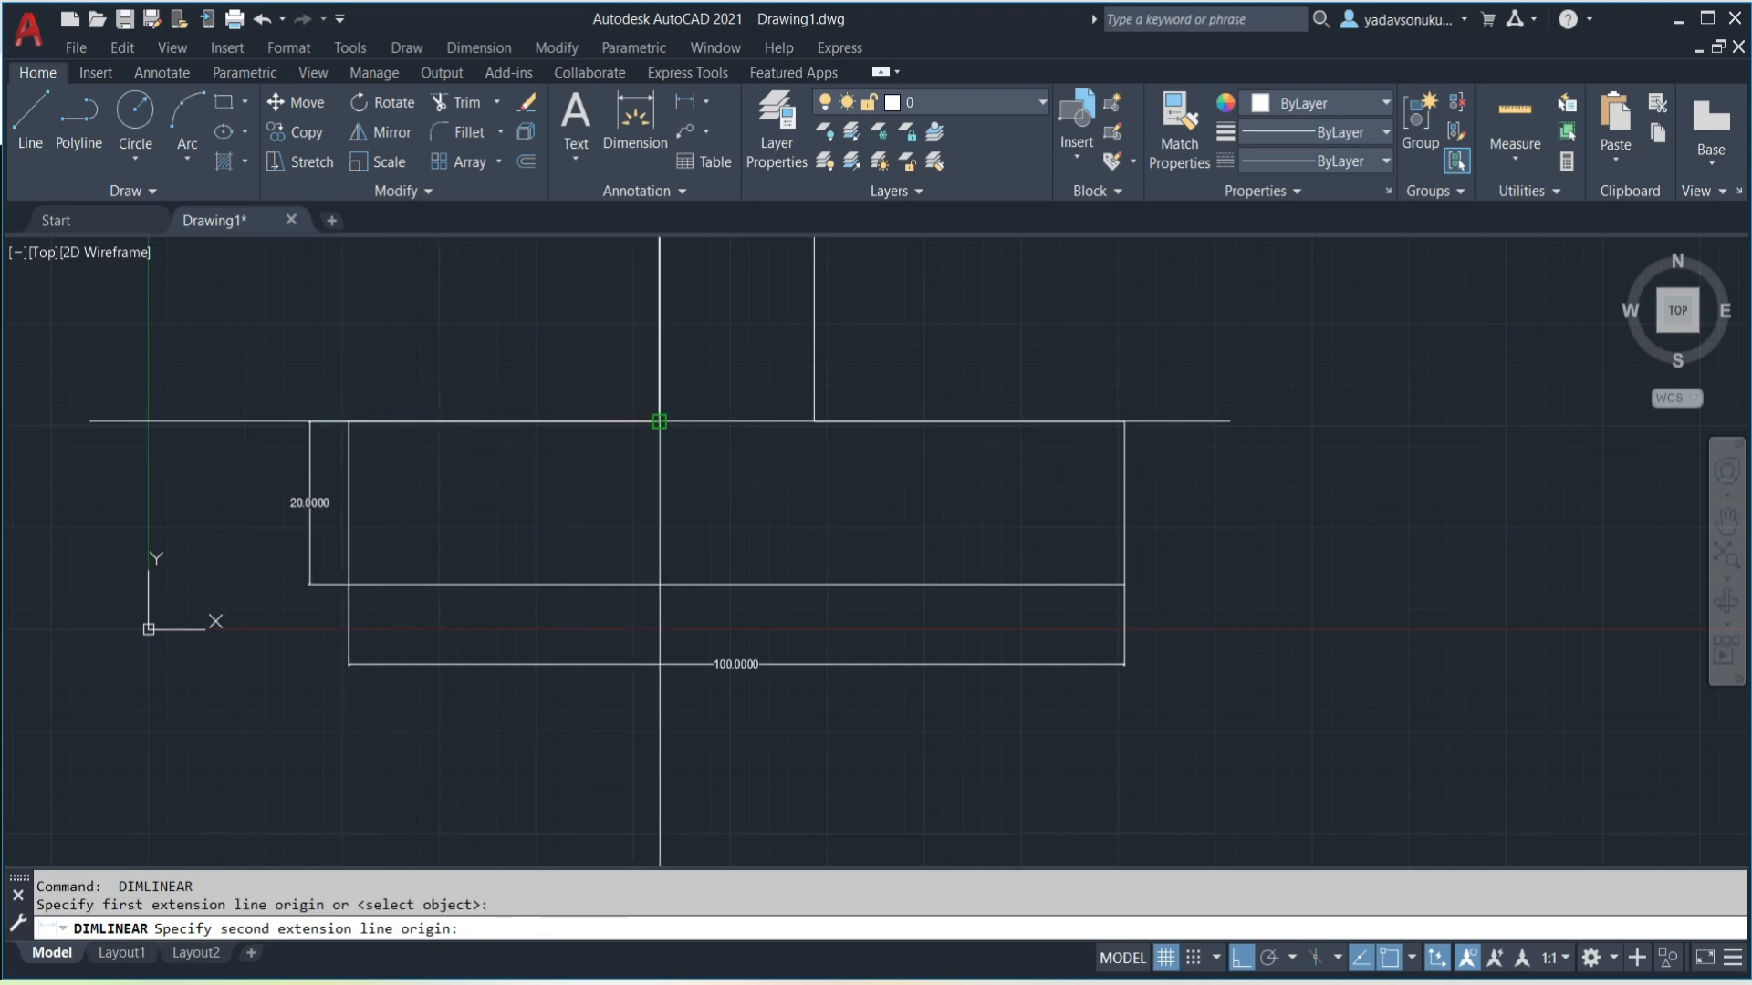
pyautogui.click(658, 420)
pyautogui.click(560, 390)
# - Add a vertical linear dimension along the web's right edge between the two flanges, placing it just right of the web
pyautogui.scroll(-3, 692, 547)
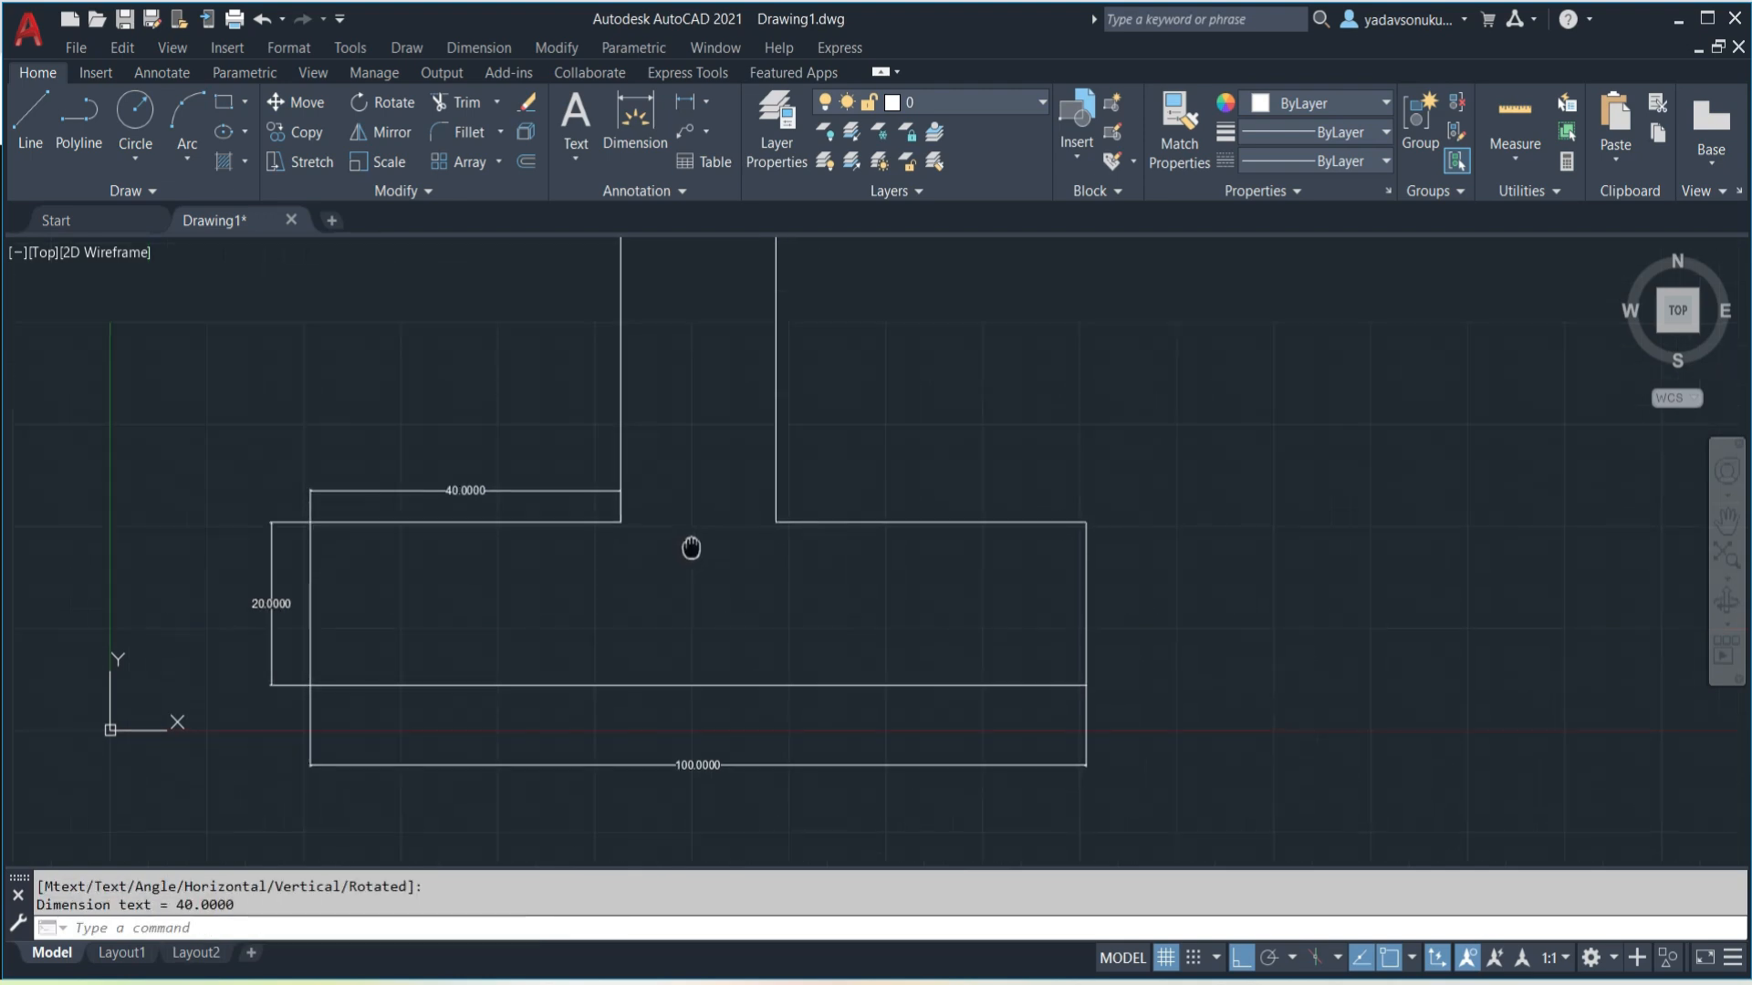
pyautogui.press('Return')
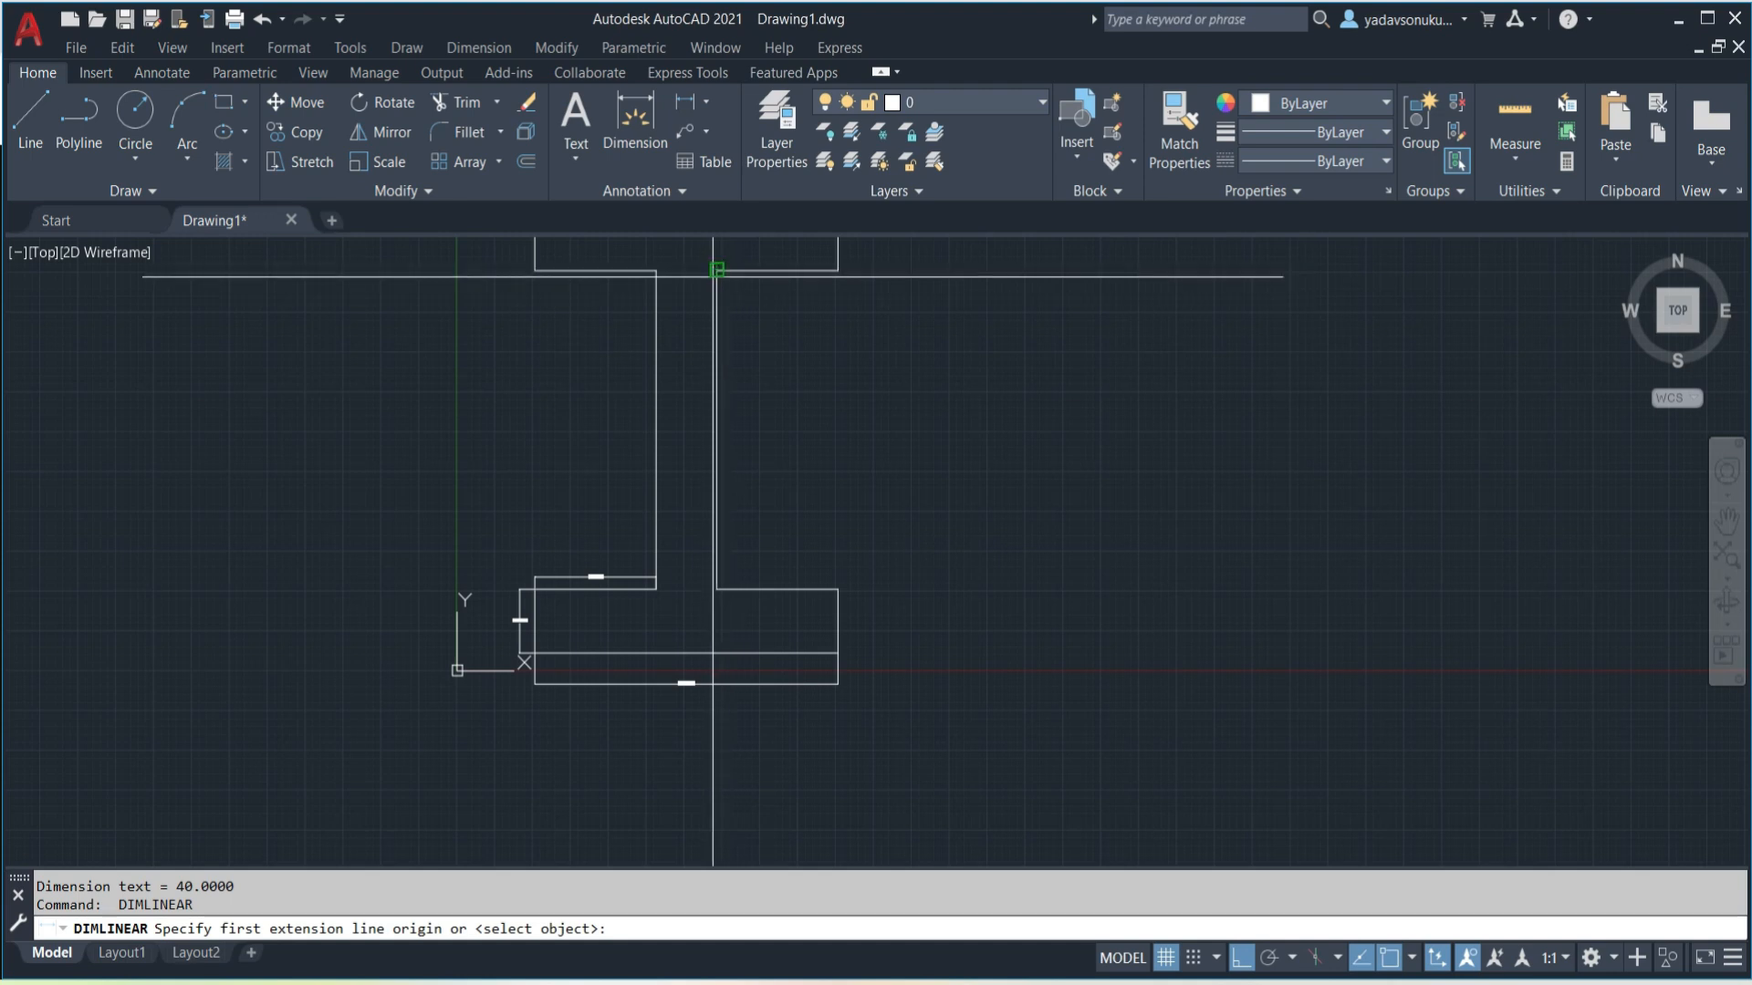
pyautogui.click(716, 271)
pyautogui.click(716, 589)
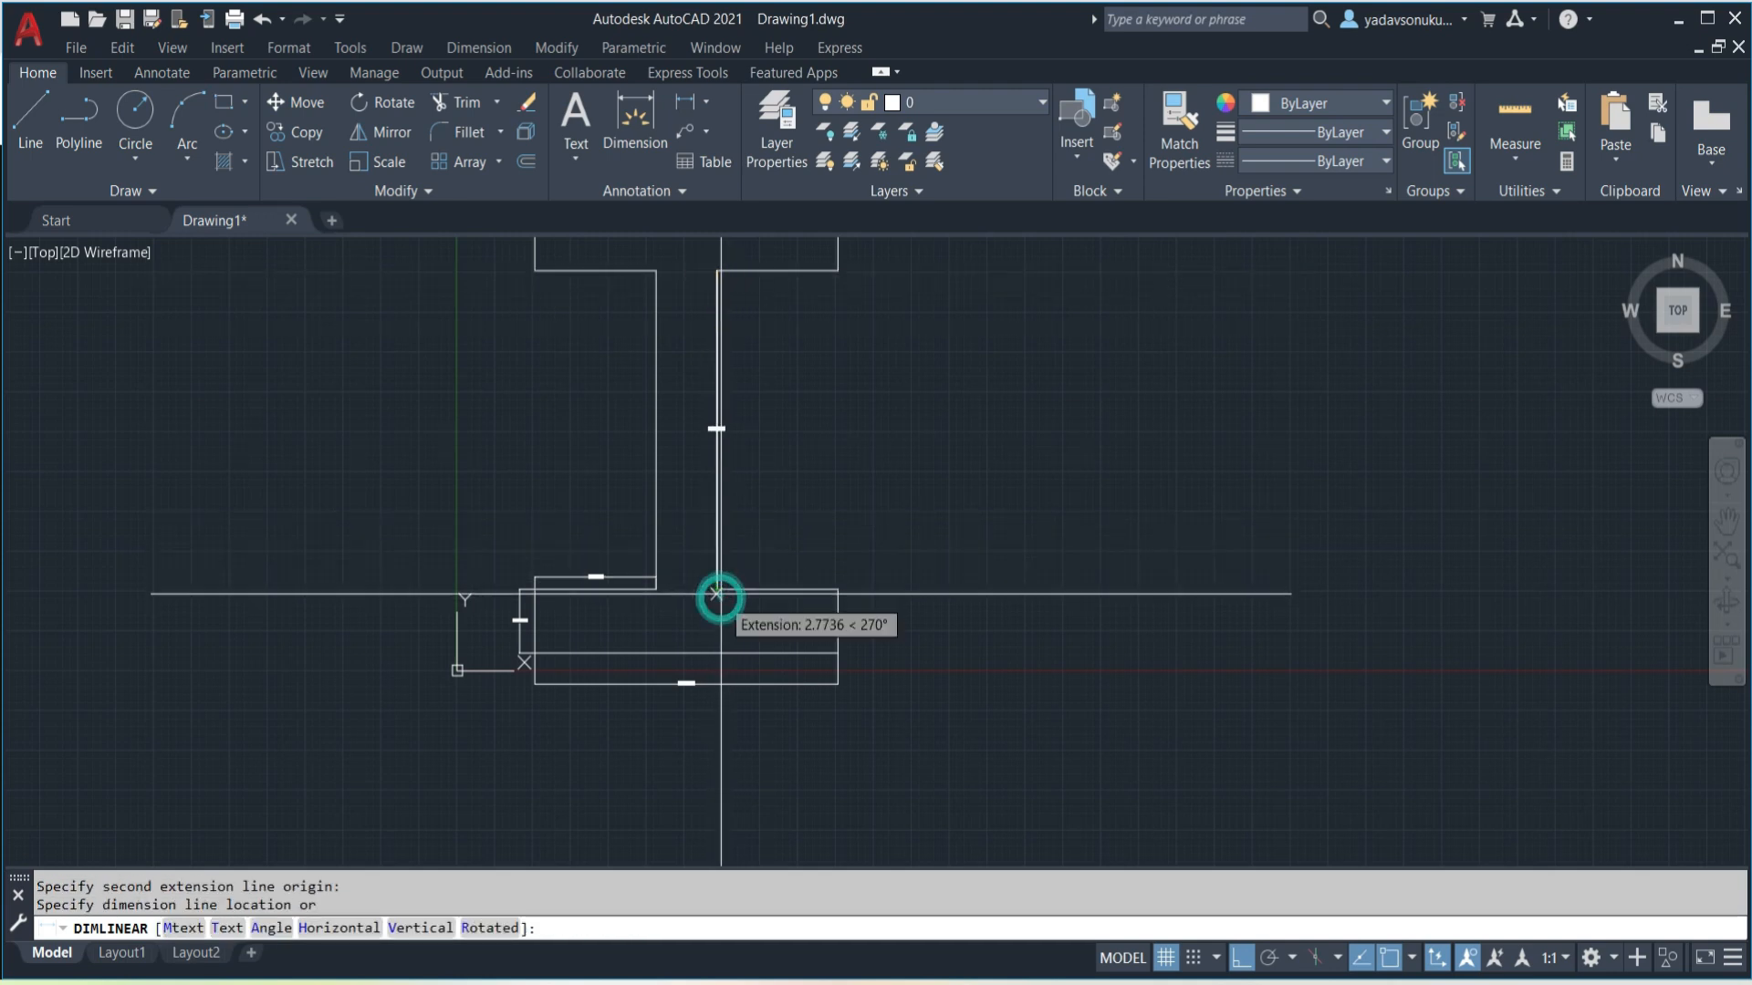
pyautogui.click(739, 507)
pyautogui.scroll(4, 760, 404)
pyautogui.moveTo(764, 403); pyautogui.dragTo(738, 677, button='middle')
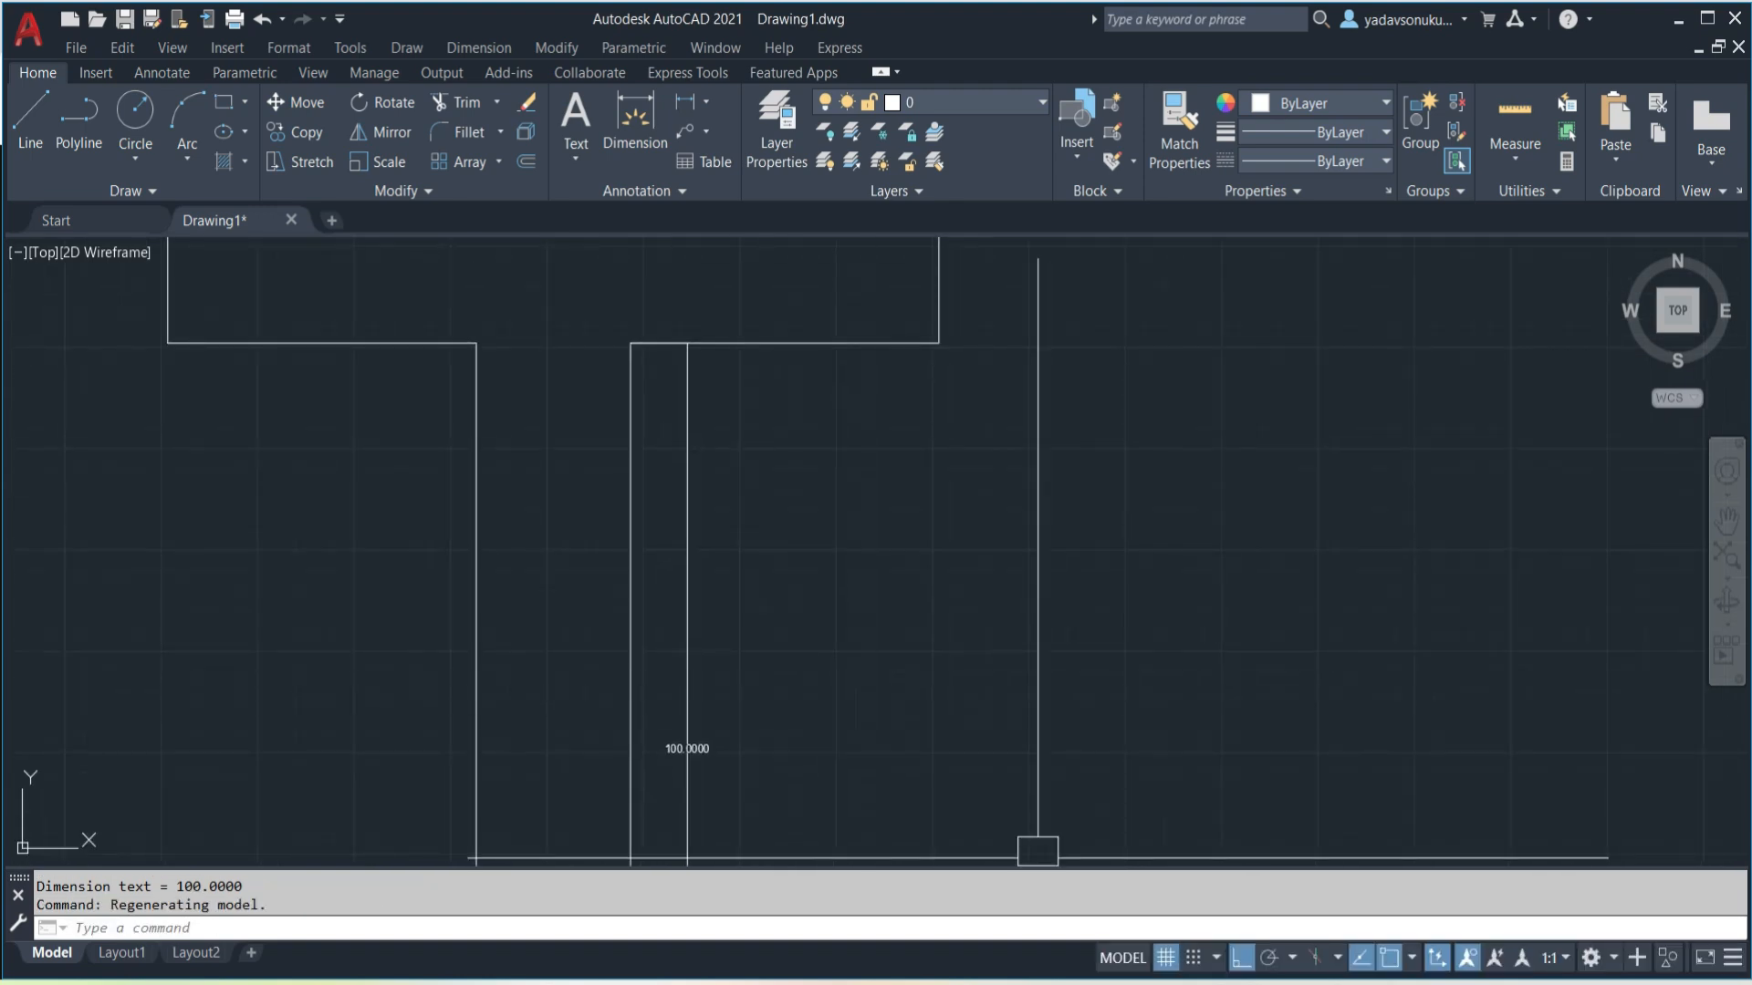
# - Examine the I-shape's dimensions in the Exercise 1 image, leaving the image editor unchanged, and return to the whole I-shape in AutoCAD
pyautogui.click(1144, 975)
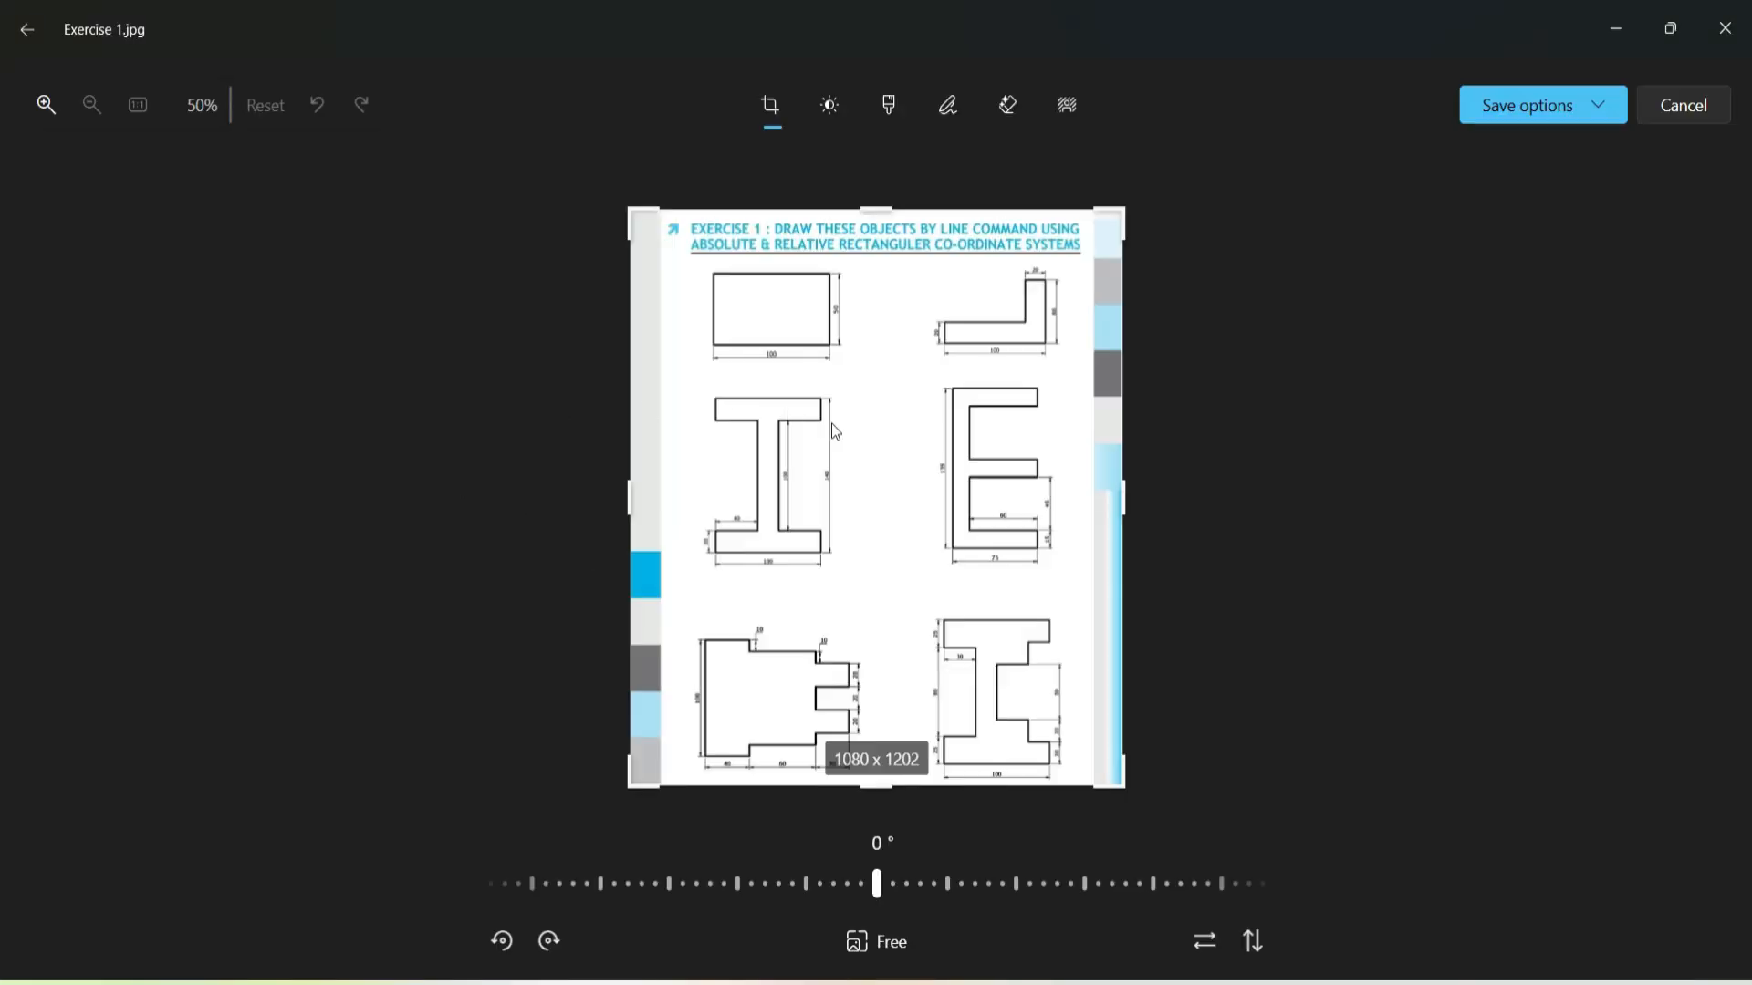
pyautogui.click(1695, 111)
pyautogui.scroll(5, 691, 459)
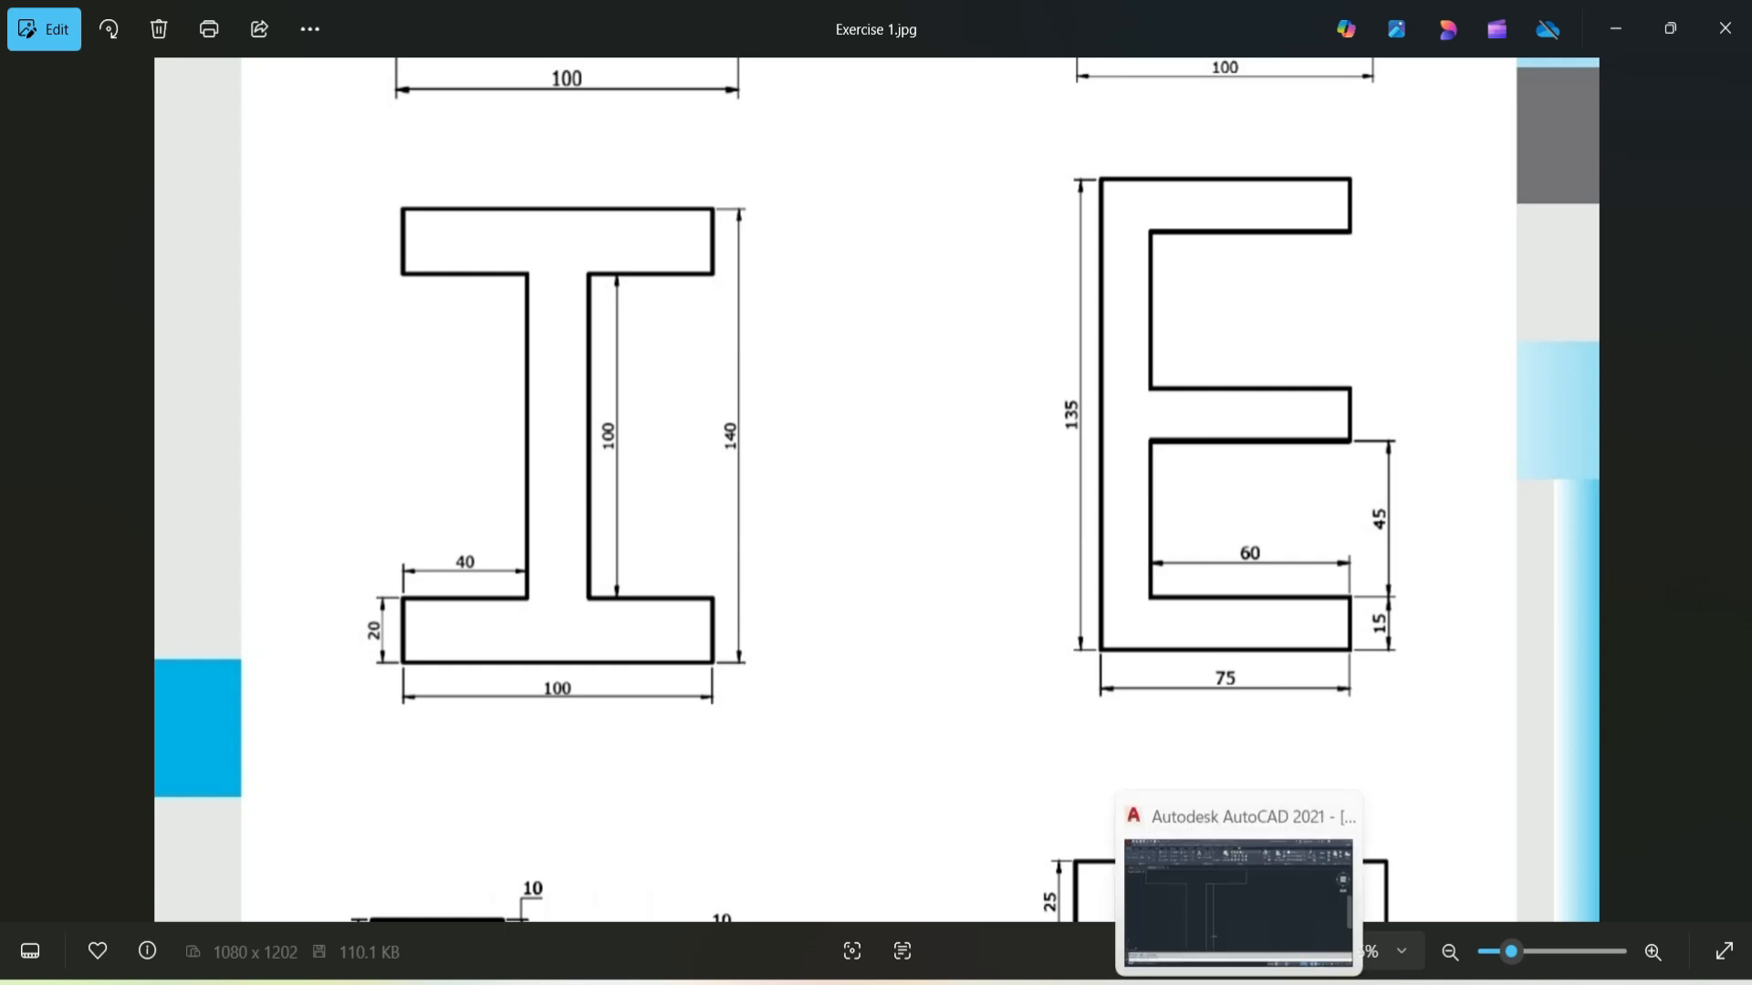
pyautogui.click(1239, 913)
pyautogui.scroll(-3, 1068, 845)
pyautogui.moveTo(1048, 770)
pyautogui.mouseDown(button='middle')
pyautogui.moveTo(894, 622)
pyautogui.moveTo(867, 555)
pyautogui.mouseUp(button='middle')
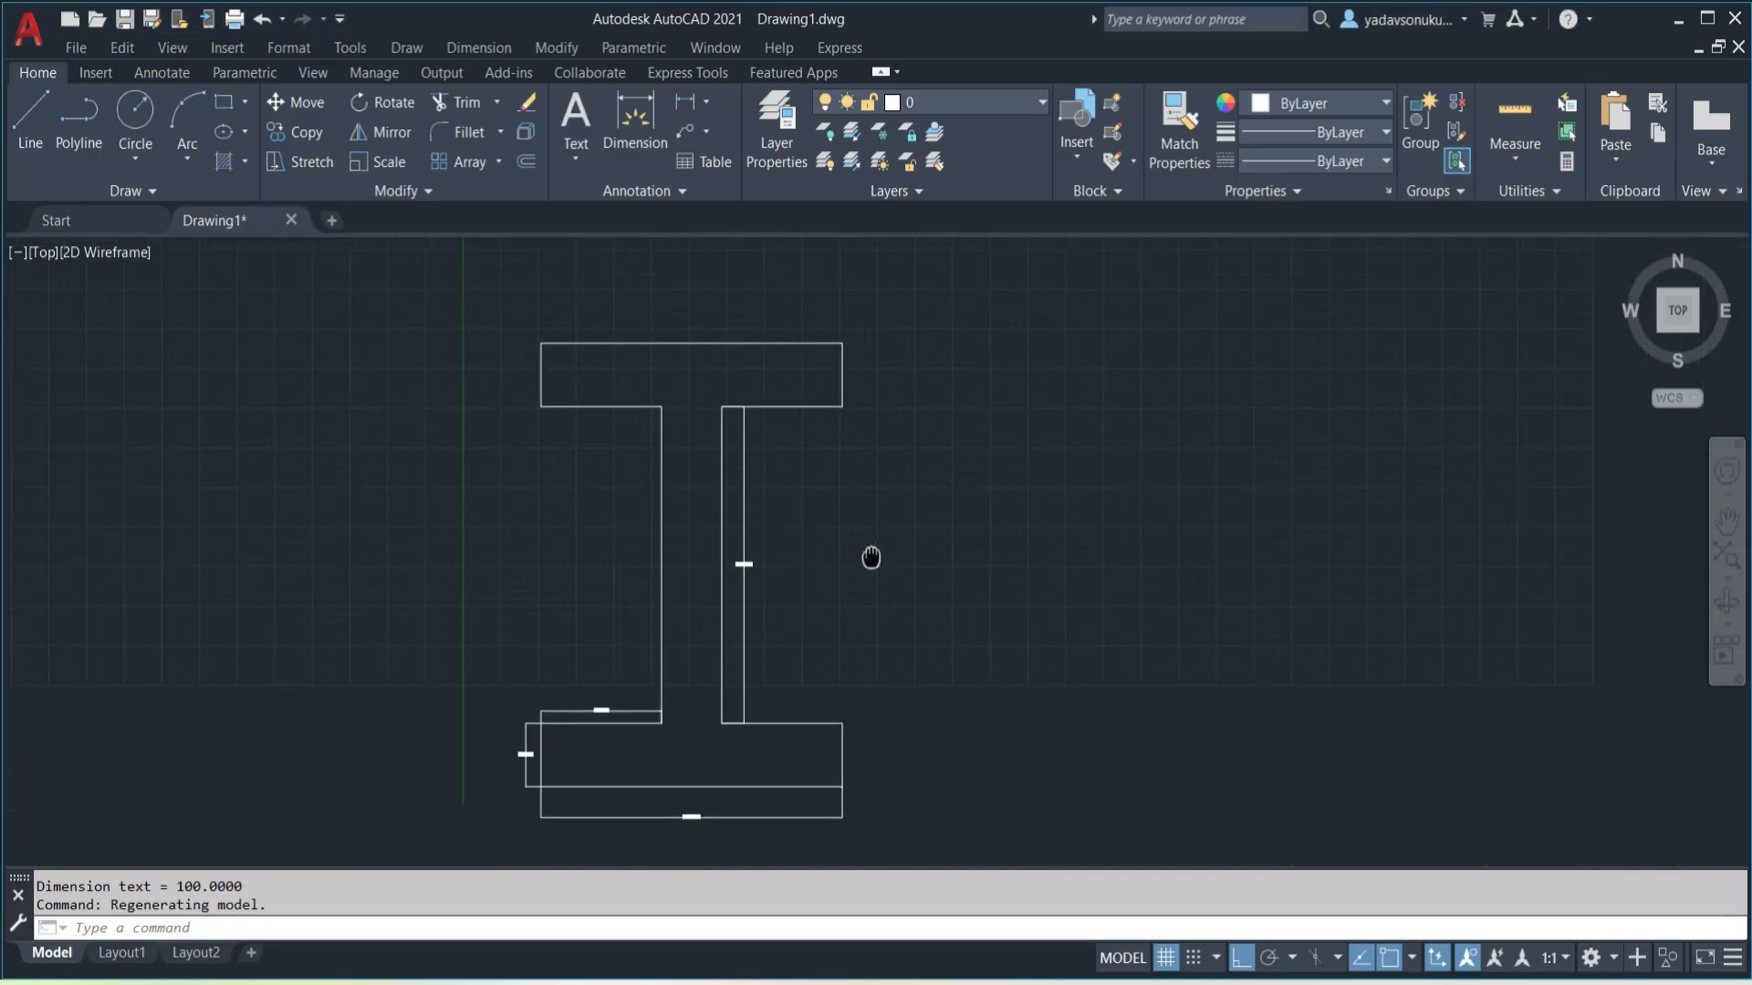
# - Add a vertical linear dimension for the I-shape's overall height, placed to the right of the profile
pyautogui.click(685, 103)
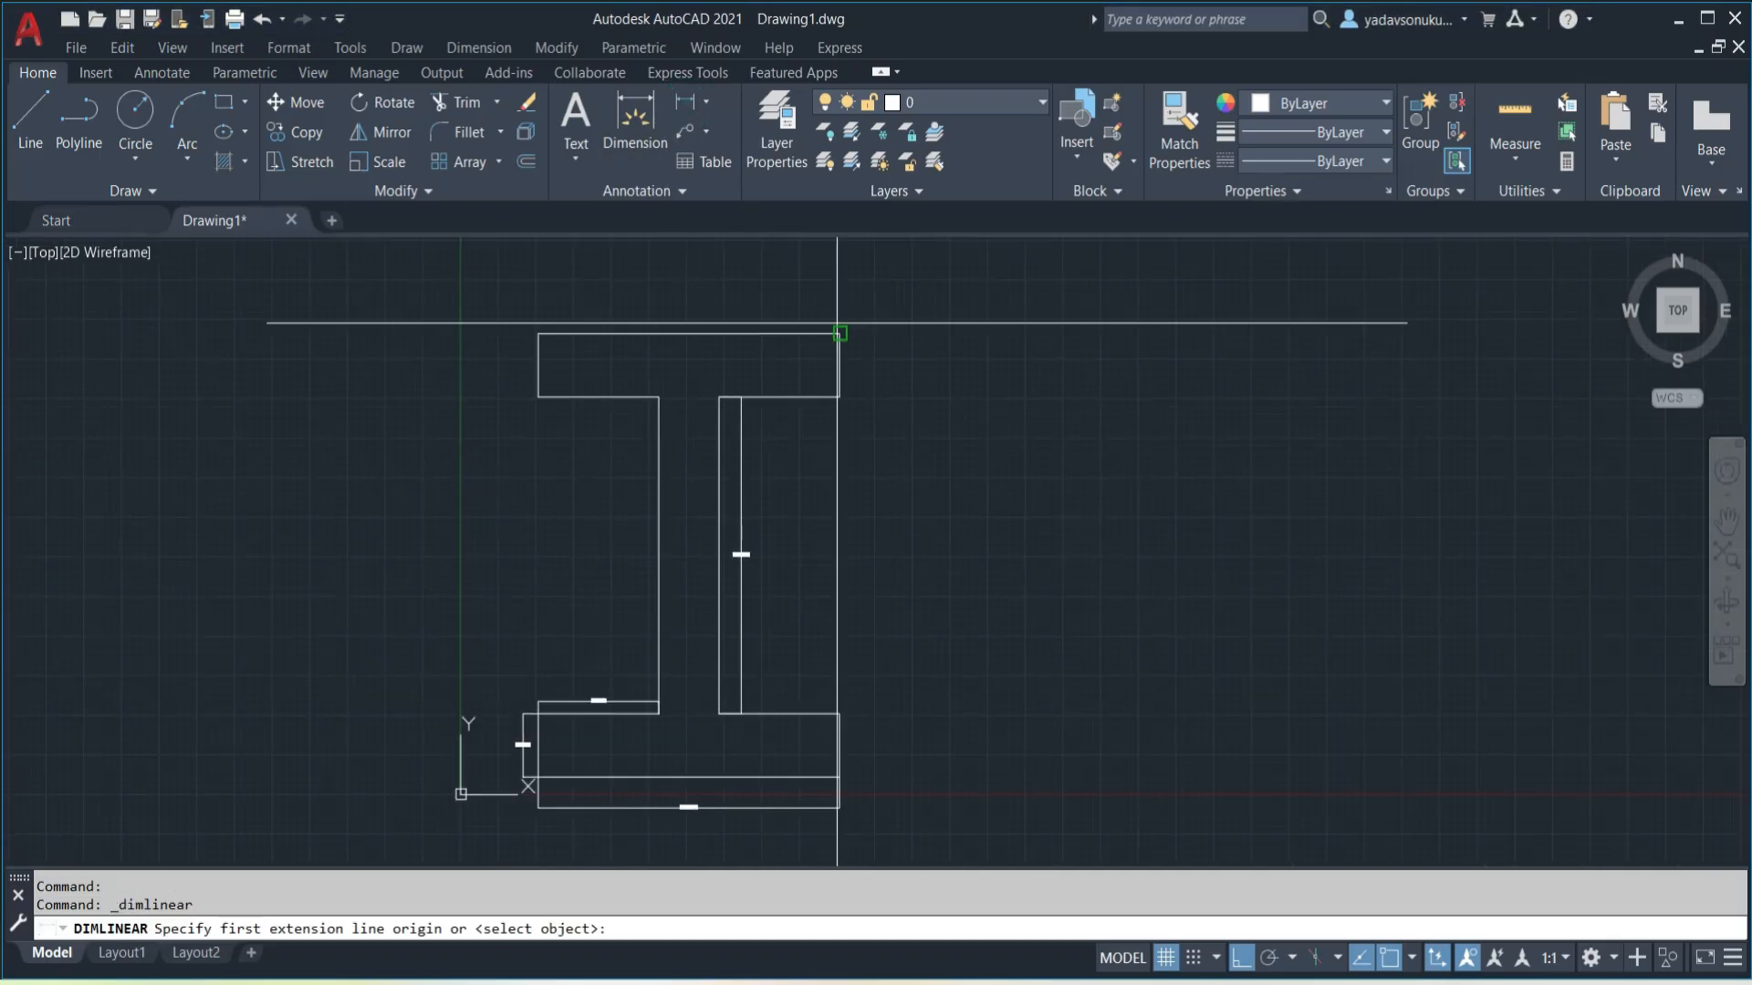
pyautogui.click(838, 332)
pyautogui.click(838, 776)
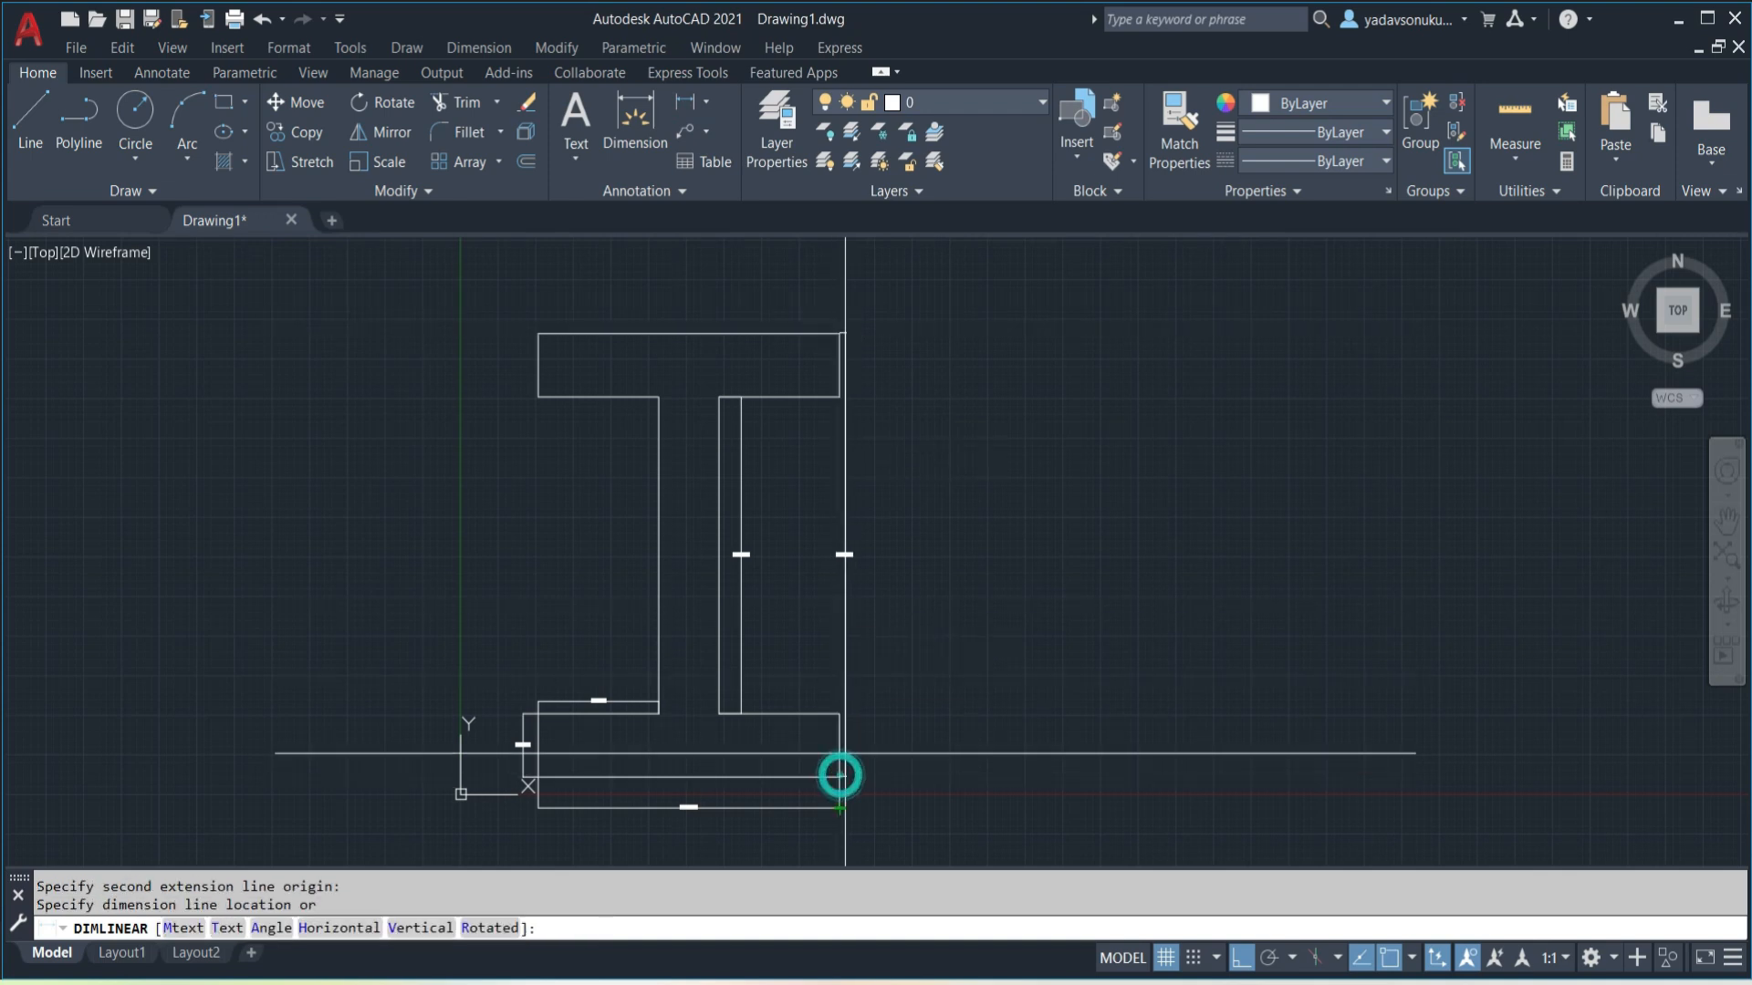
pyautogui.click(900, 645)
# - Set the text height of the Standard dimension style to 2 and close the Dimension Style Manager
pyautogui.scroll(5, 887, 581)
pyautogui.scroll(-4, 888, 581)
pyautogui.moveTo(998, 582)
pyautogui.mouseDown(button='middle')
pyautogui.moveTo(1022, 480)
pyautogui.moveTo(1051, 569)
pyautogui.moveTo(1081, 560)
pyautogui.mouseUp(button='middle')
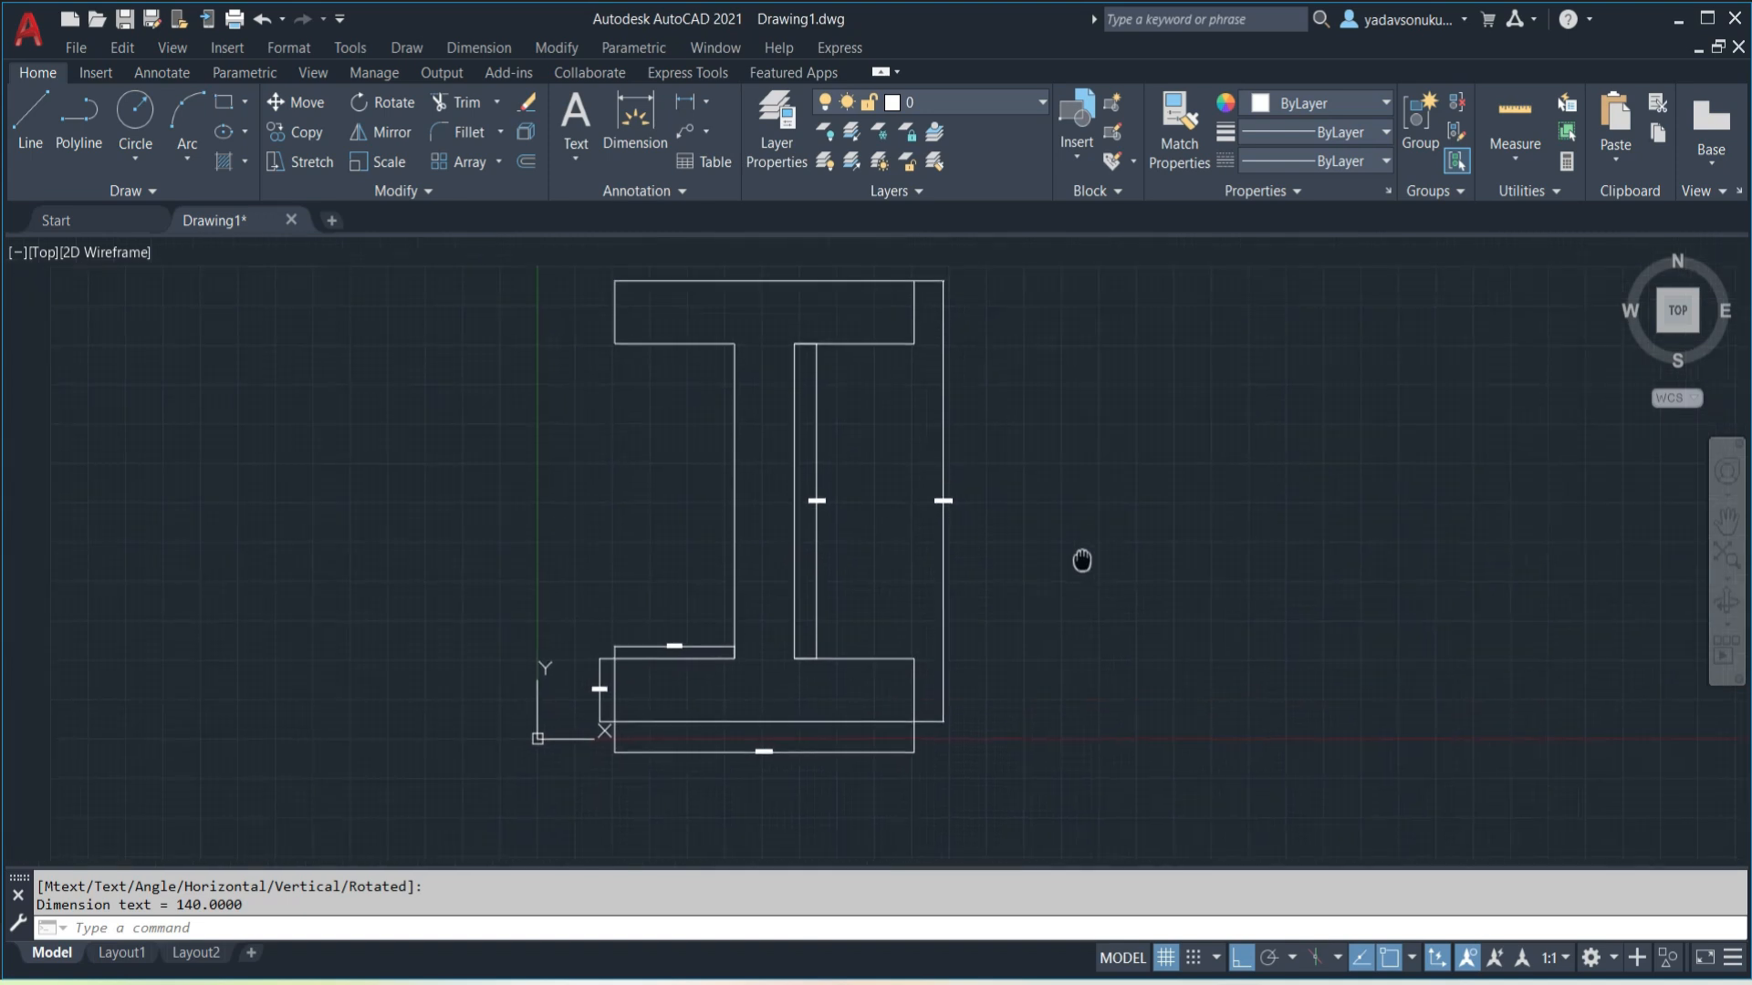
pyautogui.write('d')
pyautogui.press('Return')
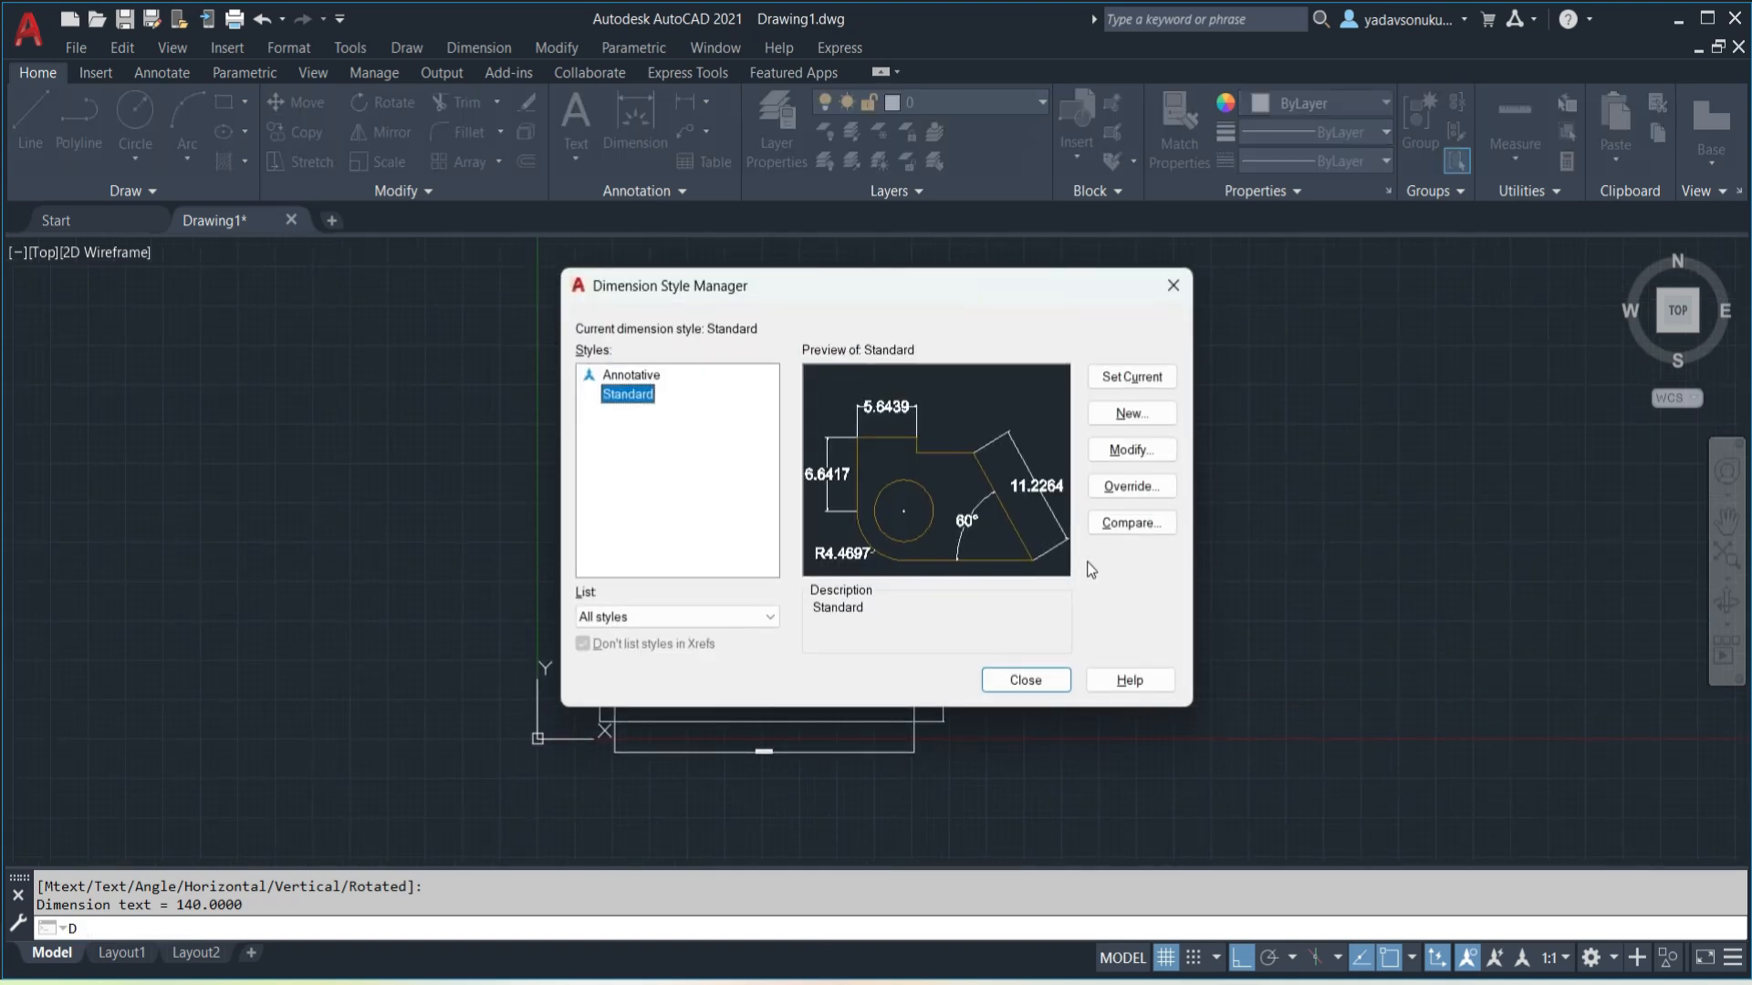
pyautogui.click(1109, 446)
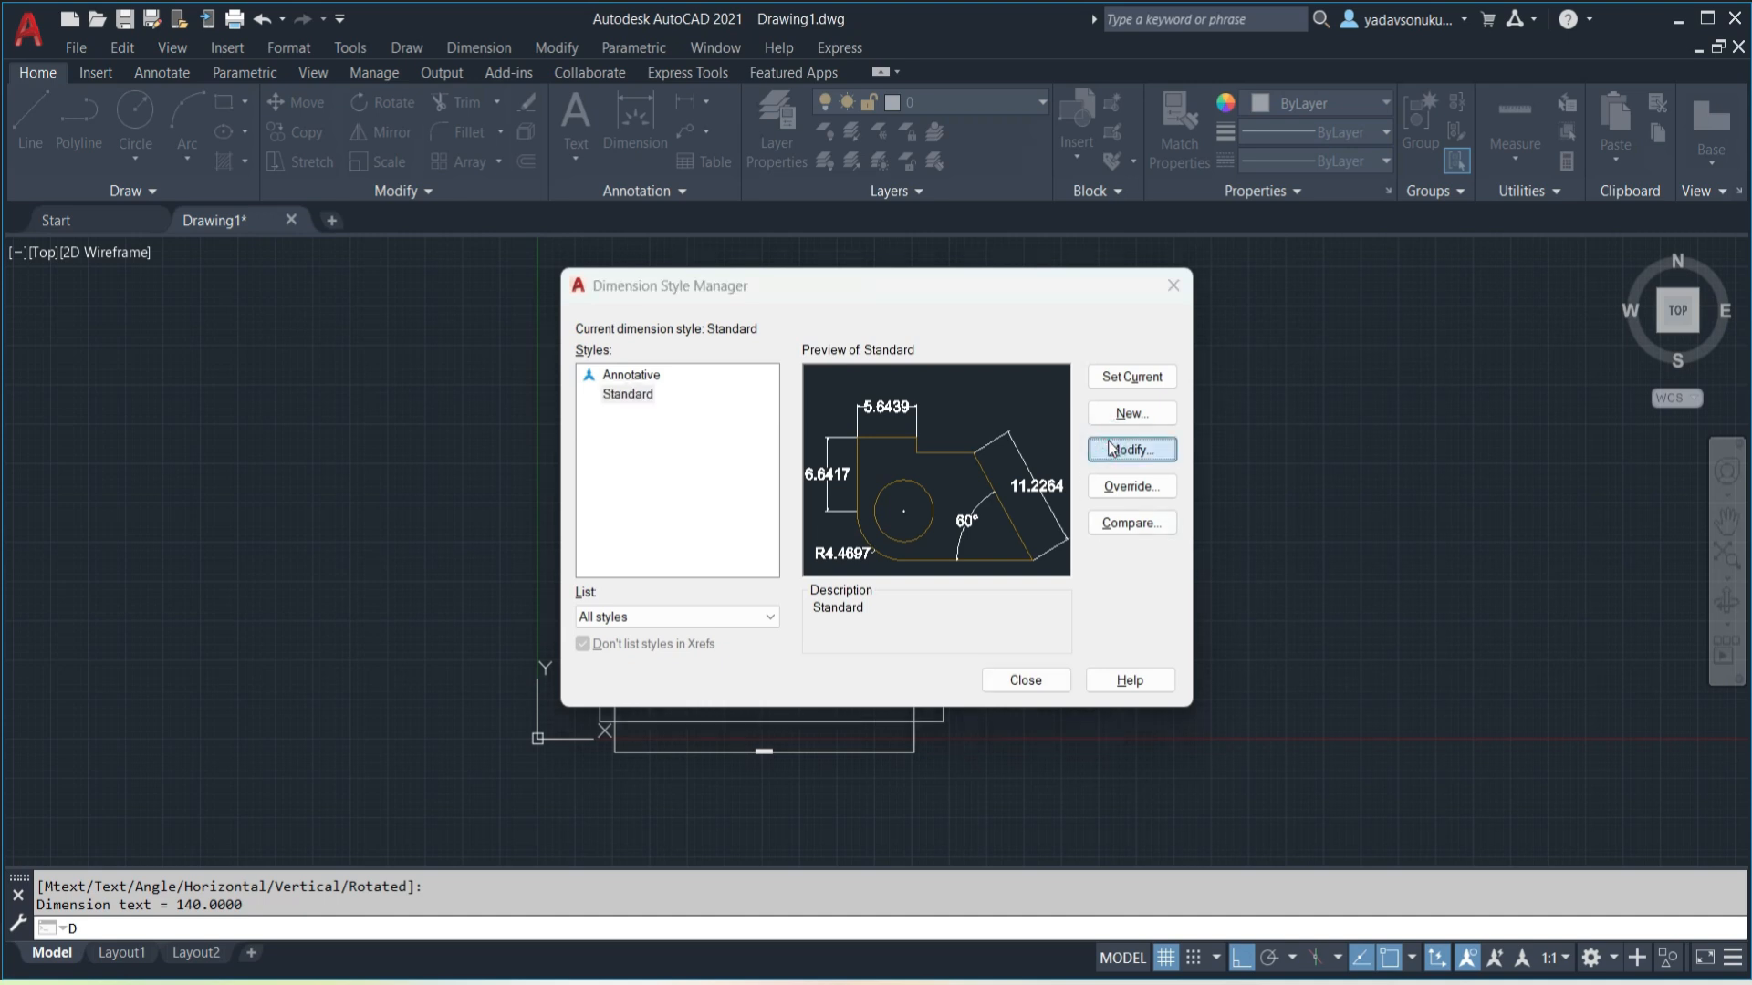
pyautogui.moveTo(827, 406); pyautogui.dragTo(755, 407)
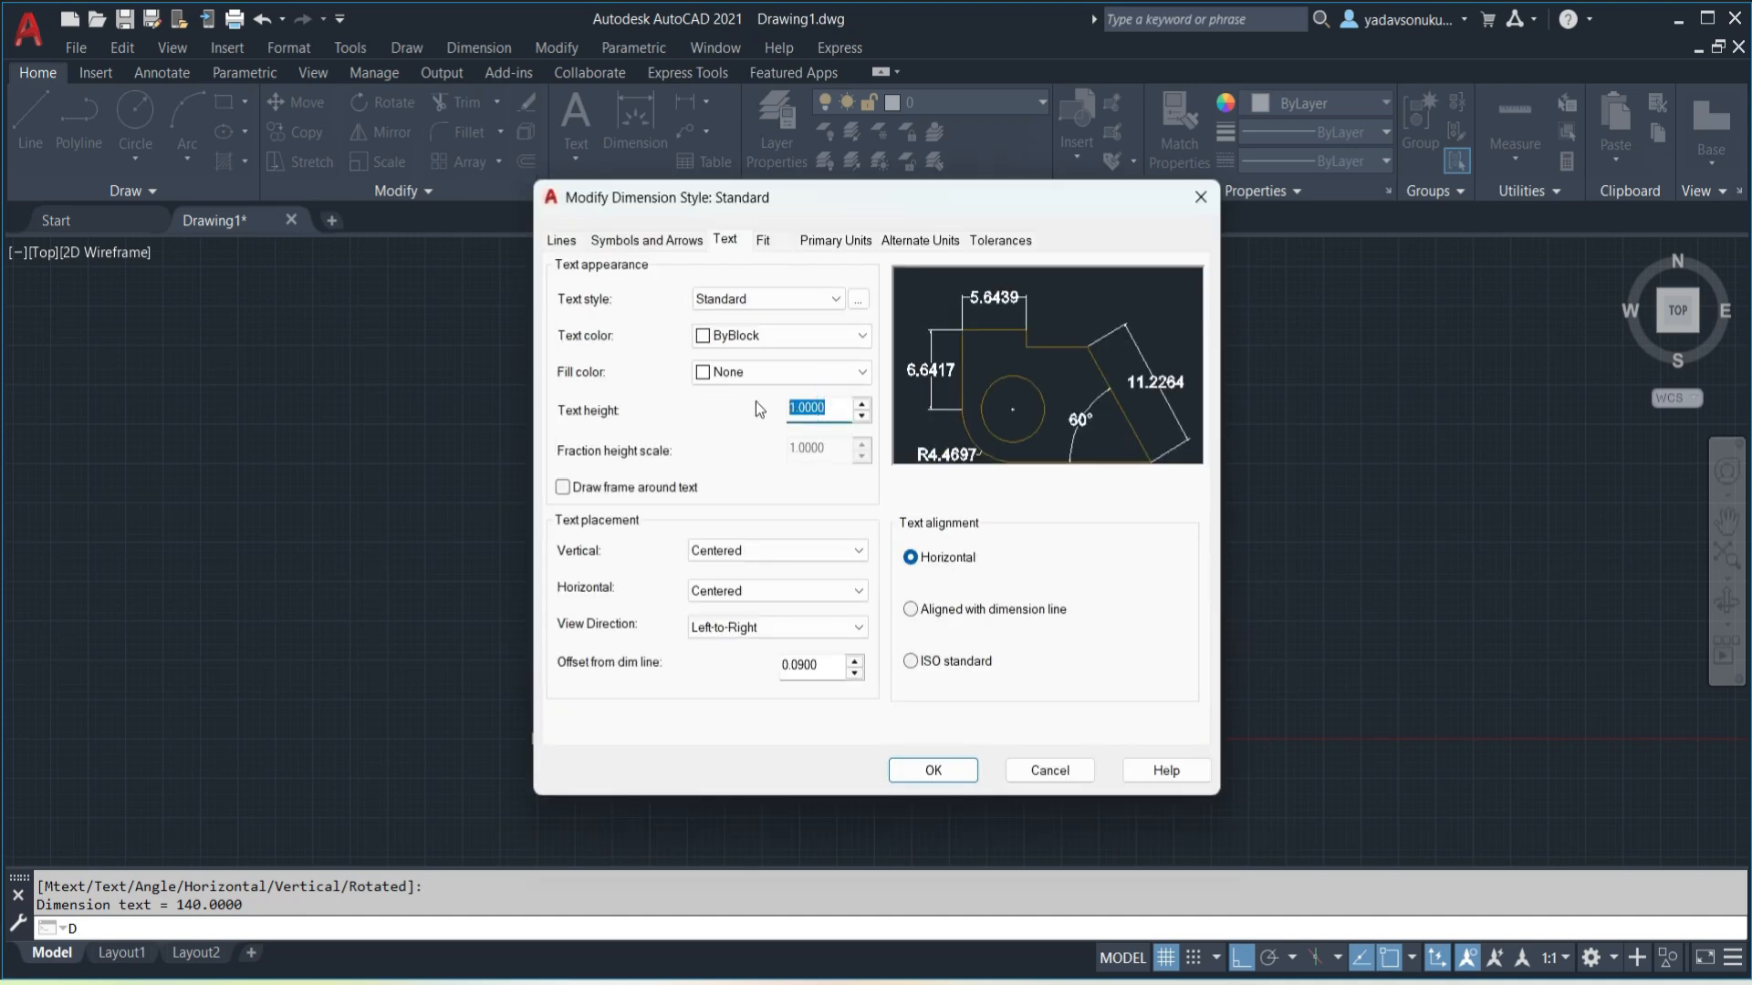
pyautogui.write('2')
pyautogui.click(965, 770)
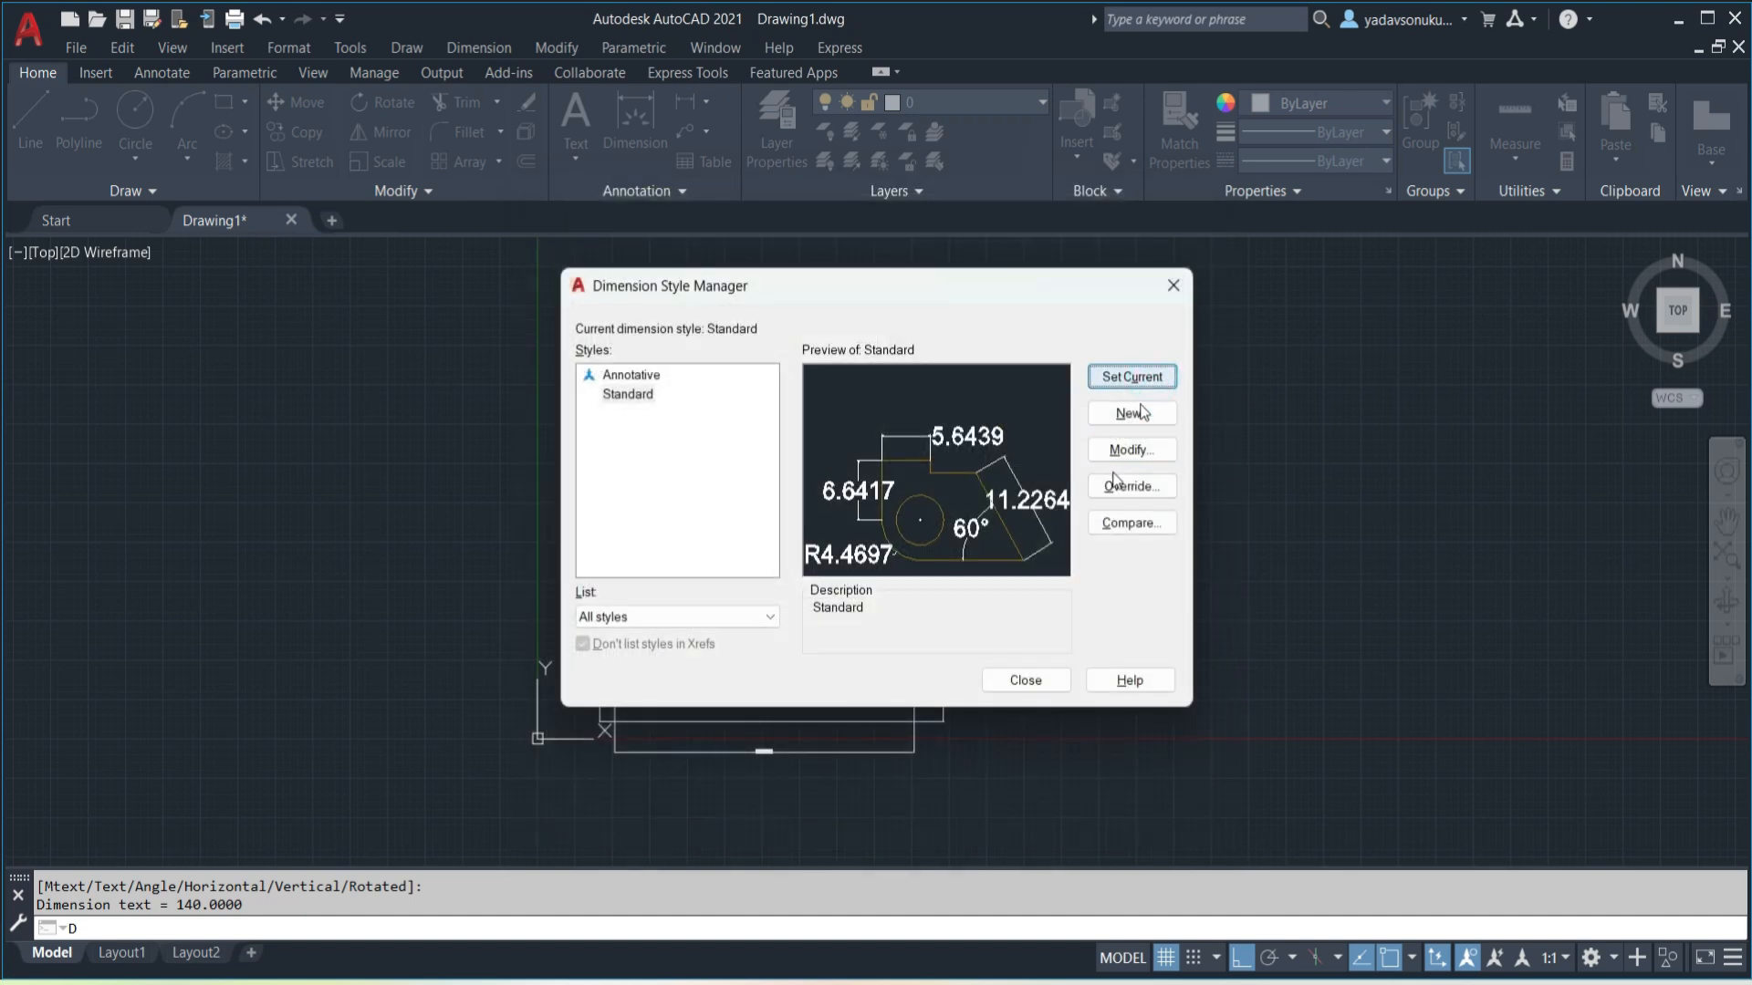
pyautogui.click(1054, 680)
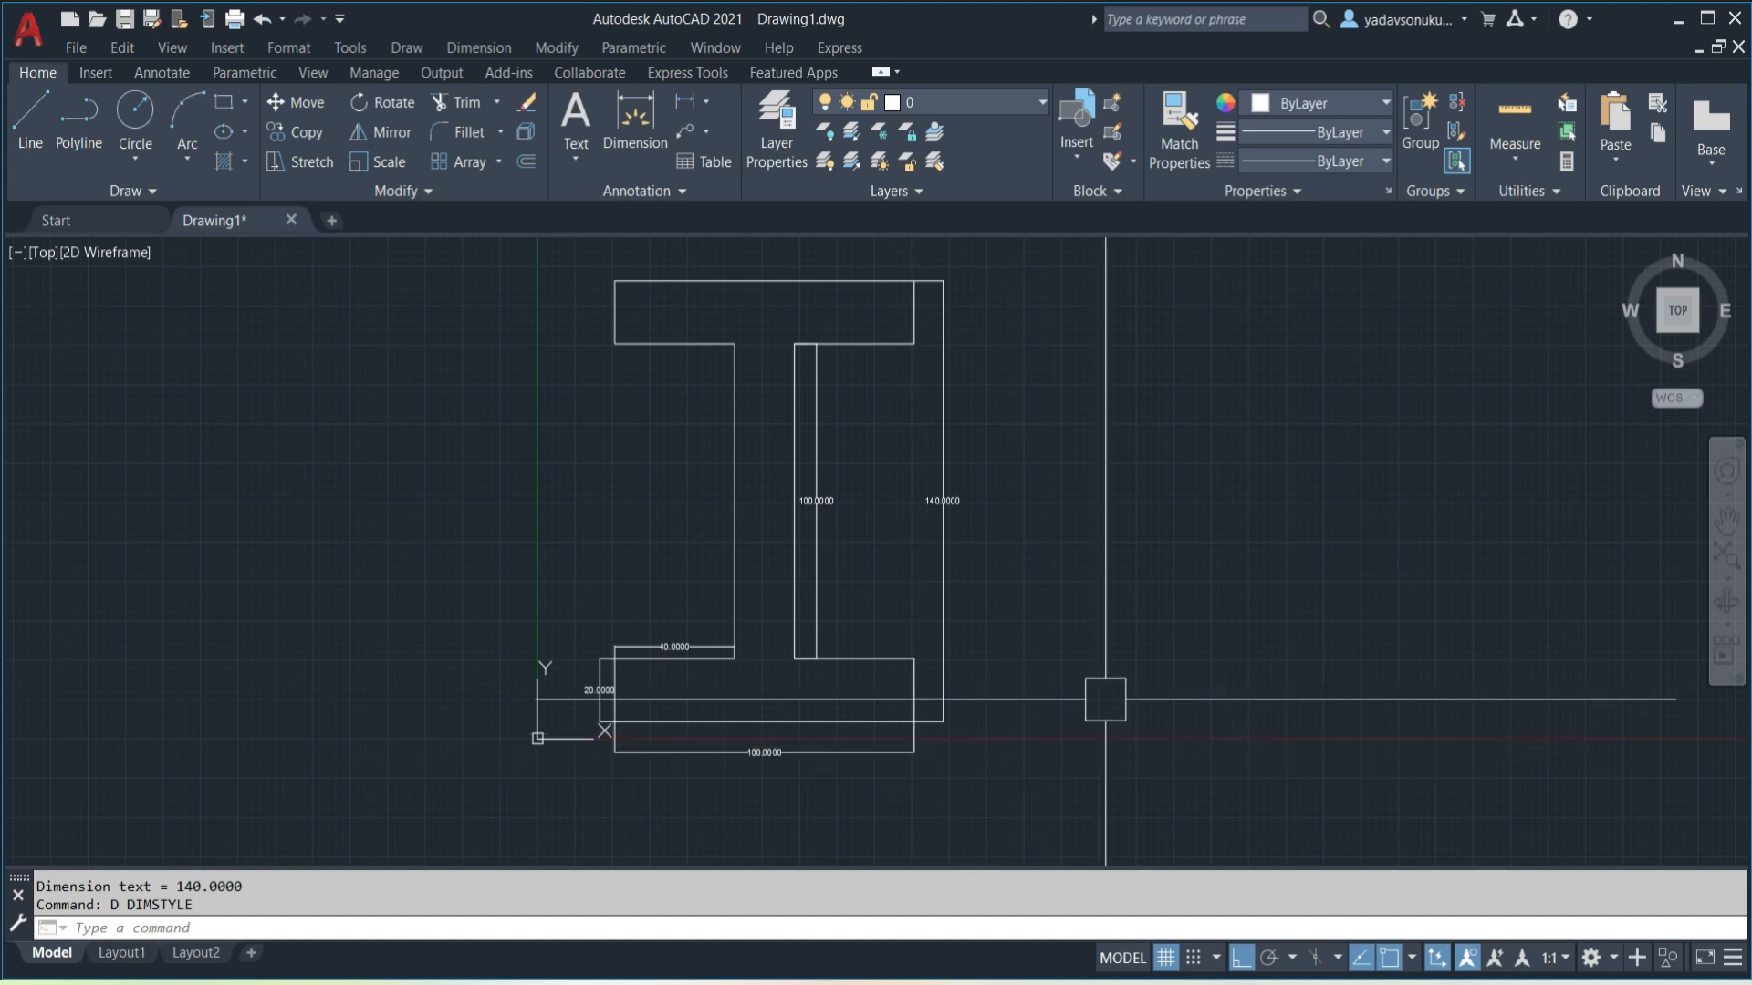
# - Inspect the dimension text around the I-shape for readability, up close and in the full view
pyautogui.scroll(2, 1091, 700)
pyautogui.moveTo(1092, 700); pyautogui.dragTo(1103, 728, button='middle')
pyautogui.scroll(-3, 1122, 741)
pyautogui.scroll(1, 1114, 731)
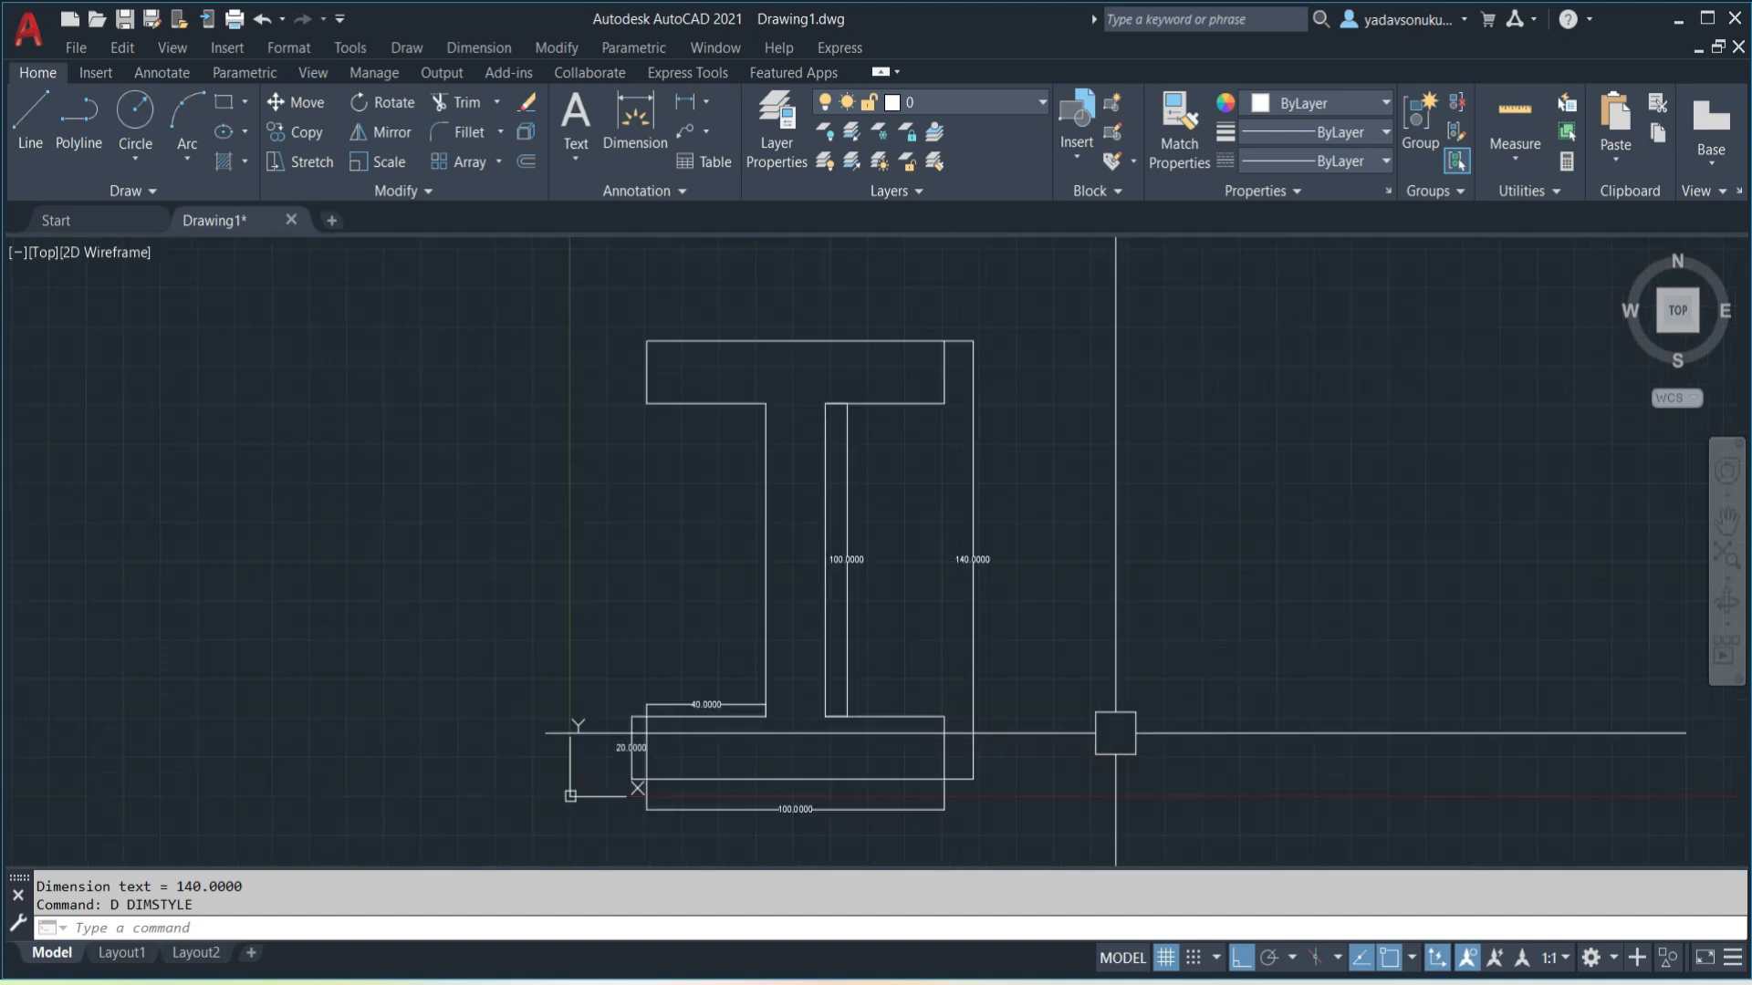
pyautogui.scroll(2, 1081, 766)
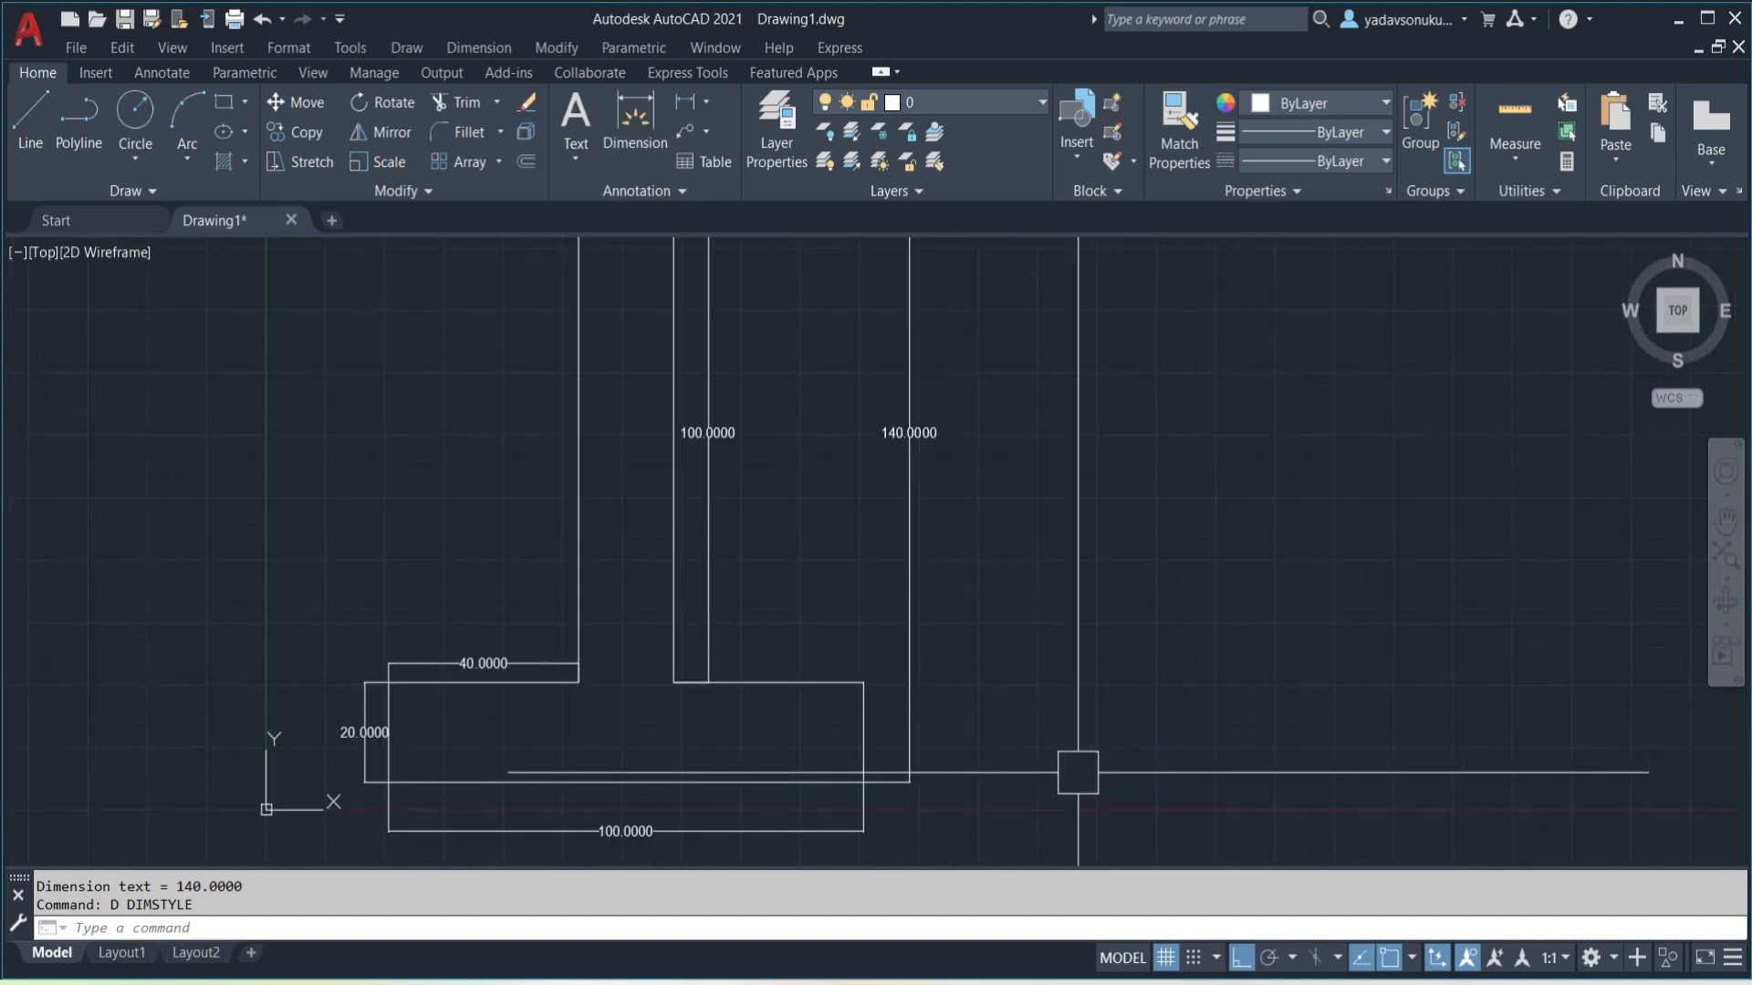
pyautogui.scroll(-2, 1078, 773)
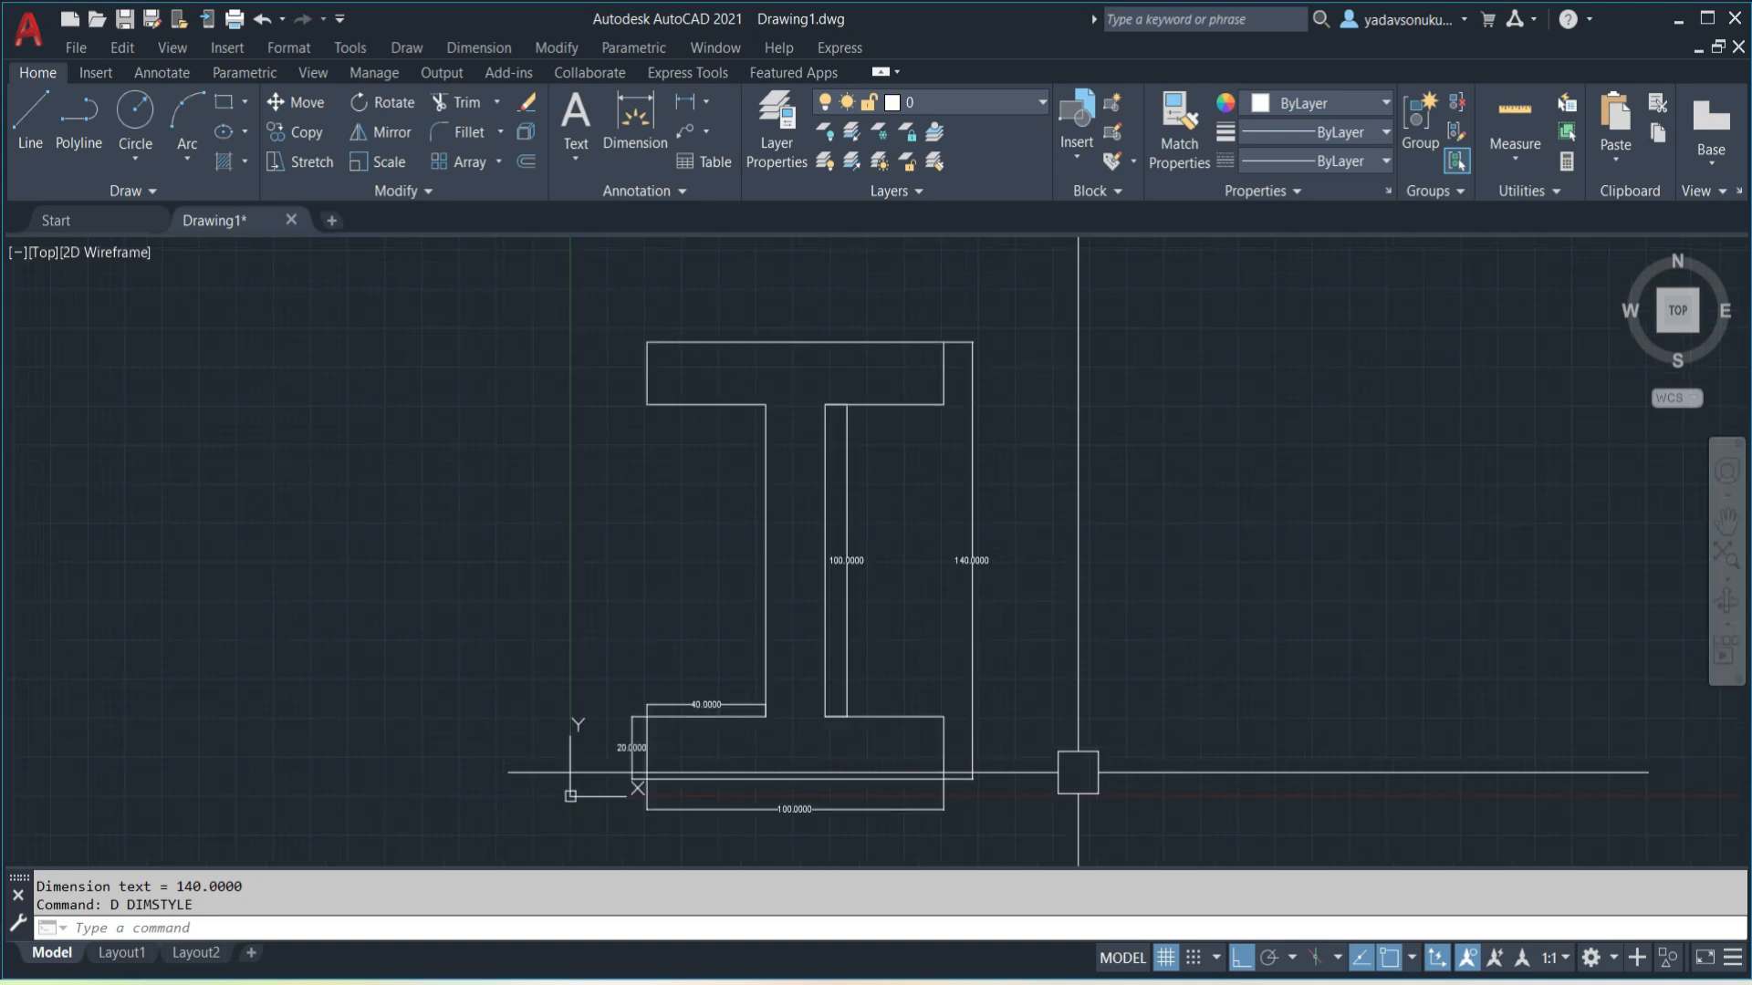
# - Switch to Exercise 1.jpg and examine the dimensions of the stepped I figure at the lower right of the sheet
pyautogui.click(1140, 889)
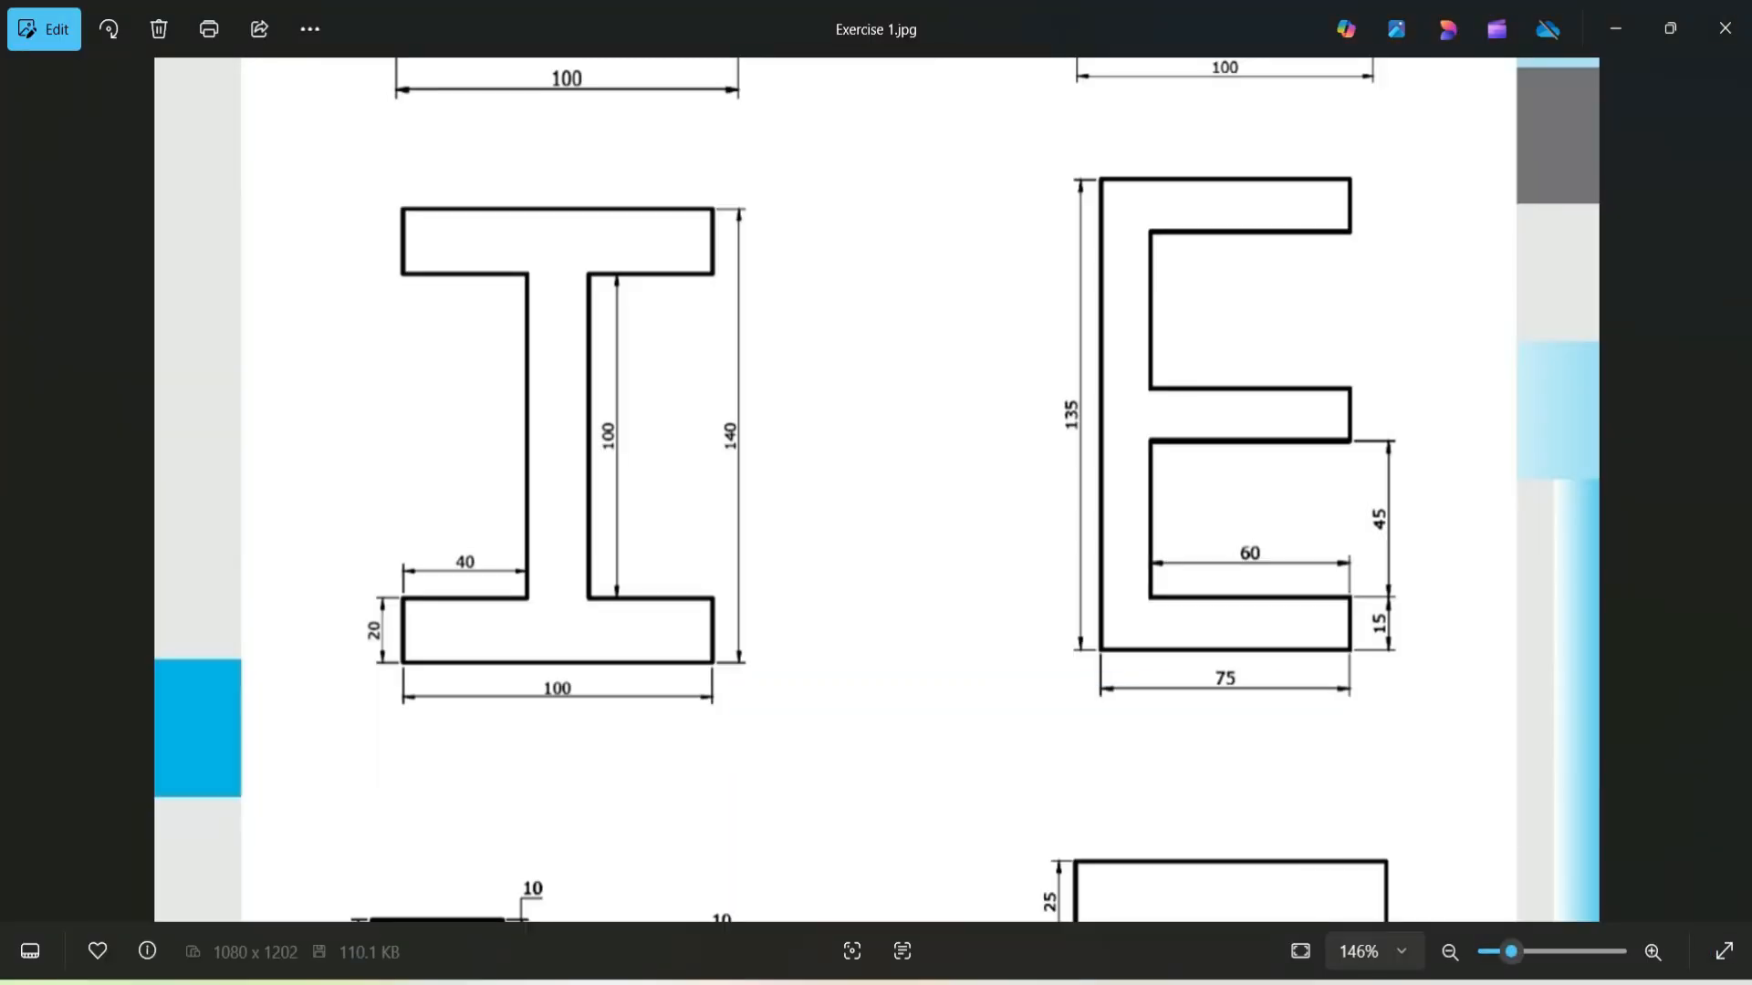
pyautogui.moveTo(885, 963)
pyautogui.click(775, 901)
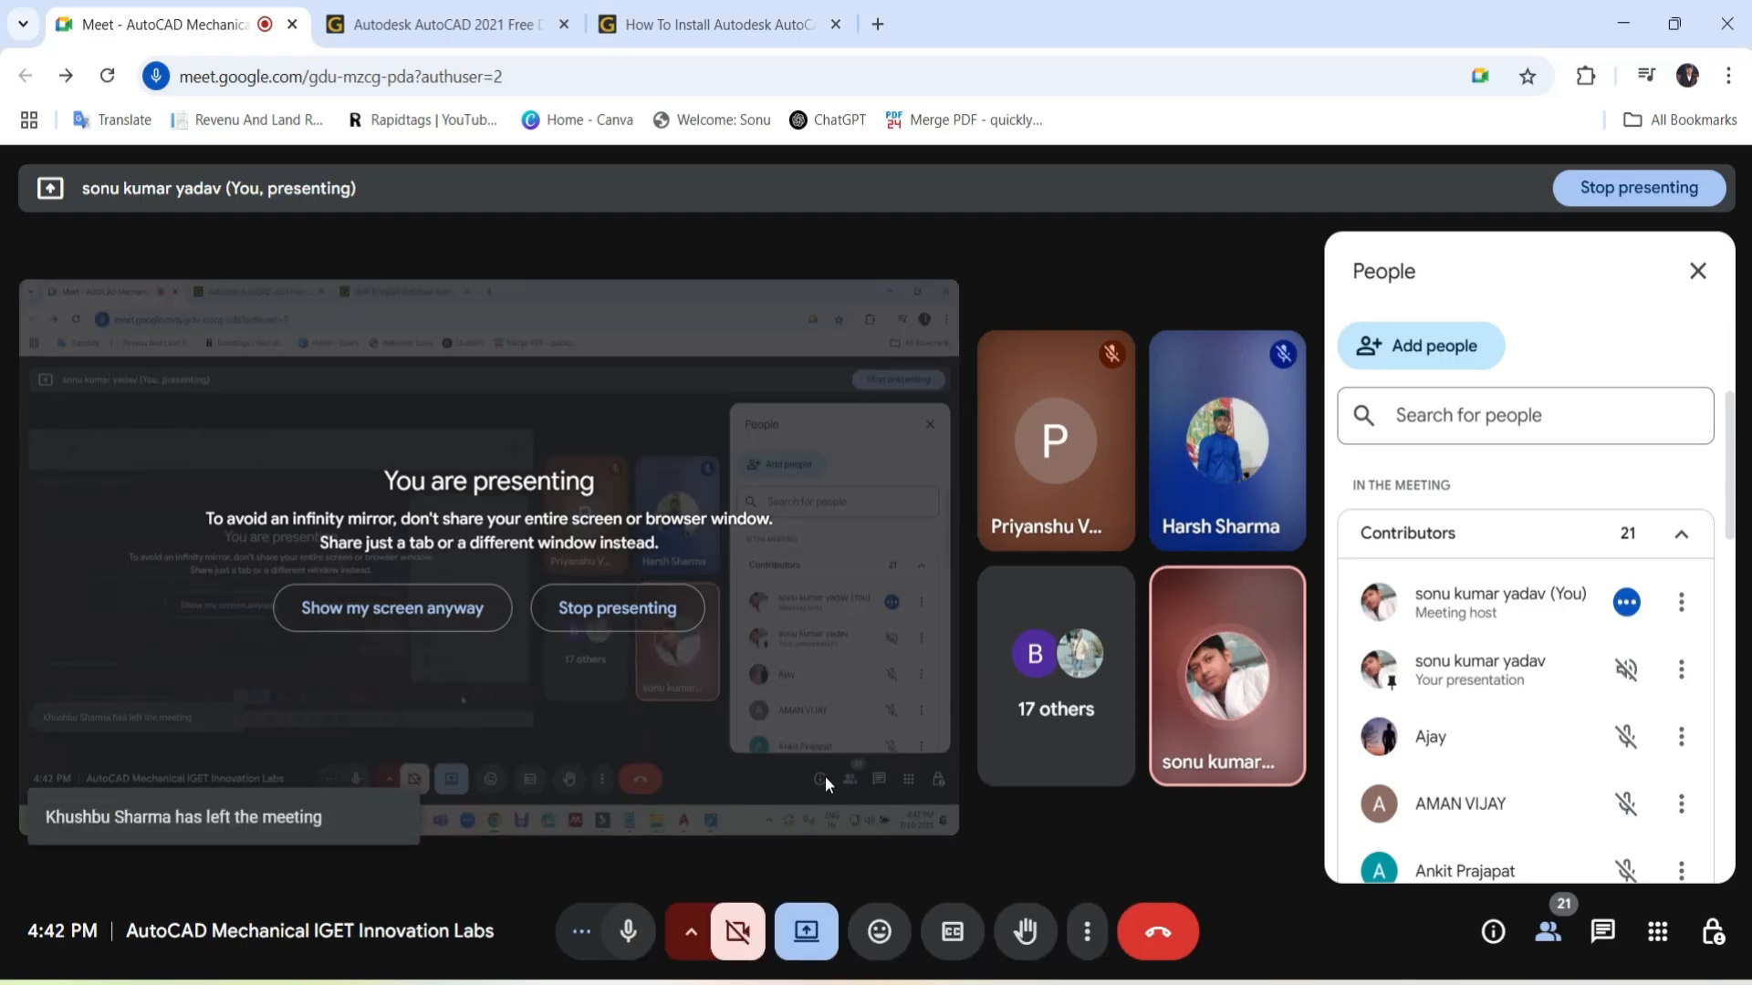
pyautogui.hotkey('alt', 'Tab')
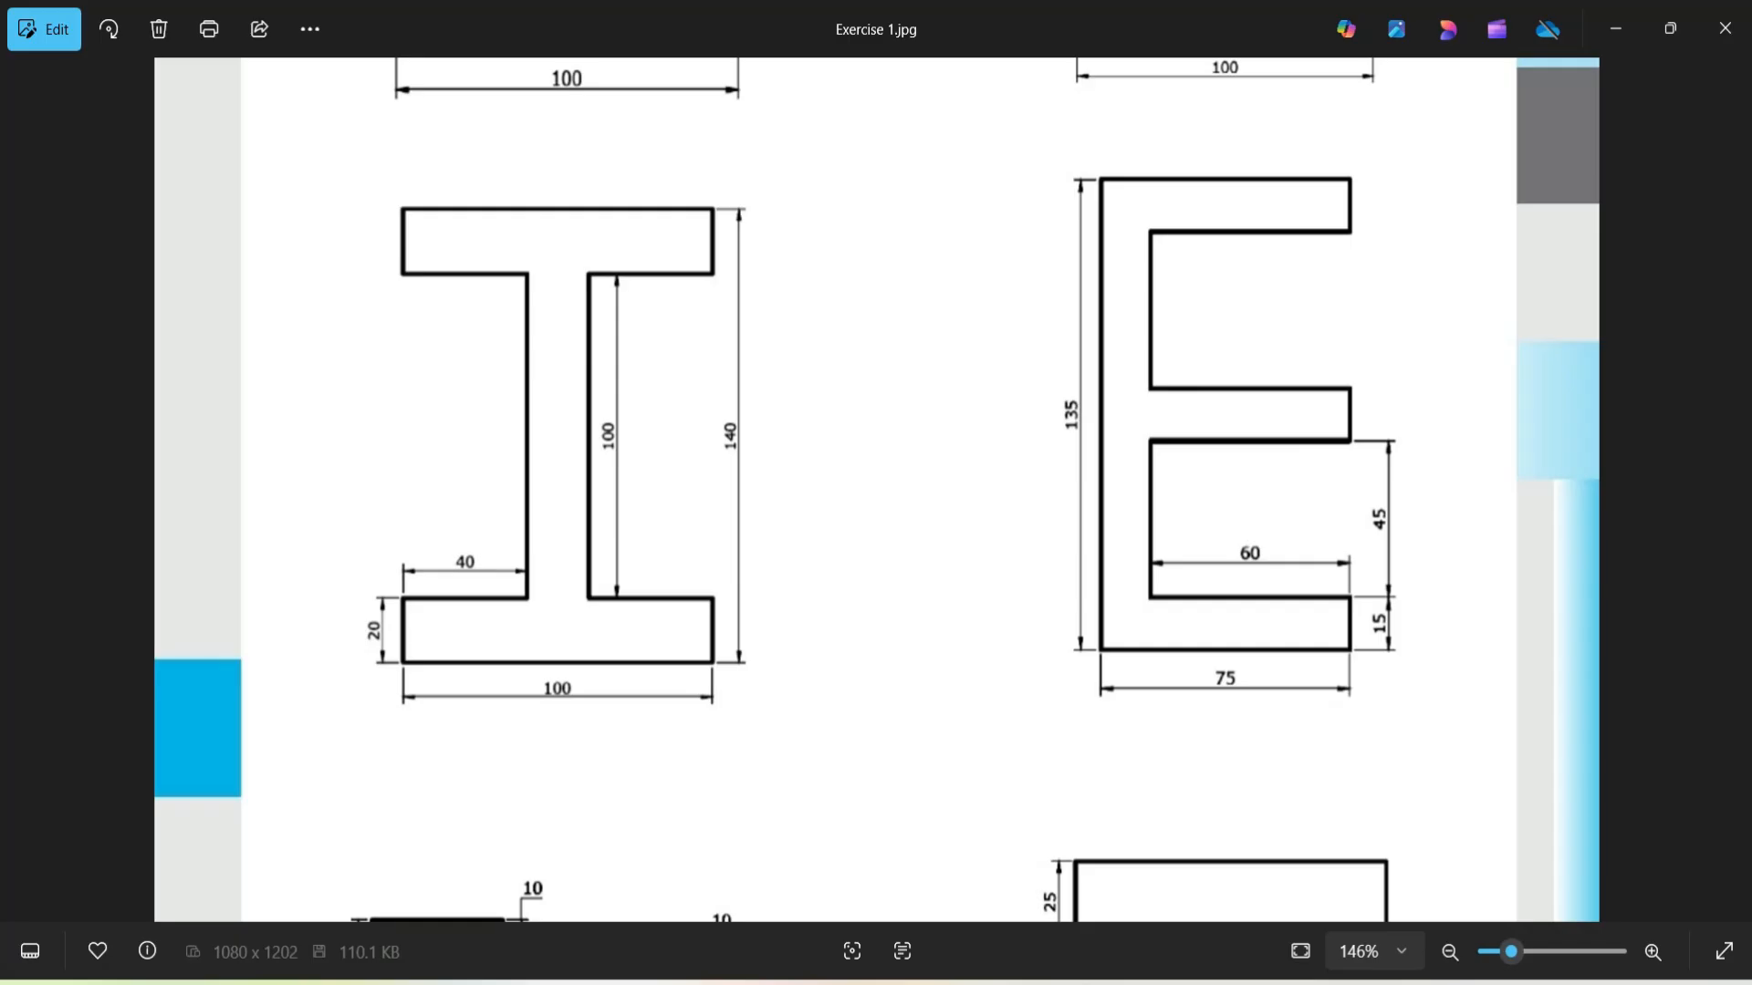
pyautogui.scroll(-5, 1029, 687)
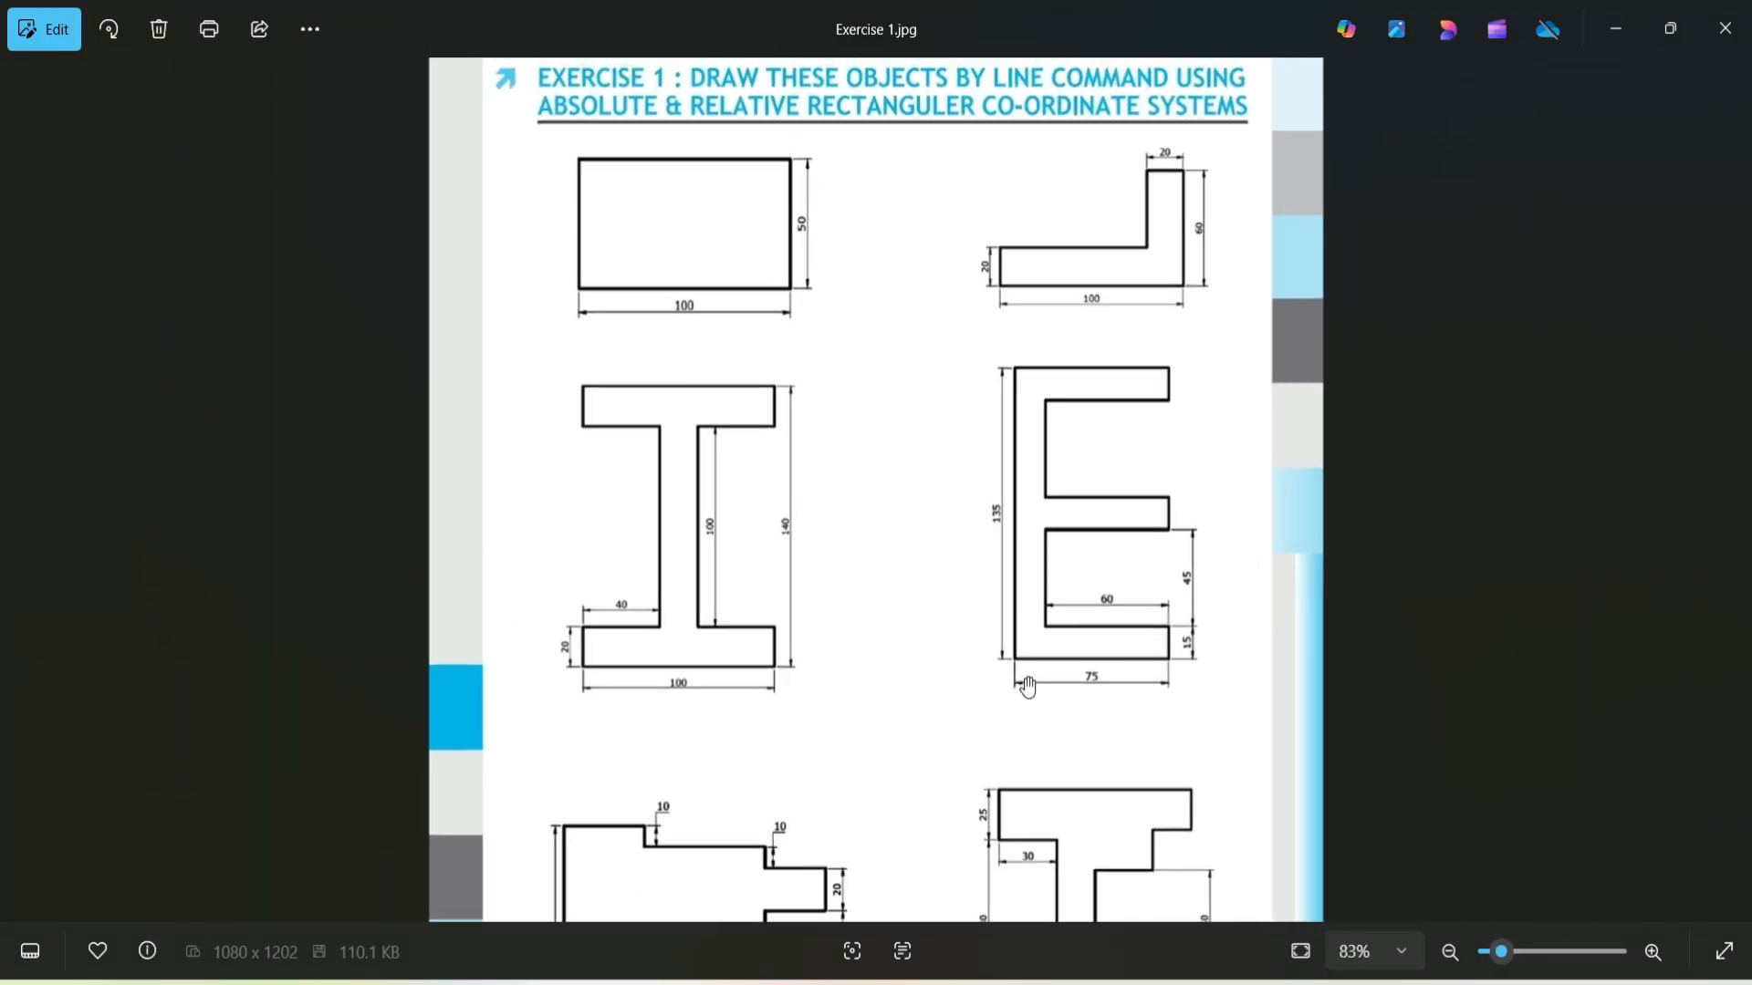
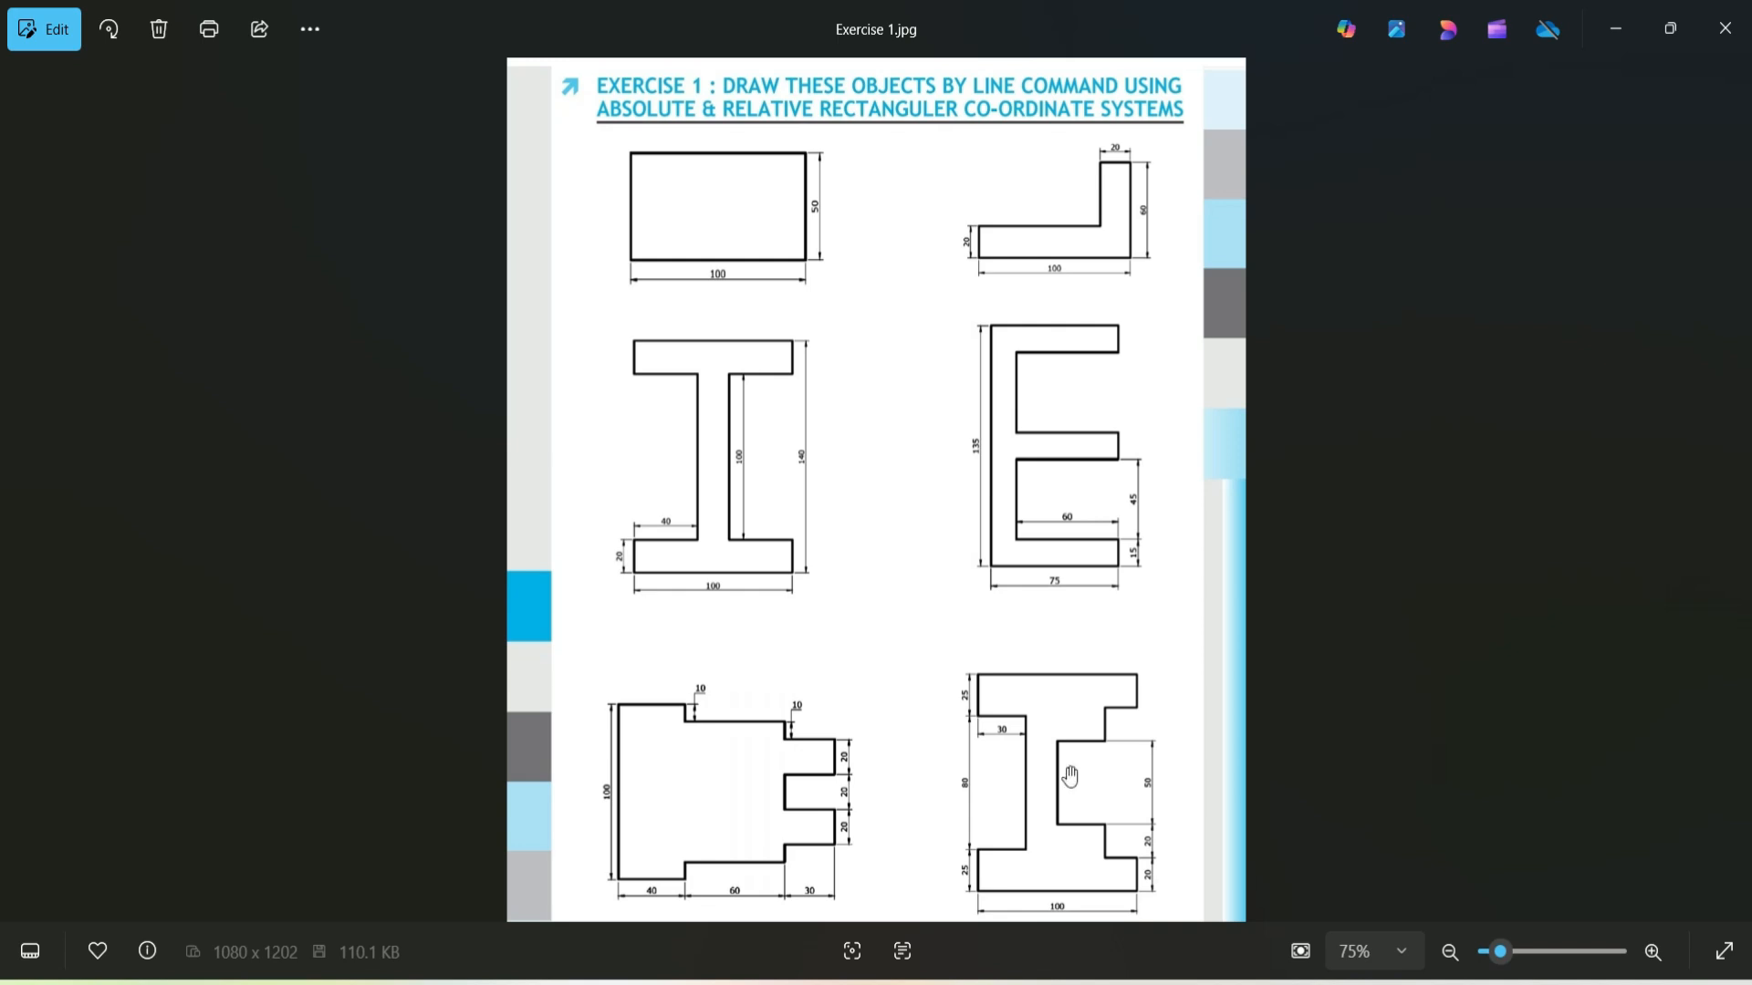
pyautogui.scroll(1, 1070, 776)
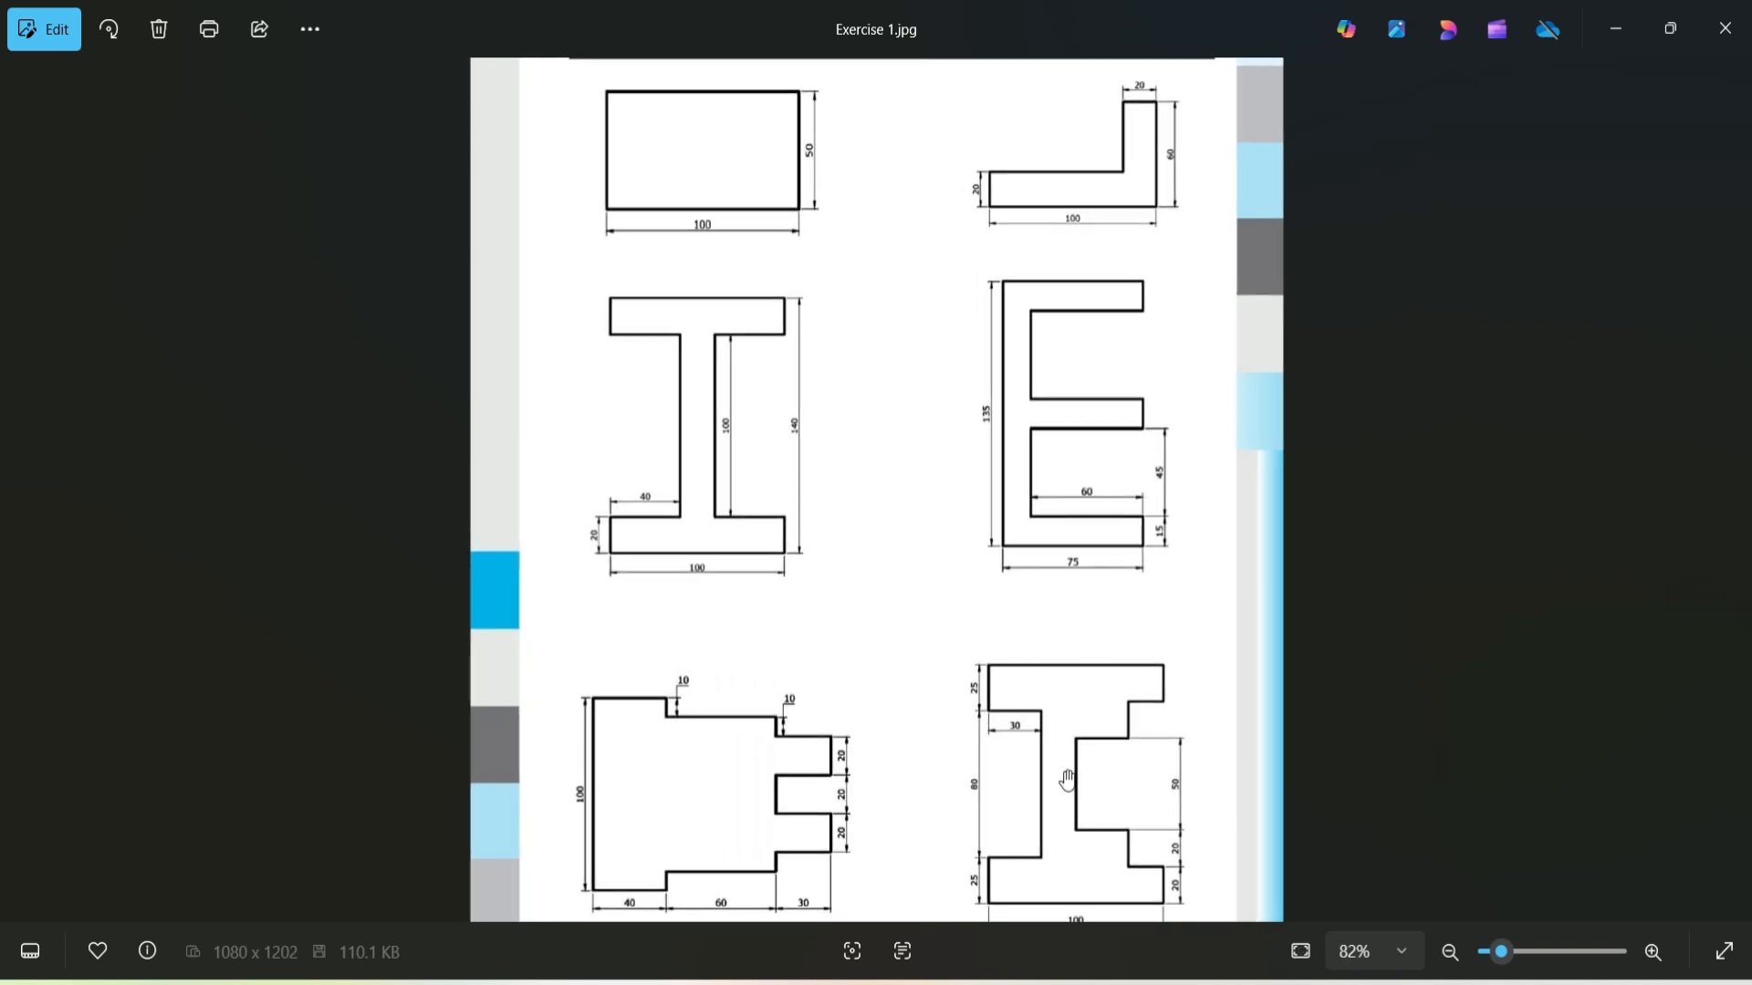
pyautogui.scroll(-1, 1069, 782)
pyautogui.scroll(3, 1078, 789)
pyautogui.moveTo(1098, 809); pyautogui.dragTo(1079, 655)
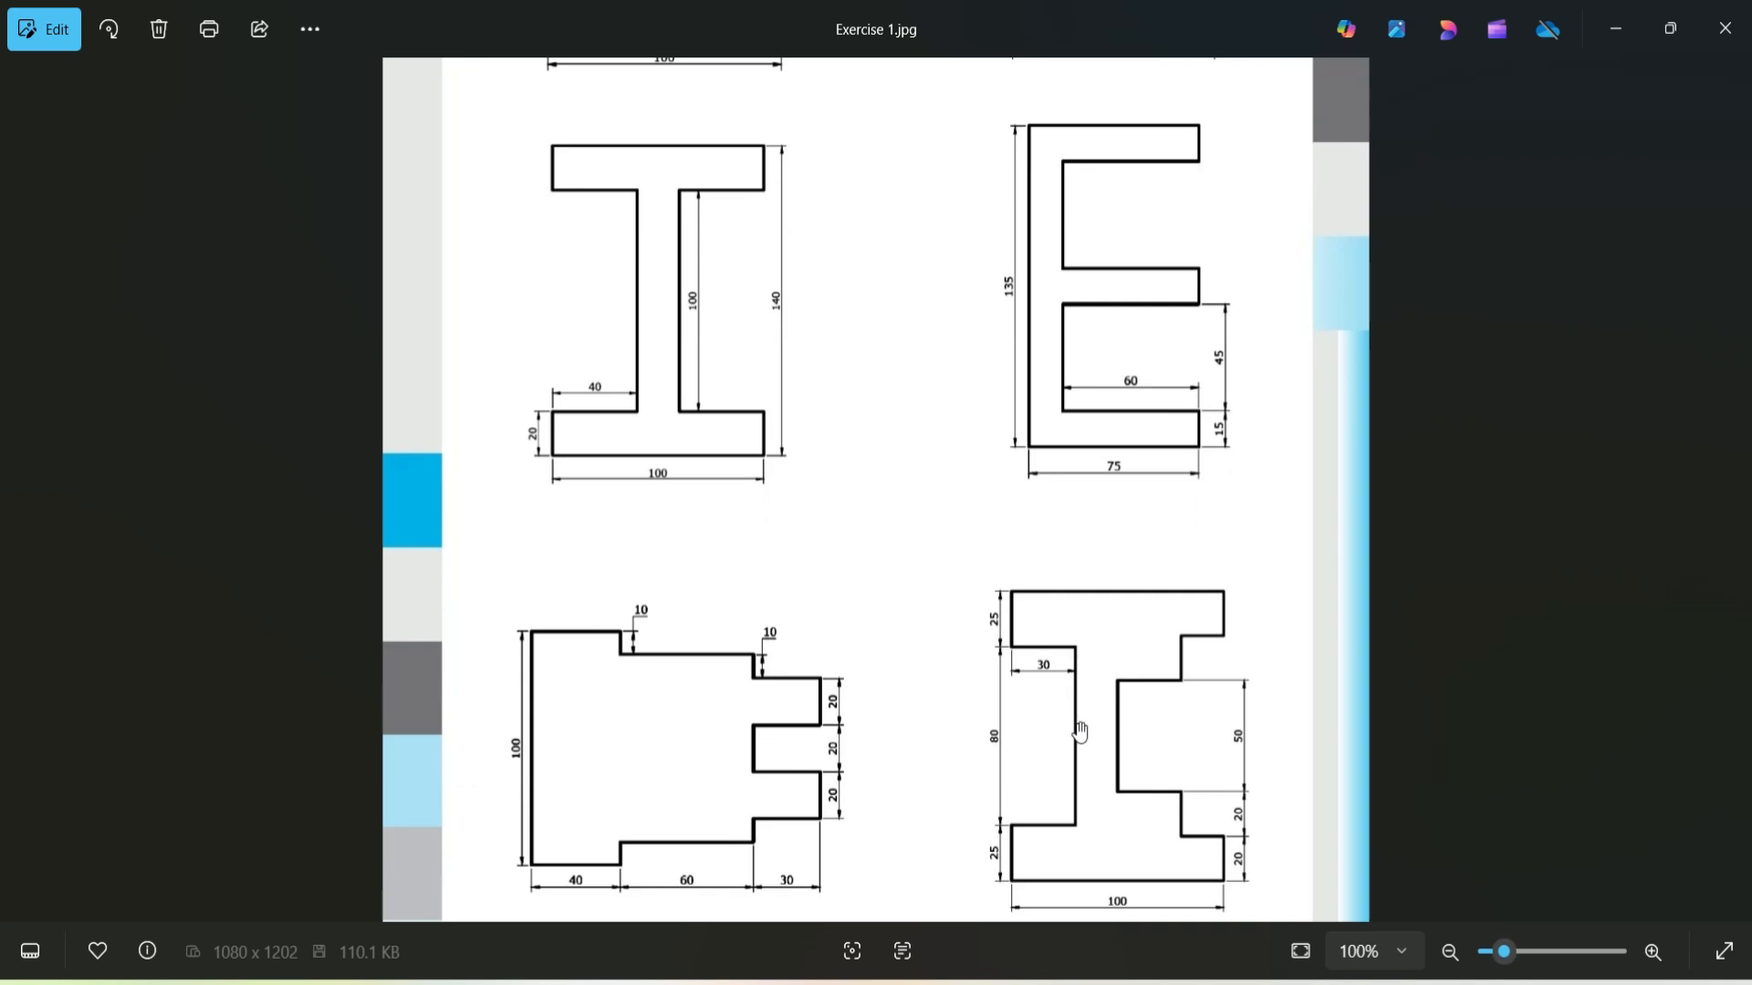
pyautogui.scroll(1, 1161, 927)
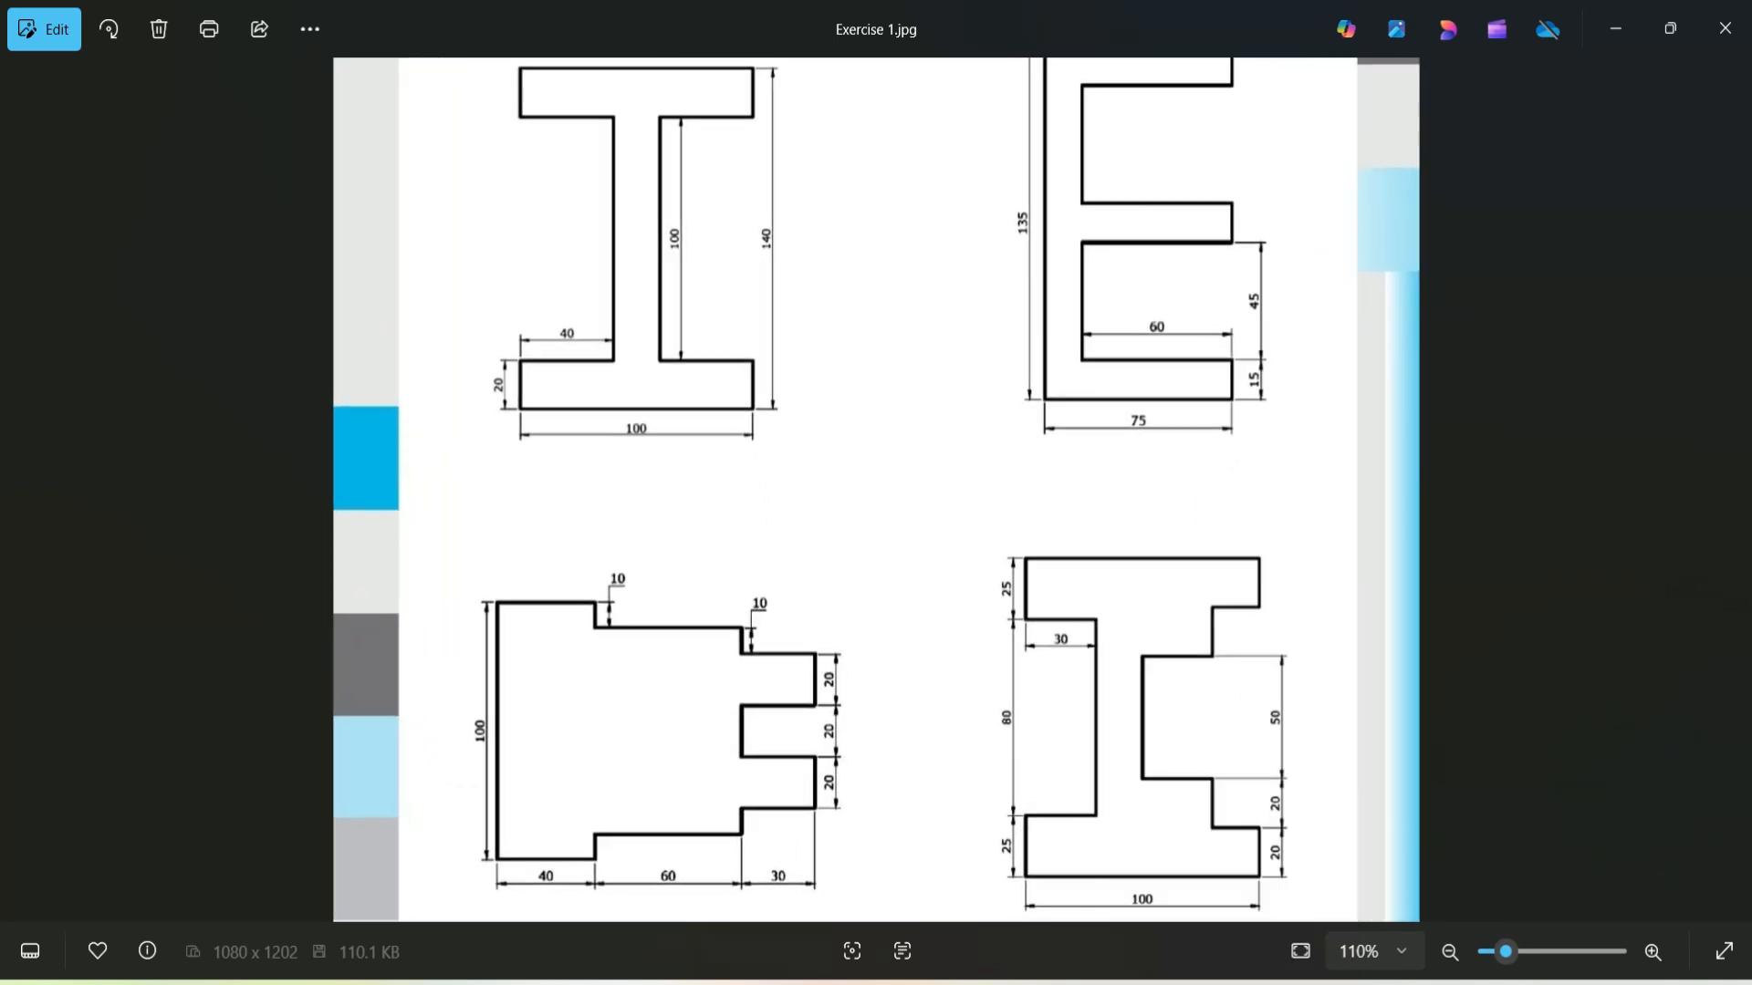
# - Switch to AutoCAD and draw a 100-unit horizontal base line in the free space to the right of the dimensioned I-shape
pyautogui.click(1186, 954)
pyautogui.moveTo(1233, 686)
pyautogui.mouseDown(button='middle')
pyautogui.moveTo(1001, 669)
pyautogui.moveTo(633, 716)
pyautogui.mouseUp(button='middle')
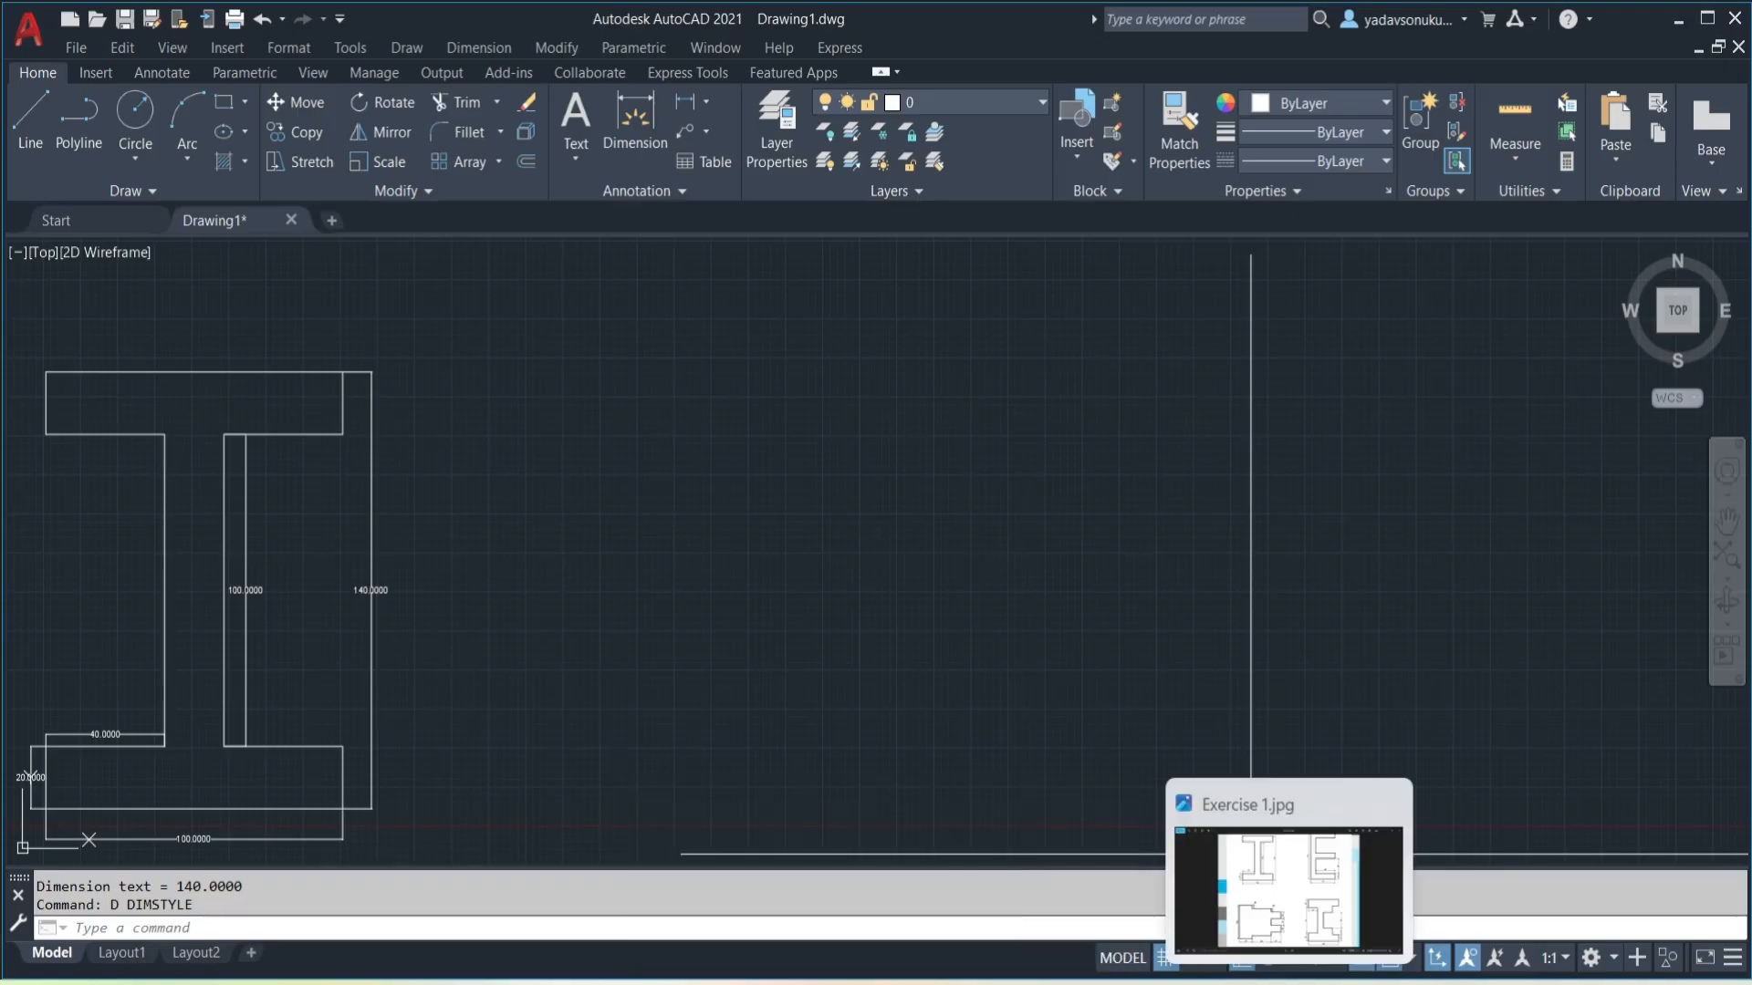
pyautogui.click(1186, 876)
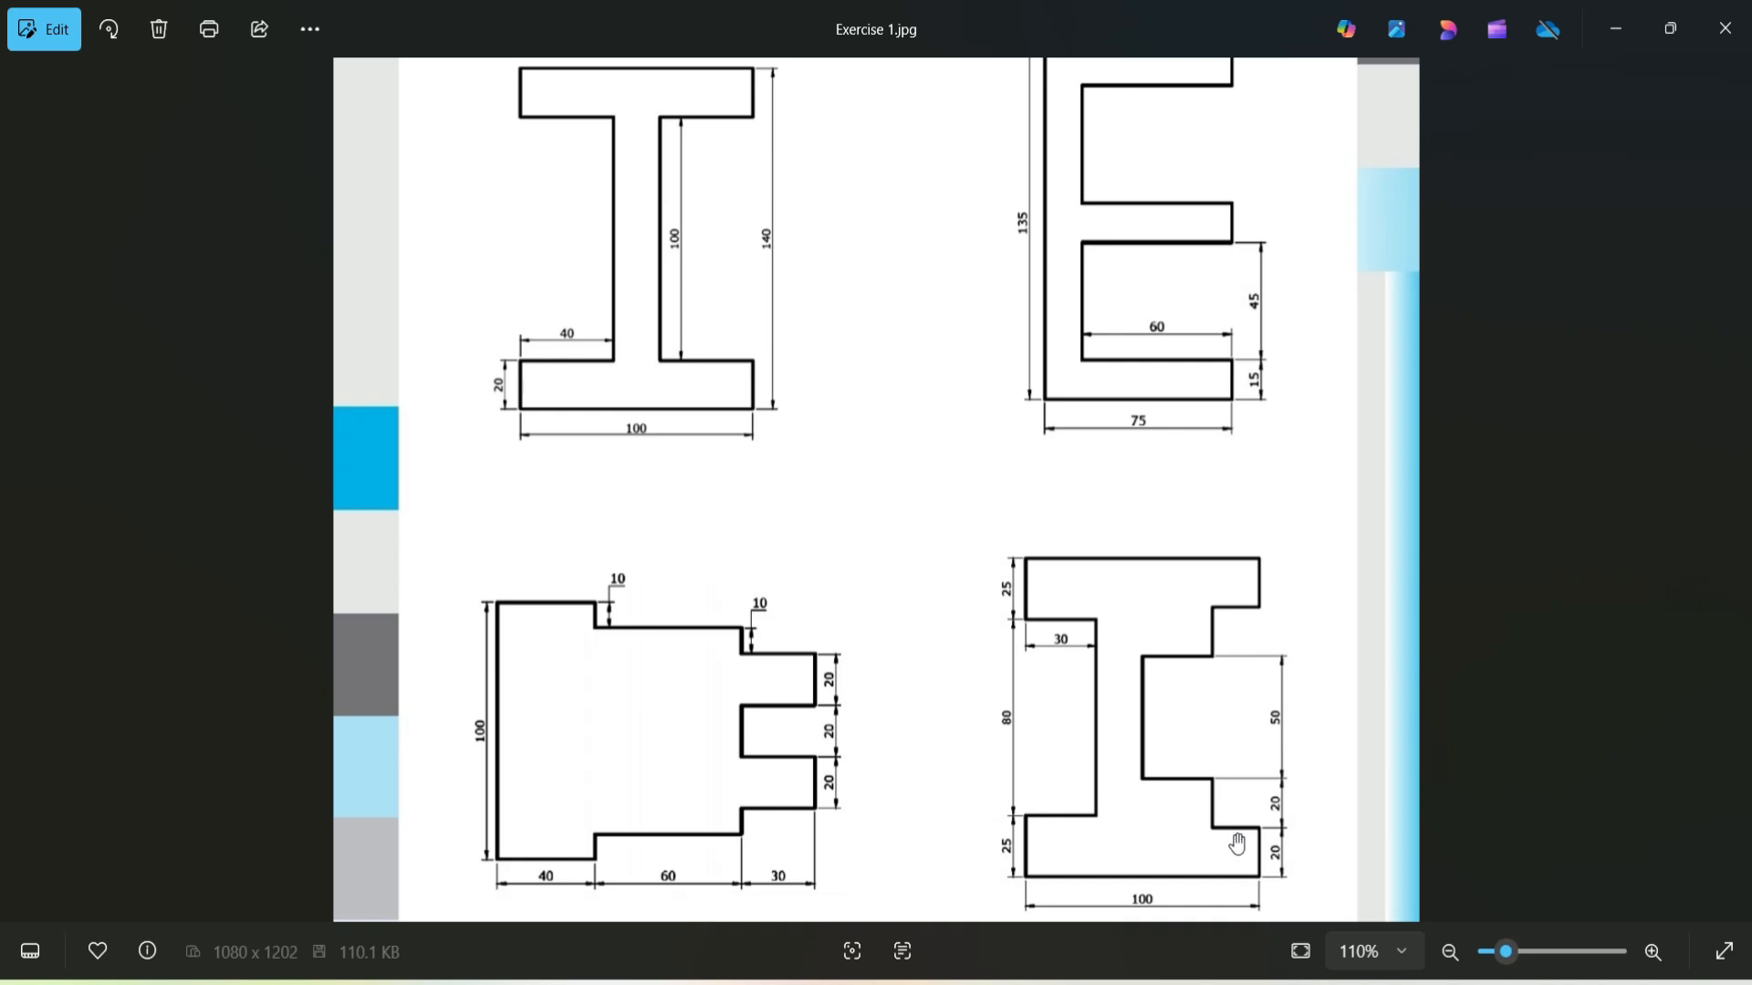
pyautogui.moveTo(1238, 981)
pyautogui.click(1238, 890)
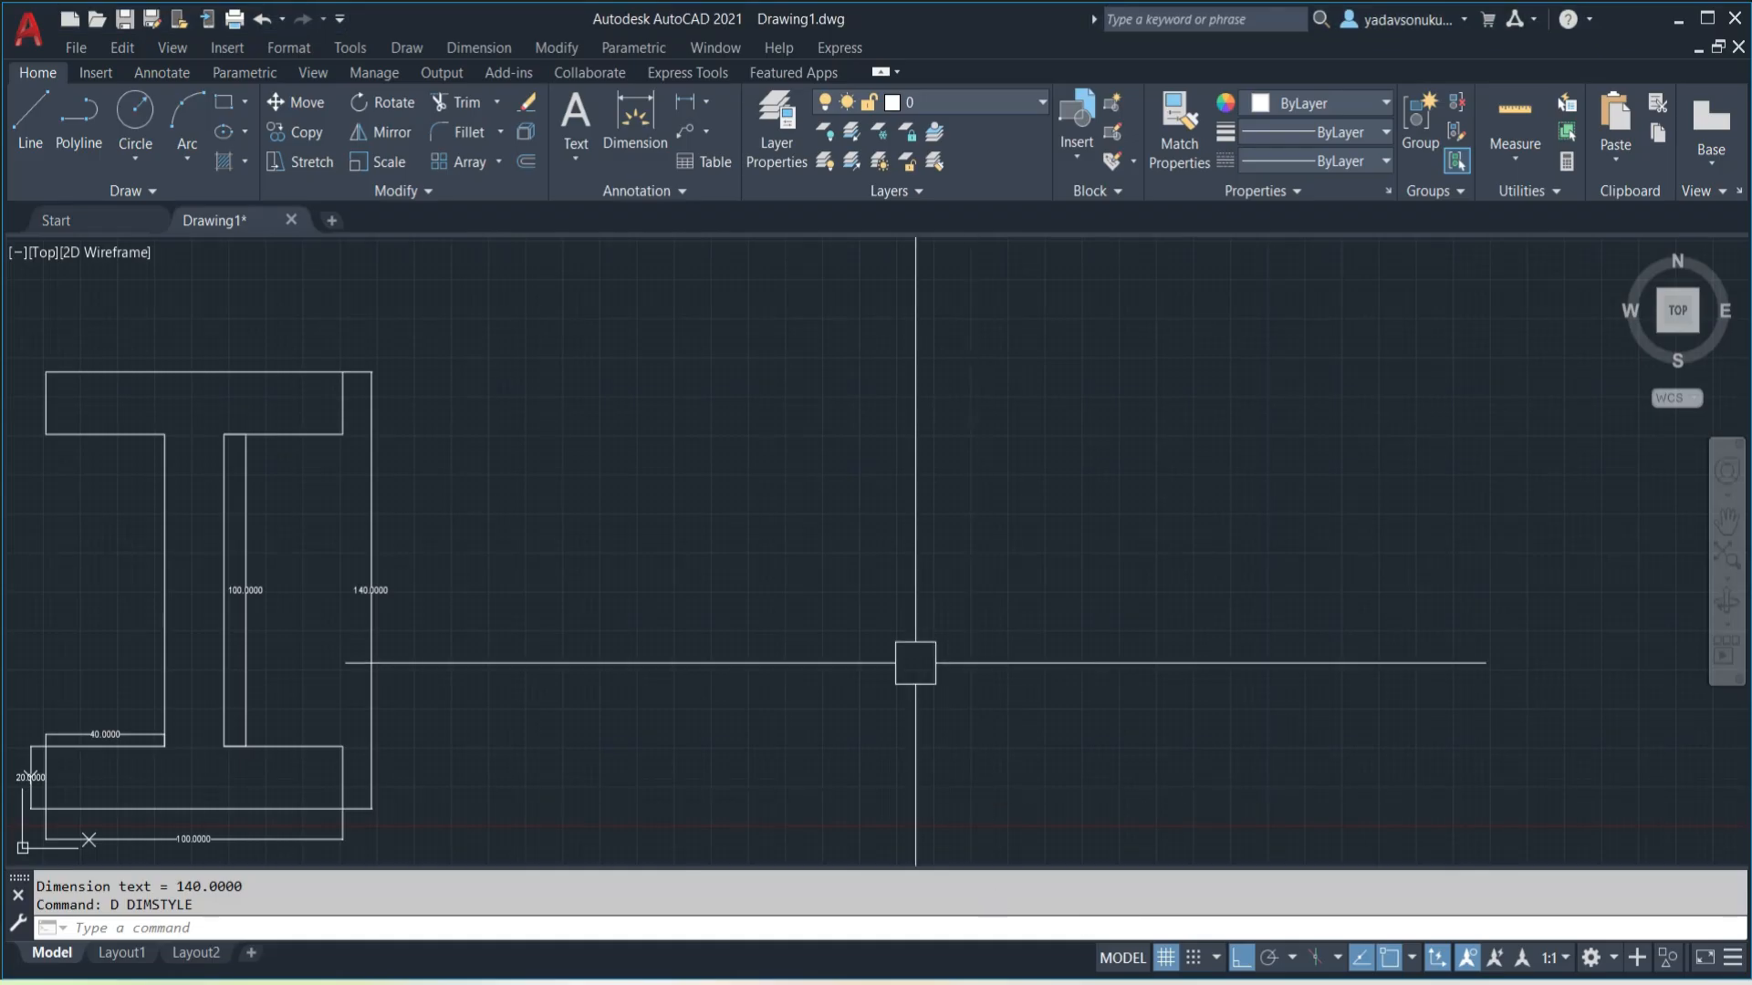
pyautogui.write('l')
pyautogui.press('Return')
pyautogui.click(752, 772)
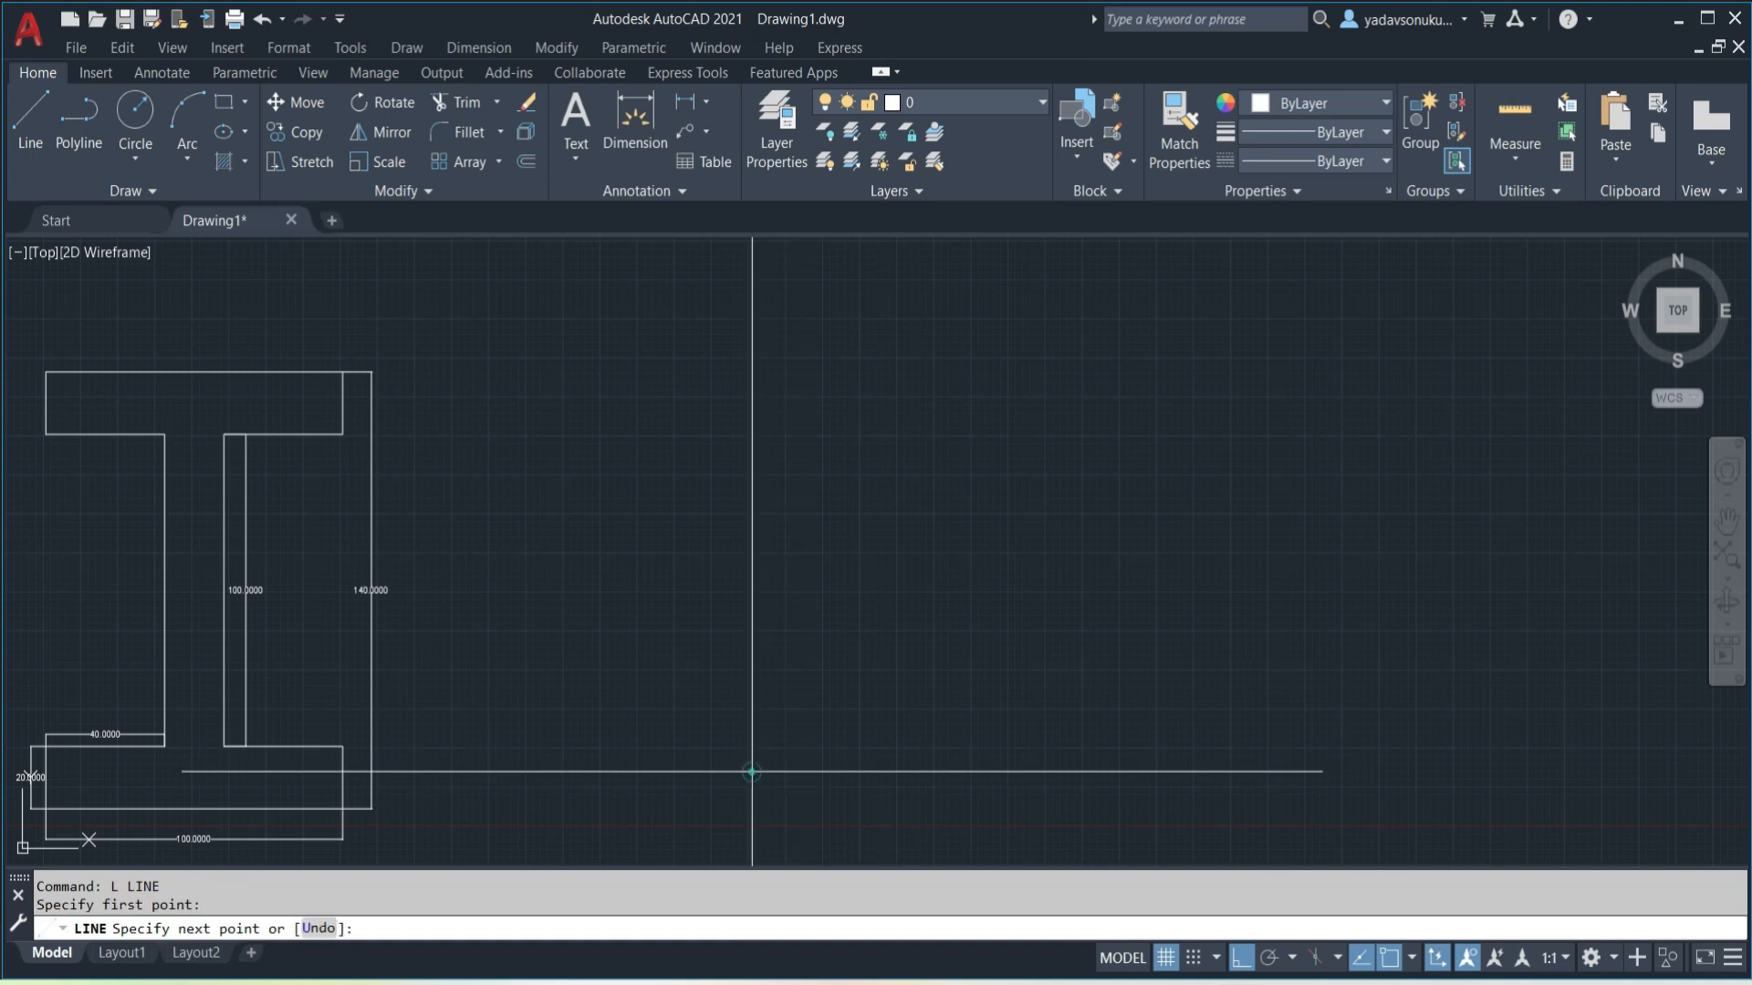
pyautogui.write('100')
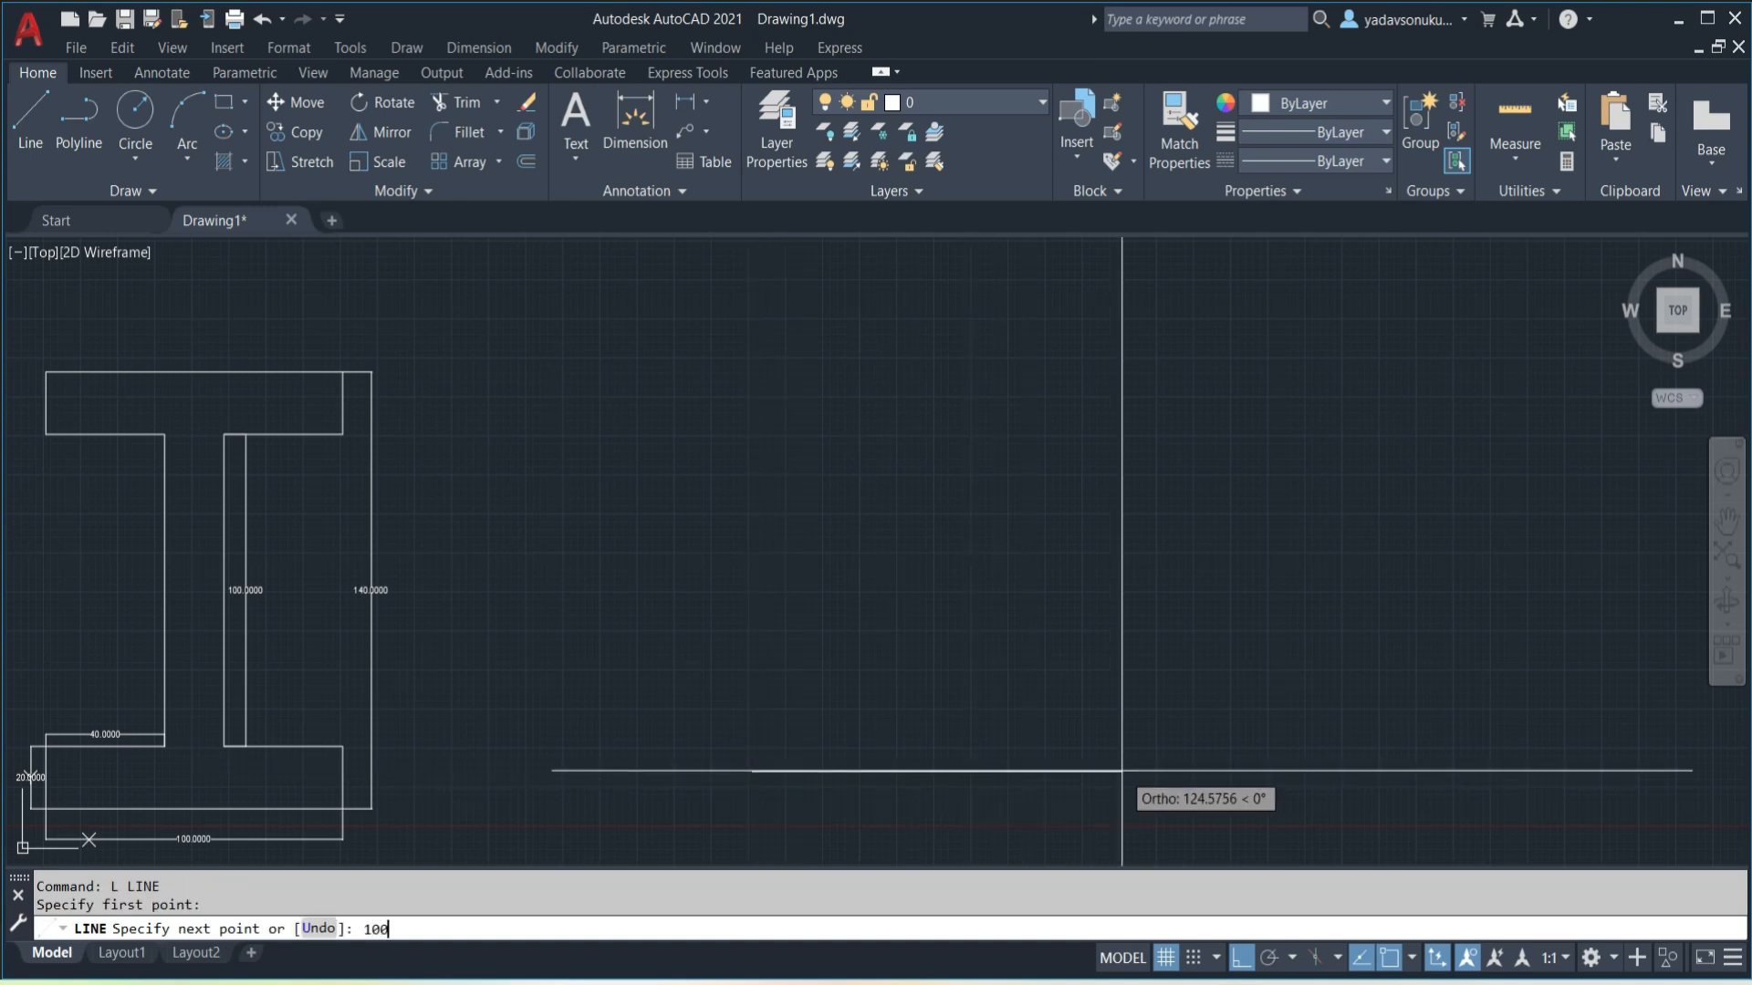
pyautogui.press('Return')
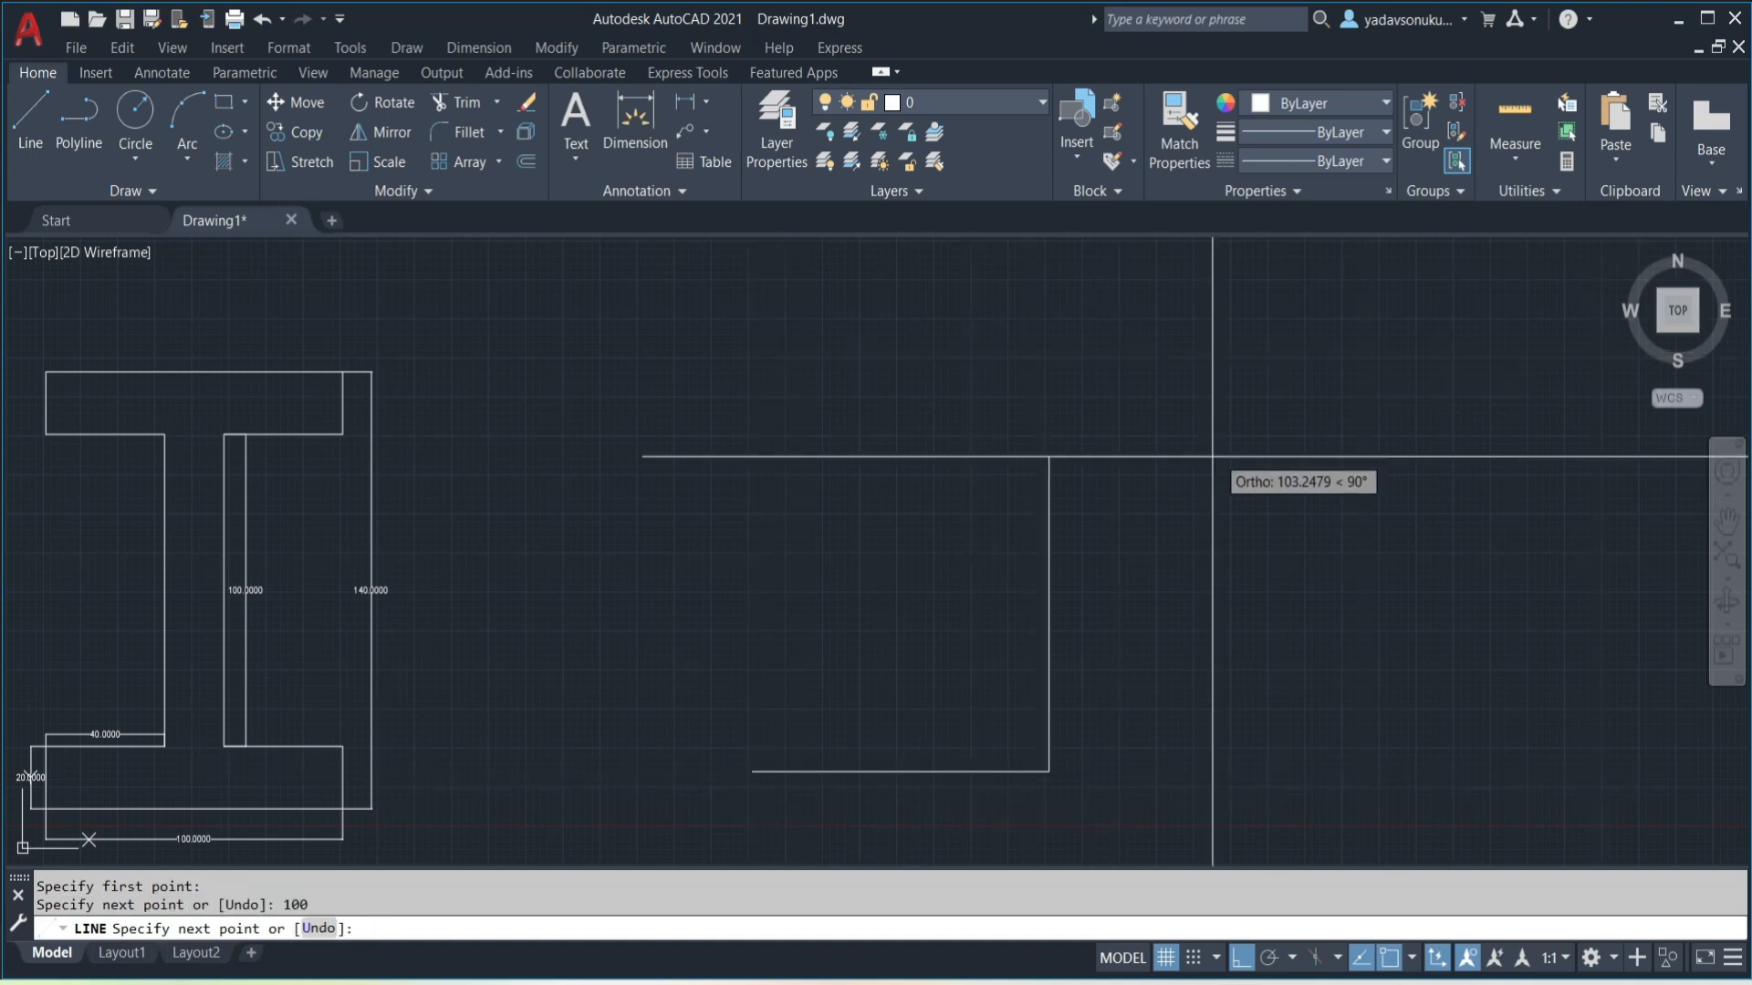
# - Continue the outline from the base line's right end 20 units up, 10 units left and 20 units up
pyautogui.write('20')
pyautogui.press('Return')
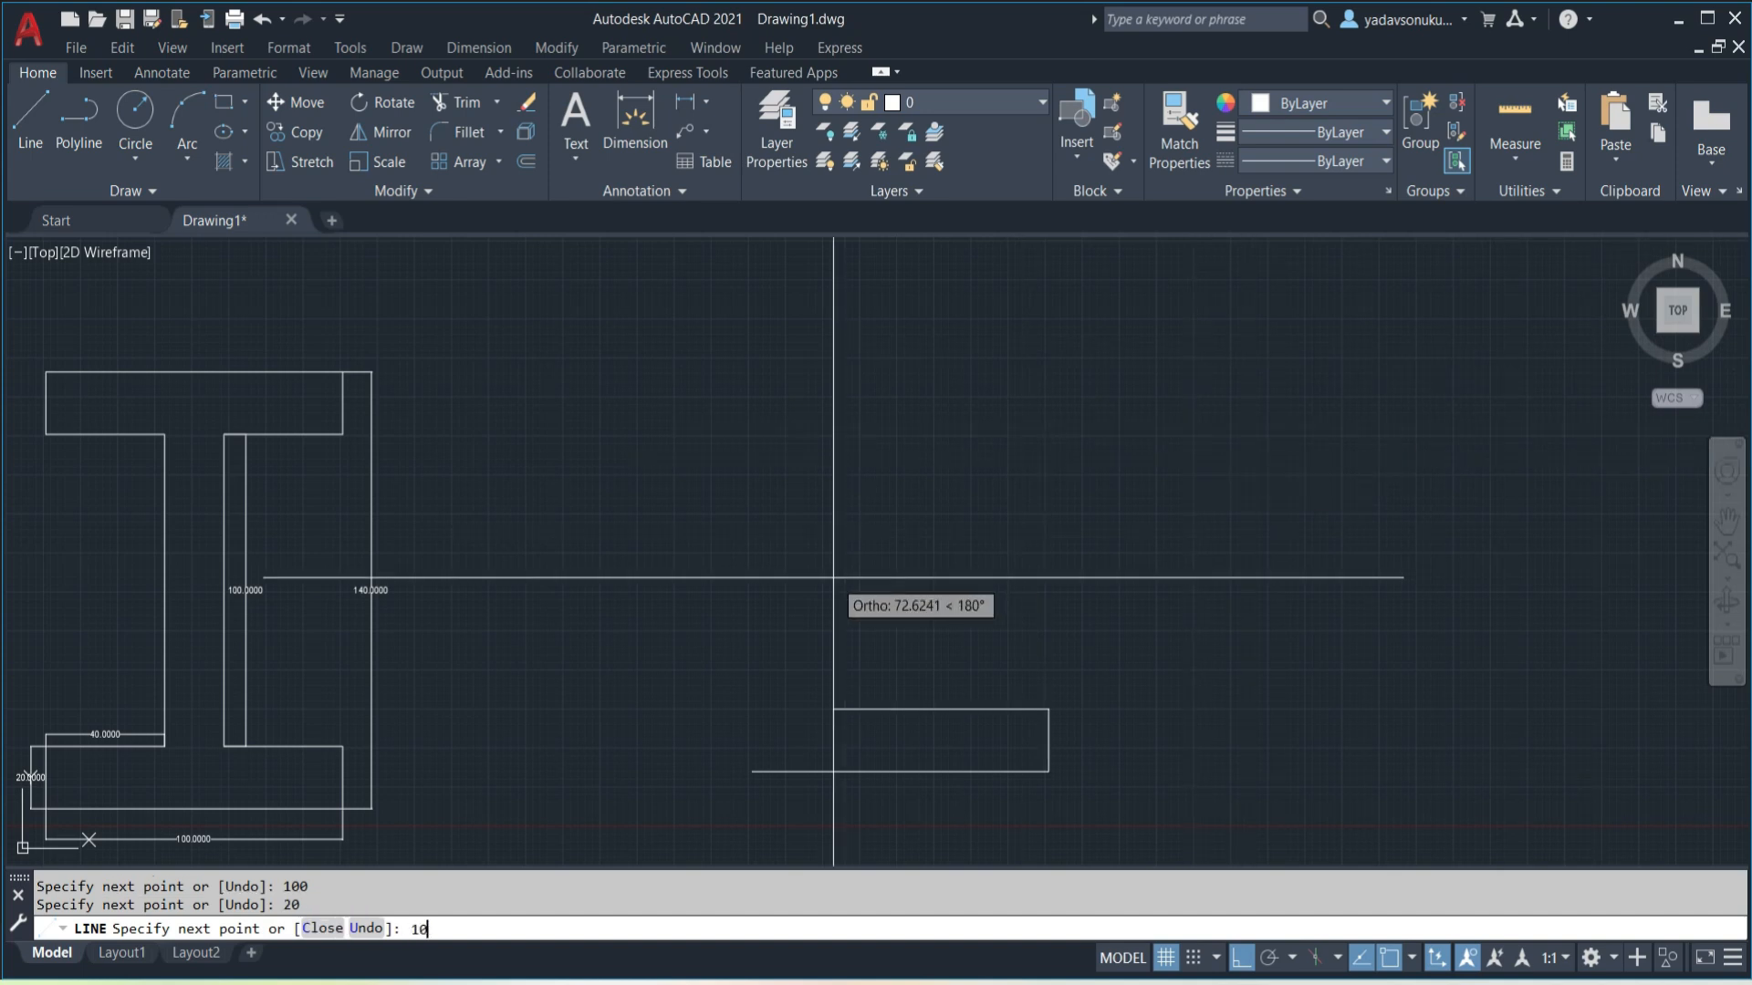
pyautogui.press('Return')
pyautogui.write('20')
pyautogui.press('Return')
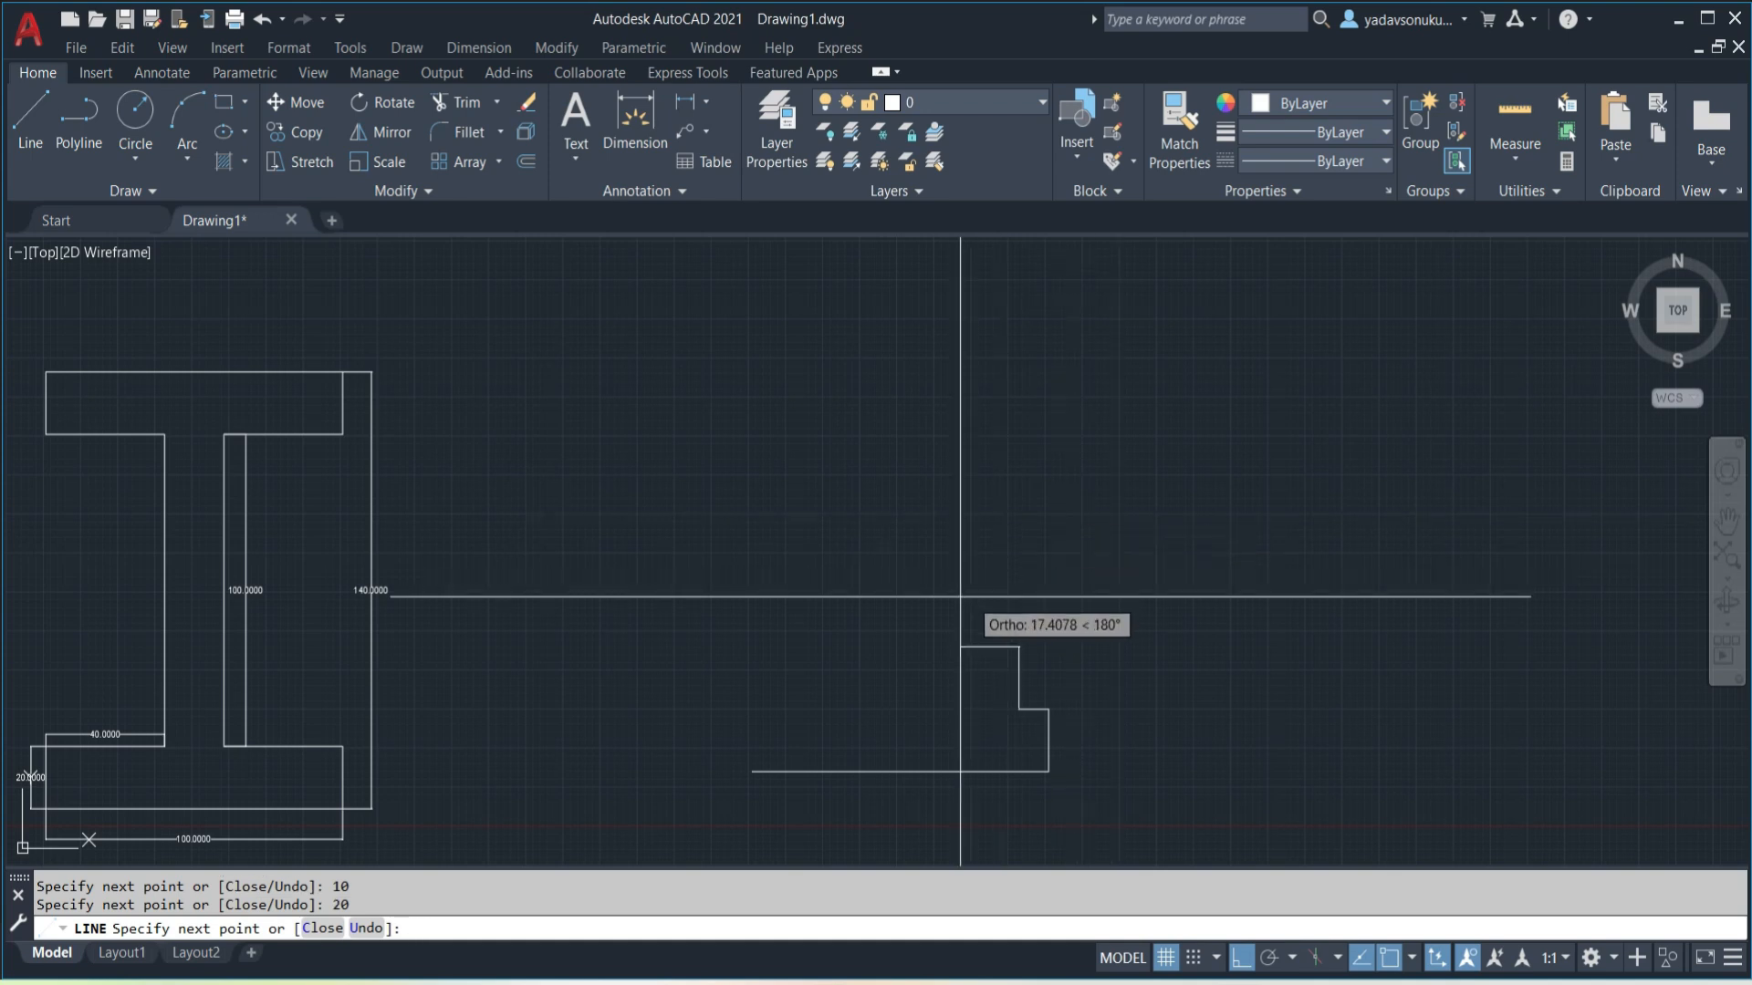
pyautogui.press('Return')
pyautogui.hotkey('alt', 'Tab')
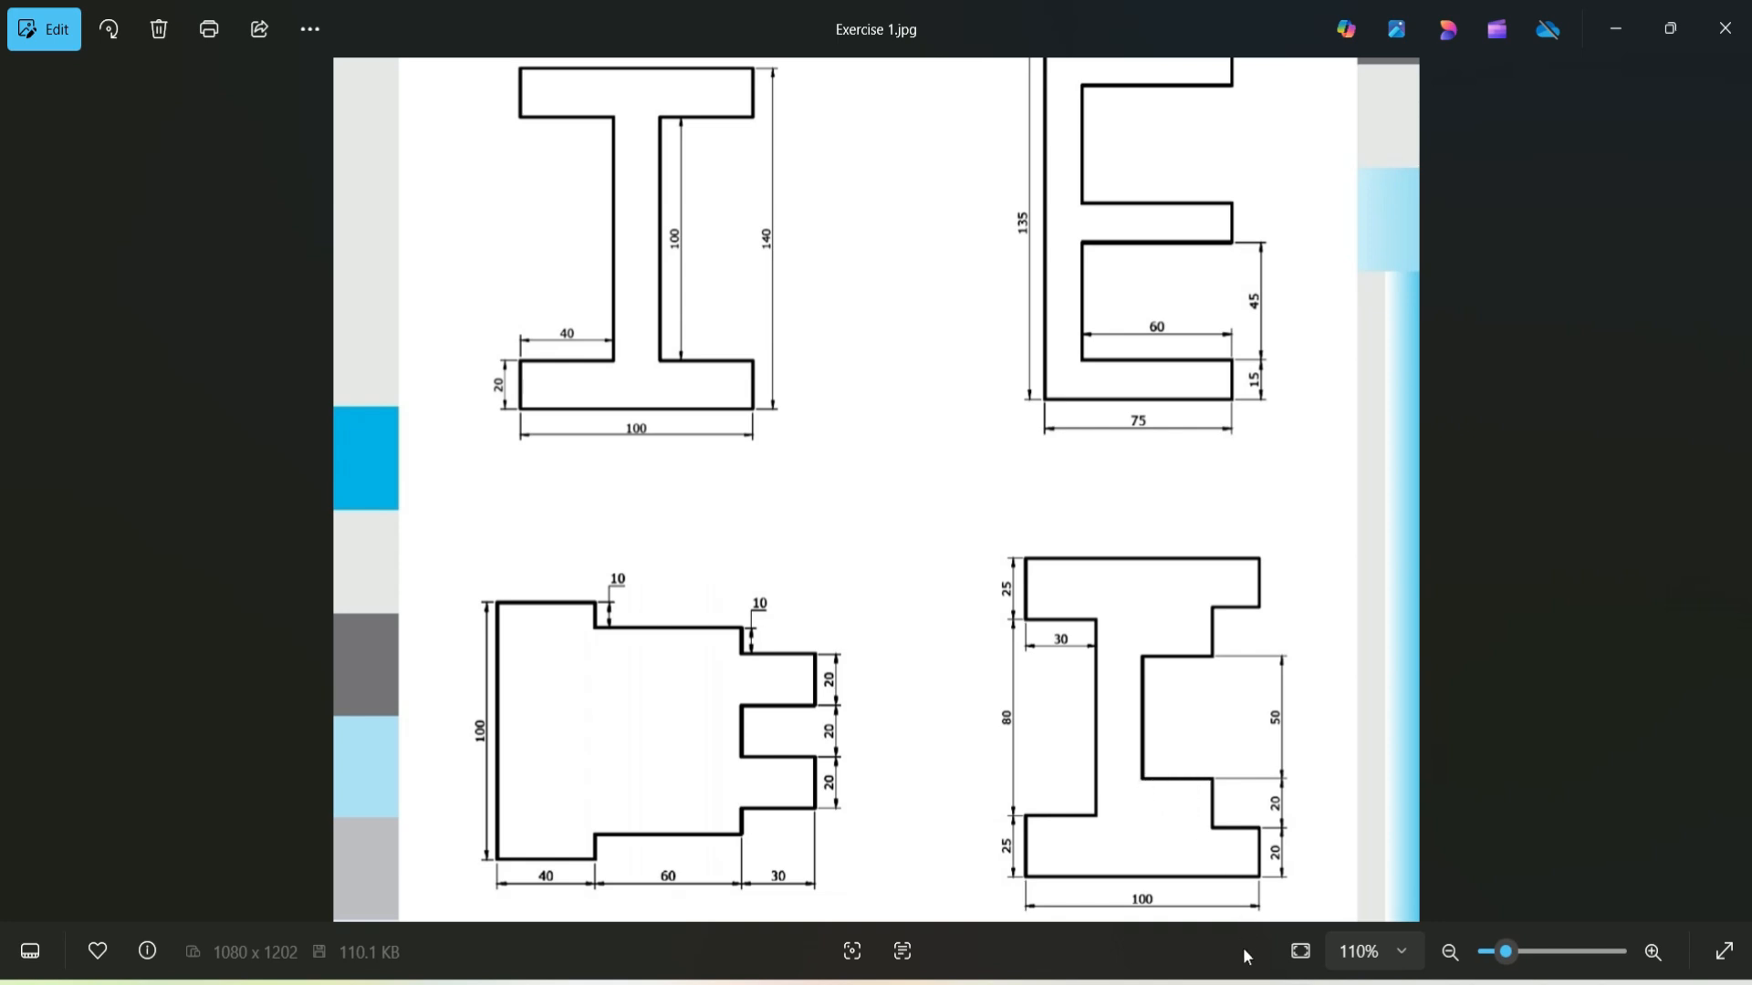
pyautogui.click(1314, 982)
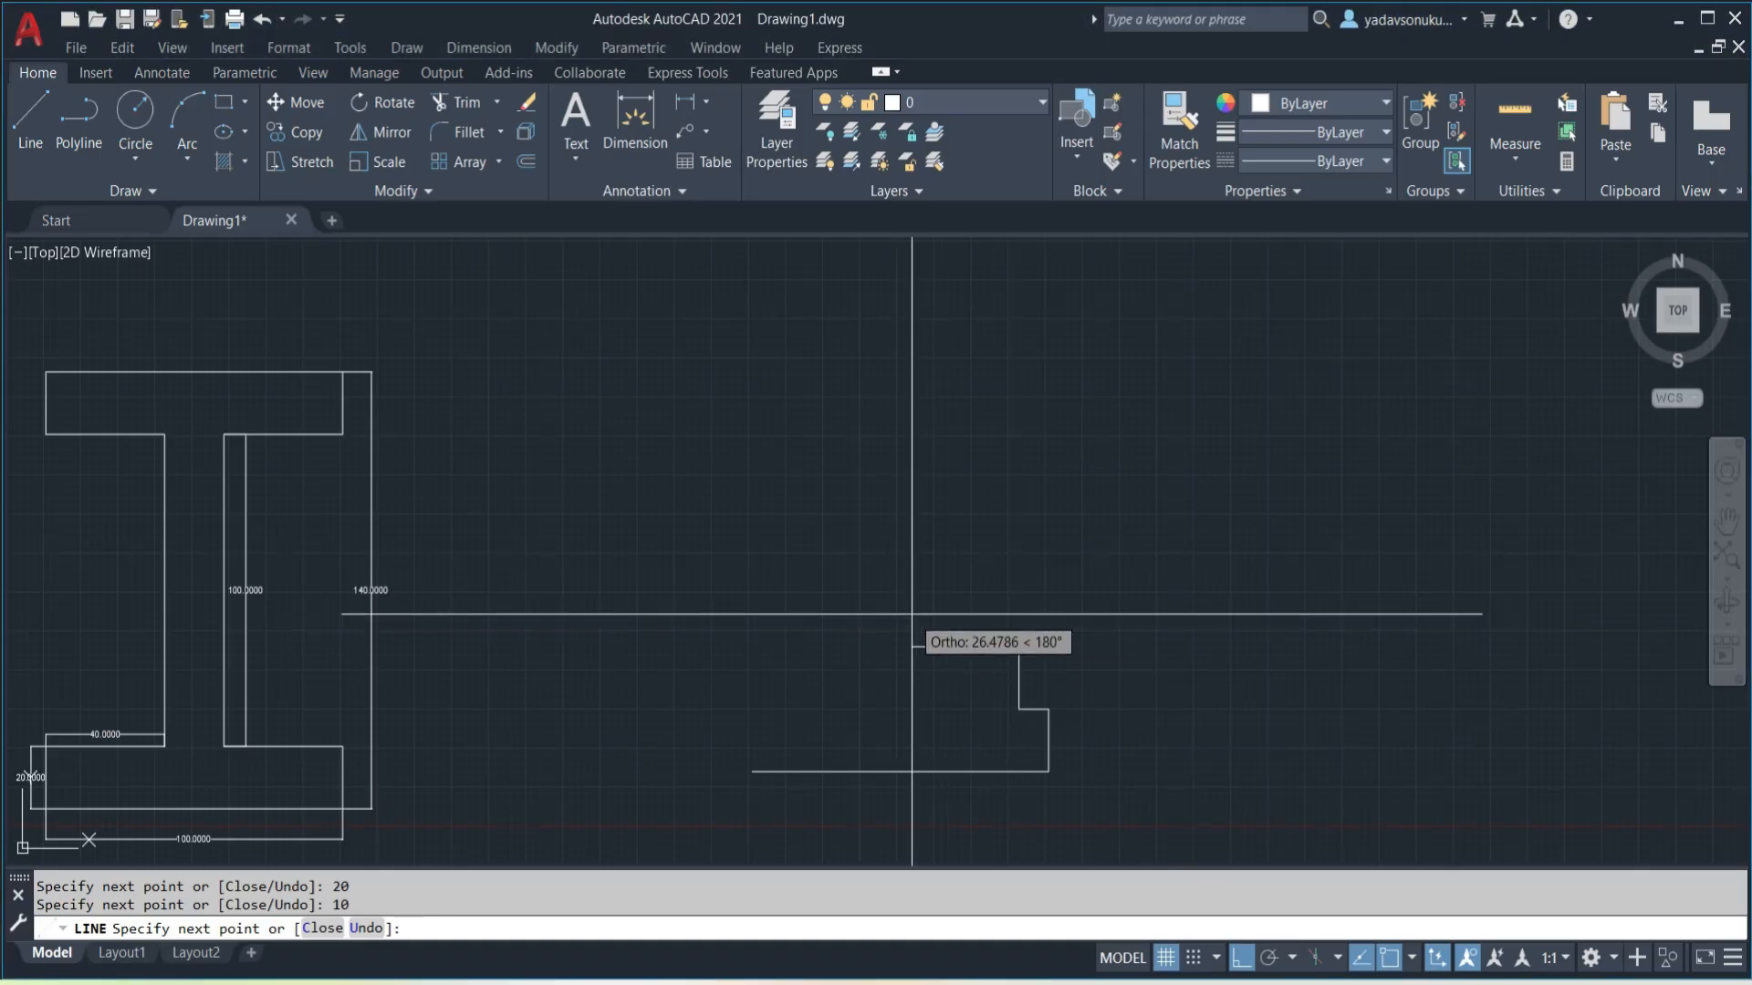
pyautogui.hotkey('ctrl', 'z')
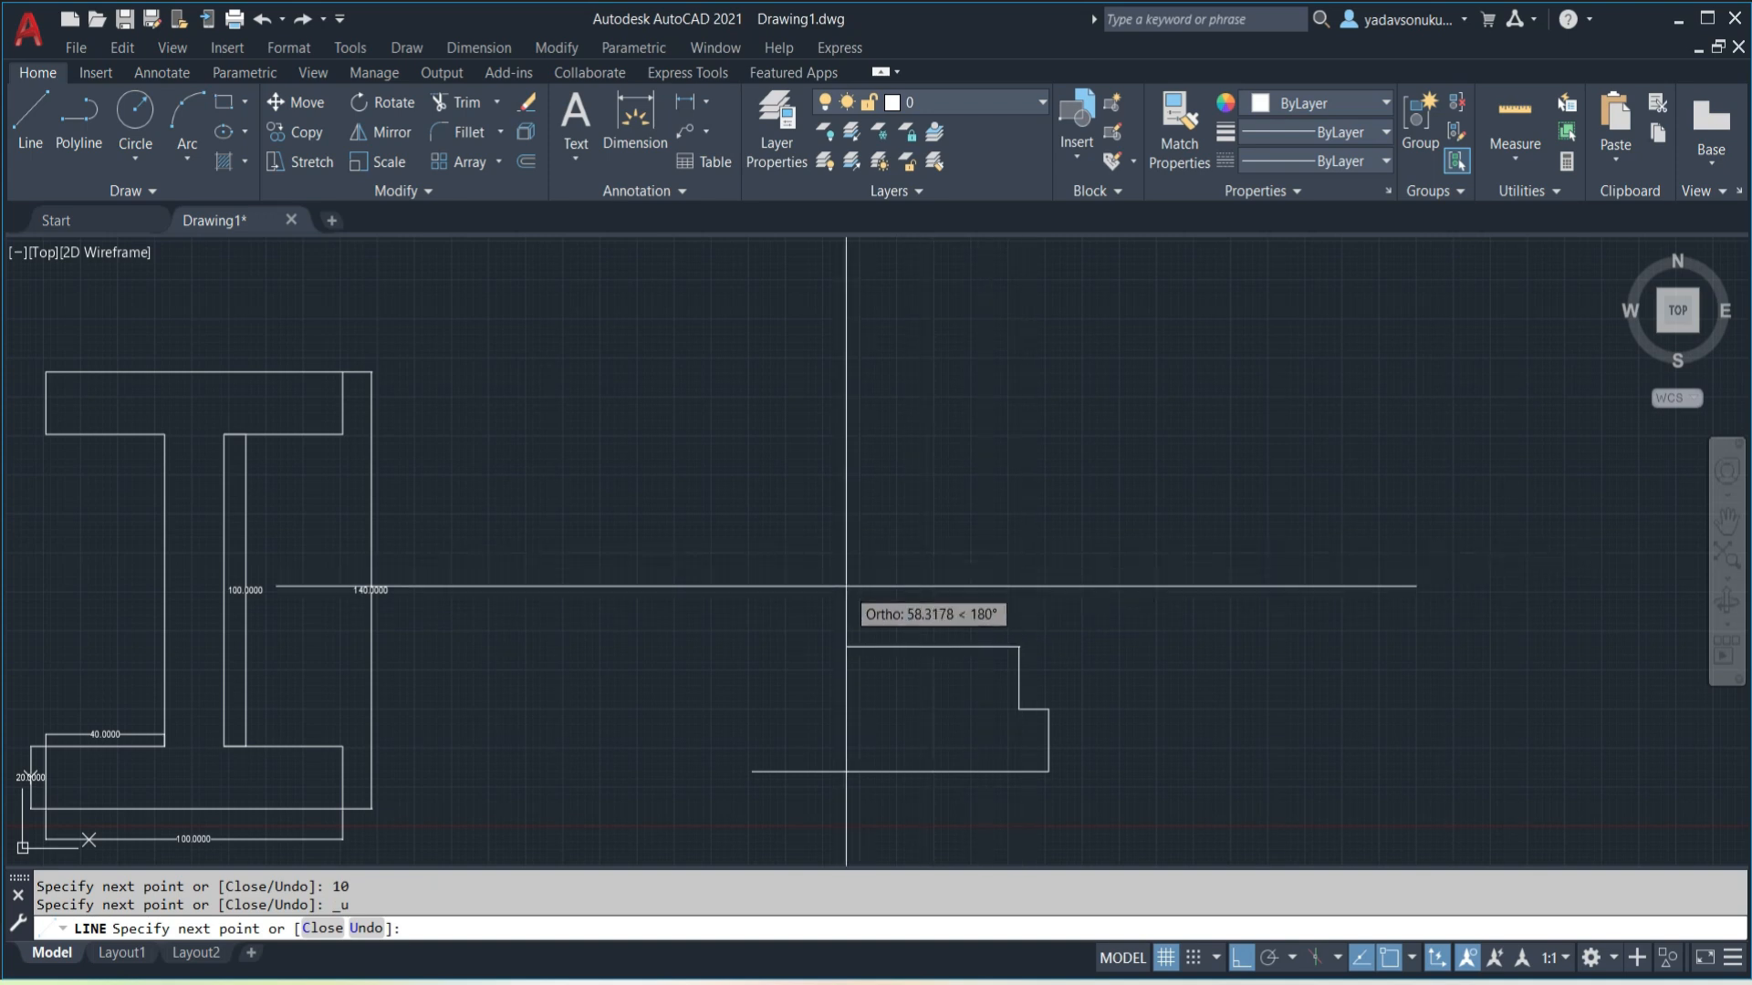
# - Continue the stepped outline 30 units to the left and 50 units upward, checking the figure in Exercise 1.jpg
pyautogui.press('Return')
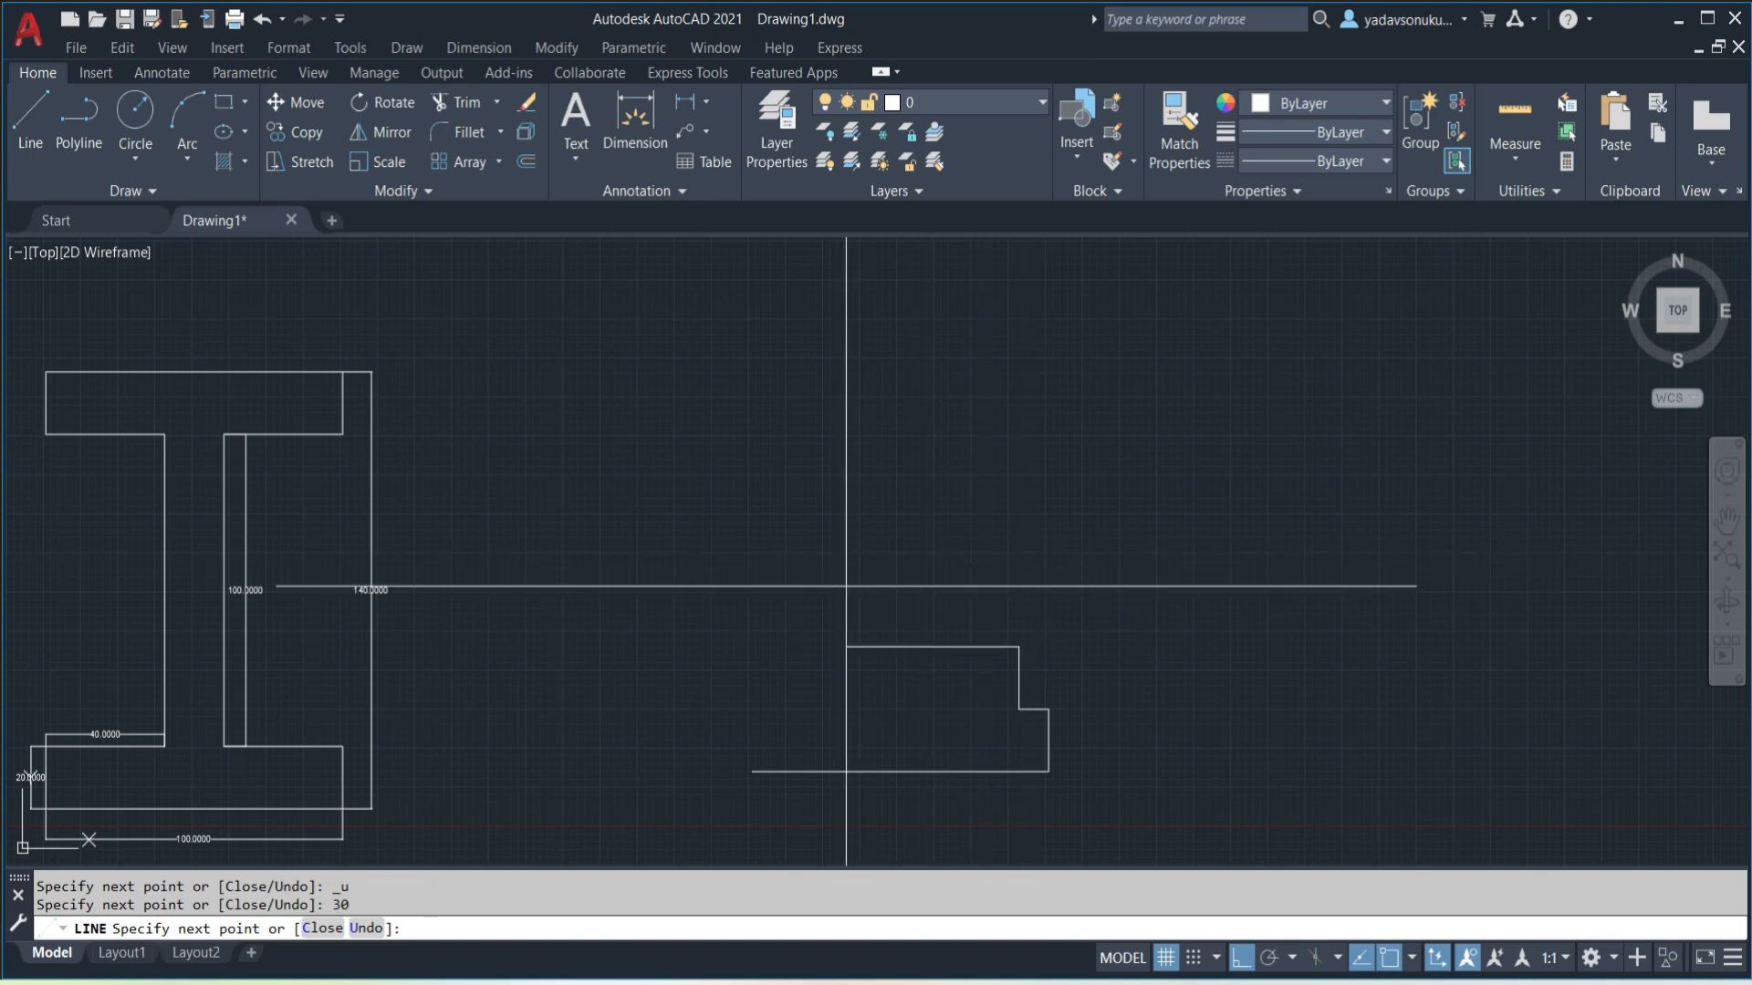
pyautogui.click(1300, 981)
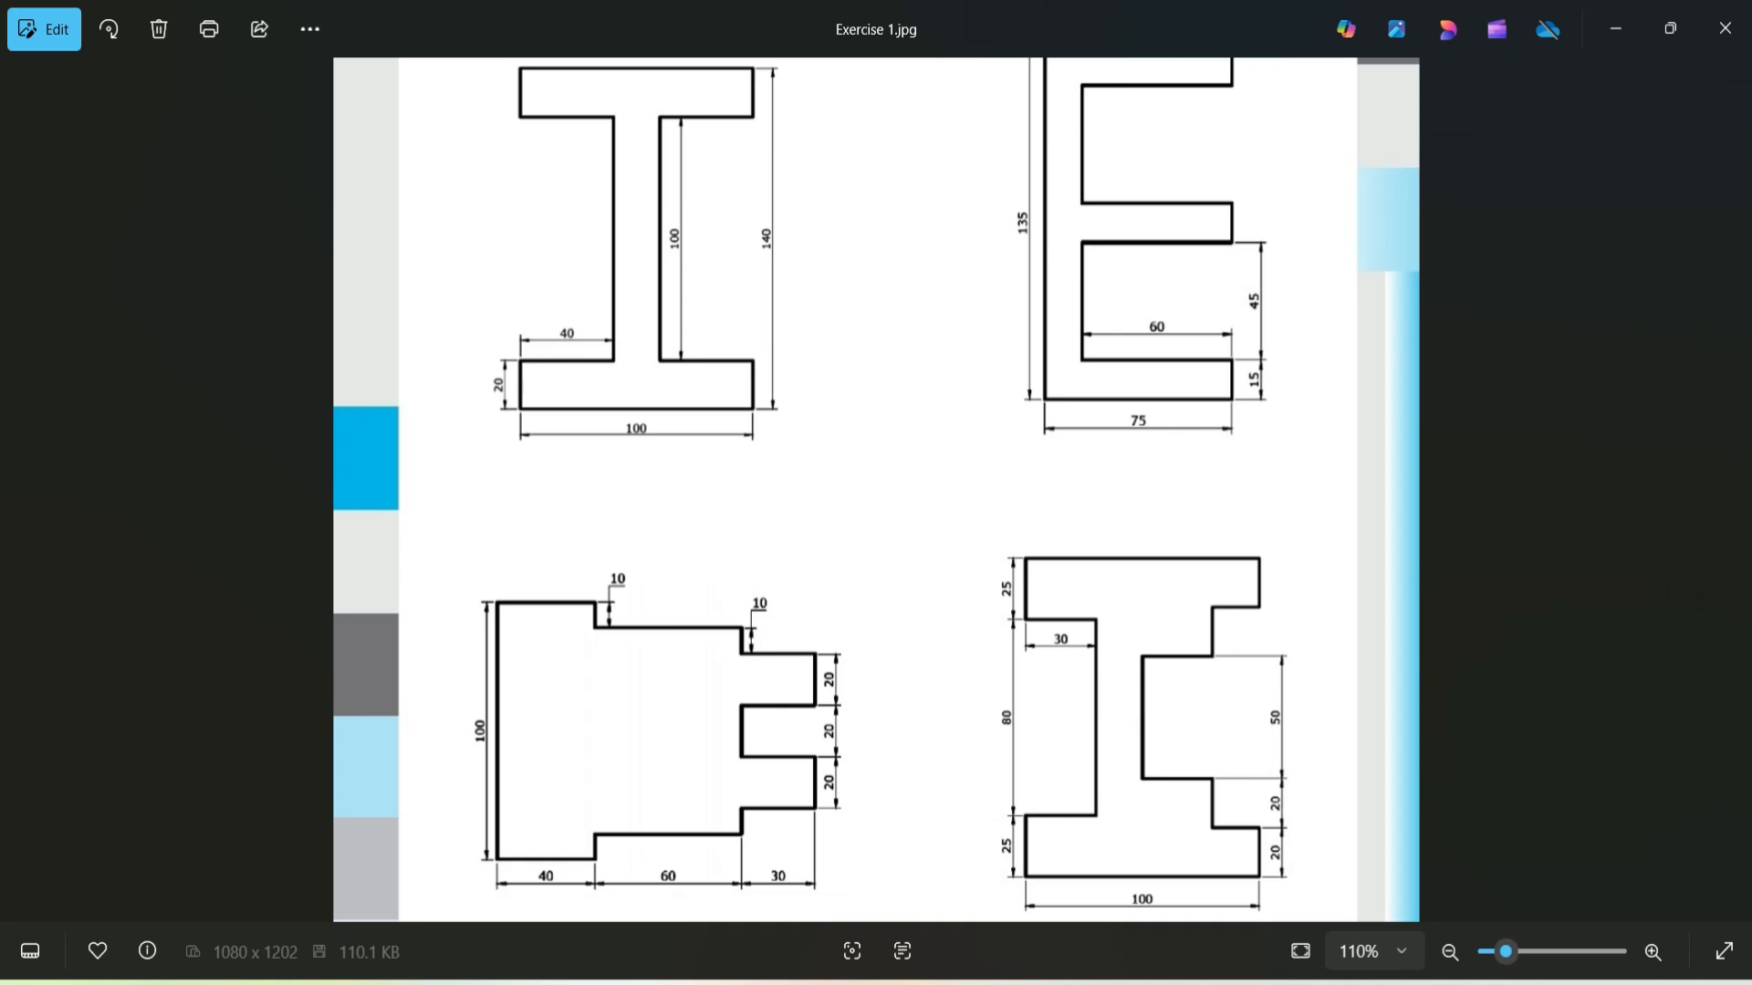
pyautogui.click(1241, 981)
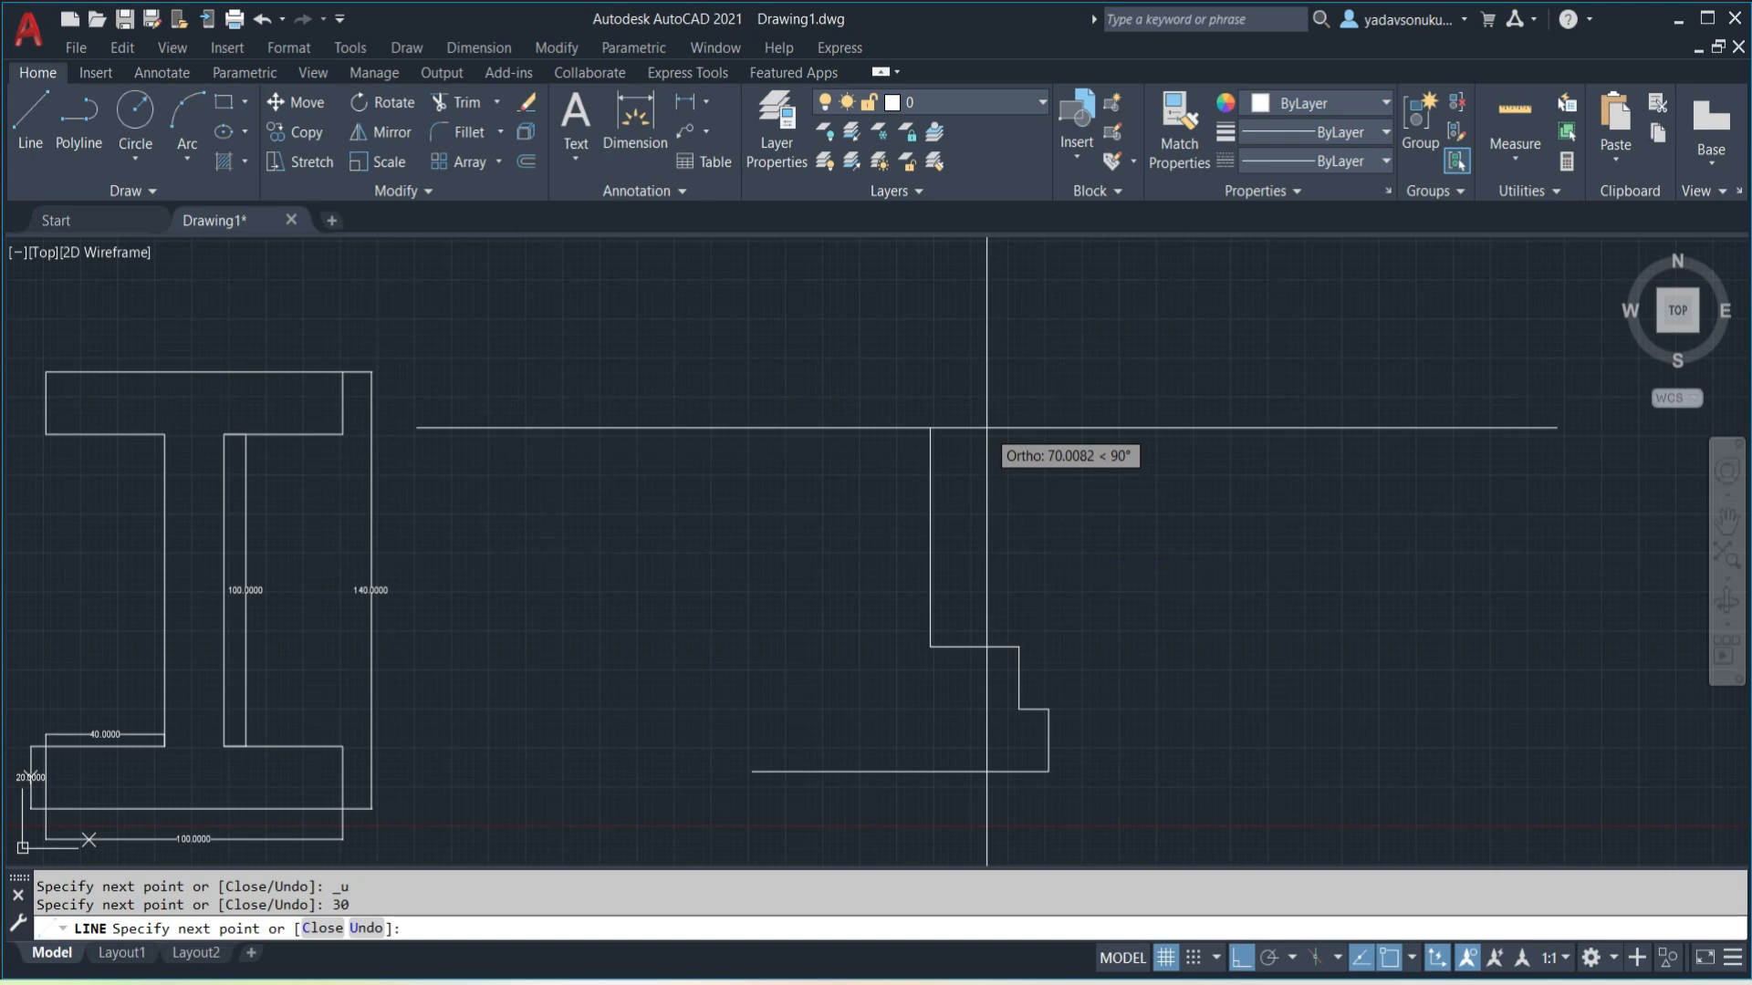
pyautogui.press('Return')
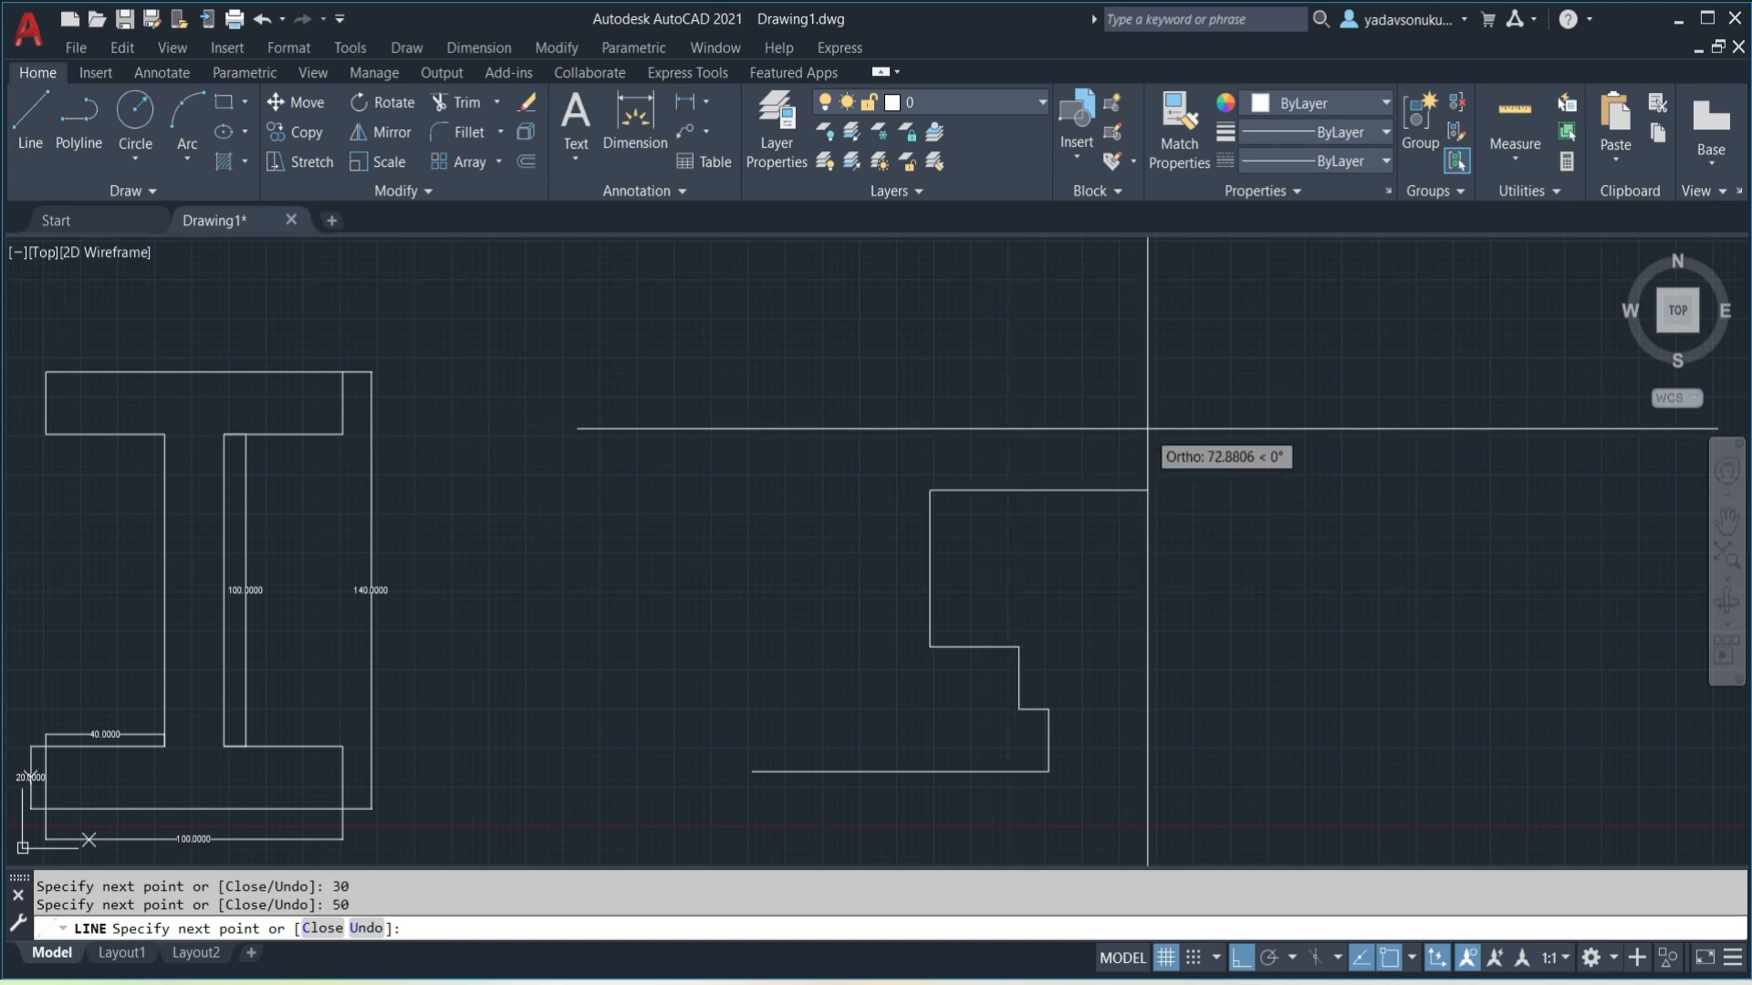
pyautogui.hotkey('alt', 'Tab')
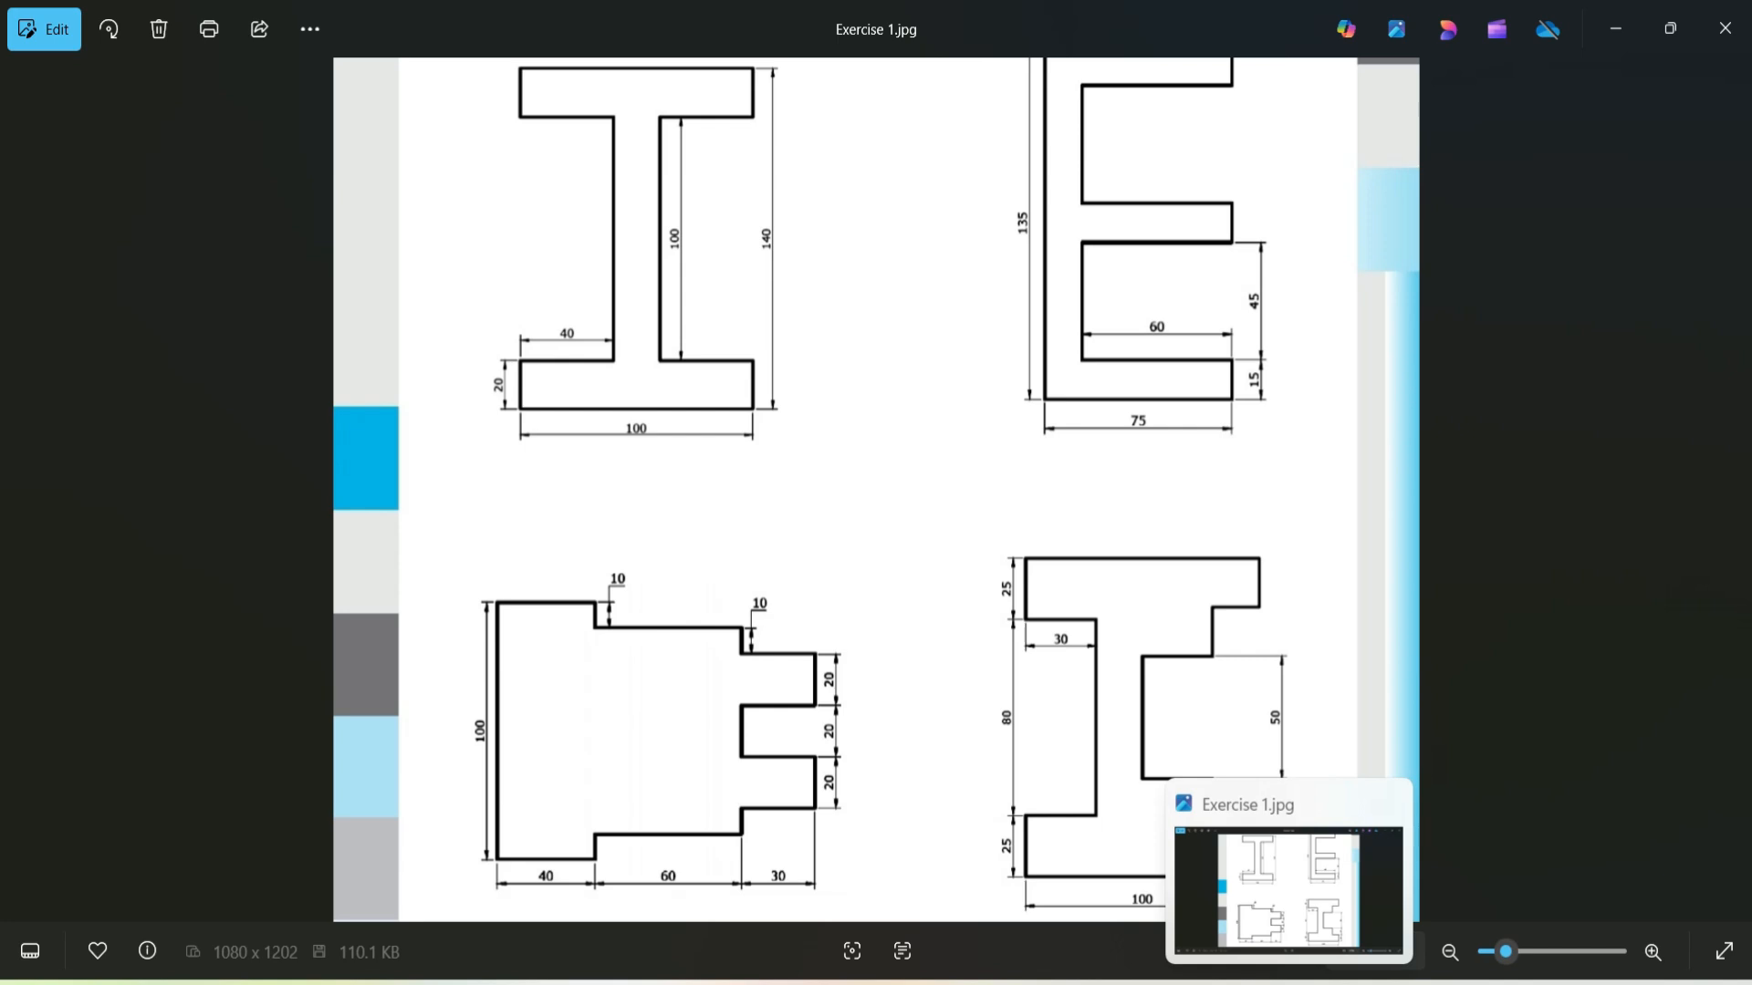
# - Continue the stepped outline in AutoCAD 30 units to the right and 20 units up, checking the figure in Exercise 1.jpg
pyautogui.click(1288, 982)
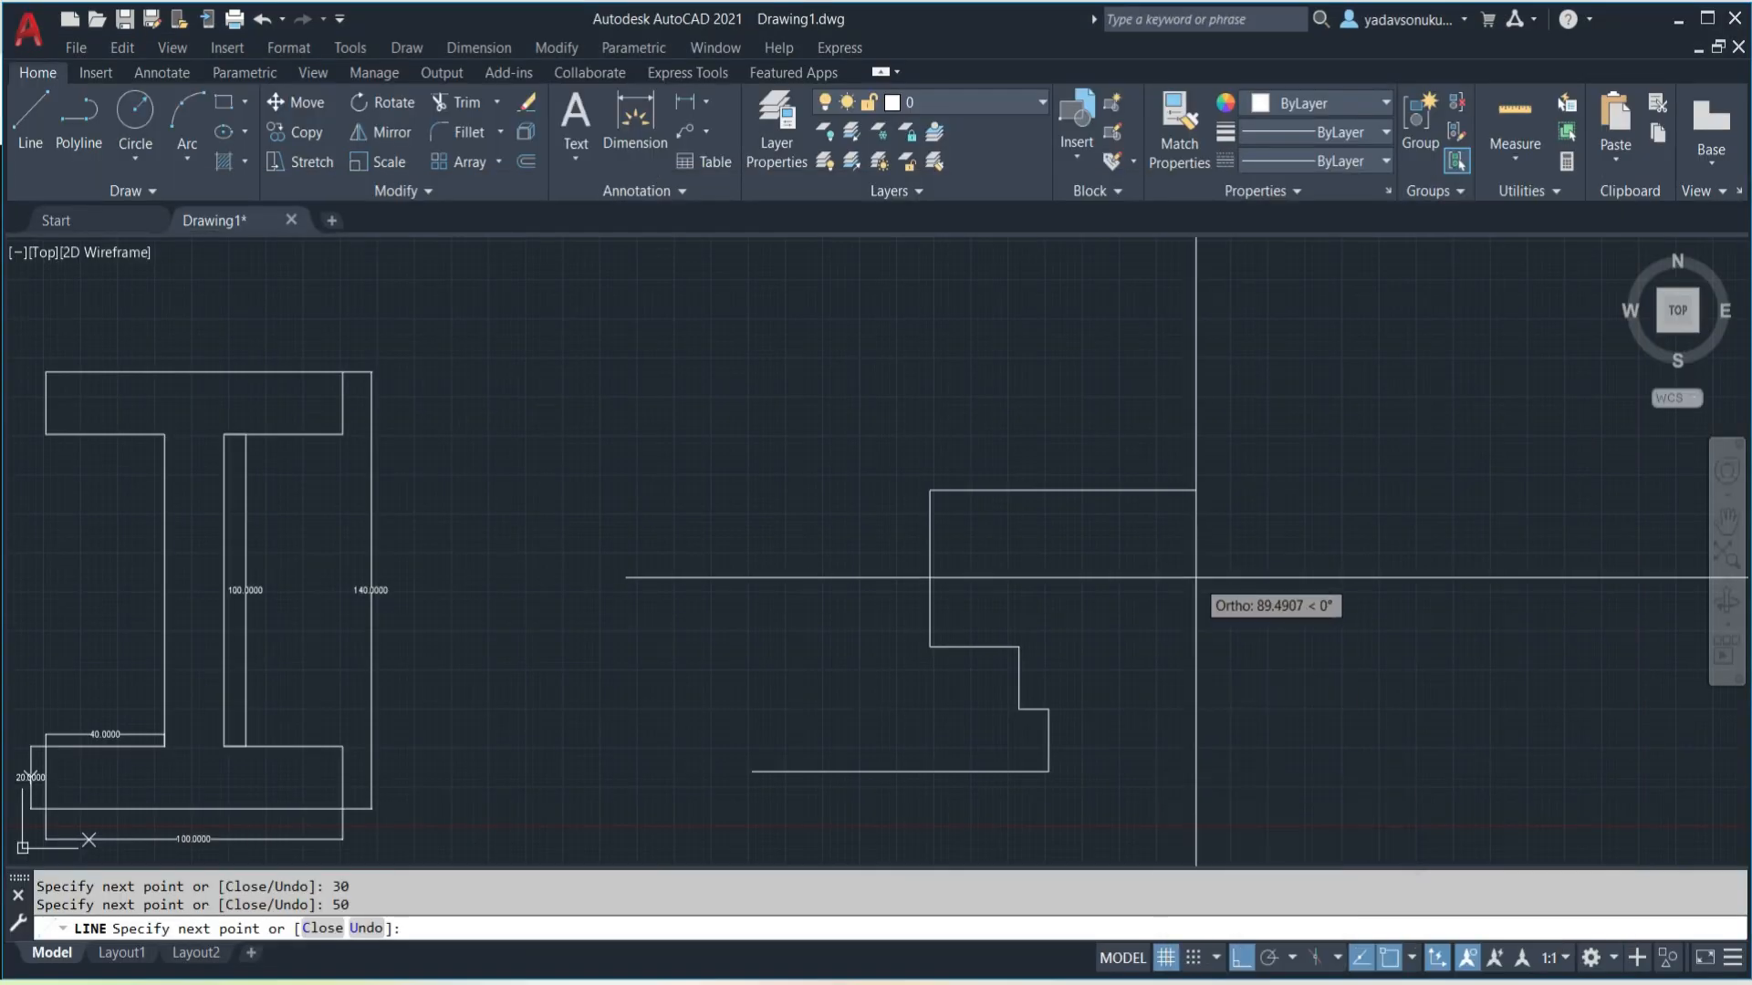
pyautogui.press('Return')
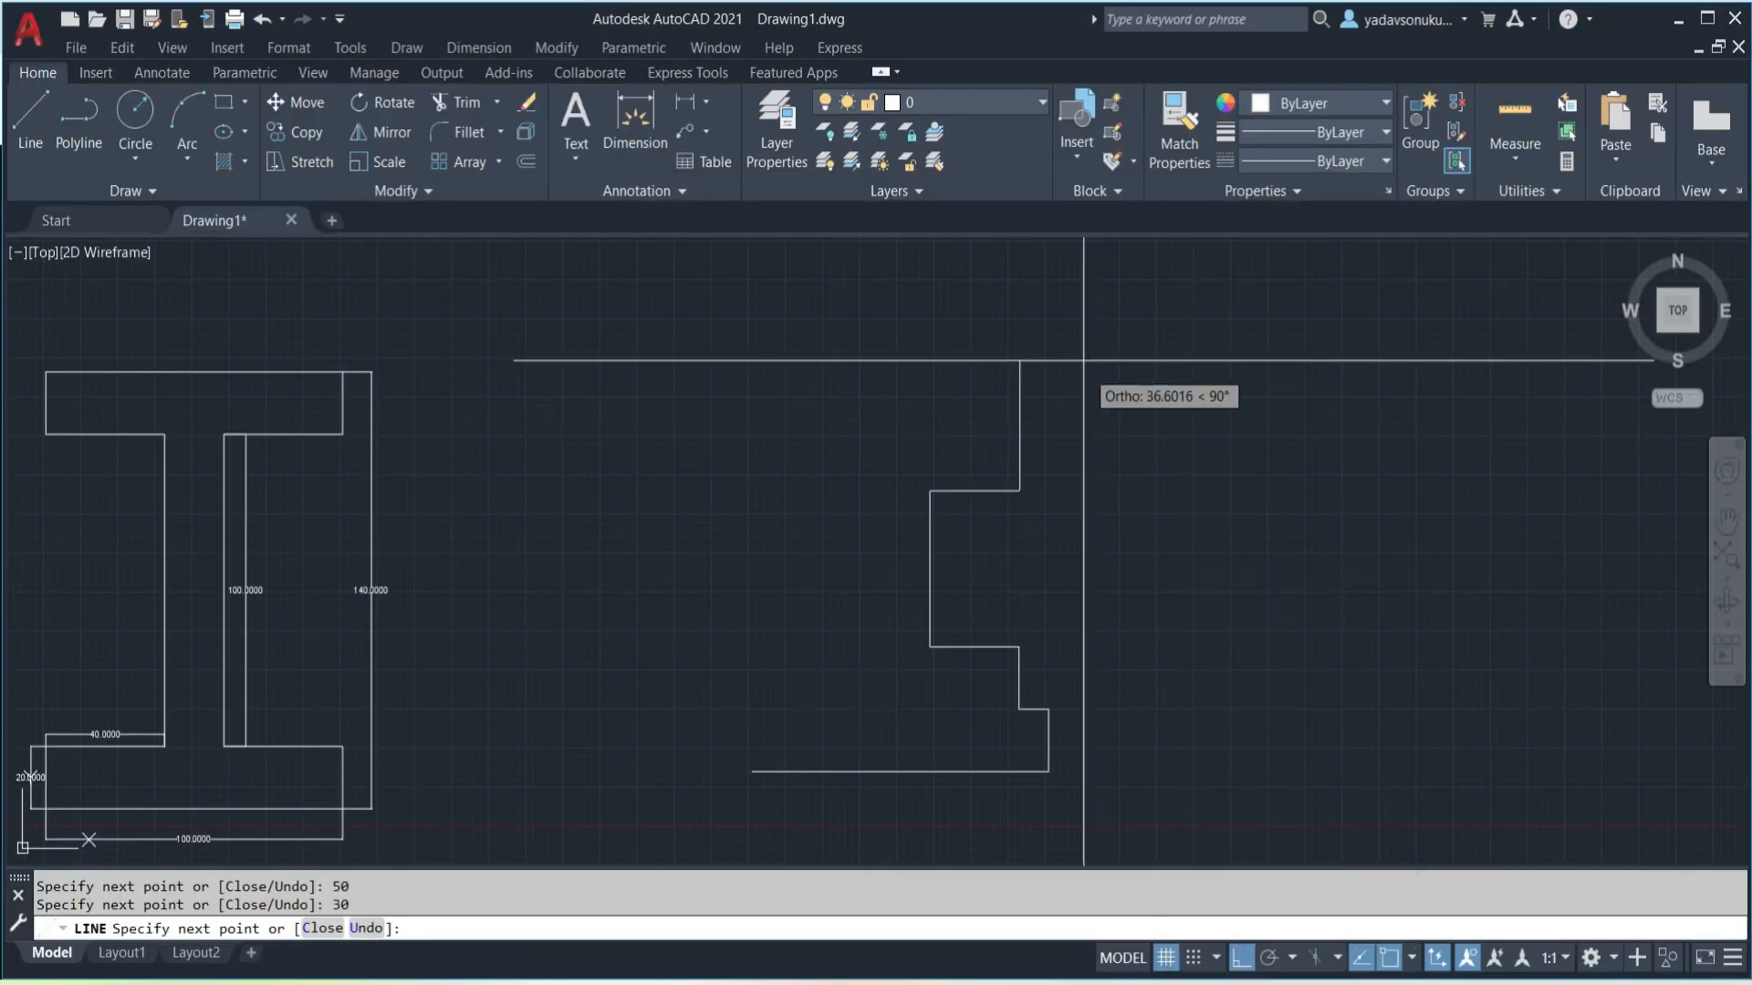
pyautogui.click(1288, 982)
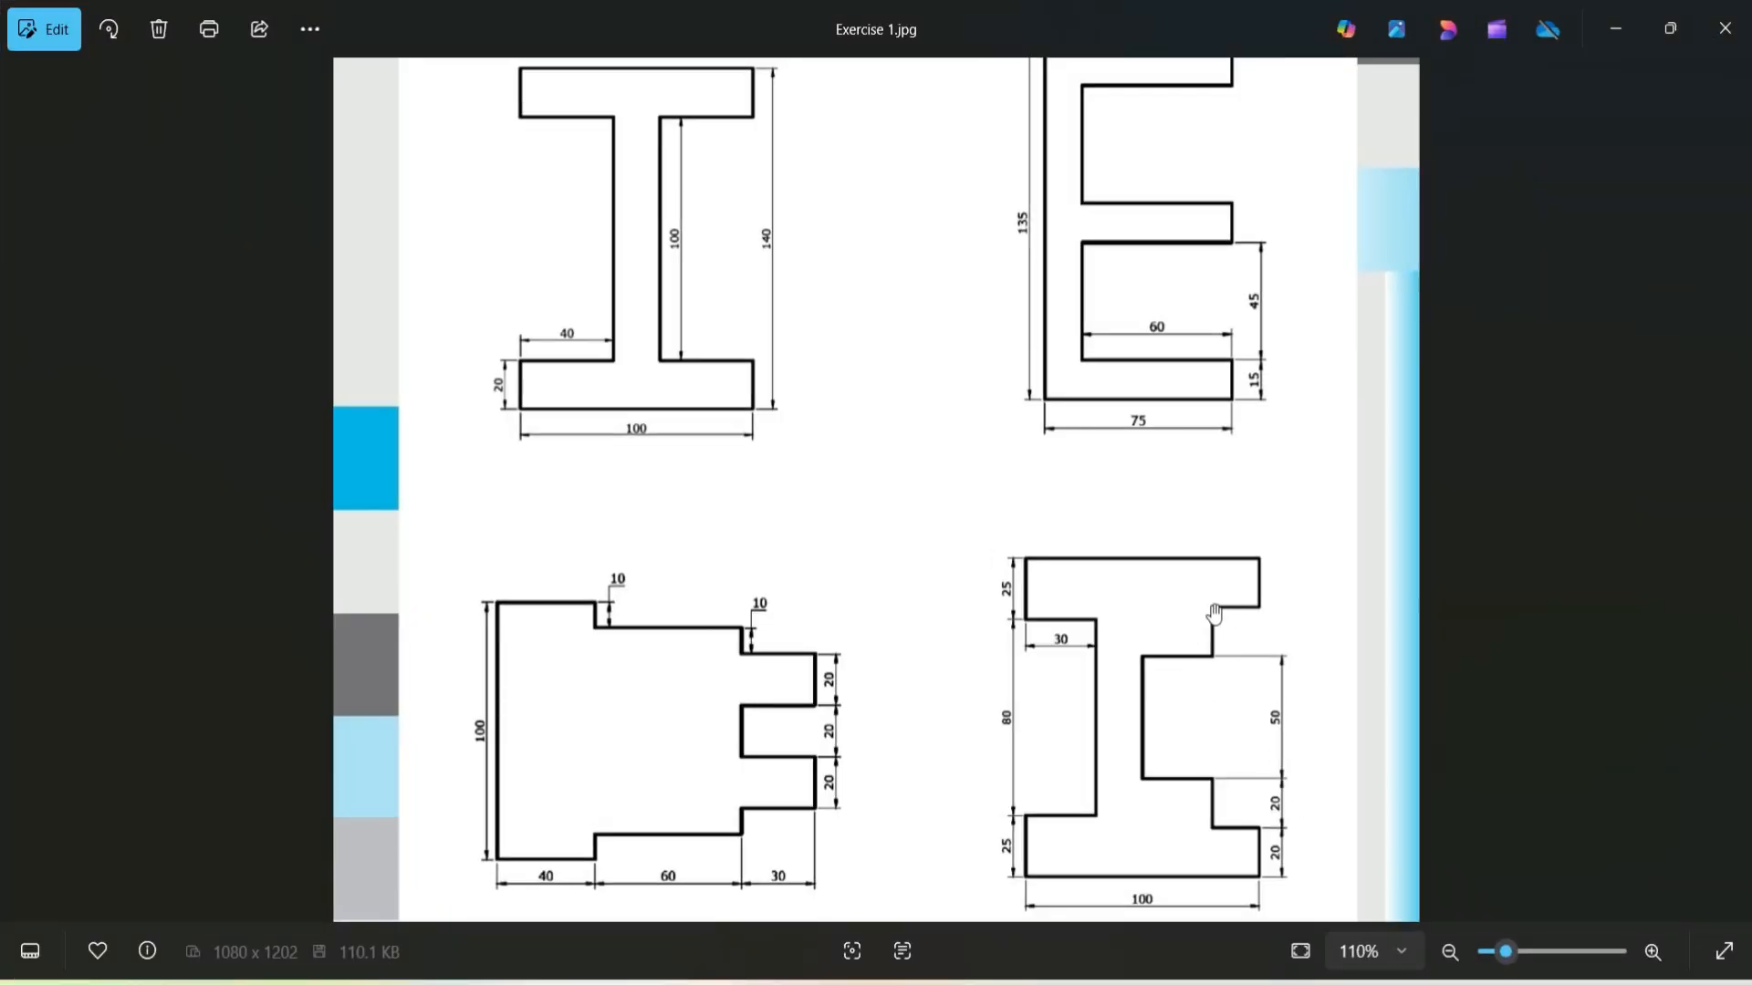
pyautogui.moveTo(1238, 982)
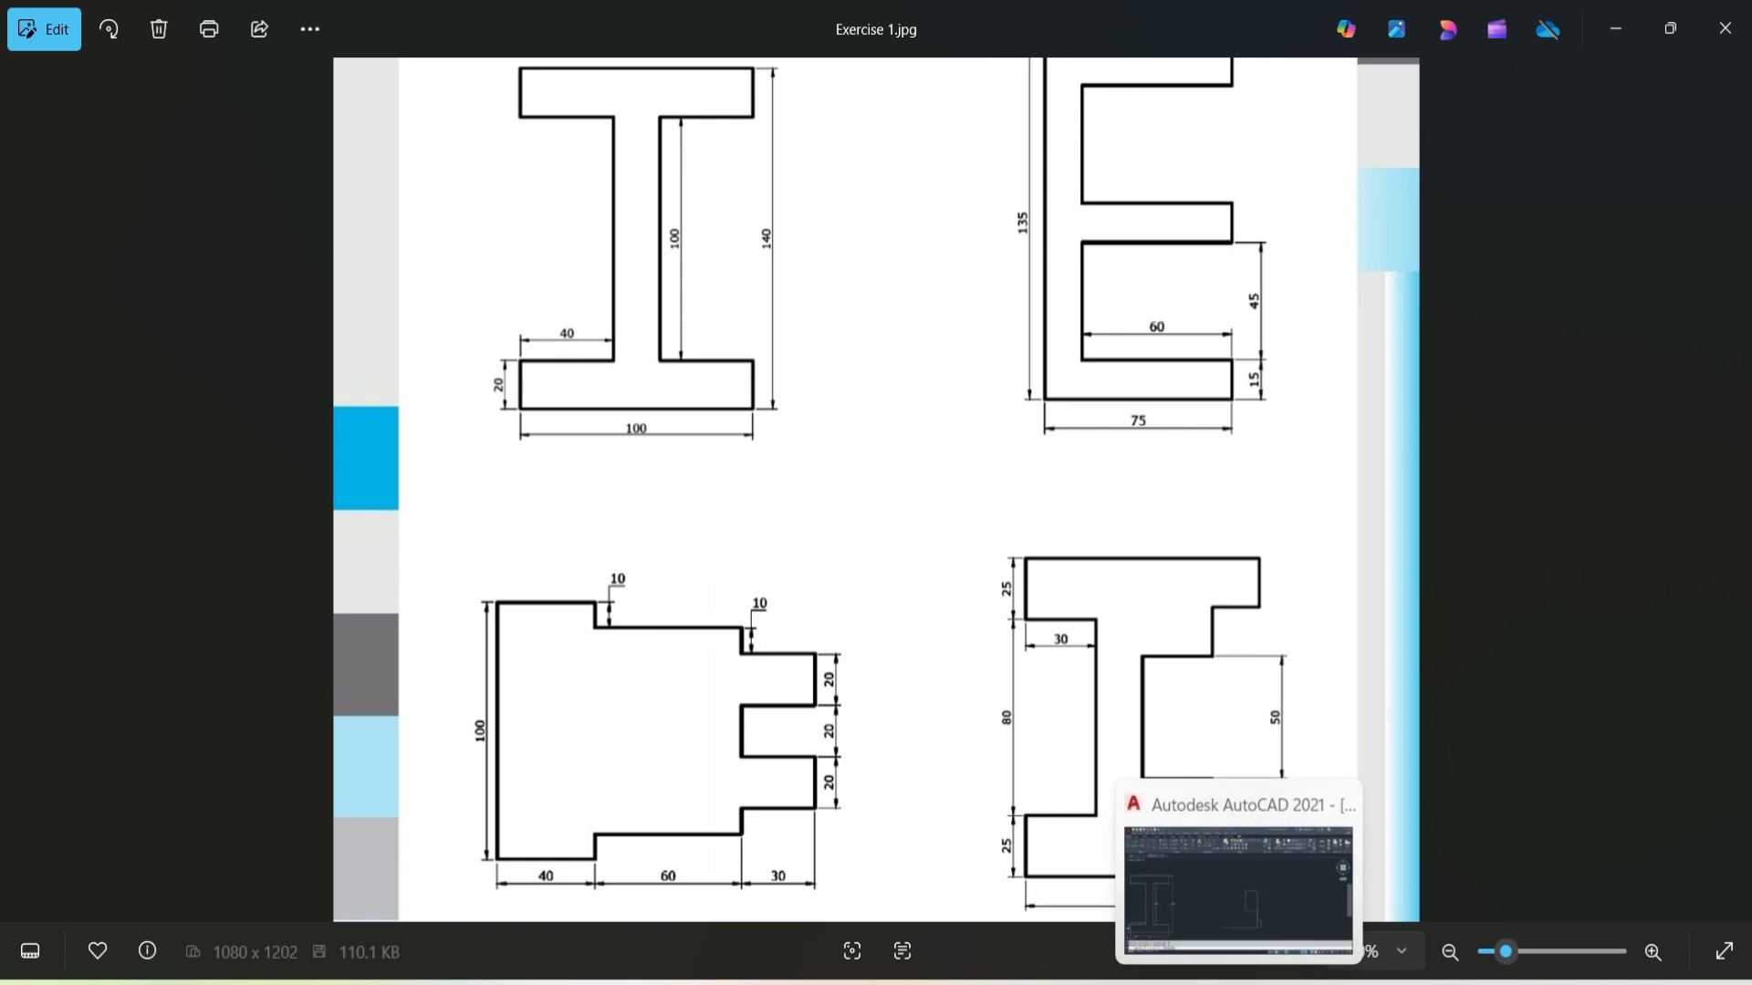
pyautogui.click(1226, 904)
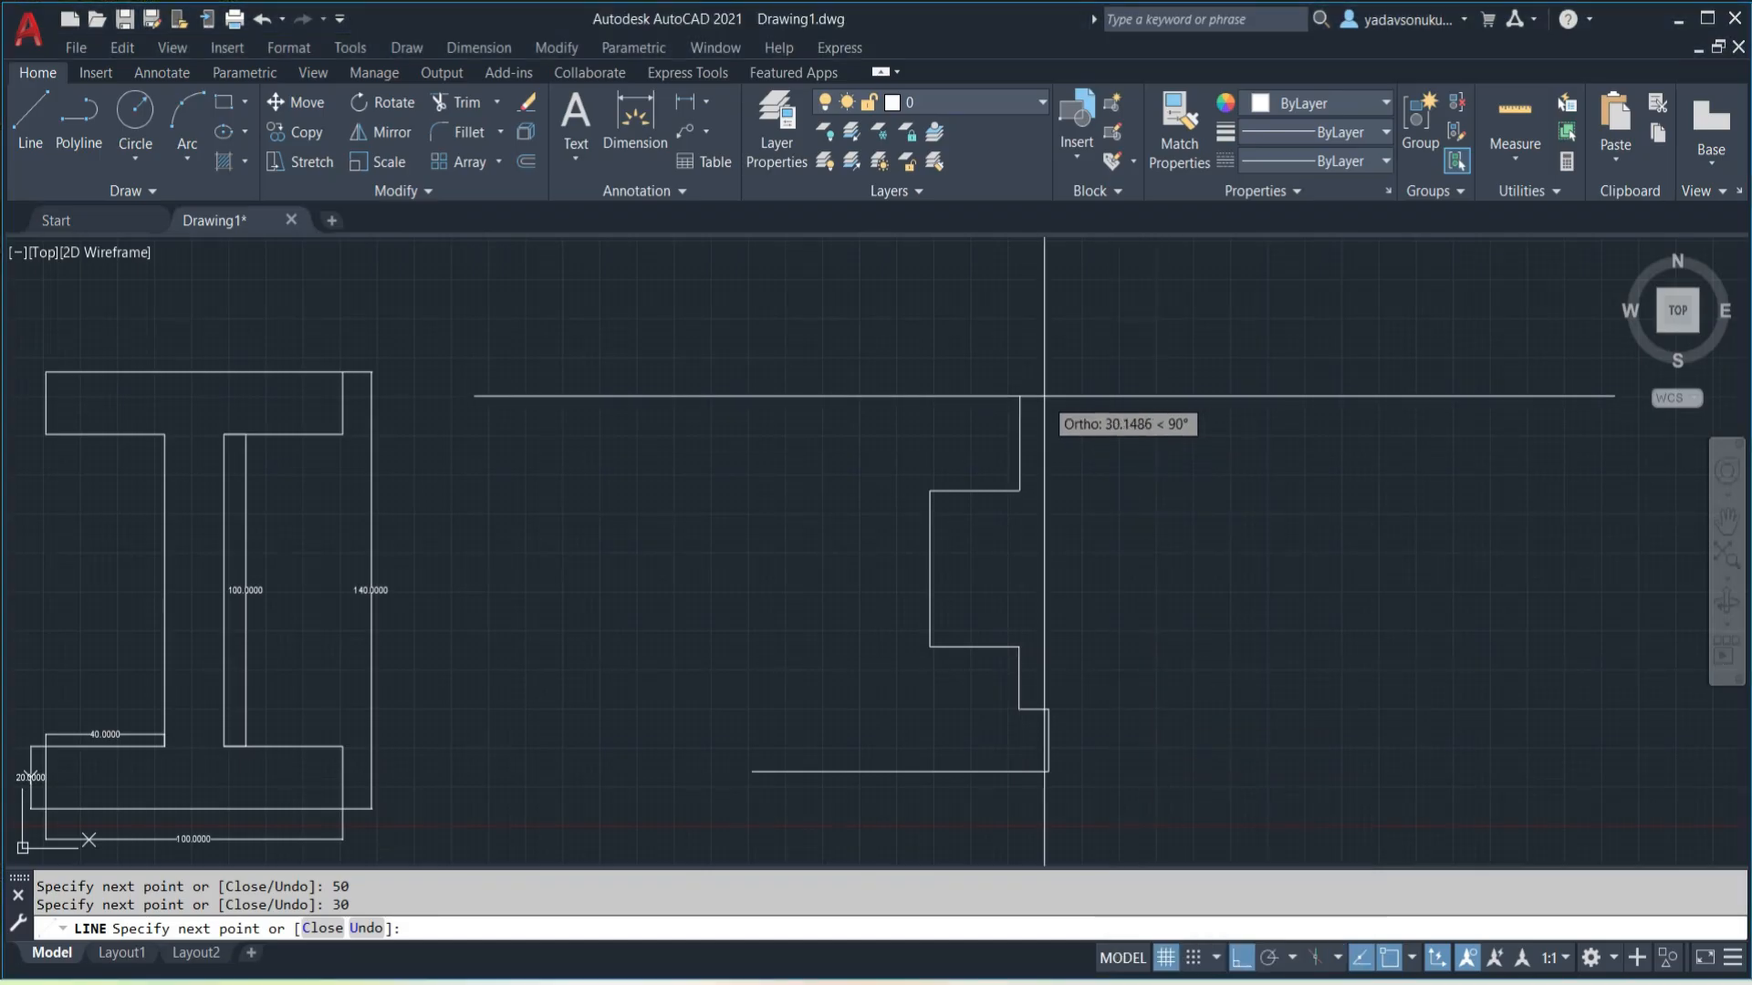
pyautogui.press('Return')
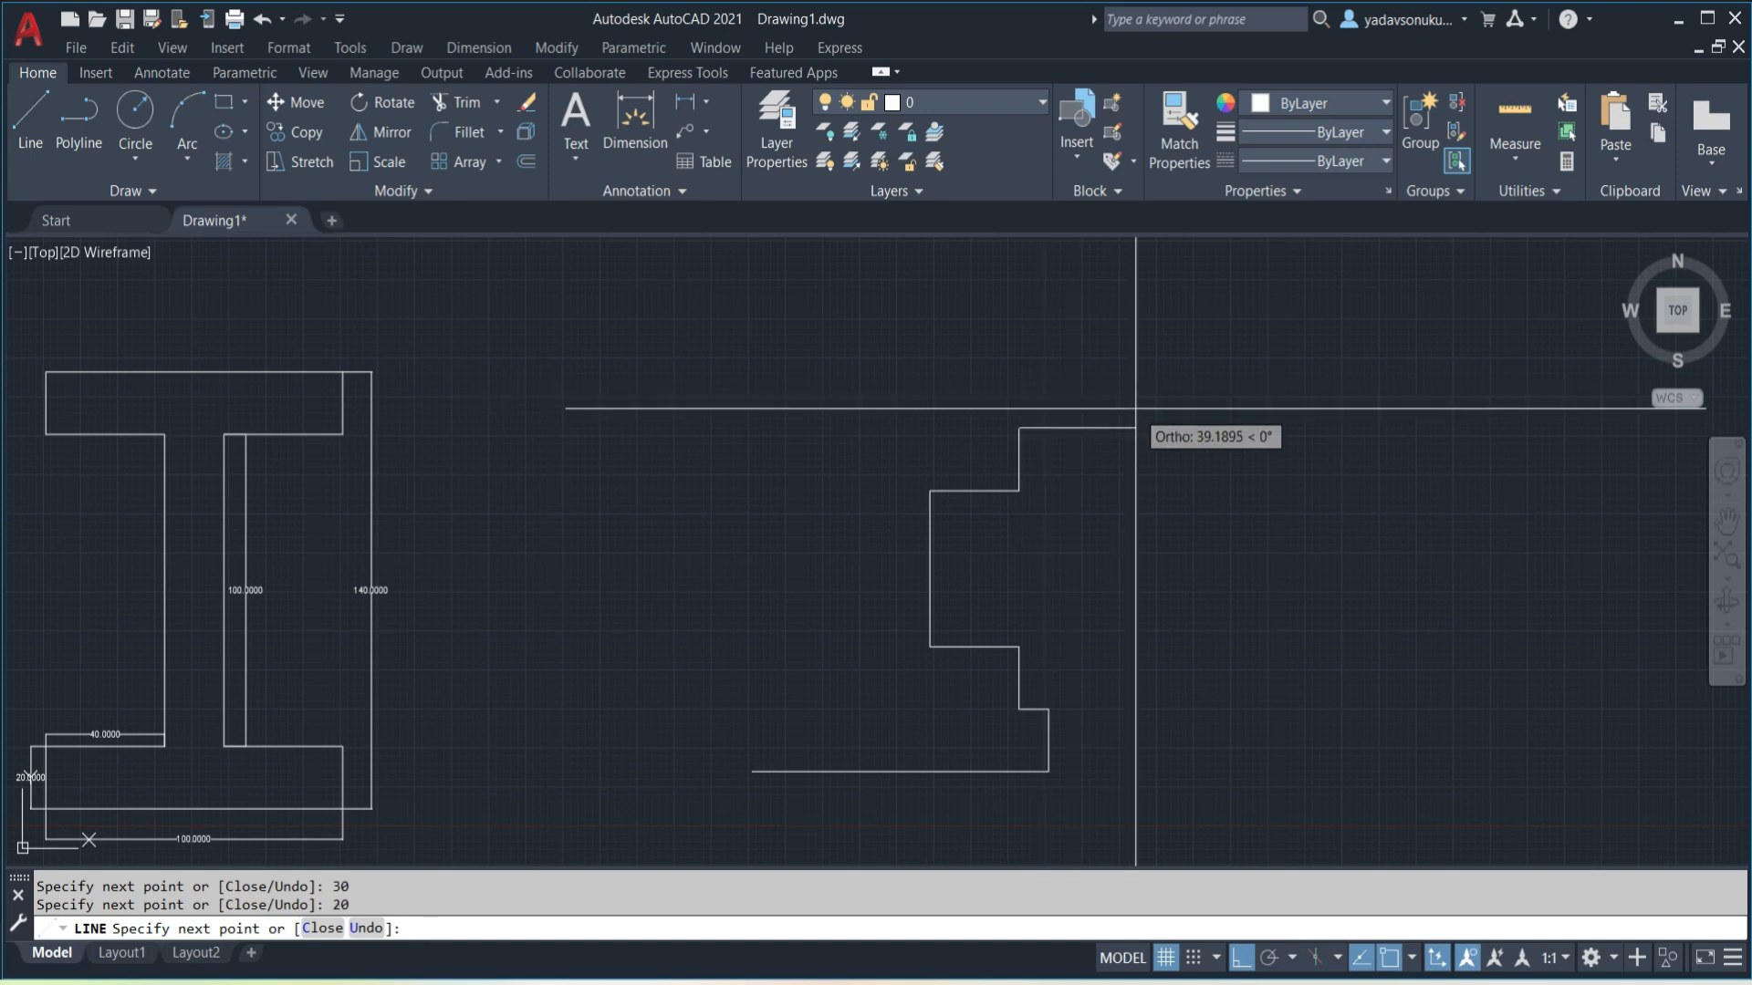
# - Extend the outline 10 units to the right and 20 units up to form the upper flange's right end
pyautogui.write('10')
pyautogui.press('Return')
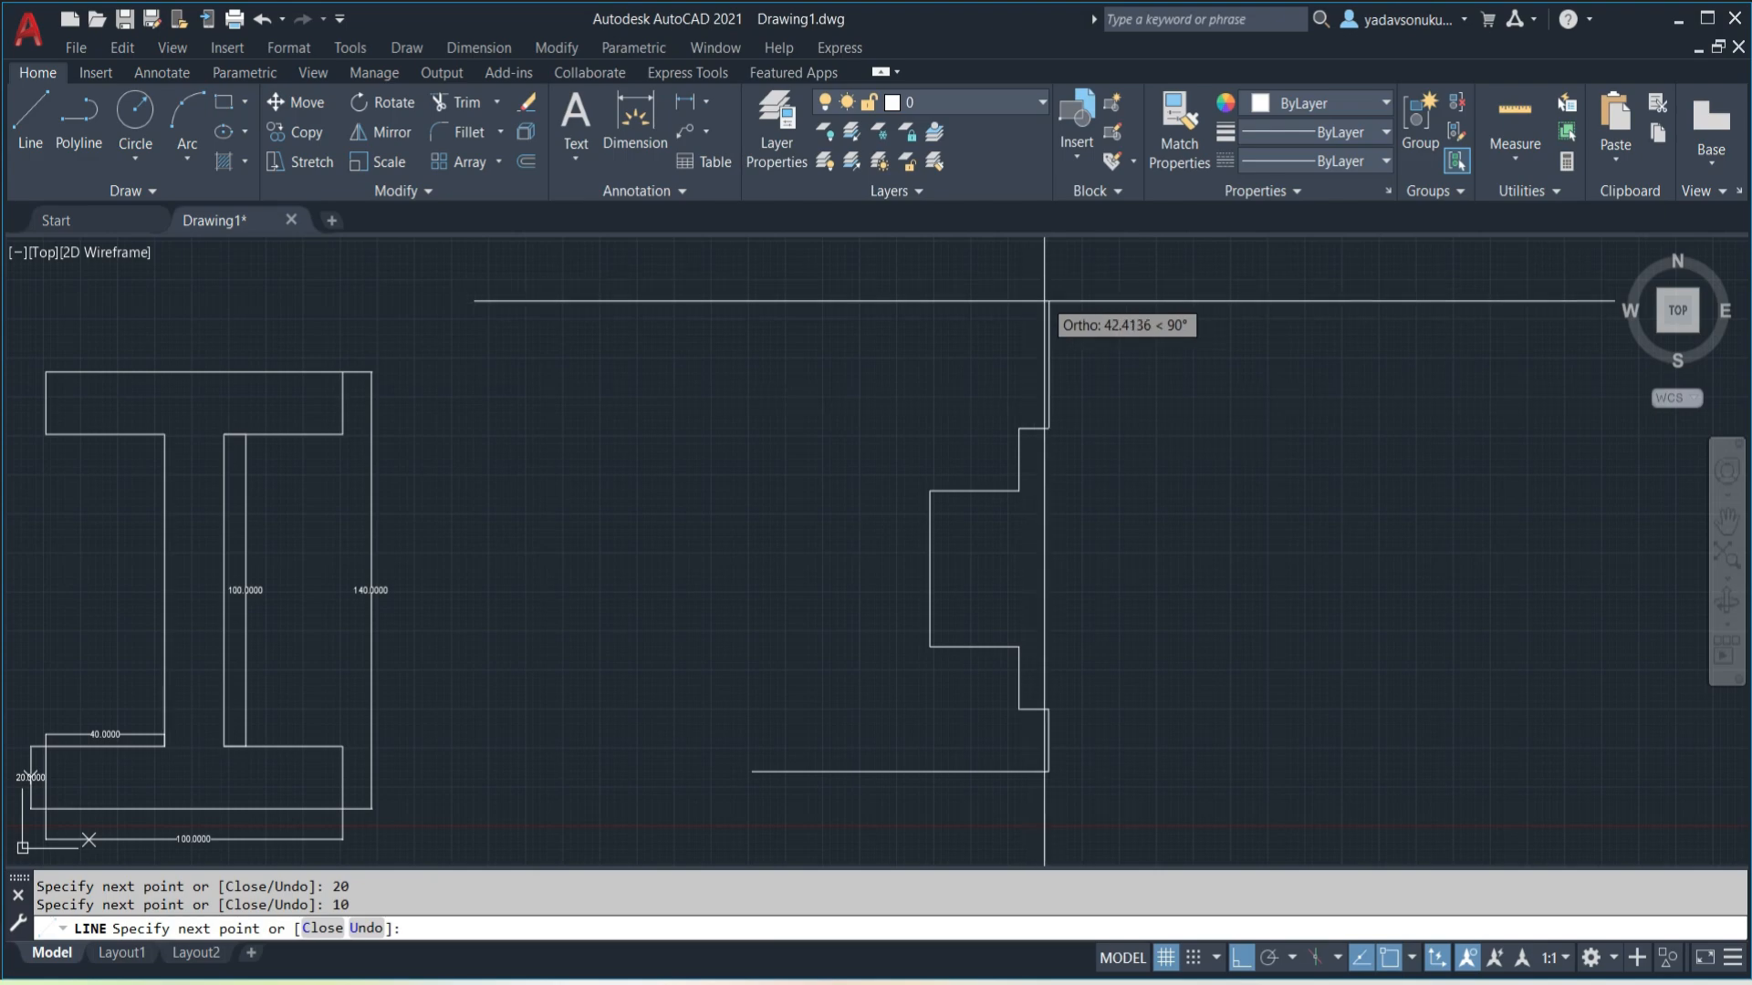
pyautogui.hotkey('alt', 'Tab')
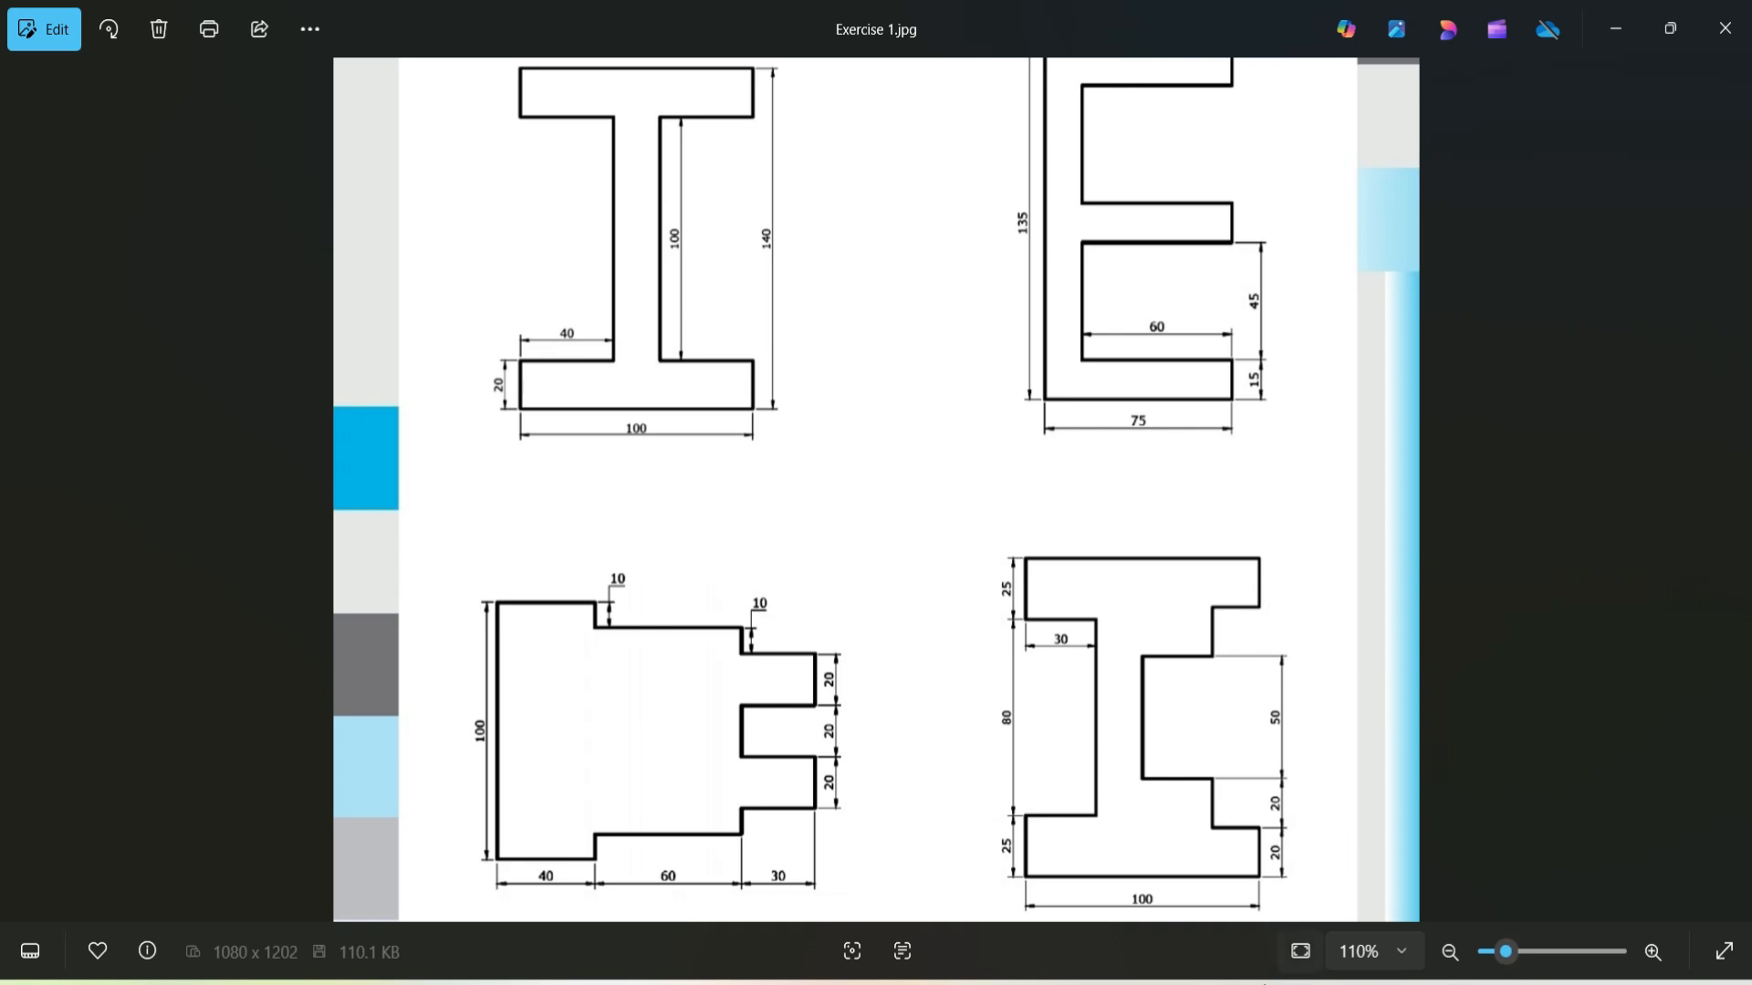
pyautogui.click(1213, 984)
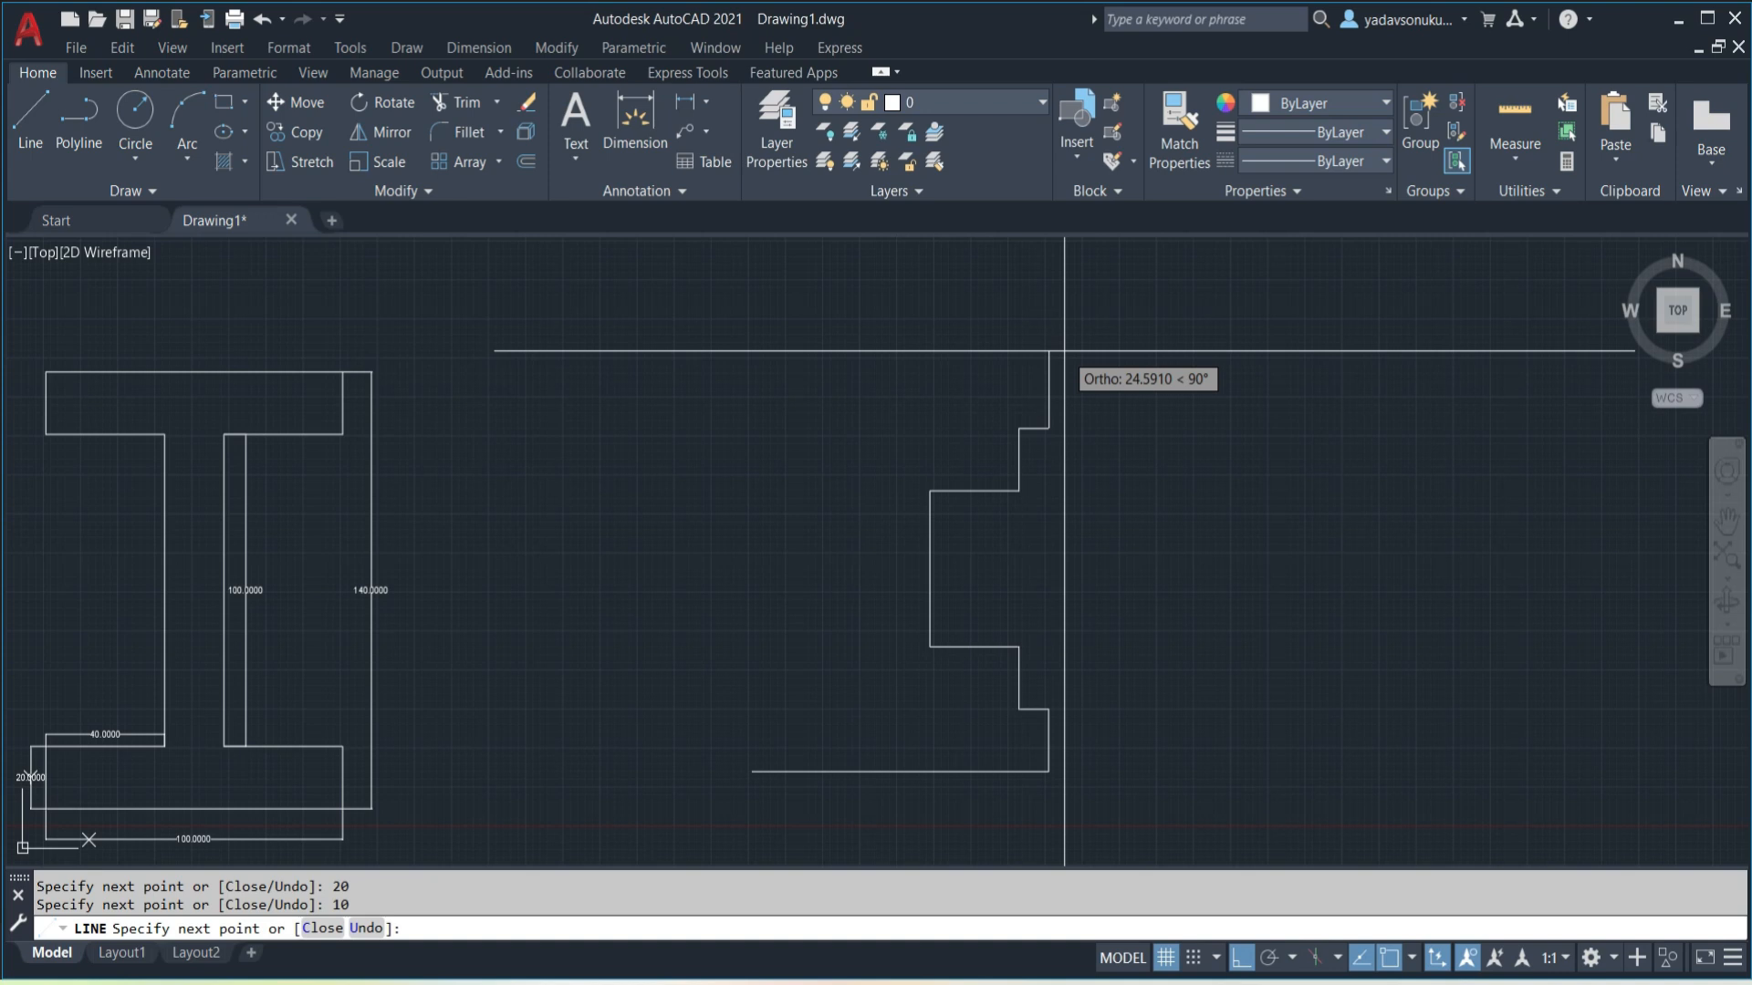
pyautogui.press('Return')
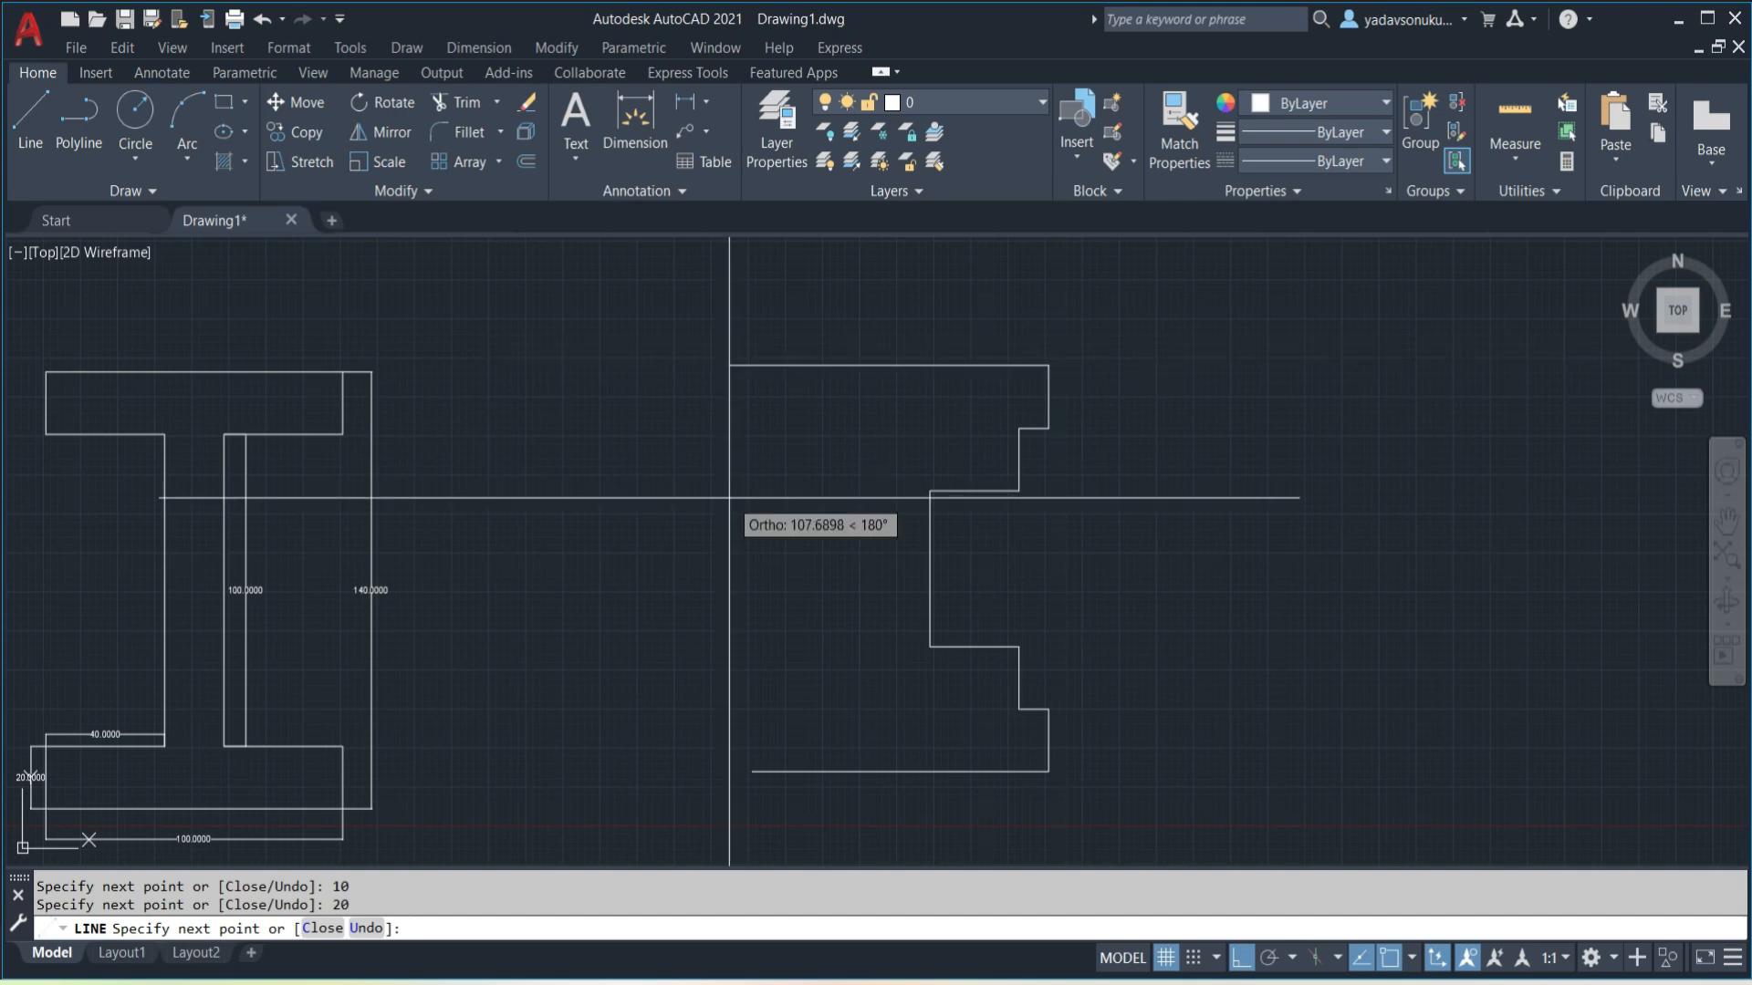
# - Draw the upper flange's 100-unit top edge to the left and its 25-unit left edge downward, following Exercise 1.jpg
pyautogui.click(1195, 983)
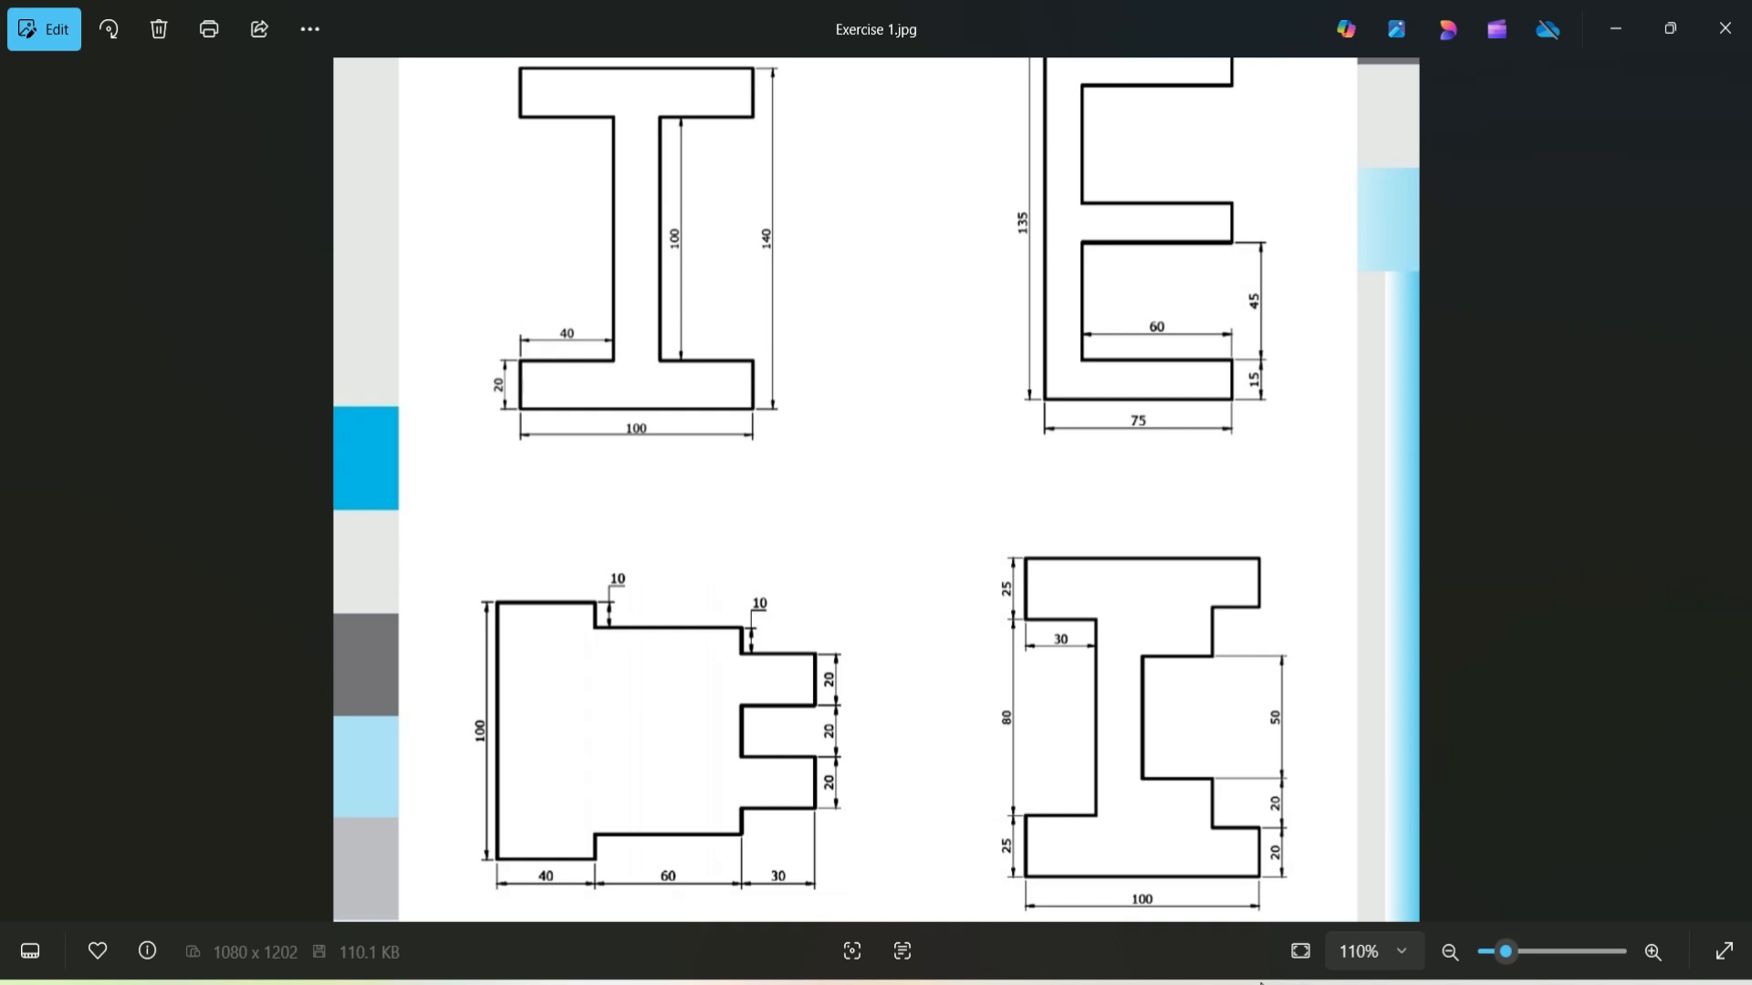
pyautogui.click(1201, 895)
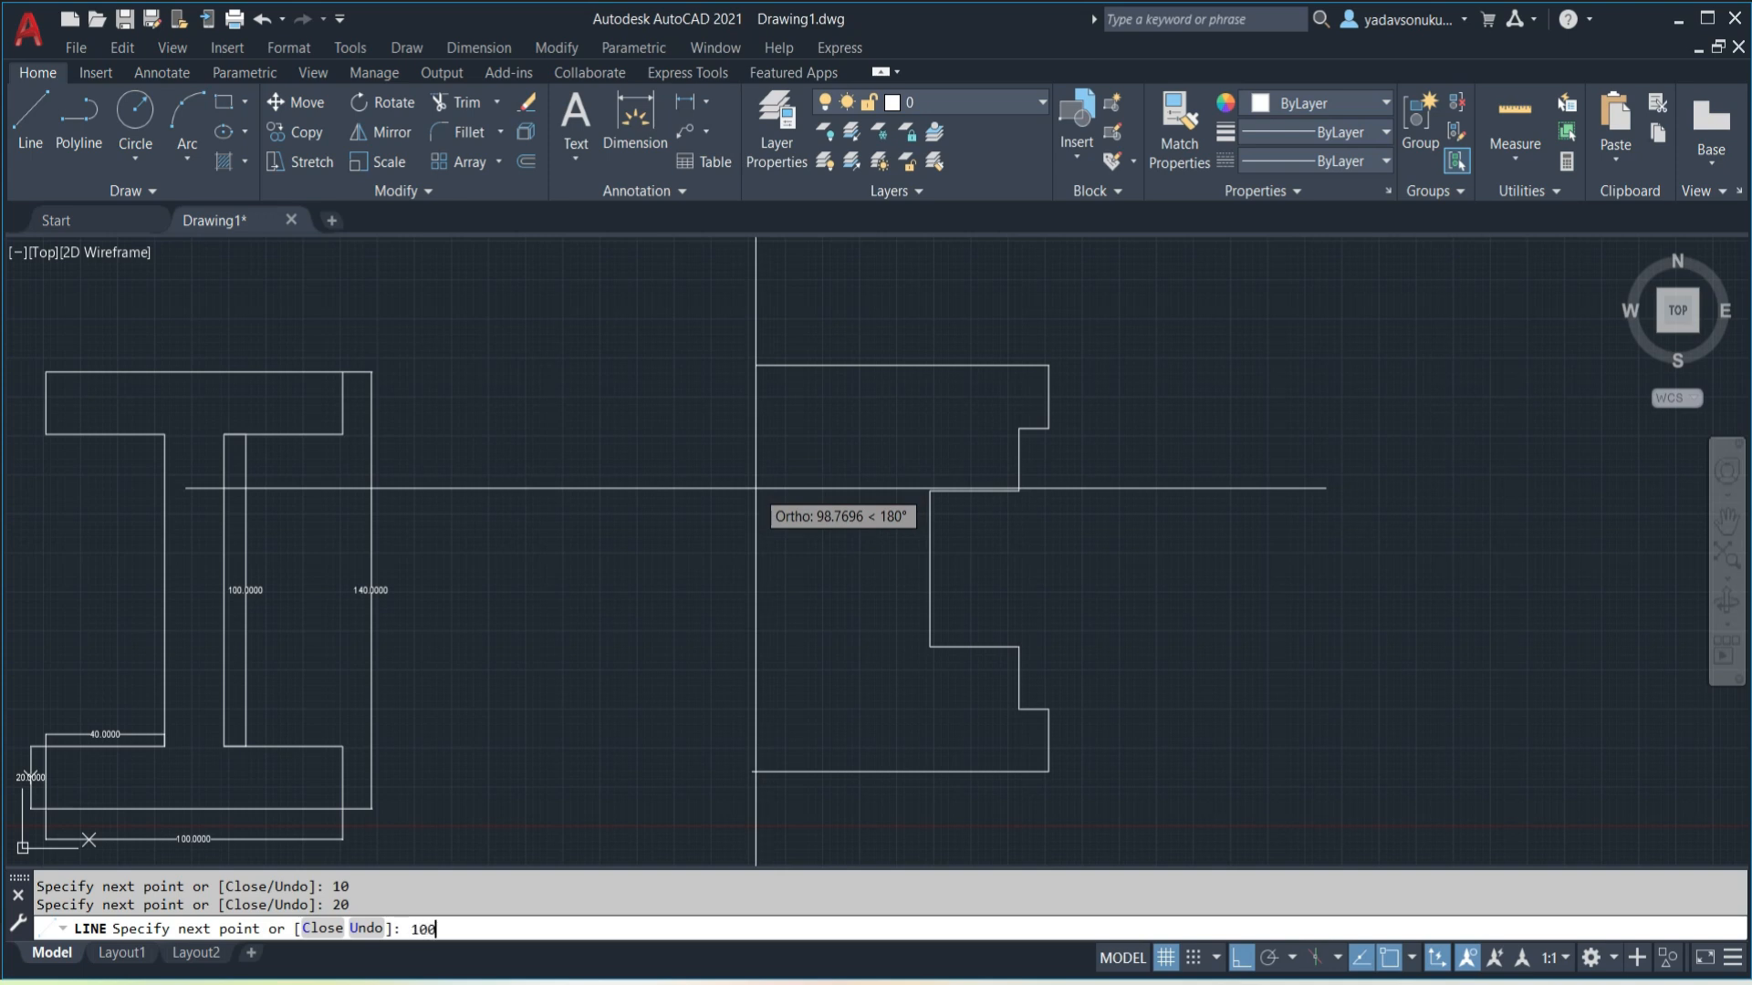
pyautogui.press('Return')
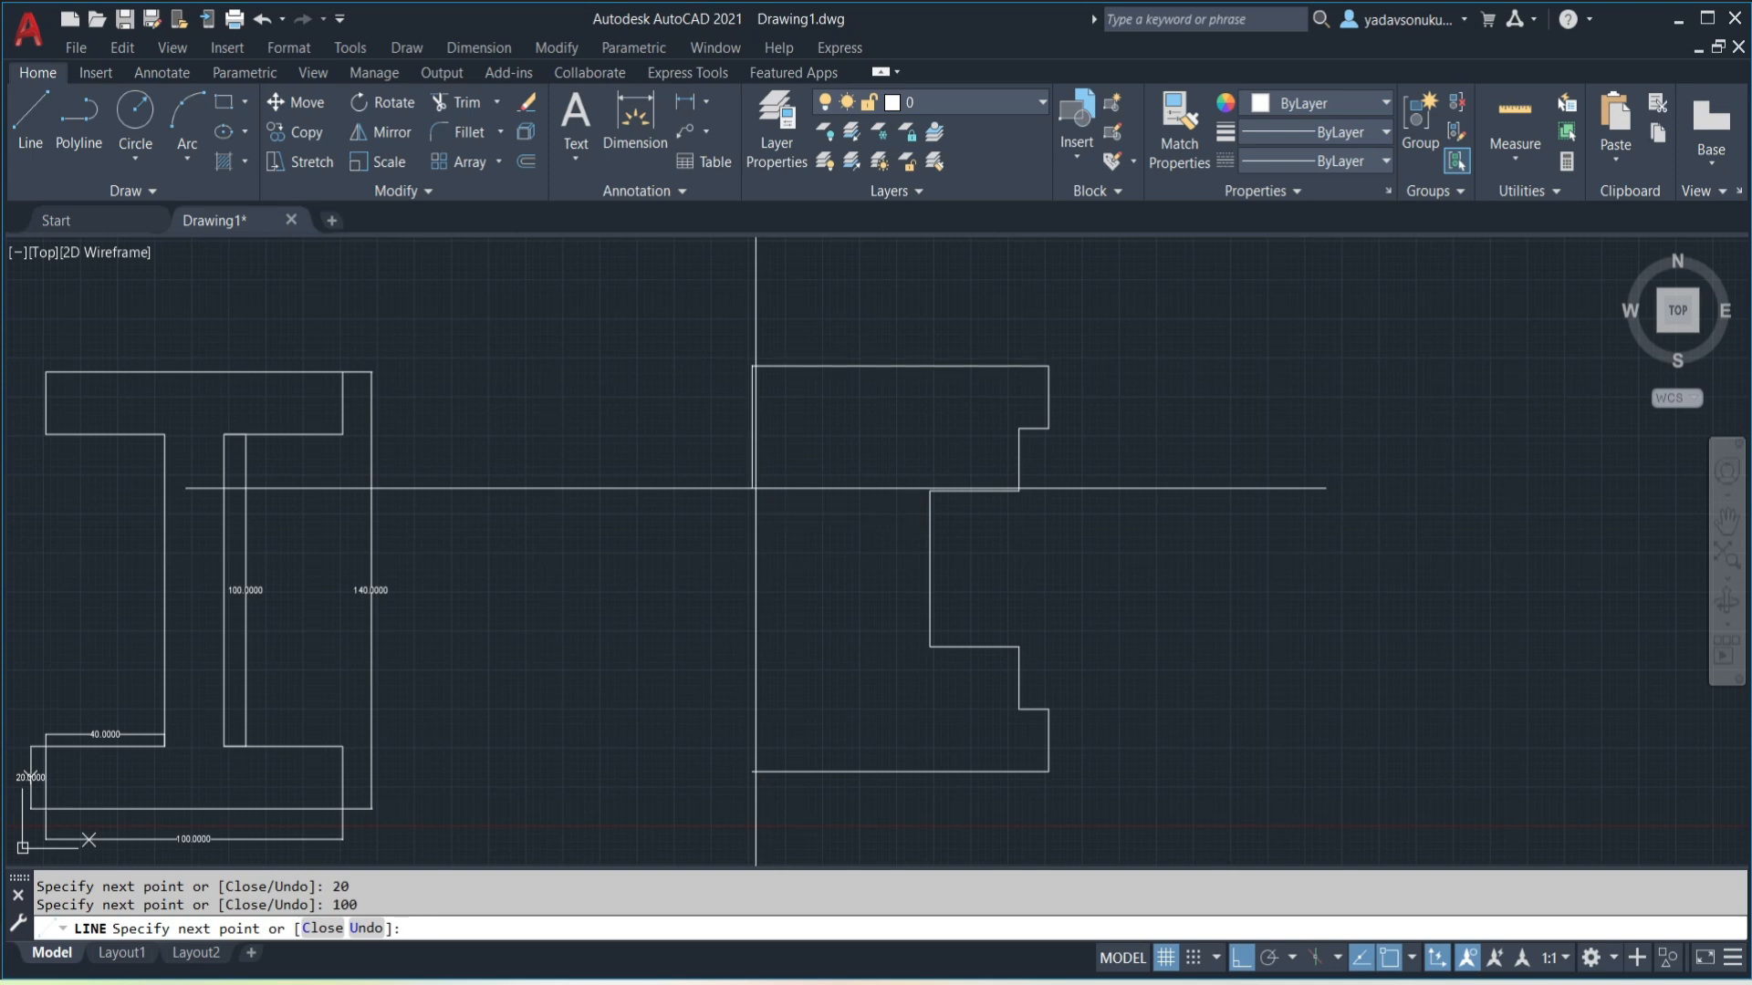
pyautogui.write('25')
pyautogui.press('Return')
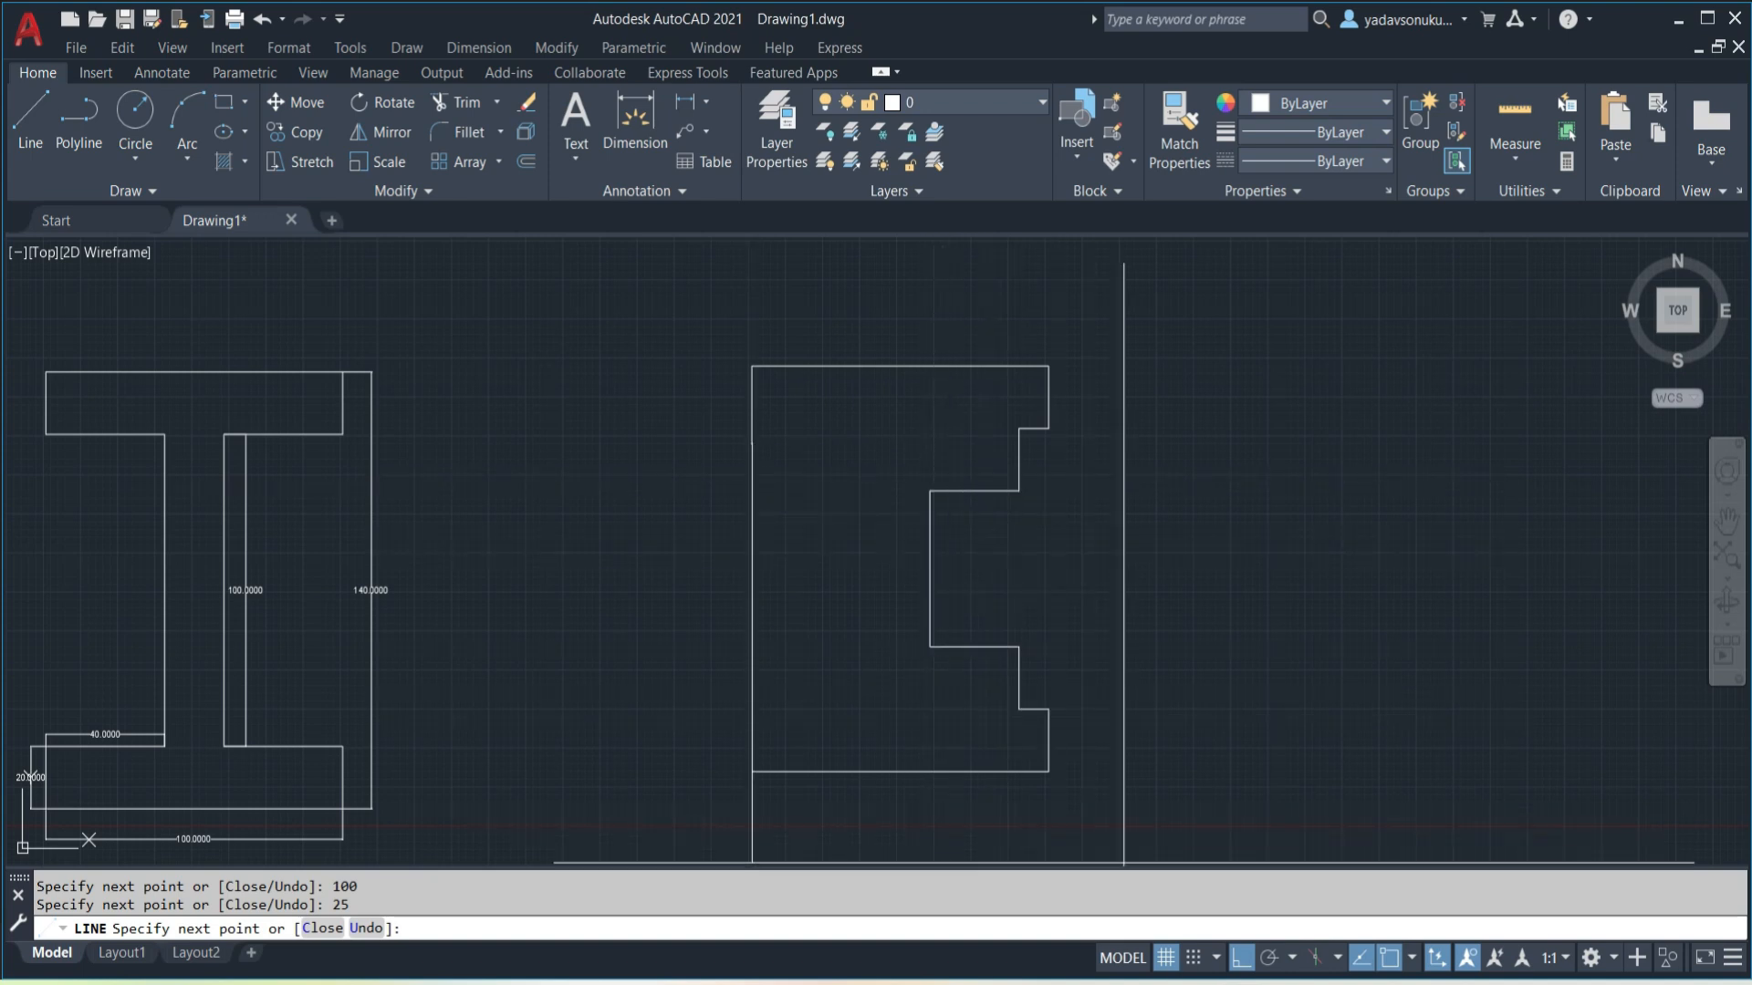
# - Continue the outline 30 units to the right under the upper flange and 80 units down along the web
pyautogui.hotkey('alt', 'Tab')
pyautogui.hotkey('alt', 'Tab')
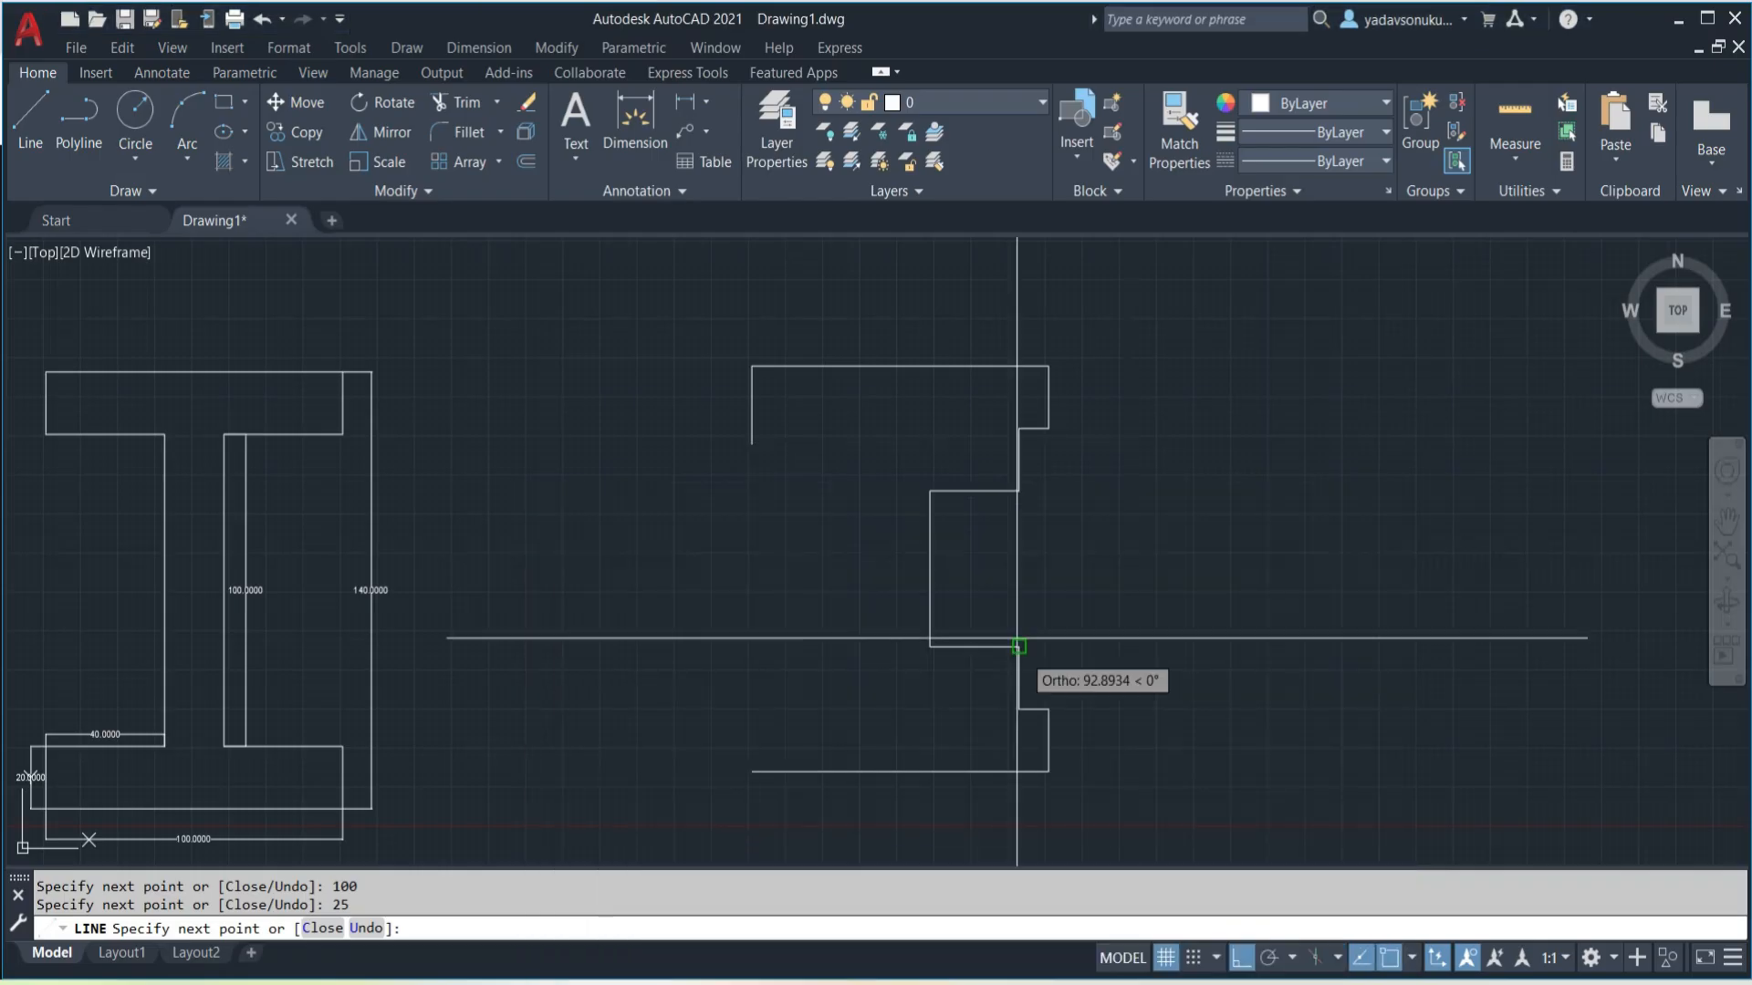
pyautogui.write('30')
pyautogui.press('Return')
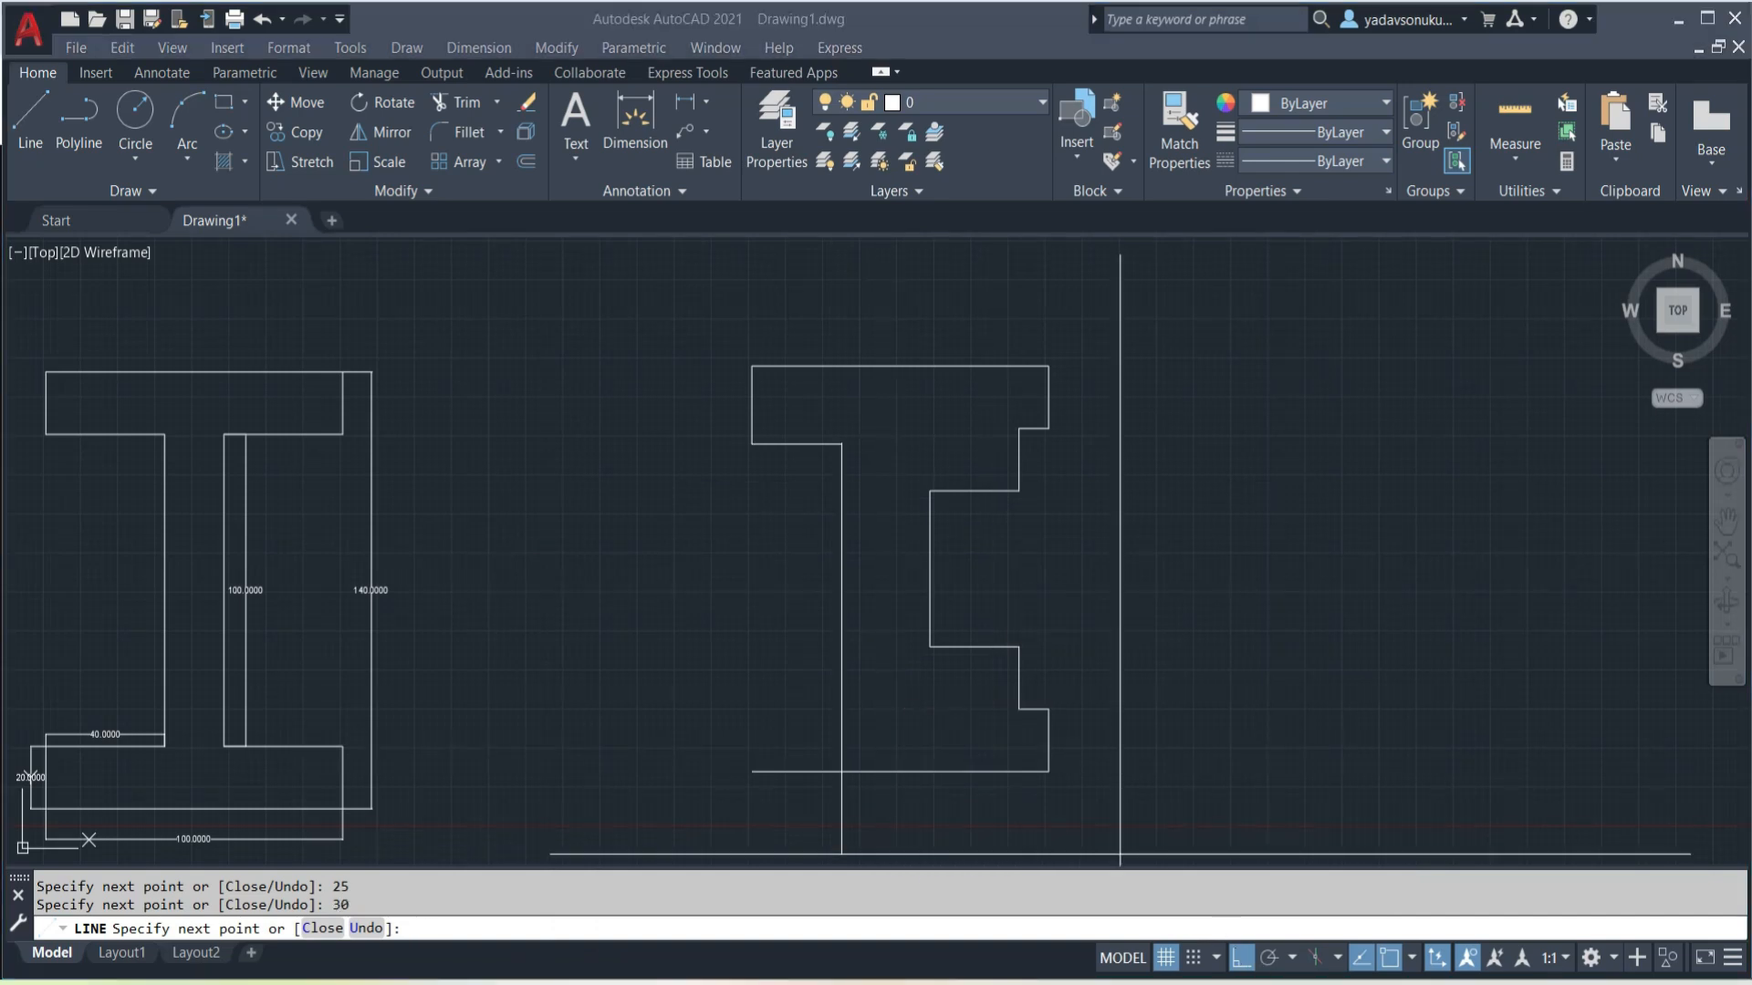
pyautogui.hotkey('alt', 'Tab')
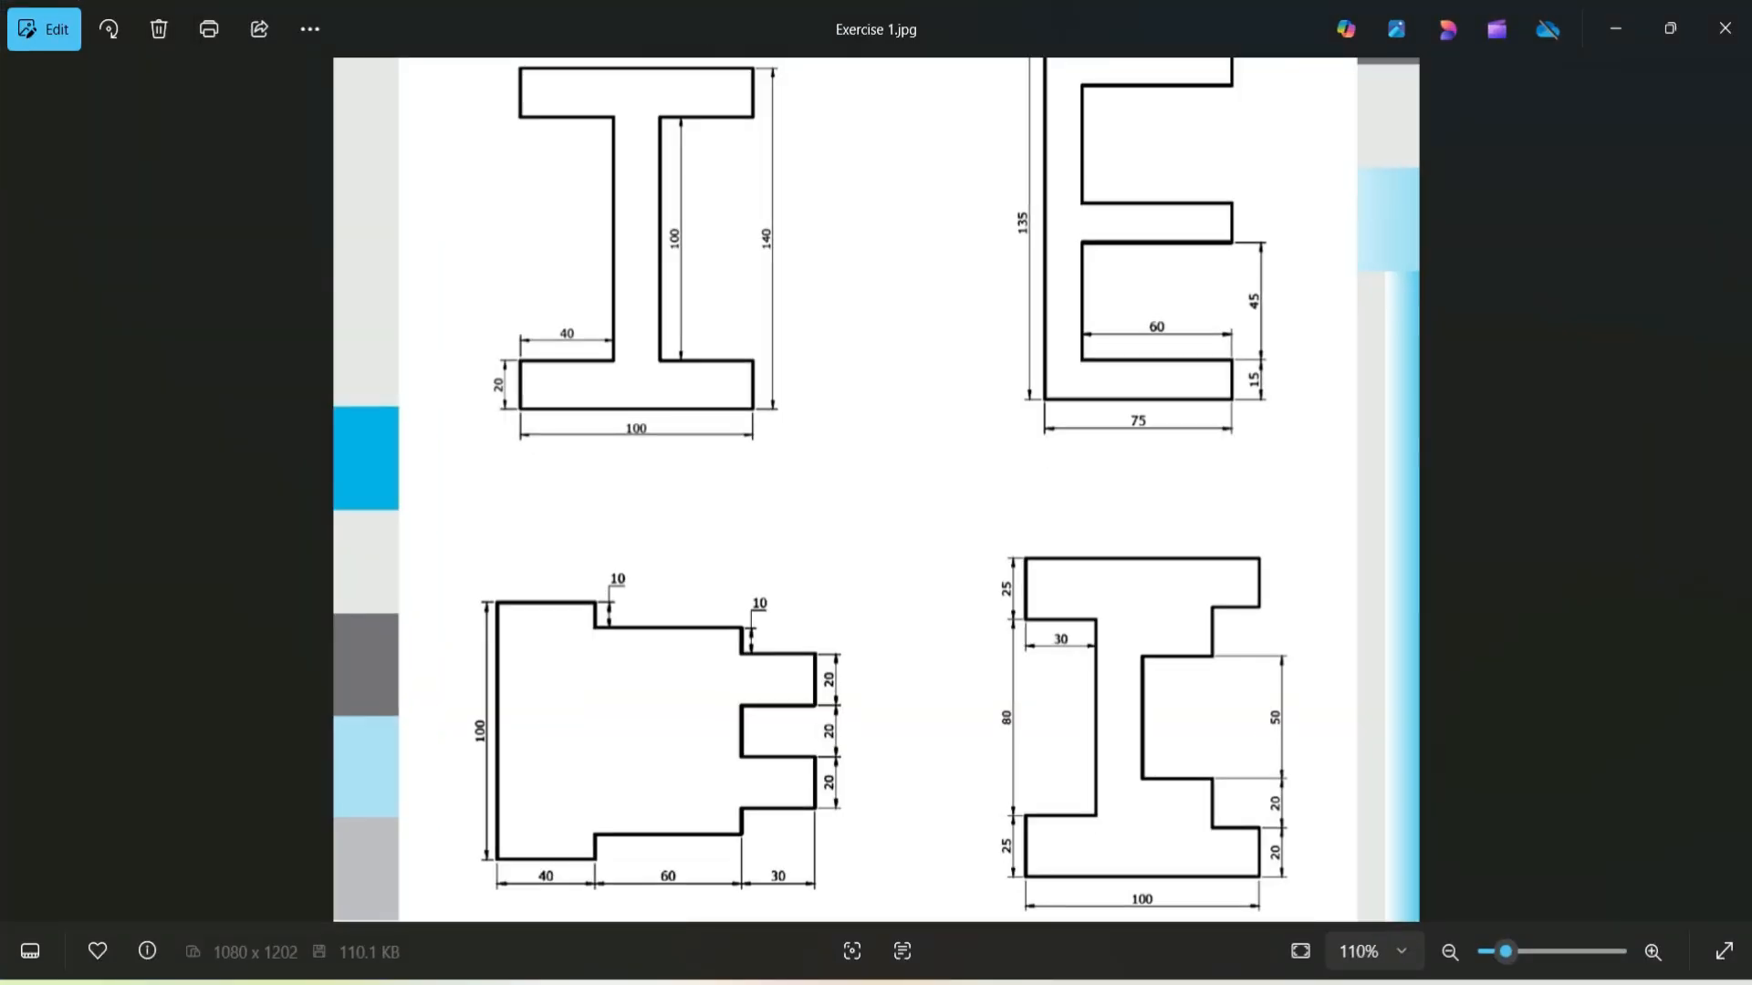
pyautogui.hotkey('alt', 'Tab')
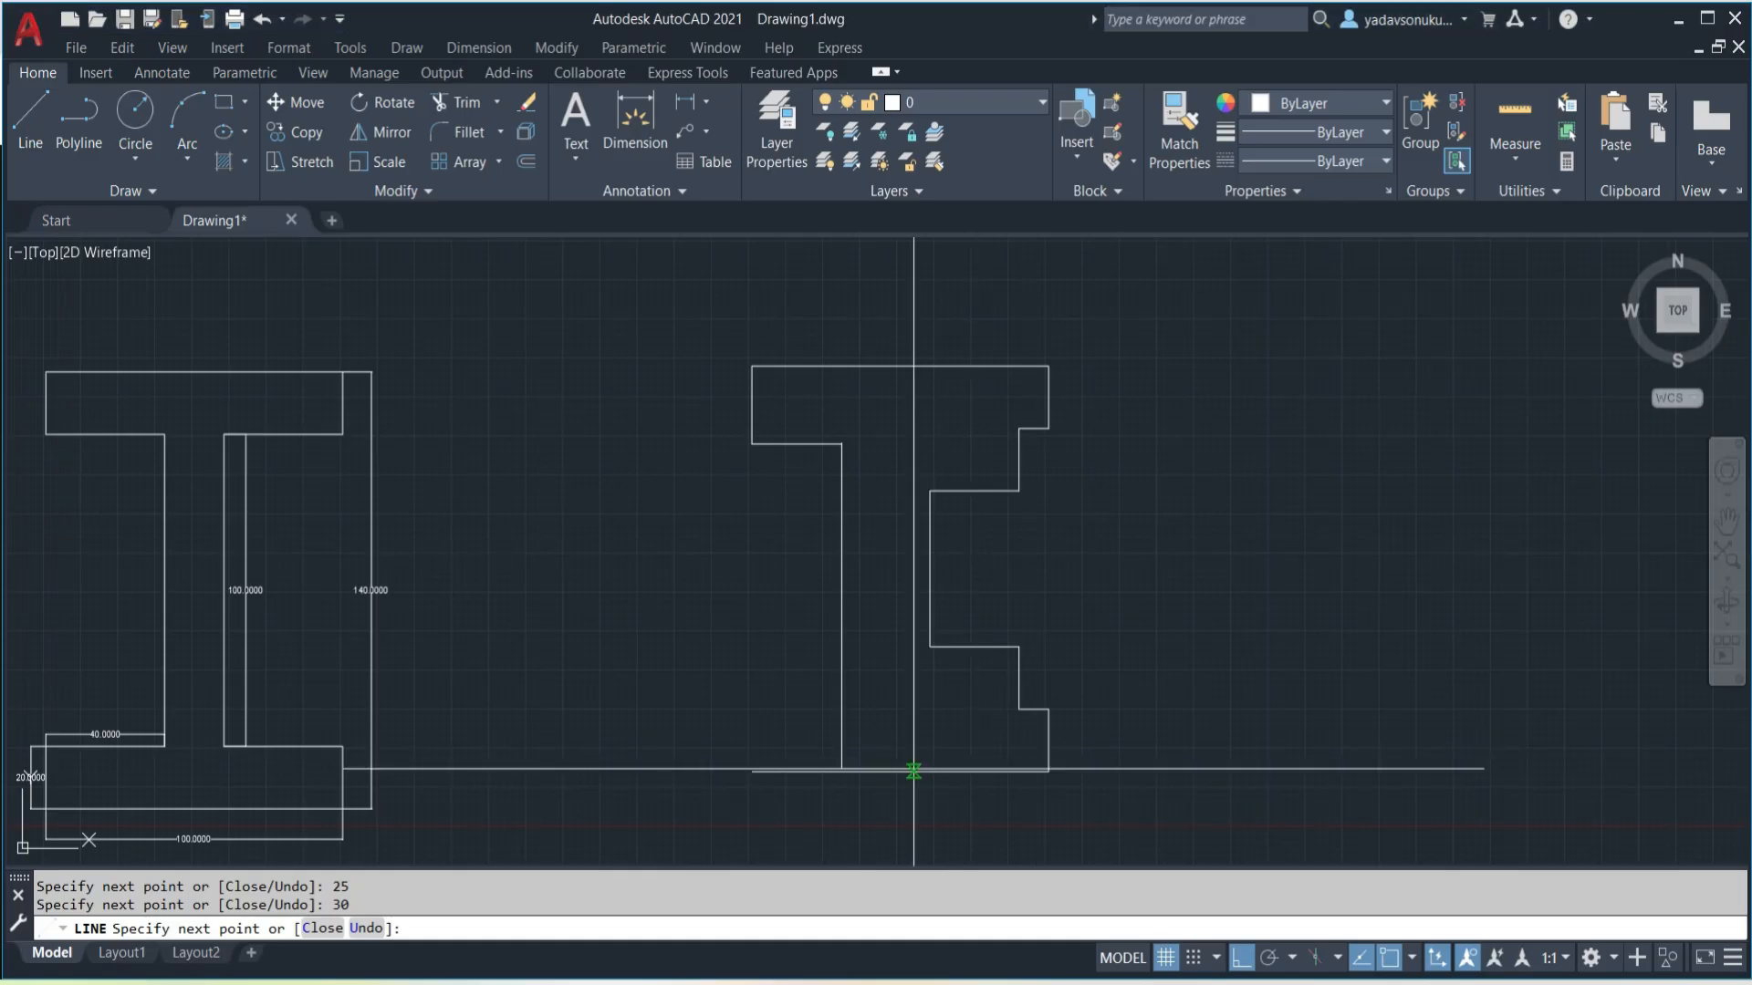
pyautogui.write('80')
pyautogui.press('Return')
# - Close the stepped outline with a 30-unit line to the left and a 25-unit line down to the base, and end the line
pyautogui.hotkey('alt', 'Tab')
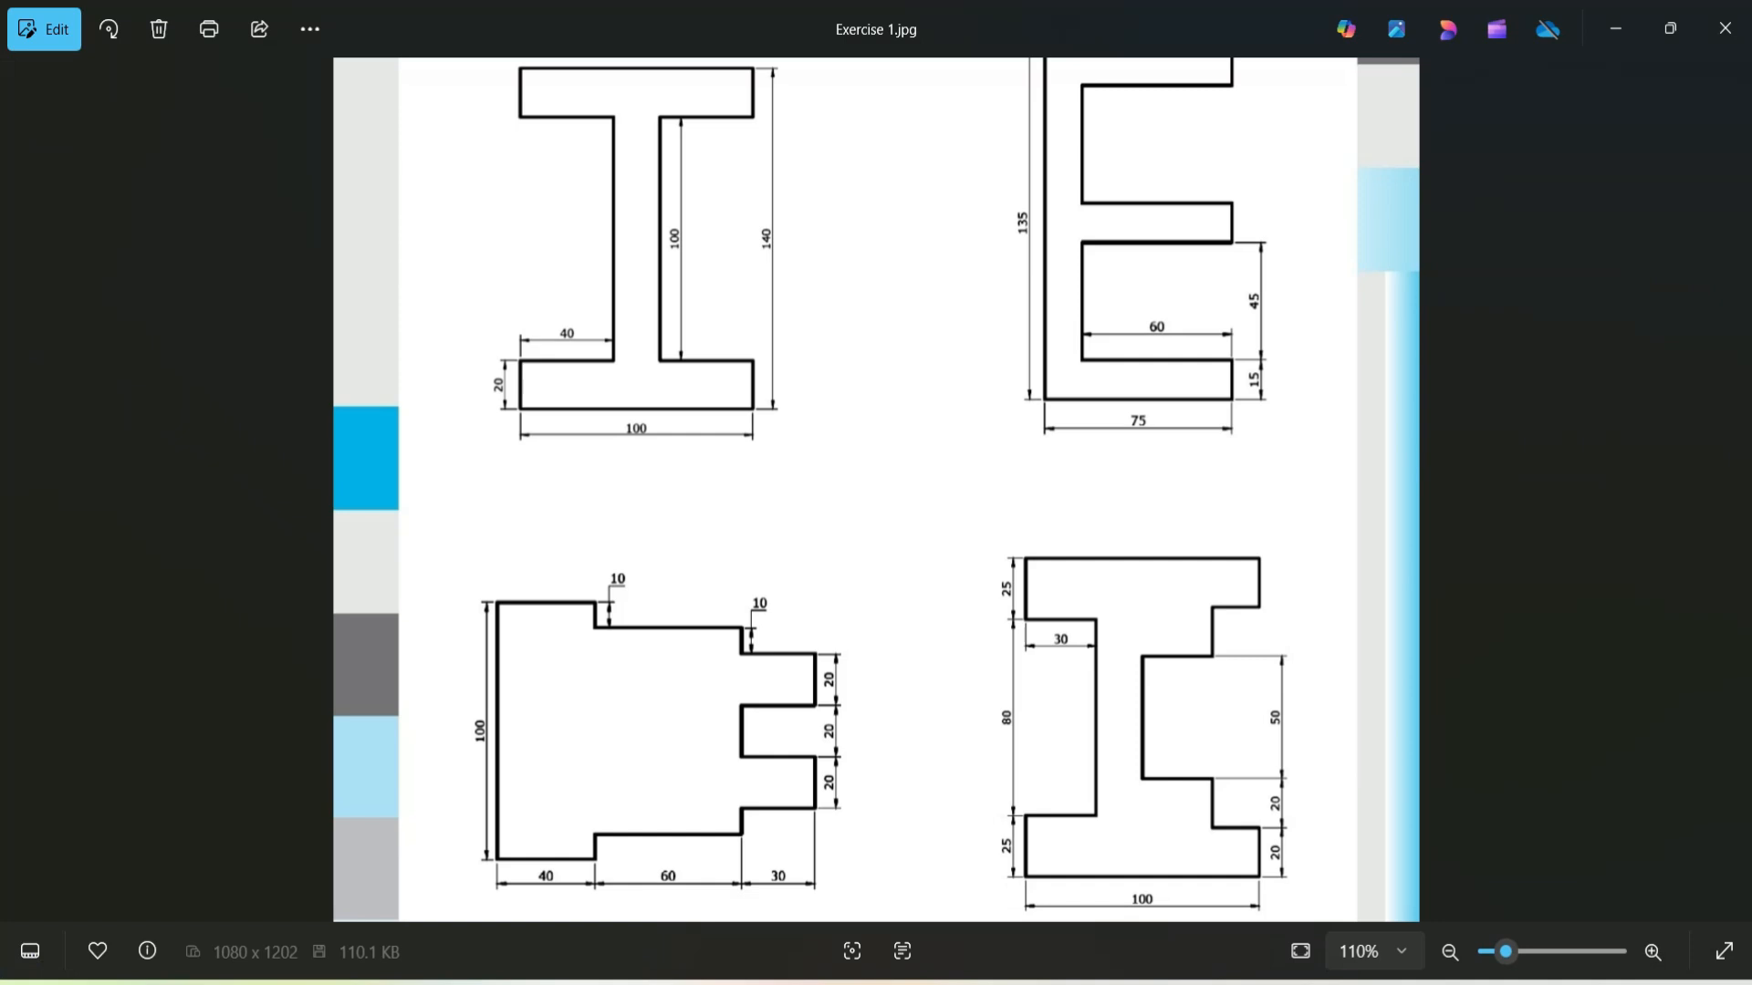
pyautogui.hotkey('alt', 'Tab')
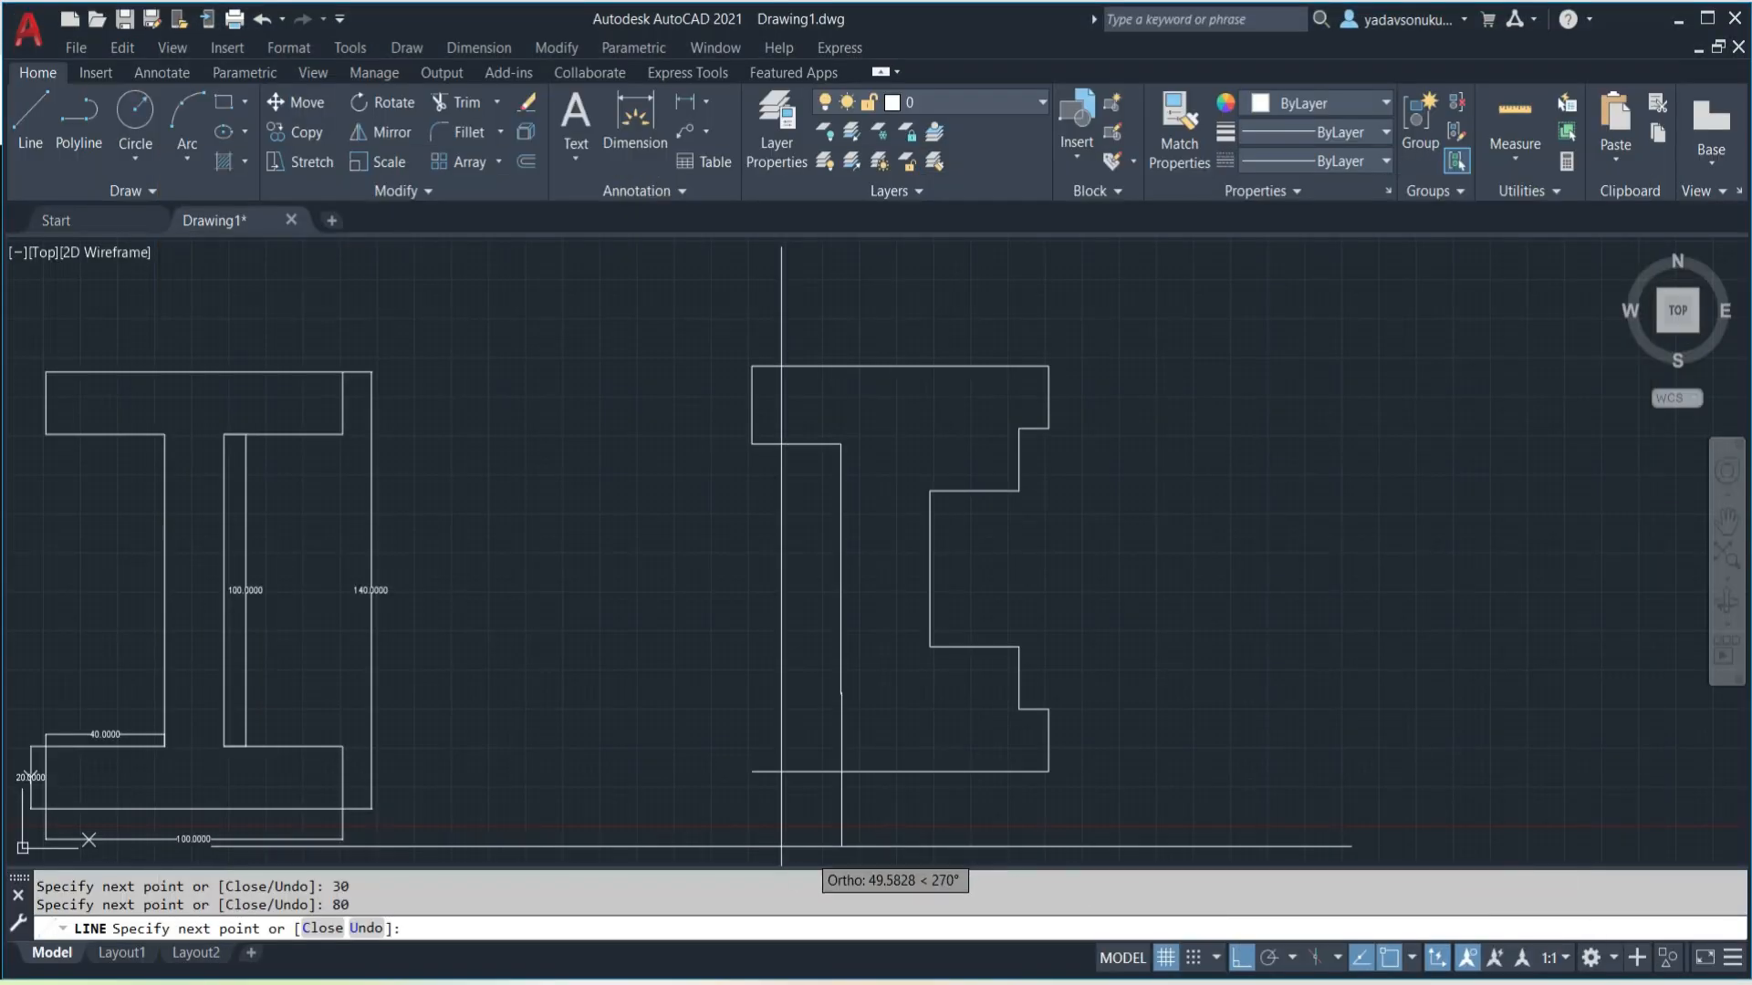
pyautogui.write('30')
pyautogui.press('Return')
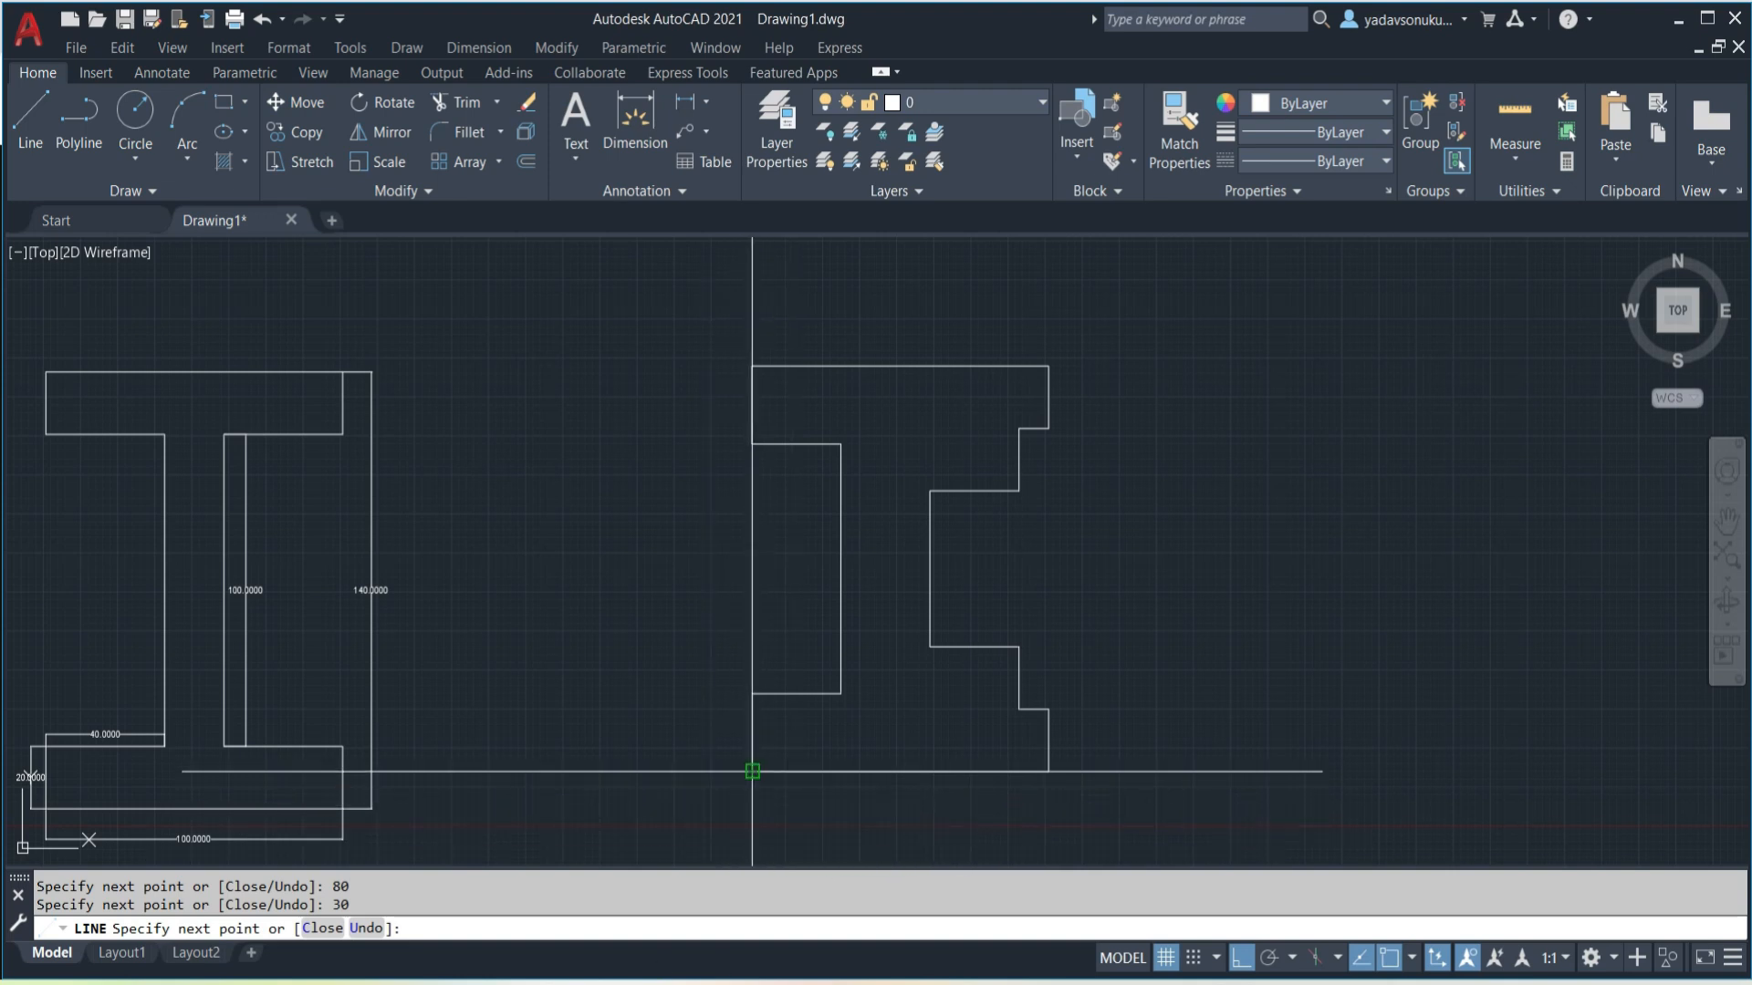
pyautogui.write('2')
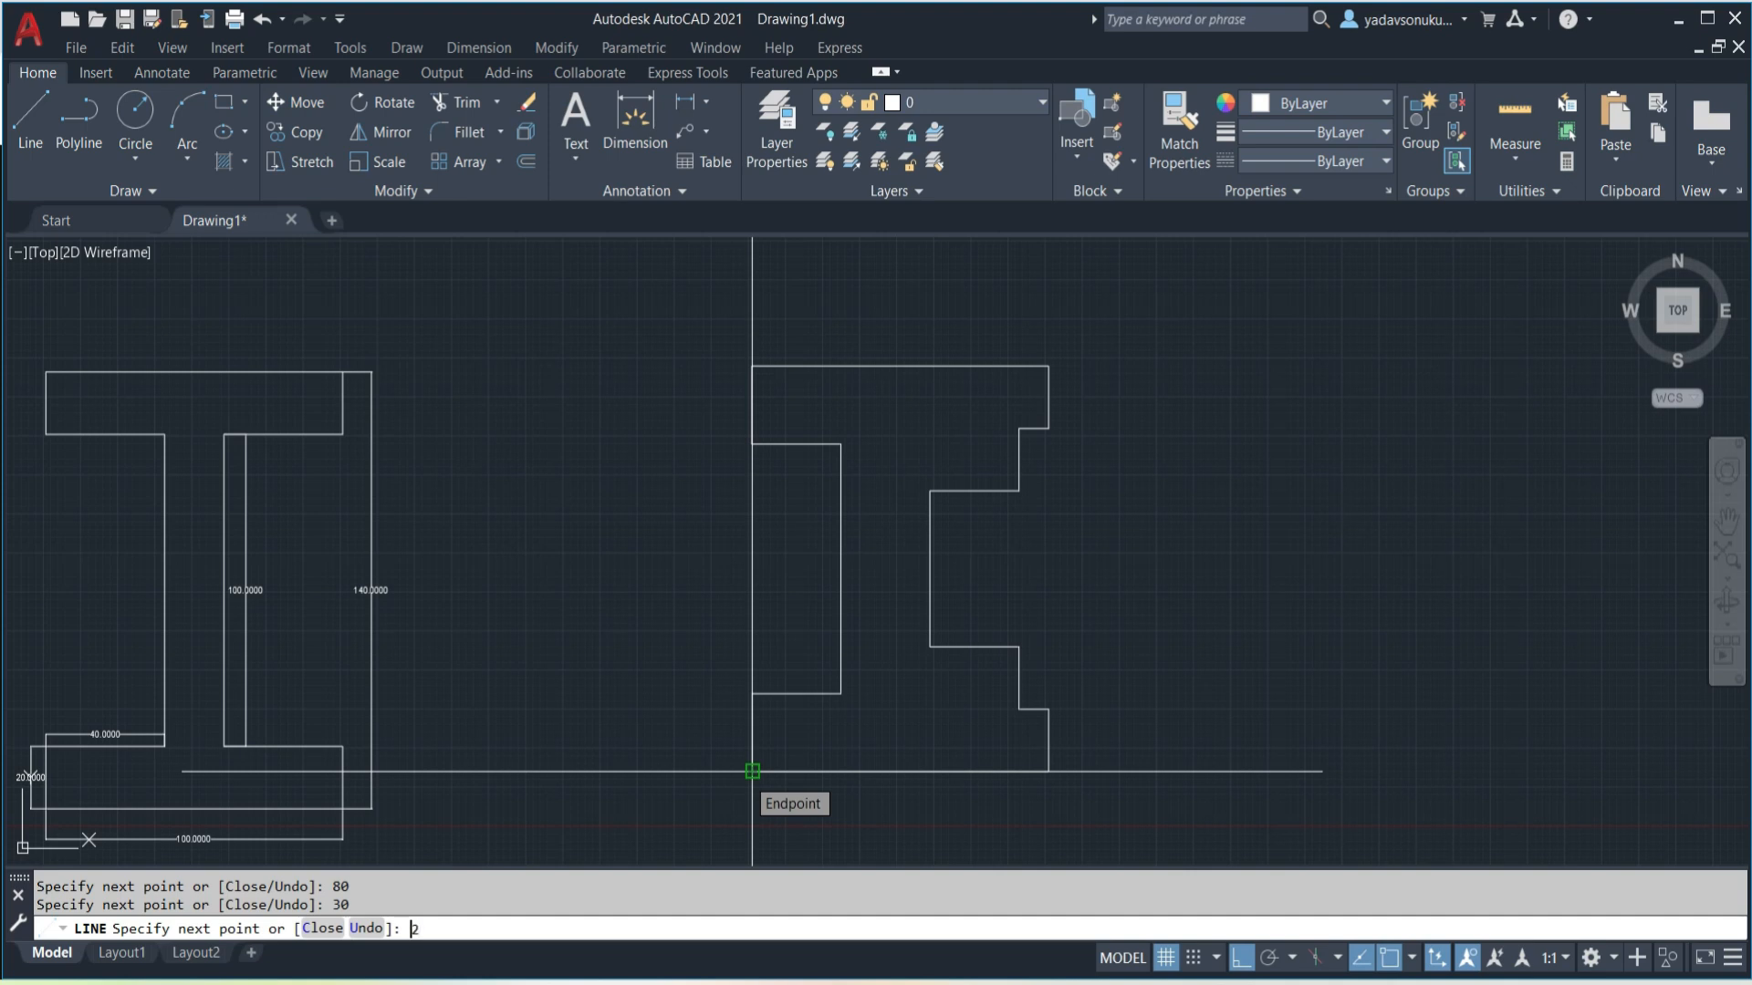
pyautogui.write('5')
pyautogui.press('Return')
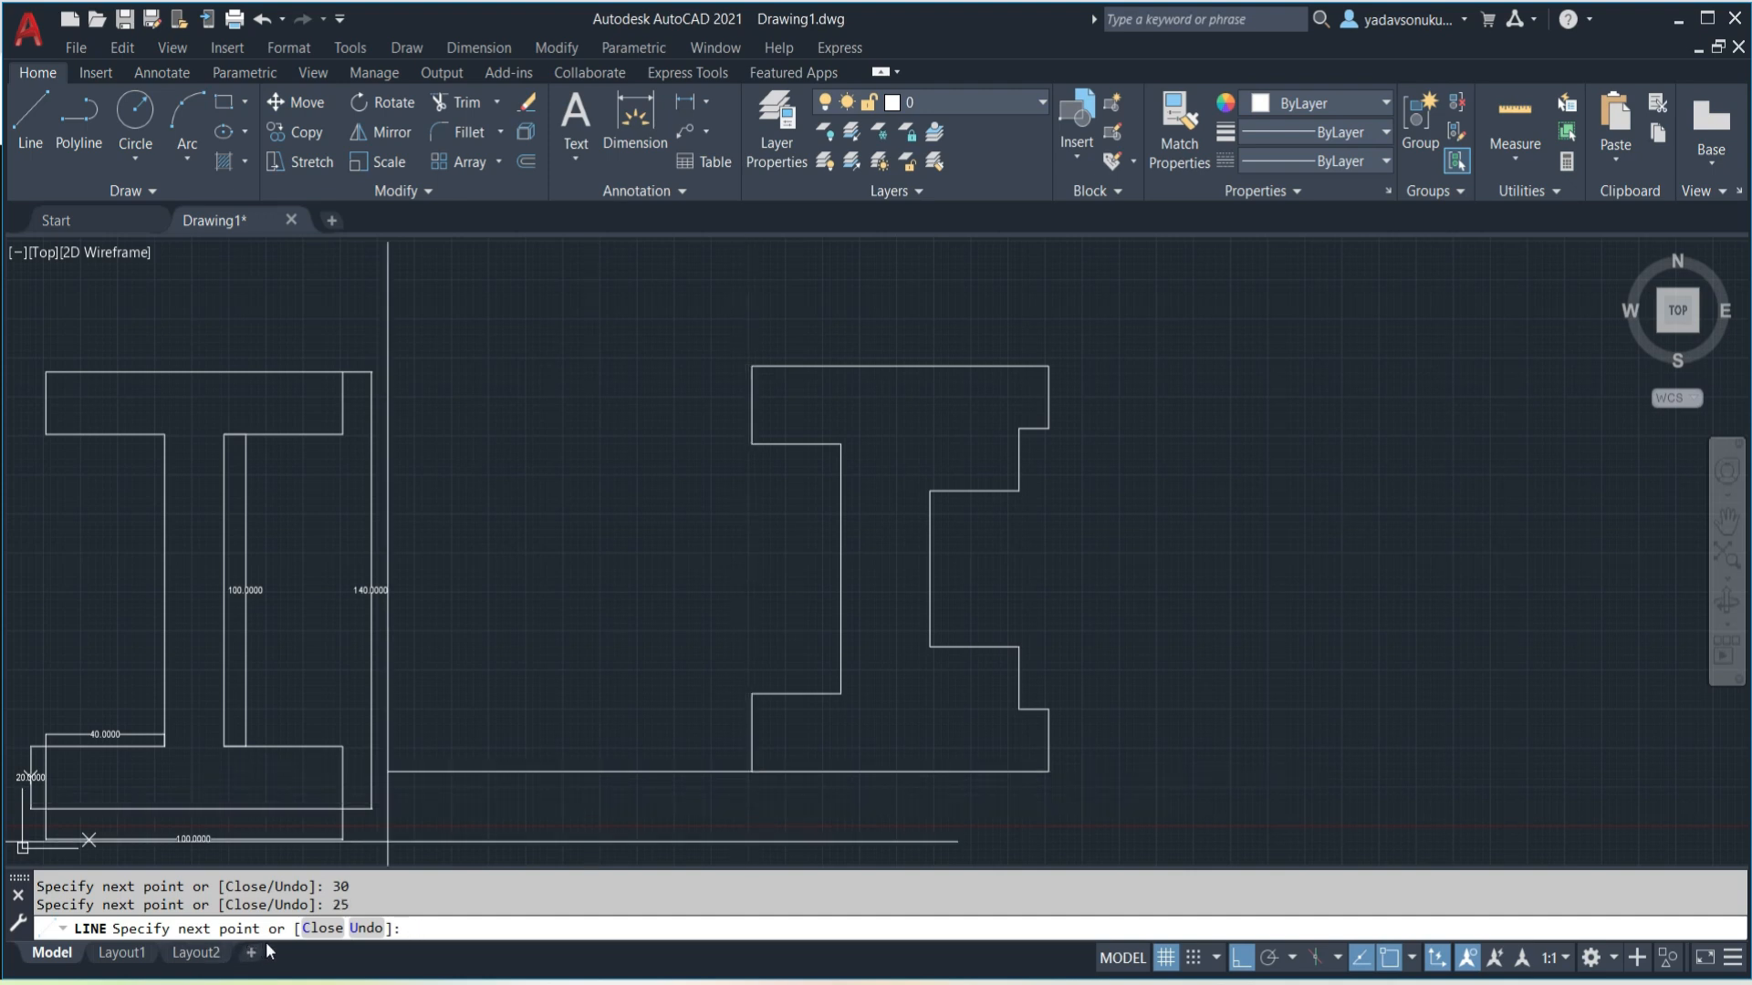
pyautogui.press('Escape')
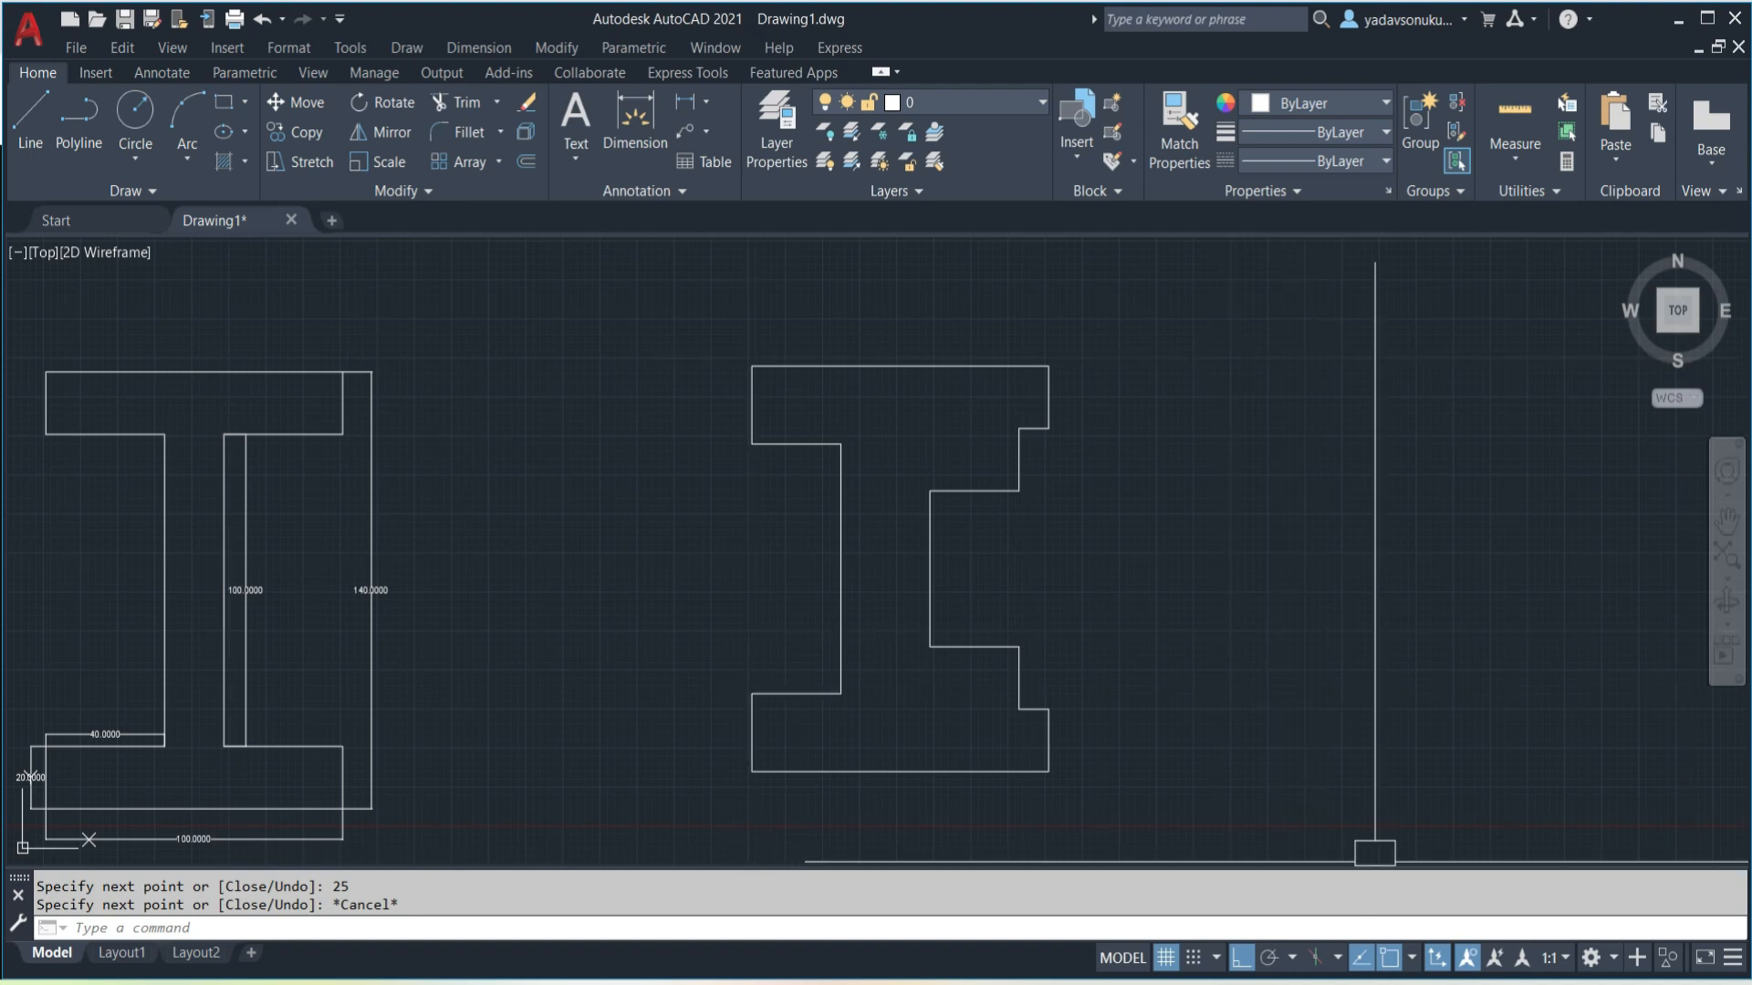
# - Add a linear dimension below the stepped figure's base edge, from its left corner to its right corner
pyautogui.click(686, 102)
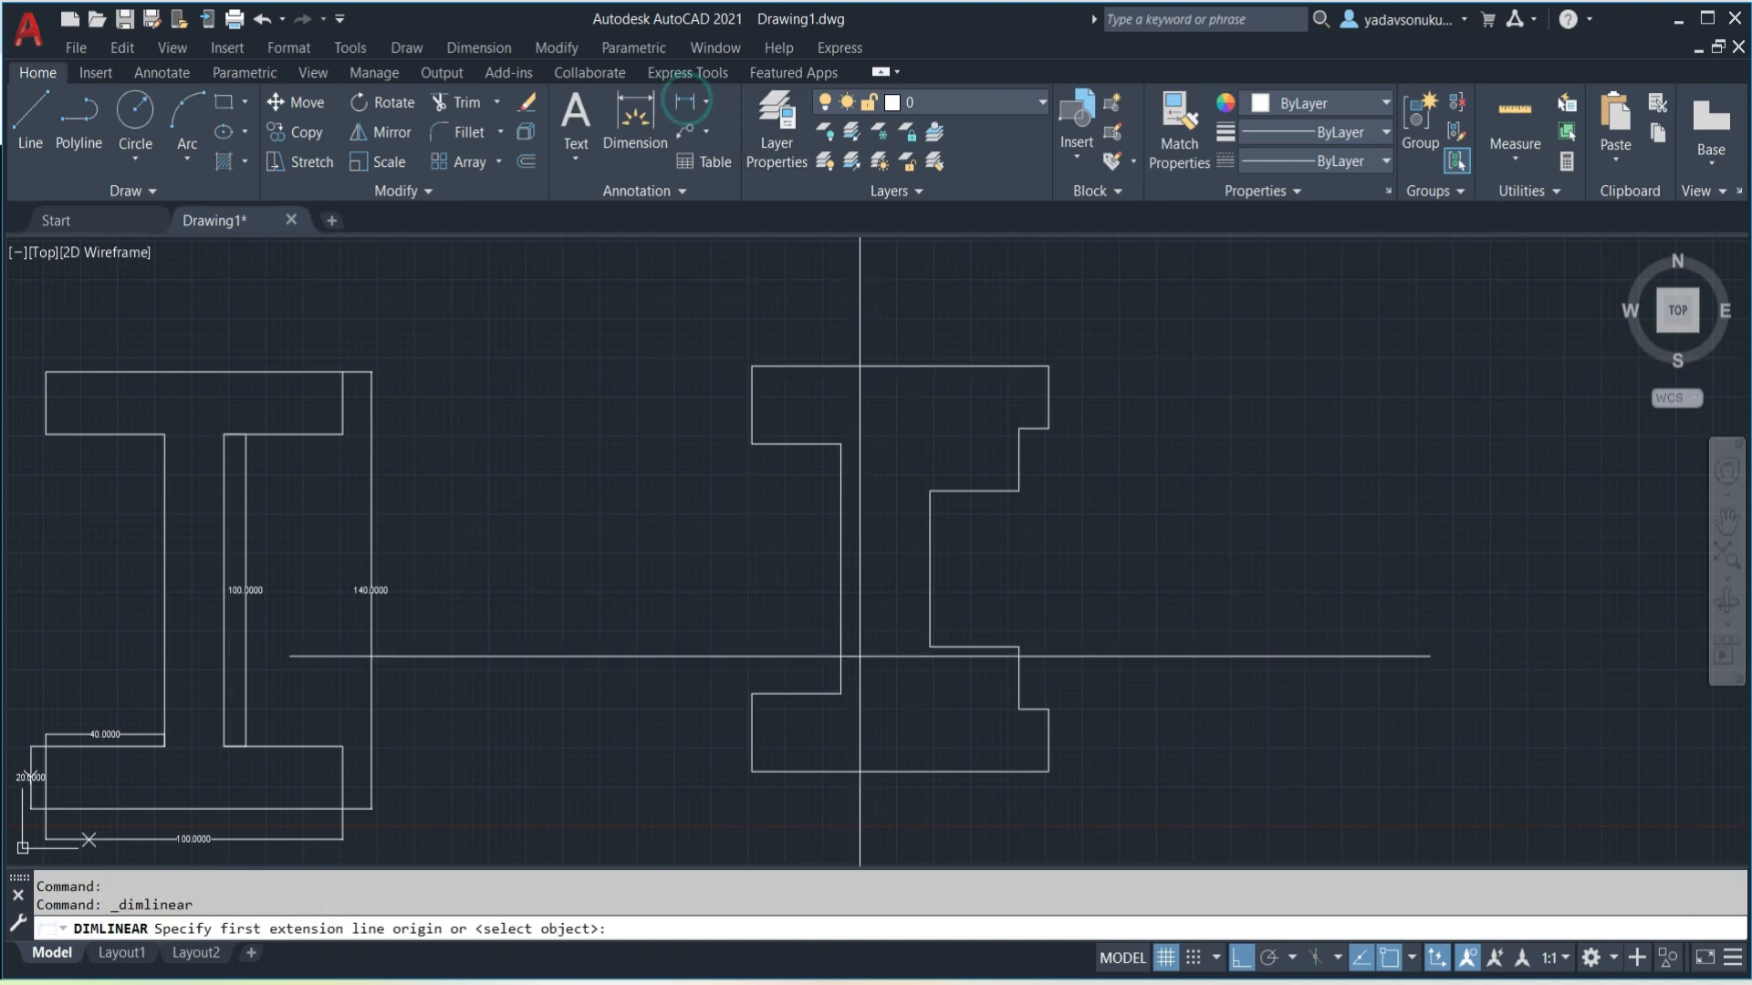
pyautogui.scroll(4, 857, 693)
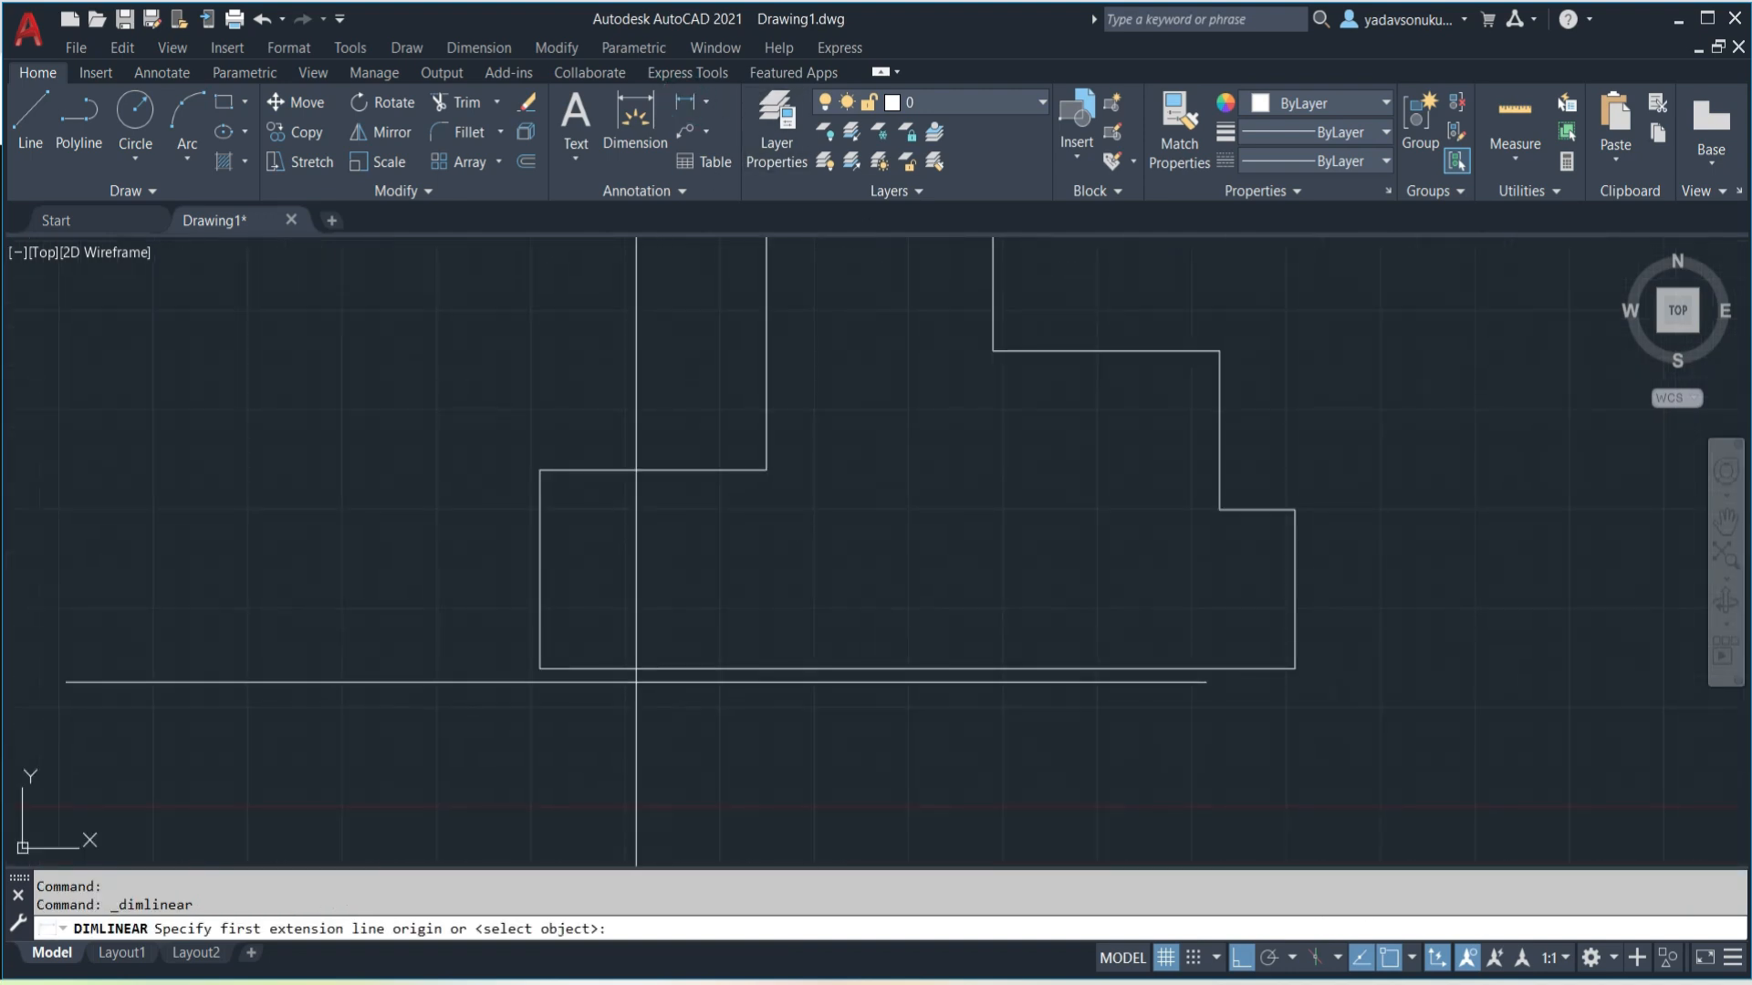
pyautogui.click(540, 669)
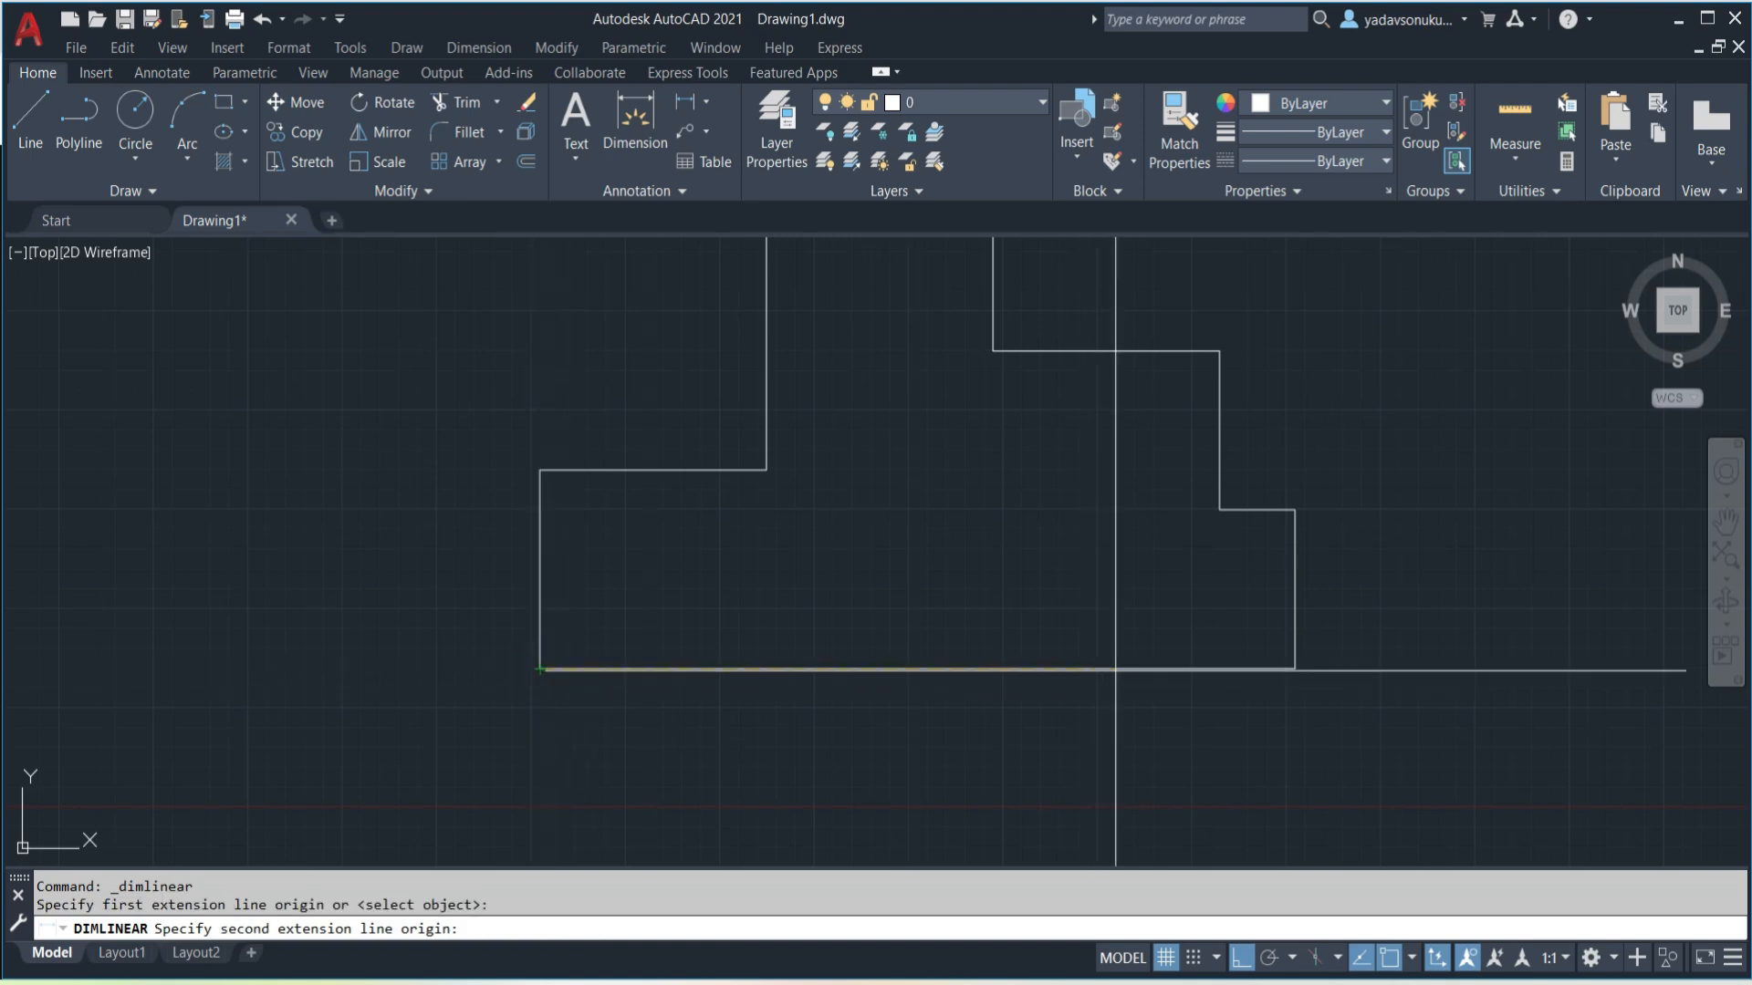
pyautogui.click(1294, 668)
pyautogui.click(1299, 710)
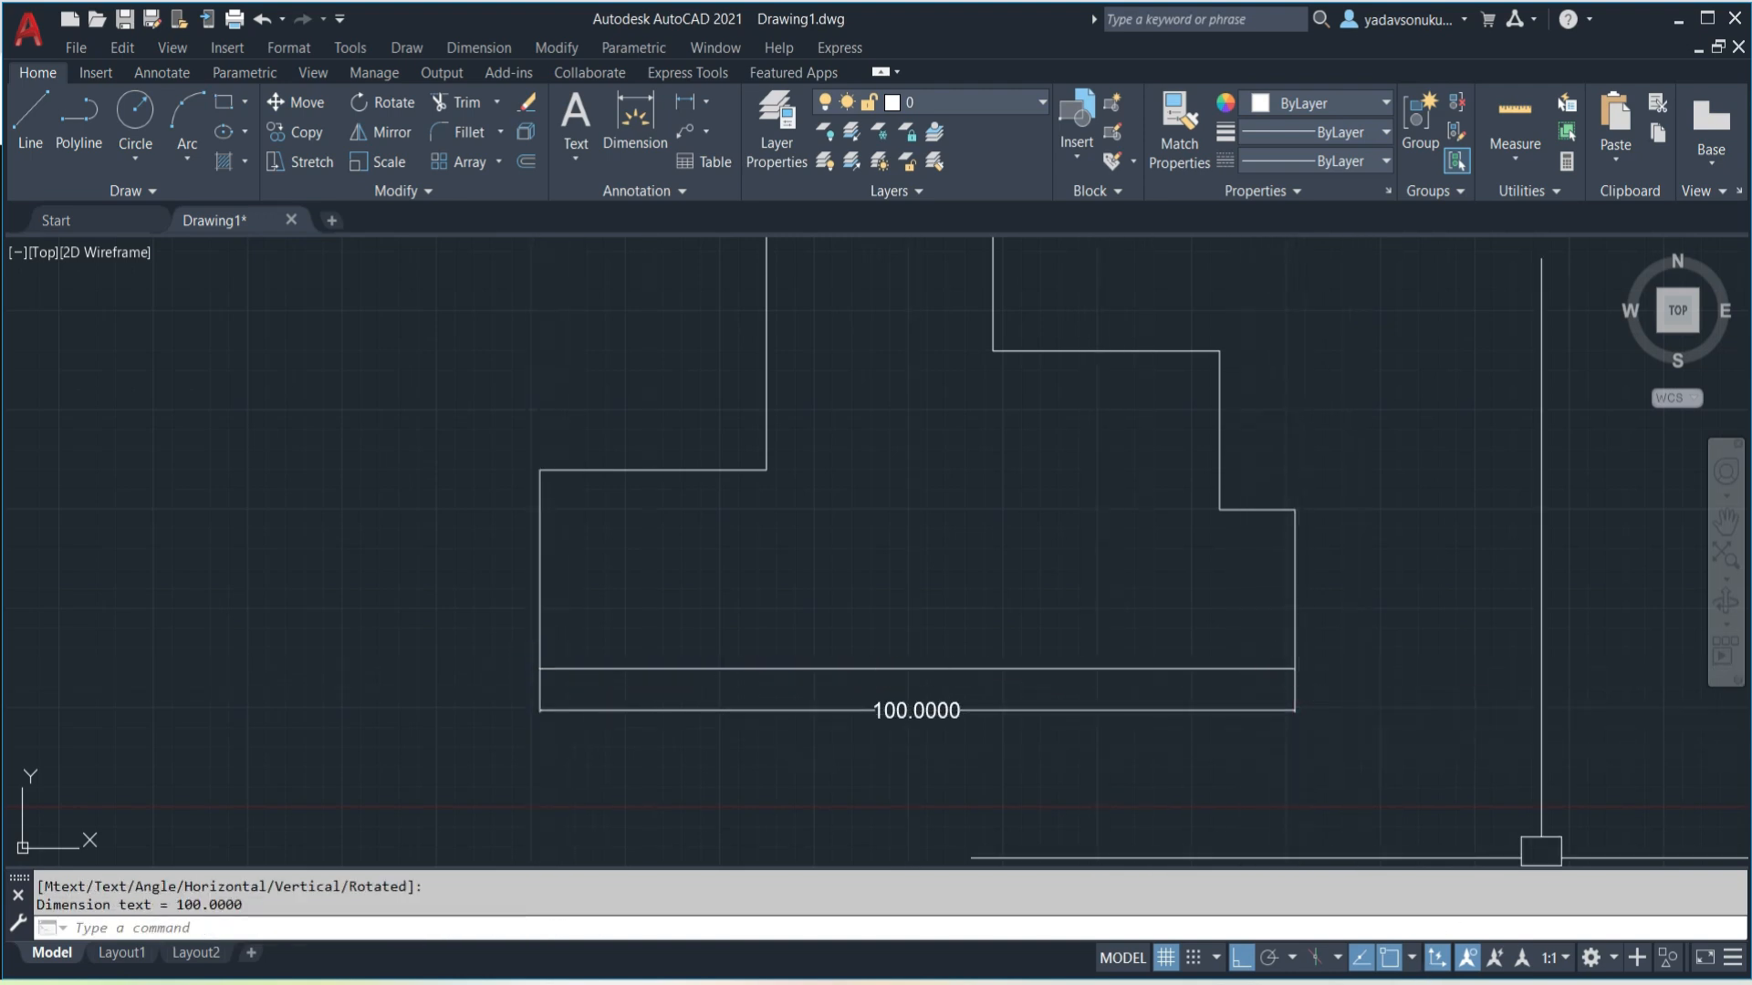
# - Check Exercise 1.jpg and dimension the height of the lower flange's left edge, placing the dimension to its left
pyautogui.hotkey('alt', 'Tab')
pyautogui.hotkey('alt', 'Tab')
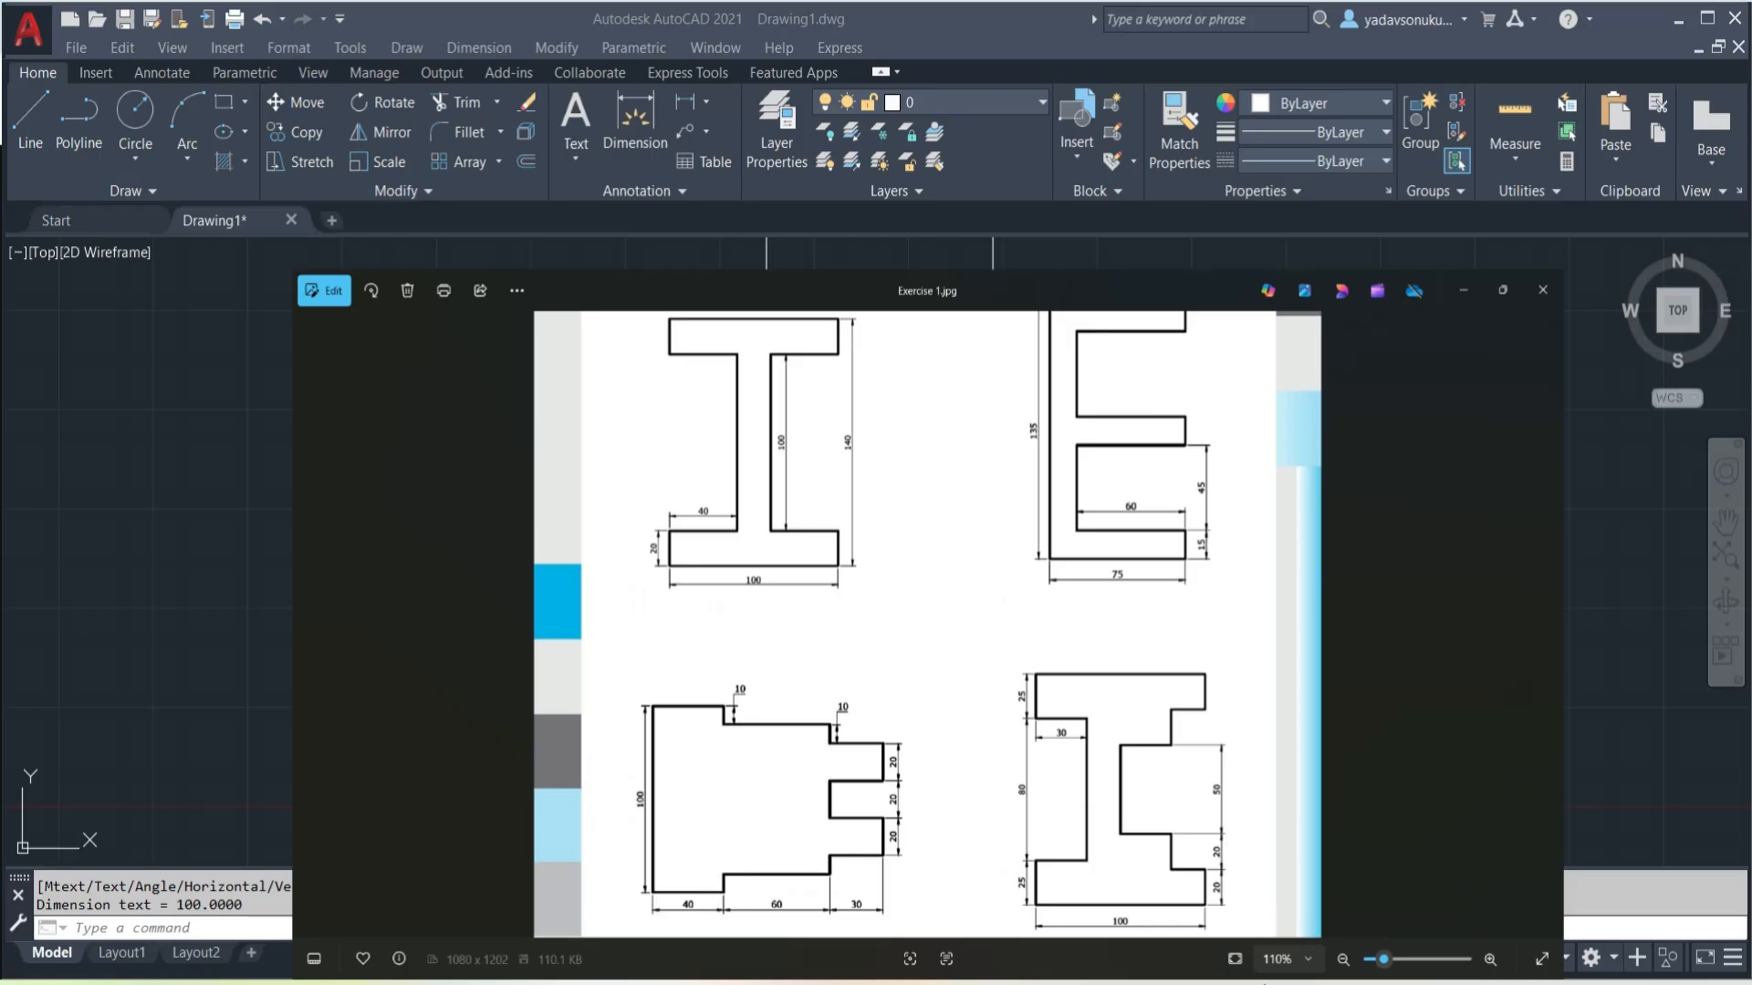
pyautogui.press('Return')
pyautogui.click(540, 669)
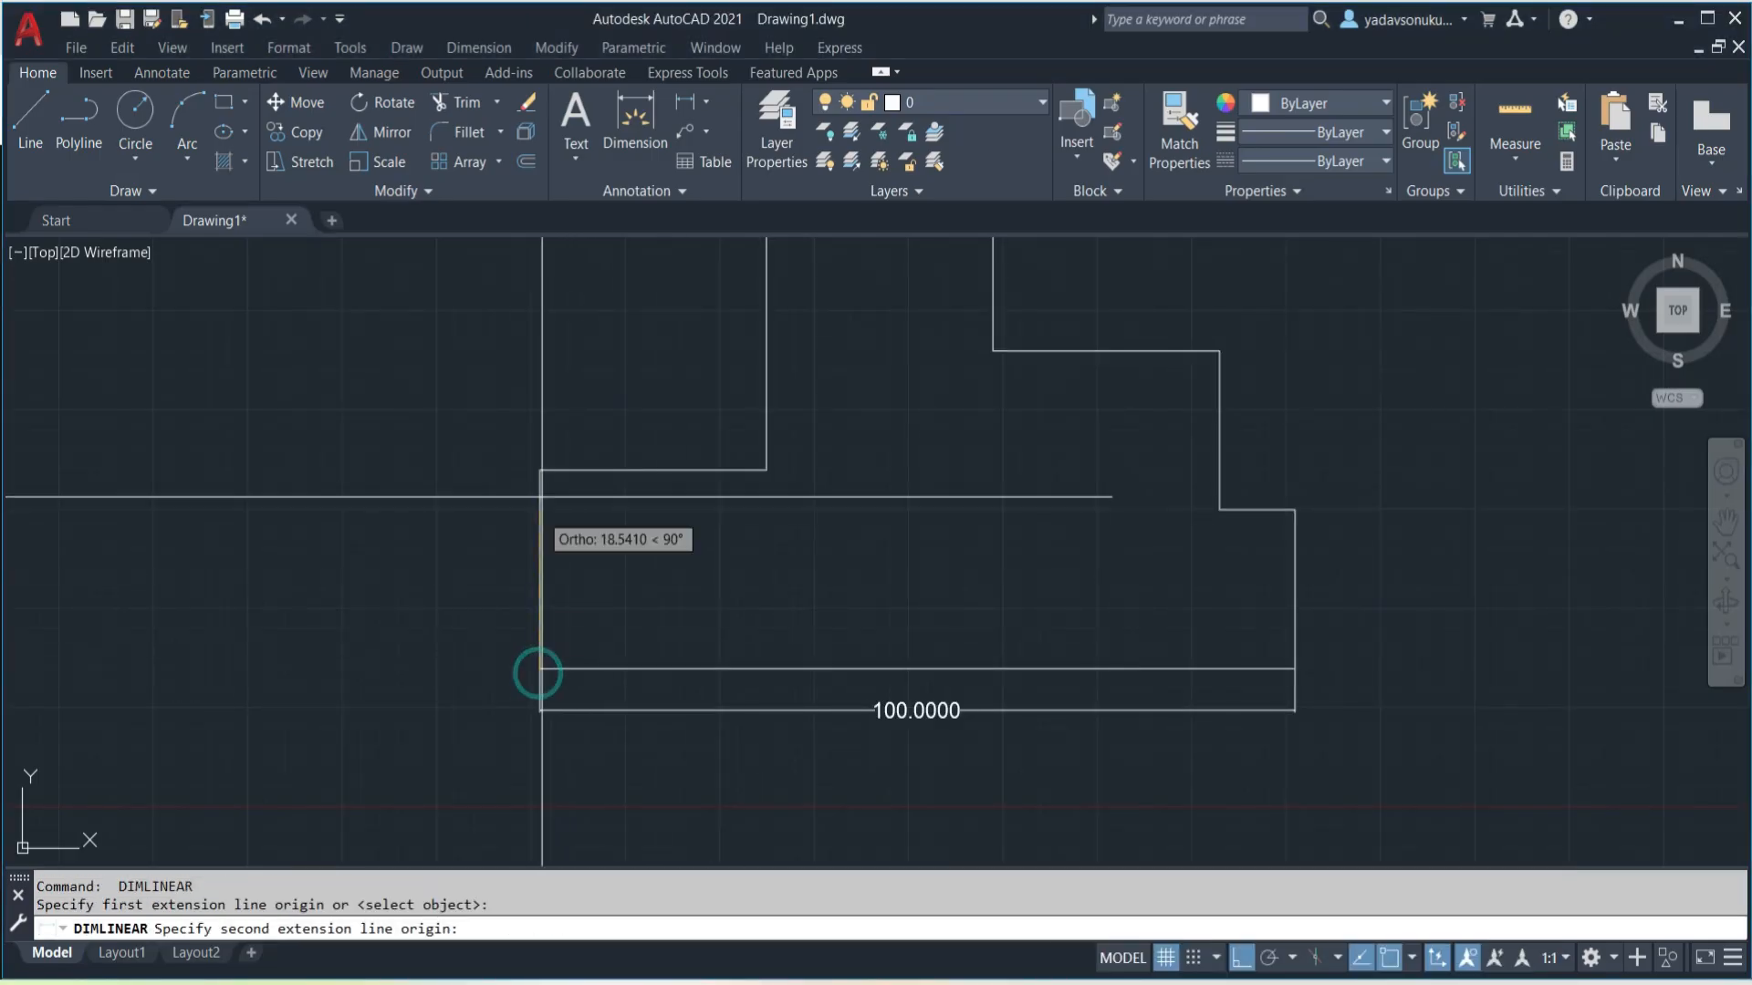
pyautogui.click(541, 470)
pyautogui.click(512, 500)
# - Dimension the web's left vertical edge between the two flanges, placing the dimension to its left
pyautogui.moveTo(650, 530); pyautogui.dragTo(656, 754, button='middle')
pyautogui.scroll(-2, 658, 753)
pyautogui.press('Return')
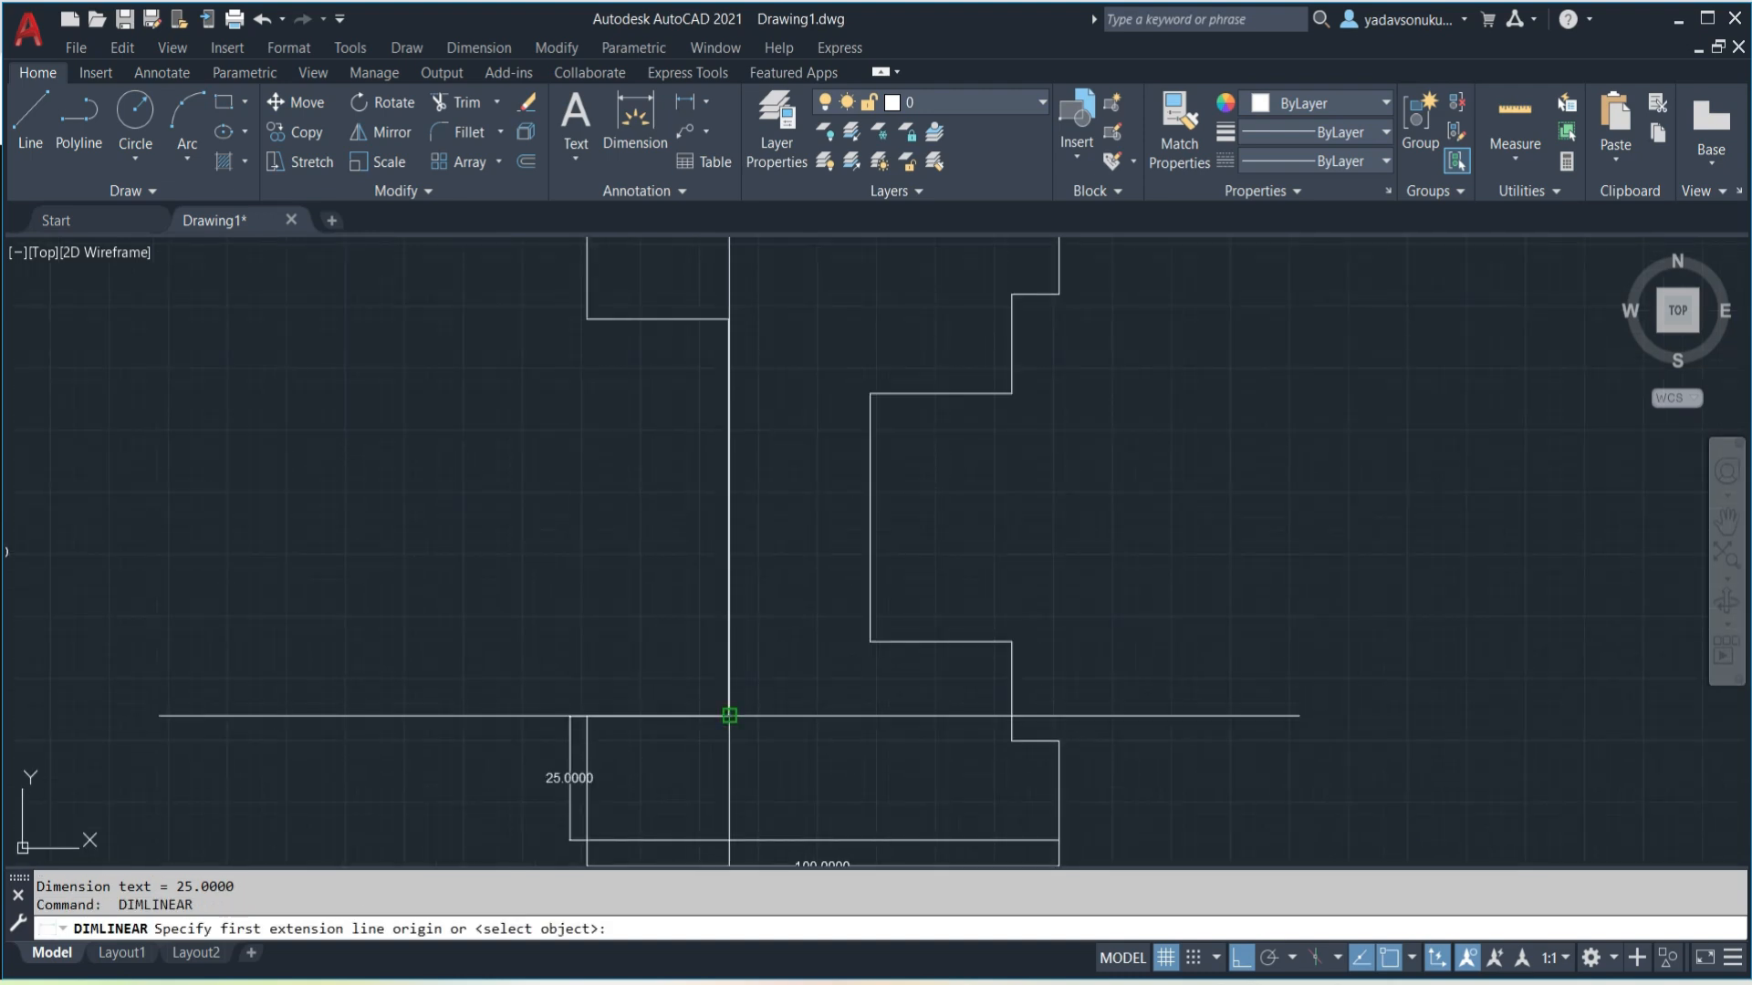
pyautogui.click(729, 716)
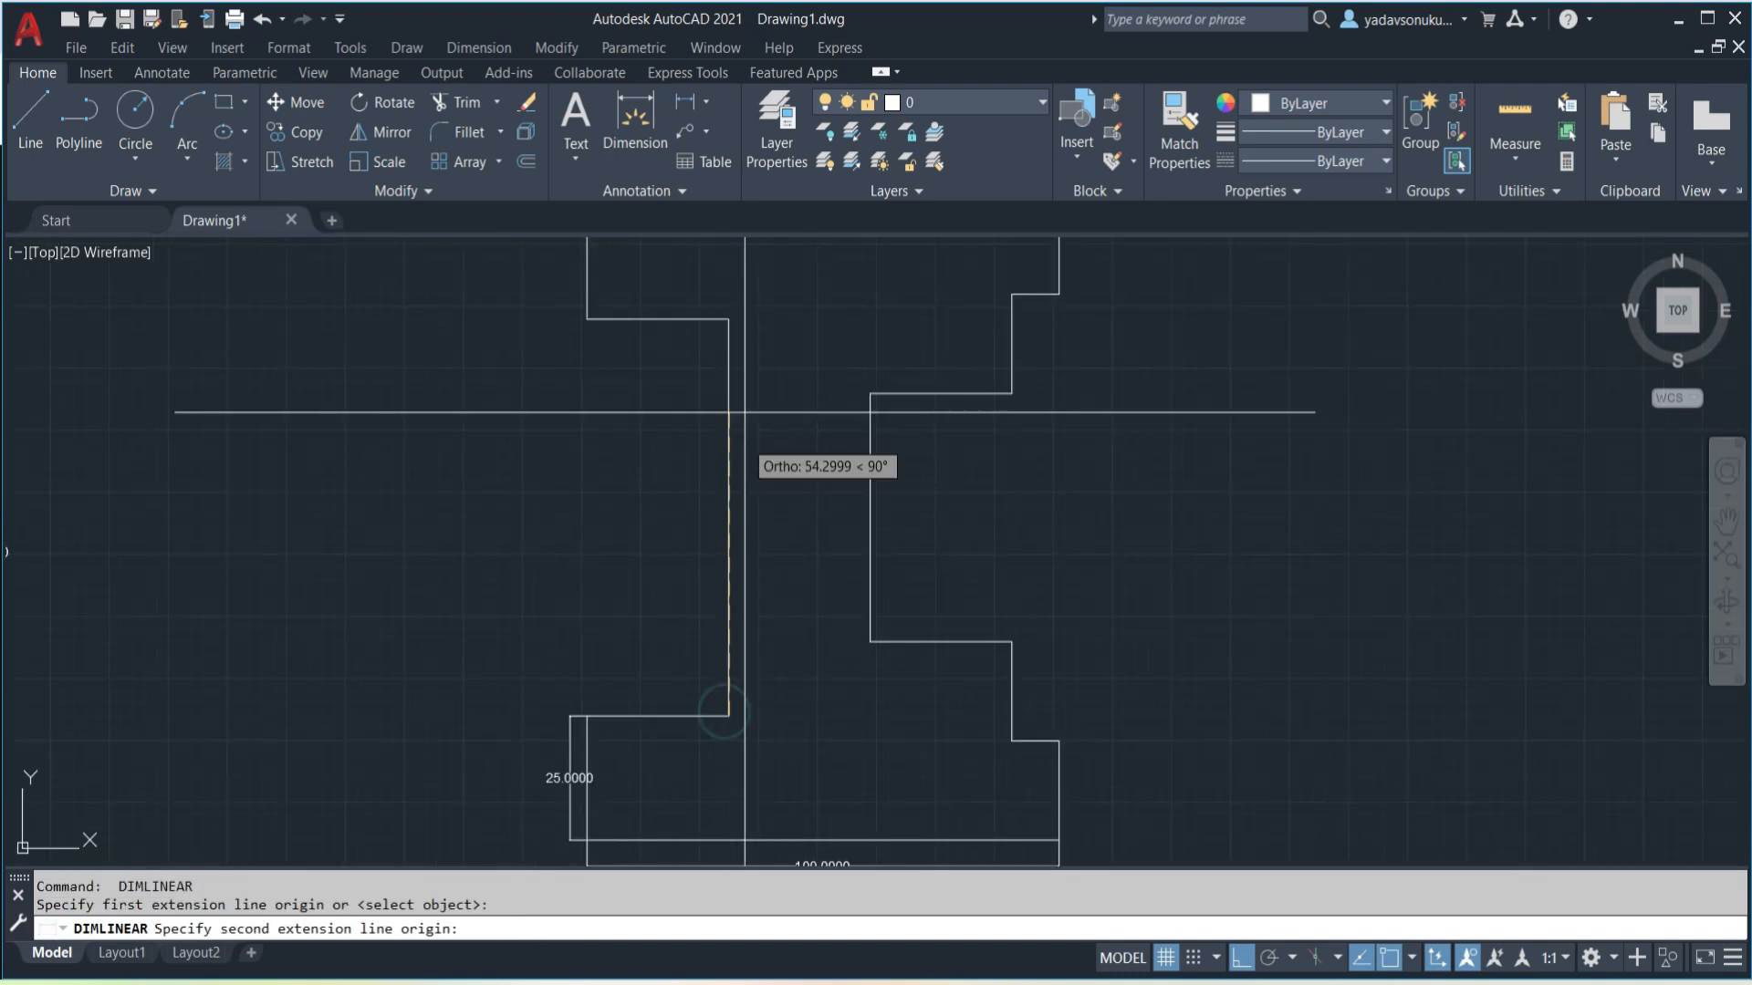
pyautogui.click(727, 321)
pyautogui.click(655, 414)
# - Check Exercise 1.jpg and dimension the upper flange's left underside edge horizontally, placing the dimension just below it
pyautogui.press('space')
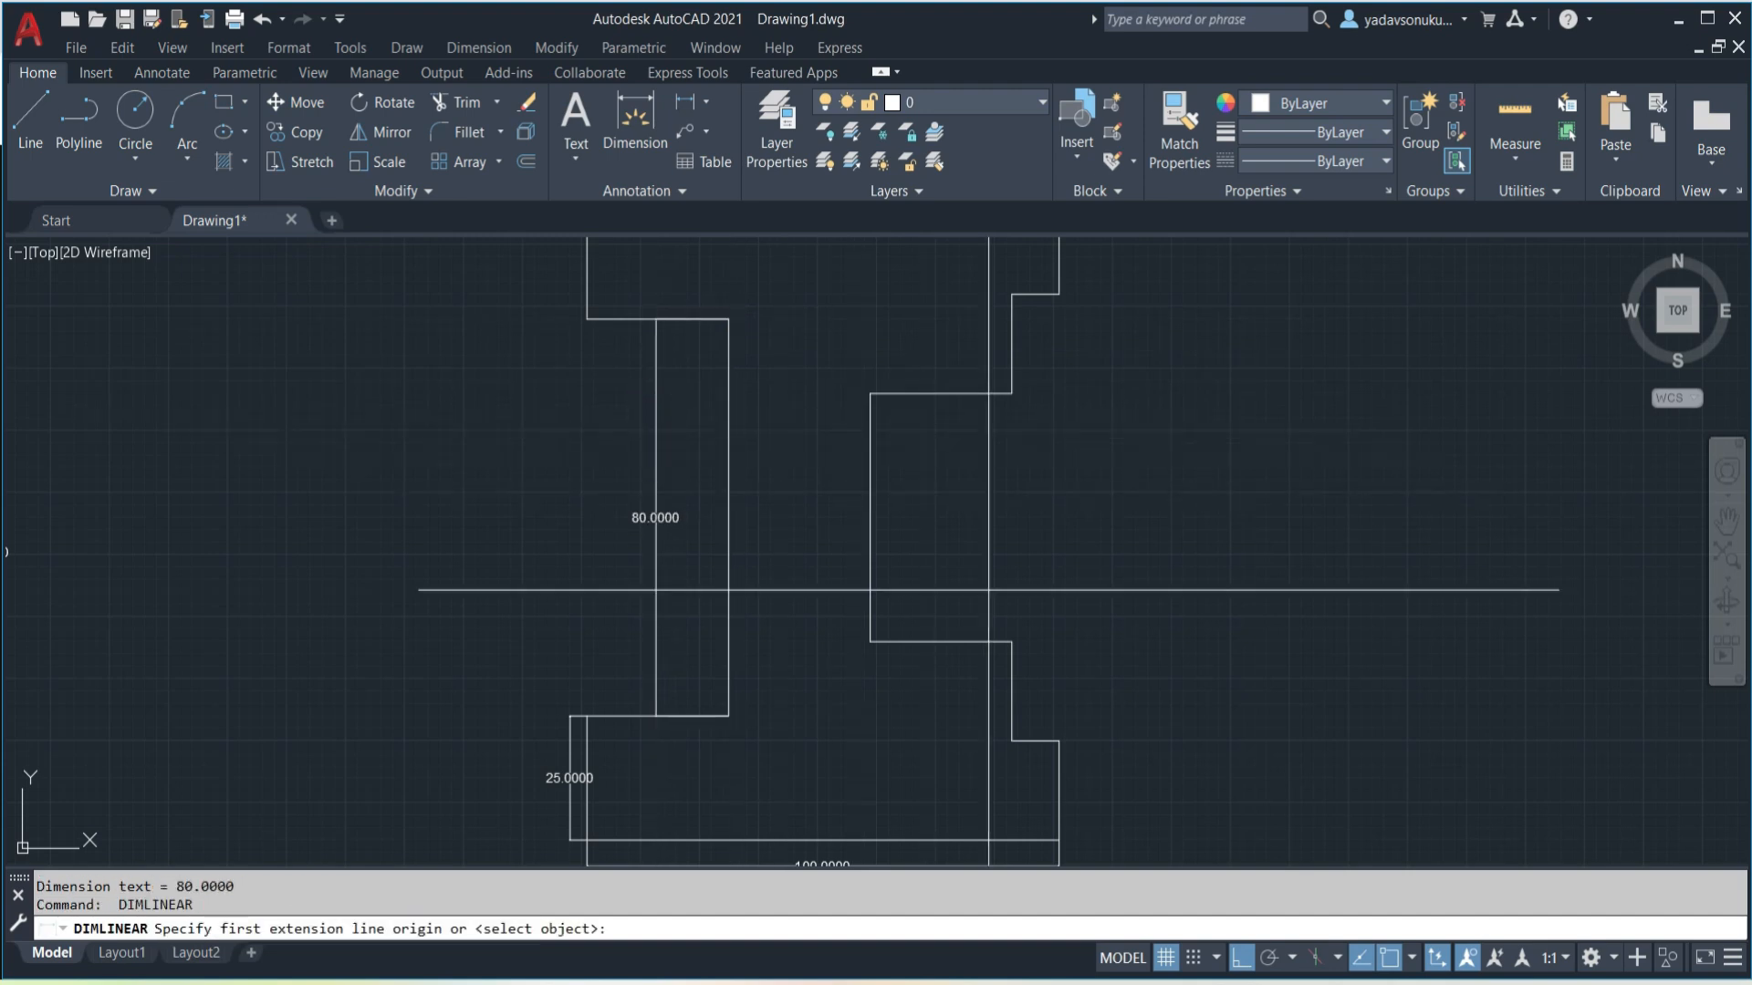
pyautogui.hotkey('alt', 'Tab')
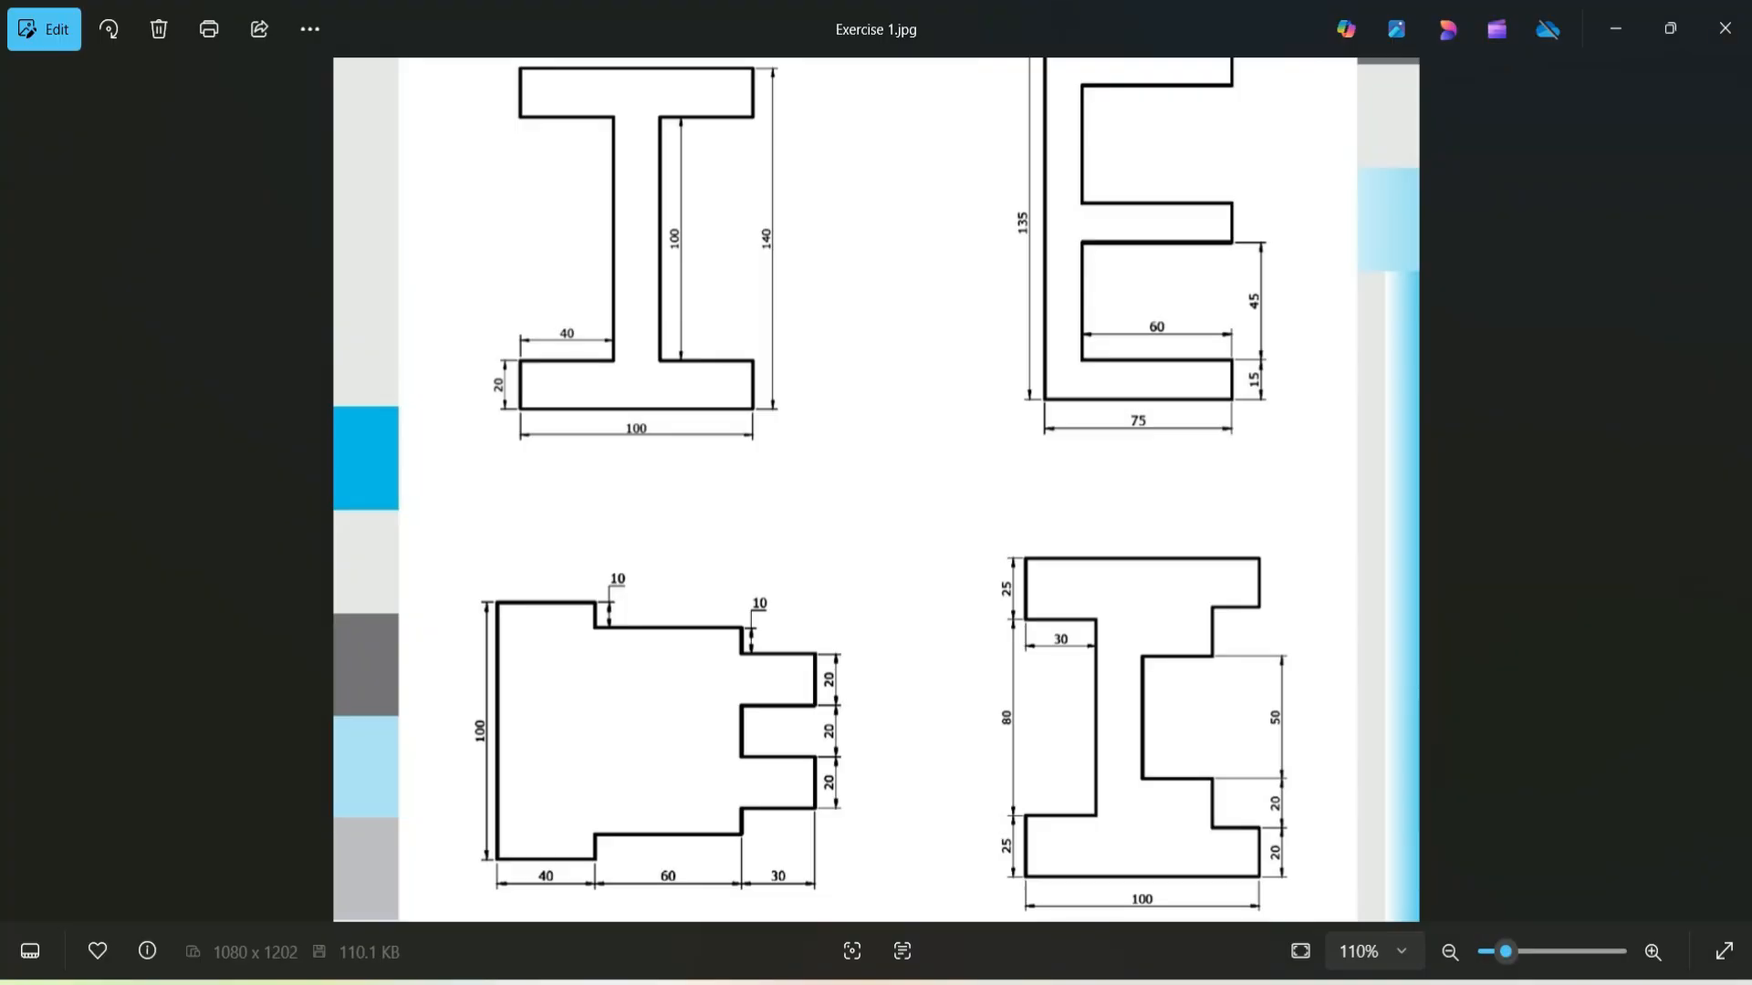
pyautogui.hotkey('alt', 'Tab')
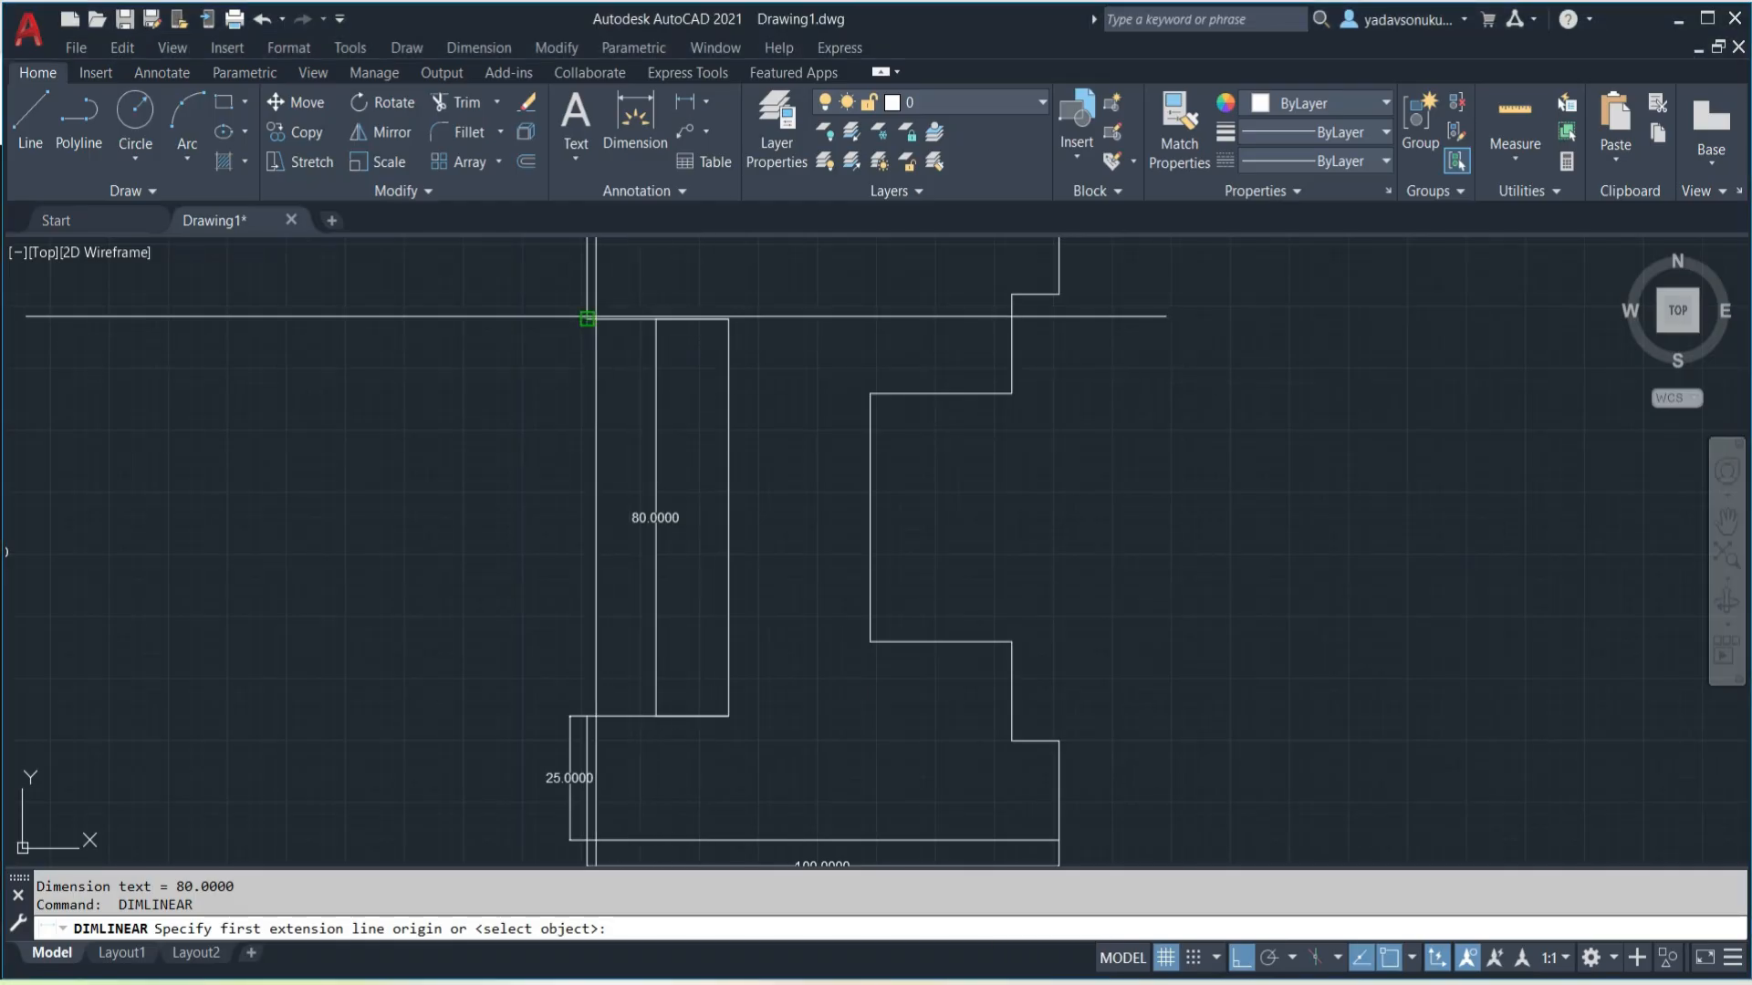
pyautogui.click(588, 318)
pyautogui.click(727, 319)
pyautogui.click(705, 357)
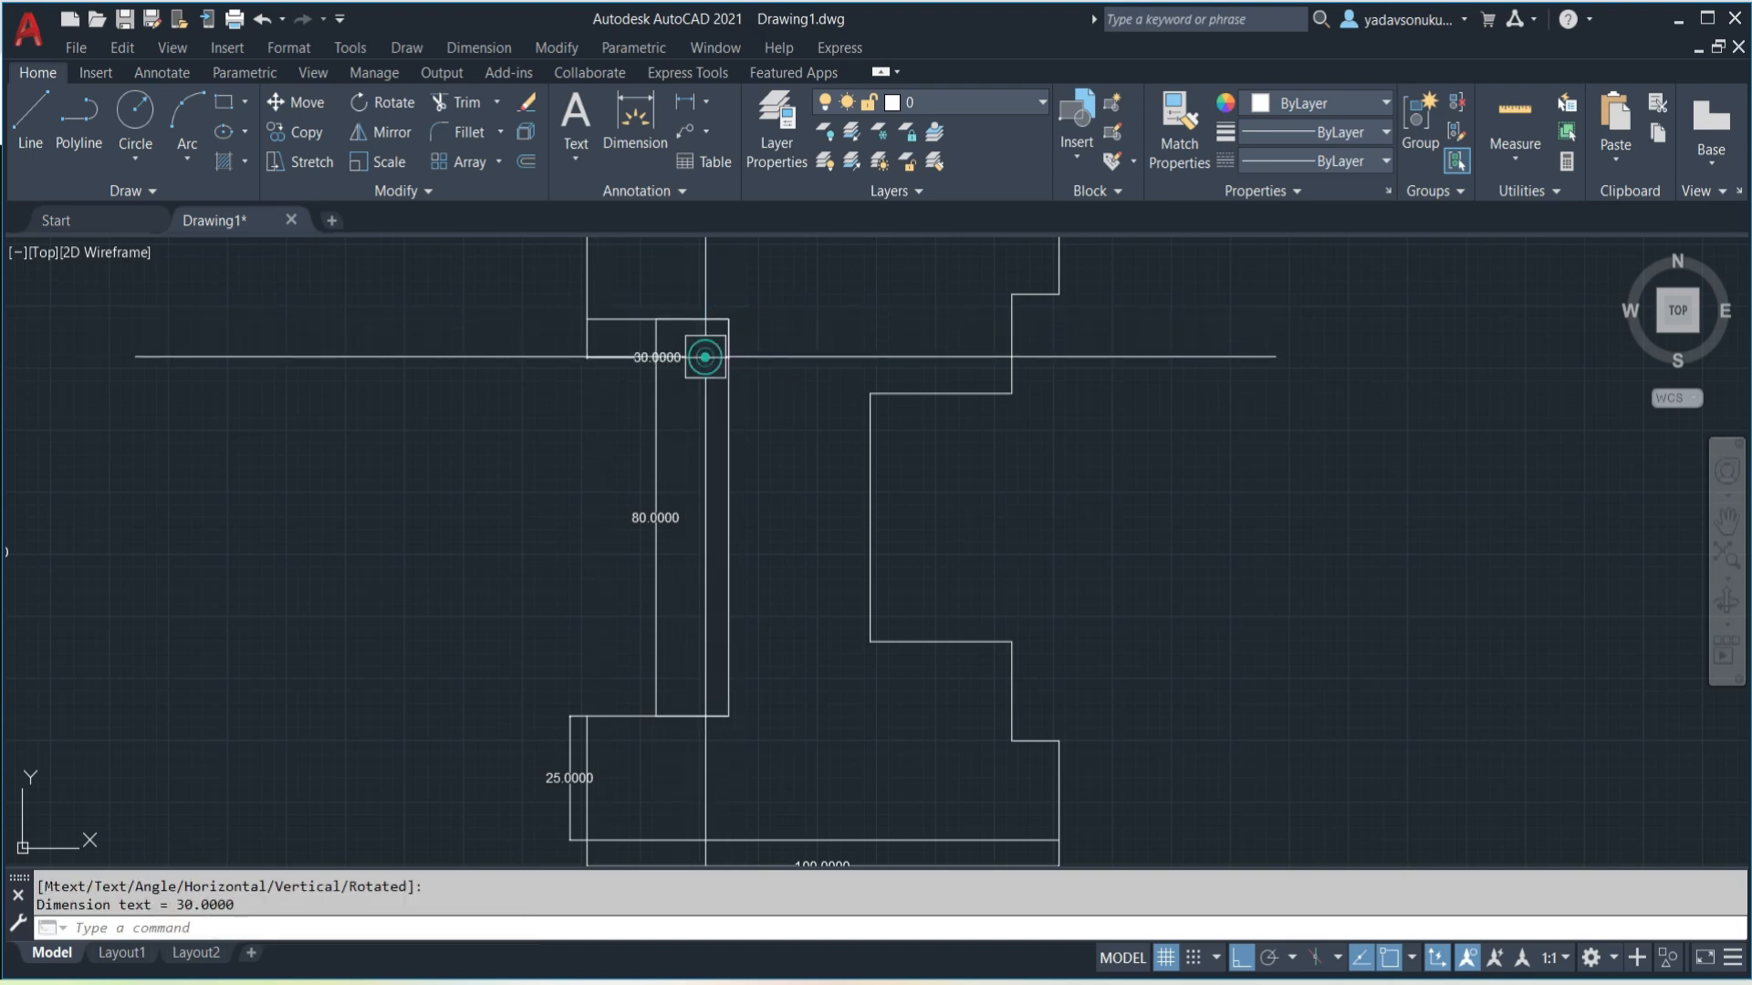
# - Check Exercise 1.jpg and dimension the height of the upper flange's left edge, placing the dimension to its left
pyautogui.hotkey('alt', 'Tab')
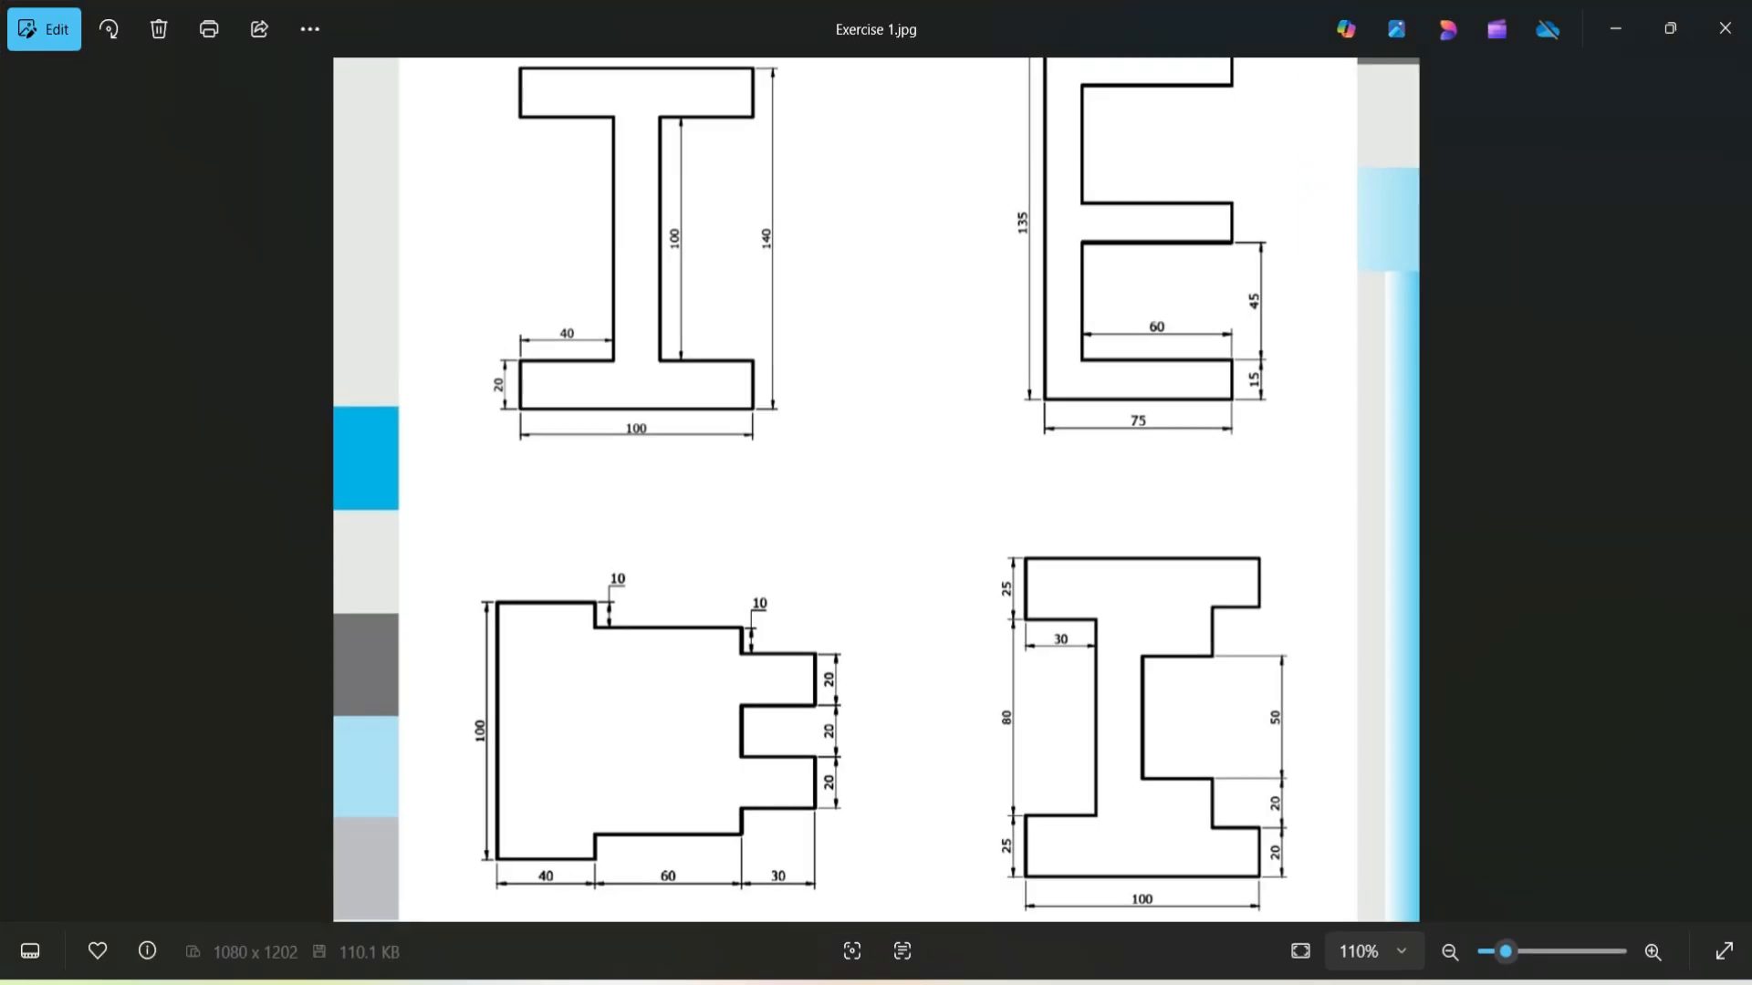
pyautogui.hotkey('alt', 'Tab')
pyautogui.scroll(3, 762, 529)
pyautogui.press('Return')
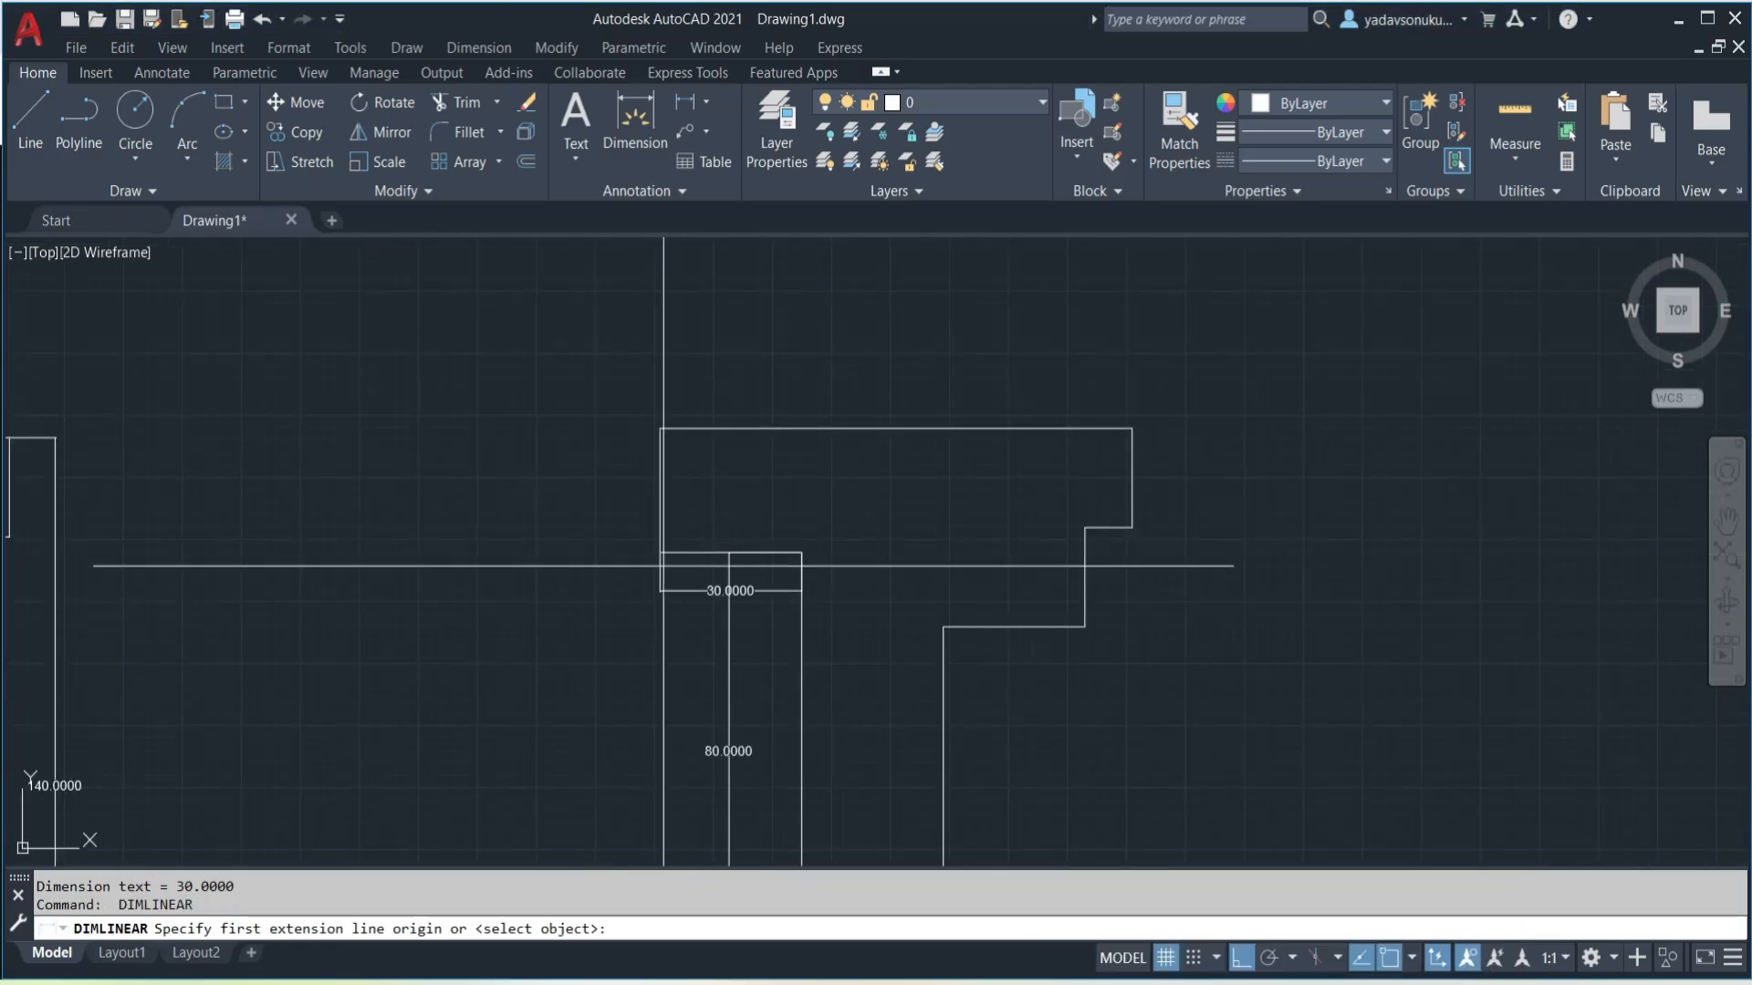
pyautogui.click(661, 552)
pyautogui.click(660, 428)
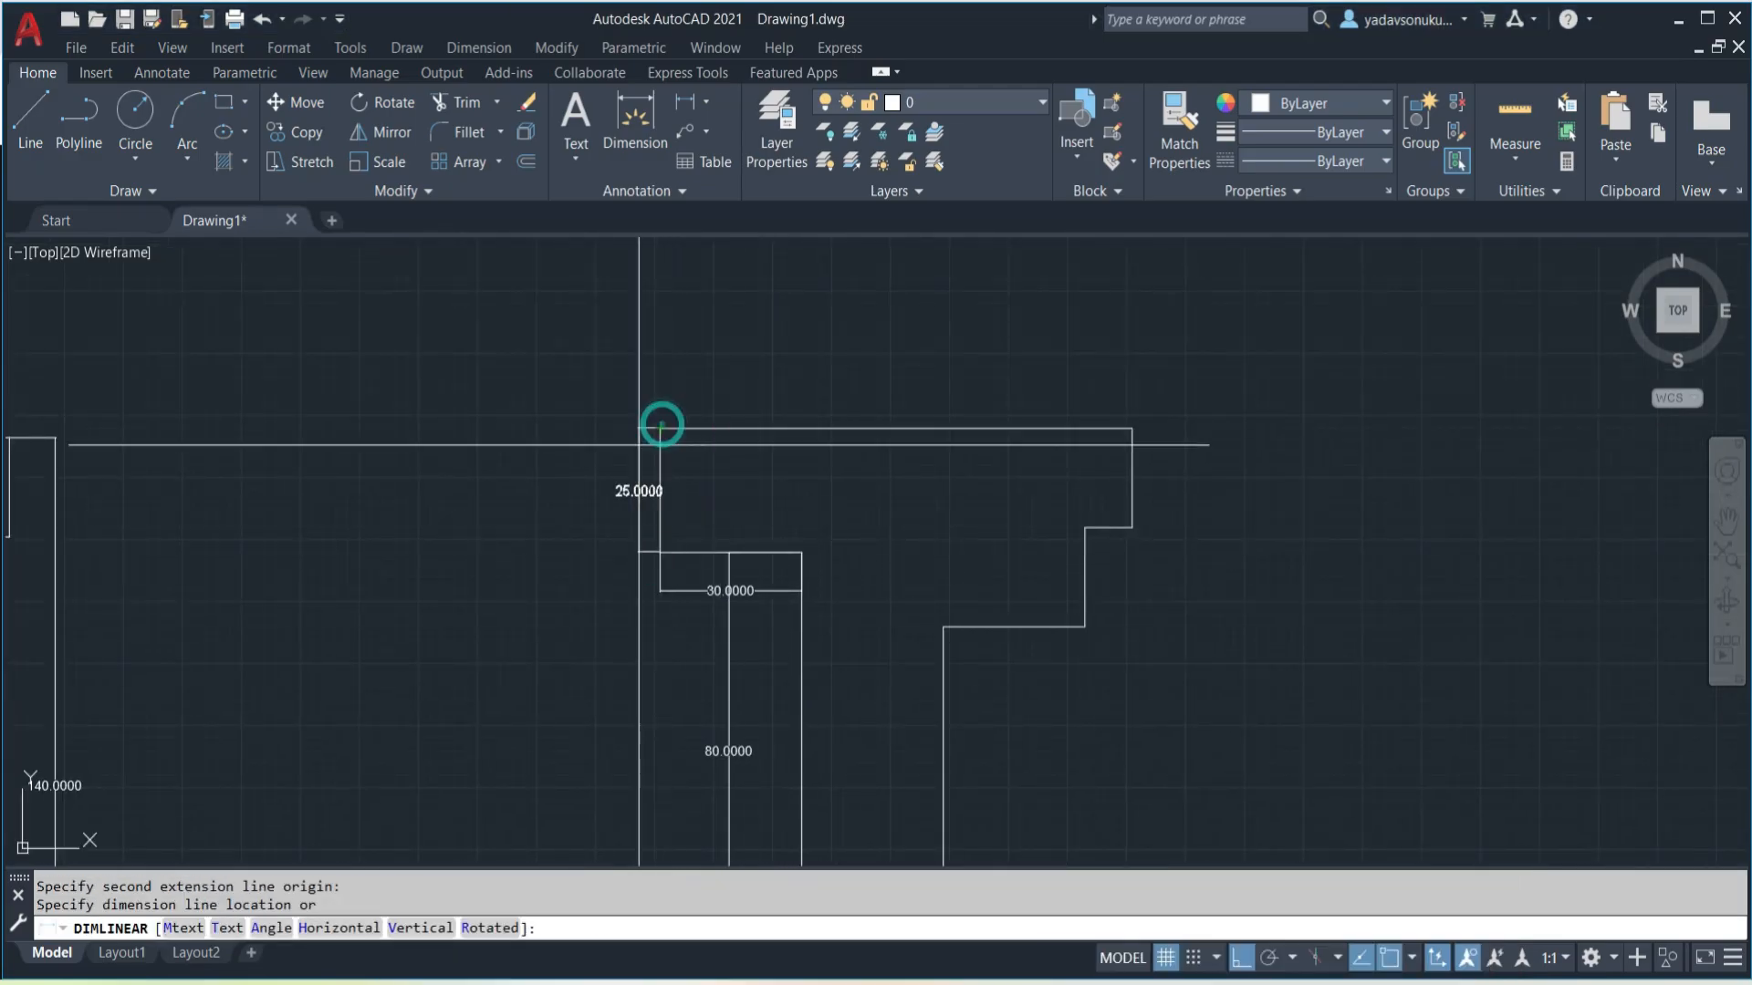
pyautogui.click(609, 457)
# - Dimension the vertical inner edge of the right-hand recess, placing the dimension just to its right
pyautogui.moveTo(1064, 571); pyautogui.dragTo(974, 266, button='middle')
pyautogui.press('Return')
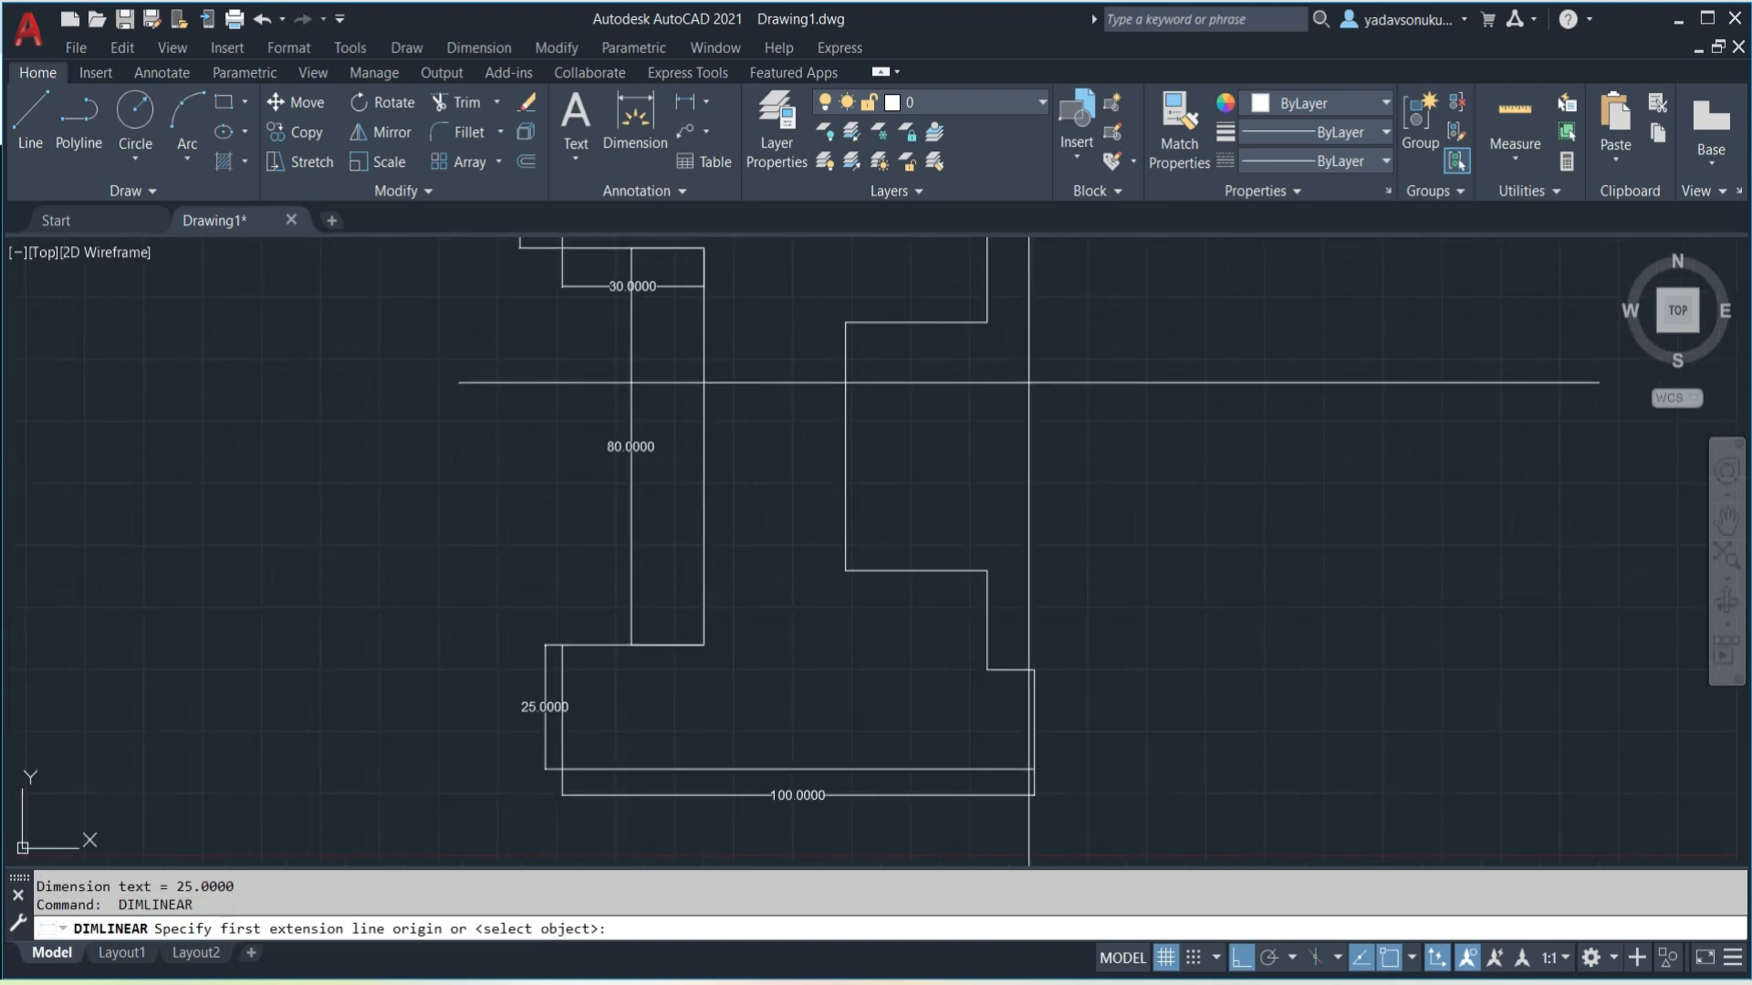
pyautogui.click(845, 322)
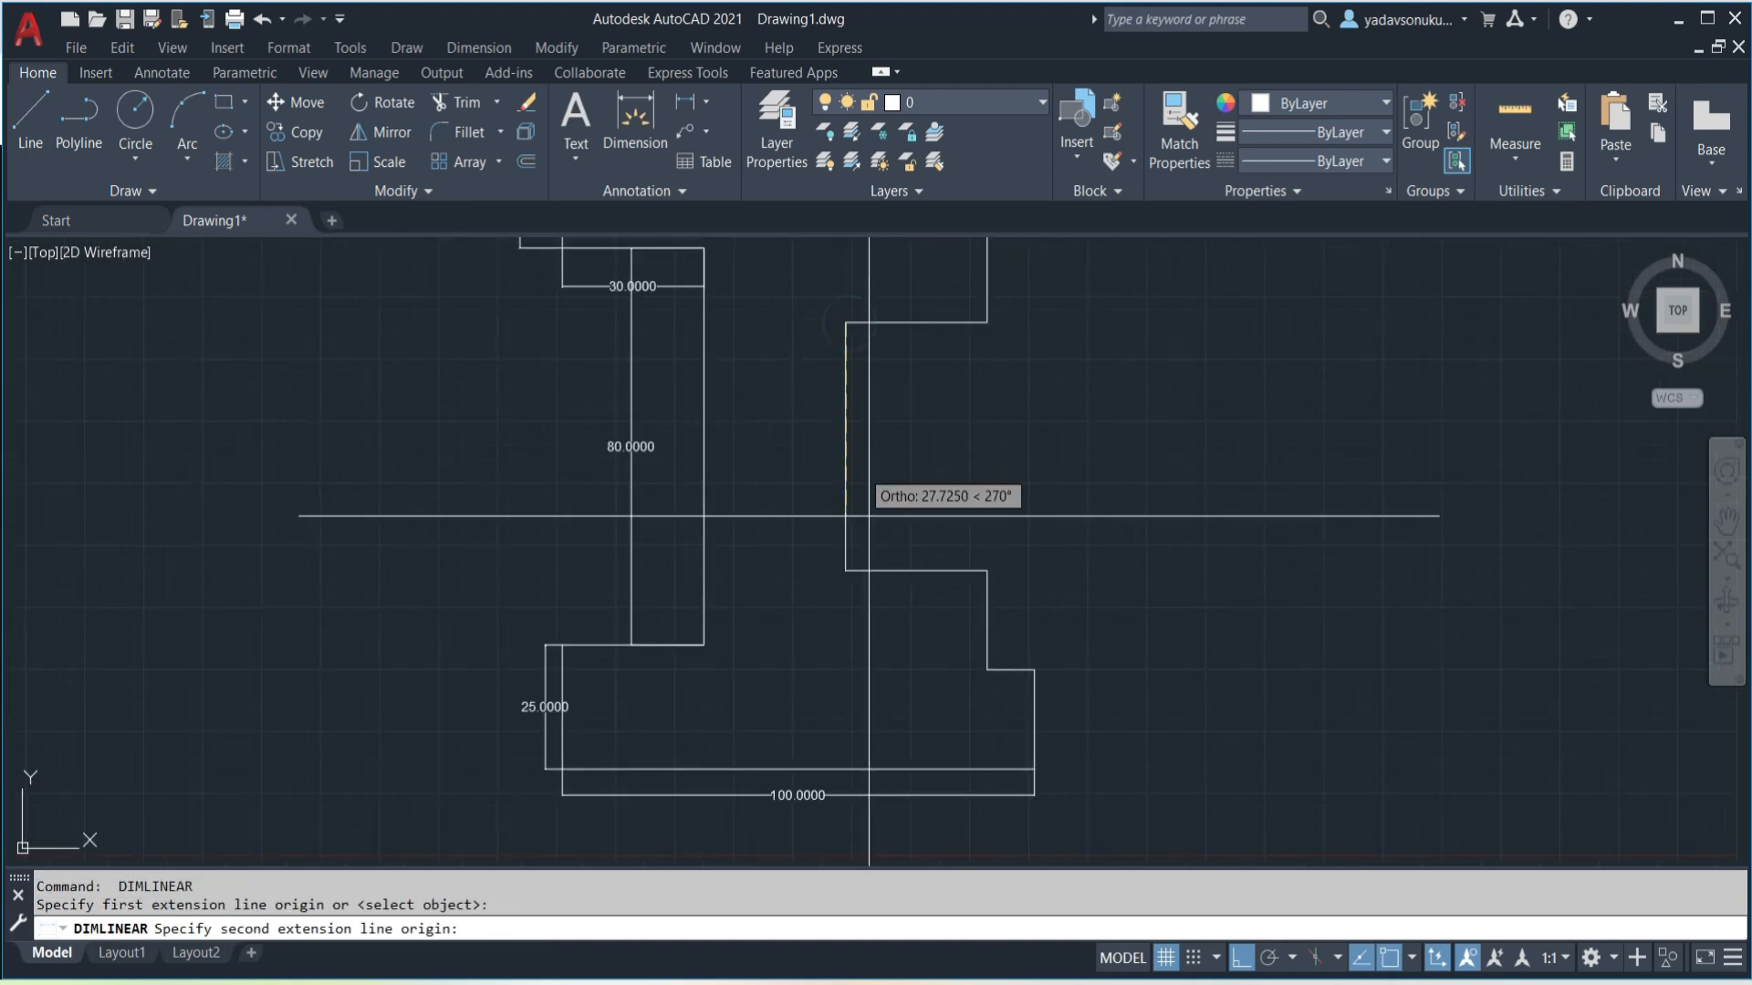
pyautogui.click(846, 571)
pyautogui.click(882, 537)
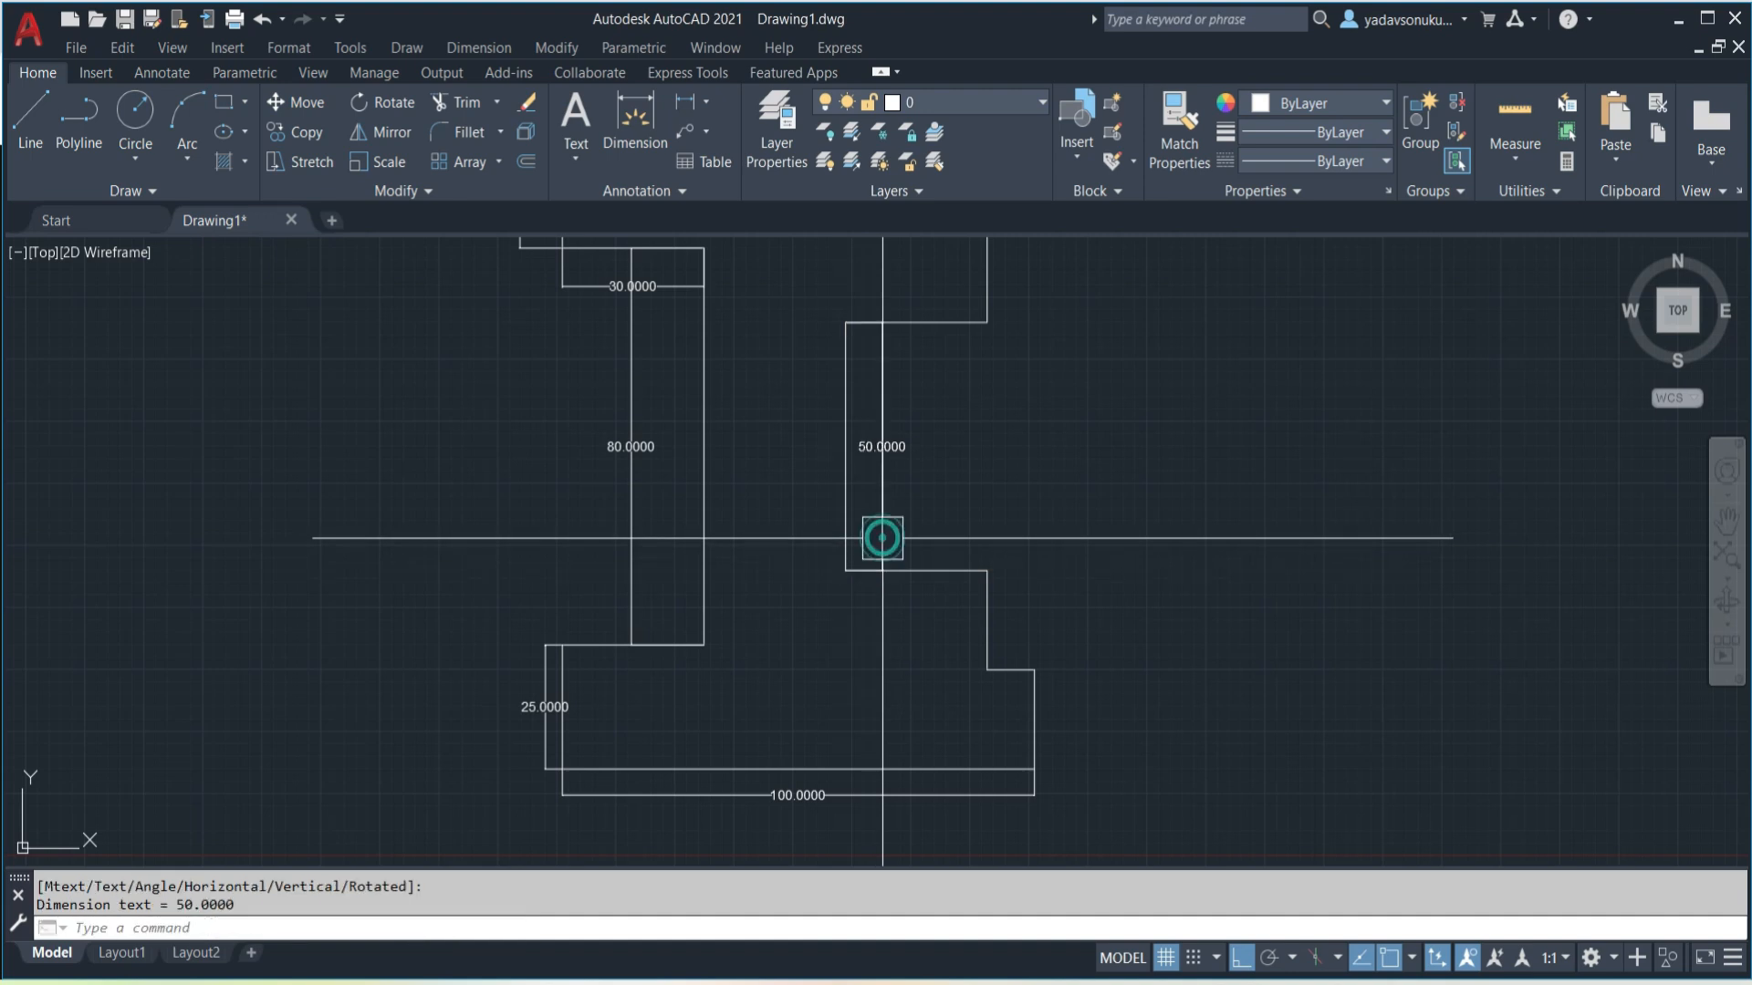
# - Dimension the short vertical step edge between the right recess and the lower flange, placing the dimension to its right
pyautogui.press('Return')
pyautogui.click(987, 570)
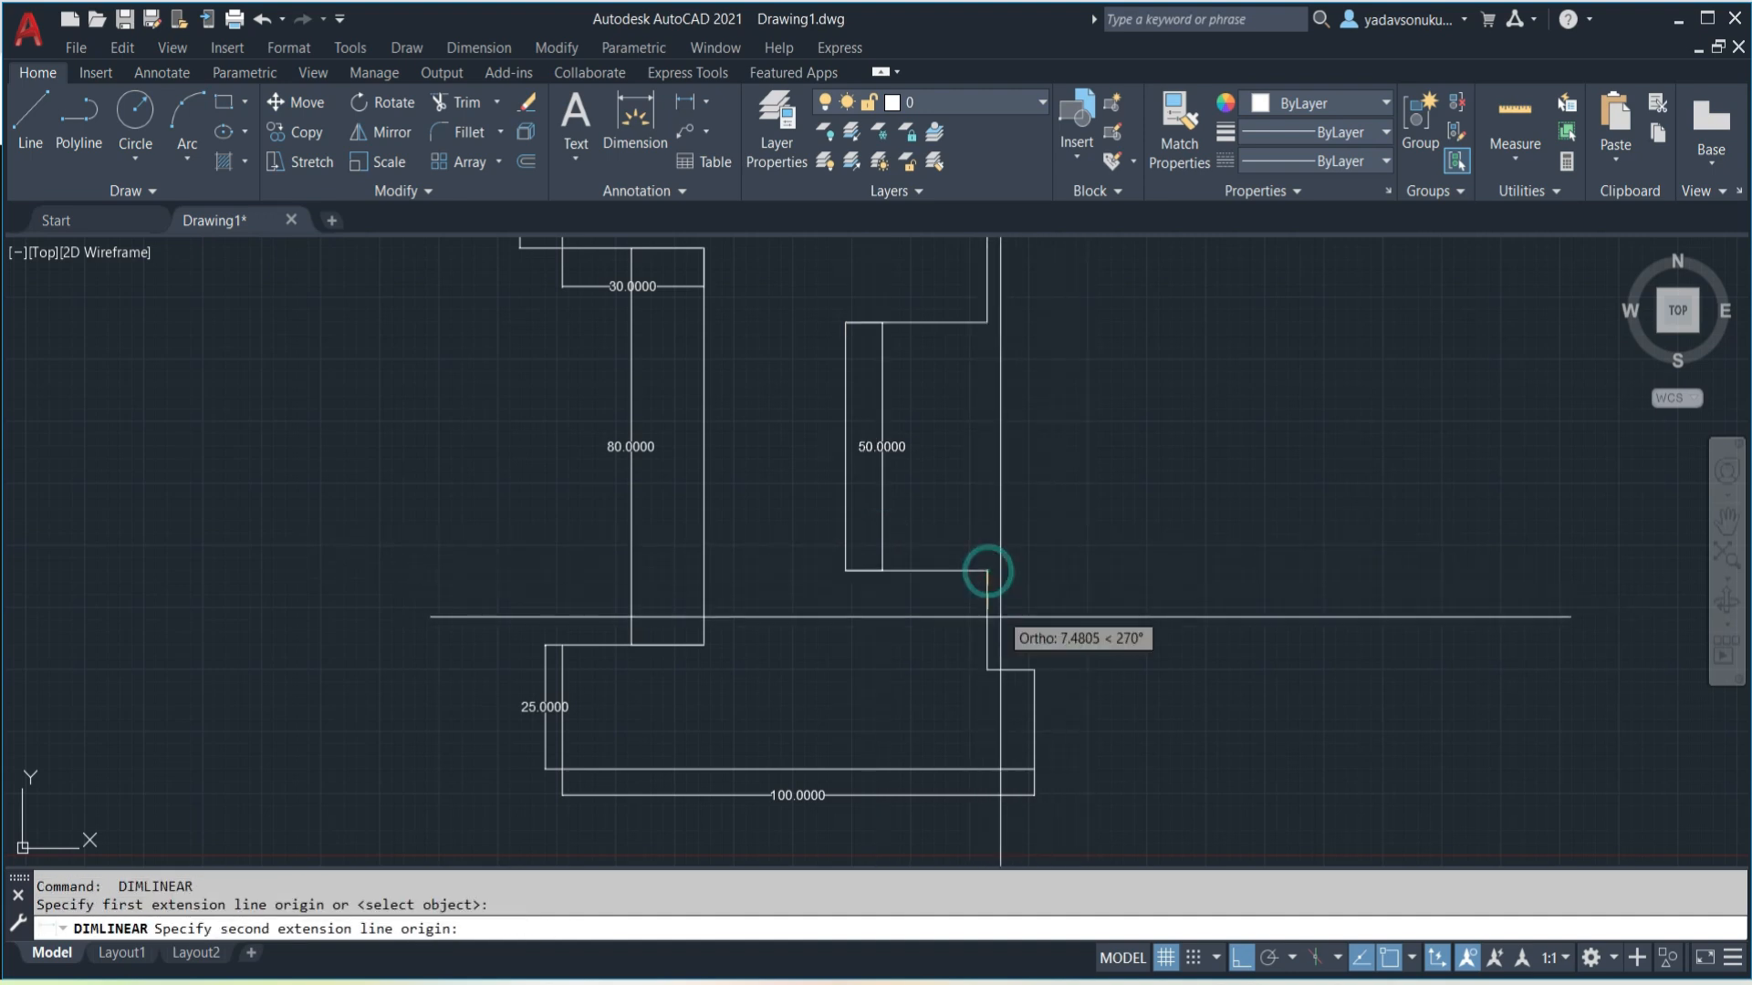
pyautogui.click(987, 669)
pyautogui.click(1023, 645)
pyautogui.press('Return')
pyautogui.press('Return')
pyautogui.press('Escape')
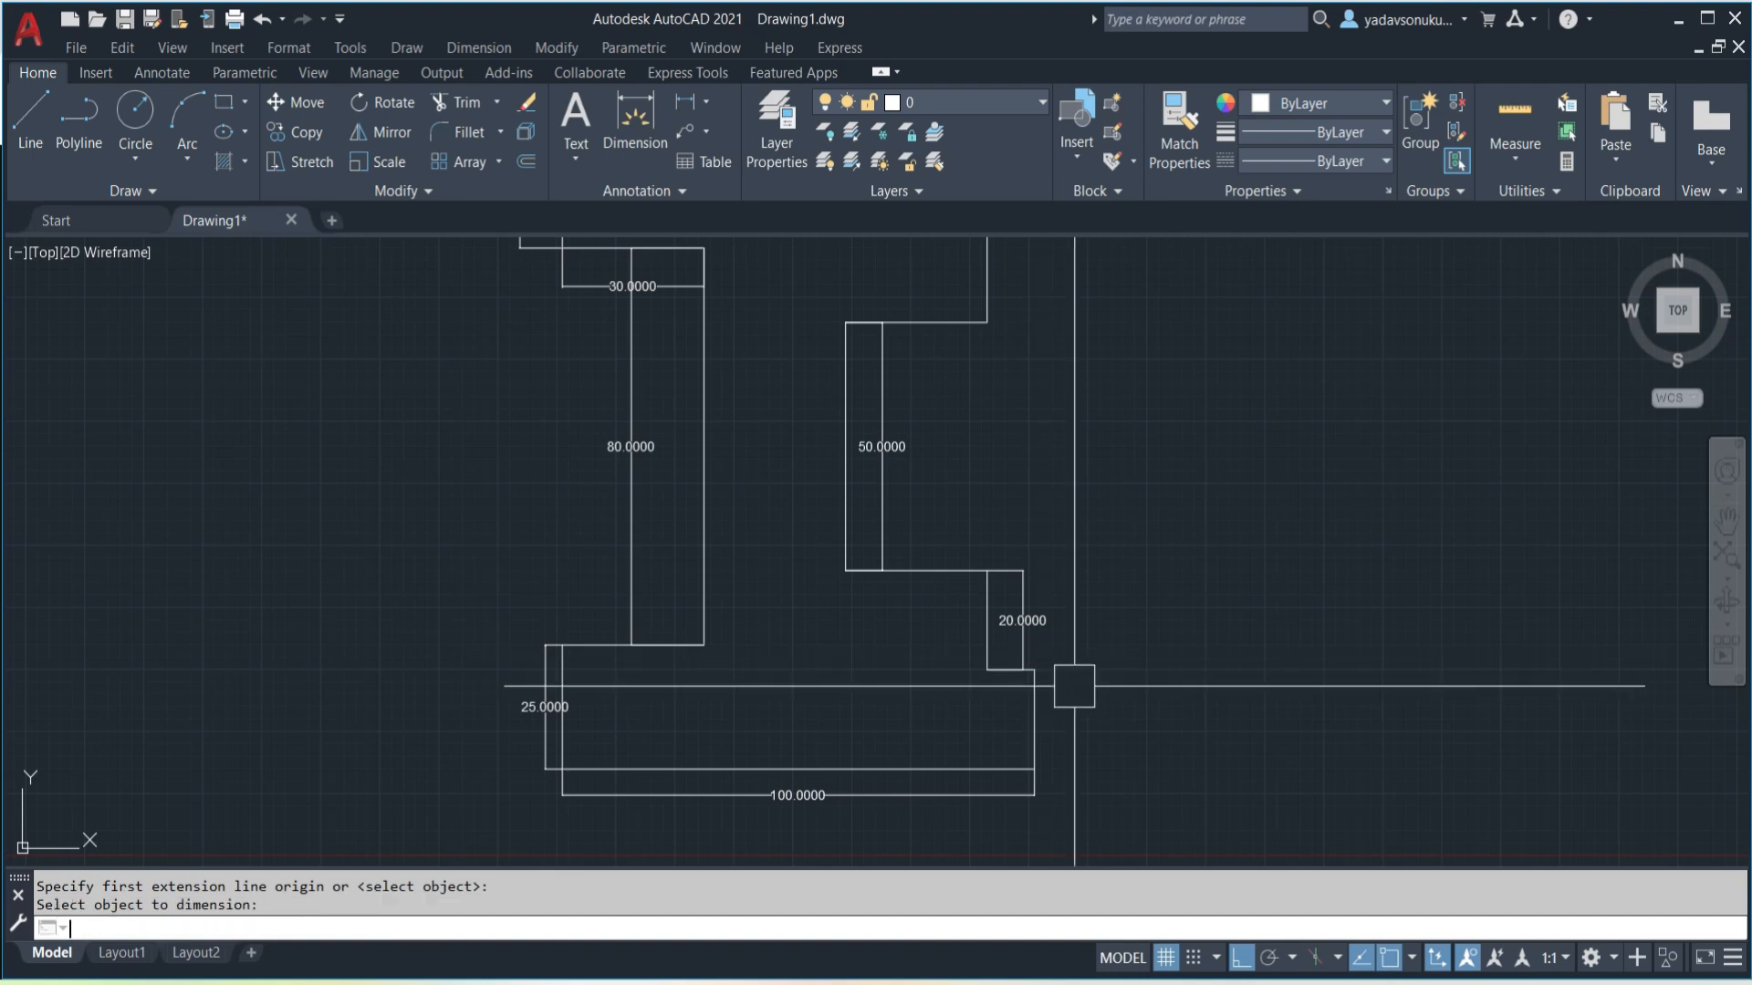
# - Dimension the height of the lower flange's right edge, placing the dimension to its right
pyautogui.press('Return')
pyautogui.click(1034, 669)
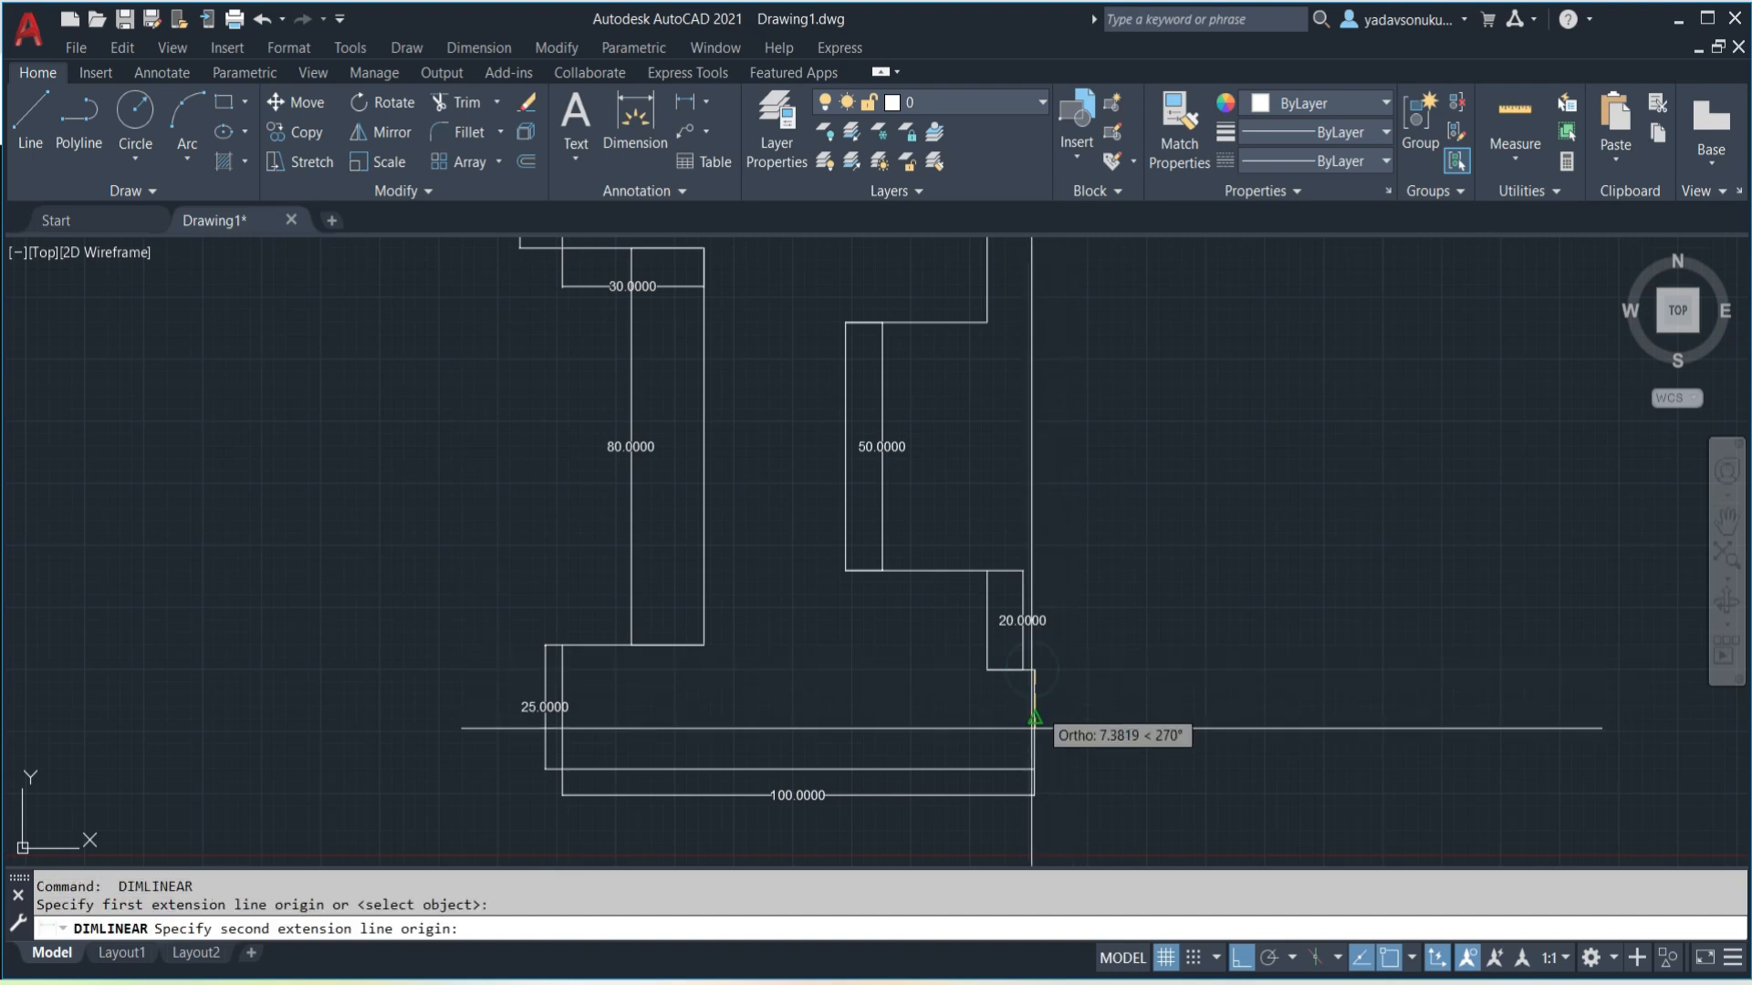
pyautogui.click(1033, 769)
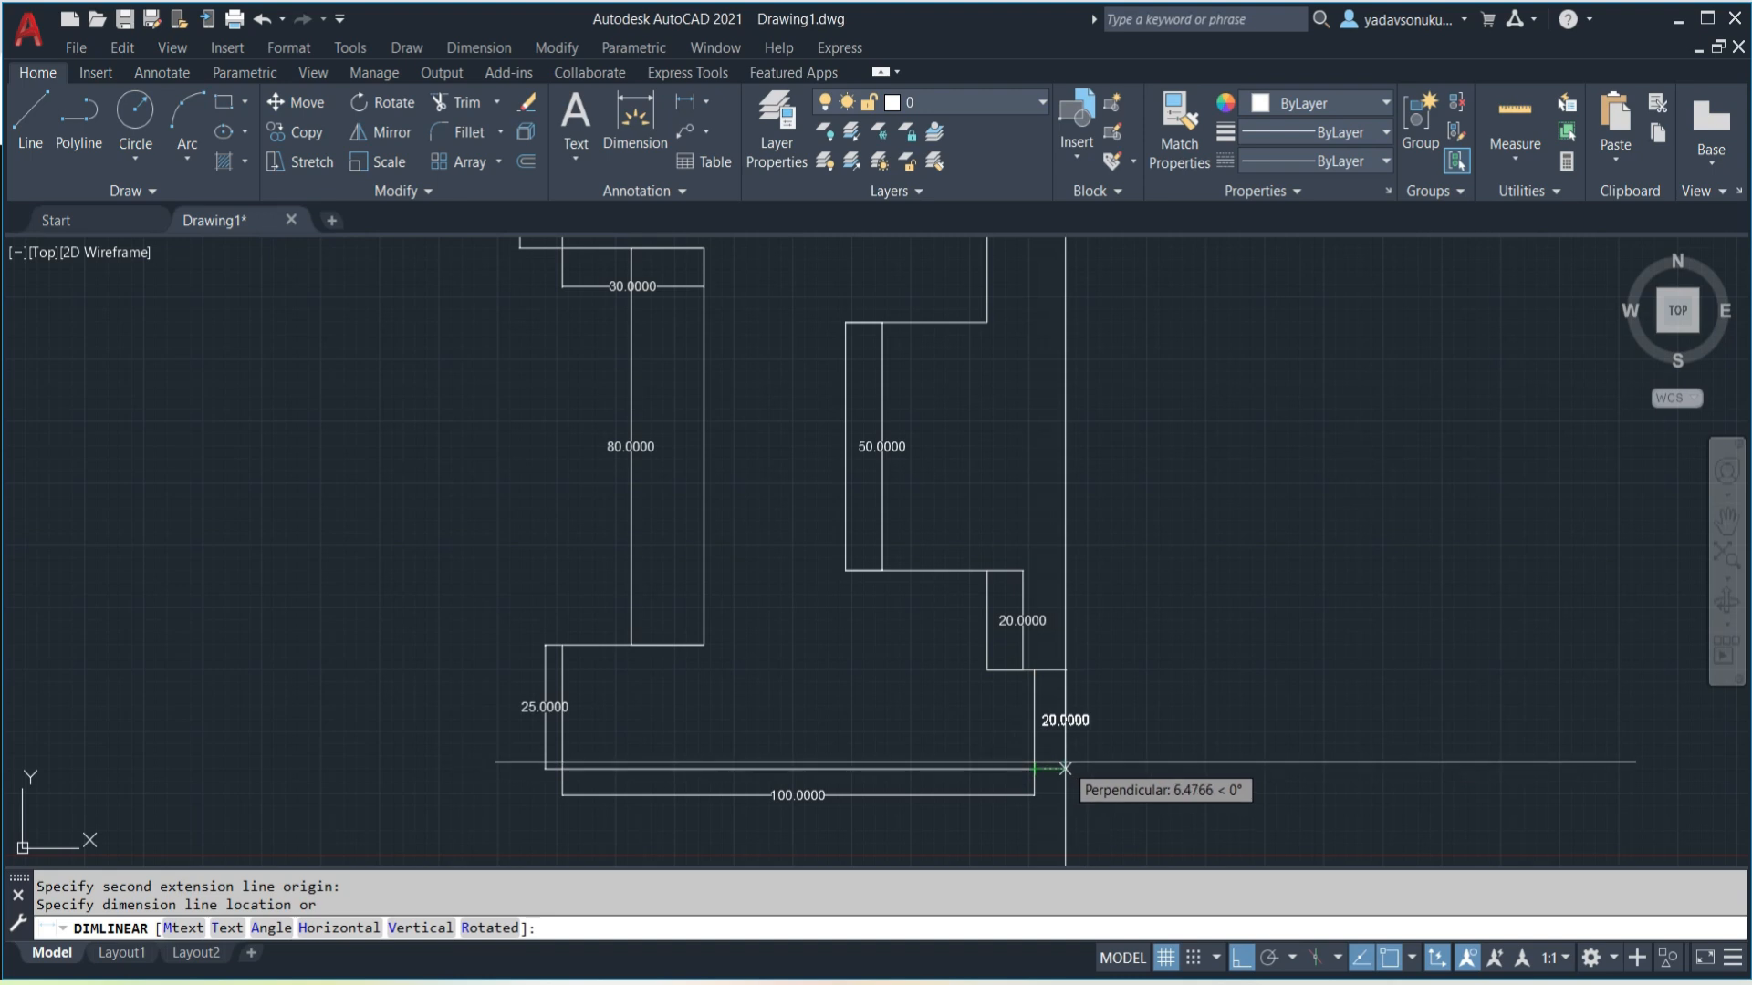
pyautogui.click(1063, 757)
# - Check Exercise 1.jpg, then switch to the CAD.txt notes and review the dimension commands and the DIMENSION VISIBILITY procedure
pyautogui.hotkey('alt', 'Tab')
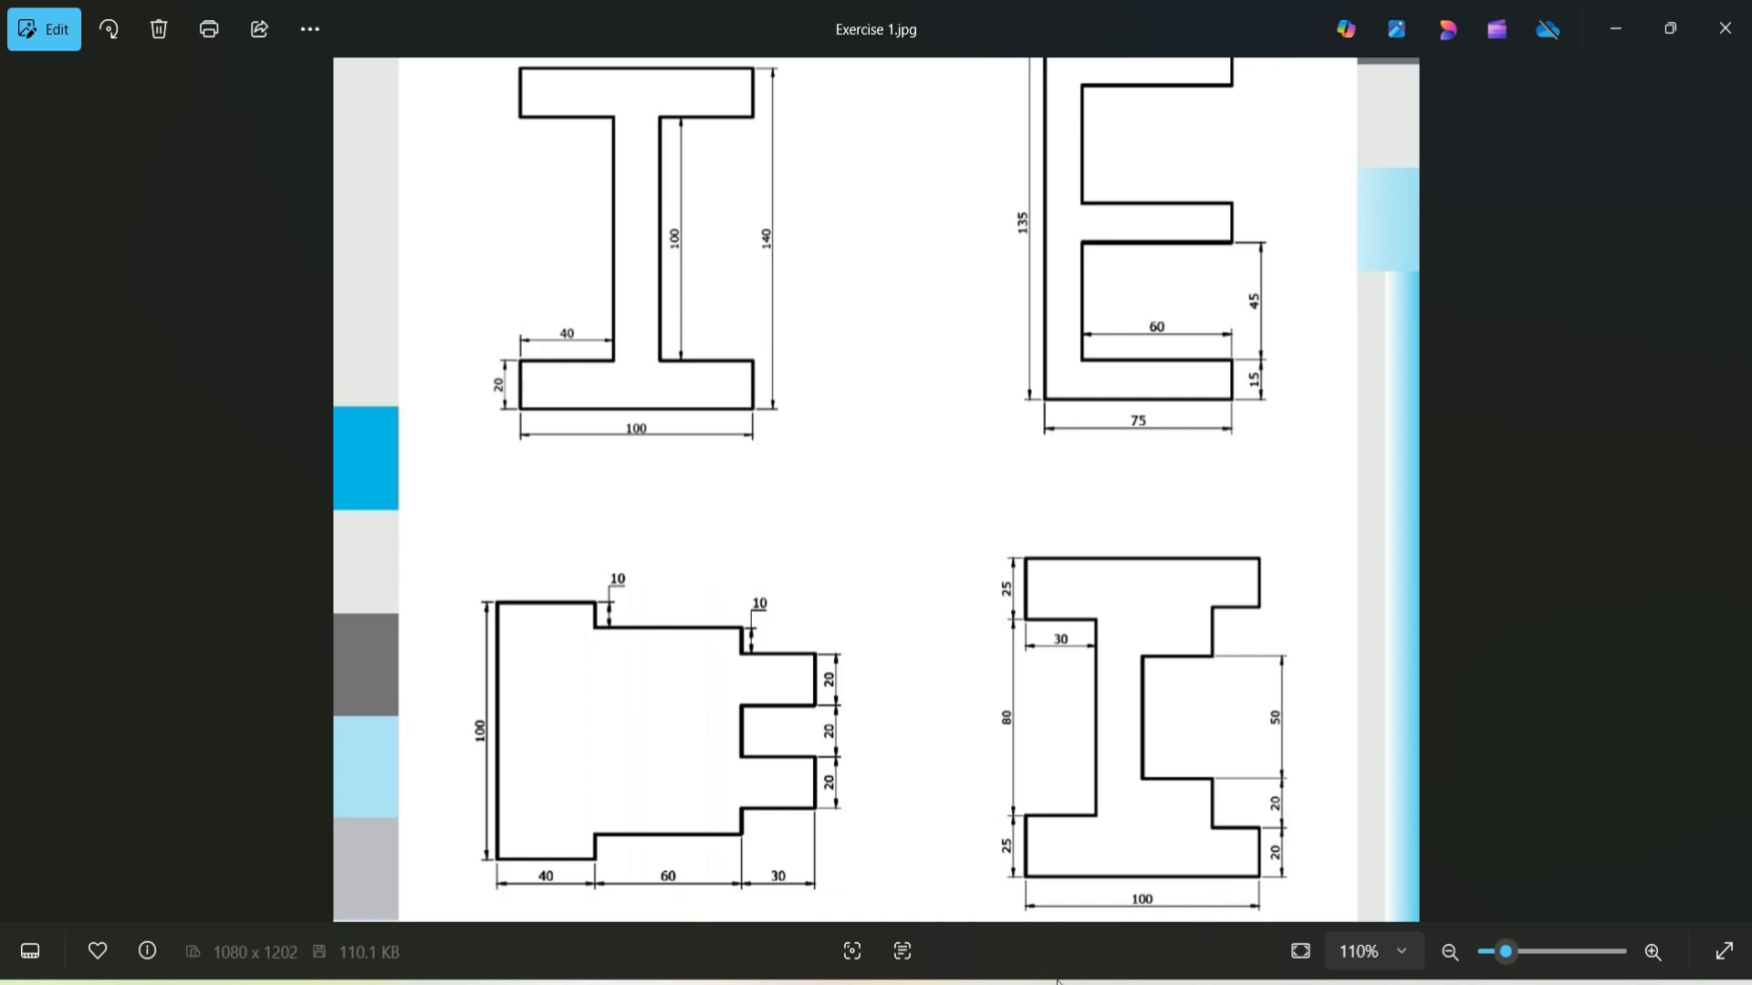
pyautogui.click(761, 922)
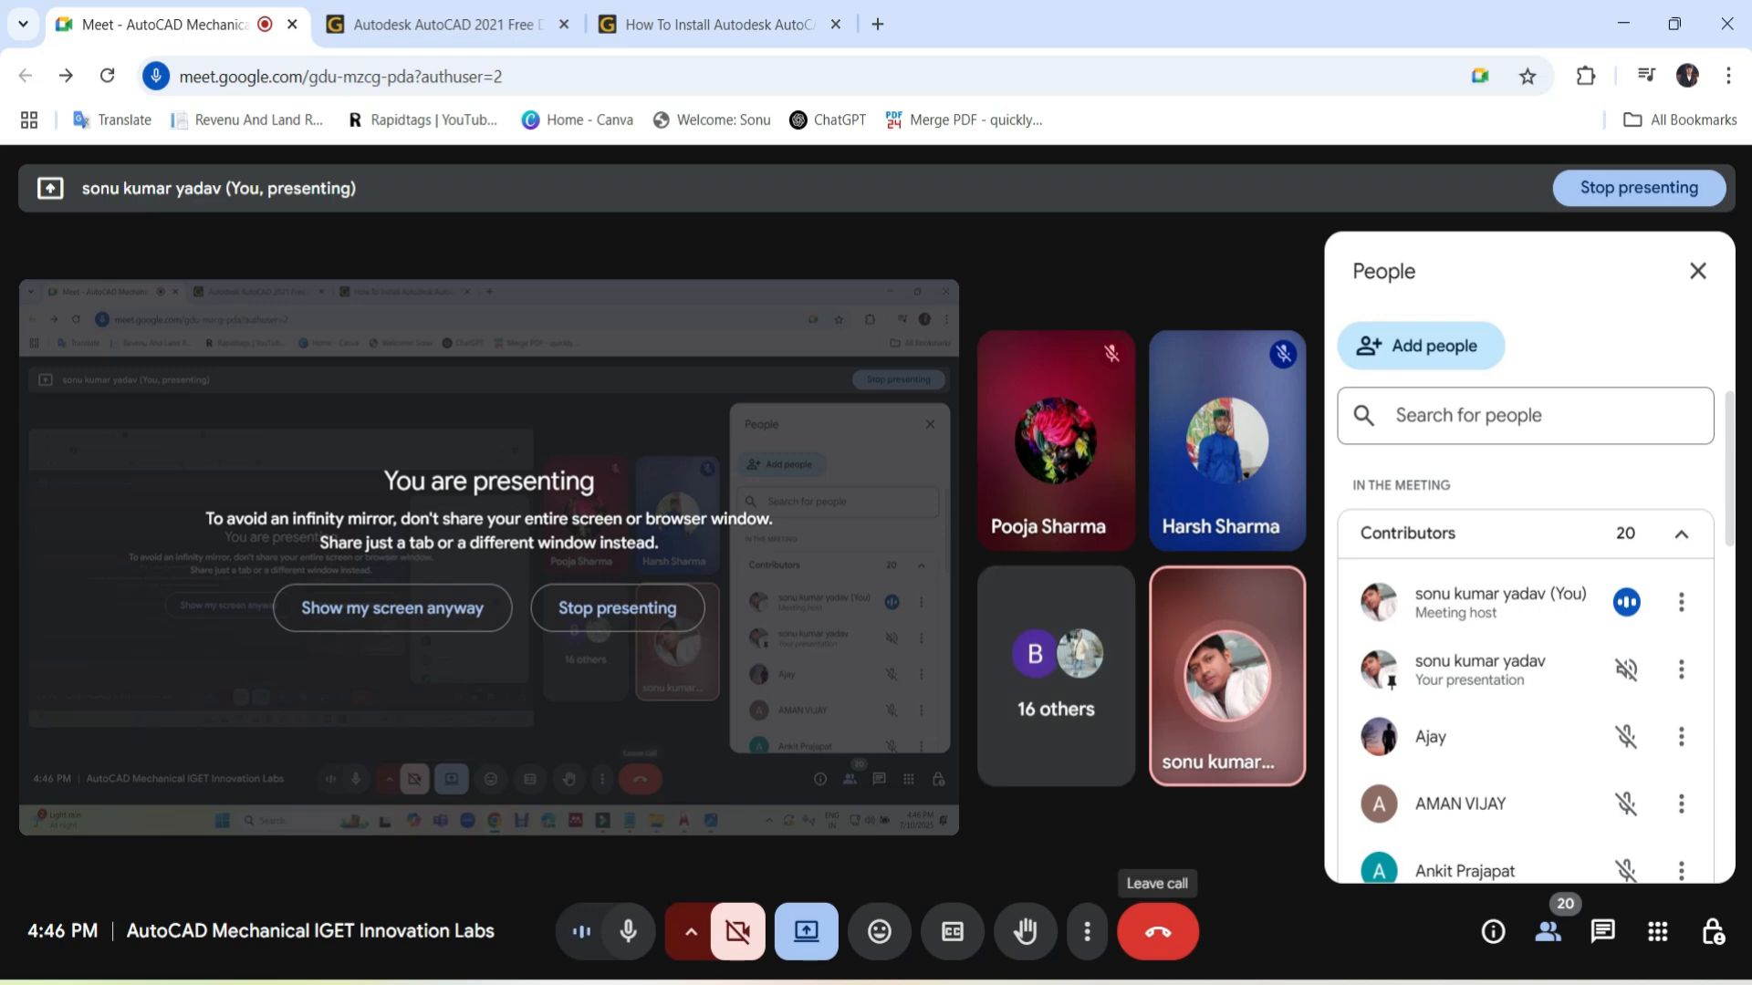
pyautogui.click(1138, 981)
pyautogui.scroll(-3, 501, 573)
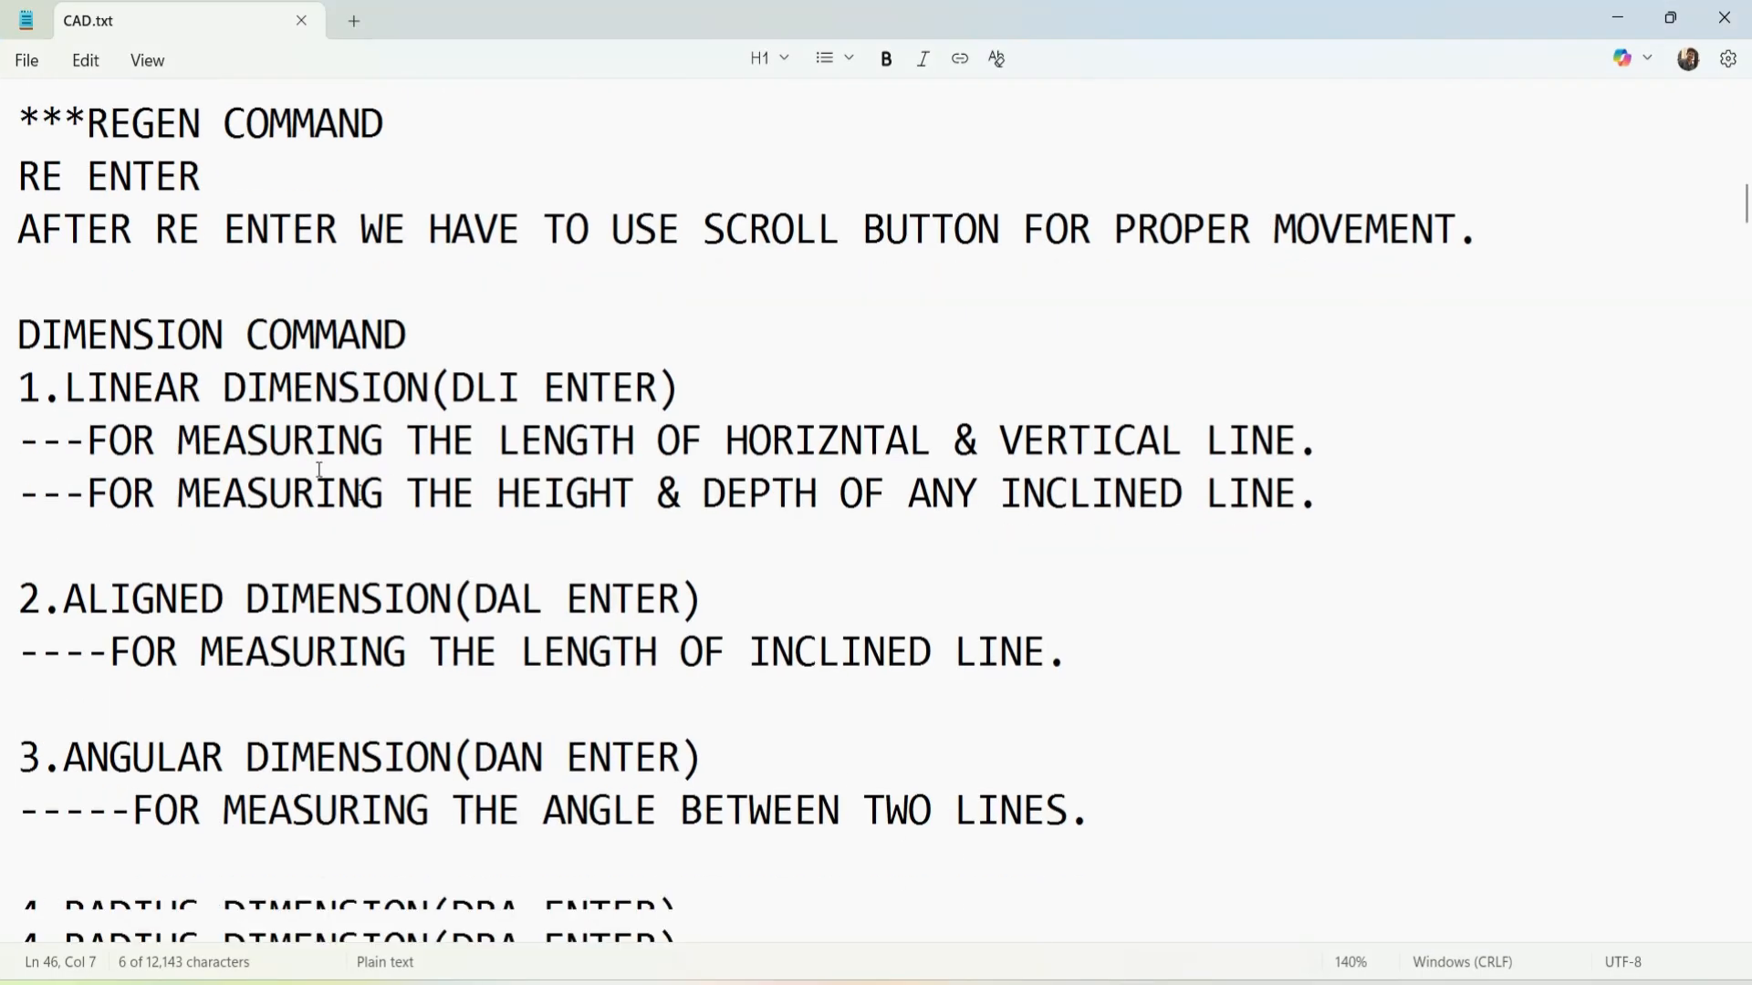
pyautogui.scroll(-3, 561, 566)
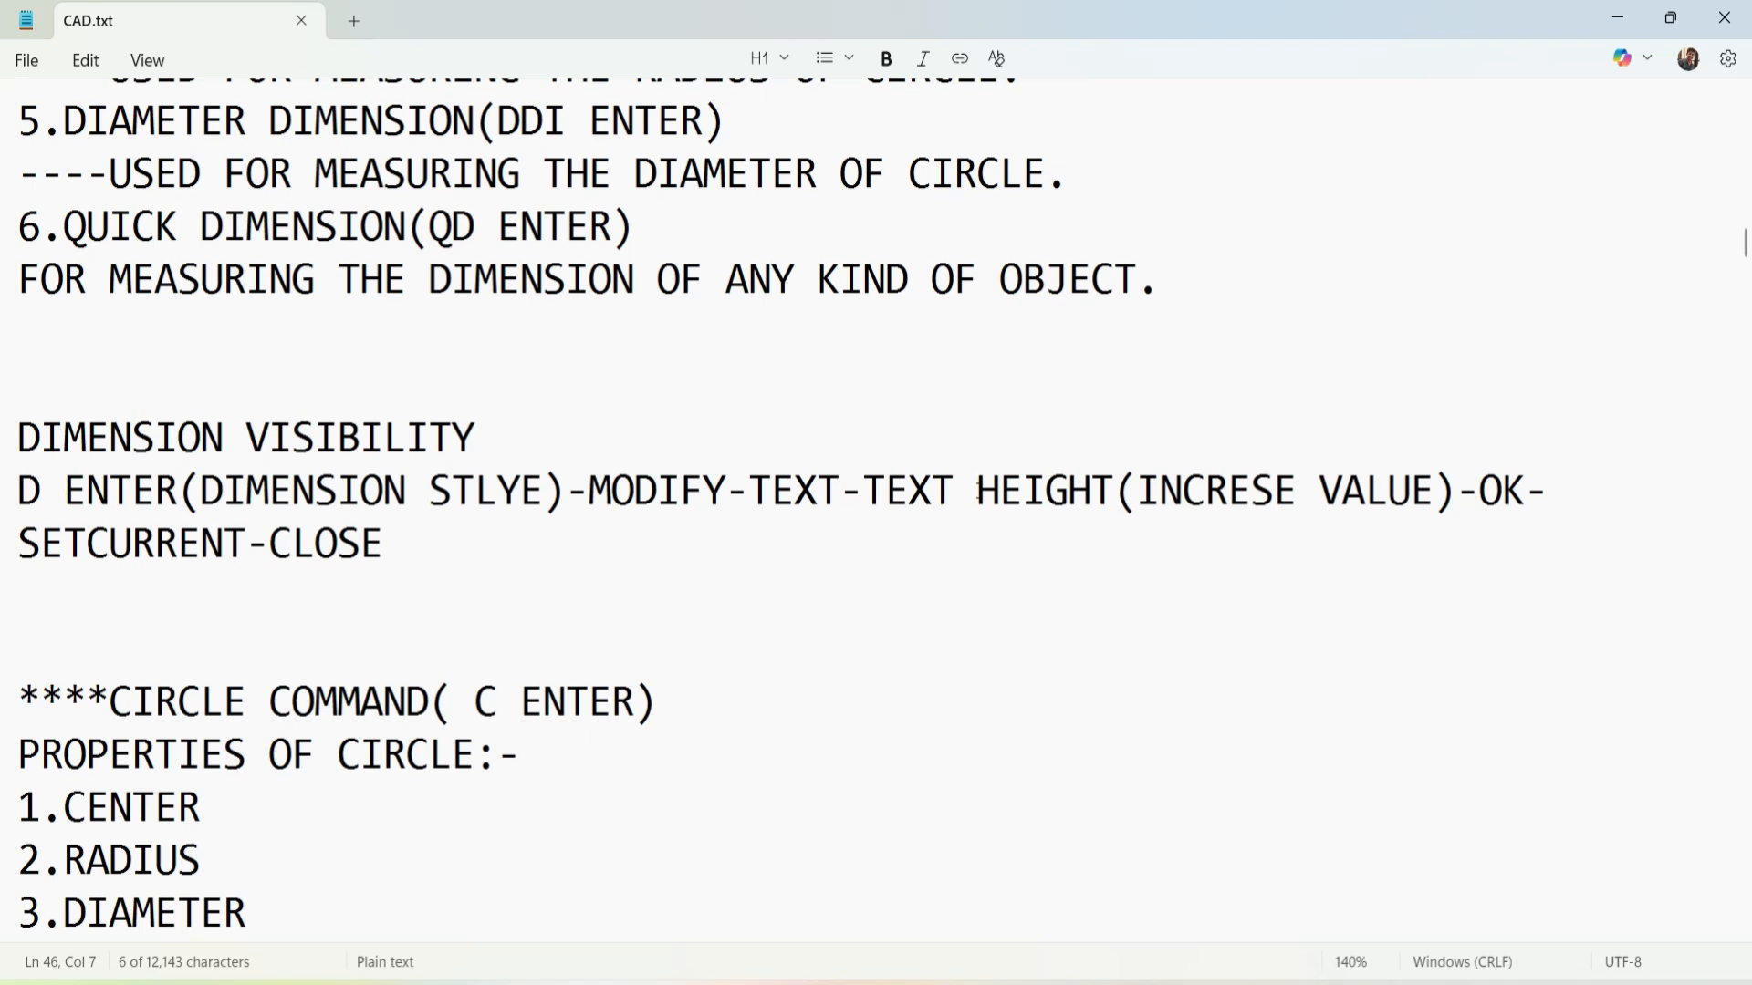
pyautogui.moveTo(591, 503); pyautogui.dragTo(1525, 497)
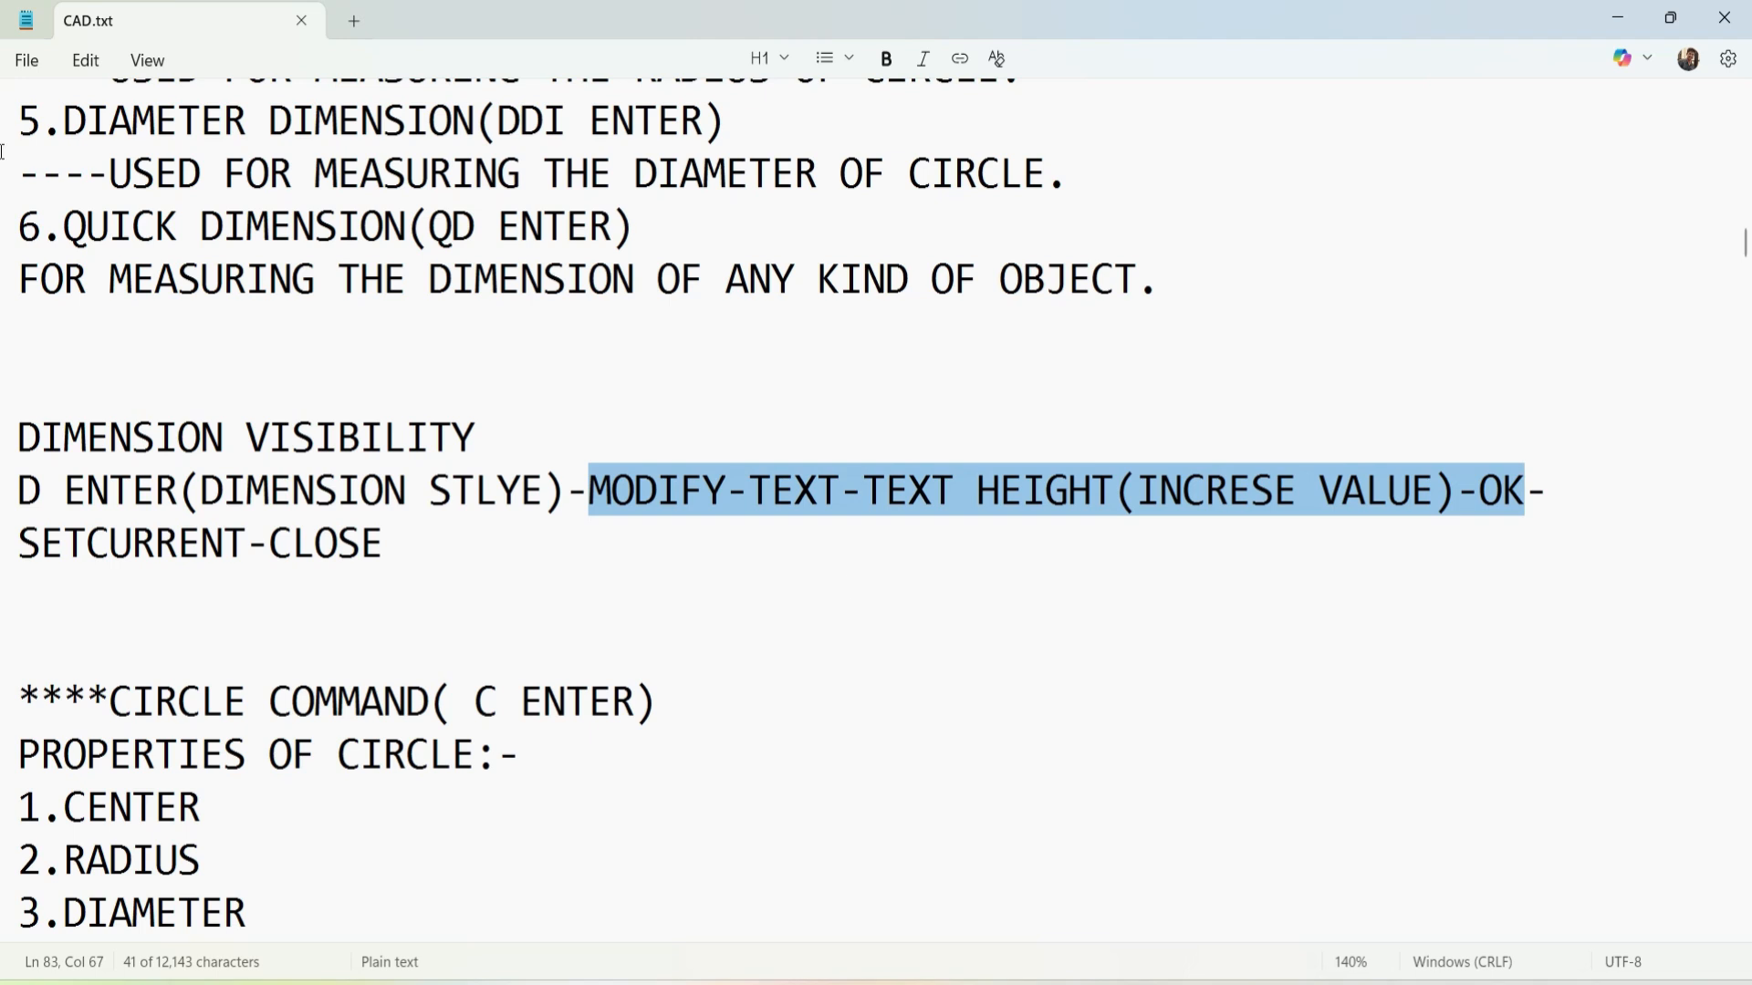
pyautogui.scroll(-2, 215, 810)
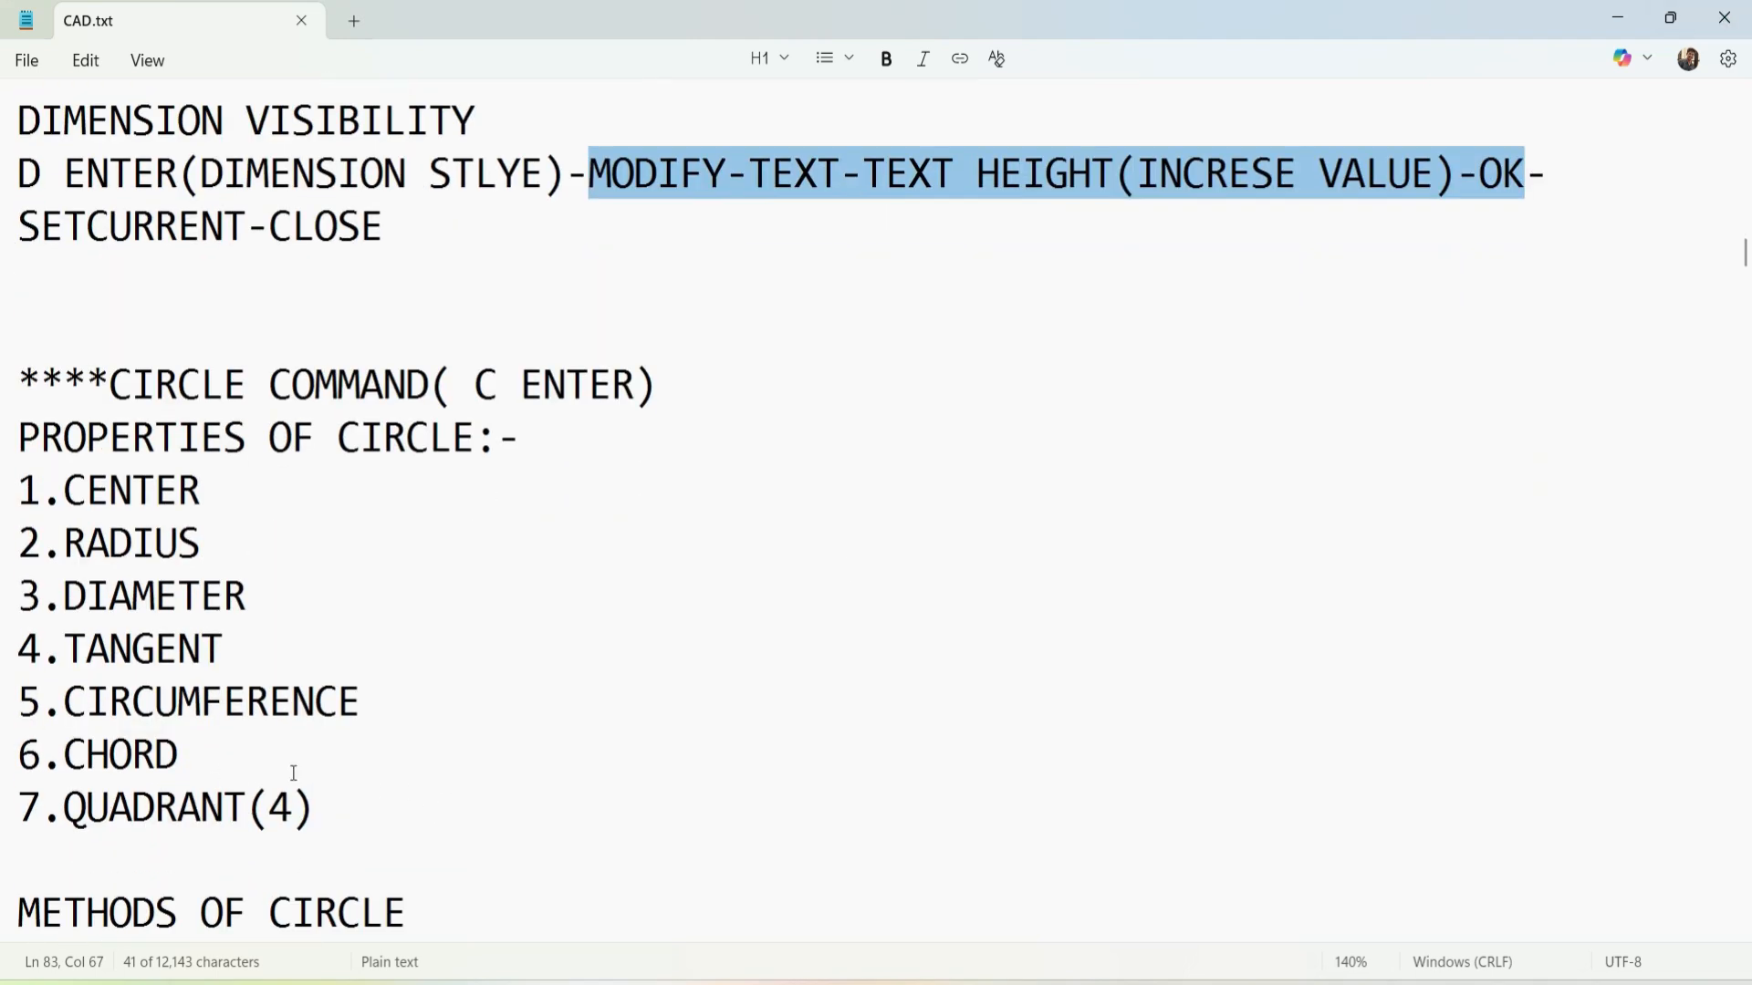
# - Go through the circle command shortcut and the center, radius, diameter and tangent properties in the CAD.txt notes
pyautogui.moveTo(109, 387); pyautogui.dragTo(641, 390)
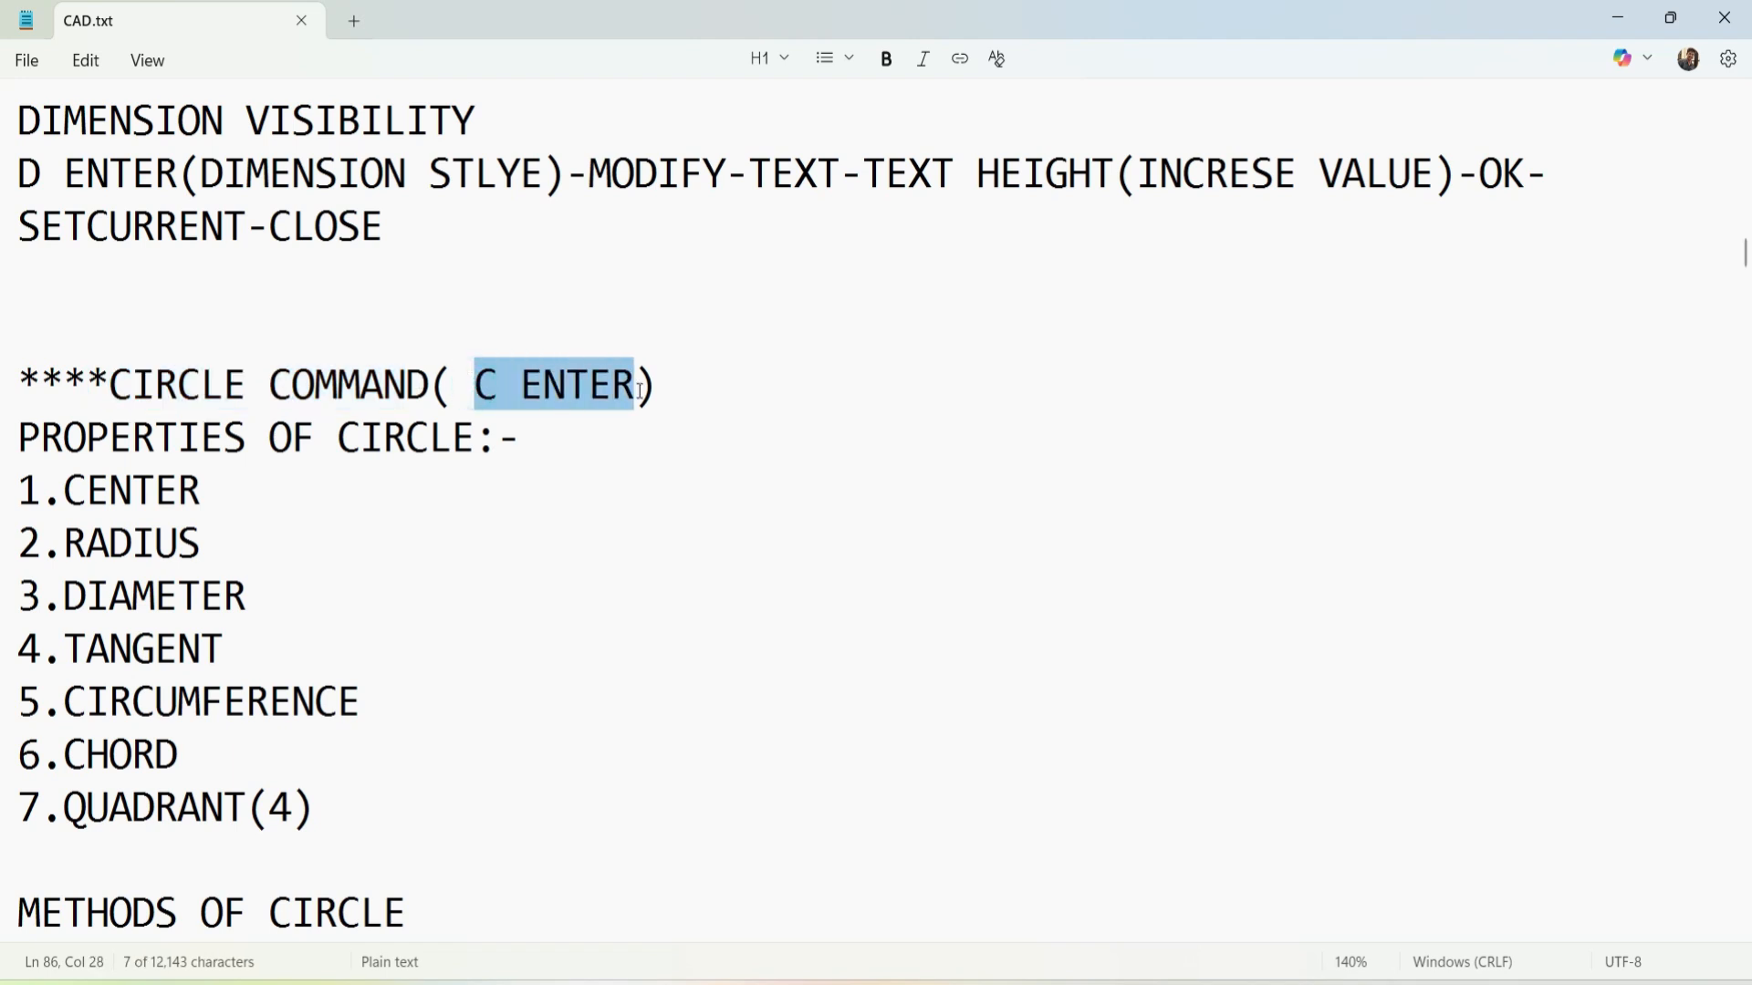
pyautogui.moveTo(25, 490); pyautogui.dragTo(212, 501)
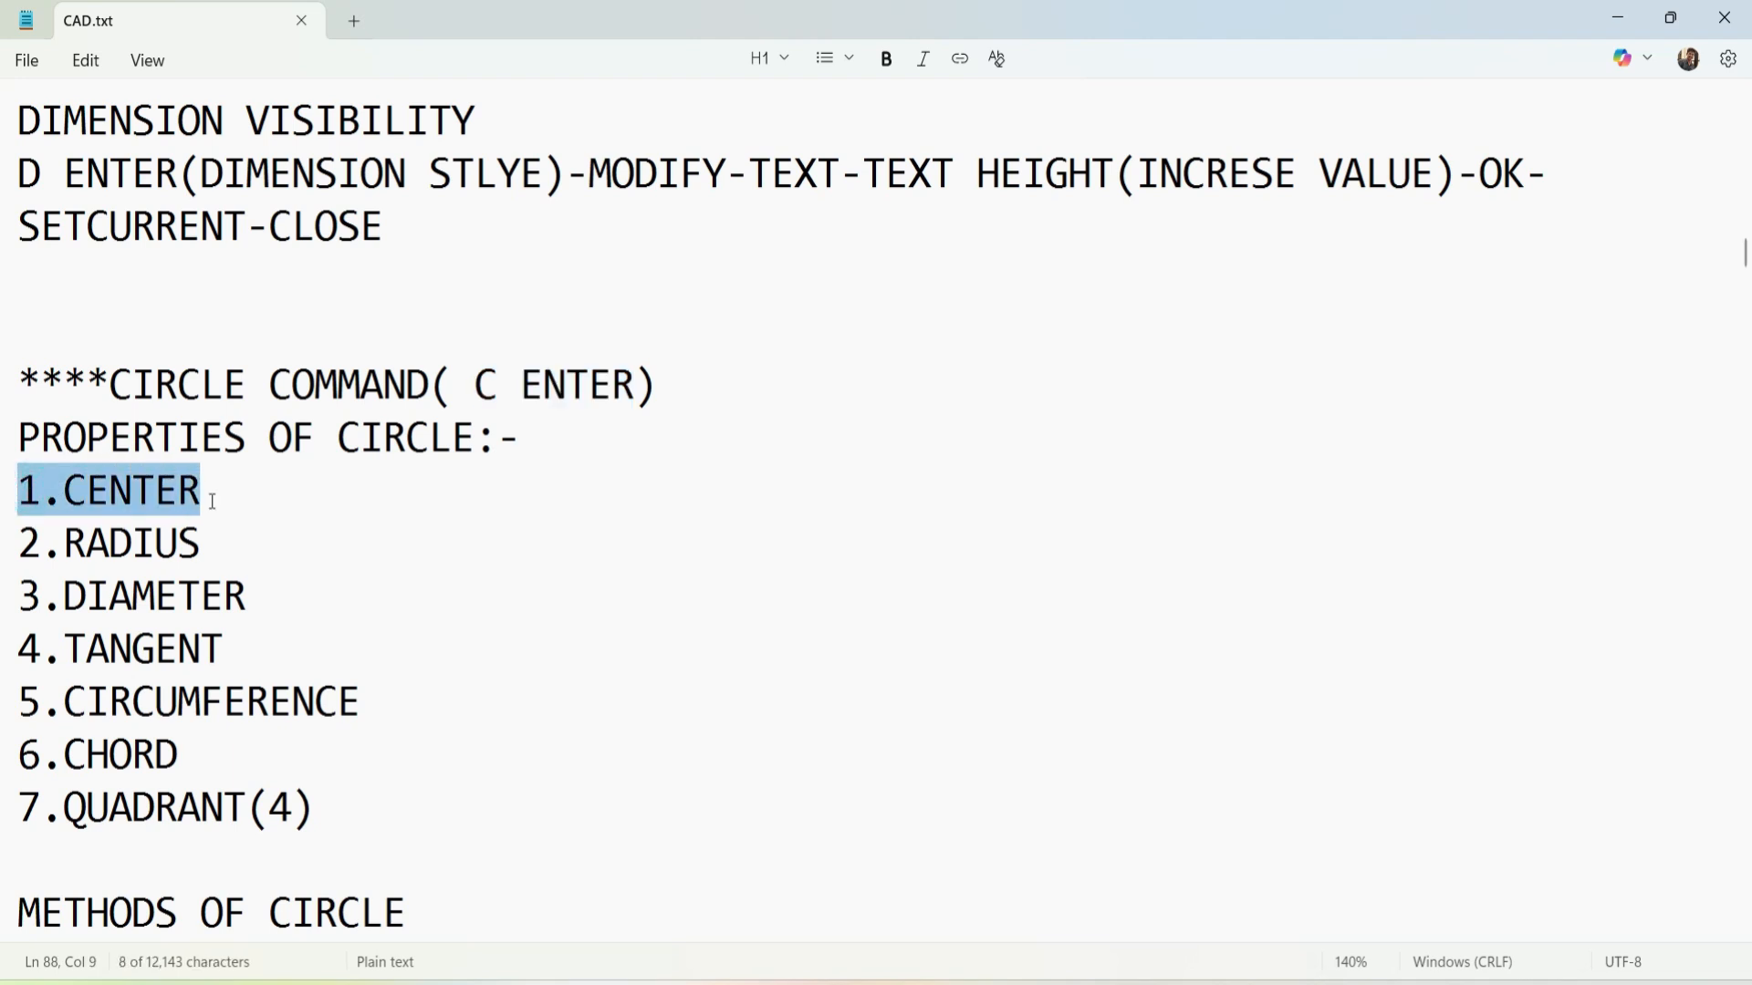
pyautogui.moveTo(64, 534); pyautogui.dragTo(228, 541)
pyautogui.moveTo(64, 591); pyautogui.dragTo(270, 598)
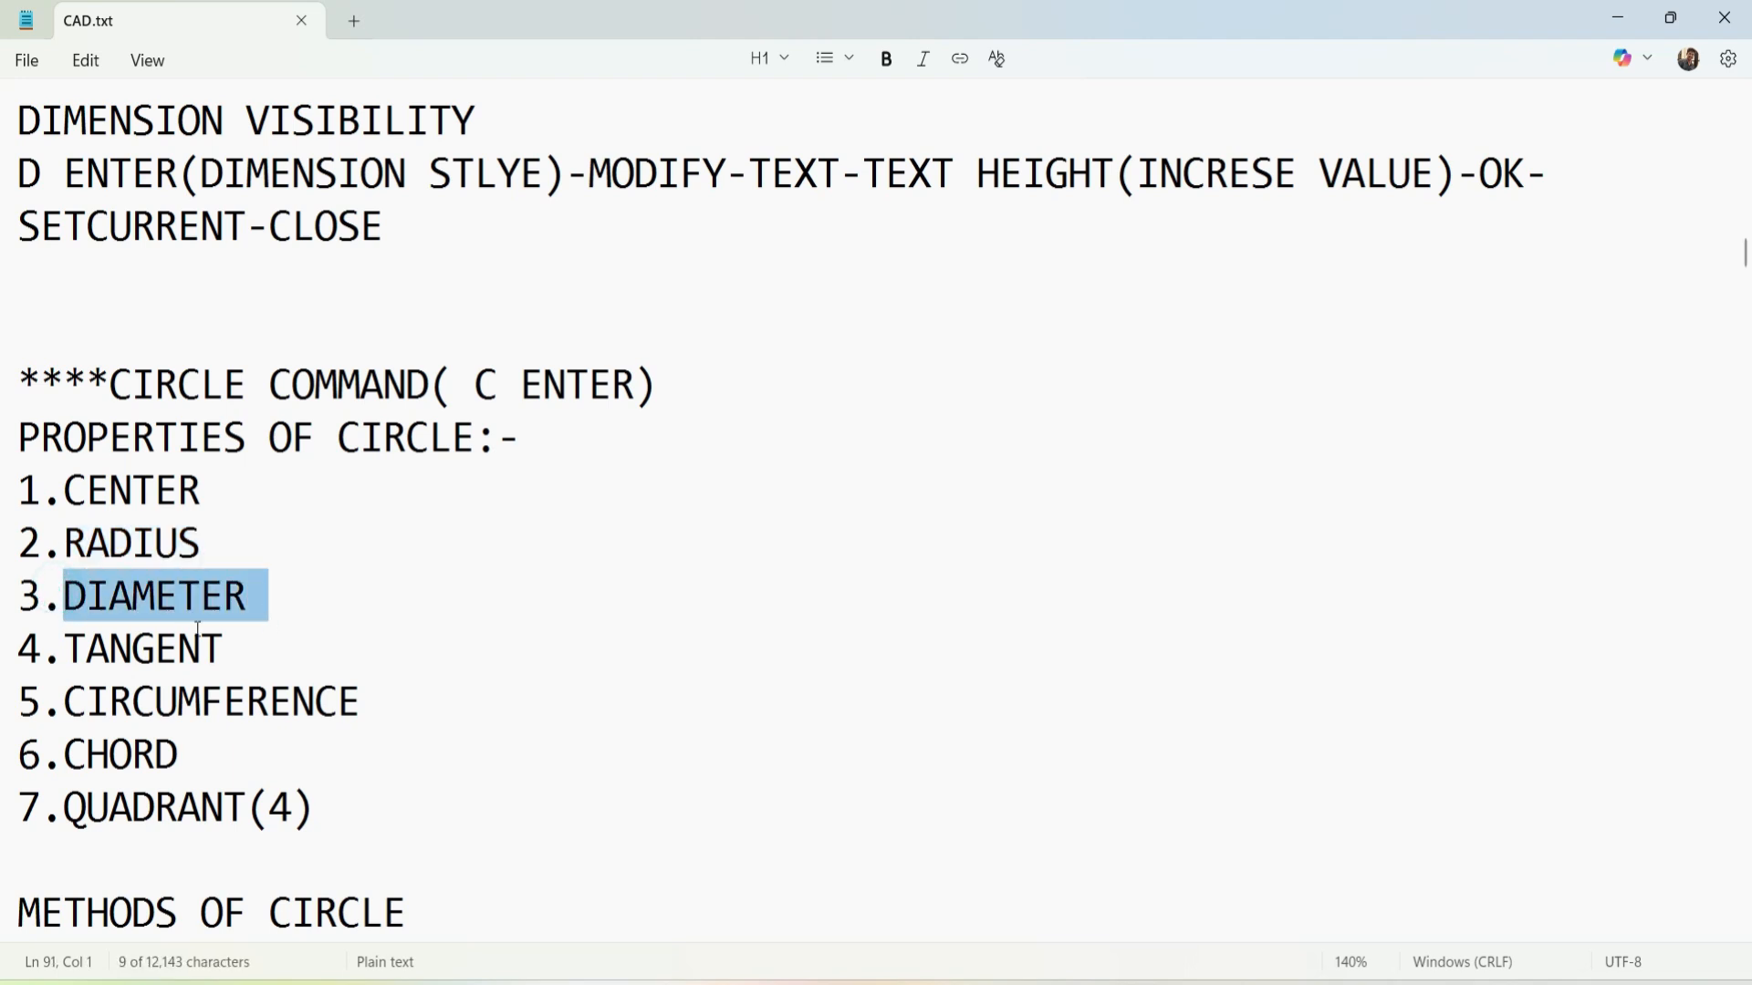
pyautogui.moveTo(71, 648); pyautogui.dragTo(223, 649)
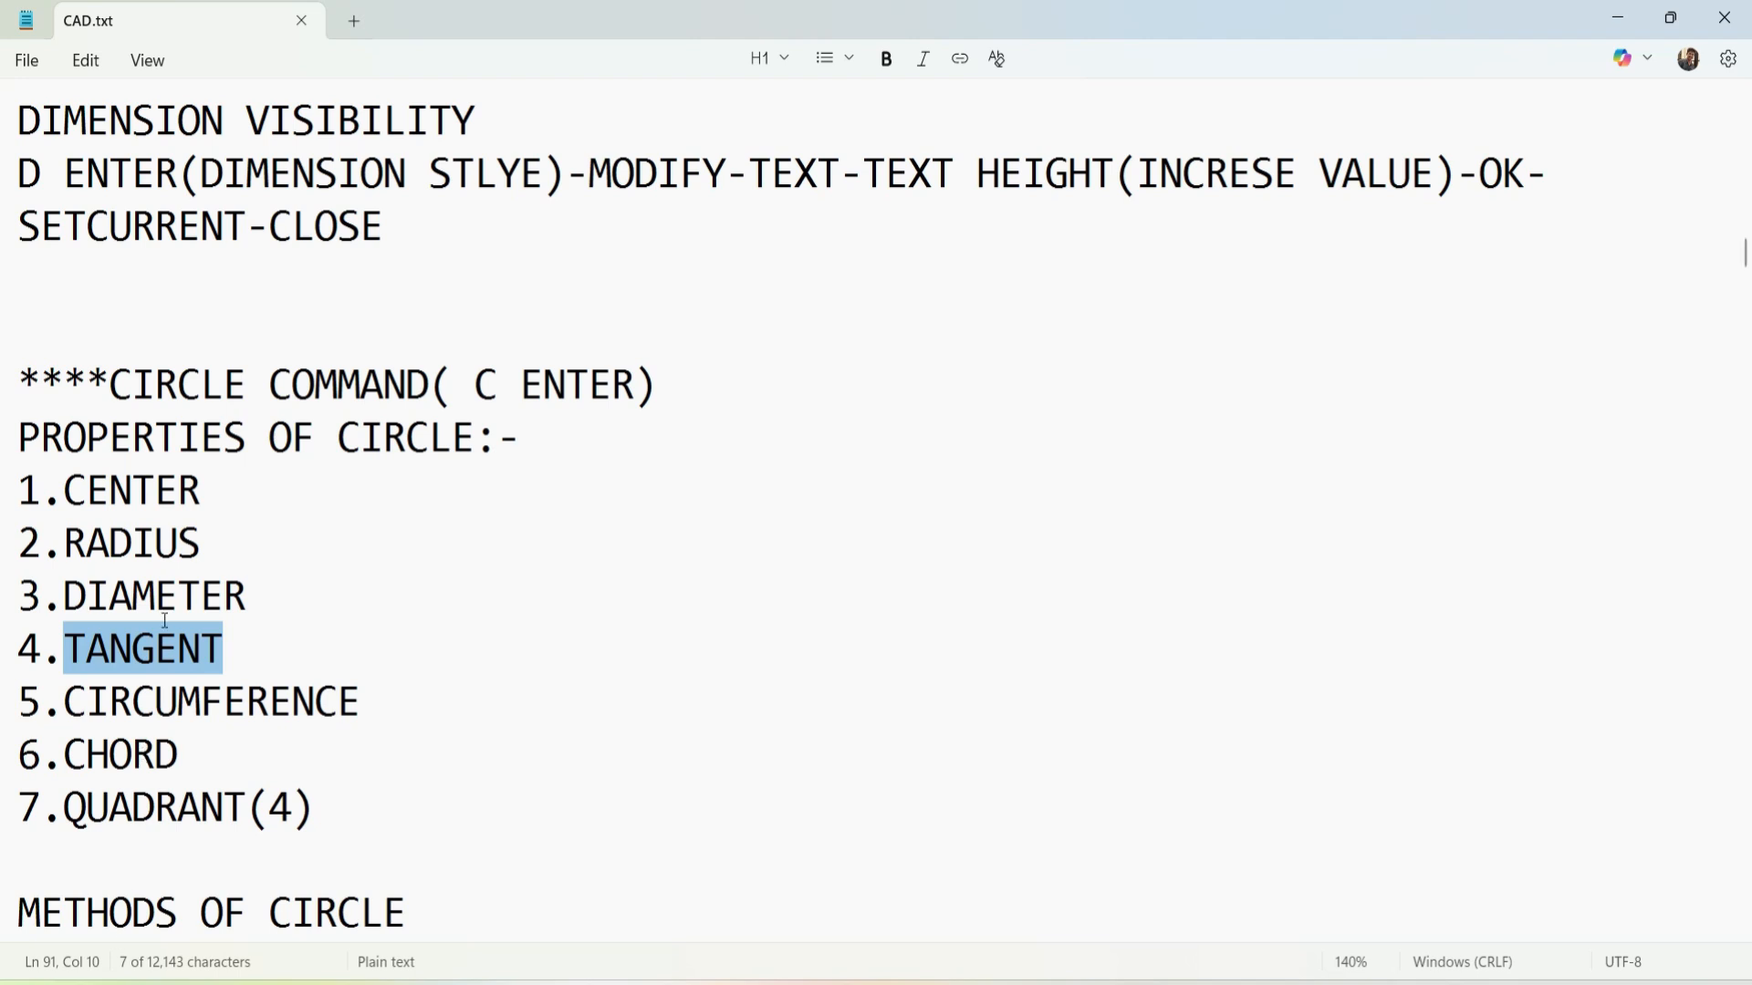
# - Read the METHODS OF CIRCLE list in the notes, highlighting each method from CENTER RADIUS to TAN, TAN, TAN
pyautogui.scroll(-4, 193, 700)
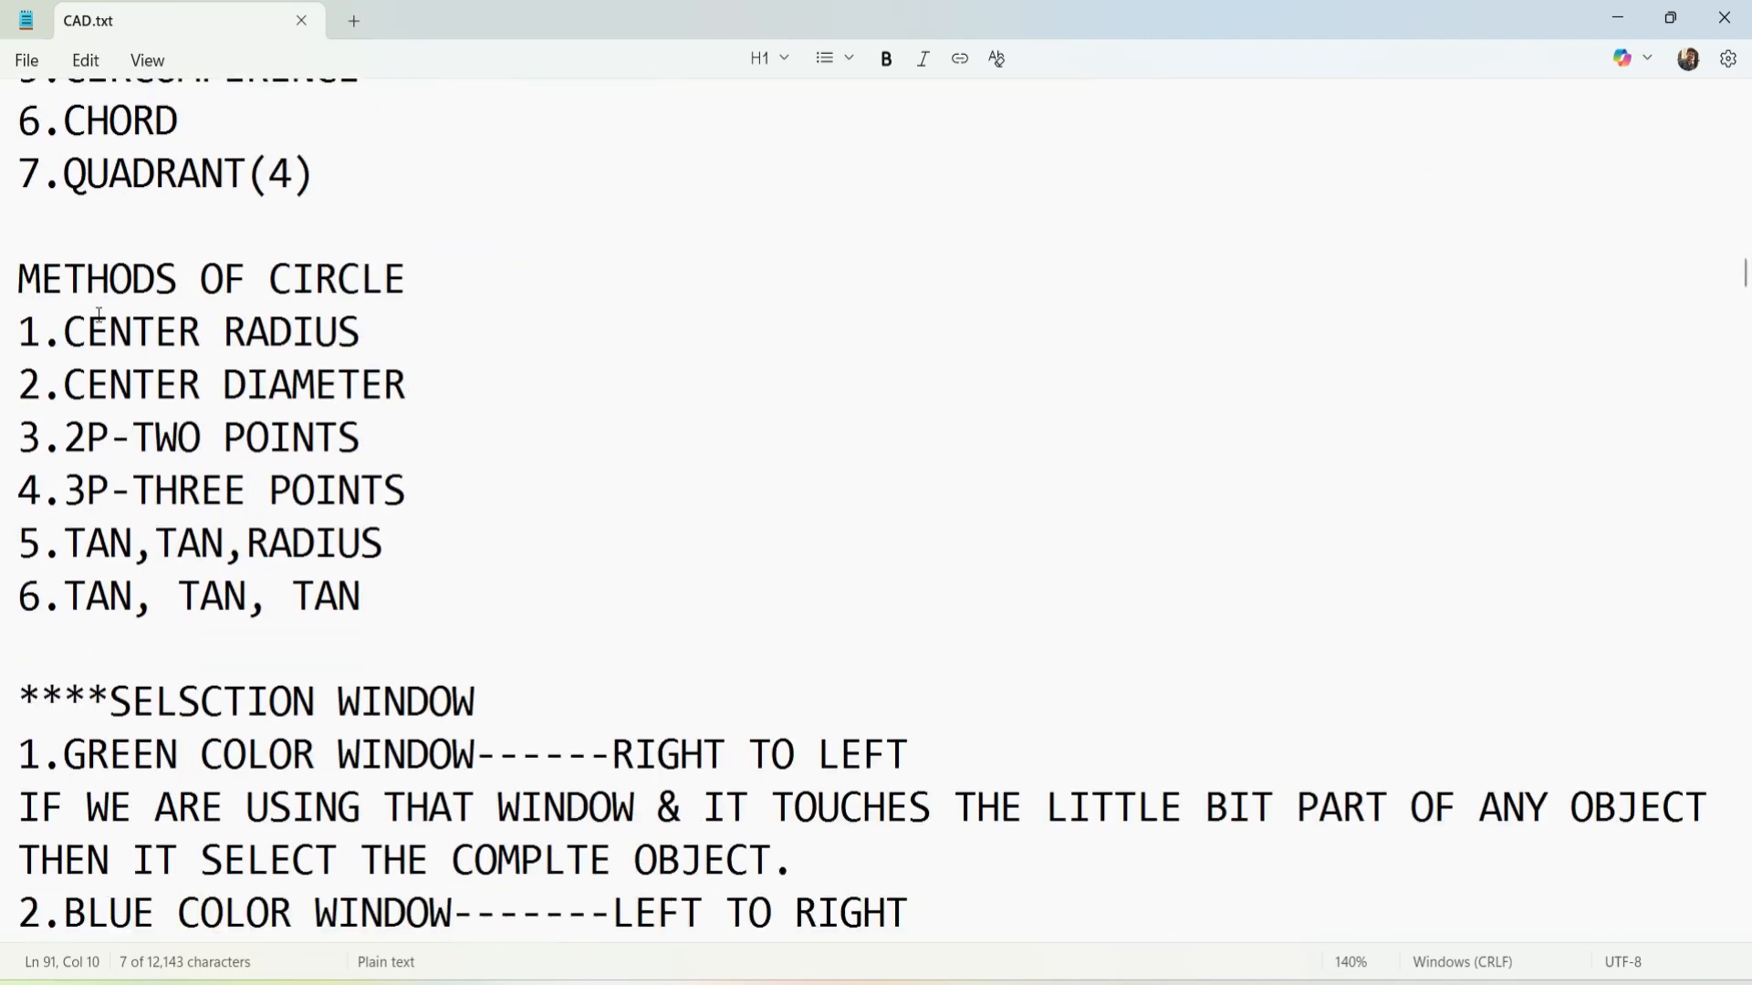
pyautogui.moveTo(80, 336); pyautogui.dragTo(404, 332)
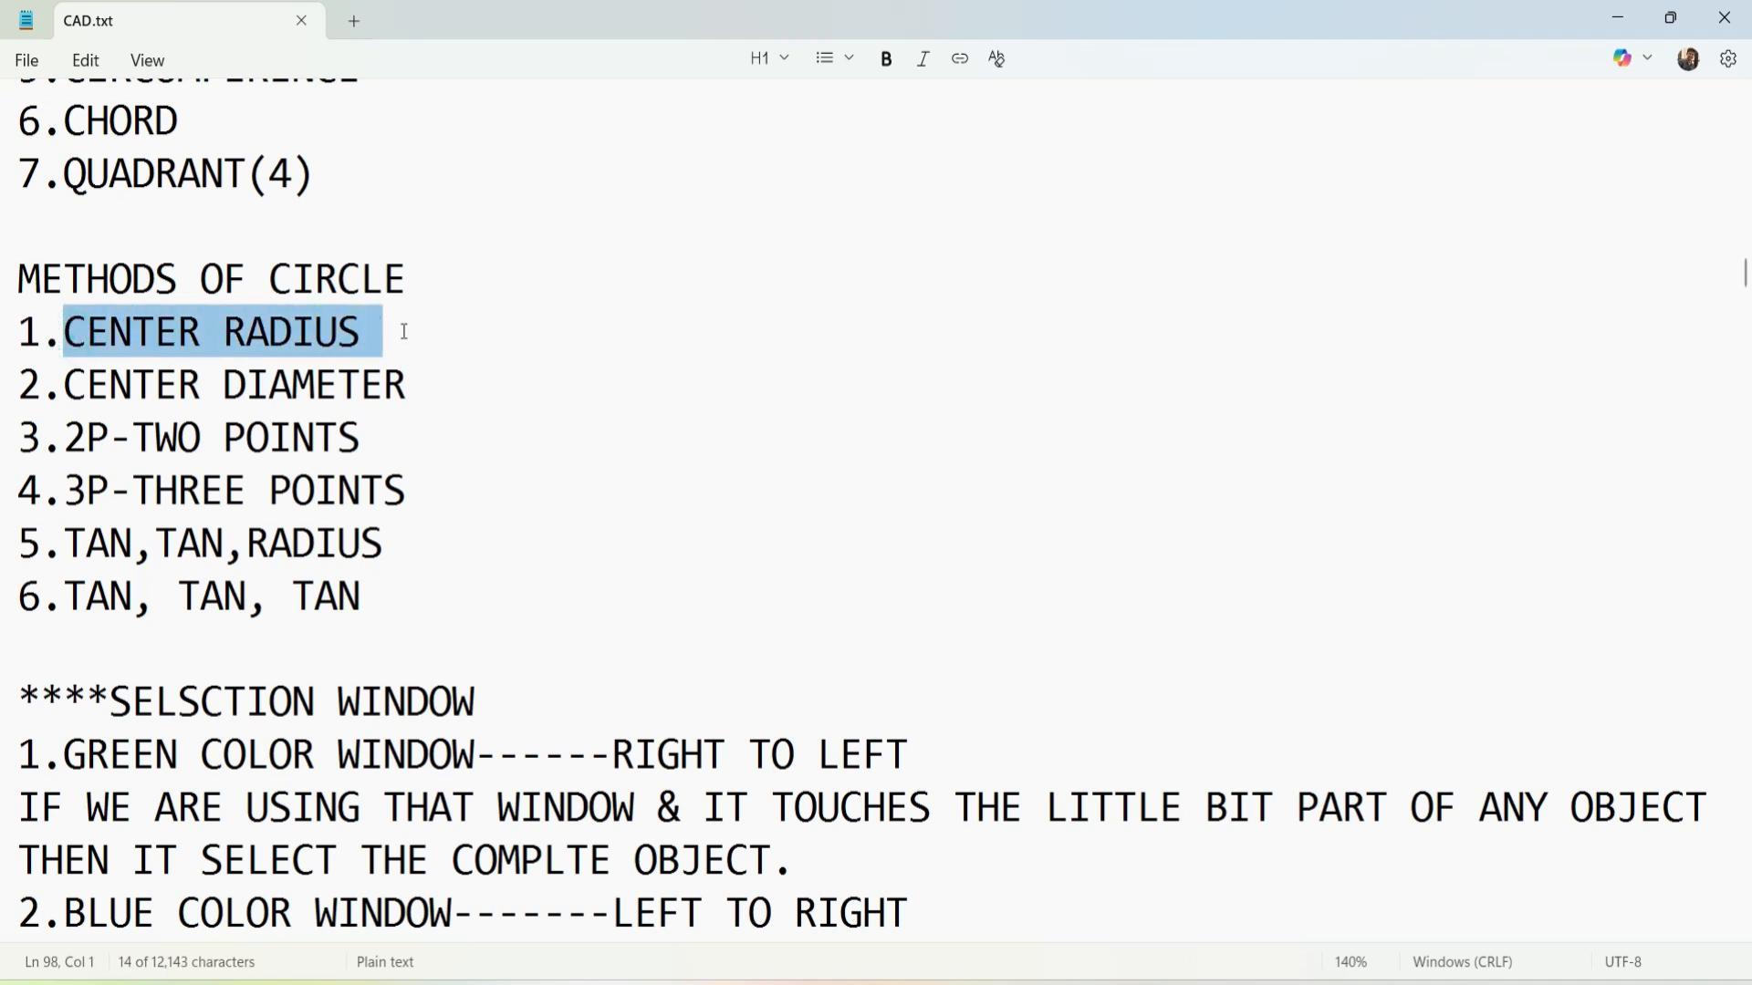
pyautogui.moveTo(87, 382); pyautogui.dragTo(420, 375)
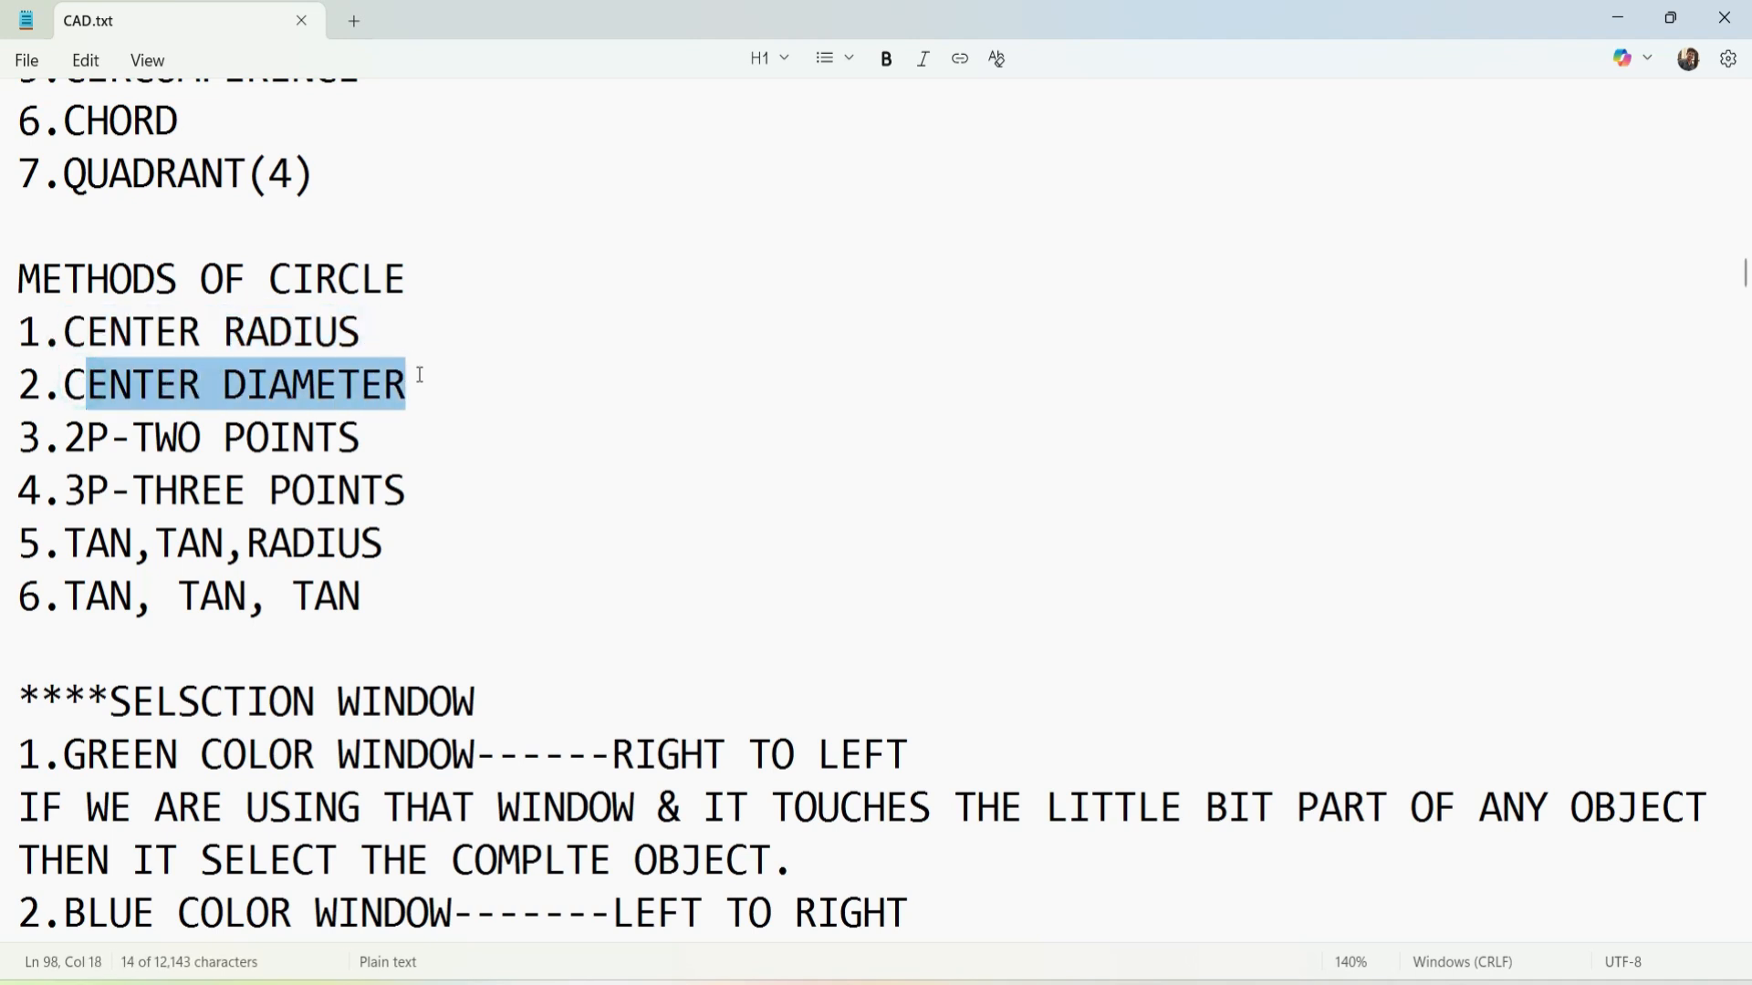
pyautogui.moveTo(70, 439); pyautogui.dragTo(406, 441)
pyautogui.moveTo(71, 490); pyautogui.dragTo(450, 474)
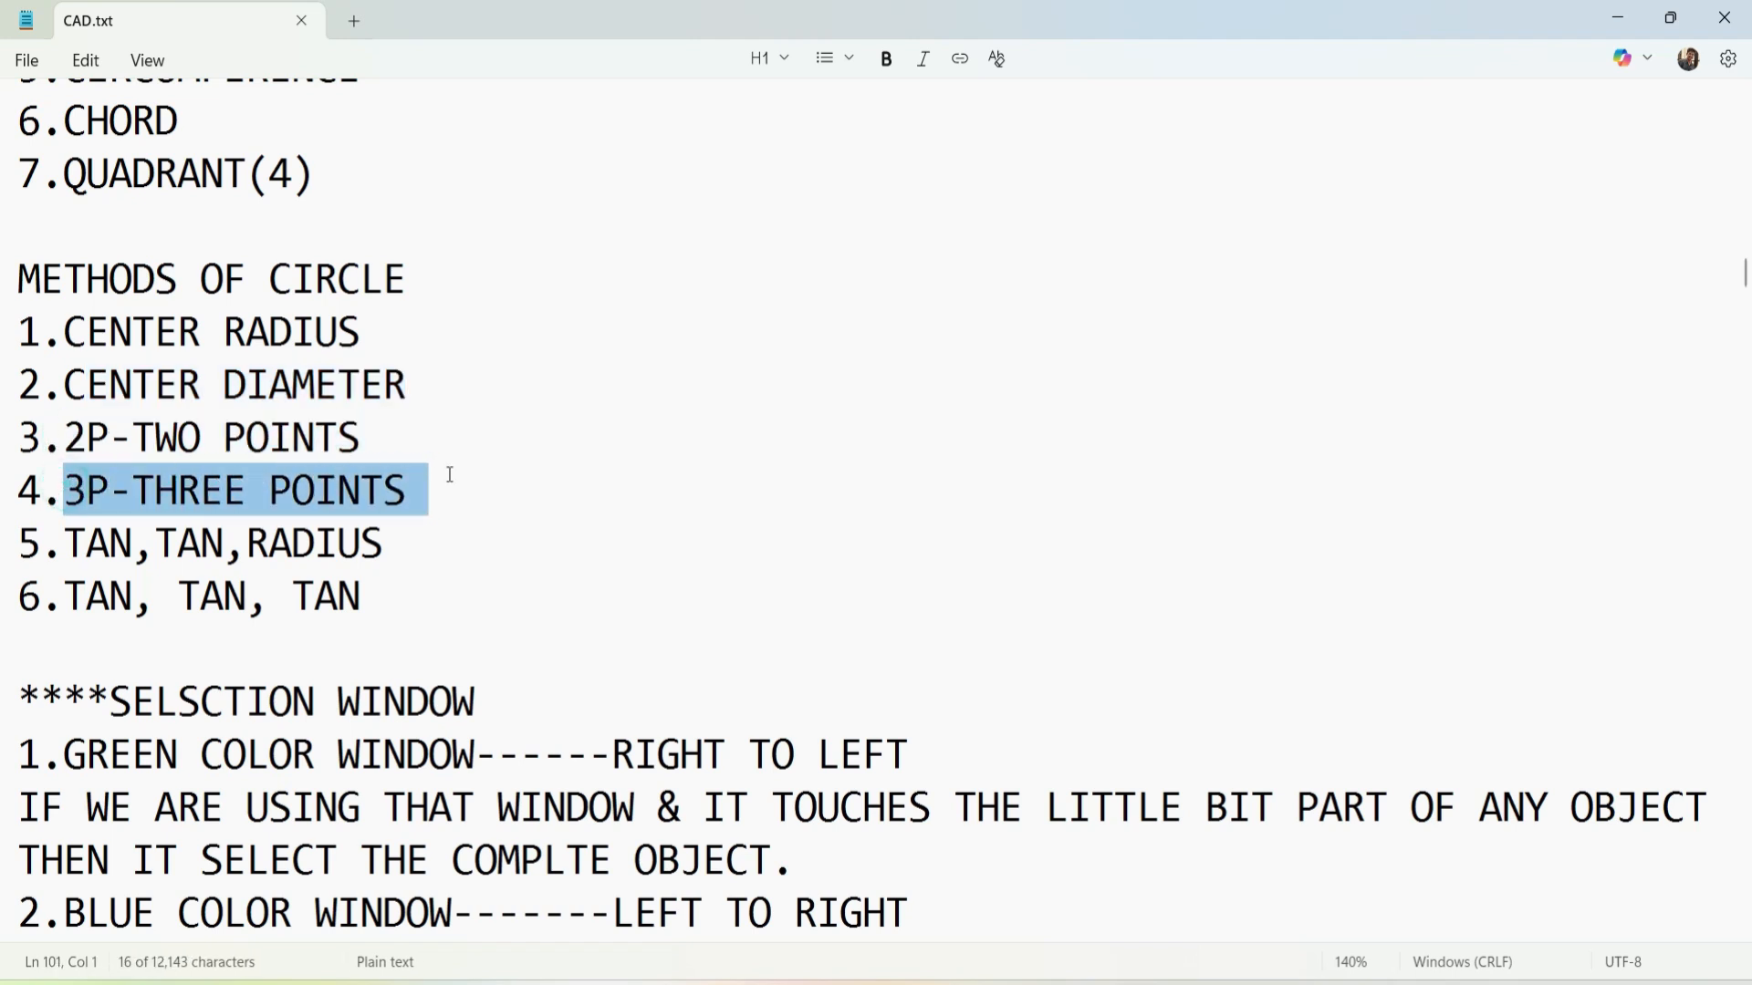
pyautogui.moveTo(60, 545); pyautogui.dragTo(414, 550)
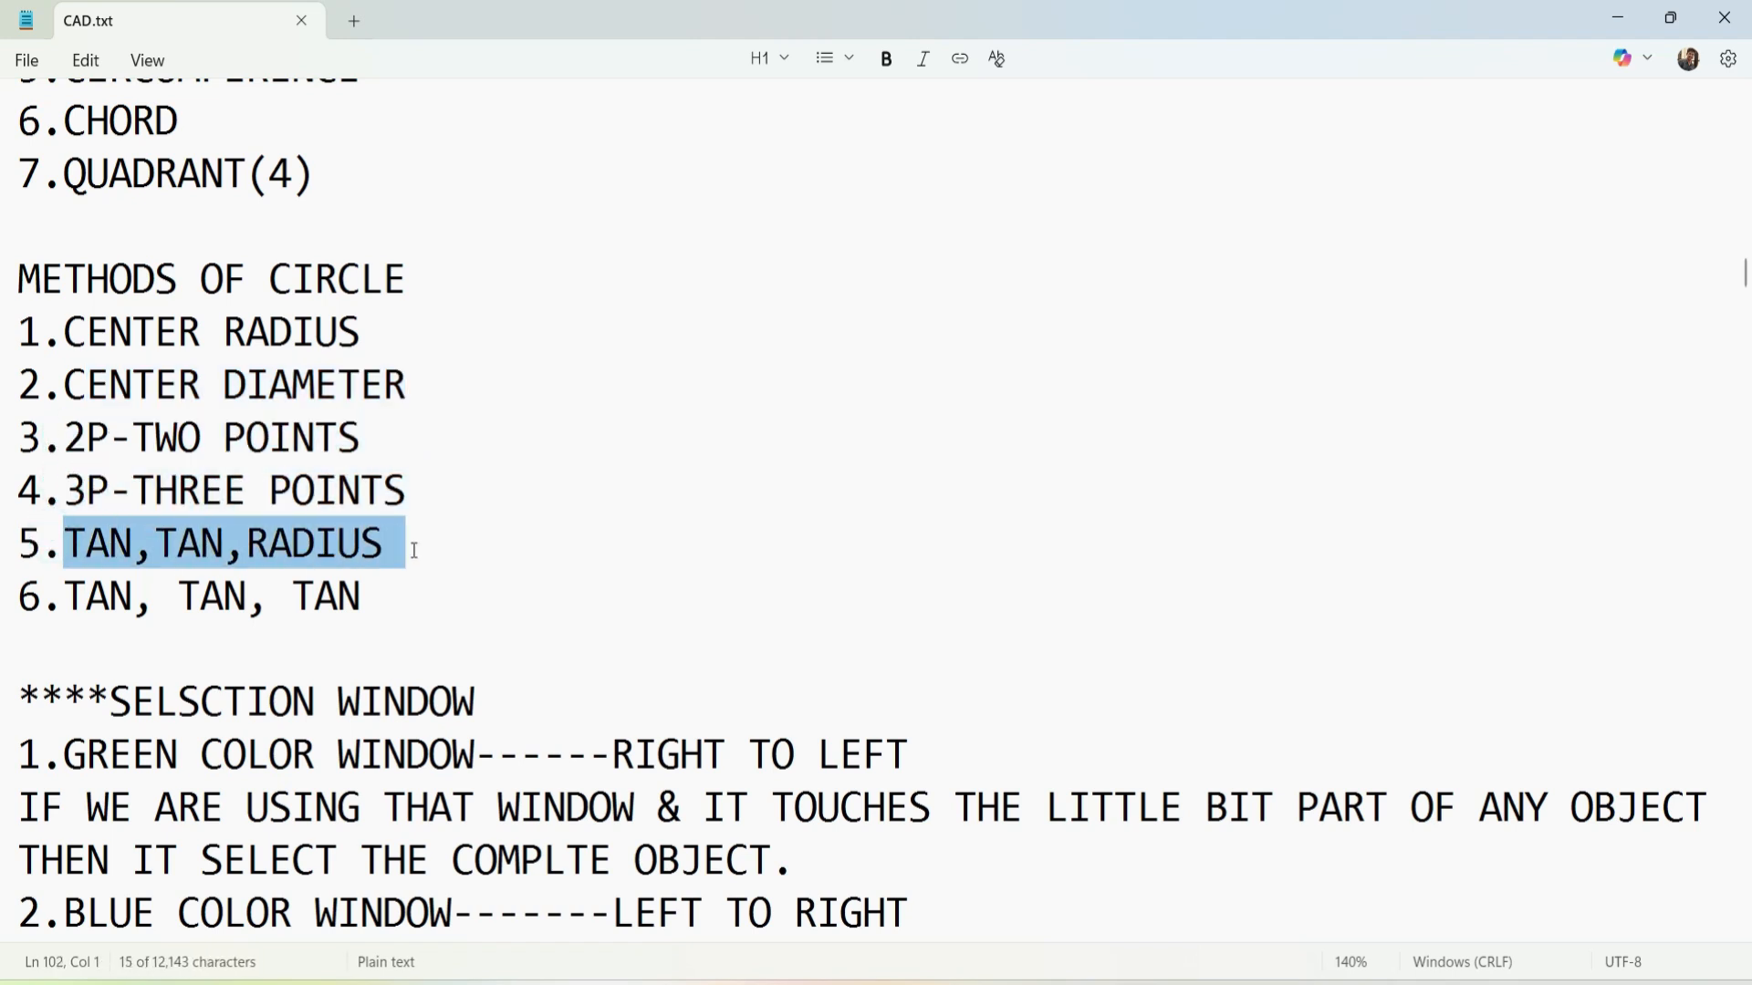
pyautogui.moveTo(73, 596); pyautogui.dragTo(363, 596)
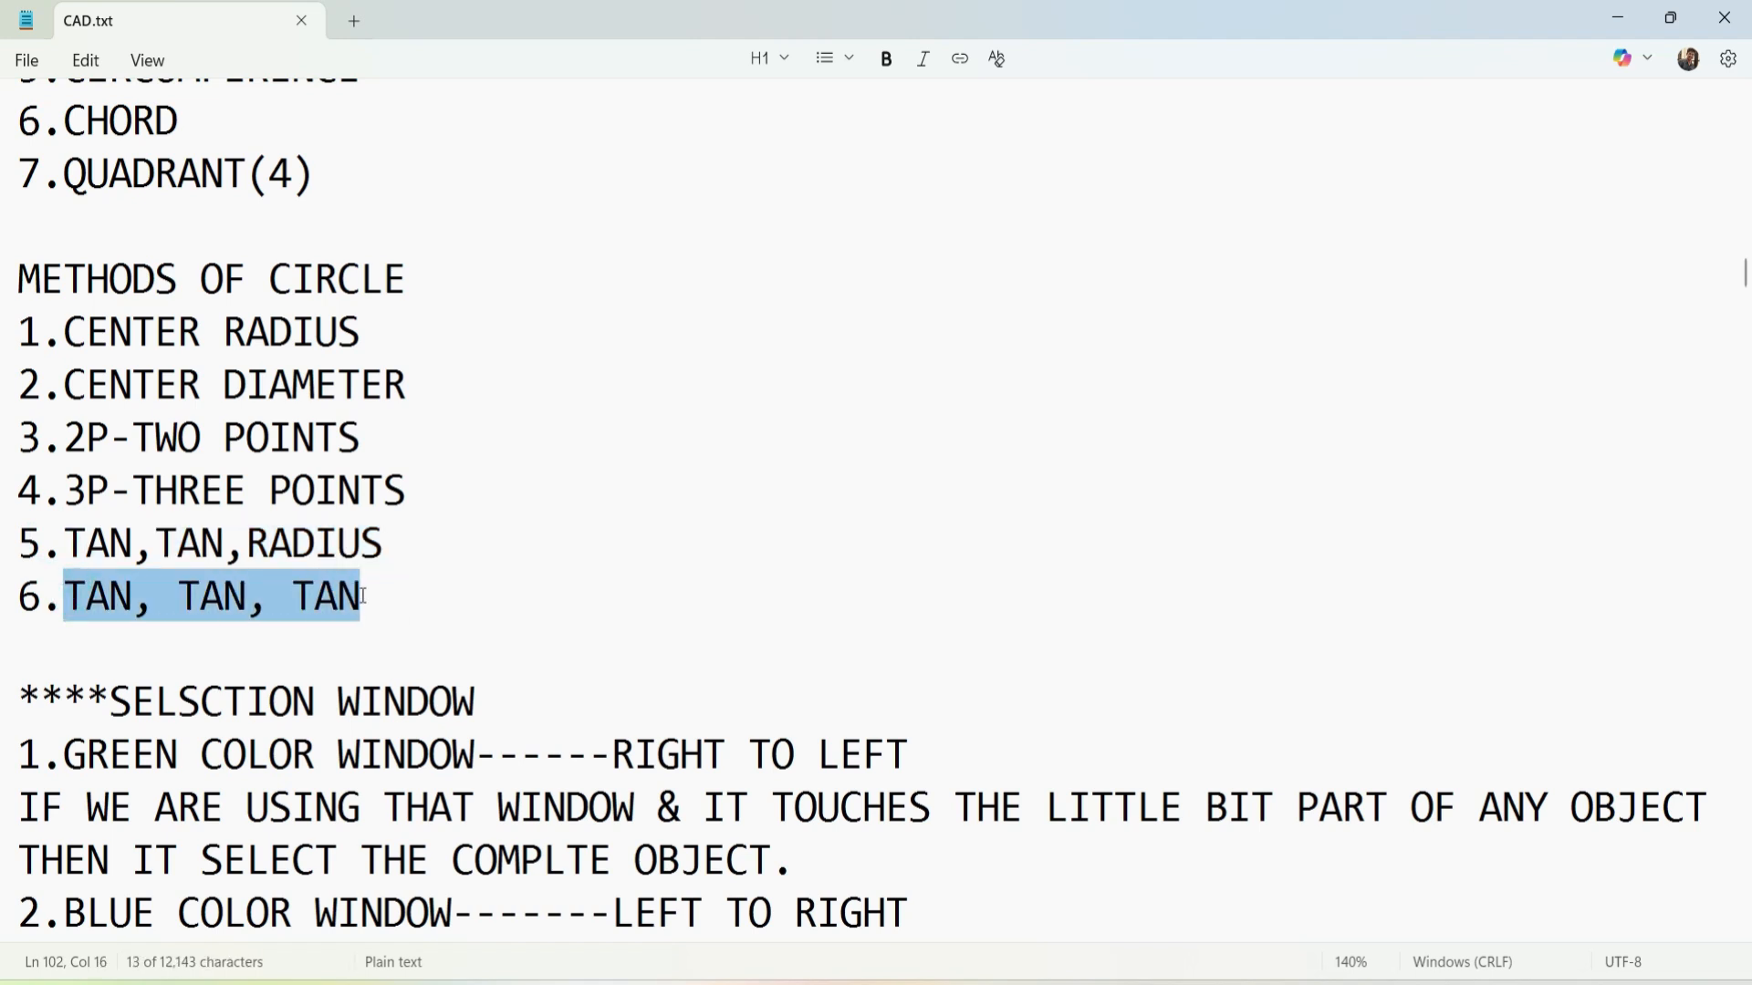
# - Switch to the AutoCAD drawing and draw a Center, Radius circle of radius 50 in the empty area left of the dimensioned profiles
pyautogui.click(1620, 17)
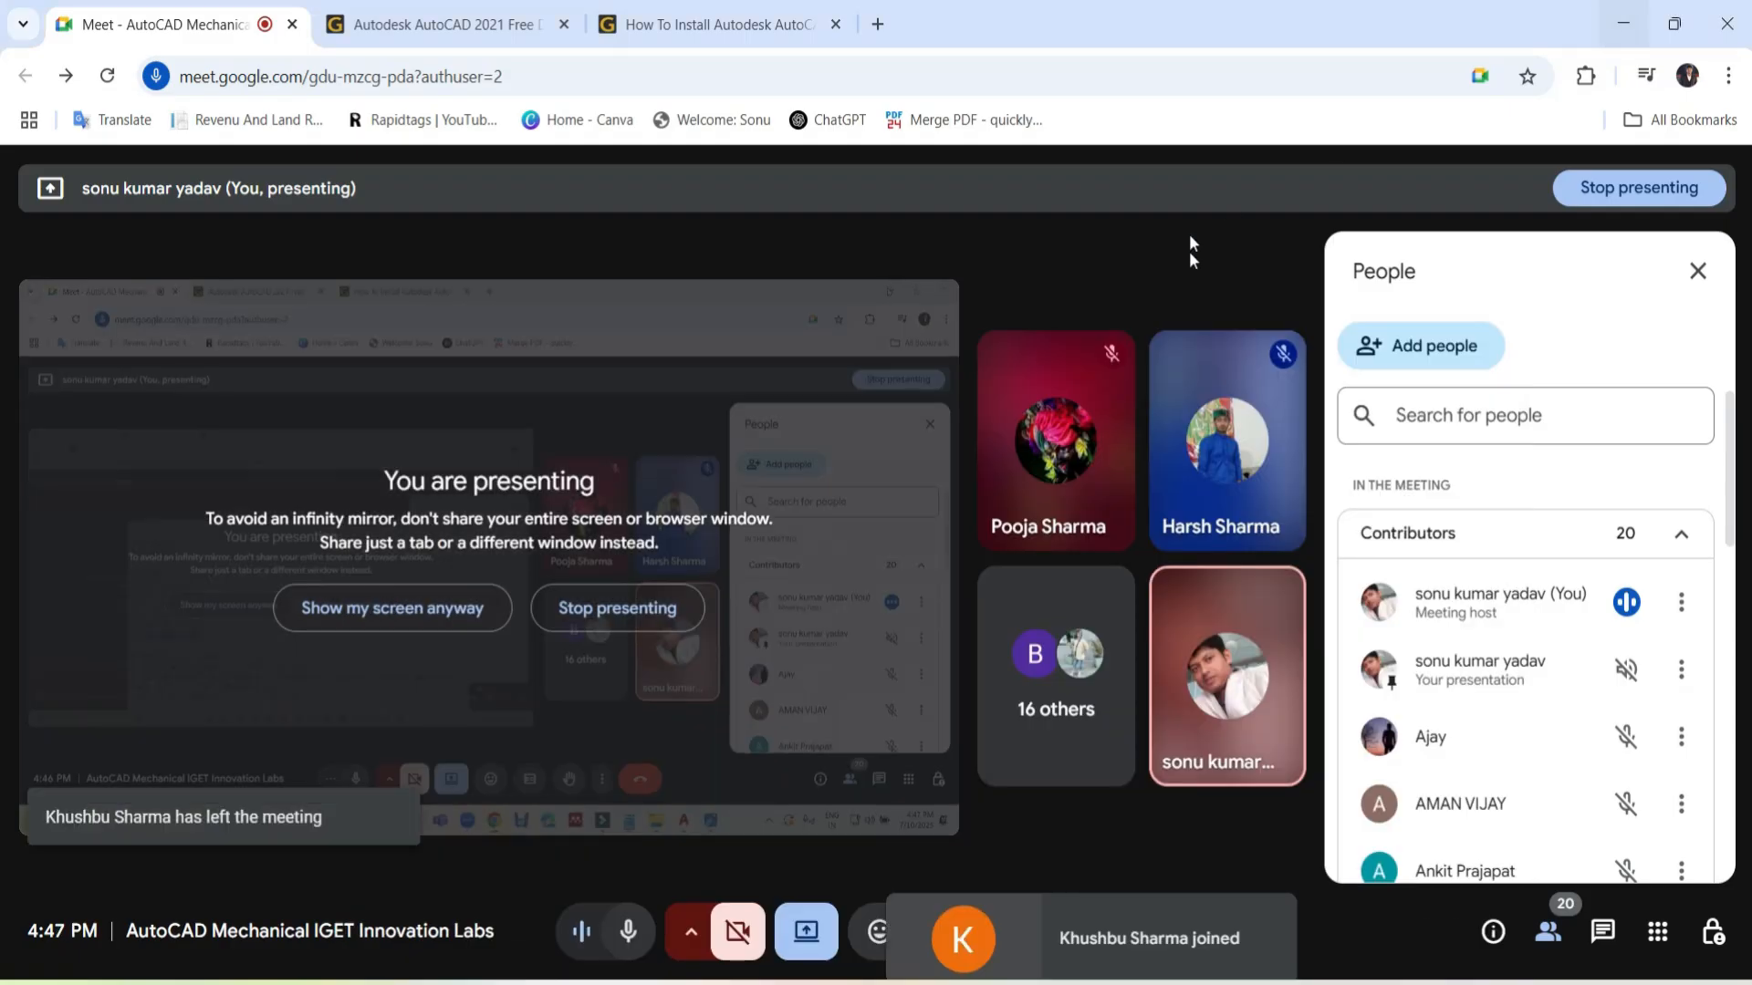
pyautogui.click(1238, 984)
pyautogui.scroll(-4, 732, 614)
pyautogui.moveTo(694, 591); pyautogui.dragTo(1471, 583, button='middle')
pyautogui.moveTo(575, 594); pyautogui.dragTo(1137, 591, button='middle')
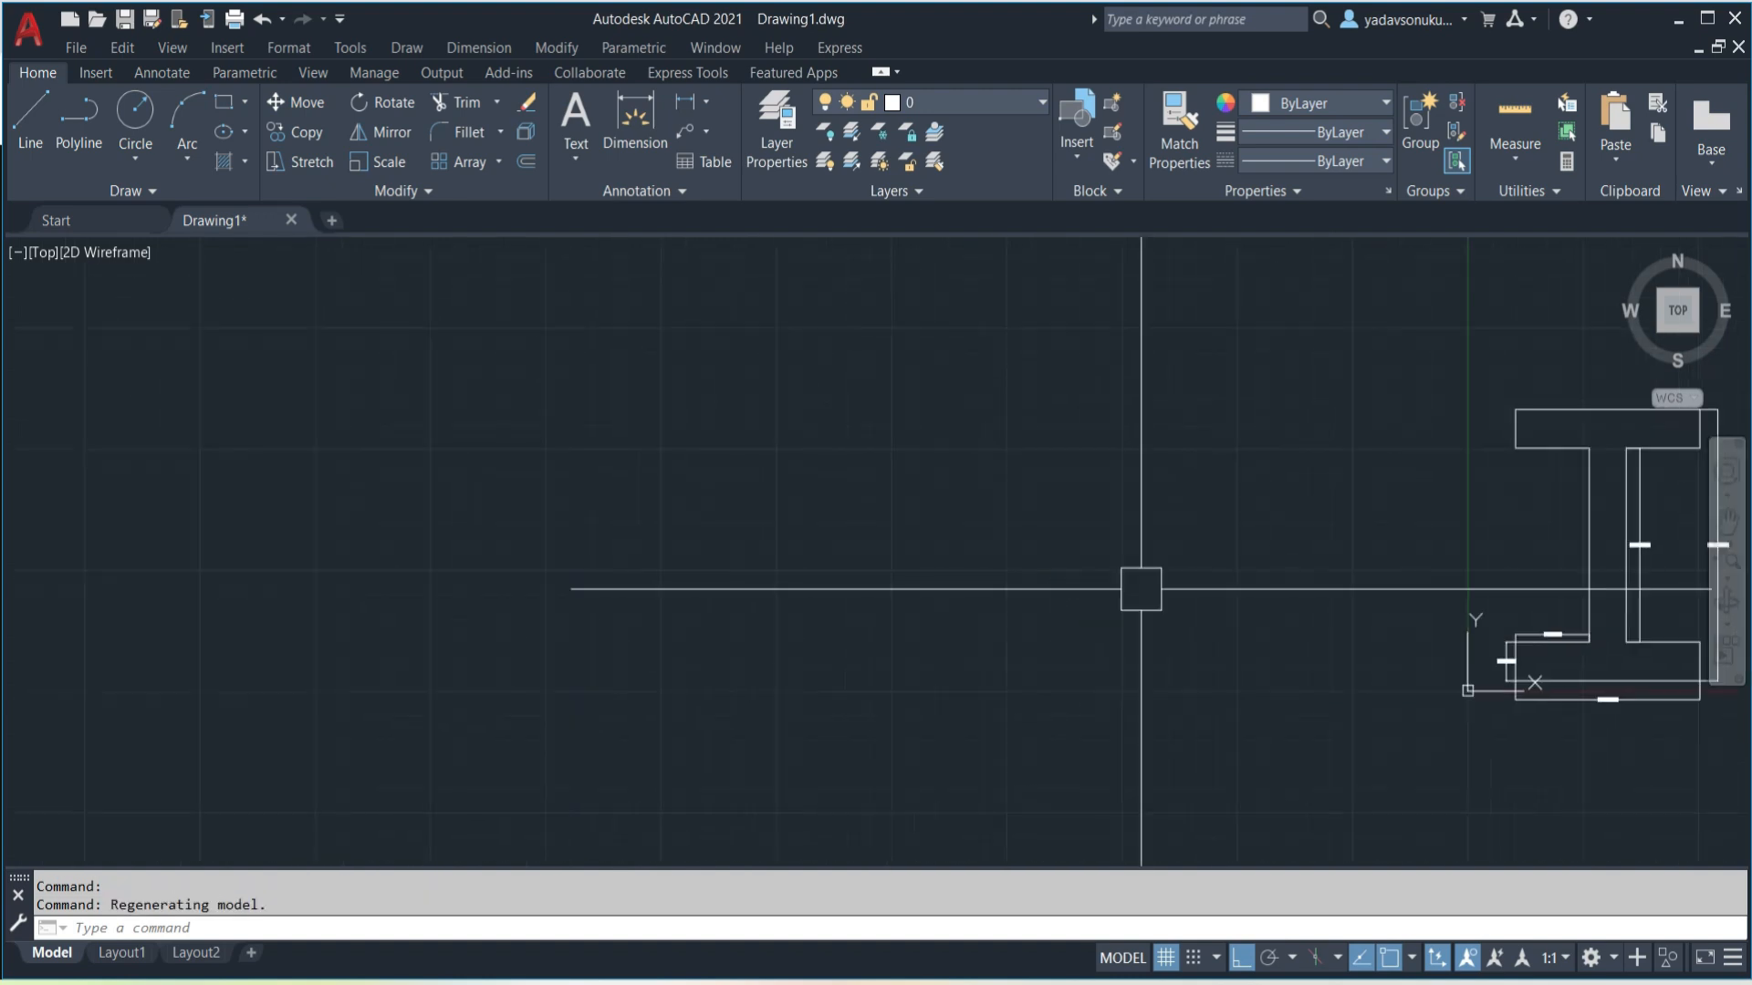
pyautogui.click(132, 164)
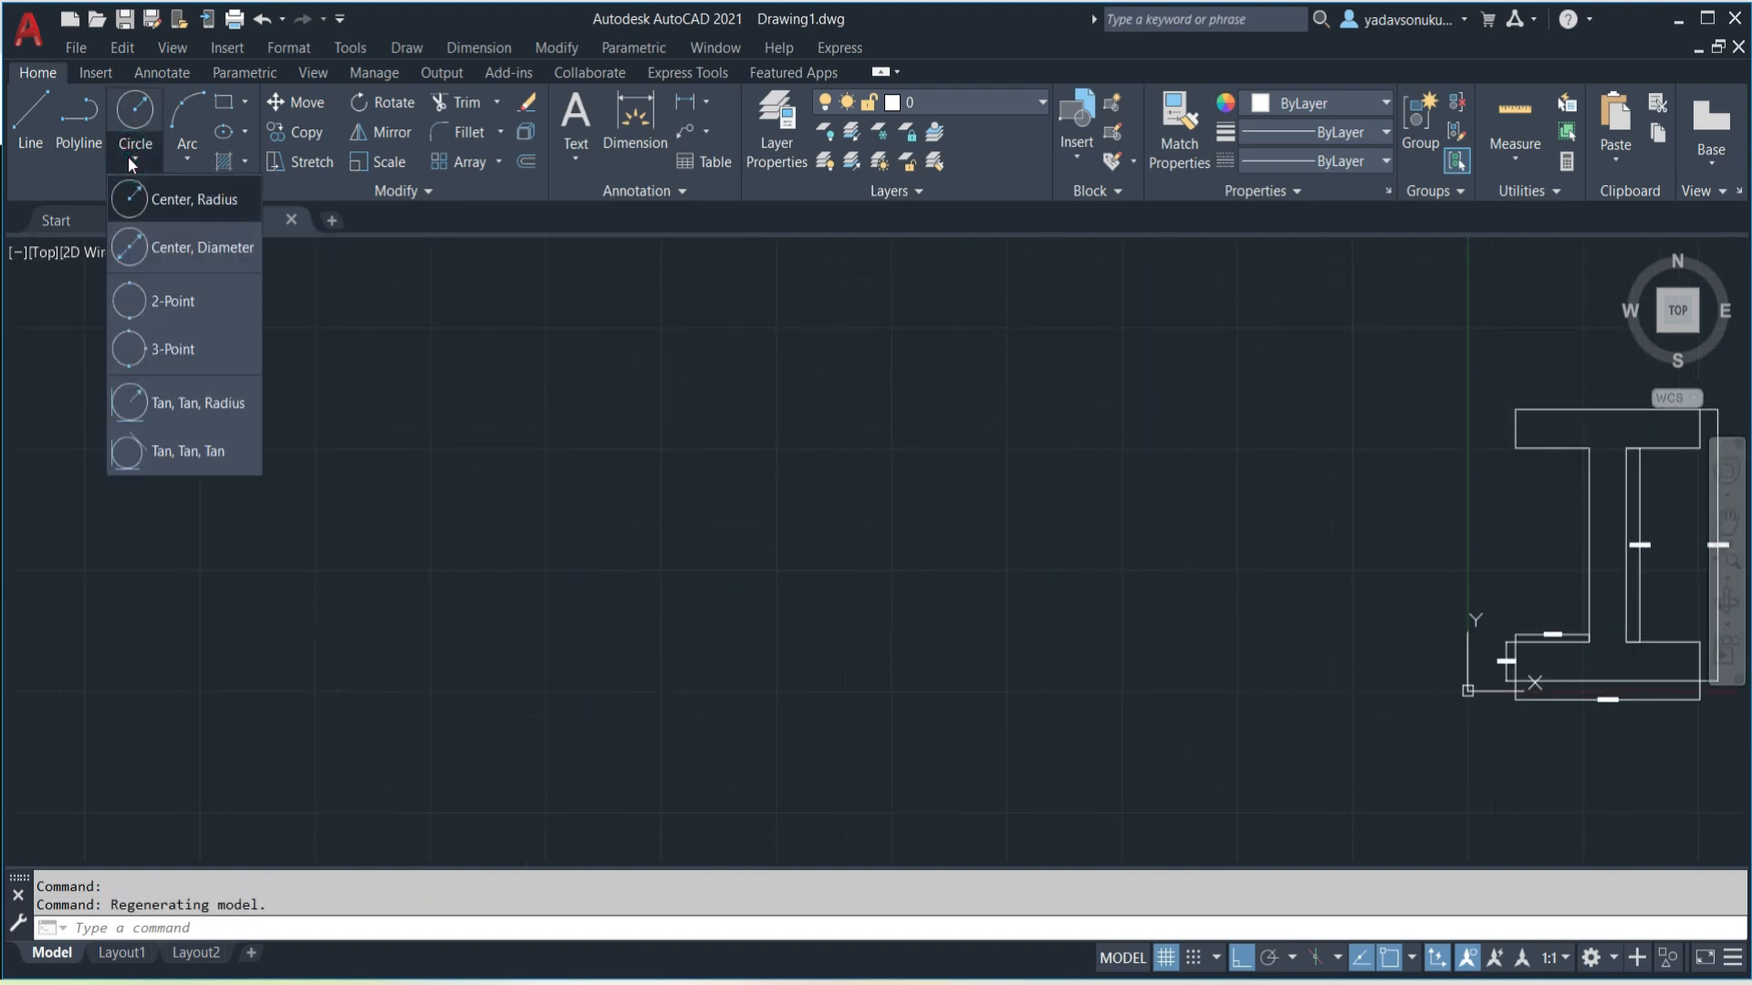
pyautogui.click(162, 202)
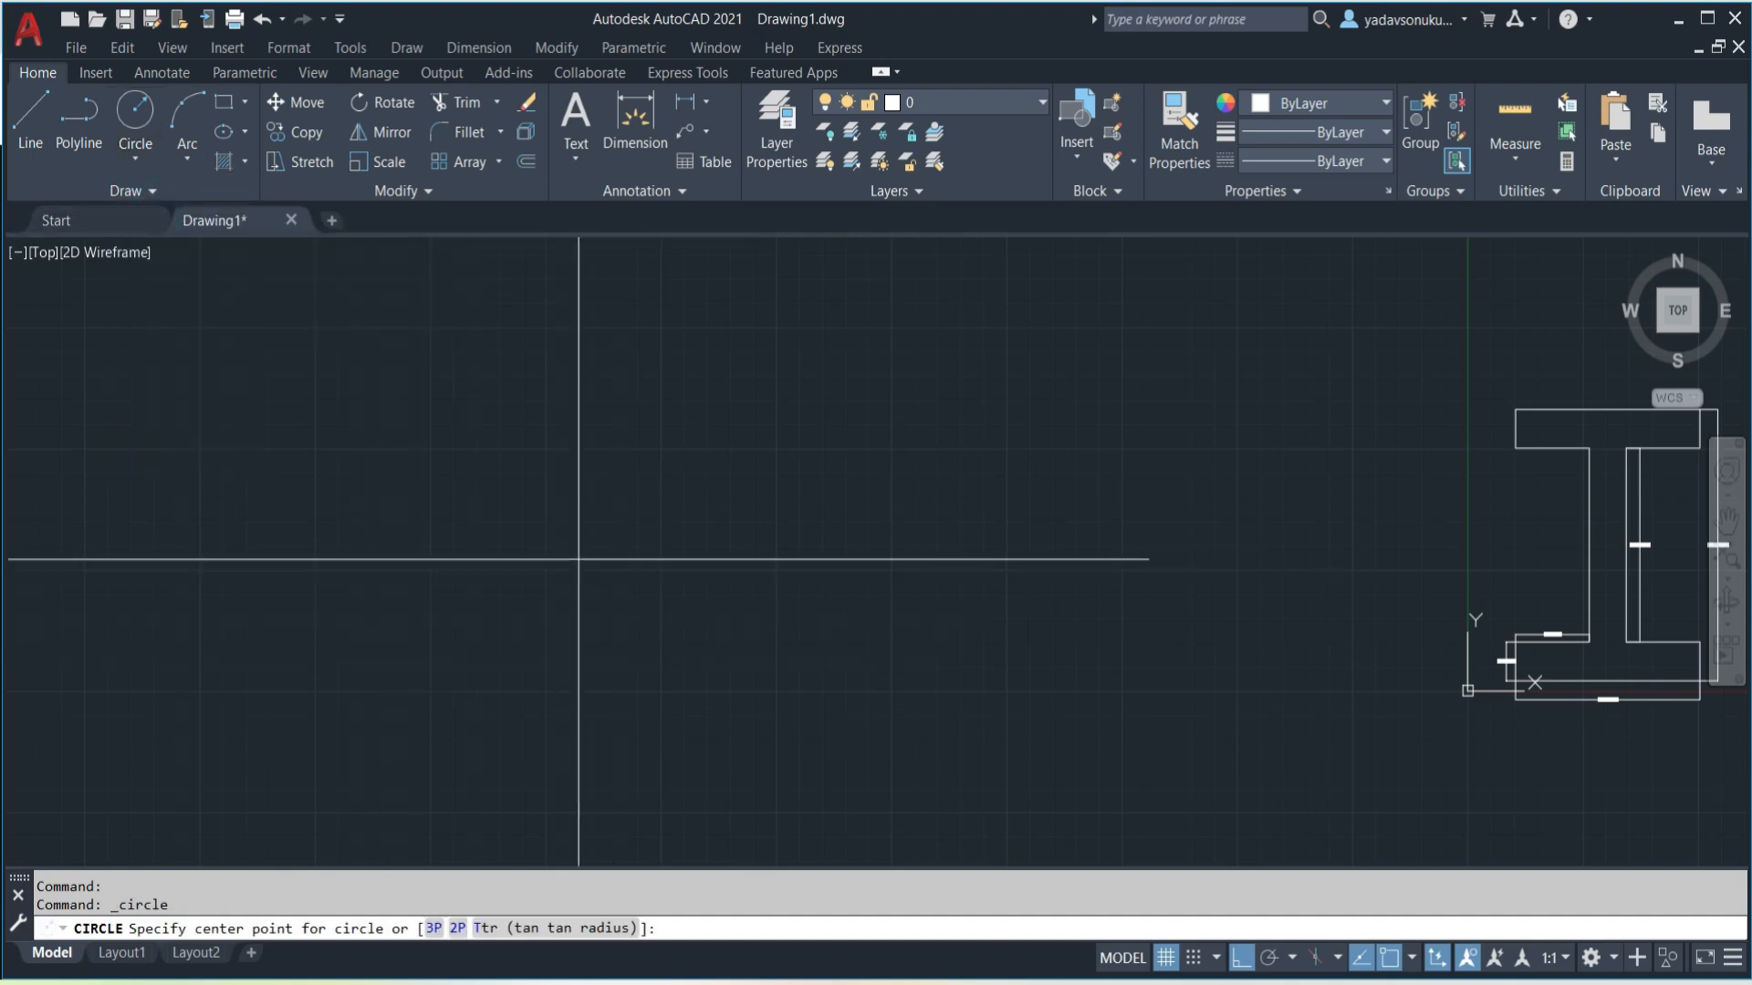
pyautogui.click(509, 531)
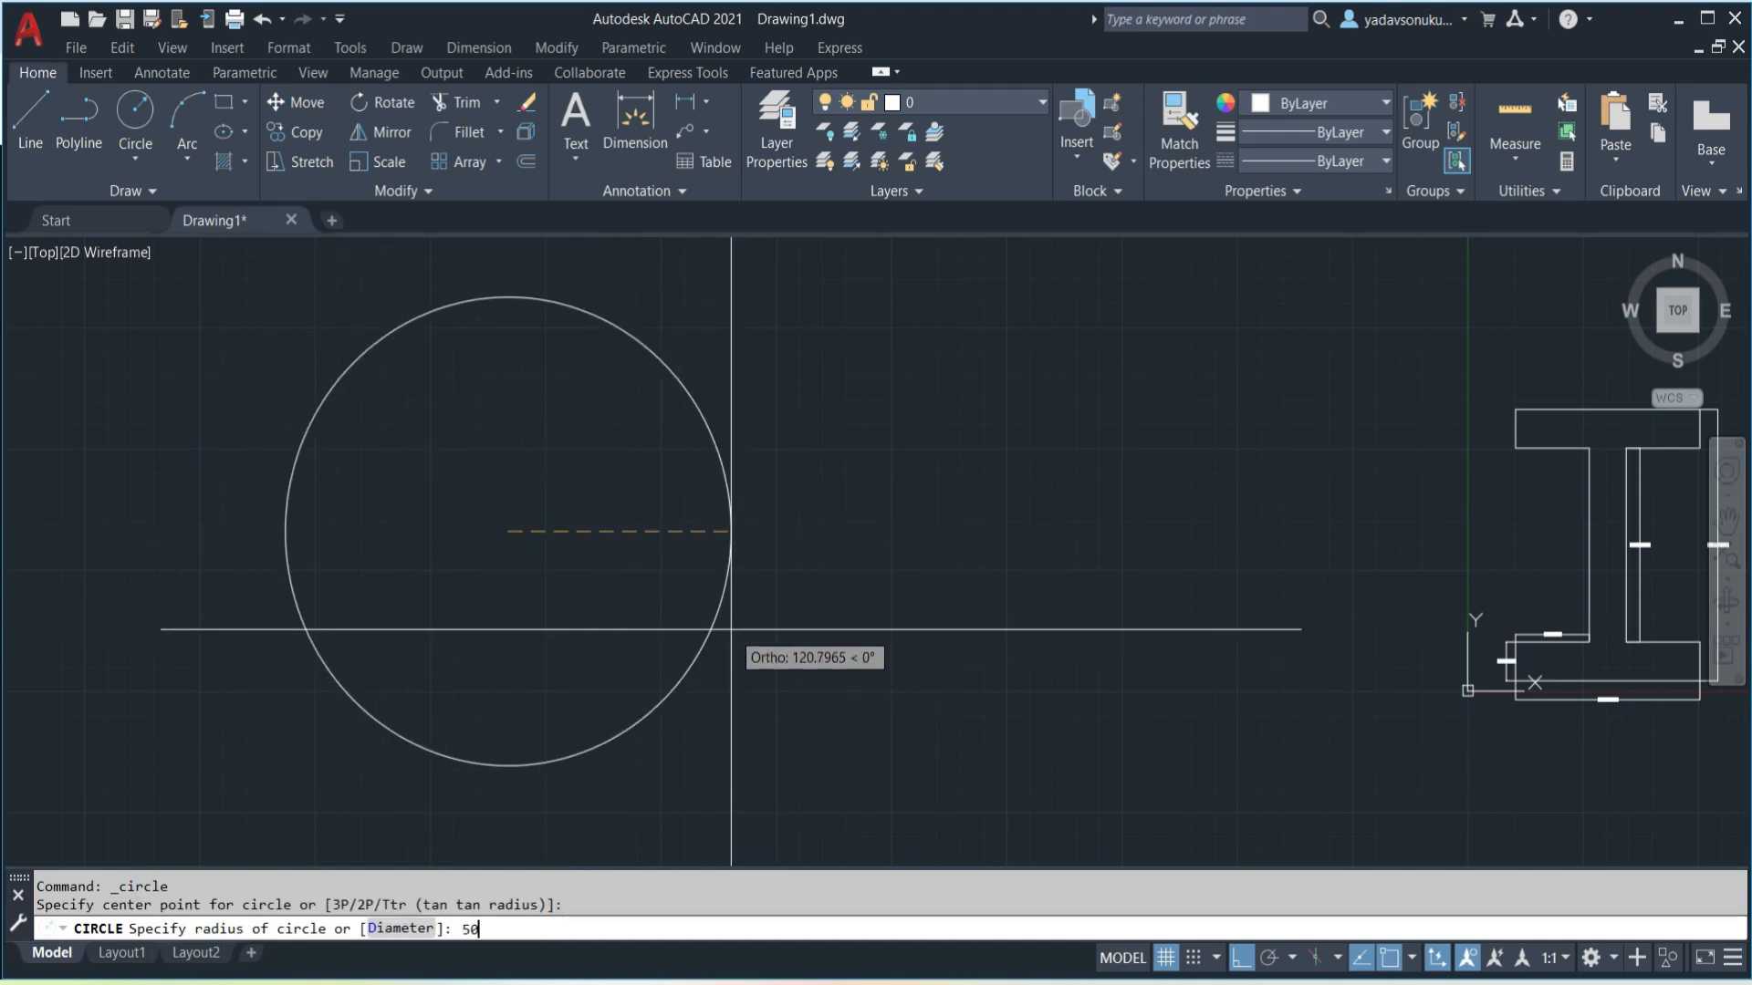
pyautogui.press('Return')
# - Draw a second circle with the Center, Diameter method, diameter 80, to the right of the first circle
pyautogui.scroll(2, 613, 639)
pyautogui.moveTo(613, 639)
pyautogui.mouseDown(button='middle')
pyautogui.moveTo(606, 723)
pyautogui.moveTo(494, 686)
pyautogui.mouseUp(button='middle')
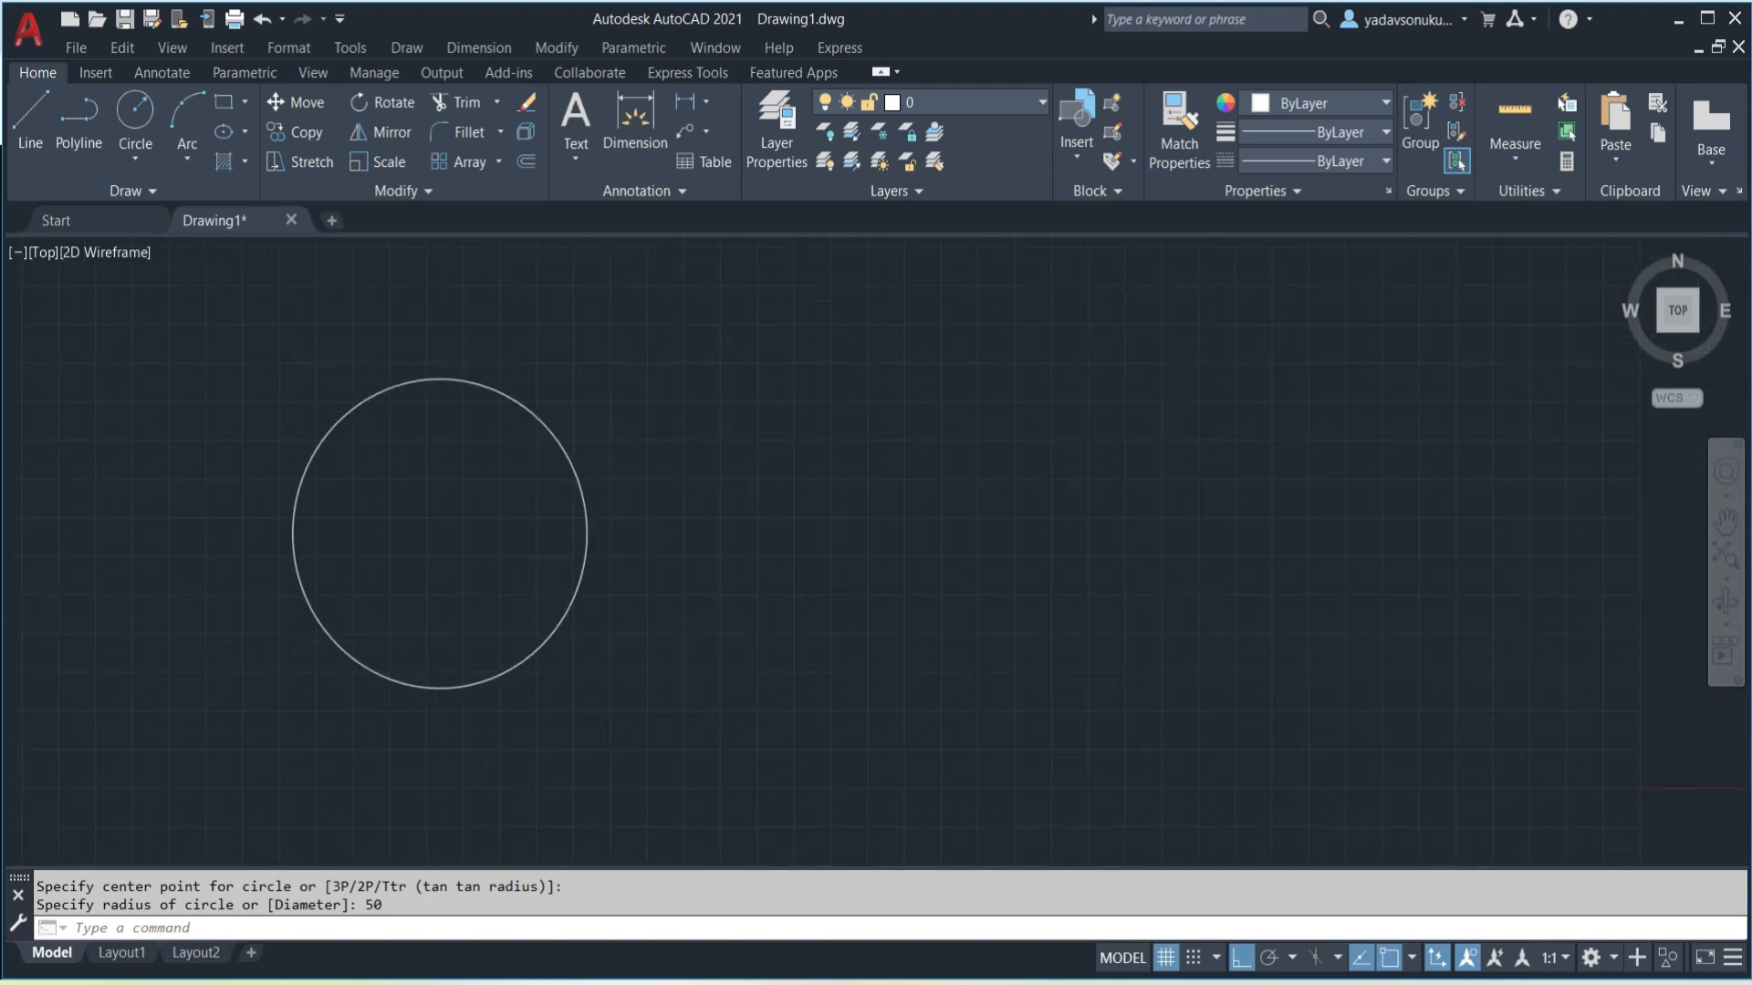
pyautogui.click(133, 162)
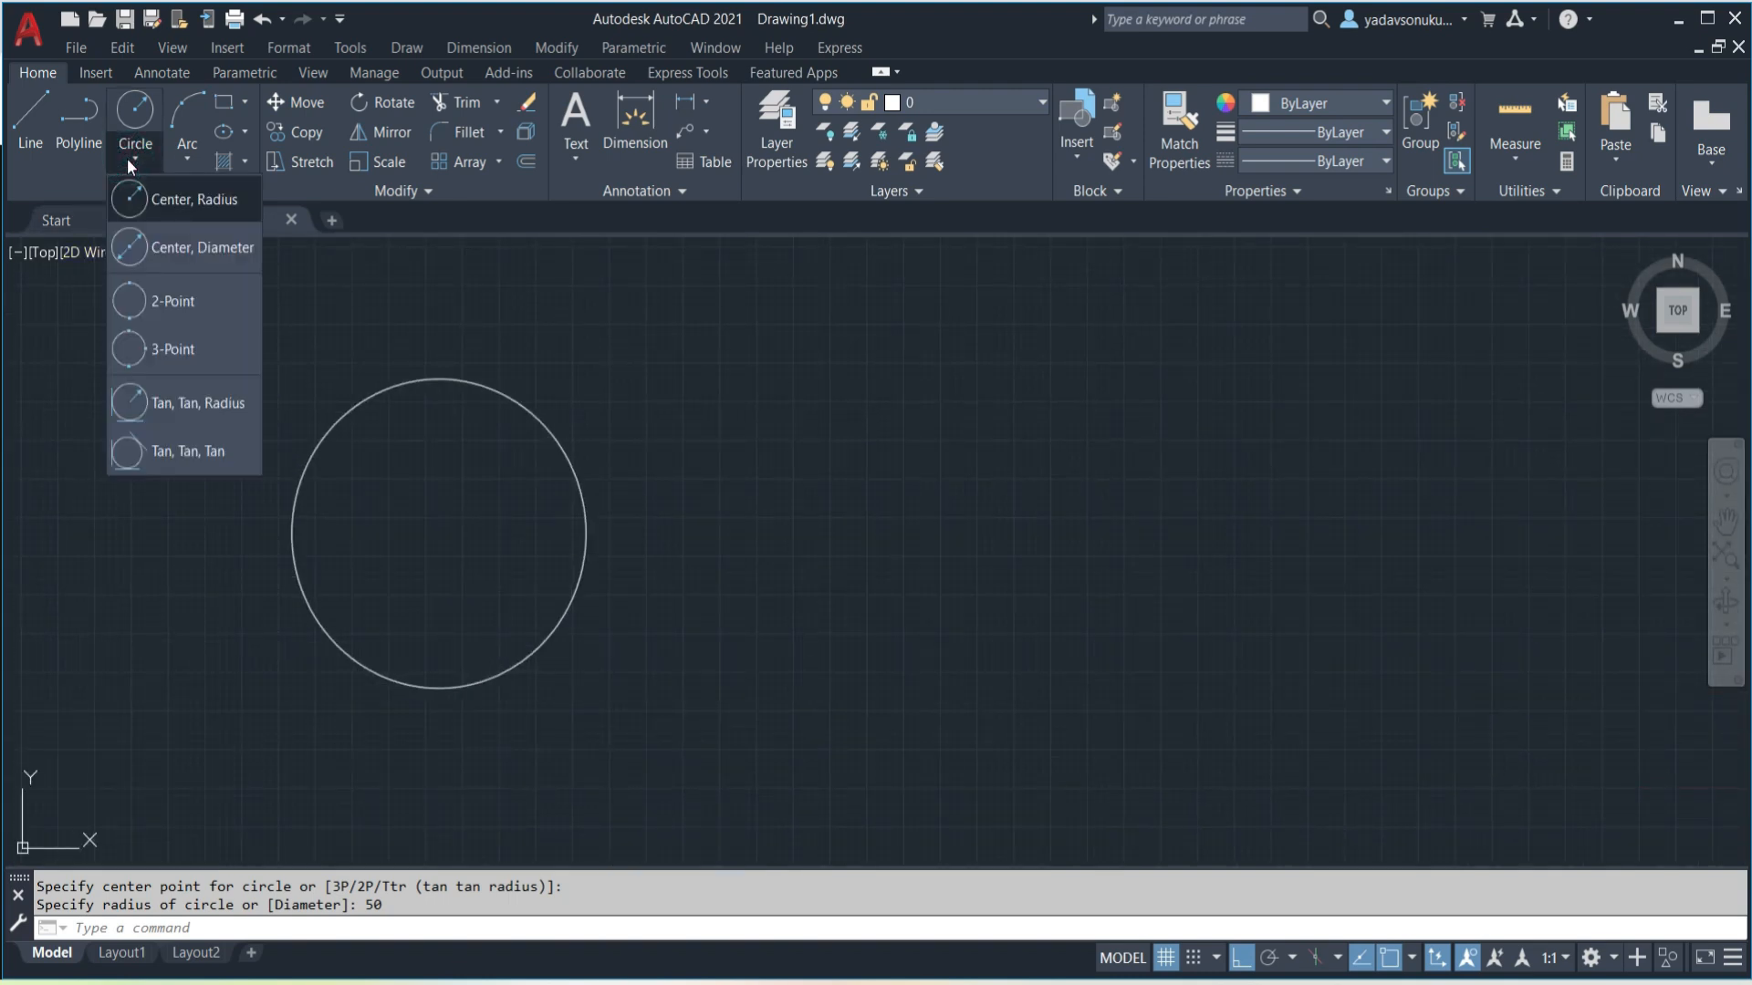
pyautogui.click(183, 208)
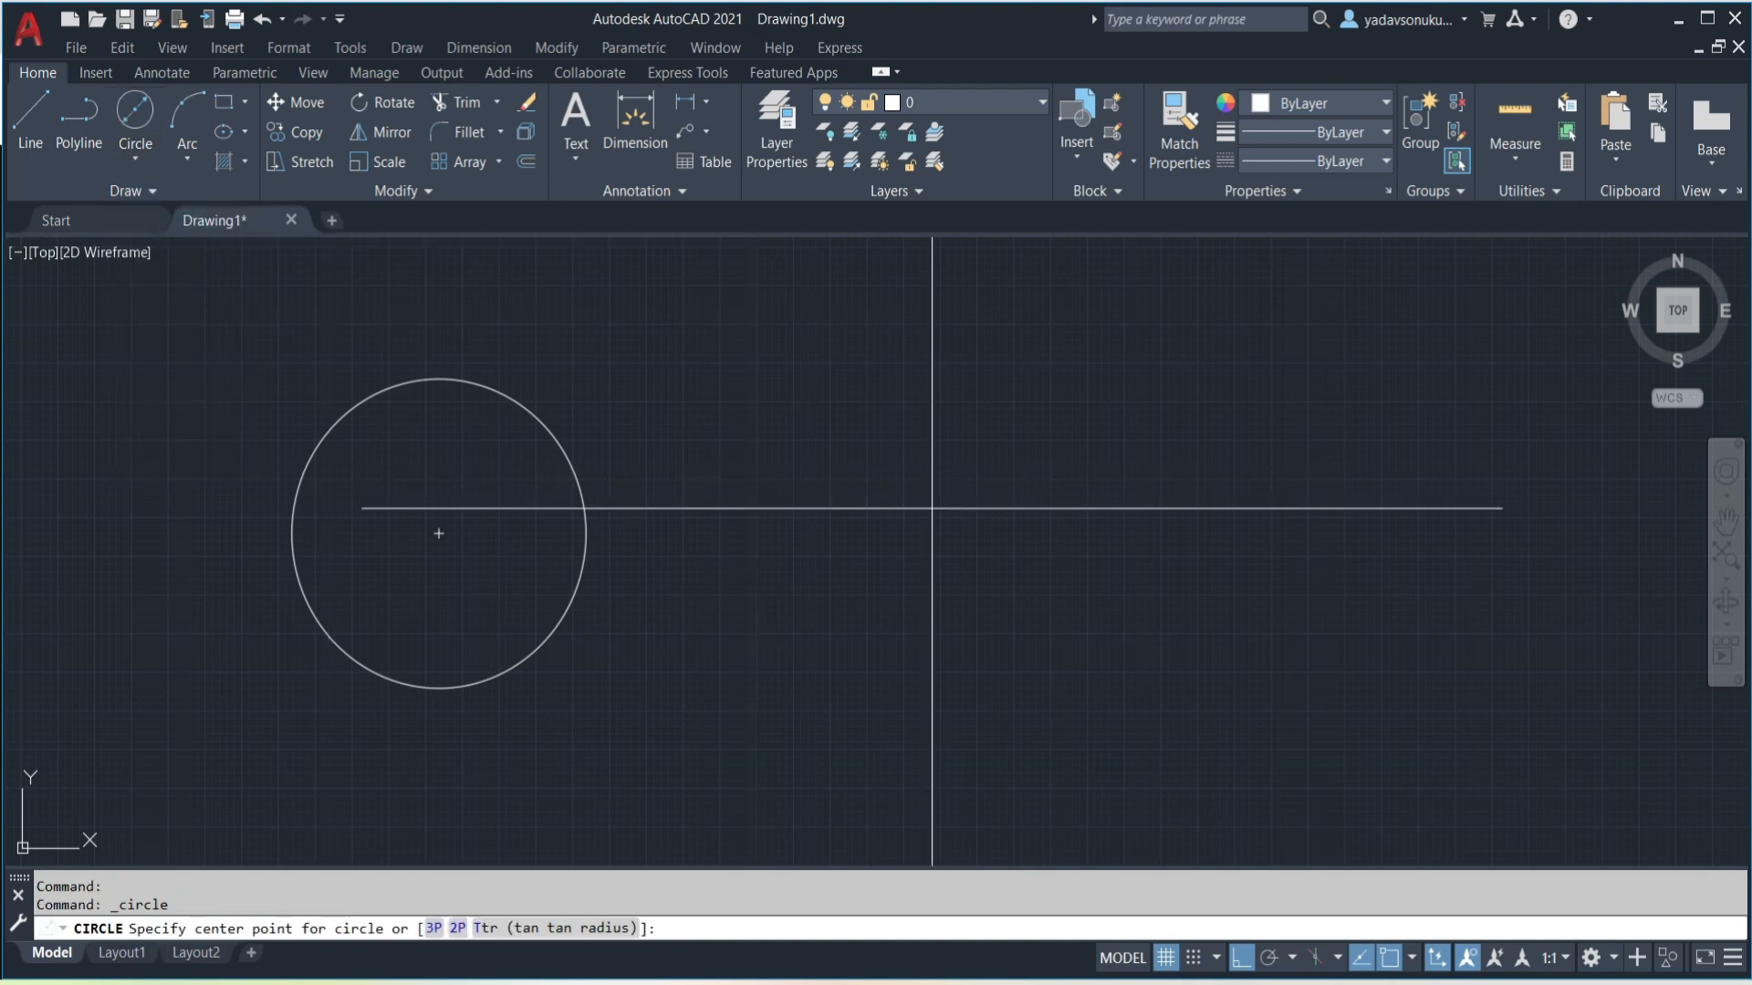
pyautogui.click(889, 522)
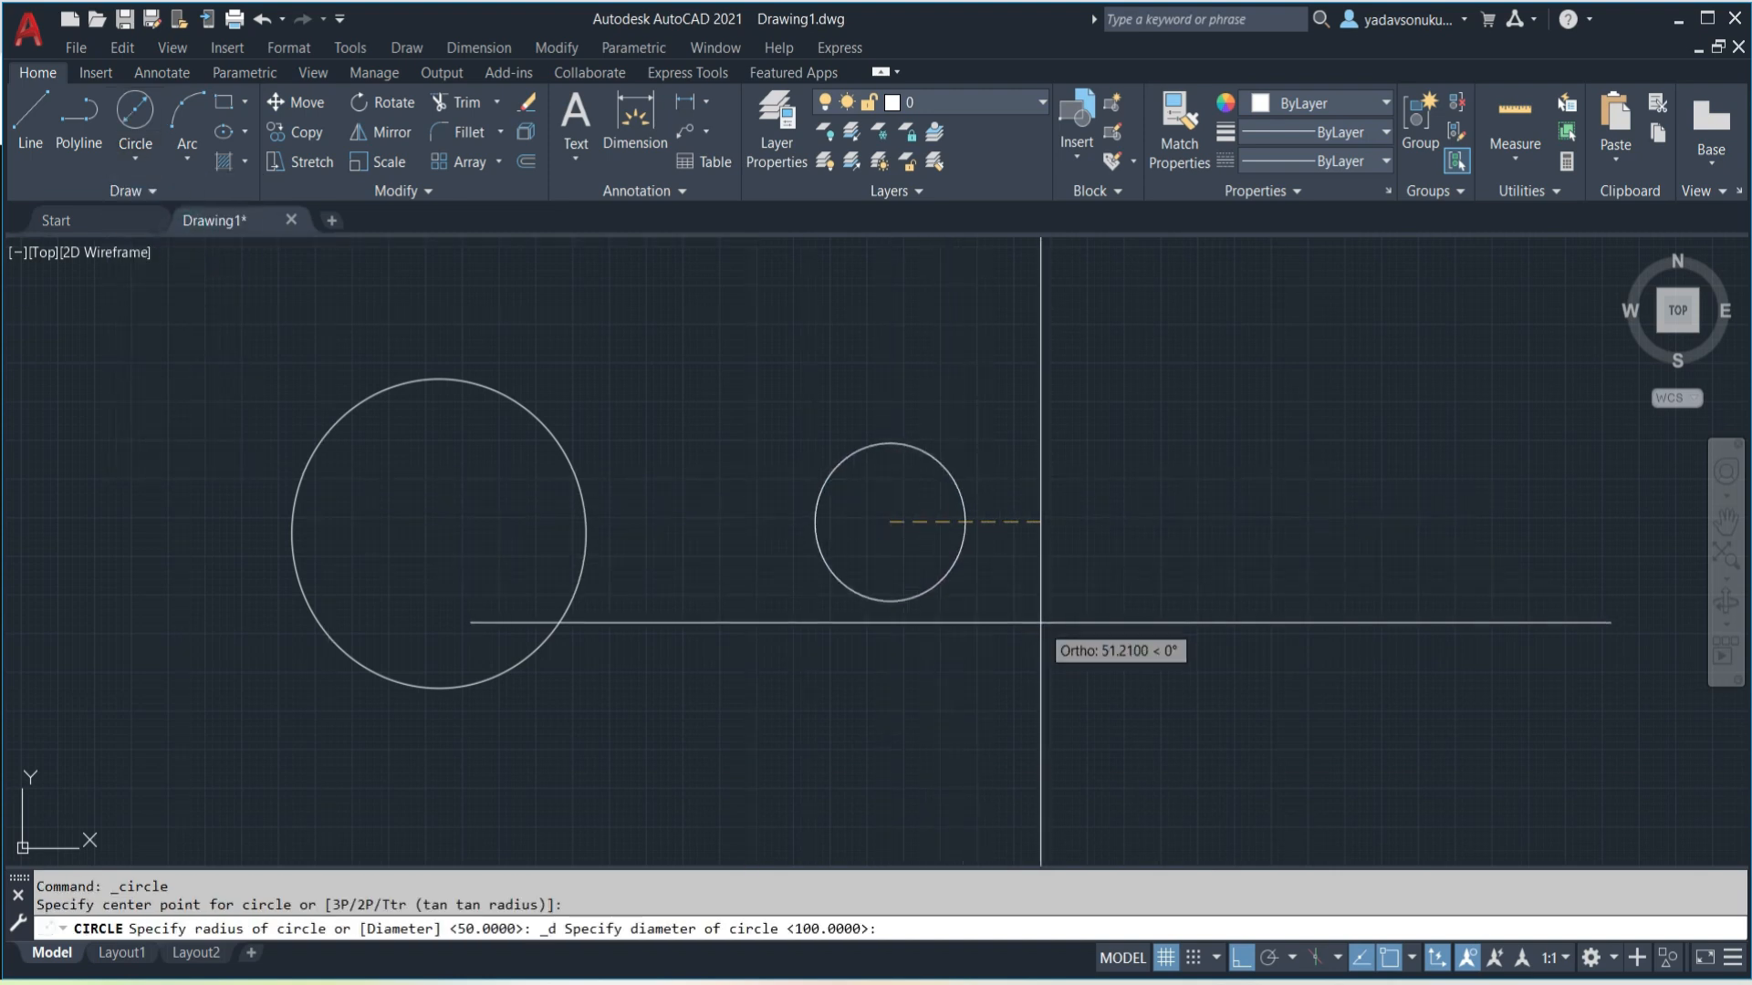
pyautogui.write('80')
pyautogui.press('Return')
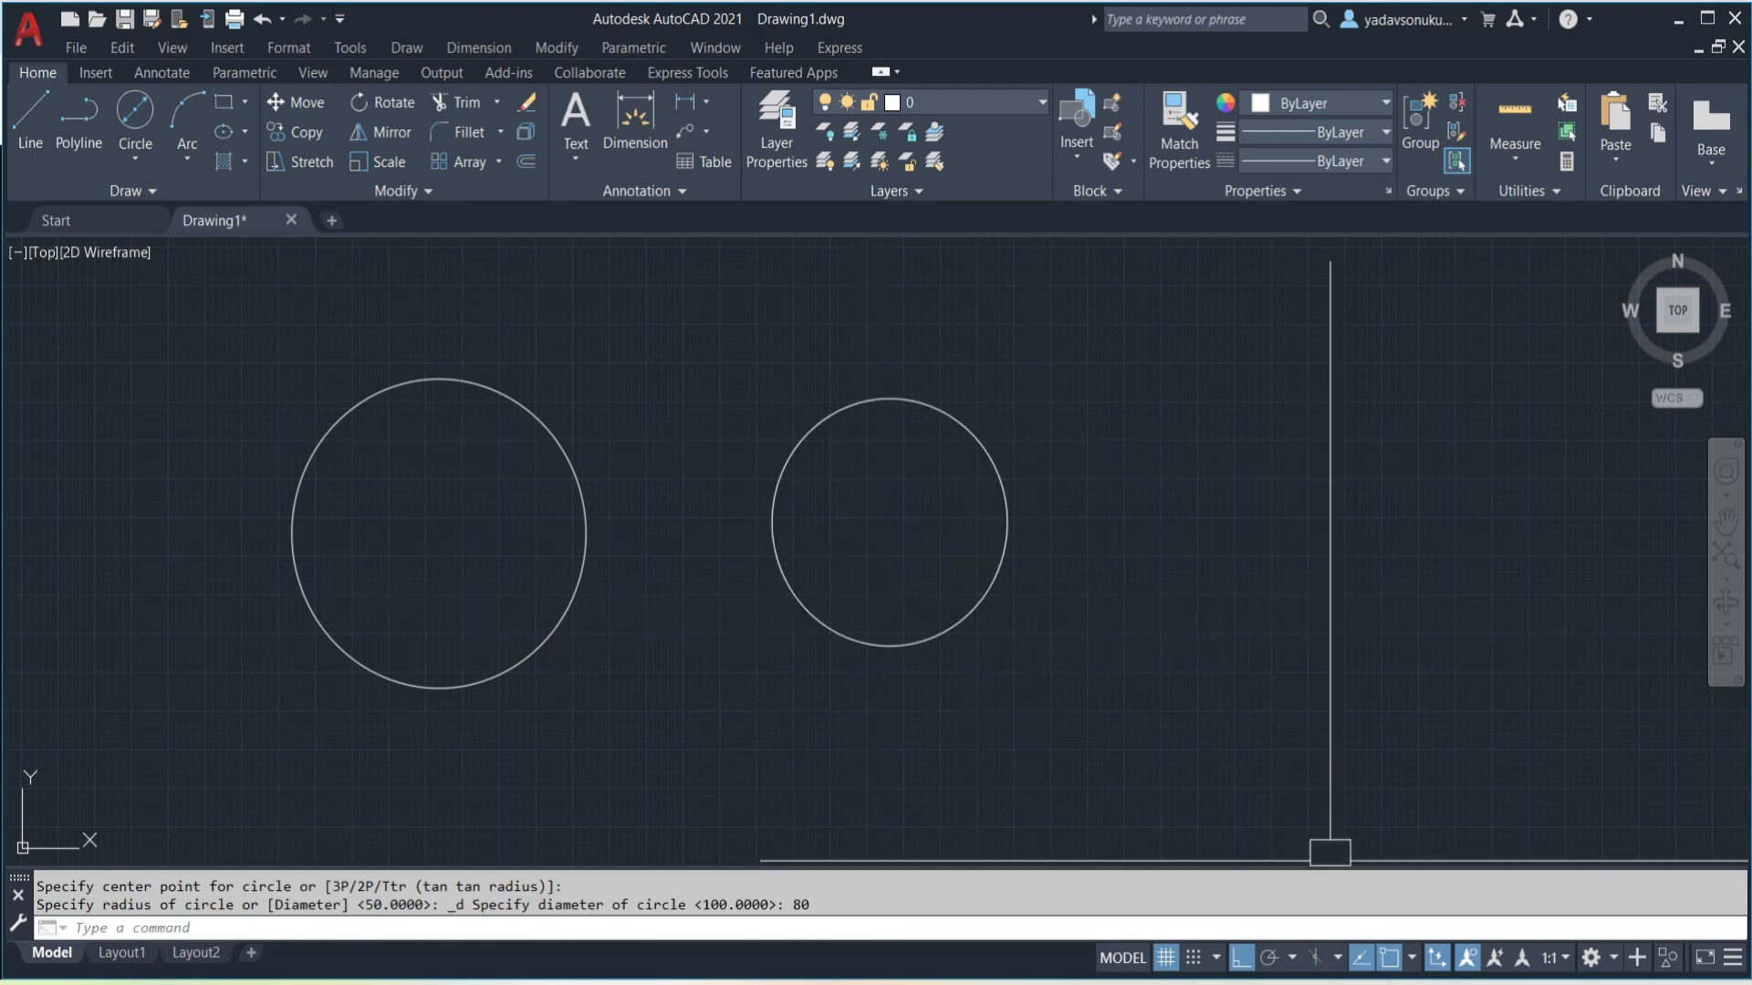
# - Check the radius and diameter dimension commands in the CAD.txt notes, then dimension the left circle's radius in AutoCAD, outside its upper right
pyautogui.click(1289, 984)
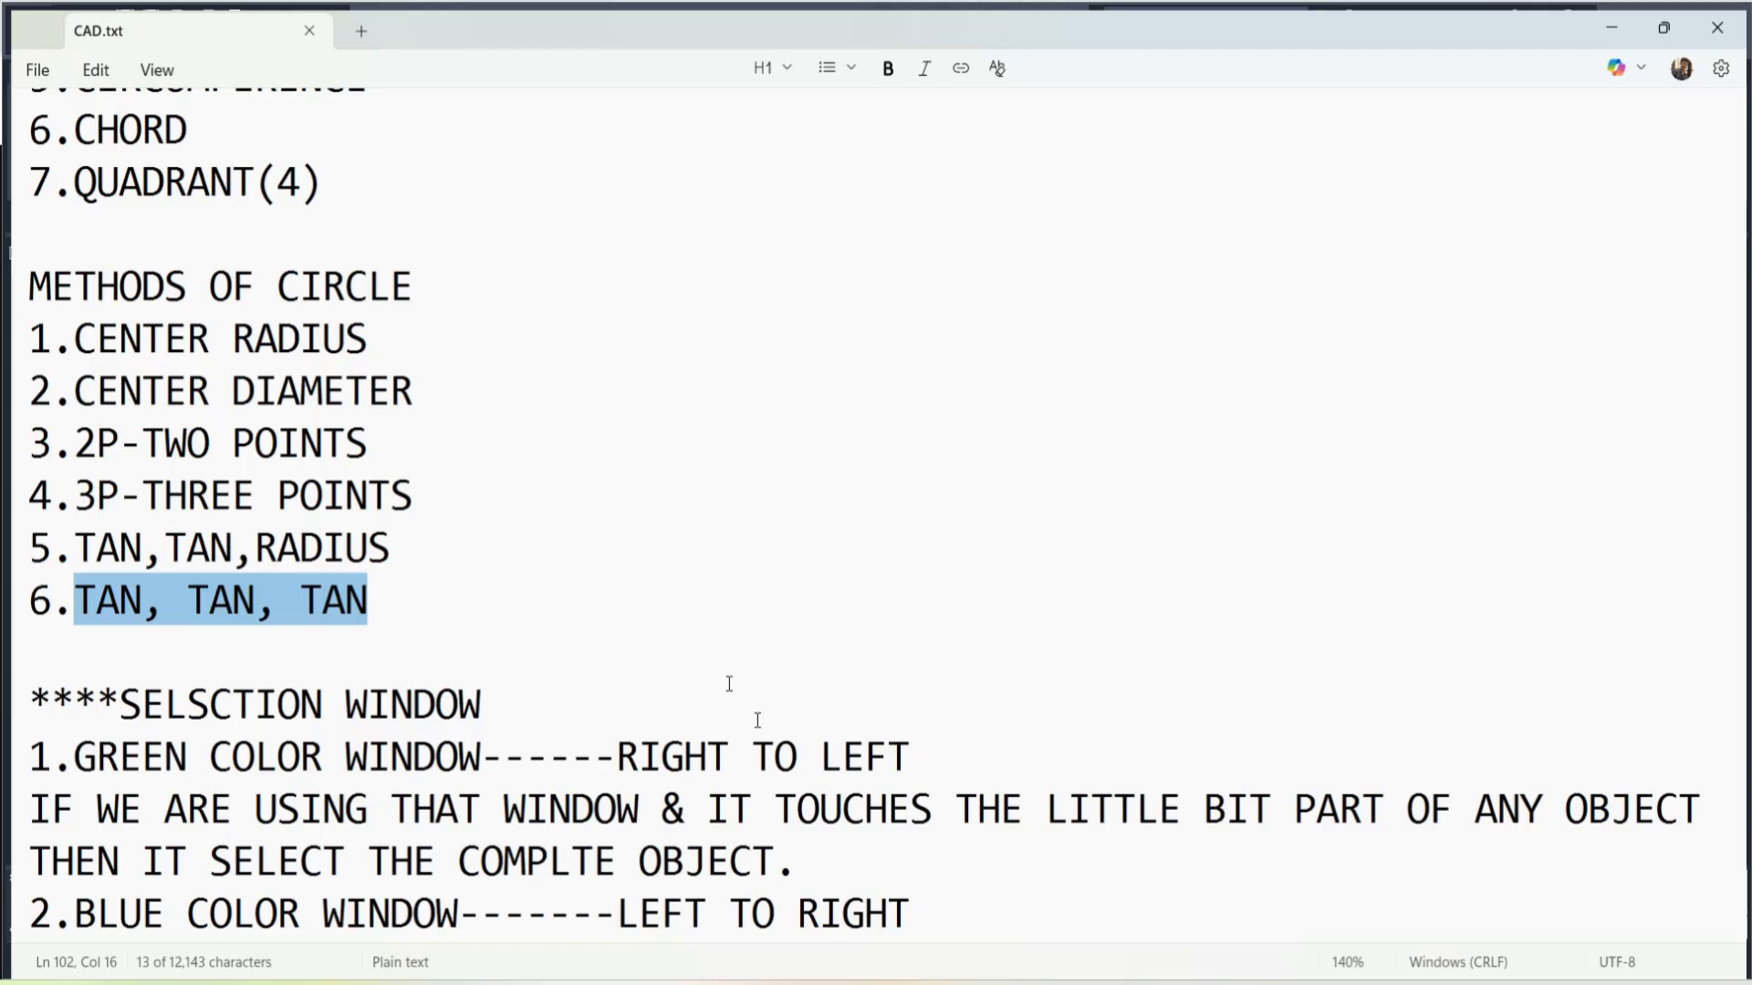
pyautogui.scroll(5, 527, 484)
pyautogui.scroll(4, 527, 484)
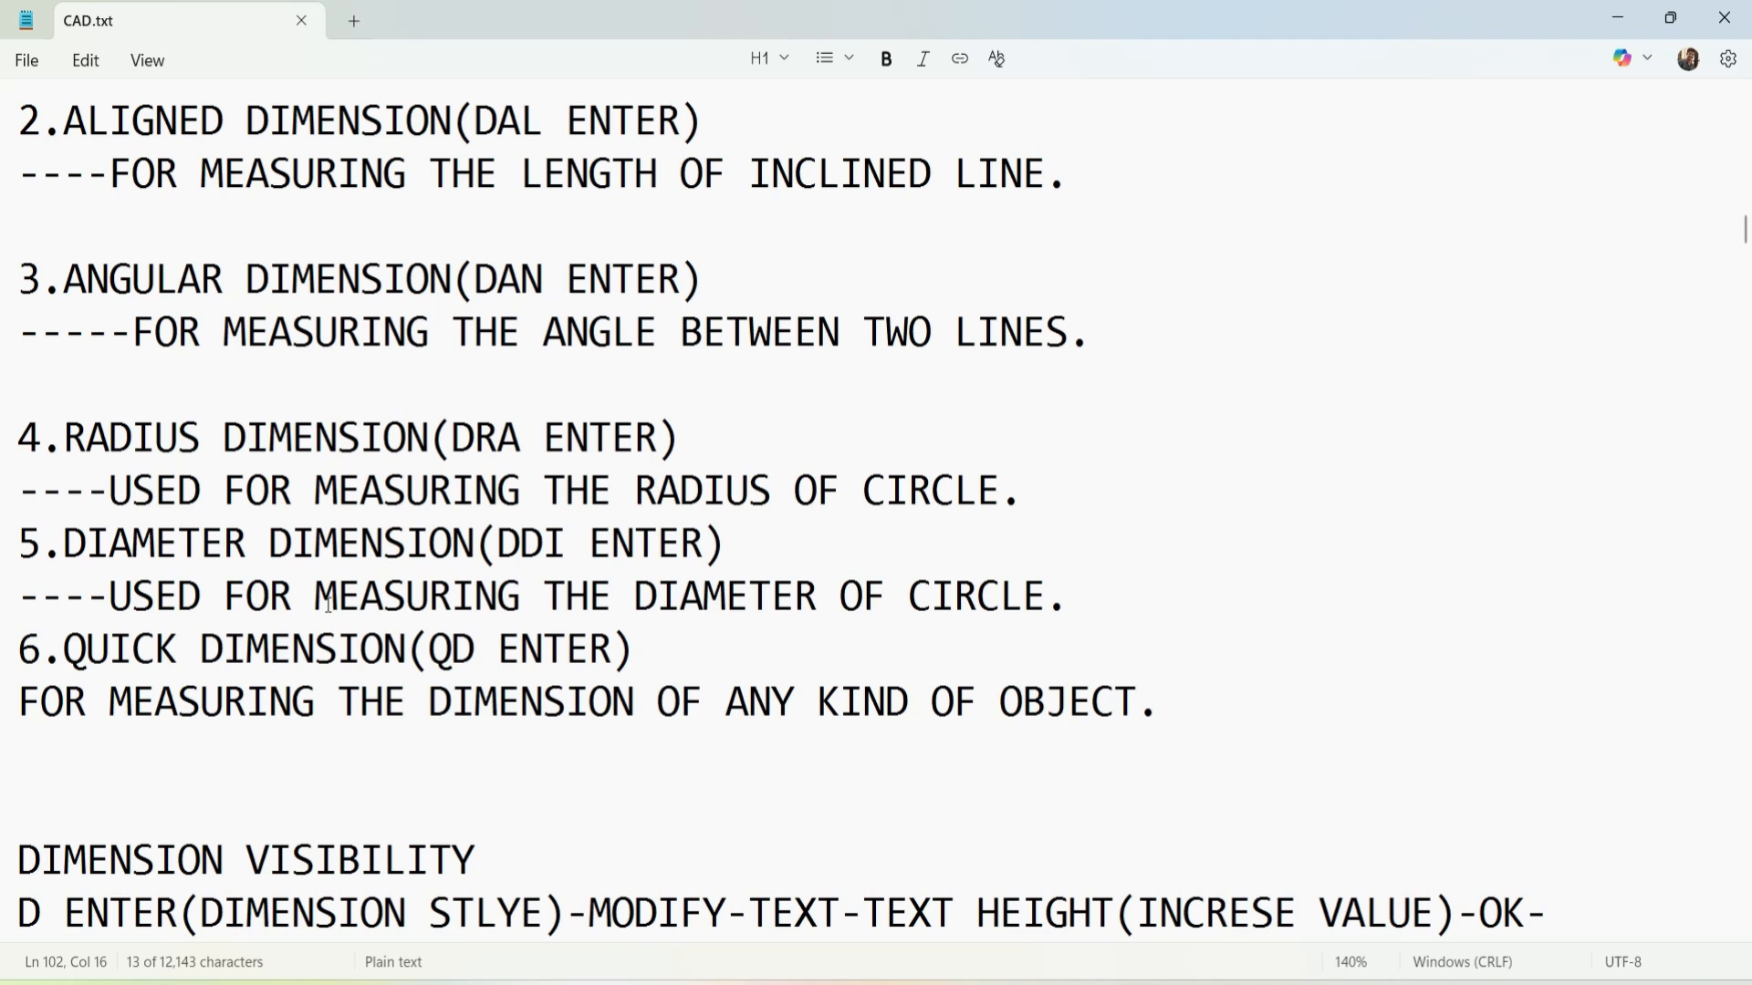
pyautogui.click(1239, 984)
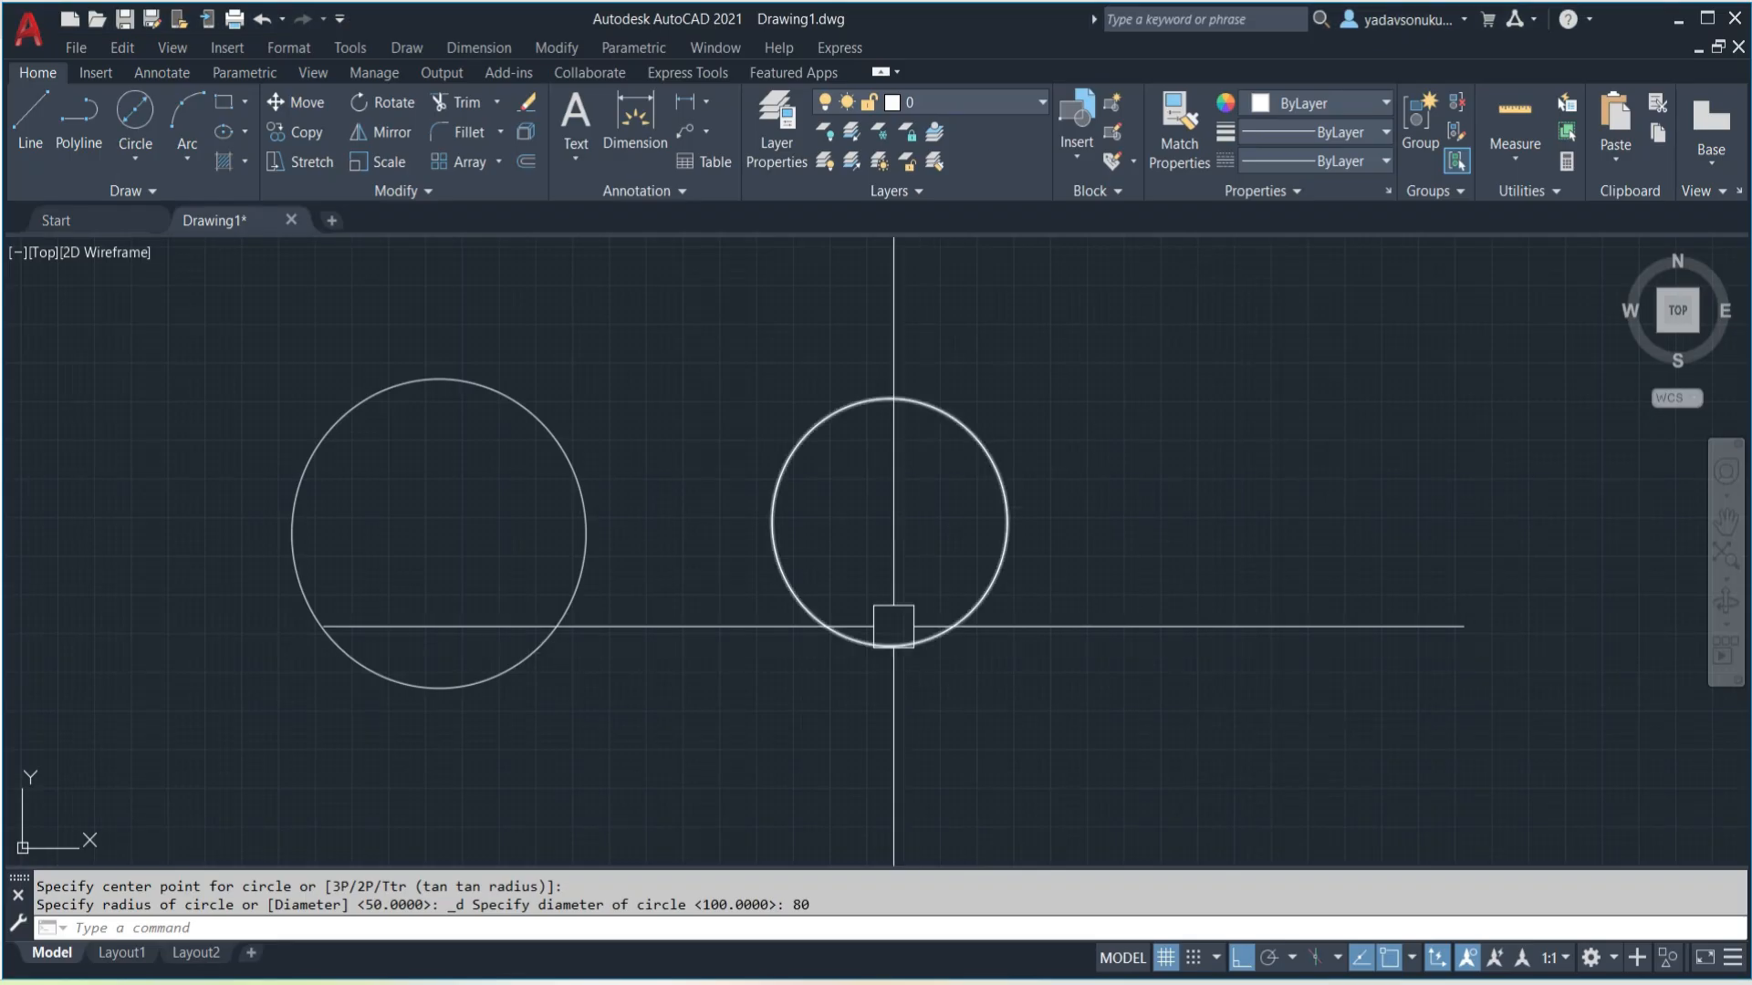
pyautogui.click(703, 103)
pyautogui.click(732, 337)
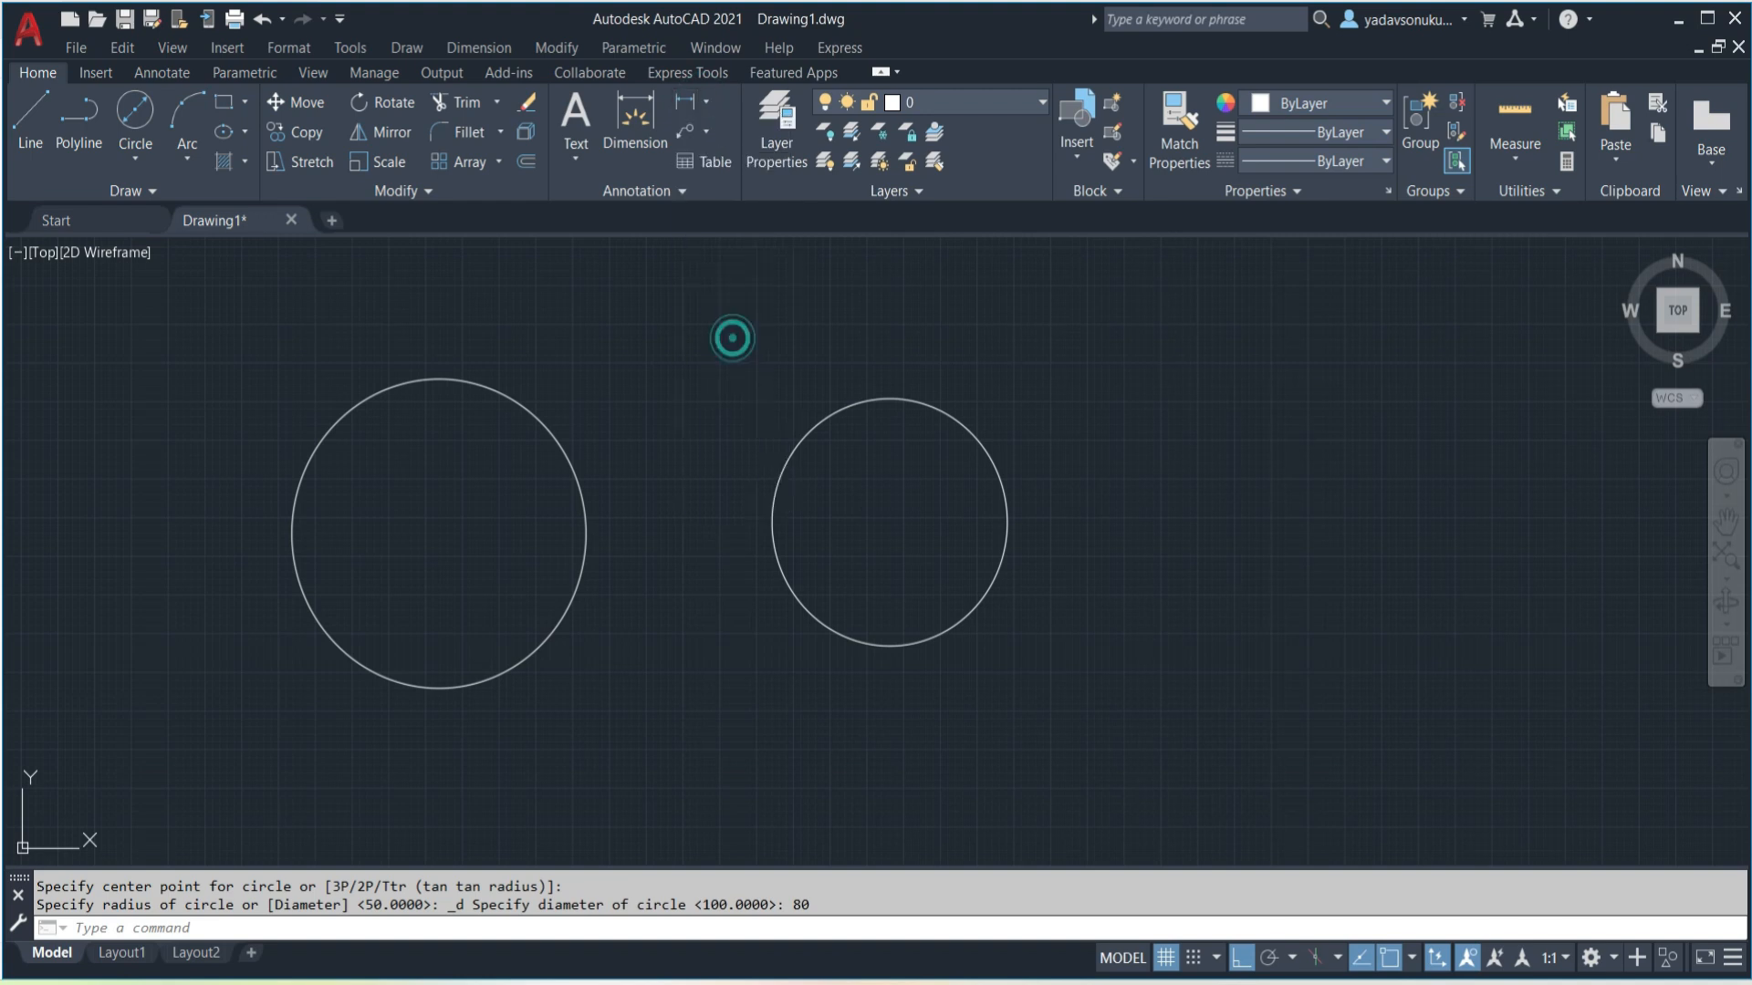
pyautogui.click(547, 427)
pyautogui.scroll(5, 692, 367)
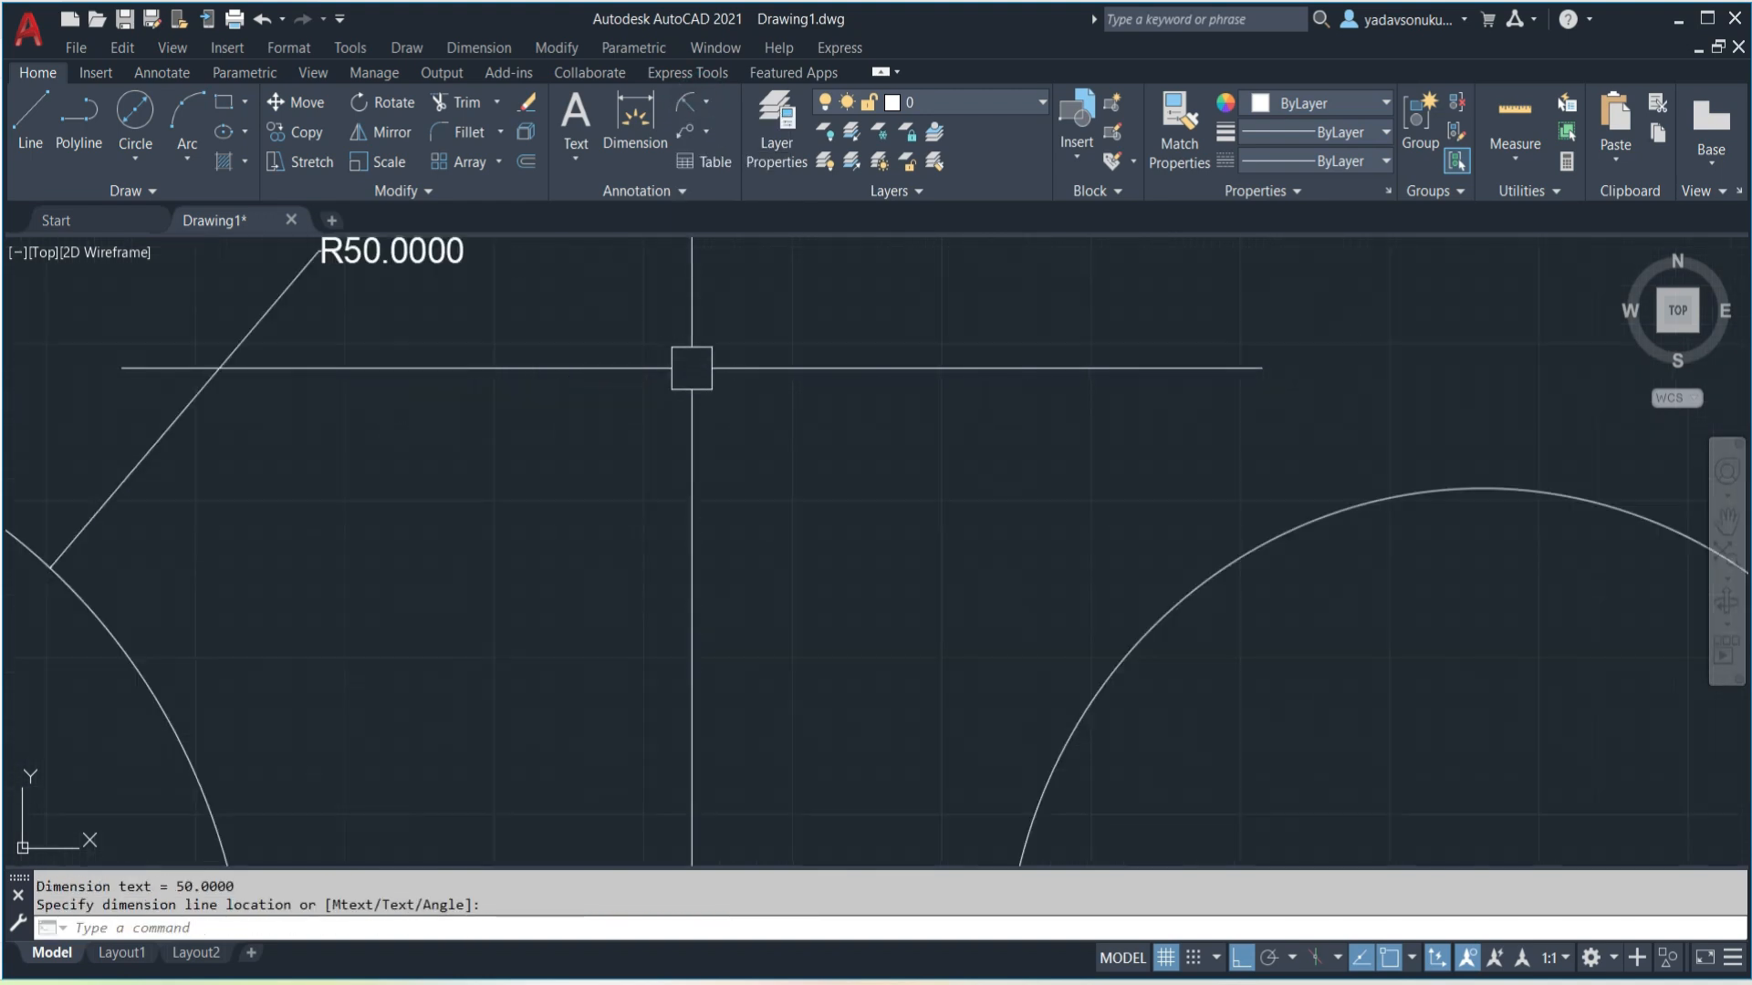
# - Add a diameter dimension to the left circle, placing its text just below the radius dimension
pyautogui.scroll(-2, 692, 368)
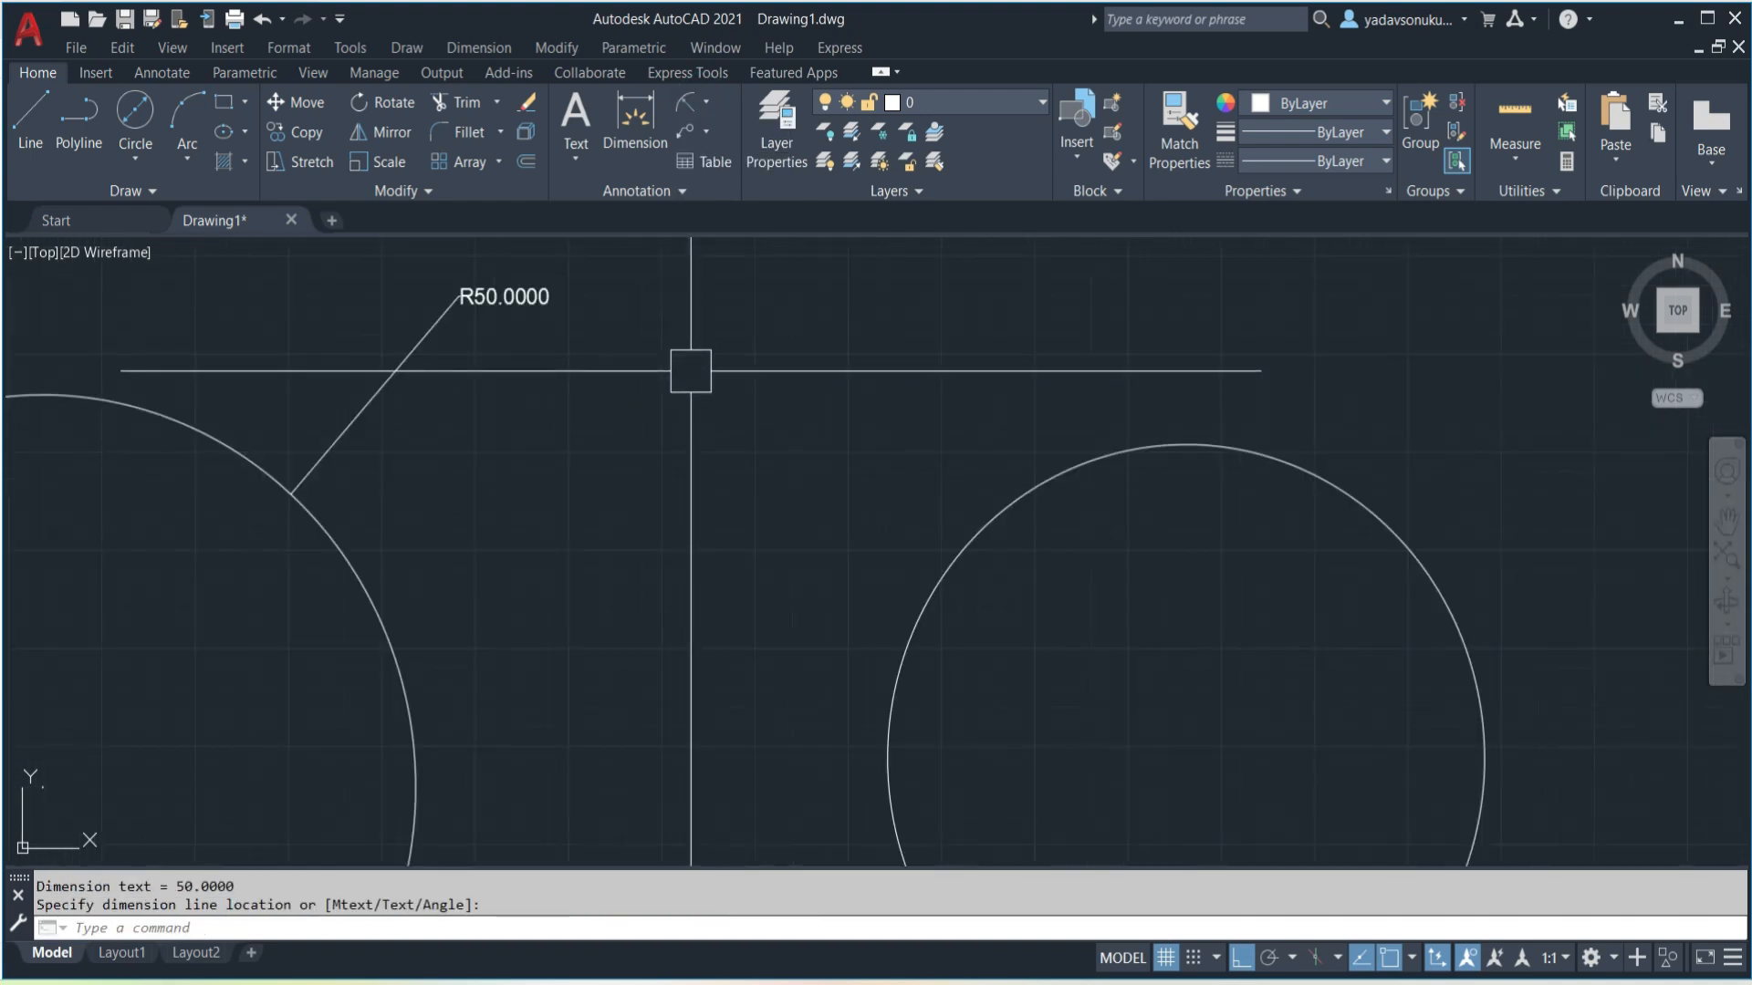
pyautogui.click(704, 111)
pyautogui.click(730, 374)
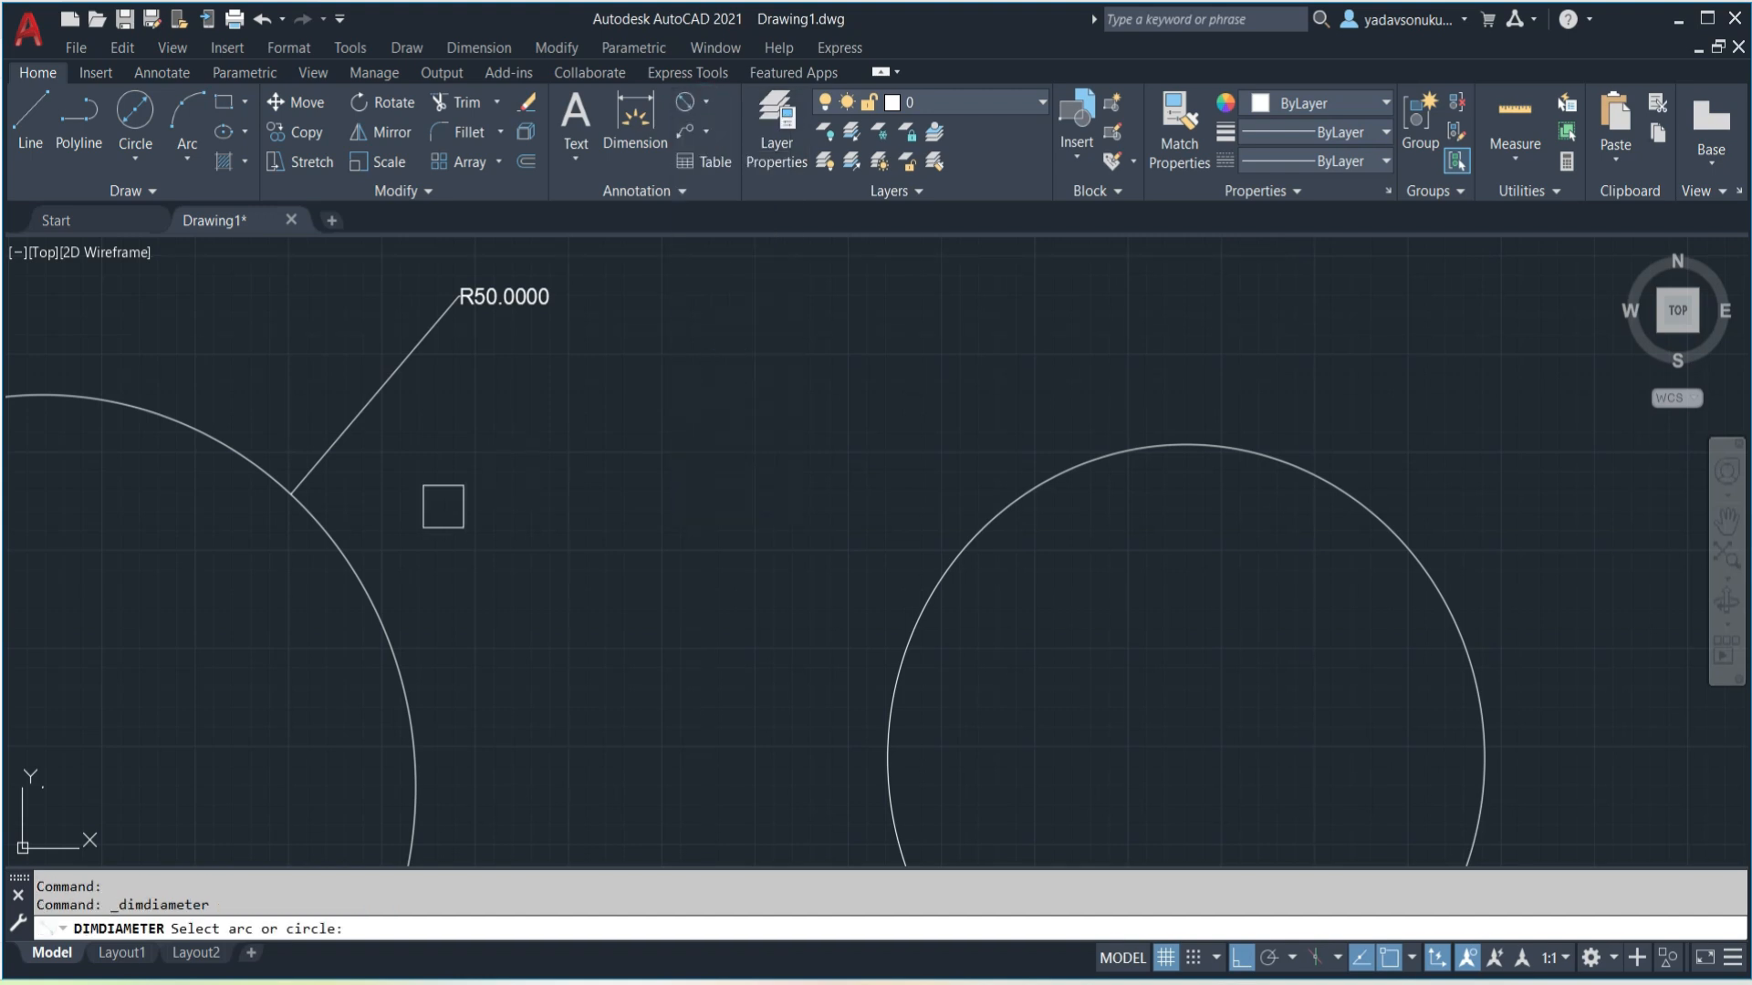
pyautogui.click(351, 575)
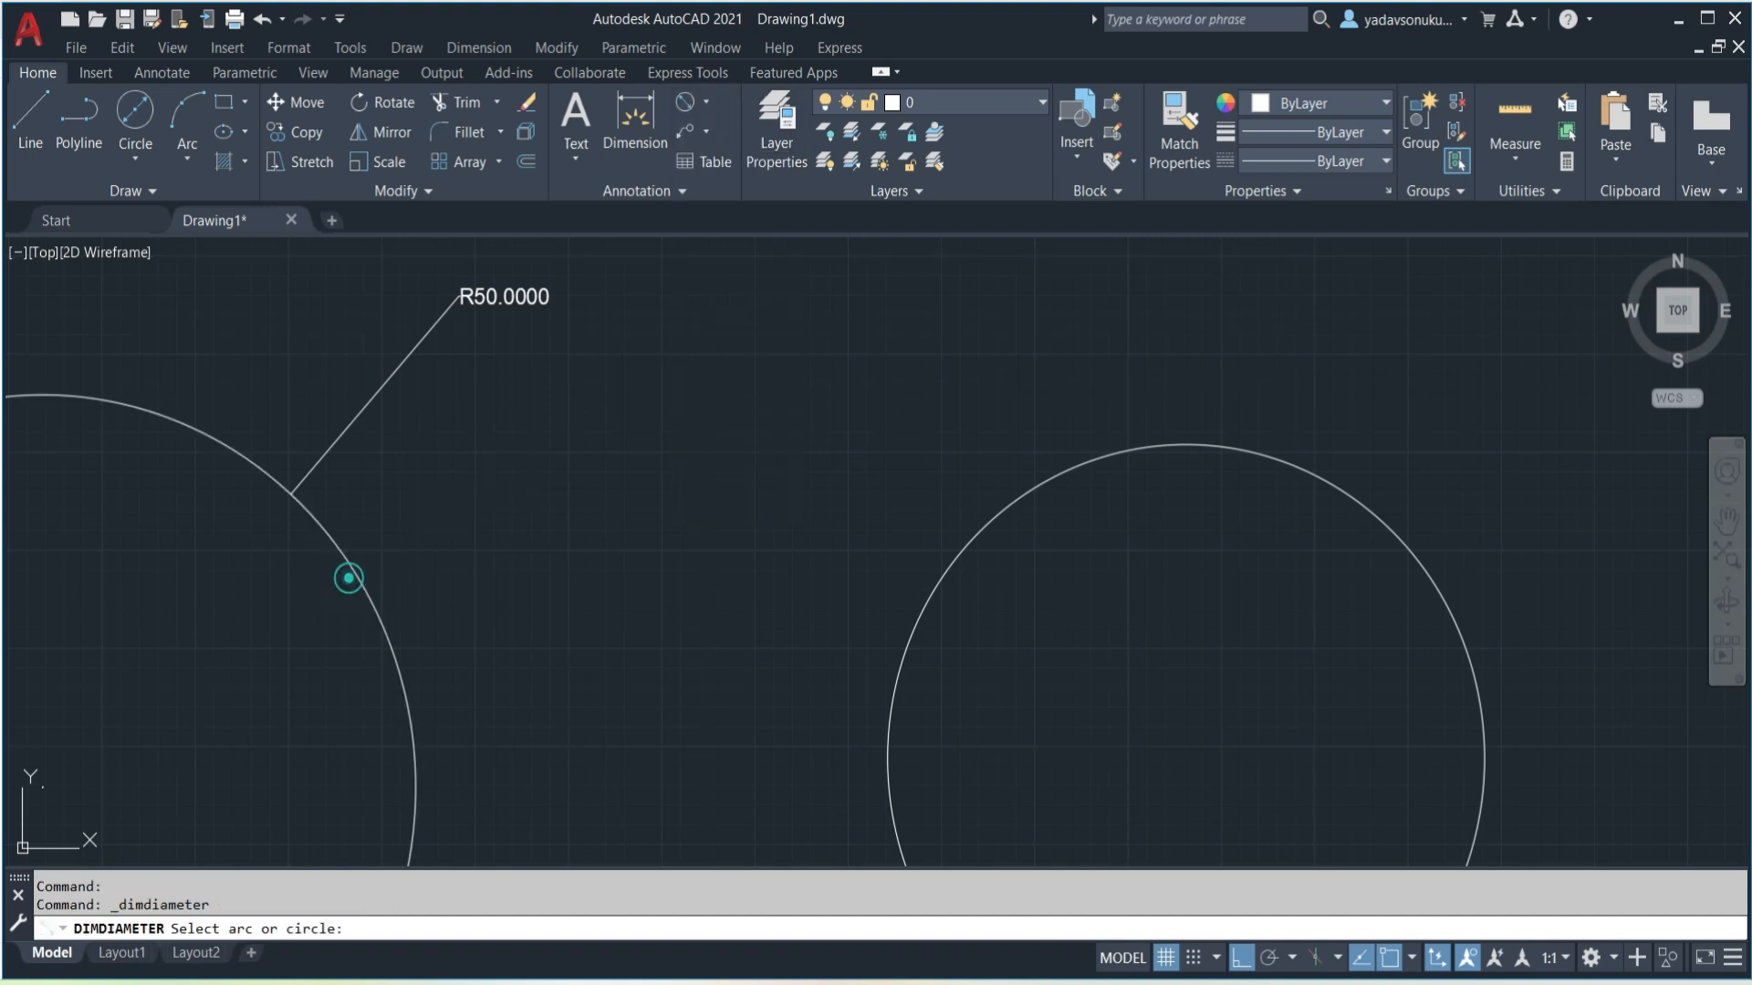
pyautogui.click(507, 392)
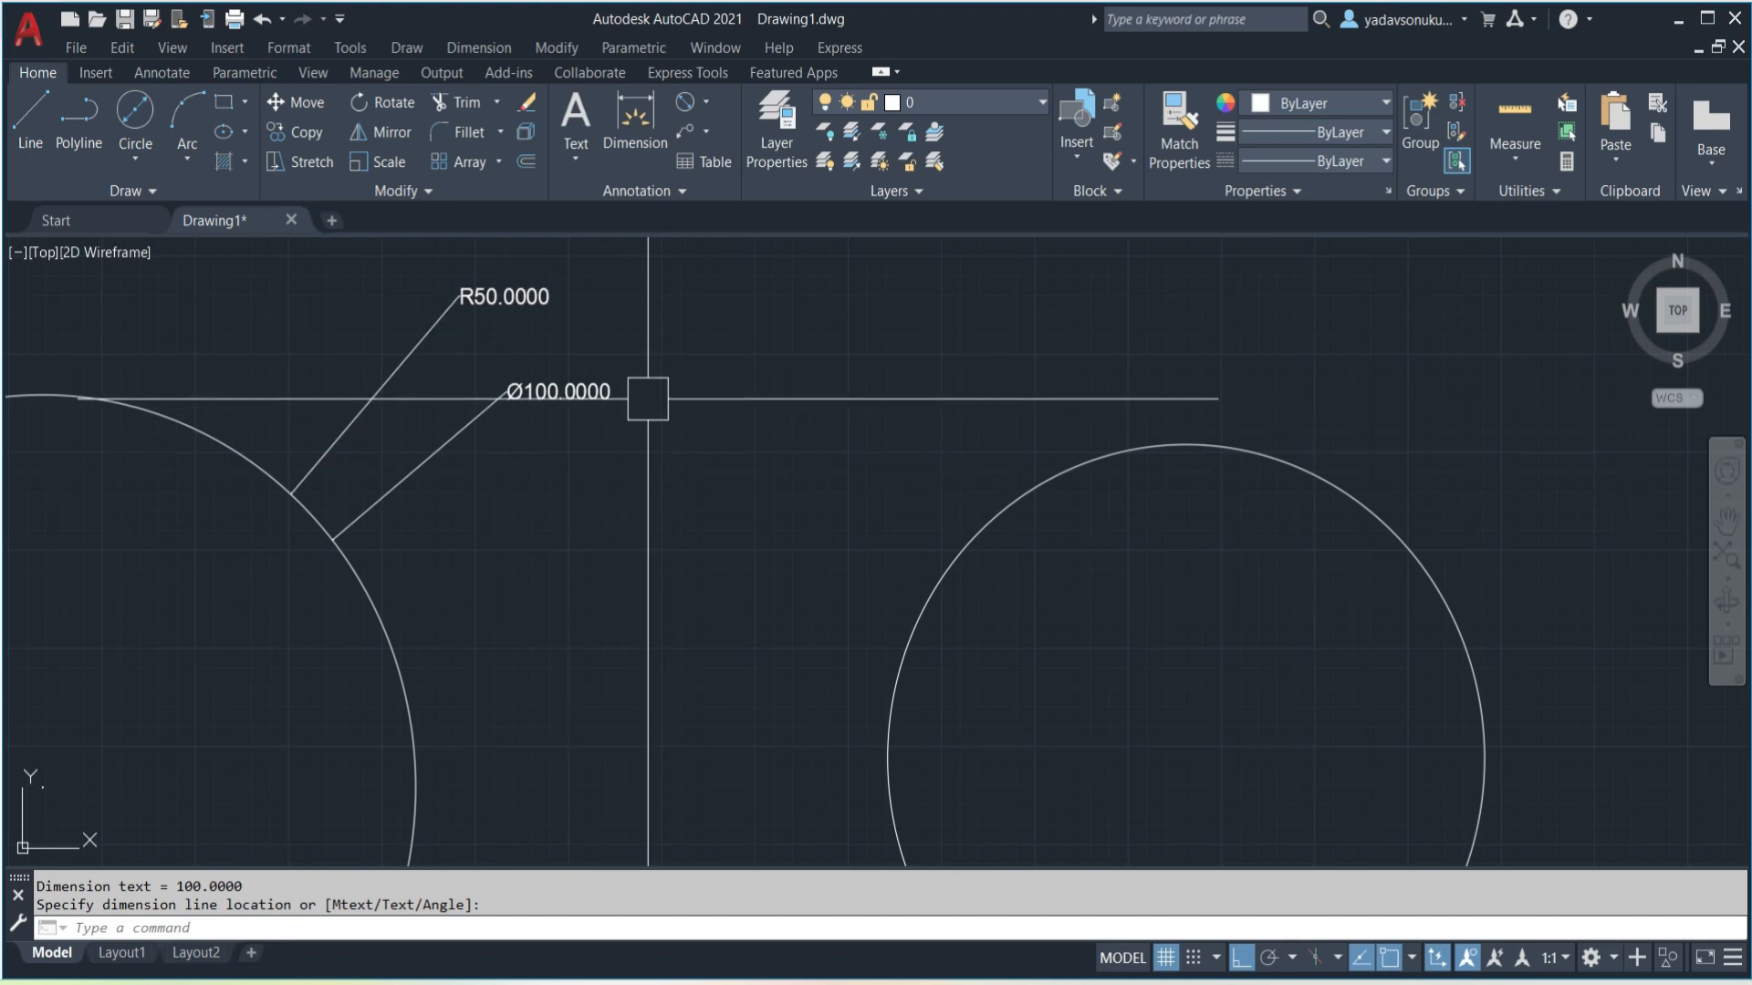
# - Add a diameter dimension to the right circle, placing its text outside the circle's upper left
pyautogui.click(695, 104)
pyautogui.click(974, 524)
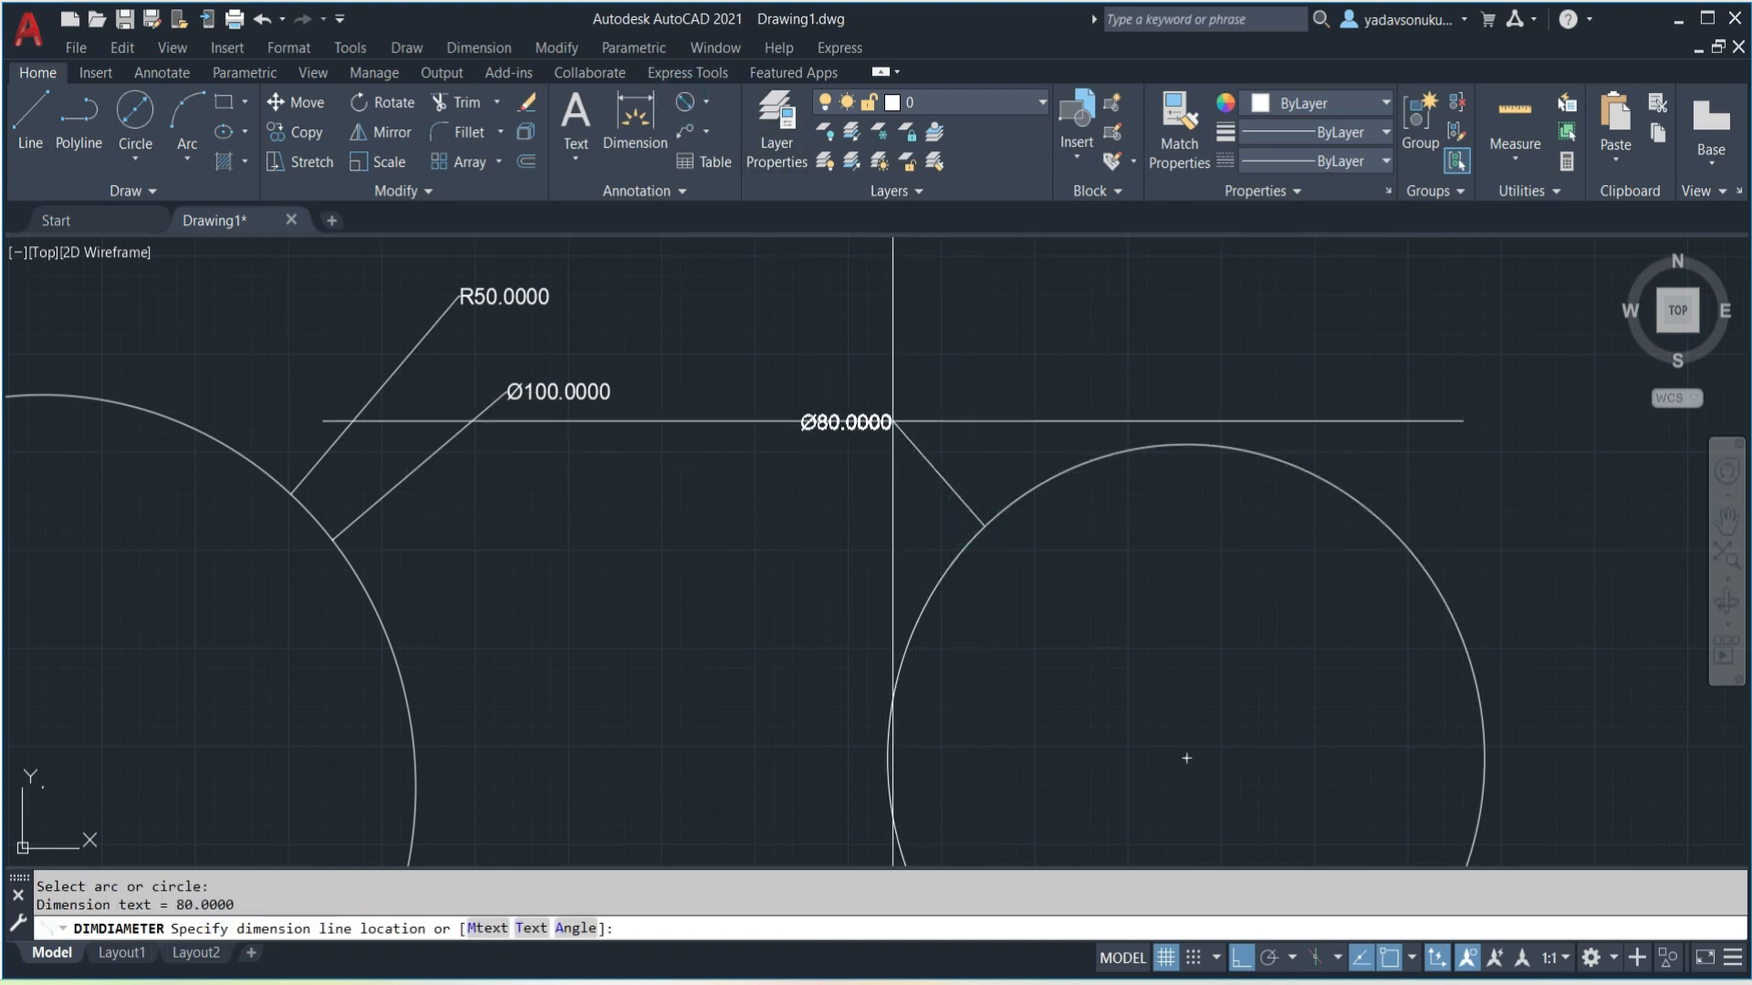
pyautogui.scroll(-5, 852, 587)
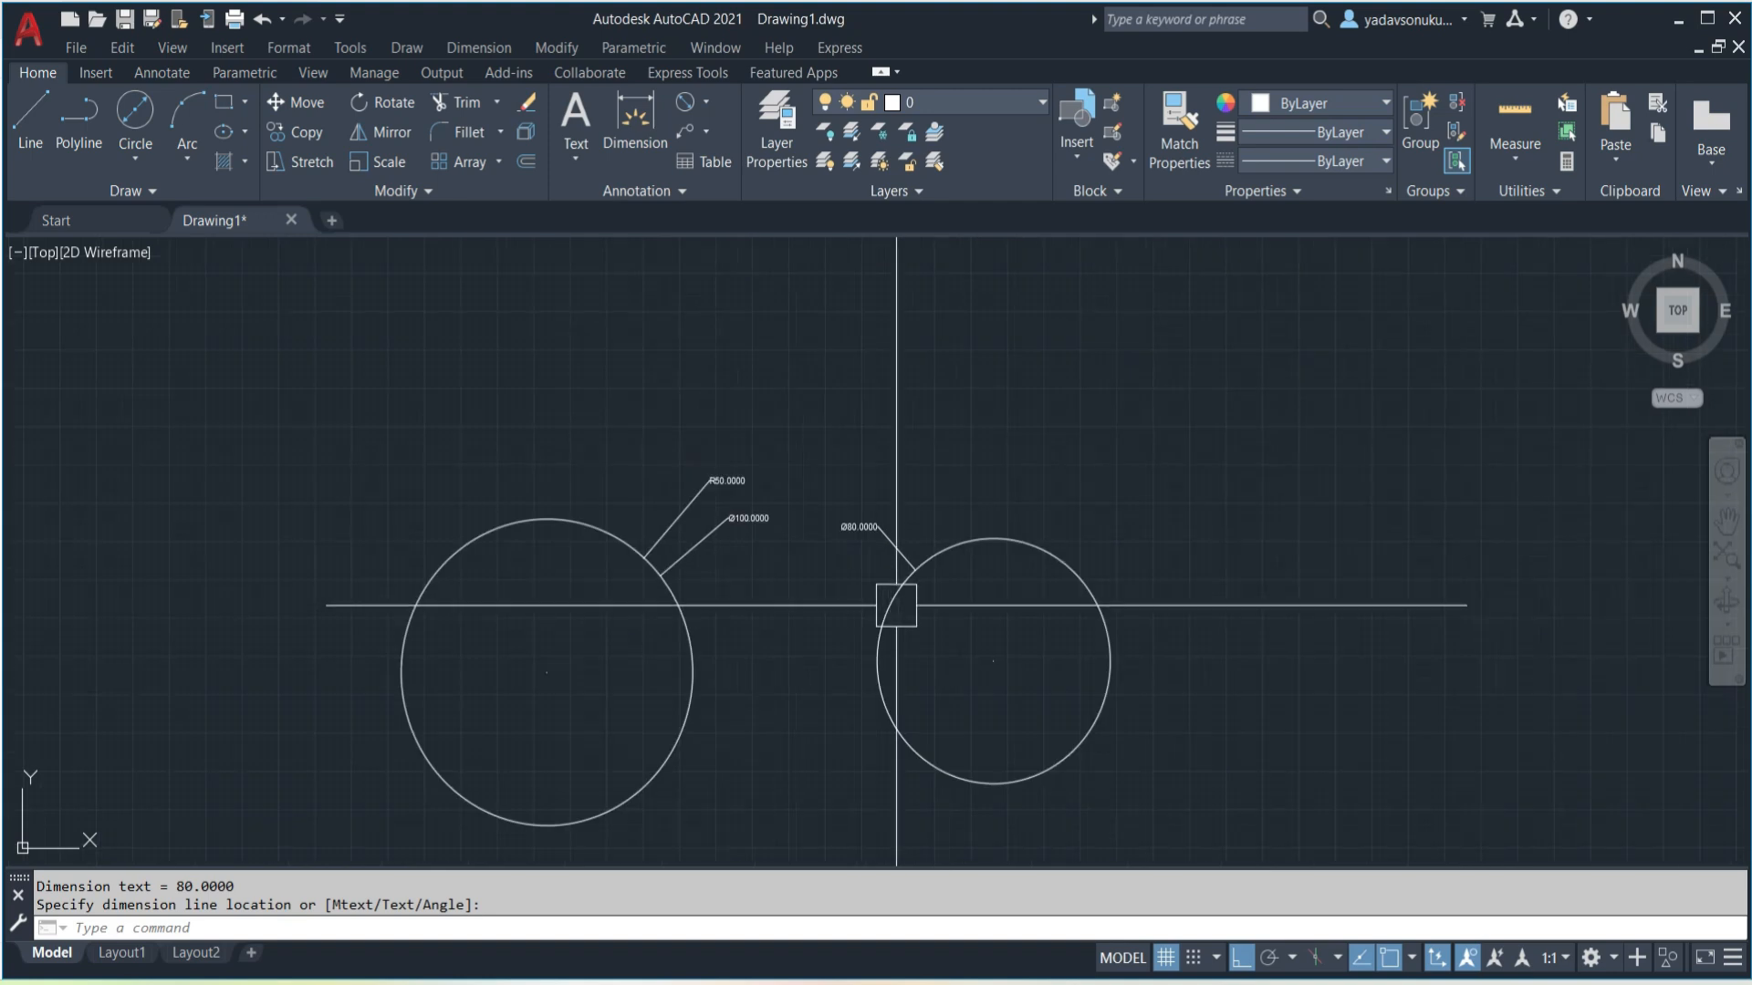
# - Draw a horizontal line about 135 units long in the free space between the smaller circle and the profiles
pyautogui.moveTo(1173, 598); pyautogui.dragTo(1037, 453, button='middle')
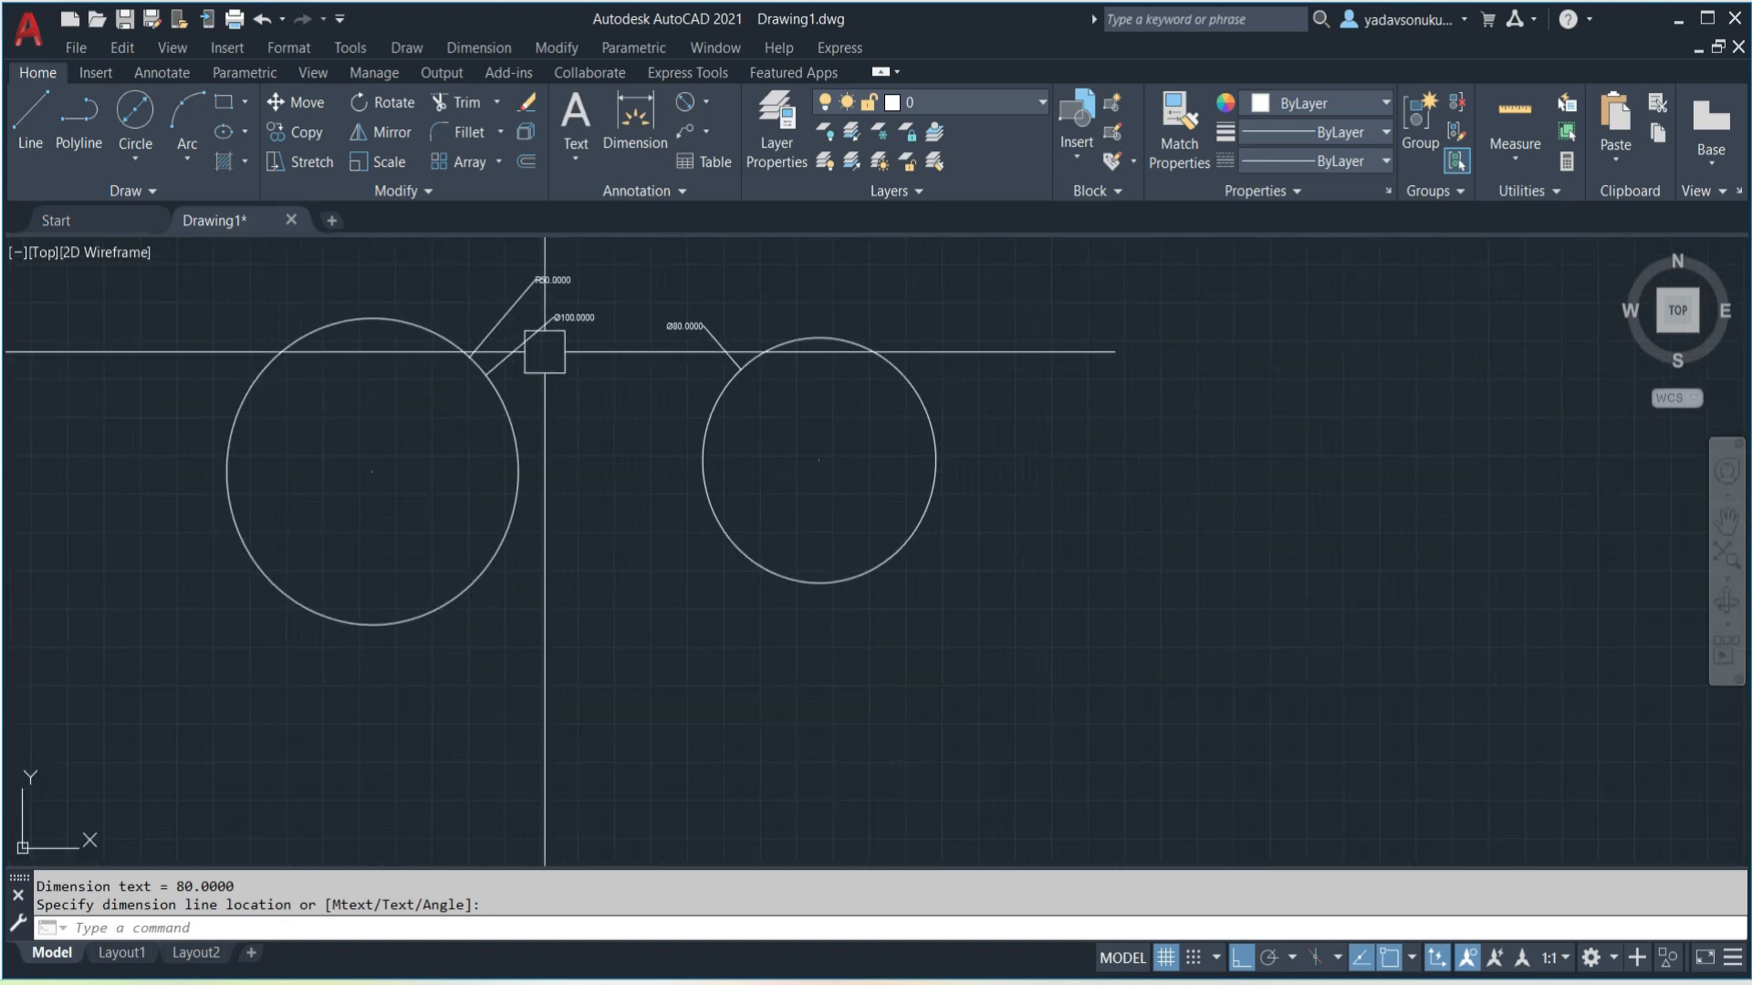
pyautogui.click(136, 161)
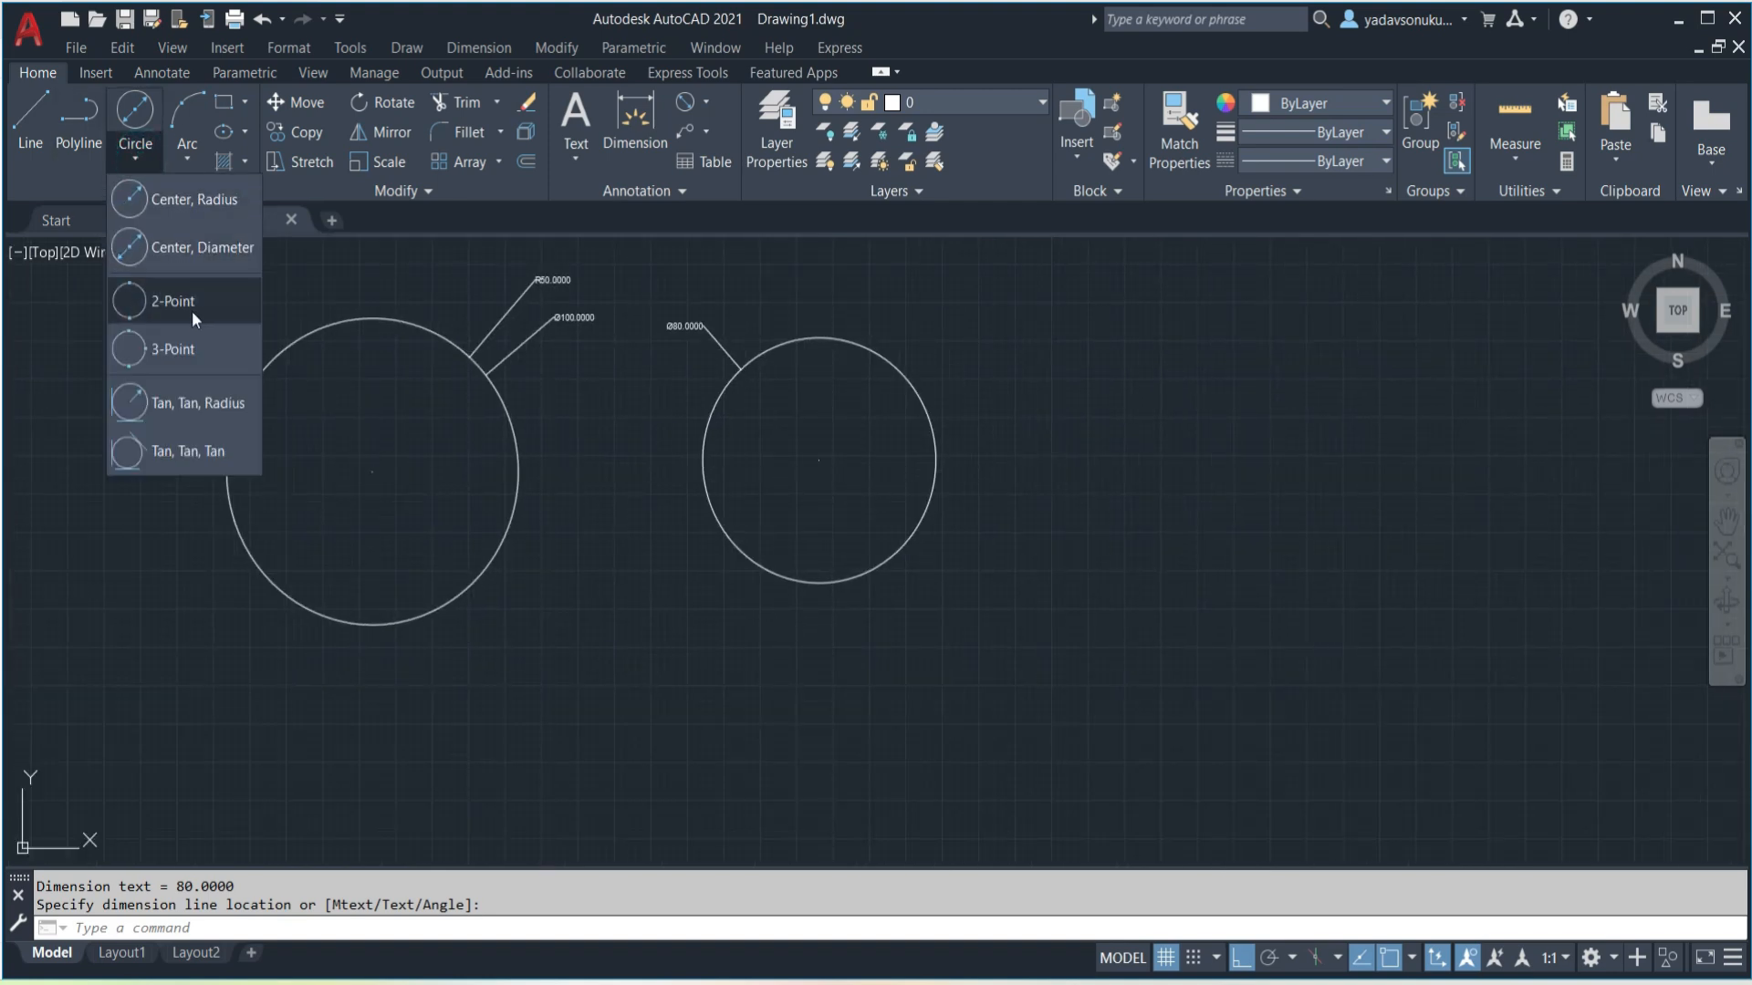
pyautogui.click(44, 102)
pyautogui.moveTo(1025, 461); pyautogui.dragTo(606, 496, button='middle')
pyautogui.click(658, 508)
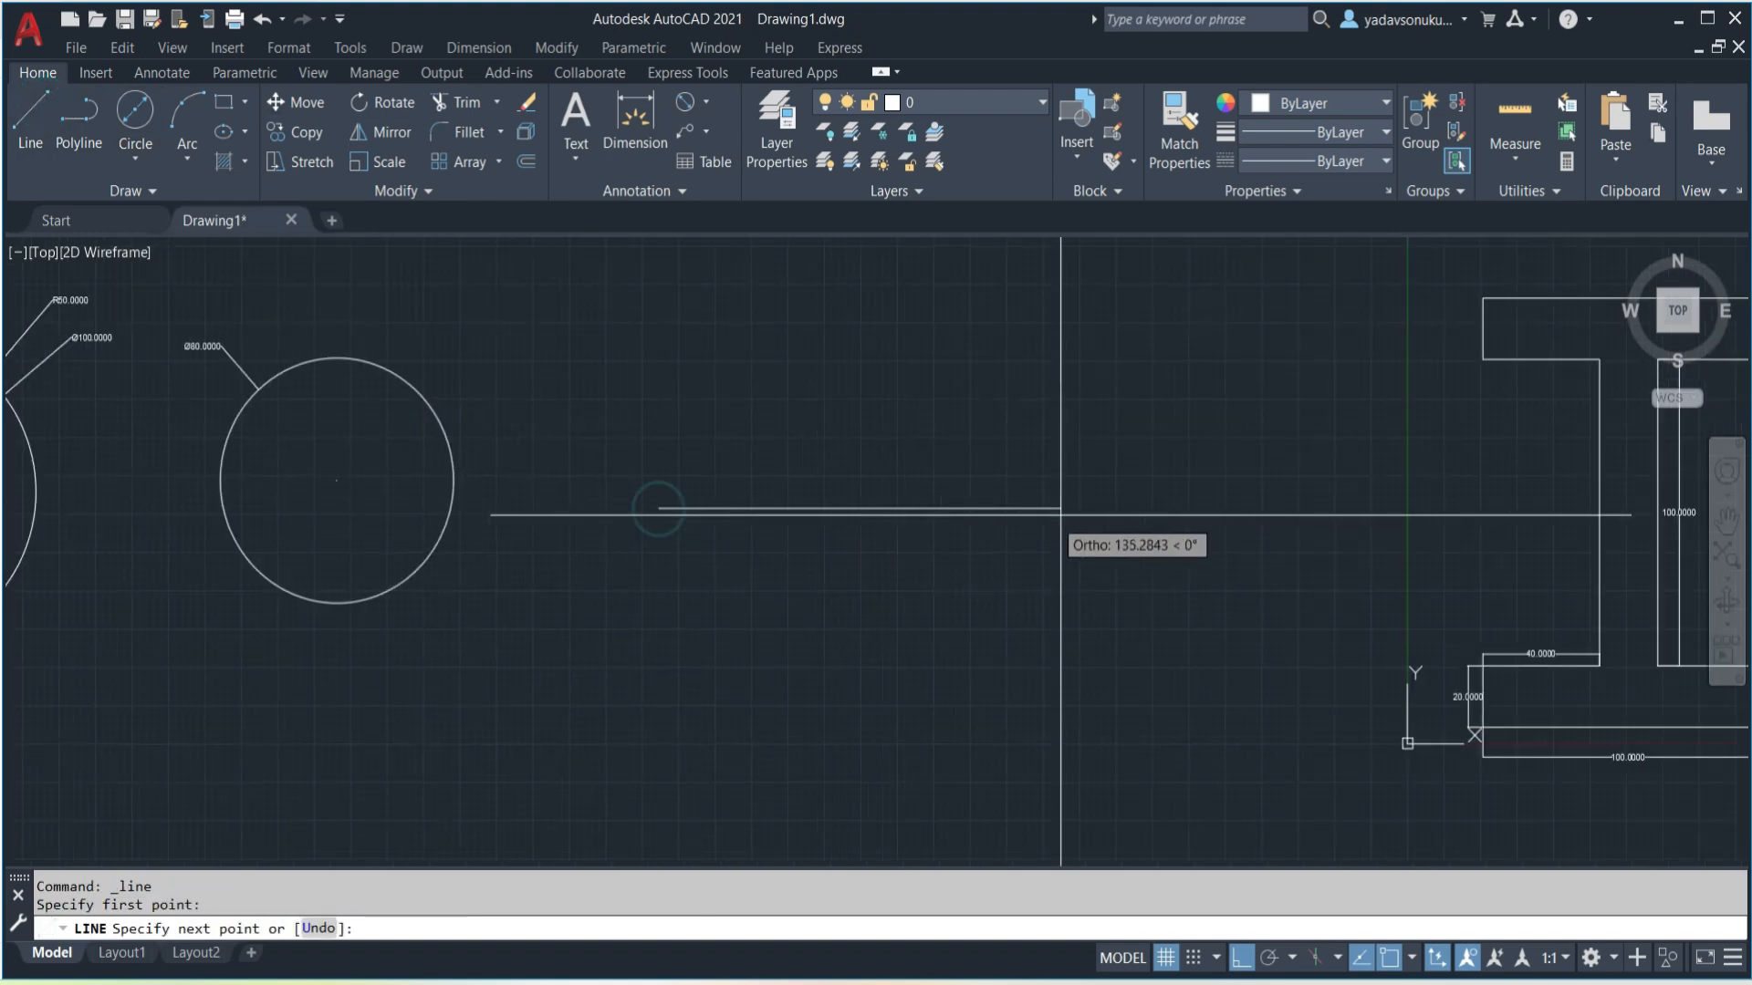
pyautogui.click(1062, 510)
pyautogui.press('Escape')
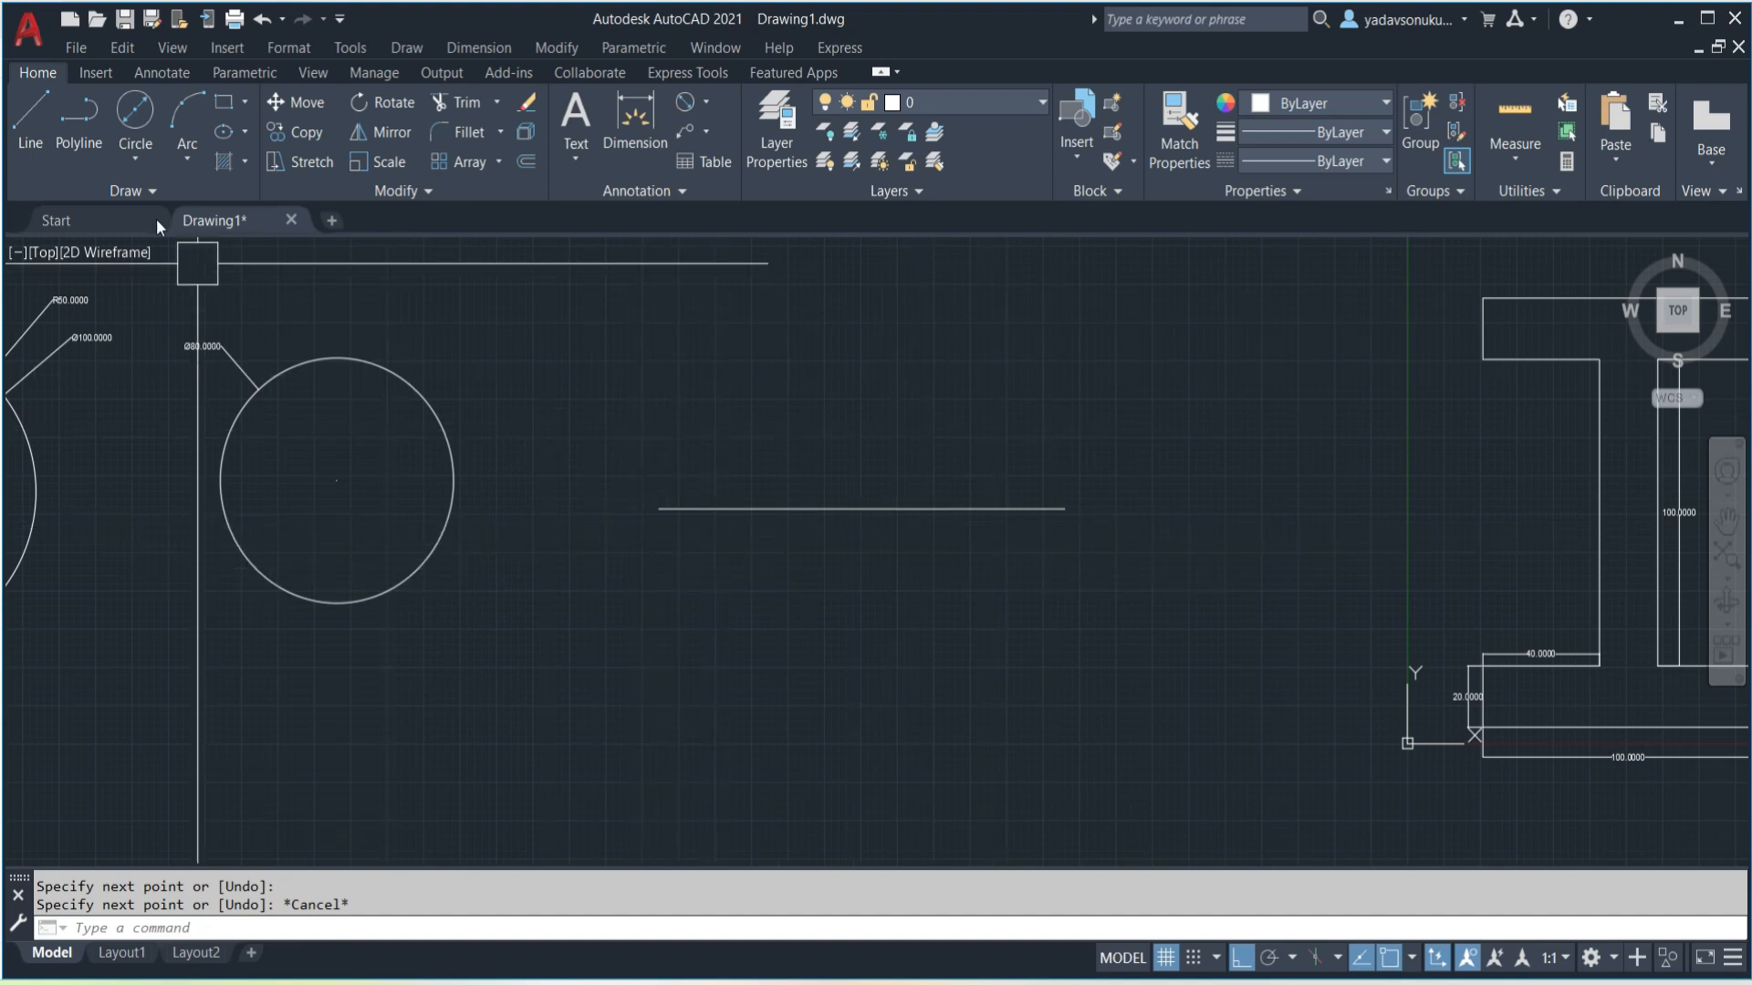
# - Draw a 2-Point circle through both endpoints of the horizontal line, using the line as its diameter
pyautogui.click(135, 159)
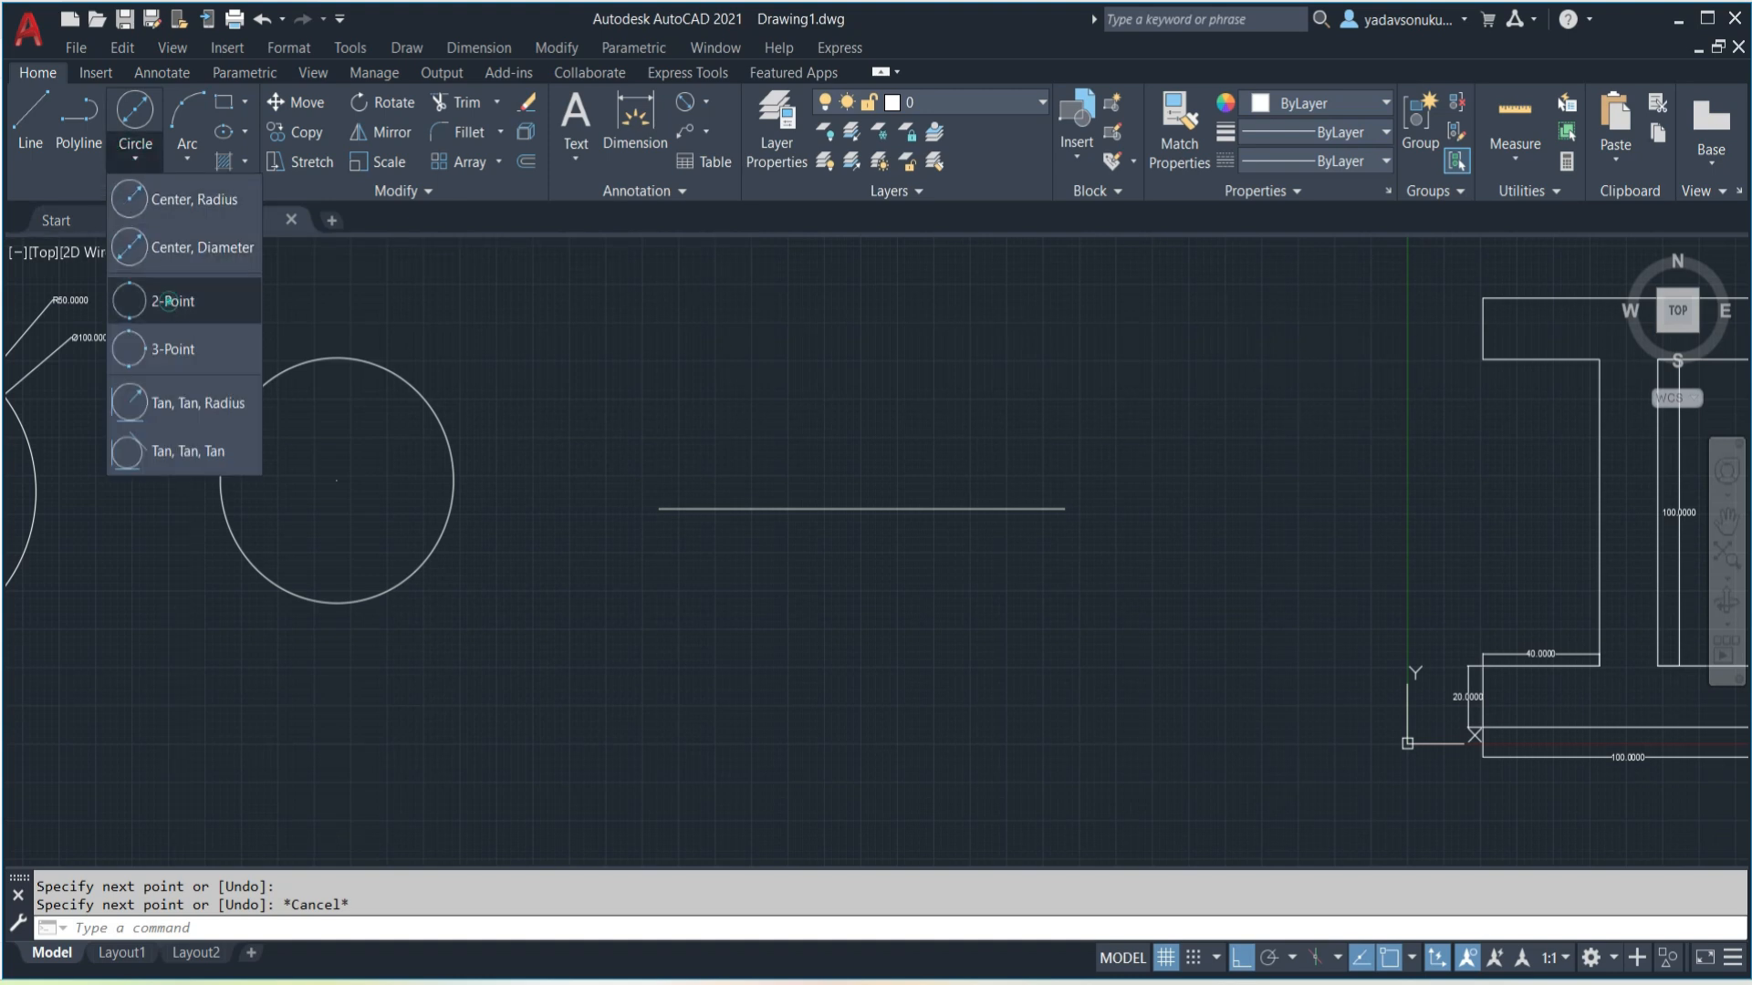
pyautogui.click(169, 301)
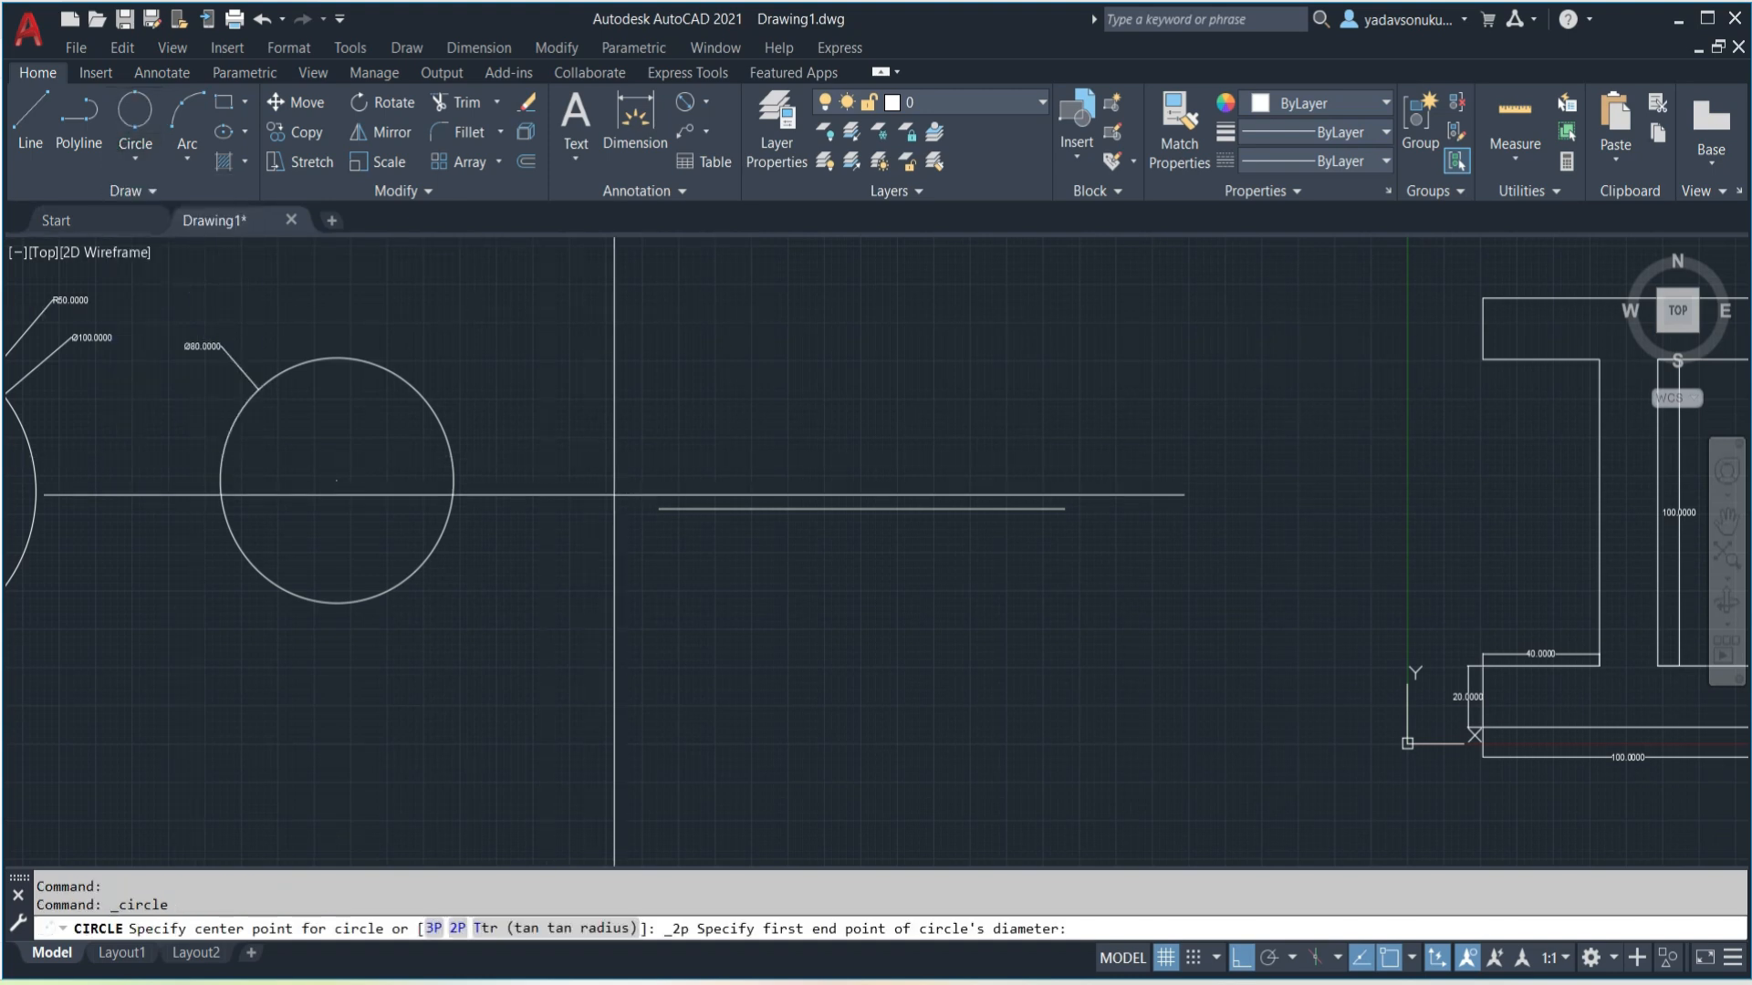
pyautogui.click(659, 508)
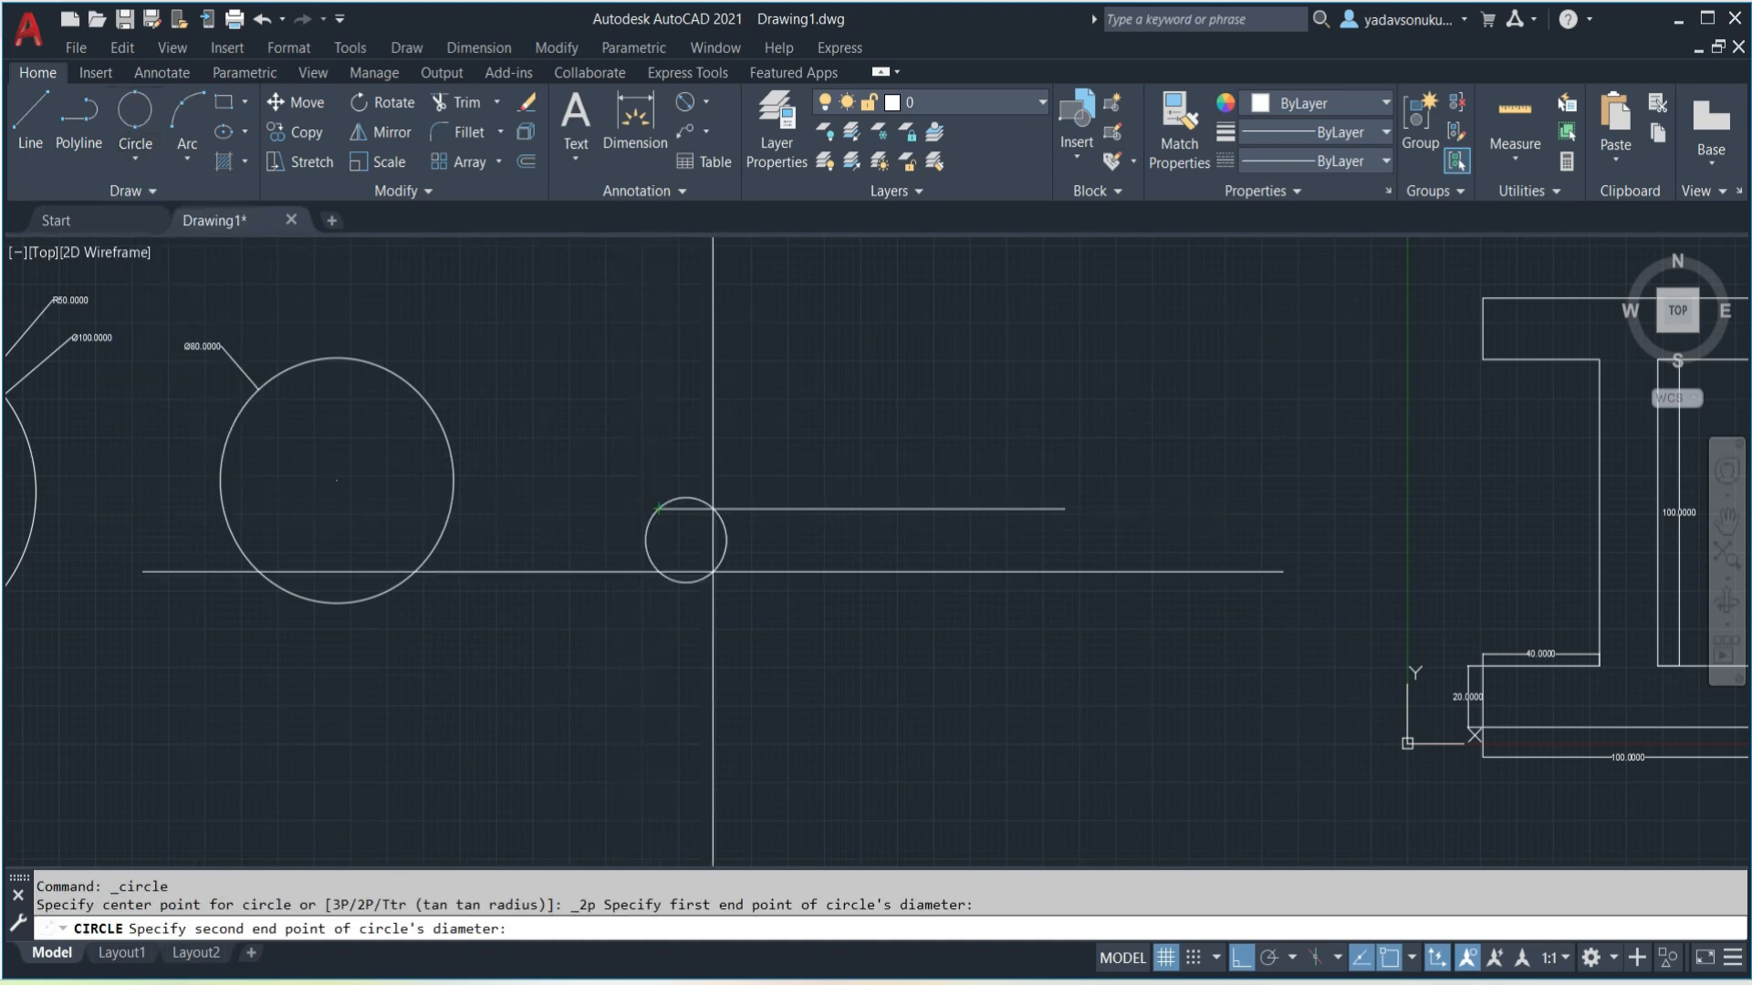
pyautogui.click(1065, 508)
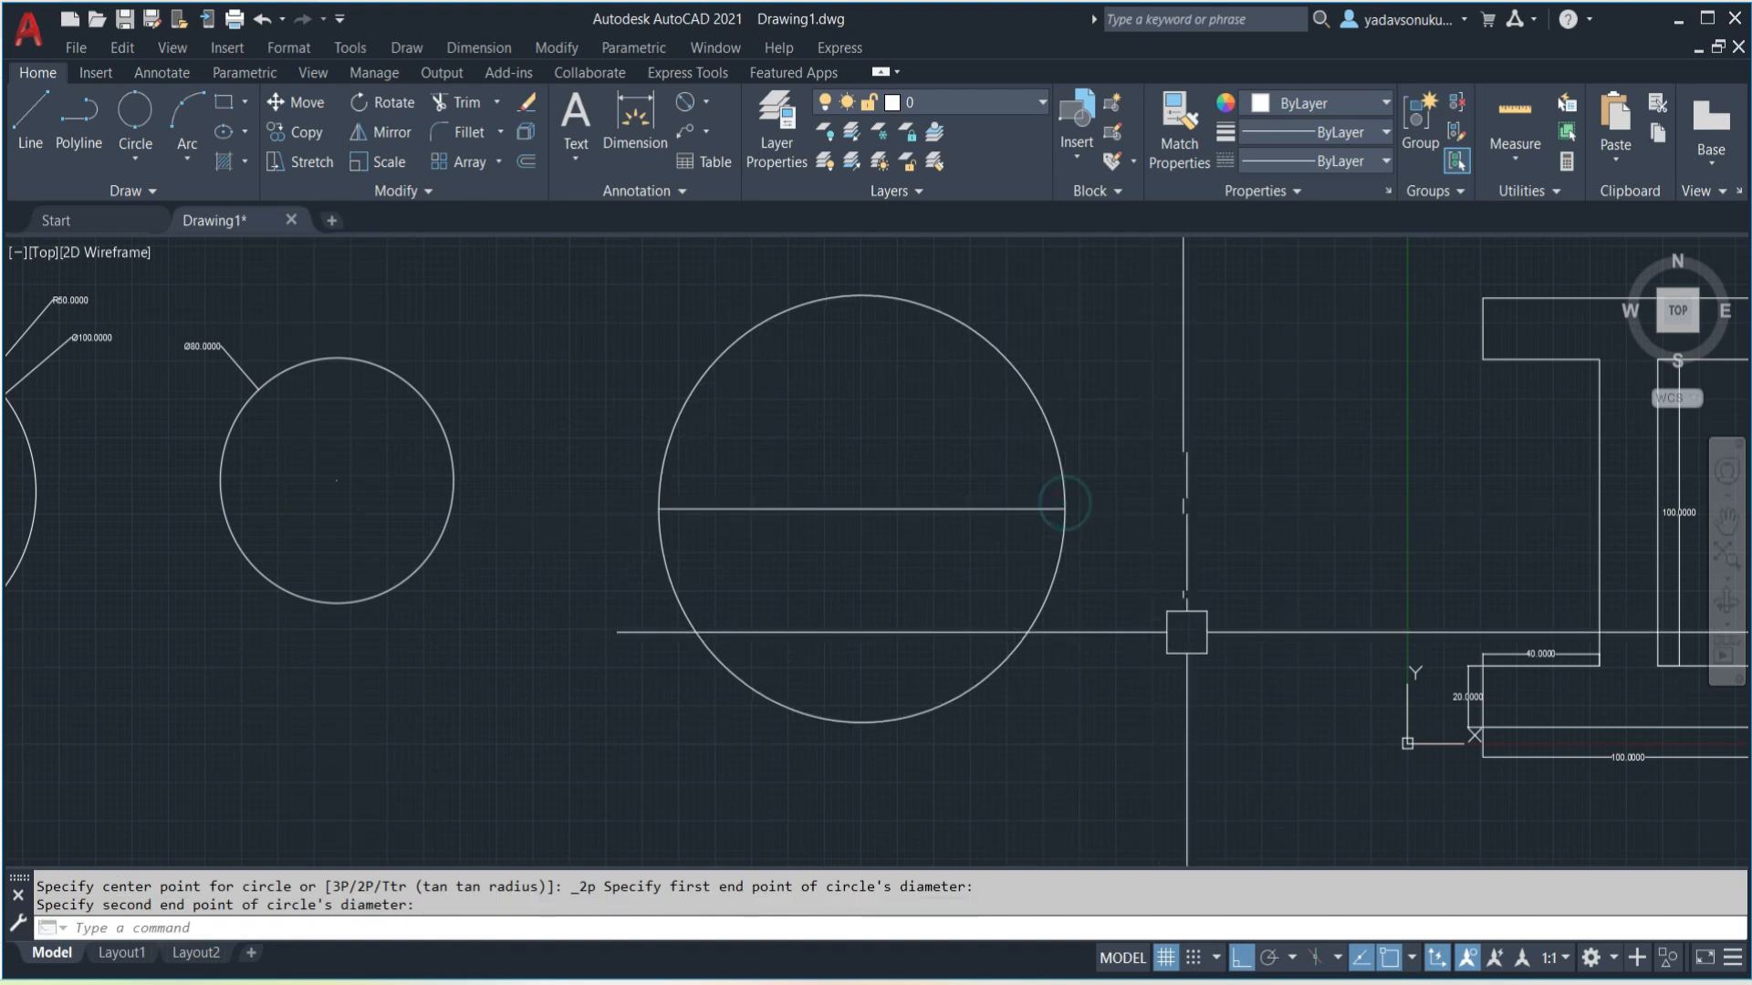
pyautogui.click(867, 508)
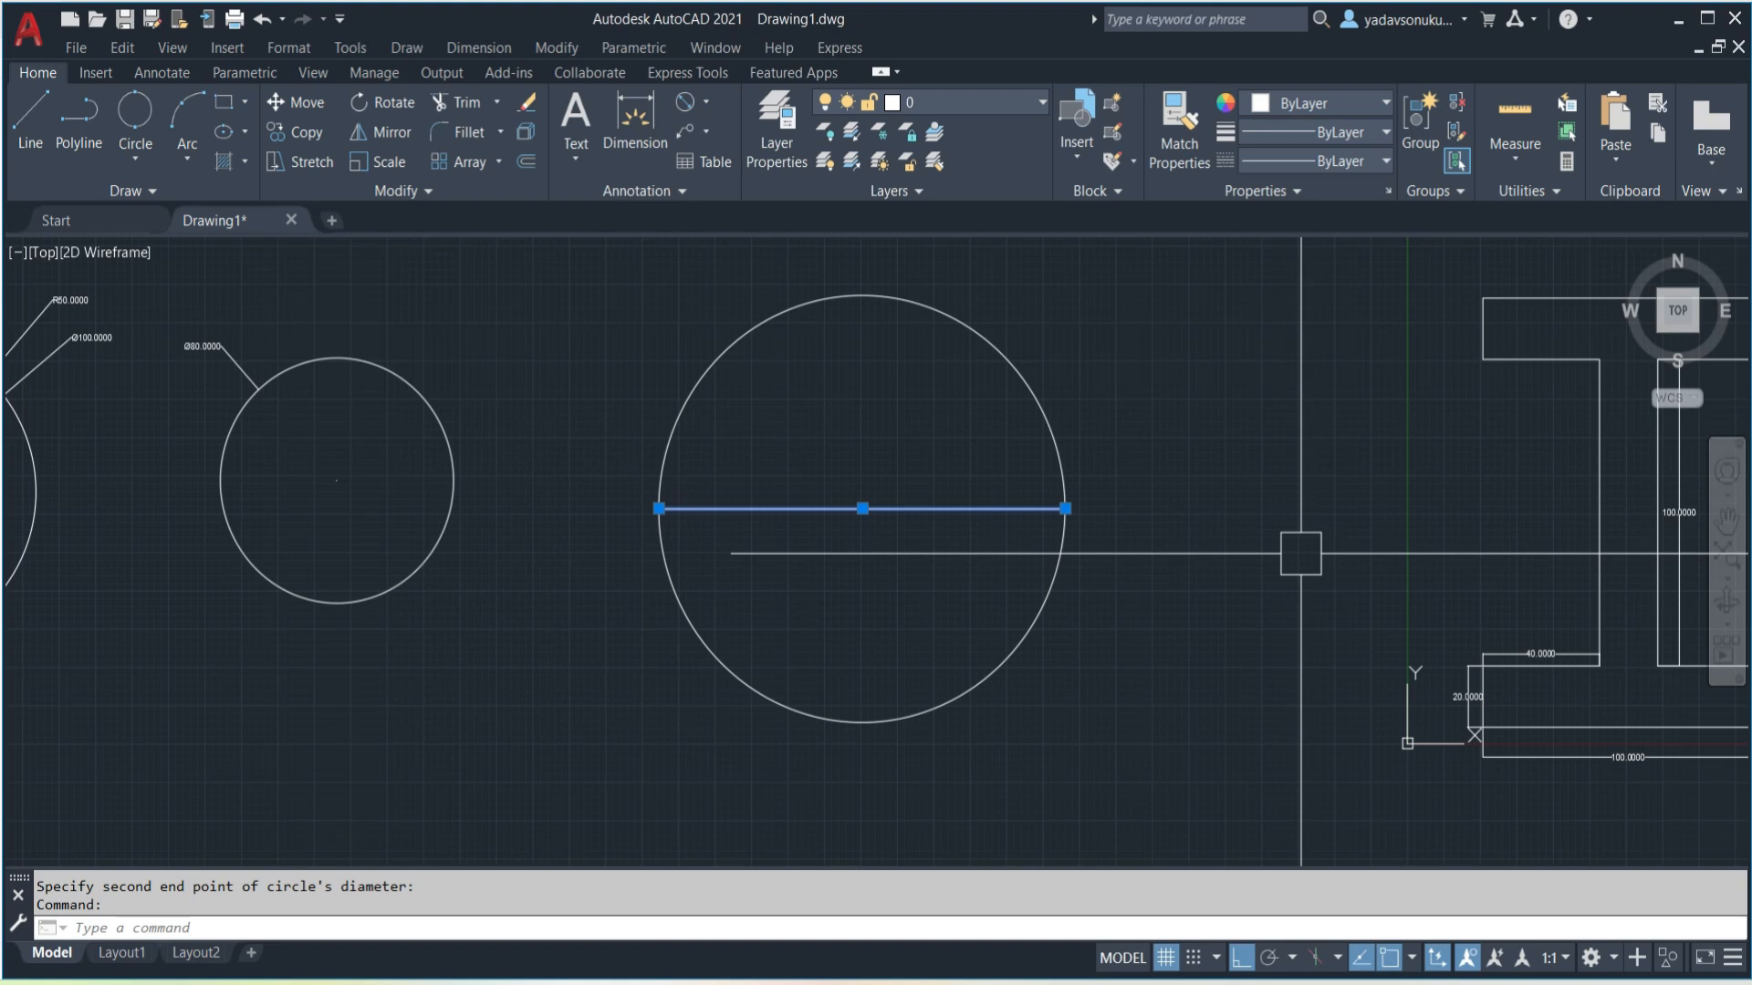
pyautogui.press('Escape')
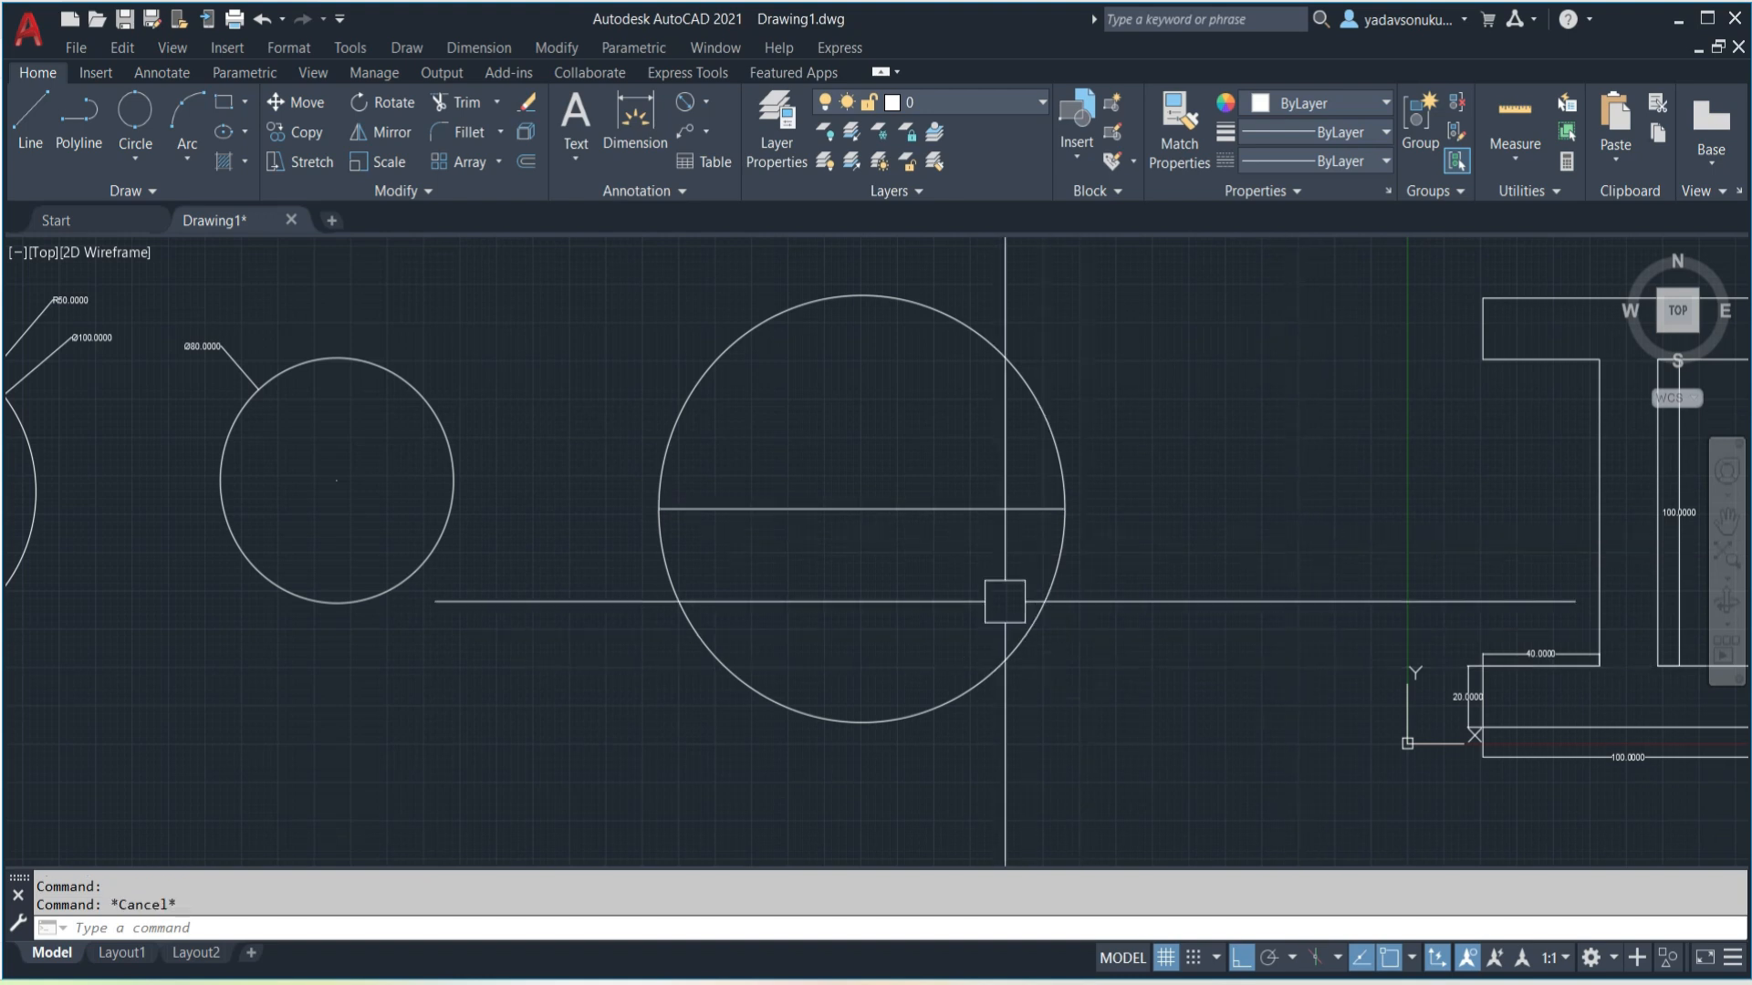
# - Draw another 2-Point circle filling the gap between the two dimensioned circles, from one's right edge to the other's left edge
pyautogui.scroll(-4, 1008, 597)
pyautogui.scroll(3, 711, 497)
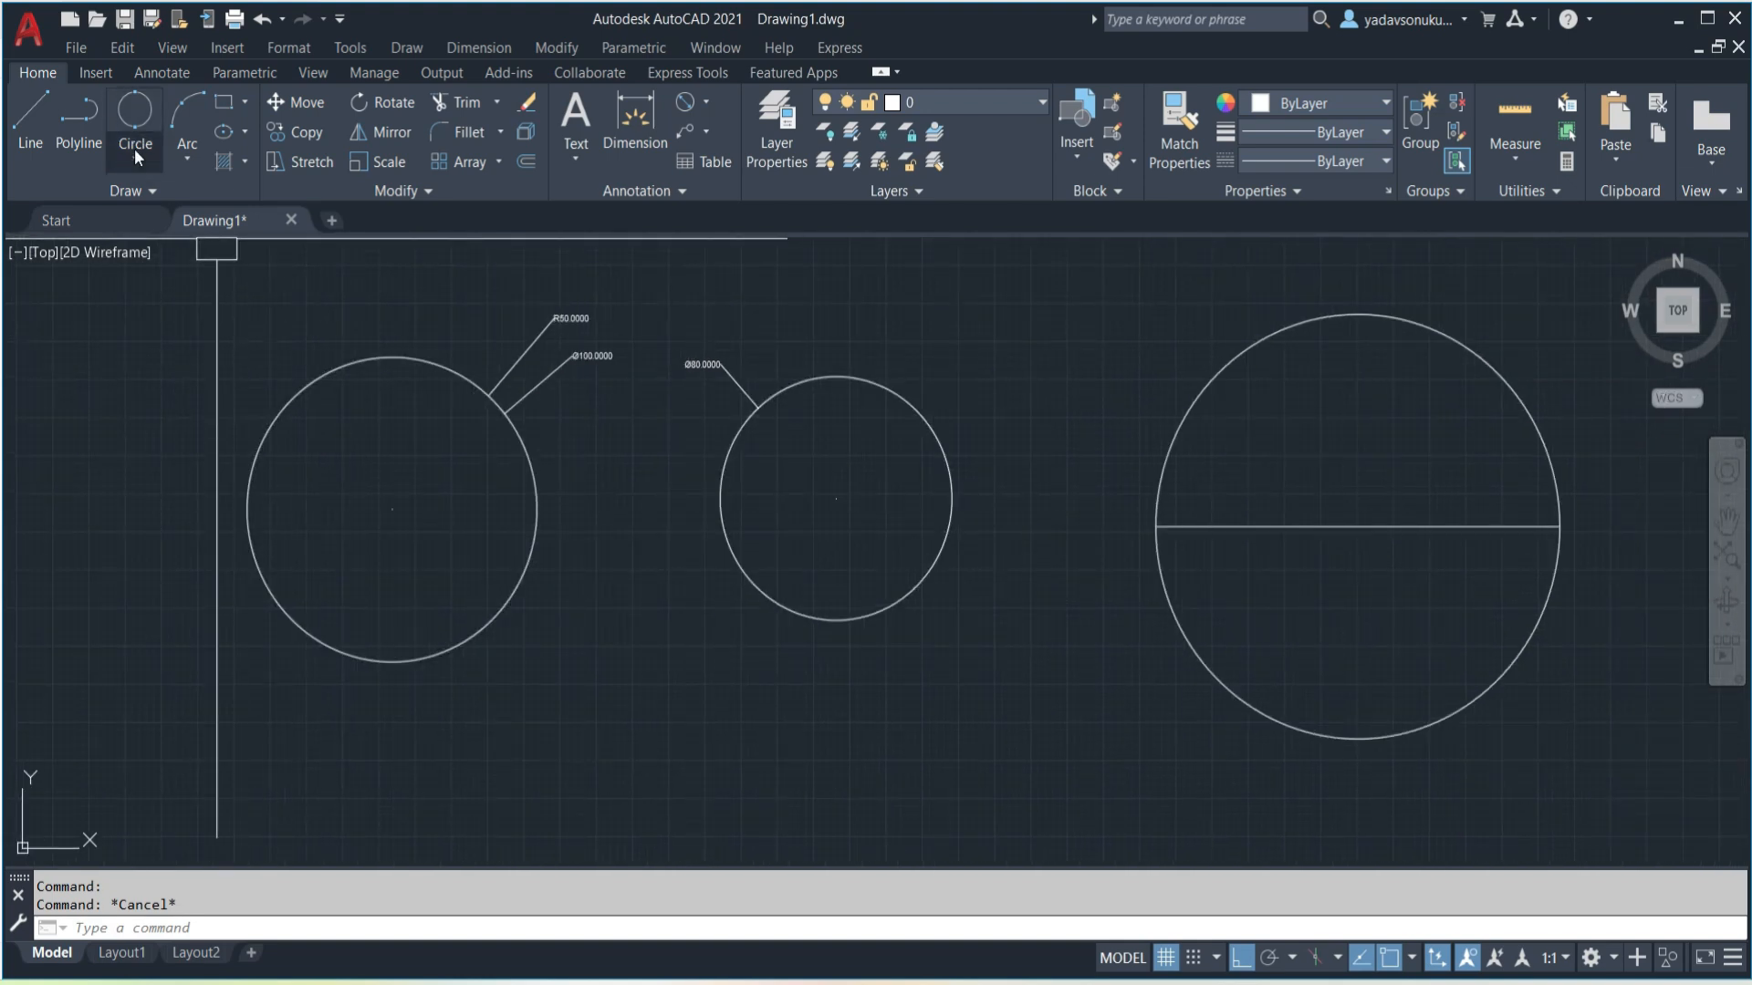
pyautogui.click(135, 155)
pyautogui.click(164, 300)
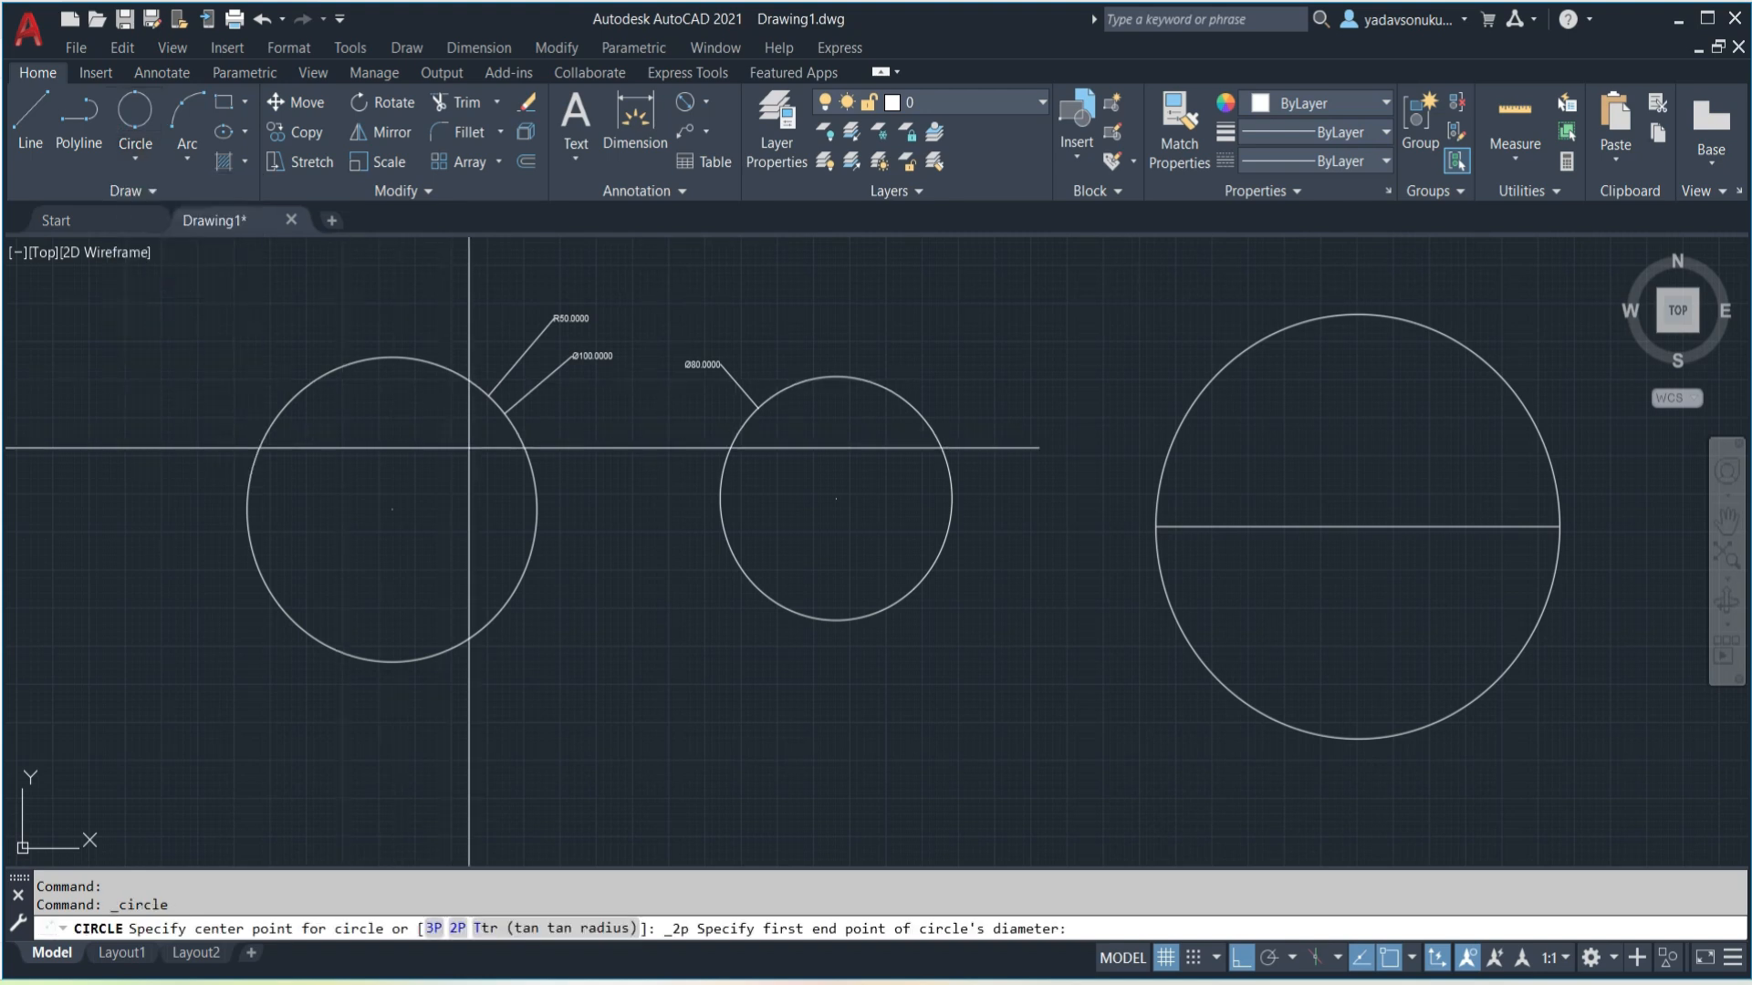
pyautogui.click(537, 508)
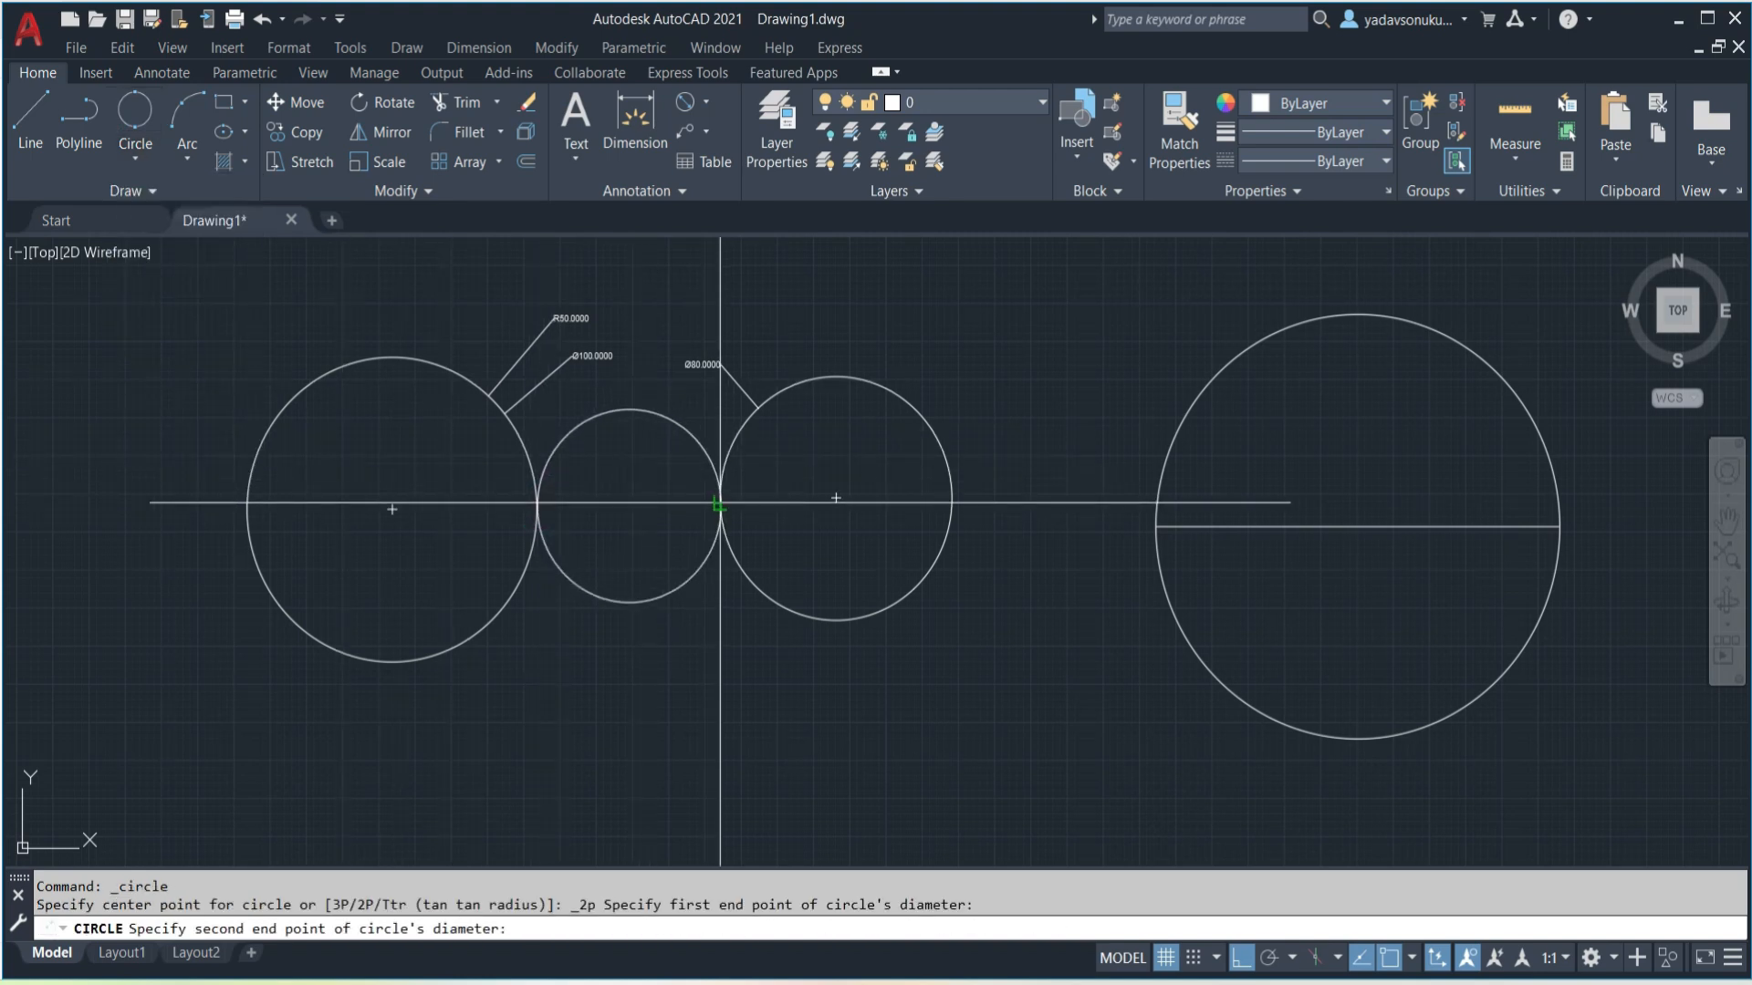
pyautogui.click(722, 506)
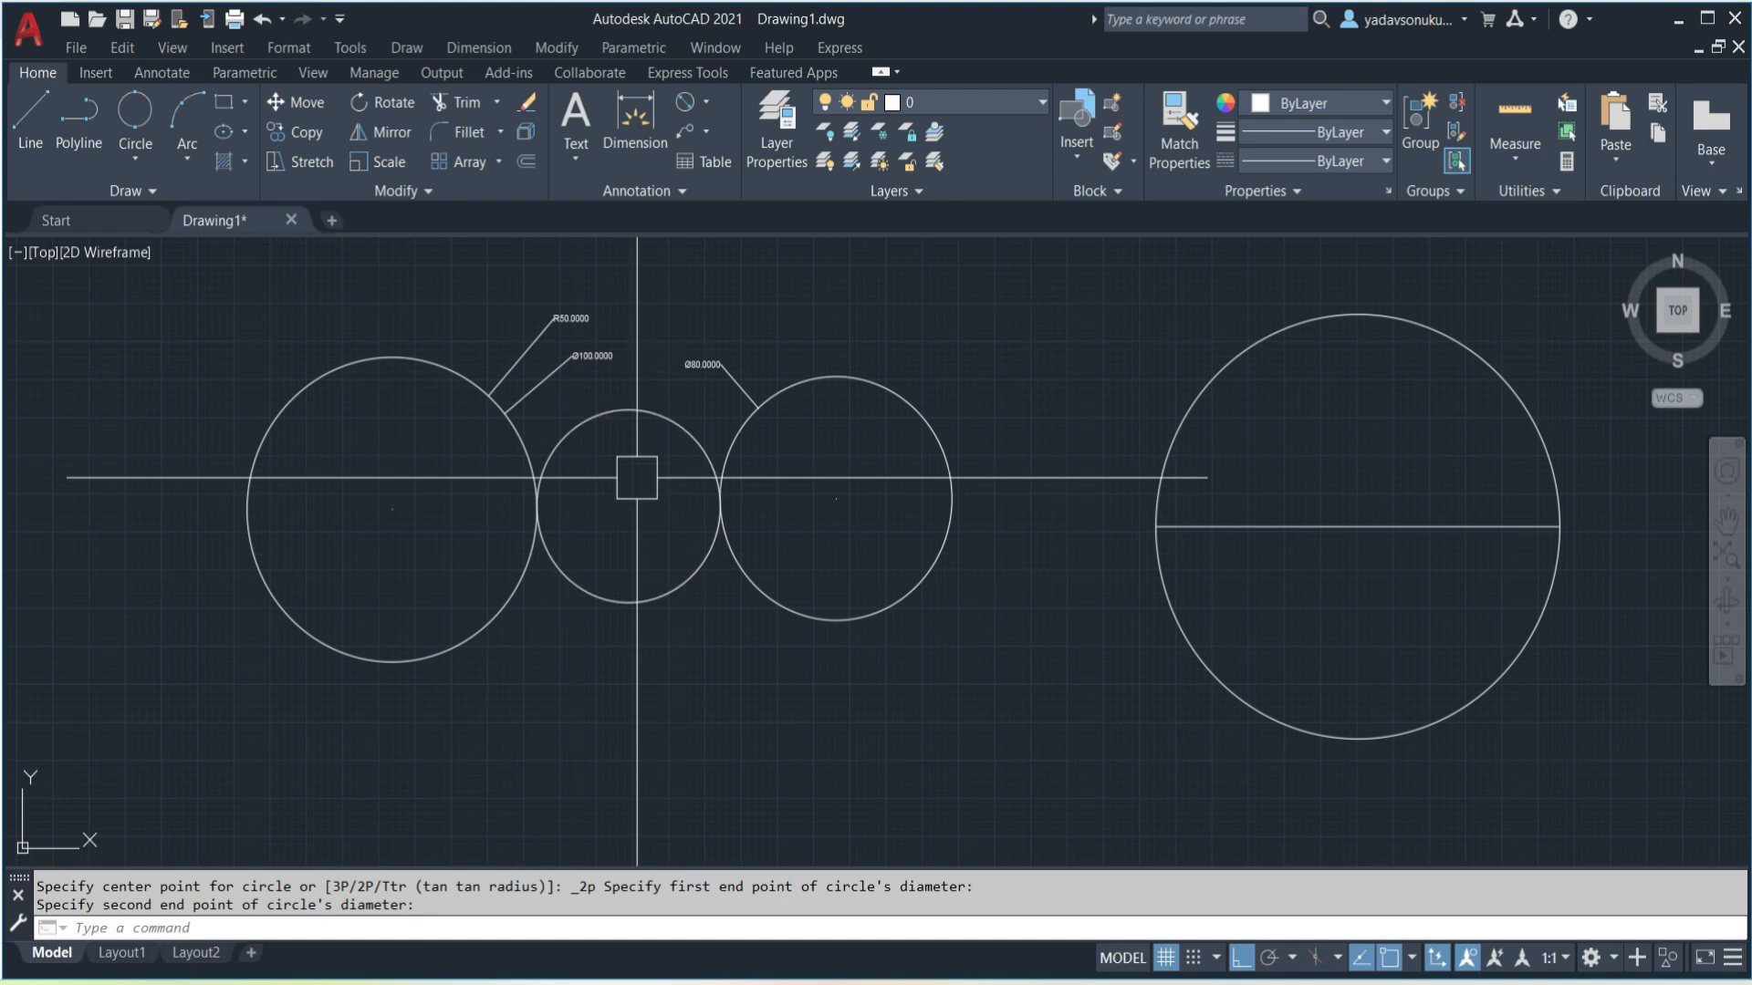
# - Draw an open L shape from a vertical and a horizontal line between the 2-Point circle with its diameter line and the I-profile
pyautogui.moveTo(966, 520)
pyautogui.mouseDown(button='middle')
pyautogui.moveTo(373, 488)
pyautogui.moveTo(24, 507)
pyautogui.mouseUp(button='middle')
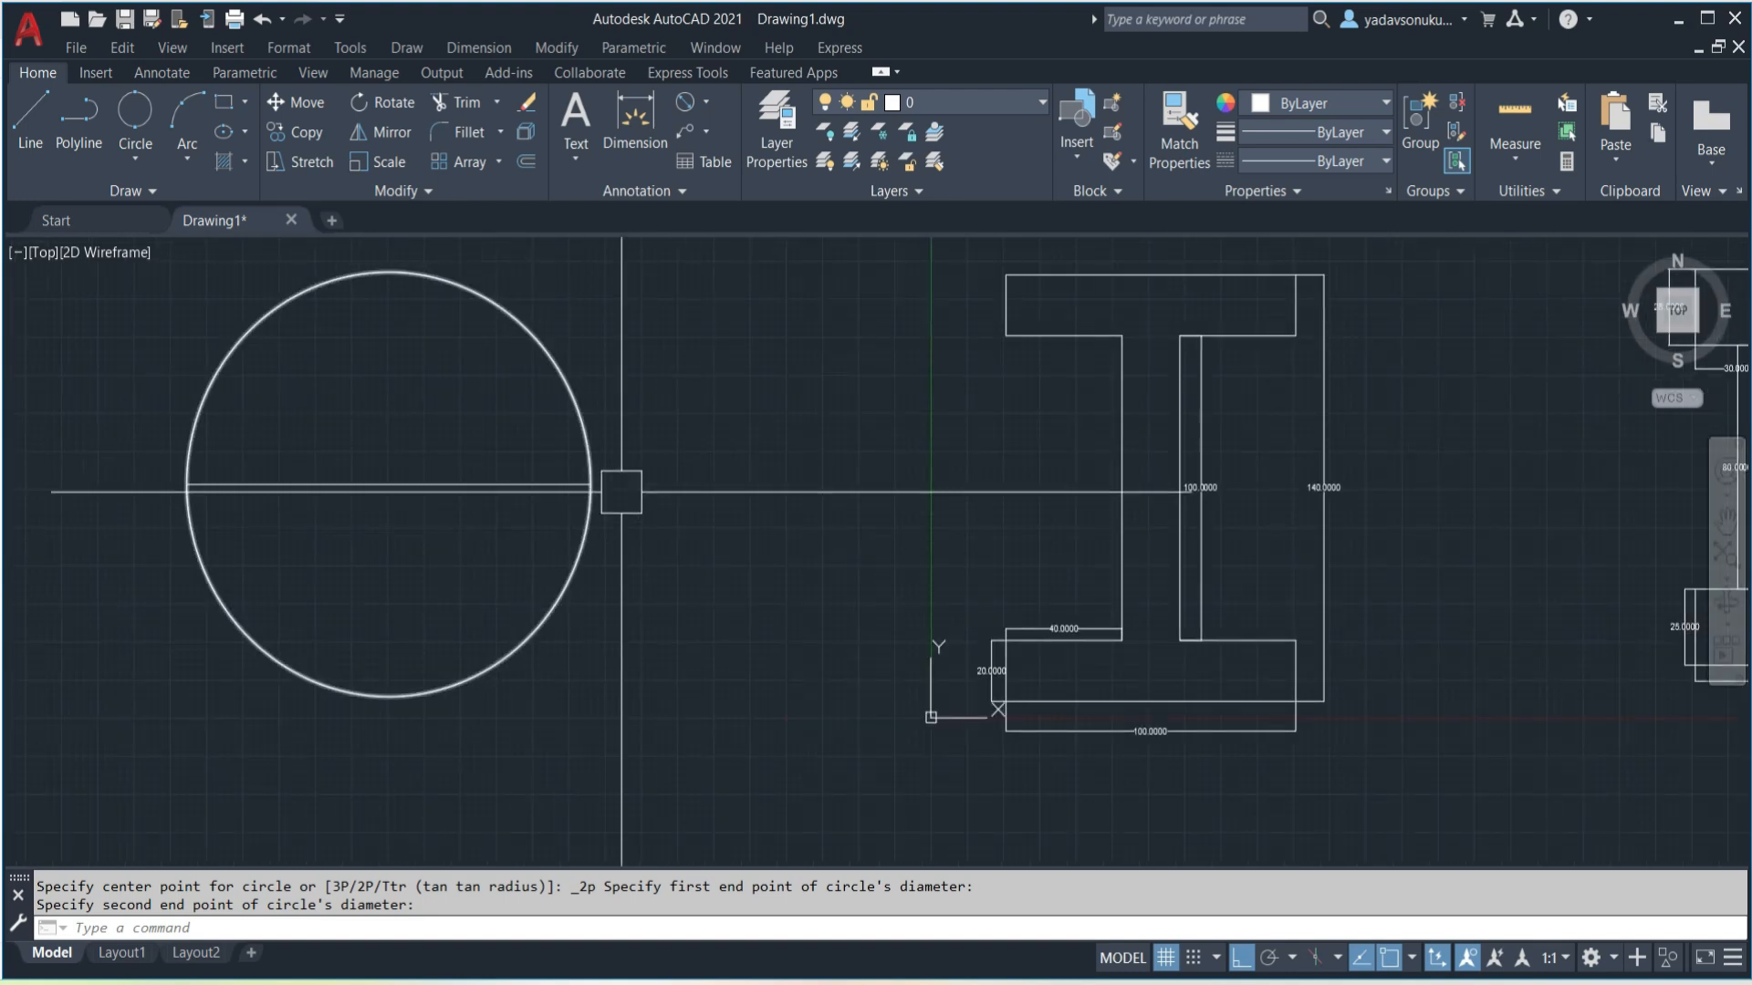
pyautogui.moveTo(621, 493); pyautogui.dragTo(619, 377, button='middle')
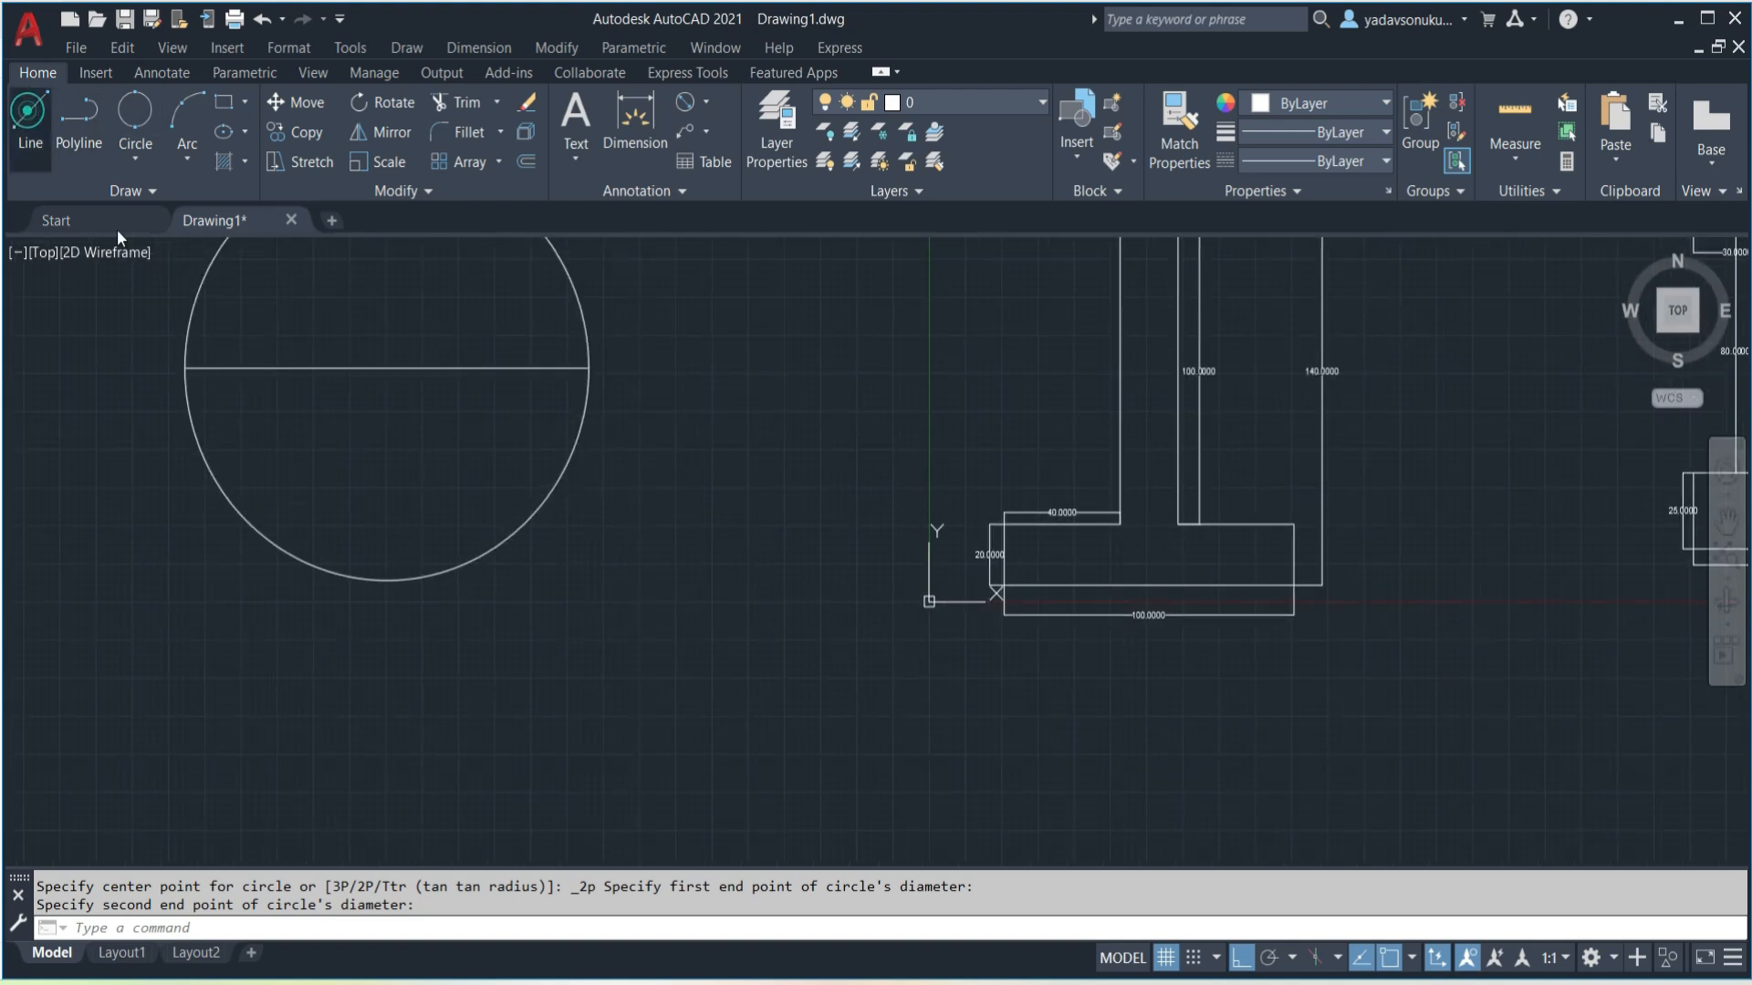
pyautogui.click(30, 117)
pyautogui.click(662, 271)
pyautogui.click(663, 703)
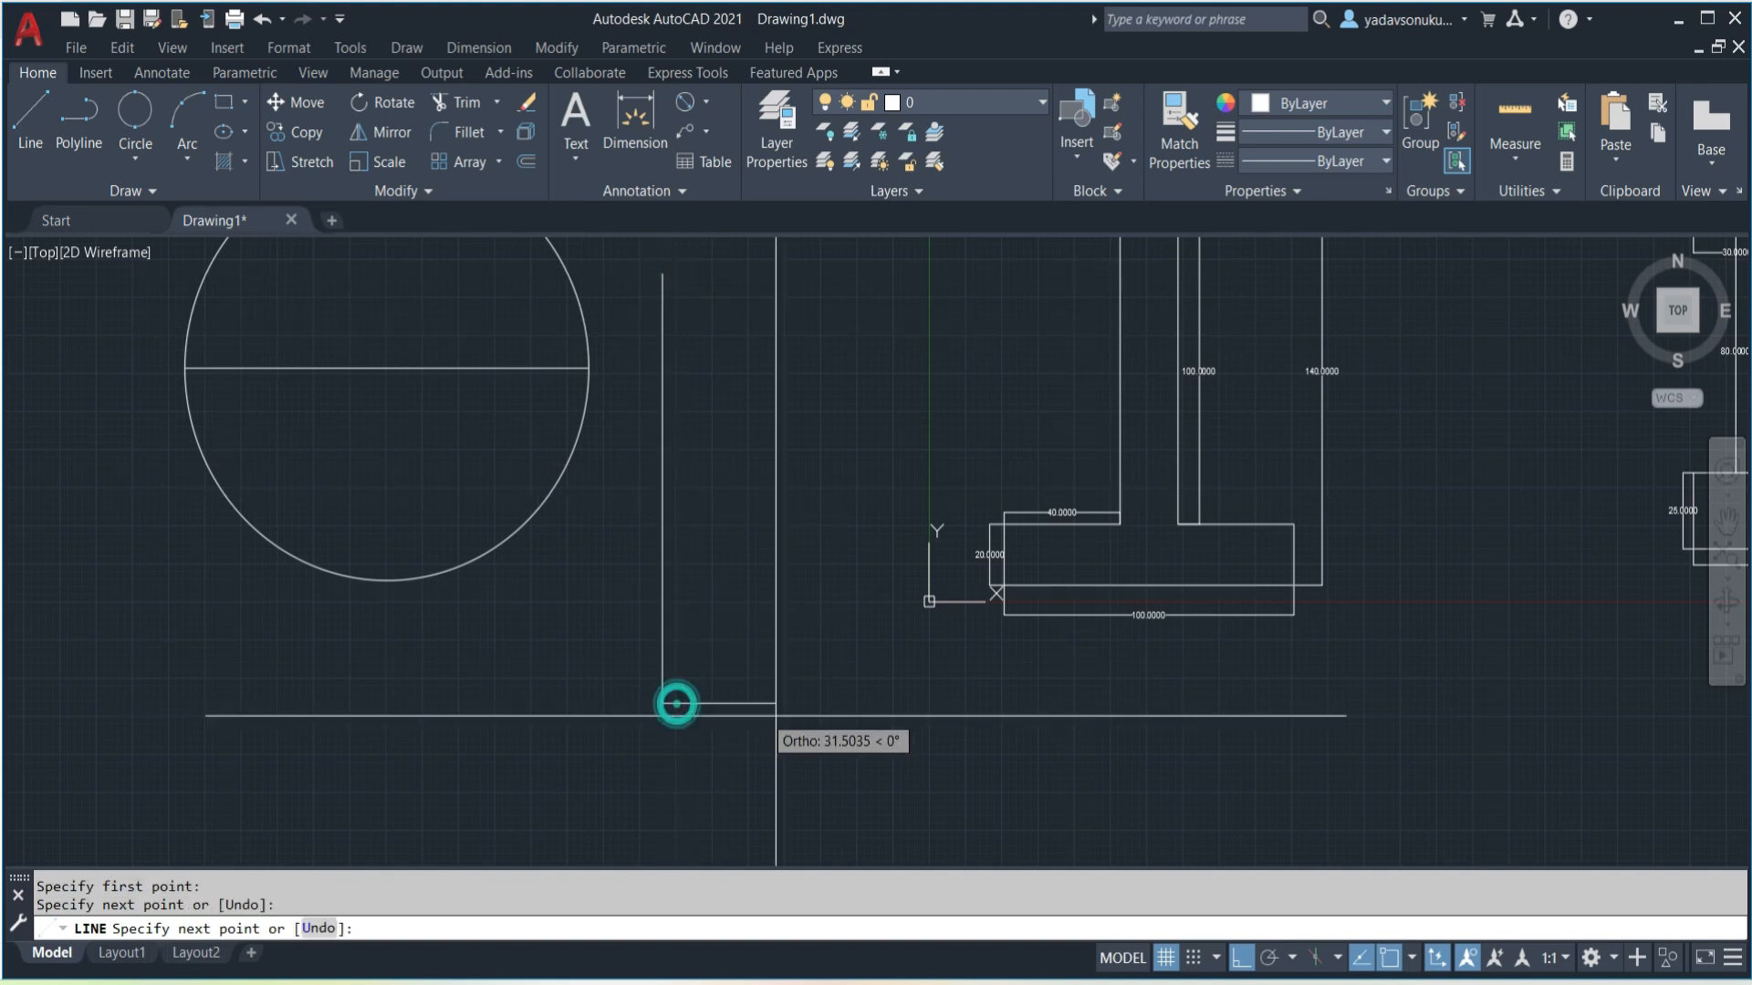
pyautogui.click(989, 703)
pyautogui.press('Escape')
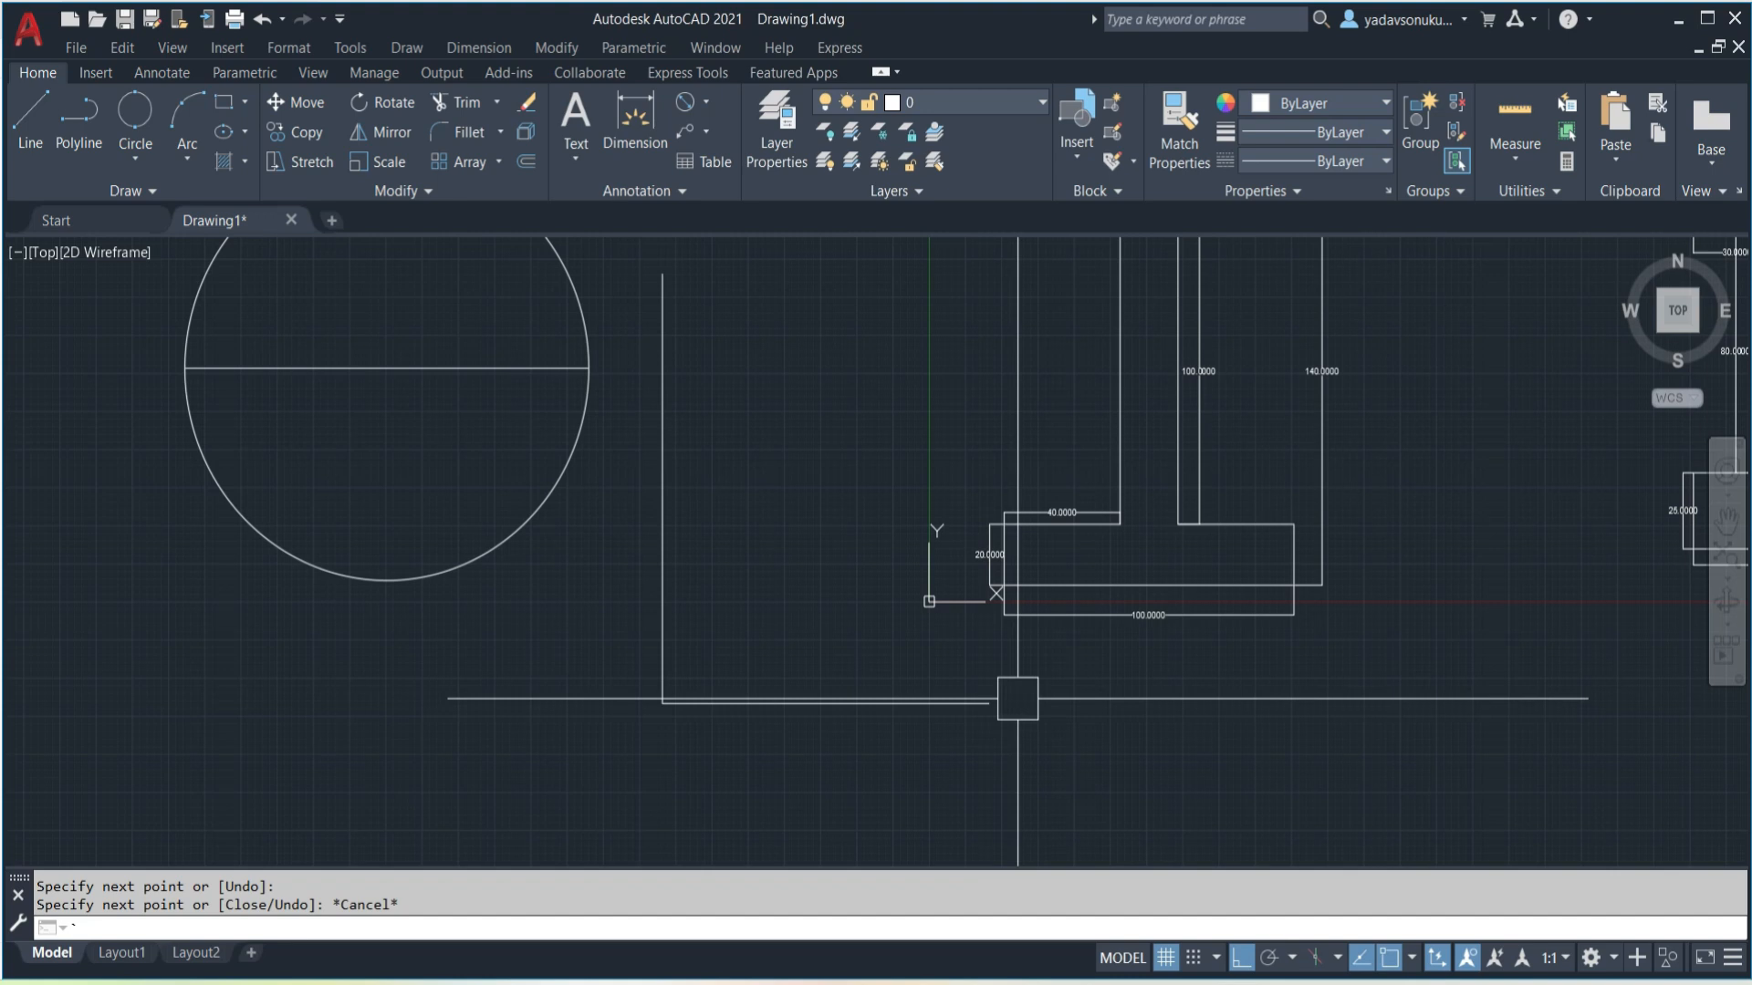
# - Draw a 3-Point circle through the upper endpoint, the corner and the far horizontal endpoint of the L-shaped lines
pyautogui.click(135, 157)
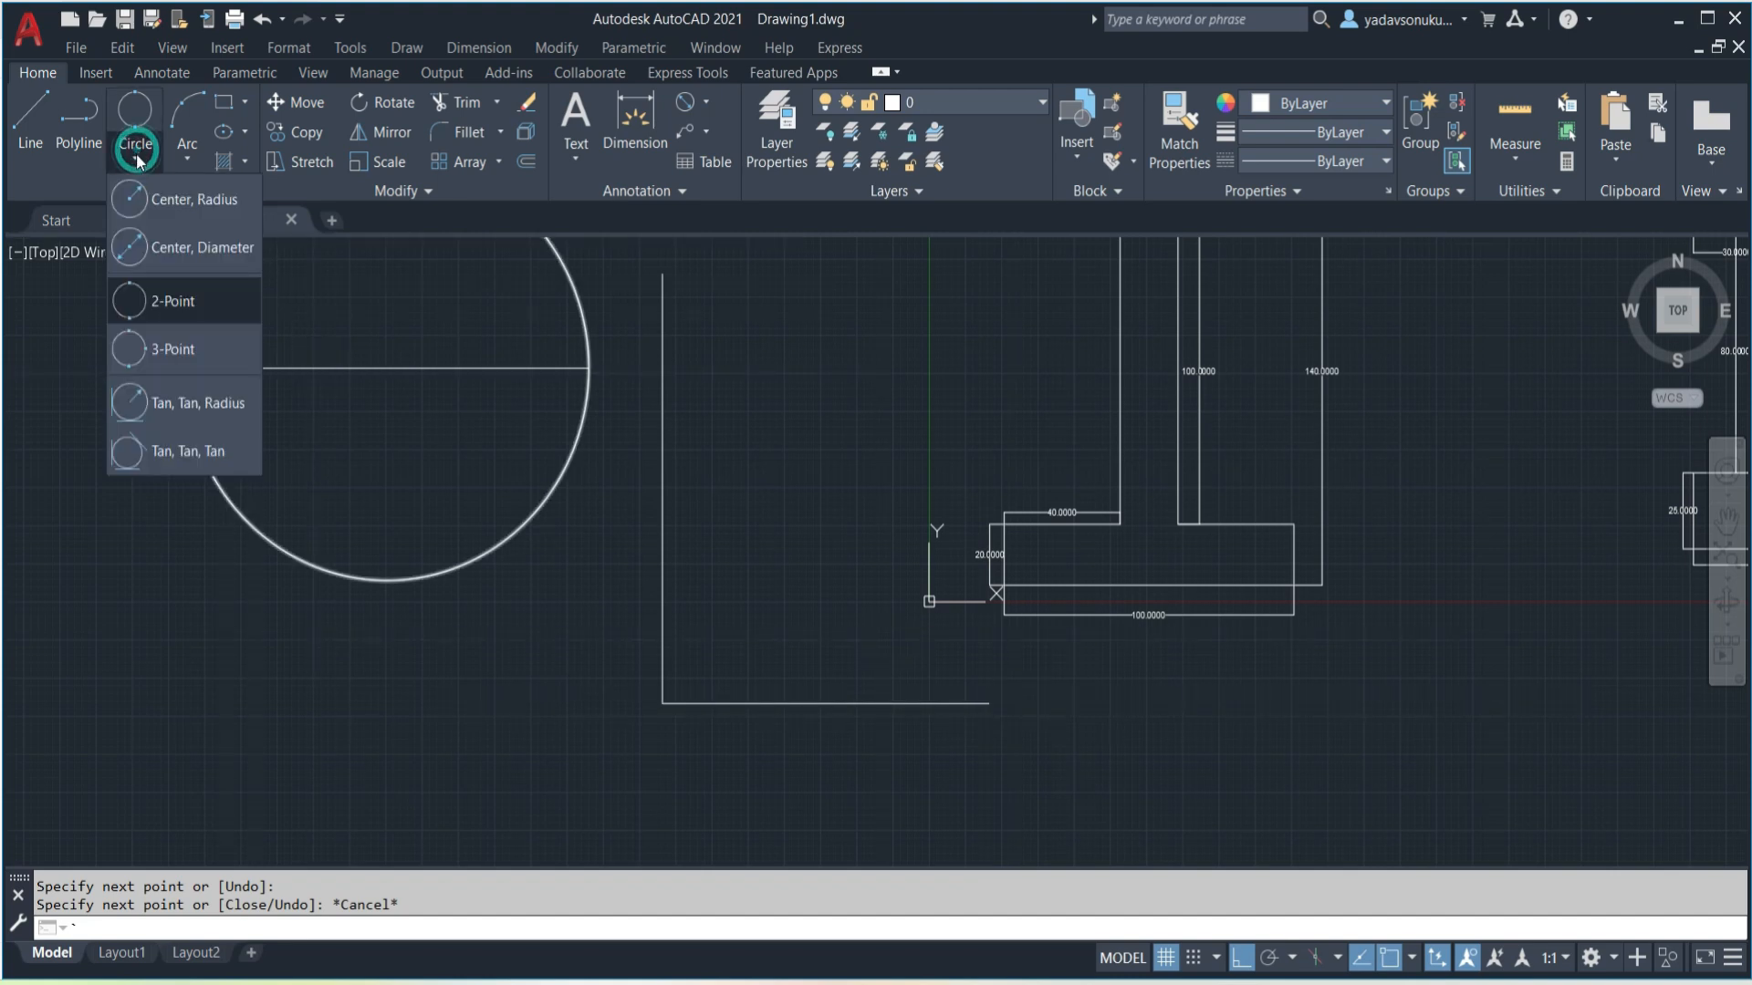
pyautogui.click(144, 350)
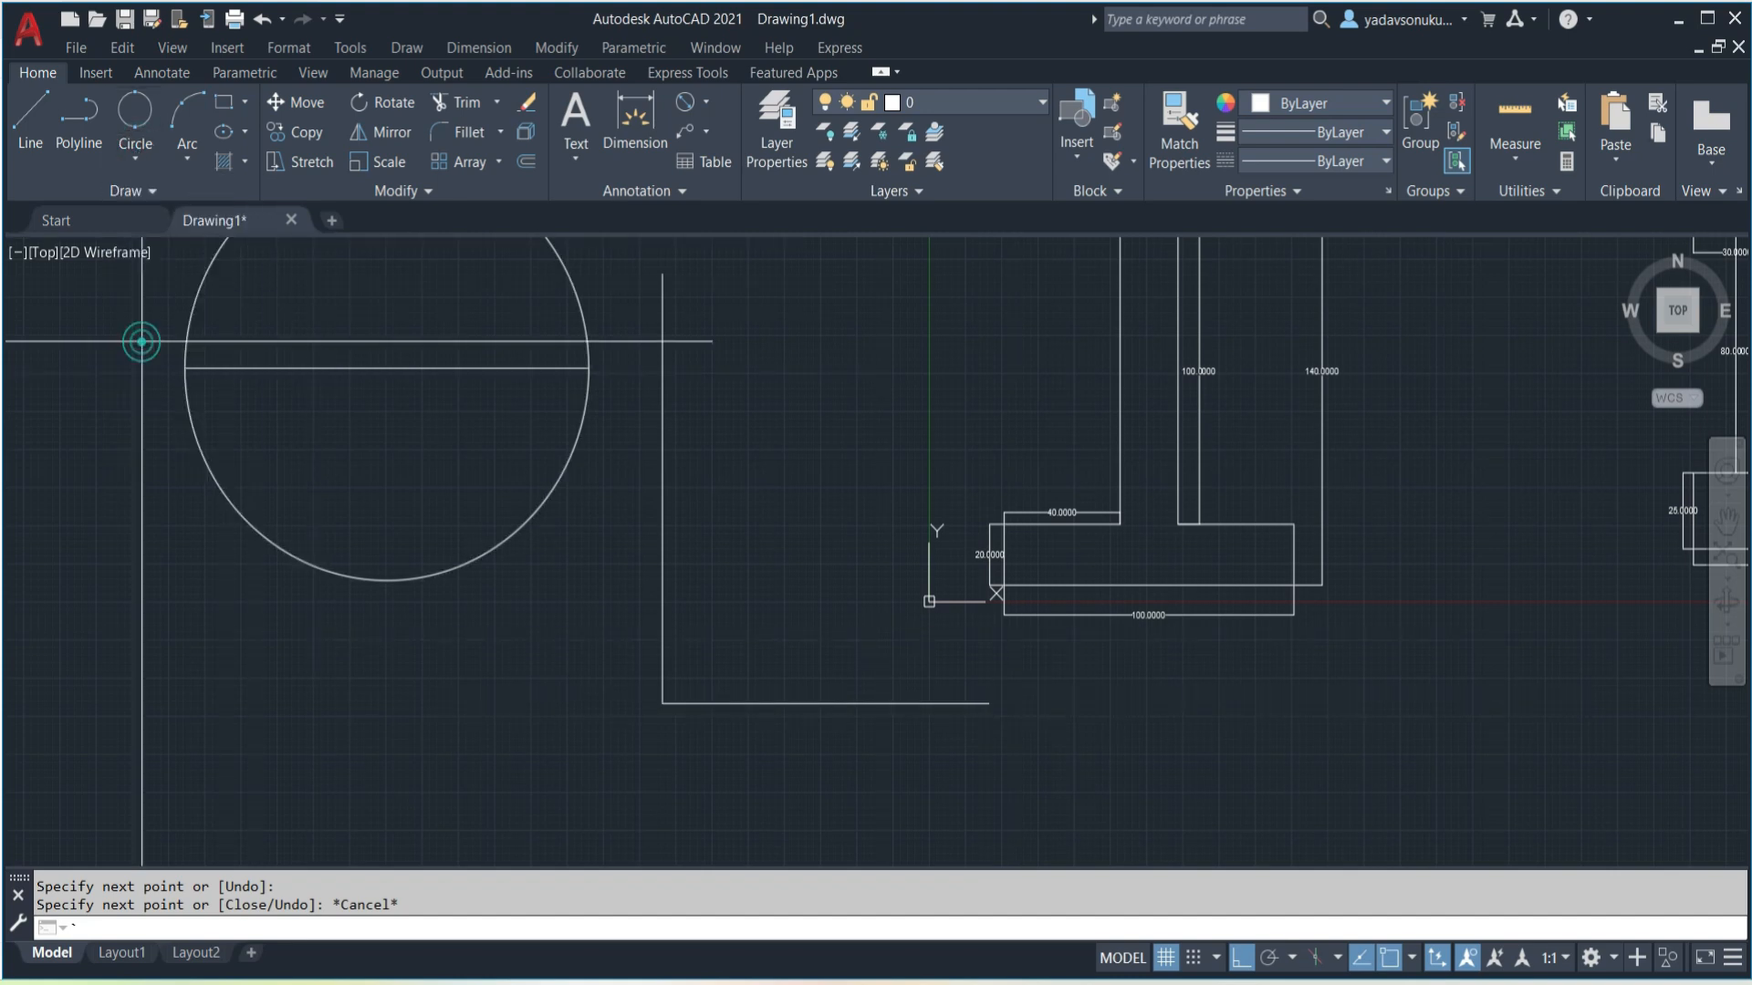
pyautogui.click(664, 274)
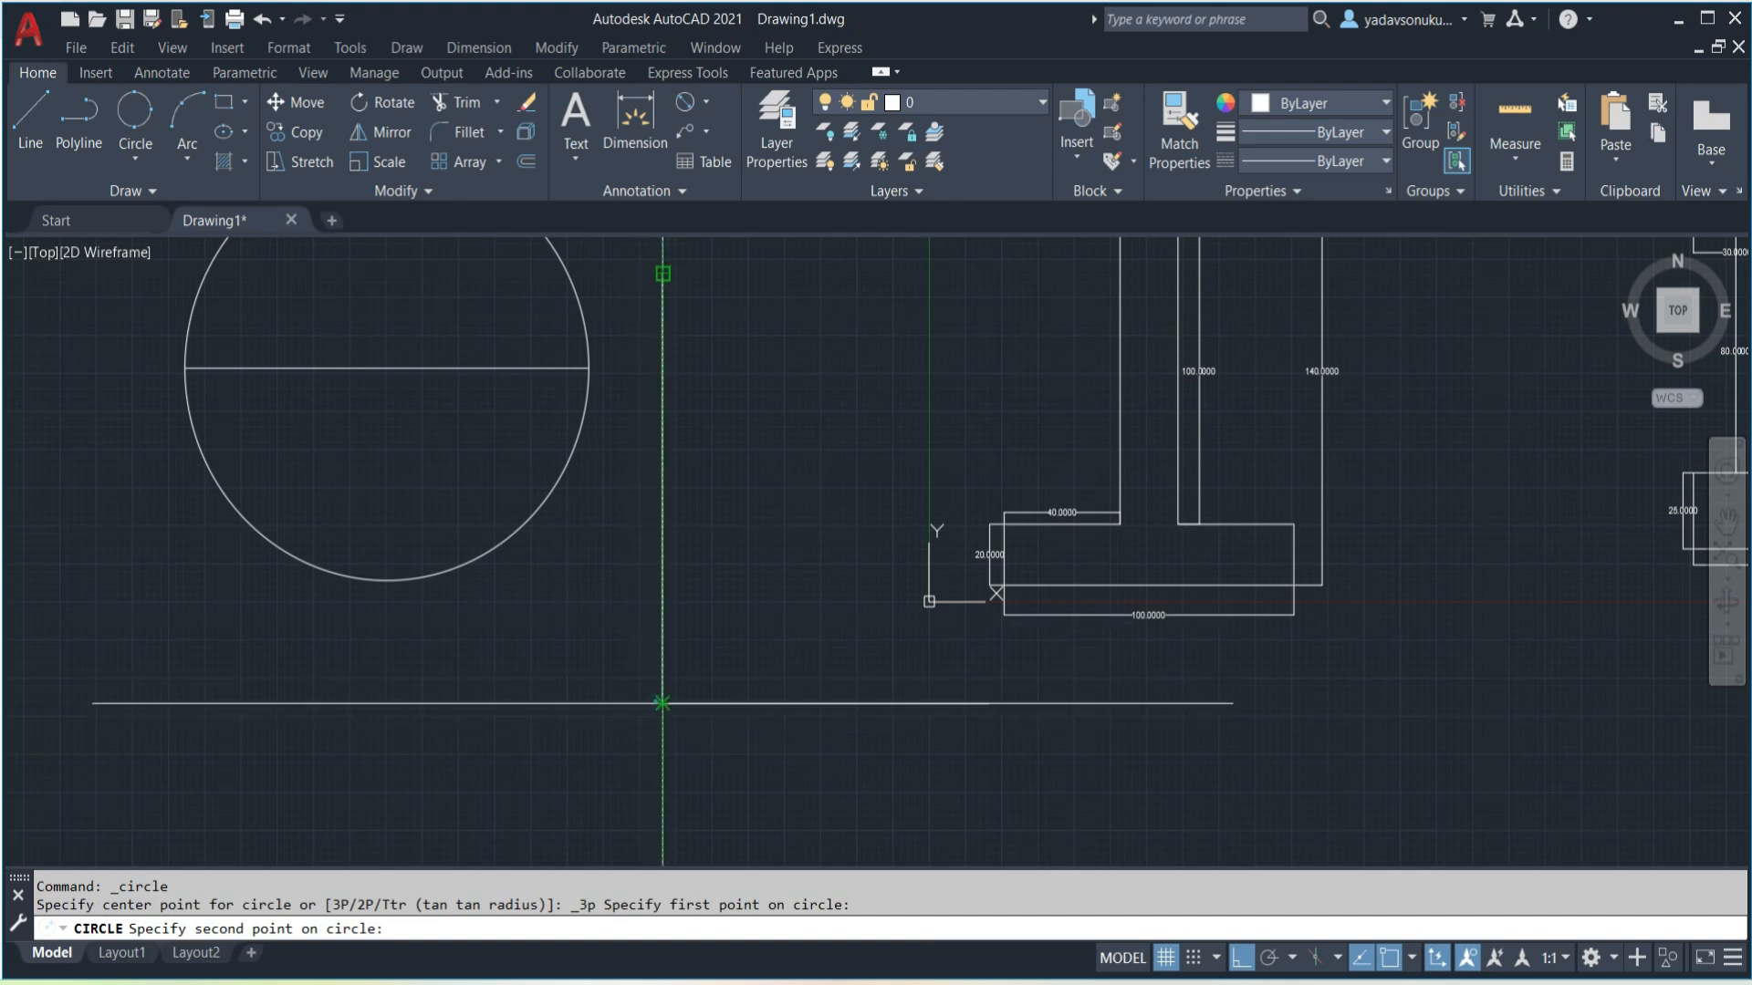
pyautogui.click(663, 703)
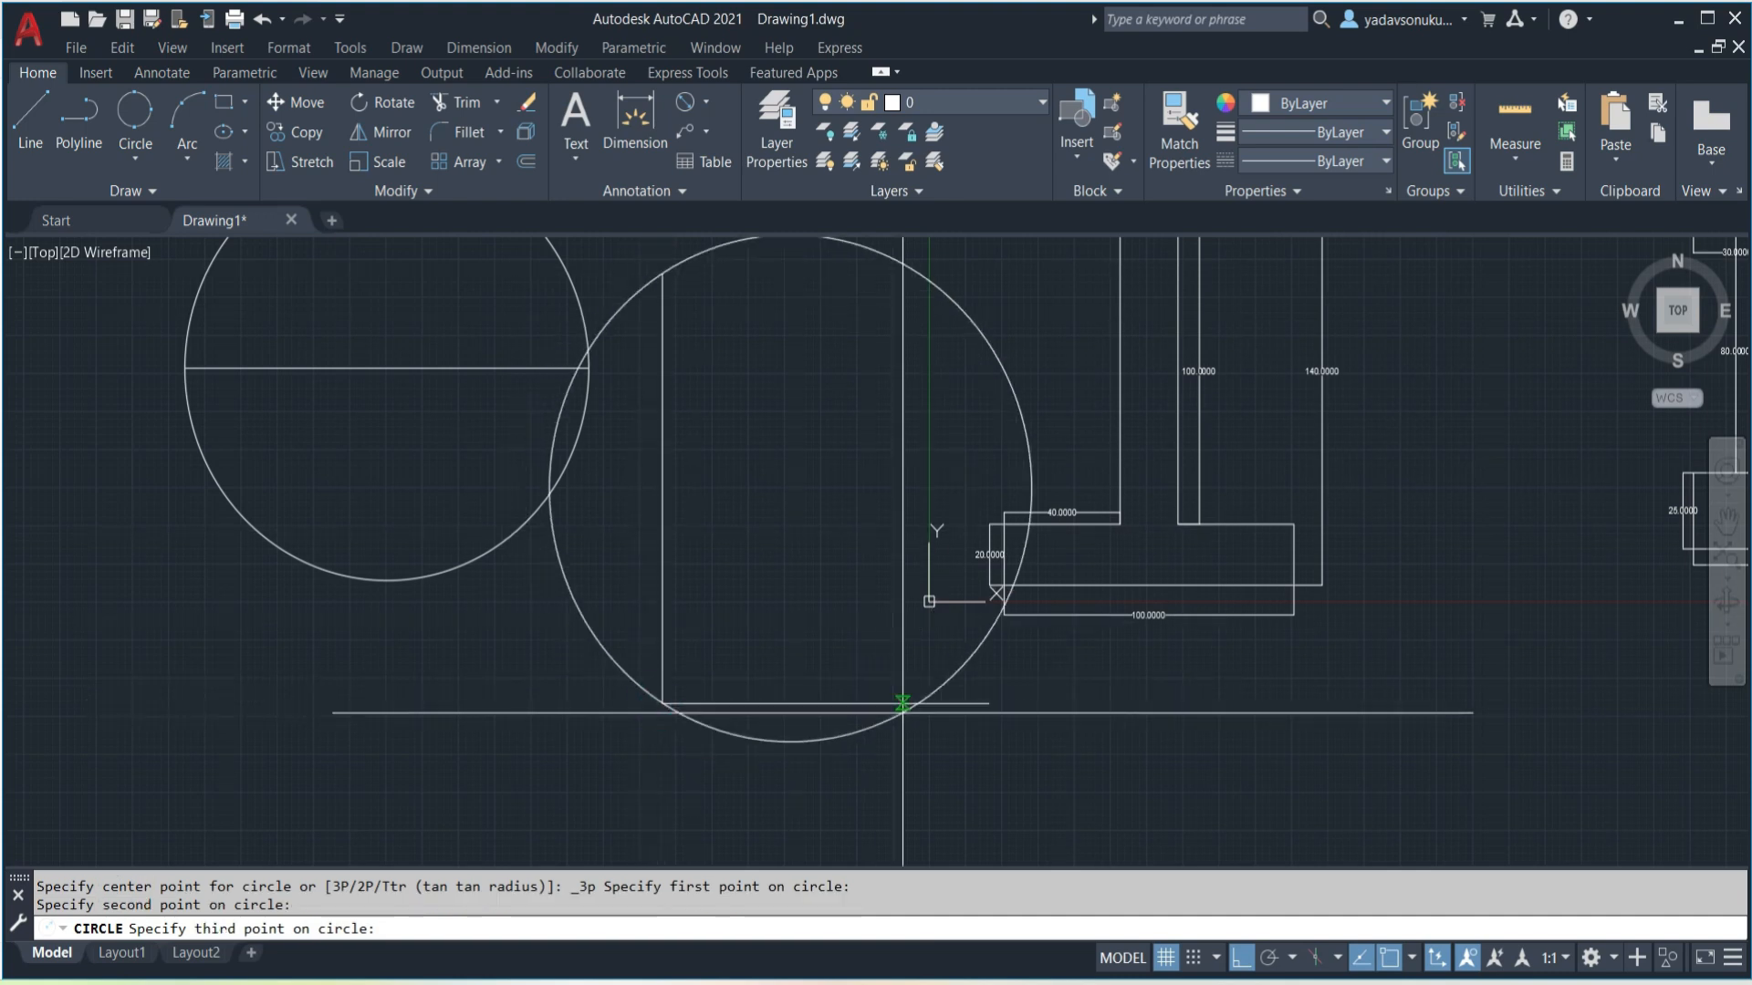
pyautogui.click(989, 704)
pyautogui.scroll(-5, 1041, 704)
pyautogui.scroll(6, 798, 595)
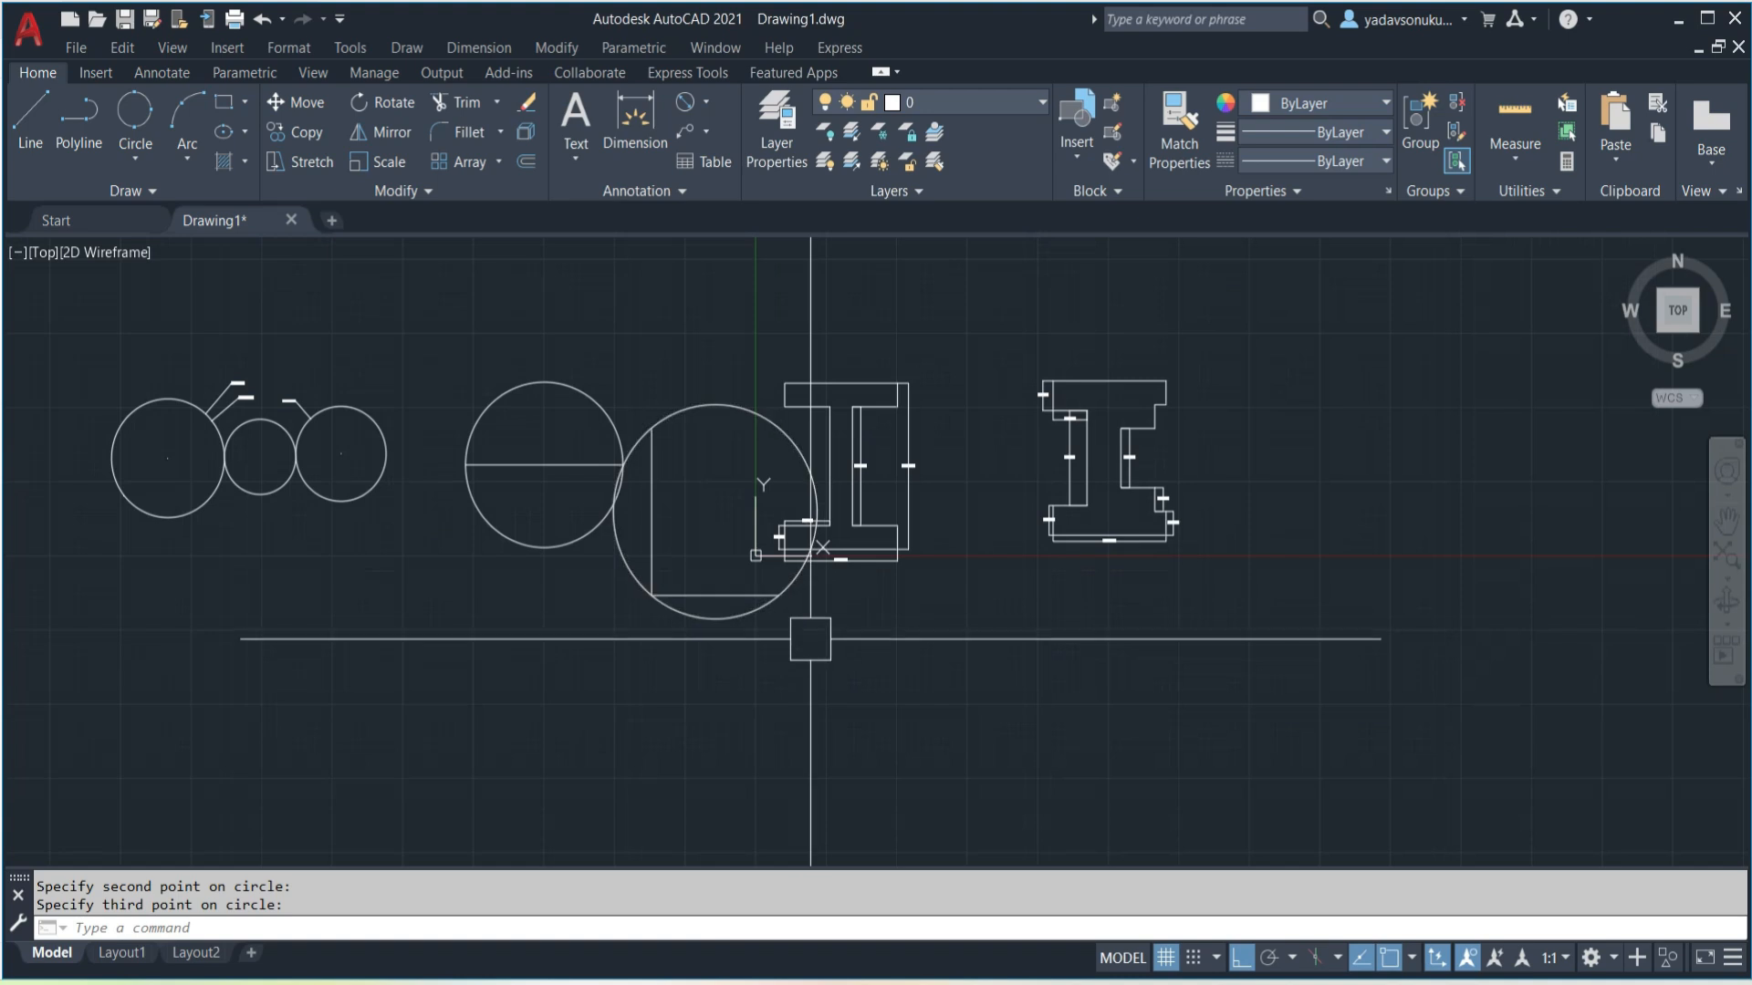
pyautogui.click(751, 489)
pyautogui.moveTo(791, 618)
pyautogui.mouseDown(button='middle')
pyautogui.moveTo(779, 643)
pyautogui.moveTo(637, 614)
pyautogui.mouseUp(button='middle')
pyautogui.scroll(-3, 584, 520)
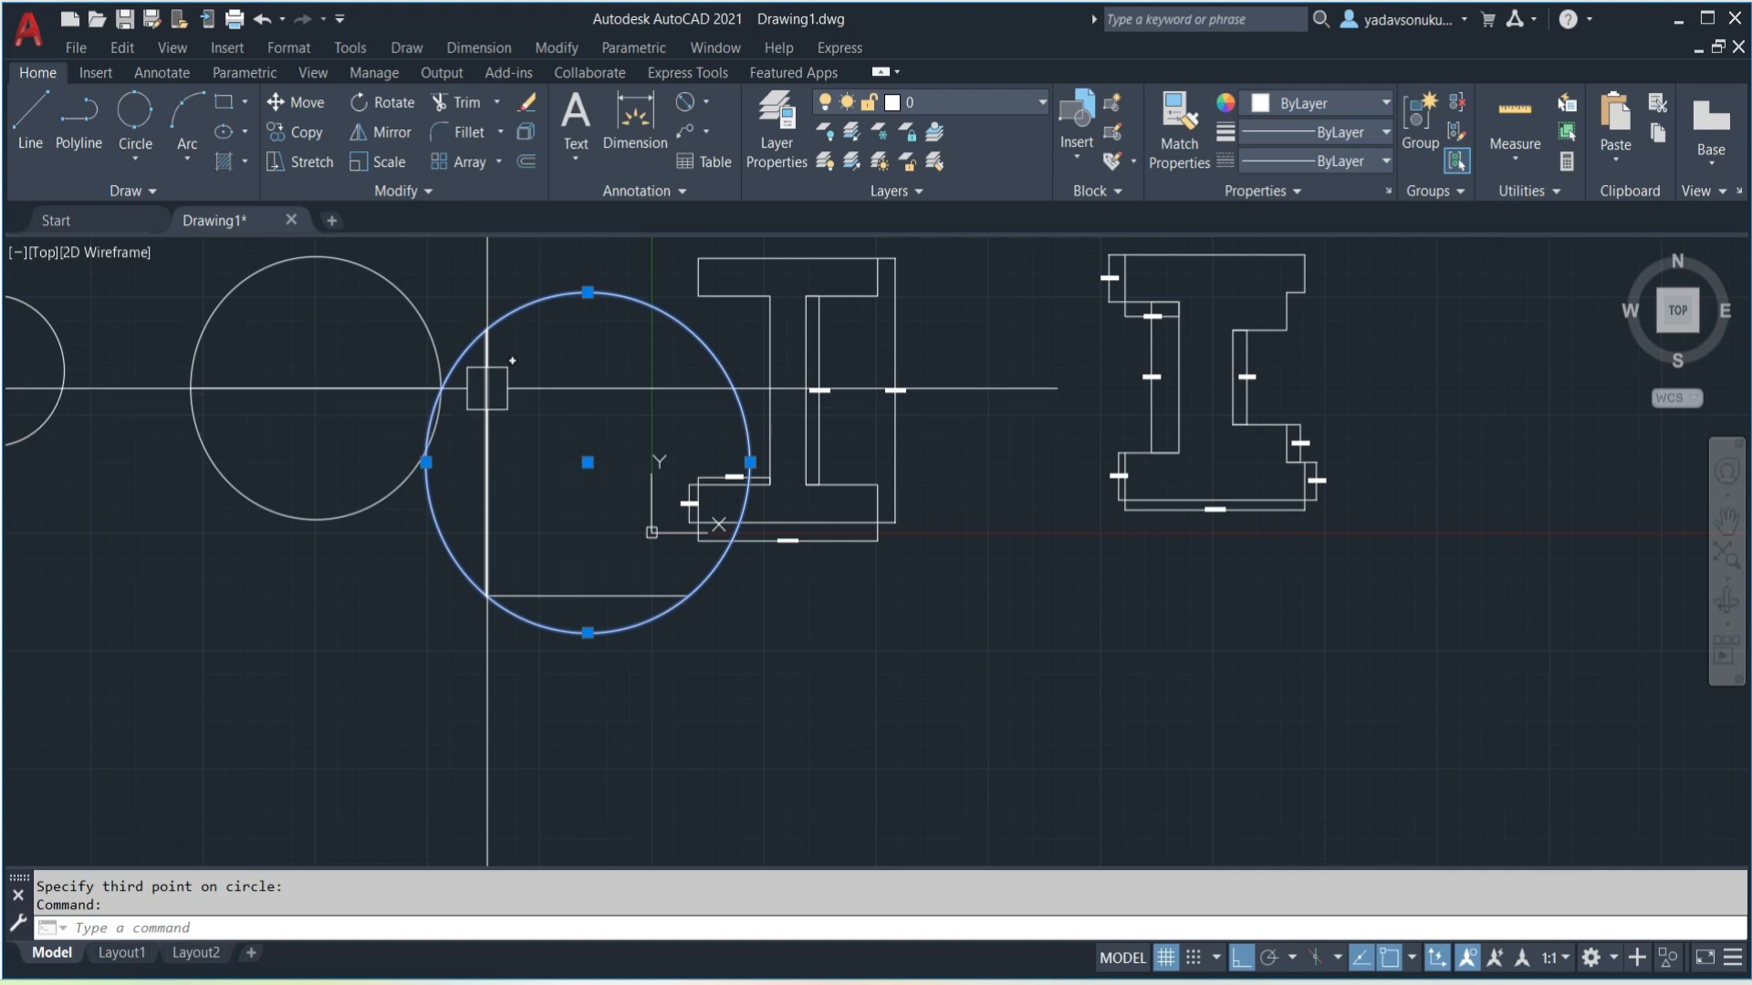
pyautogui.press('Escape')
# - Draw a second open L shape from a vertical and a horizontal line in the free space beyond the last profile
pyautogui.moveTo(1095, 627); pyautogui.dragTo(108, 678, button='middle')
pyautogui.click(44, 130)
pyautogui.click(670, 356)
pyautogui.click(669, 681)
pyautogui.click(1066, 680)
pyautogui.press('Escape')
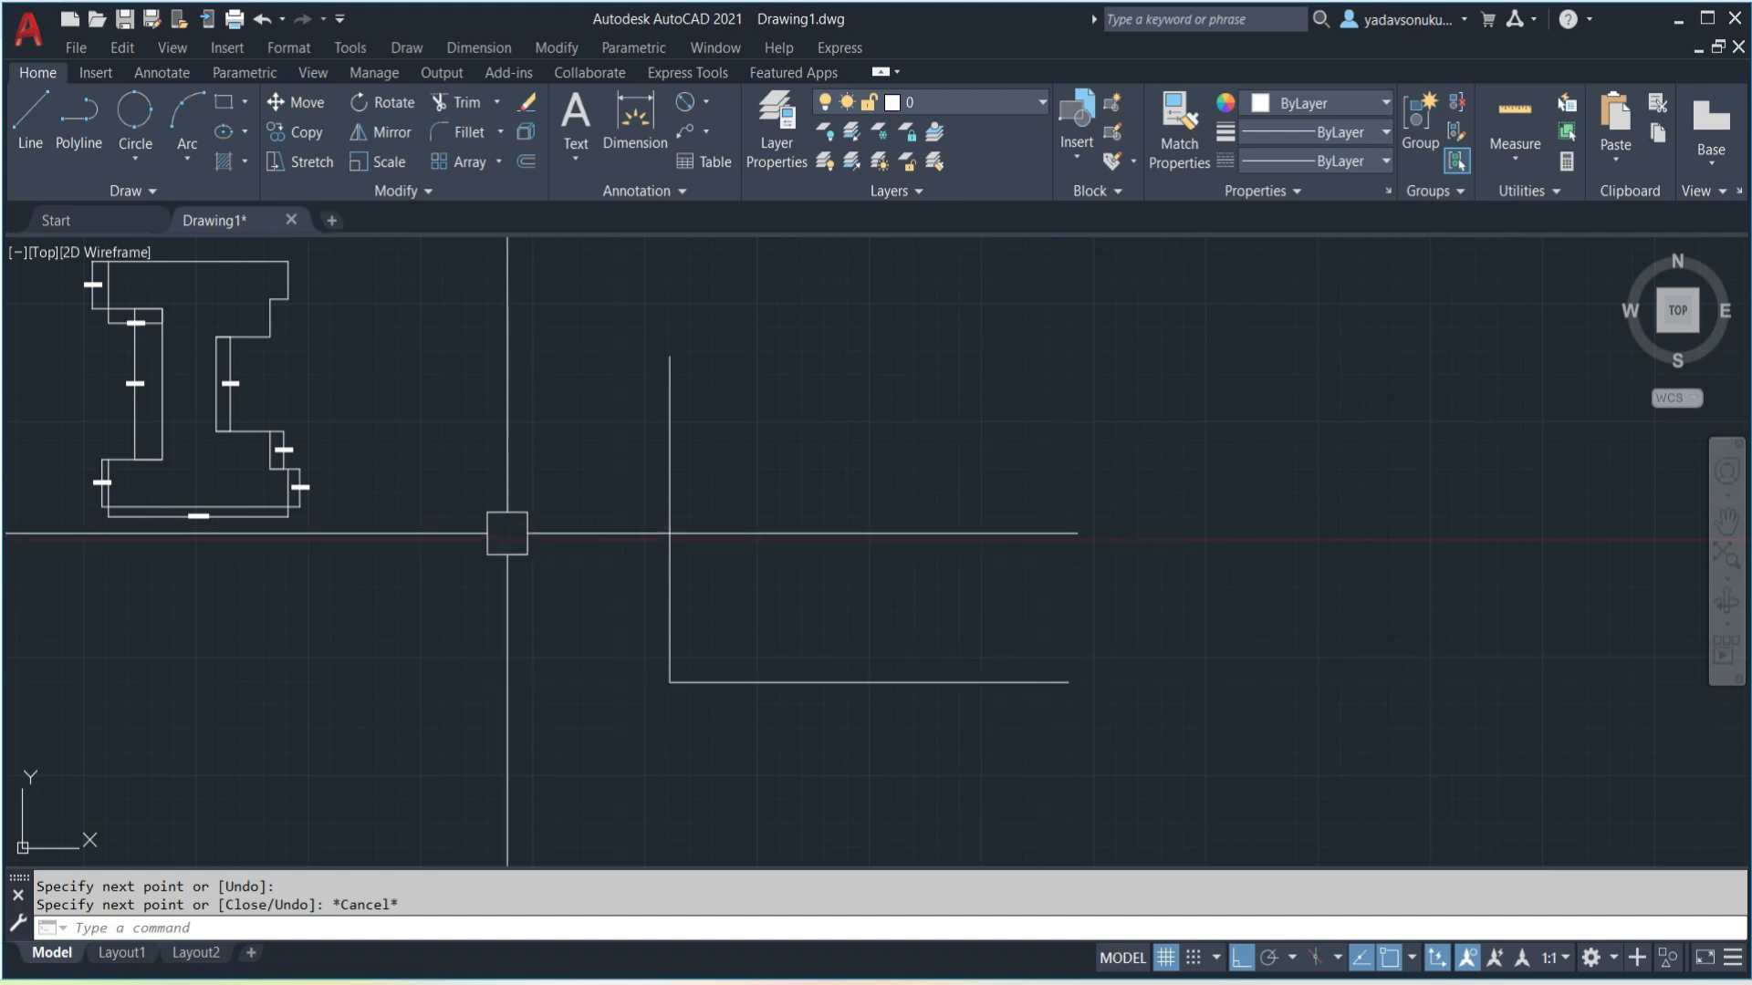
# - Draw a Tan, Tan, Radius circle of radius 20 tangent to both lines of the new L shape
pyautogui.click(137, 168)
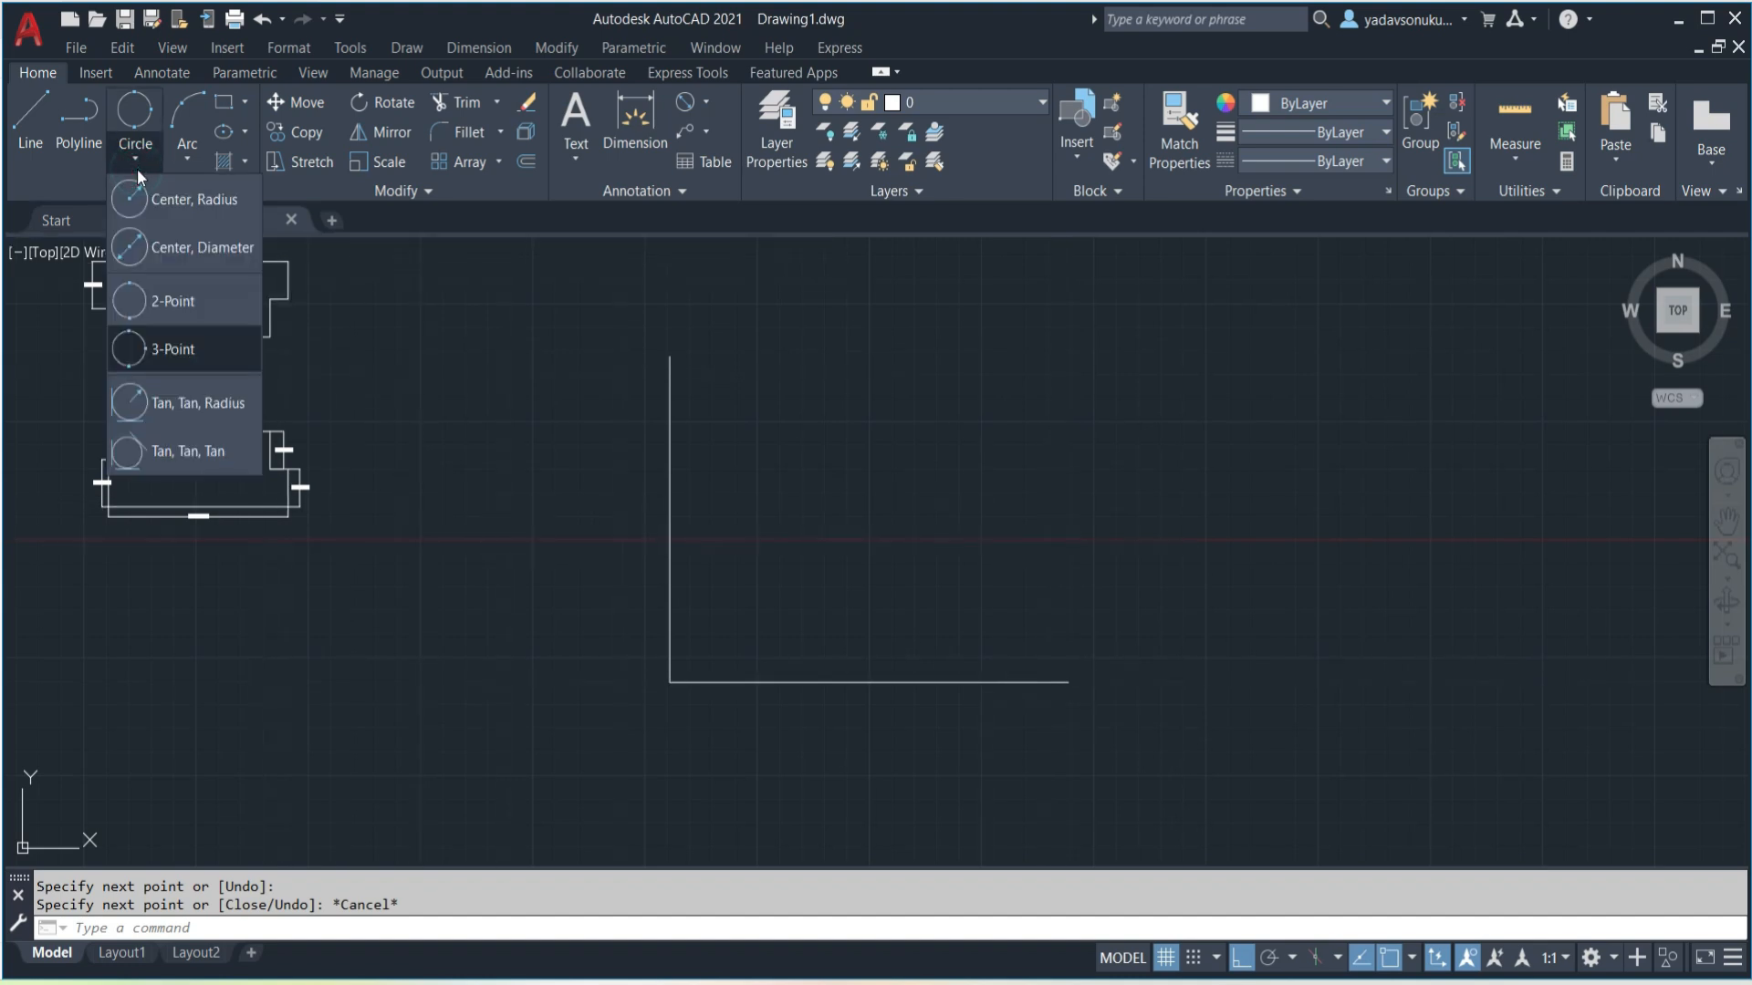
pyautogui.click(160, 390)
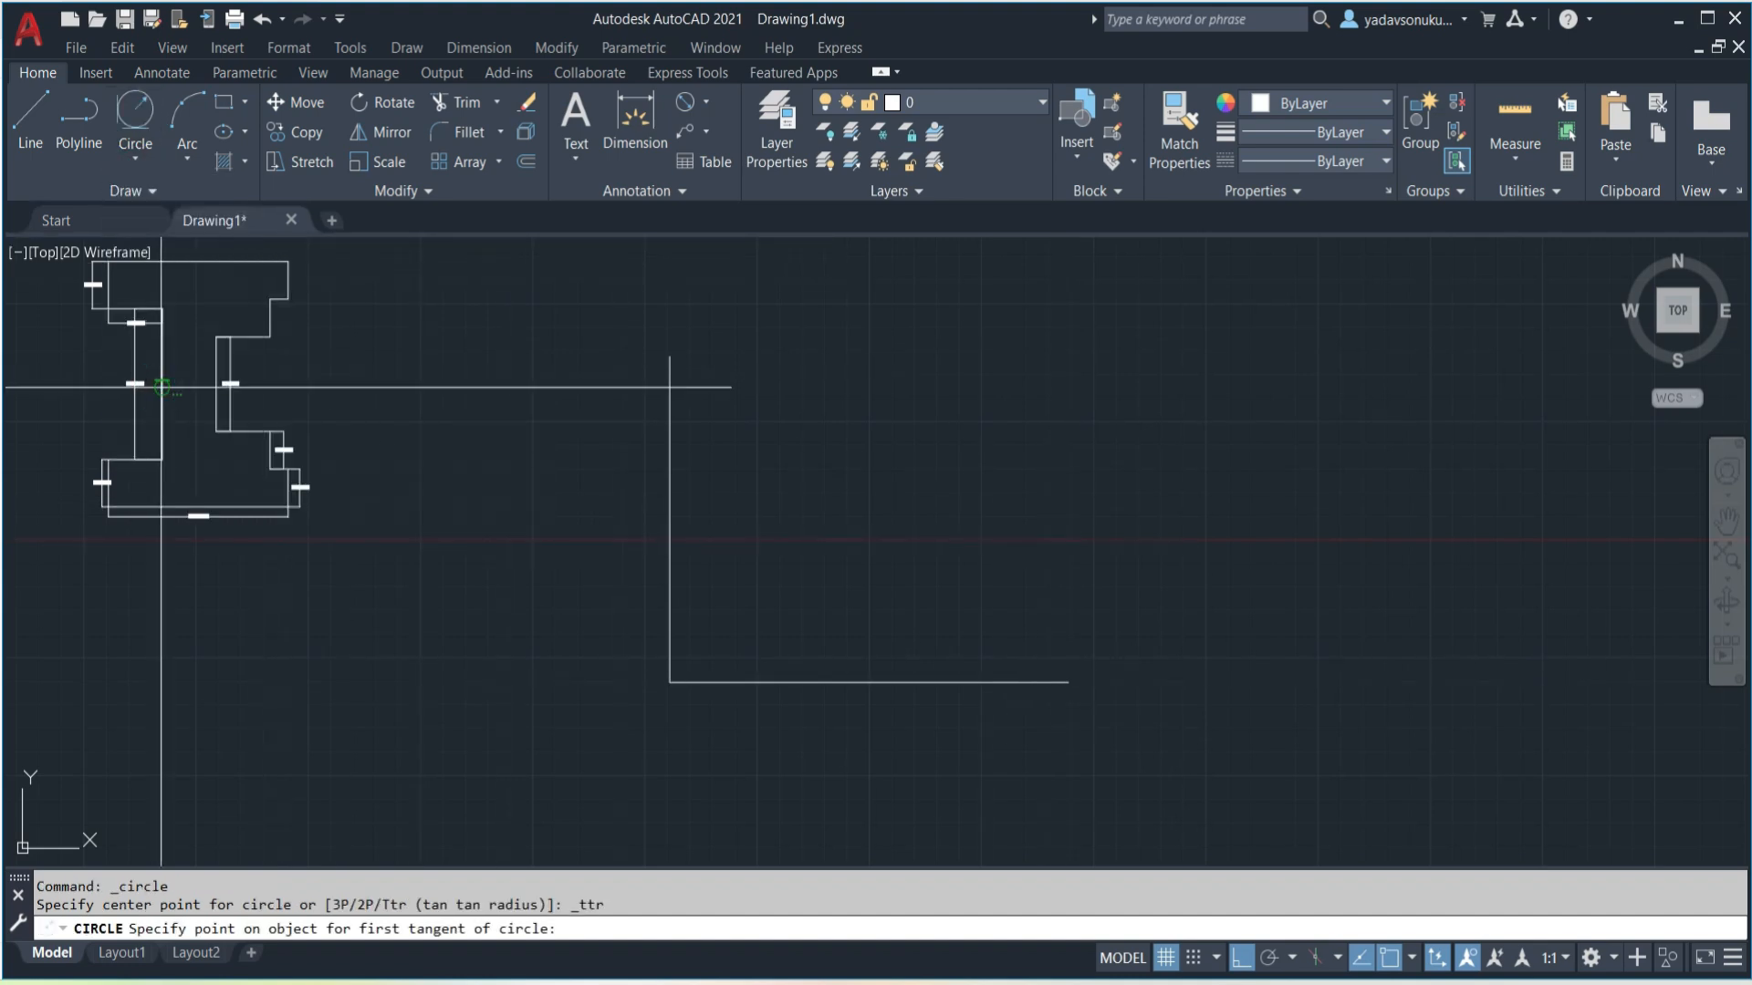
pyautogui.click(669, 508)
pyautogui.click(780, 682)
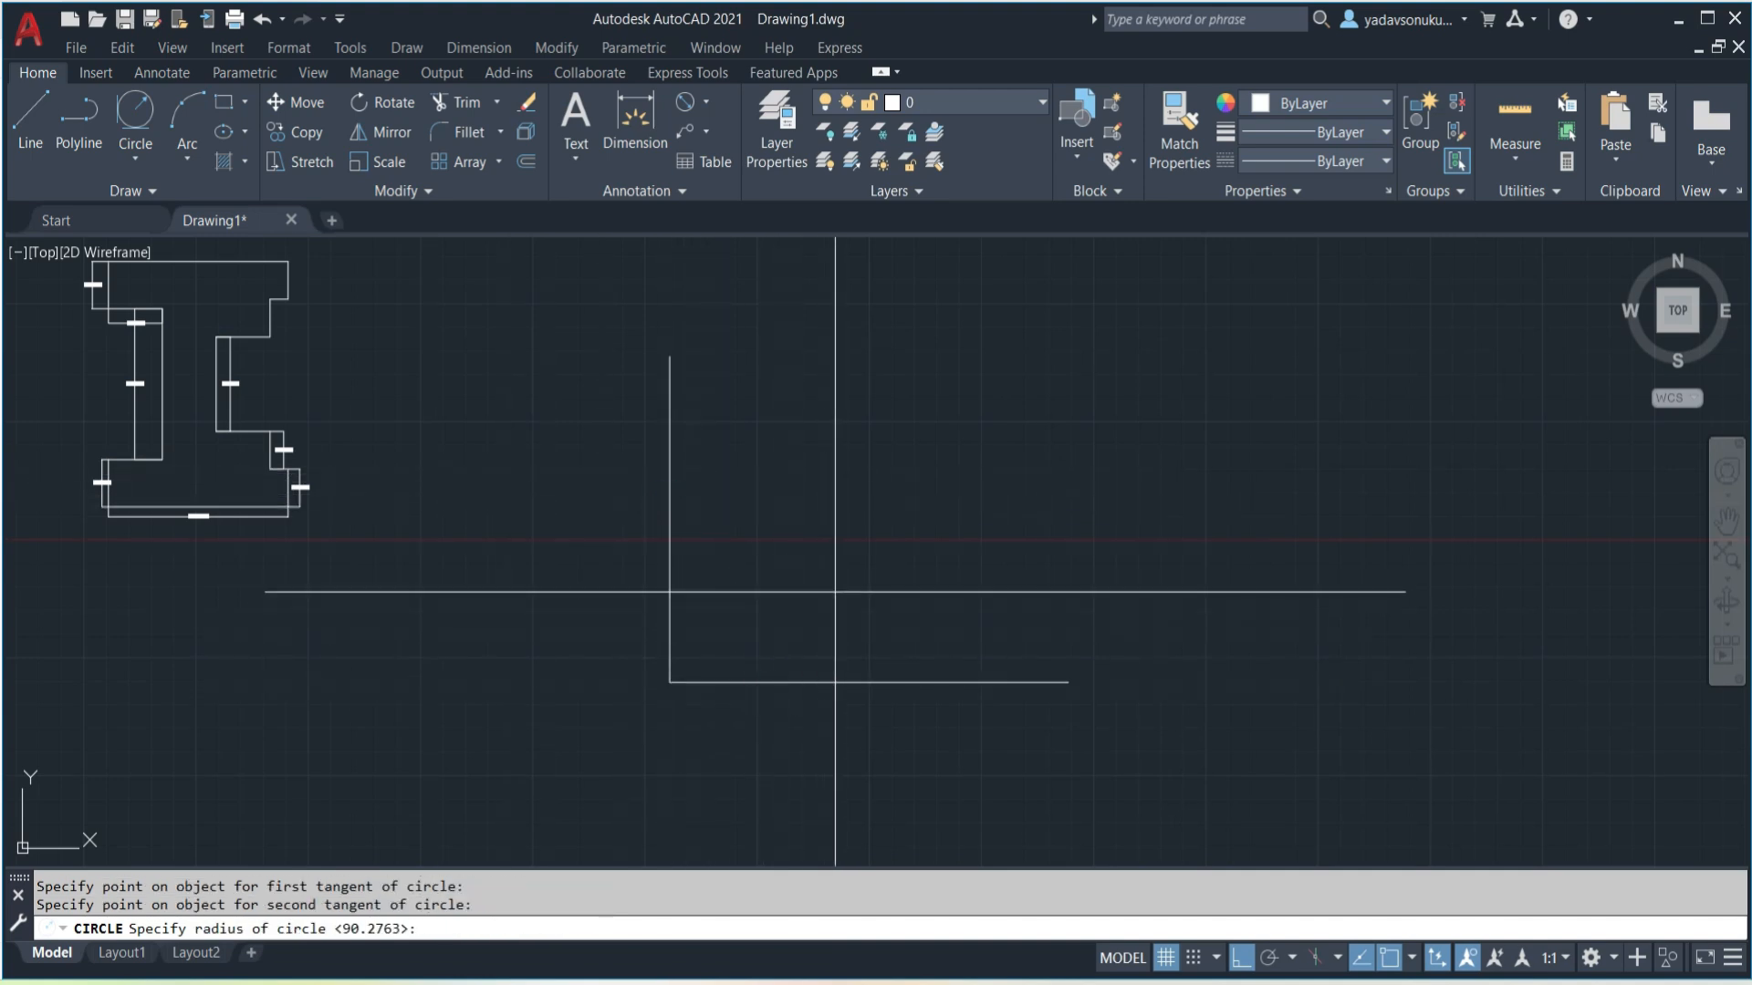
pyautogui.press('Return')
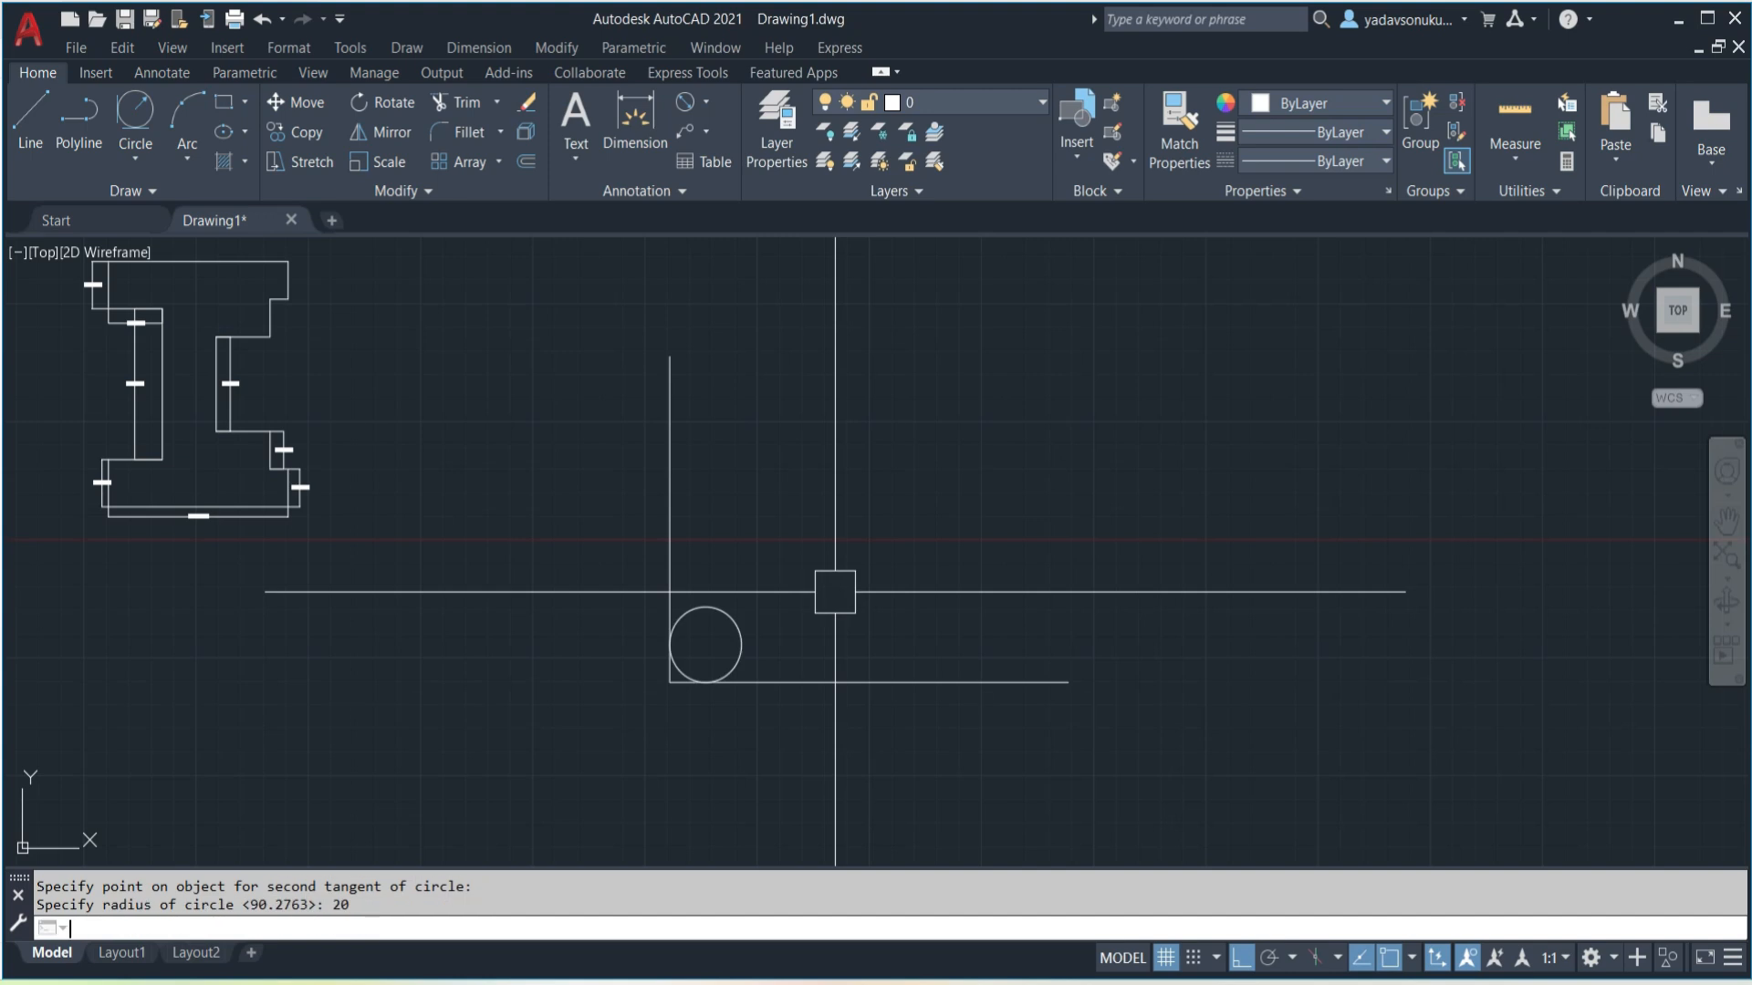
pyautogui.scroll(8, 697, 667)
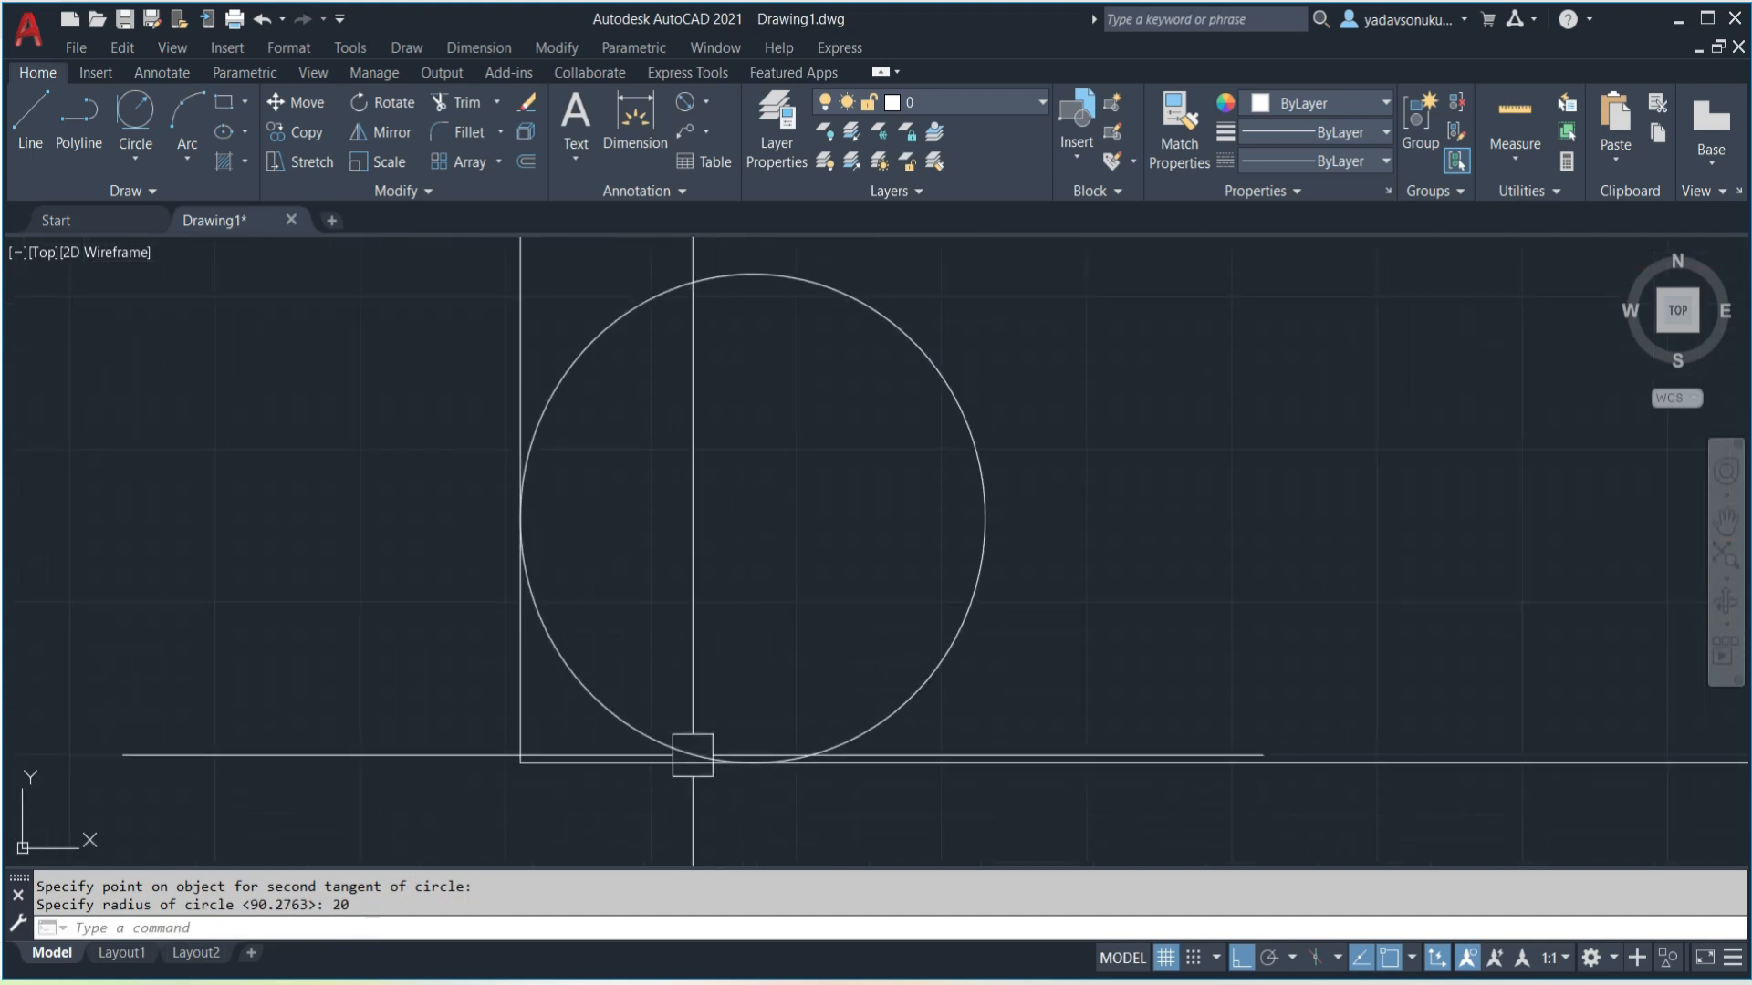
pyautogui.click(885, 710)
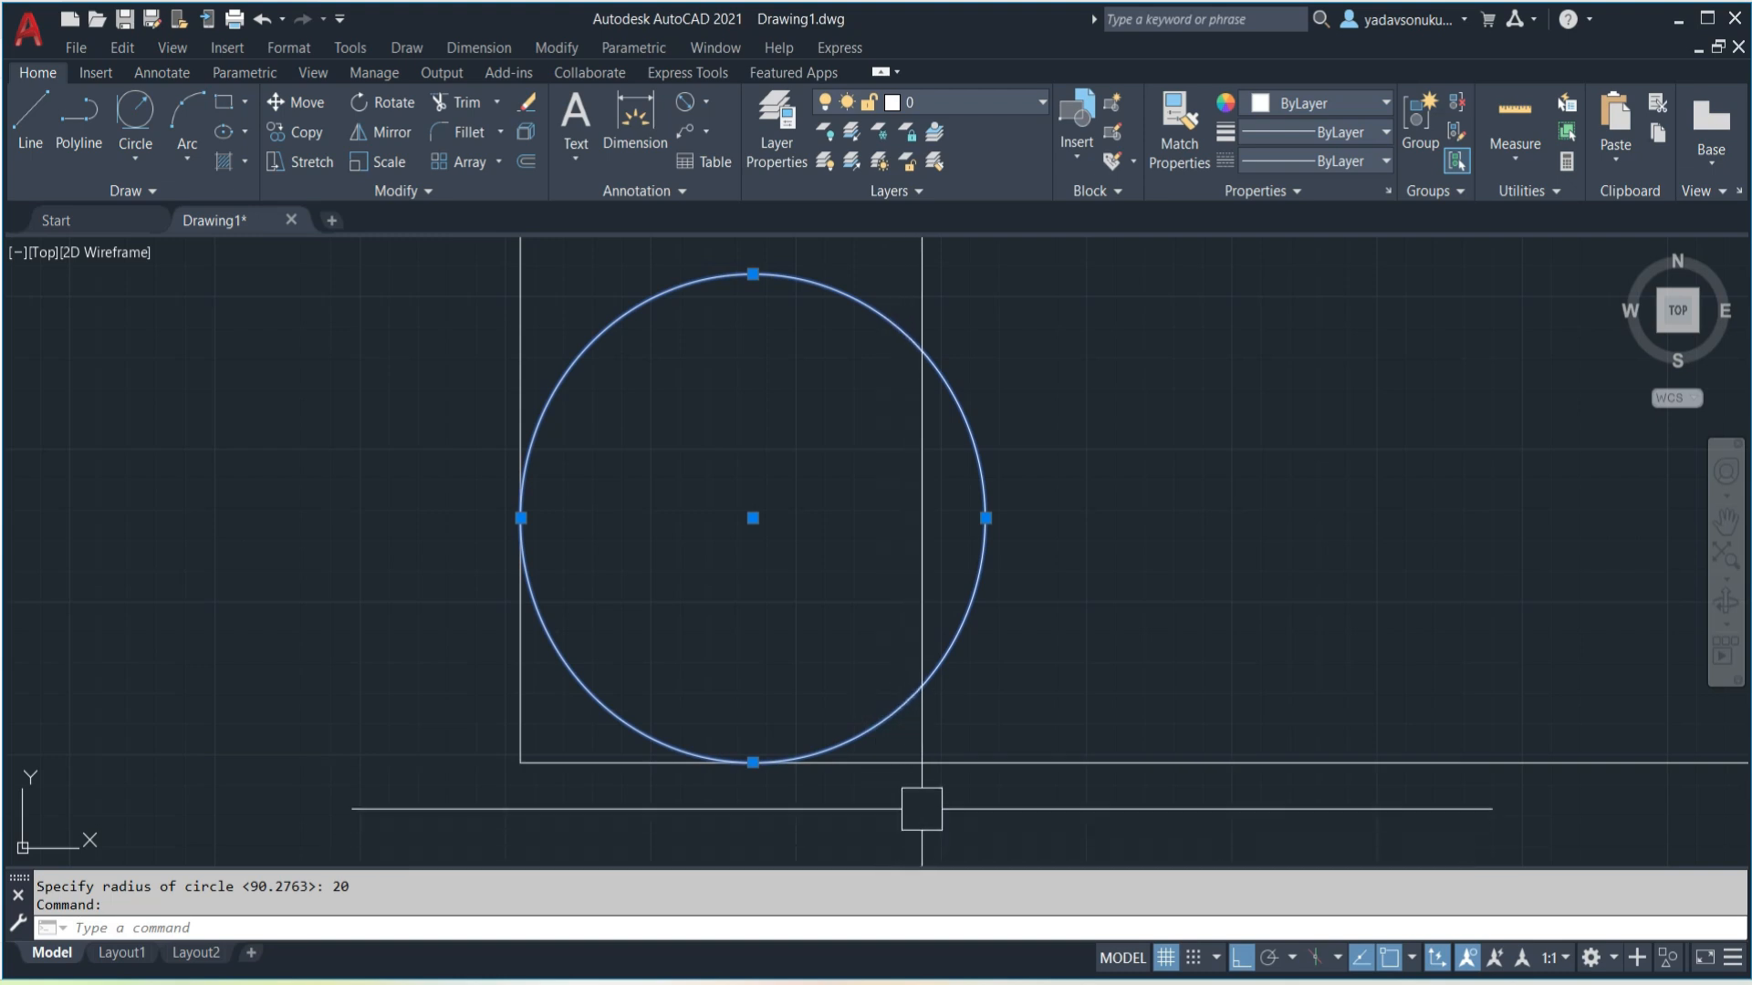
# - Draw a closed right triangle from three lines in the free space beyond the L shape with the tangent circle
pyautogui.scroll(-6, 923, 810)
pyautogui.moveTo(1072, 713); pyautogui.dragTo(553, 604, button='middle')
pyautogui.scroll(-4, 582, 613)
pyautogui.moveTo(668, 584); pyautogui.dragTo(572, 592, button='middle')
pyautogui.click(31, 117)
pyautogui.click(894, 350)
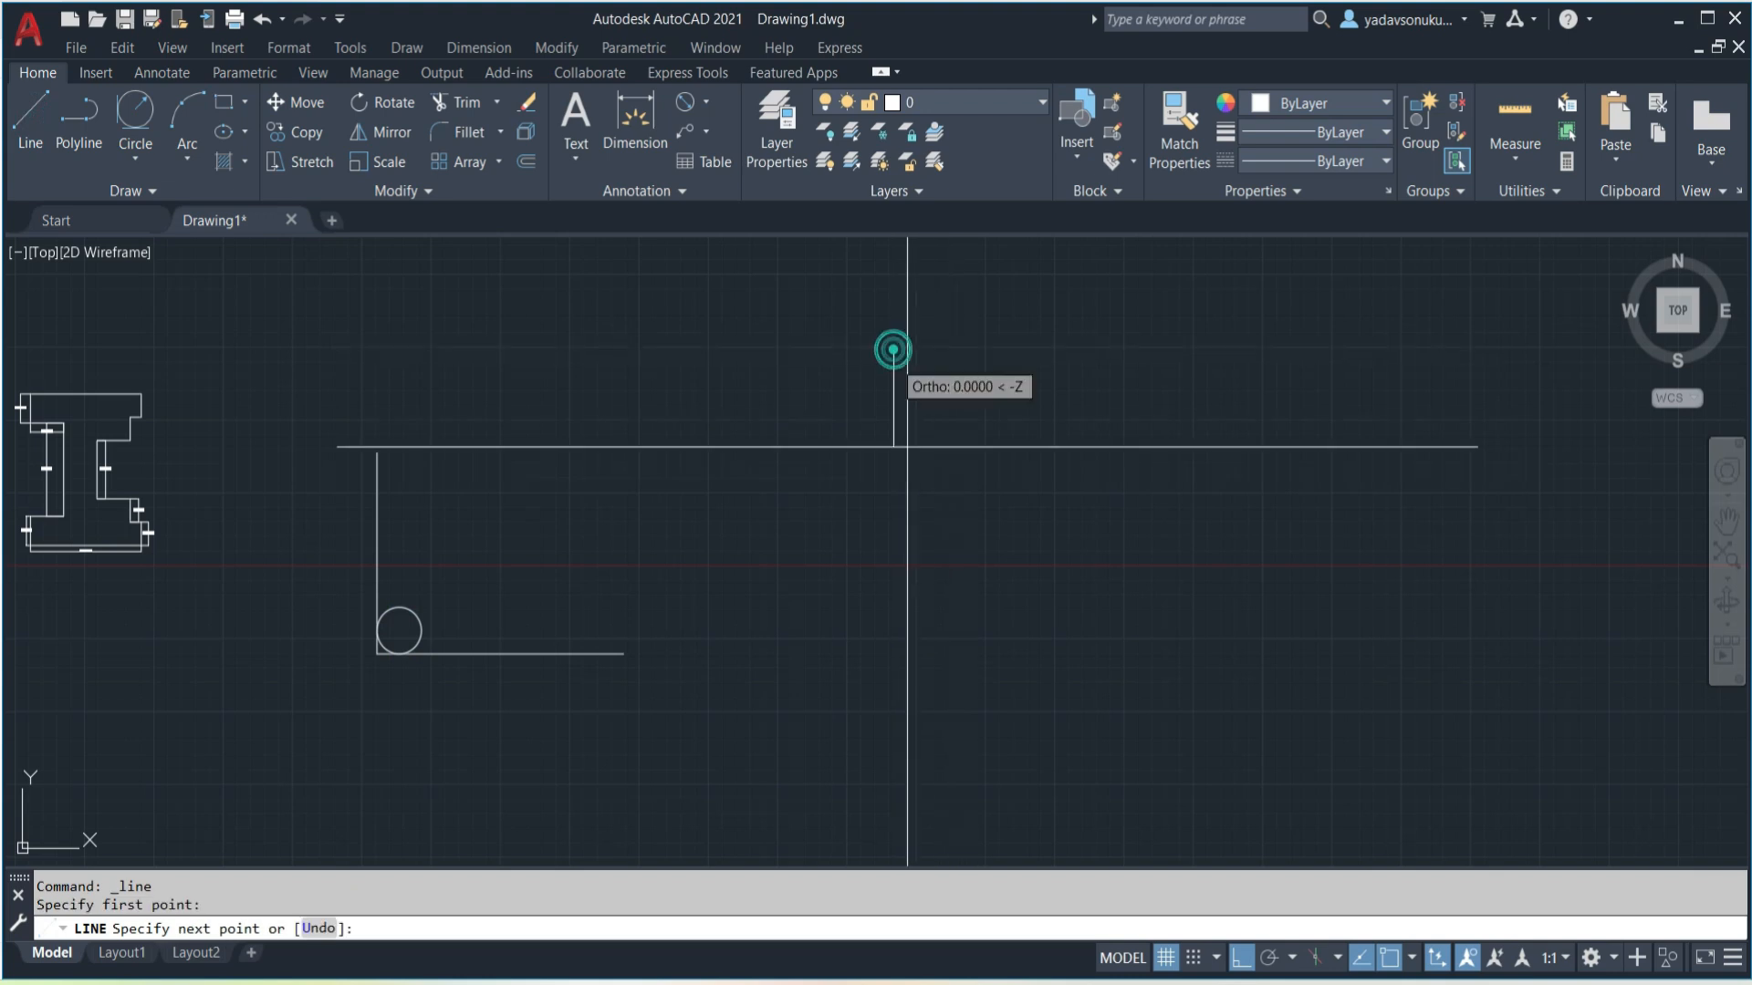
pyautogui.click(911, 630)
pyautogui.click(1214, 630)
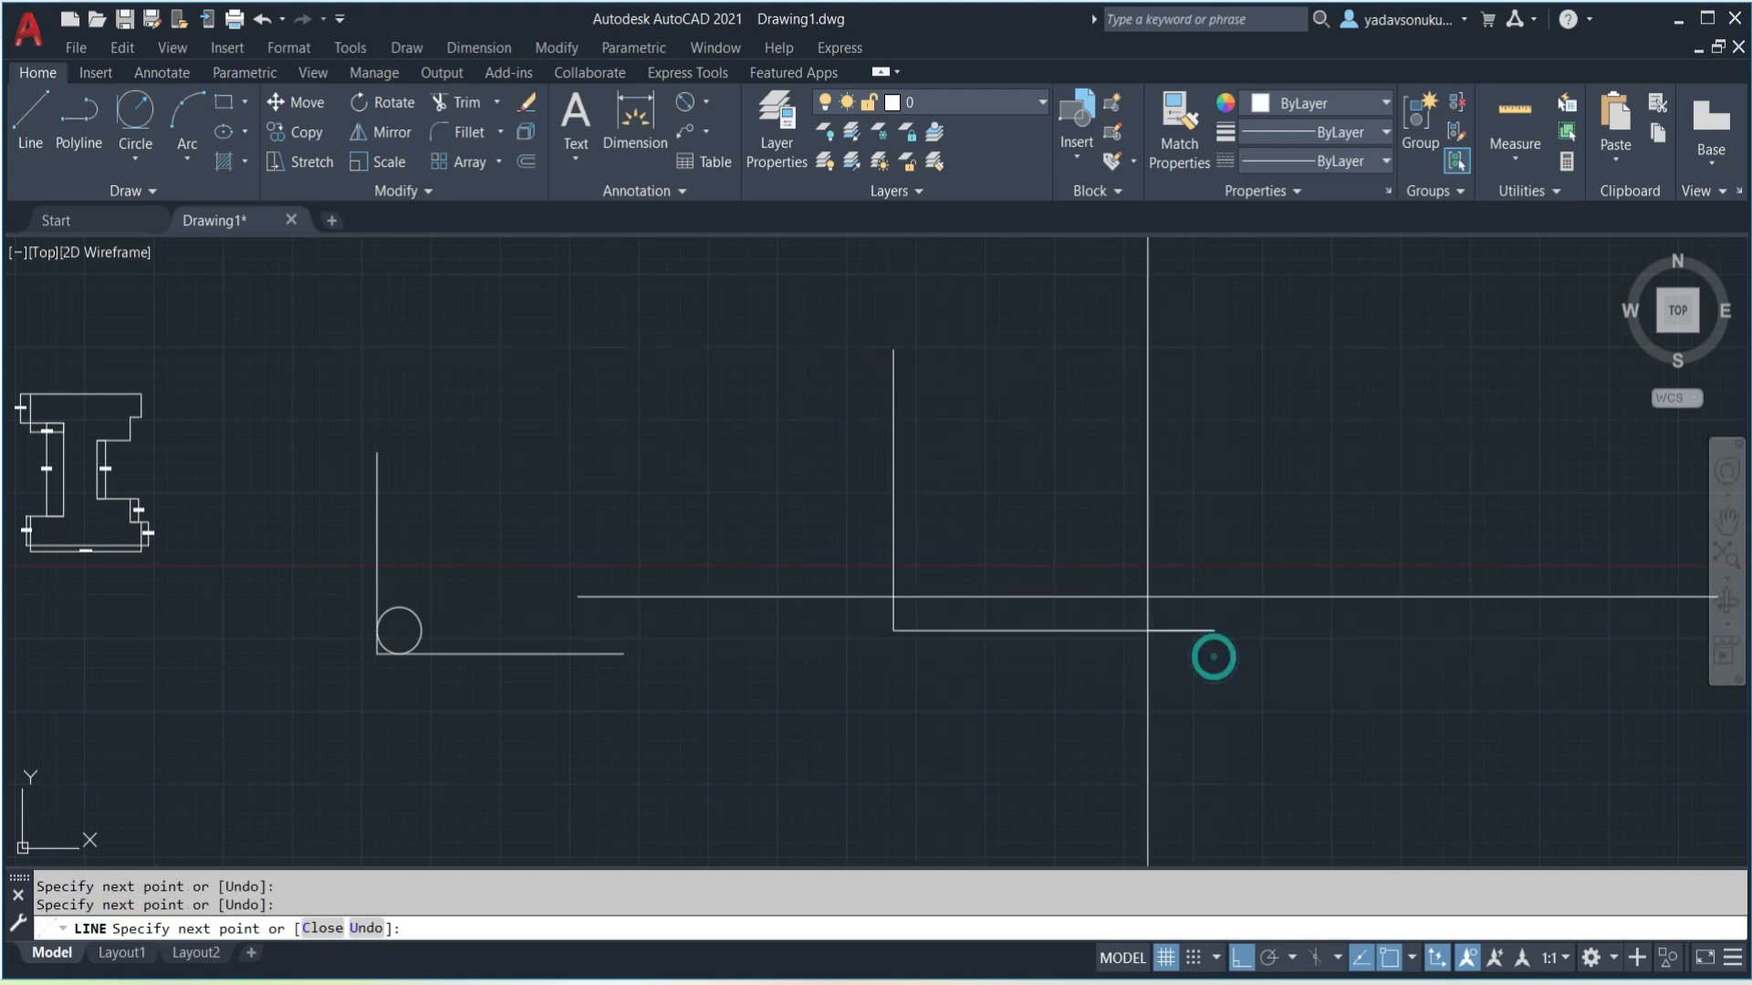
pyautogui.click(893, 350)
pyautogui.press('Escape')
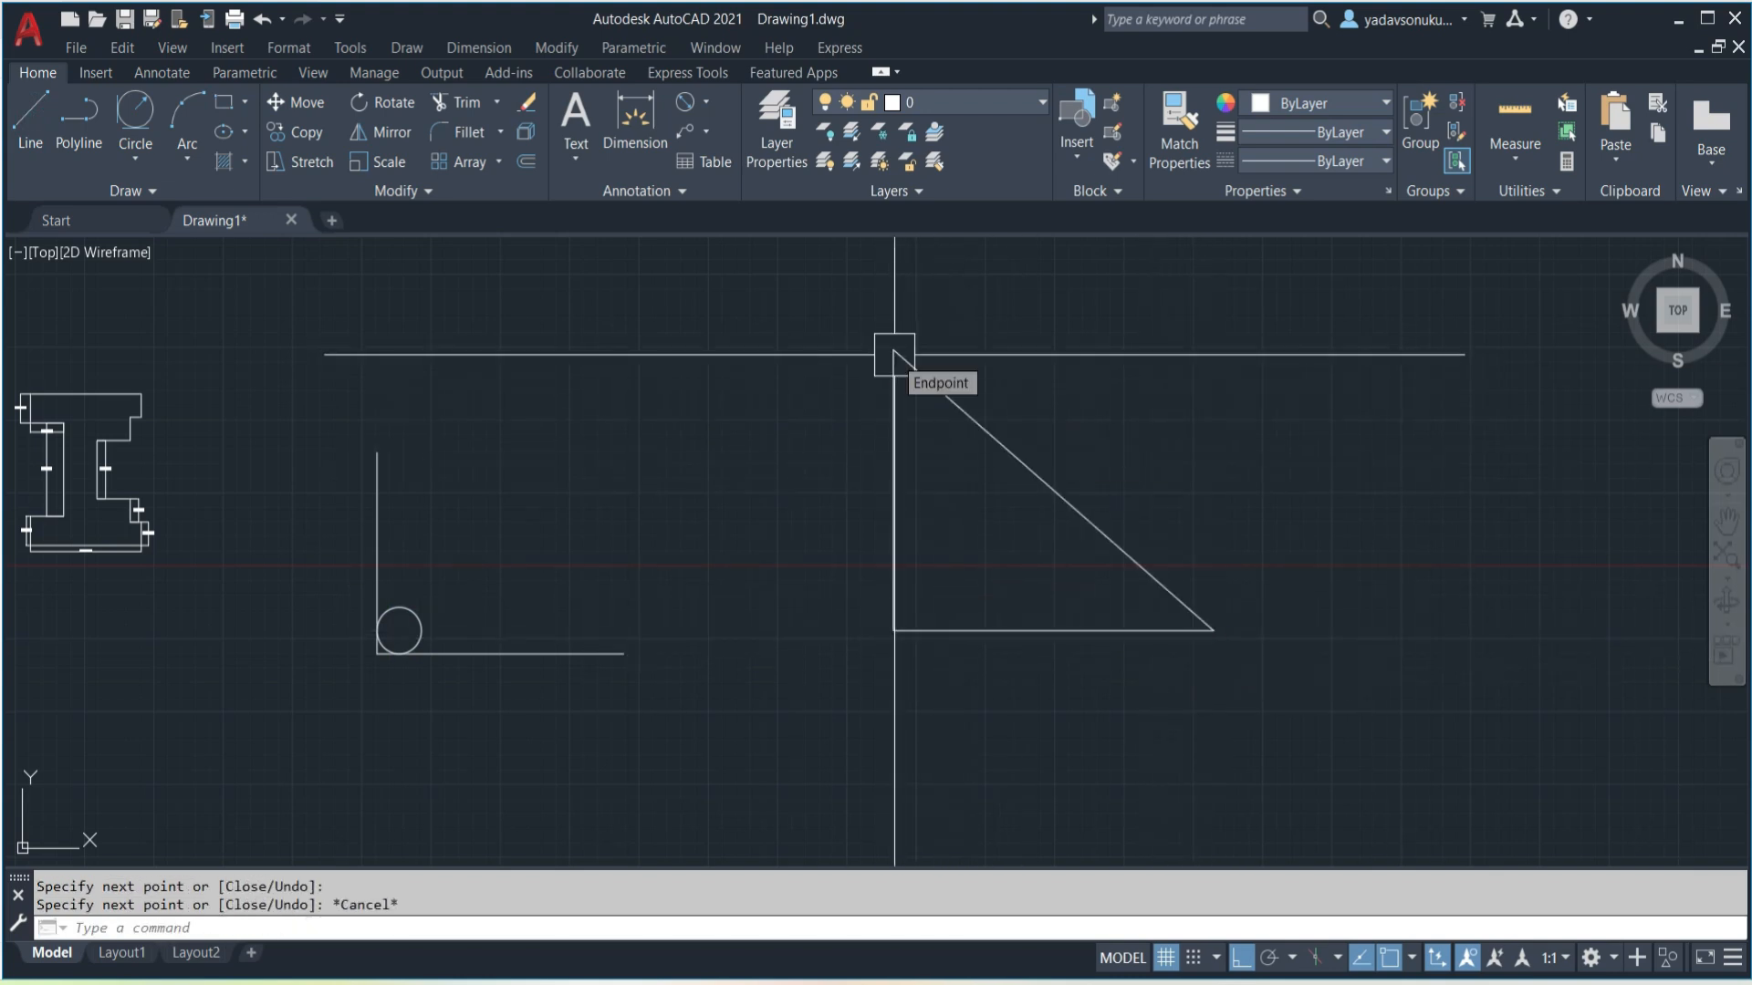
# - Draw a Tan, Tan, Tan circle inside the triangle, tangent to its vertical, sloping and horizontal sides
pyautogui.click(144, 160)
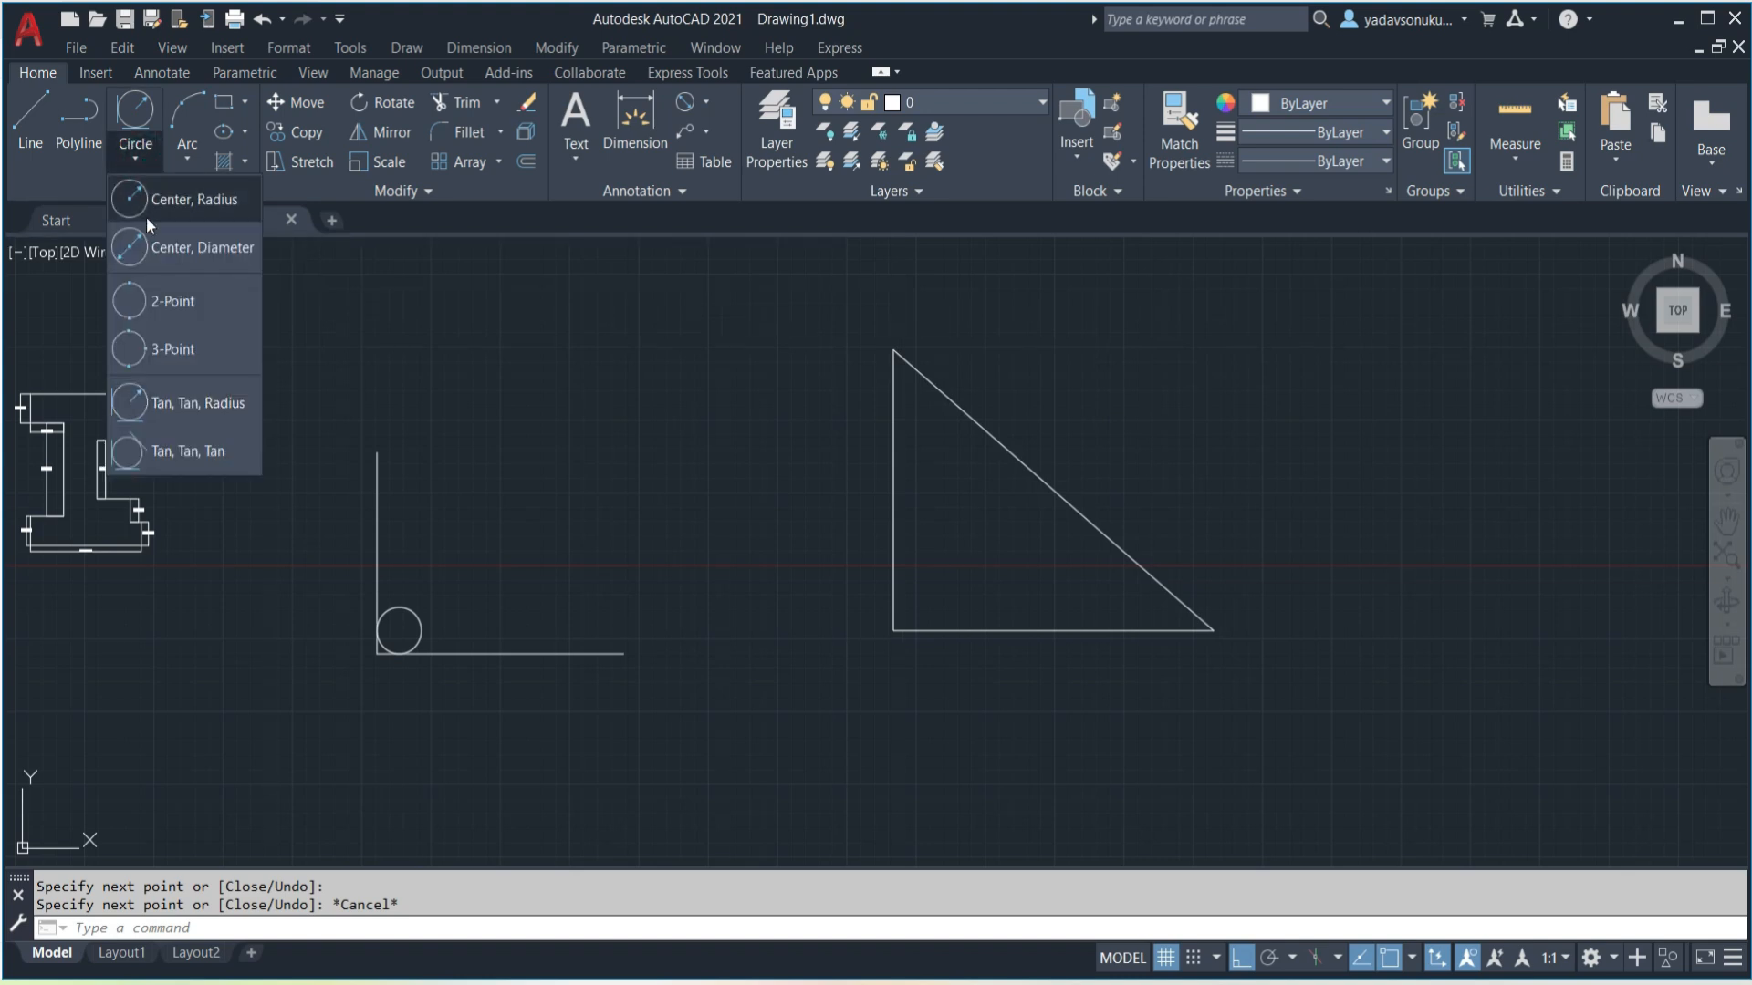
pyautogui.click(187, 451)
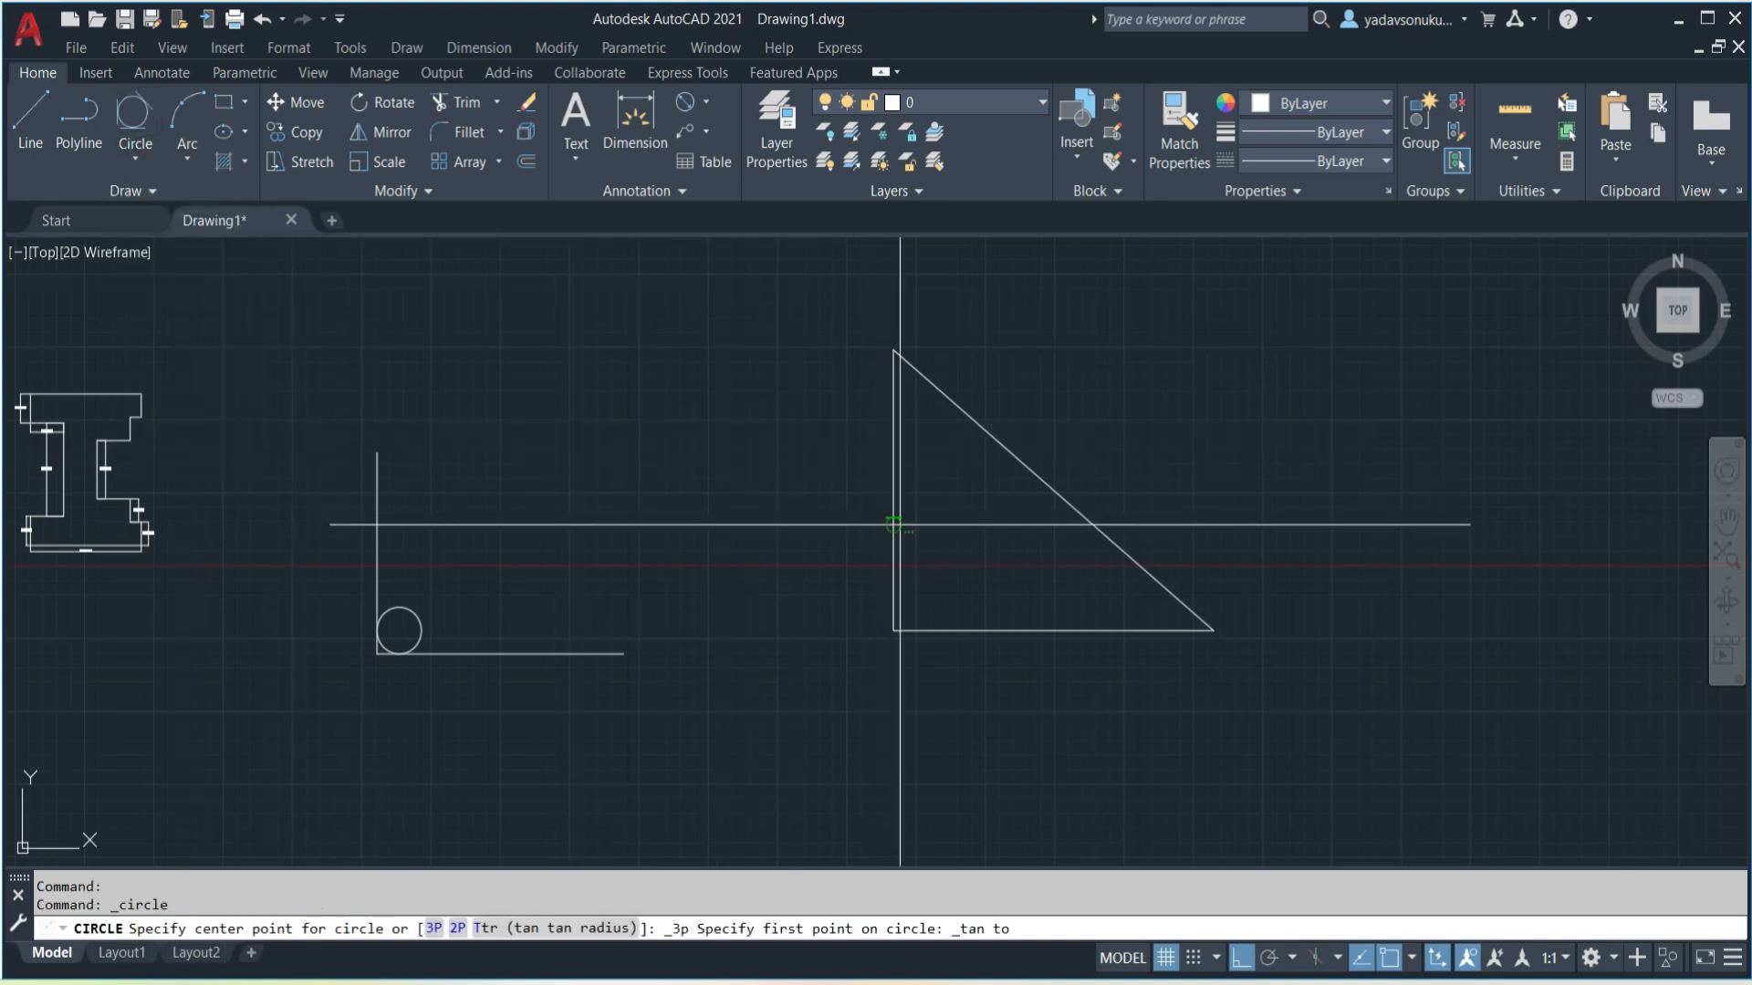
pyautogui.click(893, 523)
pyautogui.click(1042, 484)
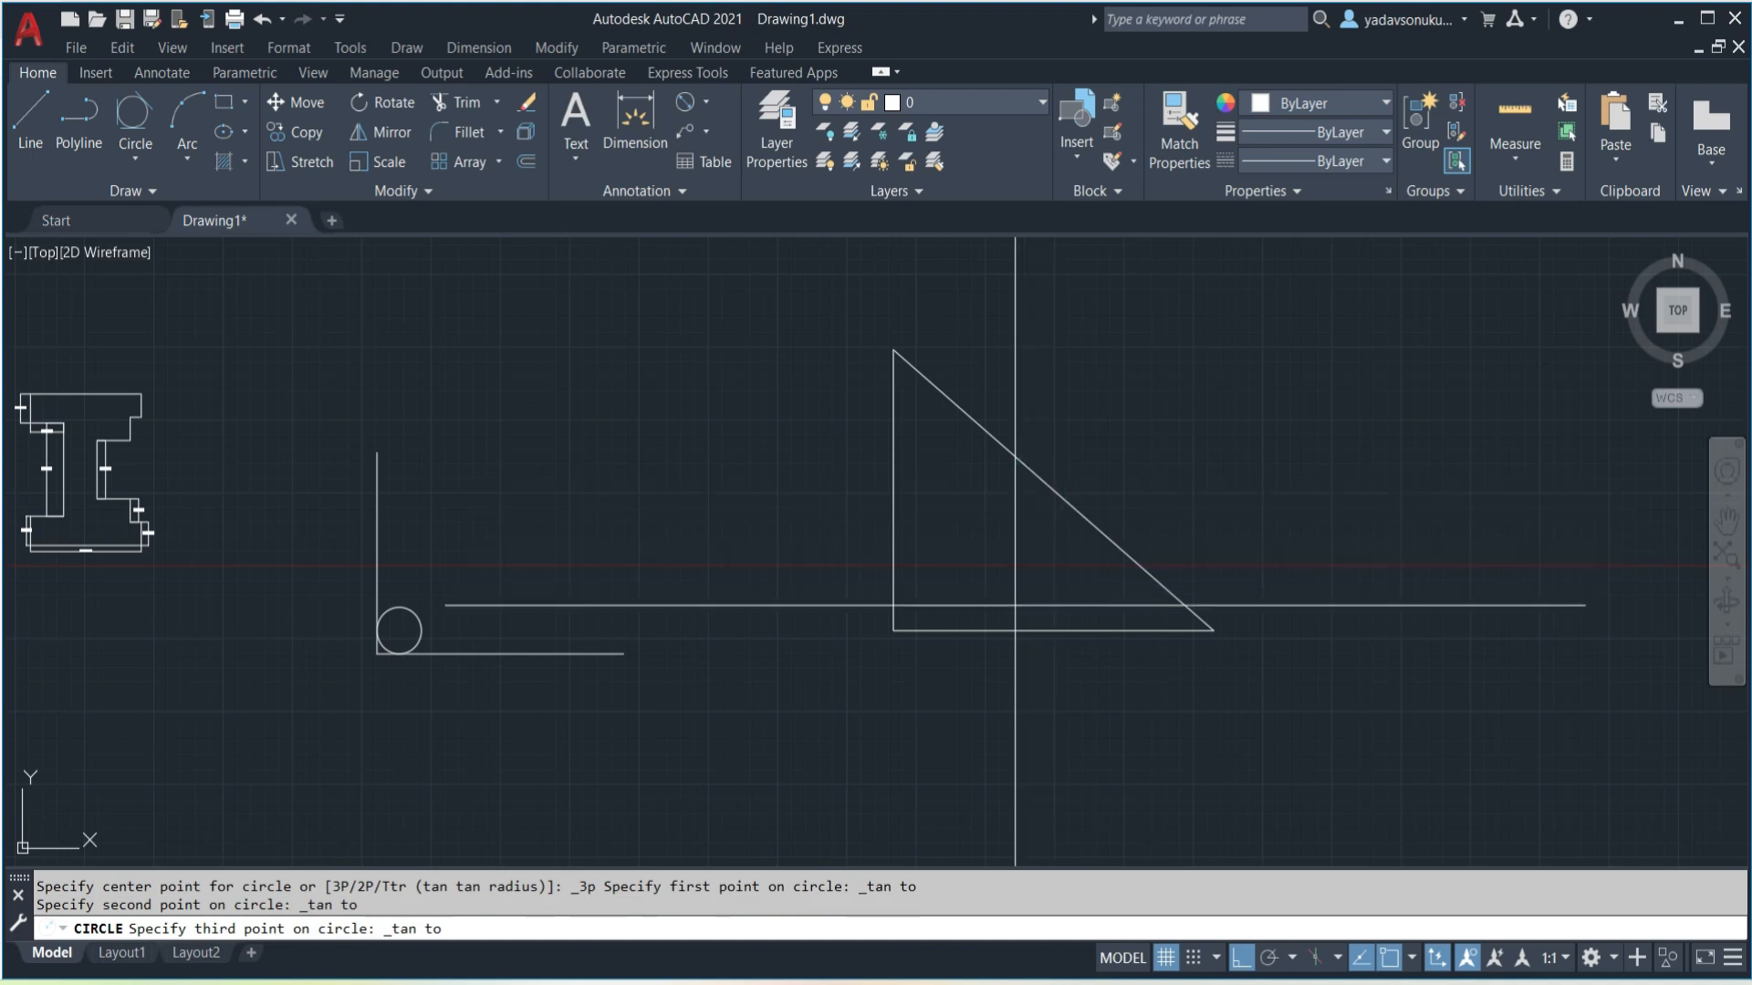
pyautogui.click(1010, 628)
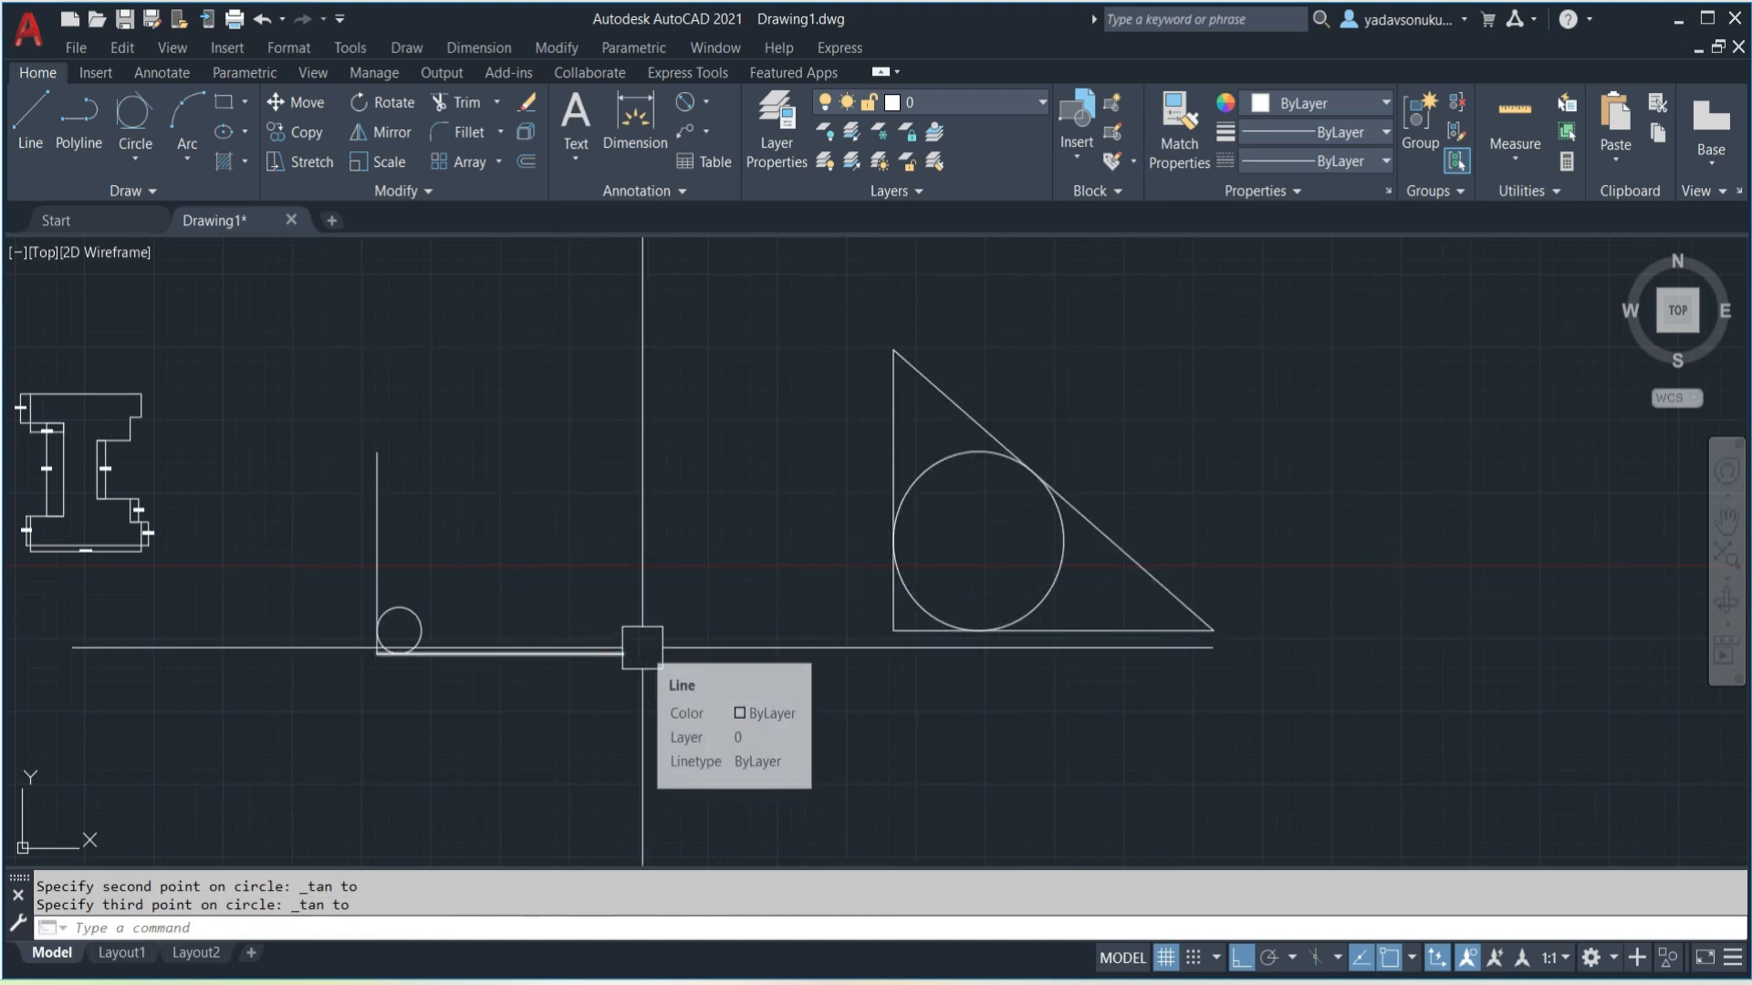
# - Switch to the image viewer, examine the Exercise 1 and Exercise 2 drawing sheets, and return to AutoCAD
pyautogui.hotkey('alt', 'Tab')
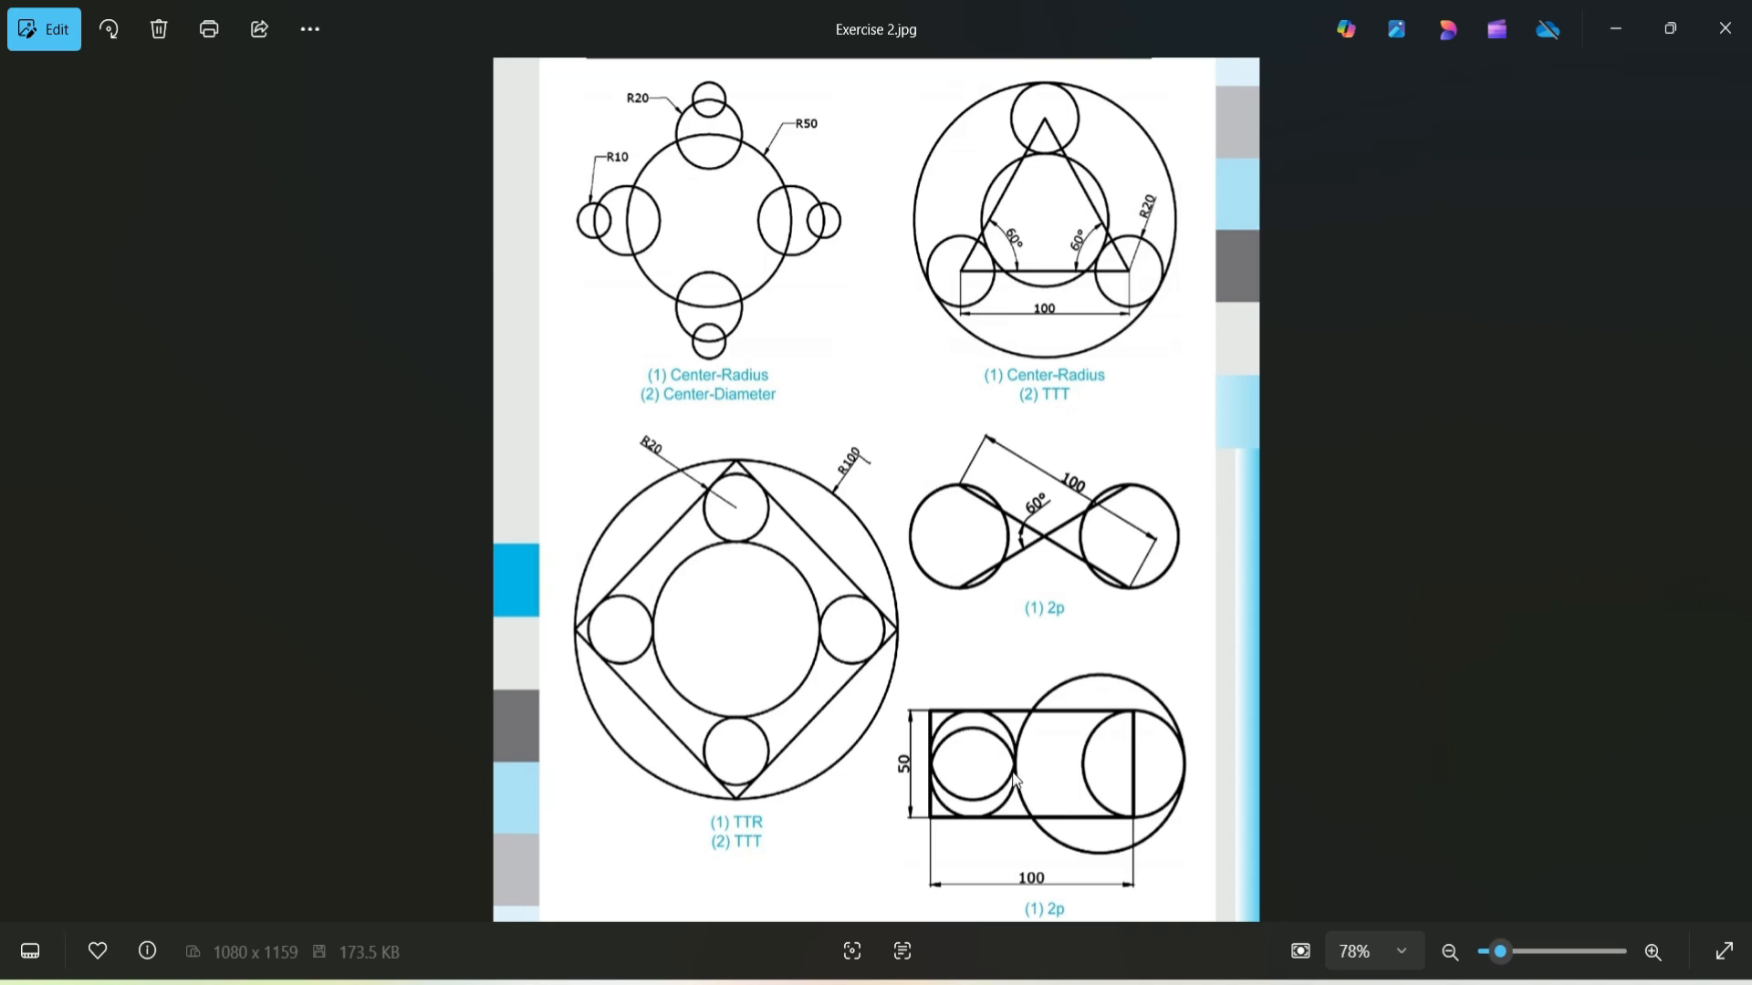
pyautogui.click(25, 502)
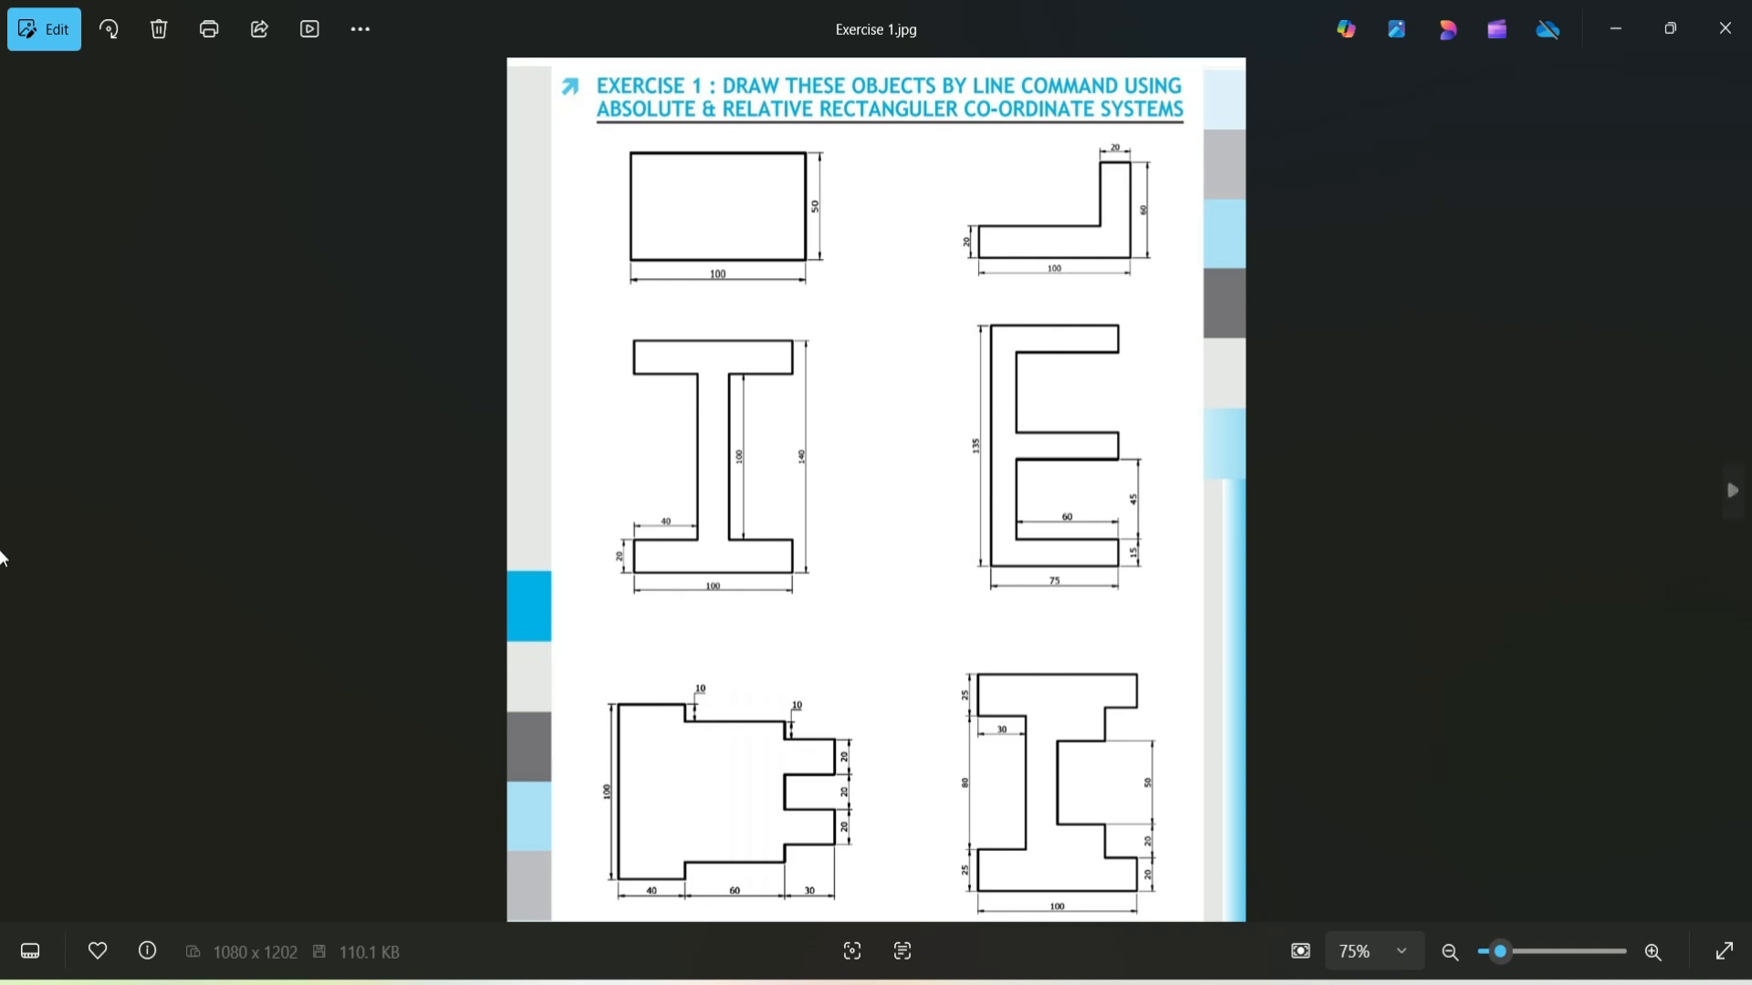
pyautogui.click(1732, 502)
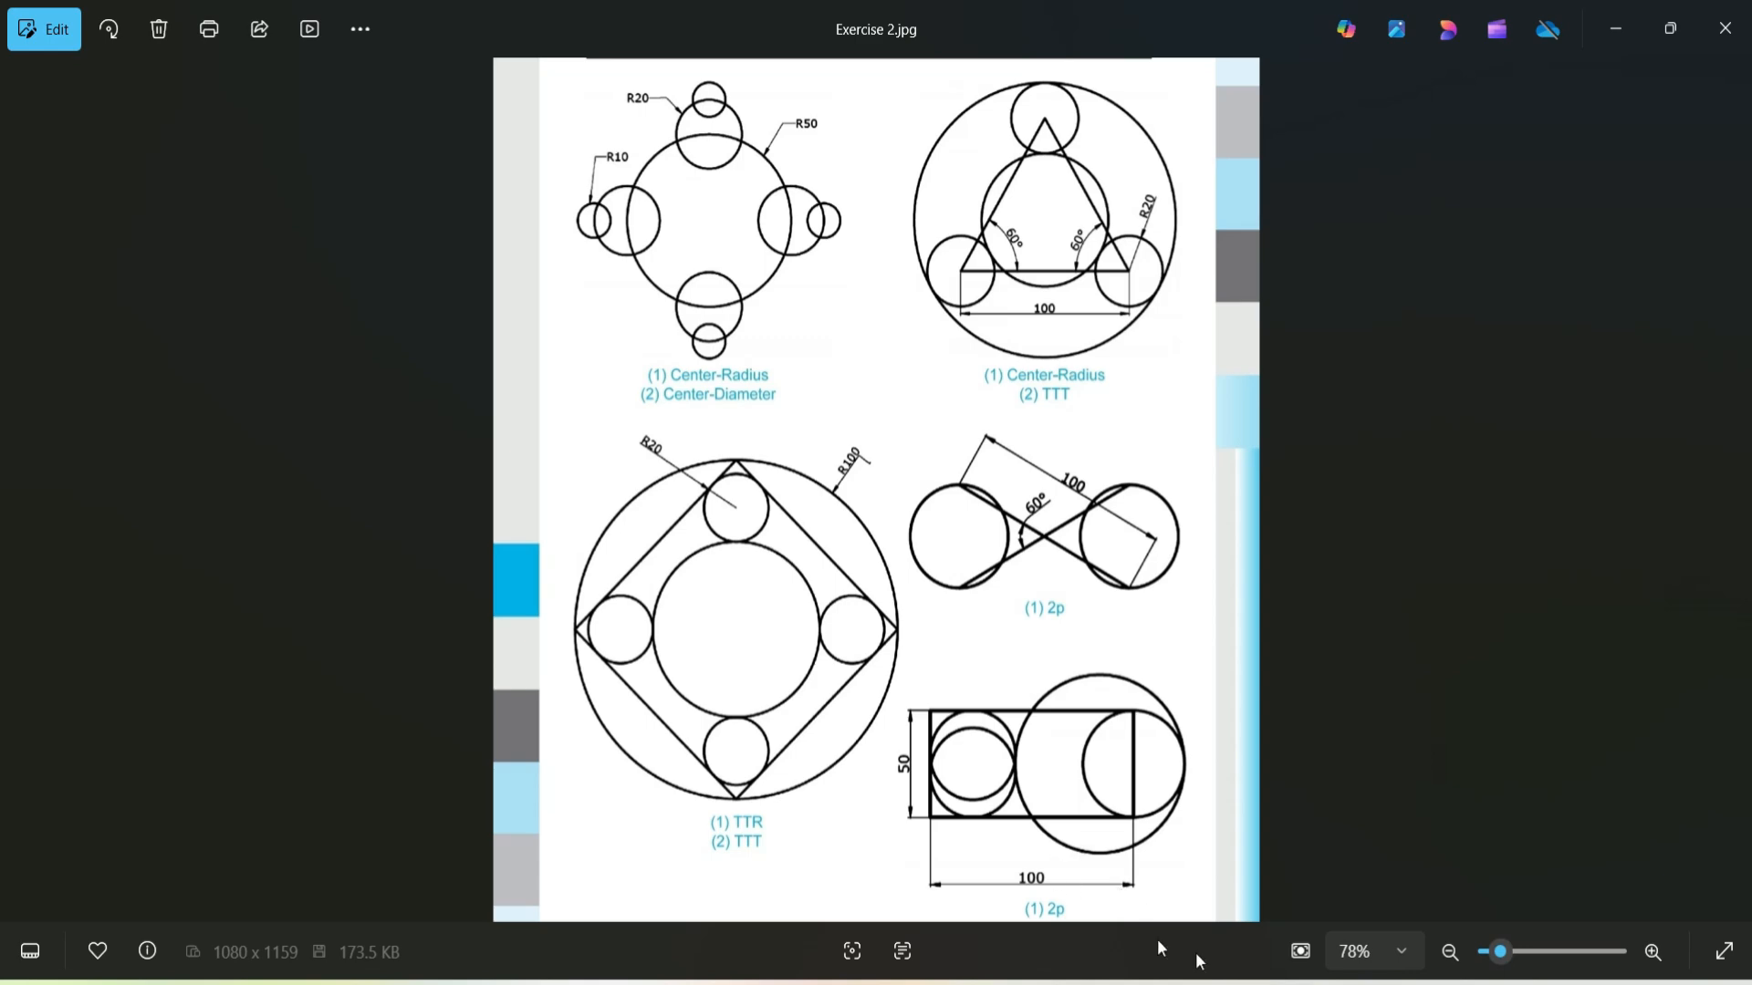
pyautogui.moveTo(1238, 982)
pyautogui.click(1227, 898)
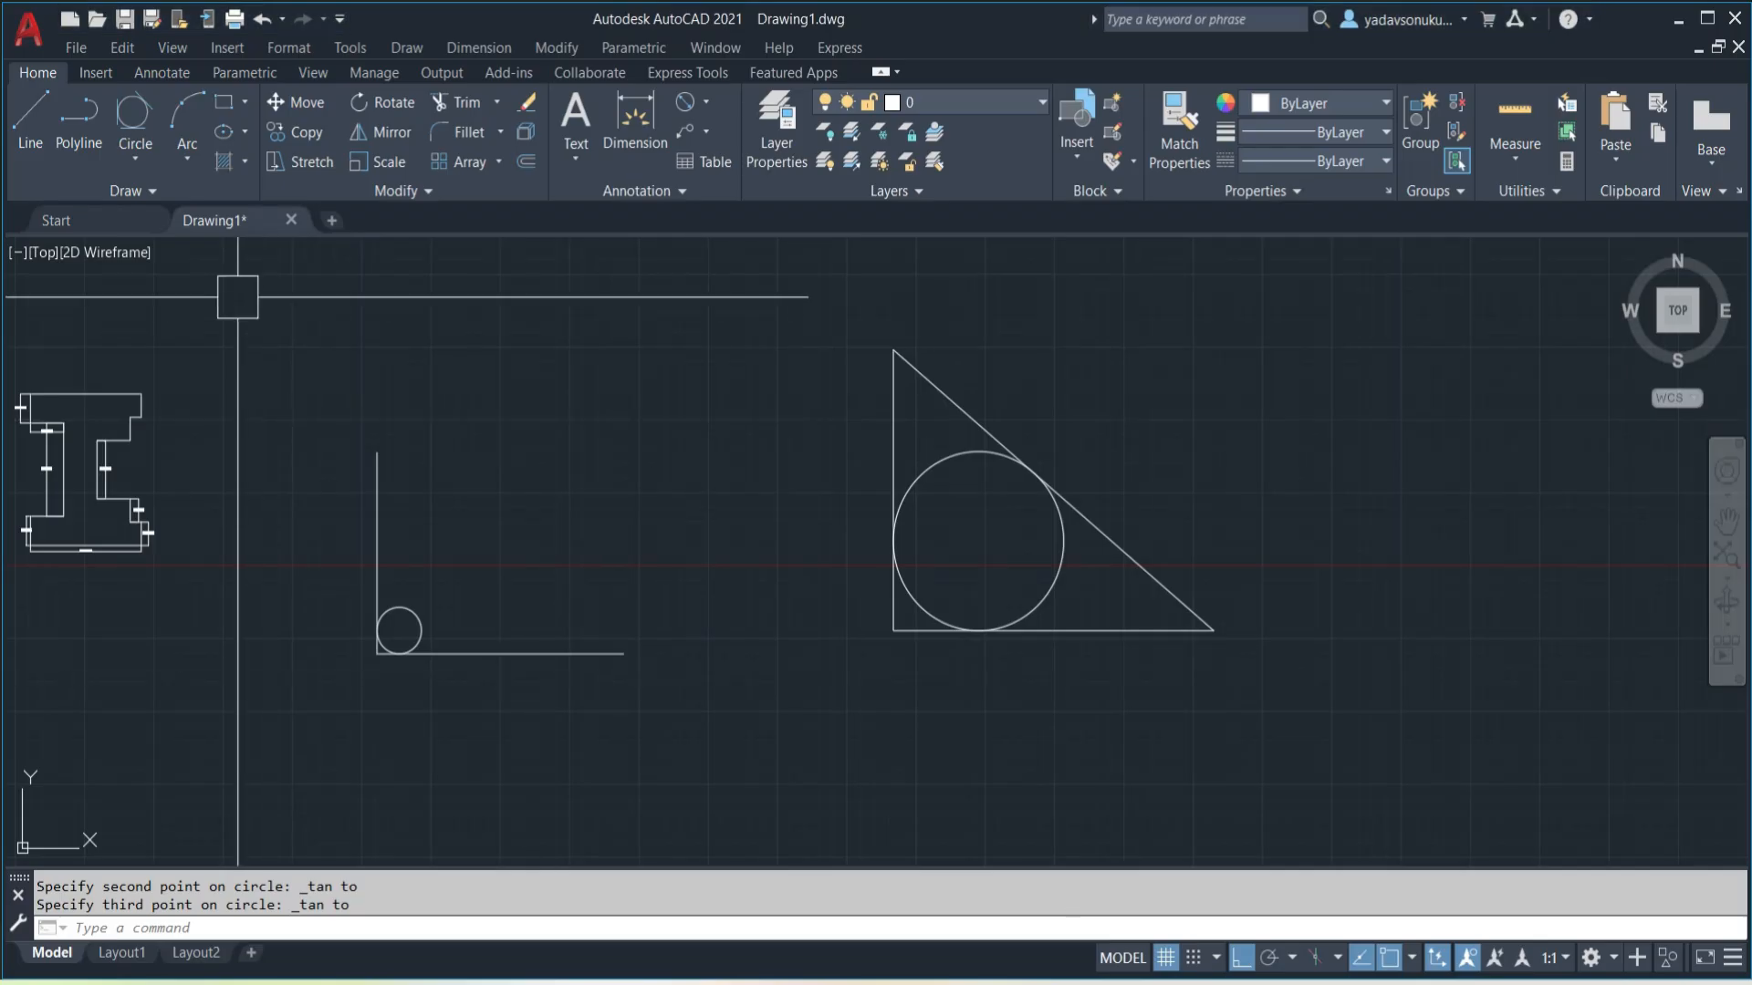
# - Draw a Center, Radius circle of radius 50 in the empty area beyond the triangle
pyautogui.moveTo(1126, 564)
pyautogui.mouseDown(button='middle')
pyautogui.moveTo(403, 555)
pyautogui.moveTo(91, 575)
pyautogui.mouseUp(button='middle')
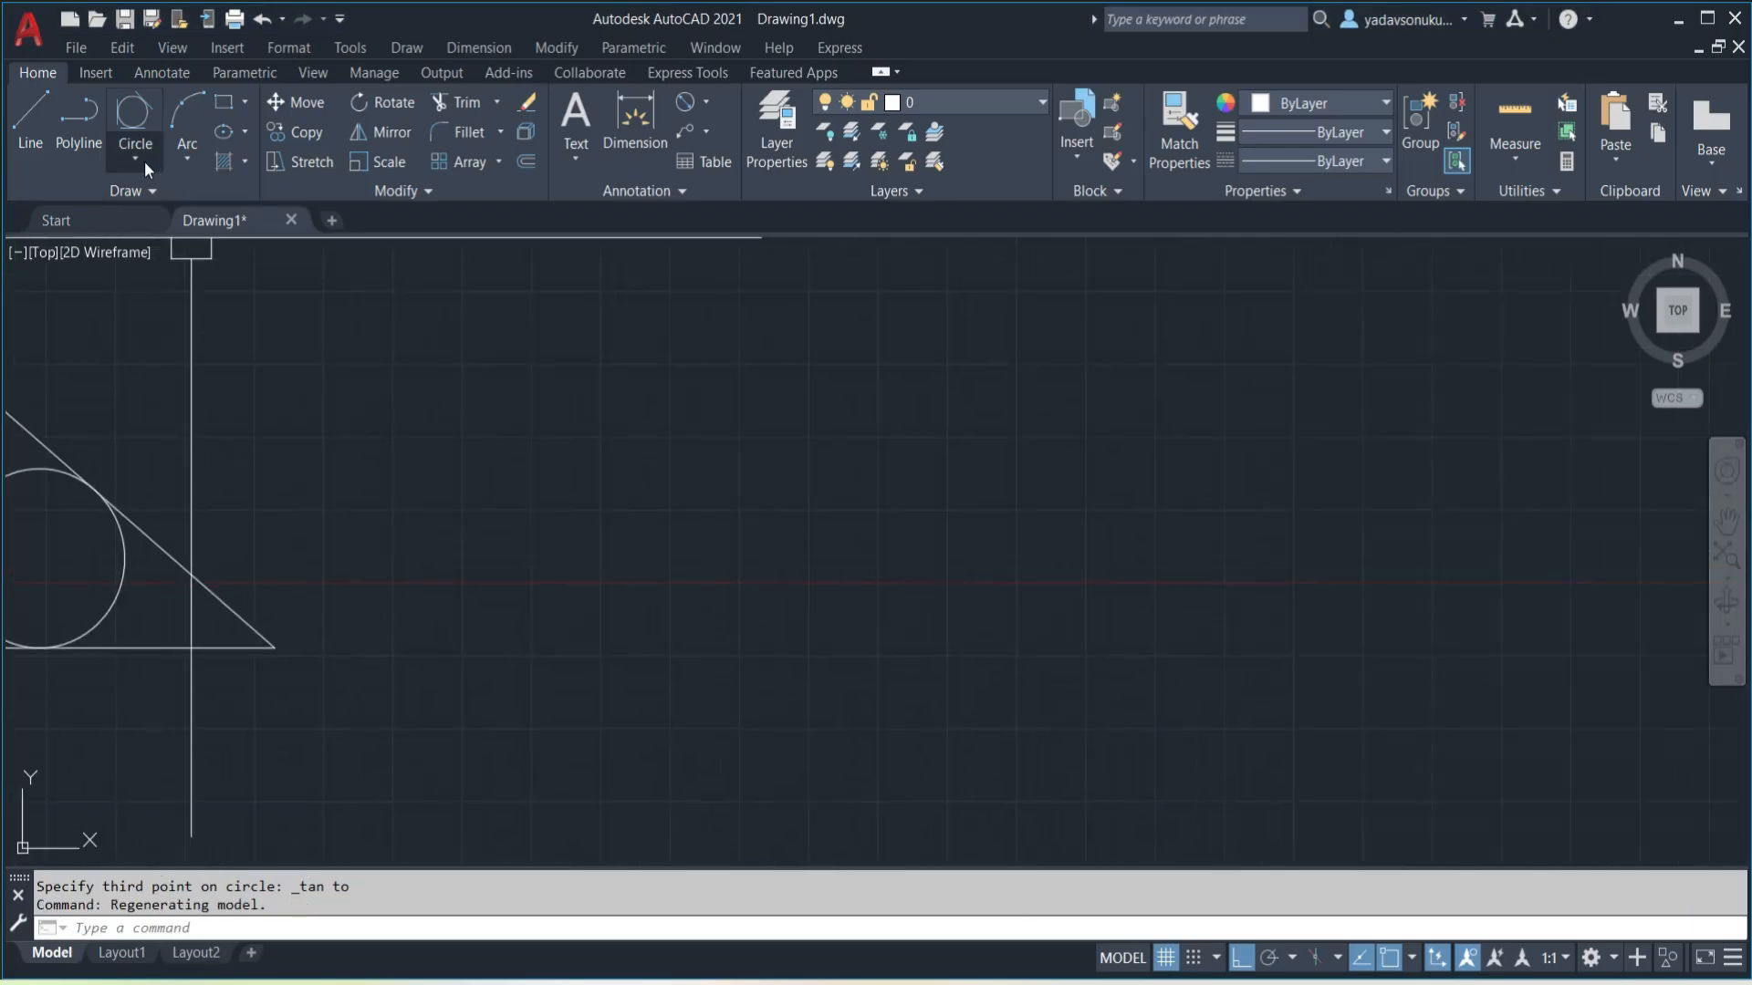
pyautogui.click(142, 160)
pyautogui.click(177, 209)
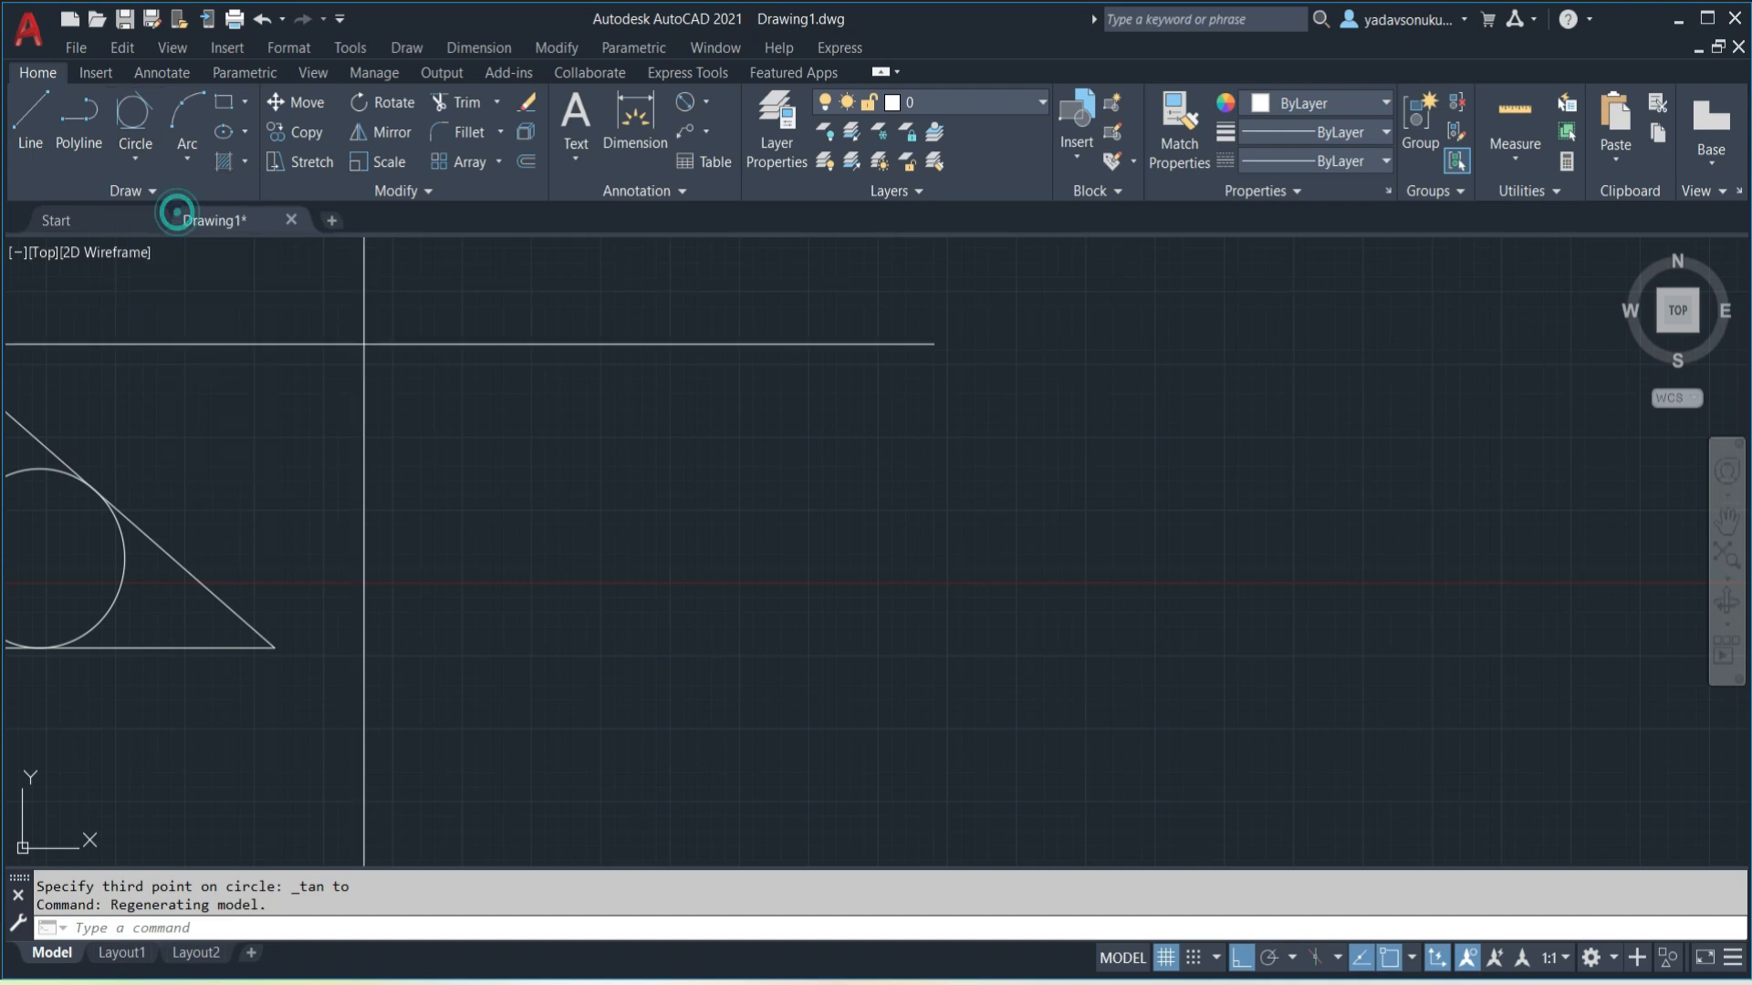
pyautogui.click(857, 548)
pyautogui.write('5')
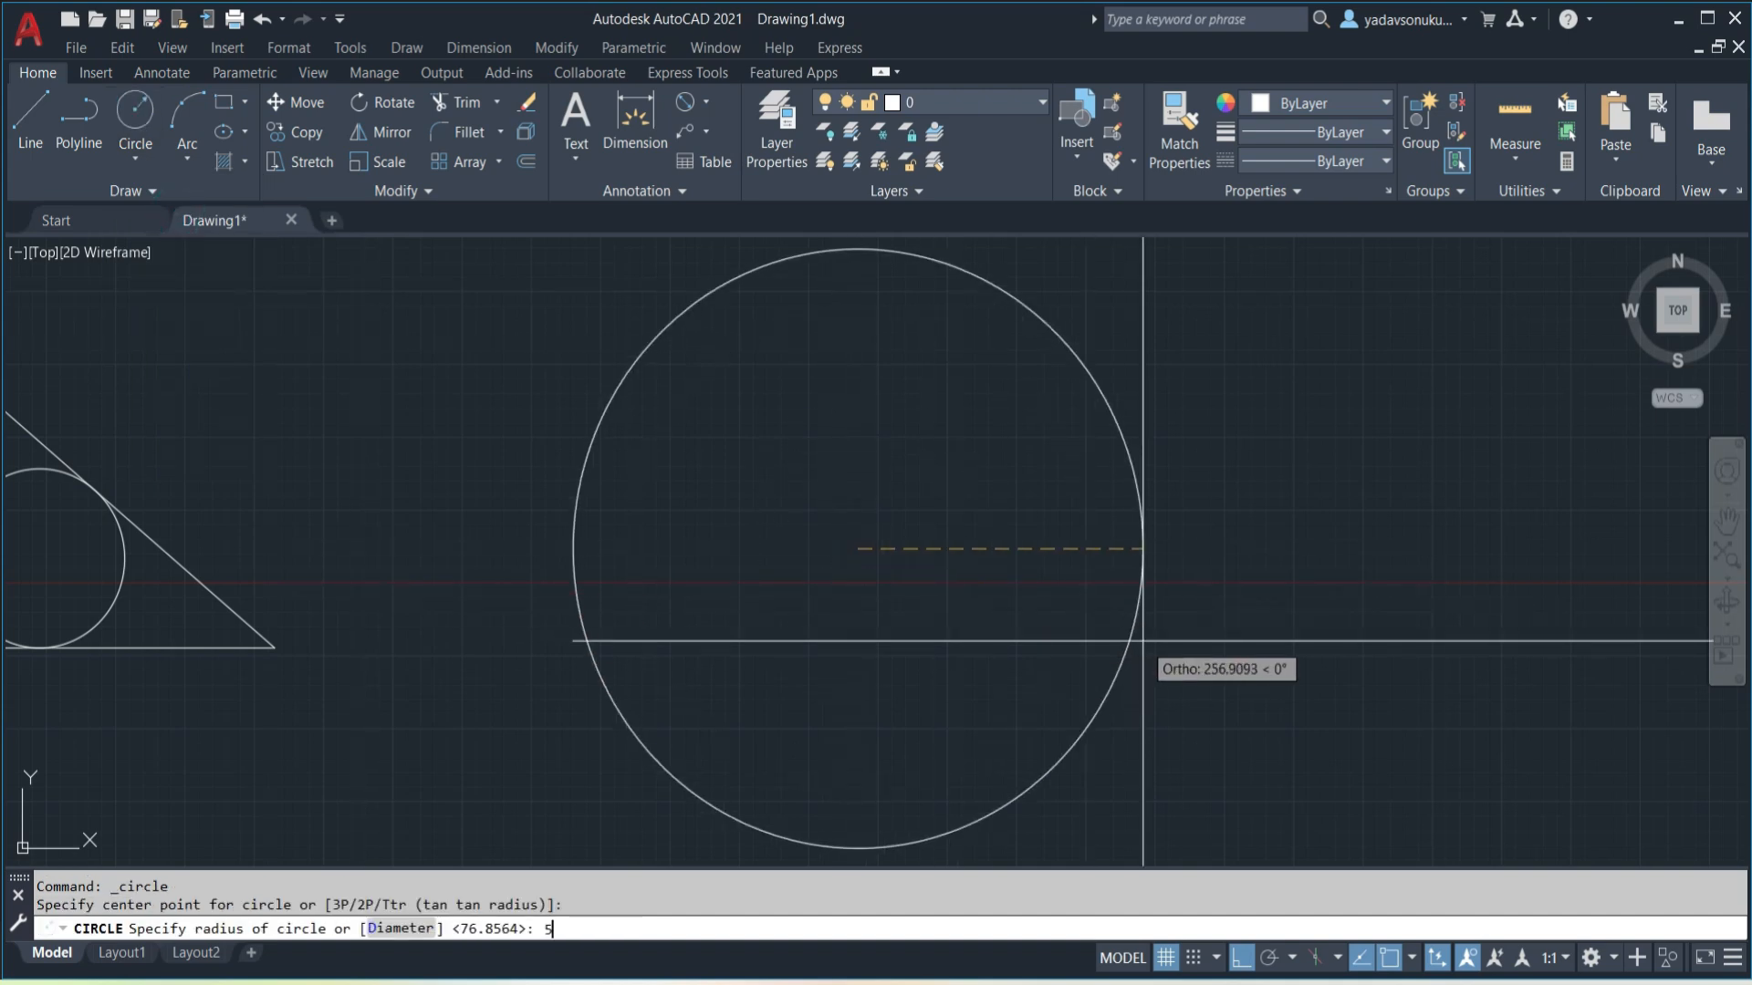
pyautogui.write('0')
pyautogui.press('Return')
pyautogui.scroll(8, 859, 538)
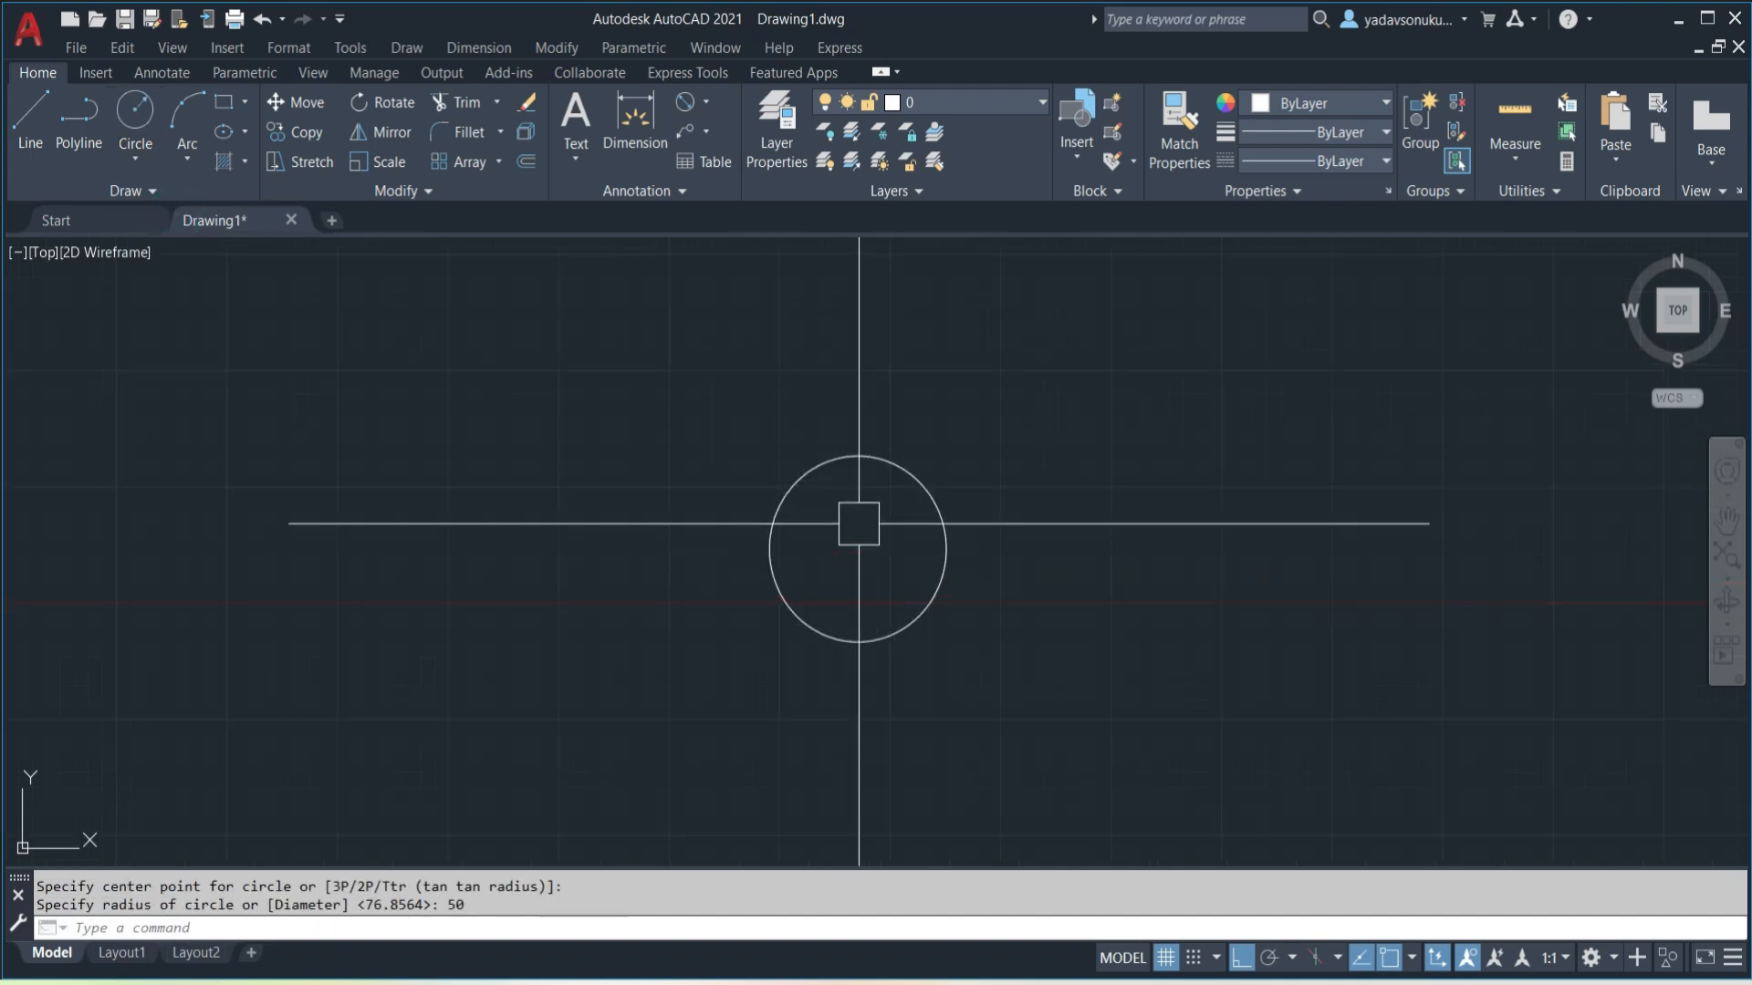
pyautogui.moveTo(1104, 597); pyautogui.dragTo(1106, 597, button='middle')
pyautogui.scroll(-3, 1109, 606)
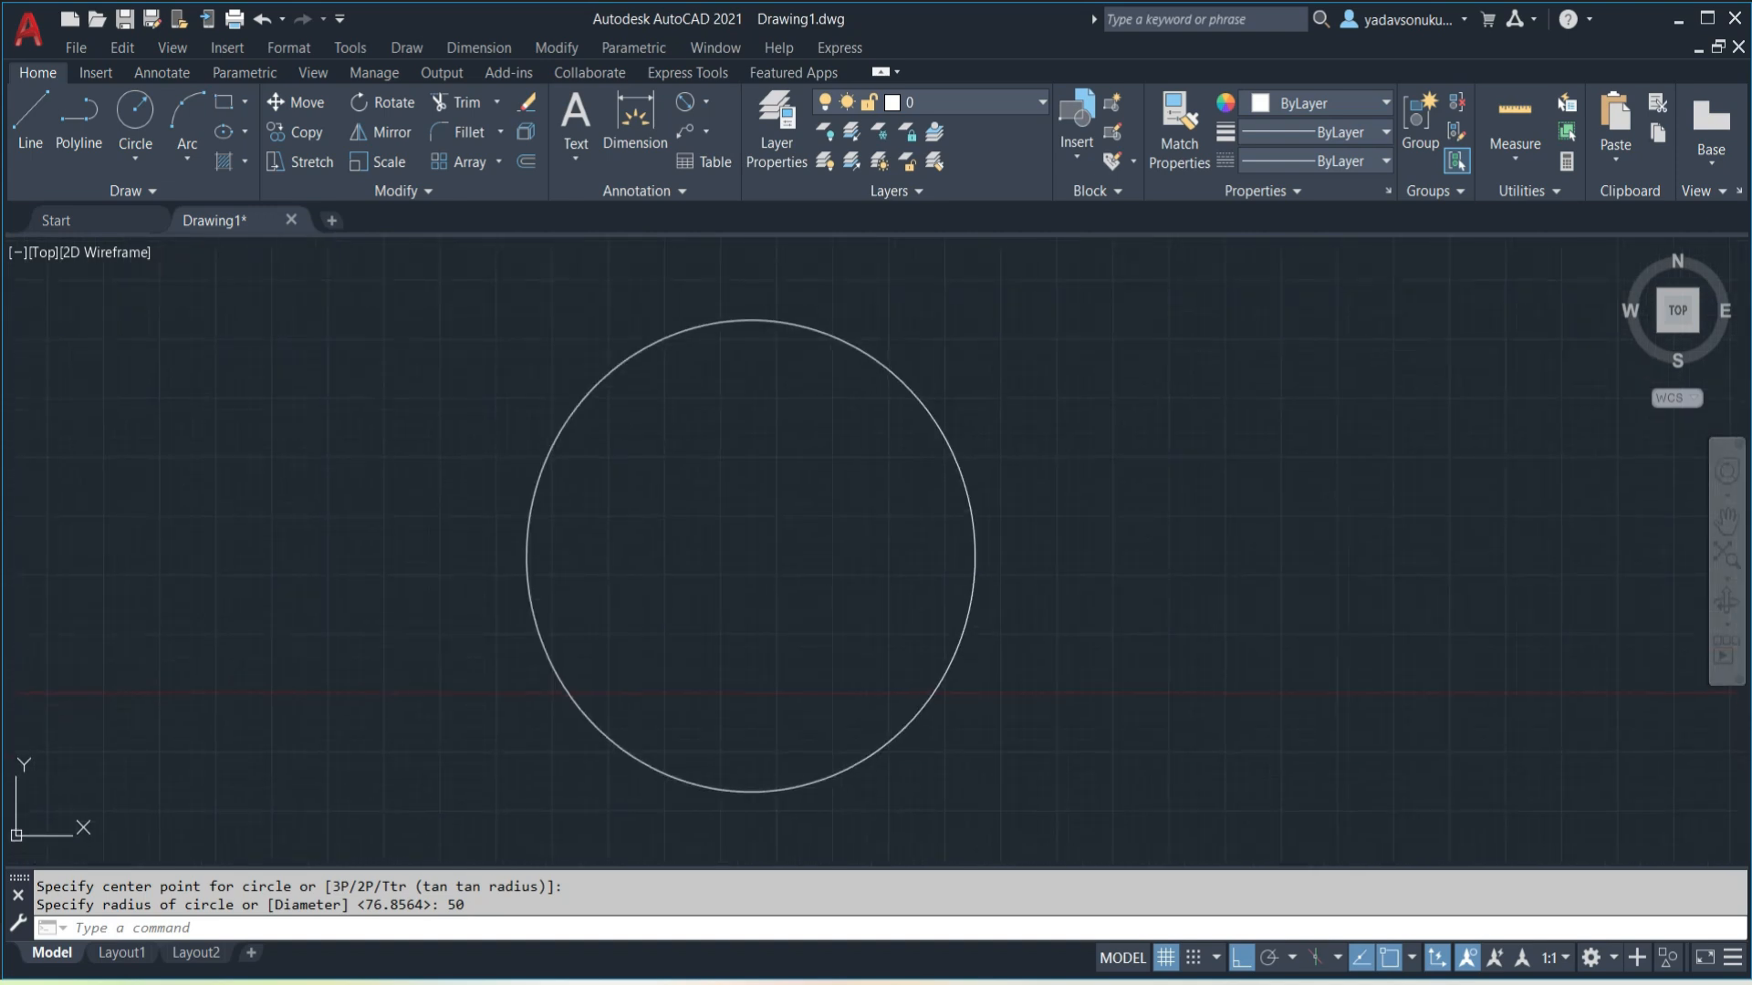
# - Draw two Center, Radius circles of radius 20 centered on the right and top quadrants of the radius 50 circle
pyautogui.click(149, 108)
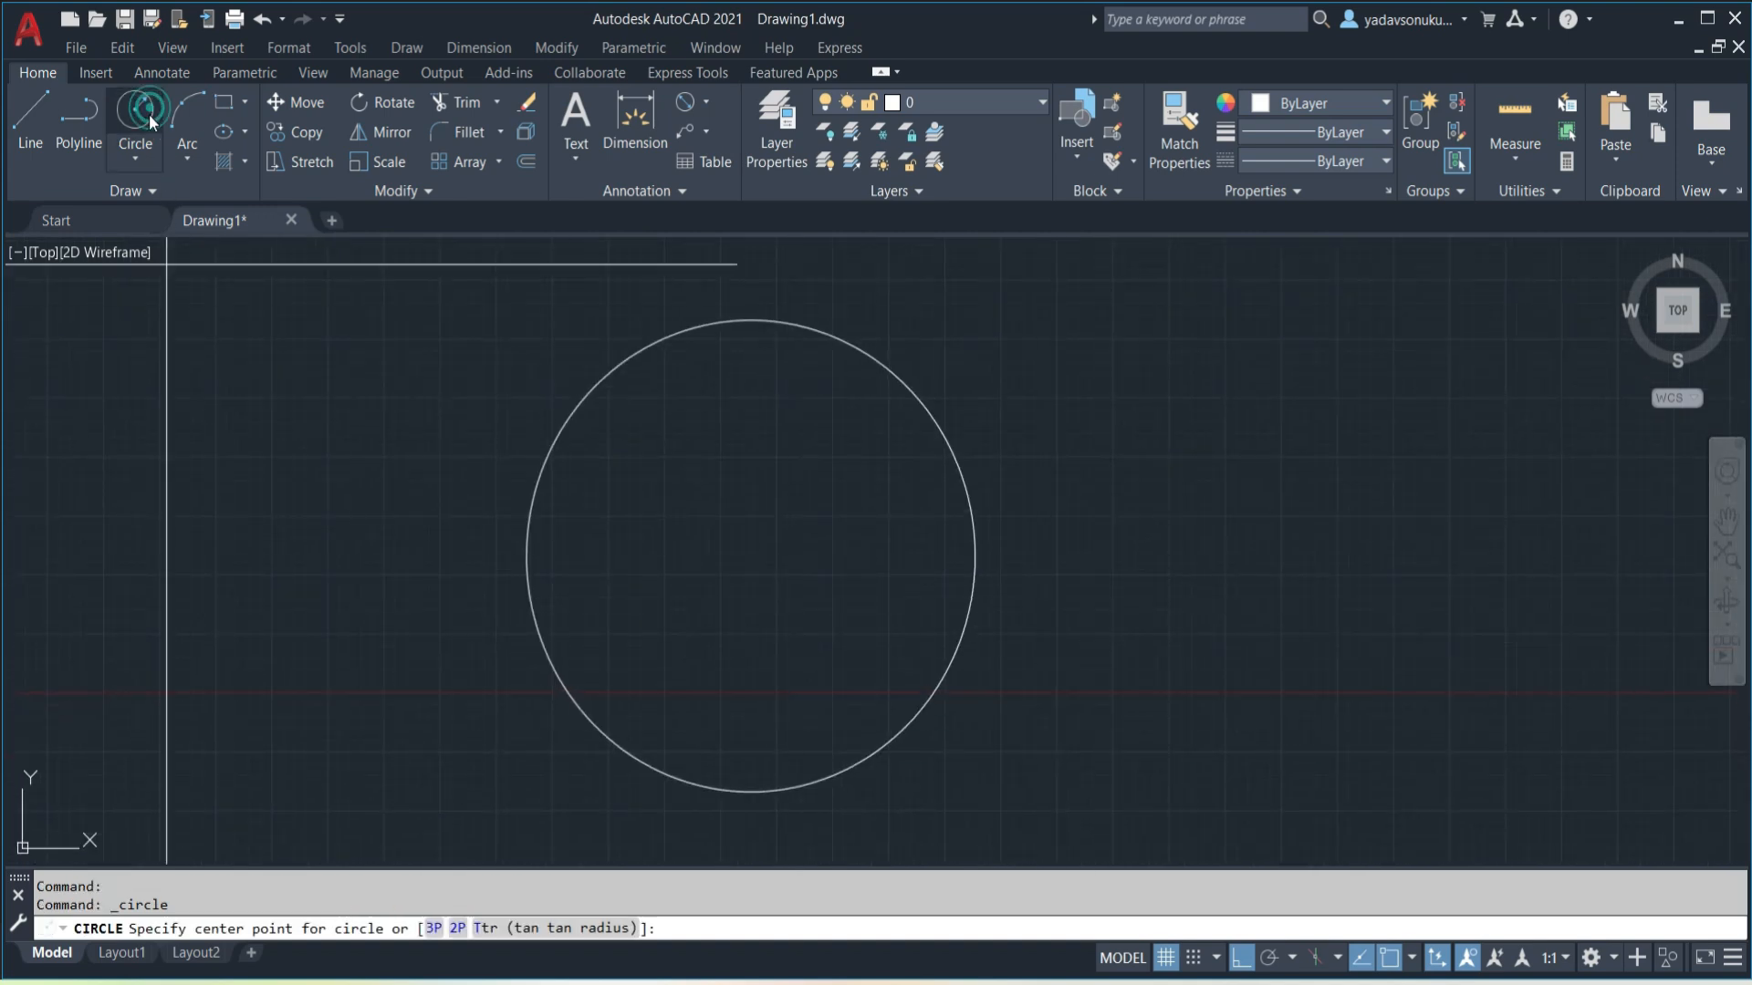
pyautogui.click(975, 555)
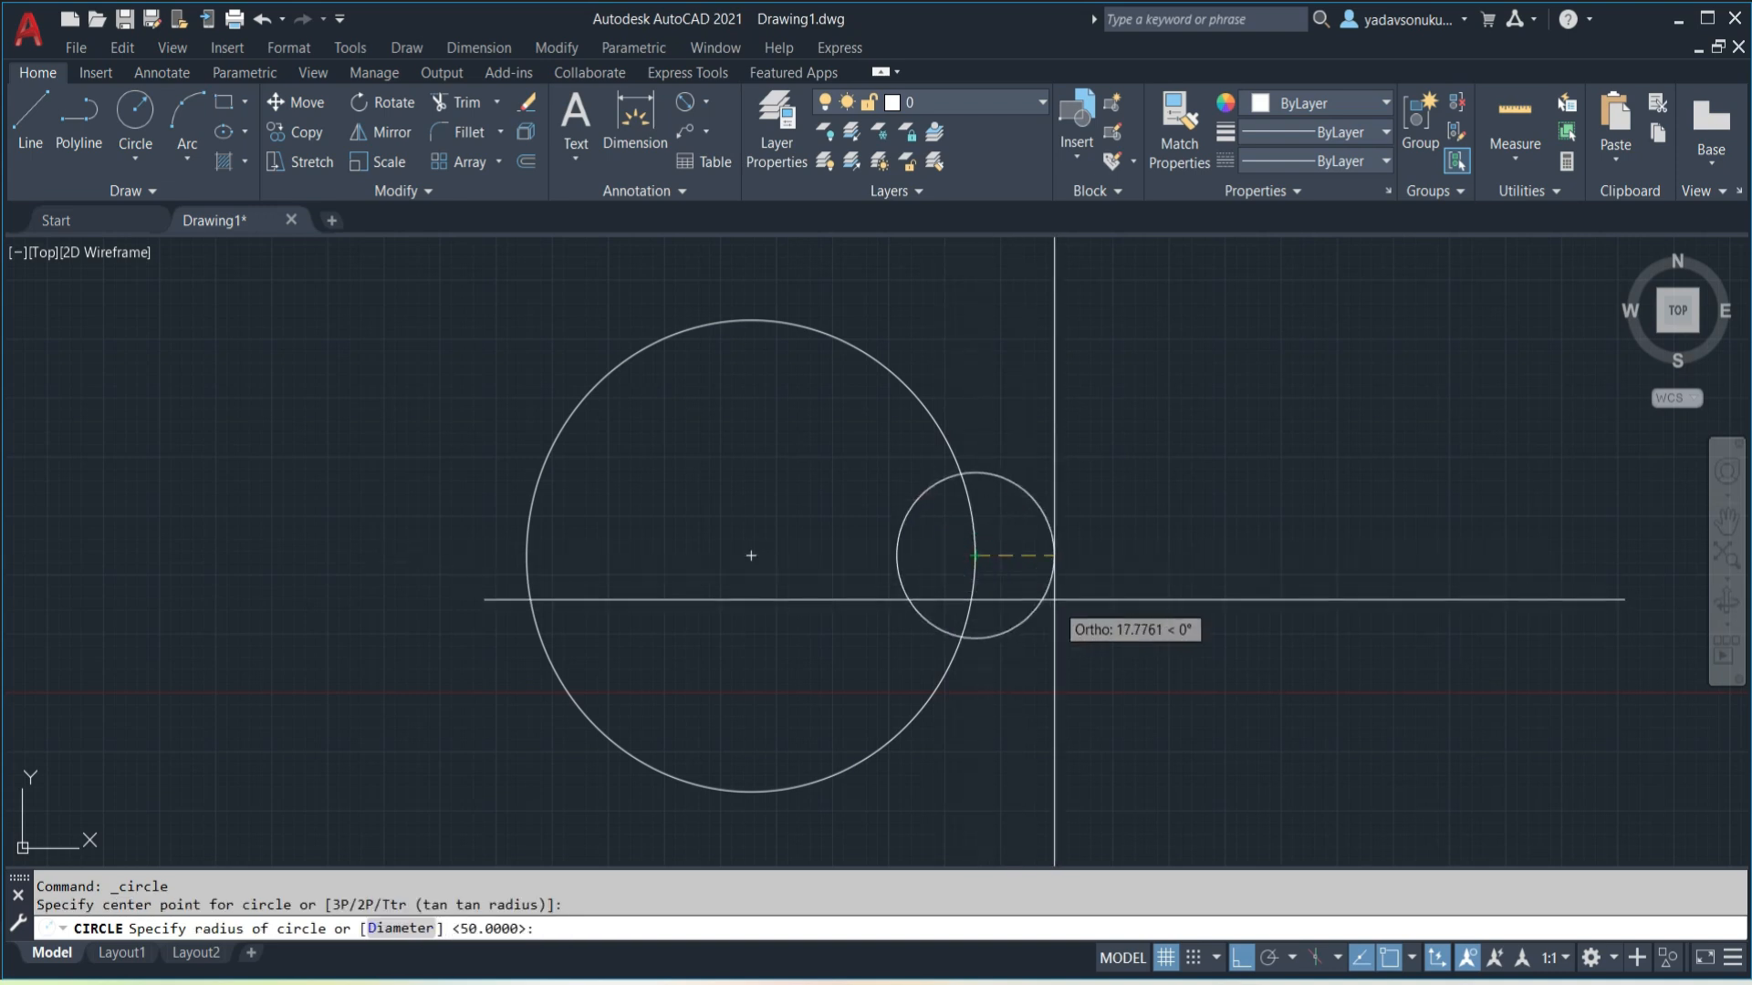
pyautogui.write('20')
pyautogui.press('Return')
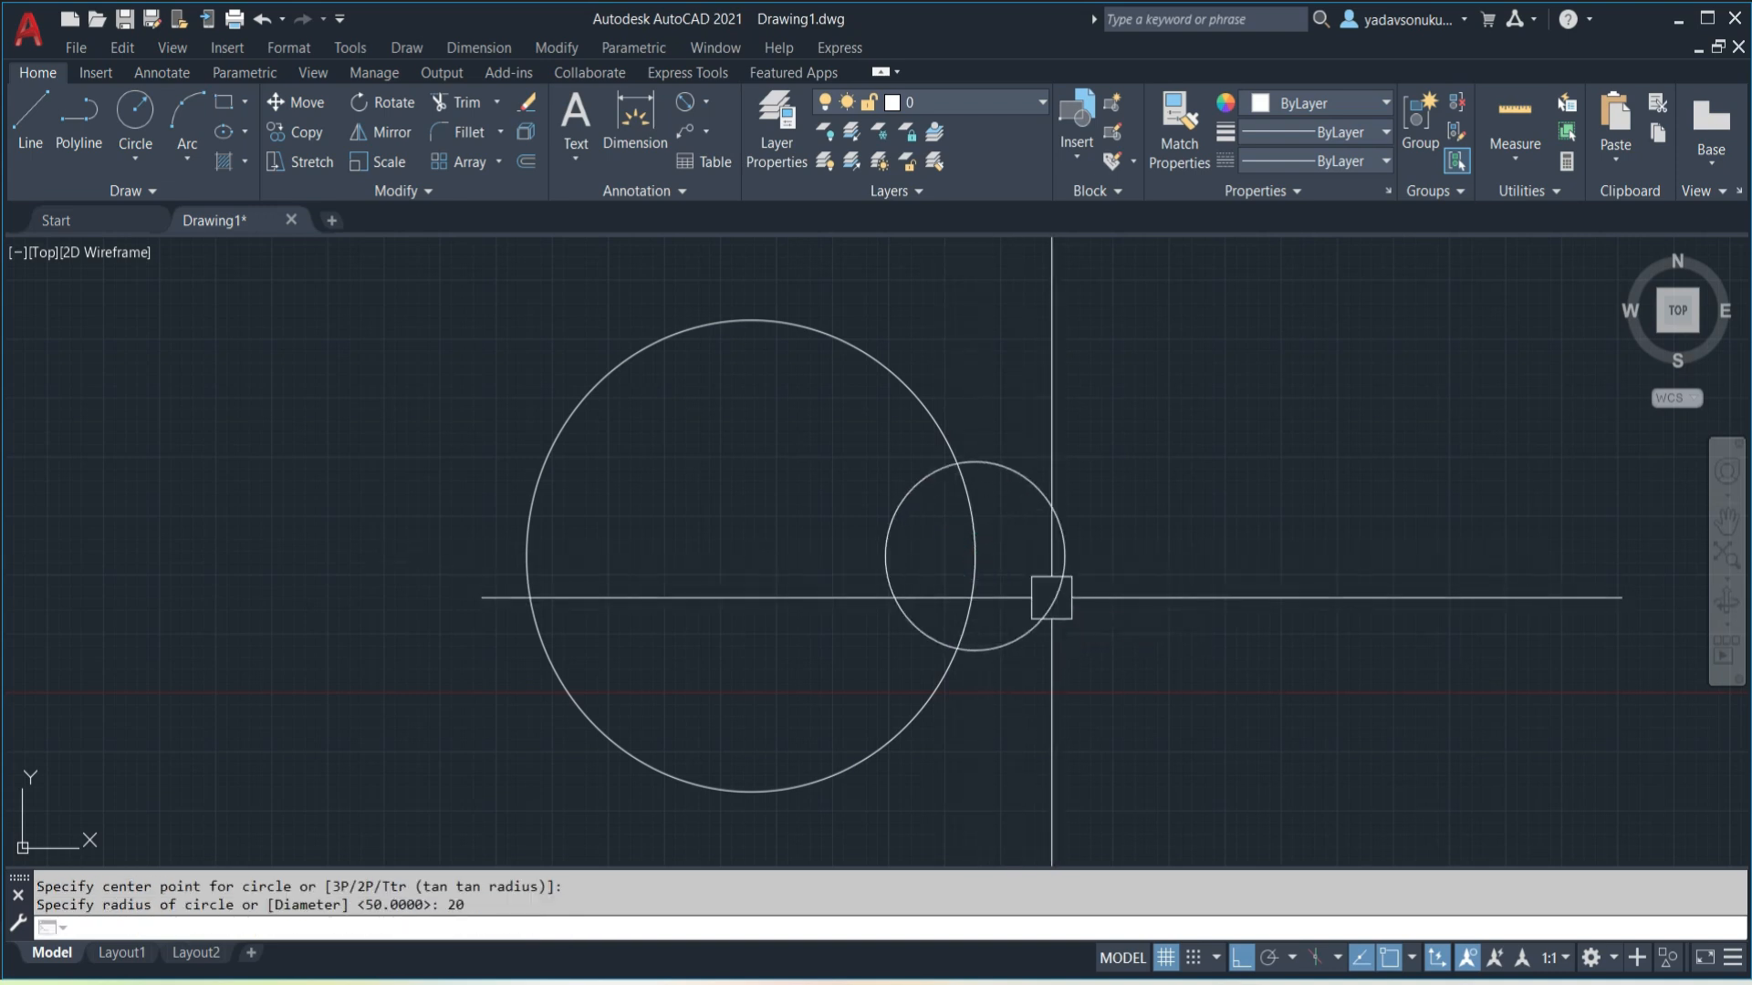
pyautogui.press('Return')
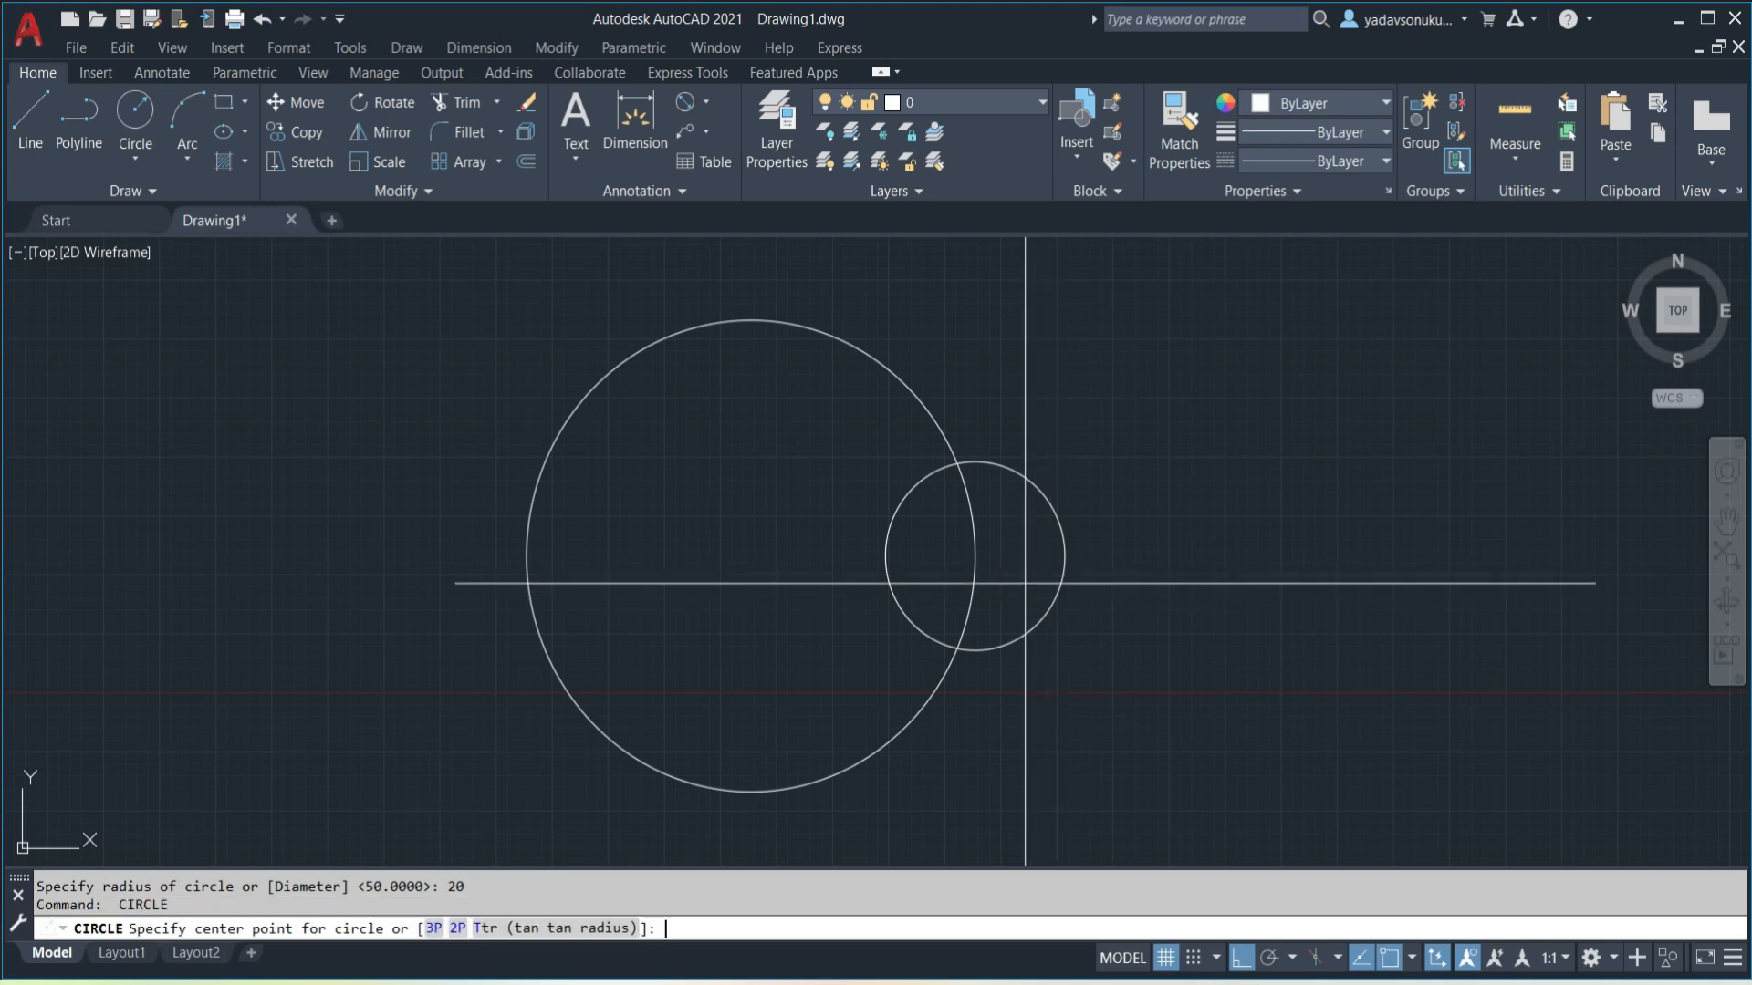
pyautogui.click(750, 319)
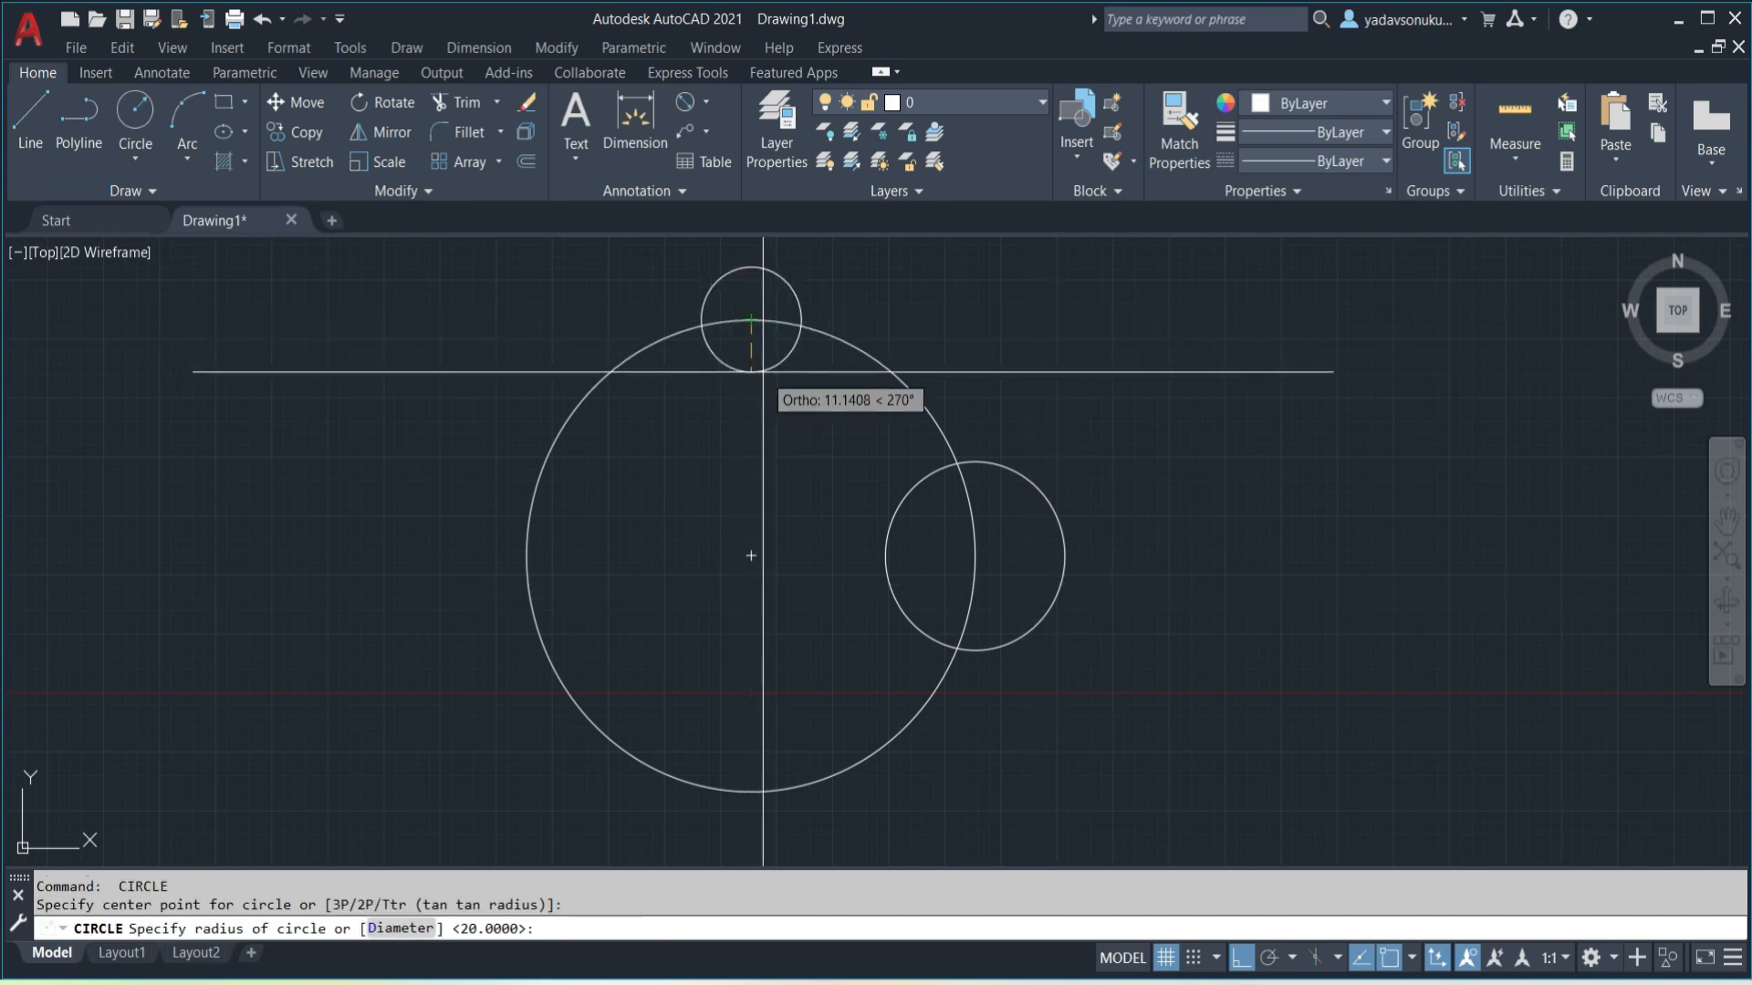
pyautogui.press('Return')
# - Draw two more radius 20 circles centered on the left and bottom quadrants of the radius 50 circle
pyautogui.press('Return')
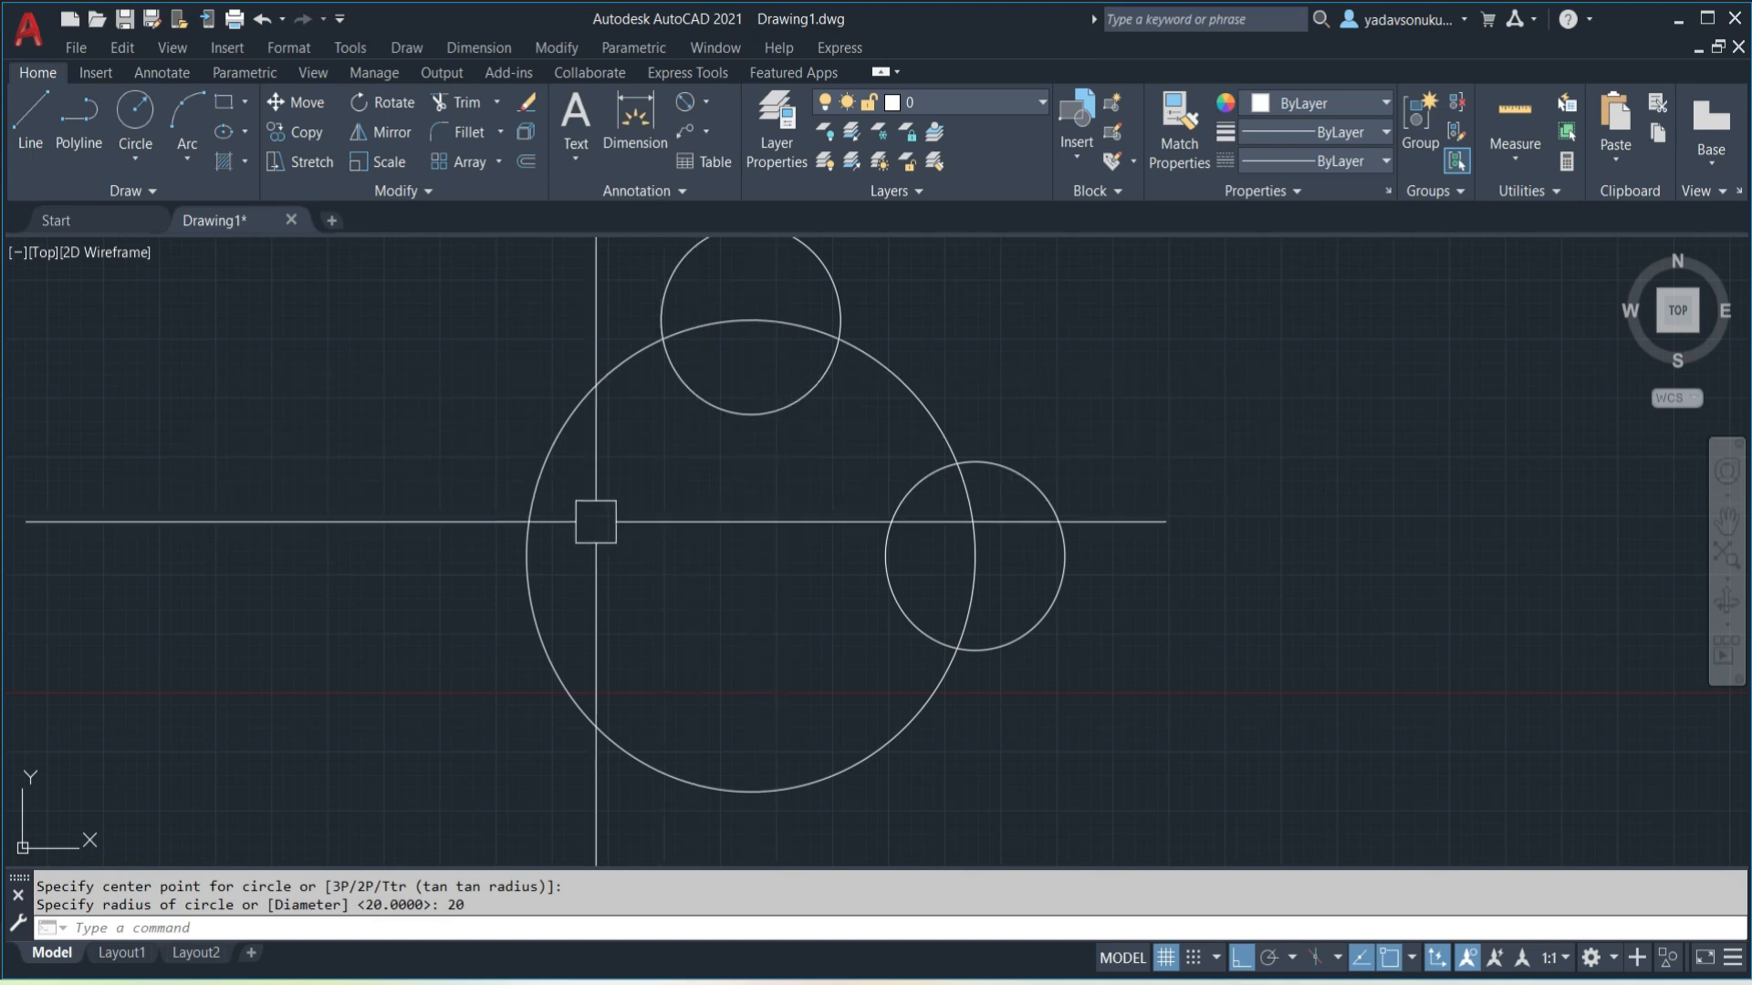
pyautogui.click(526, 554)
pyautogui.write('2')
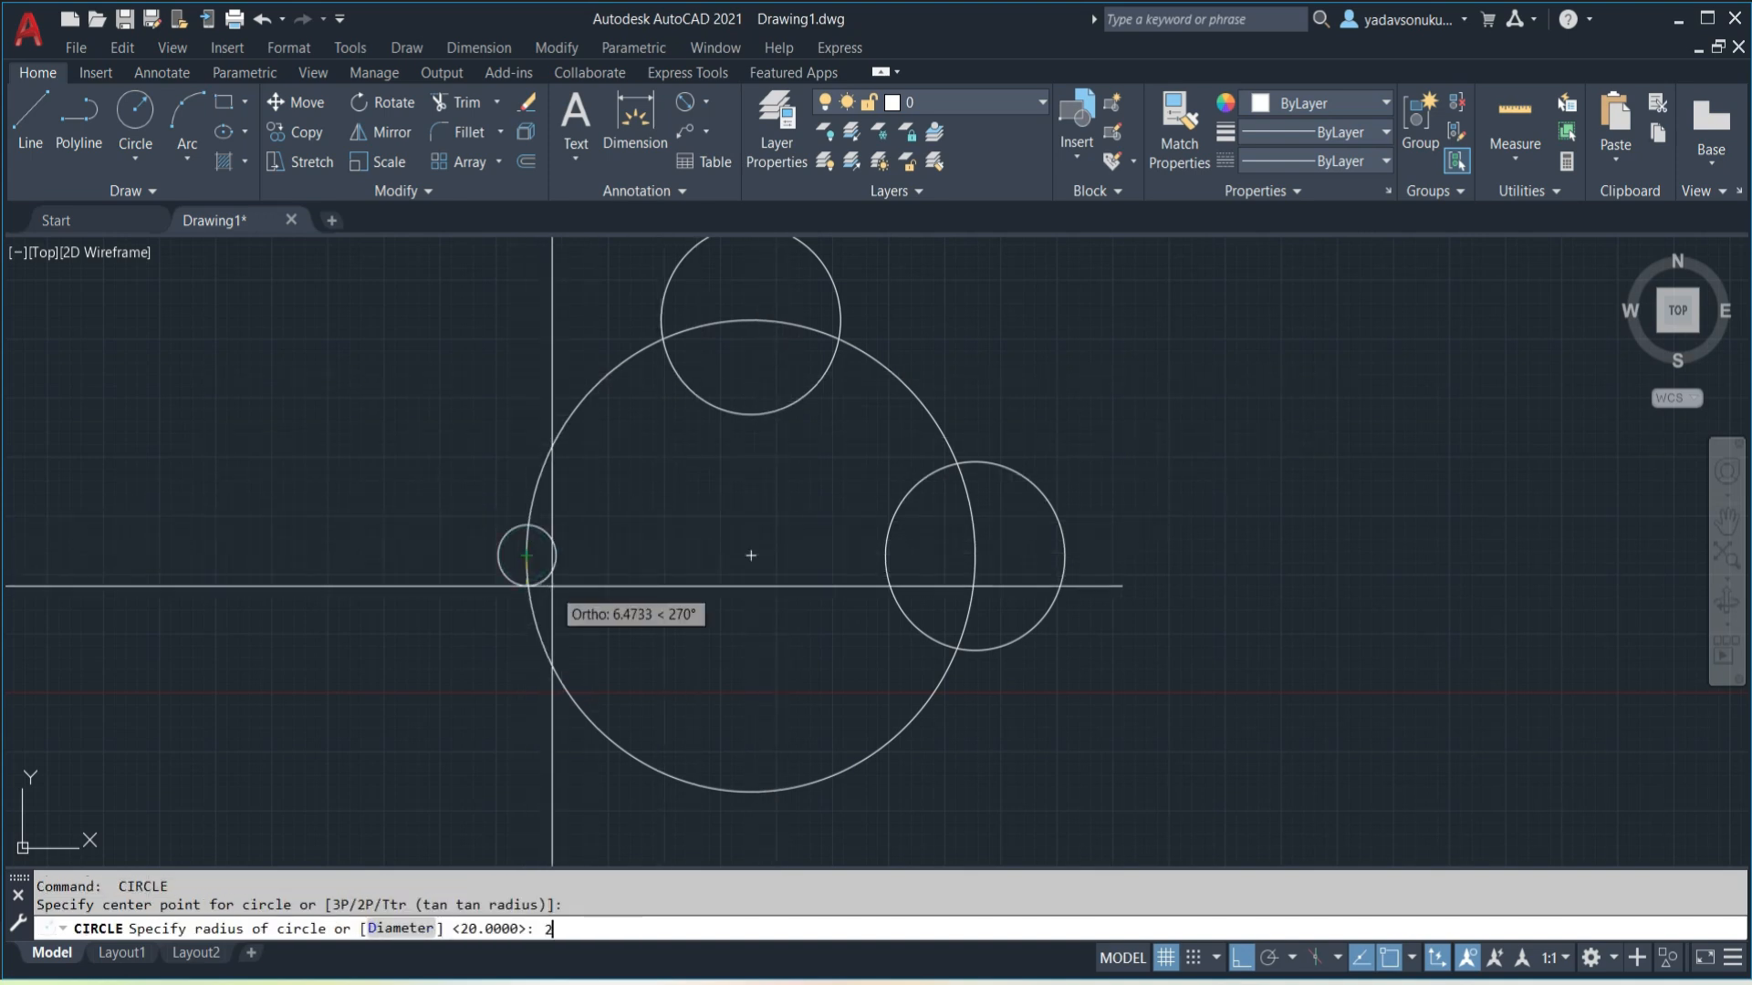
pyautogui.write('0')
pyautogui.press('Return')
pyautogui.press('Return')
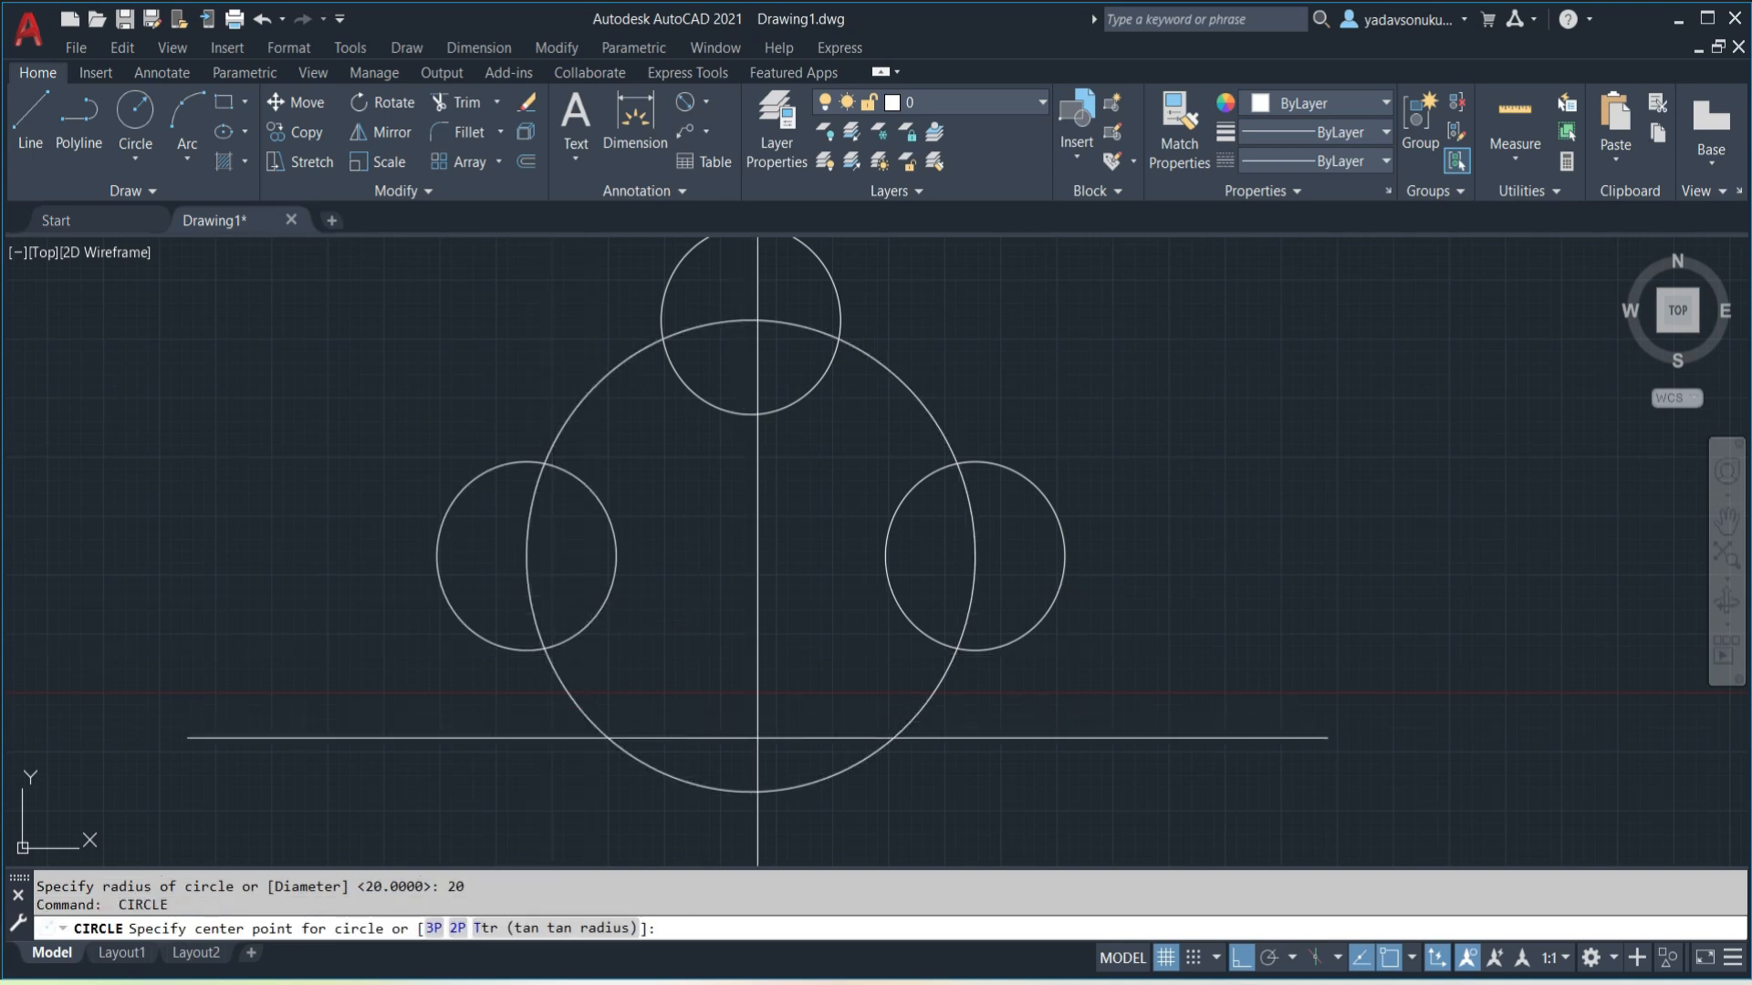
pyautogui.click(751, 792)
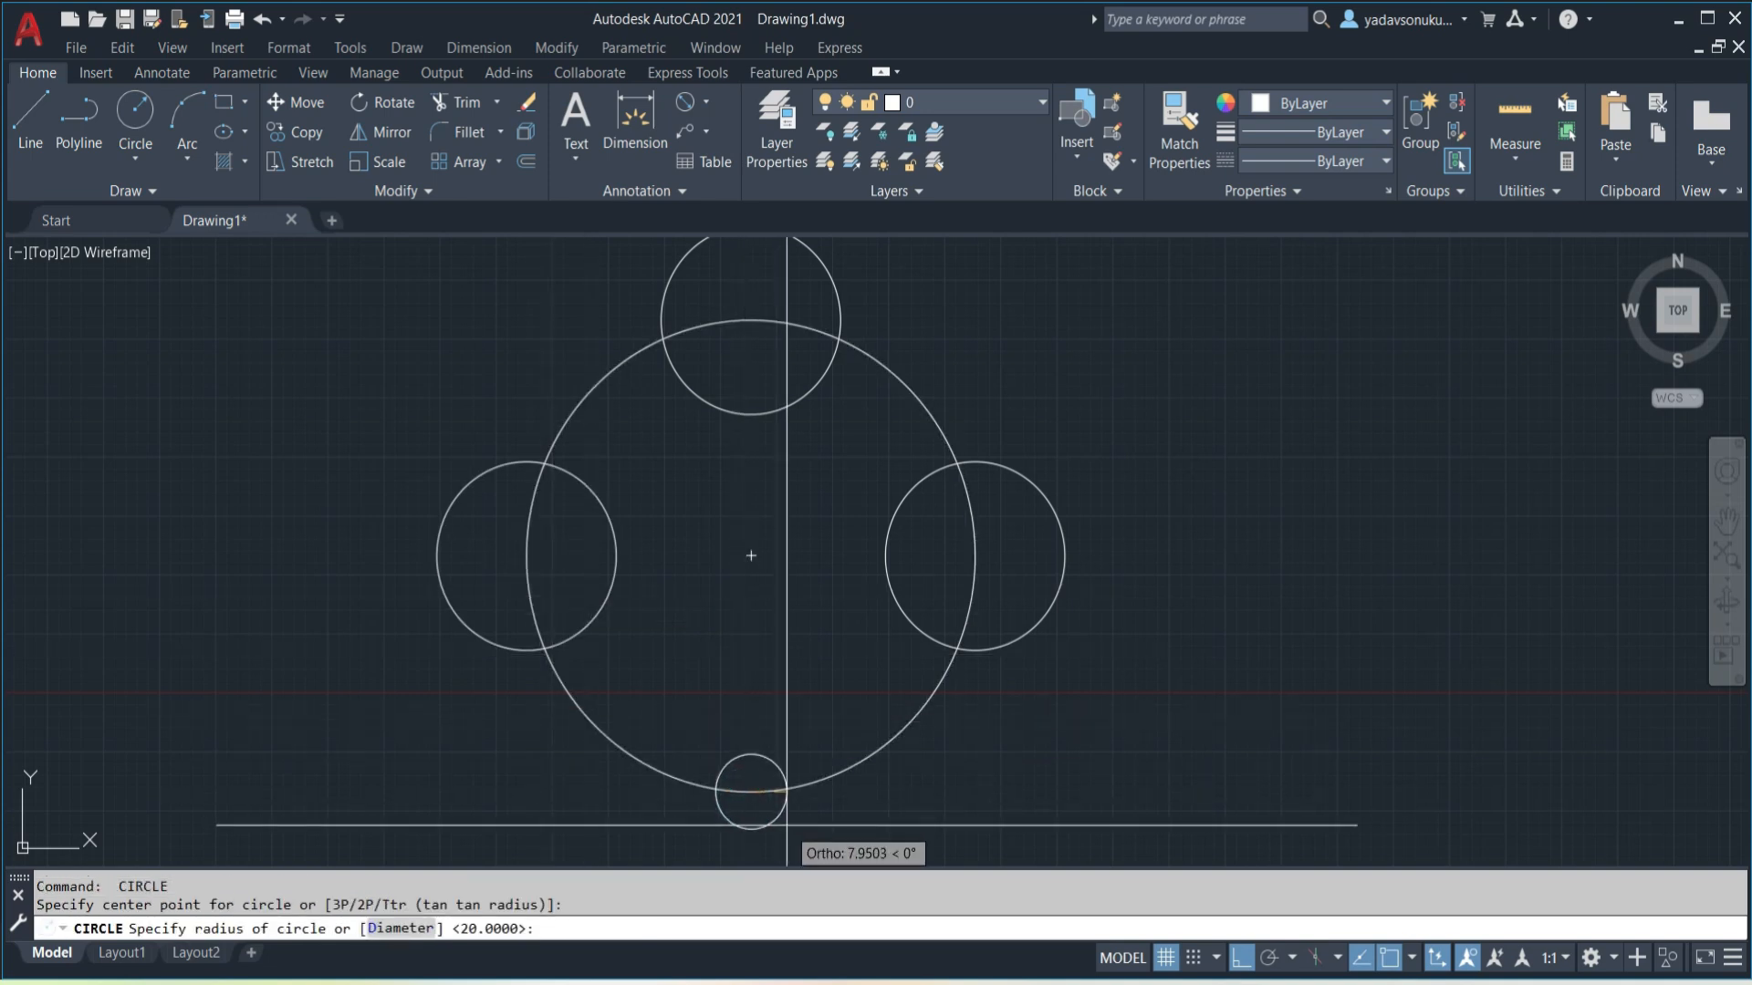
pyautogui.press('Return')
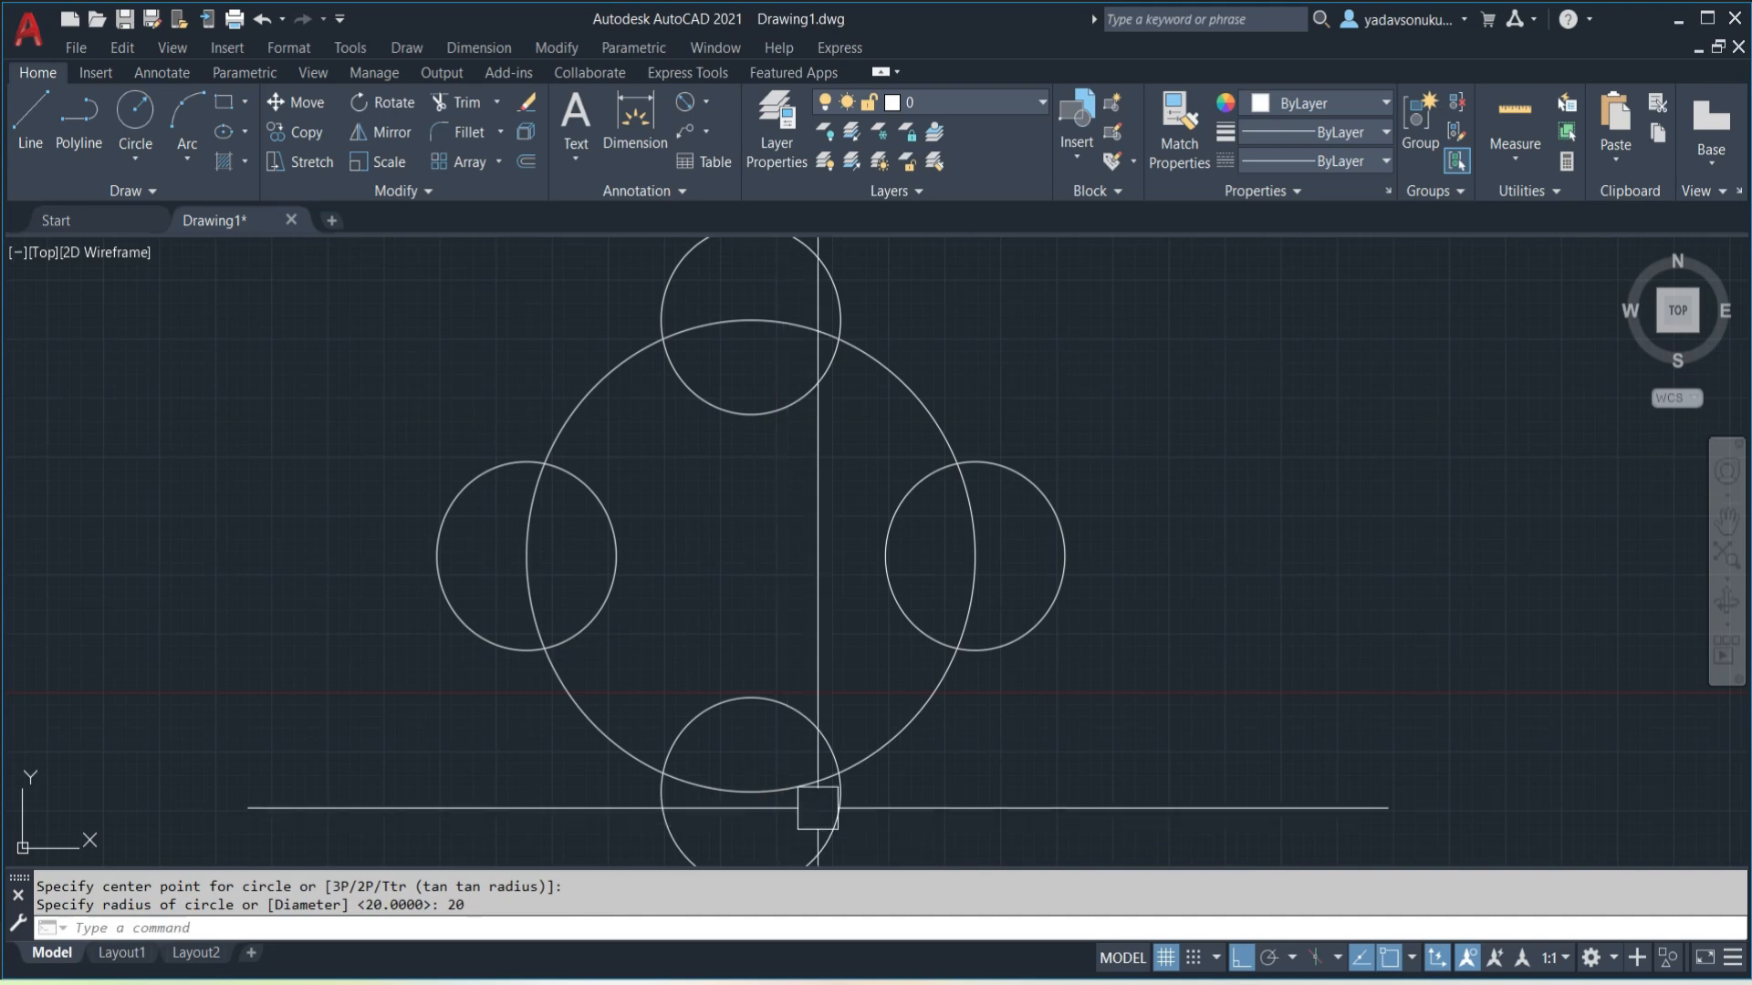
# - Check the Exercise 2 sheet in the image viewer, return to AutoCAD and draw a radius 10 circle on the right-hand radius 20 circle's outer quadrant
pyautogui.click(1275, 983)
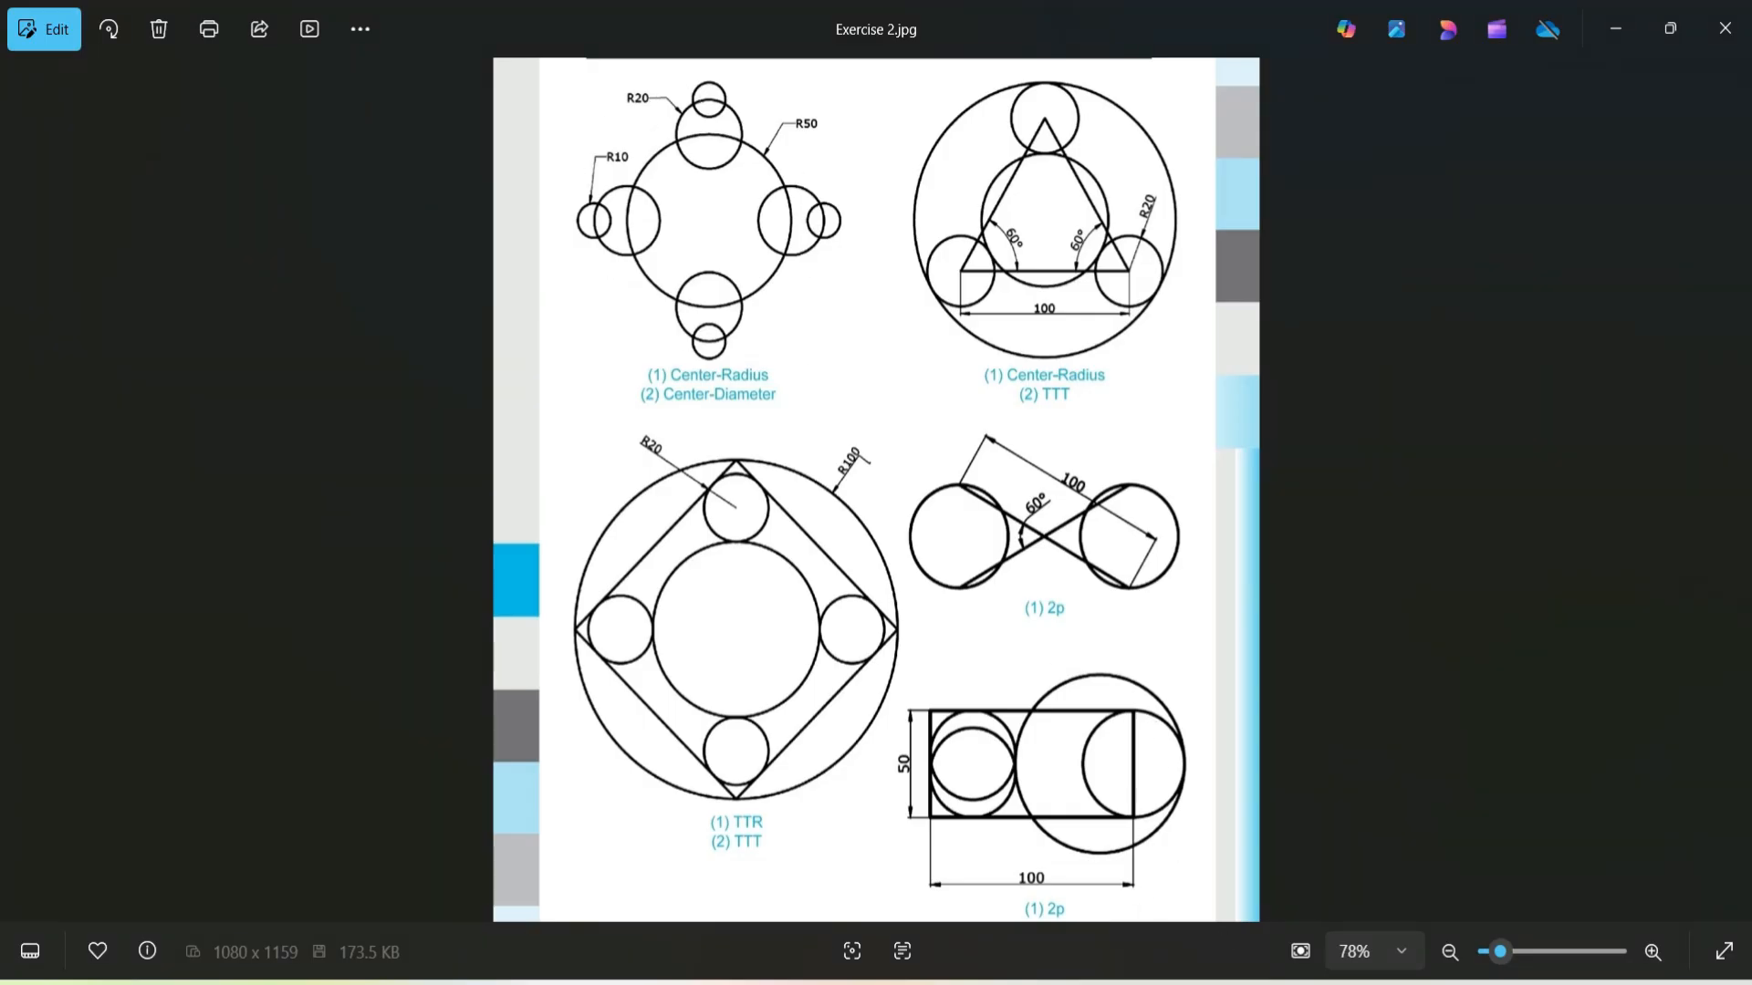
pyautogui.click(1186, 982)
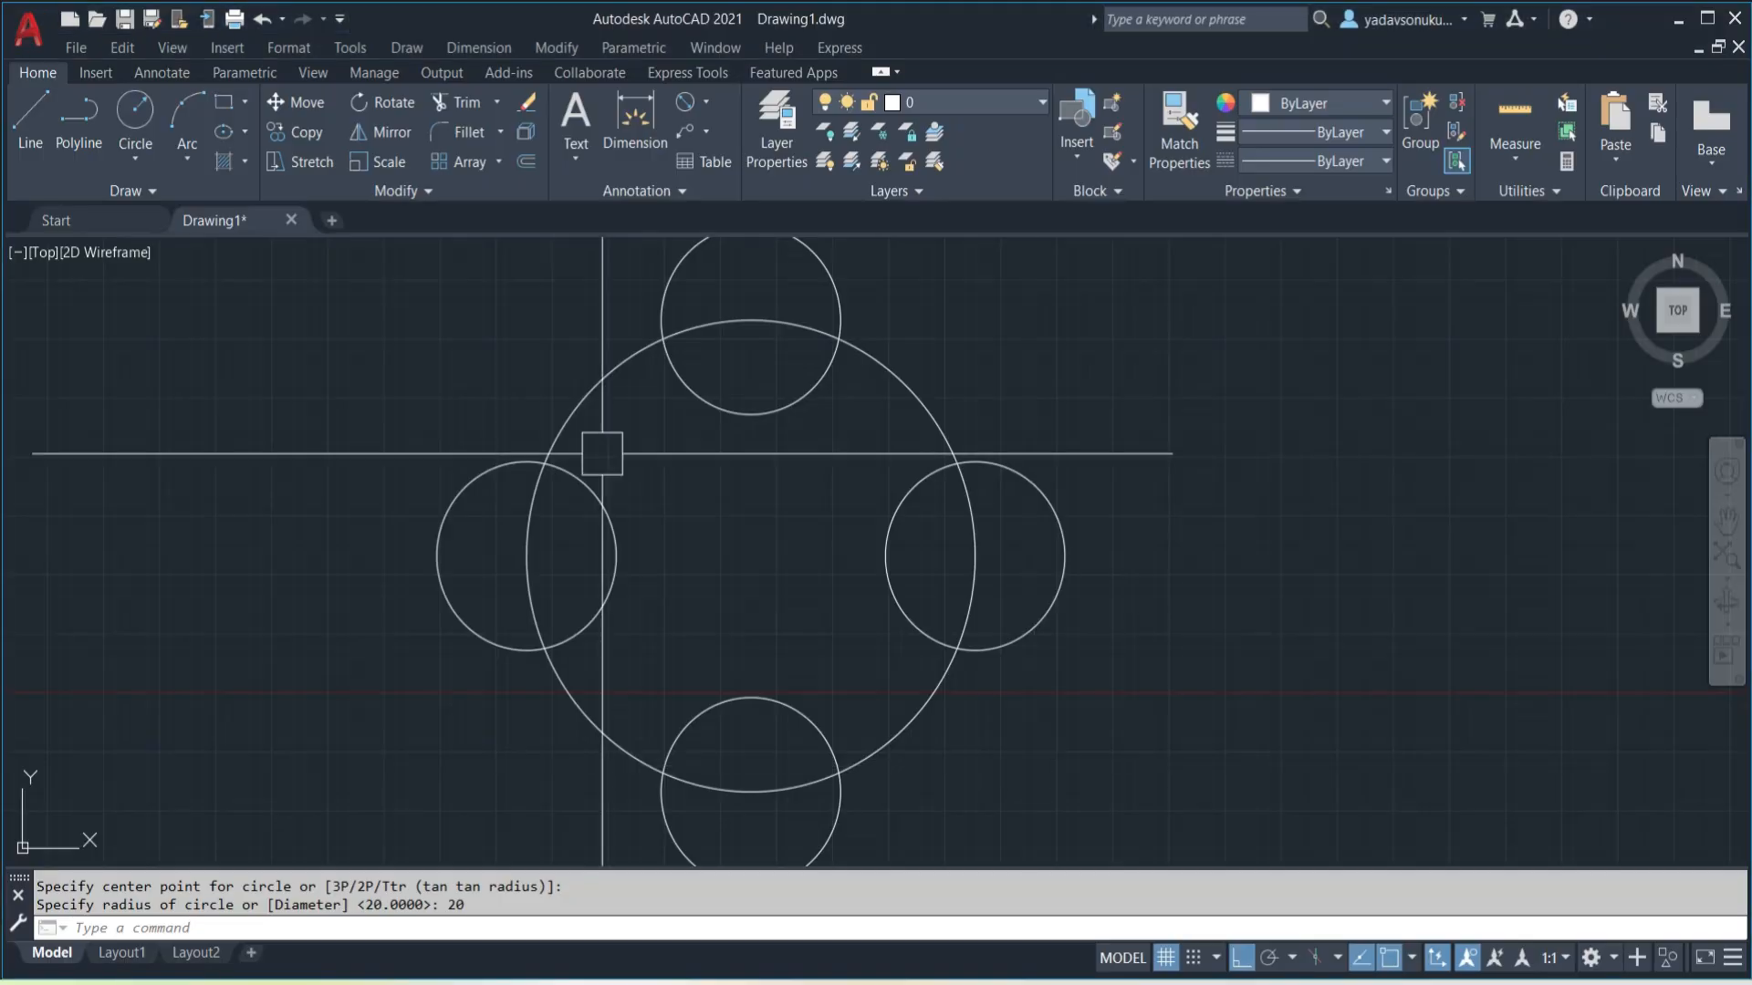
pyautogui.click(135, 128)
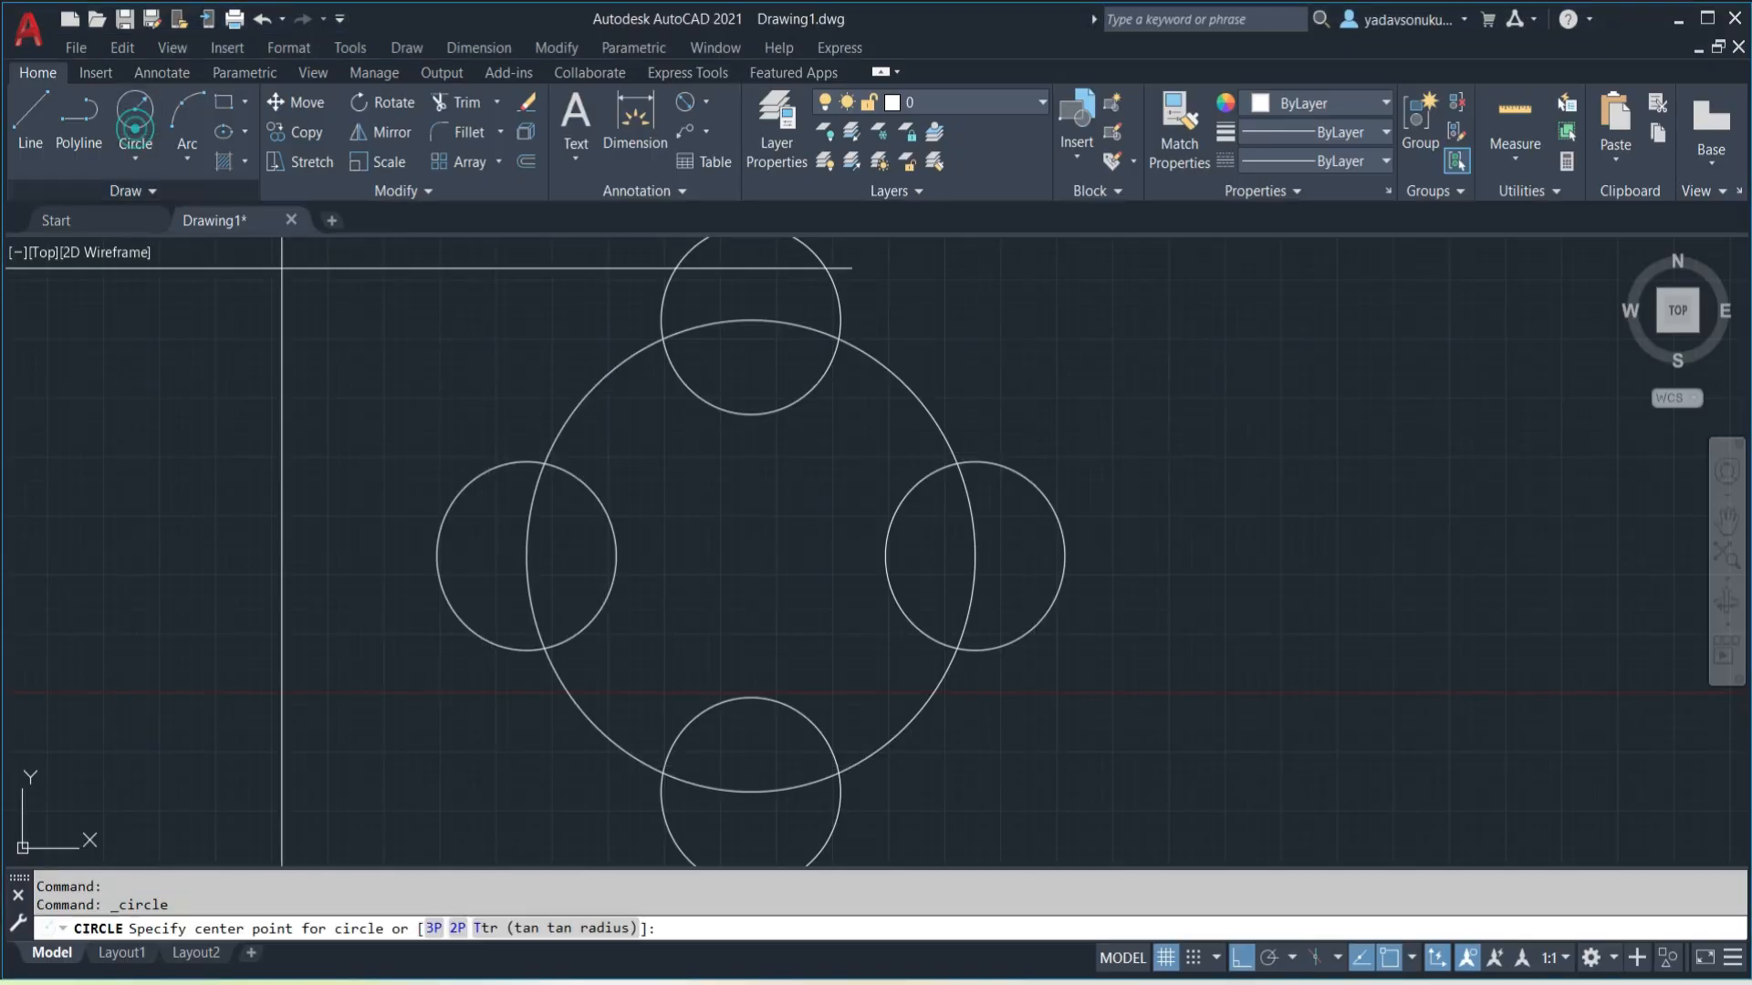
pyautogui.click(1065, 555)
pyautogui.write('10')
pyautogui.press('Return')
# - Draw a radius 10 circle centered on the top quadrant of the upper radius 20 circle
pyautogui.press('Return')
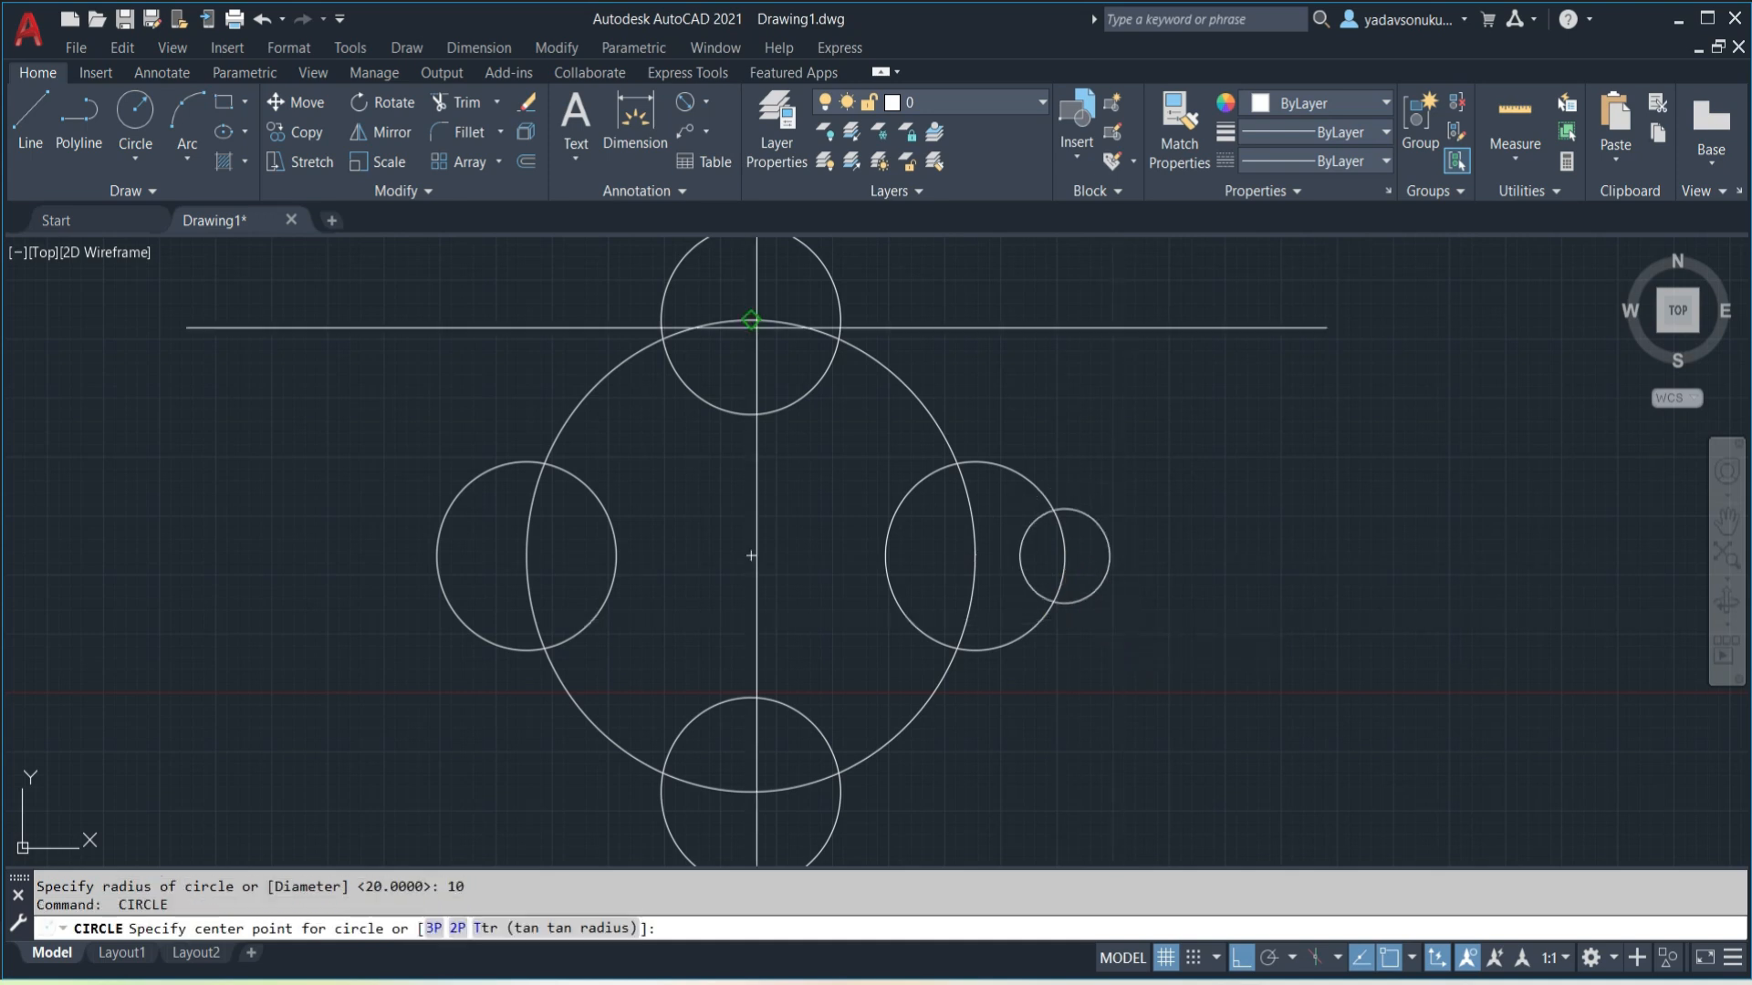
pyautogui.moveTo(800, 503); pyautogui.dragTo(783, 665, button='middle')
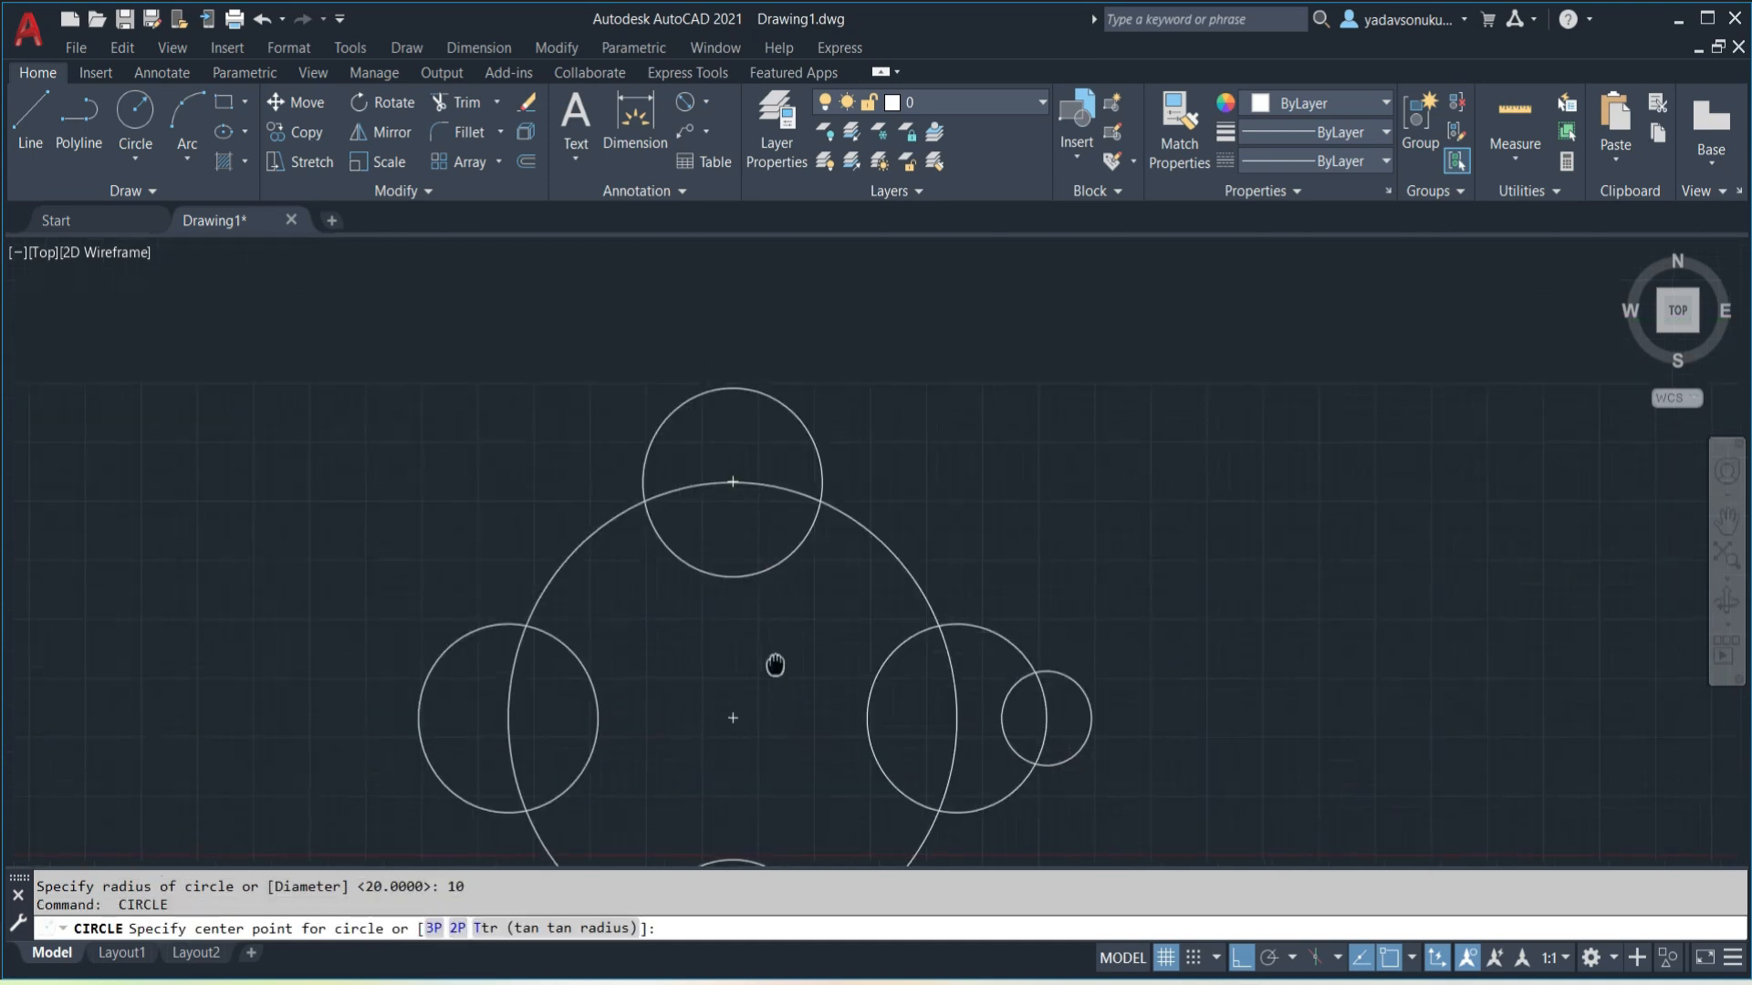
pyautogui.click(734, 386)
pyautogui.write('10')
pyautogui.press('Return')
# - Draw radius 10 circles centered on the outer quadrants of the left-hand and lower radius 20 circles
pyautogui.press('Return')
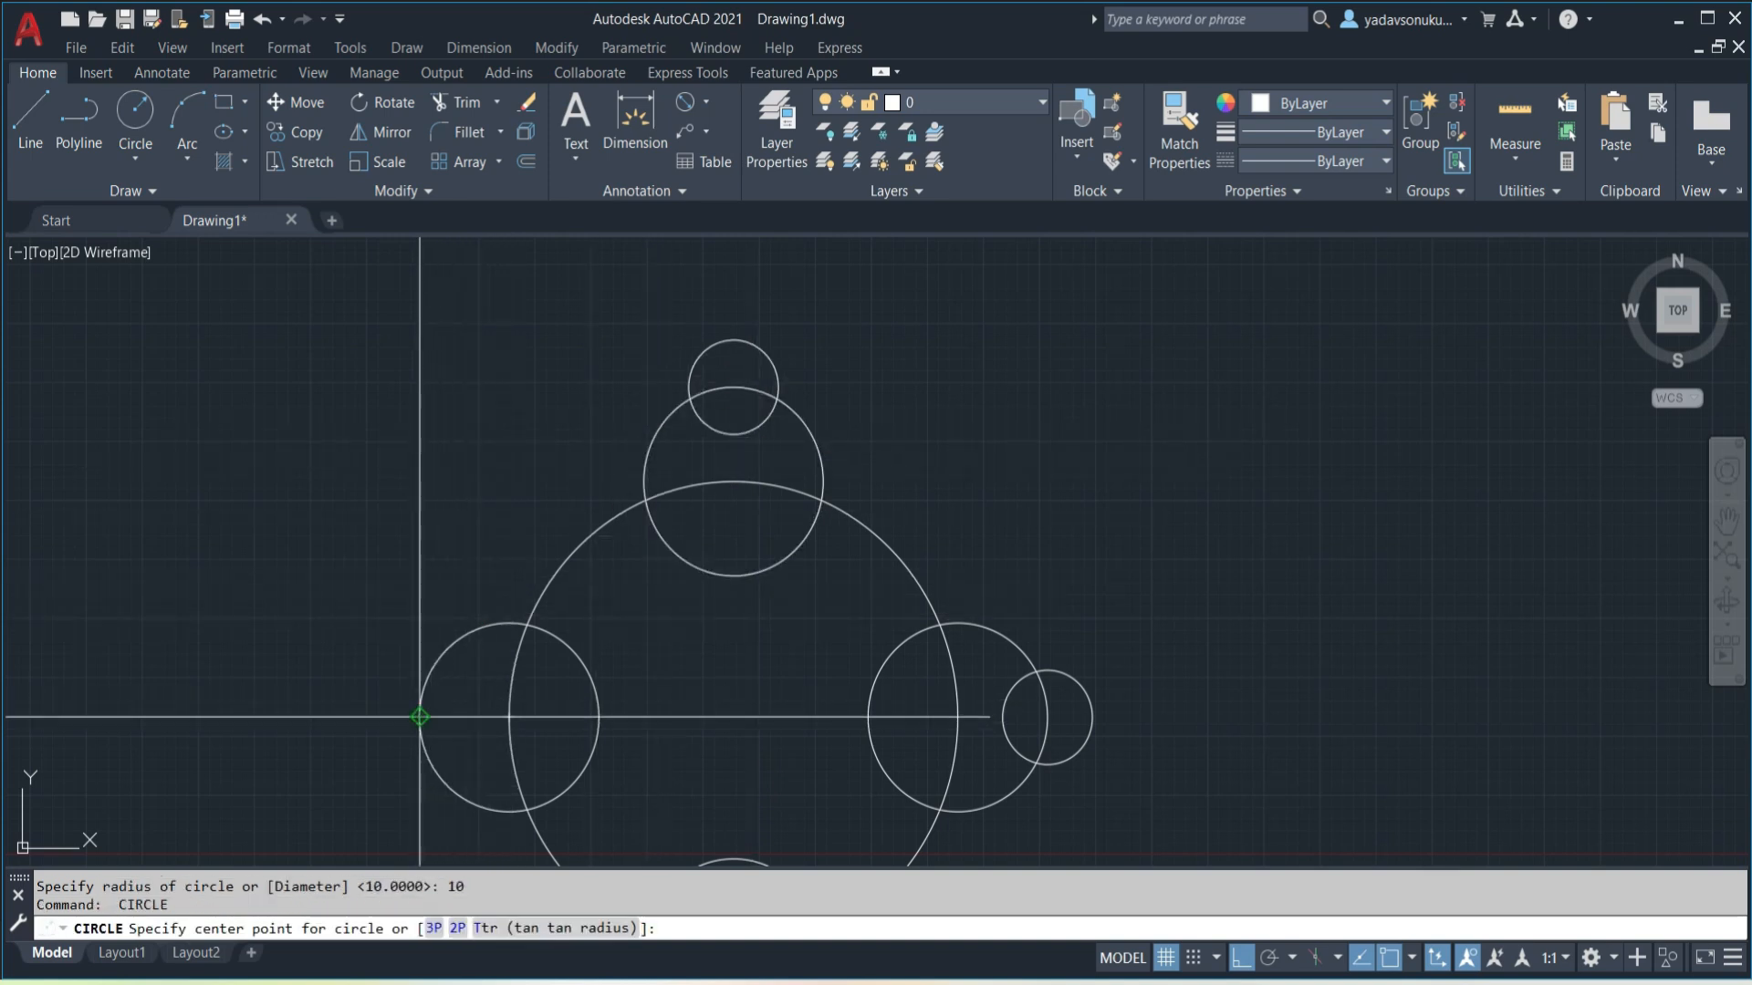
pyautogui.click(420, 718)
pyautogui.write('10')
pyautogui.press('Return')
pyautogui.scroll(-4, 497, 704)
pyautogui.press('Return')
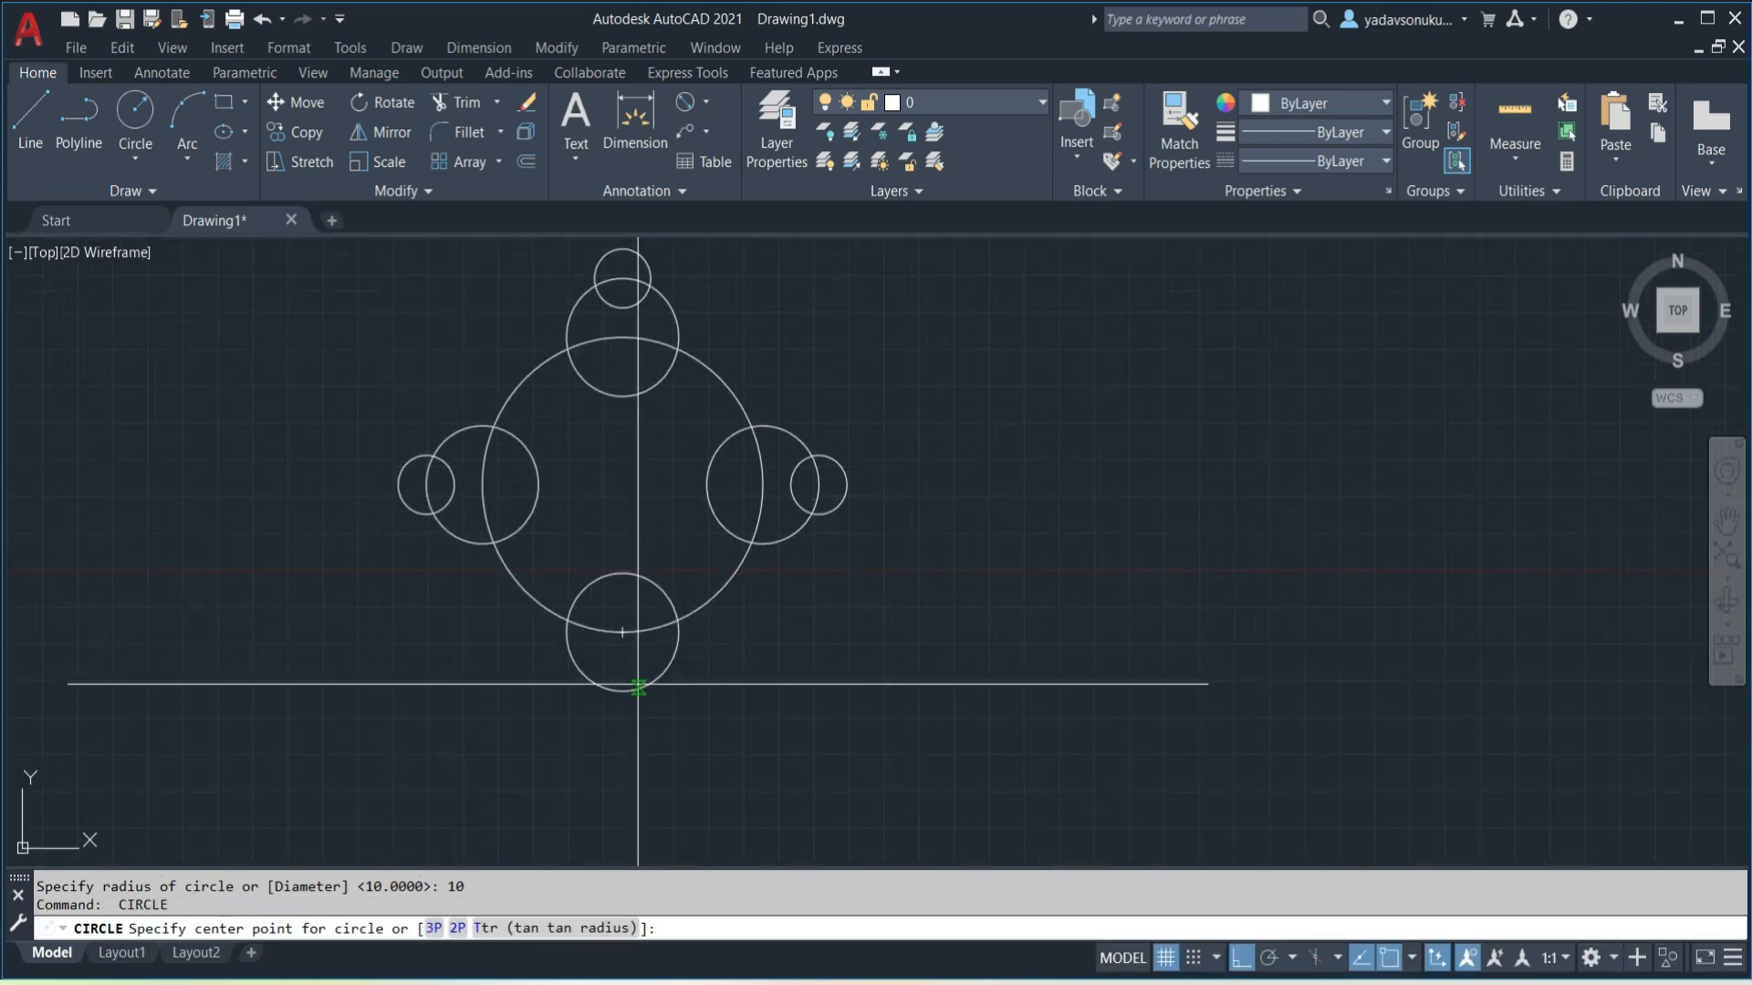
pyautogui.click(622, 689)
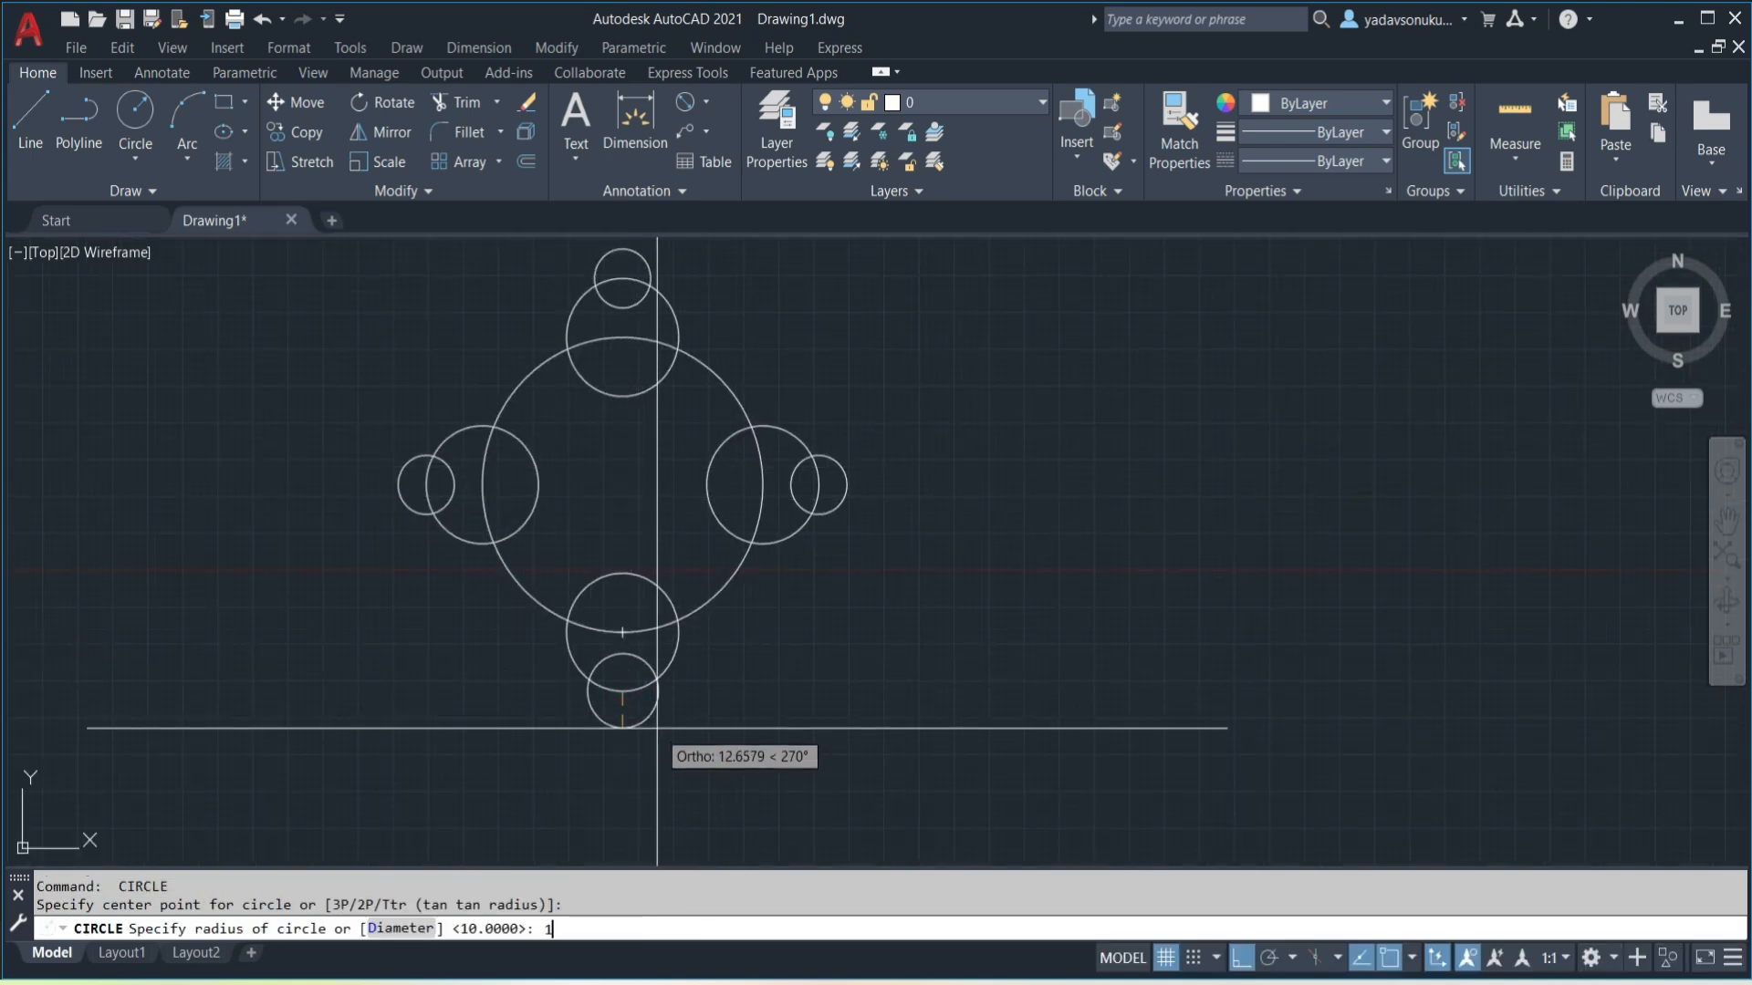
pyautogui.write('10')
pyautogui.press('Return')
# - Add a radius dimension to the large central circle, placing its text outside the figure at the upper right
pyautogui.scroll(3, 943, 501)
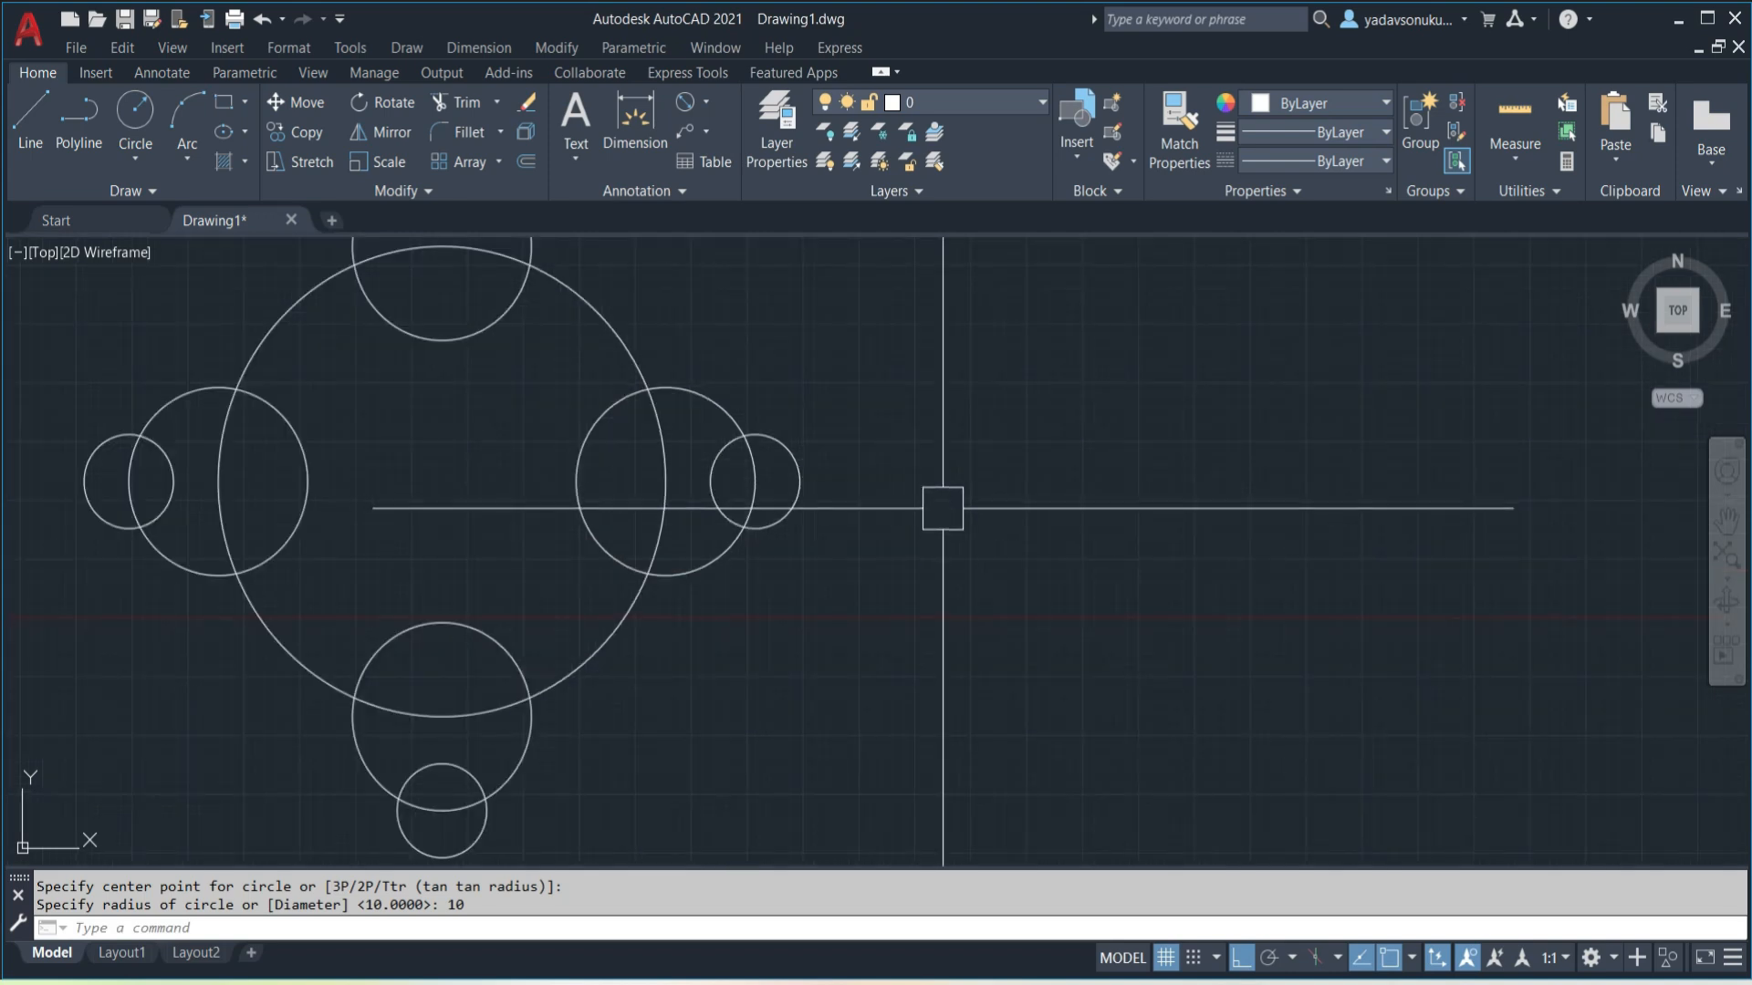
pyautogui.click(708, 103)
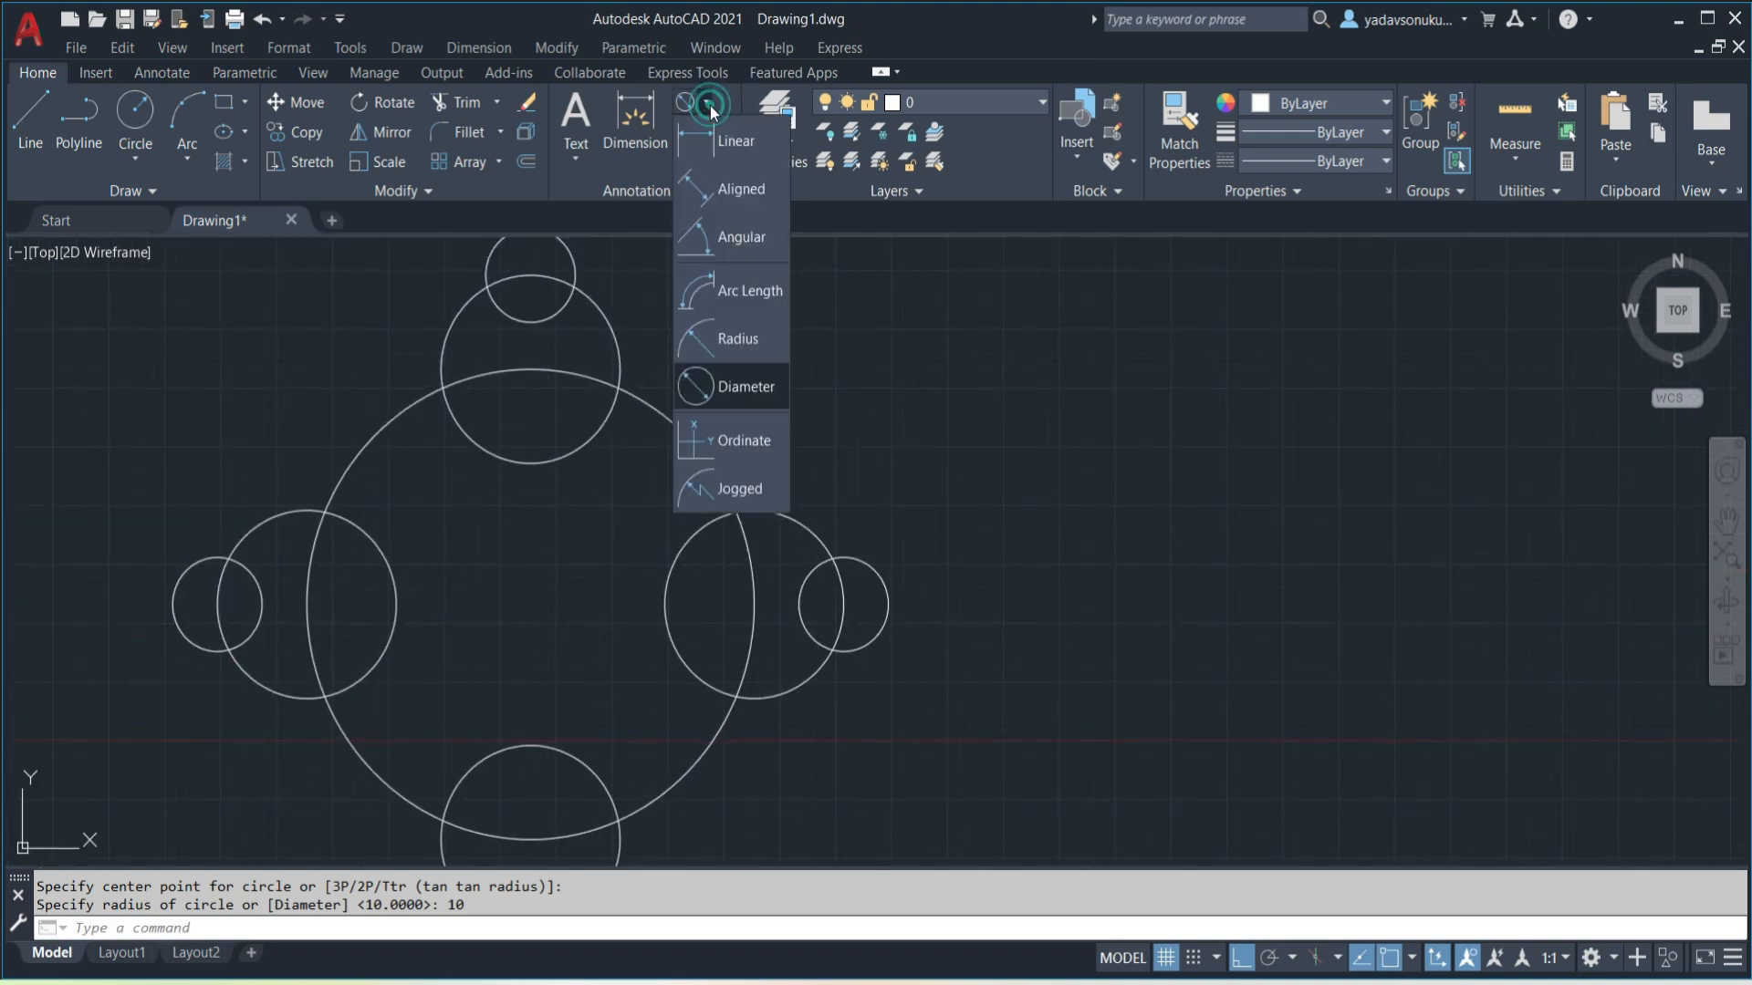
pyautogui.click(710, 421)
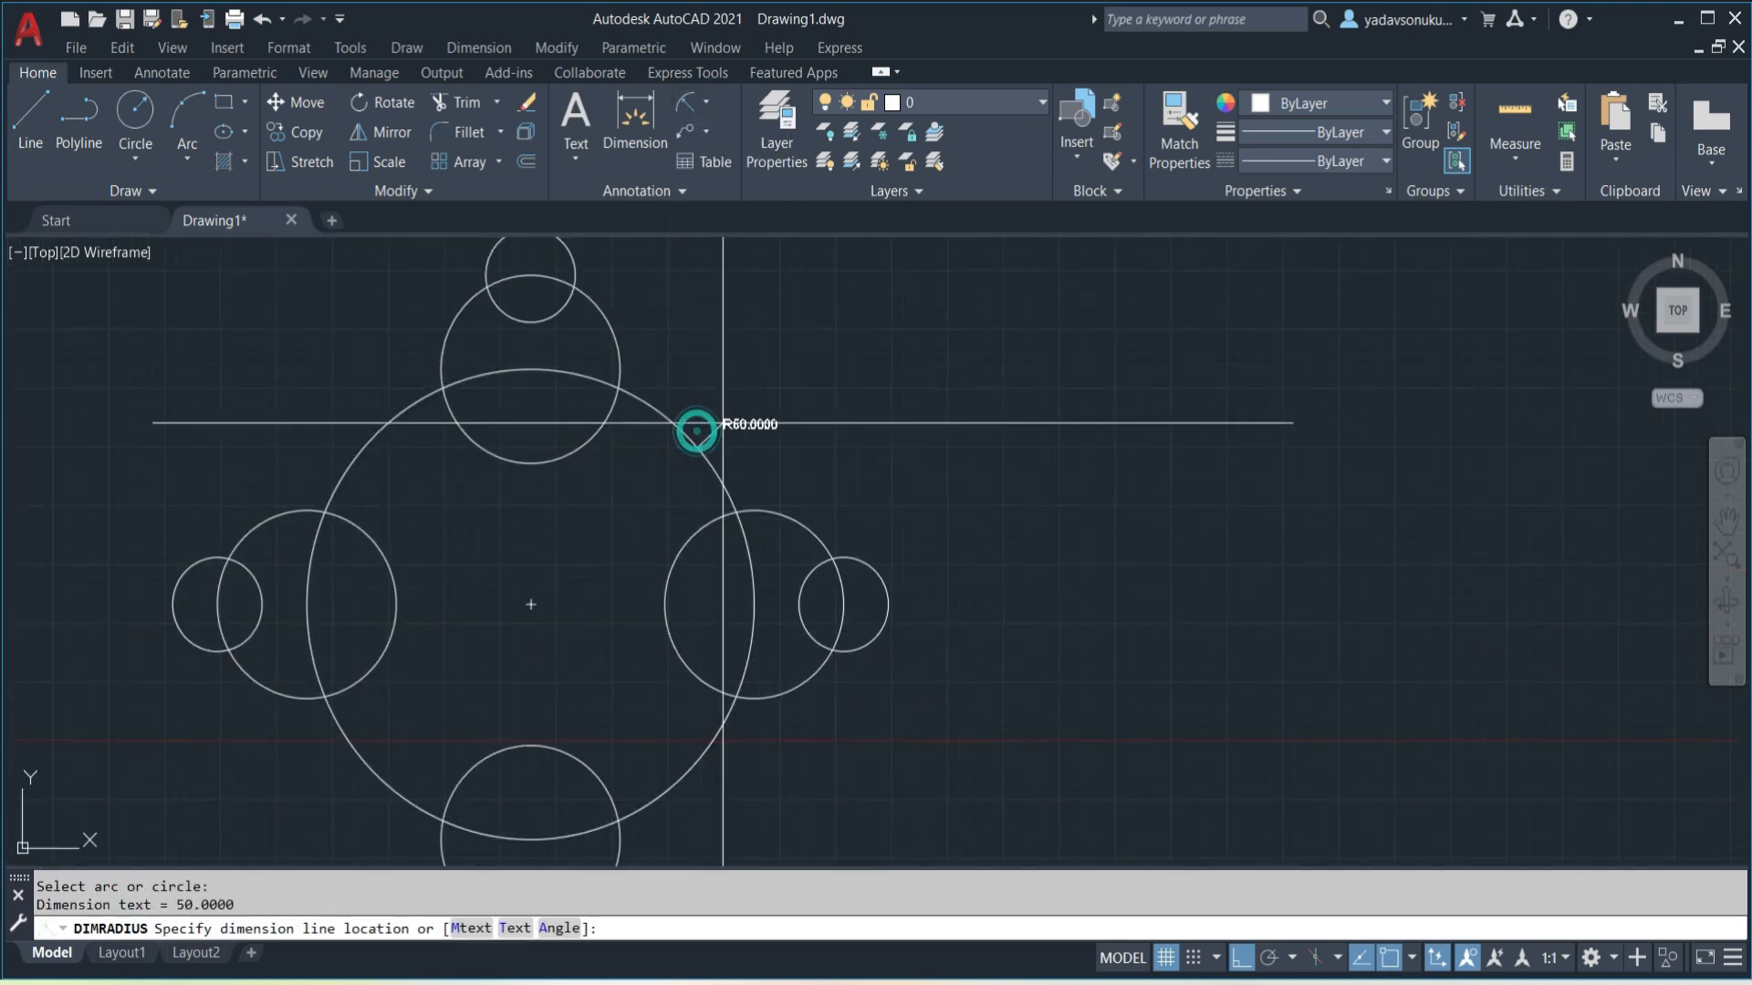
pyautogui.click(801, 324)
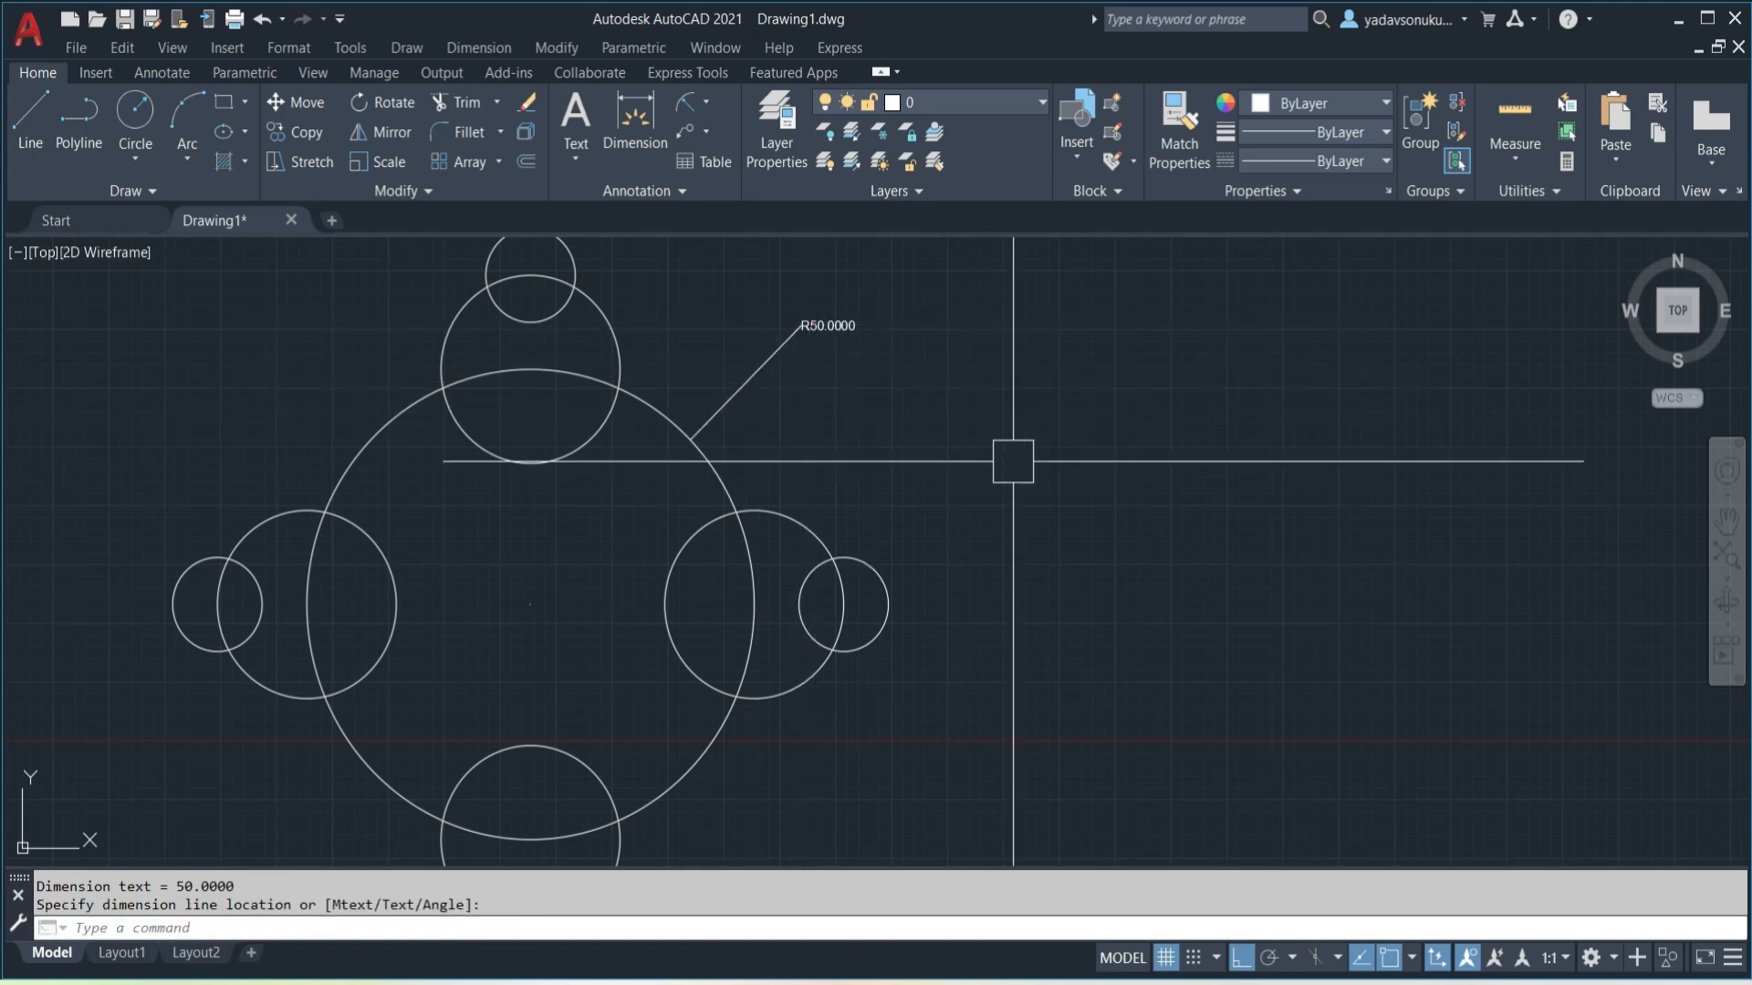
# - Add radius dimensions to the medium and small circles on the right side of the figure, with their text above them
pyautogui.press('Return')
pyautogui.click(776, 513)
pyautogui.click(833, 399)
pyautogui.press('Return')
pyautogui.click(890, 558)
pyautogui.click(898, 458)
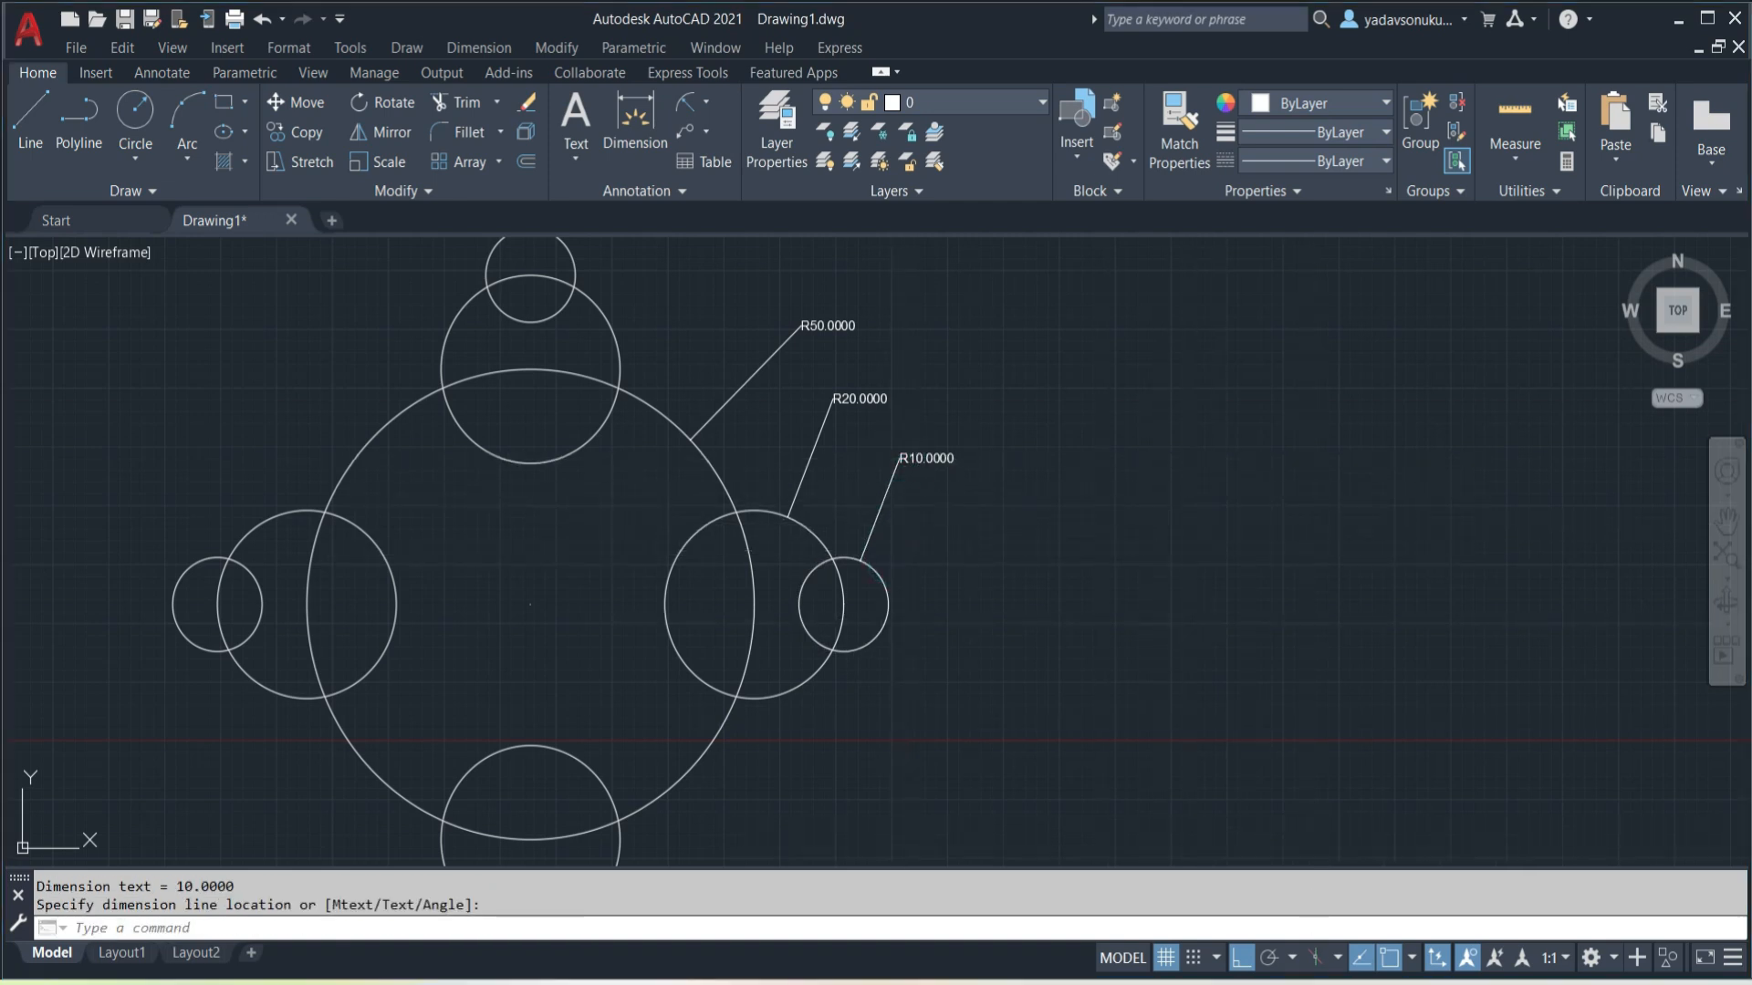
# - Examine the Exercise 2 figures in the image viewer, bring empty space beside the dimensioned figure into view, and return to AutoCAD
pyautogui.hotkey('alt', 'Tab')
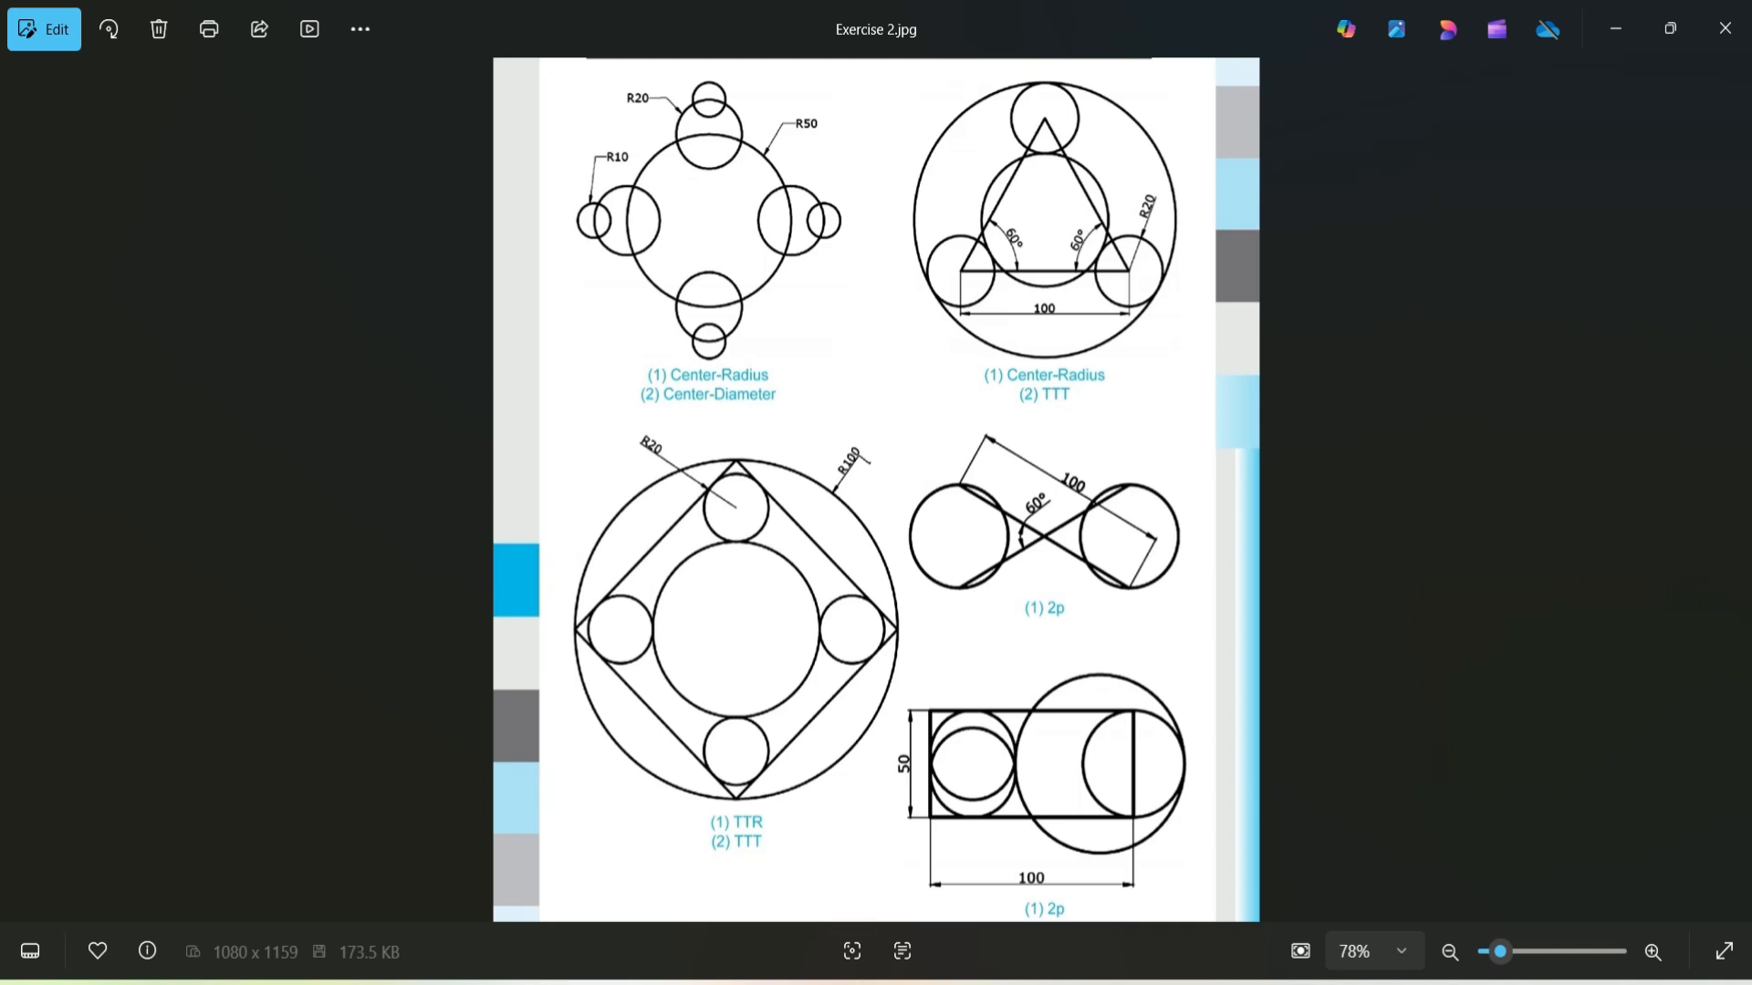
pyautogui.moveTo(874, 980)
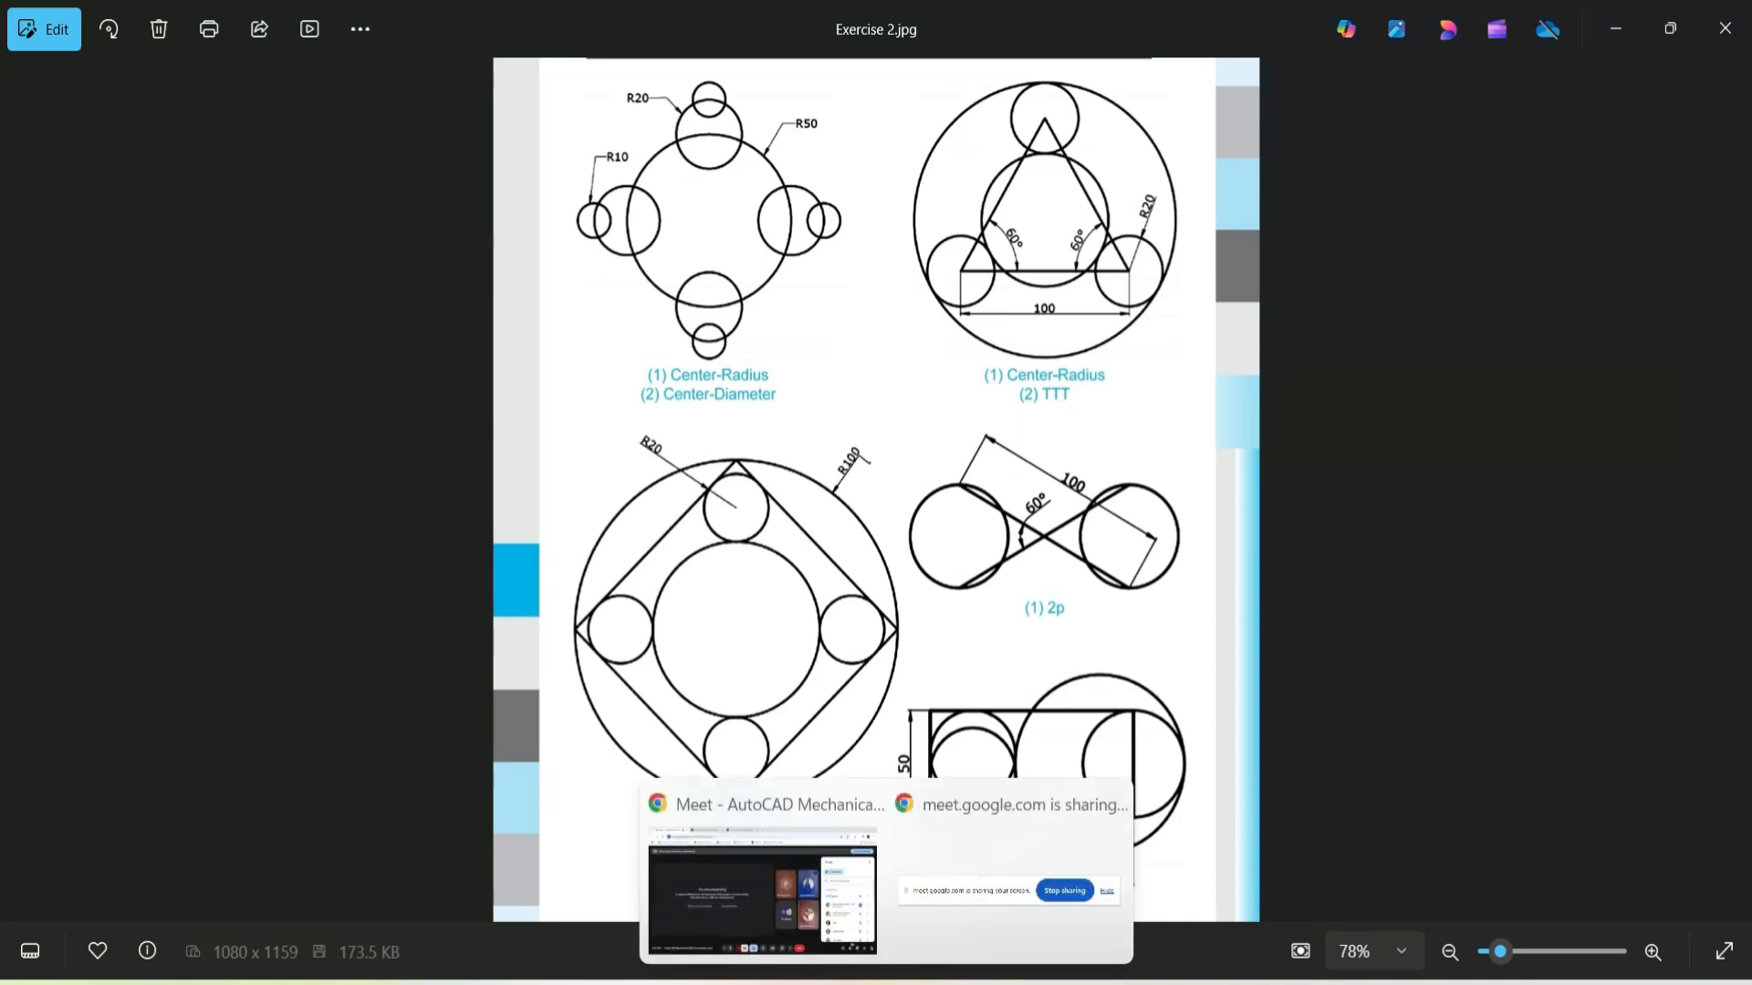
pyautogui.click(926, 982)
pyautogui.moveTo(1157, 441)
pyautogui.mouseDown(button='middle')
pyautogui.moveTo(755, 379)
pyautogui.moveTo(550, 435)
pyautogui.mouseUp(button='middle')
pyautogui.hotkey('alt', 'Tab')
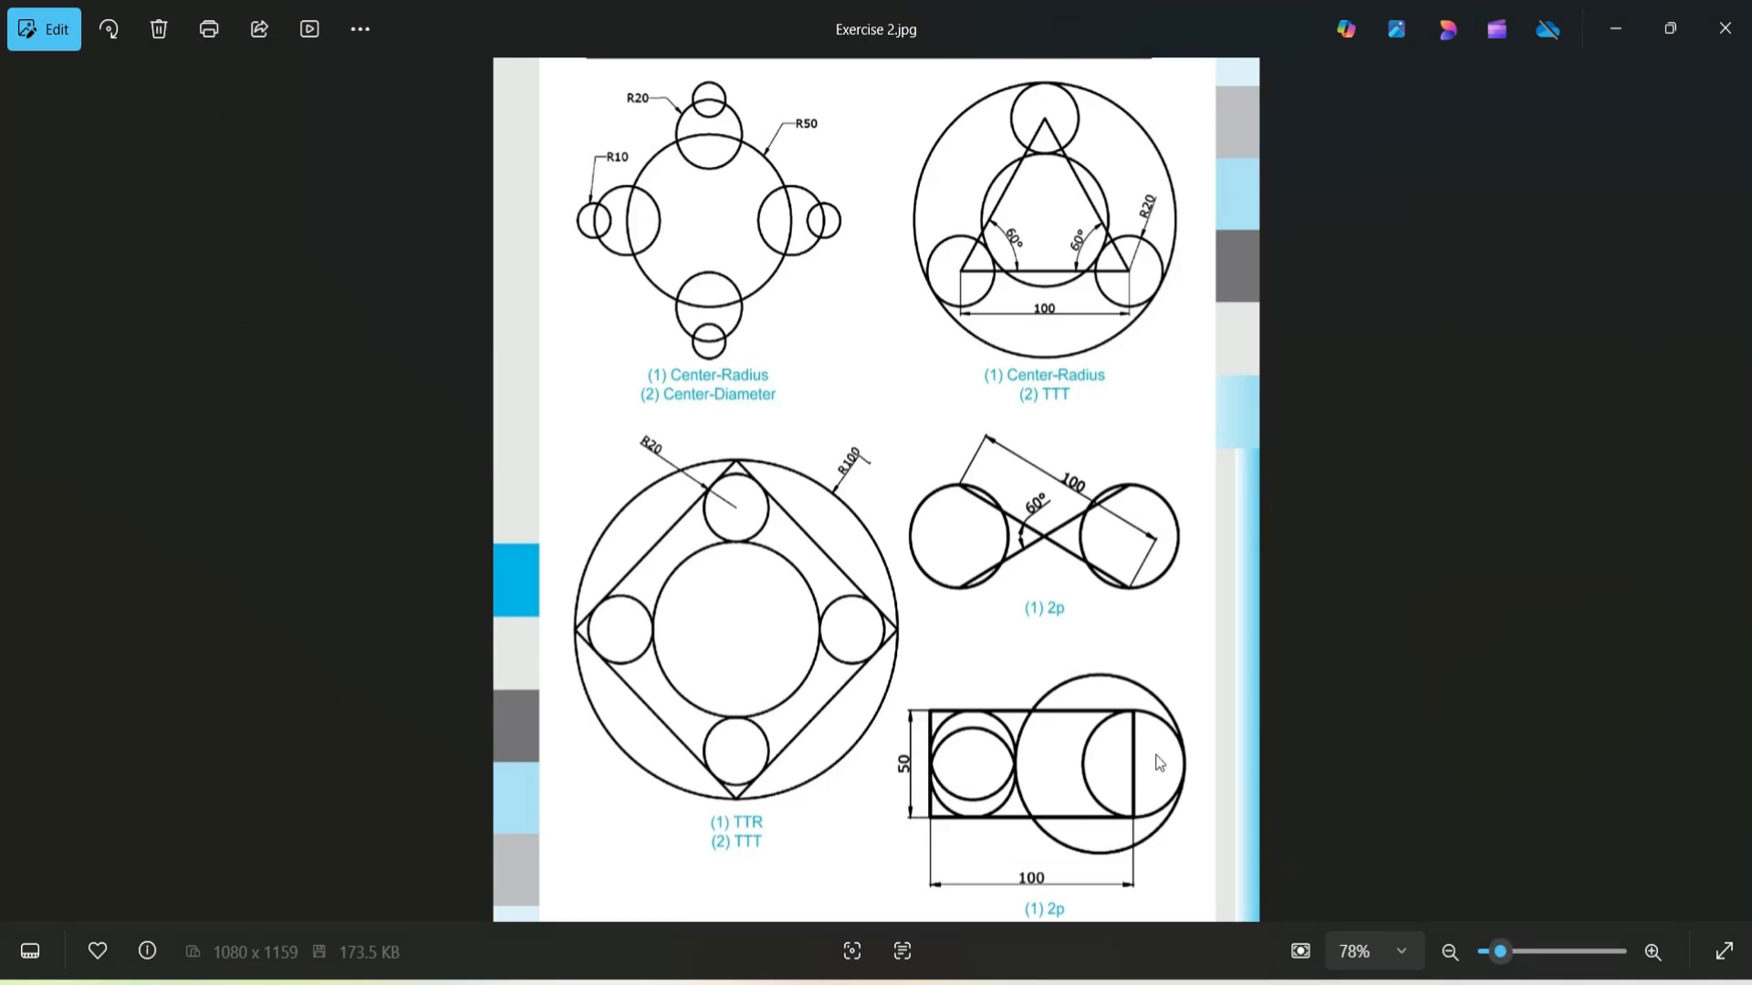
pyautogui.click(1238, 982)
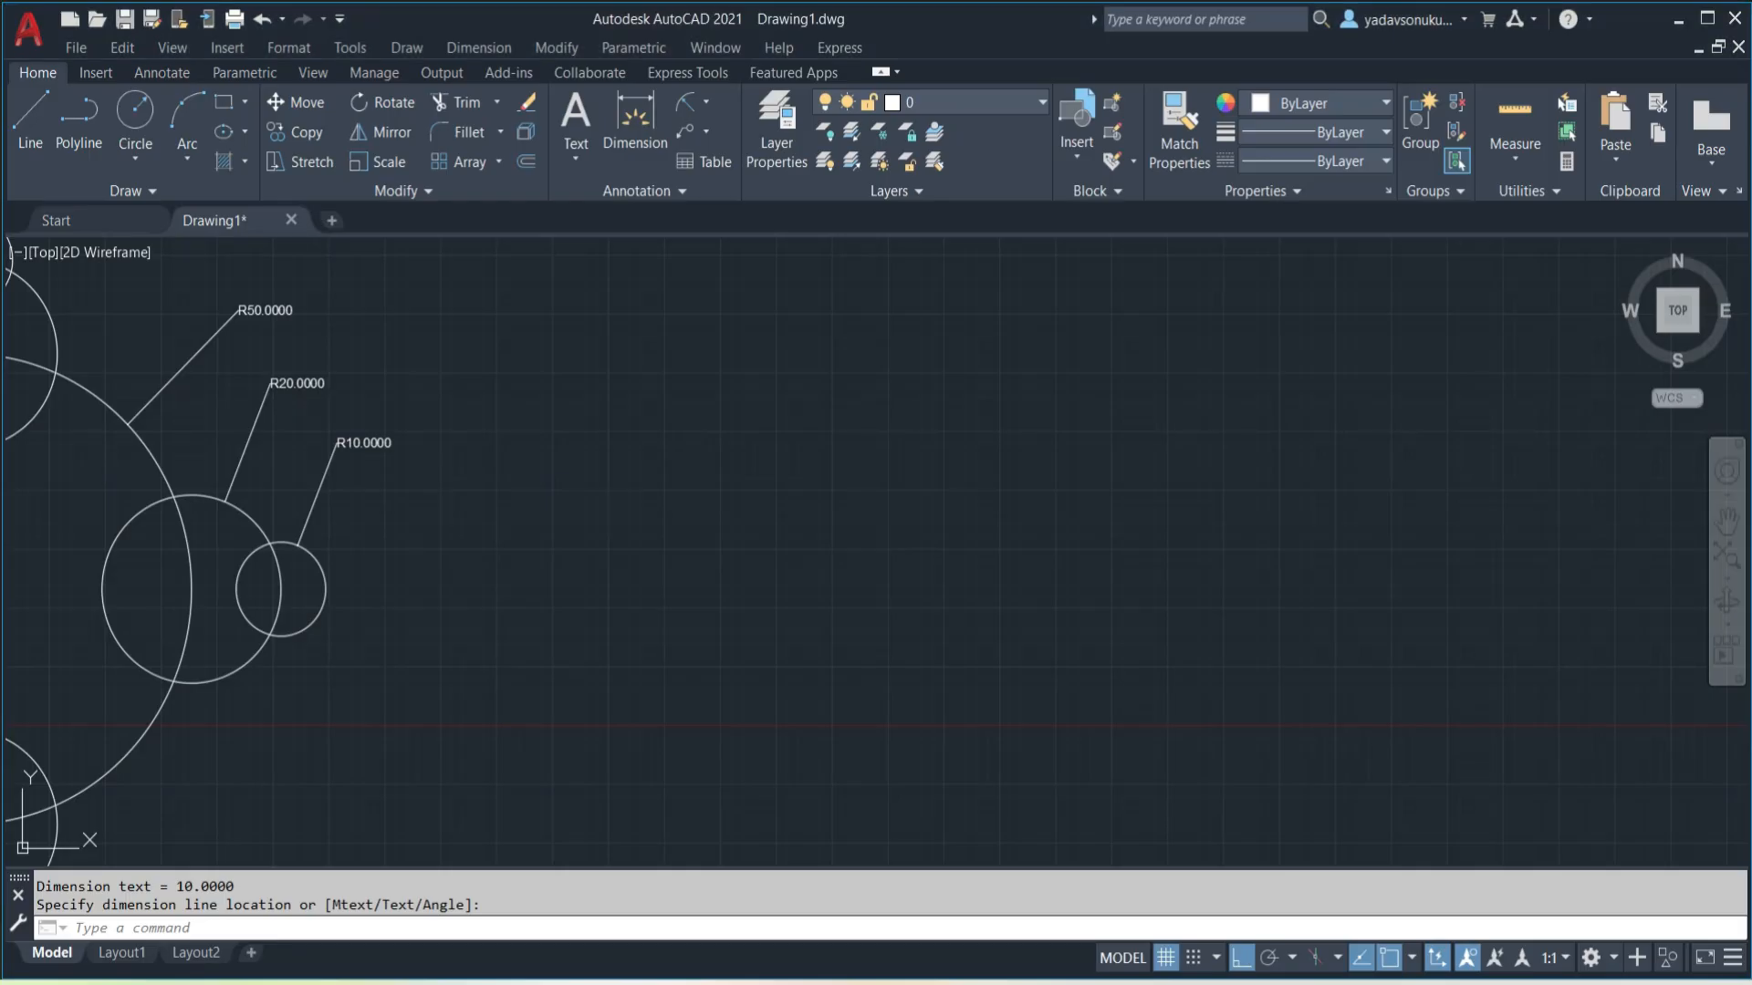
# - Draw a closed rectangle 100 wide and 50 high from four lines in the empty space beyond the dimensioned circles
pyautogui.click(40, 107)
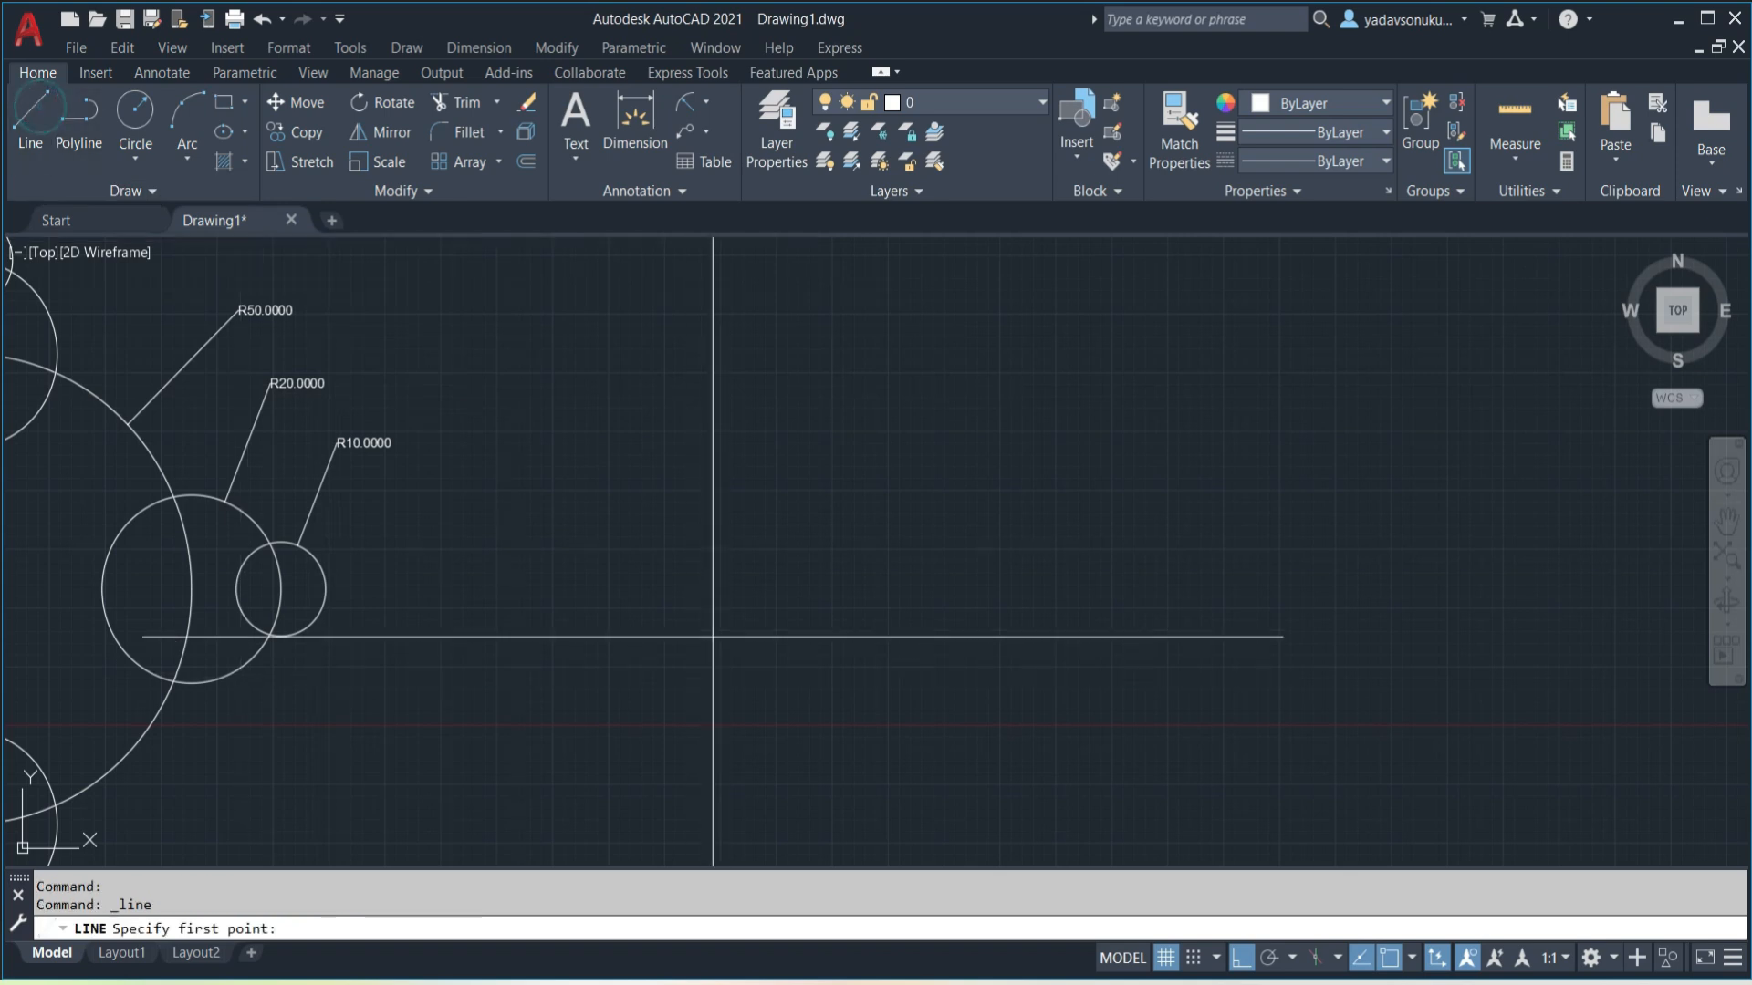
pyautogui.click(690, 635)
pyautogui.write('100')
pyautogui.press('Return')
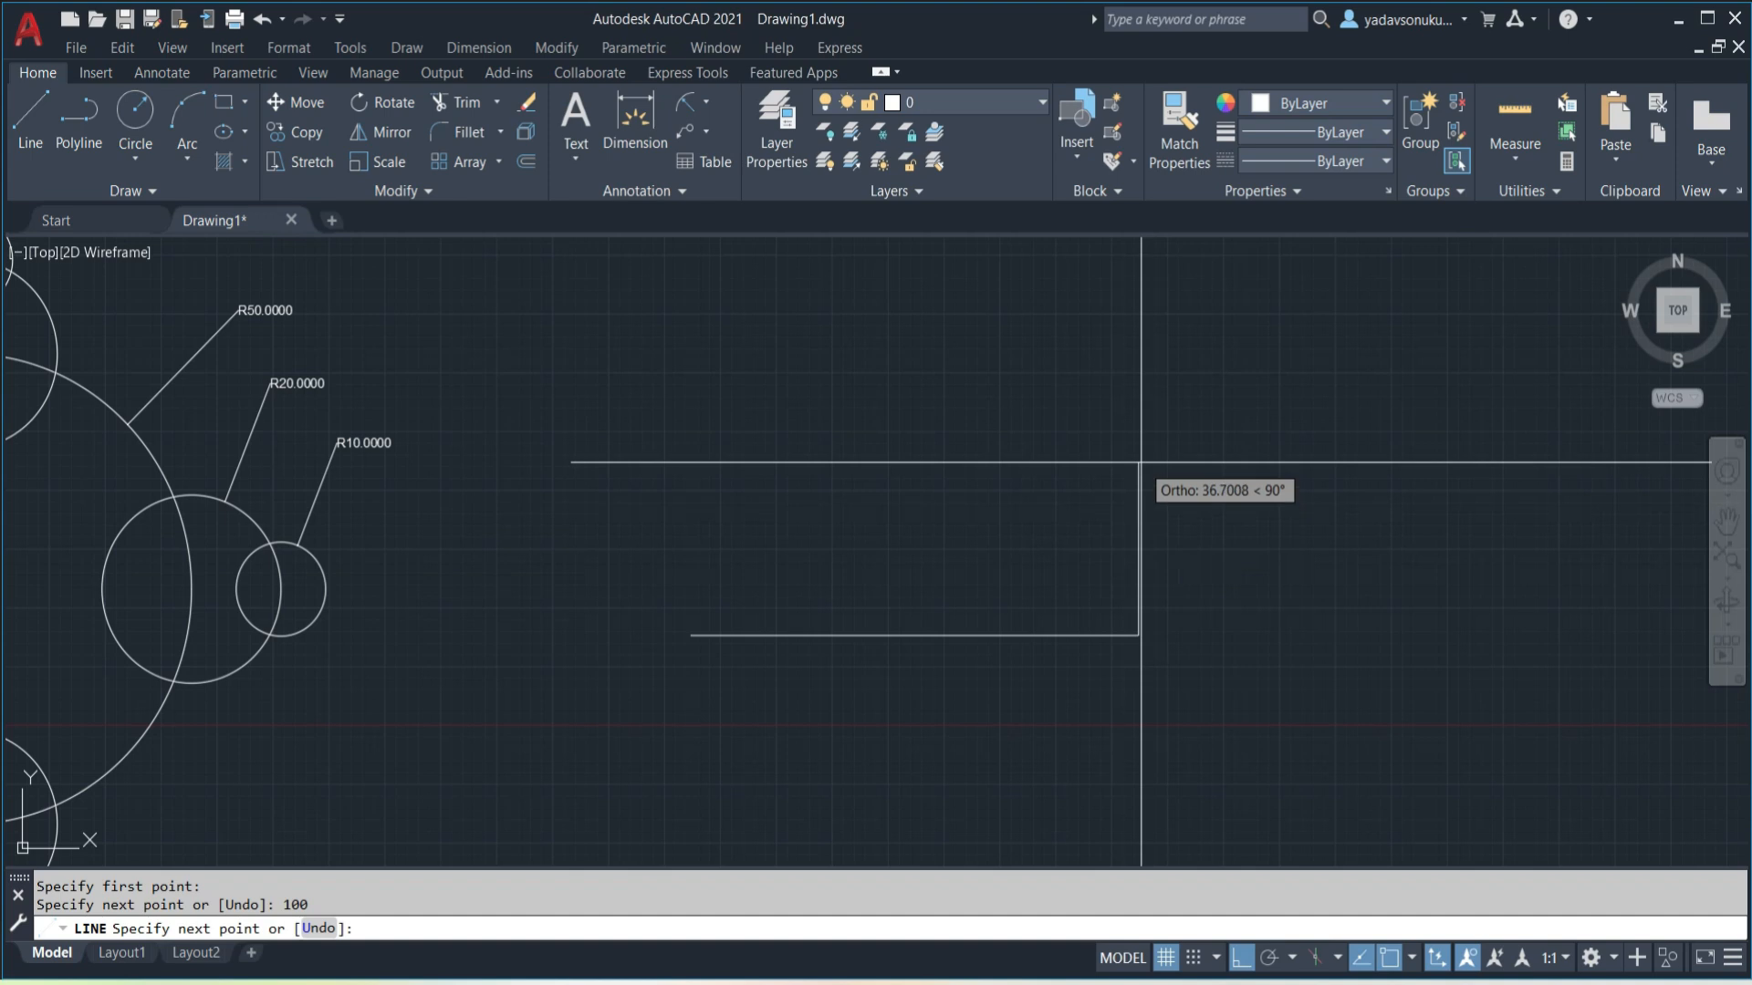
pyautogui.write('50')
pyautogui.press('Return')
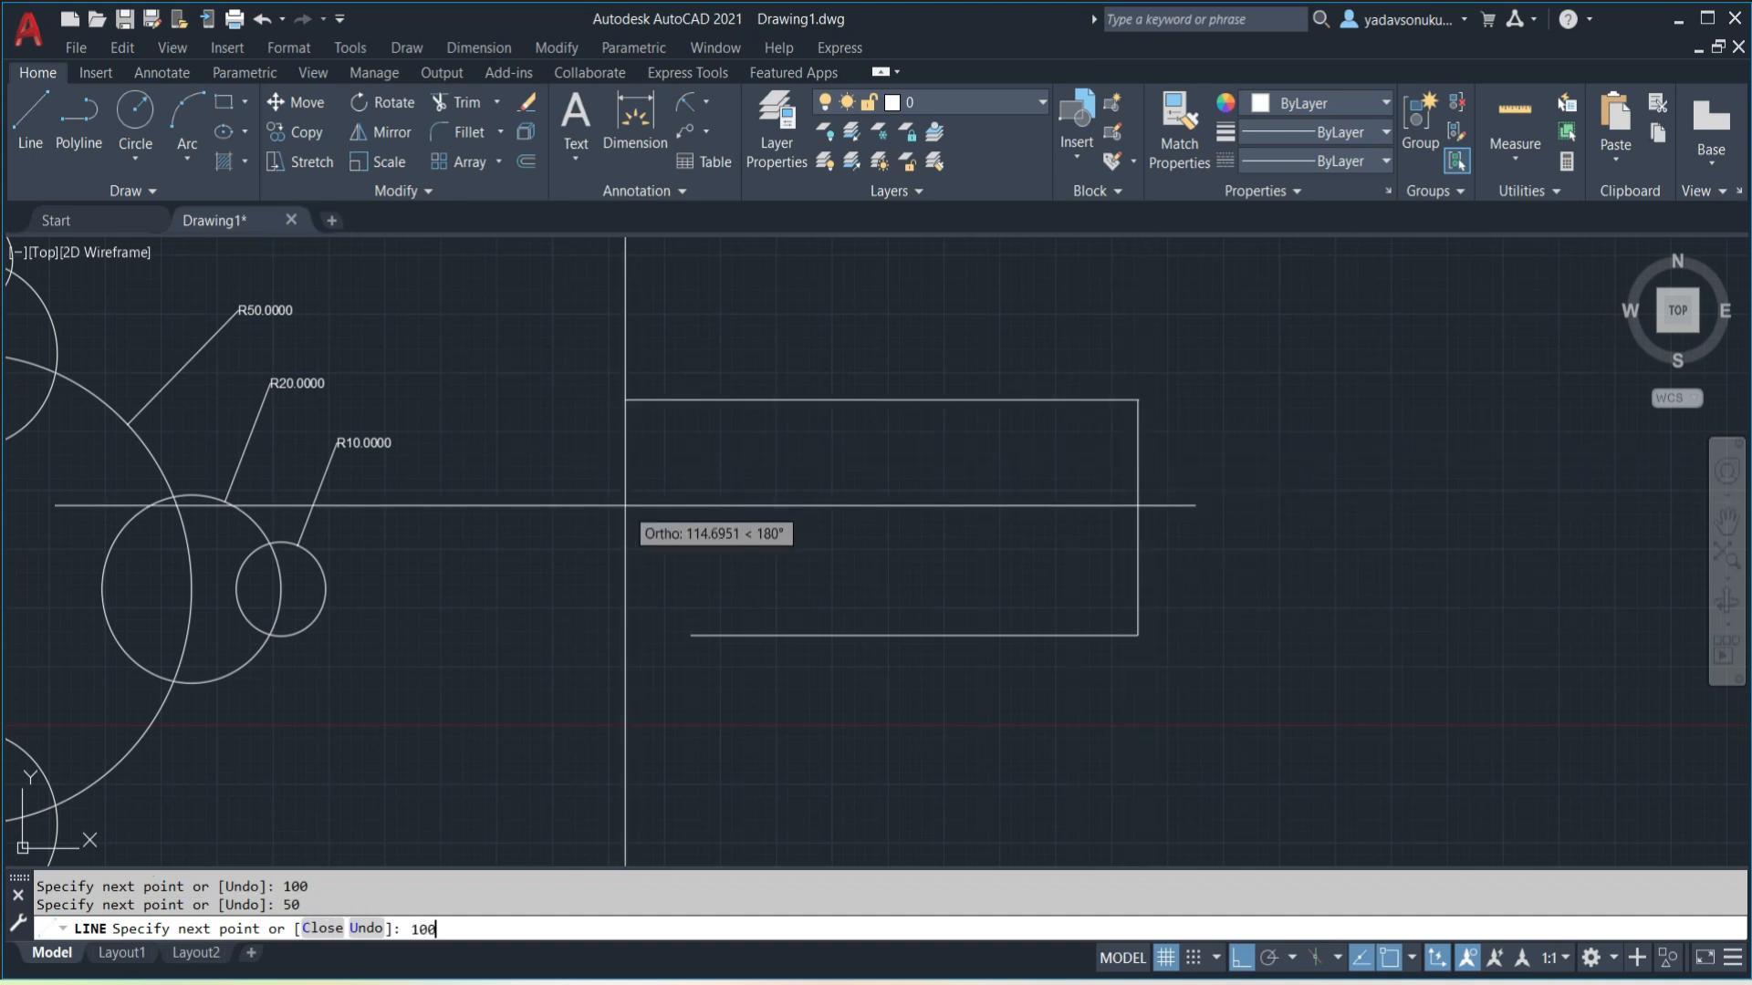
pyautogui.write('100')
pyautogui.press('Return')
pyautogui.click(691, 635)
pyautogui.press('Escape')
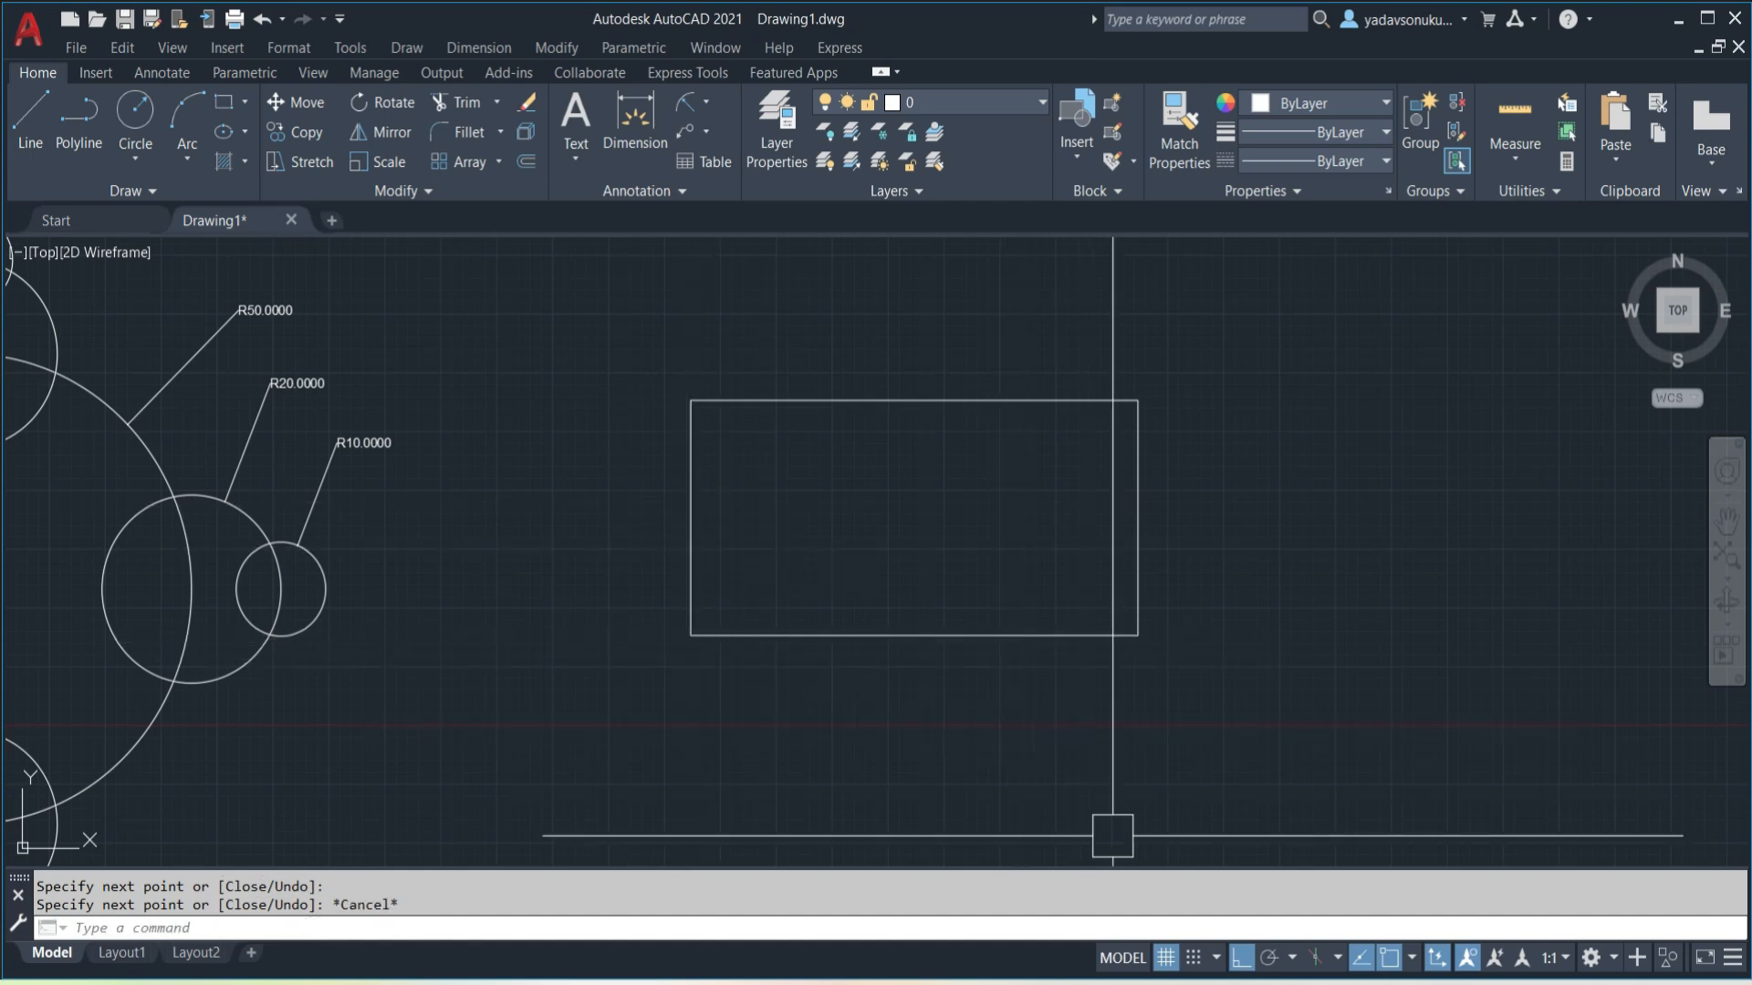
# - Check the Exercise 2 reference image, and draw a 2-Point circle whose diameter is the rectangle's right edge, from lower to upper corner
pyautogui.hotkey('alt', 'Tab')
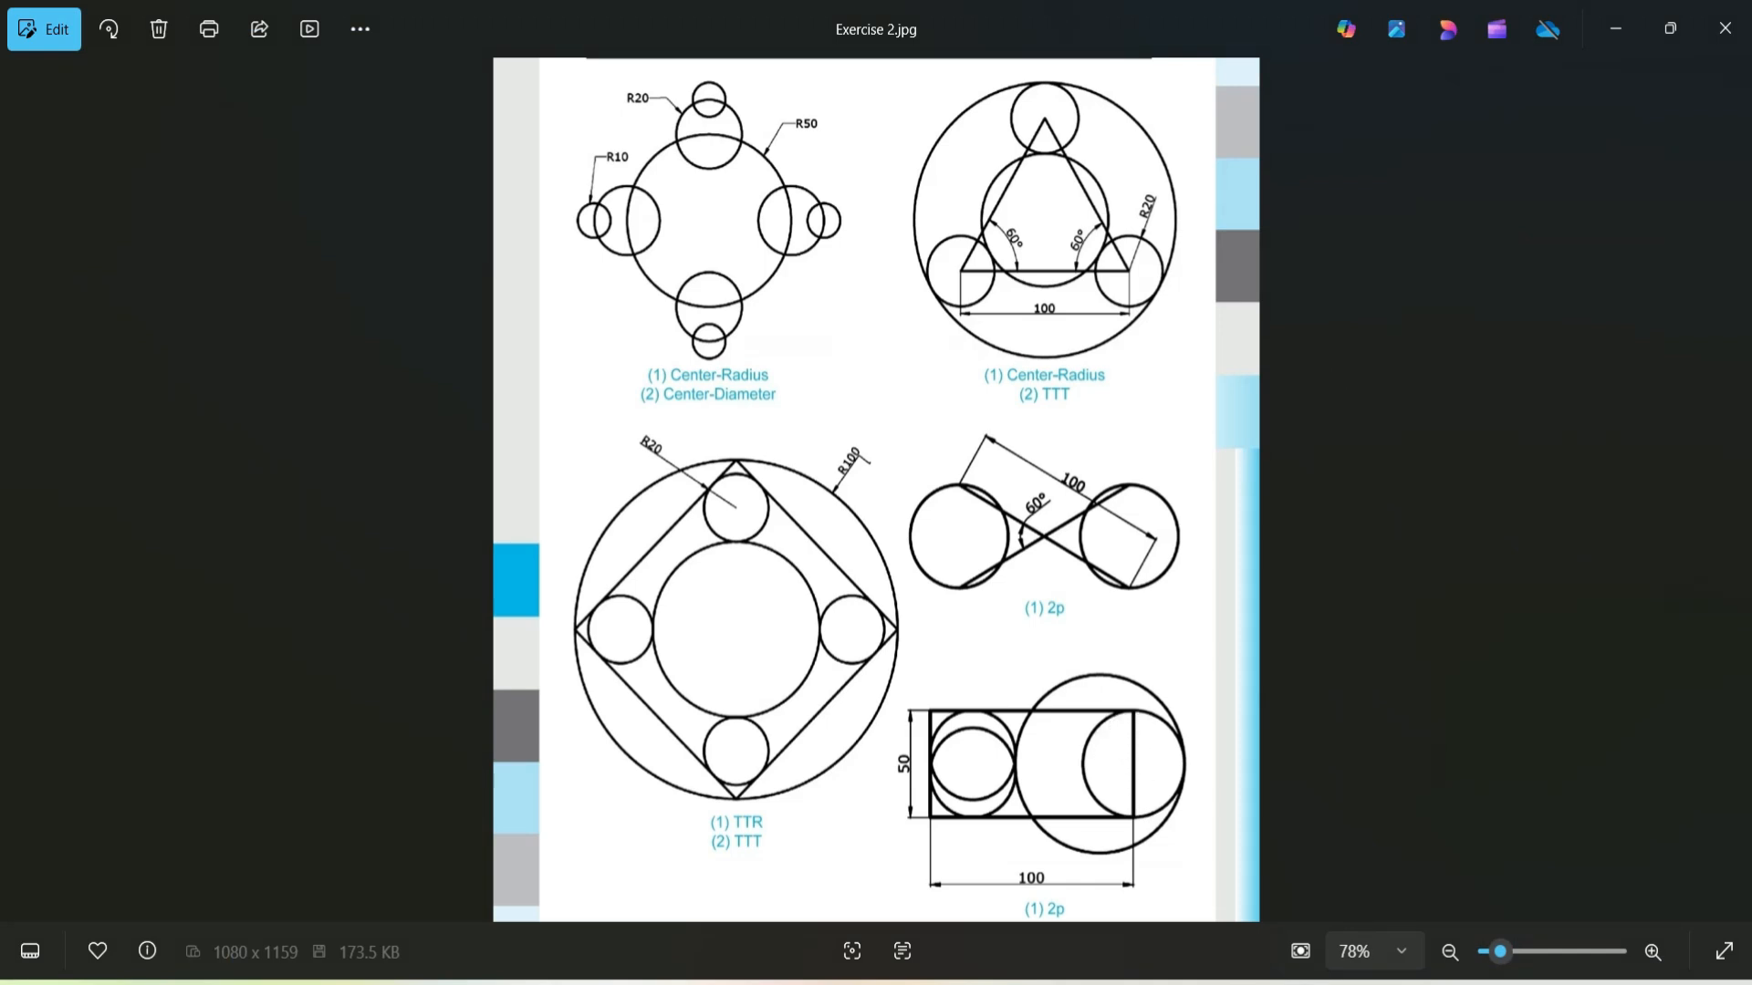
pyautogui.hotkey('alt', 'Tab')
pyautogui.click(147, 167)
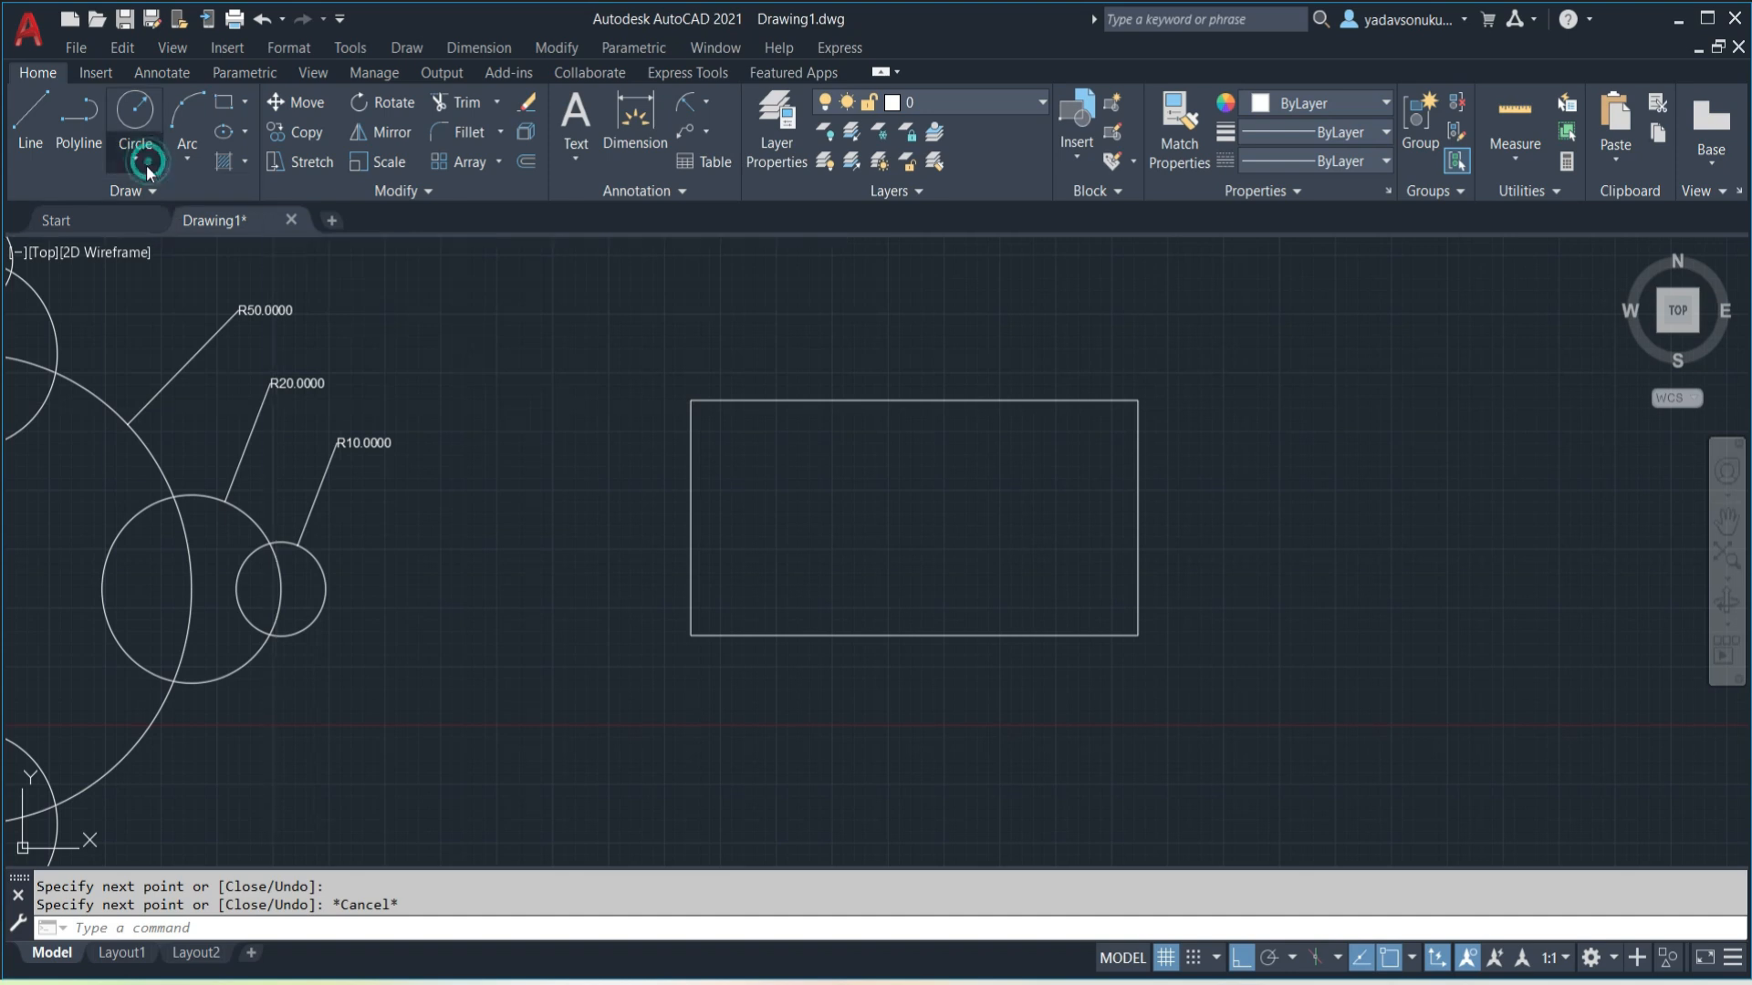
pyautogui.click(169, 307)
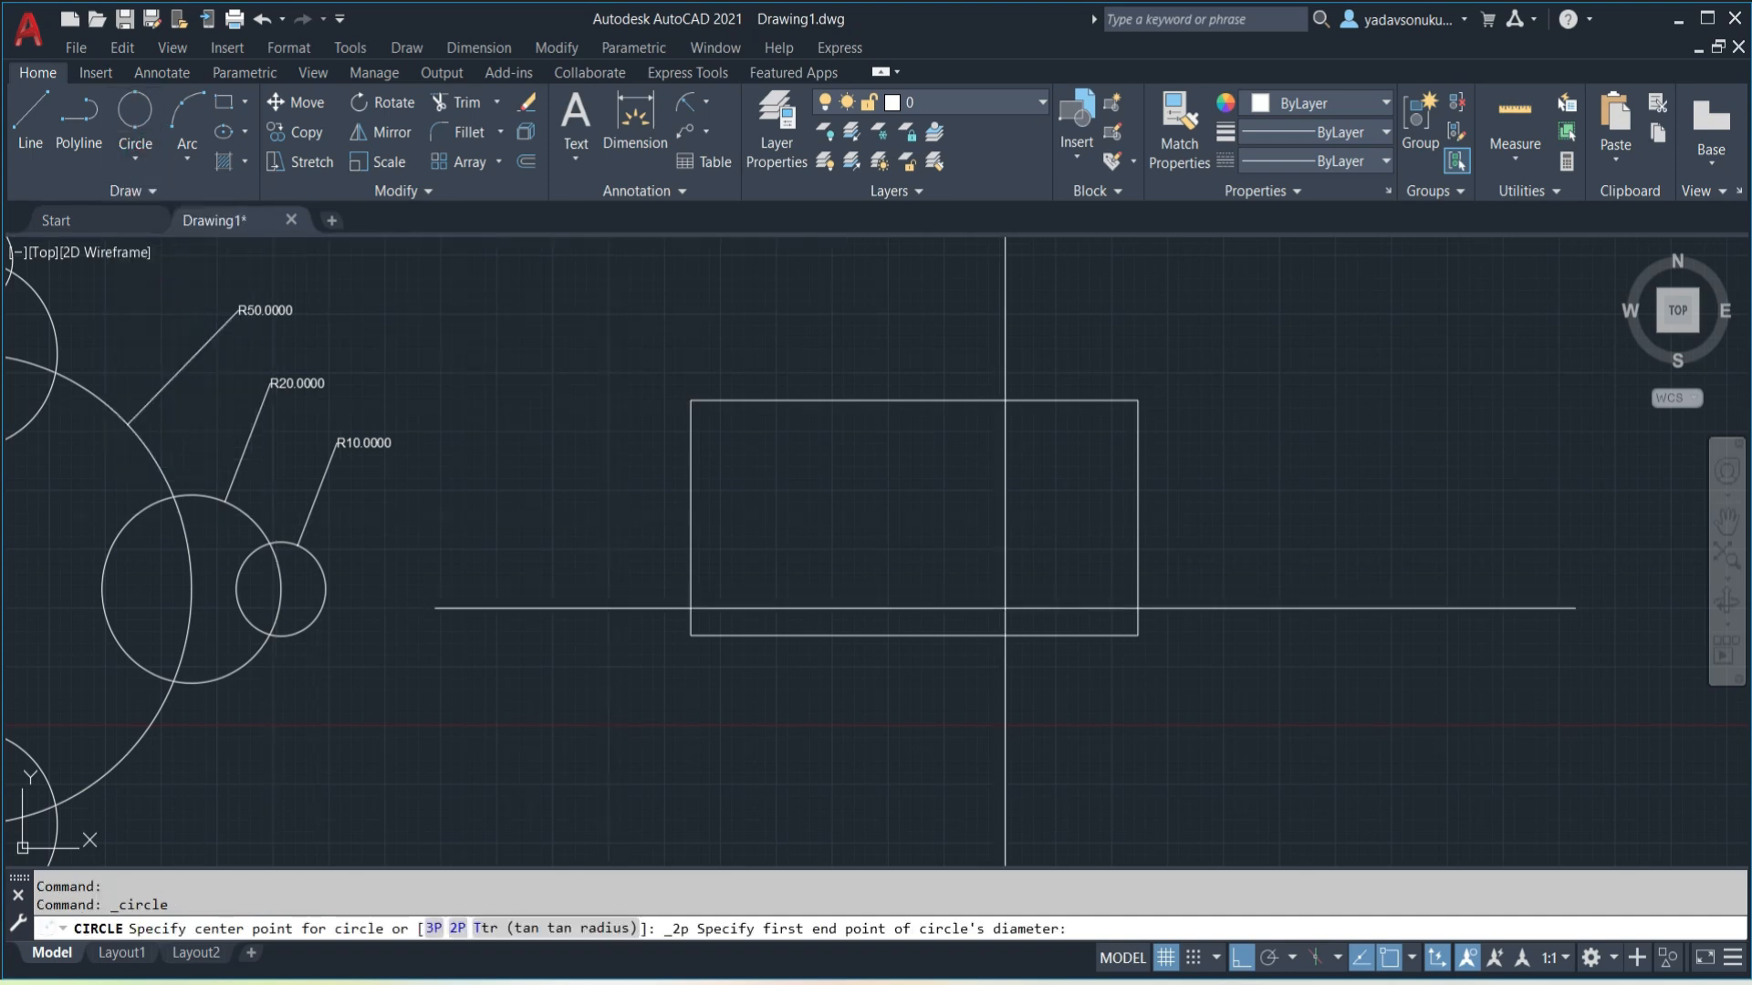
pyautogui.click(1138, 634)
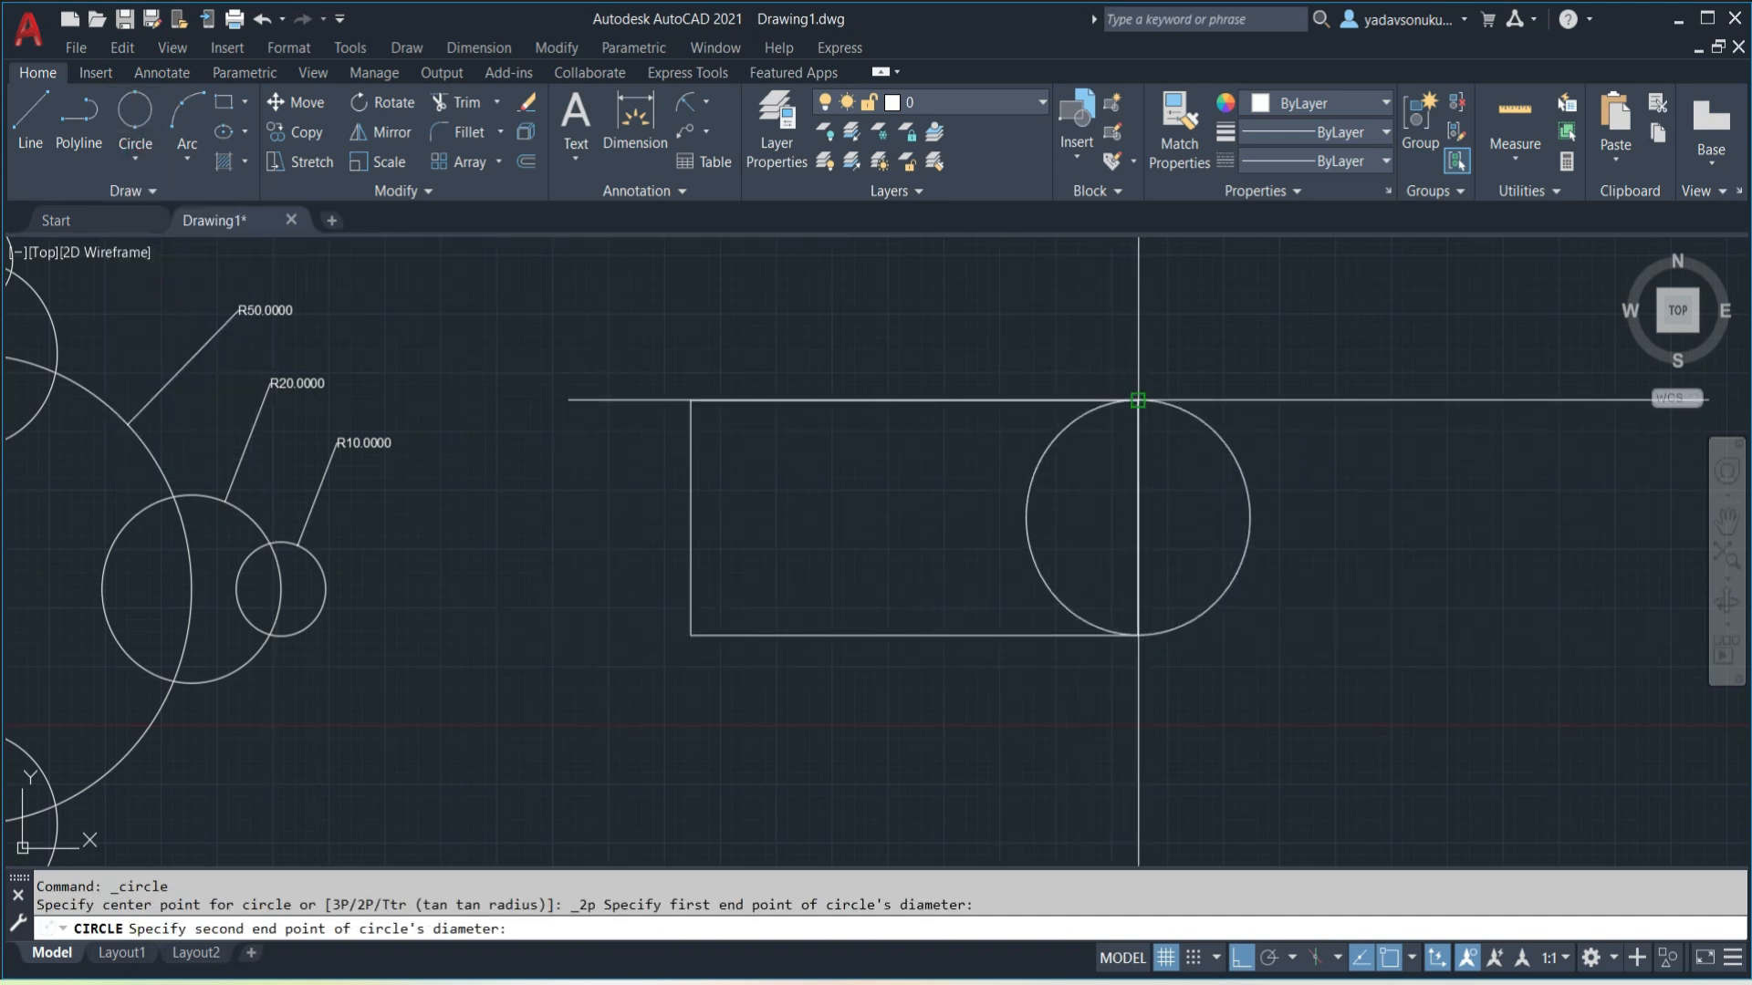
pyautogui.click(1137, 400)
# - Following the reference image, draw a 3-Point circle through the first circle's right quadrant and the midpoints of the rectangle's top and bottom edges
pyautogui.hotkey('alt', 'Tab')
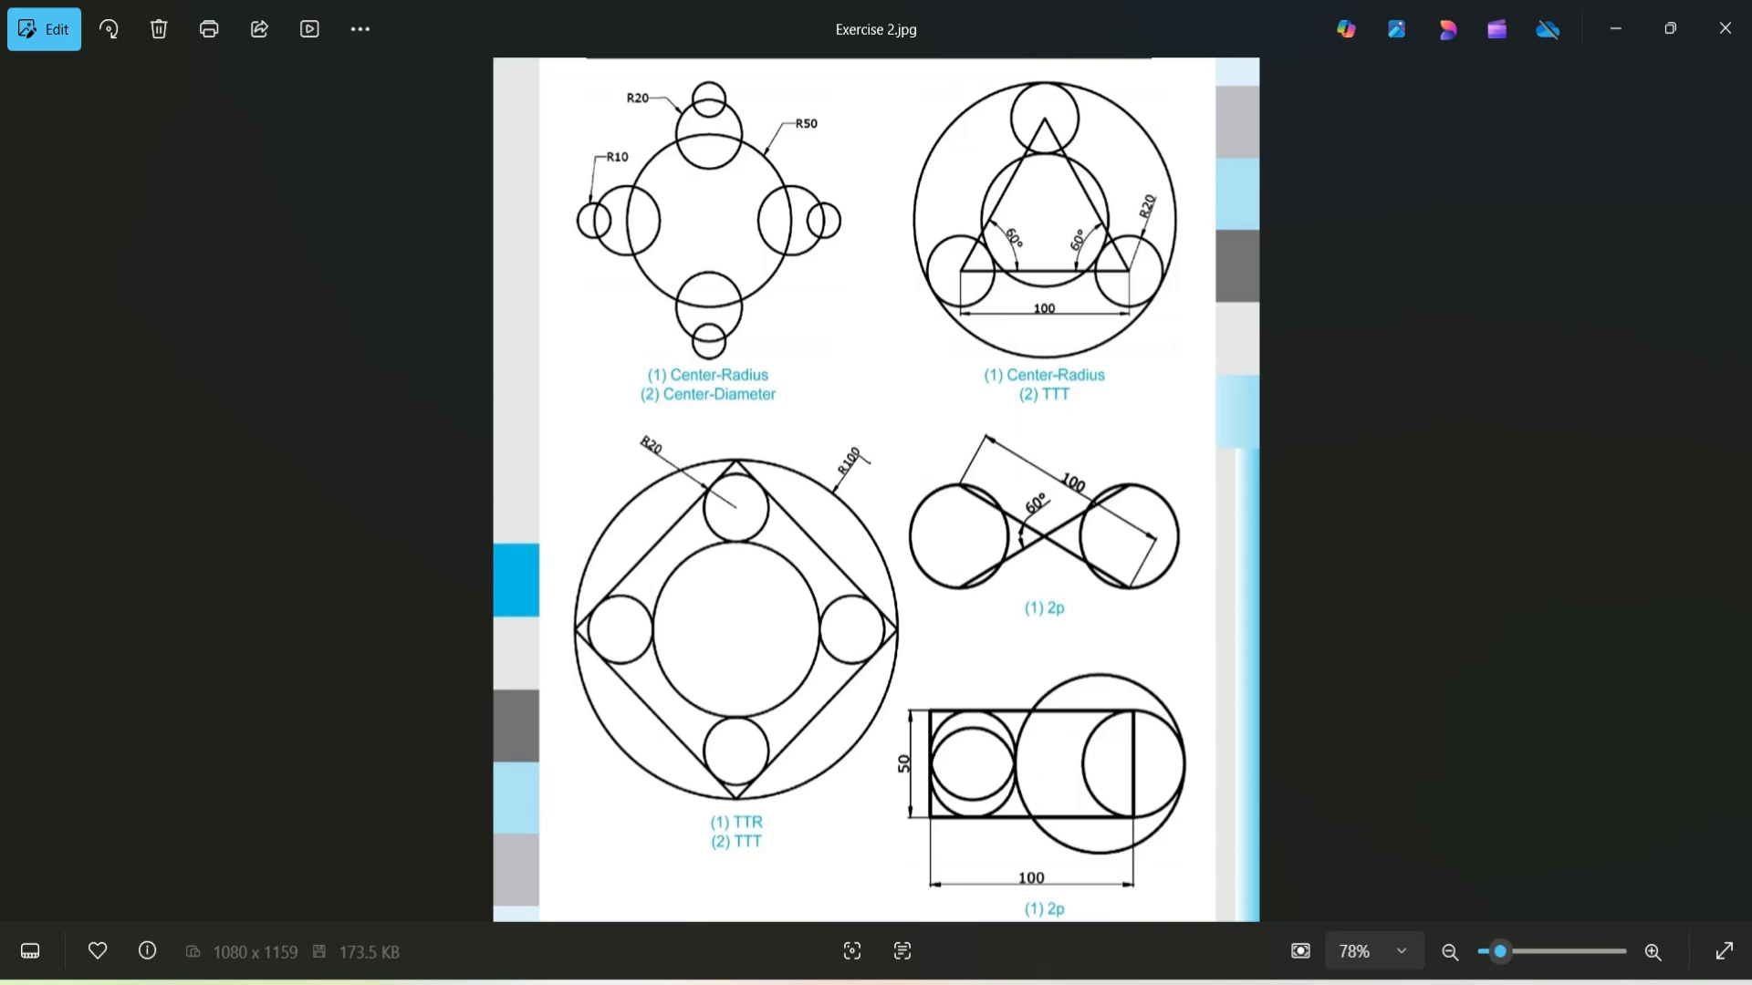
pyautogui.click(1240, 983)
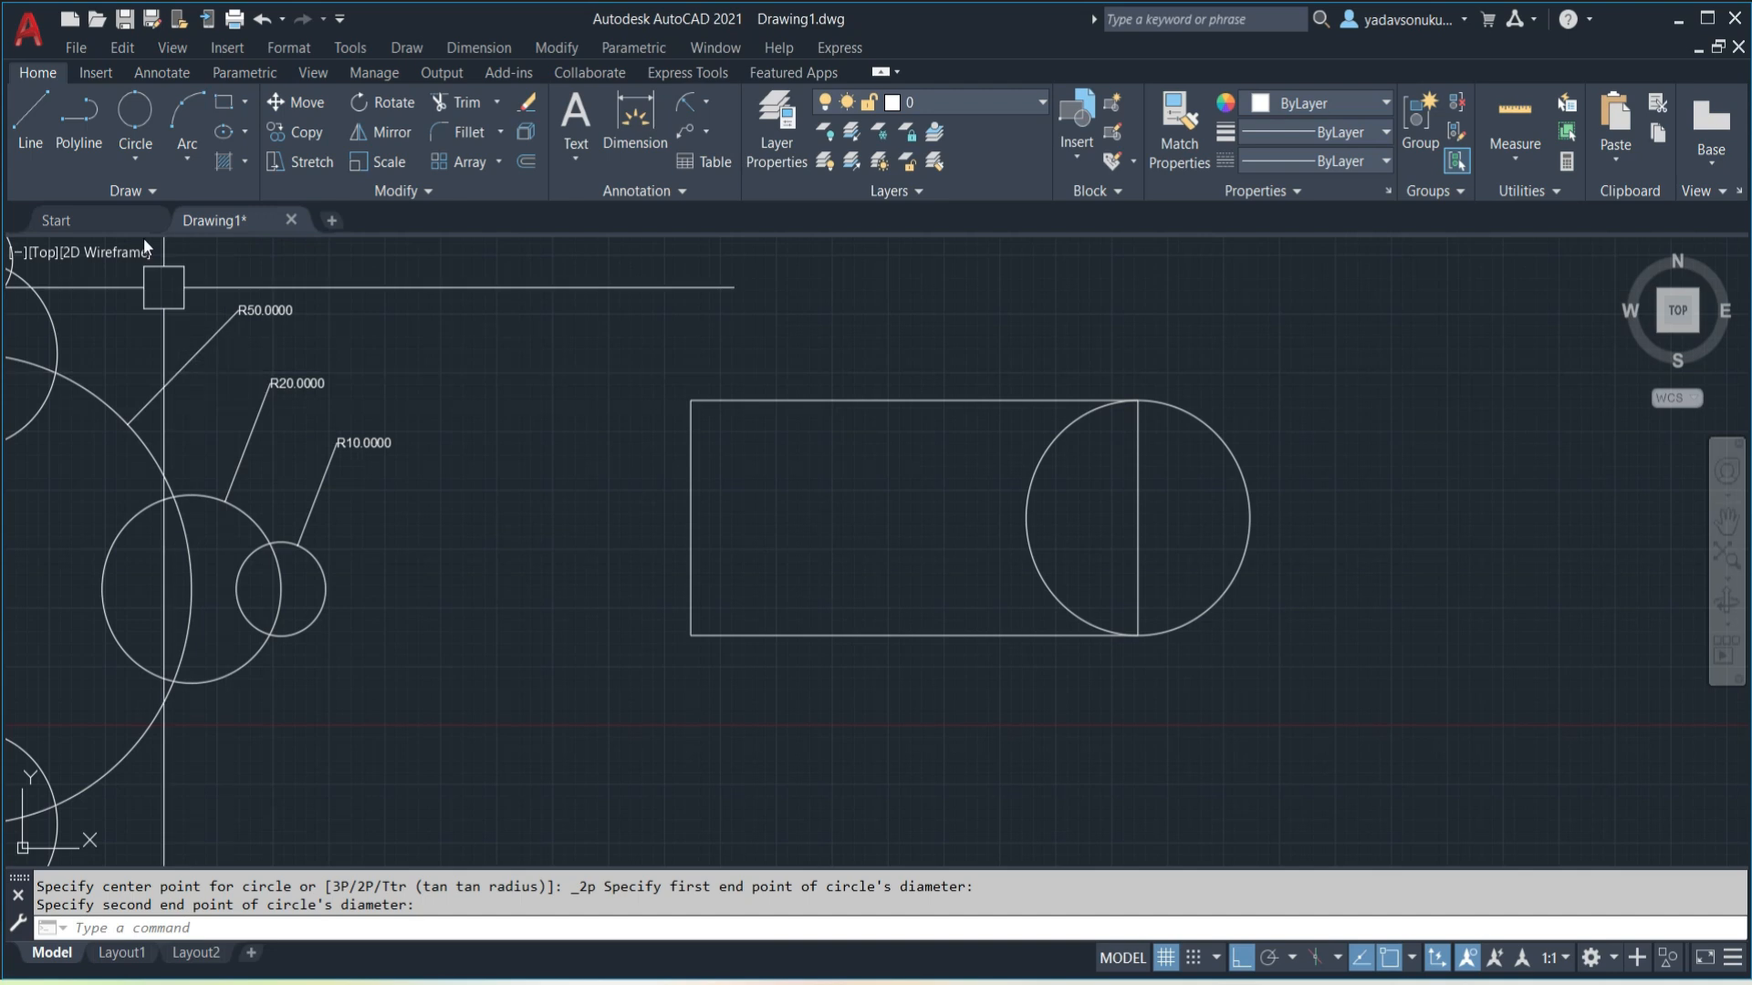
pyautogui.click(133, 163)
pyautogui.click(173, 347)
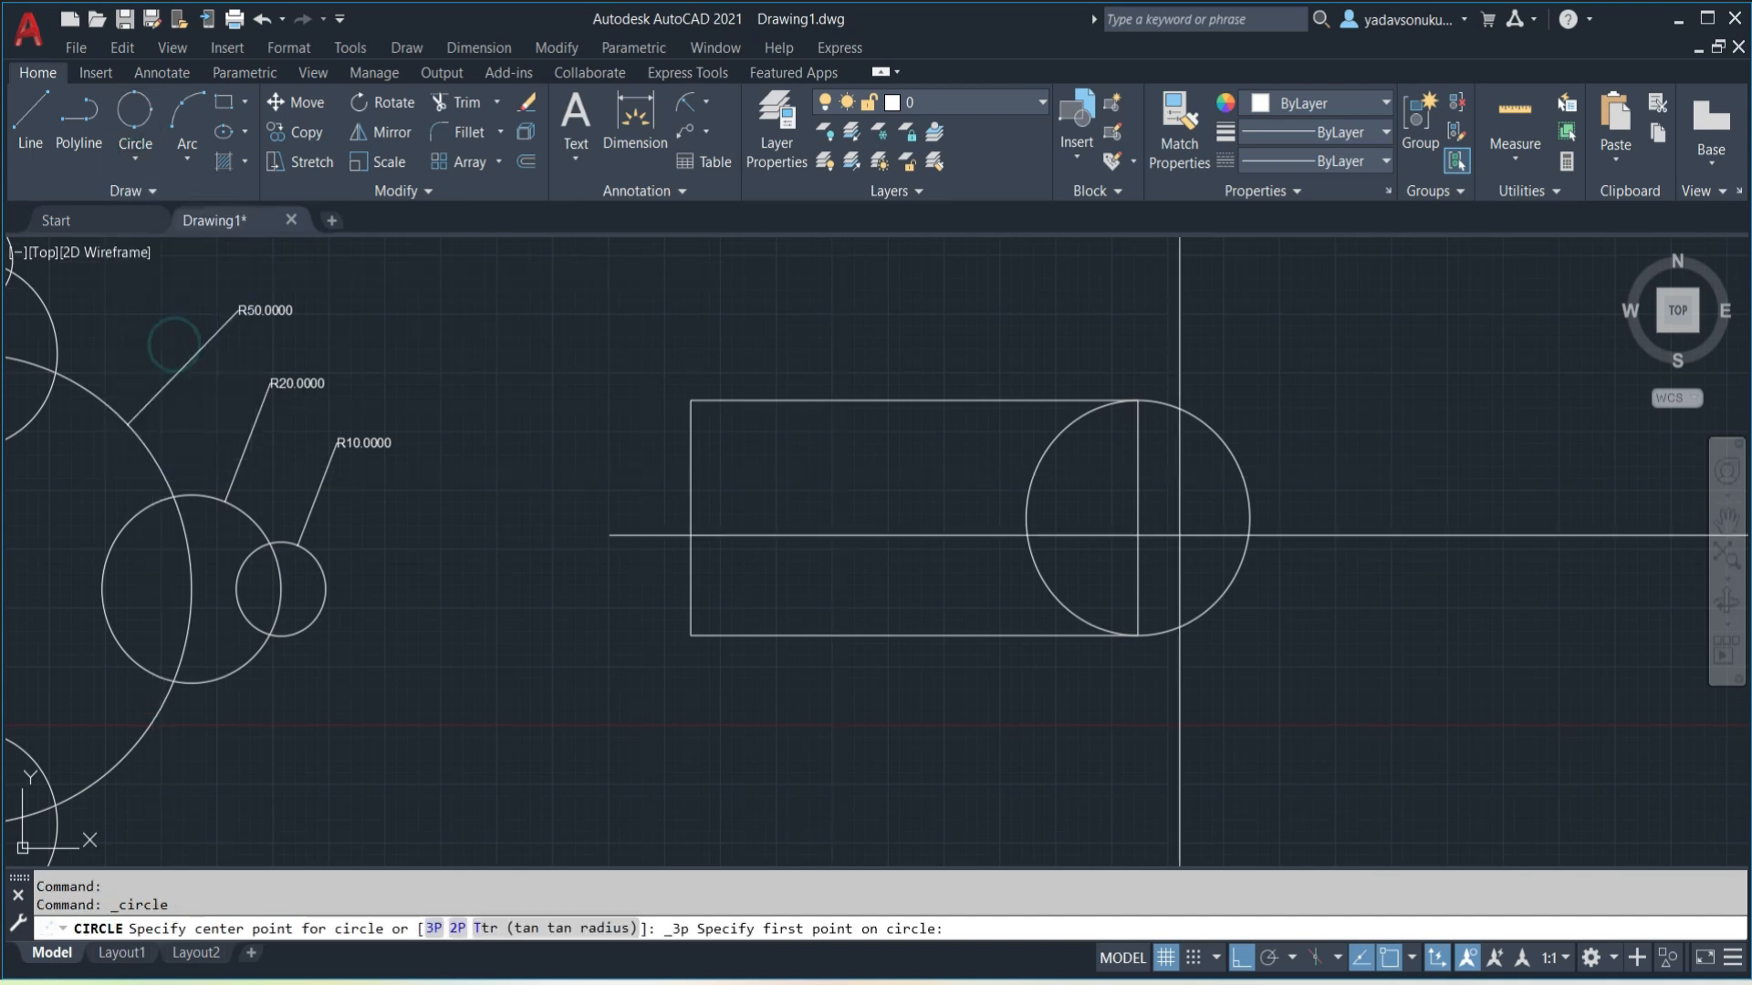
pyautogui.click(1247, 518)
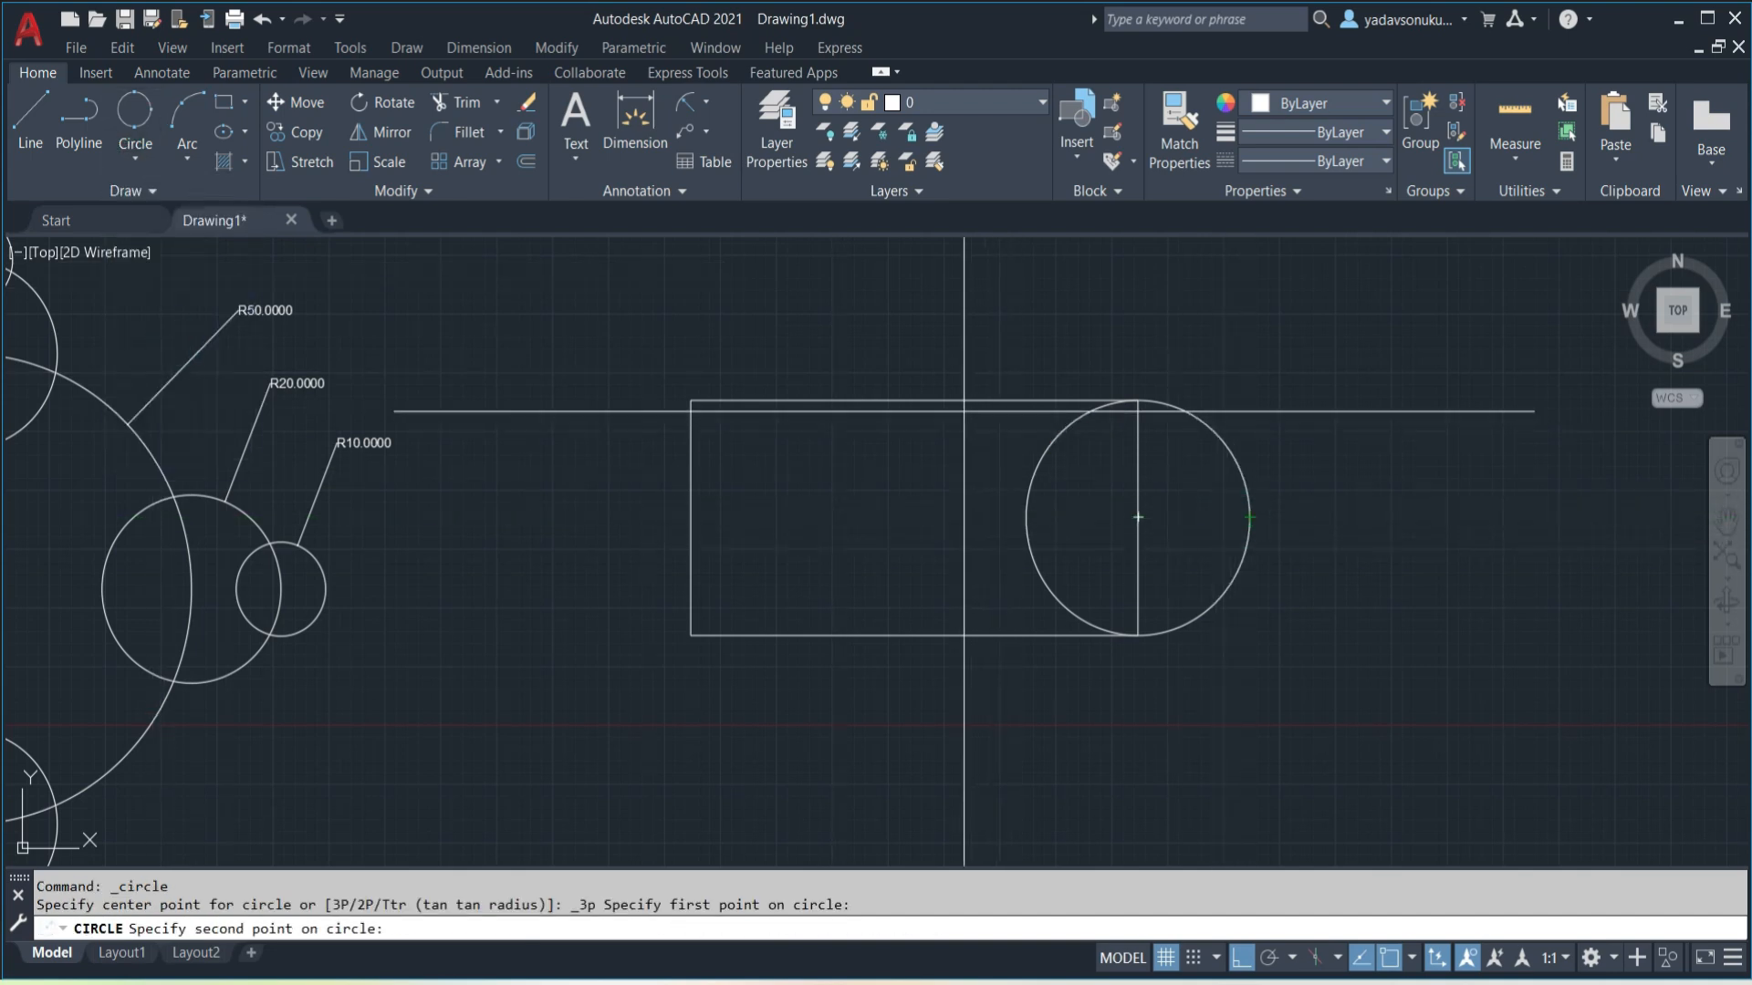
pyautogui.click(912, 402)
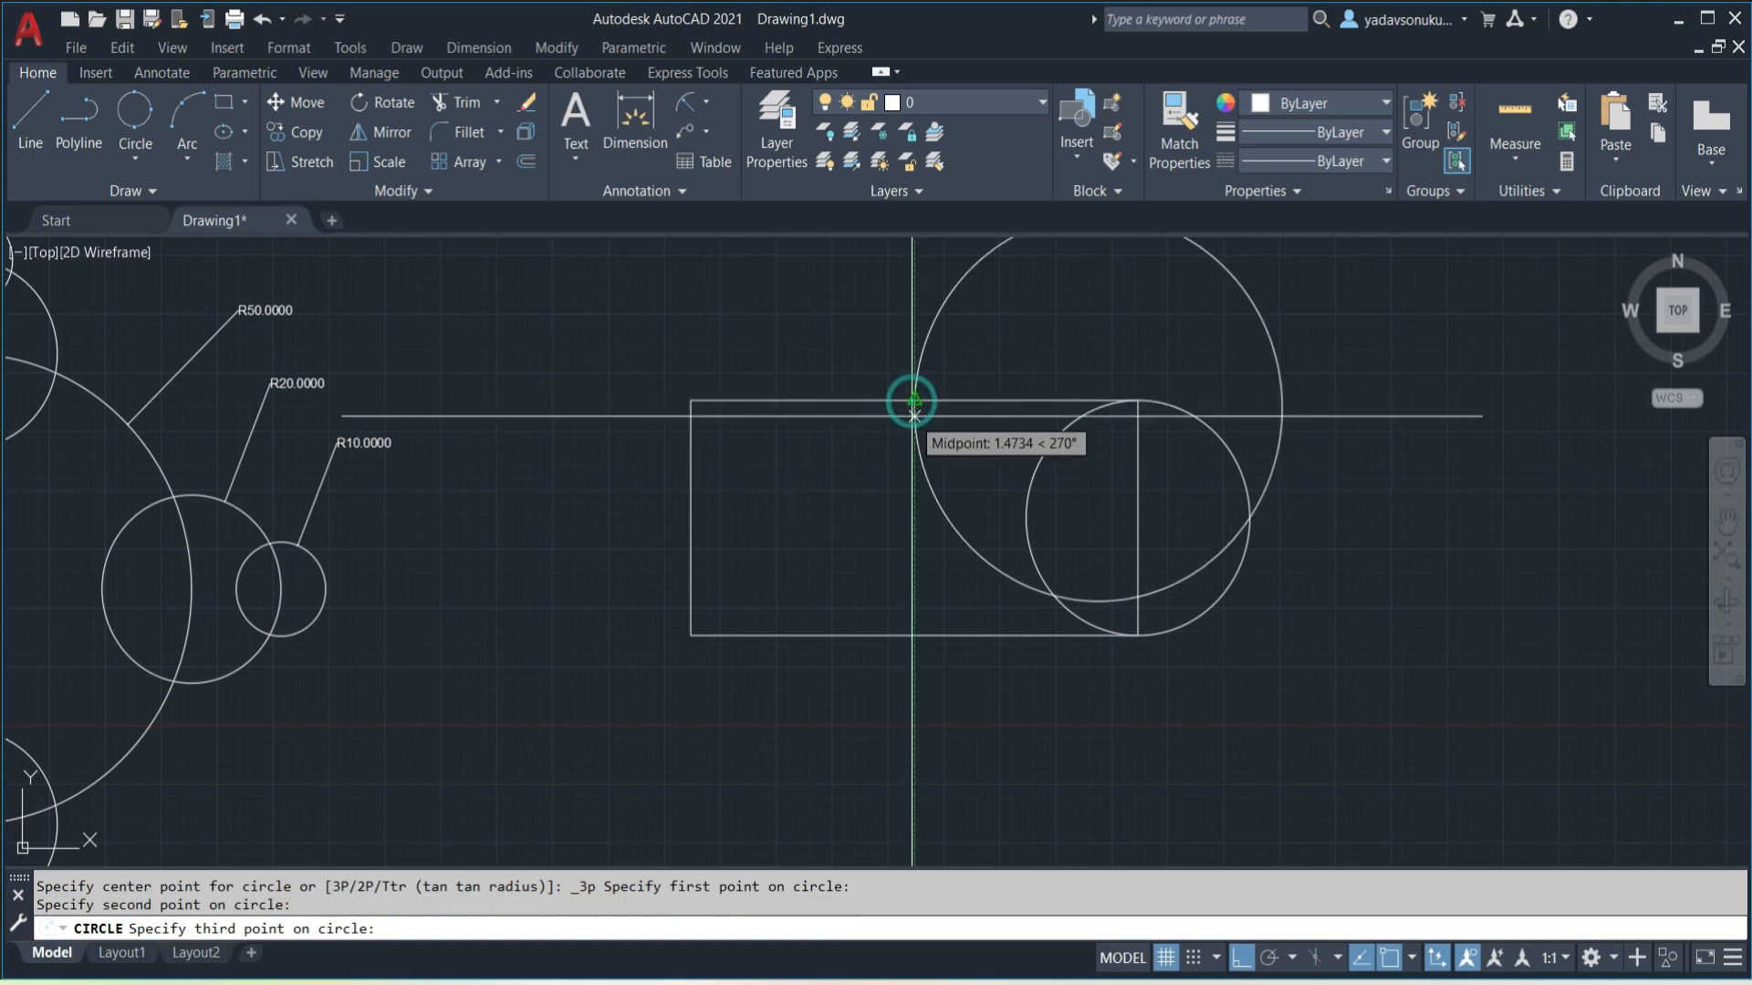
pyautogui.click(914, 633)
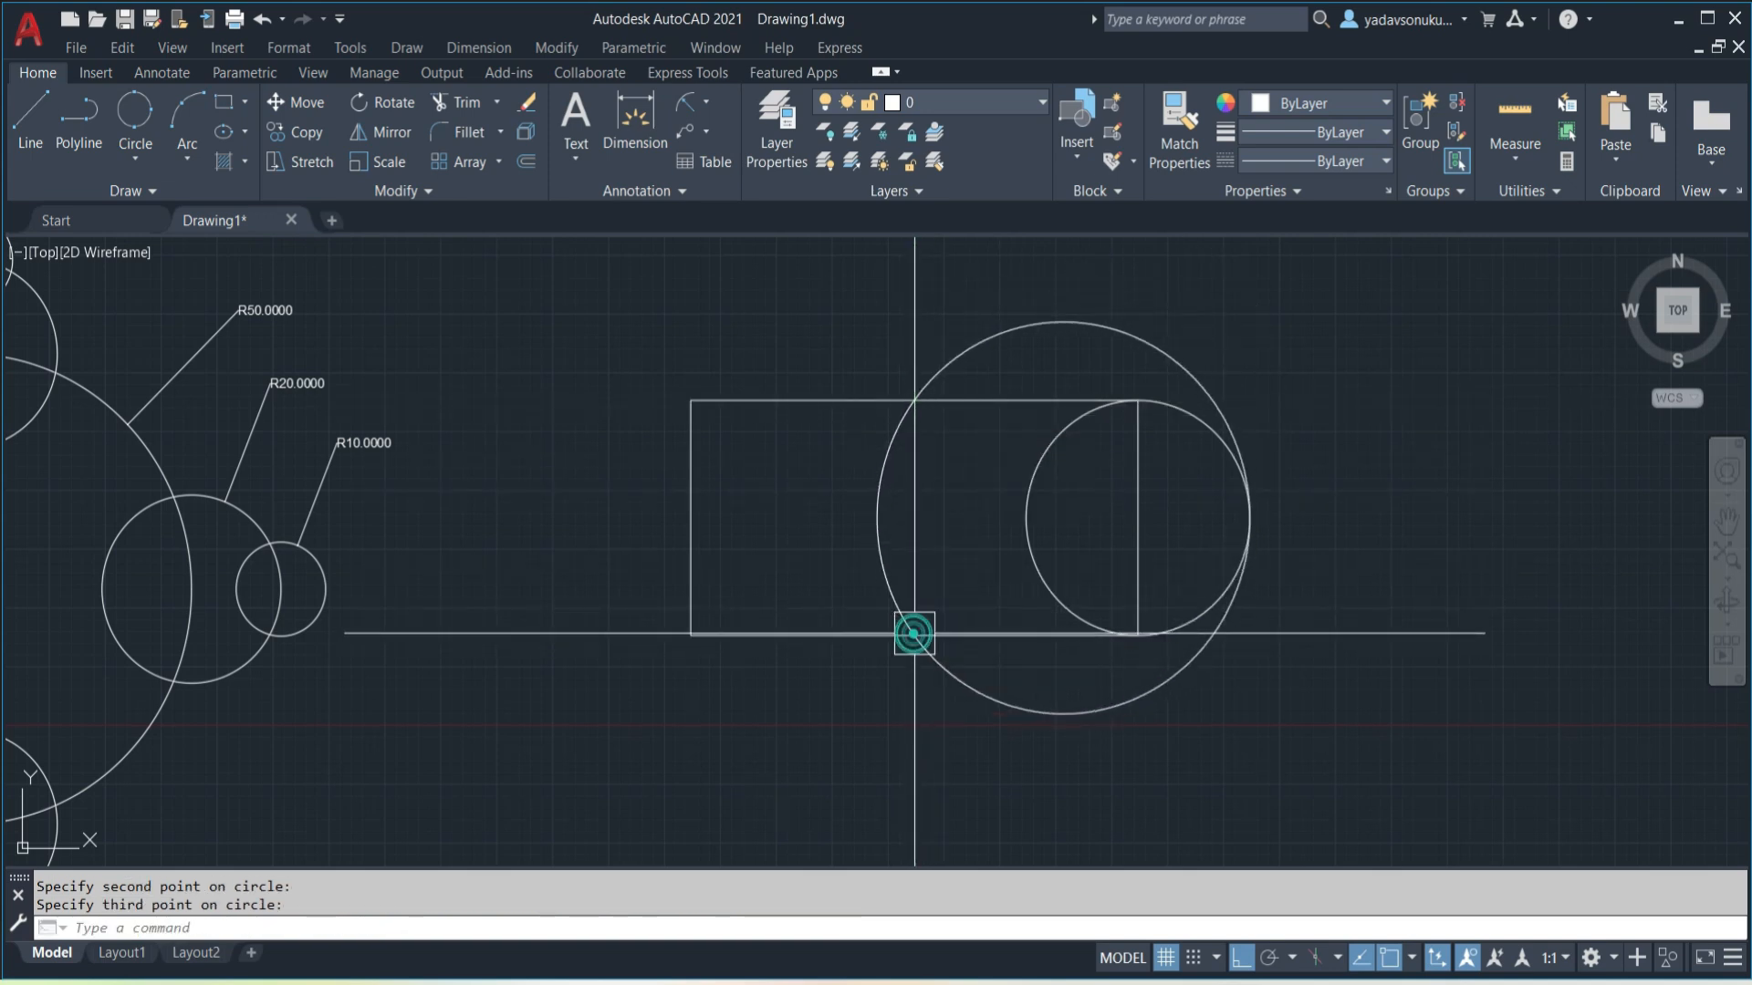
# - Following the reference image, draw a Tan, Tan, Tan circle touching the rectangle's left edge, its top edge and the large circle
pyautogui.click(1303, 983)
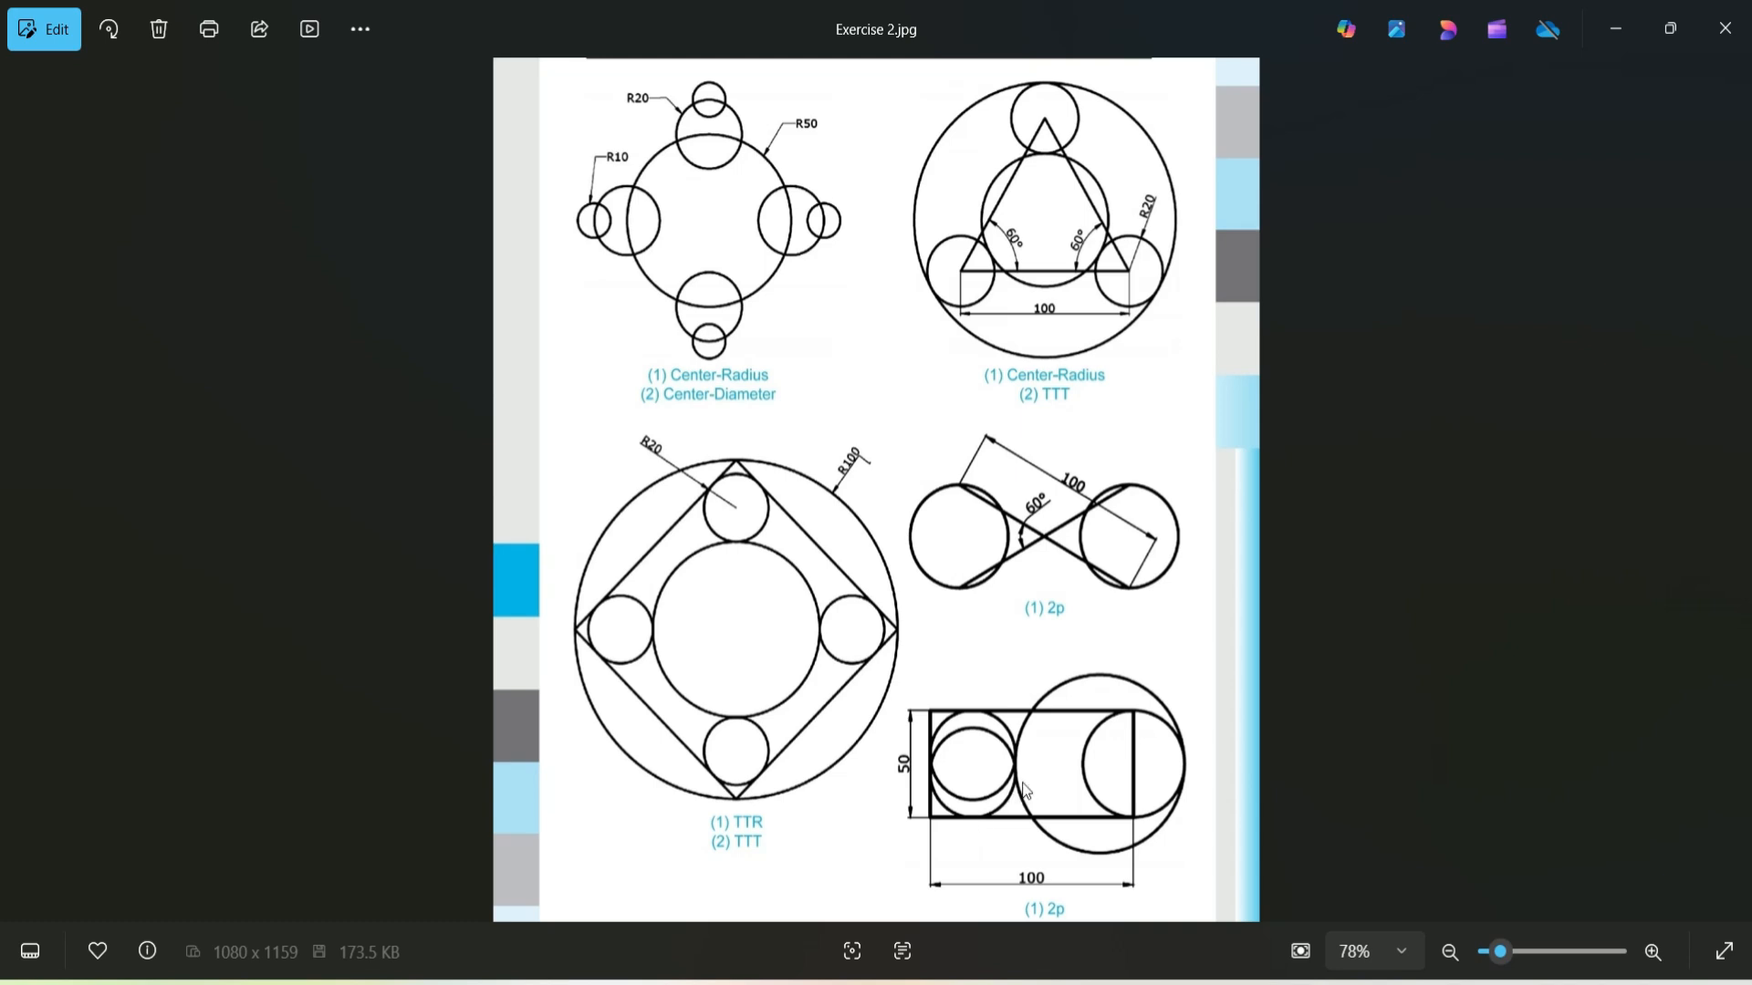
pyautogui.hotkey('alt', 'Tab')
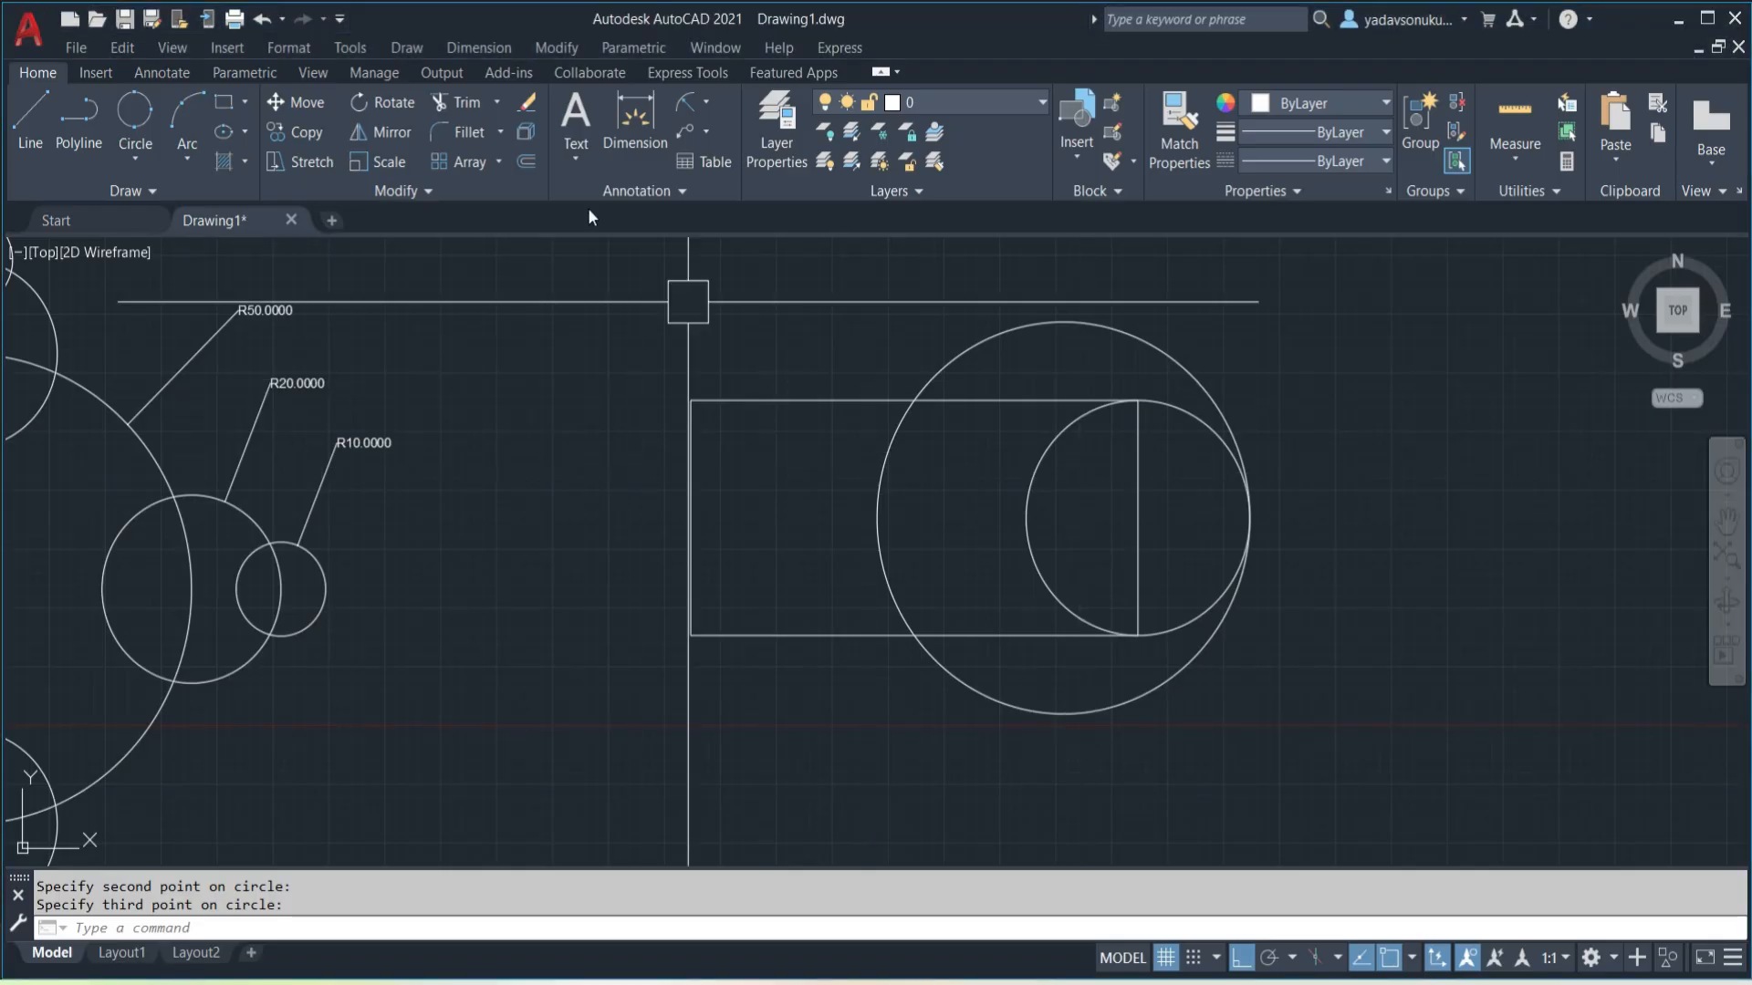
pyautogui.click(144, 167)
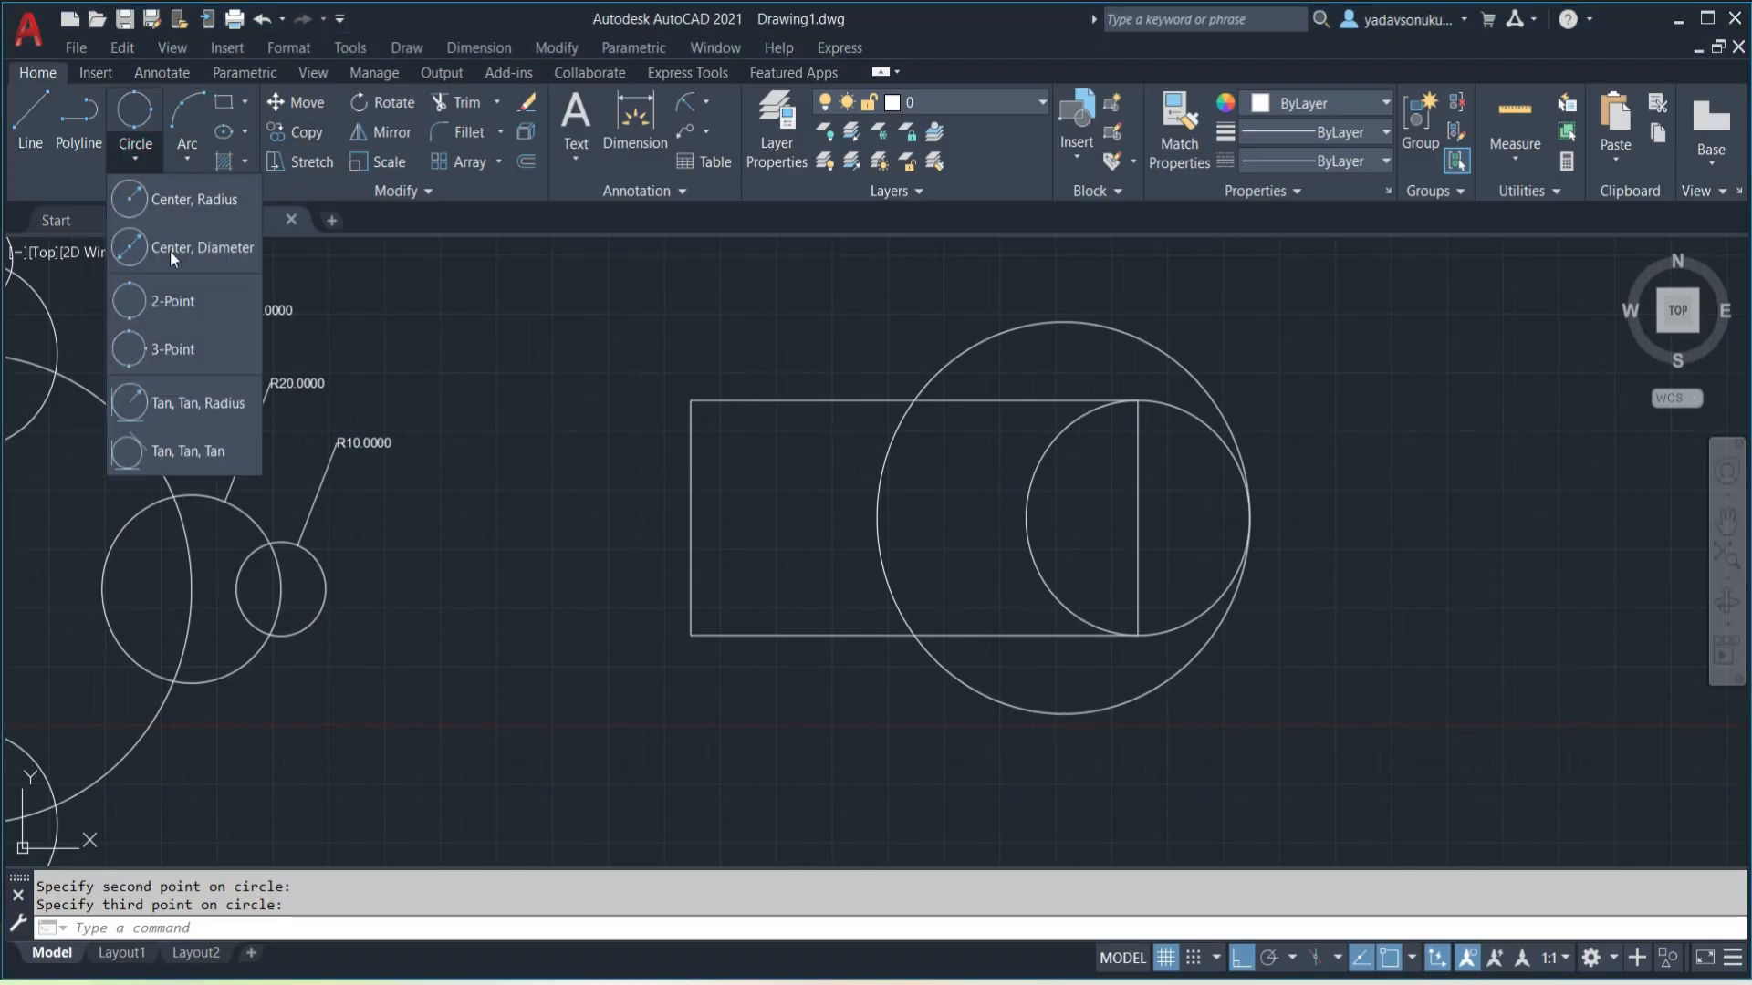
pyautogui.click(204, 436)
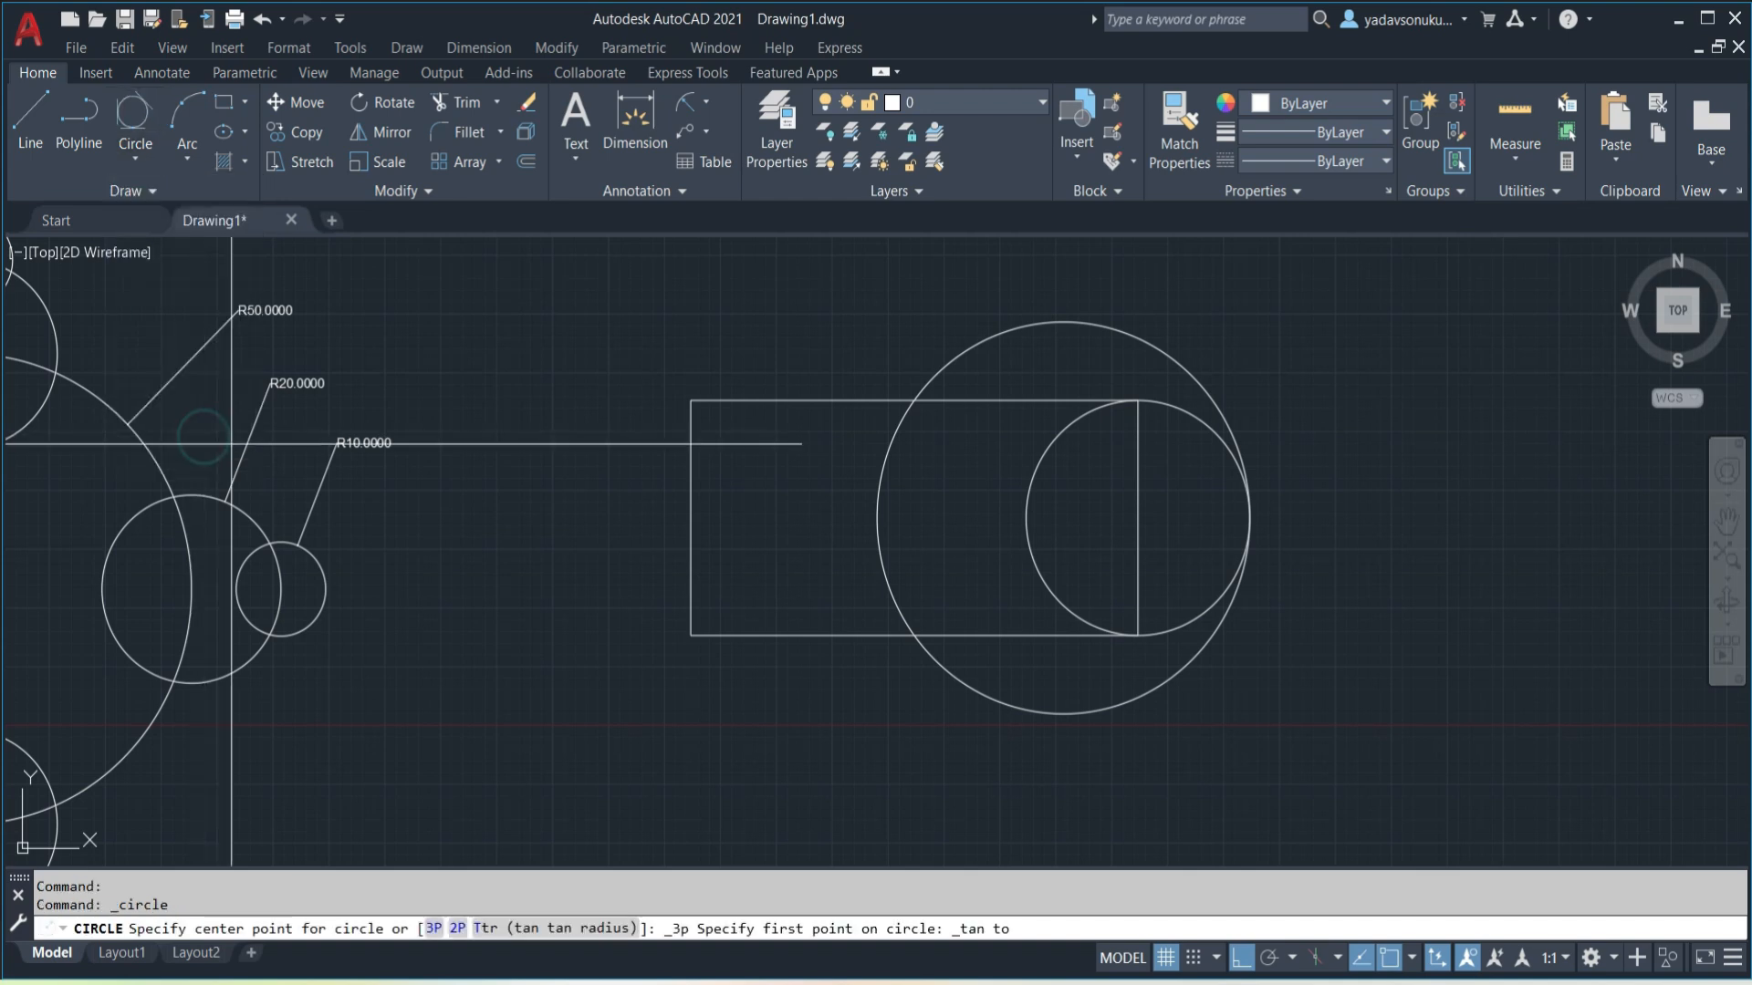
pyautogui.click(692, 448)
pyautogui.click(758, 414)
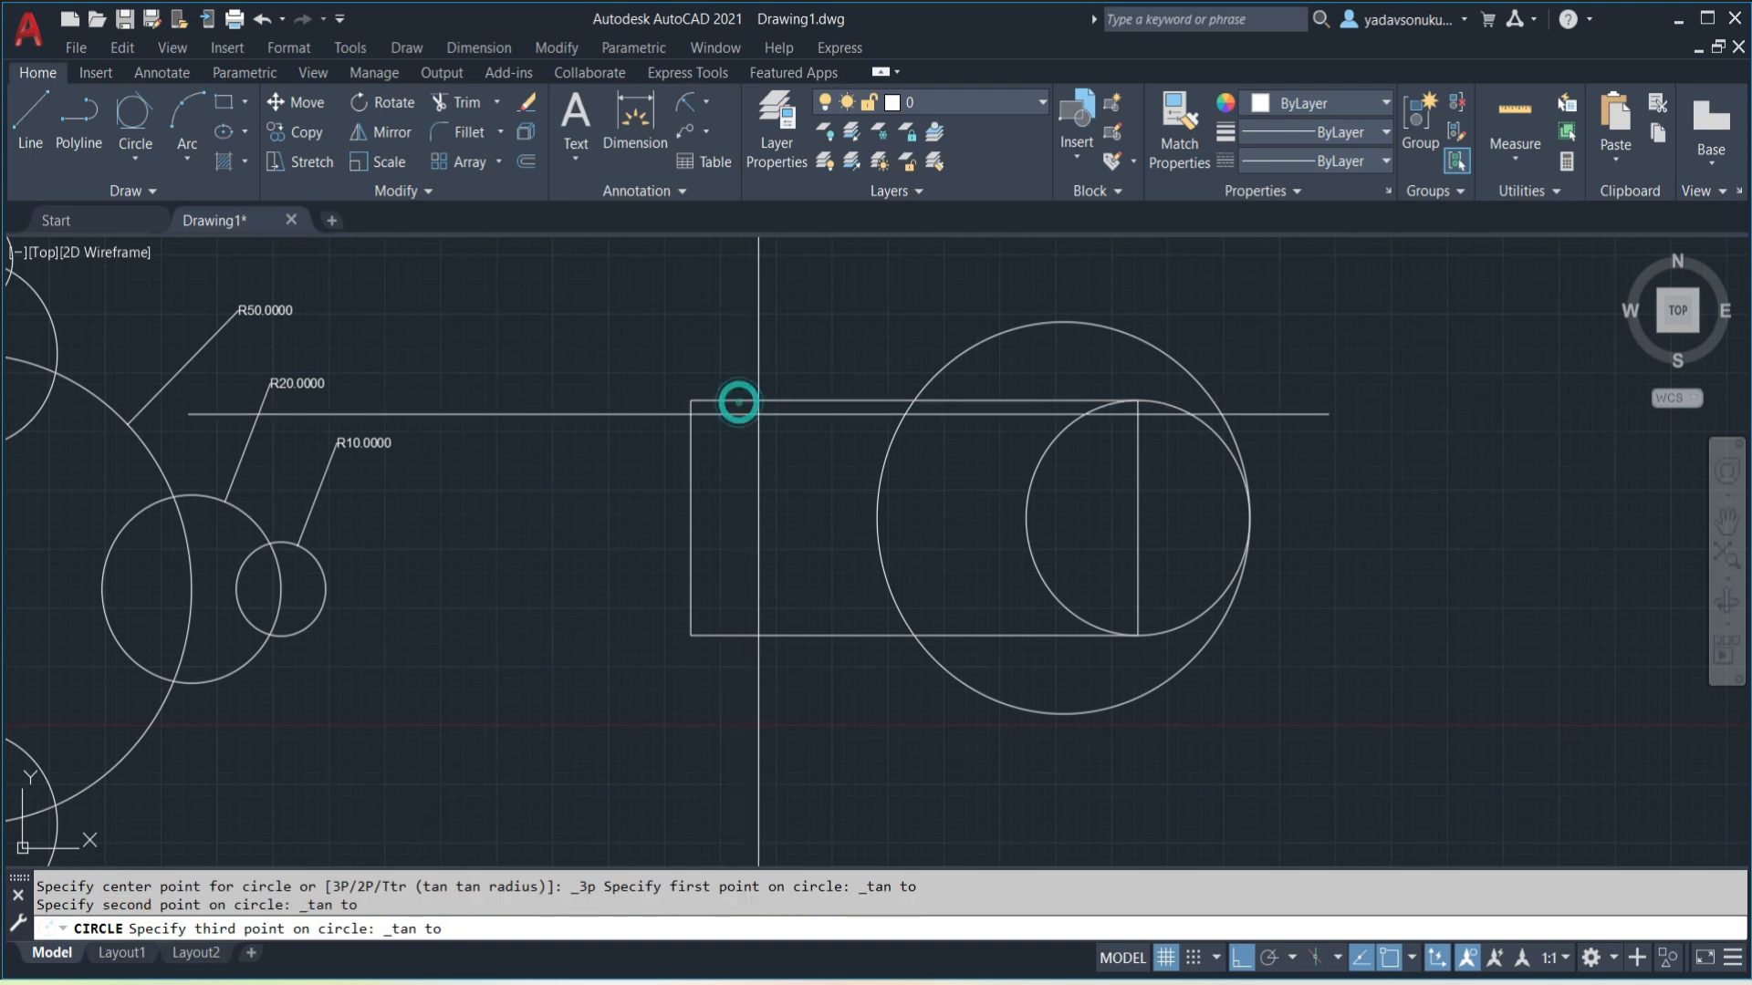
pyautogui.click(889, 446)
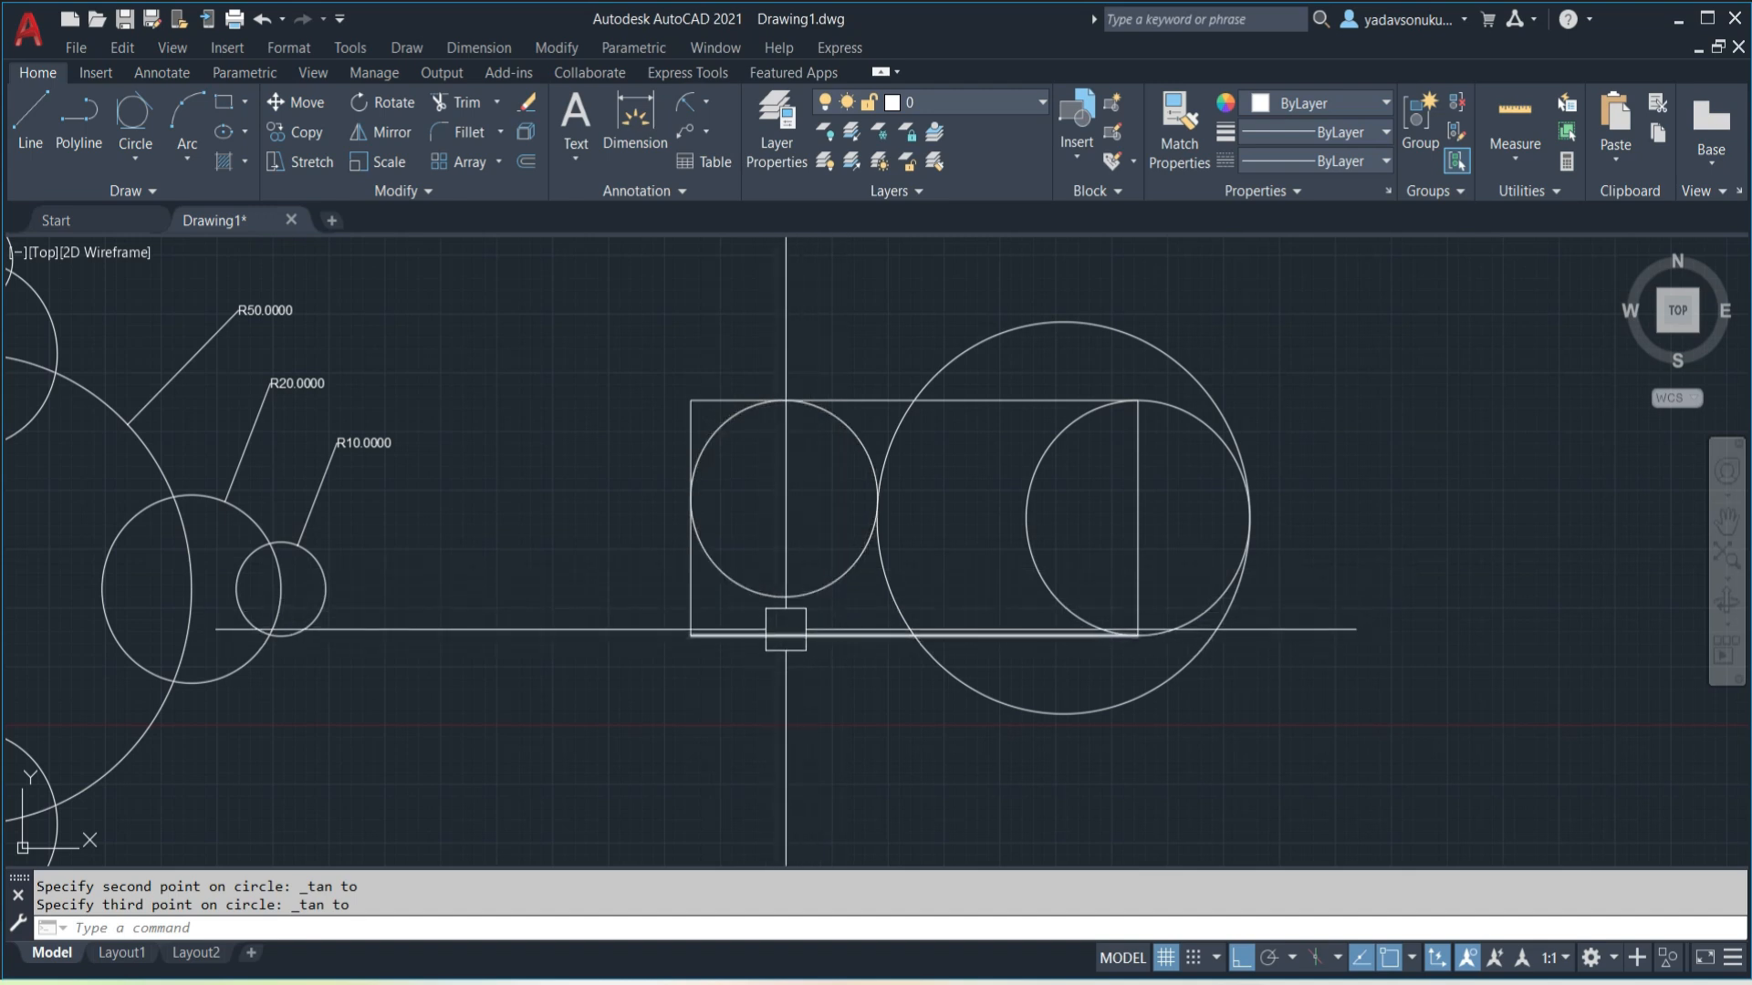
# - Draw another Tan, Tan, Tan circle touching the rectangle's left edge, its bottom edge and the large circle, and switch to the reference image
pyautogui.click(135, 159)
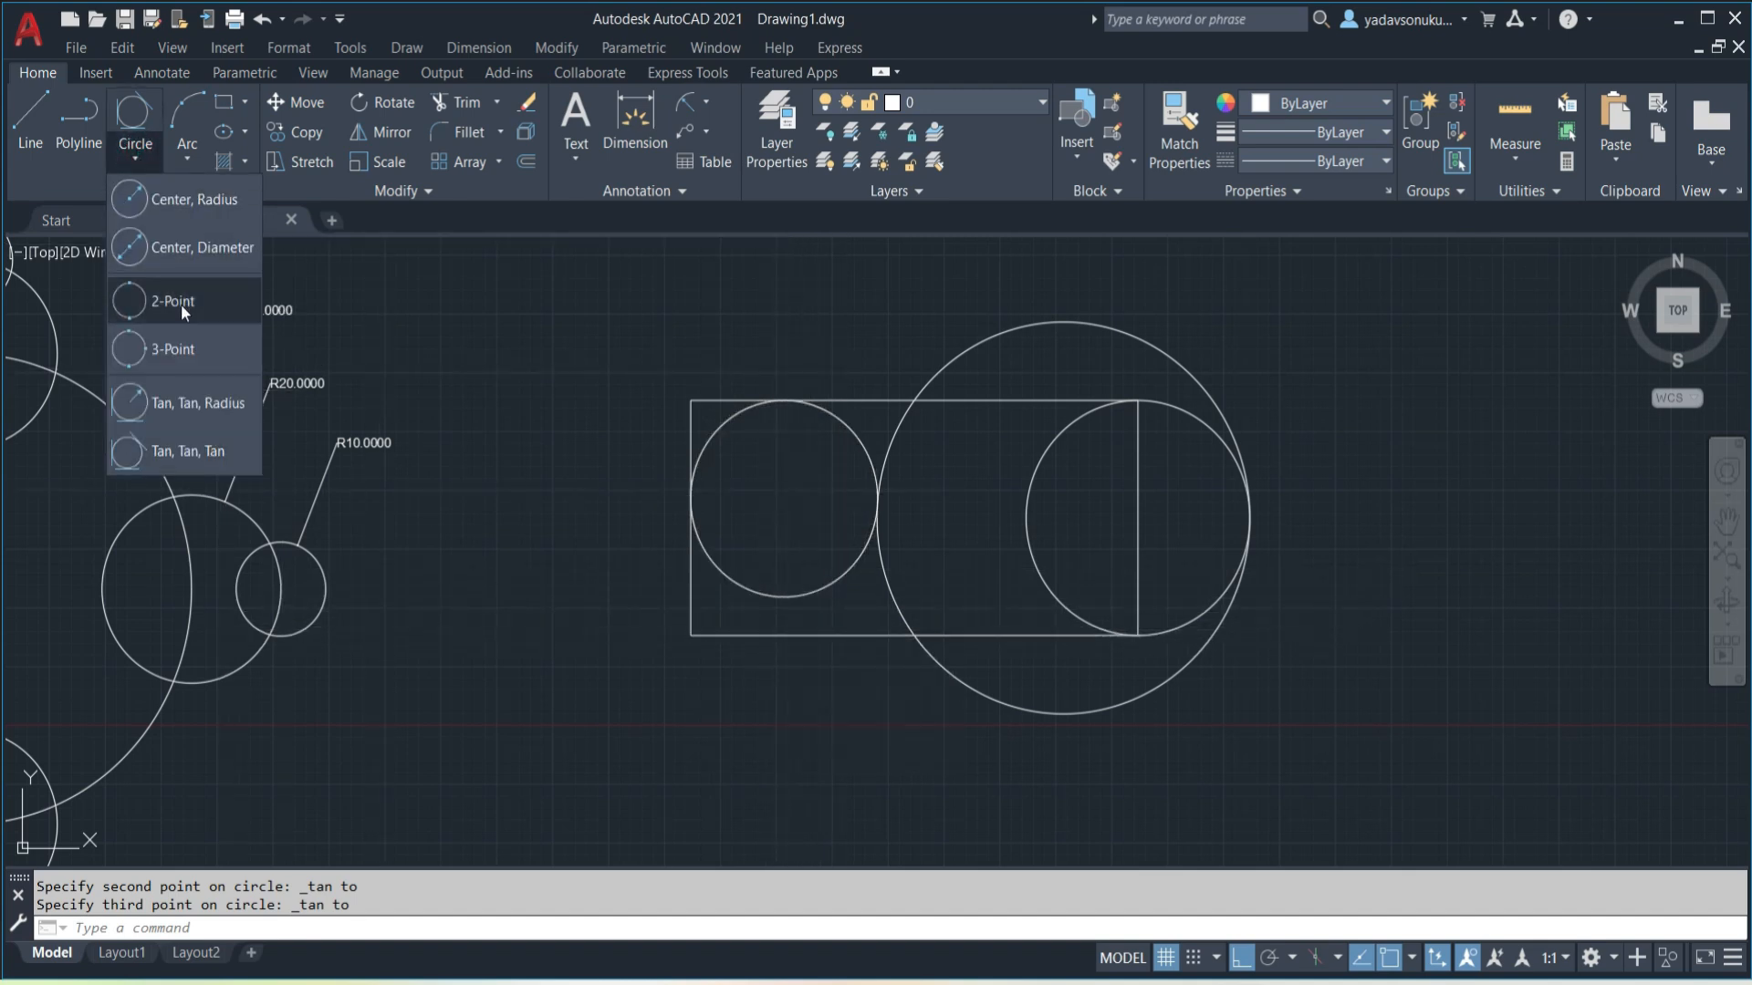
pyautogui.click(183, 443)
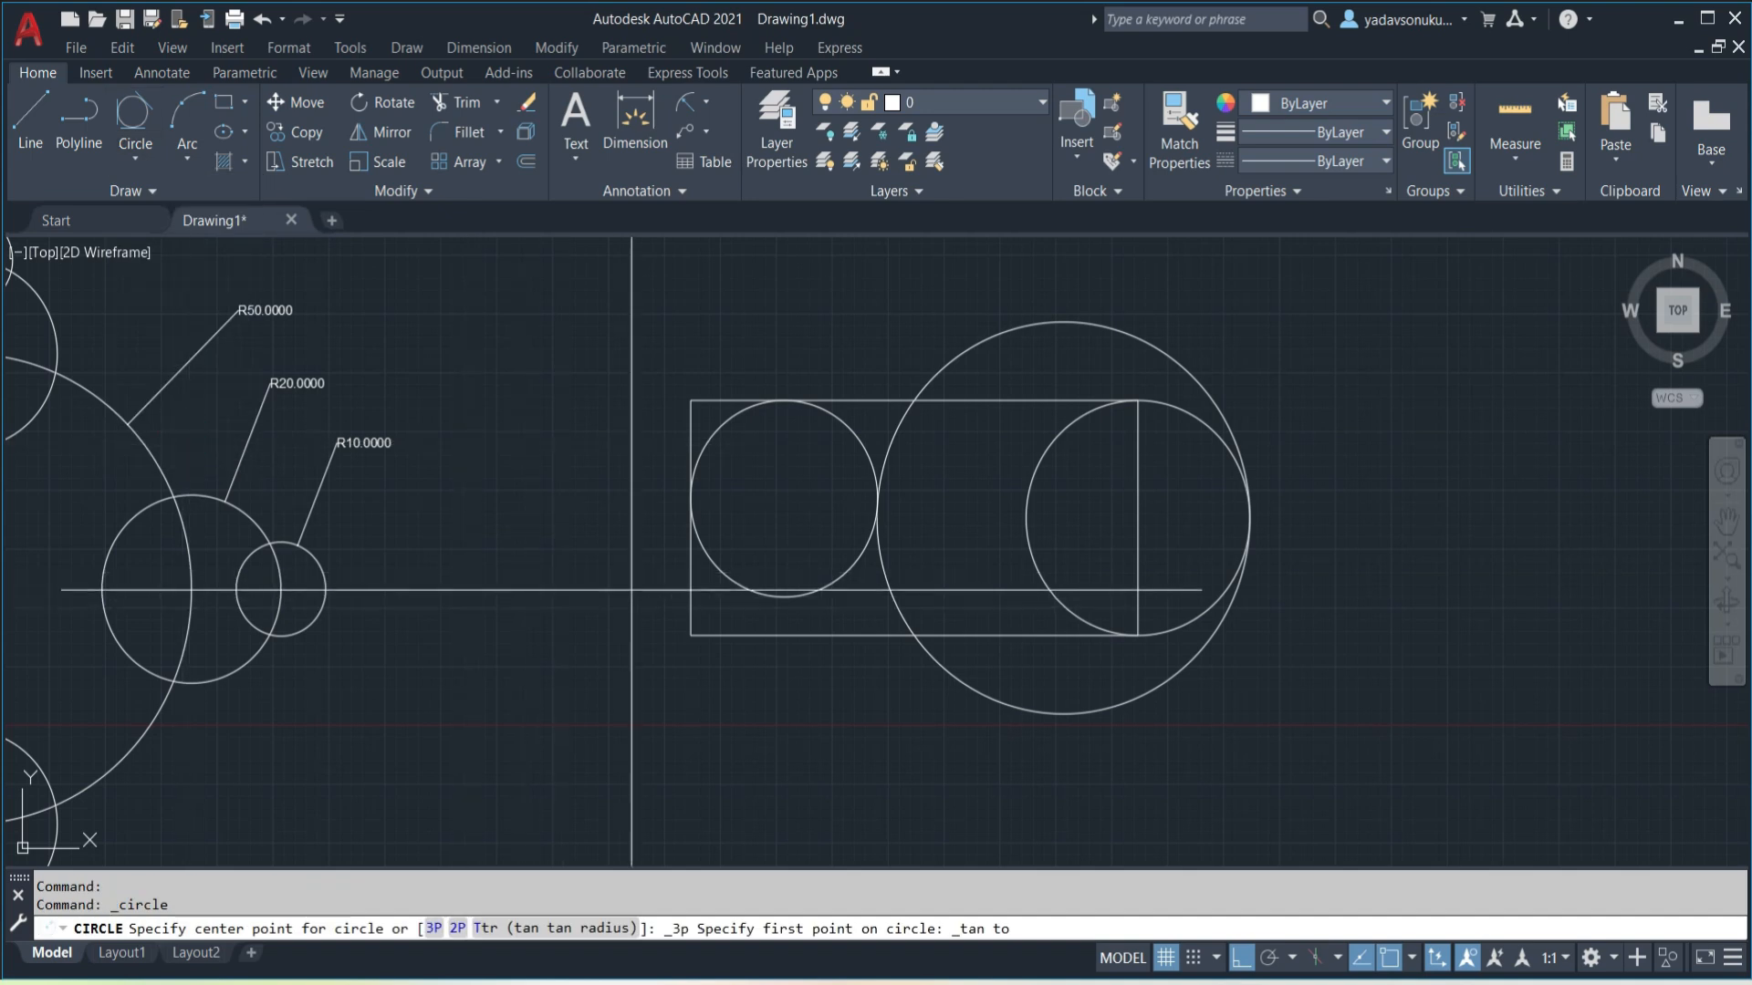
pyautogui.click(685, 576)
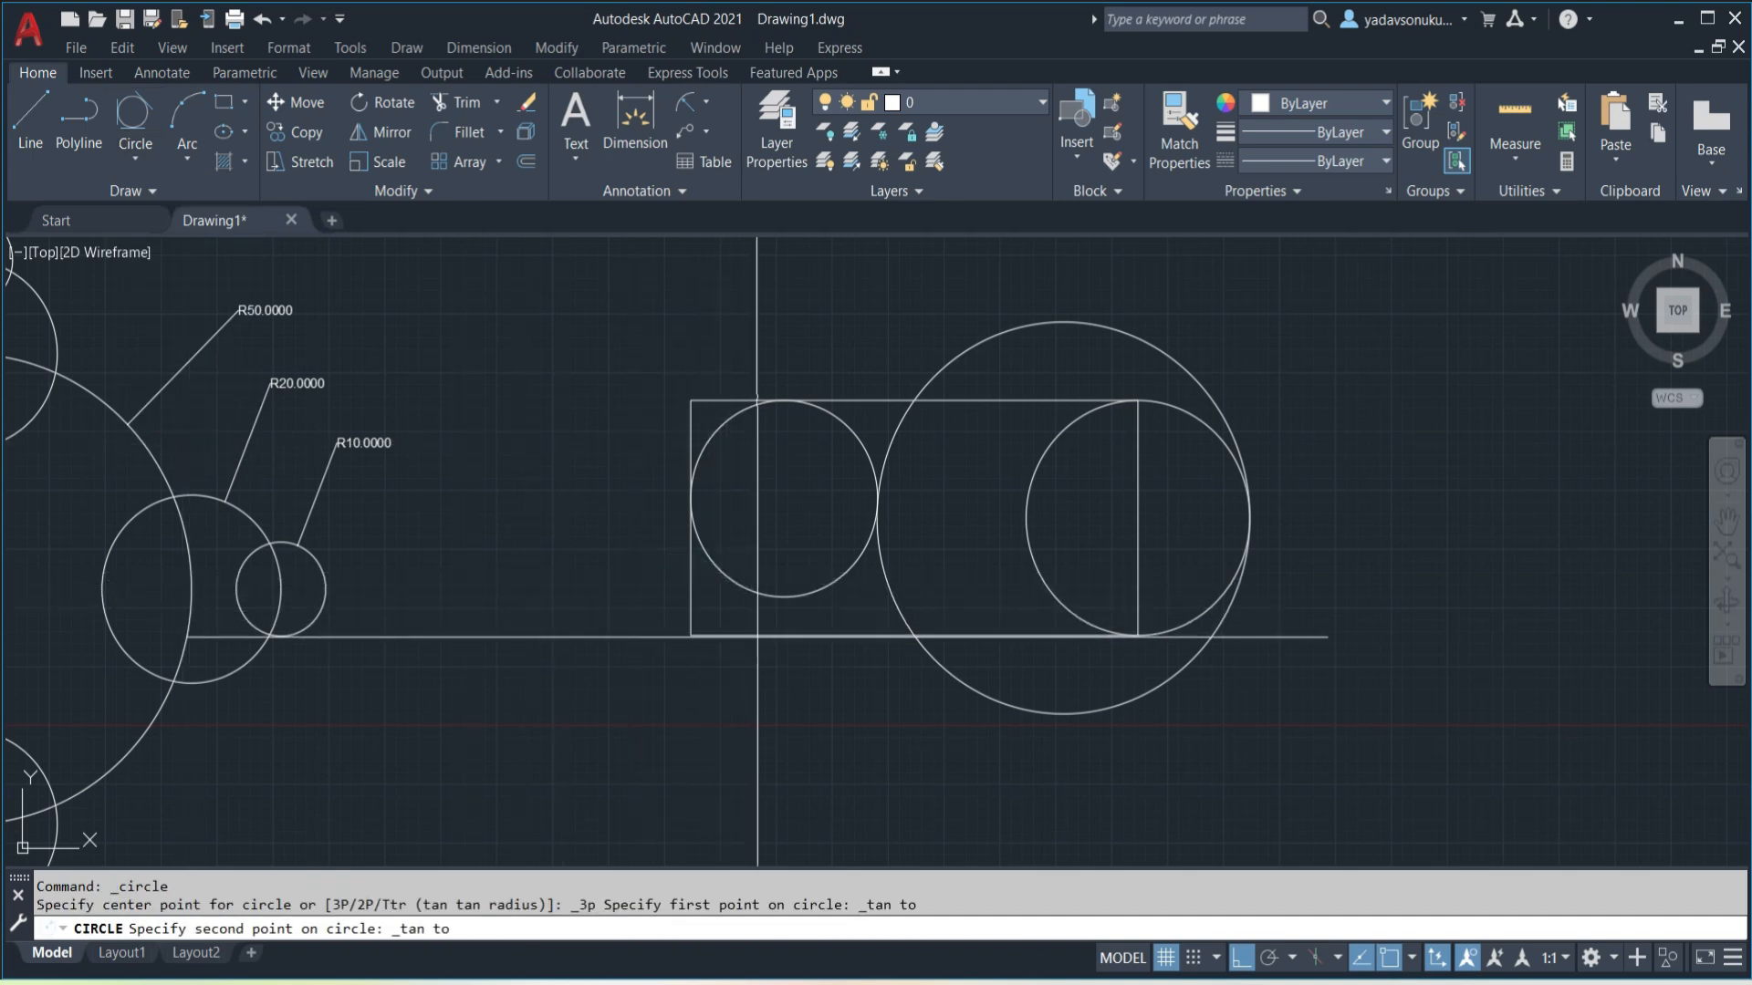
pyautogui.click(782, 636)
pyautogui.click(887, 589)
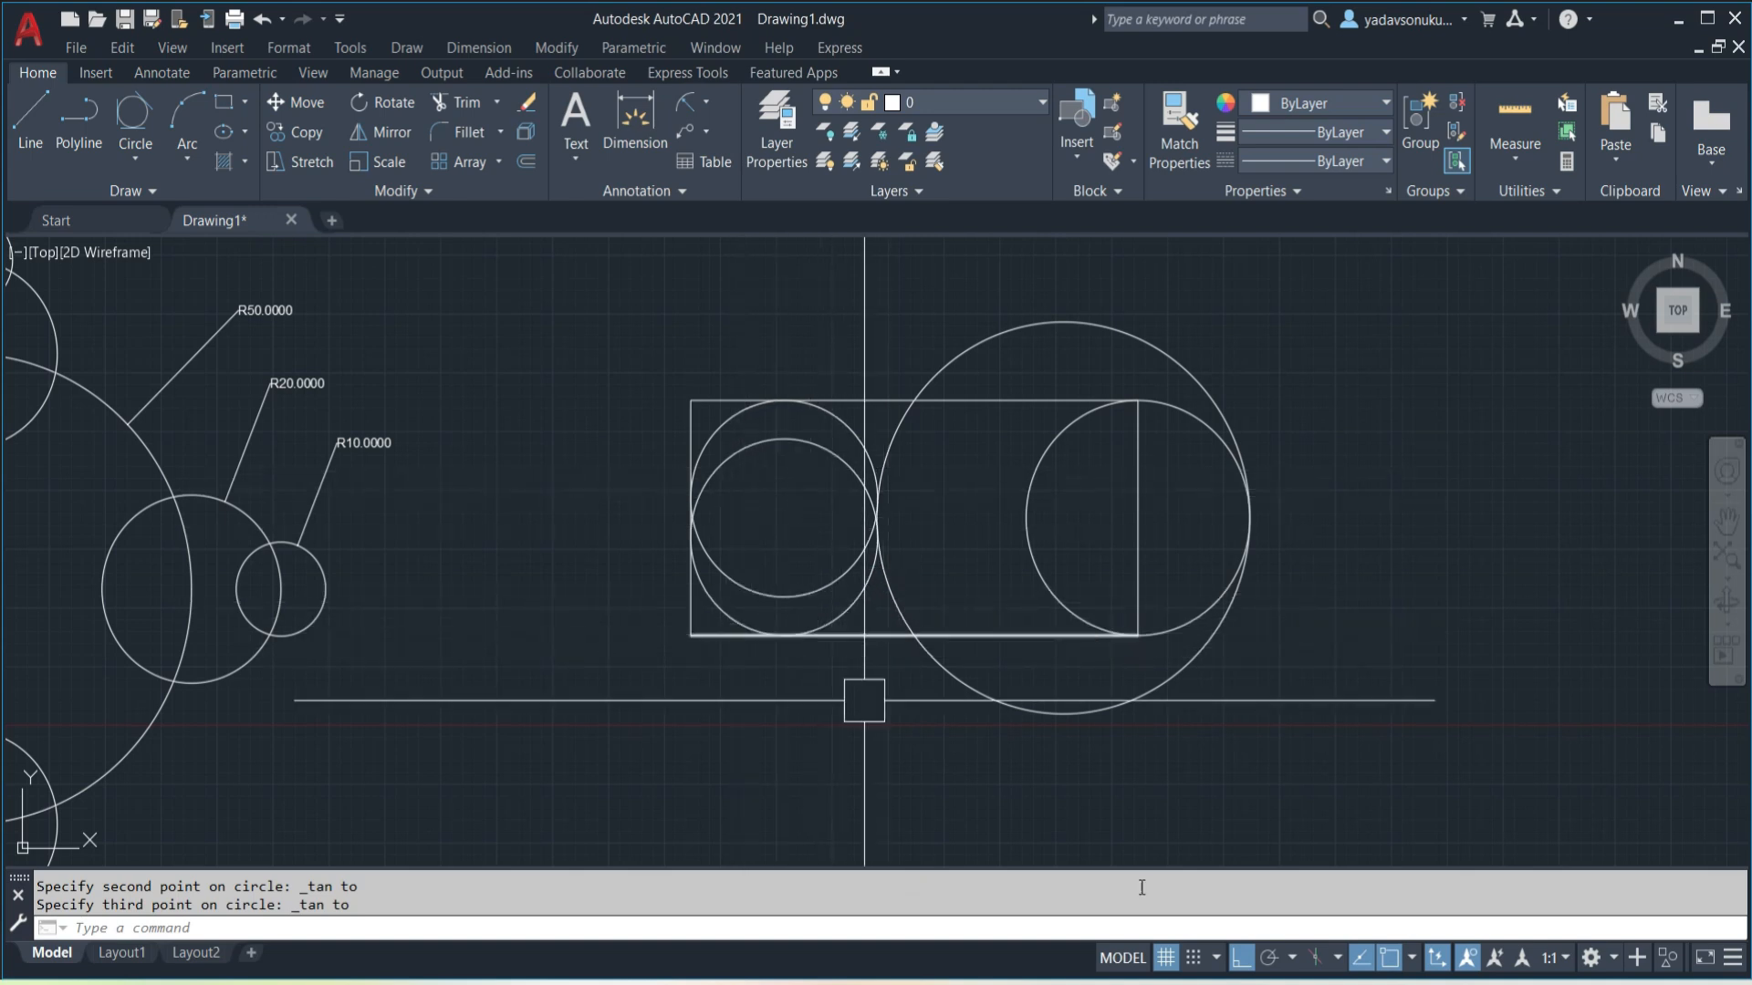
pyautogui.hotkey('alt', 'Tab')
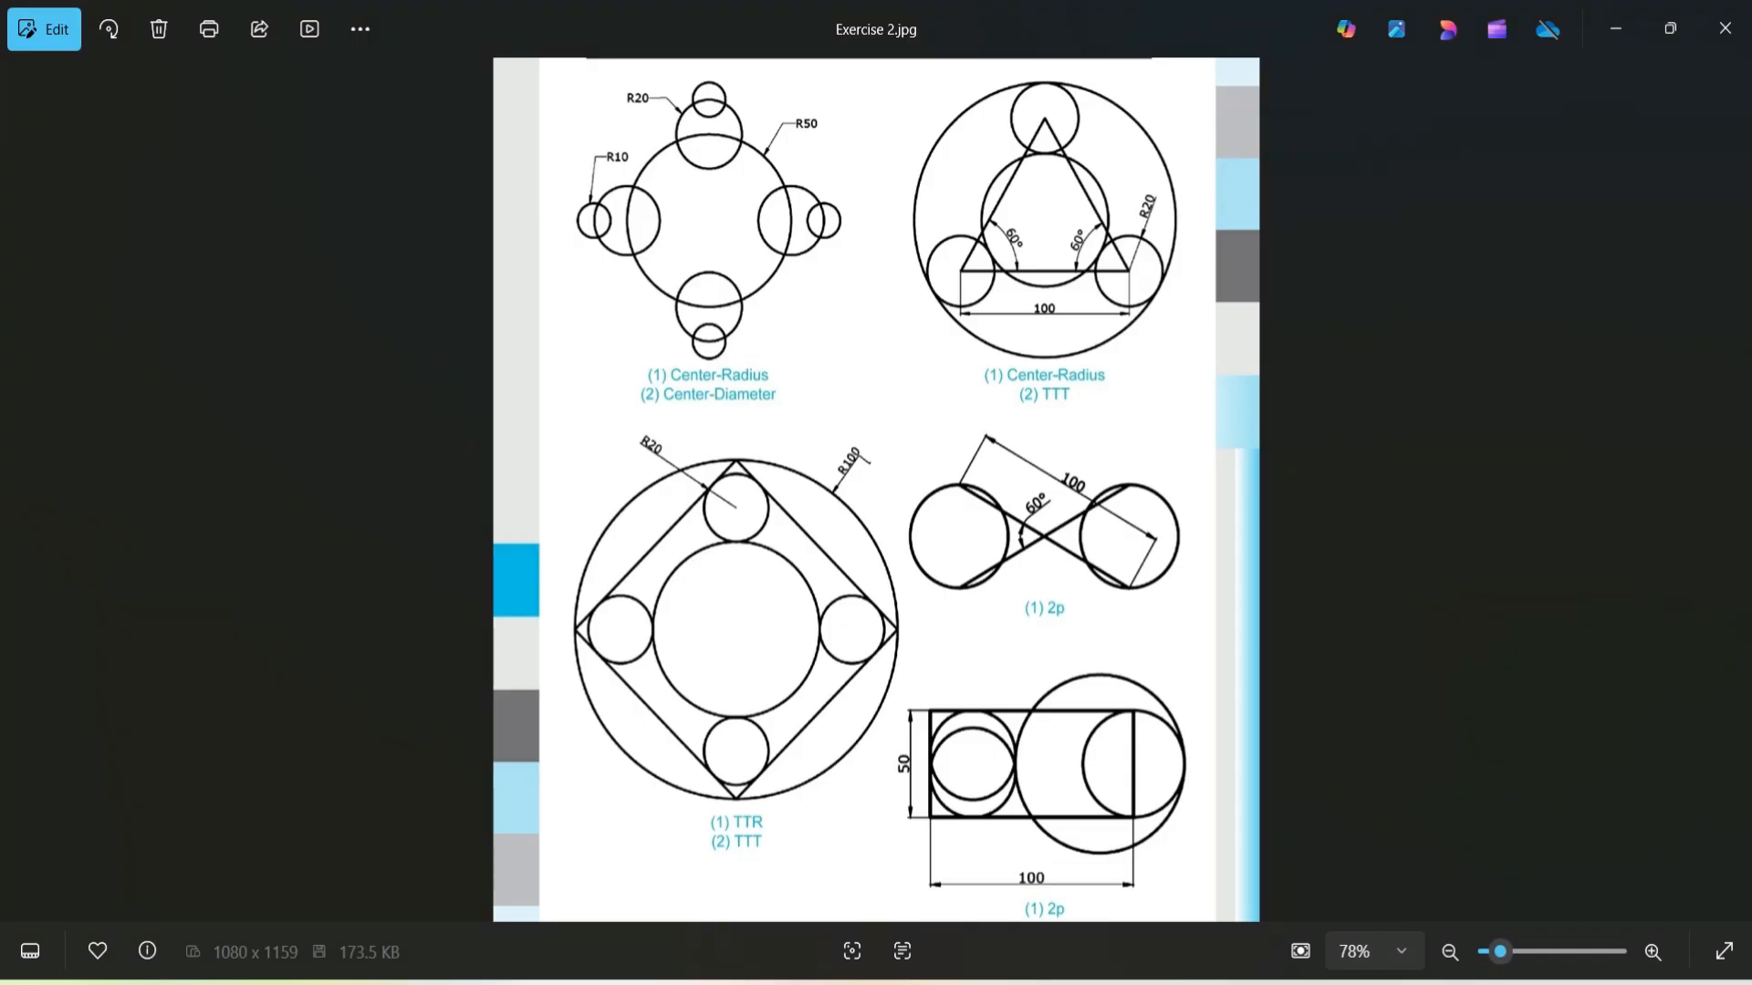